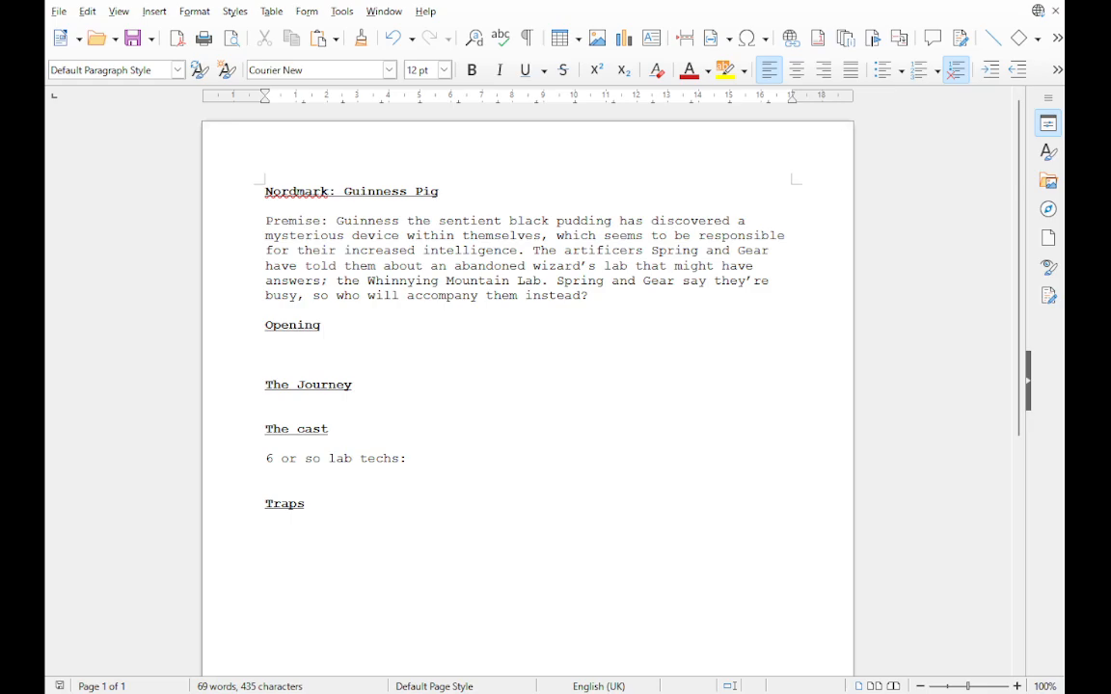
left_click_drag(367, 282, 541, 281)
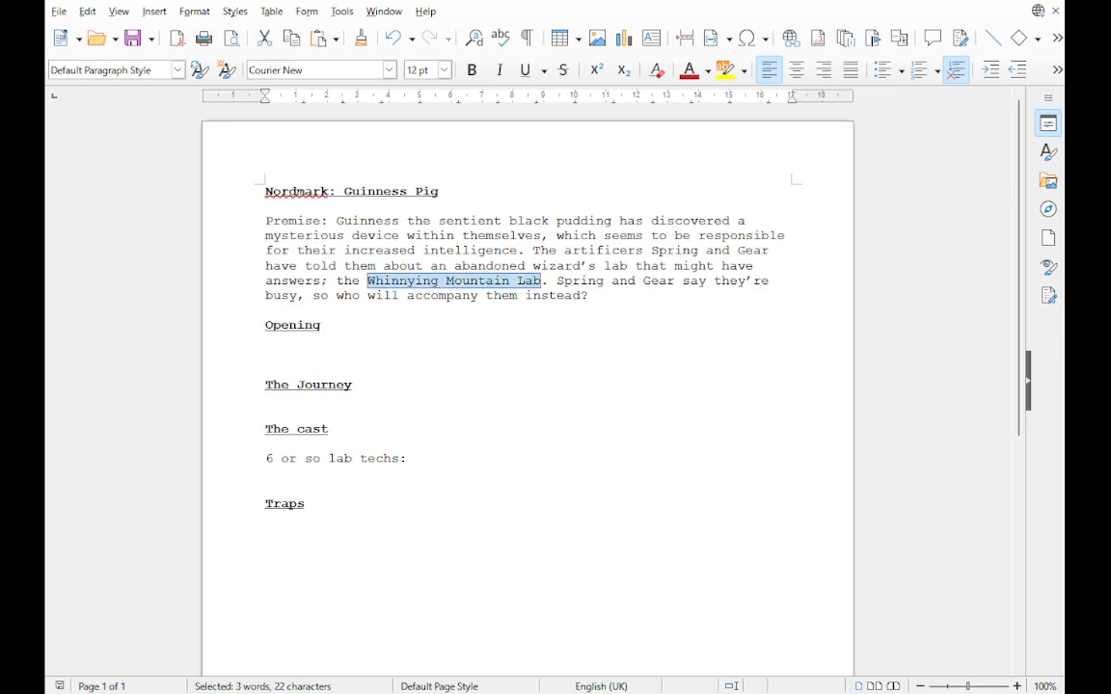
left_click(541, 282)
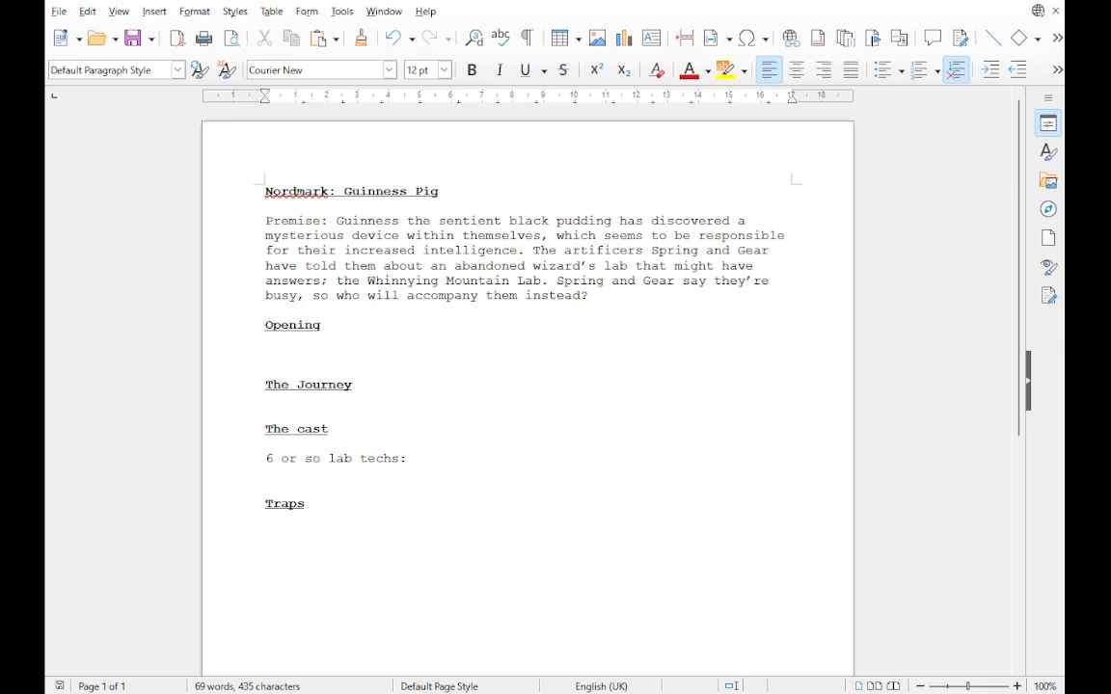
Step: Start a bulleted list under "6 or so lab techs:" with the entries M, M and NB/Unknown
key("Return")
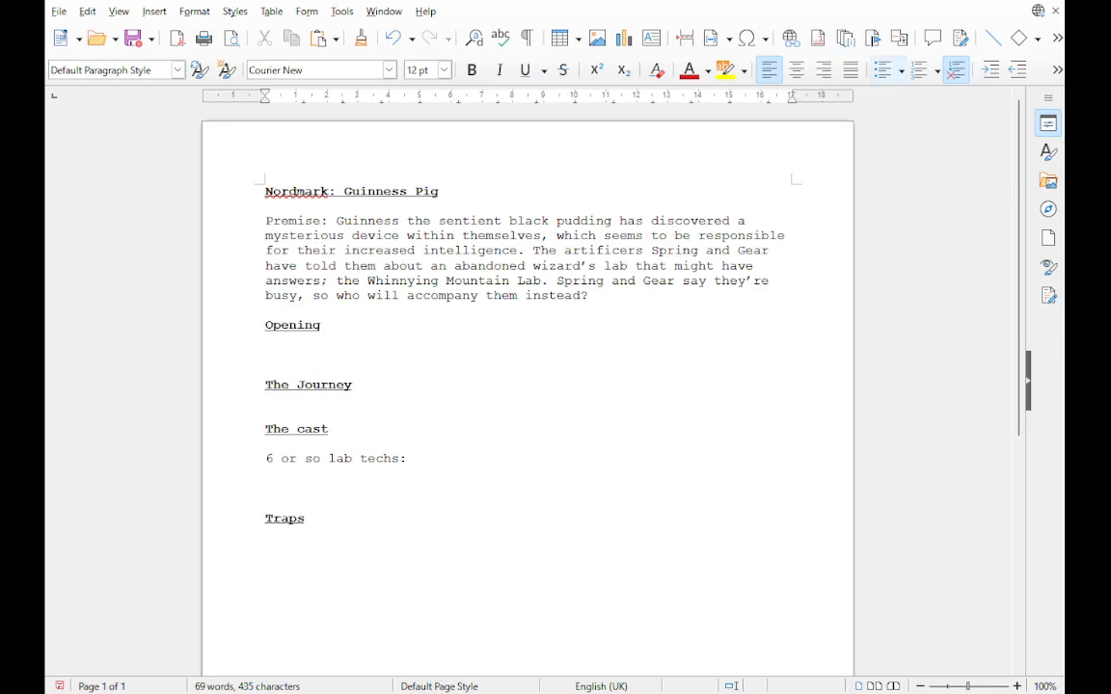
left_click(882, 70)
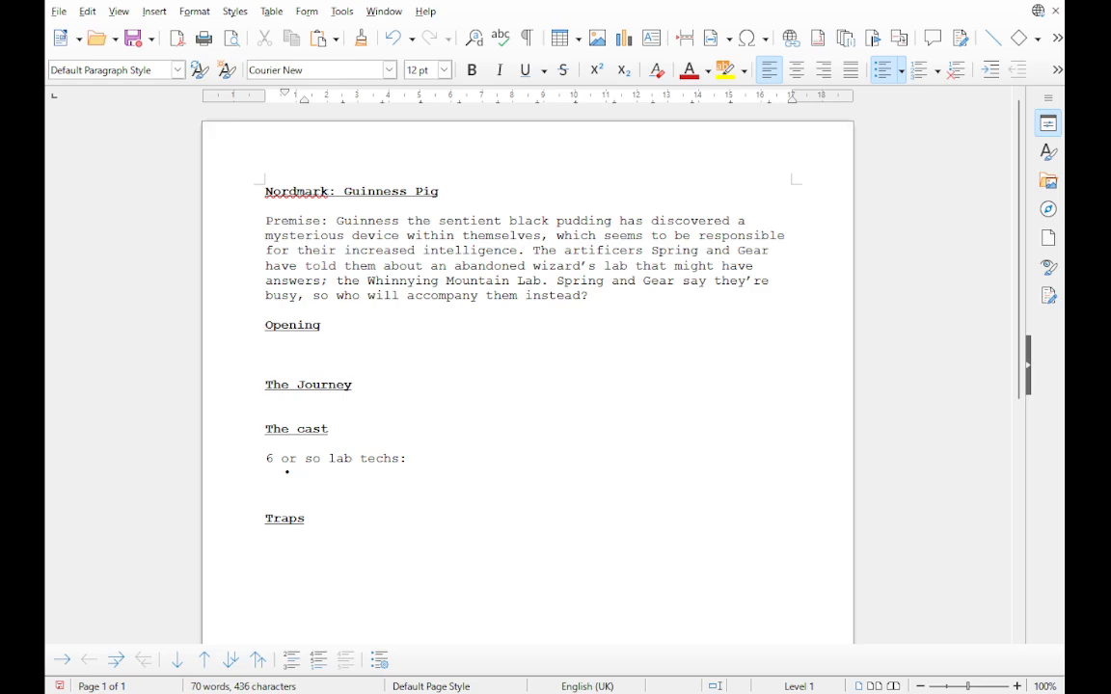
type("M")
key("Return")
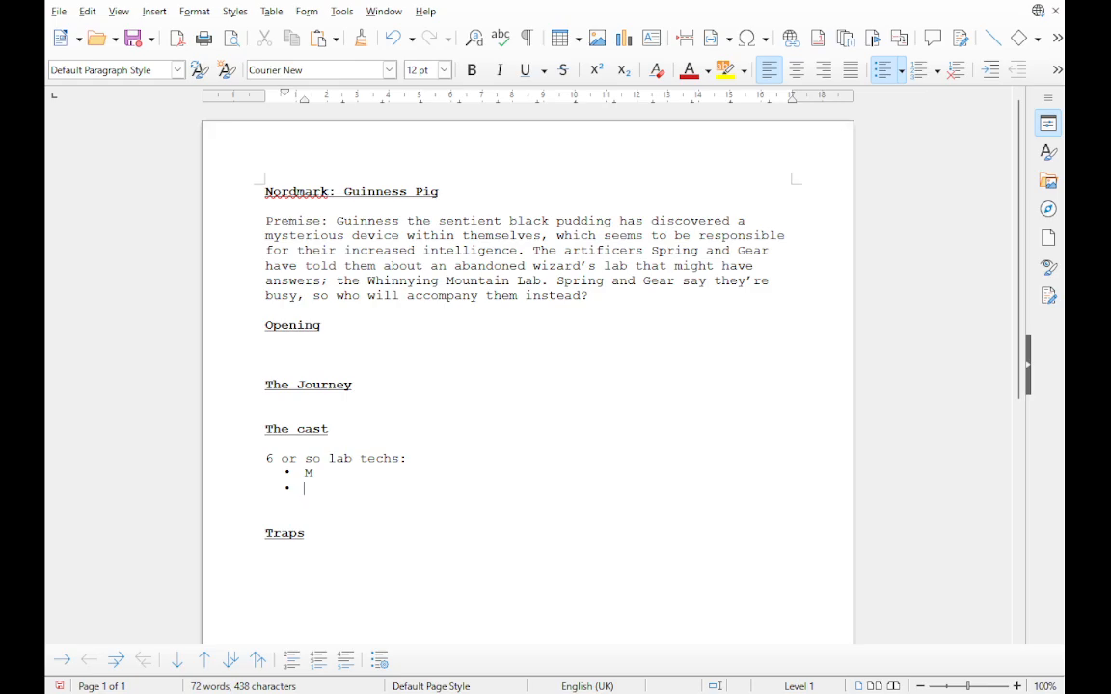
type("M")
key("Return")
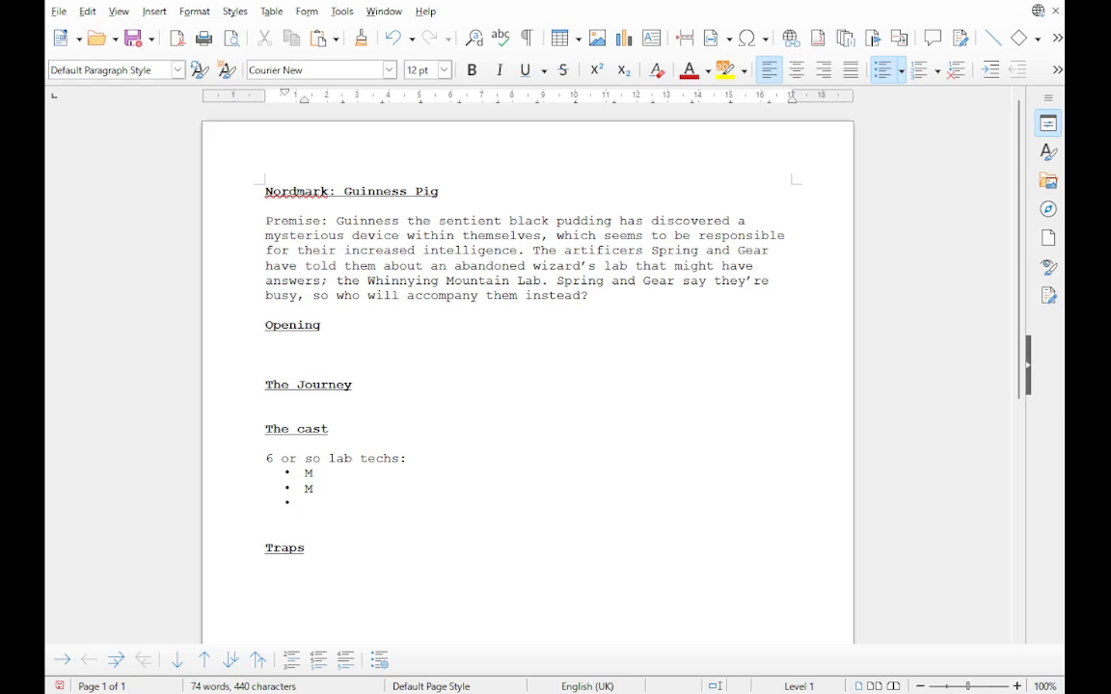
type("NB/Unknown")
key("Return")
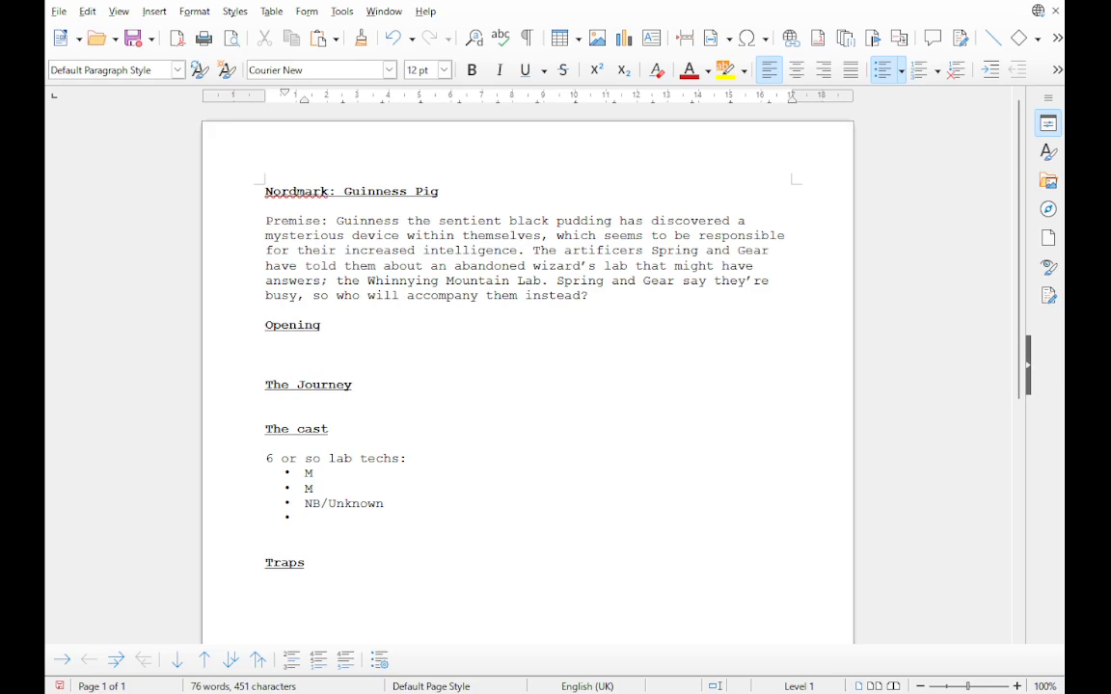
Step: Complete the lab techs list with three more bullets: F, M and F
type("M")
key("BackSpace")
type("F")
key("Return")
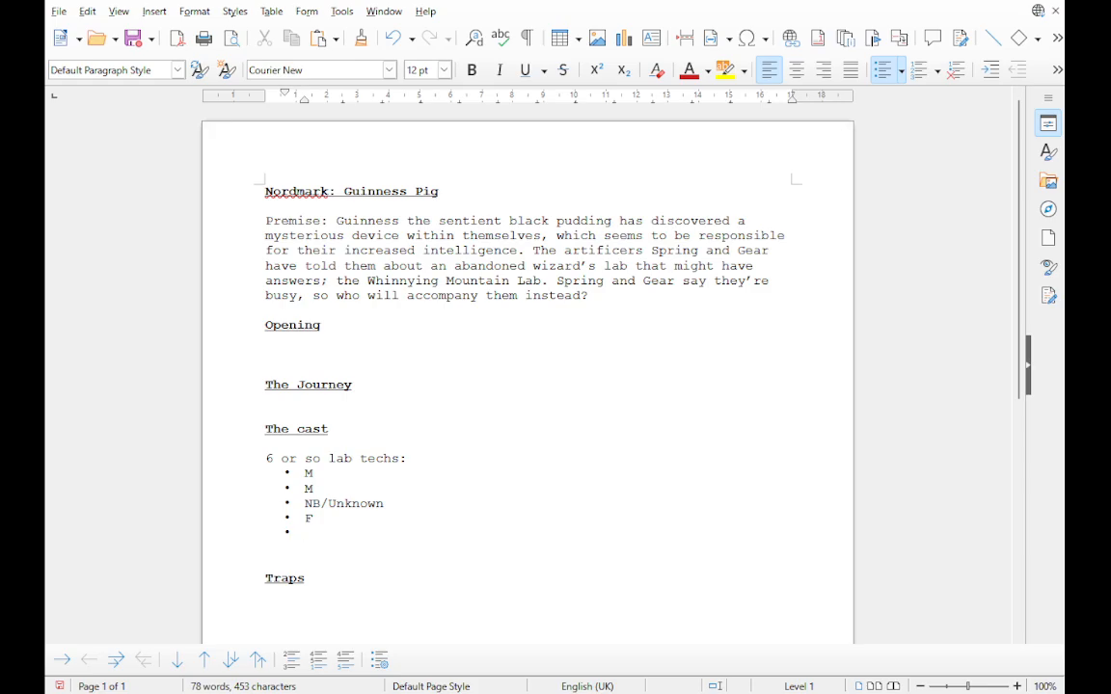
type("M")
key("Return")
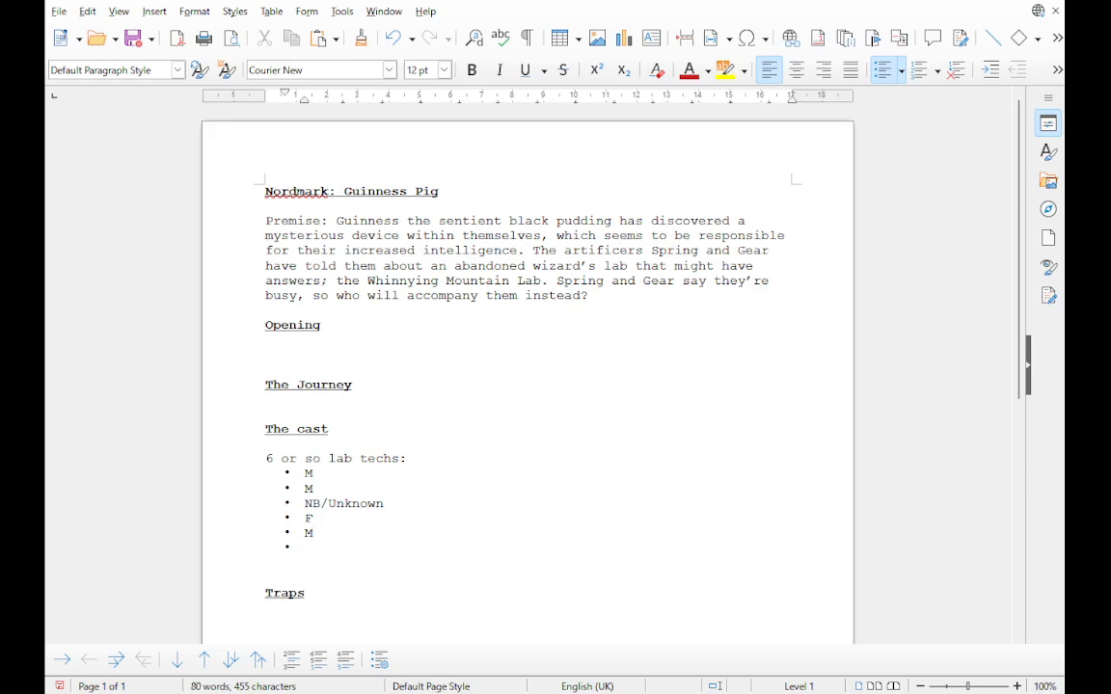
type("F")
Step: Under the Opening heading, write "Guinness the Black Pudding is asking around for adventurers."
left_click(266, 355)
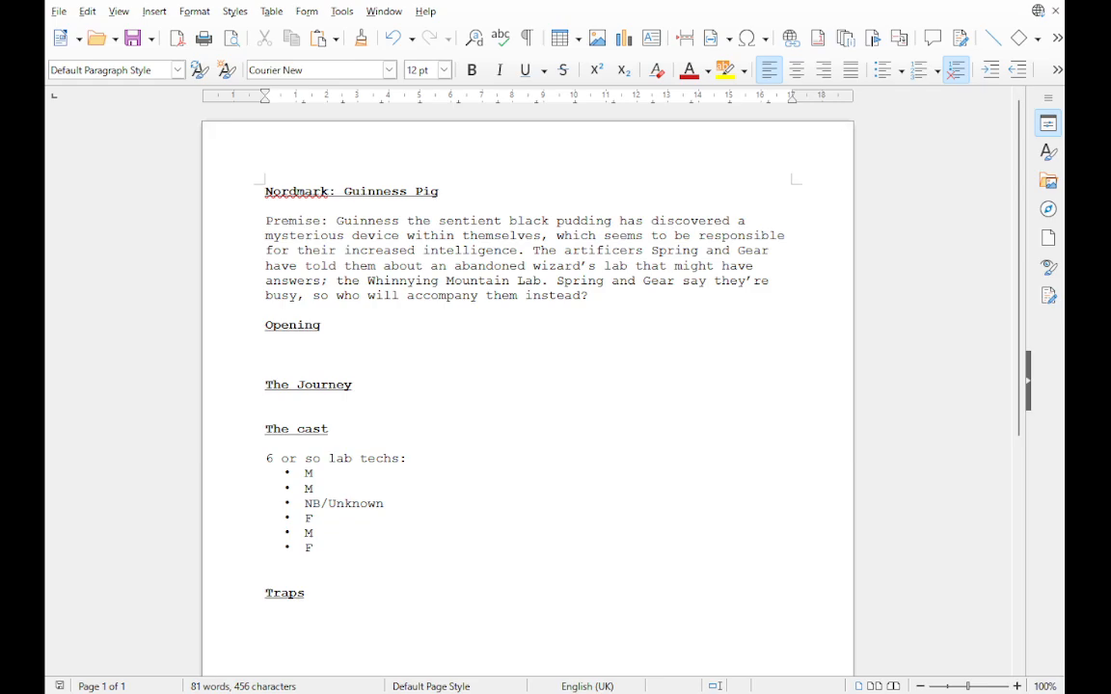
type("Guinness the Bl")
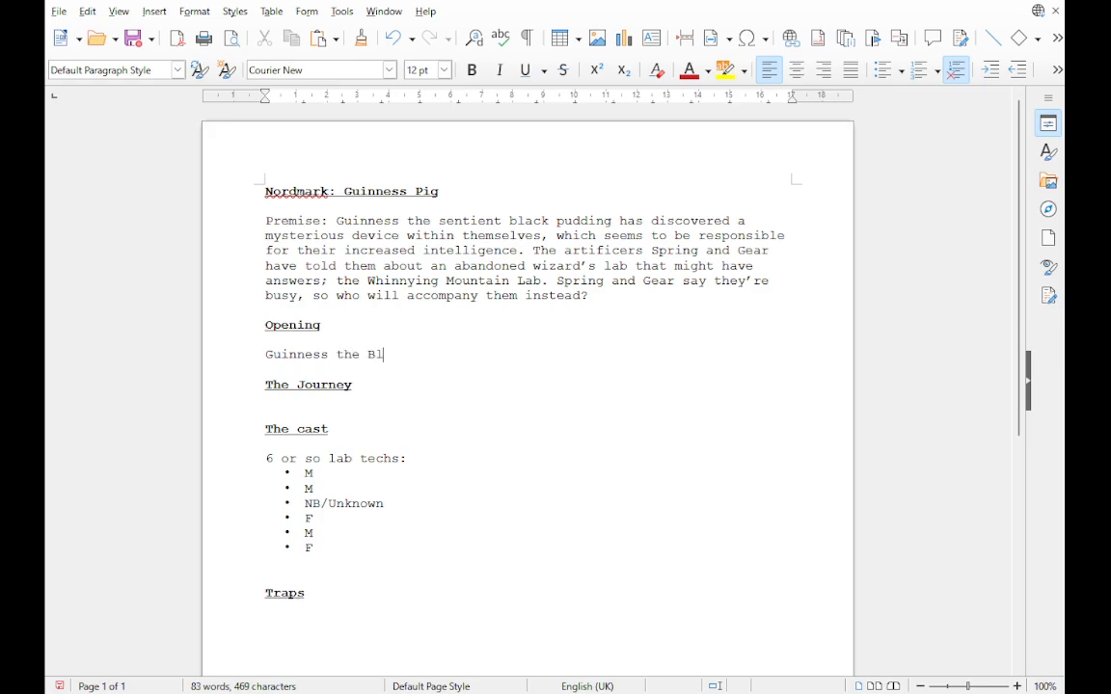
type("ack Pudding is asking a")
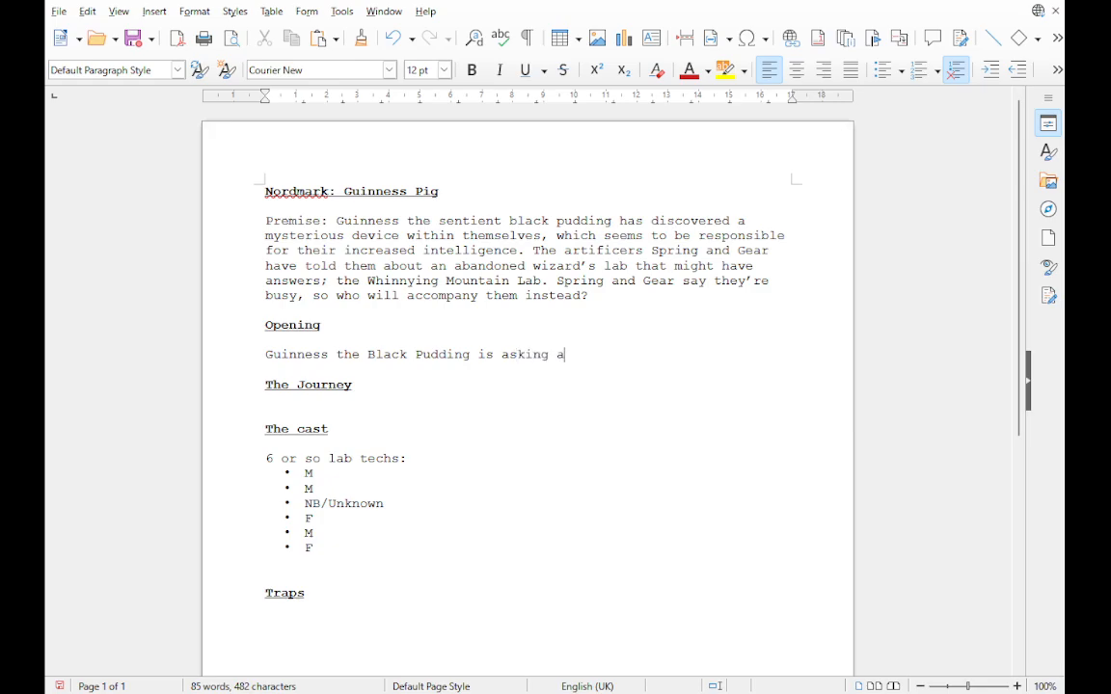
type("round for adventurer")
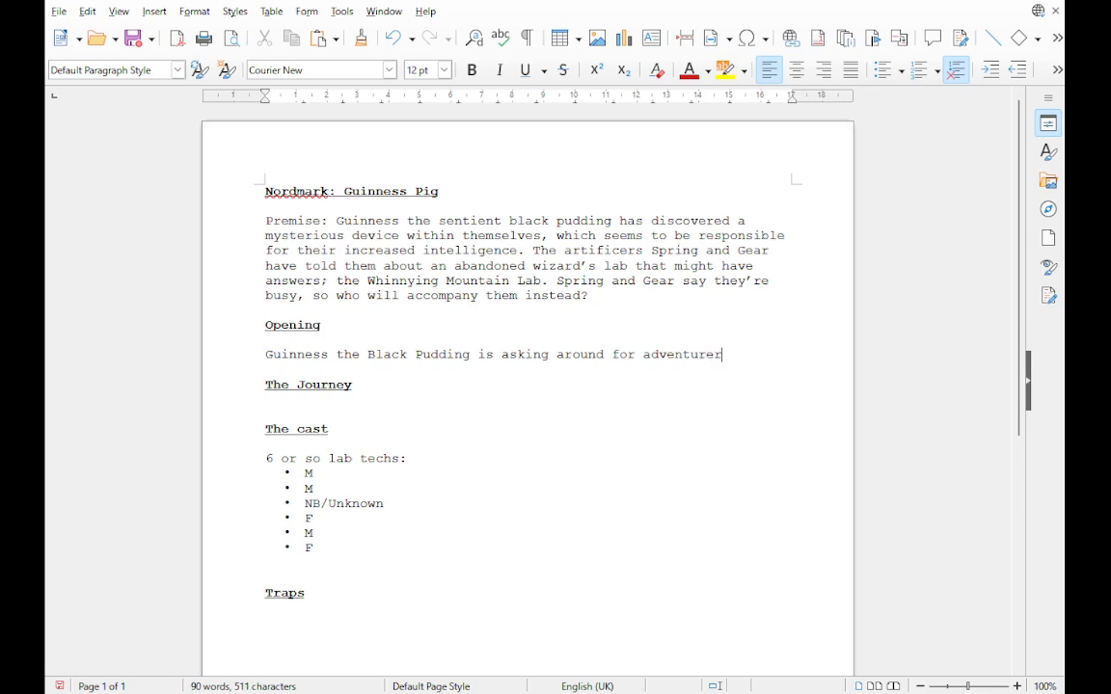
type("s")
type(".")
Step: Continue the Opening paragraph with "They’ve been doing this by moving through the streets slowly all morning"
type(" They")
type("'re th")
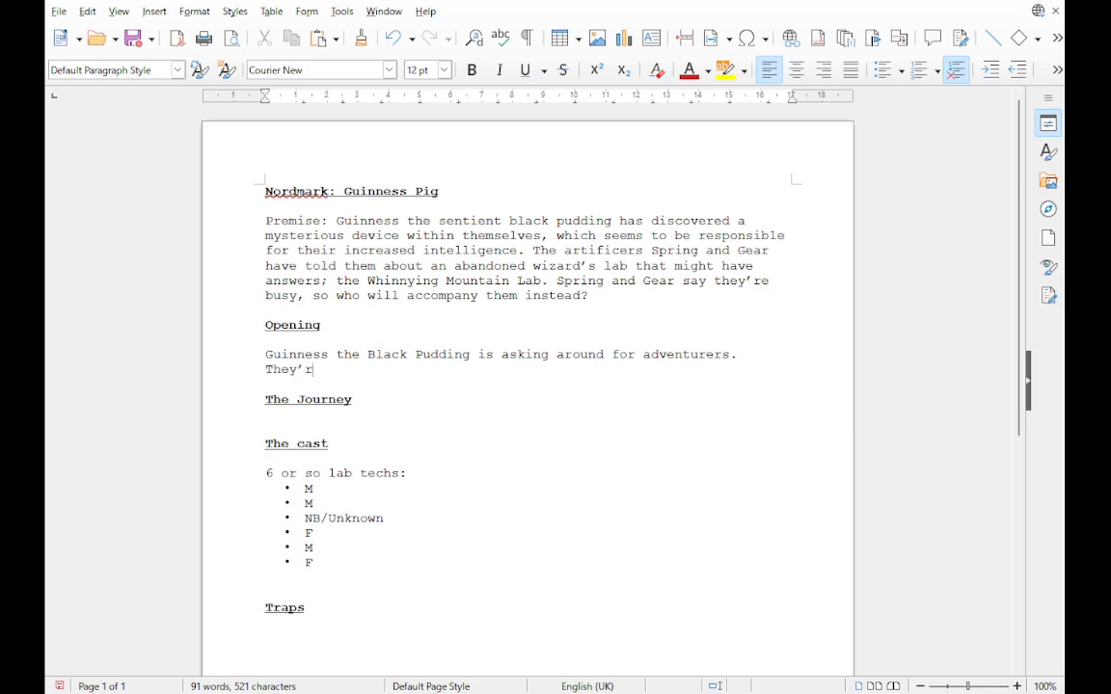
type("is by moving through the stre")
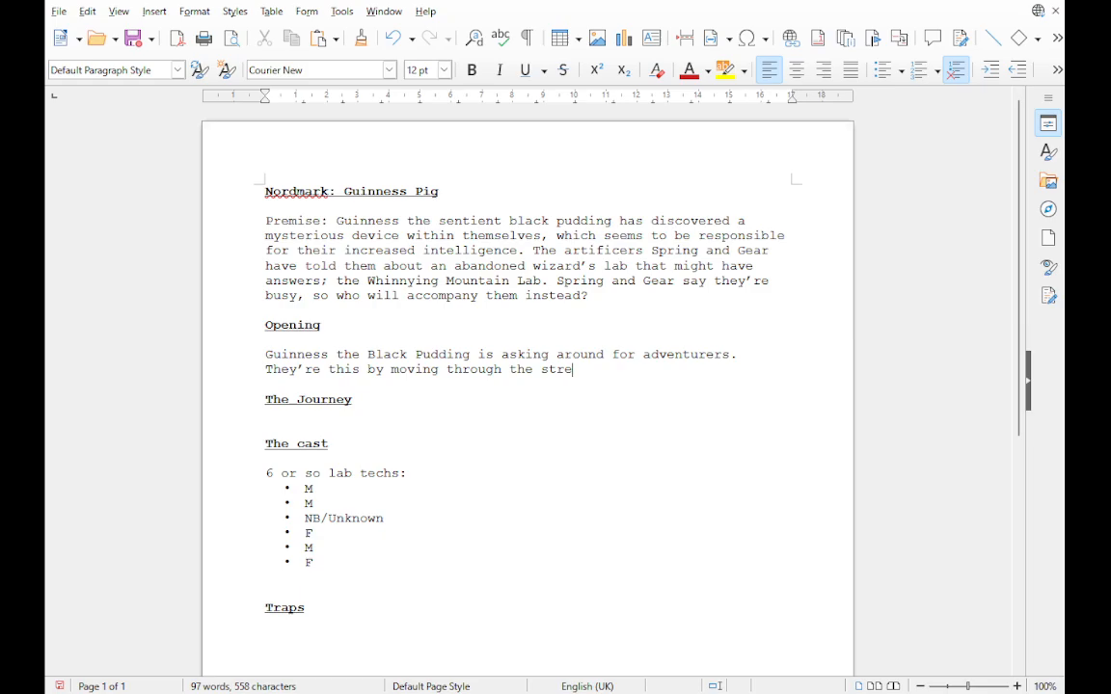
type("ets slowly al")
double_click(312, 369)
type("ve ")
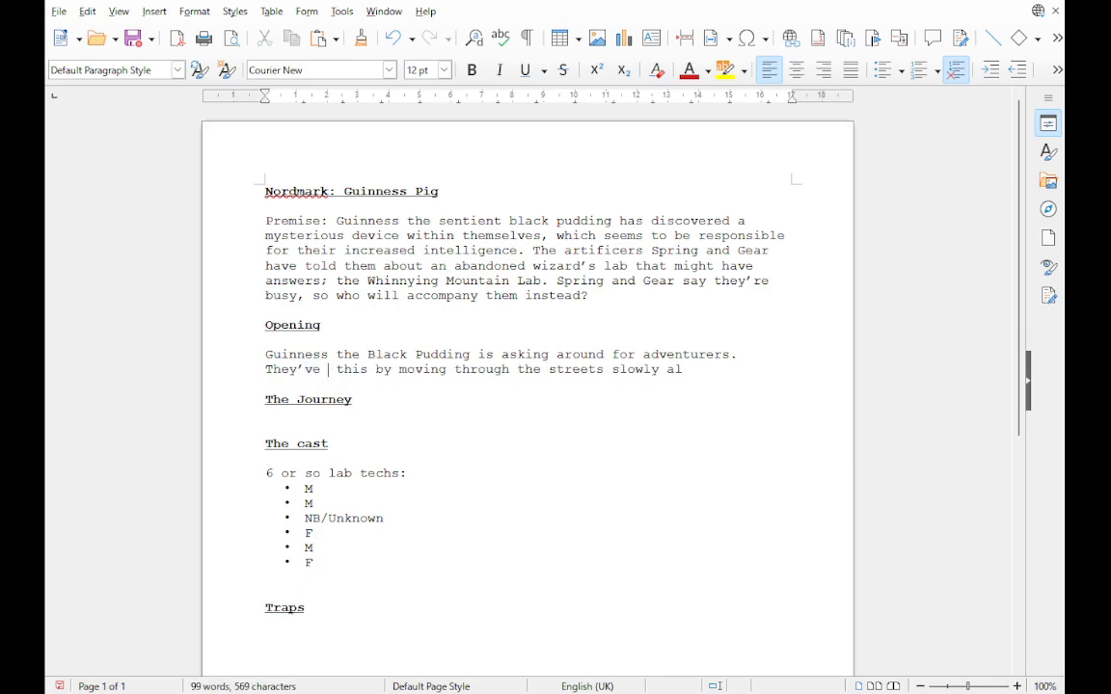
type("been do")
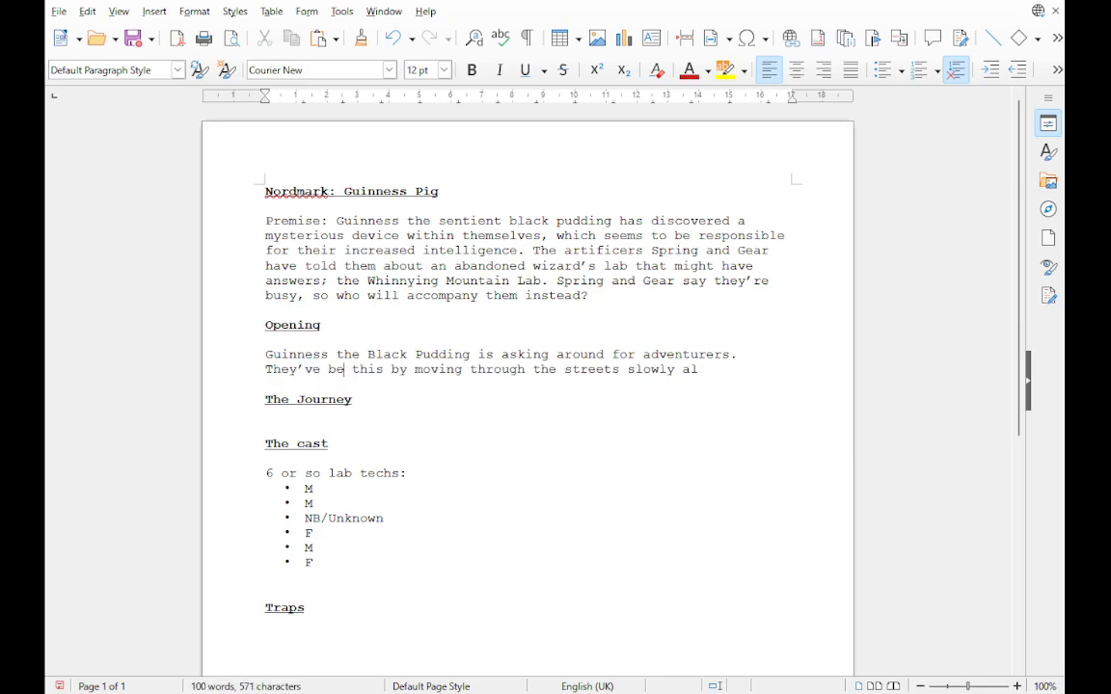
type("ing")
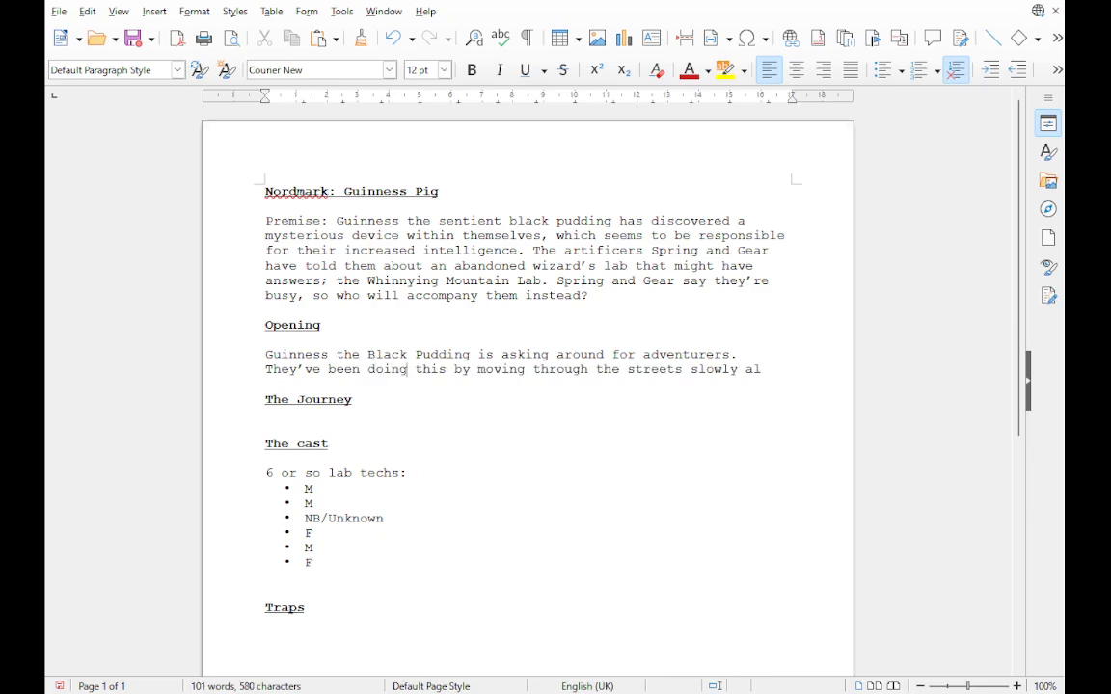
type("l mormin")
key("BackSpace")
key("BackSpace")
key("BackSpace")
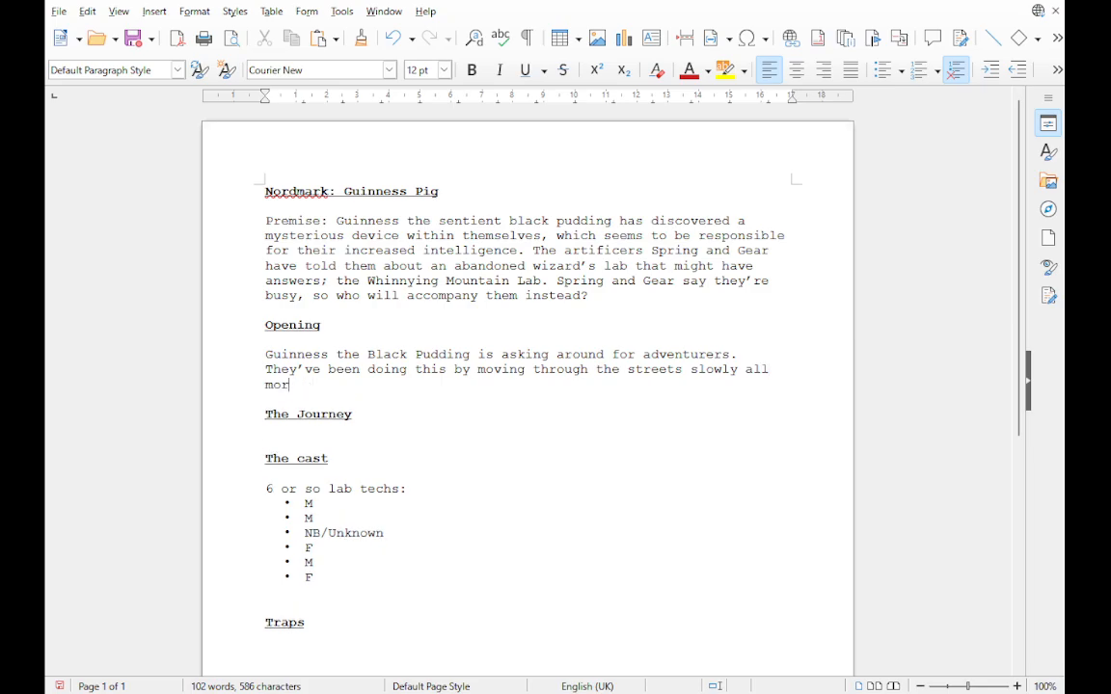
type("ning")
Step: Extend the sentence with the pudding's call: ", calling “Hello! If anyone knows of any adventurers...can they meet me in the mead hall?”"
type(", ca")
type("ll")
type("ing \"")
type("He")
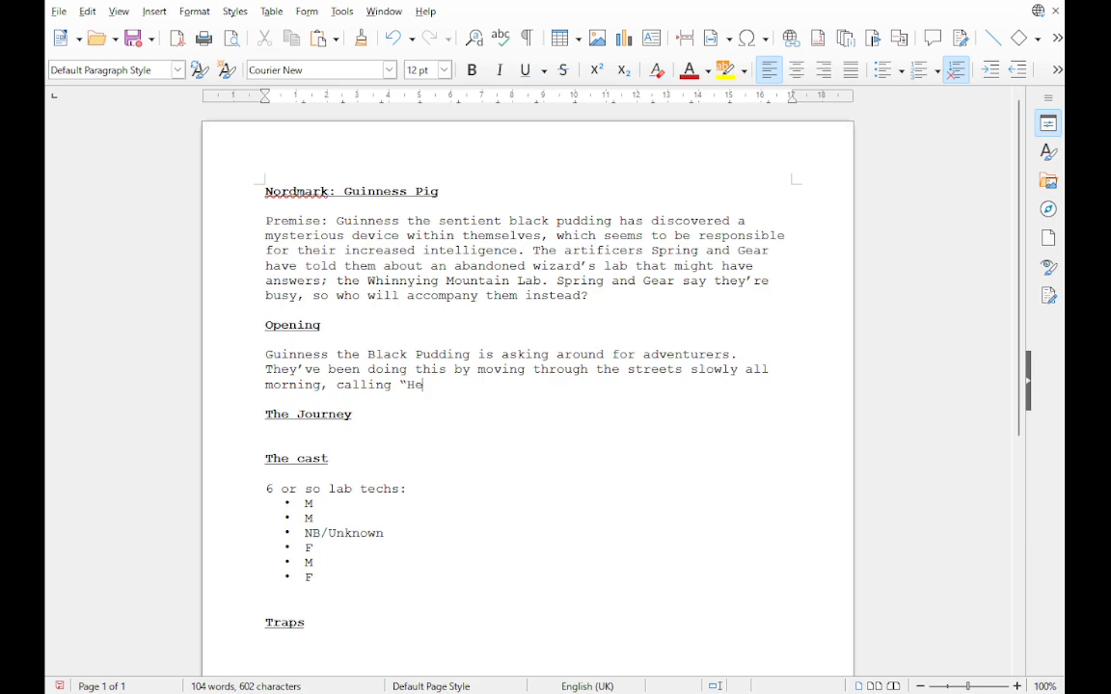
type("ll")
type("o! If anyone knows of an")
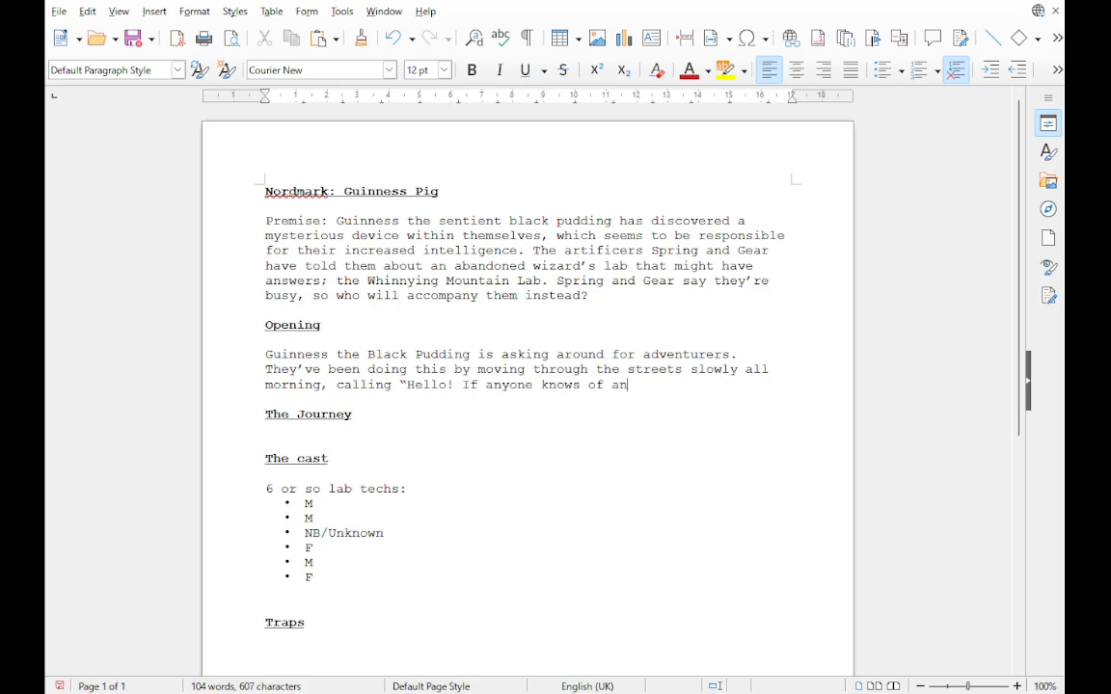
type("y adventurers")
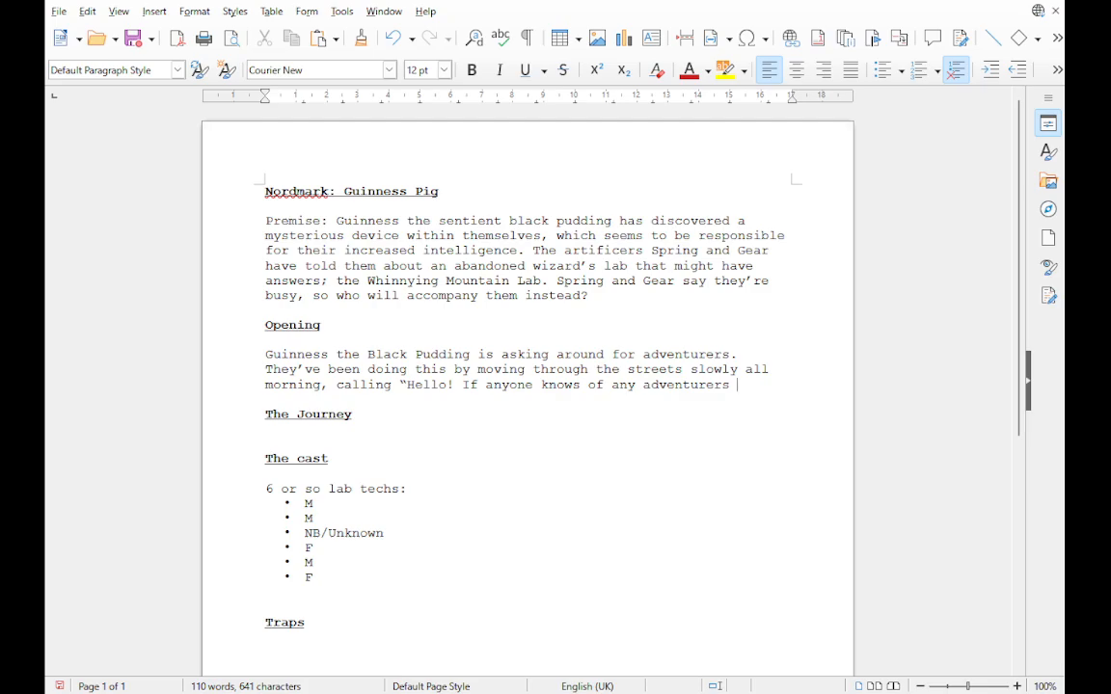
type("...can the")
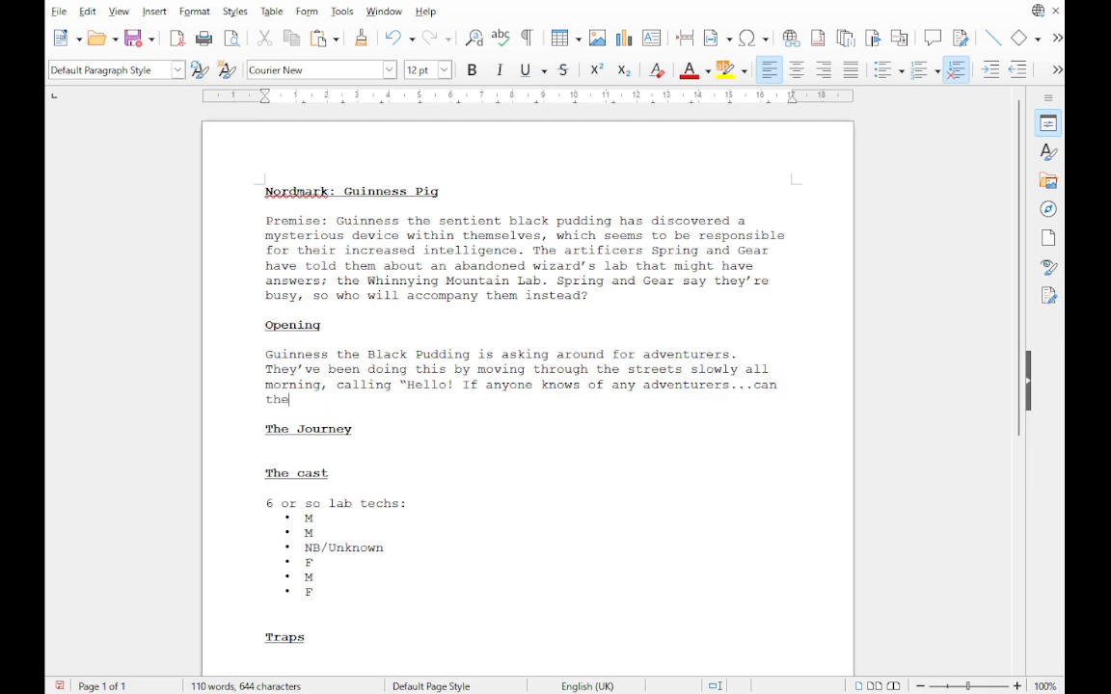
type("y meet me in the meda")
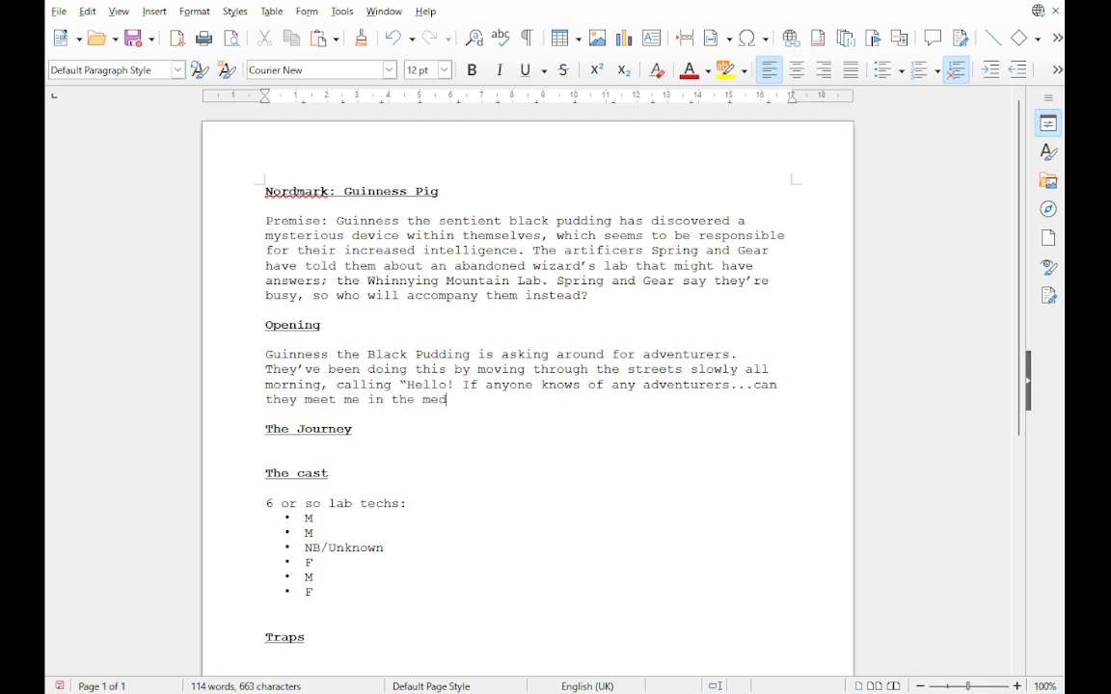
key("BackSpace")
key("BackSpace")
type("ad hall")
type("?")
type("\"")
Step: End the sentence after the quotation with "as they slowly slide over the cobbles."
type("as the")
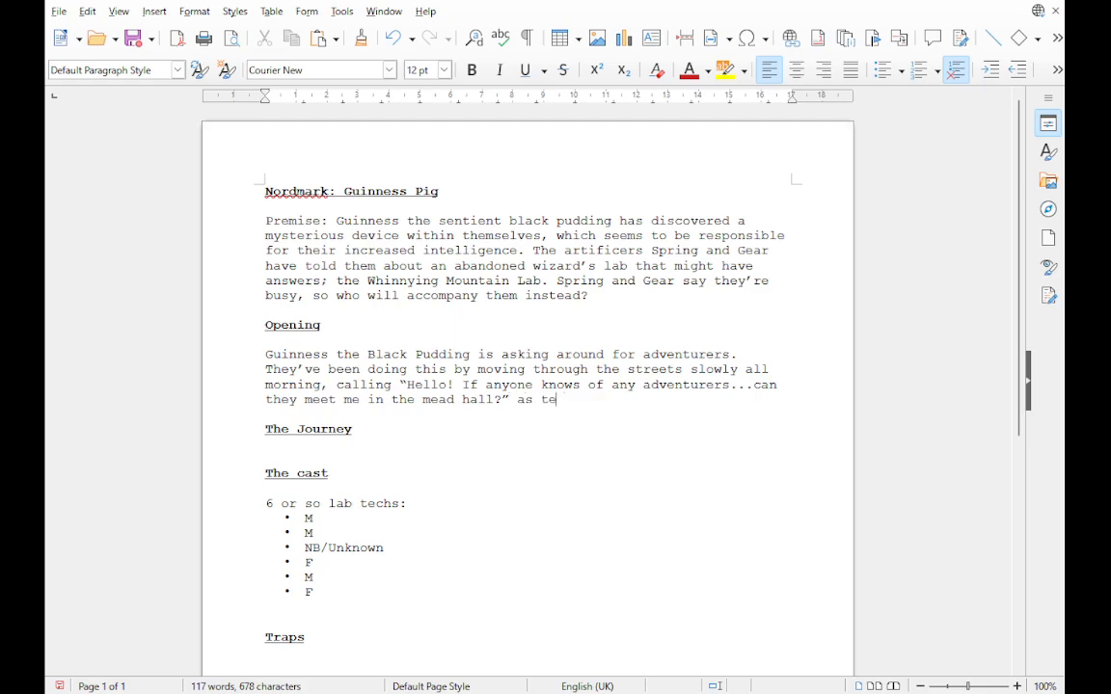
type("y slowly slide")
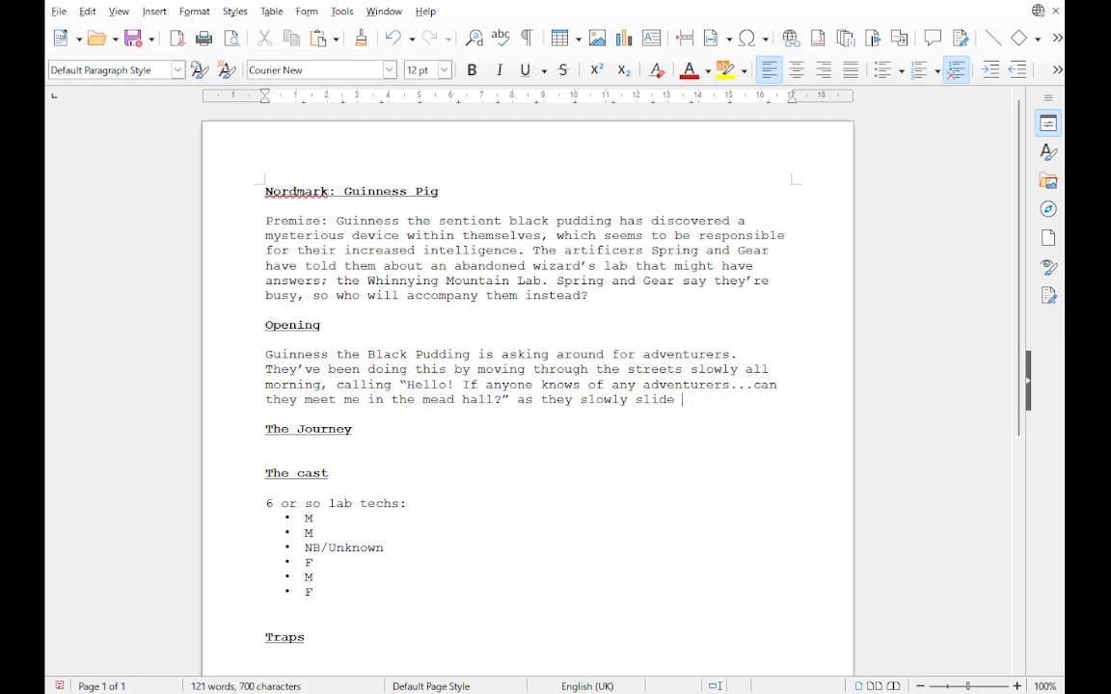
type(" over the cobbles")
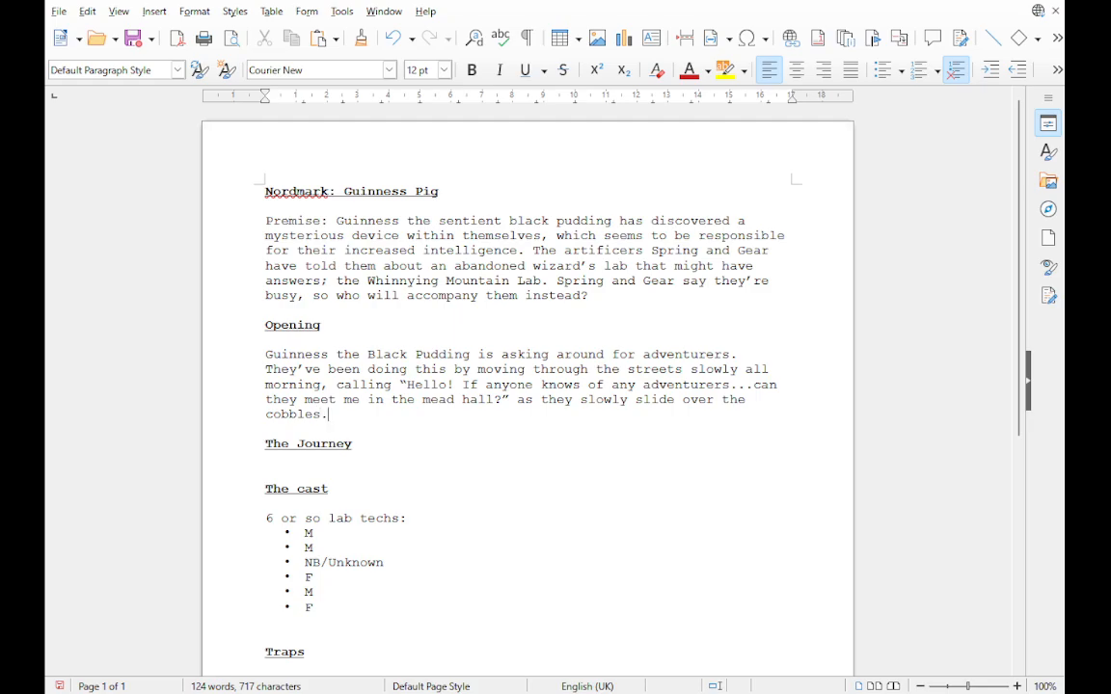
type(".")
Step: Begin a new Opening paragraph: "Should the PCs choose to head there (which hopefully they will, since they signed up for the session) Guinness will"
key("Return")
key("Return")
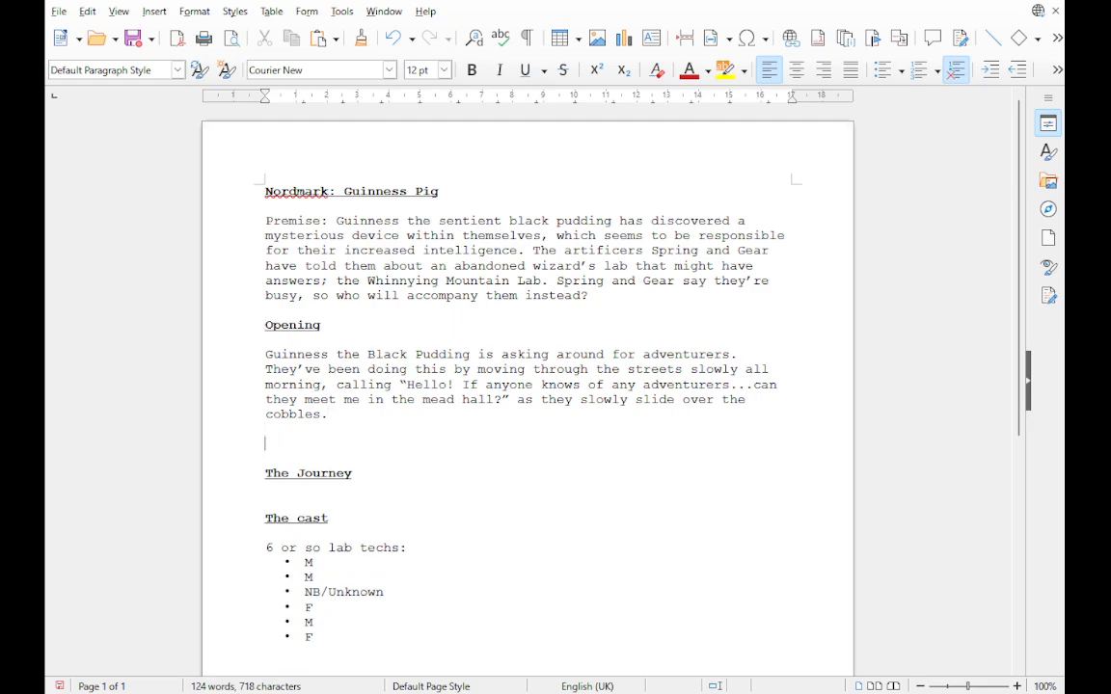
type("Shoud")
key("BackSpace")
type("ld the PCs choose")
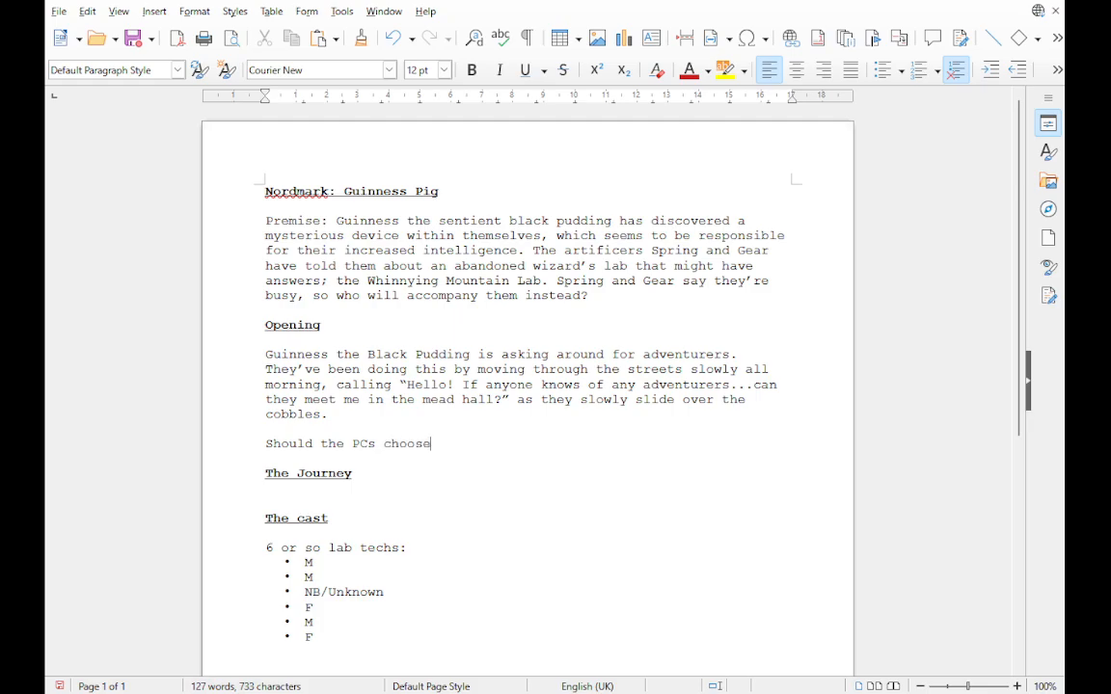
type(" to head there ")
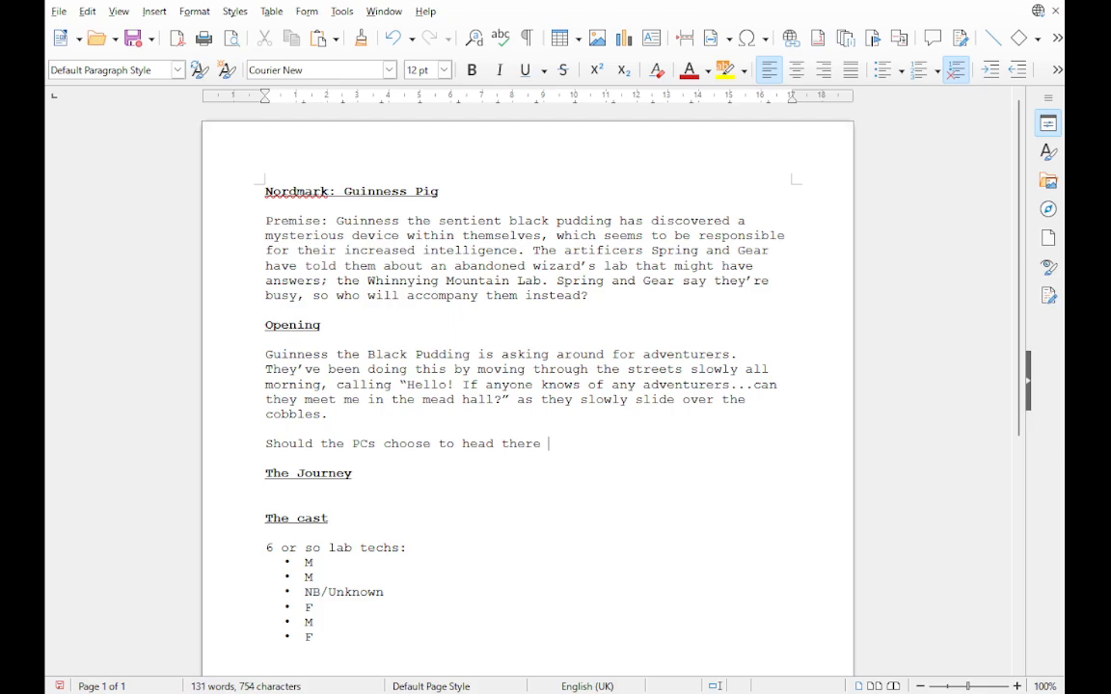
type("(which hopefull")
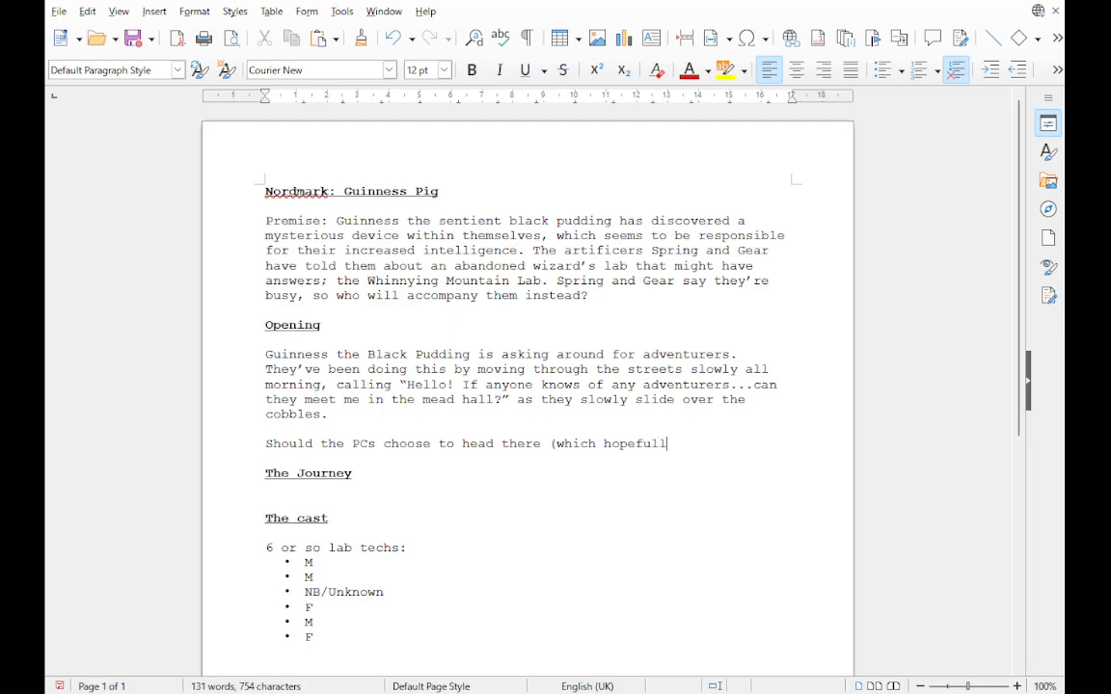
type("y they will, since they signe")
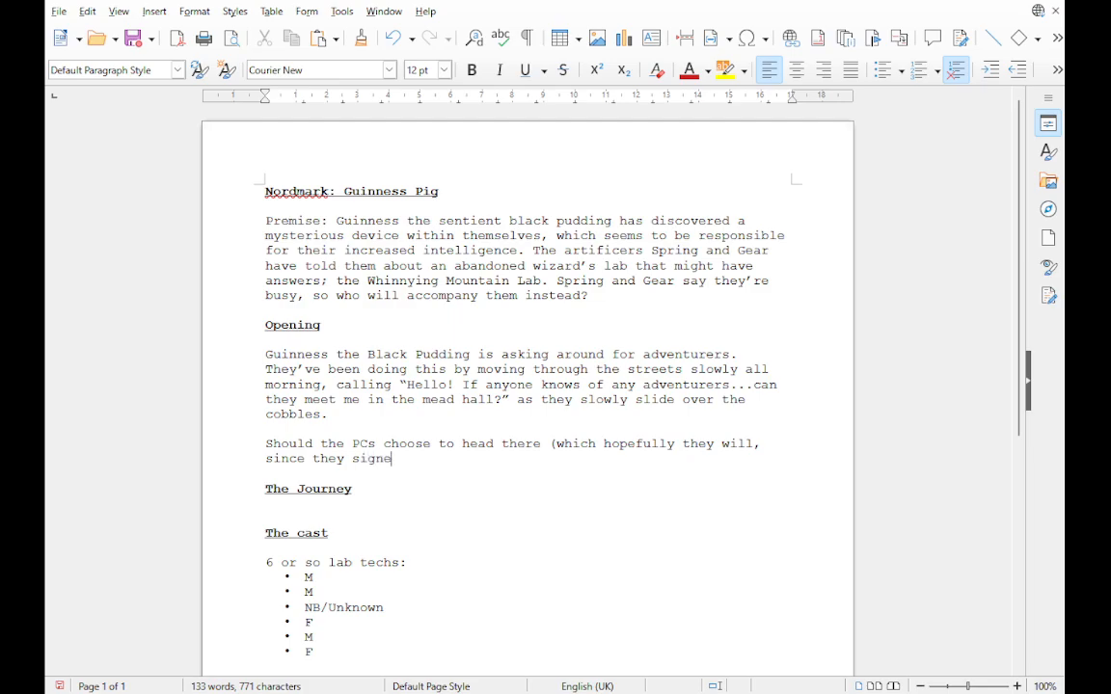
type("d up for the session")
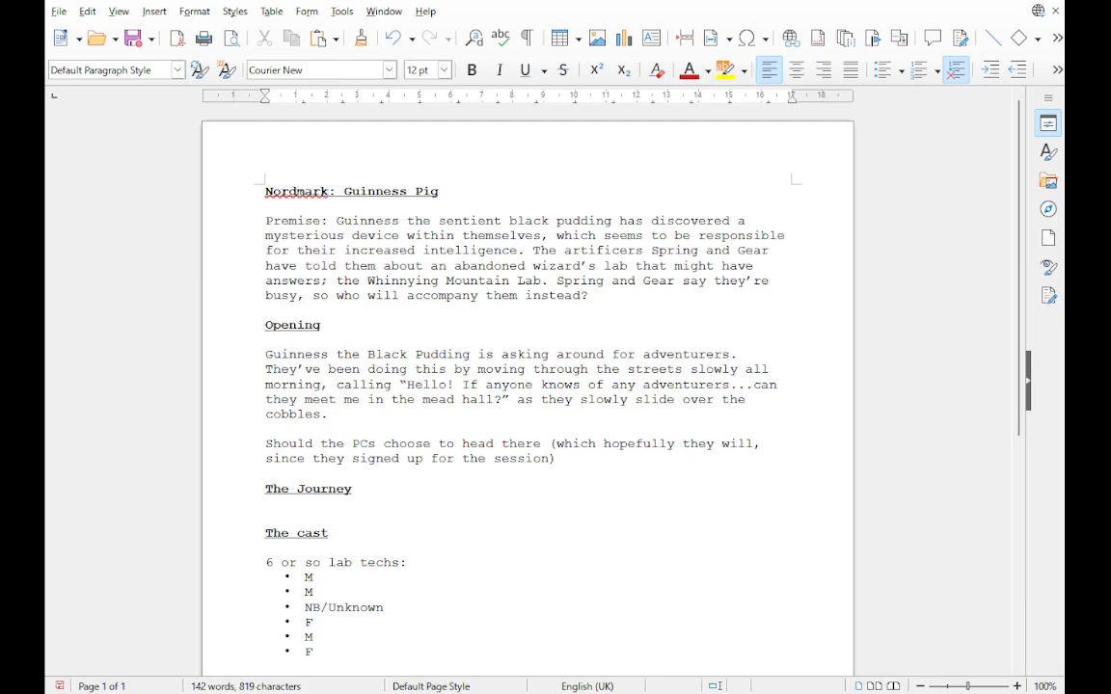
type("Guinness")
type("will ex")
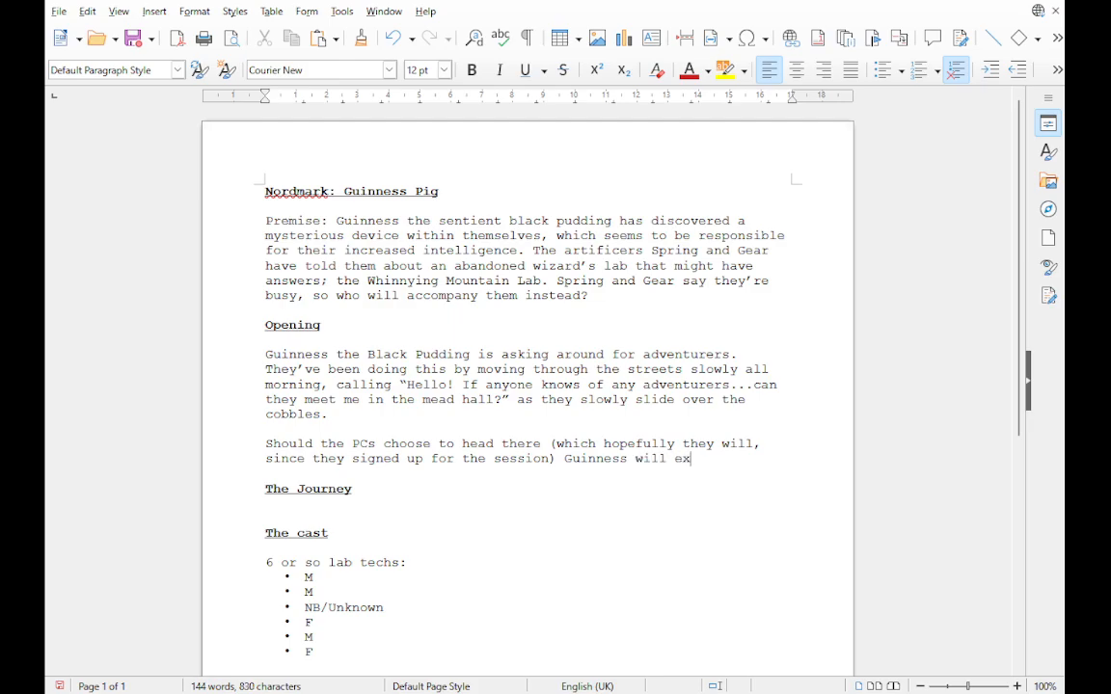
type("plain what t")
type("hey")
key("BackSpace")
key("BackSpace")
key("BackSpace")
key("BackSpace")
key("BackSpace")
key("BackSpace")
key("BackSpace")
key("BackSpace")
key("BackSpace")
key("BackSpace")
key("BackSpace")
key("BackSpace")
key("BackSpace")
key("BackSpace")
key("BackSpace")
key("BackSpace")
key("BackSpace")
Step: Continue the second Opening paragraph with “be there with Spring and Gear”
type("be tgere")
key("BackSpace")
key("BackSpace")
key("BackSpace")
key("BackSpace")
key("BackSpace")
type("here with Spri")
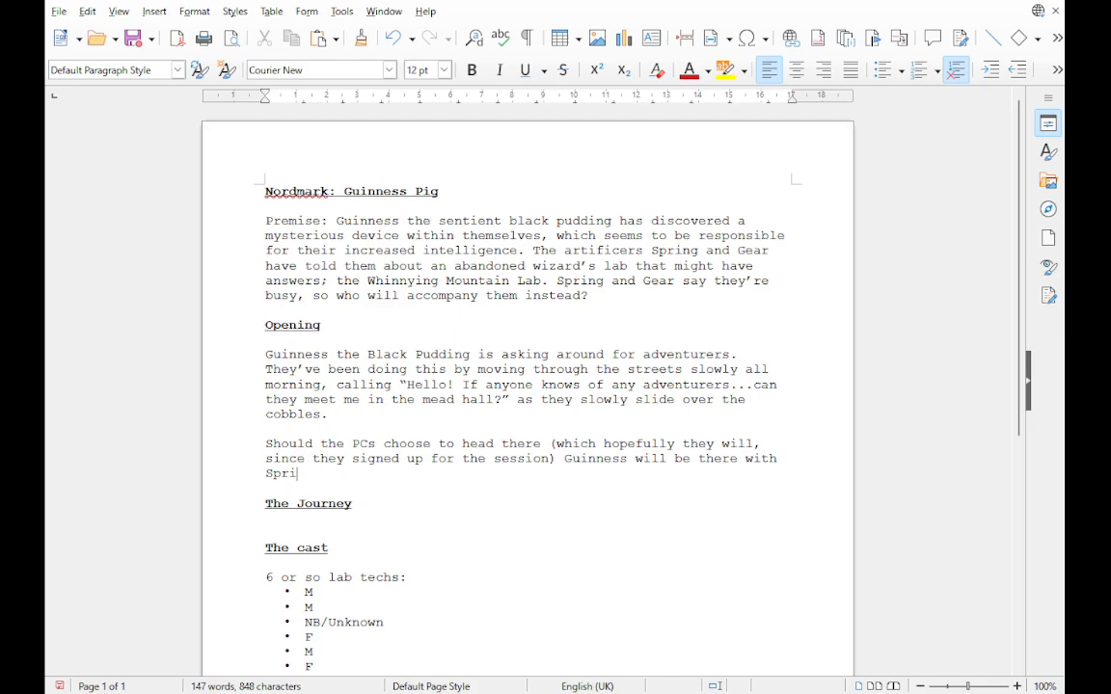
type("ng and Gear")
Step: End the sentence with “, who will give some background on the Whinnying Mountain Lab.”
type(", who")
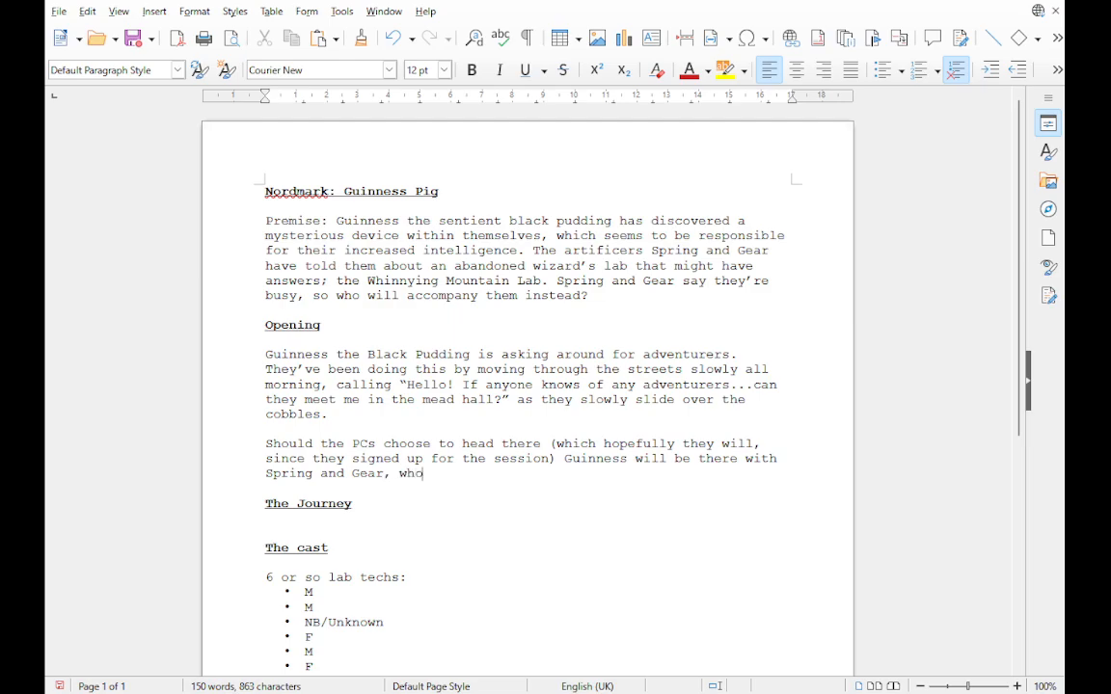
type(" will give some backgrou")
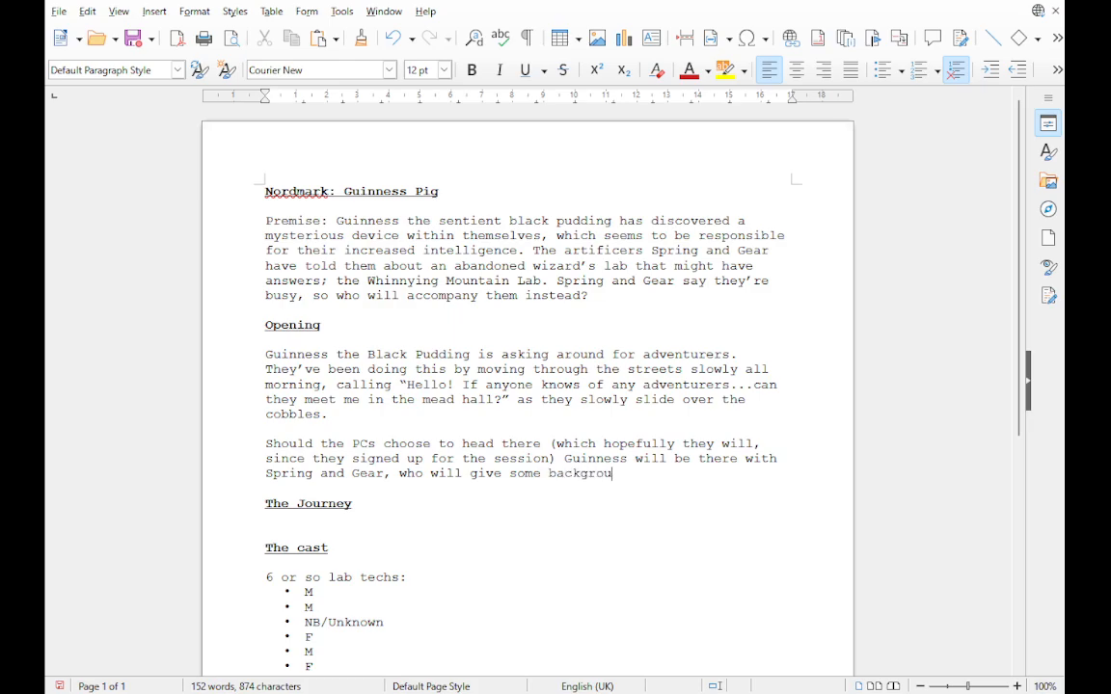
type("nd on the Whinny")
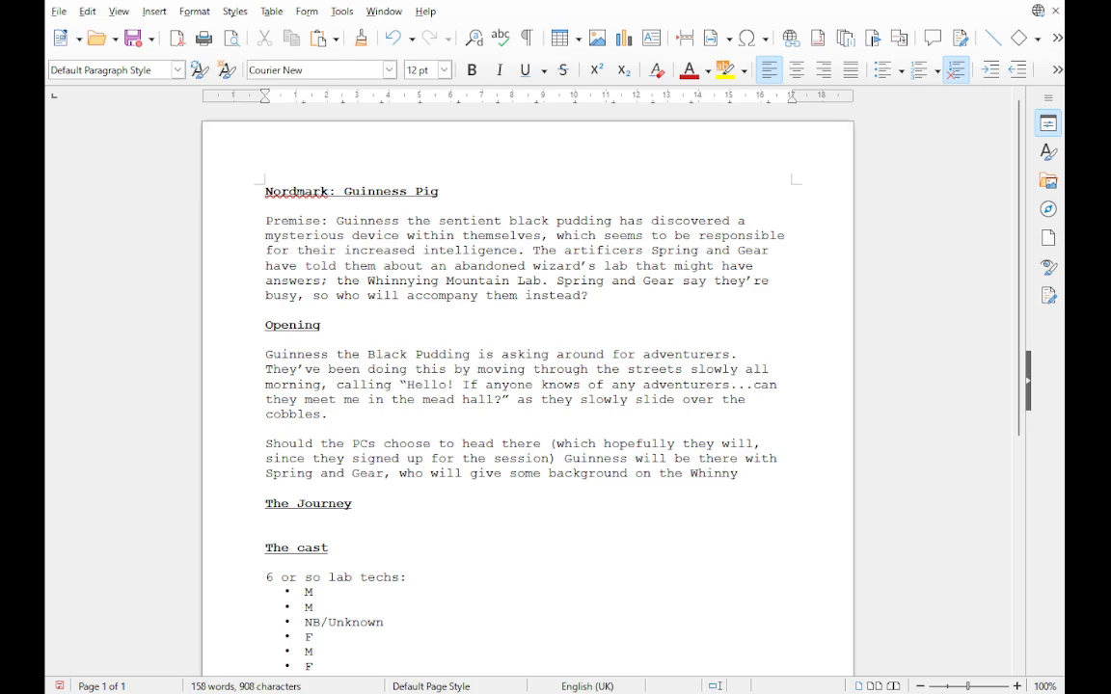
type("ing Mount")
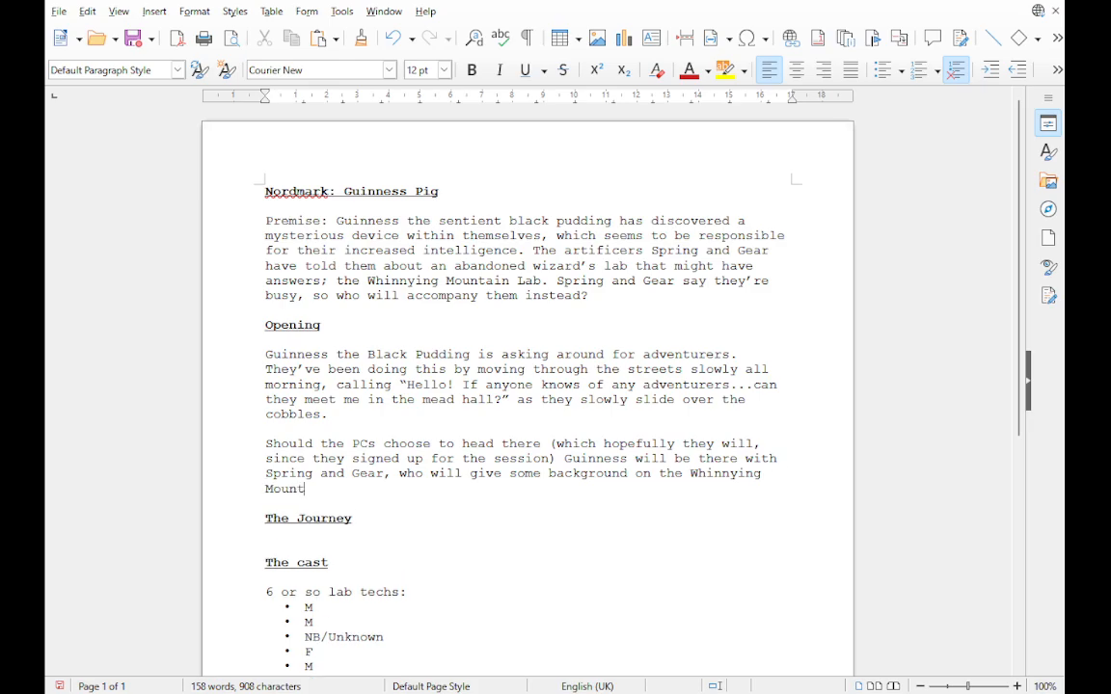
type("ain Lab.")
Step: Start a bulleted list below the second Opening paragraph, beginning its first item with “It’s located to the”
key("Return")
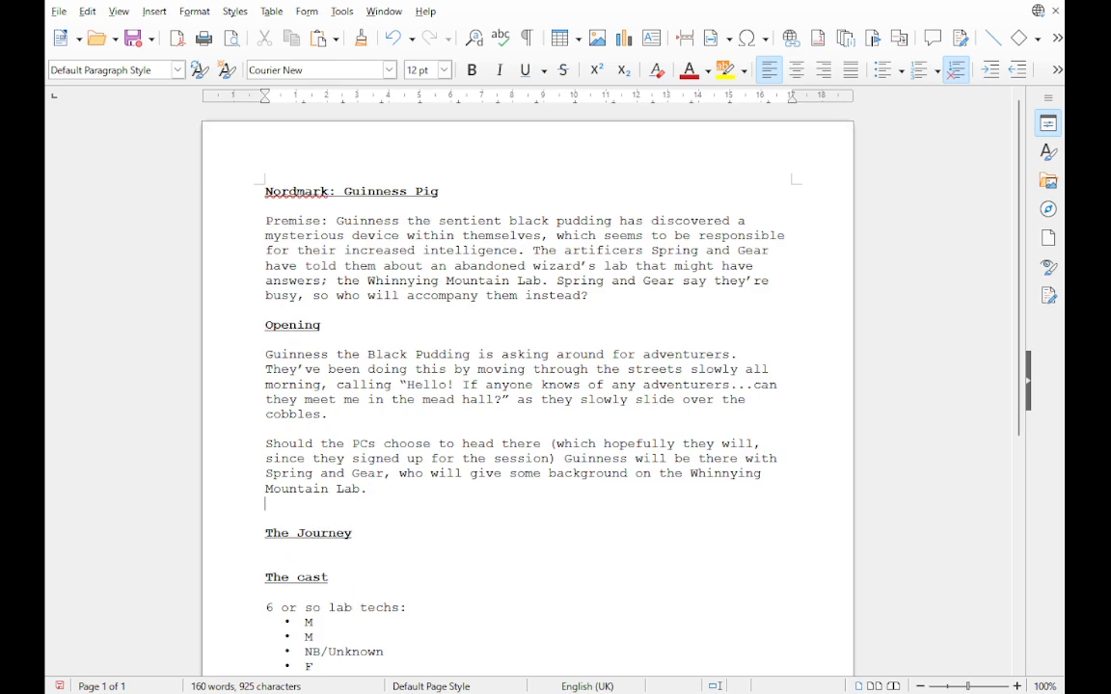
key("Return")
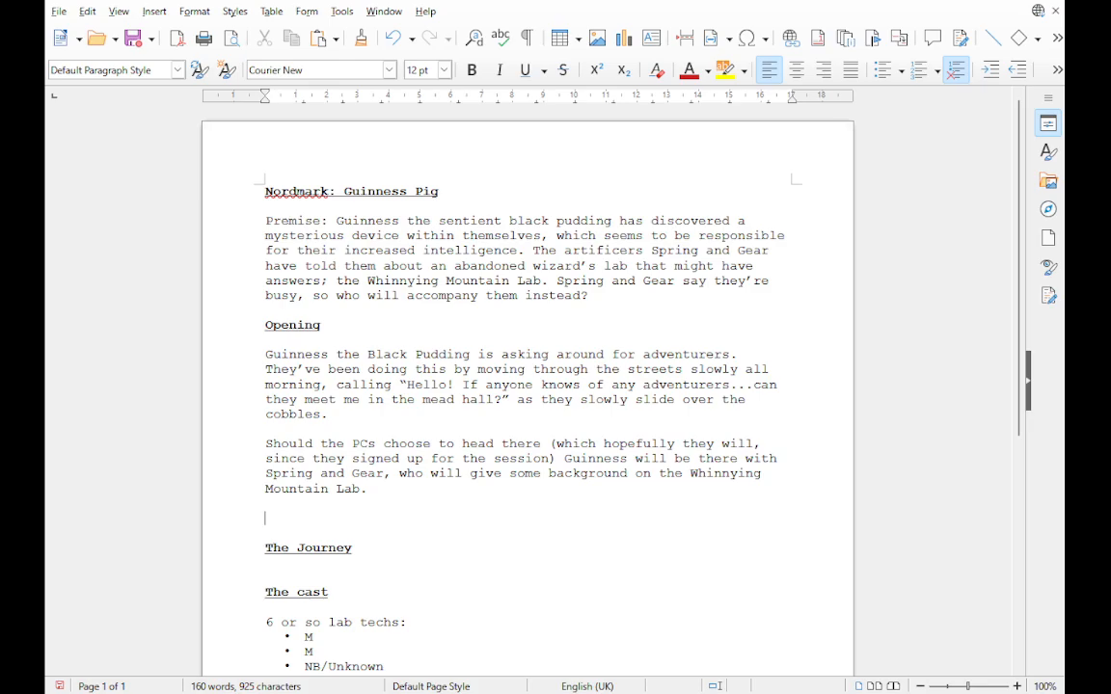
type("-")
key("BackSpace")
key("BackSpace")
left_click(882, 69)
type("It's llc")
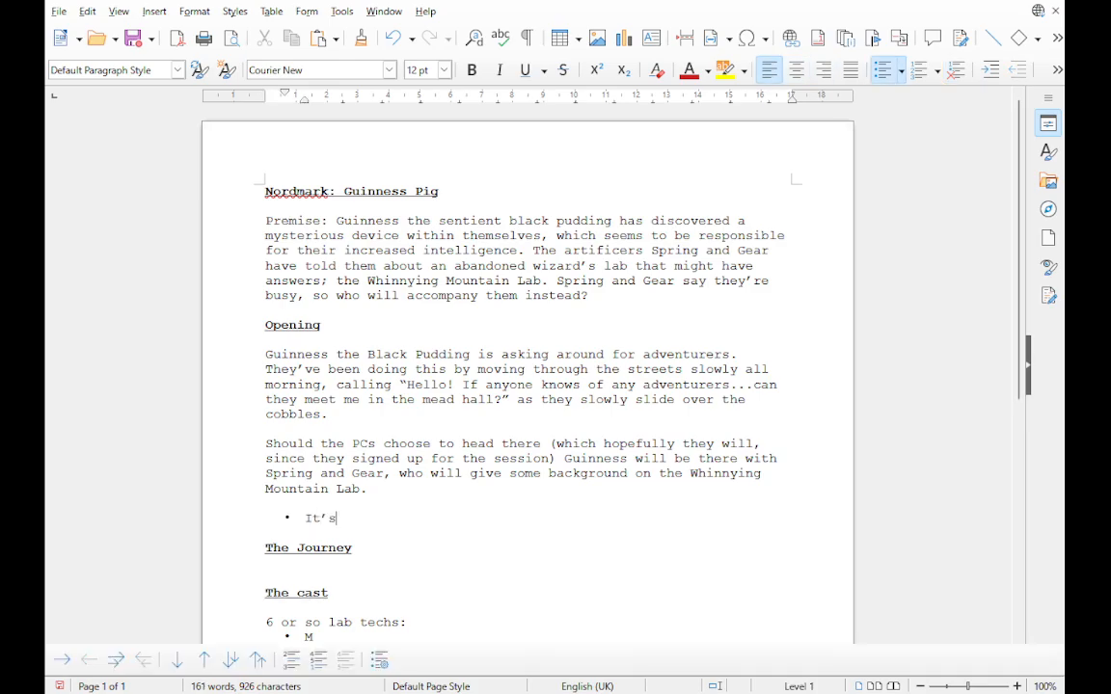
key("BackSpace")
key("BackSpace")
type("ocated ")
type("in")
key("BackSpace")
key("BackSpace")
type("to the ")
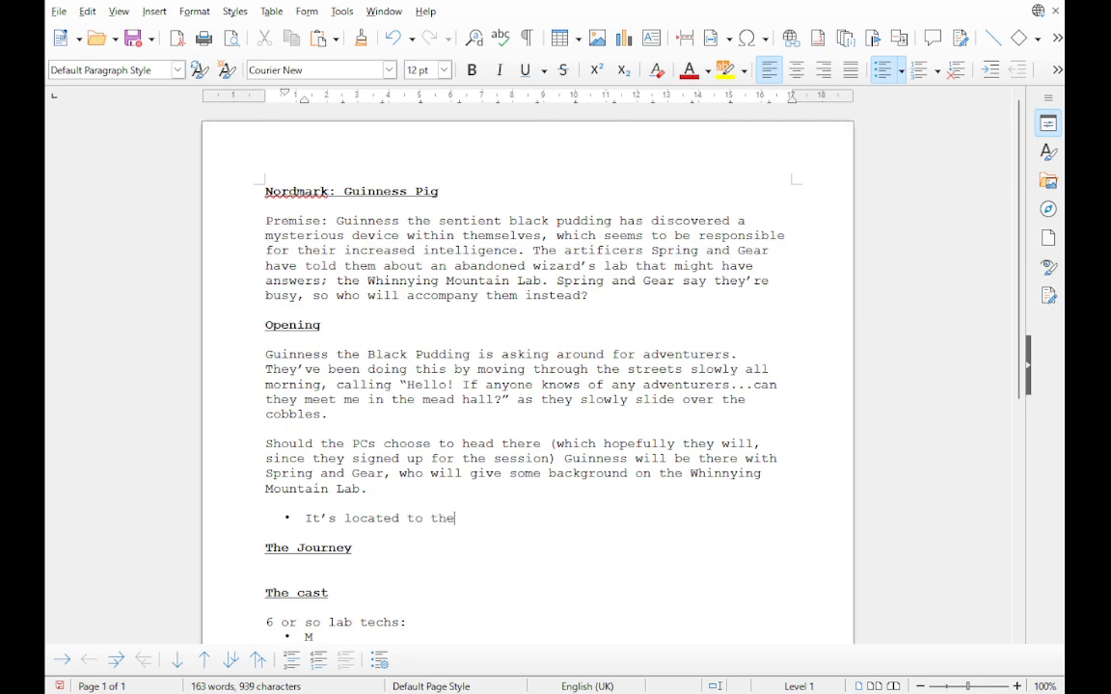
Step: Complete the first bullet with “South West of Airedale.”
type("South West of Airef")
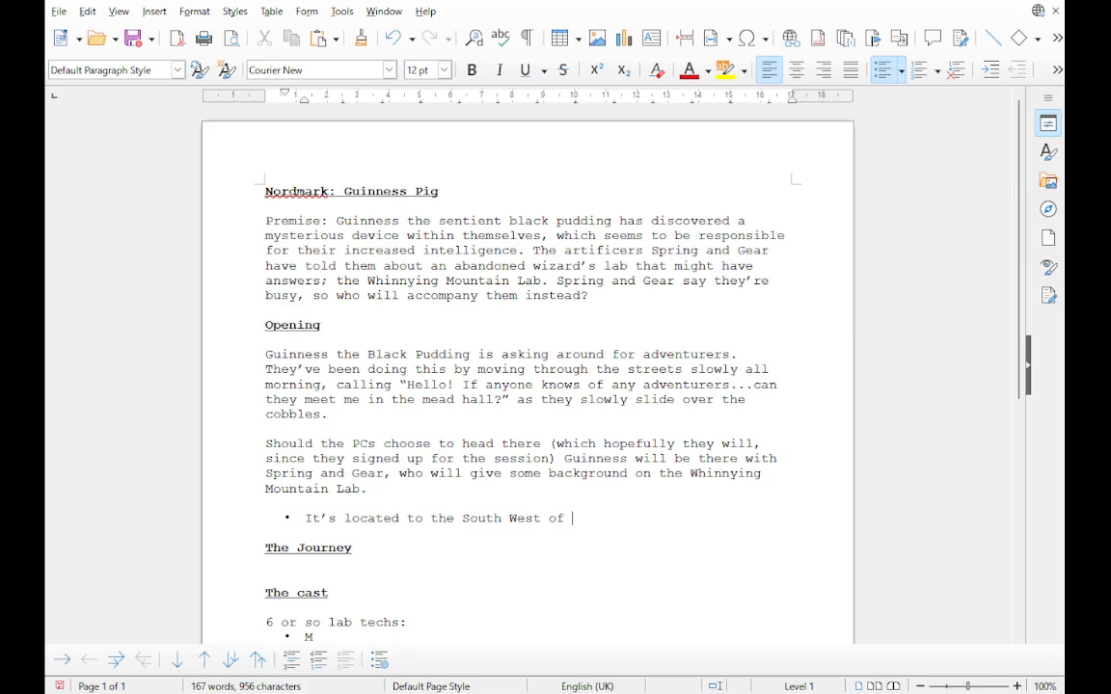
key("BackSpace")
type("edale")
key("BackSpace")
key("BackSpace")
key("BackSpace")
key("BackSpace")
type("dale")
Step: Add a second bullet reading “Built into a mountain range, no part of which has a “Whinnying” Mountain.”
key("Return")
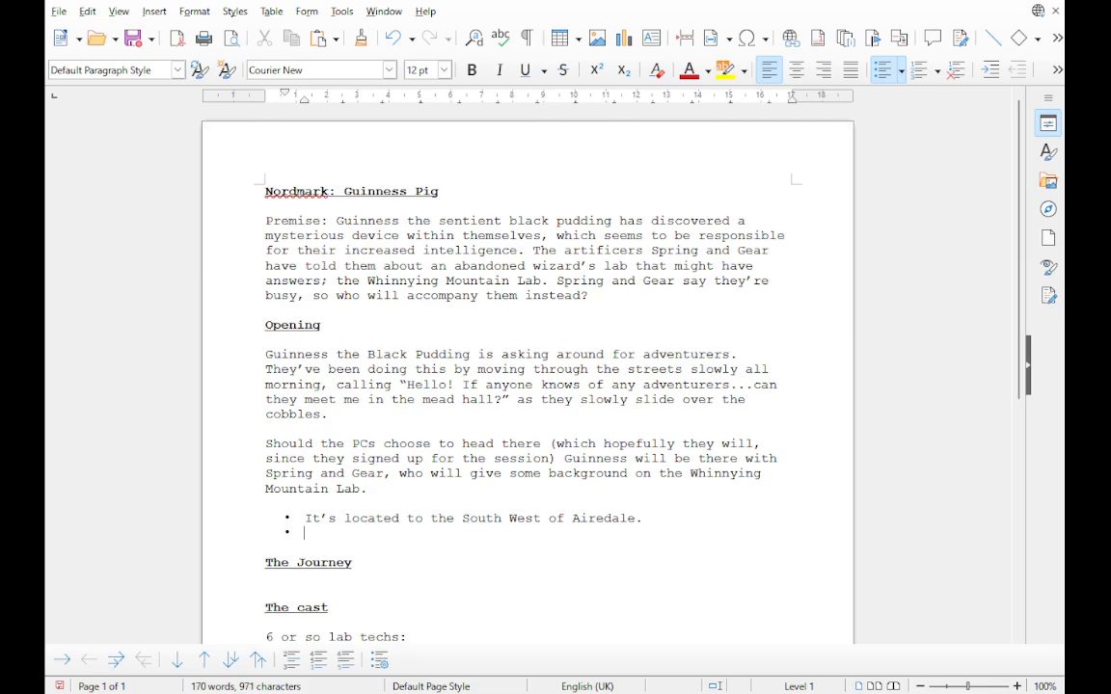
type("Built into a mo")
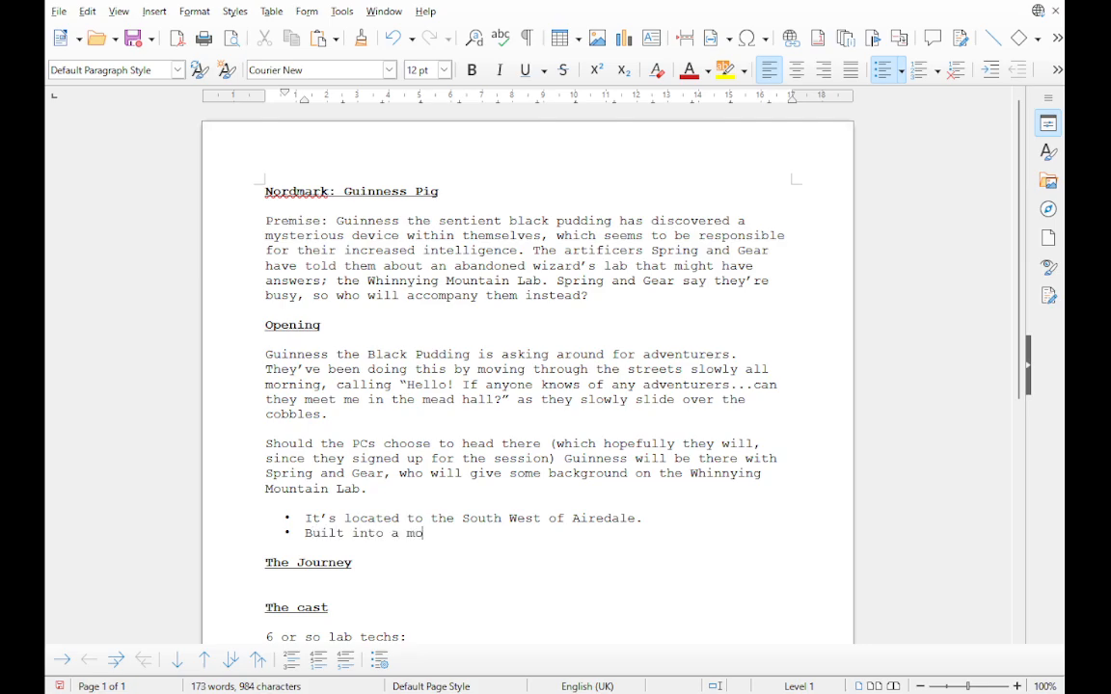
type("untain range")
type(", no ")
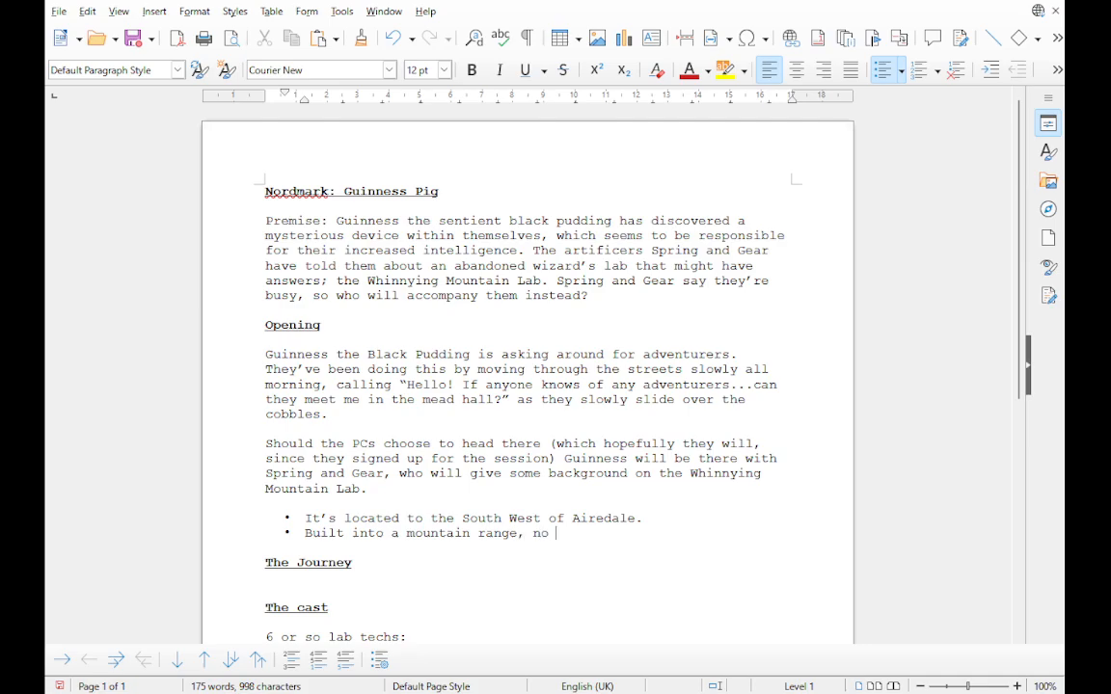
type("part of which has a ")
type("\"Wh")
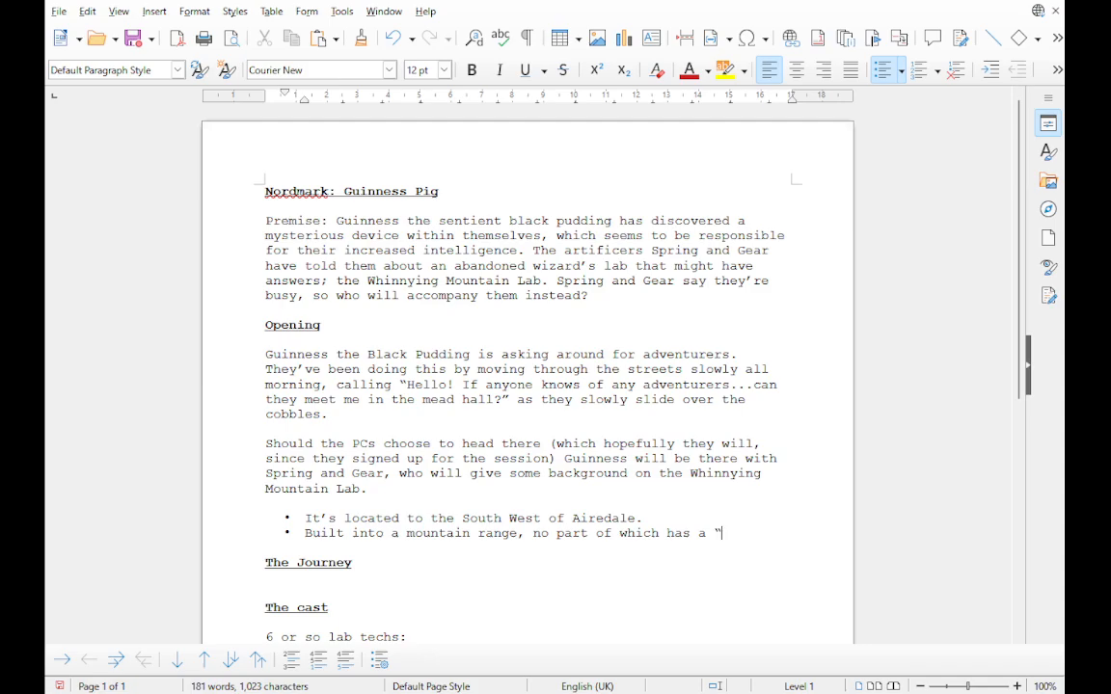
type("innyi")
type("ng")
key("BackSpace")
key("BackSpace")
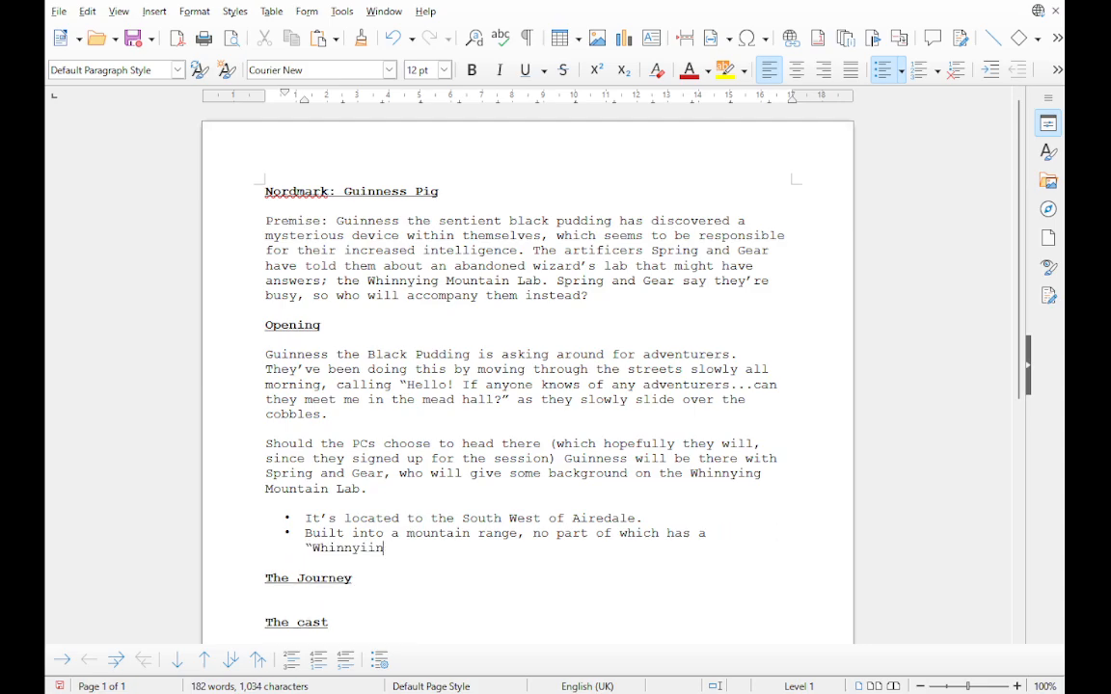
type("ng\" ")
type("Mountain")
type(".")
Step: Add the sentence “Nobody understands why it’s called that.” to the second bullet
type(" Nobody ")
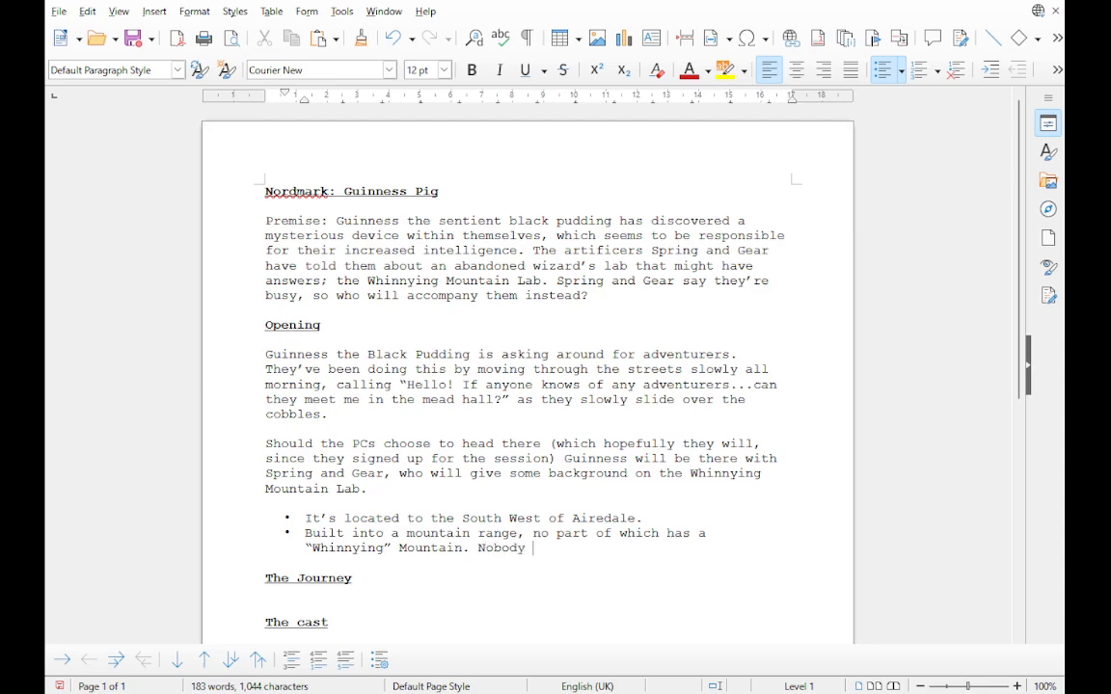
type("understands why it")
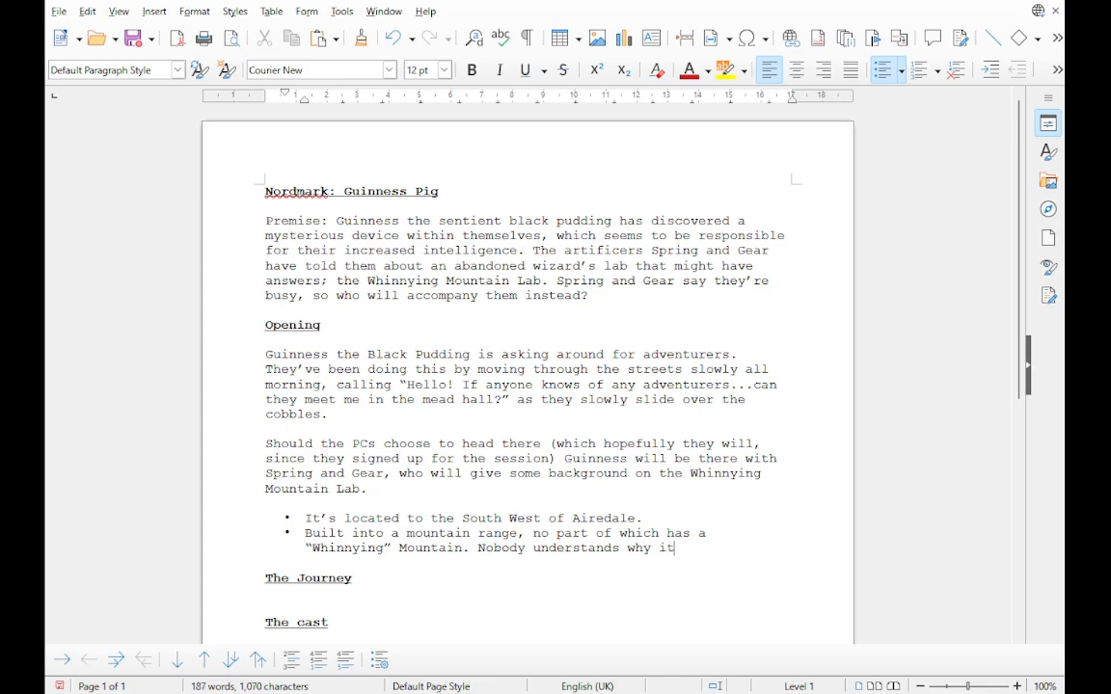
type("'s called that.")
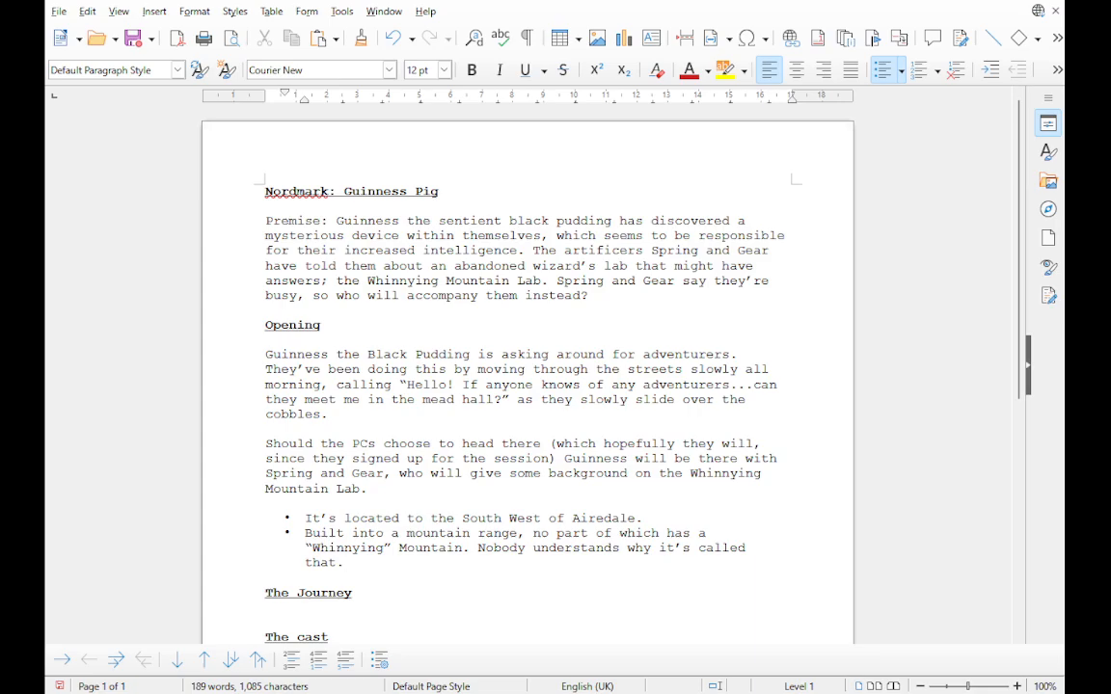
Step: Add a third bullet beginning with “The entrance is guarded,”
key("Return")
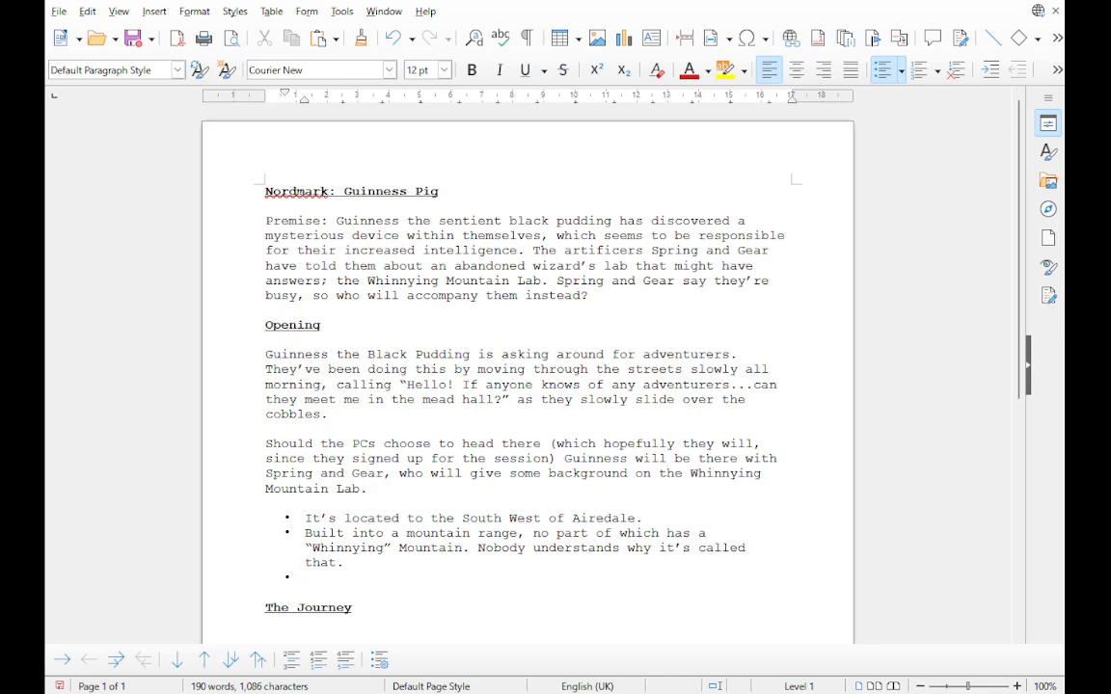
type("The entranc")
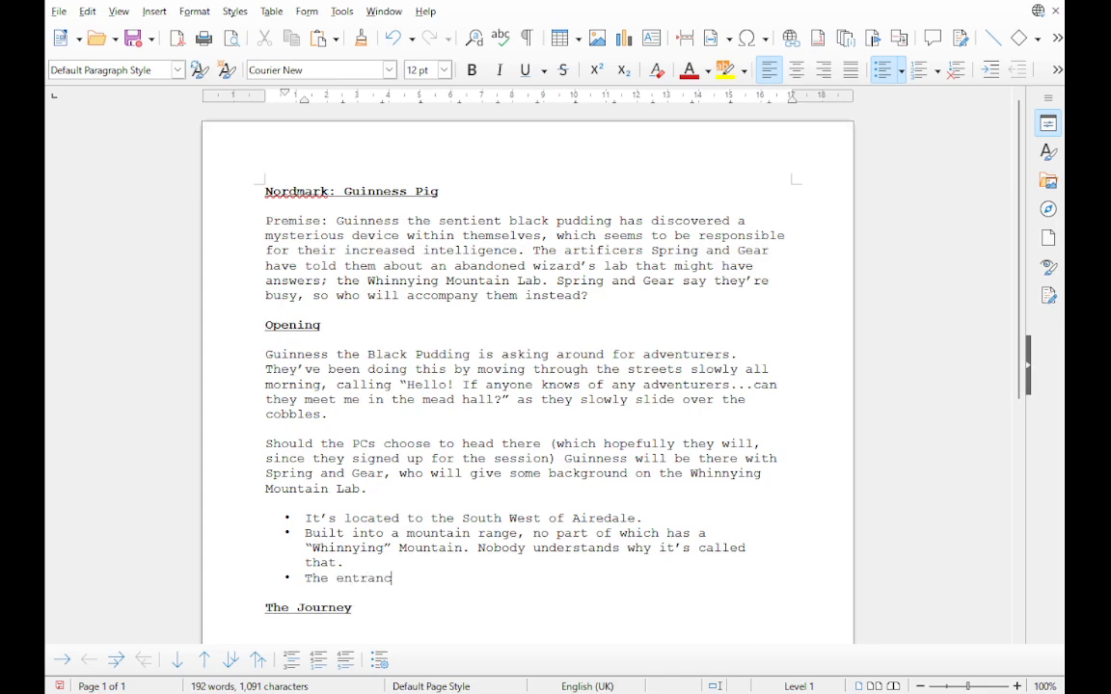
type("e is guarded")
type(", ")
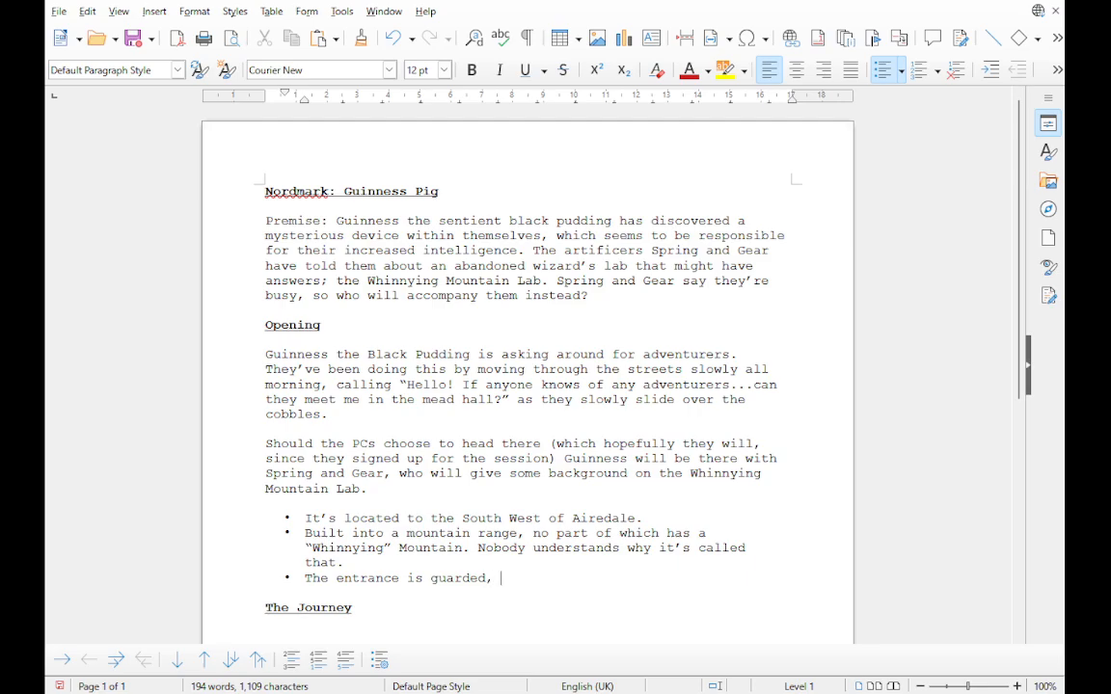
type("and it's said to be controlled")
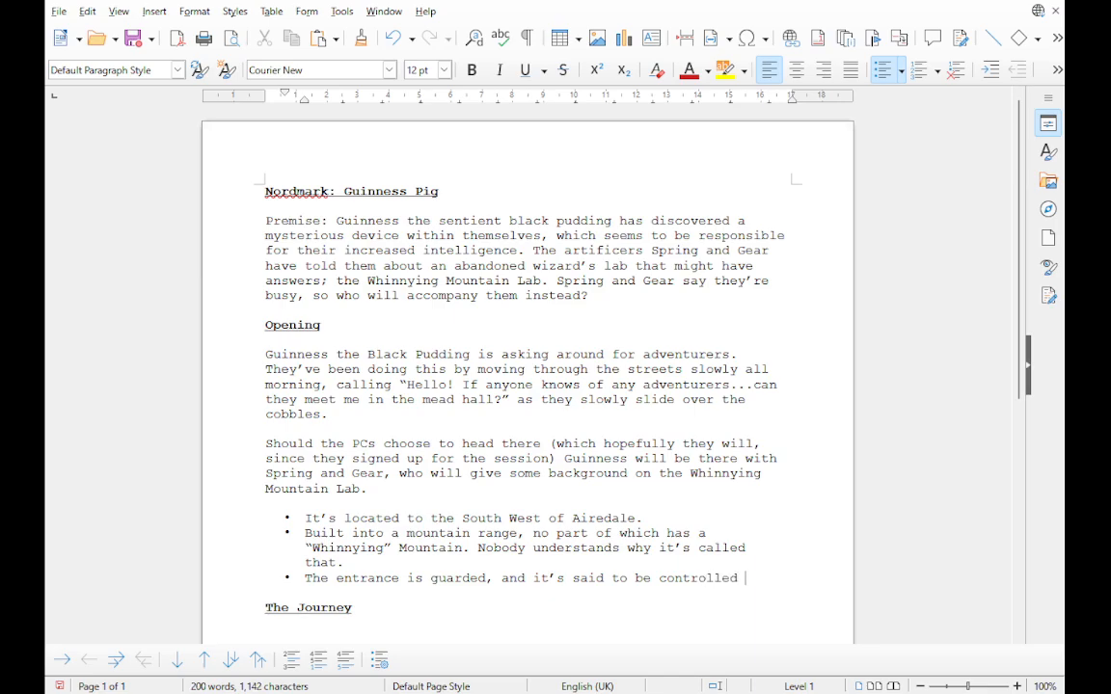
key("BackSpace")
key("BackSpace")
key("BackSpace")
key("BackSpace")
key("BackSpace")
key("BackSpace")
key("BackSpace")
key("BackSpace")
key("BackSpace")
key("BackSpace")
key("BackSpace")
key("BackSpace")
key("BackSpace")
key("BackSpace")
key("BackSpace")
key("BackSpace")
key("BackSpace")
key("BackSpace")
key("BackSpace")
key("BackSpace")
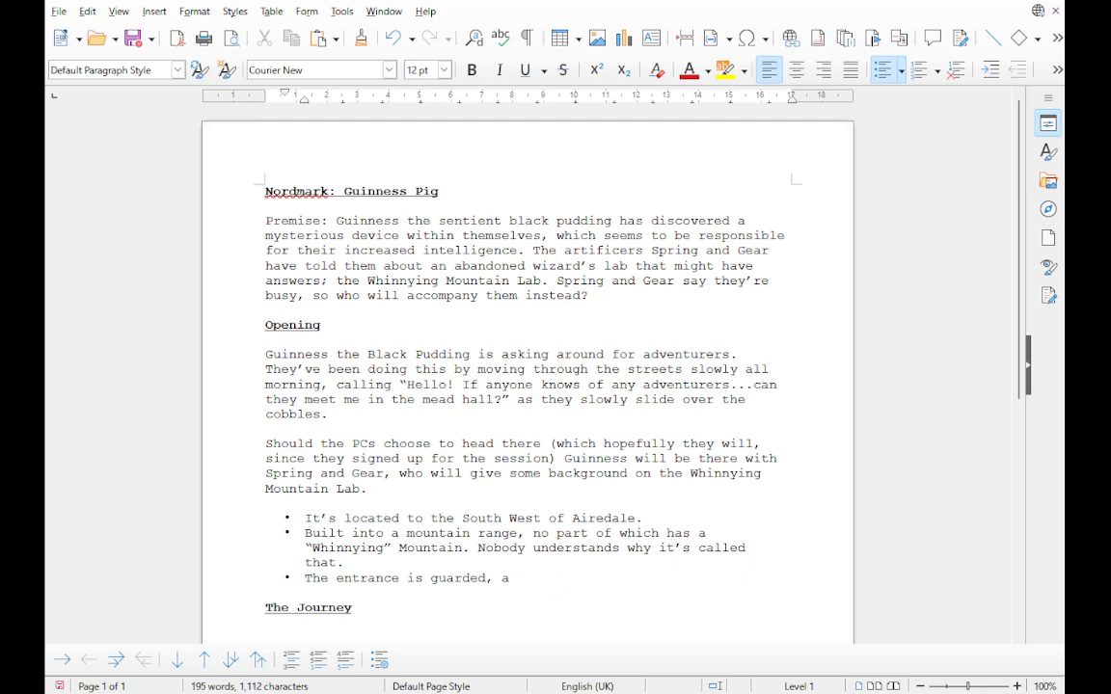
key("BackSpace")
Step: Finish the third bullet with “but nobody knows who by.”
type("but nobody knows wh")
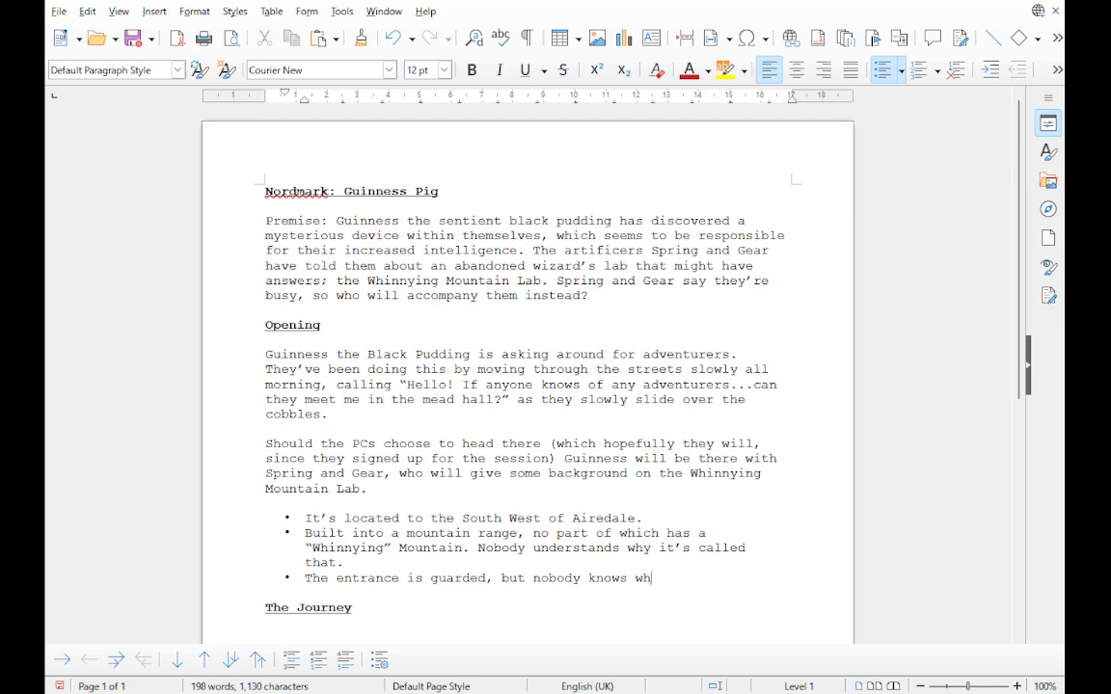
type("o by.")
Step: Insert a new line for body text under The Journey heading, with bold and underline turned off
scroll(527, 385, "down", 5)
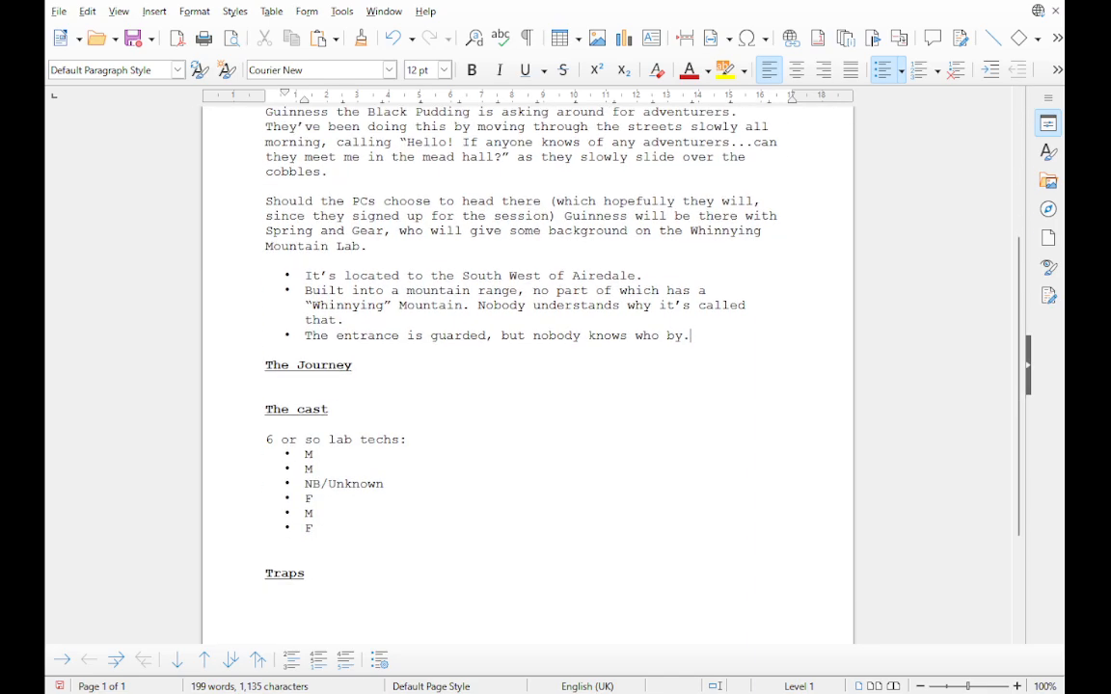
left_click(267, 379)
key("Return")
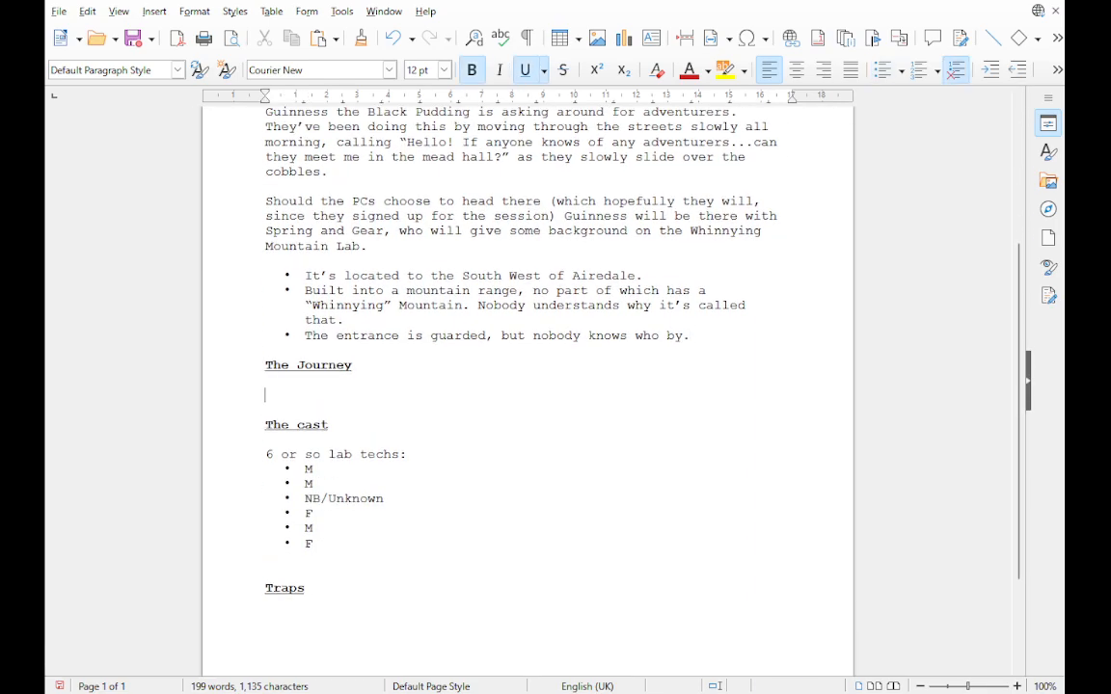
key("ctrl+b")
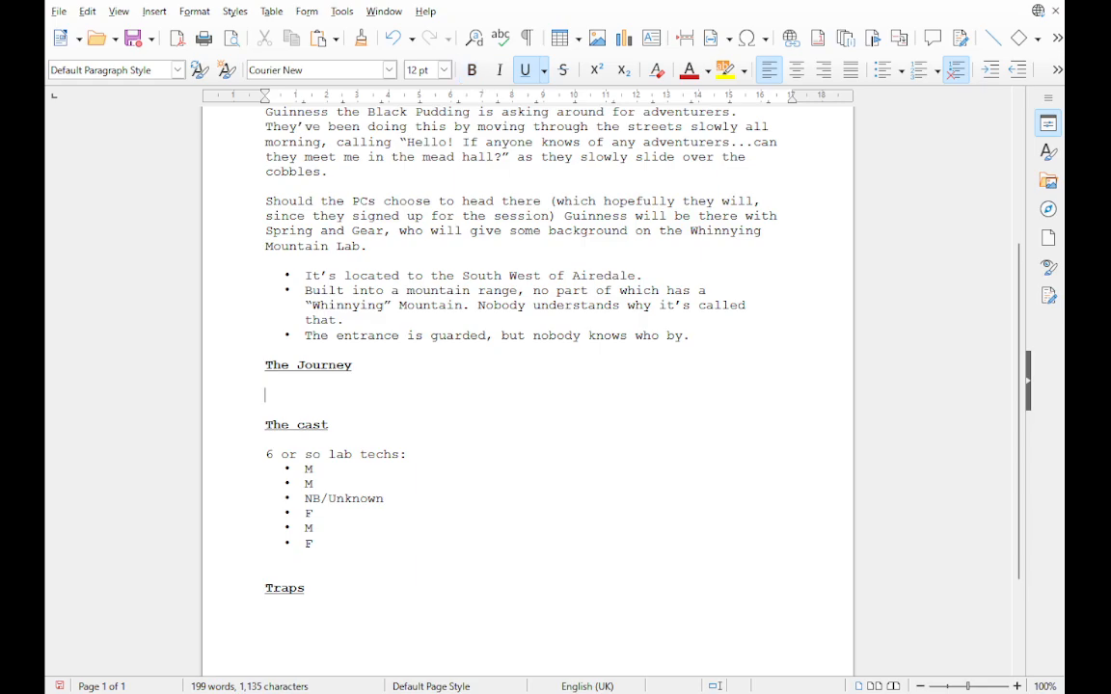
key("ctrl+u")
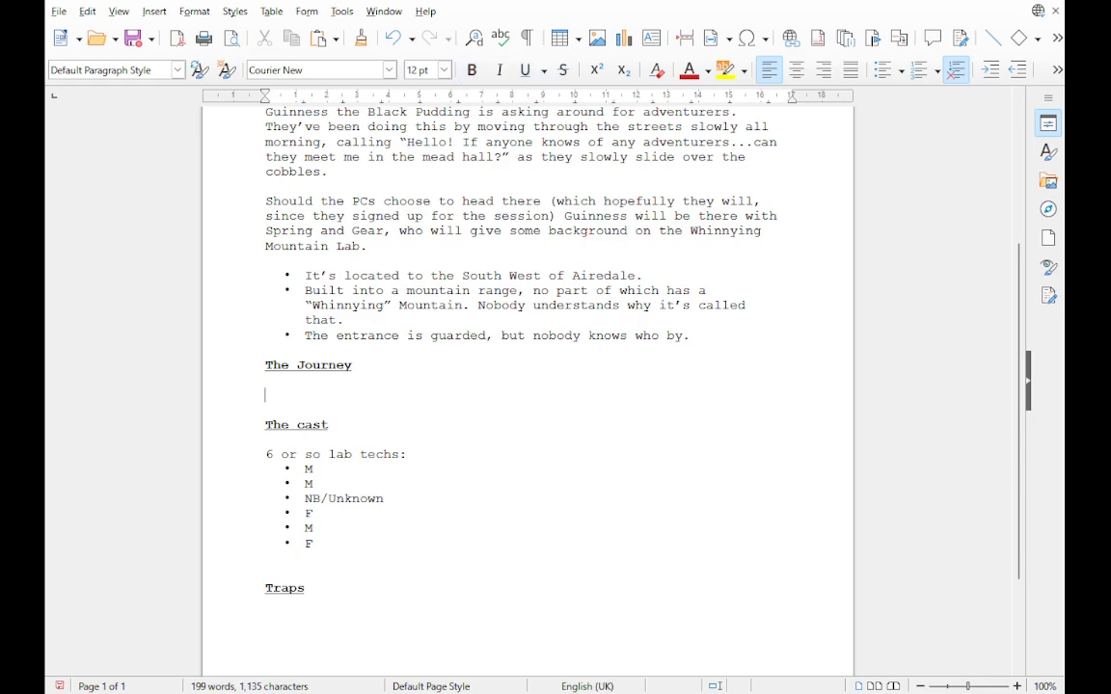
Step: Write “Encounters will be done at random via the tarot of encounters.” under The Journey heading
type("Encounters wi")
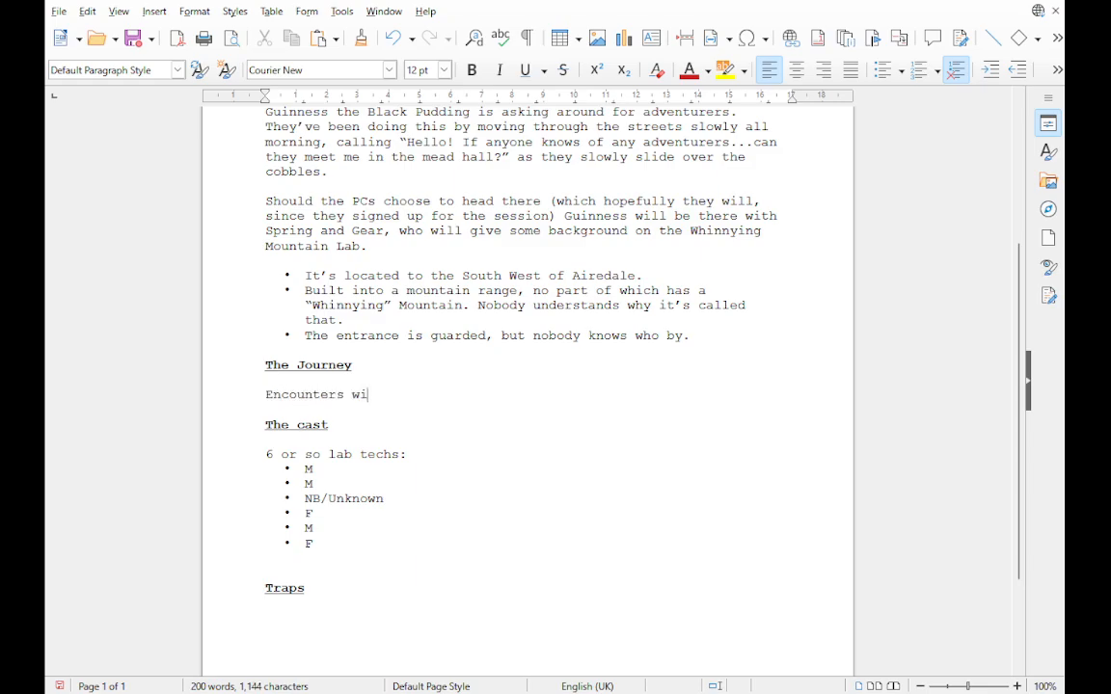
type("ll be done at ra")
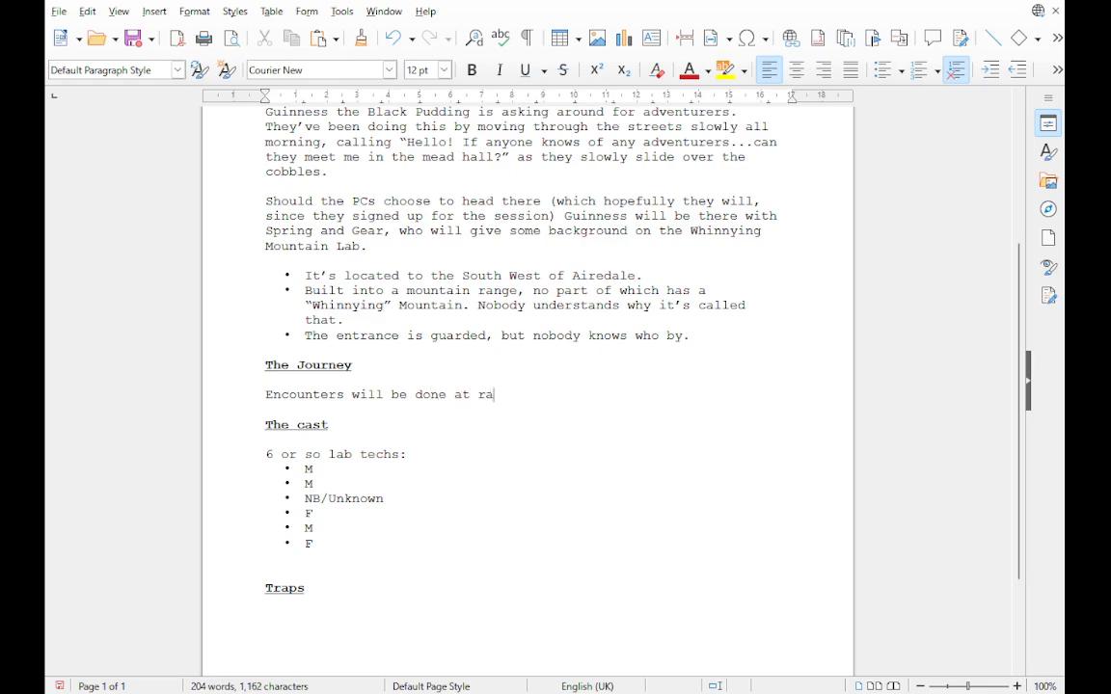
type("ndom via the tarot")
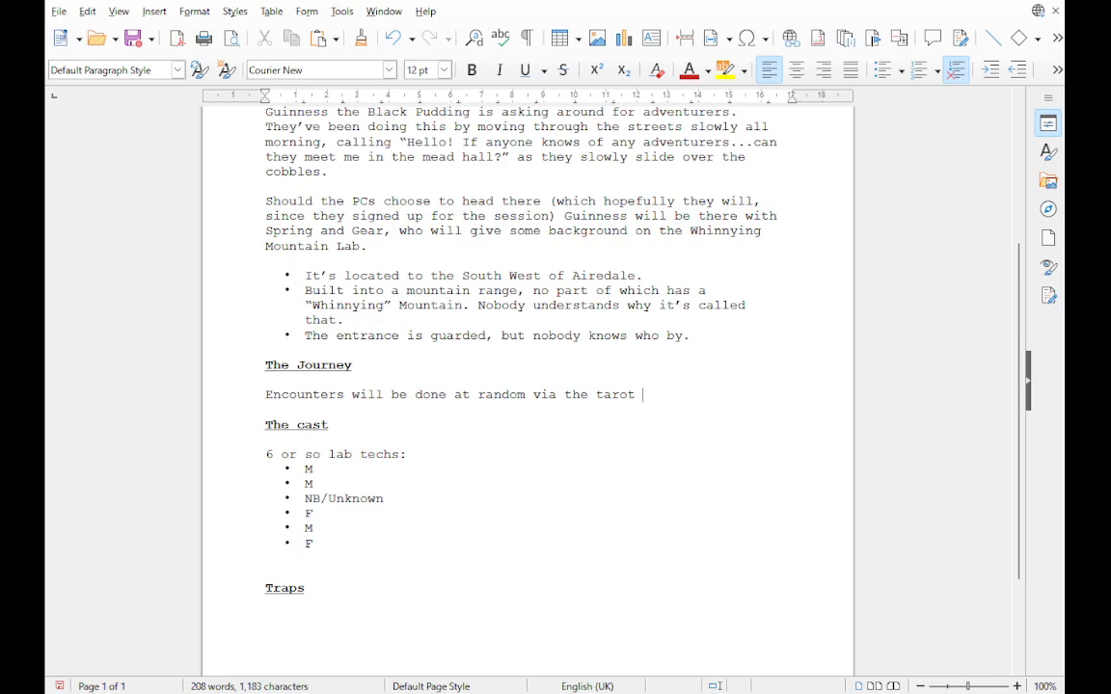
type("ca")
key("BackSpace")
key("BackSpace")
type("of ")
type("encounte")
type("rs ")
Step: Continue The Journey paragraph with “In addition there will be one or two predetermined encounters to foreshadow the”
type(" In add")
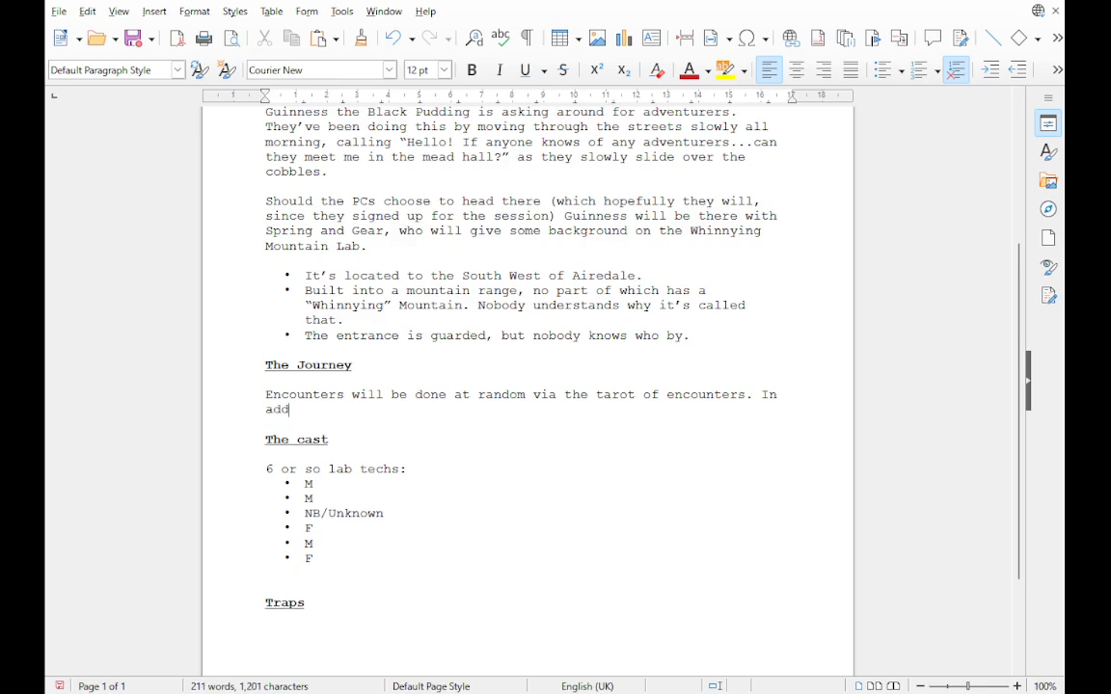
type("ition there will be ")
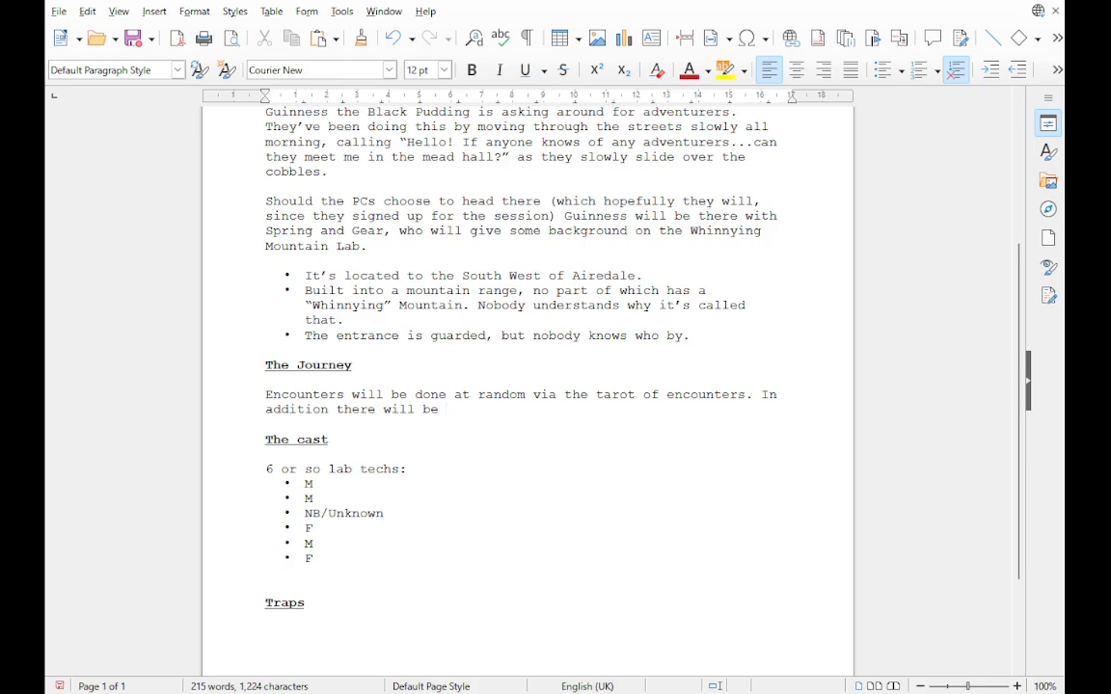
type("one or two pred")
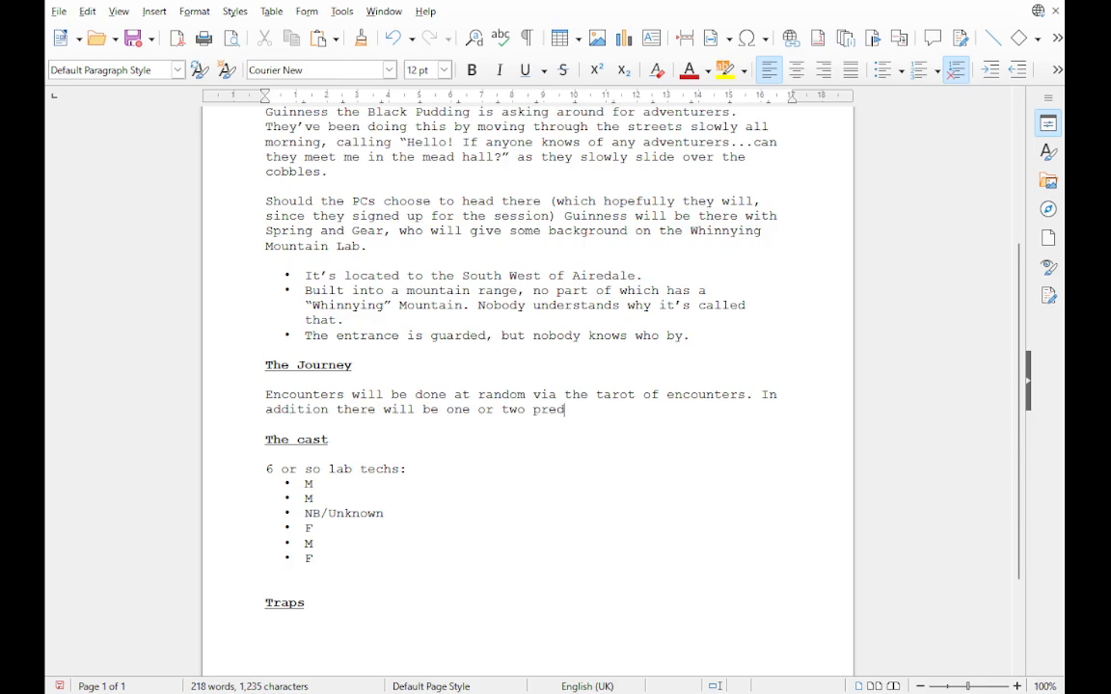
type("etermined encounters ")
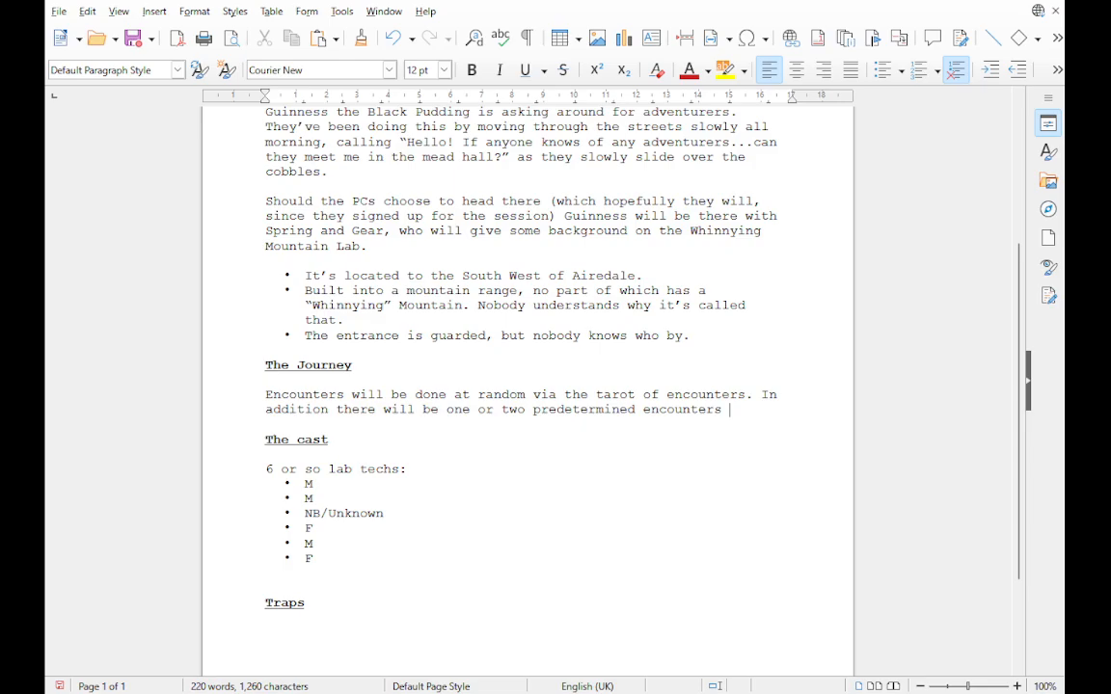
type("to fr")
key("BackSpace")
type("oreshadow the")
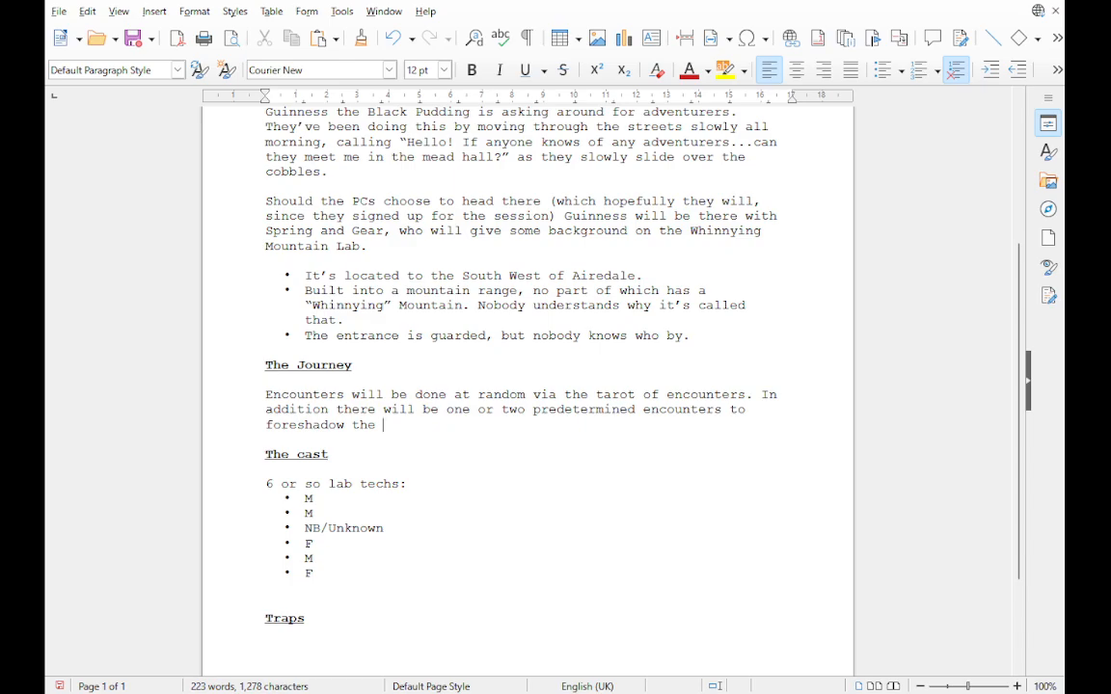
Step: Add “Pit trap” on a new line under the Traps heading, with bold and underline turned off
left_click(266, 633)
key("Return")
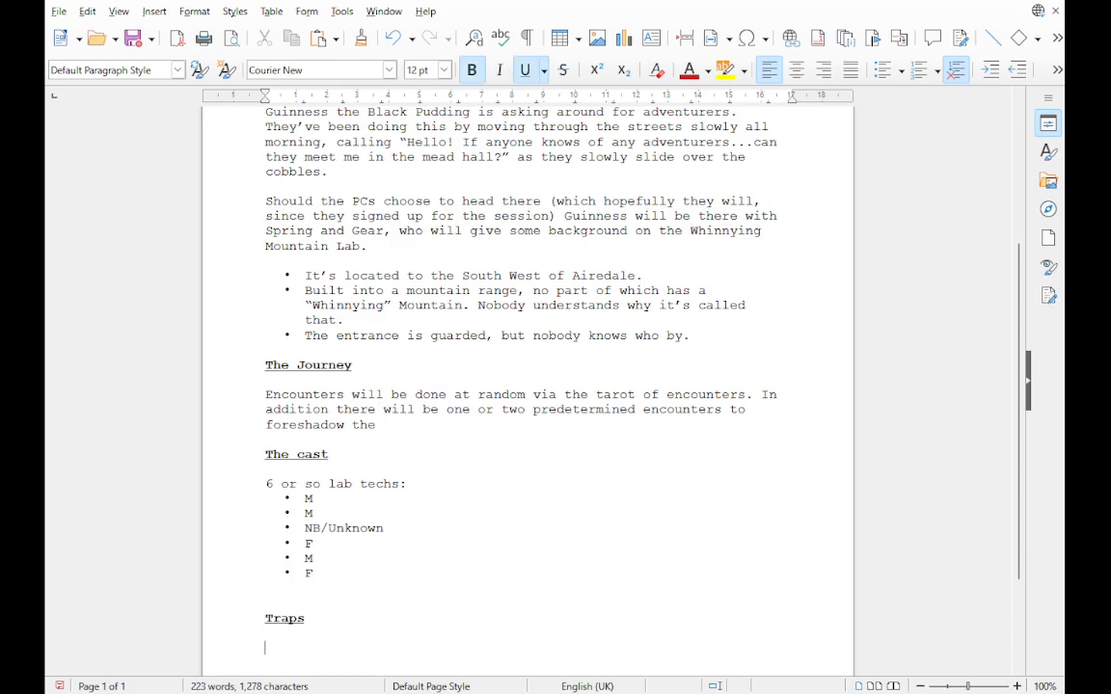
key("ctrl+b")
key("ctrl+u")
type("Pit trap")
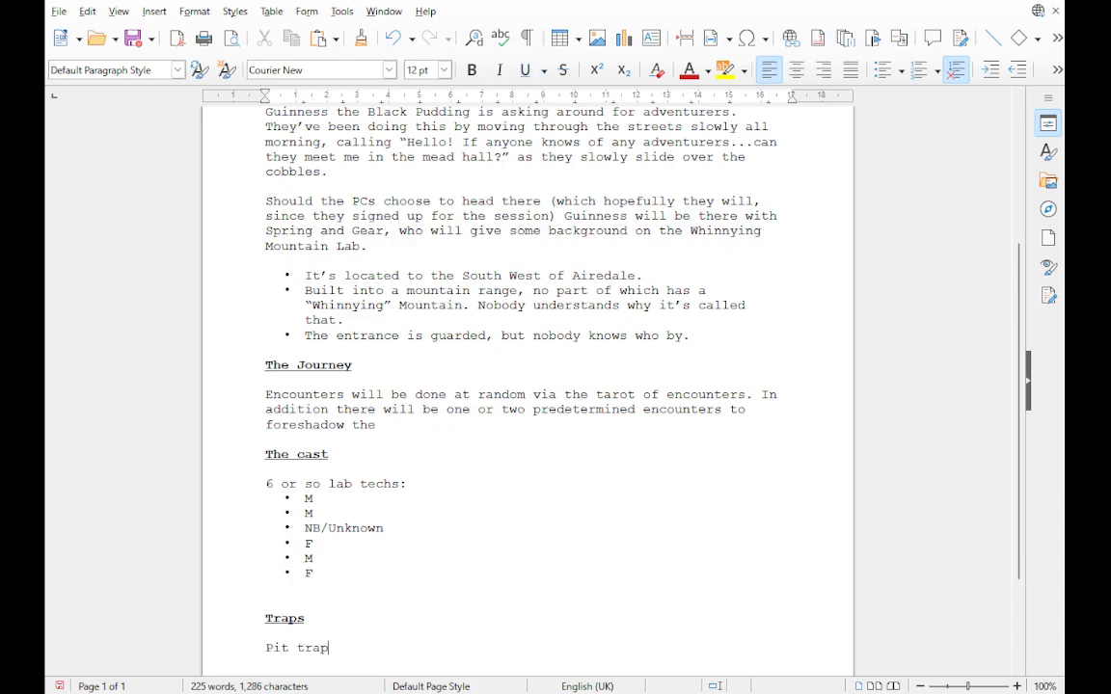
Step: Finish the predetermined encounters sentence in The Journey with “contents of the dungeon.”
left_click(383, 425)
type("contents of the ")
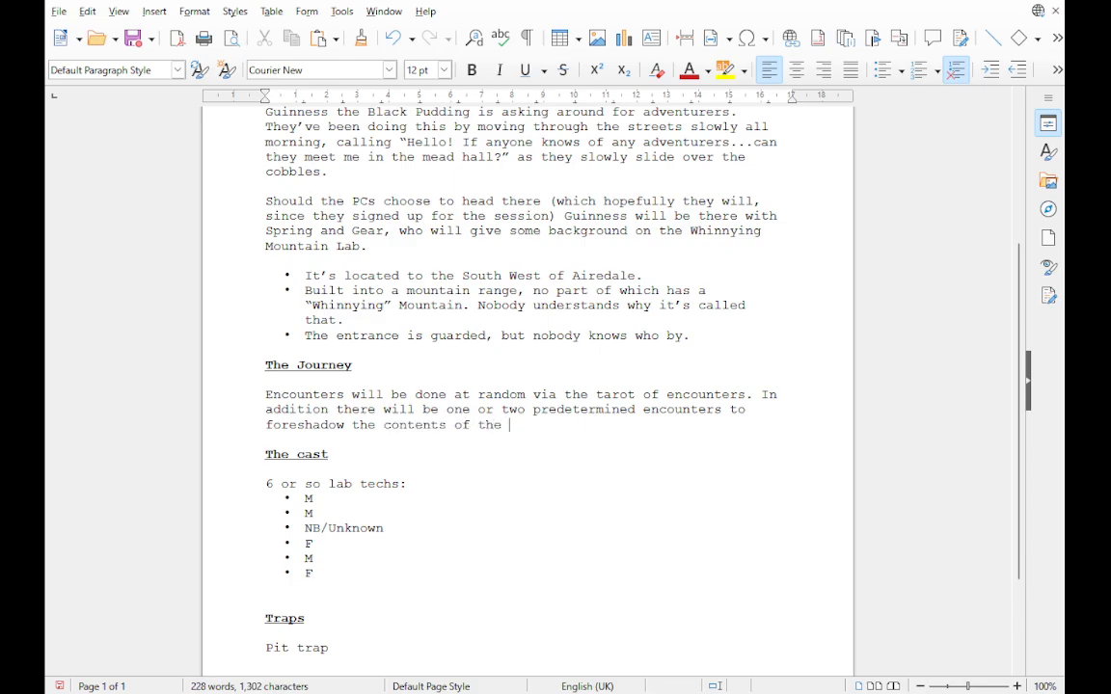
type("dungeon.")
Step: Start a bulleted list below The Journey paragraph with “A lost and confused wizard wonders the wilderness”
key("Return")
key("Return")
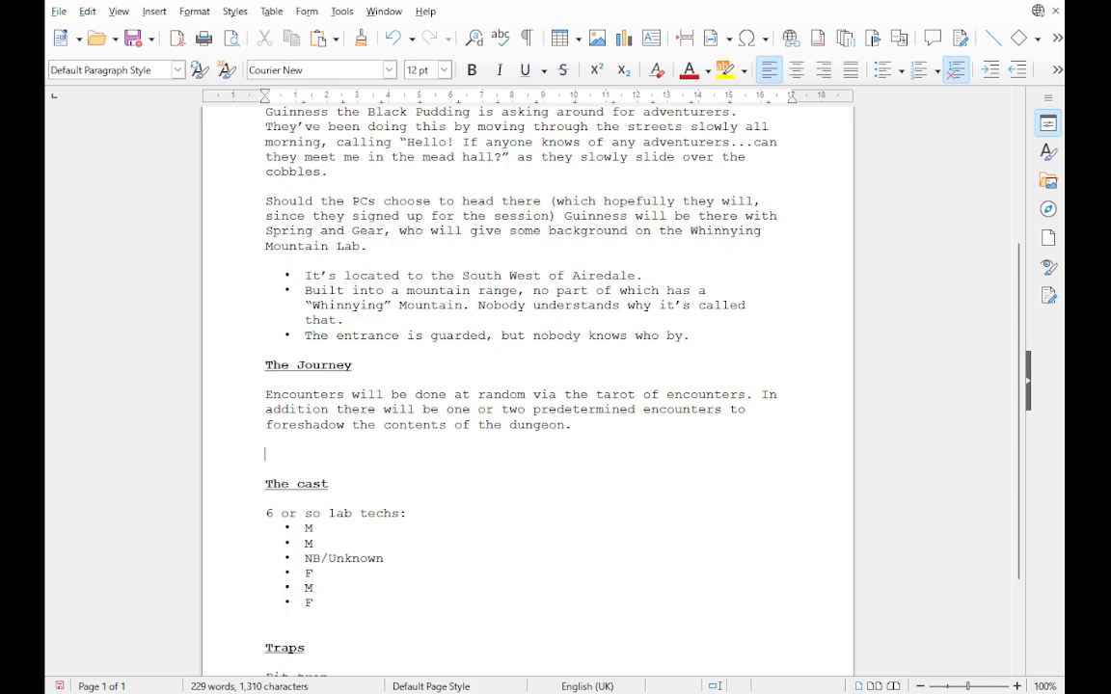
left_click(884, 70)
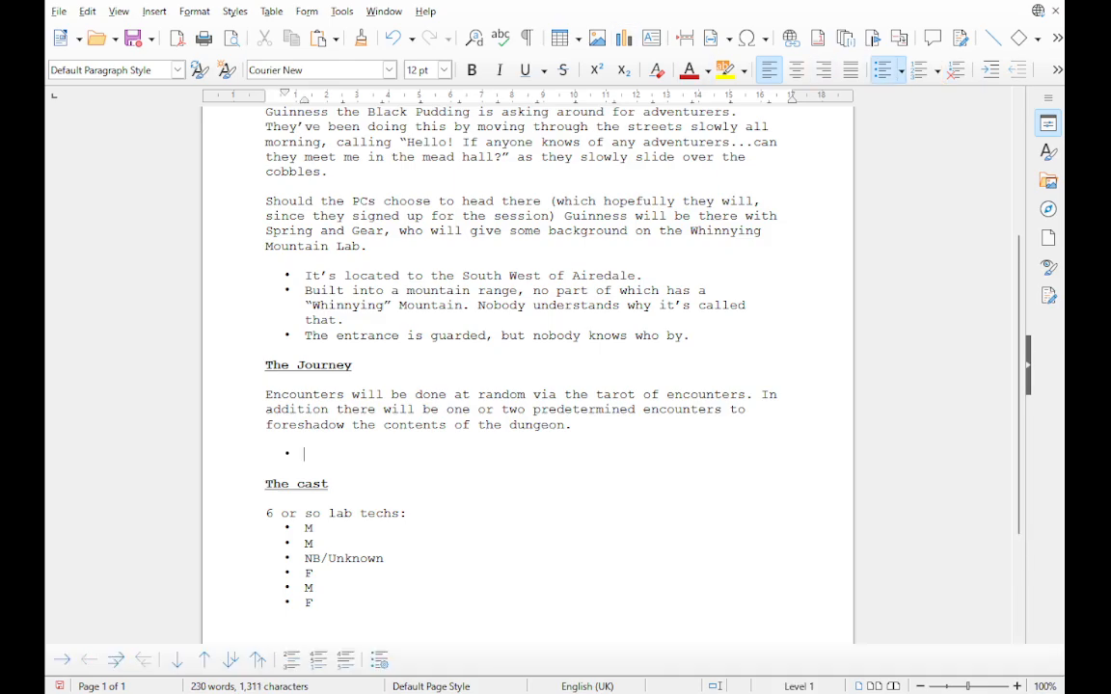
type("A lost and confused wi")
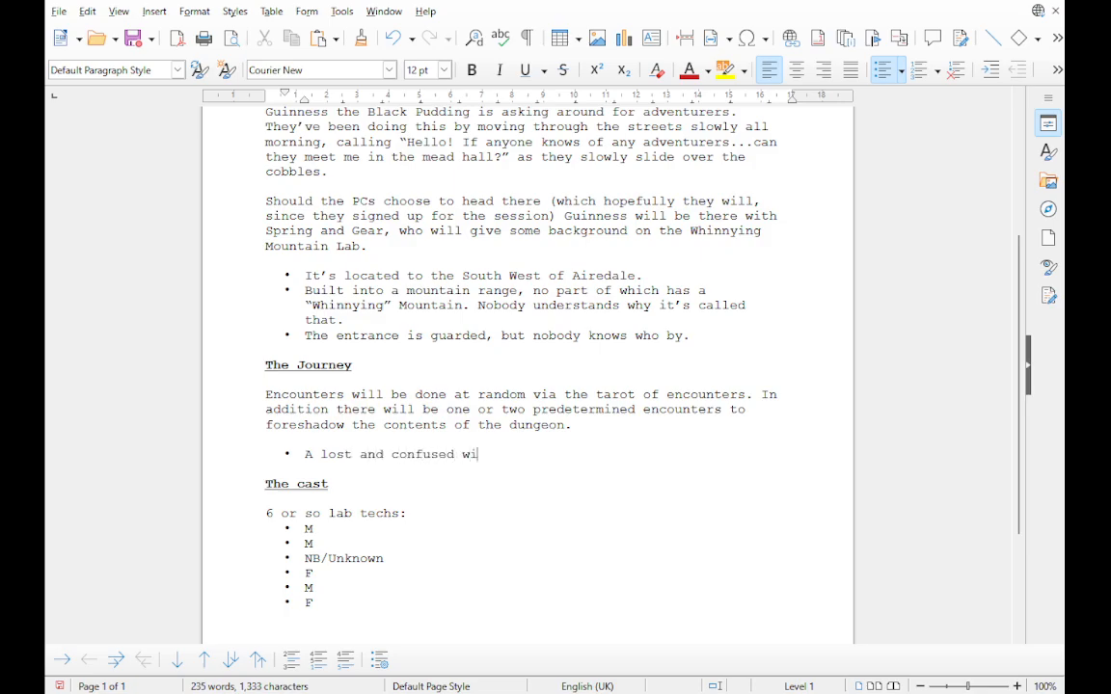
type("zard")
type("wonders the wilderness")
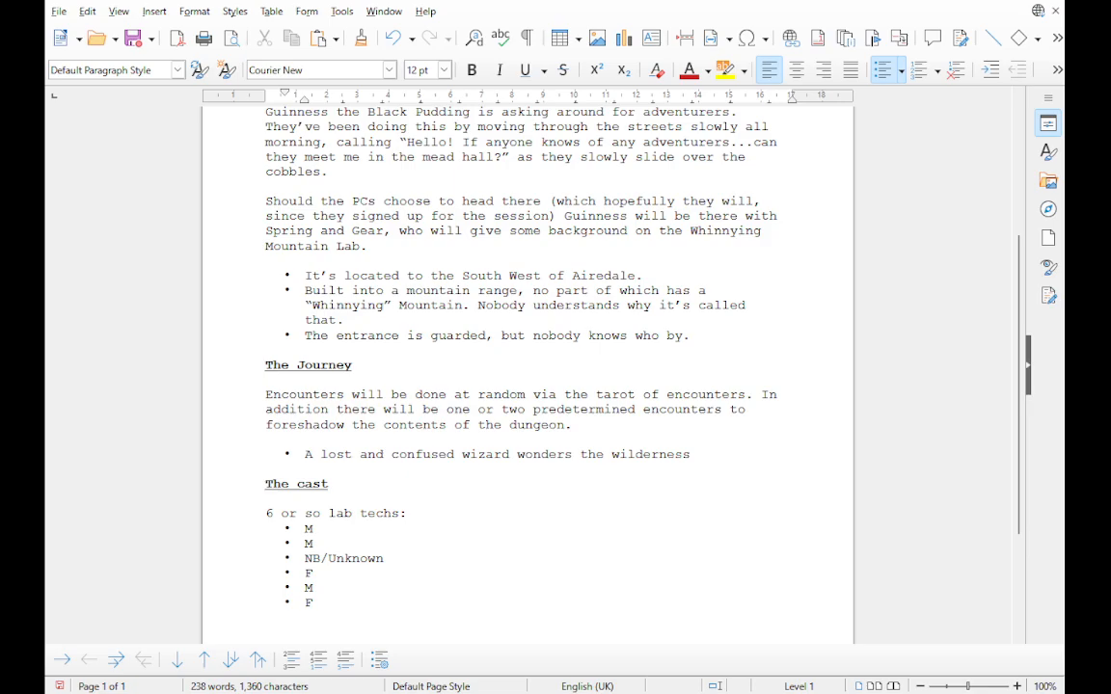
Step: Continue the wizard bullet with “They are not sure who they are or where they came from, but they clearly show signs of a formal education”
type(". They are not sir")
key("BackSpace")
key("BackSpace")
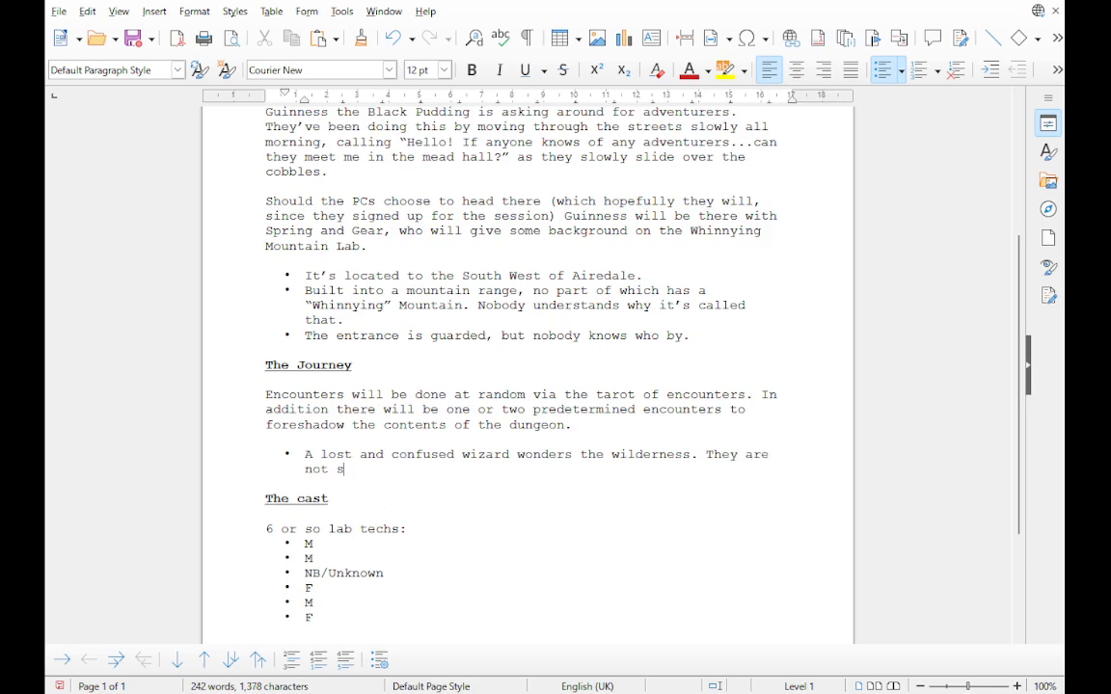
type("ure who they are or whe")
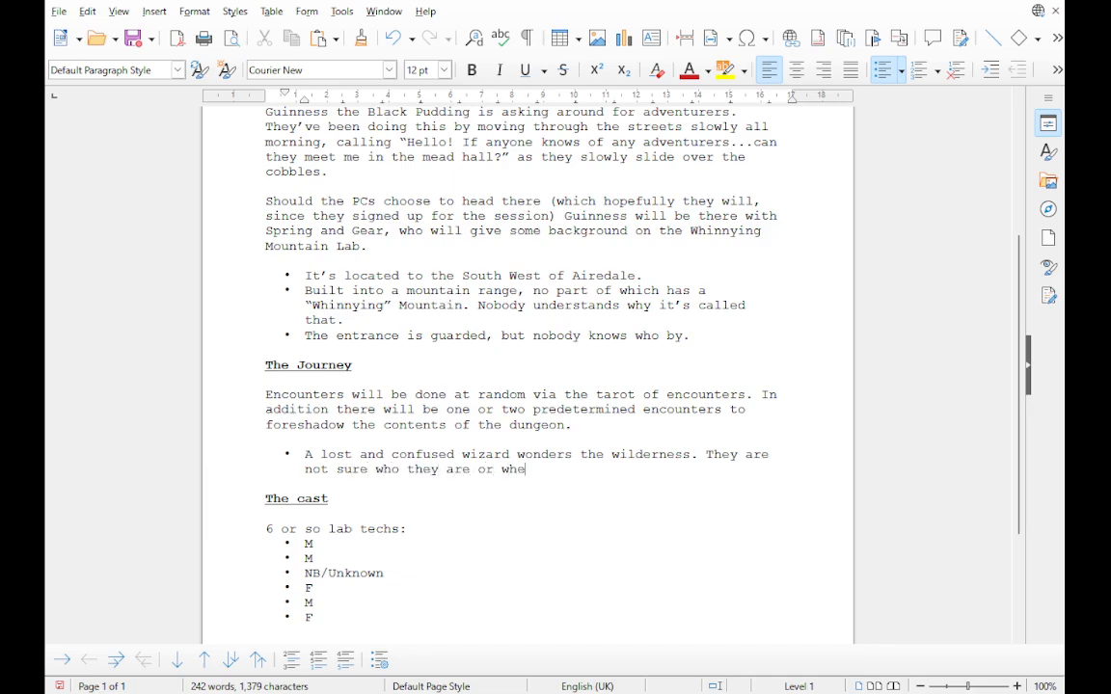
type("re they came from, but they")
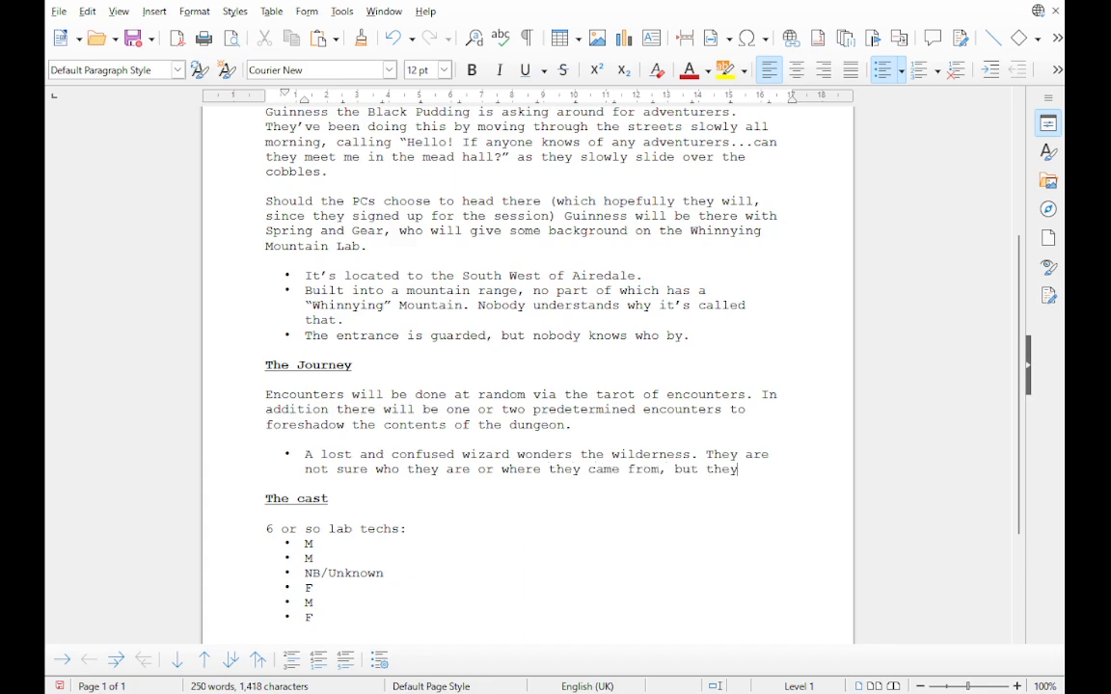
type(" clearly ")
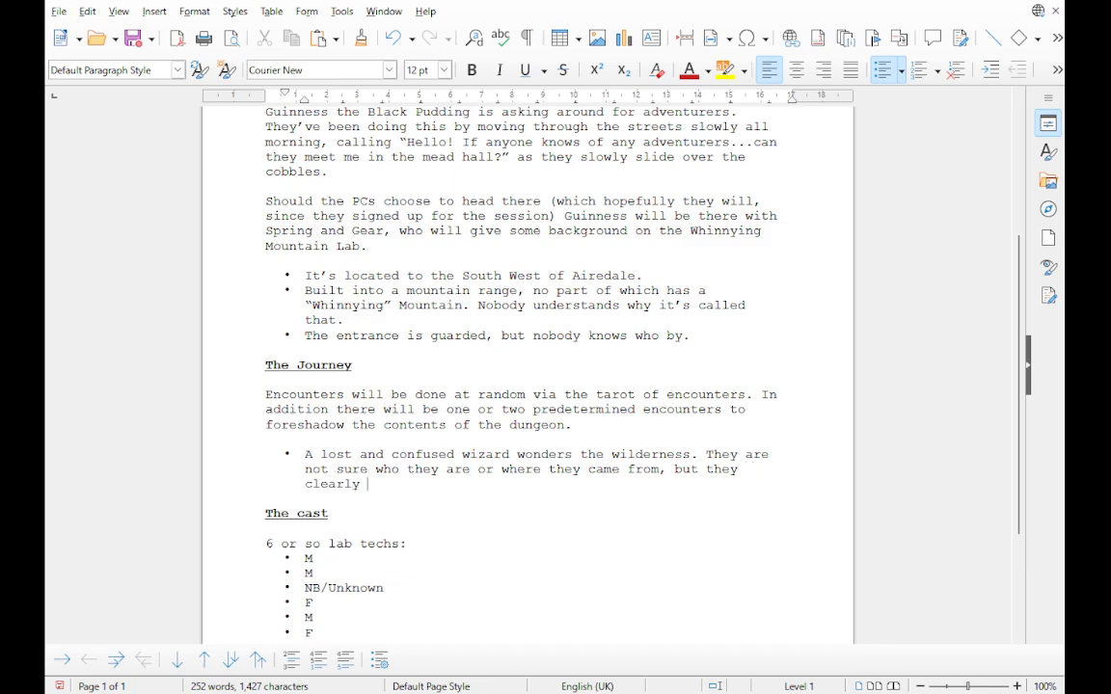
type("show signs")
key("BackSpace")
type("s o")
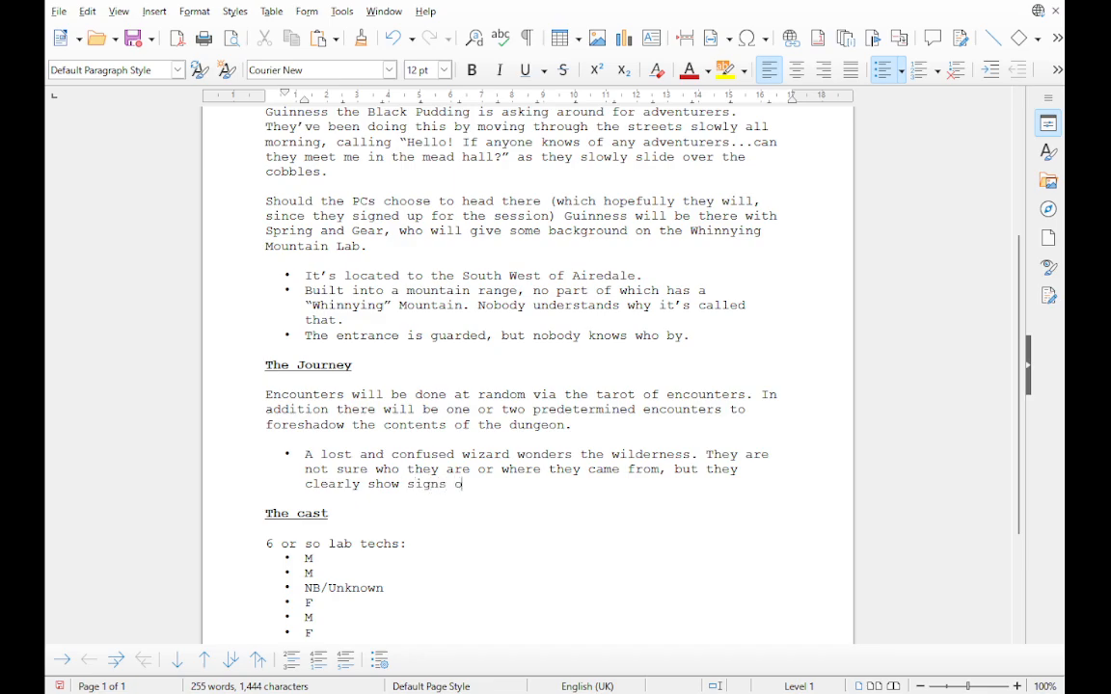
type("f a formal education")
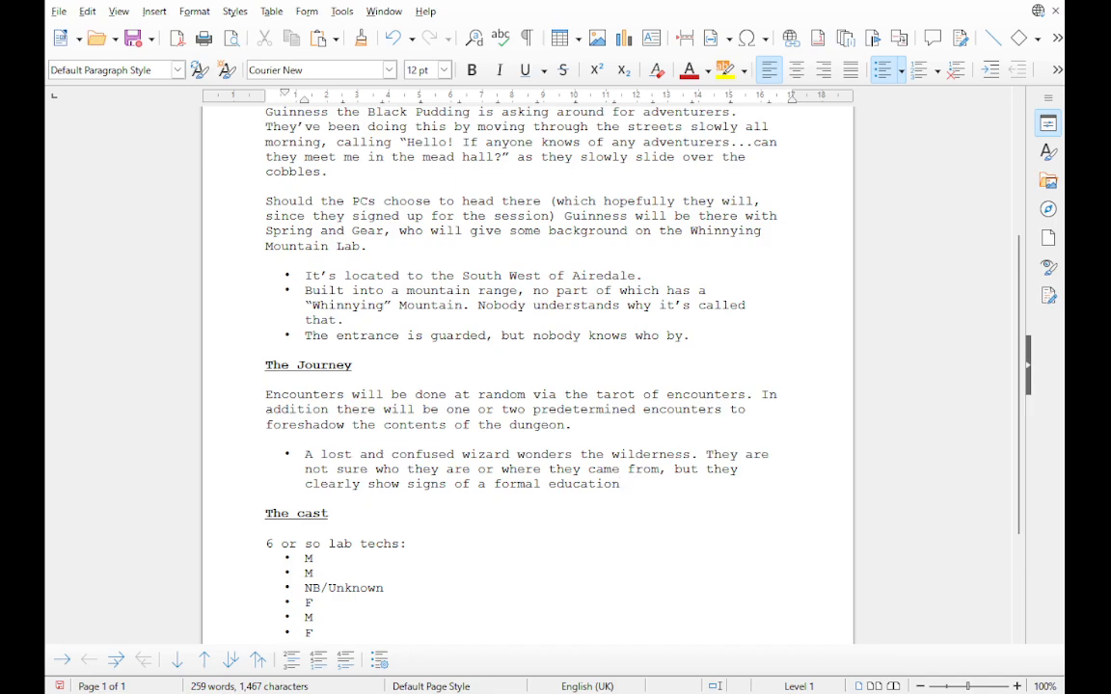
Step: Finish the wizard bullet with “They have spells memorised, but no spell book, haven’t eaten in a while and look a little beaten up.”
type(". They have spells")
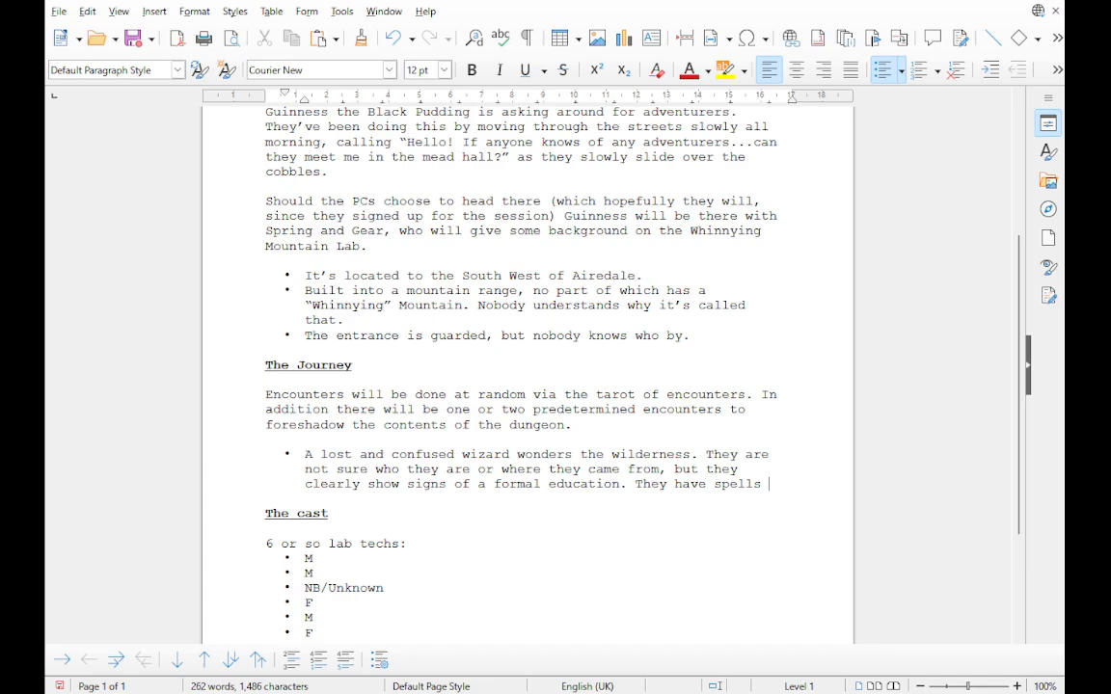
type(" mem")
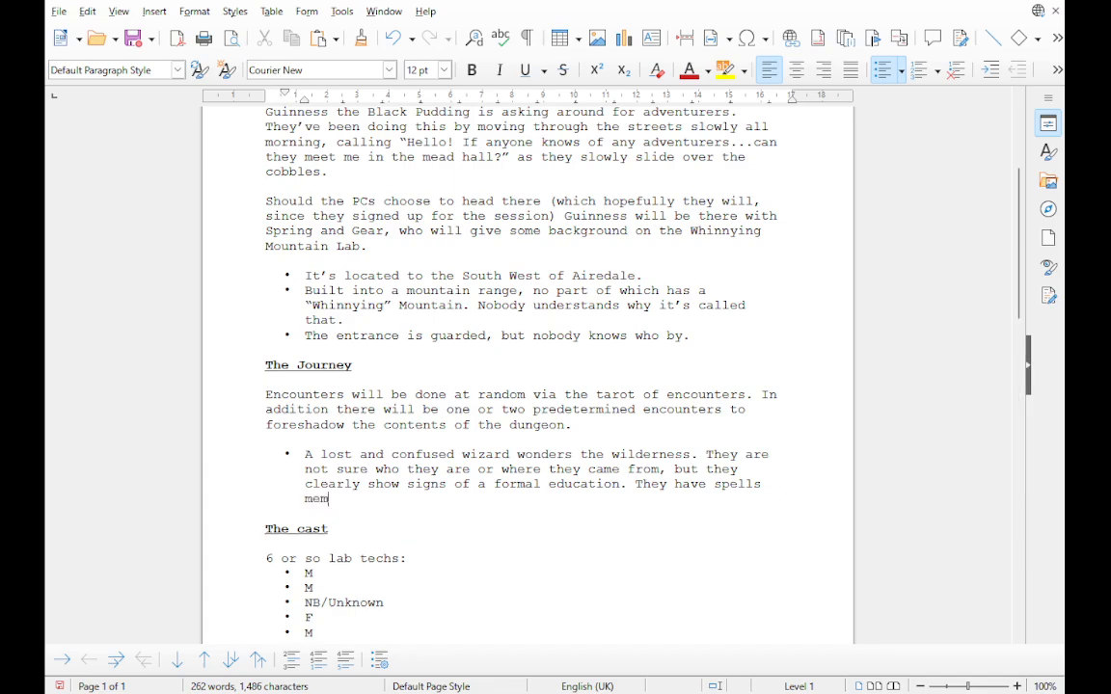
type("orised, but no")
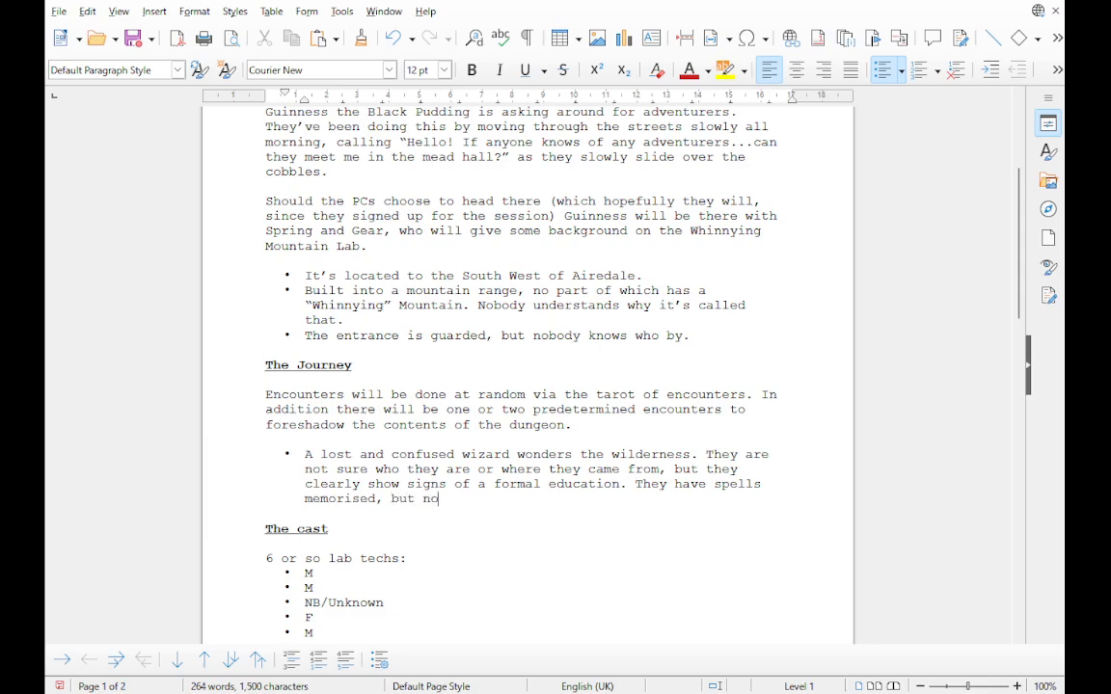
type(" spell book")
type(", have")
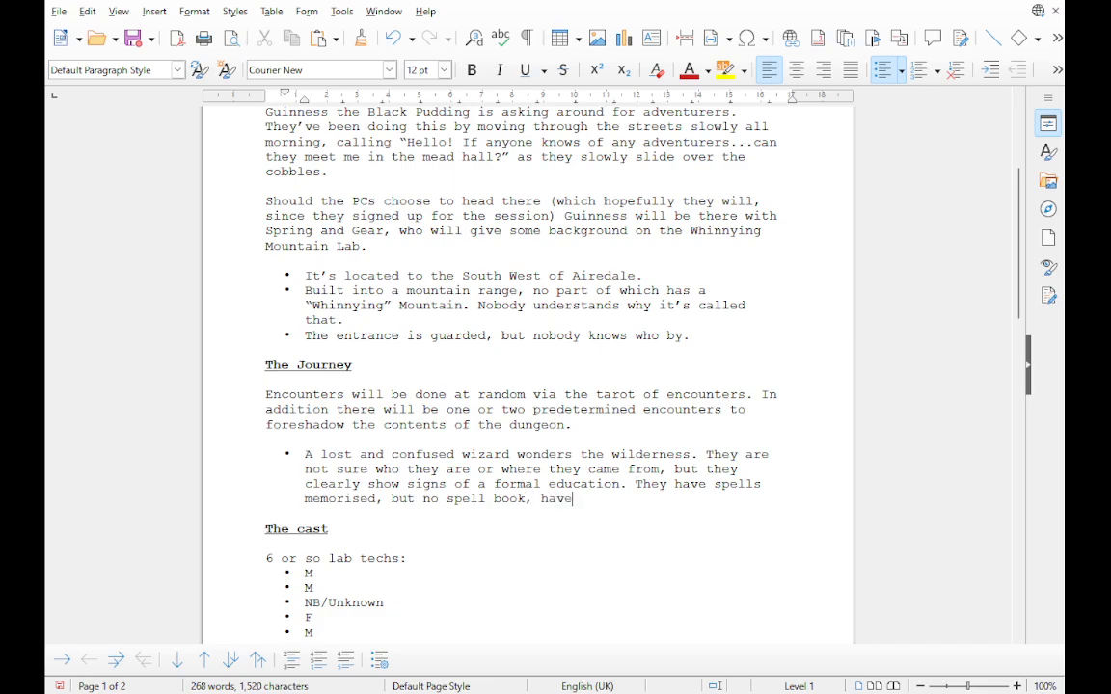
type("n't eaten in a while")
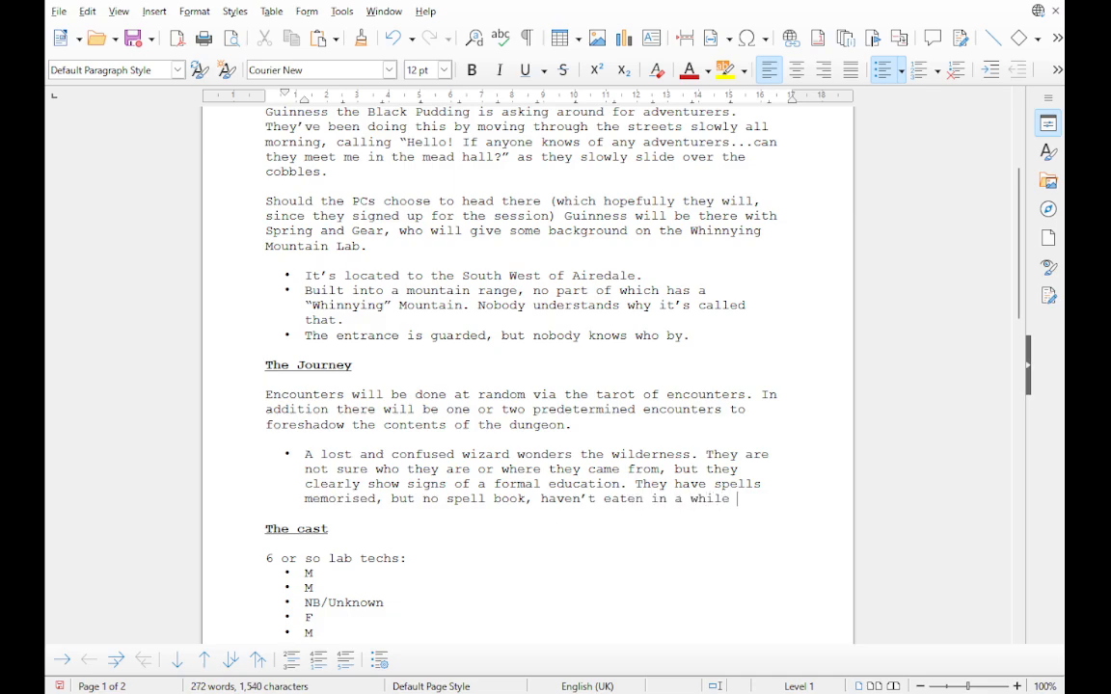
type(" and ")
type("look a littl")
type("e be")
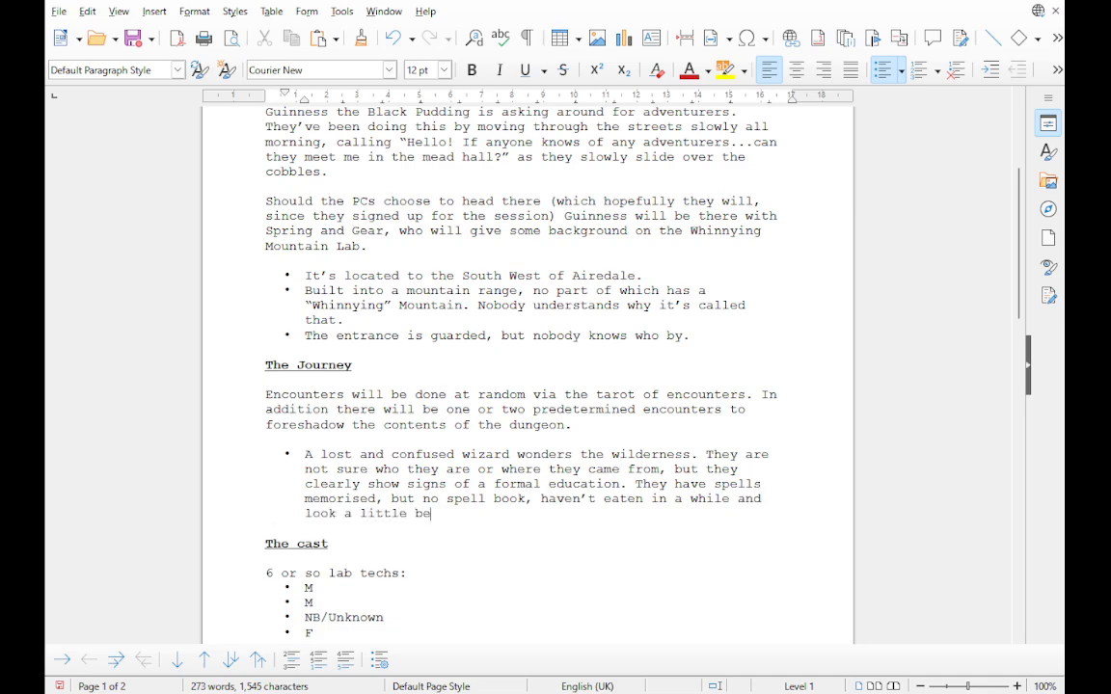
type("aten up.")
Step: Add an indented sub-bullet under the wizard bullet starting “Can be be directed to a new home (if sent to Airedale or Chafford with”
key("Return")
key("Tab")
type("C")
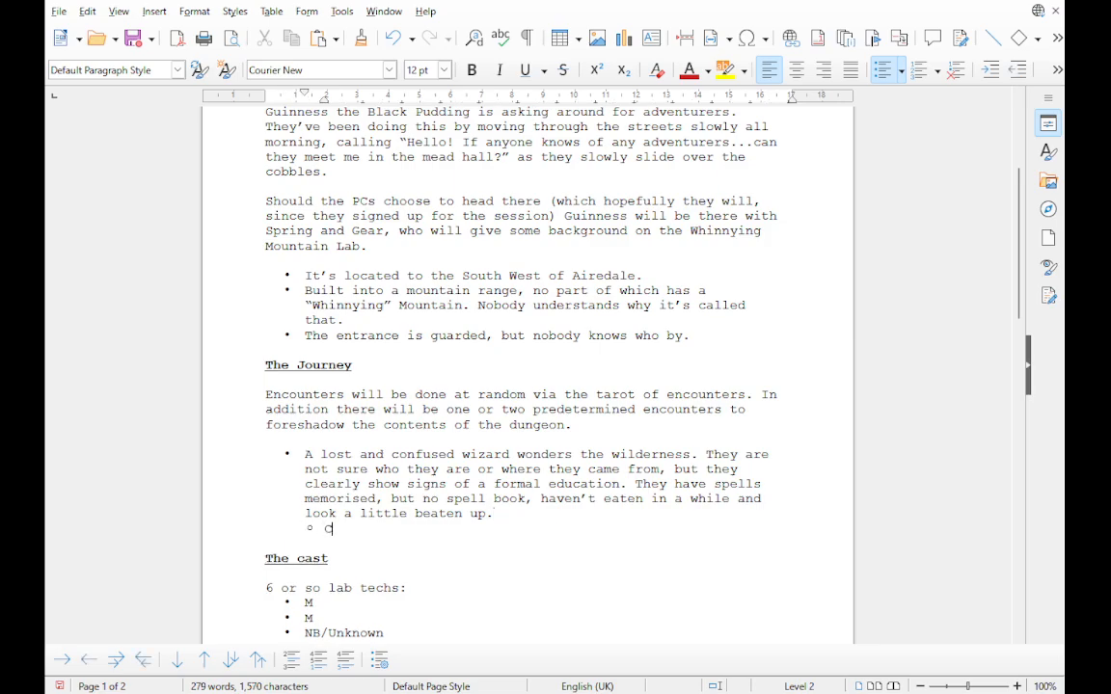
type("an be be directed to a ")
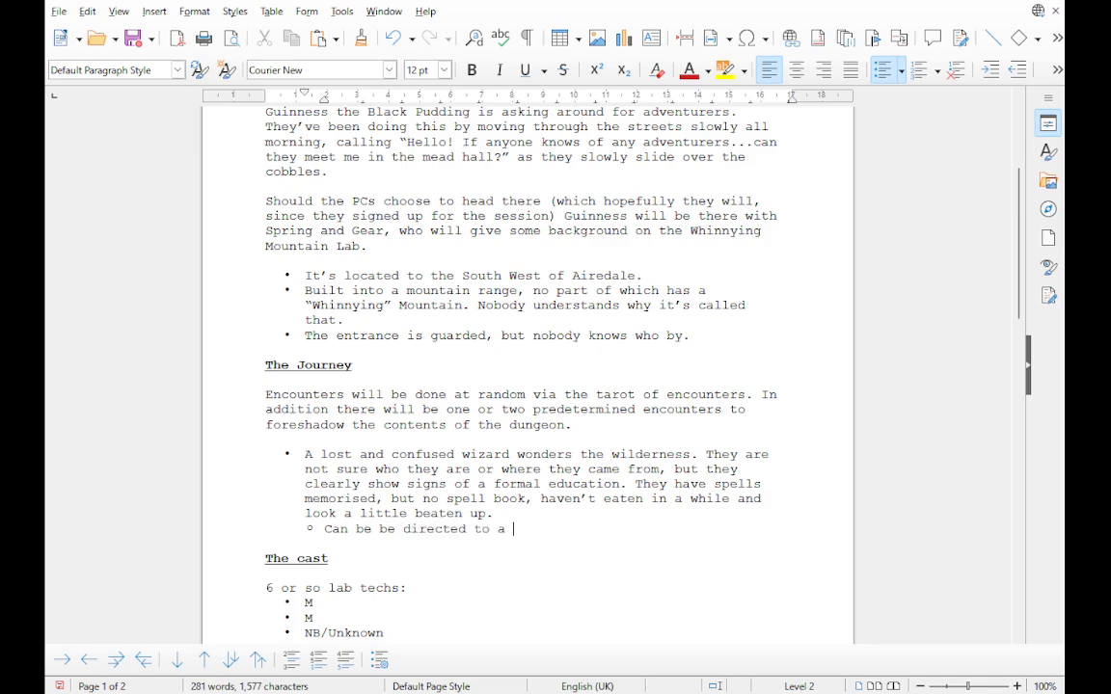
type("new home (if sent ")
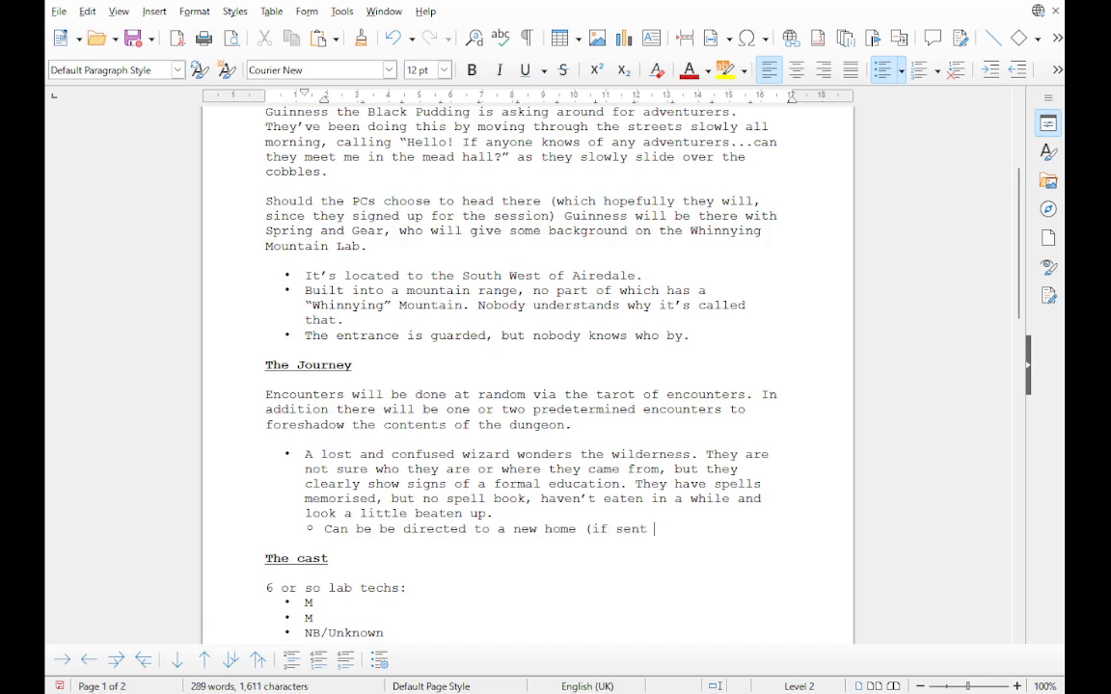
type("to Airedale or Cha")
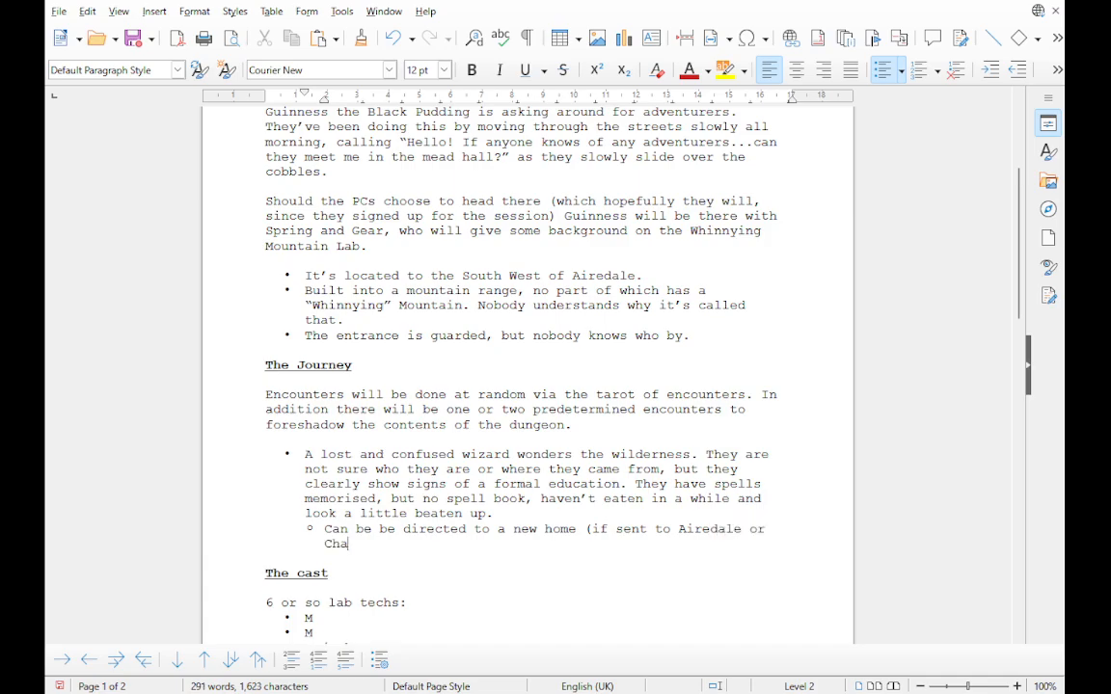
type("fford with ")
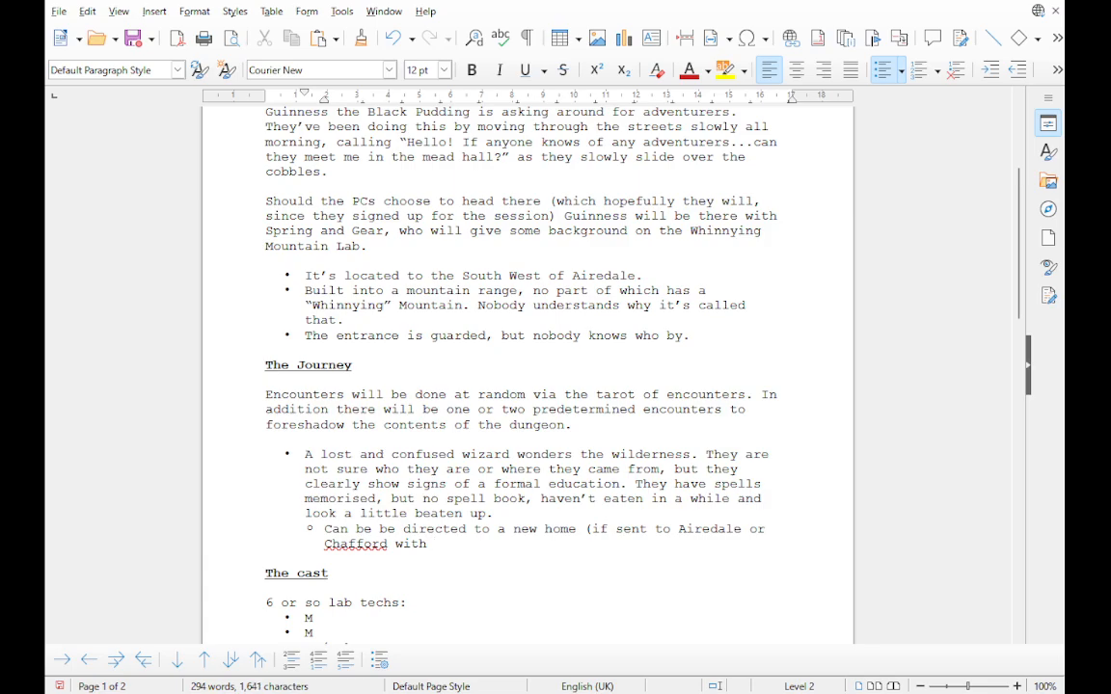
Step: Finish the new home sub-bullet with “successful skill check, they will get their automatically and safely).”
type("successful skill che")
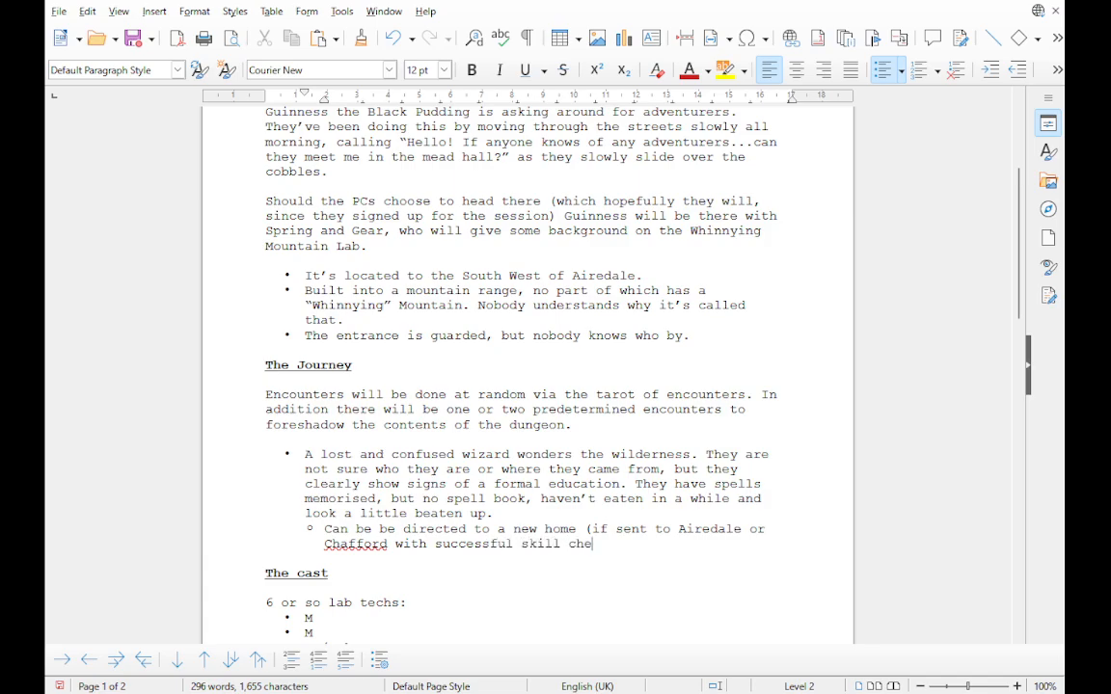
type("ck, they will get their auto")
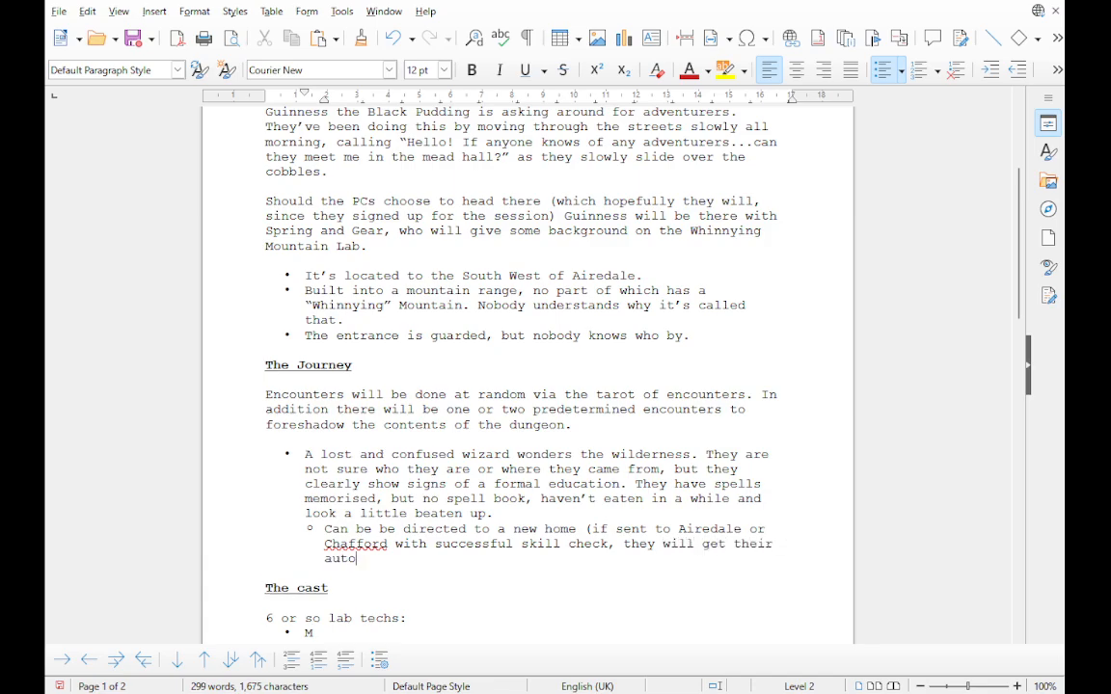
type("matically and sa")
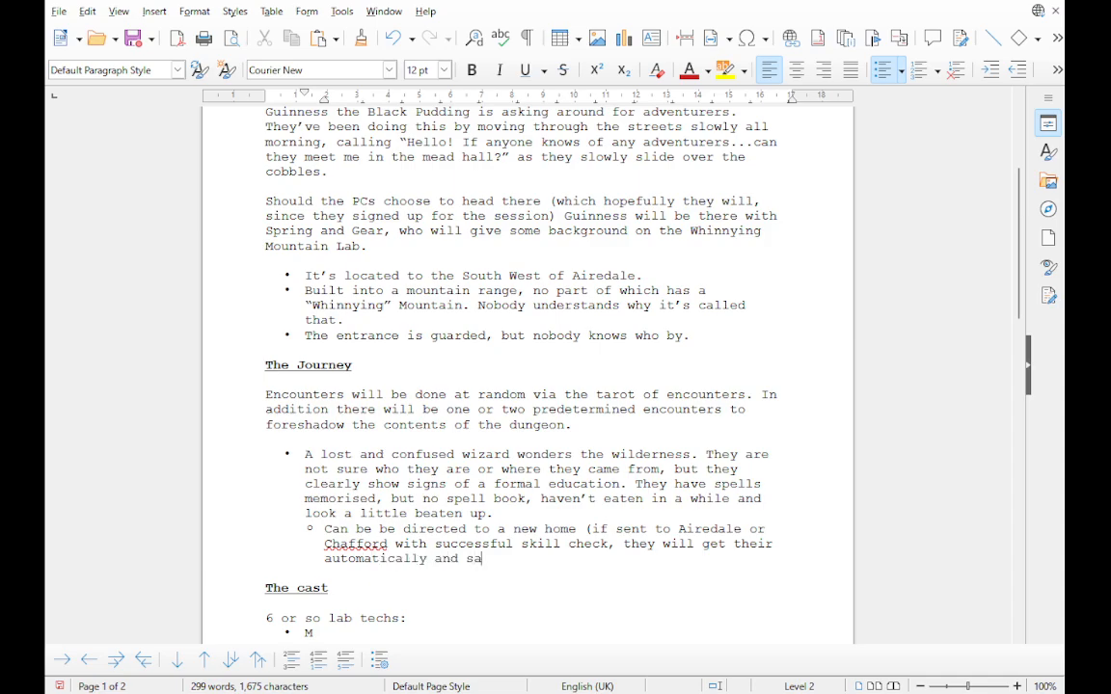
type("fely)")
type(".")
Step: Add a sub-bullet under the wizard bullet starting “Can also guide them to the lab, but will not enter without some serious coersion;”
key("Return")
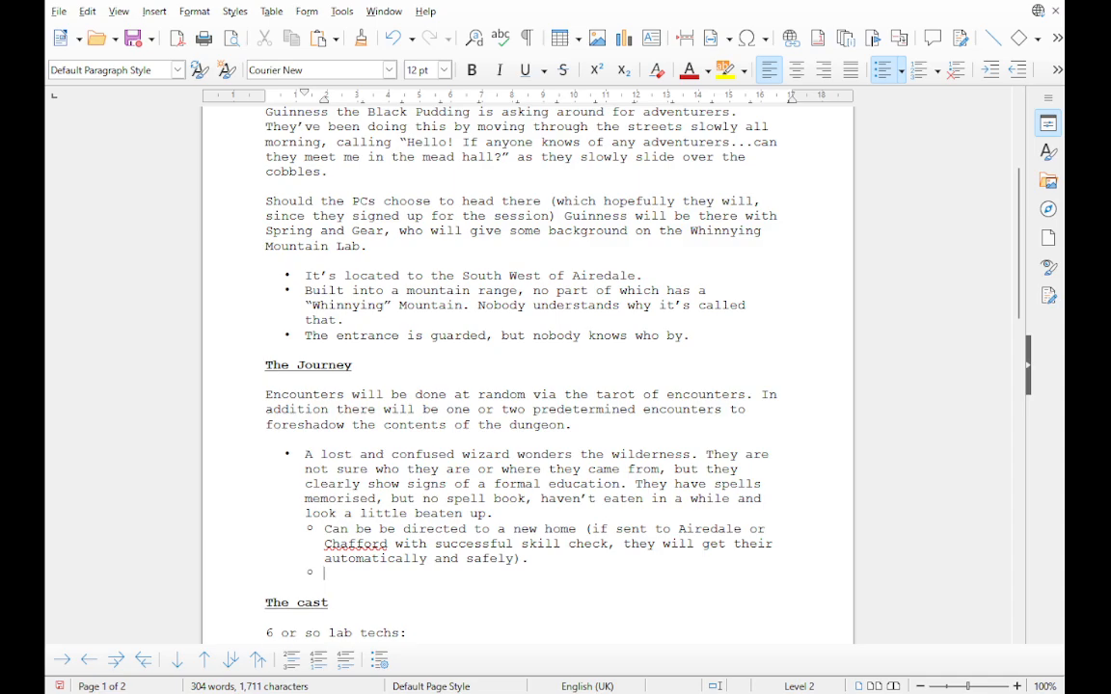
type("Can also guide")
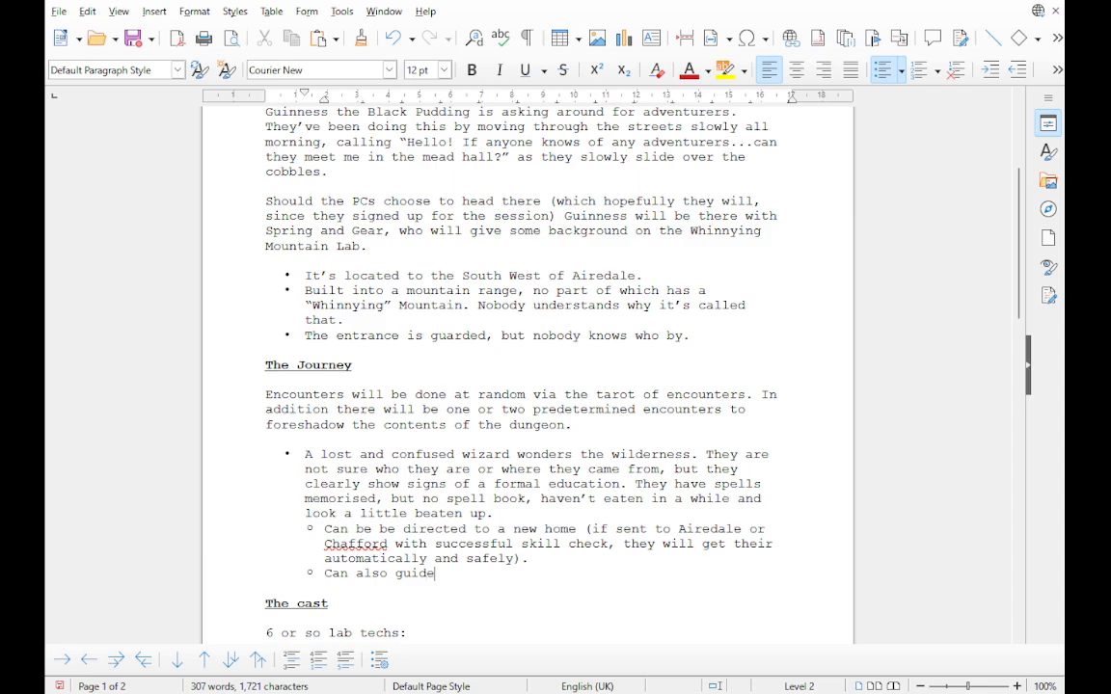
type(" them to the lab")
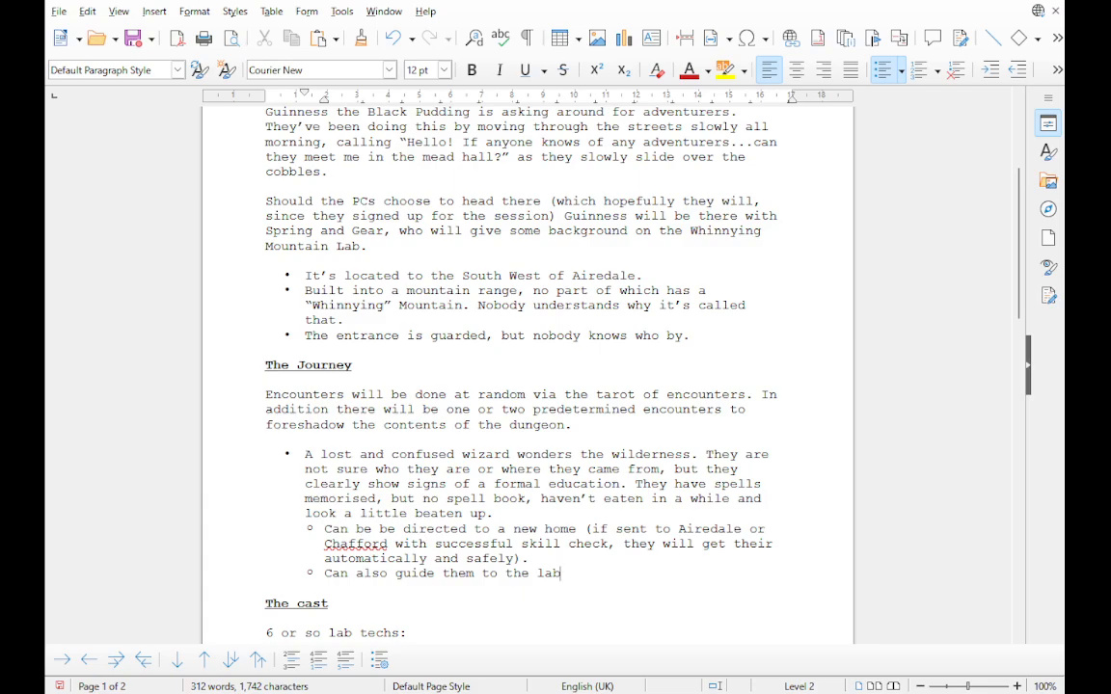
type(", buit will not enter")
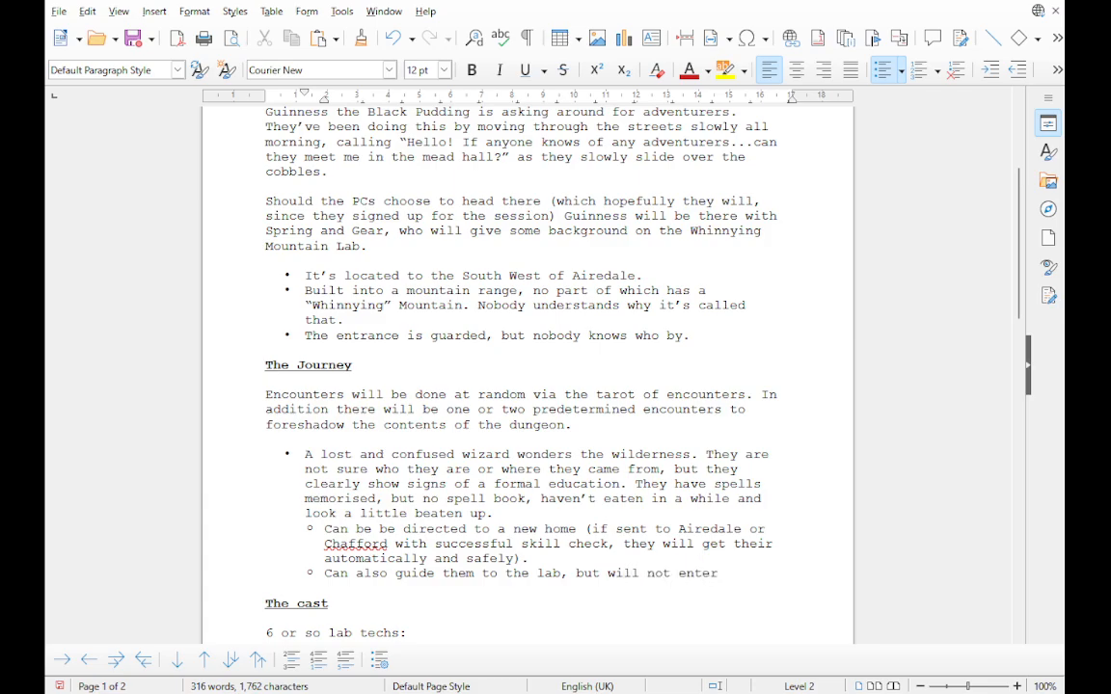
type("without s")
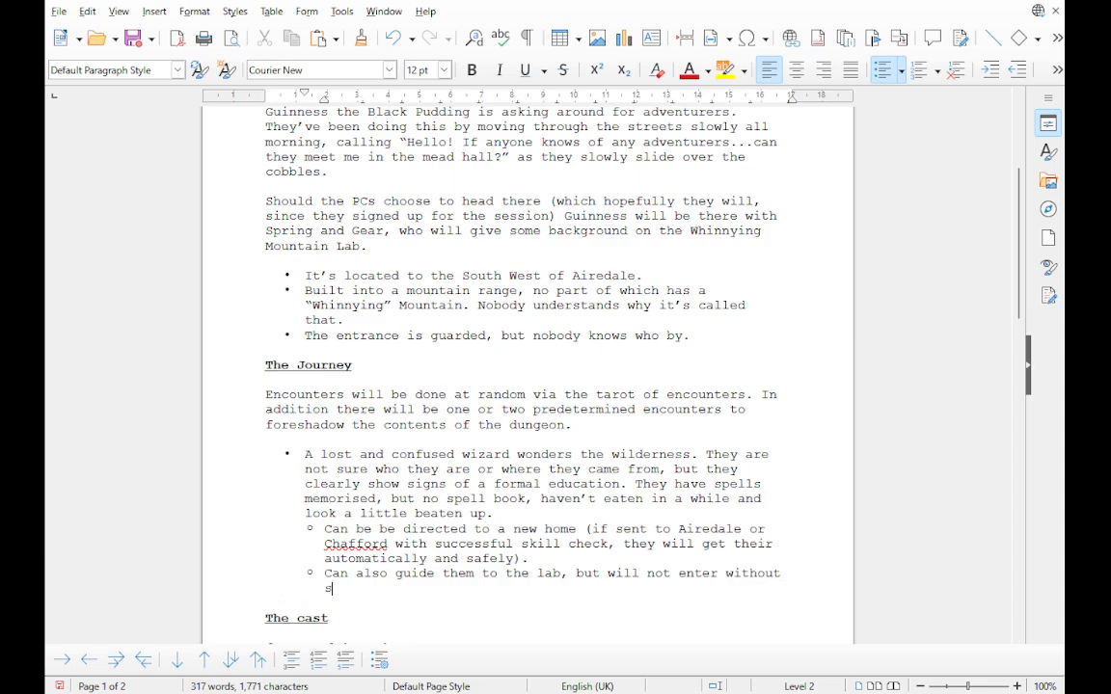
type("ome serious co")
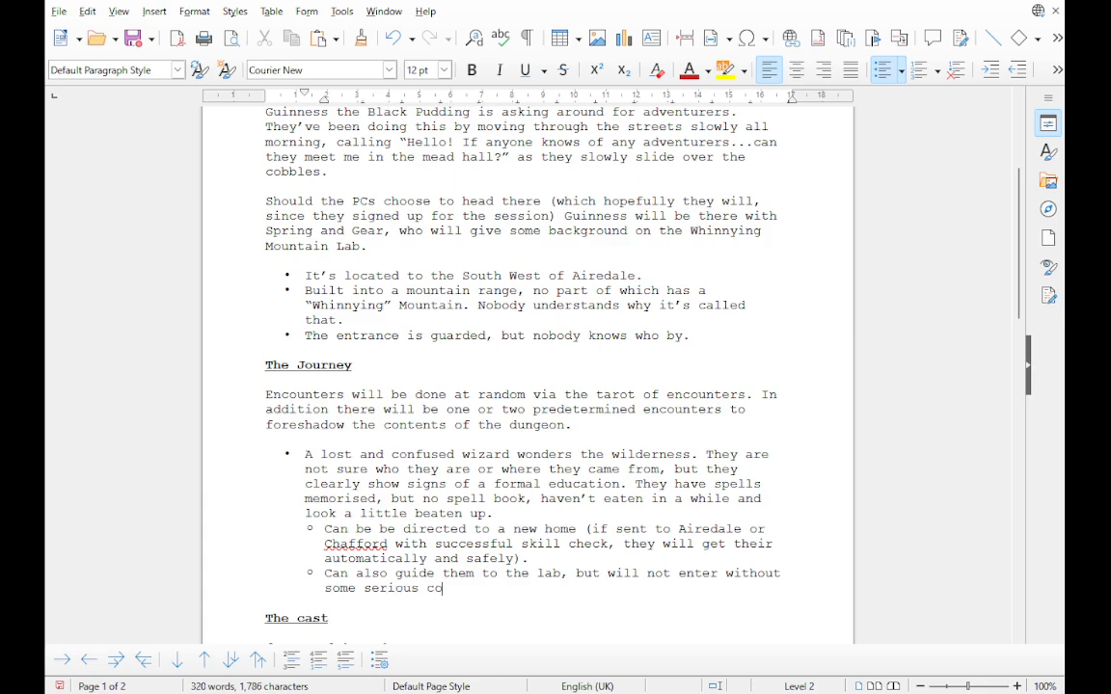
type("ersion; if pred")
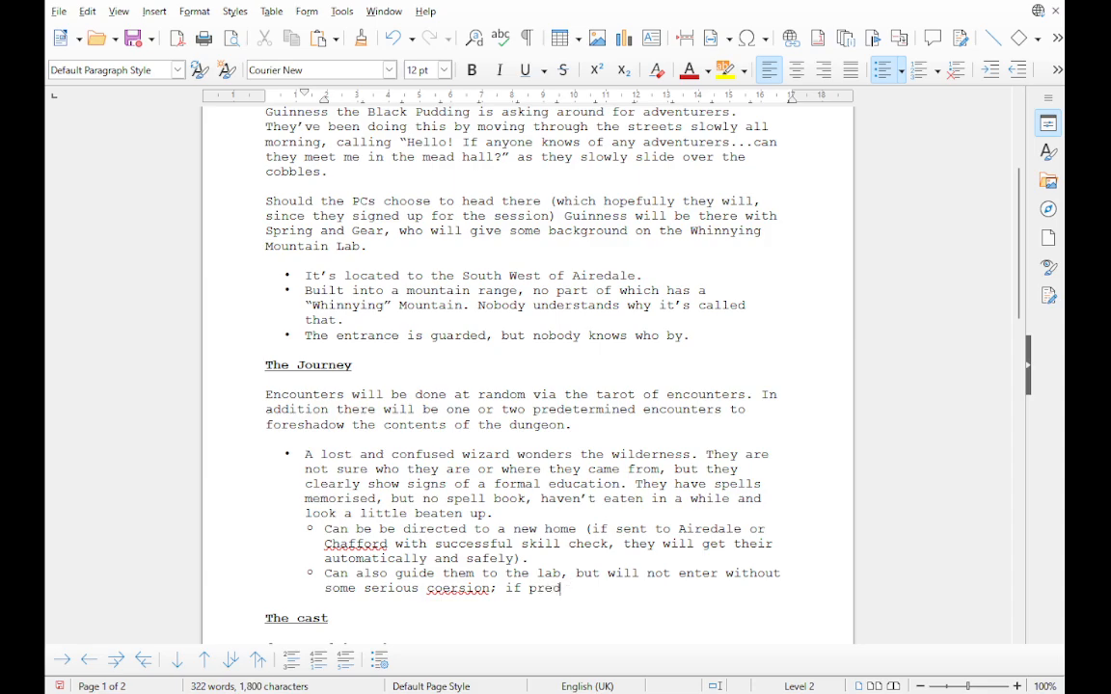
Step: Continue the lab guide sub-bullet with “if pressed they will describe a nameless terror in their heart.” and correct the spelling of “coercion”
key("BackSpace")
type("ssed they will descri")
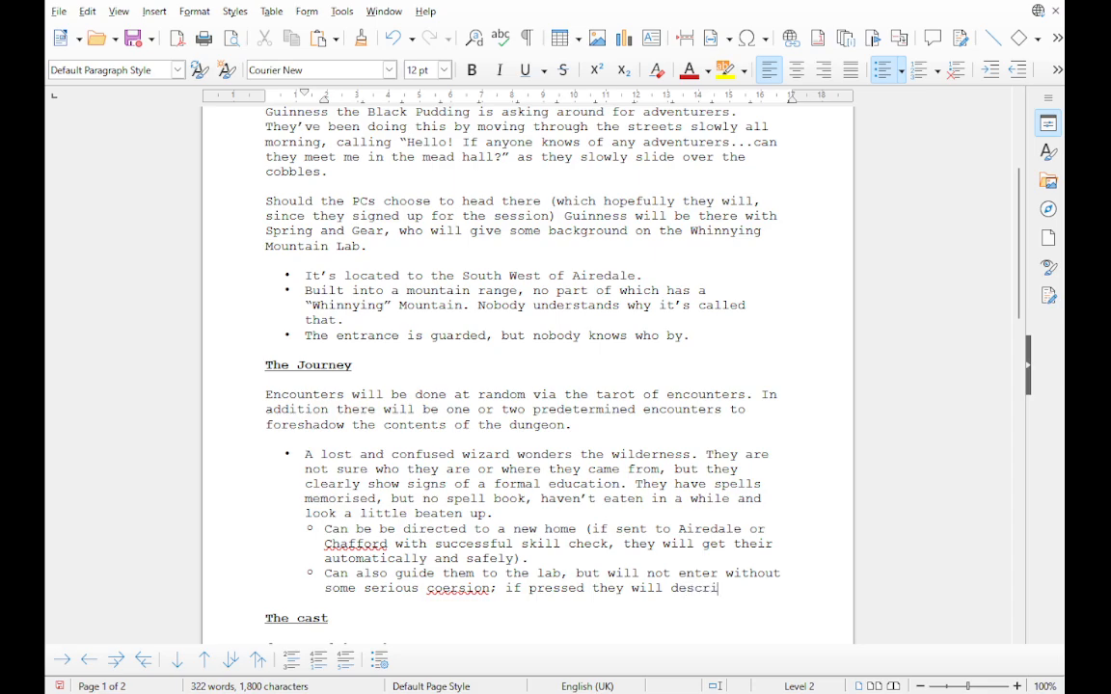
type("be a namel")
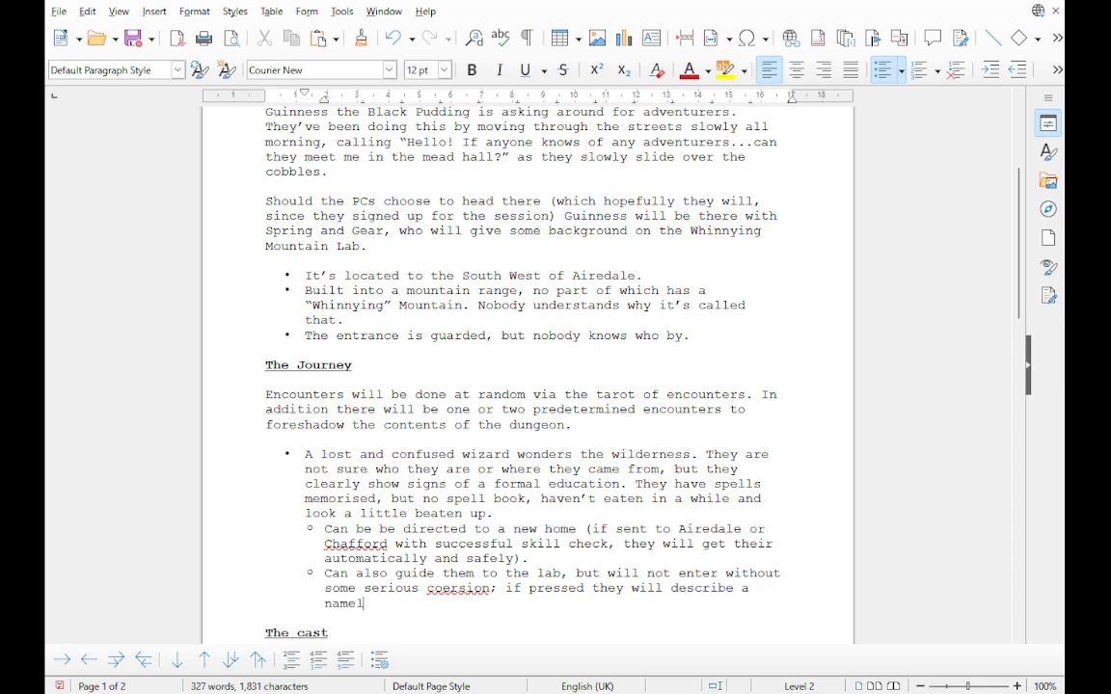
type("ess terrori")
key("BackSpace")
type("in their heart.")
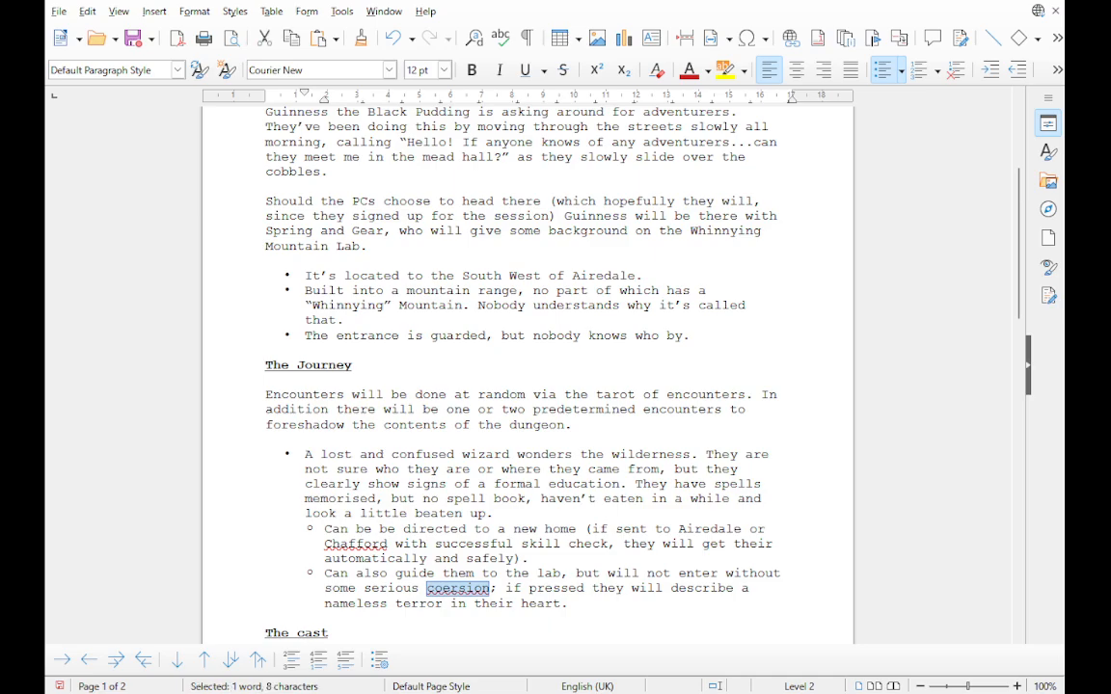
type("coercion")
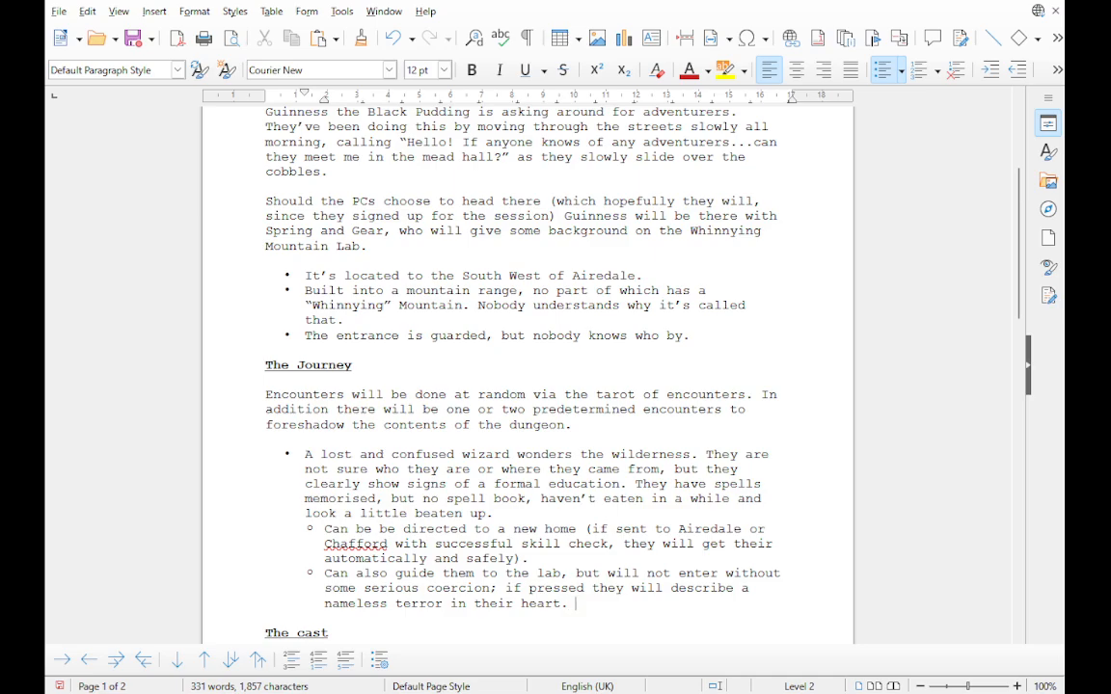
Step: Continue the lab guide sub-bullet with “If they’re persuaded to enter, they will rejoin the technicians living there,”
type("If they'")
type("re persua")
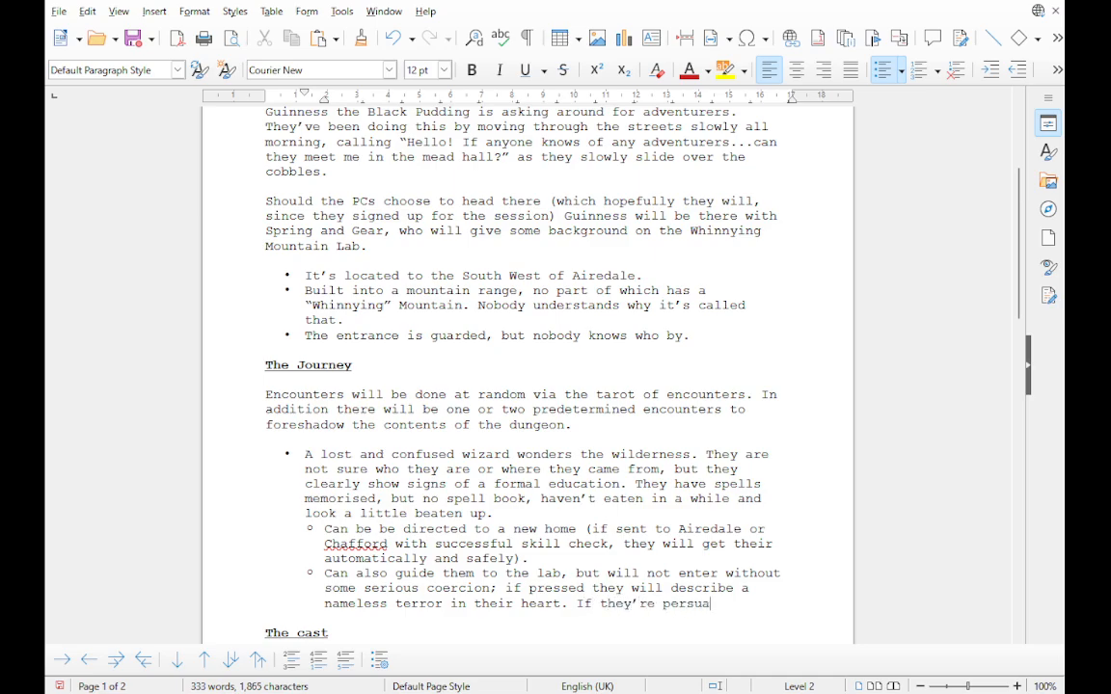
type("ded to enter")
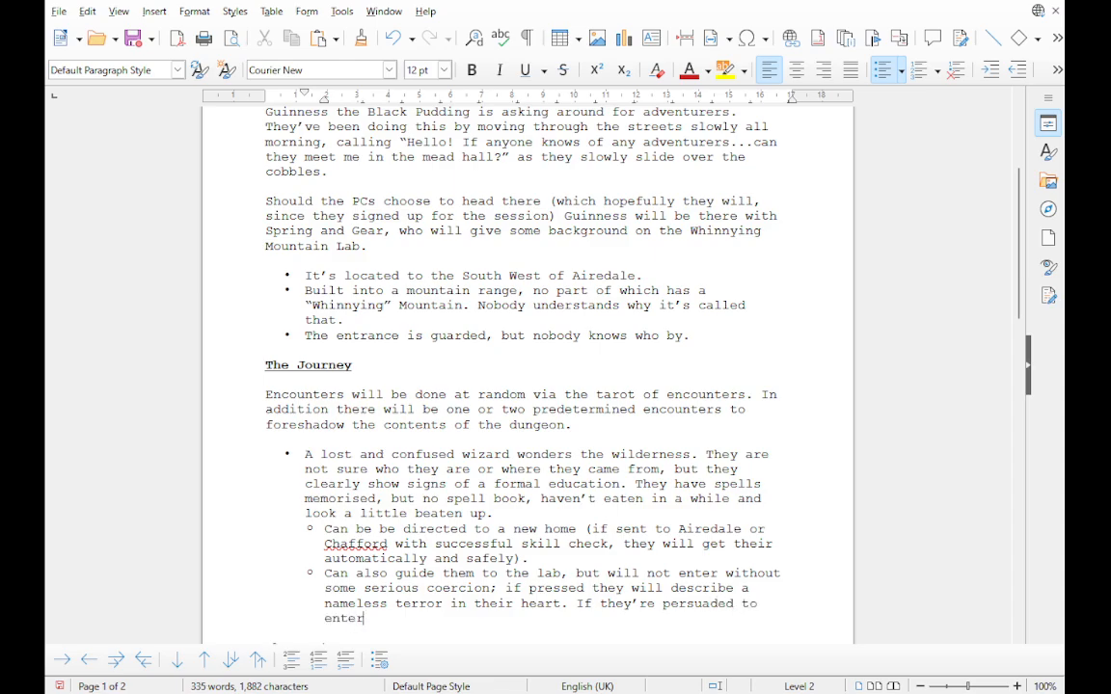
type(", they will rejoin the ")
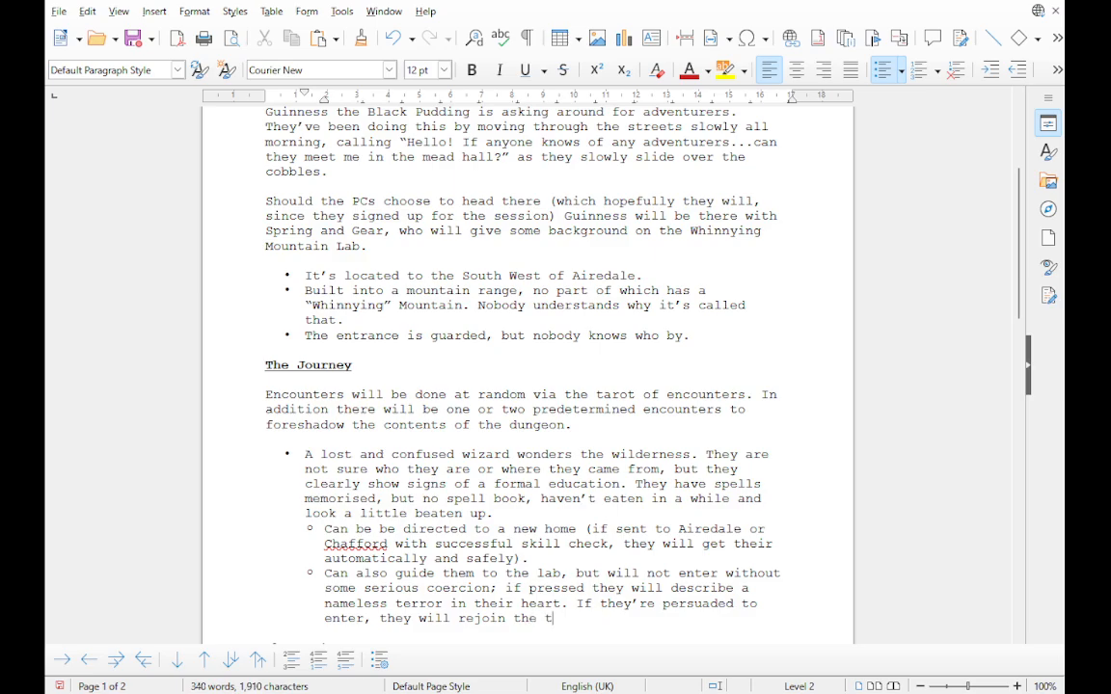
type("technicians livin g")
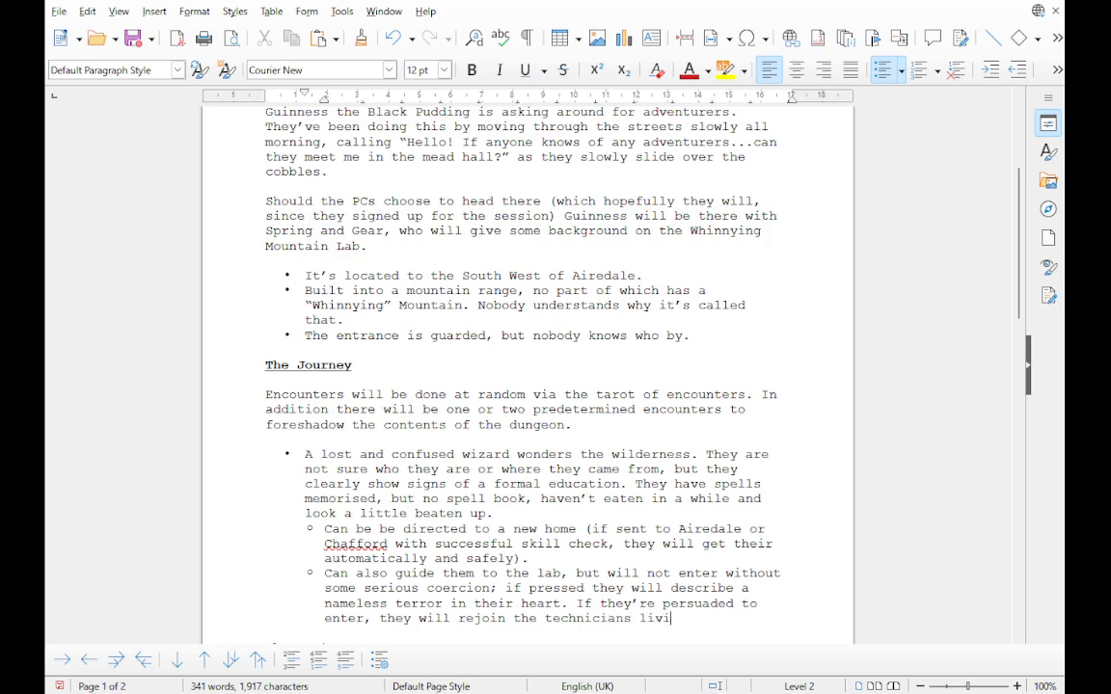
key("BackSpace")
type("g")
key("BackSpace")
key("BackSpace")
type("g there,")
Step: Finish the lab guide sub-bullet with “otherwise they will ask for somewhere they can go (see above).”
type(" otherwise")
type(" they wi")
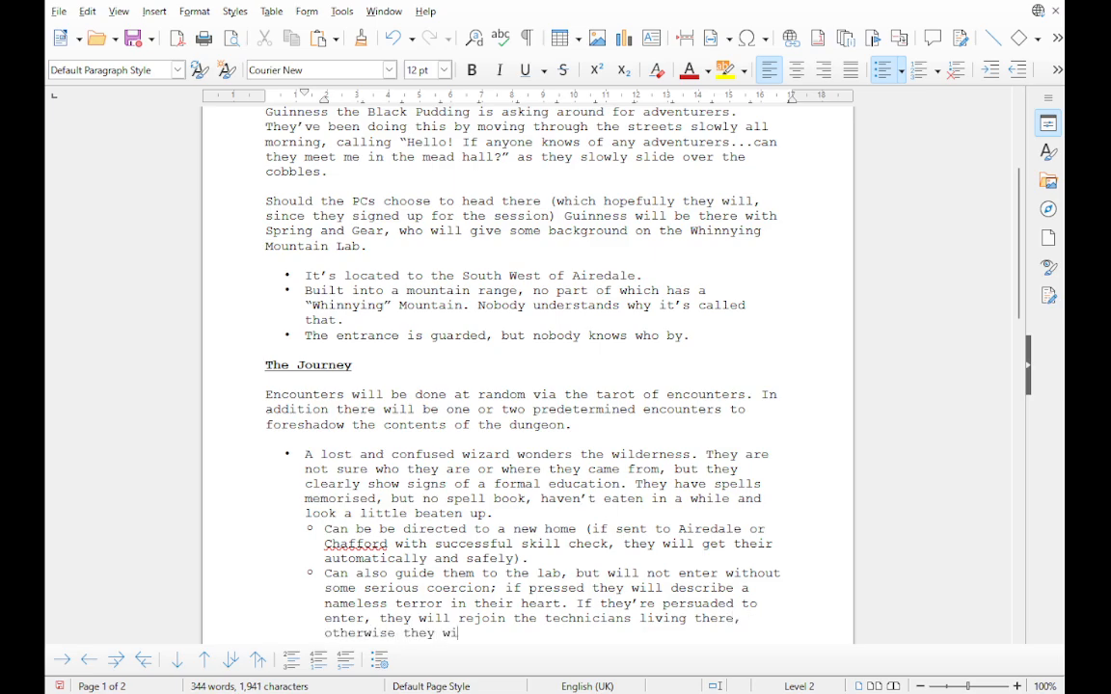
type("ll ask for somewhe")
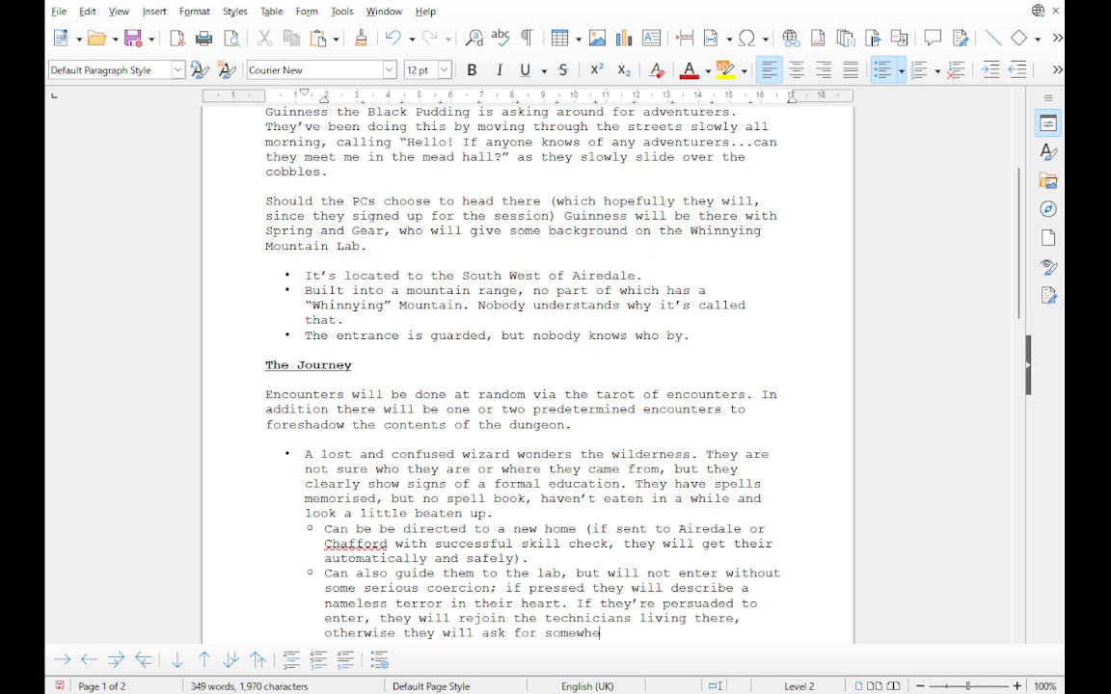
type("re they can go (see above).")
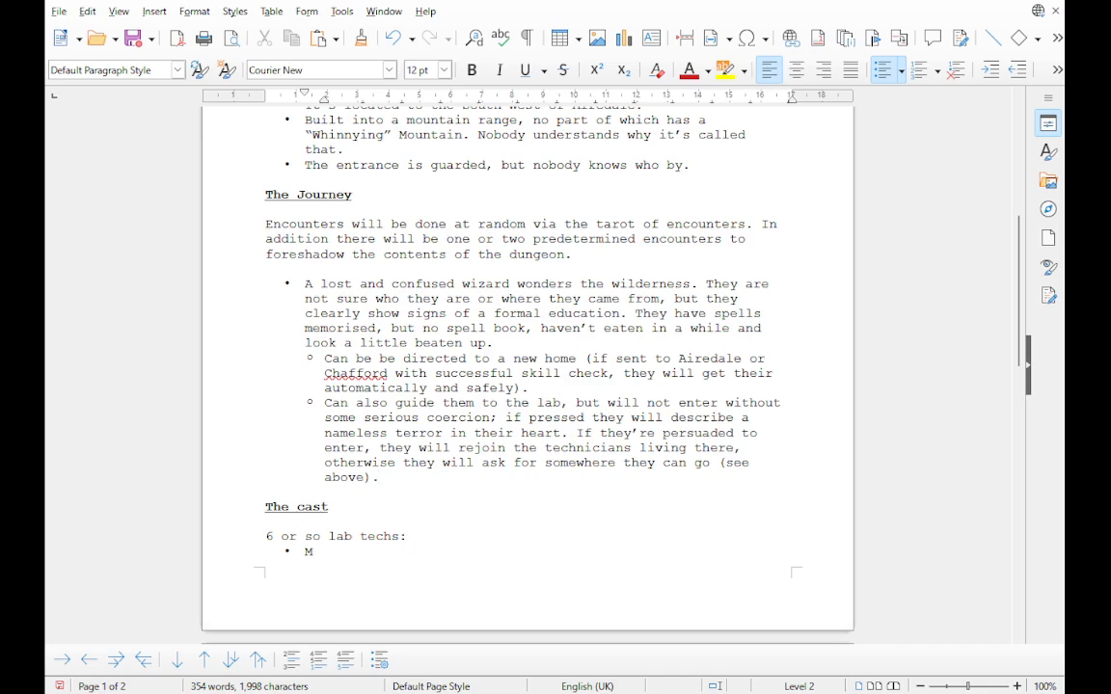
Step: Add a new top-level bullet reading “A mysterious figure will approach the party on the road, and ask where they’re going.”
key("Return")
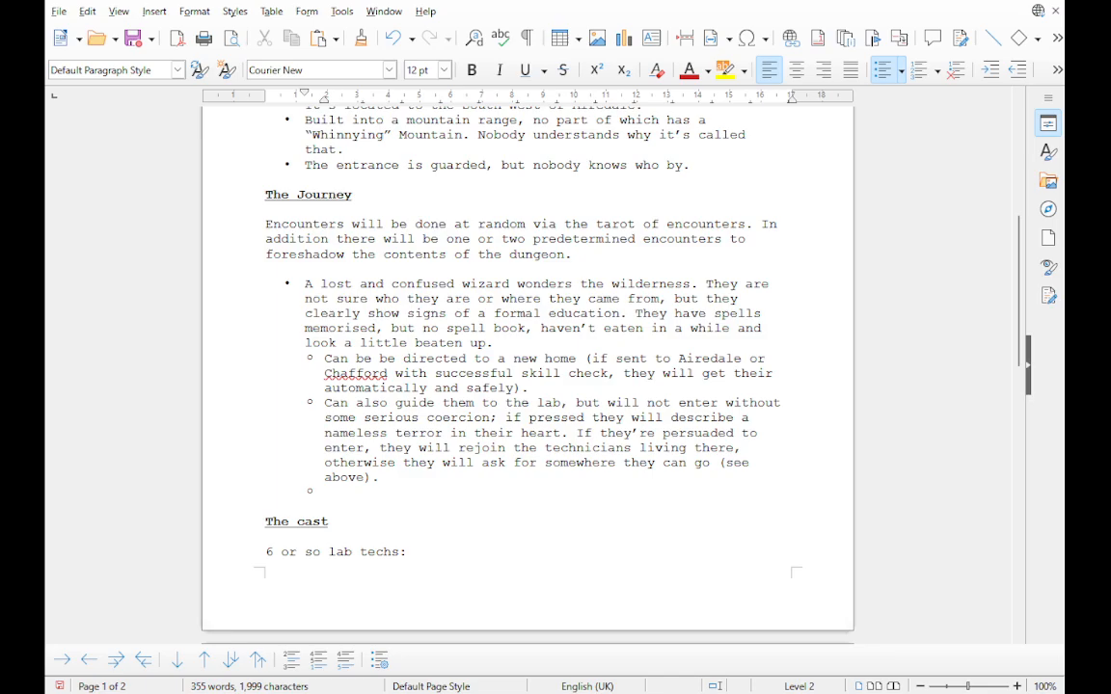
key("shift+Tab")
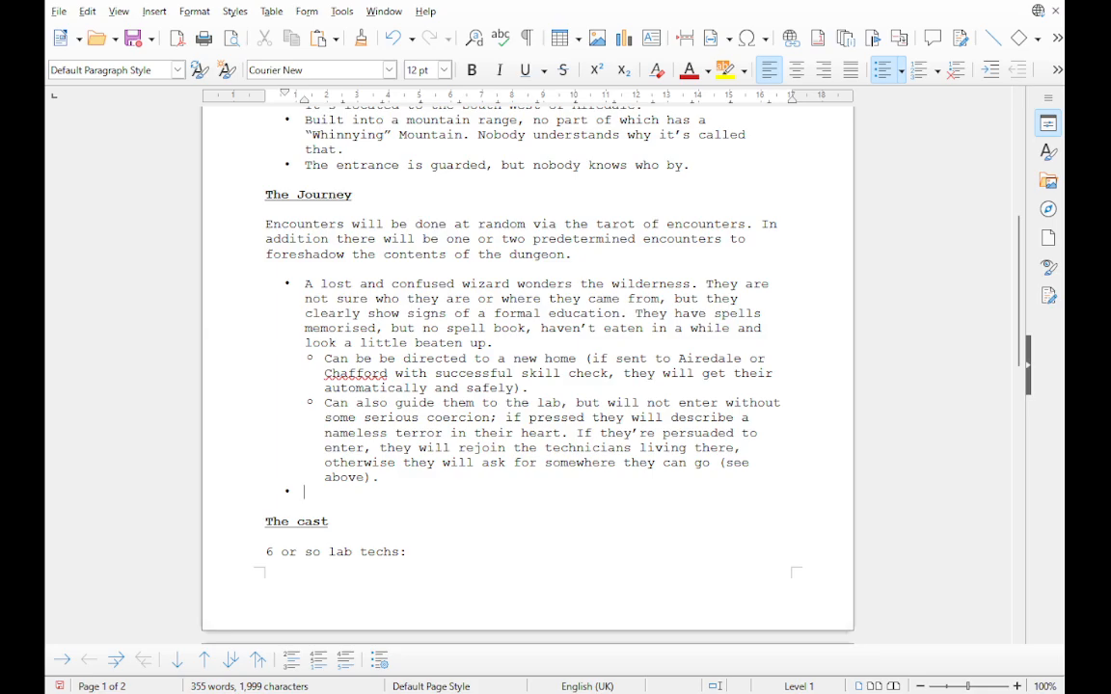
type("A mysterious fo")
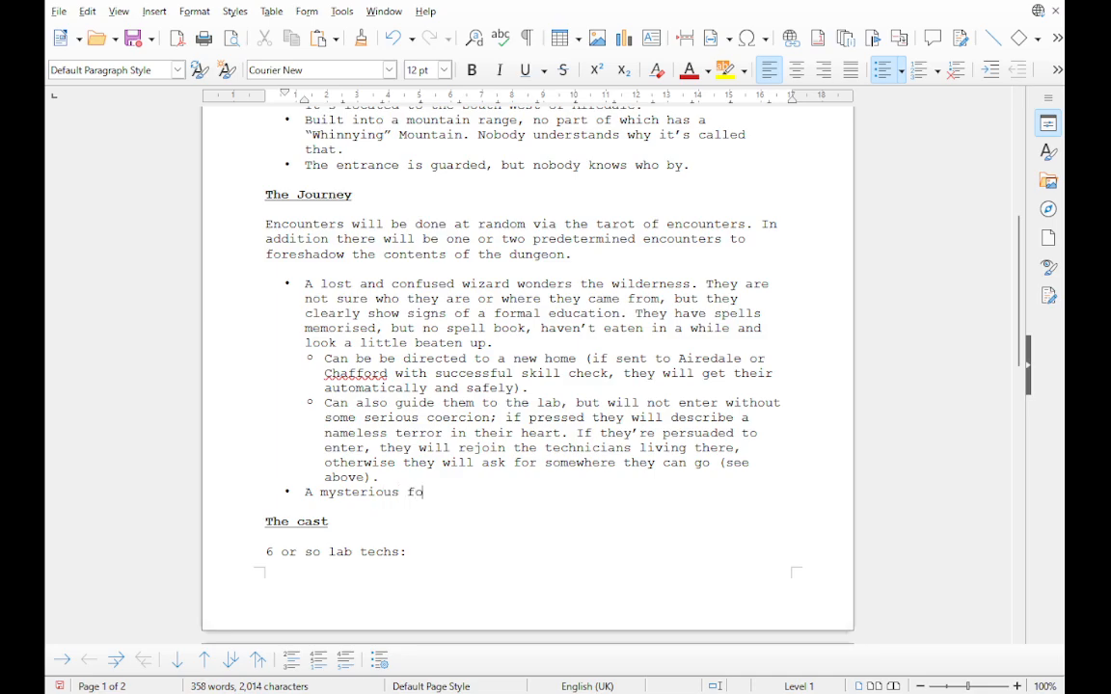
type("gure w")
key("BackSpace")
key("BackSpace")
key("BackSpace")
key("BackSpace")
key("BackSpace")
key("BackSpace")
key("BackSpace")
type("igure will approach the pa")
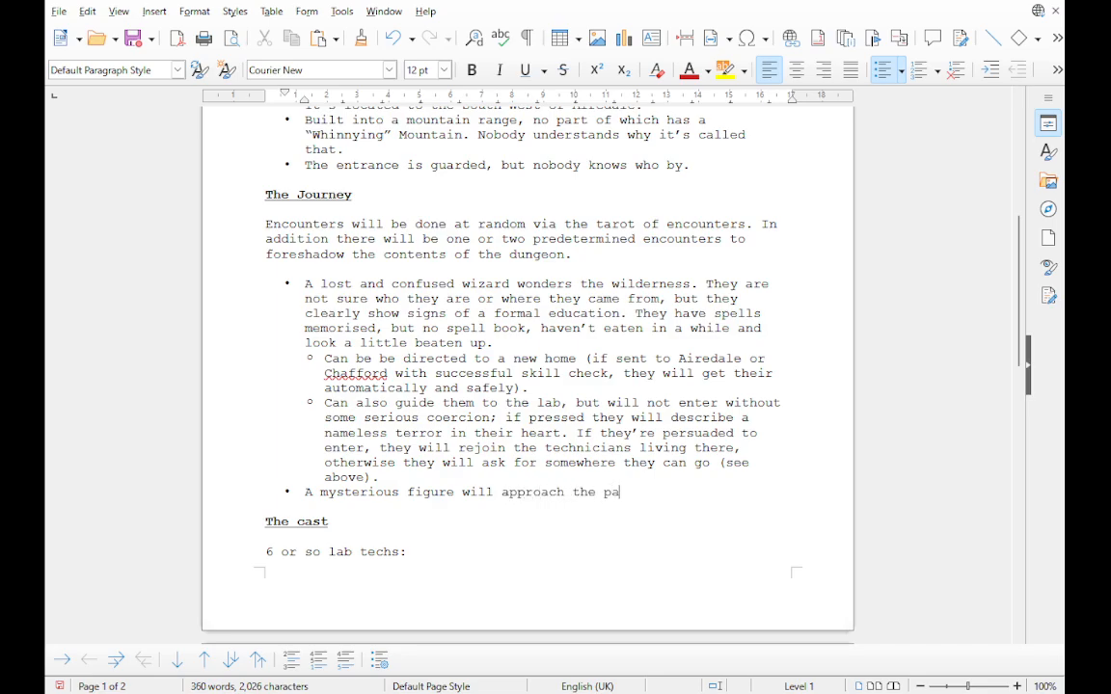
type("rty on the road, and ")
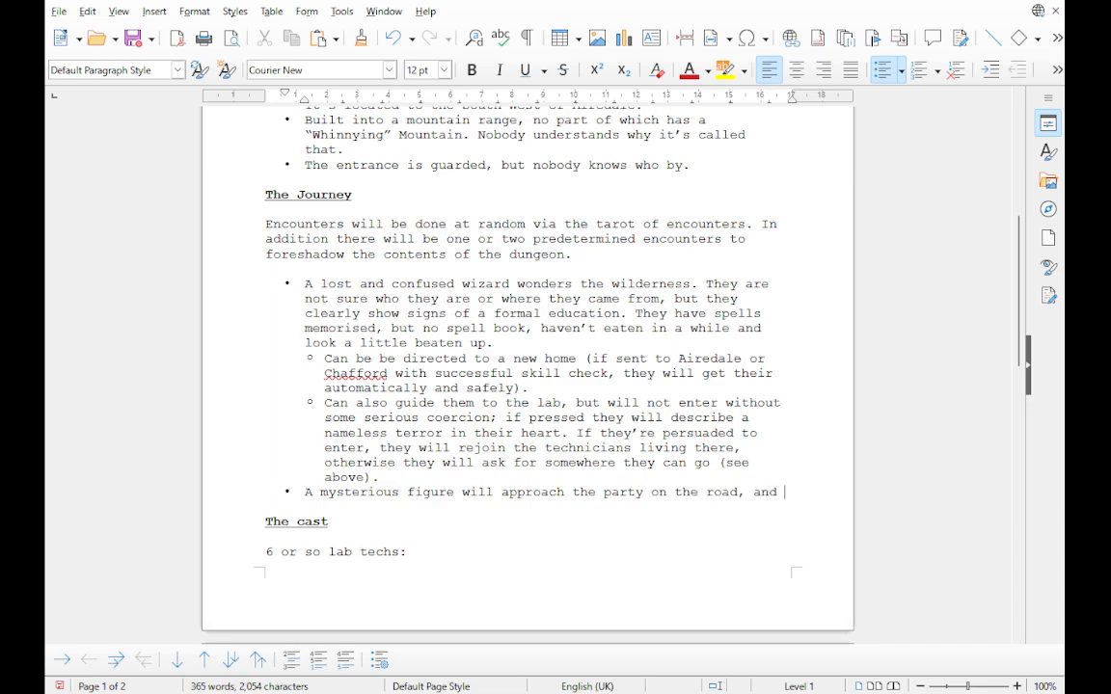
type("ask w")
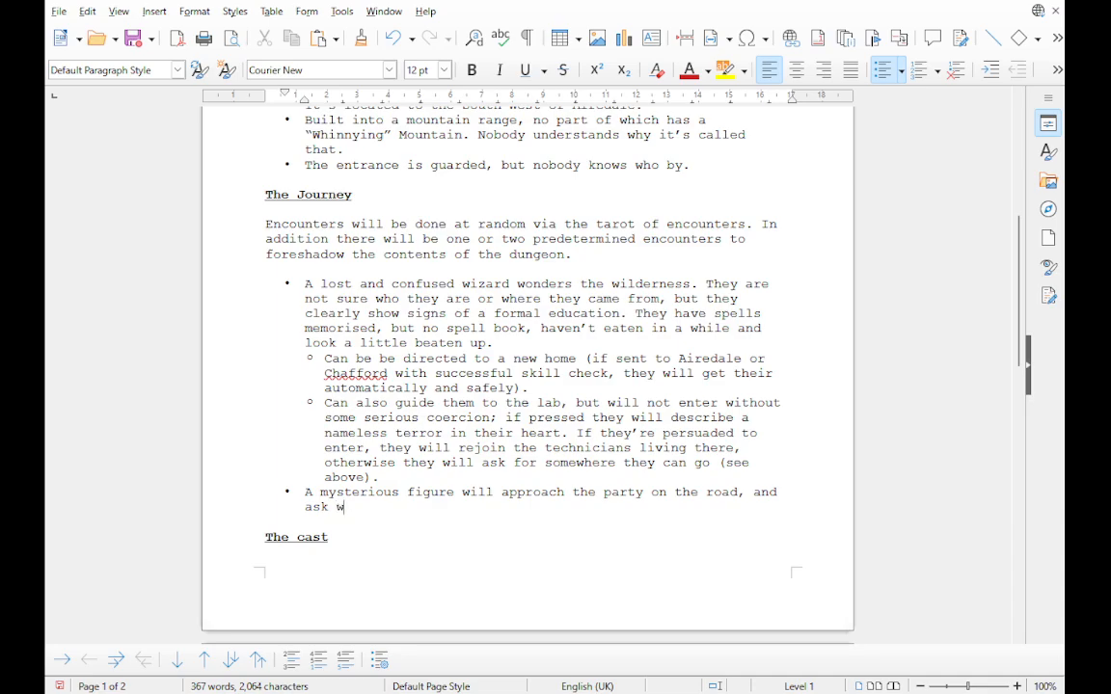
type("here they're going.")
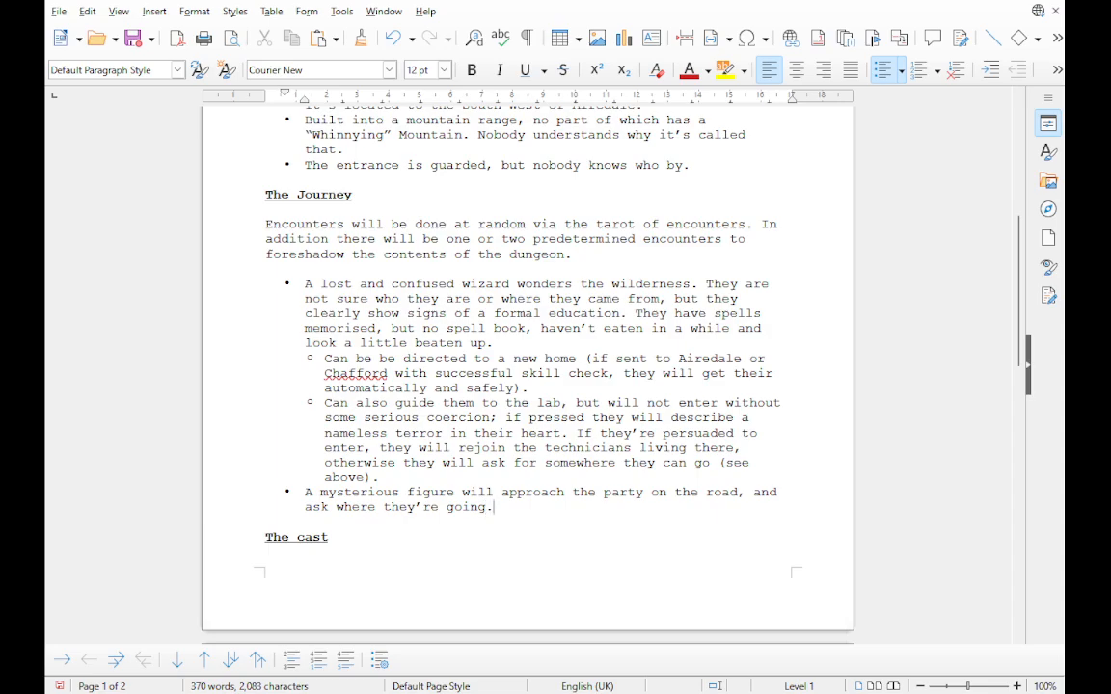
Step: Continue the mysterious figure bullet with “If the party tell the truth, they will cryptically talk about it being “failure””
type(" If the party tell")
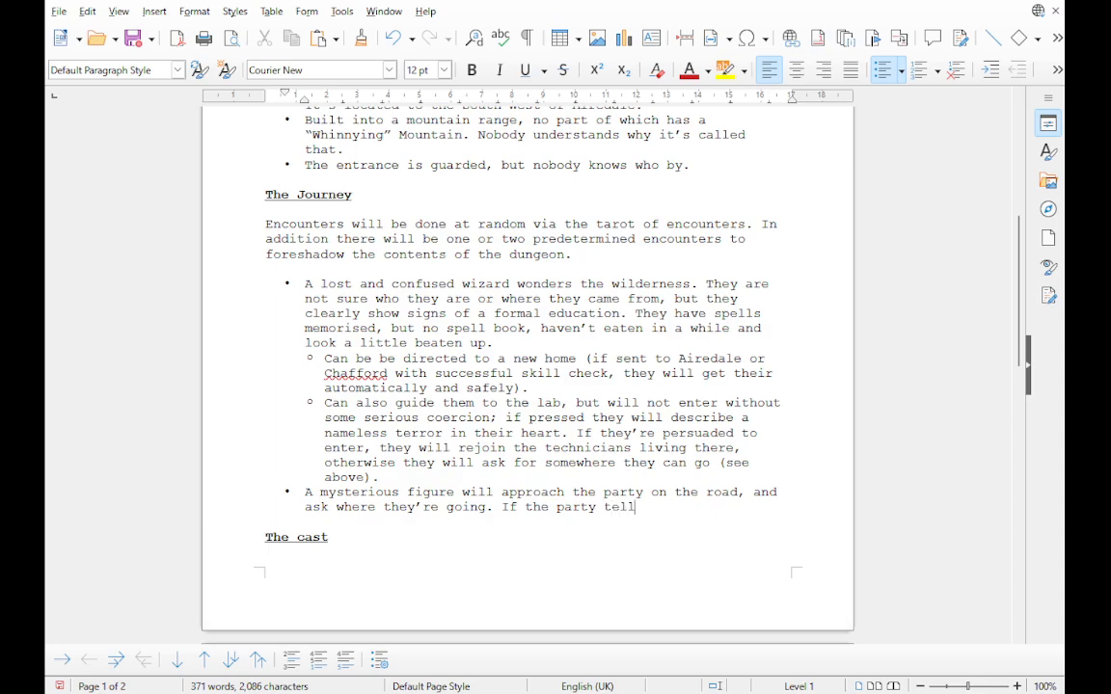
type(" the truth, they wi")
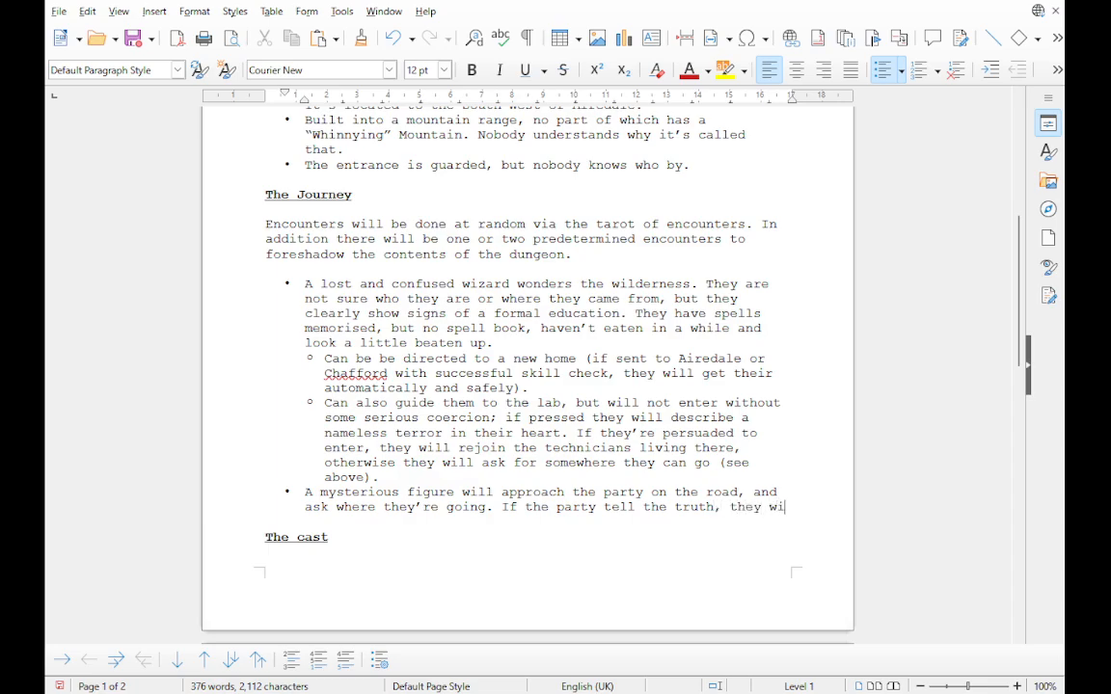
type("ll cry")
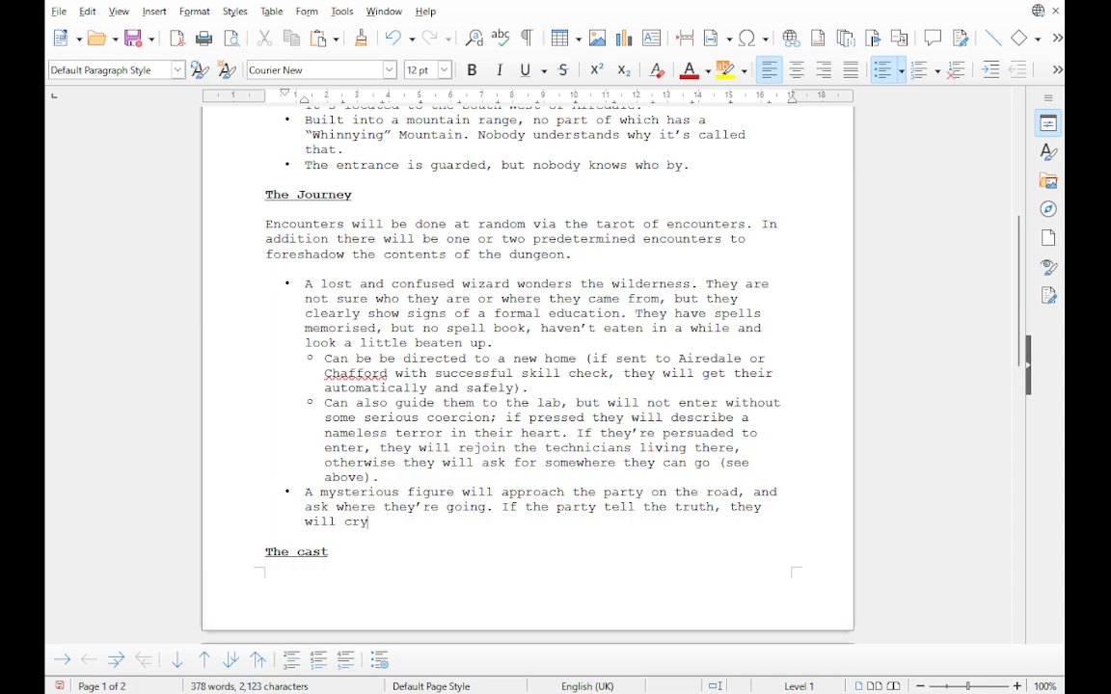
type("ptically talk about it")
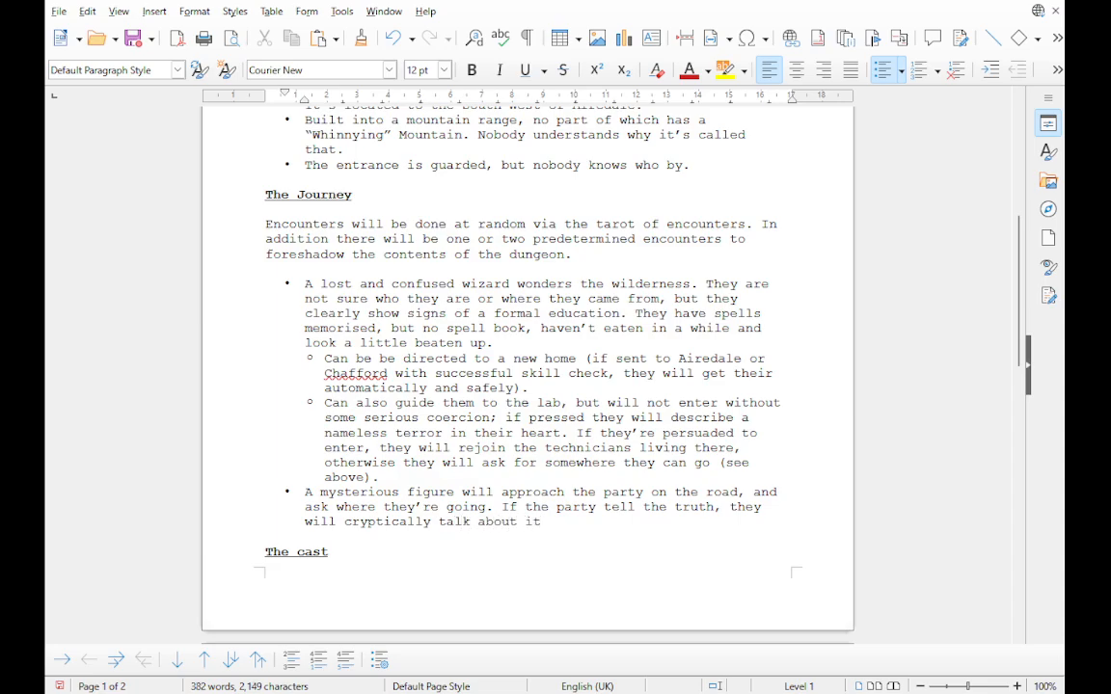
type(" being")
type("“failure” ")
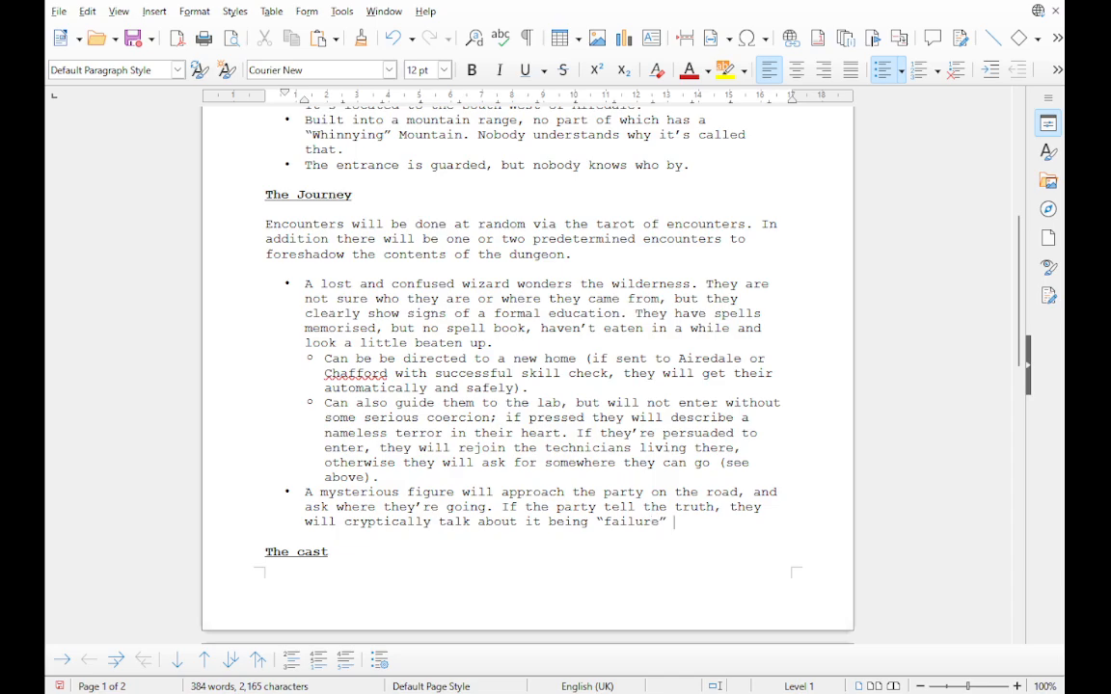
Step: Continue the mysterious figure bullet with “and that they’re welcome to anything they can take.”
type("and that they")
type("'re wel")
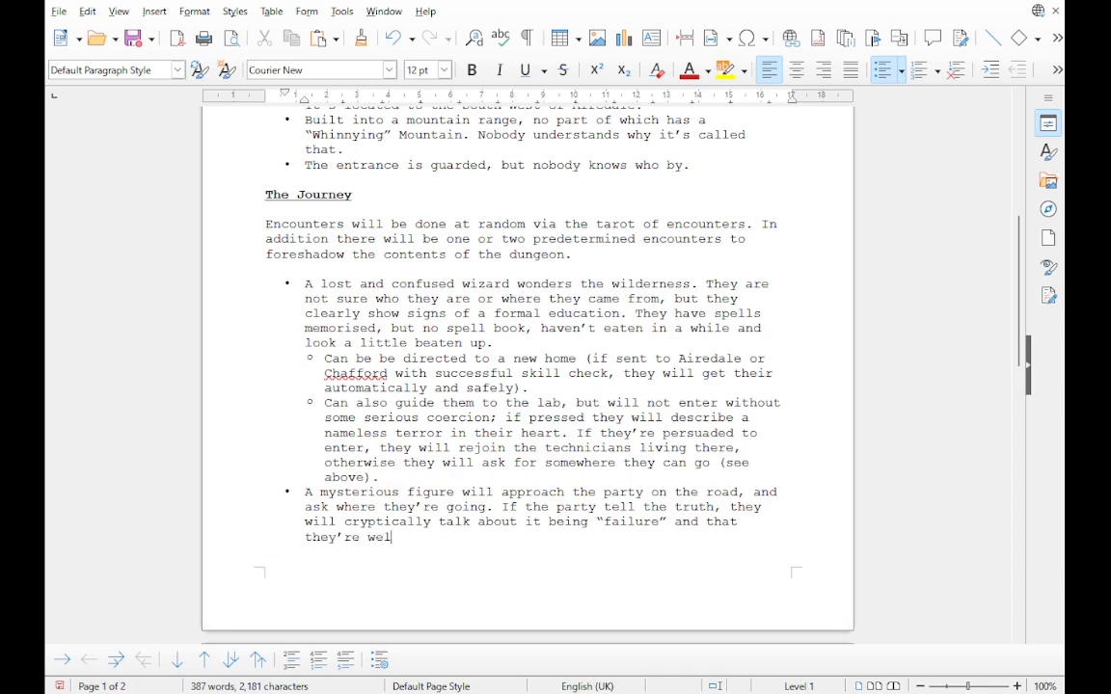
type("come to anything thye")
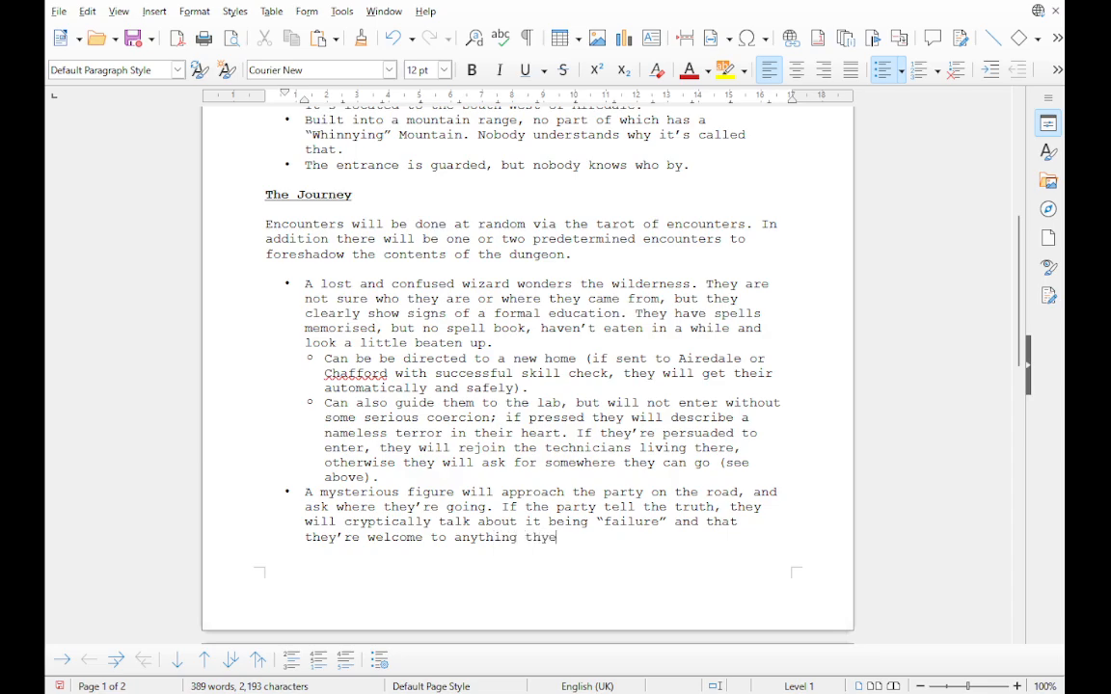
key("BackSpace")
key("BackSpace")
type("ey can")
type(" take.")
Step: Continue the mysterious figure bullet with the quote “Enter at your own risk”
type("\"Enter a")
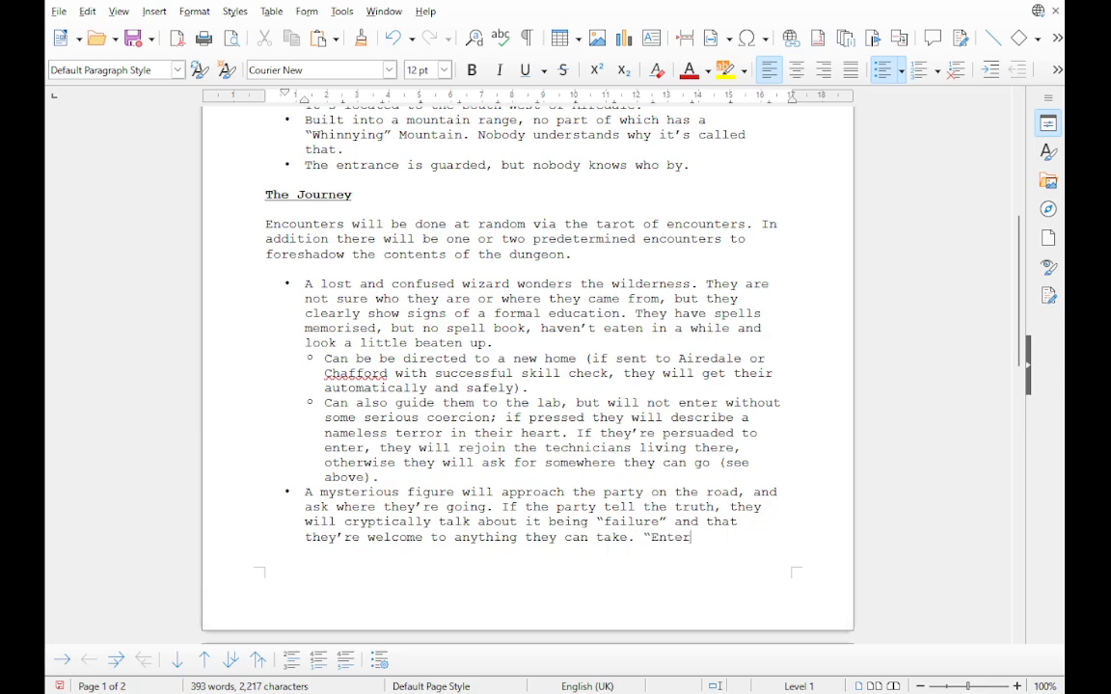
type("t your")
type("own risk")
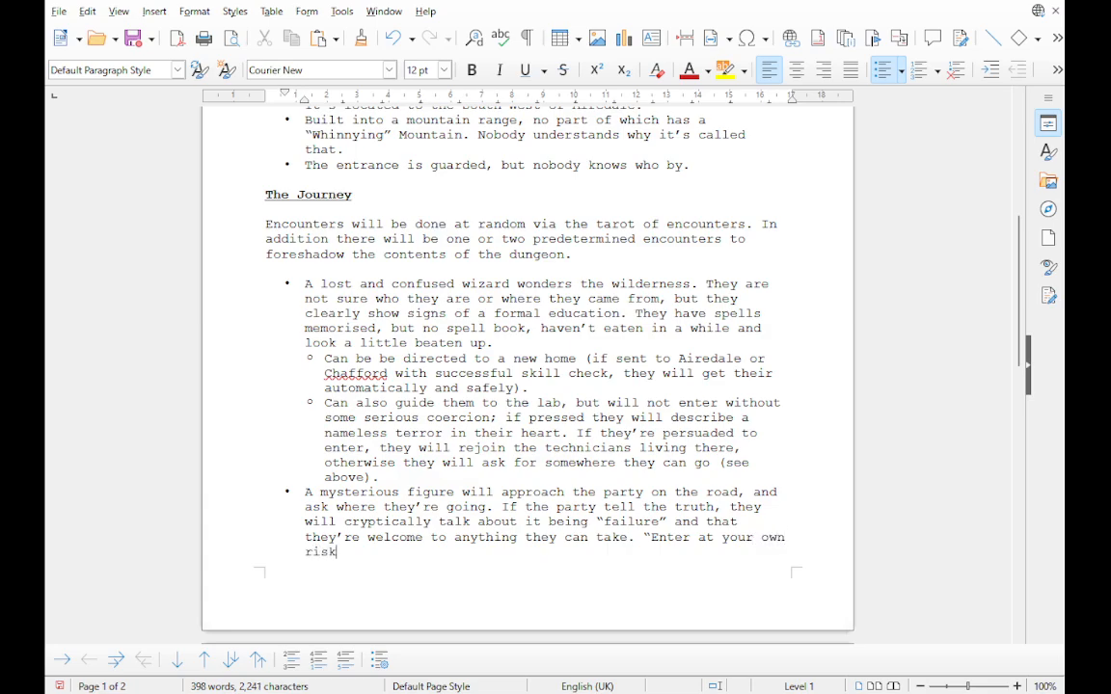
type("\"")
Step: Add “If pressed they will hand over a key which will bypass the need to get permission from the lab assistants who live there.”
type(". If press")
type("ed the")
type("y")
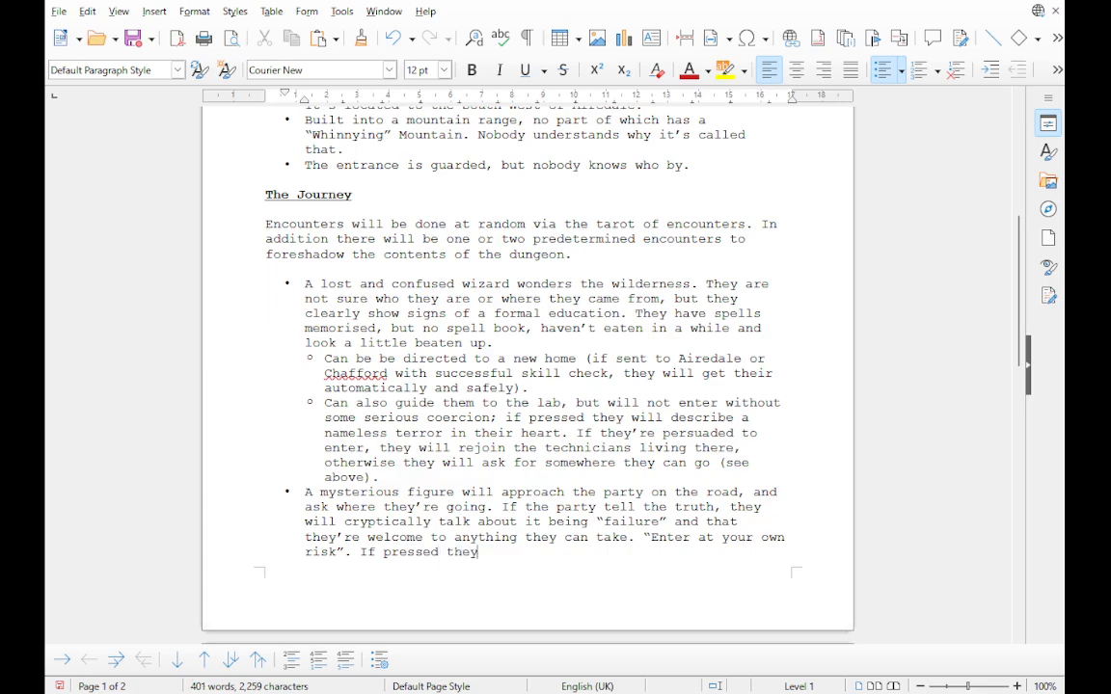
type(" will hand over ")
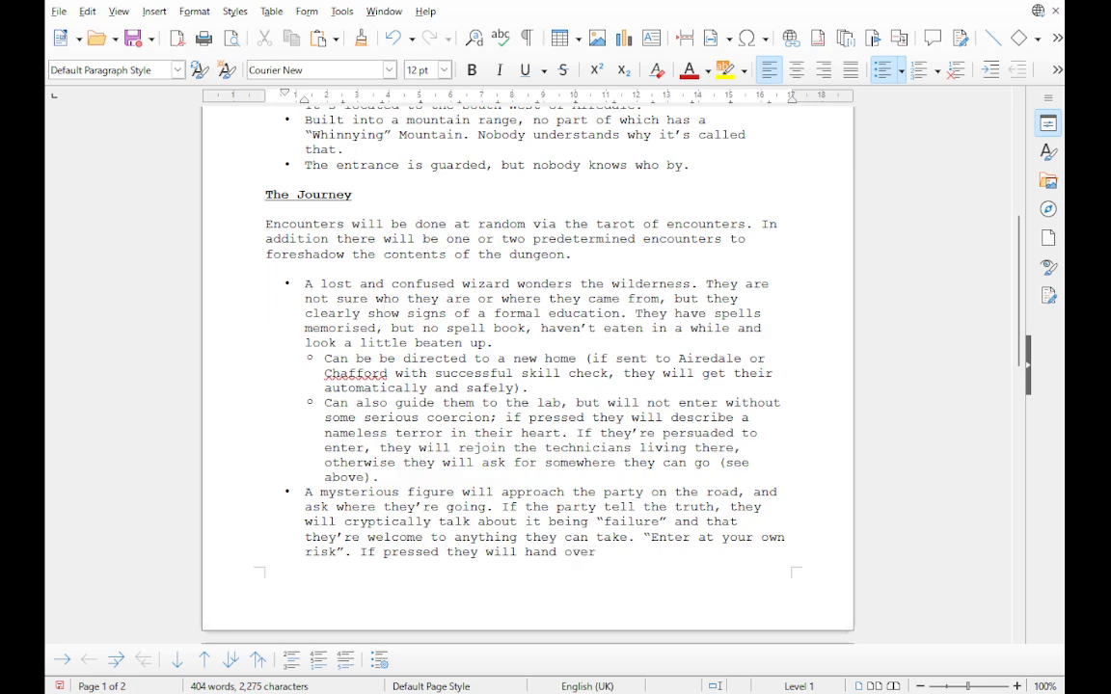
type("a key which will")
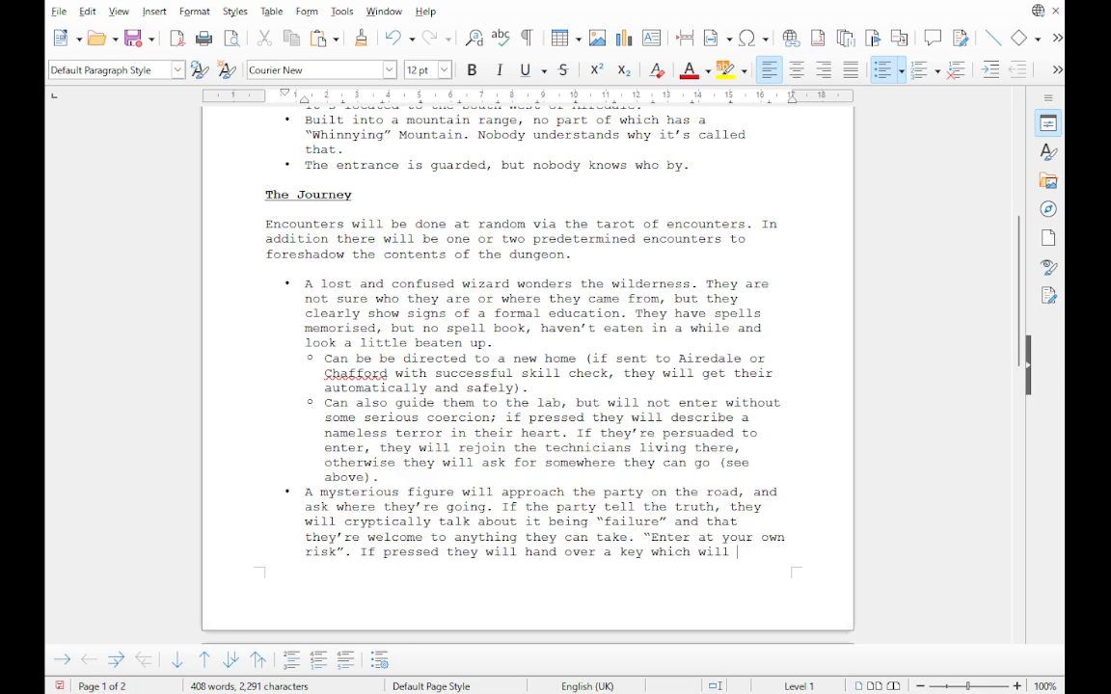
type(" bypass the ")
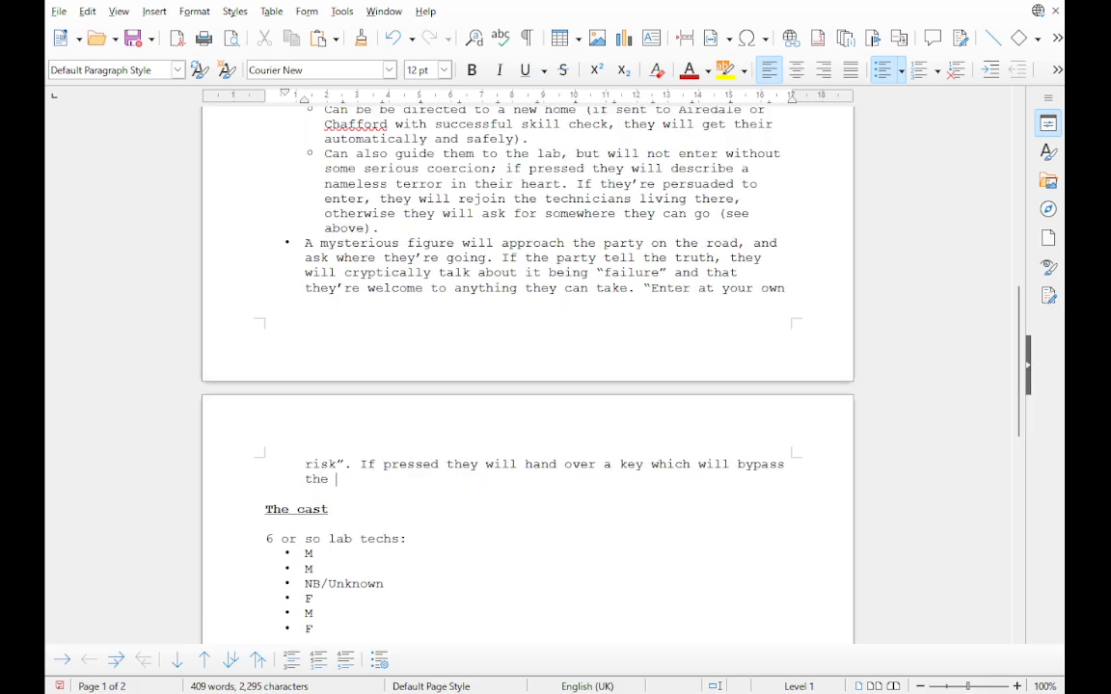
type("need to get permission fro")
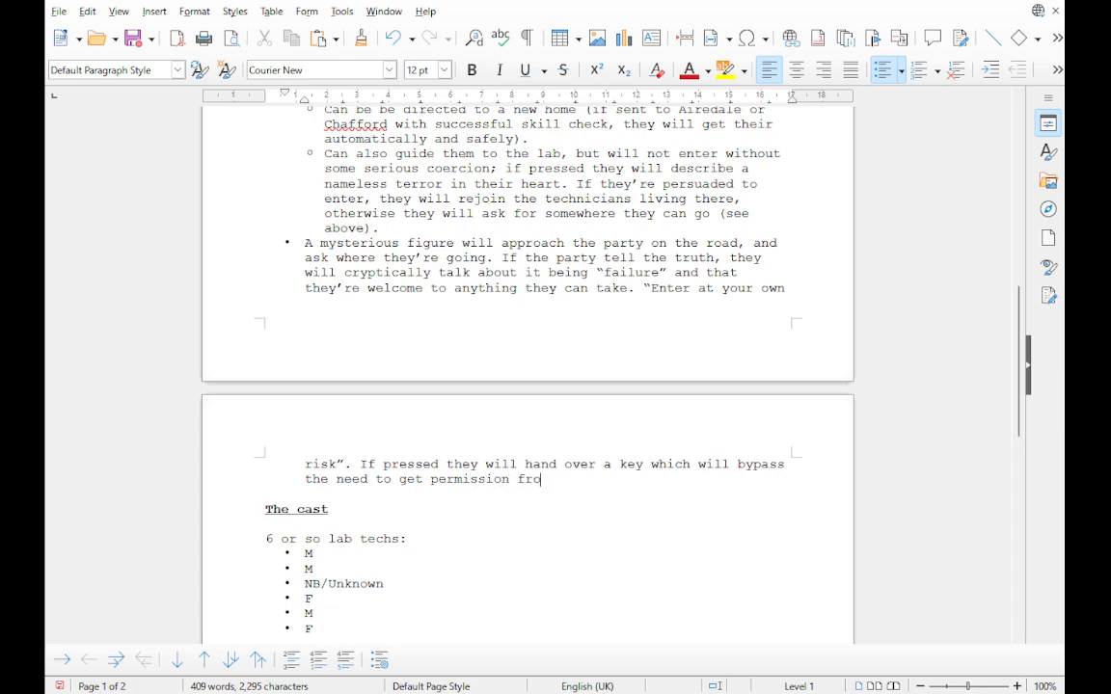
type("m the lab as")
type("sistants ")
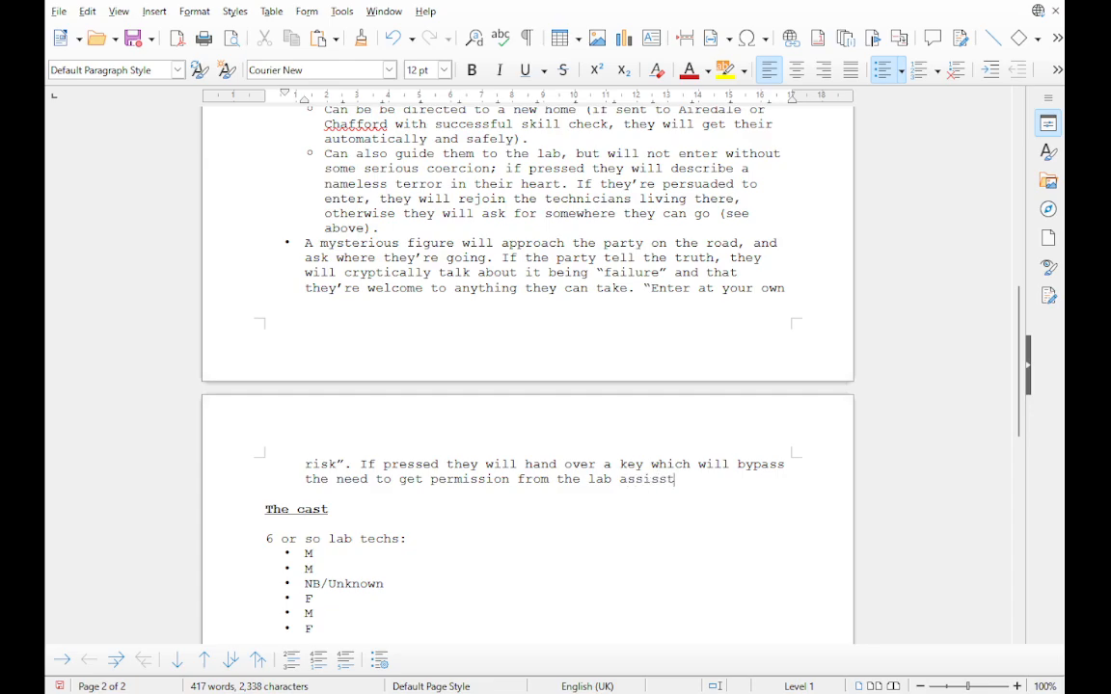
type("who l")
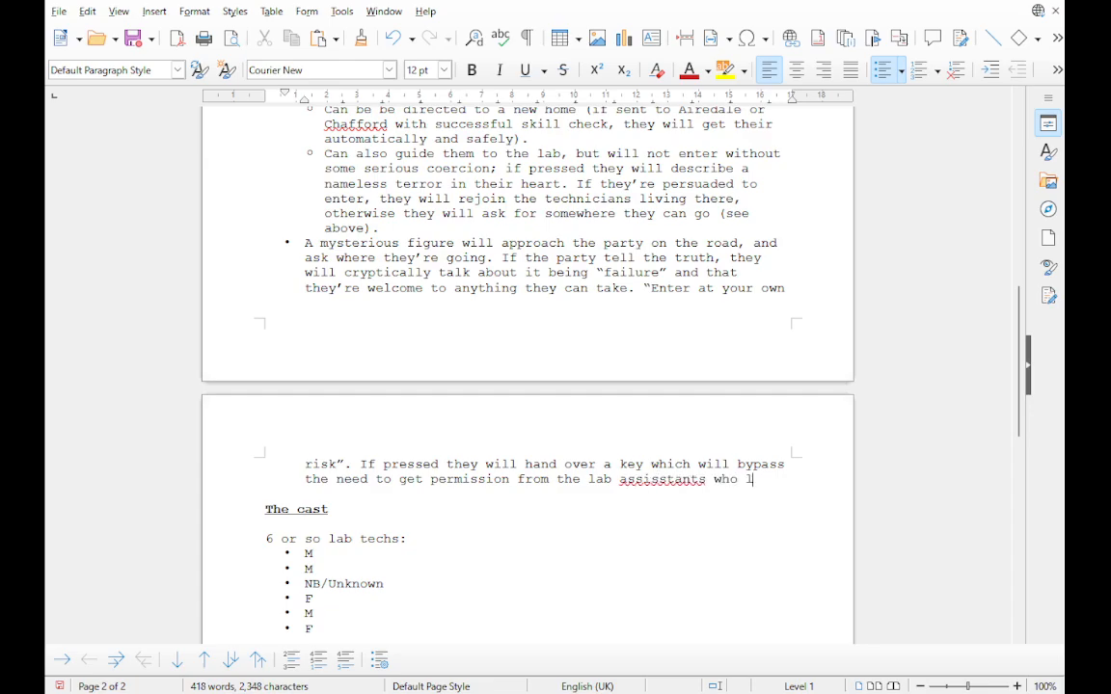
type("ive there.")
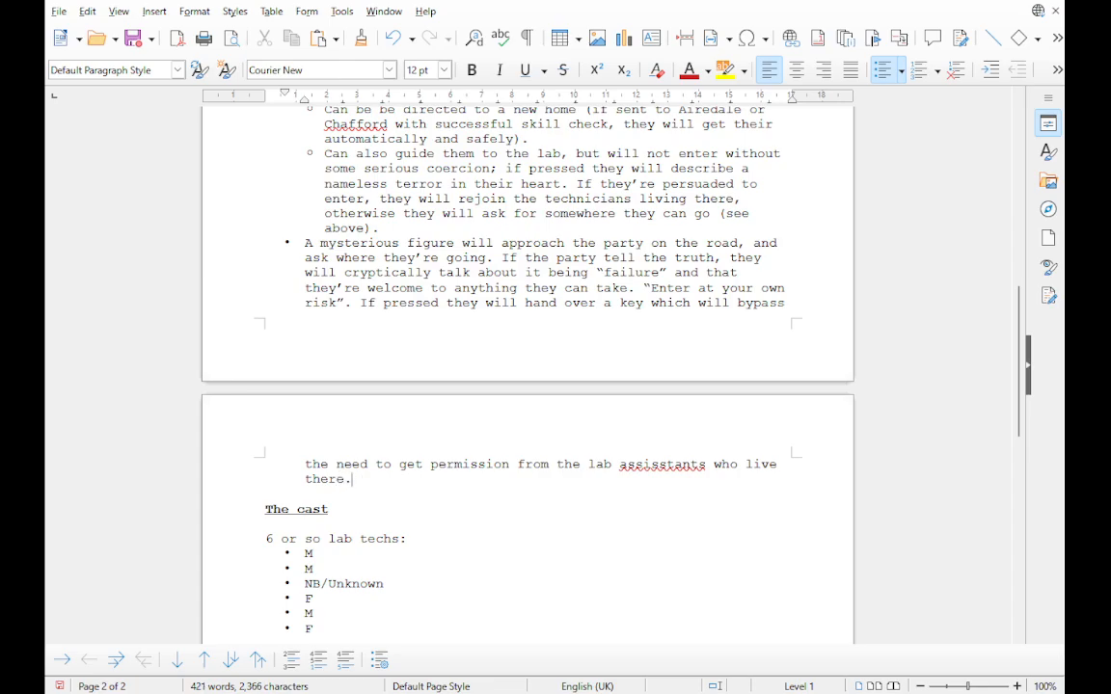
Step: Correct the misspelled word after “lab” to “assistants” and save the document
right_click(662, 465)
left_click(696, 481)
key("ctrl+s")
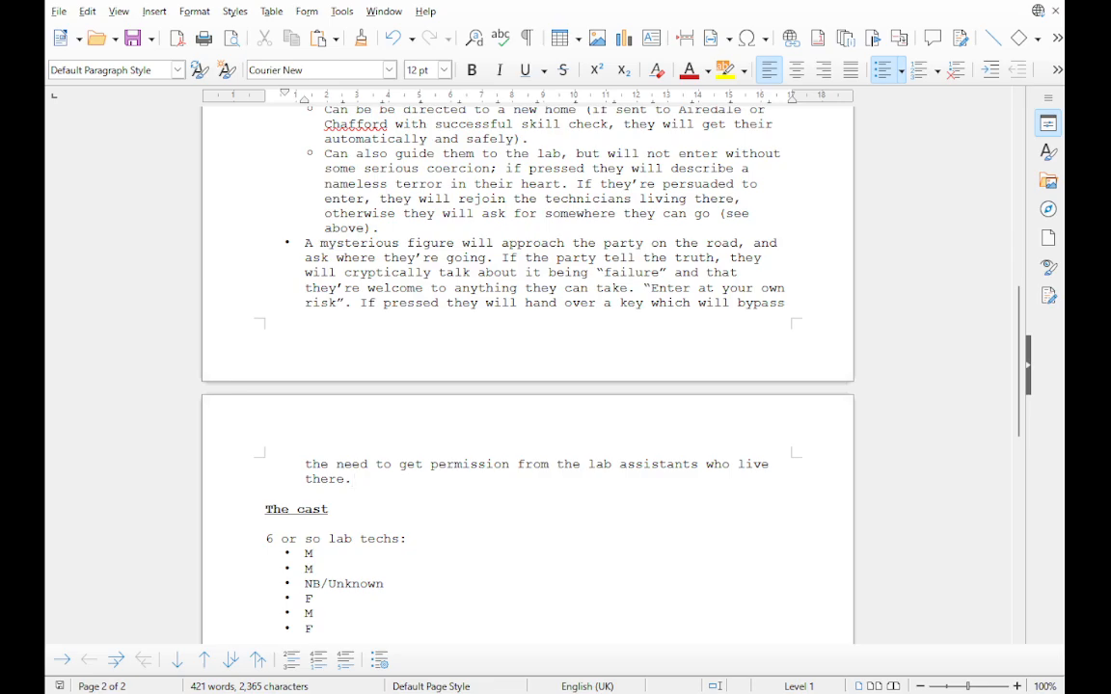
Step: Continue the bullet with “If the party attack him or are in any way hostile, he will simply disappear without a trace”
type("If the party attack ")
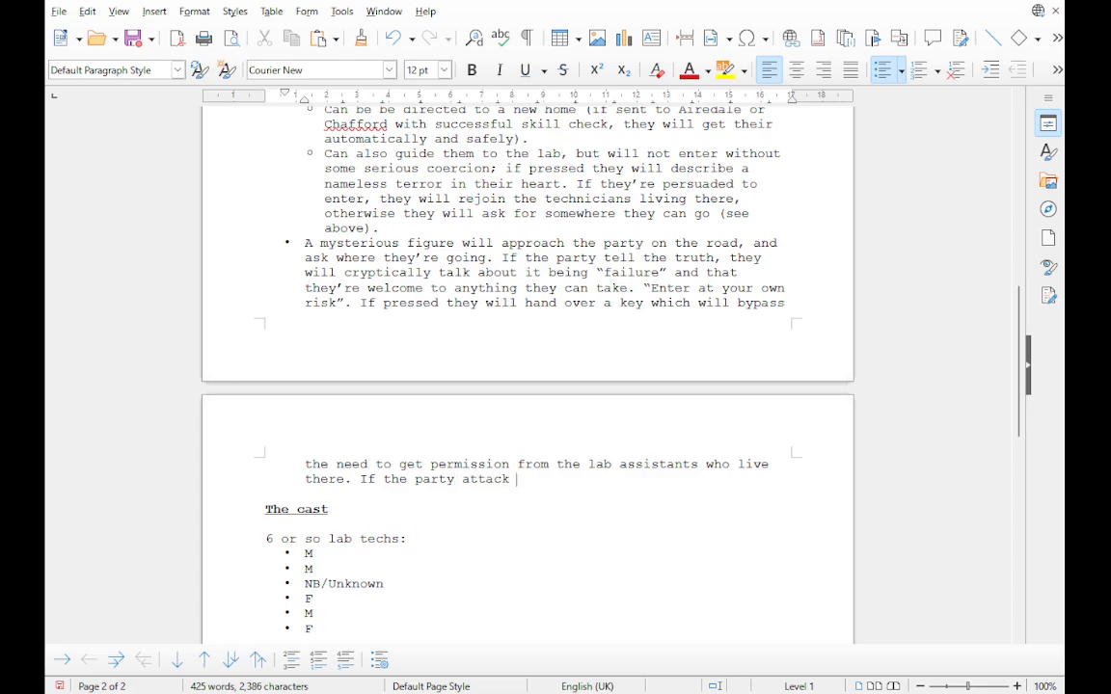
type("him or are in any way hostoi")
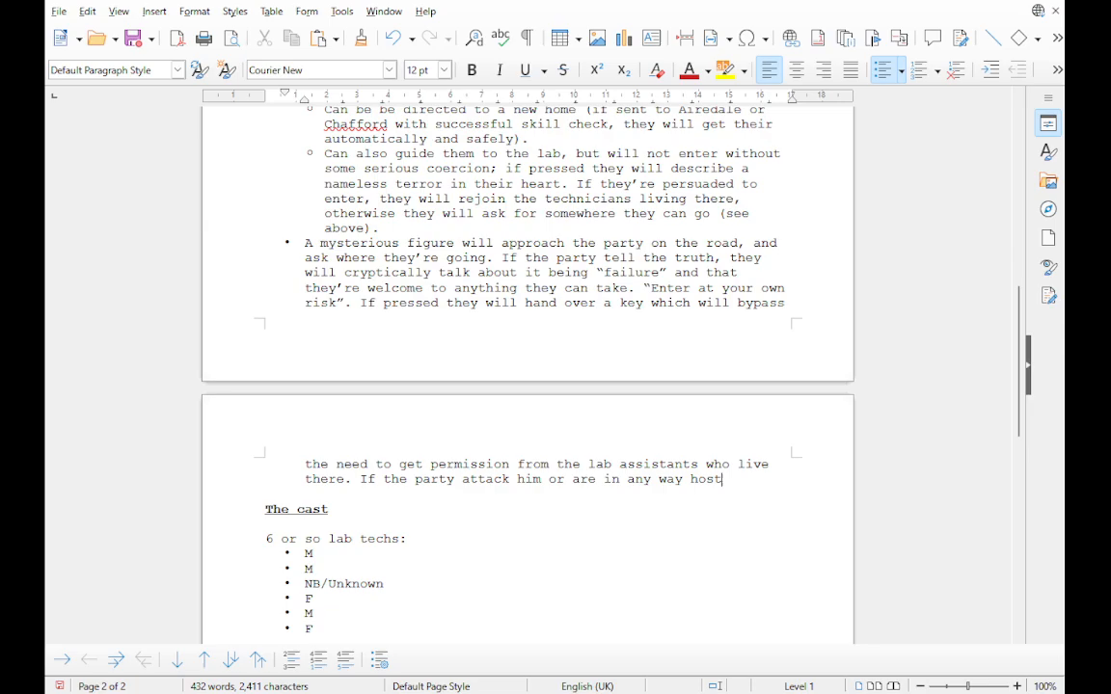
key("BackSpace")
key("BackSpace")
type("ile, he wi")
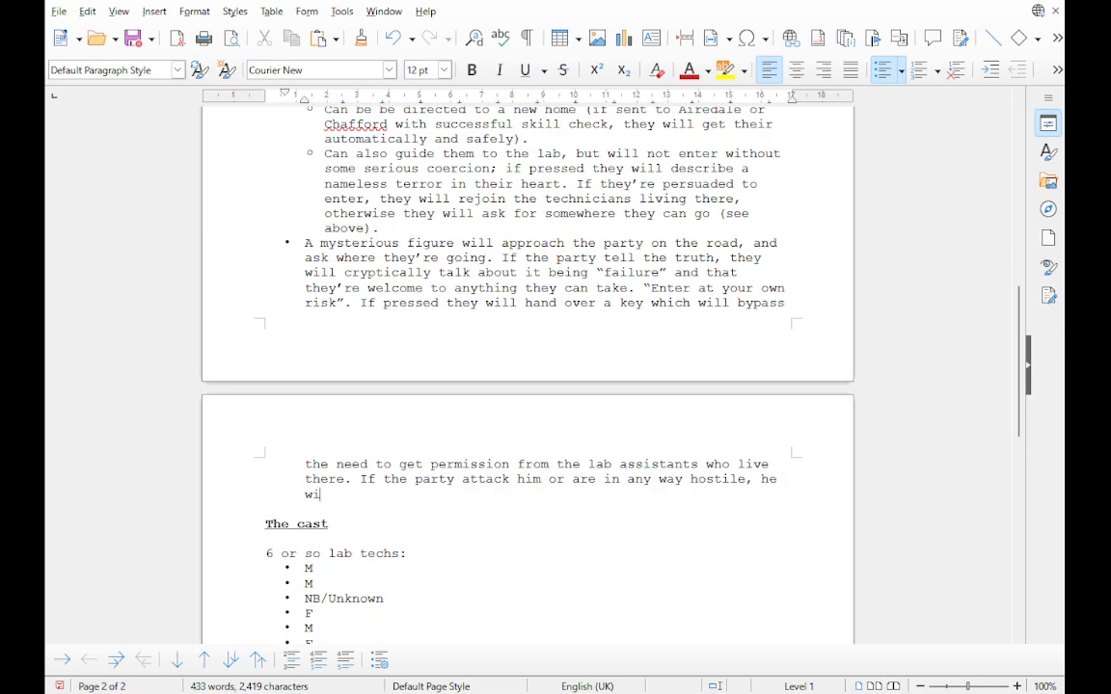
type("ll simply disappear")
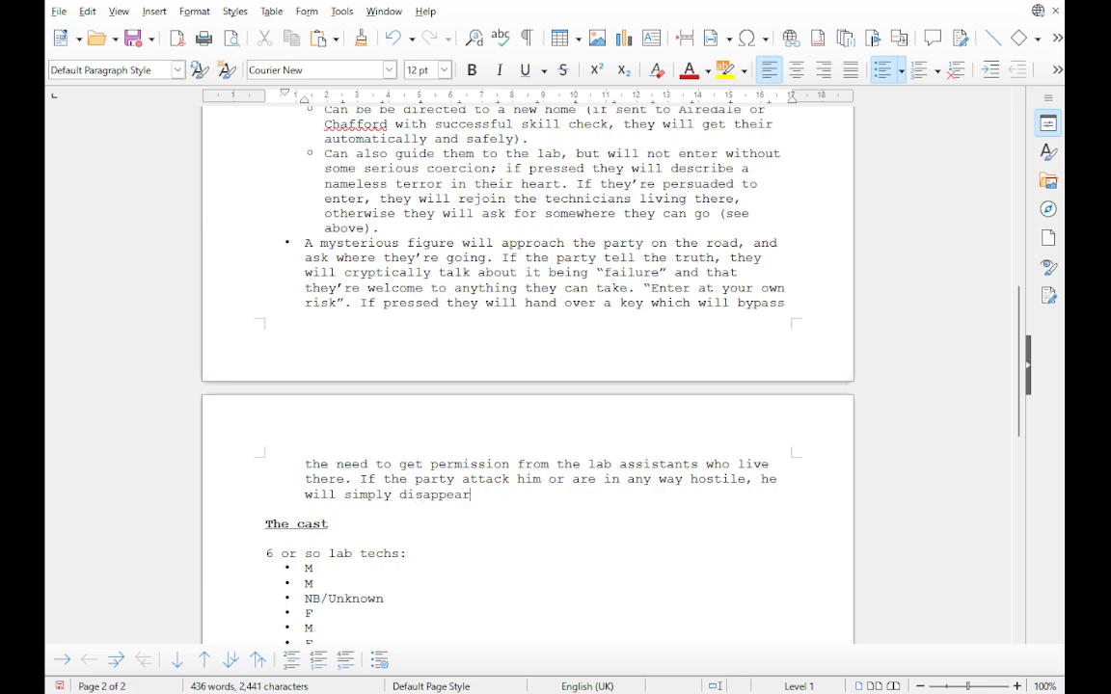
type(" without a trace")
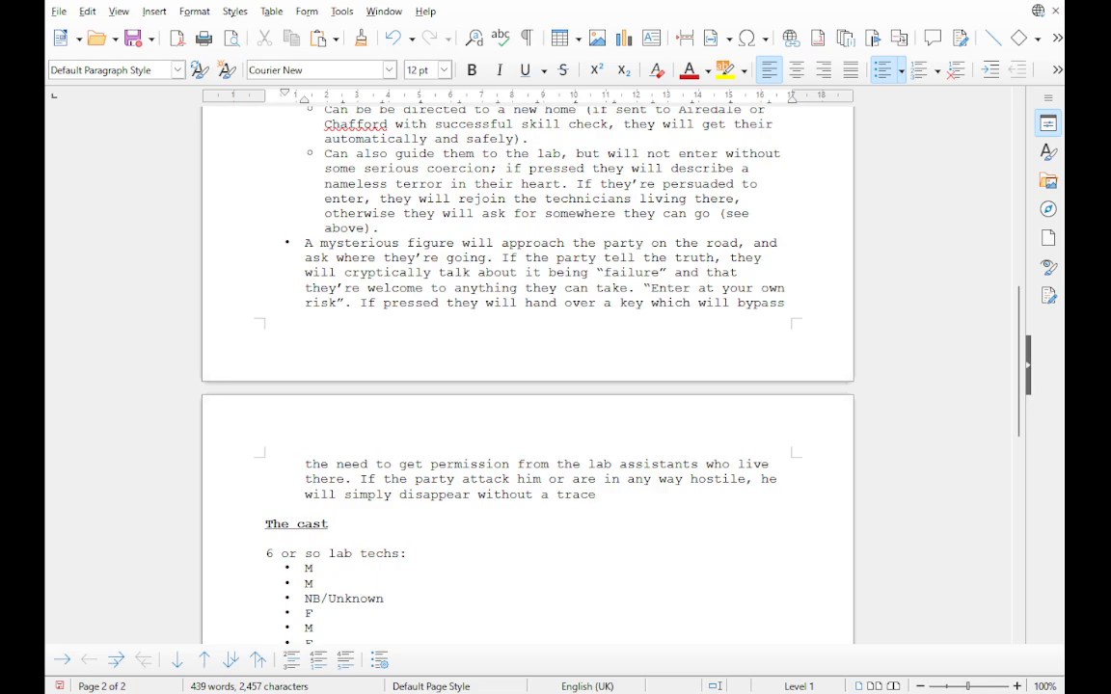
Step: Finish the mysterious figure bullet with “, exclaiming only “It’s Cantlore all over again”.”
type(", excl")
type("aiming only ")
type("\"It's ")
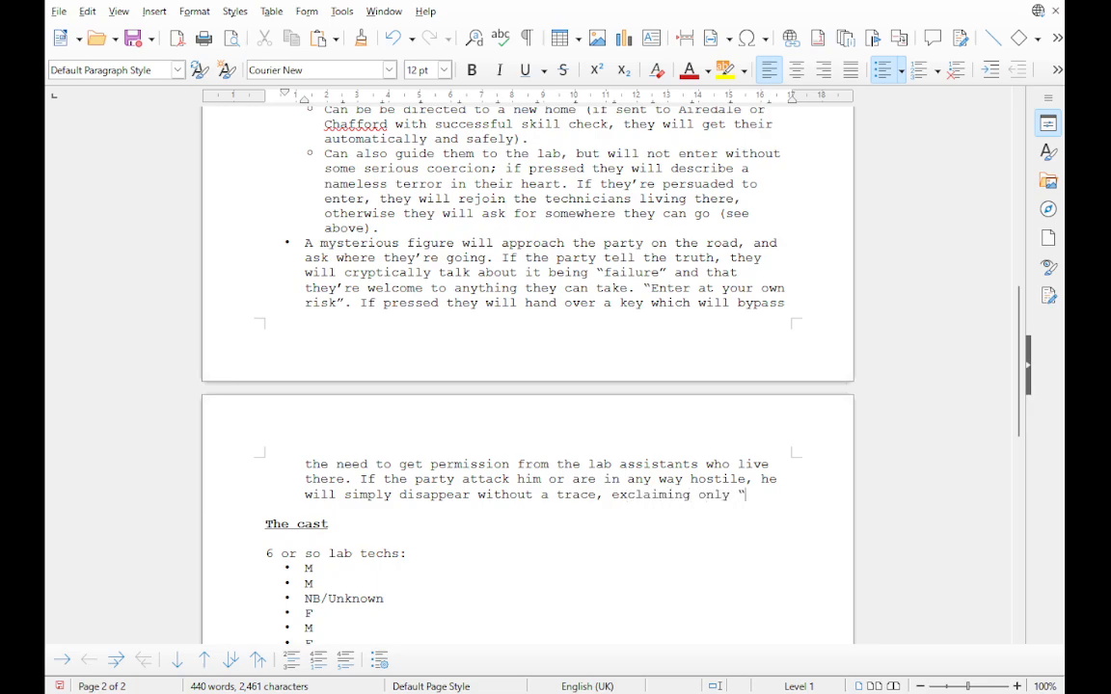
type("Ca")
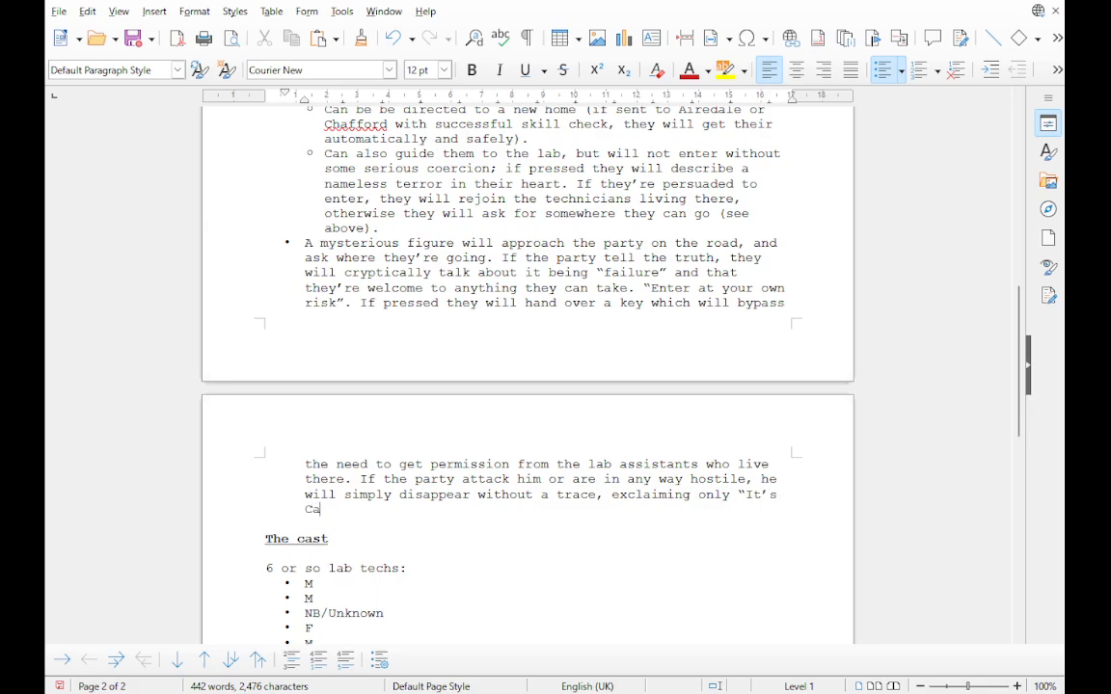
type("ntlore all over again\".")
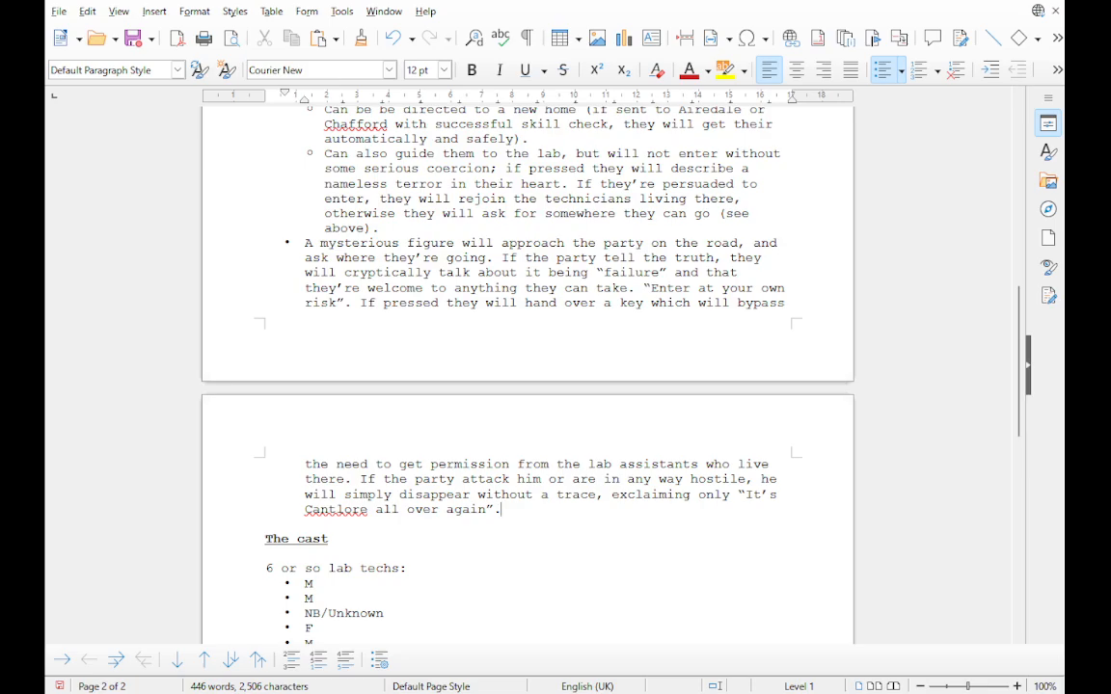
Step: Describe the first M lab tech under The cast with “– Guards the outside”
scroll(527, 386, "down", 6)
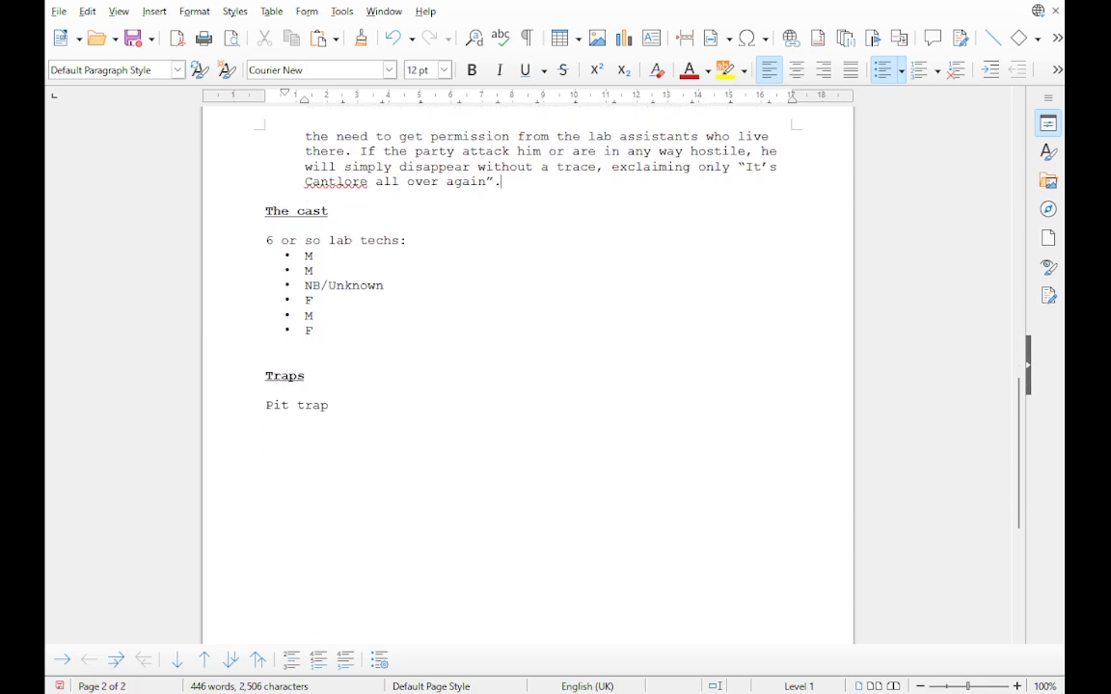
scroll(528, 385, "up", 2)
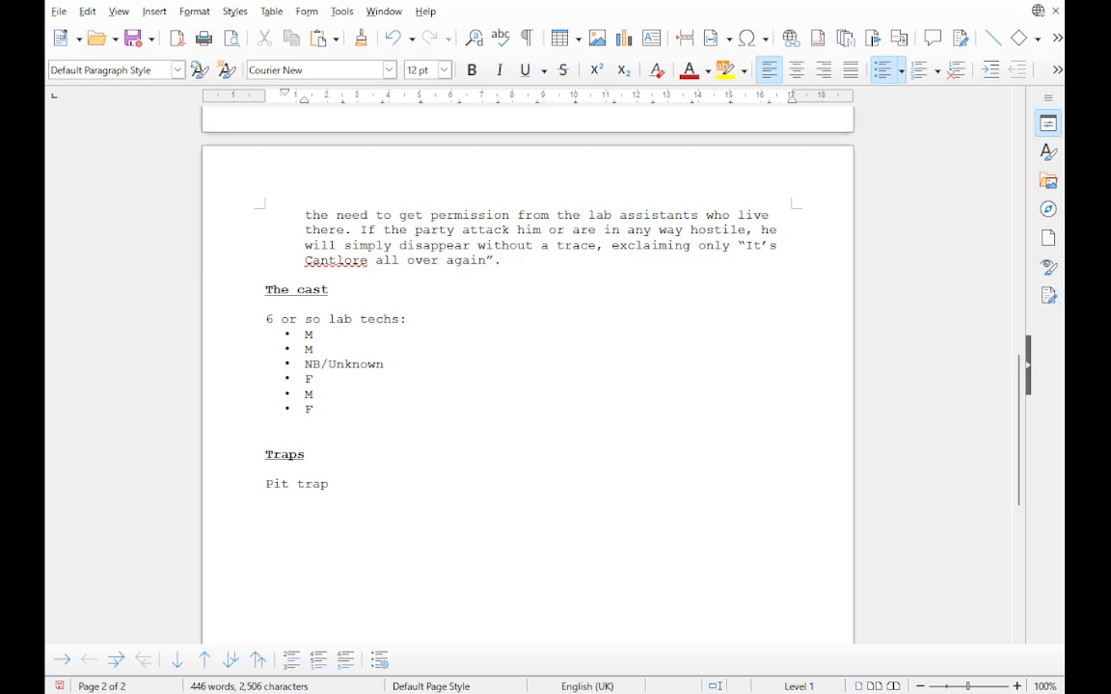
scroll(528, 386, "up", 9)
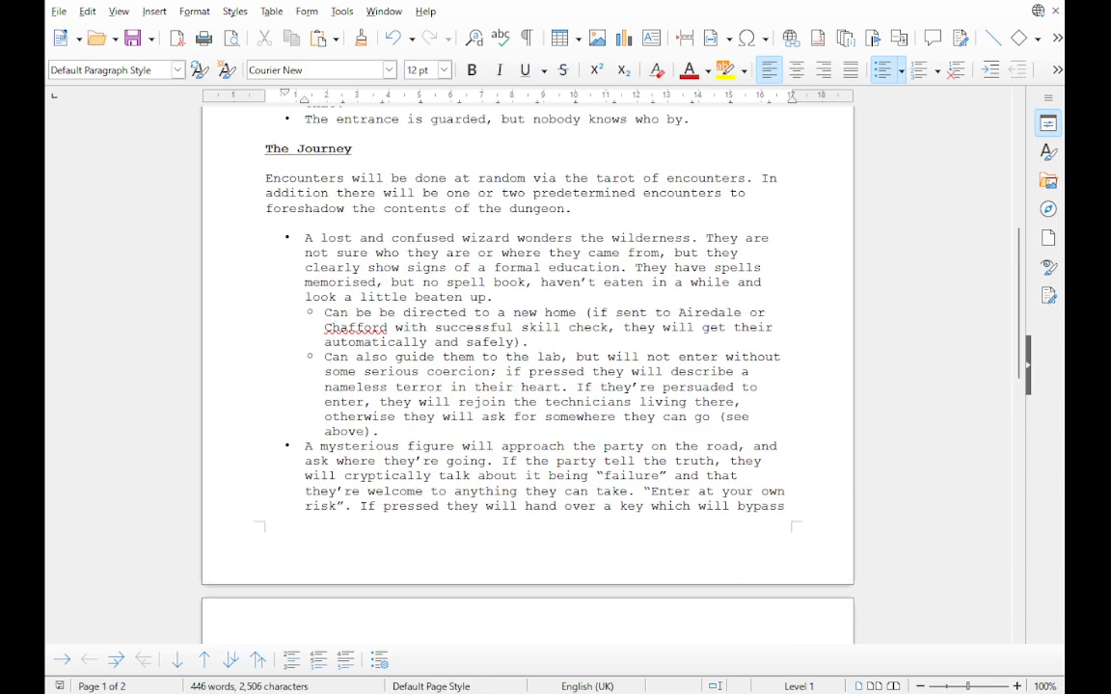
scroll(528, 385, "down", 11)
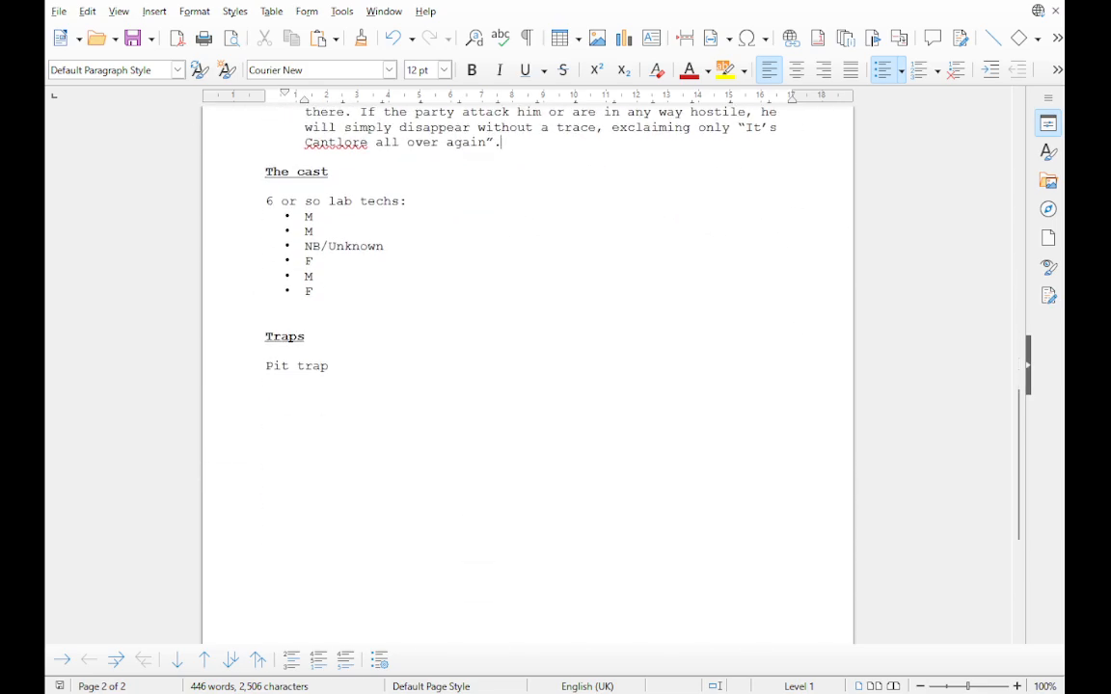
scroll(527, 385, "down", 1)
scroll(527, 385, "up", 4)
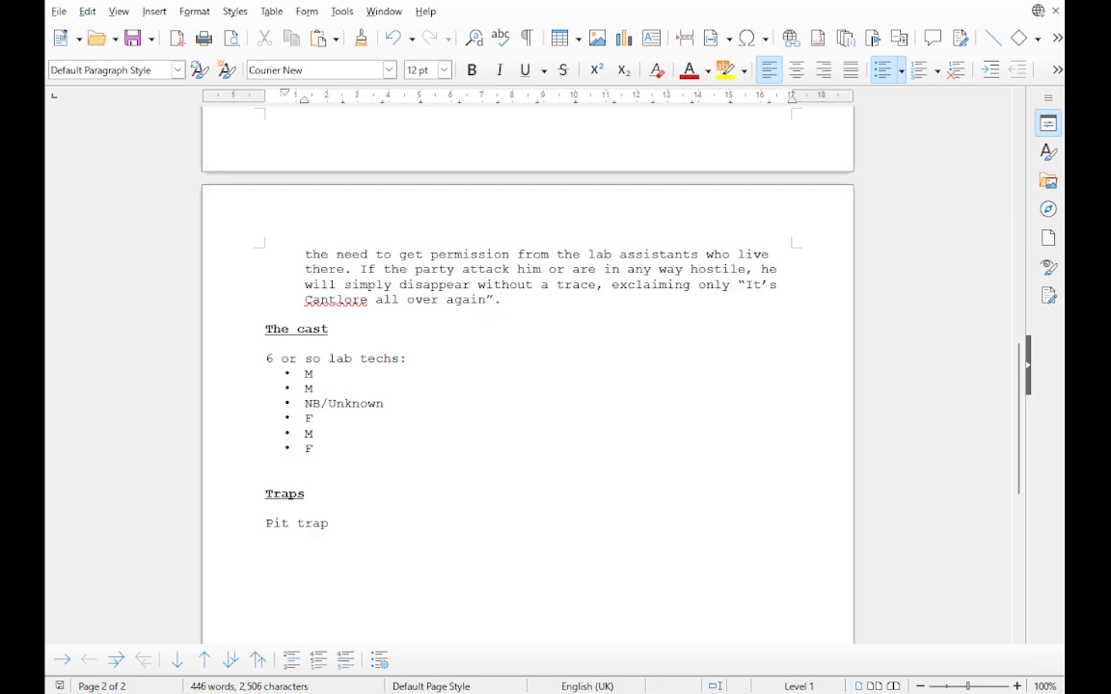
type("- ")
type("Guards the ")
type("outside")
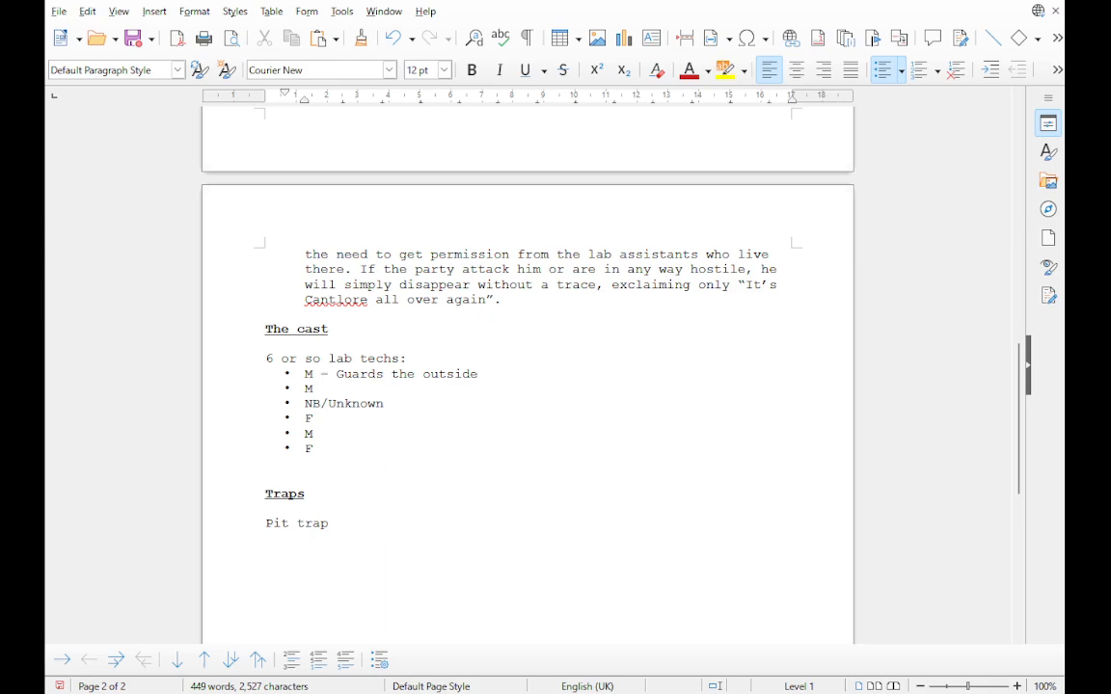
Step: Extend the first lab tech's description with “. Tall. Short, by the standards of a”
type(". Tall")
type(". Short, by t")
key("BackSpace")
type("th")
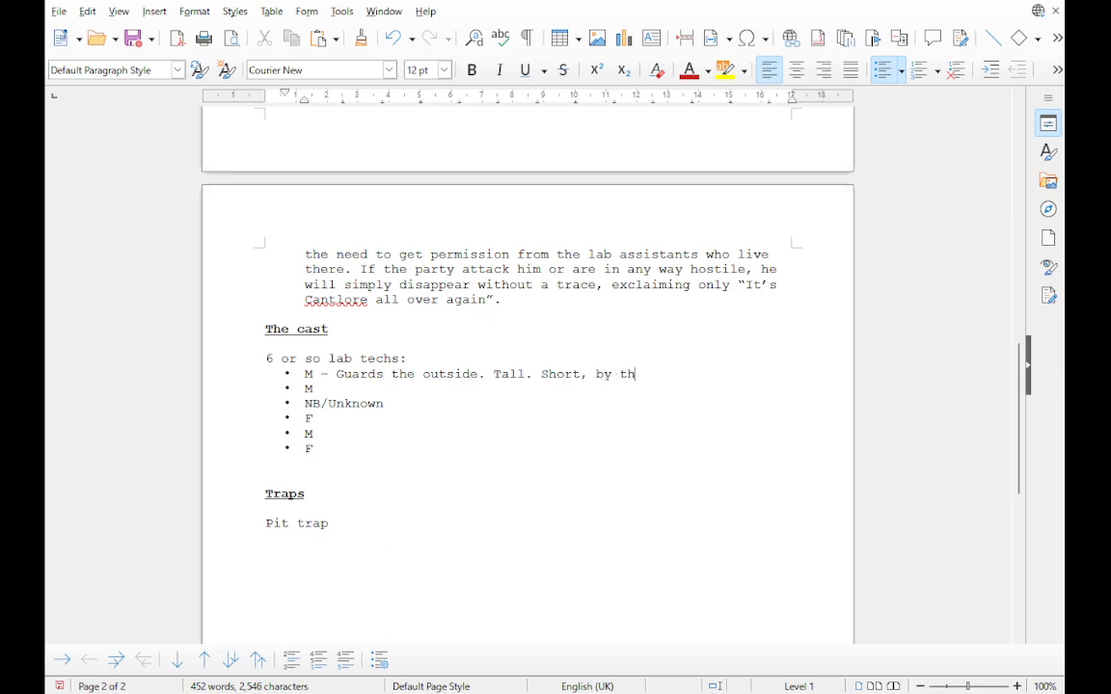
type("e standards of a")
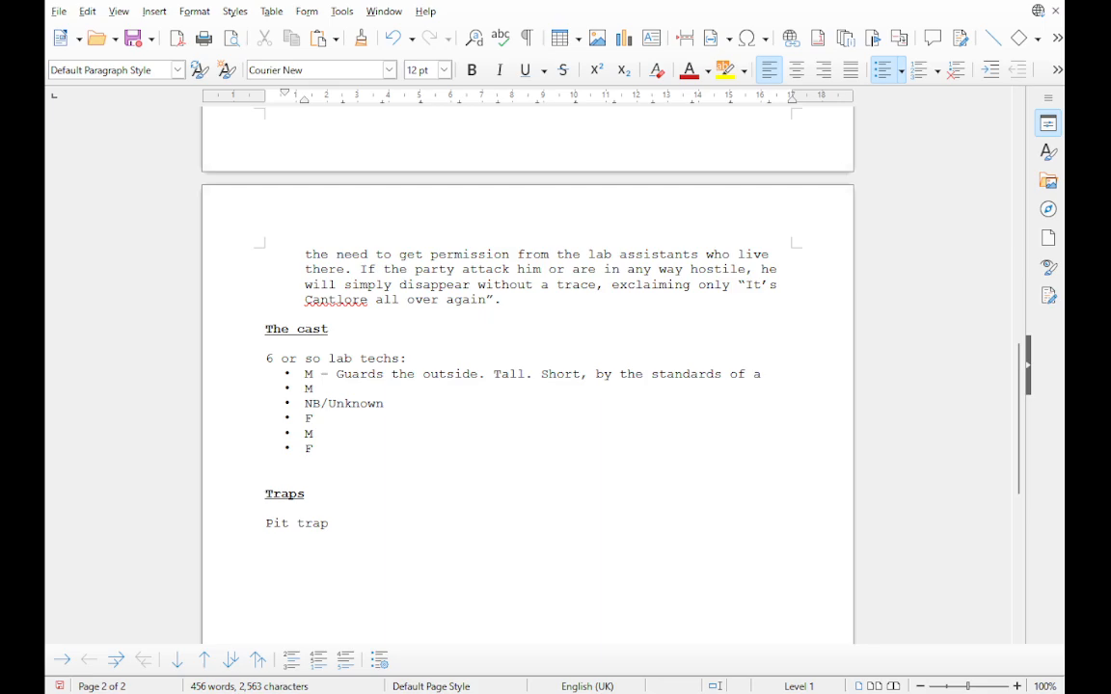
Step: Reword the end of the first lab tech's description to “Tall, by the standards of a halfling.”
left_click_drag(541, 374, 605, 375)
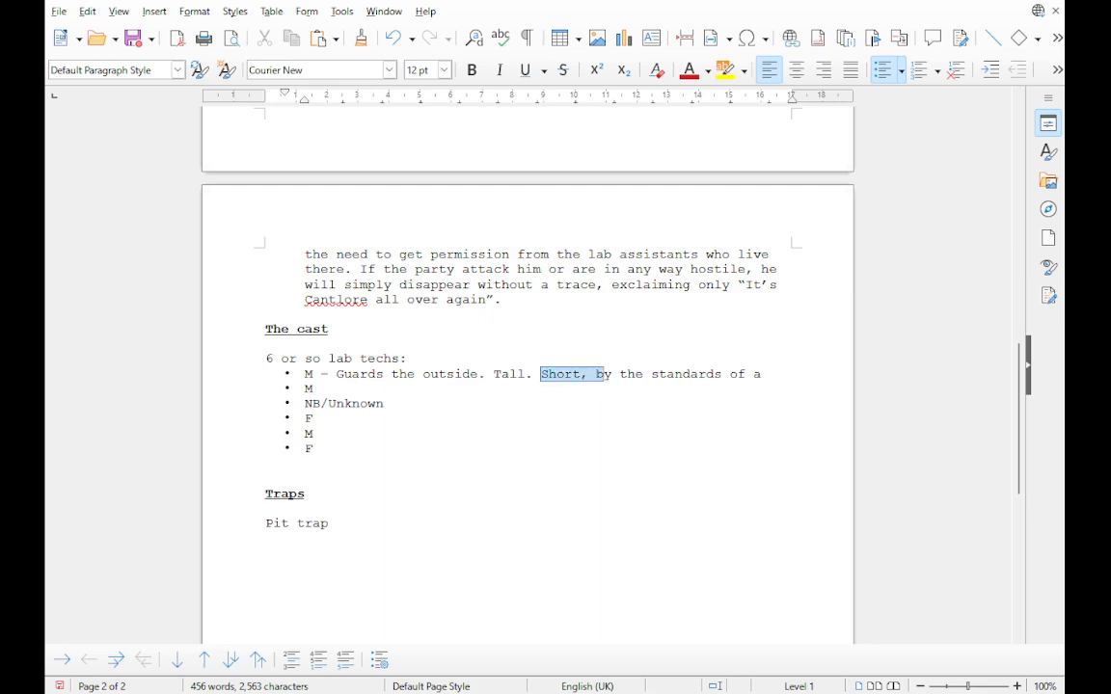
key("BackSpace")
key("BackSpace")
key("BackSpace")
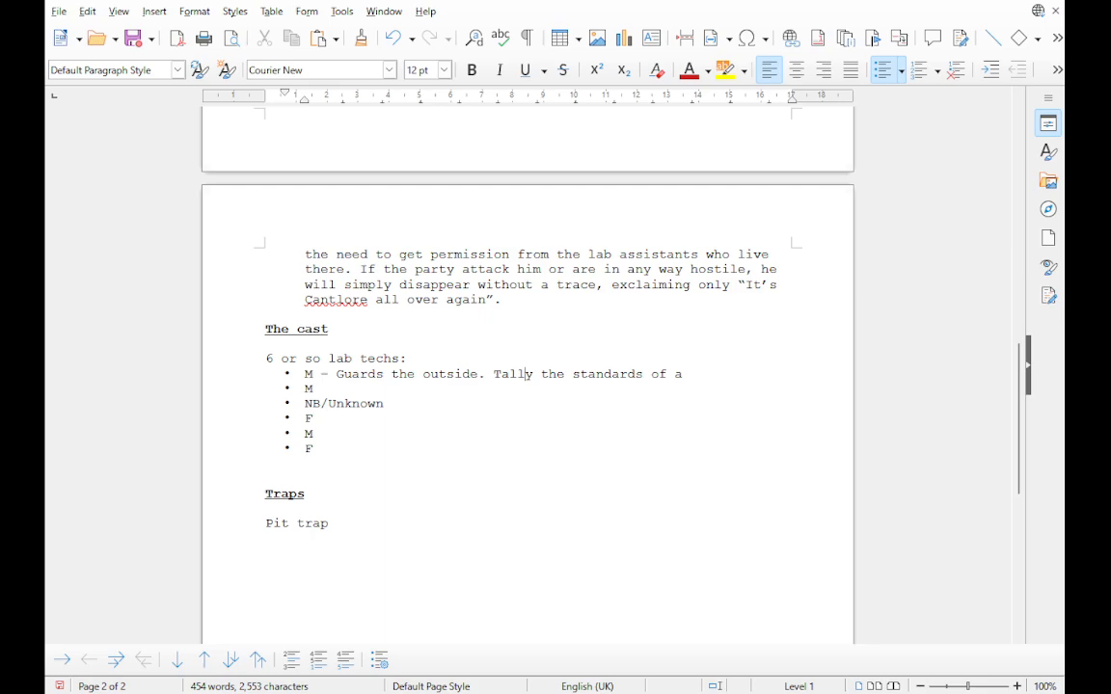
type(", b")
left_click(706, 374)
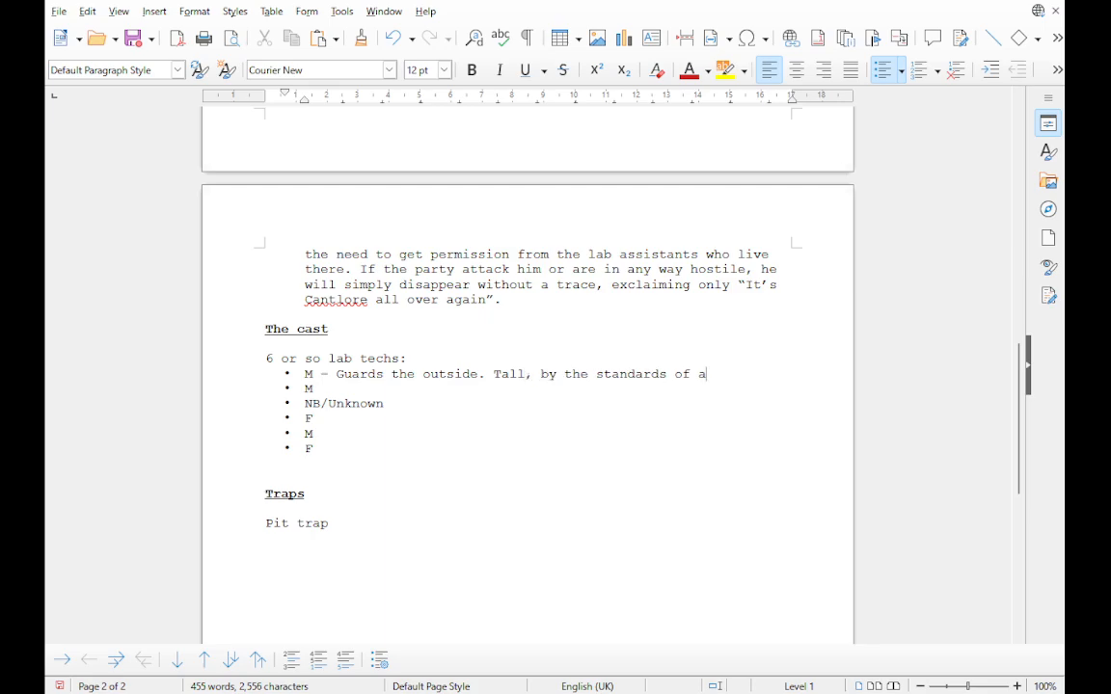
type("halflinh")
type(".")
key("BackSpace")
key("BackSpace")
type("g.")
Step: Reword the opening of the mysterious figure bullet in The Journey to “A mysterious, short, hooded figure”
scroll(528, 376, "up", 3)
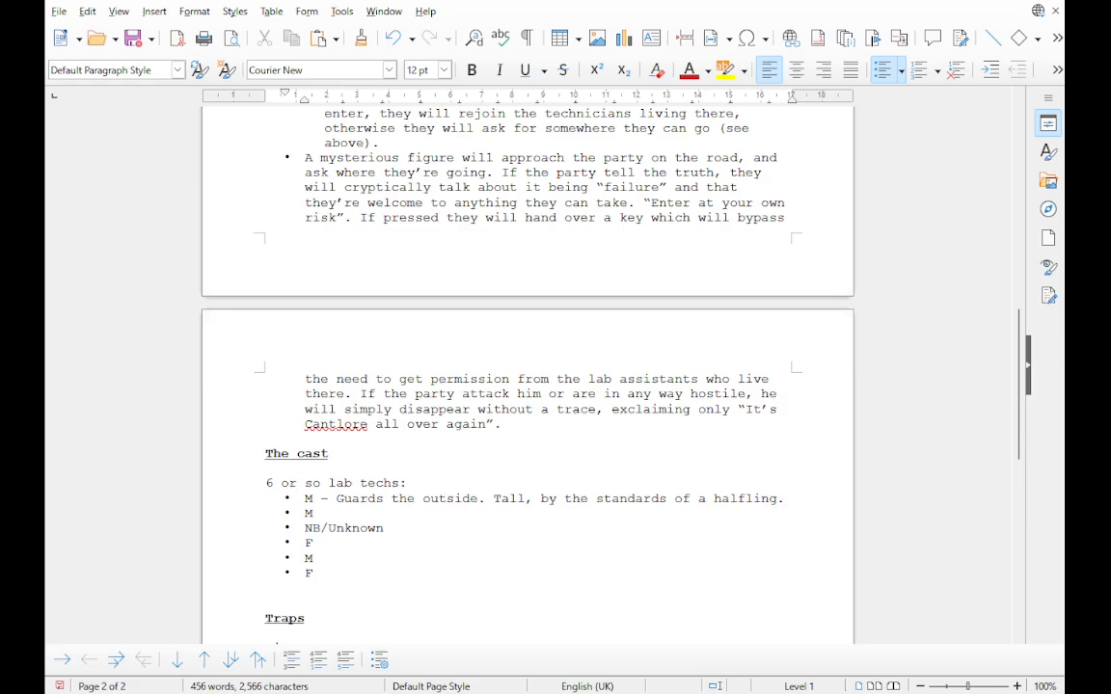
left_click(399, 158)
type(", short ")
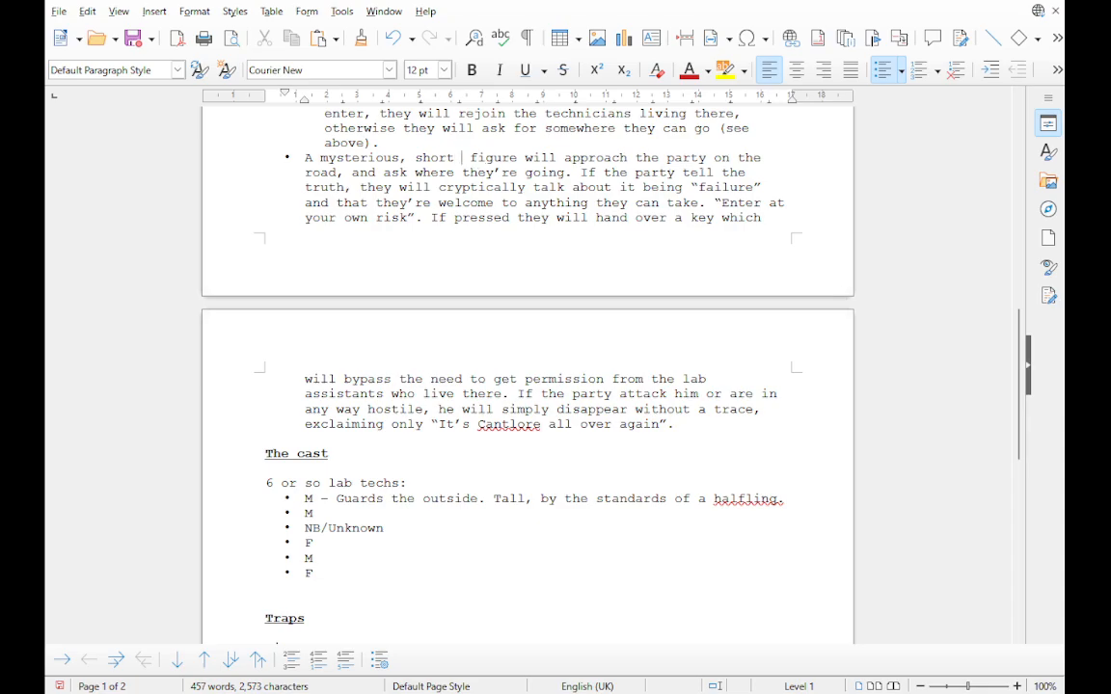
type("hooded")
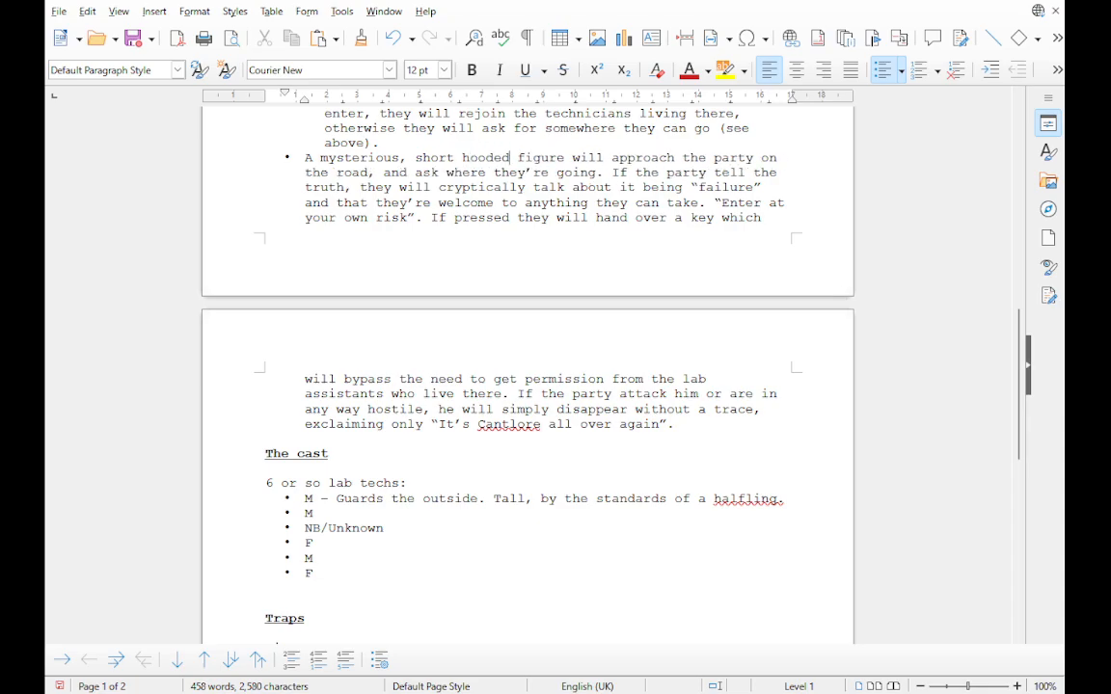
type(",")
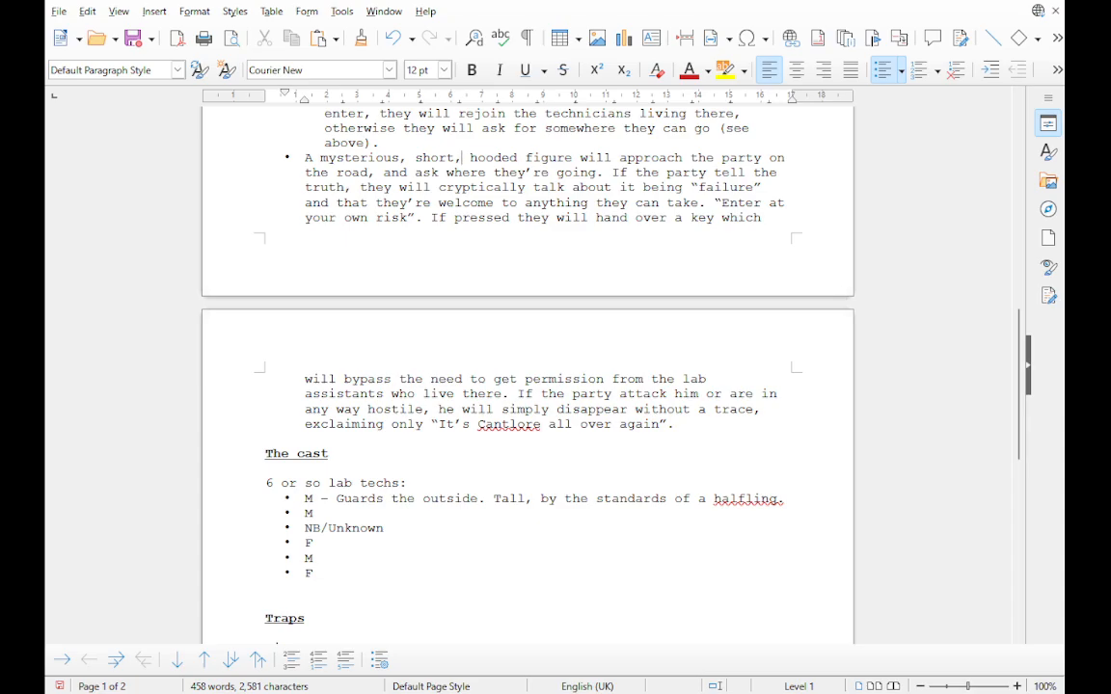
scroll(527, 376, "down", 3)
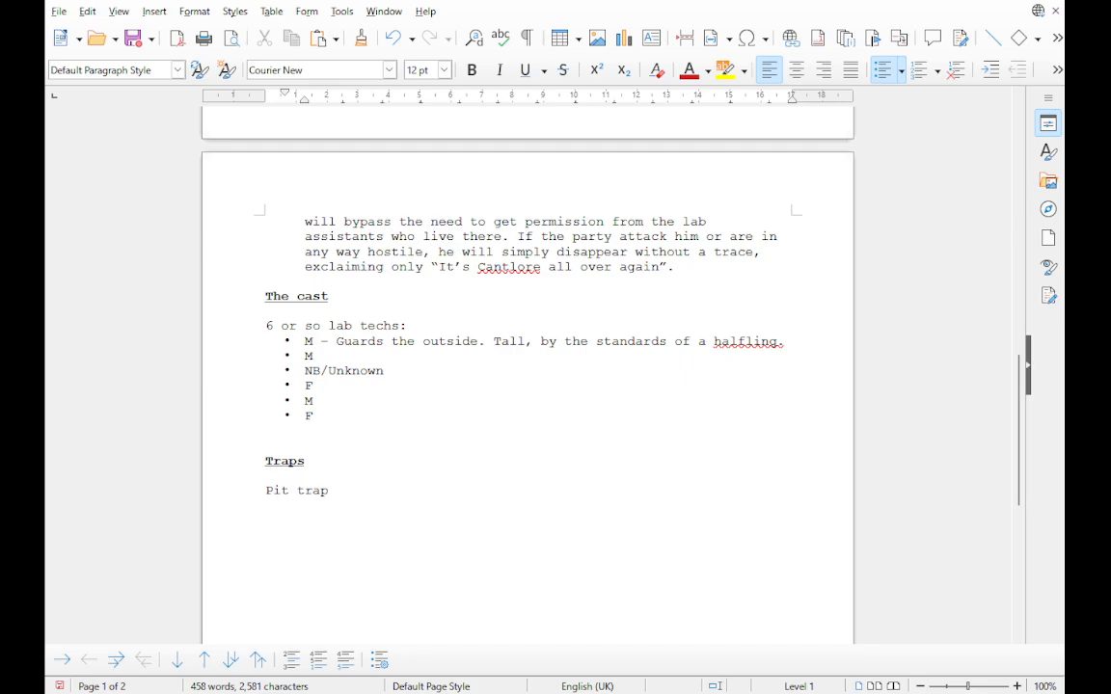
Step: Insert “Pannnas.” before “Guards the outside” in the first lab tech's bullet under The cast
left_click(785, 341)
left_click(335, 341)
type("Pannn")
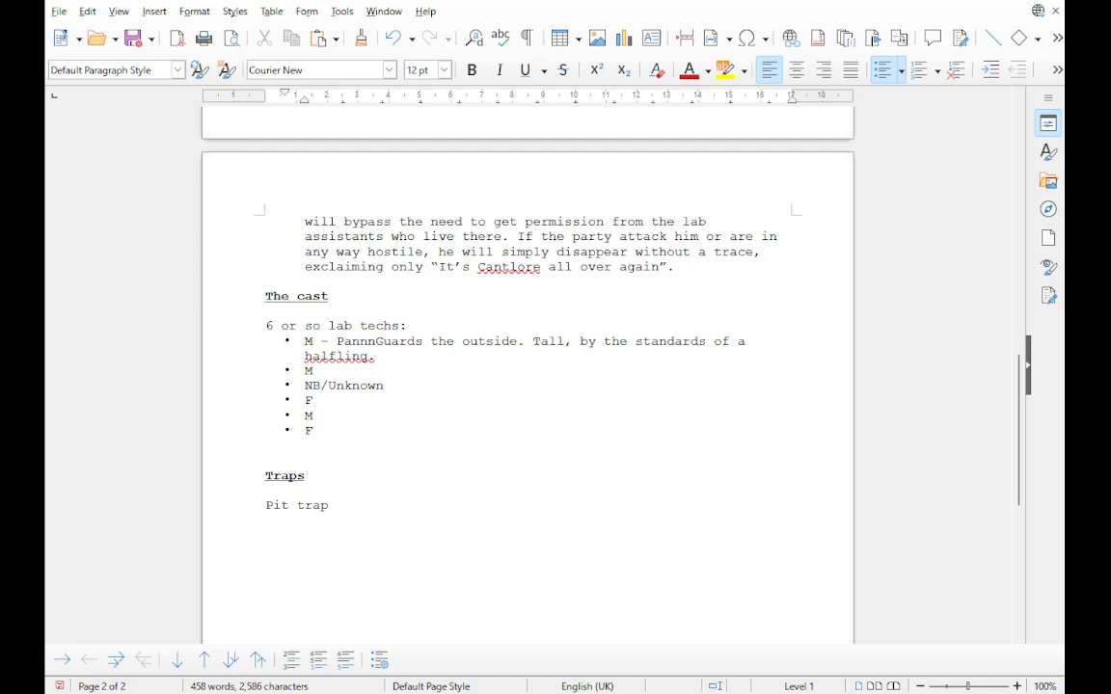
type("as.")
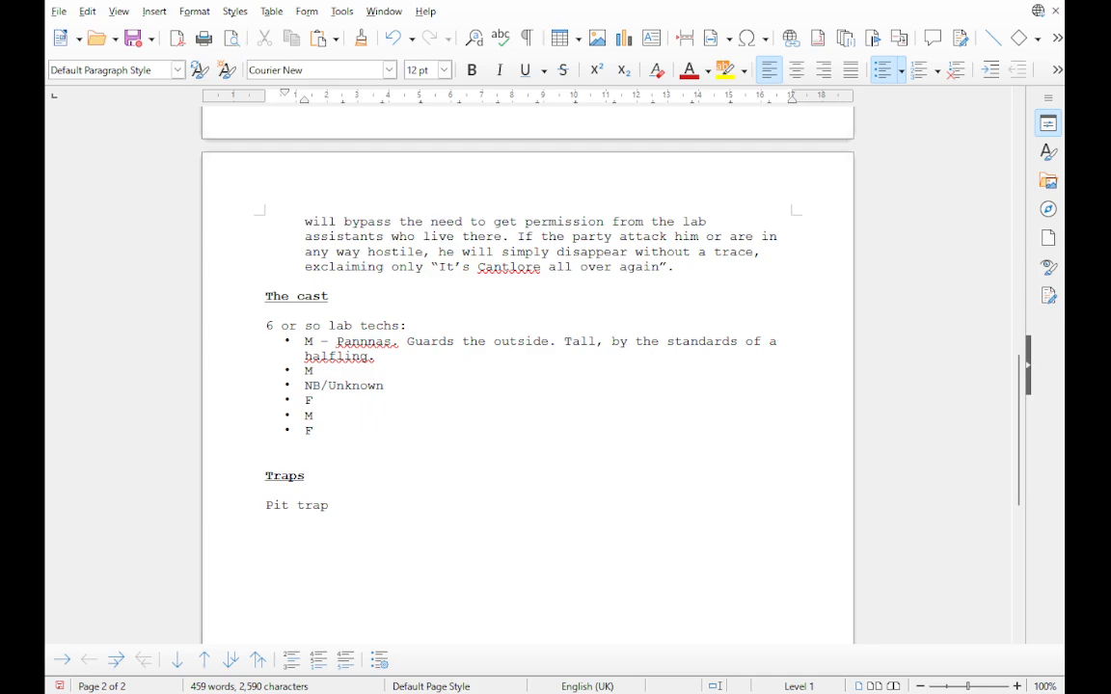
Step: Extend the first lab tech's name with the nickname “Cupcake” in quotation marks and the surname Flatfoot
left_click(337, 342)
left_click(392, 341)
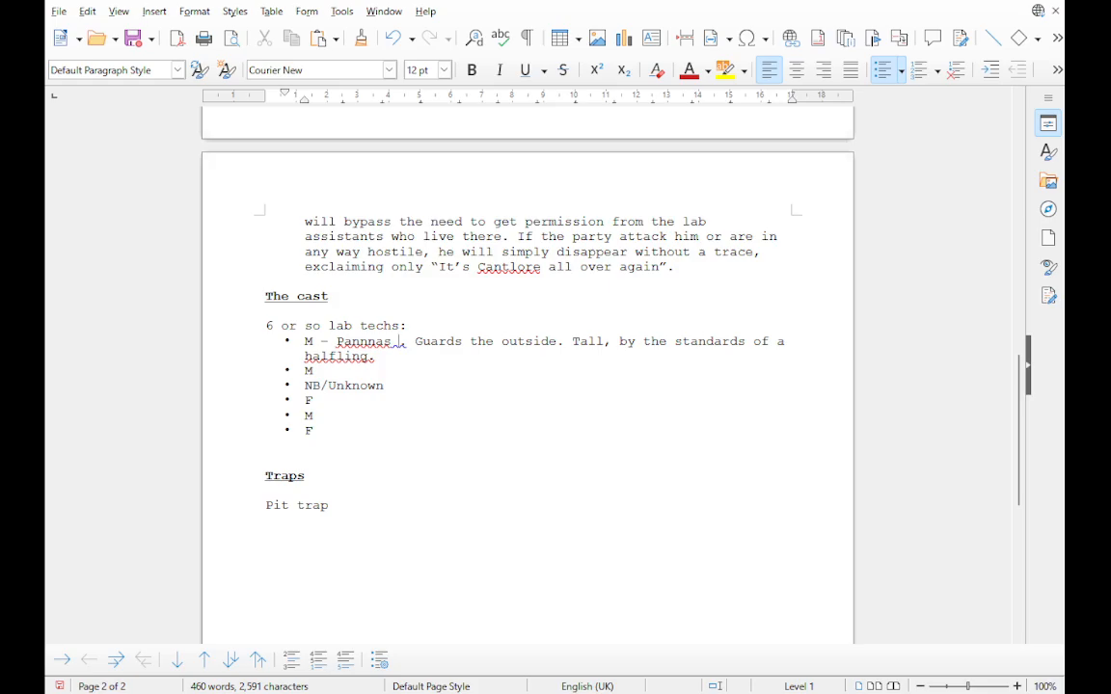
type("Flatfoo")
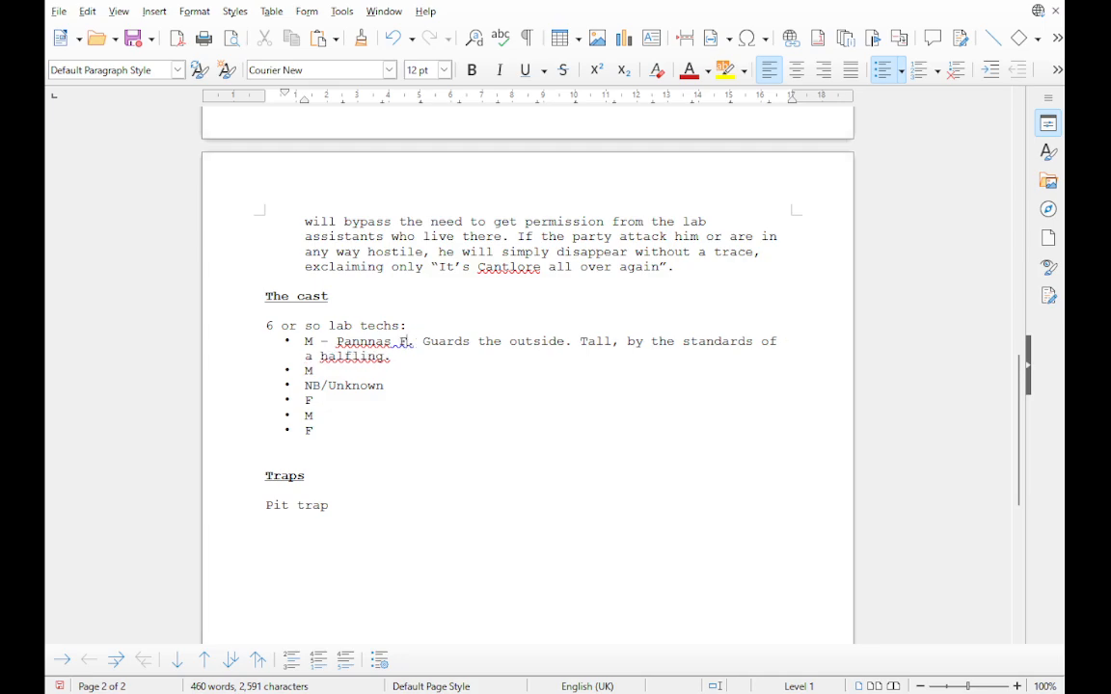
type("d")
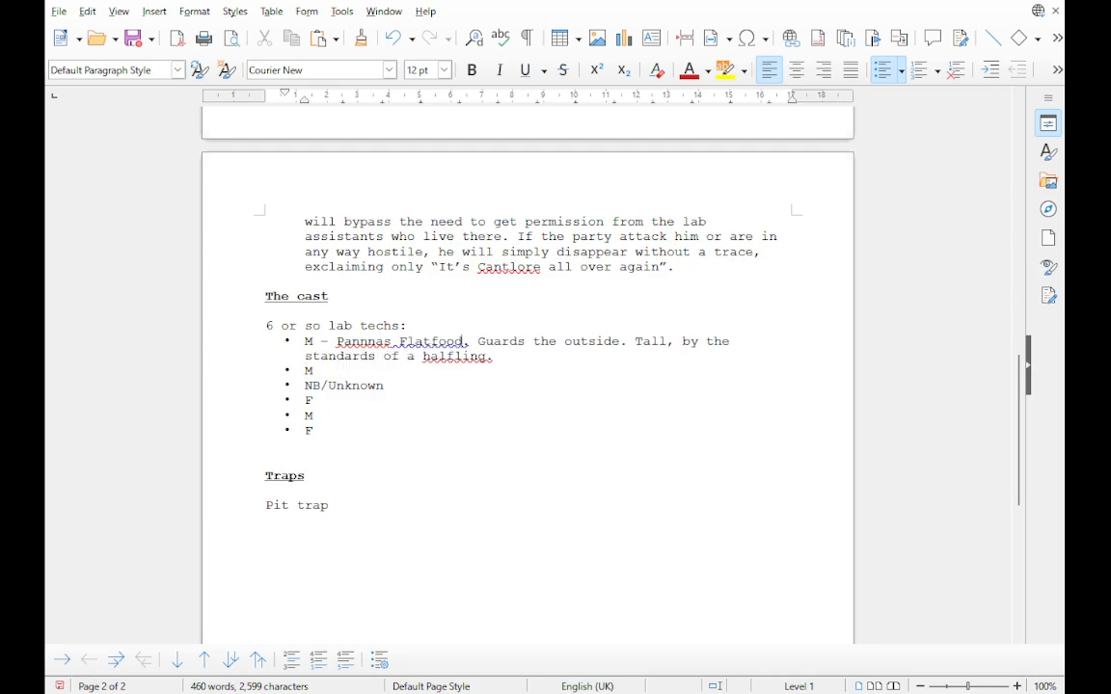
key("BackSpace")
type("t")
type("\"C")
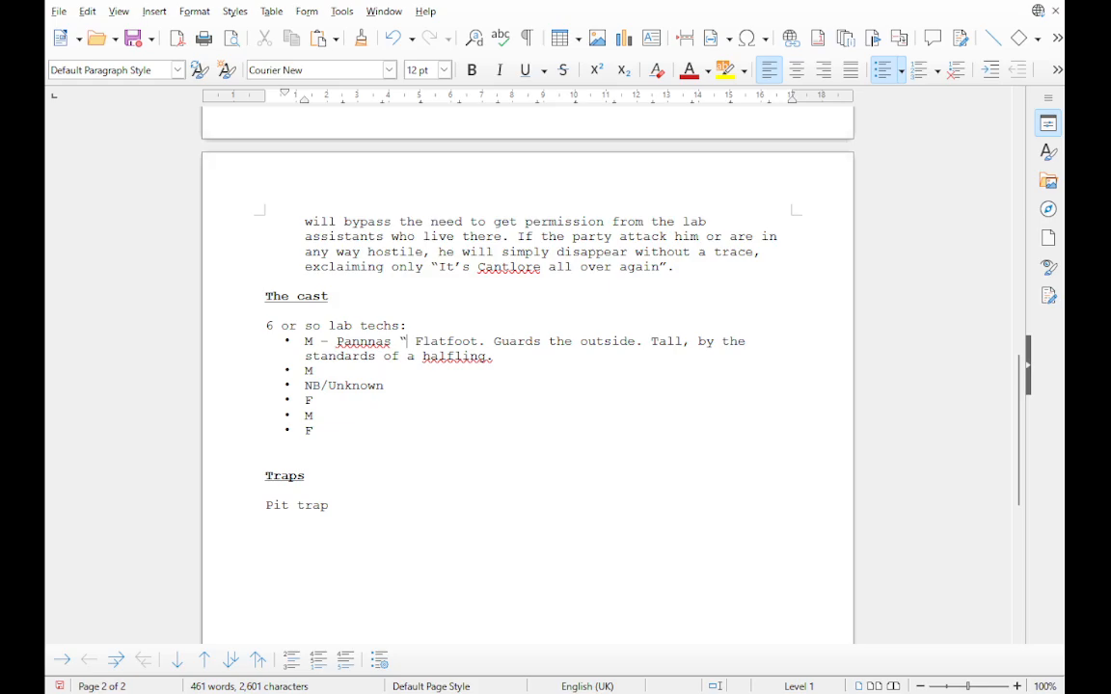
type("upcake\"")
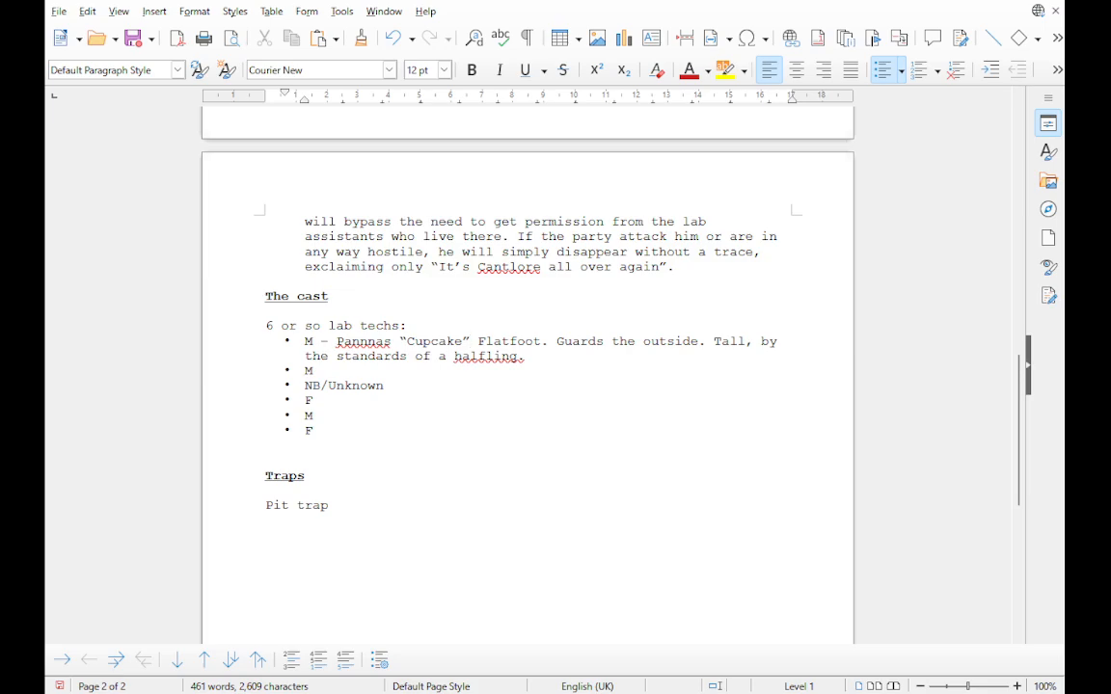
Step: Append “Favours chaos. Doesn’t take guard duty that” to the end of the first lab tech's description
left_click(524, 357)
type("Favours chaos")
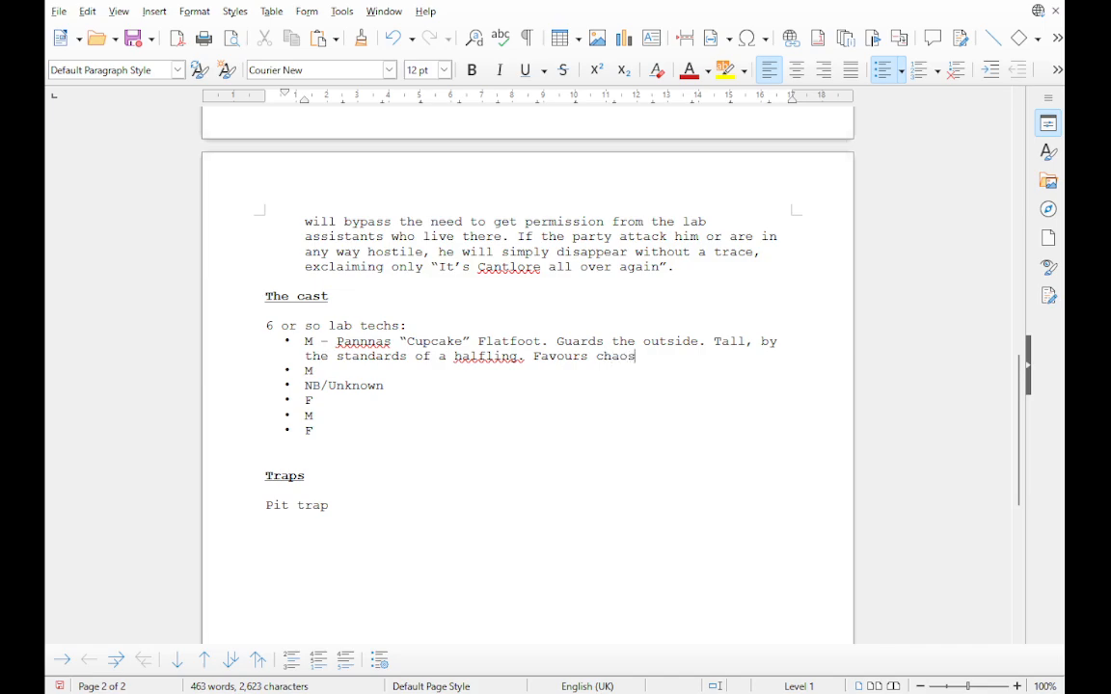
type(".")
type(" Doesn't t")
type("ake guard")
type(" duty that ")
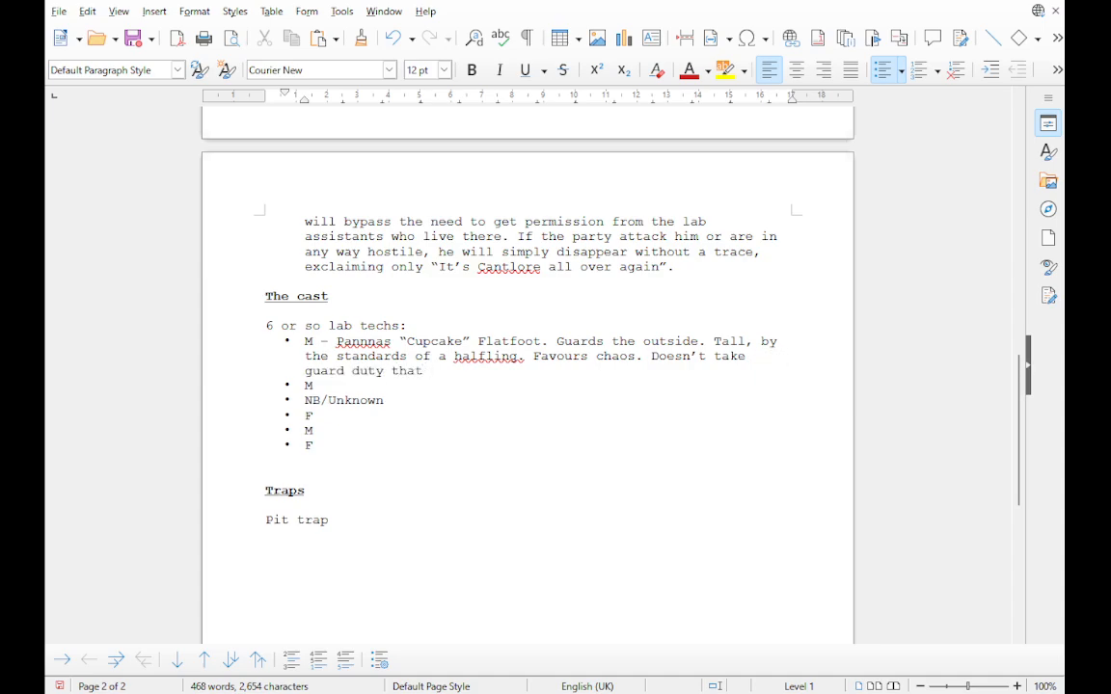
Step: Continue the first lab tech's description with “seriously. If the PCs don’t get a good read on him, he will let them in”
type("seriously. If the PCs don;")
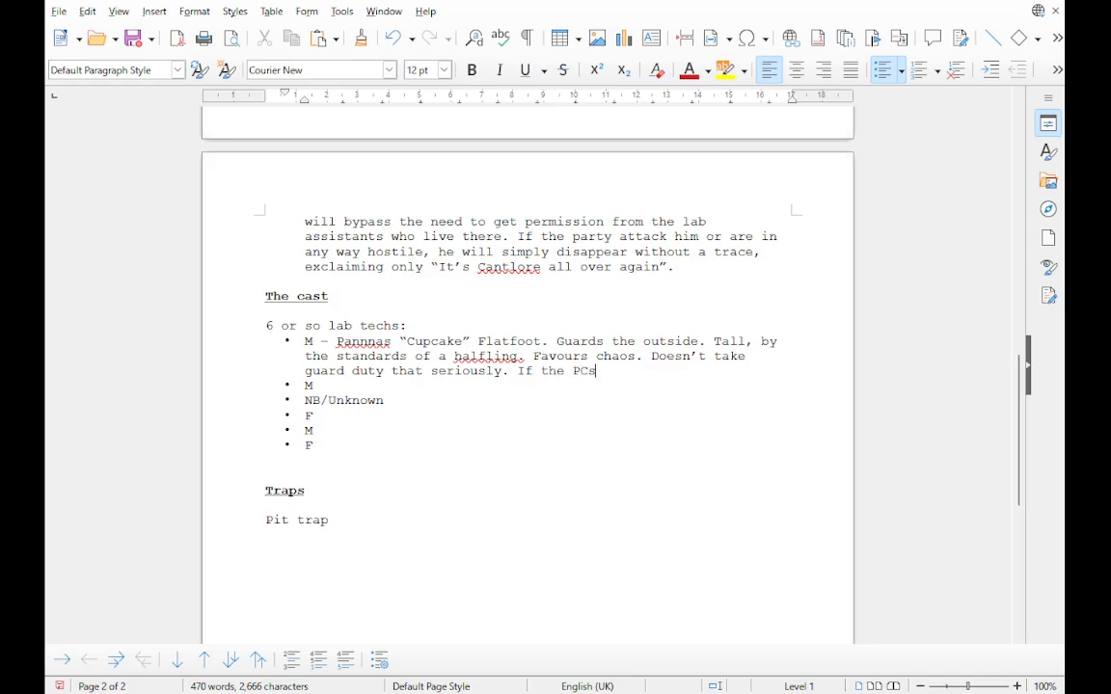
key("BackSpace")
type("'t get a good read on ")
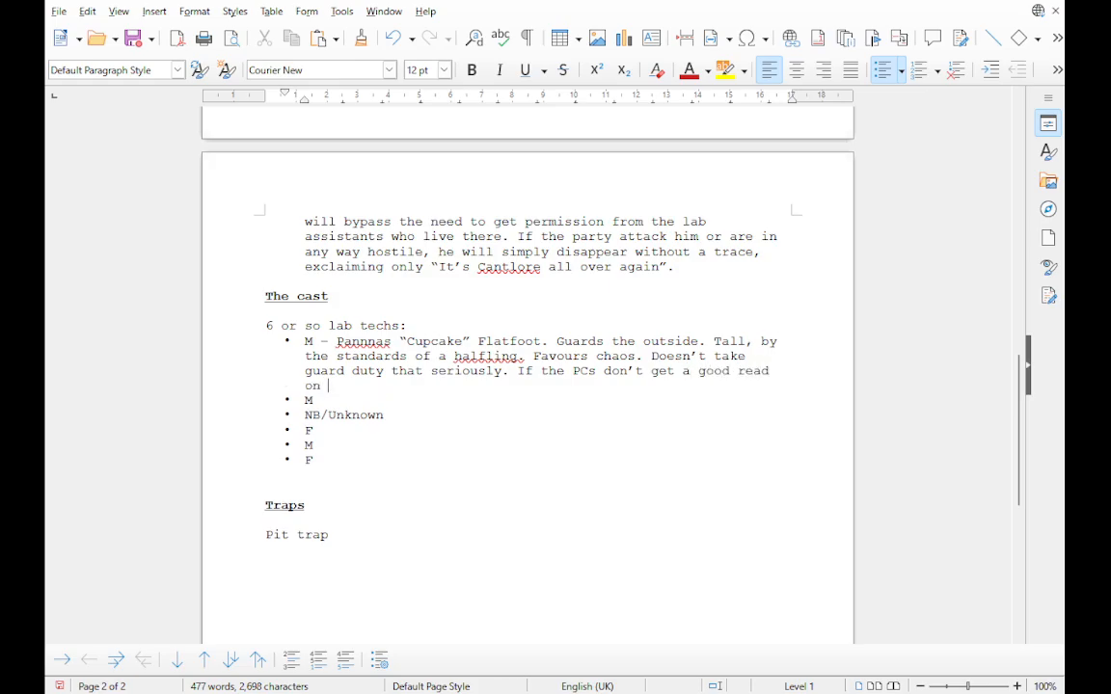
type("him, he will let them in ")
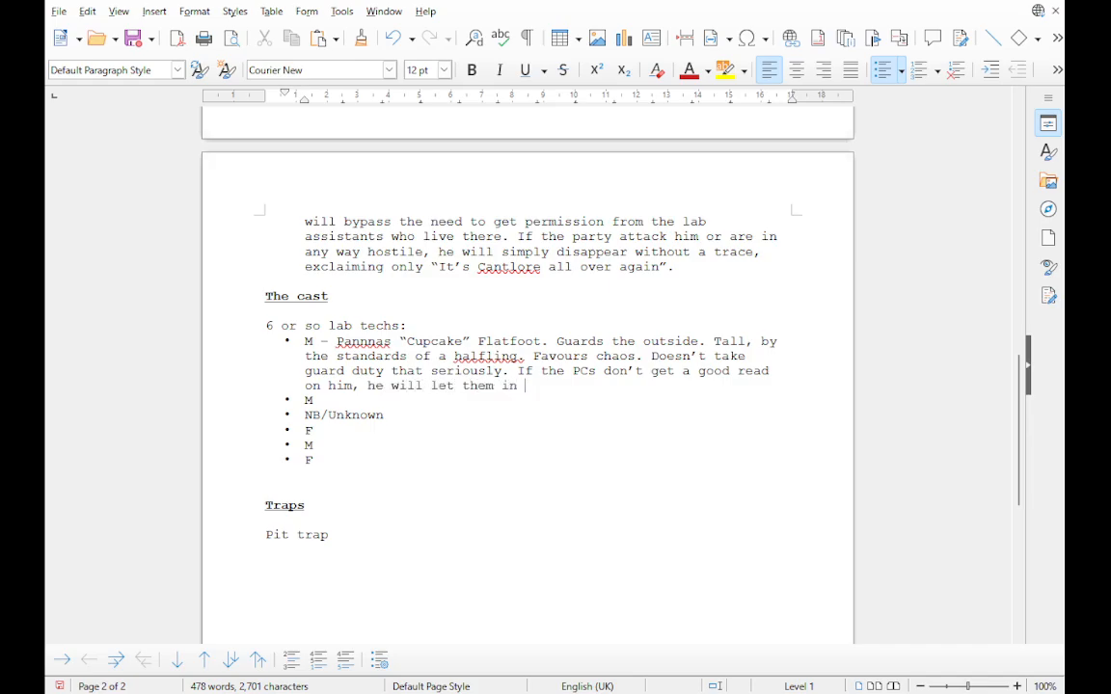
Step: Finish the description with “in a way that causes the most drama possible (but will step in if things go too far).”
type("in a way that causes thie")
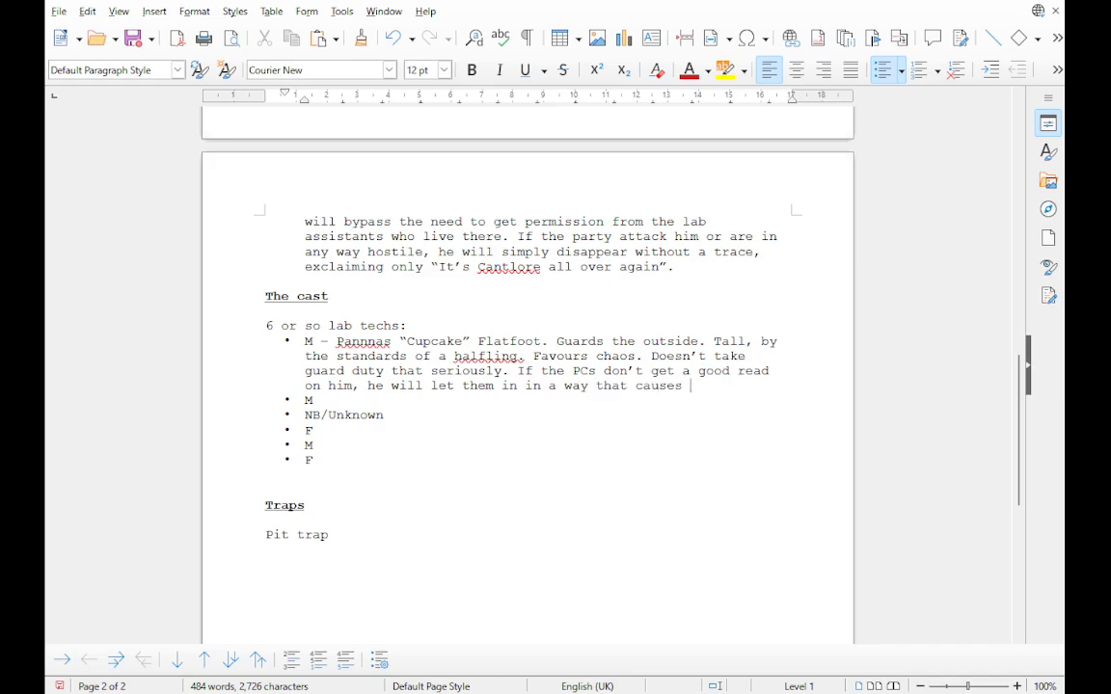
type("most dram")
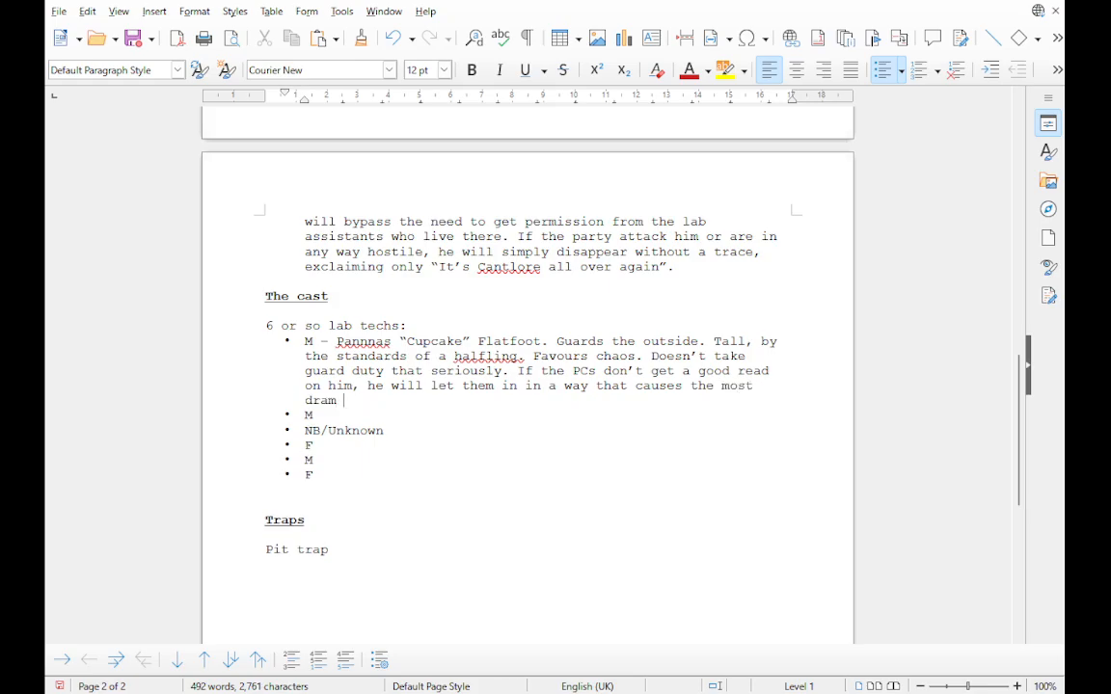
type("a possible (bui")
key("BackSpace")
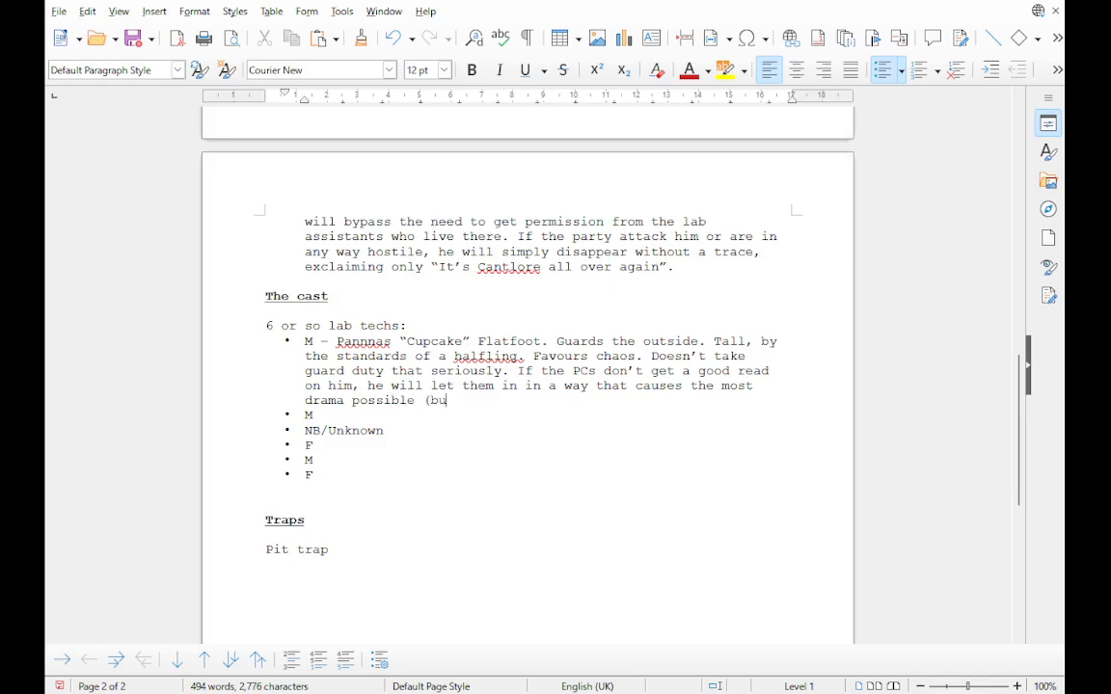
type("t will step in if thing")
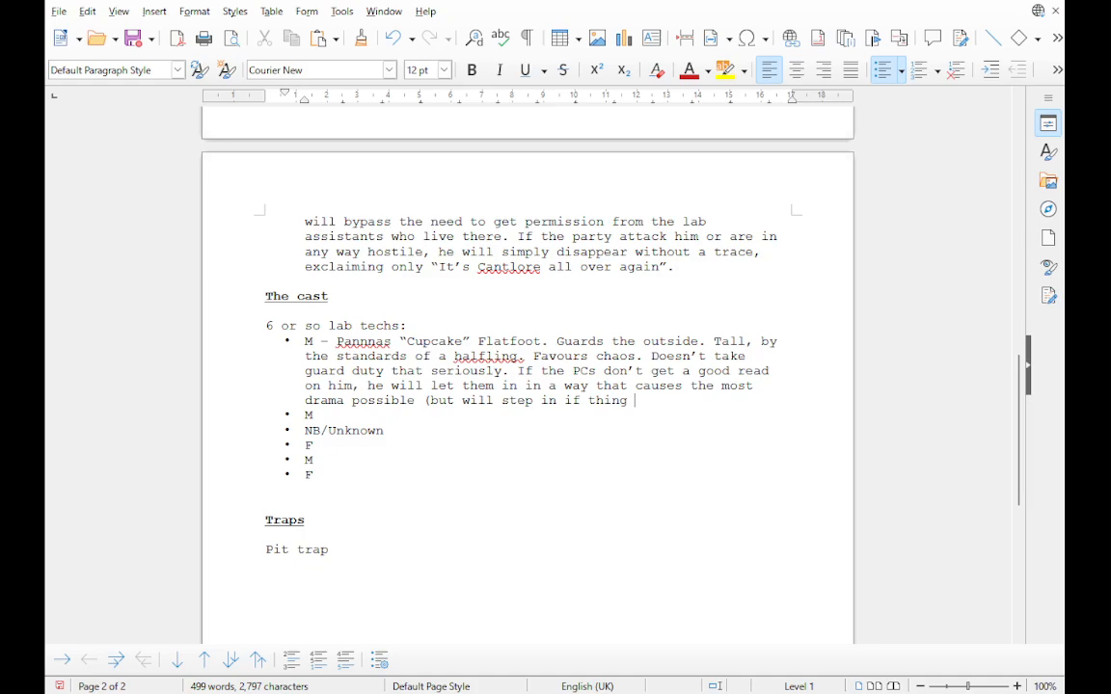
type("s go too far).")
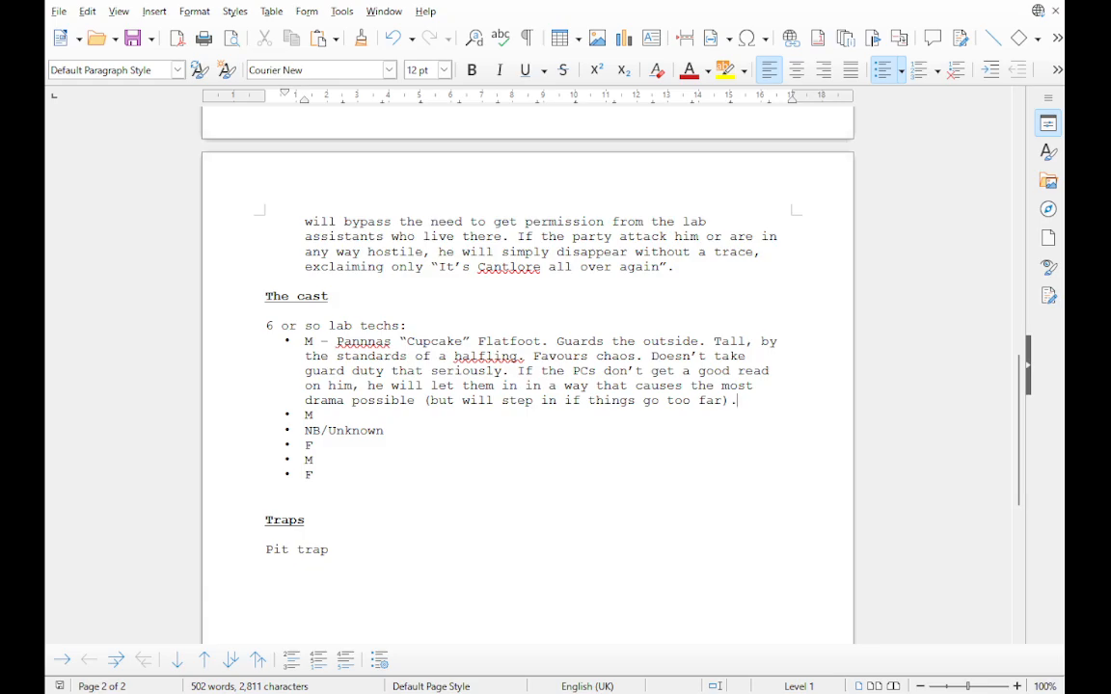
Step: Add an indented sub-bullet under the first lab tech with the quote “Sup, what’s your business?”
key("Return")
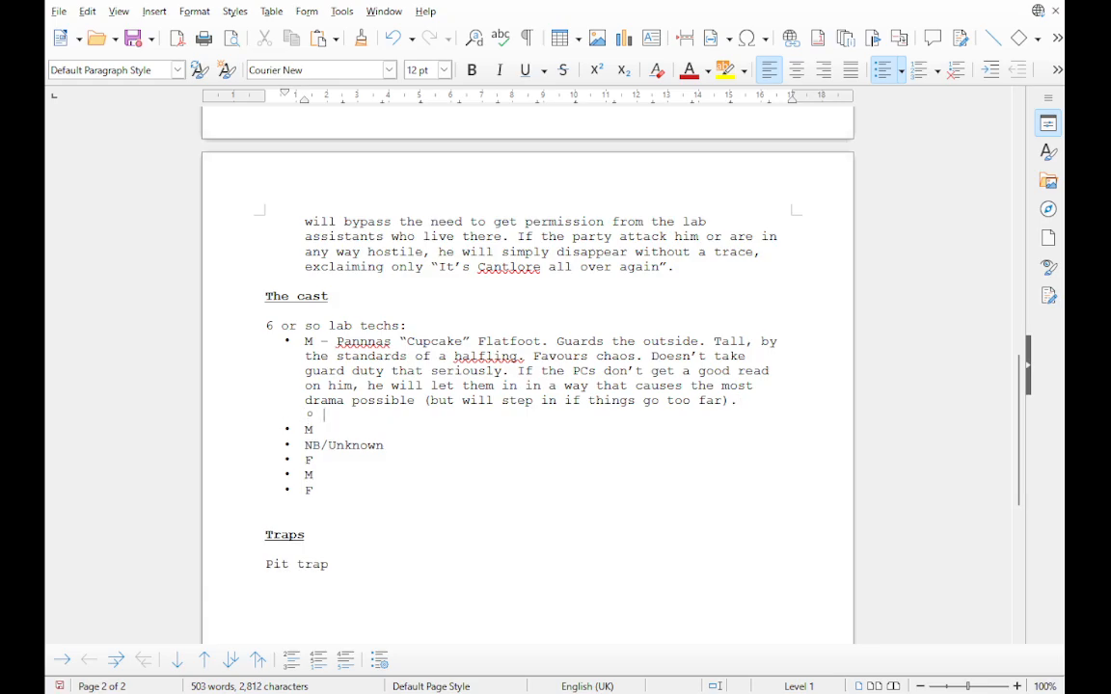
key("Tab")
type("\"")
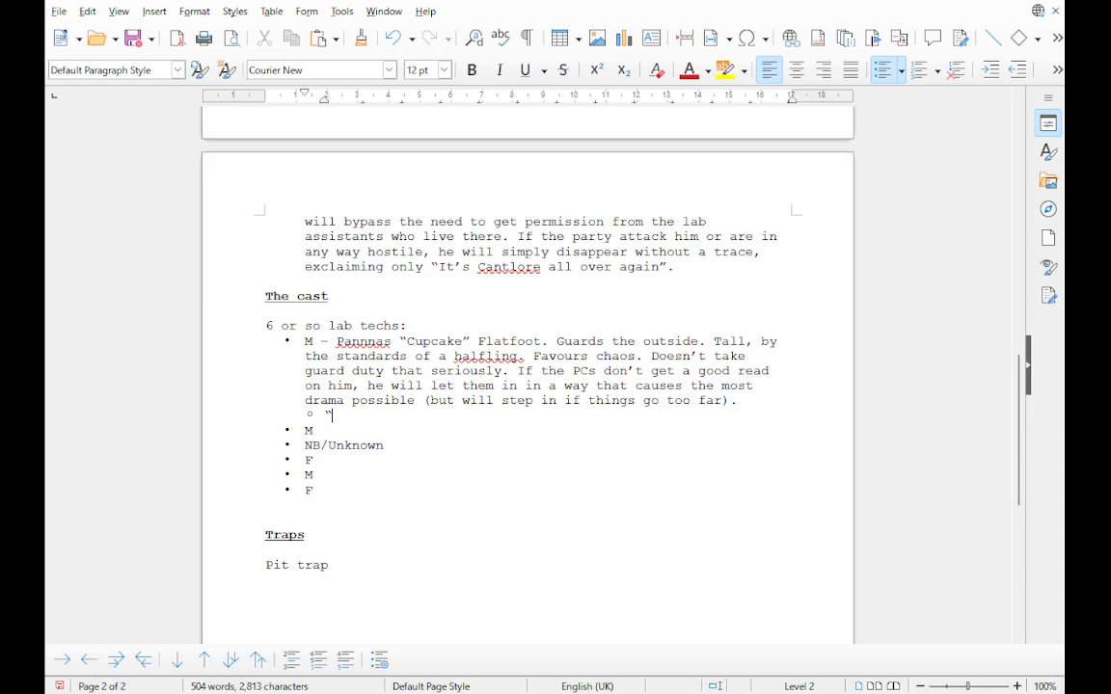
type("Sup, what'")
type("s yours")
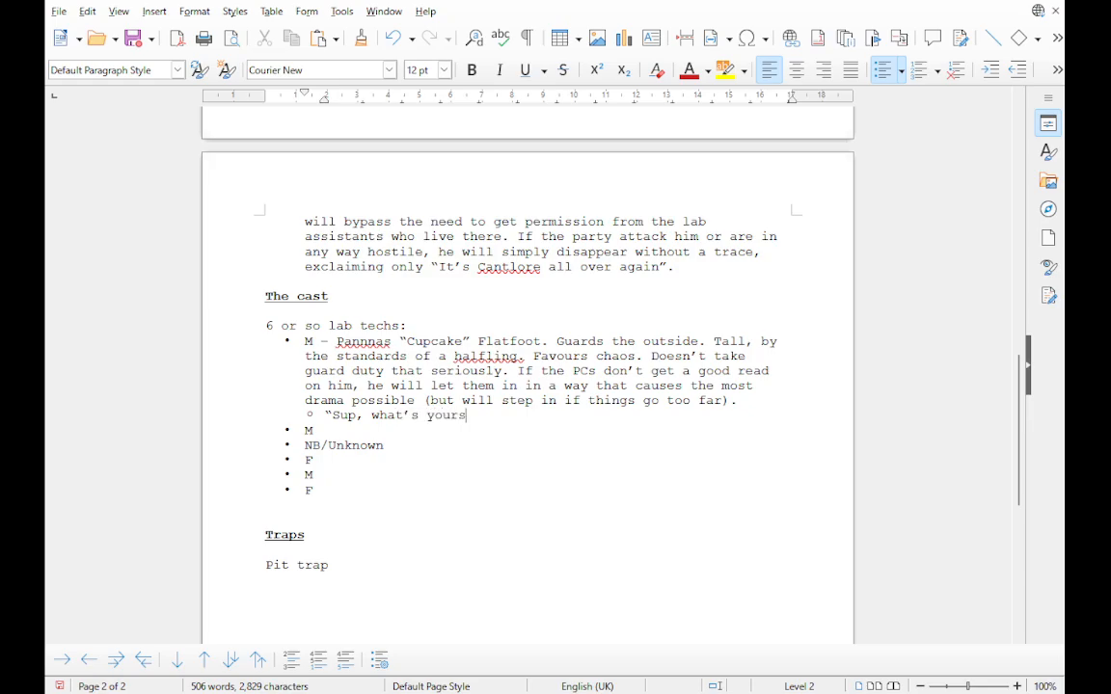
type(" b")
key("BackSpace")
key("BackSpace")
key("BackSpace")
type("bus")
type("iness")
type("?\"")
key("Return")
type("=")
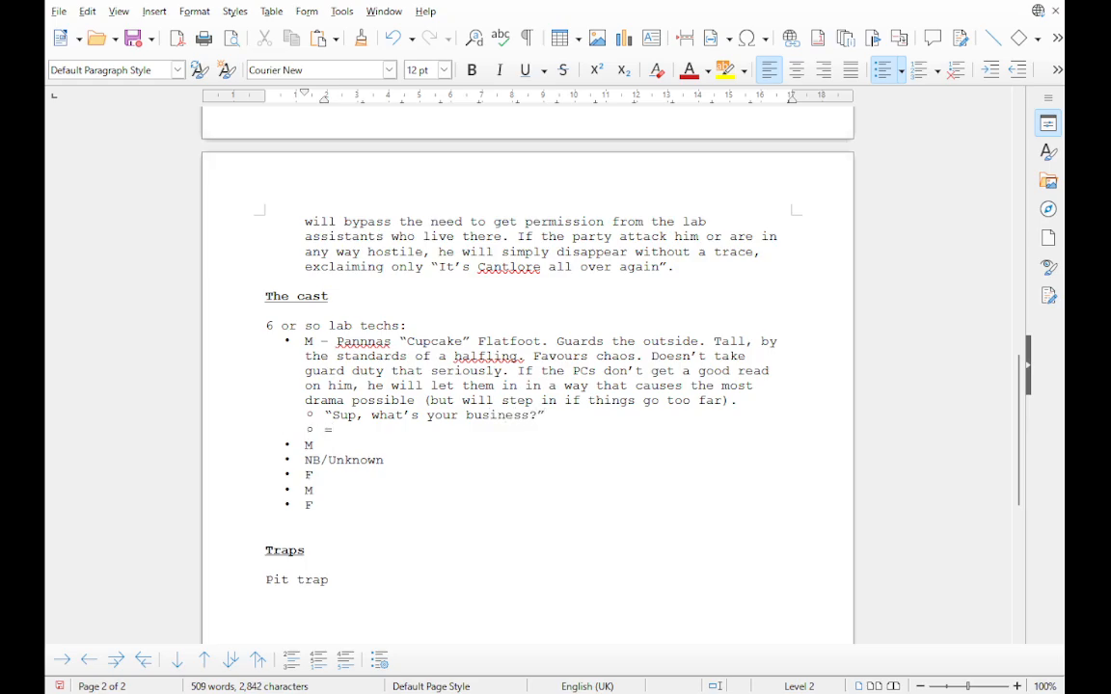
key("BackSpace")
key("BackSpace")
key("BackSpace")
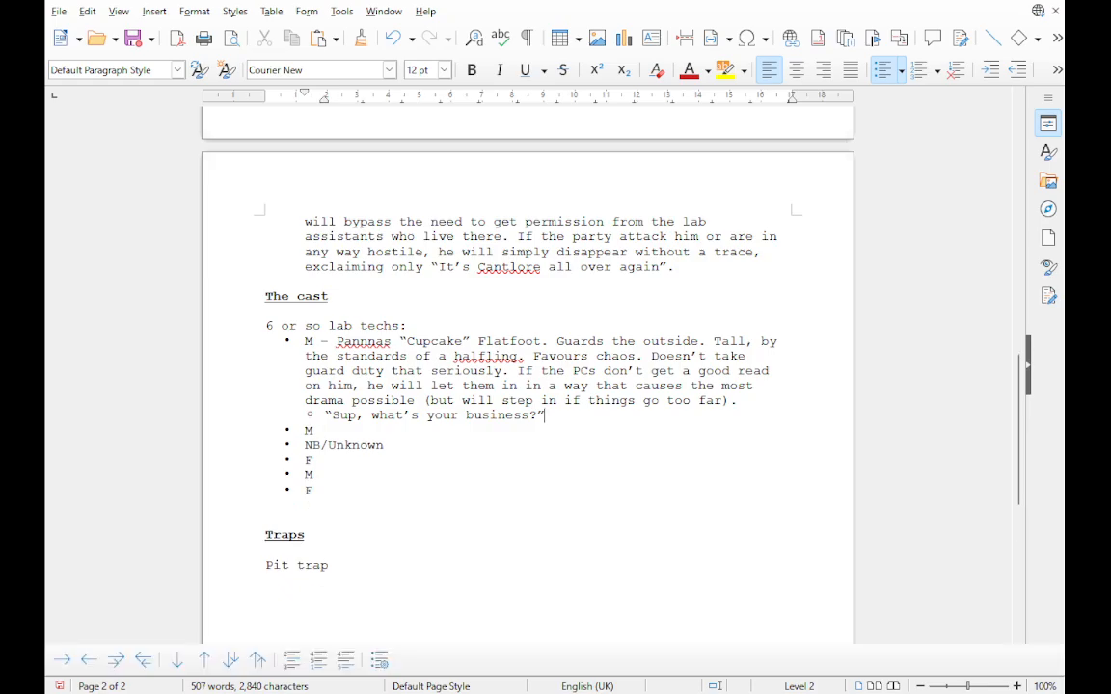
Step: Save the document and add “Chemical spill?” as a new entry below “Pit trap” in the Traps section
key("ctrl+s")
scroll(527, 366, "down", 4)
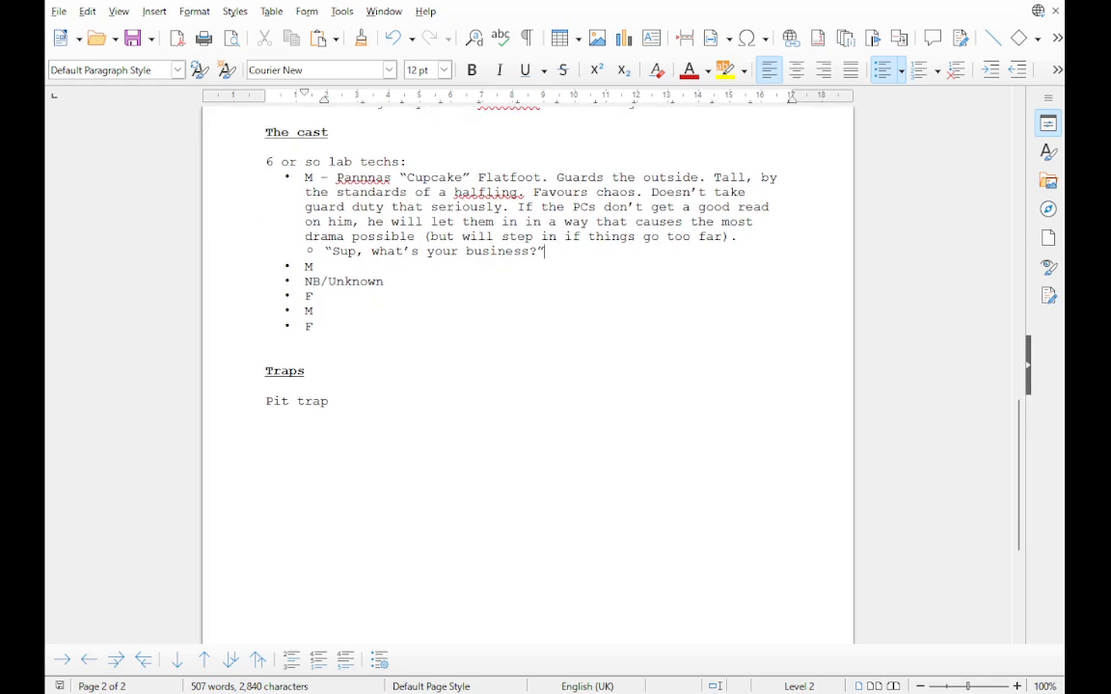
left_click(328, 401)
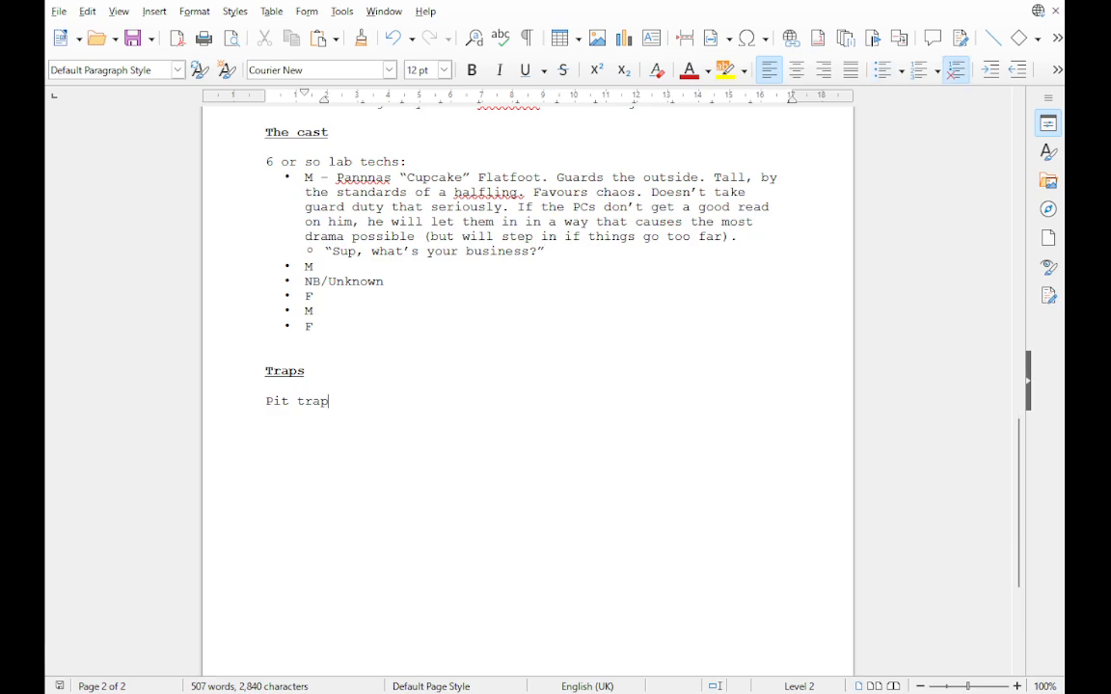
key("Return")
key("Return")
type("Chemical spo")
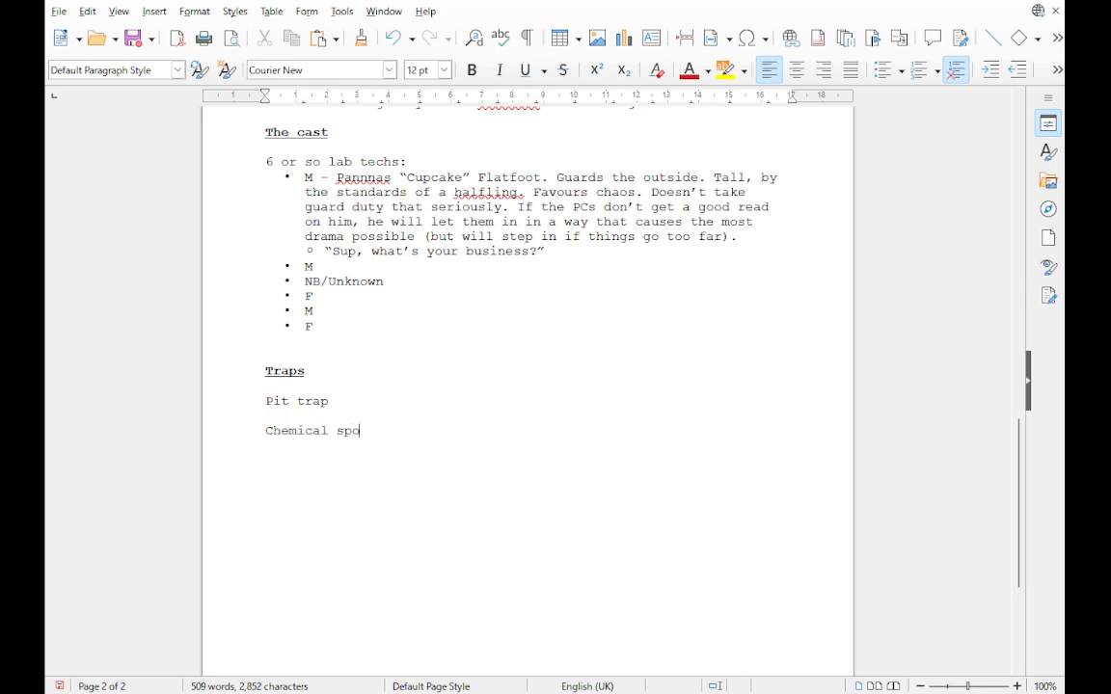
key("BackSpace")
type("ill?")
key("Return")
type("Test?")
key("BackSpace")
key("BackSpace")
key("BackSpace")
key("BackSpace")
key("BackSpace")
Step: Add the trap entry “Work shop full of haywire tools” below “Chemical spill?”
type("Work shop")
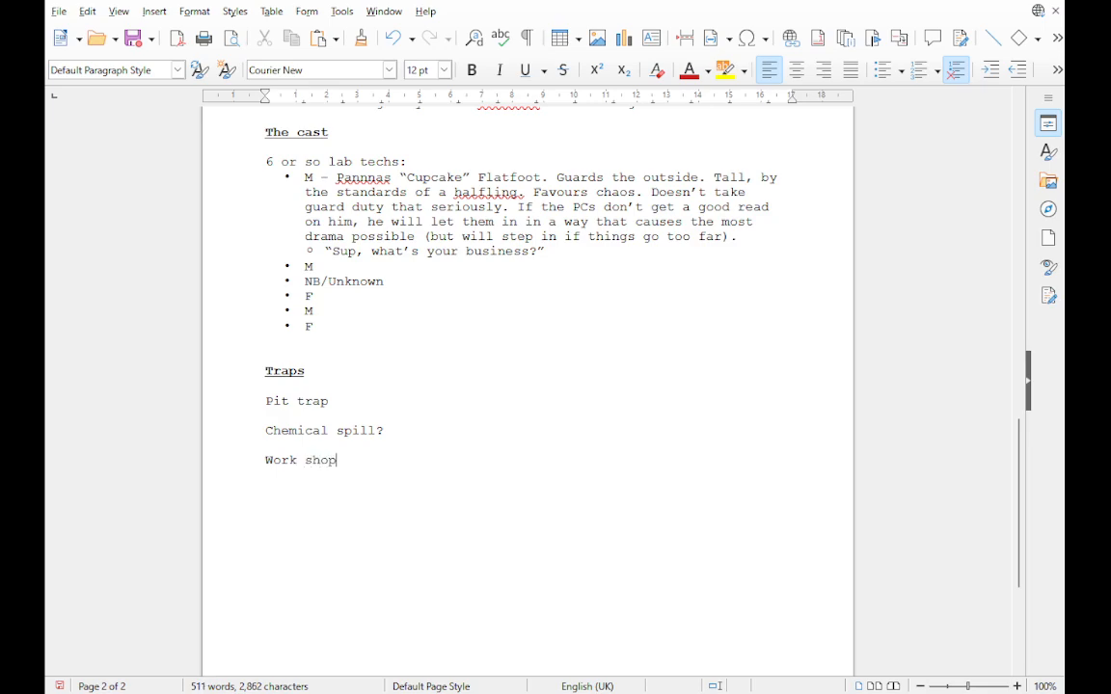
type(" full of ha")
key("BackSpace")
type("haywire tools")
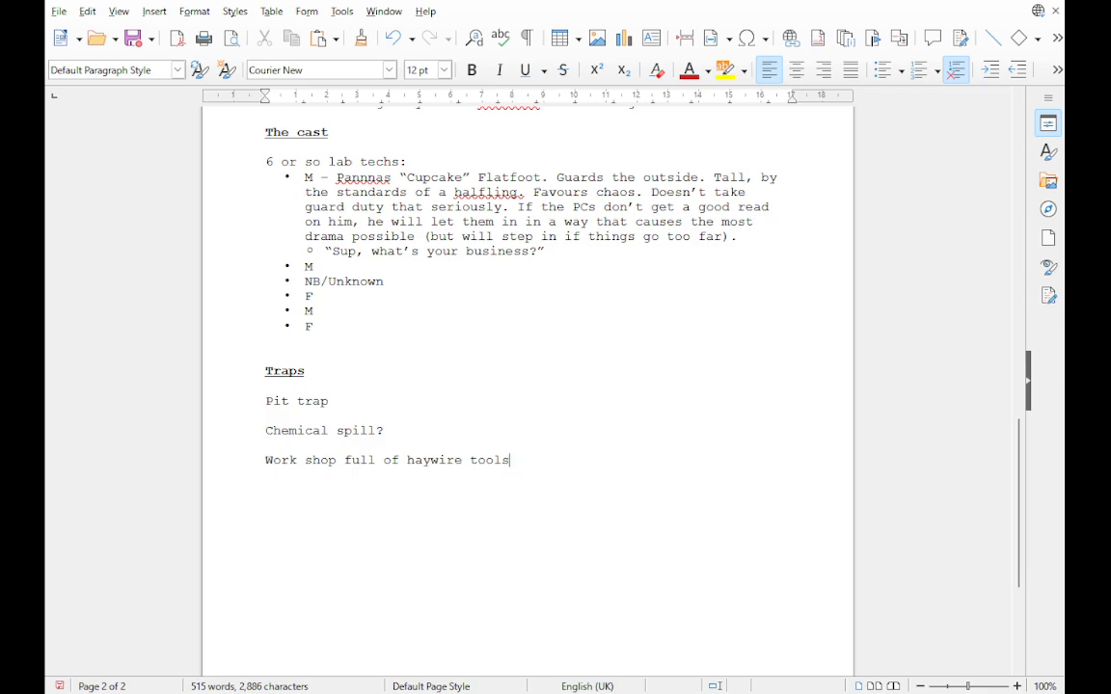
Step: Insert the entry “Big pneumatic tube” above “Pit trap” in the Traps section and save the document
left_click(266, 401)
key("Return")
key("Return")
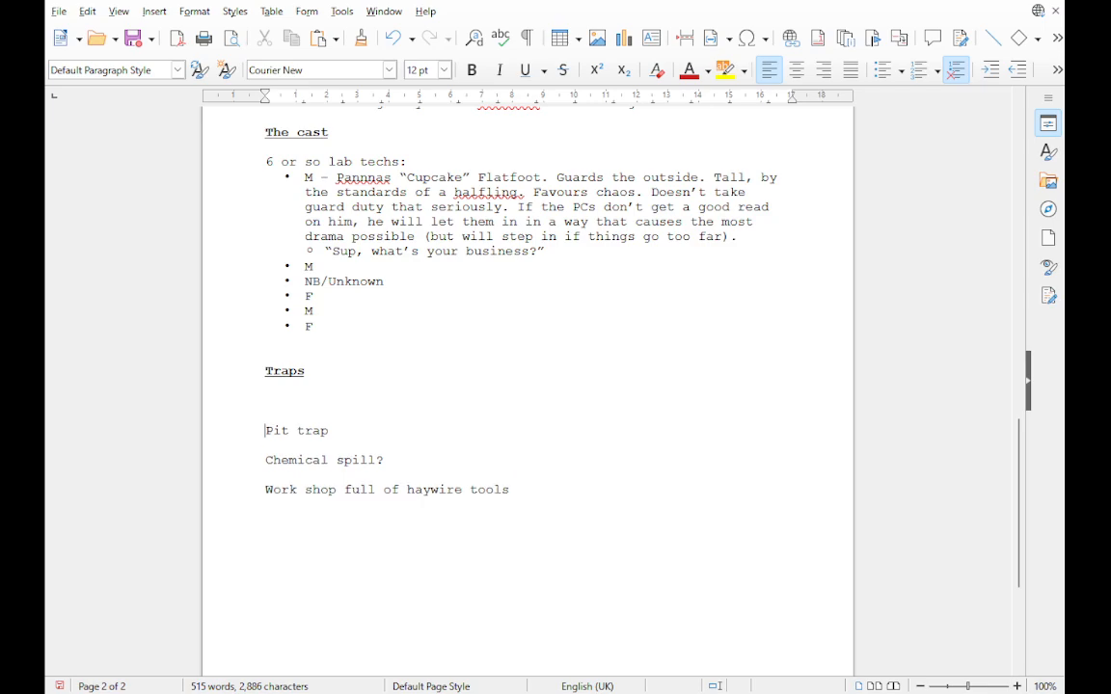
key("Down")
key("Up")
key("Up")
key("Up")
type("Bi pneumatic tui")
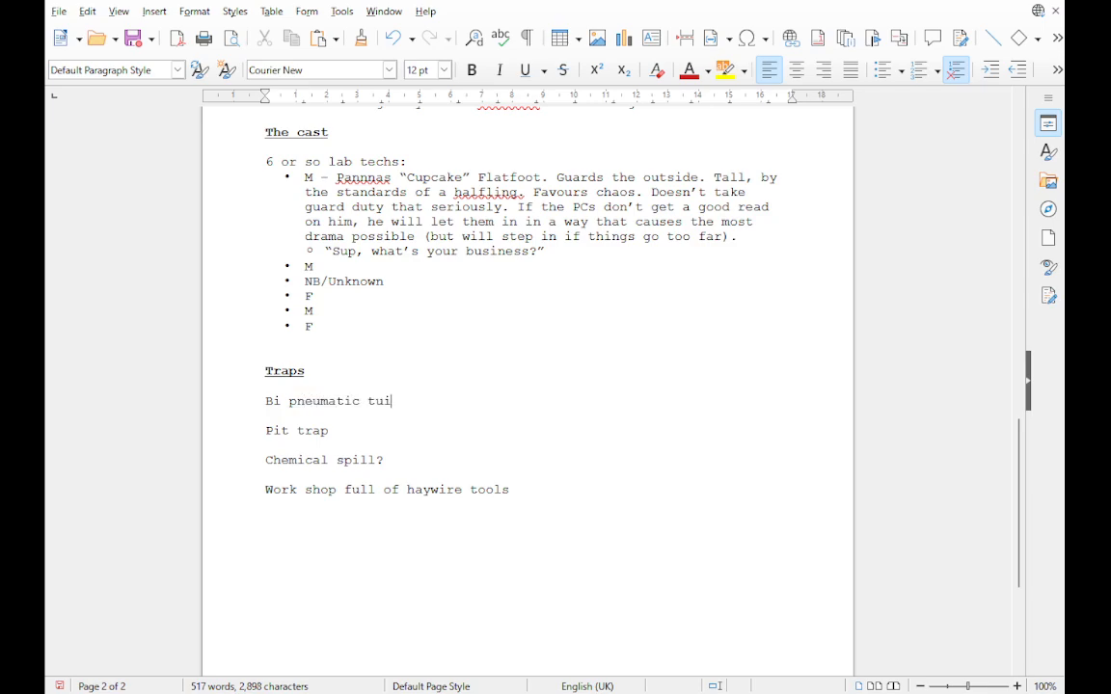
key("BackSpace")
type("be")
left_click(281, 401)
type("g")
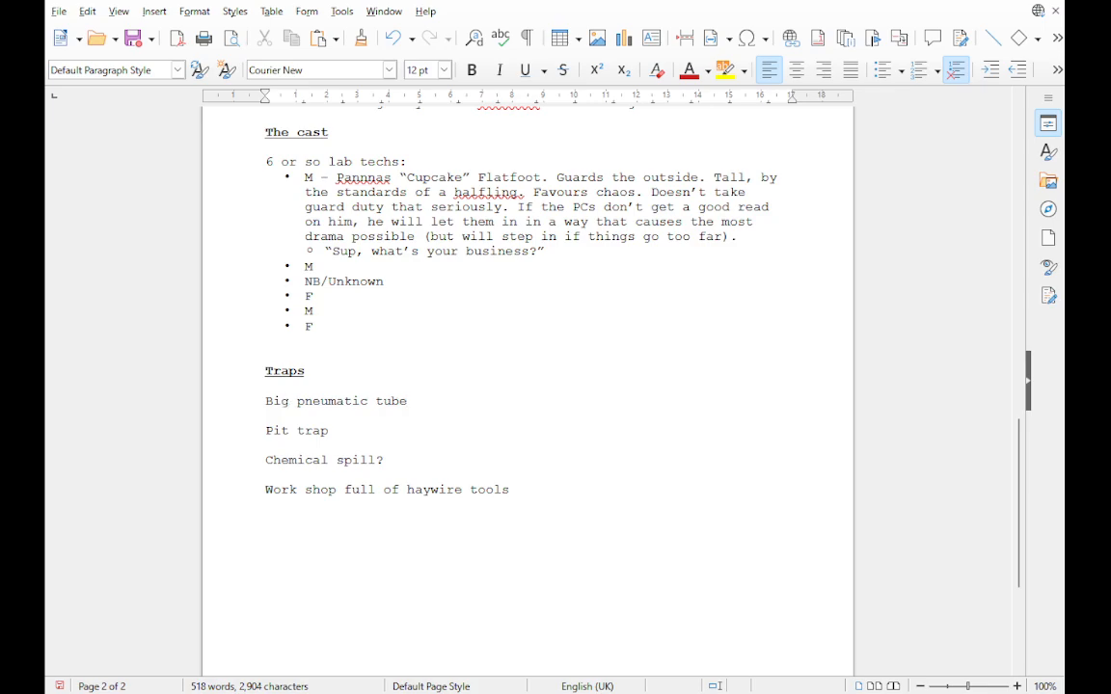
key("ctrl+s")
Step: Remove the question mark from “Chemical spill?” and insert an empty line directly beneath the entry
key("BackSpace")
left_click_drag(408, 401, 265, 401)
left_click(408, 401)
key("Return")
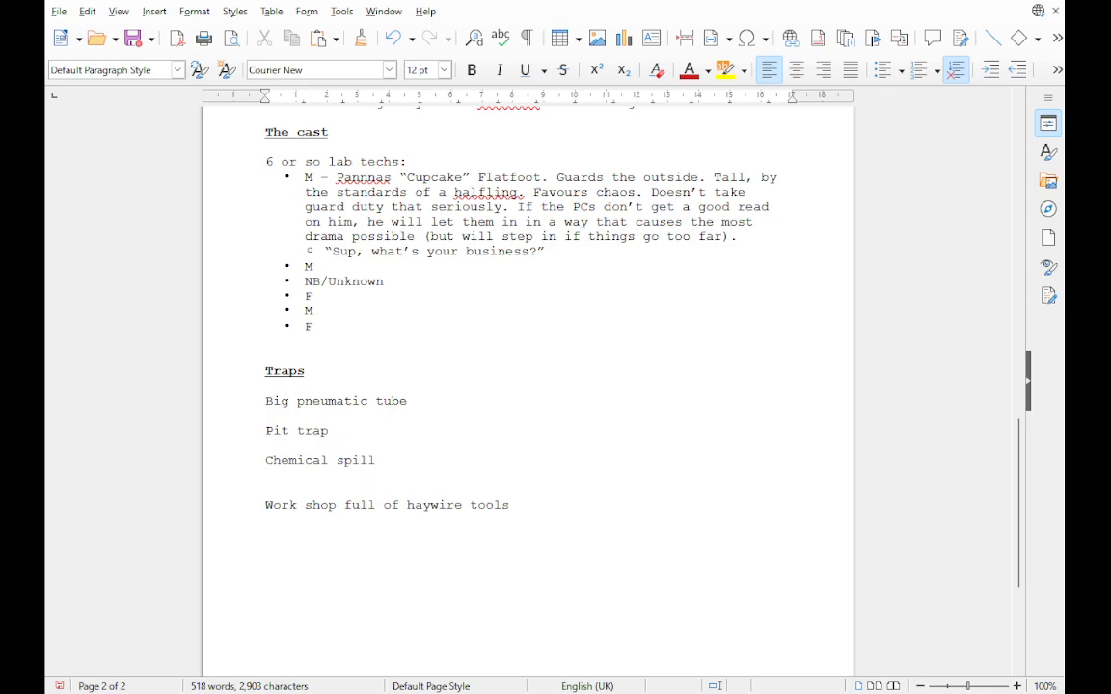
Step: Make the “Chemical spill” entry in the Traps section bold
key("Left")
key("shift+Left")
key("shift+Left")
key("shift+Left")
key("shift+Left")
key("shift+Left")
key("shift+Left")
key("shift+Left")
key("shift+Left")
key("shift+Left")
key("shift+Left")
key("shift+Left")
key("shift+Left")
key("shift+Left")
key("shift+Left")
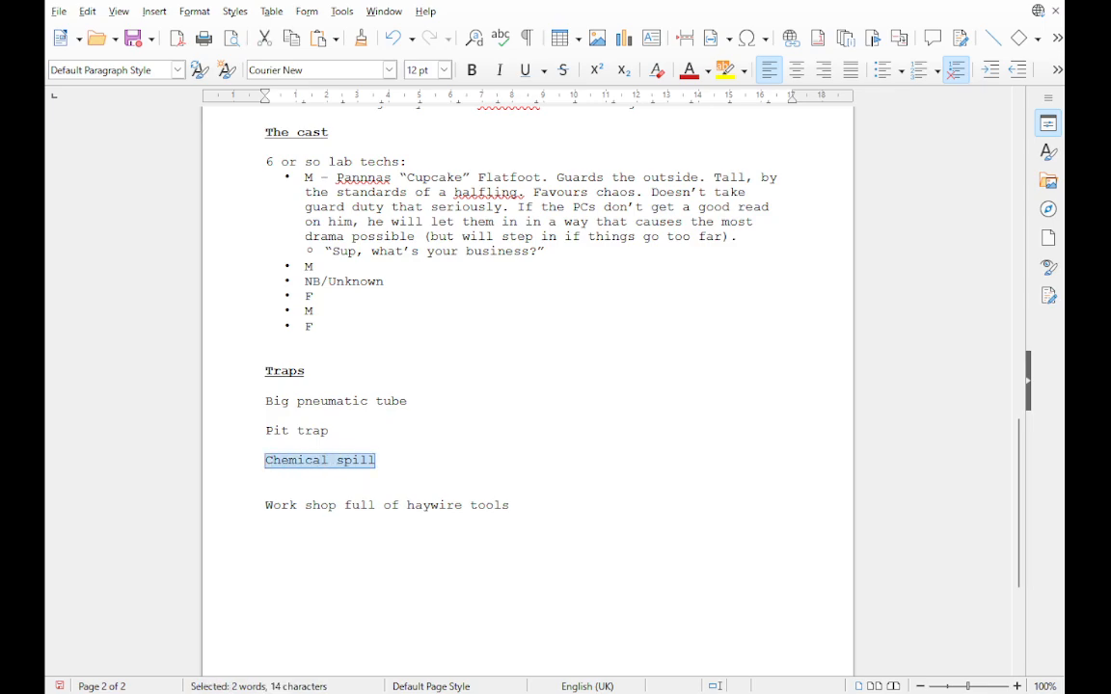
key("ctrl+b")
key("Down")
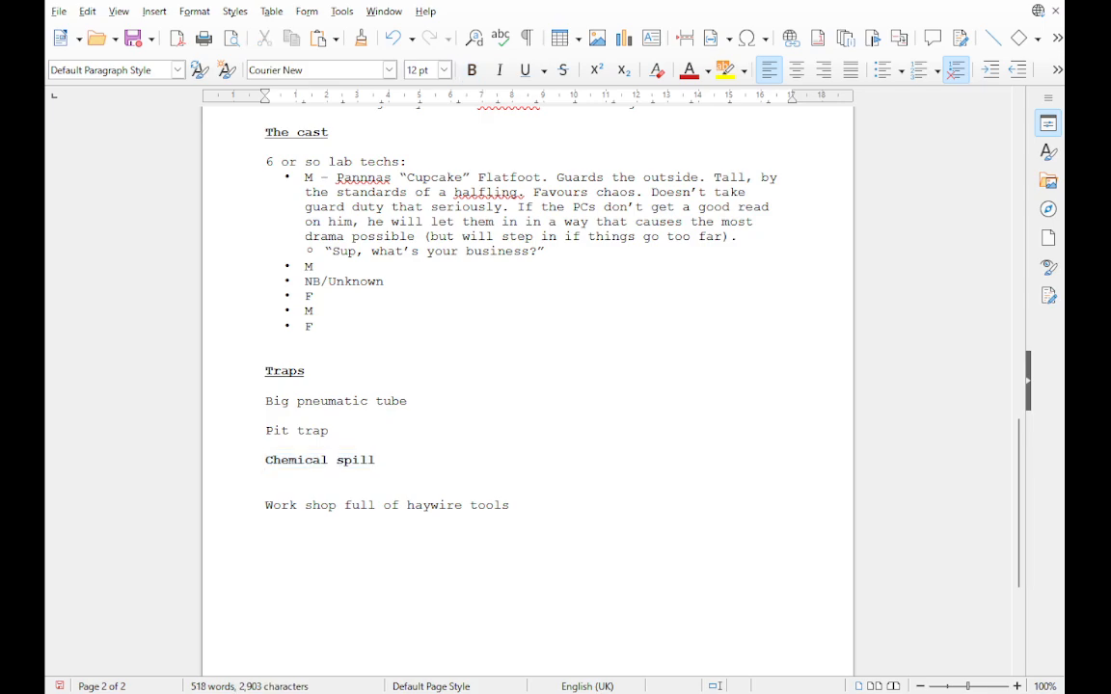
Step: Describe the “Chemical spill” trap with the text “Toxic fumes; random effects at” on the line directly beneath its title
type("Toxic fumes; random effe")
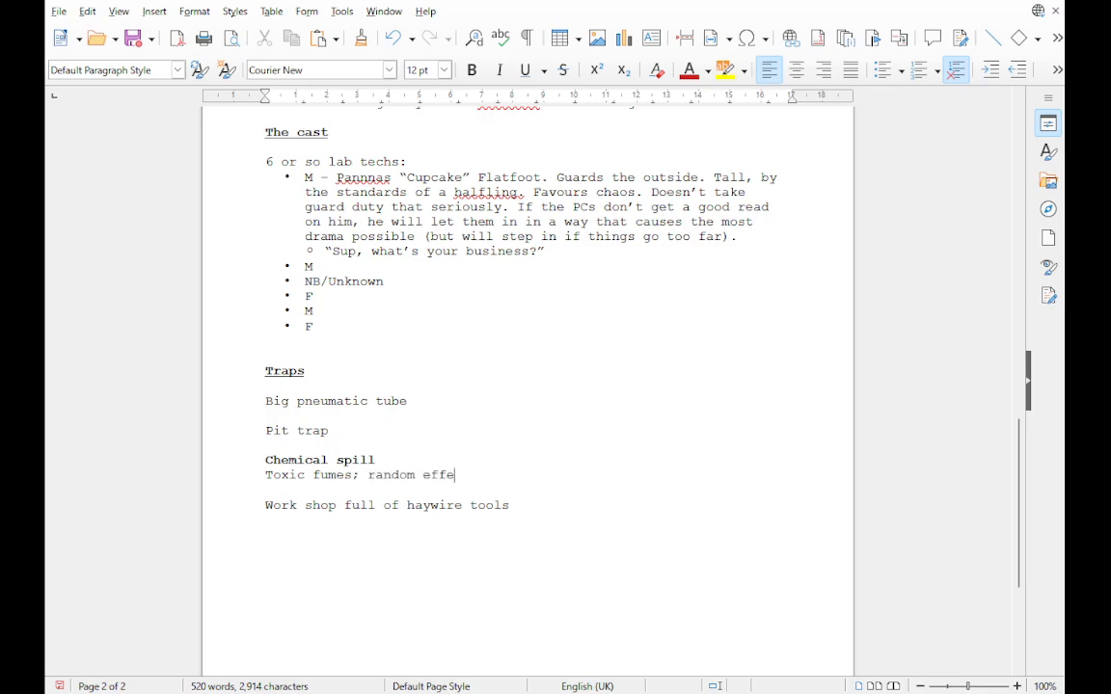
type("cts at u")
key("BackSpace")
Step: Rename the “Chemical spill” trap title to “Alchemical spill”
left_click_drag(267, 460, 274, 460)
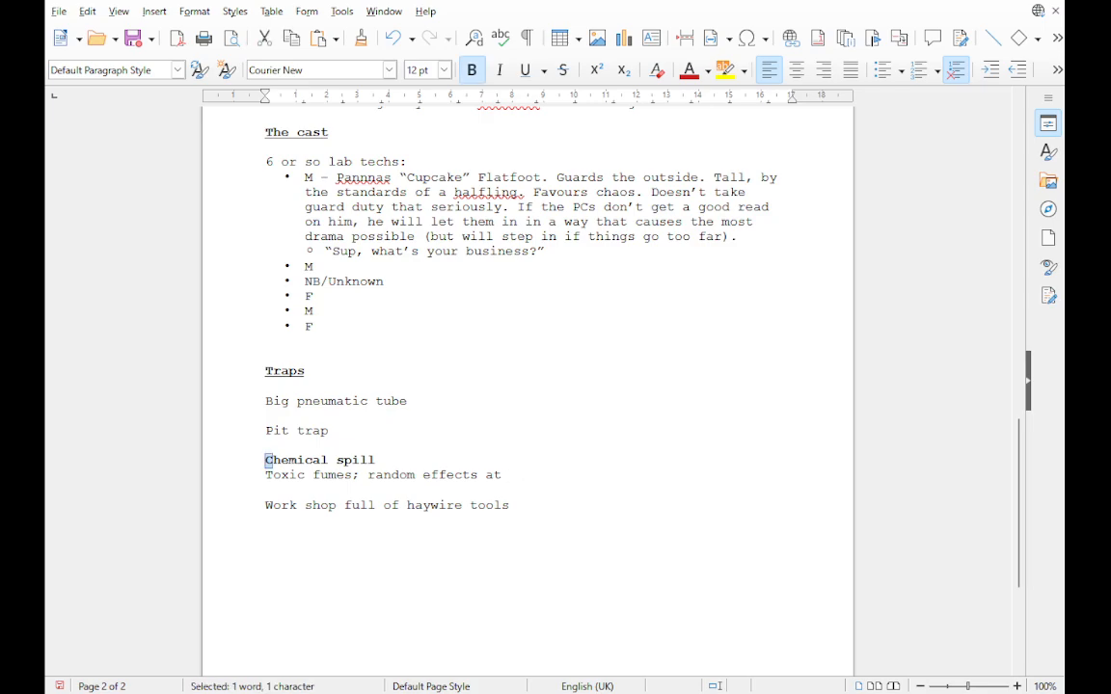
type("Alchem")
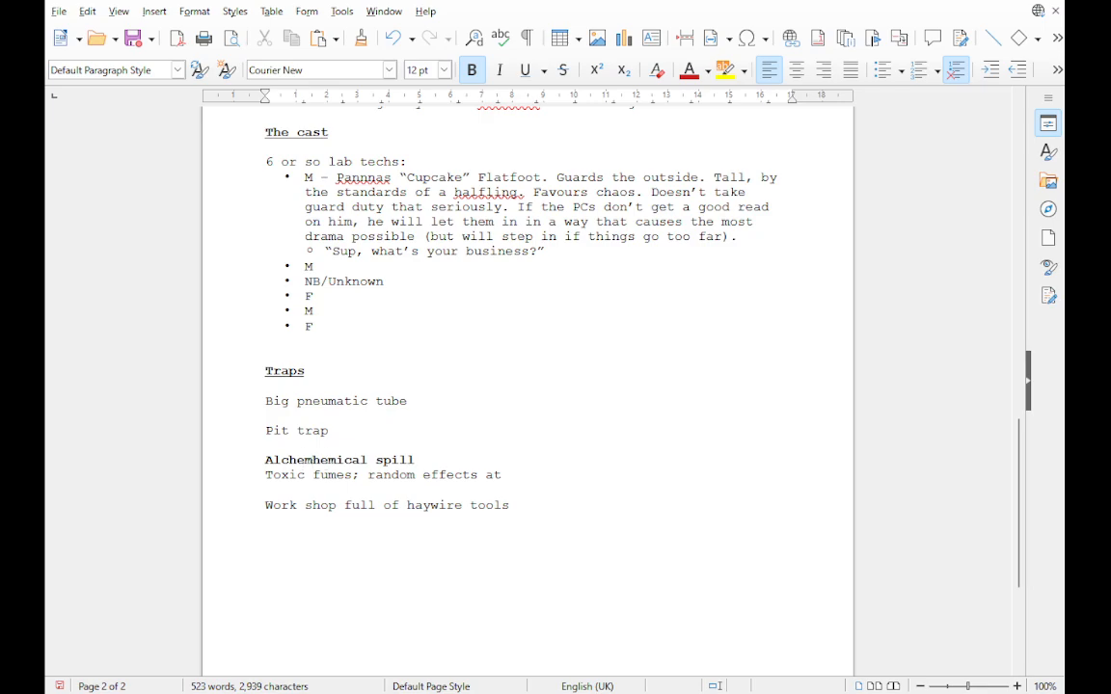
key("Delete")
key("Delete")
key("Delete")
Step: Reword “Toxic fumes” to “Fumes fill the area” at the start of the Alchemical spill description
scroll(528, 386, "down", 1)
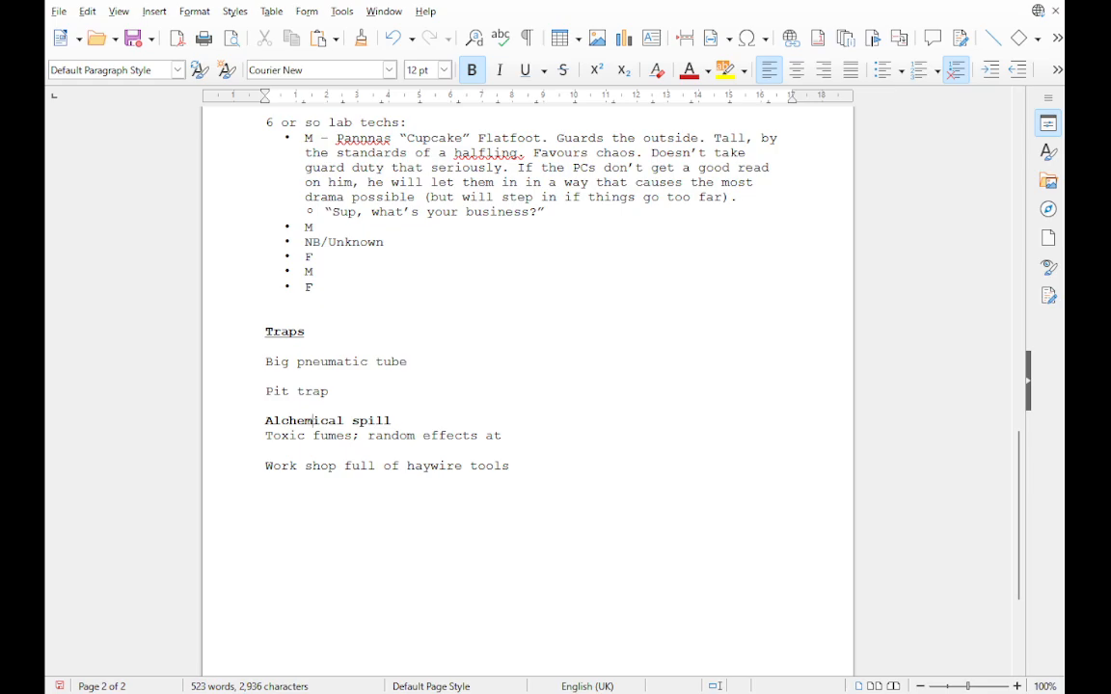
left_click_drag(265, 435, 320, 435)
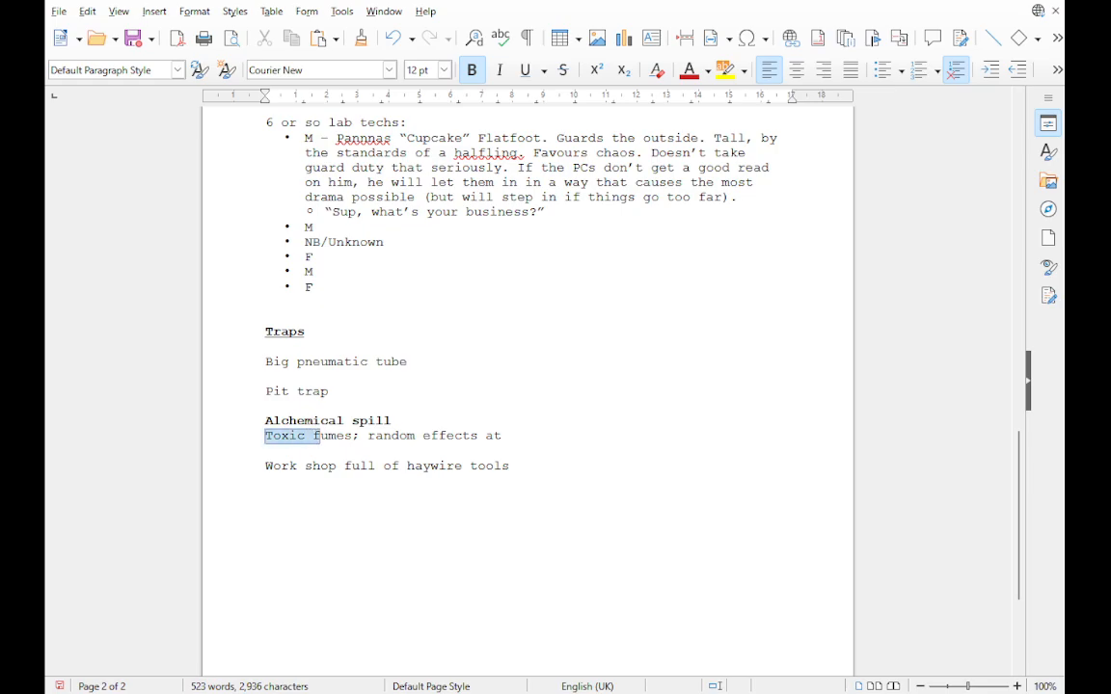
type("F")
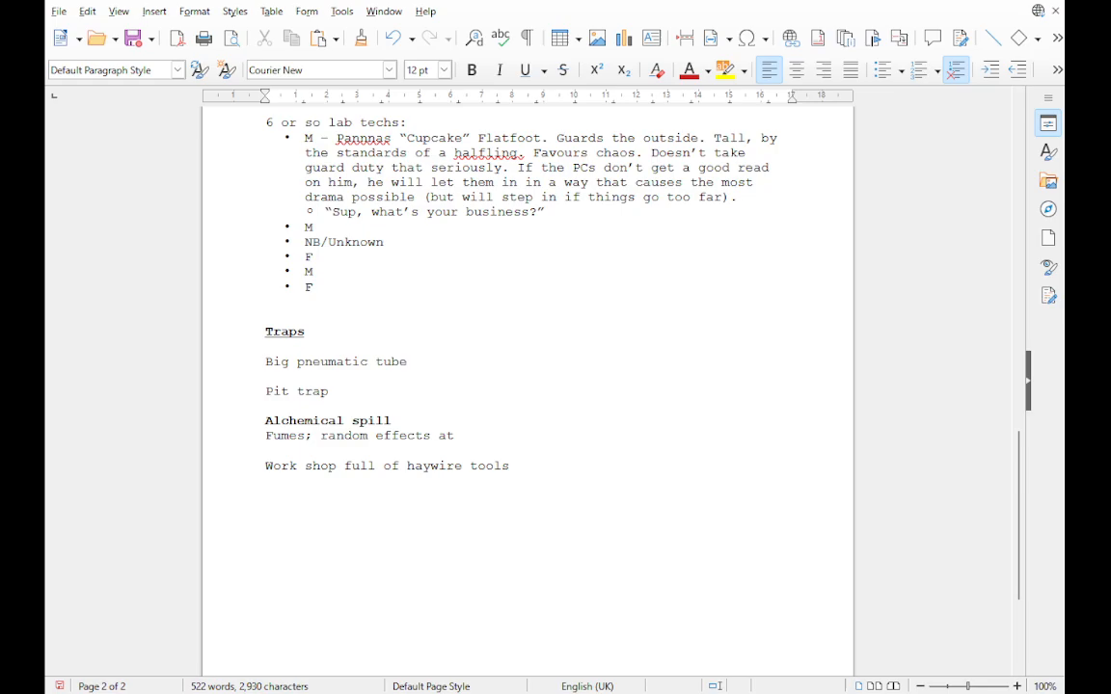
key("Right")
key("Right")
key("Right")
key("Right")
type("fill t")
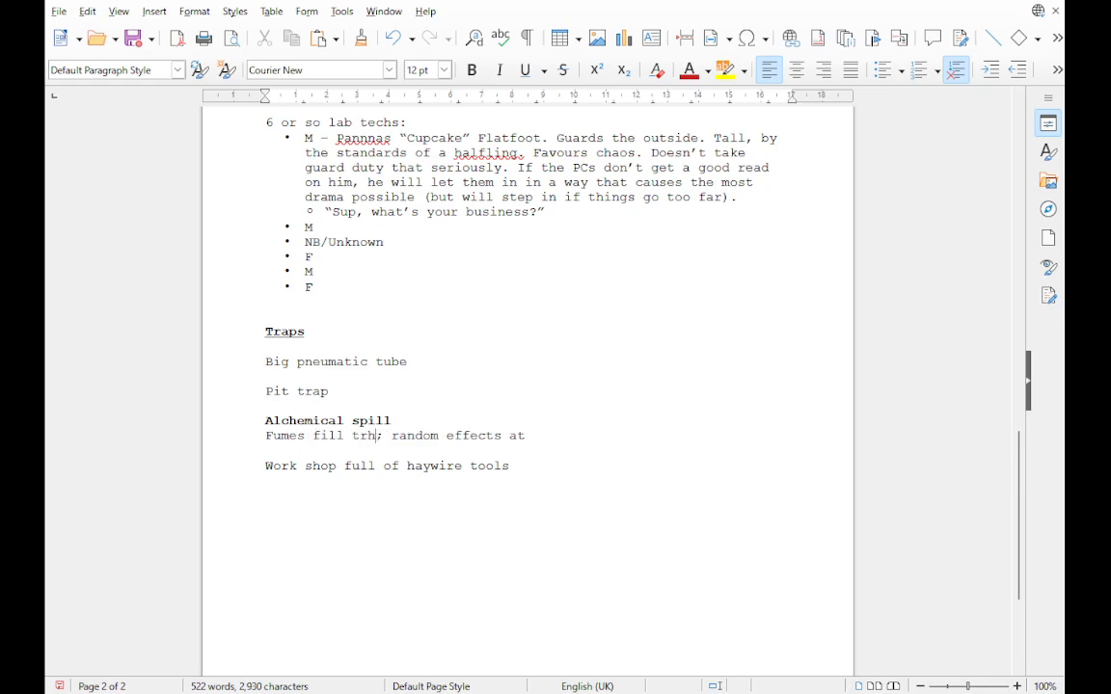
type("he area")
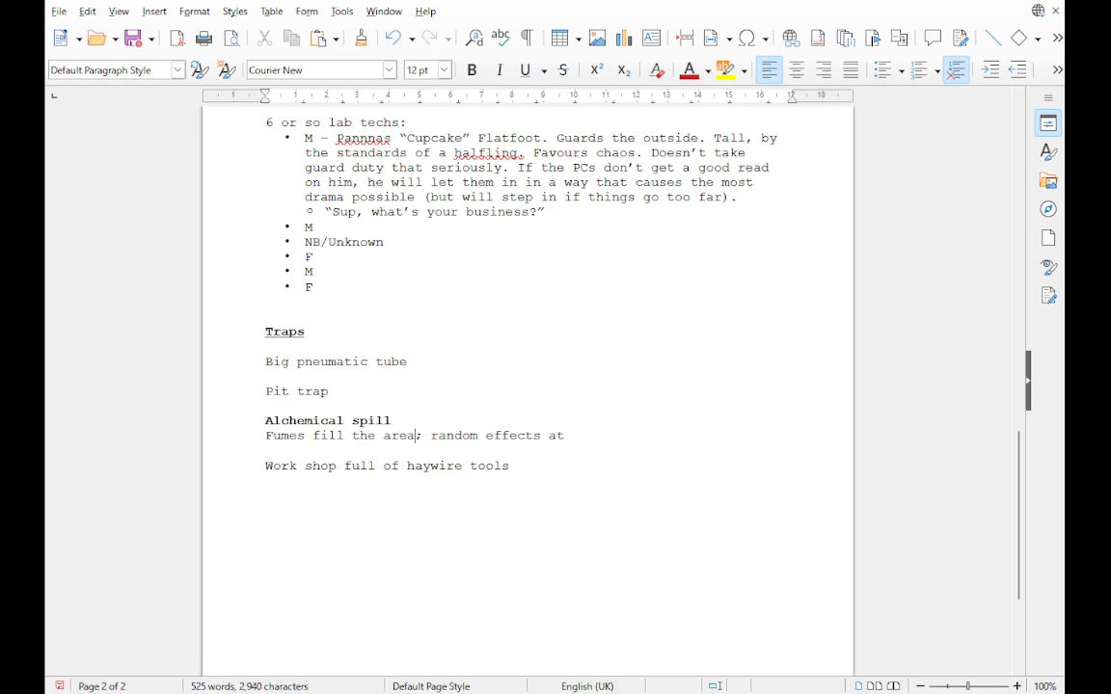
Step: Finish the Alchemical spill description with the word “initiative”, correcting its spelling
key("End")
type("iniative")
right_click(604, 436)
left_click(639, 447)
Step: Add the trap entry “Password protected hallway” below “Work shop full of haywire tools”
key("ctrl+End")
key("Return")
type("Password ")
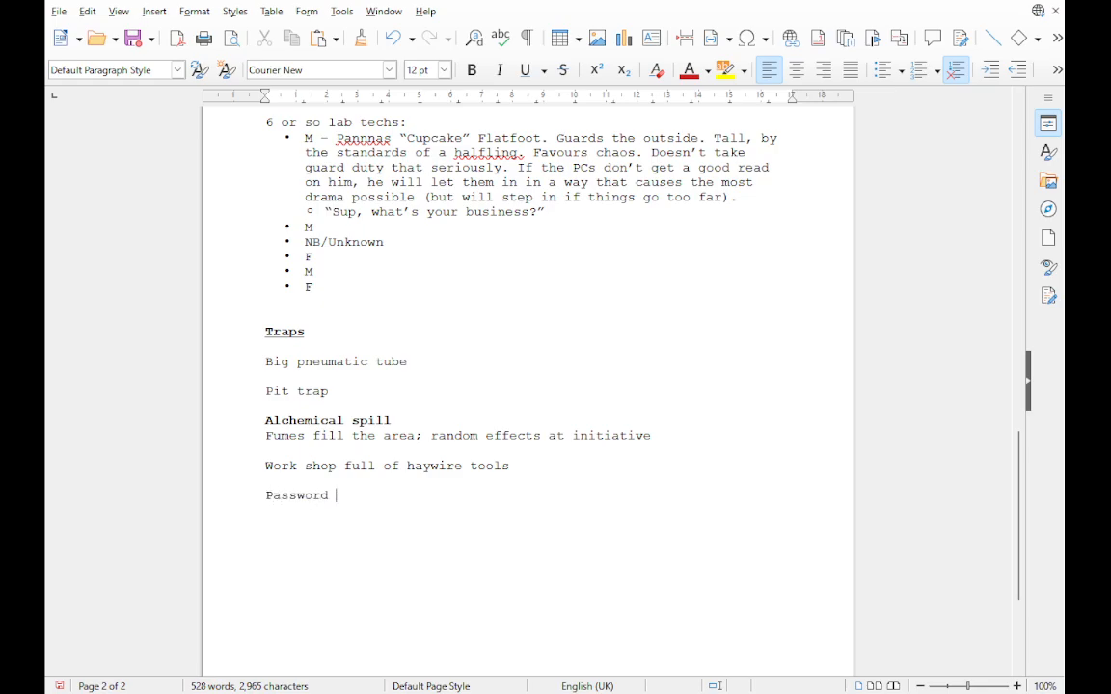
type("protected hallway")
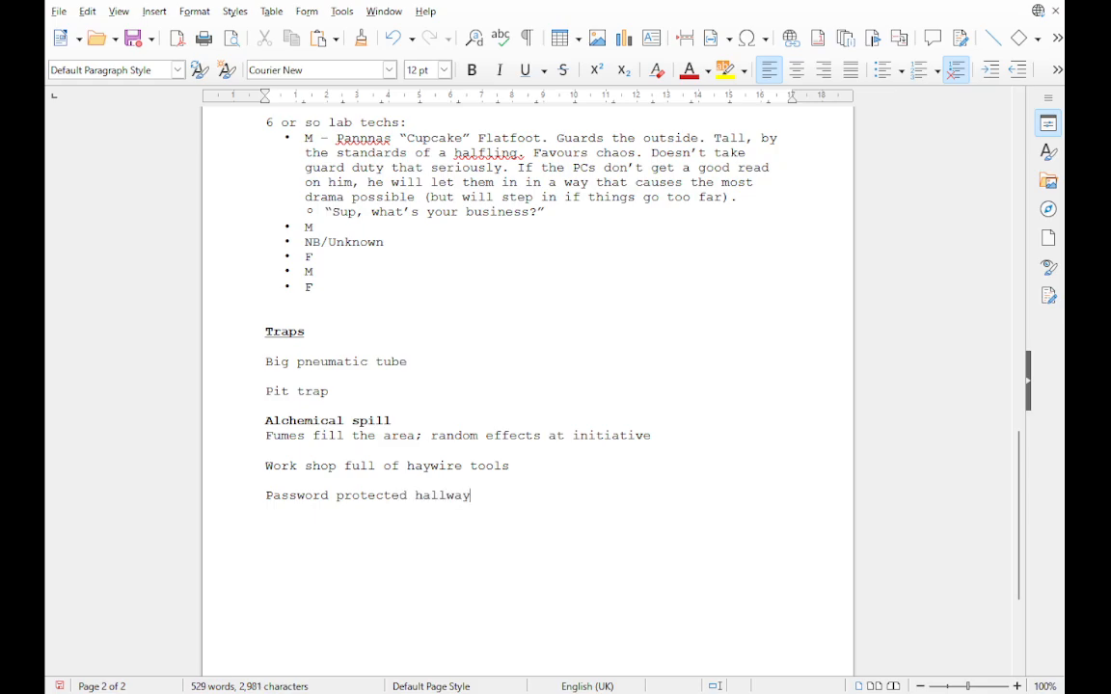
Step: Begin a description beneath “Password protected hallway” with “Replaces doors with arcane gates to trap intruders”
key("Return")
type("Requires")
key("BackSpace")
key("BackSpace")
key("BackSpace")
key("BackSpace")
key("BackSpace")
key("BackSpace")
key("BackSpace")
type("places doors w")
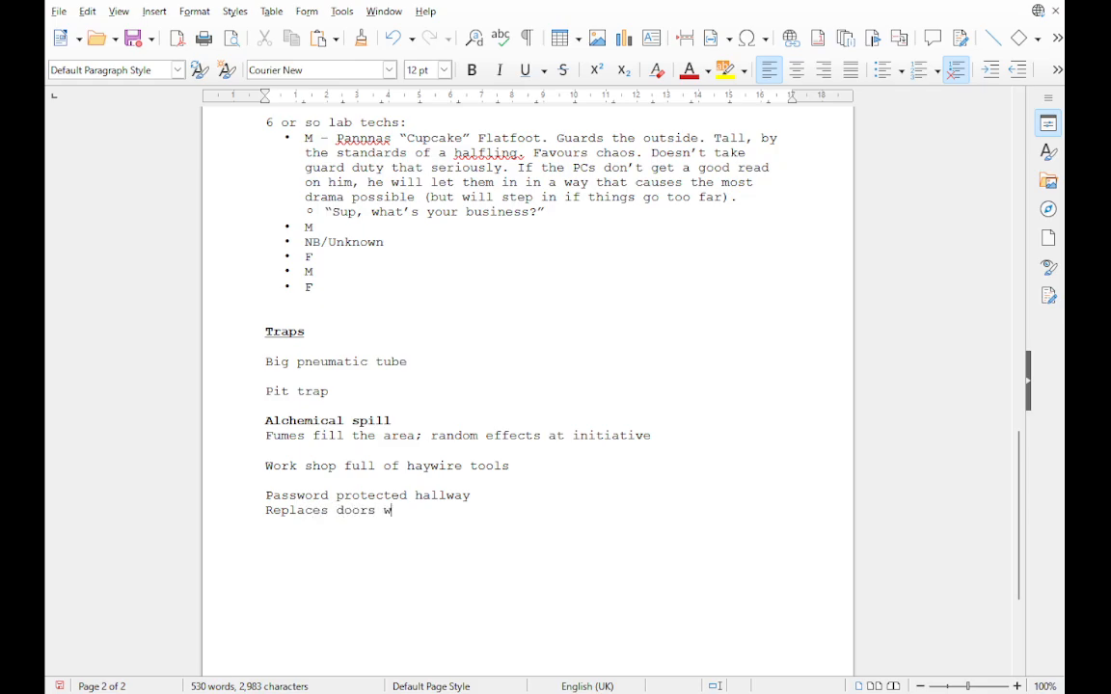
type("ith arcane gates ")
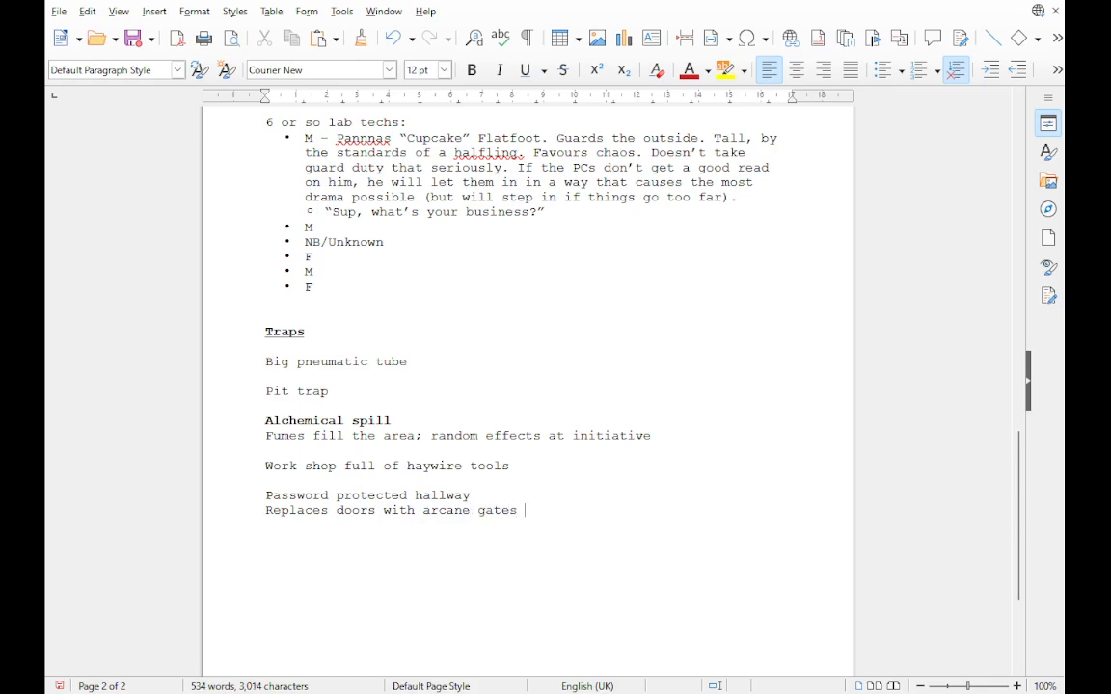
type("to trap ")
type("i")
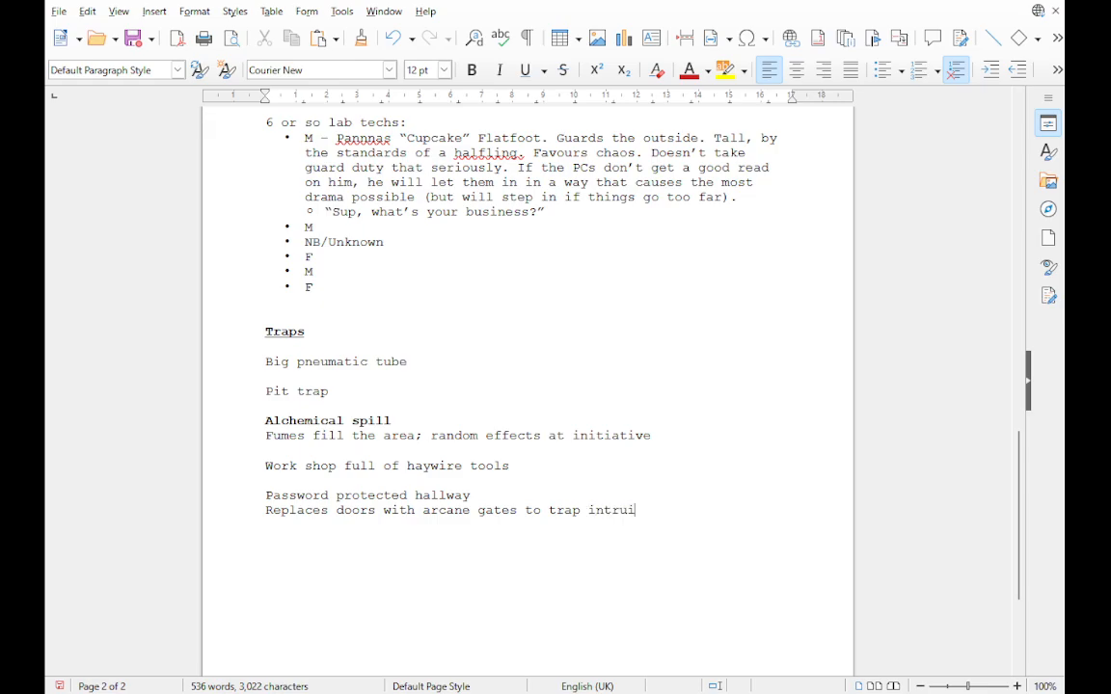
type("ntruders")
Step: Complete the hallway trap's description with “until they can be dealt with.”
type("until they d")
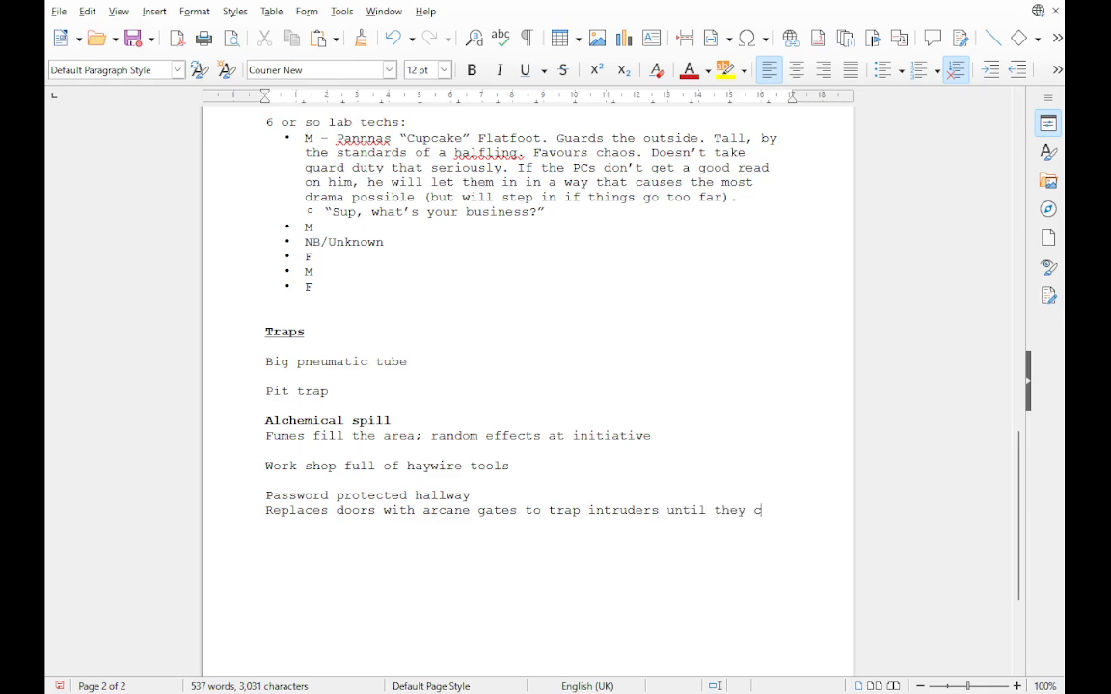
type("an")
key("BackSpace")
type("n bedf")
key("BackSpace")
key("BackSpace")
type("dealt with")
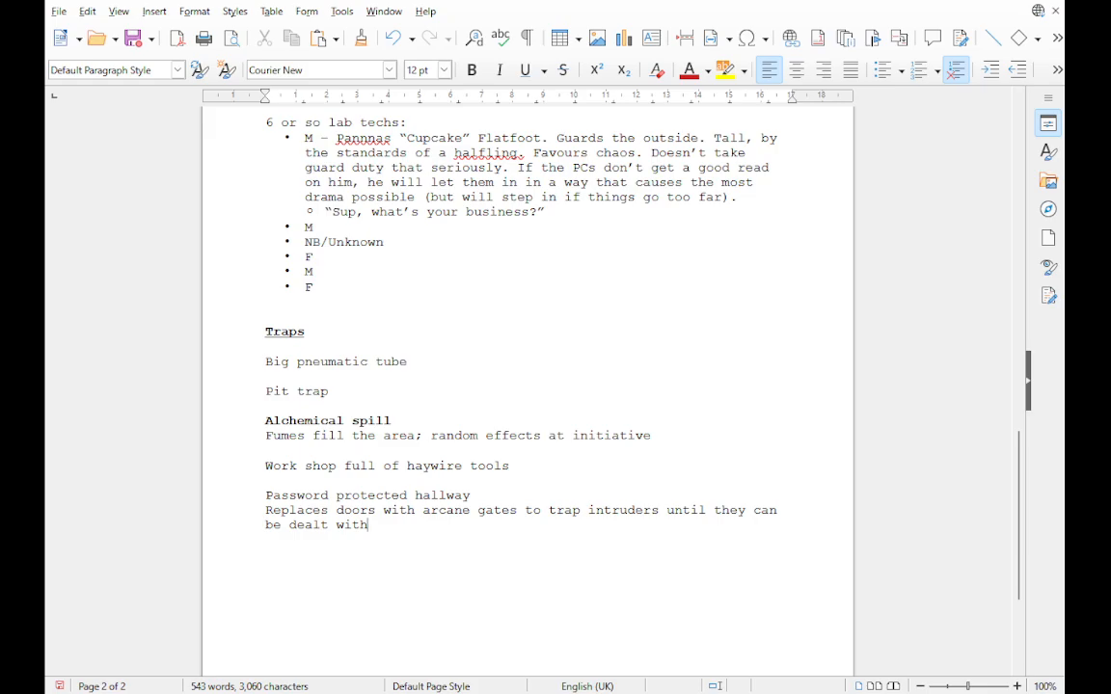
type(".")
Step: Make the trap title “Password protected hallway” bold
left_click_drag(470, 496, 265, 495)
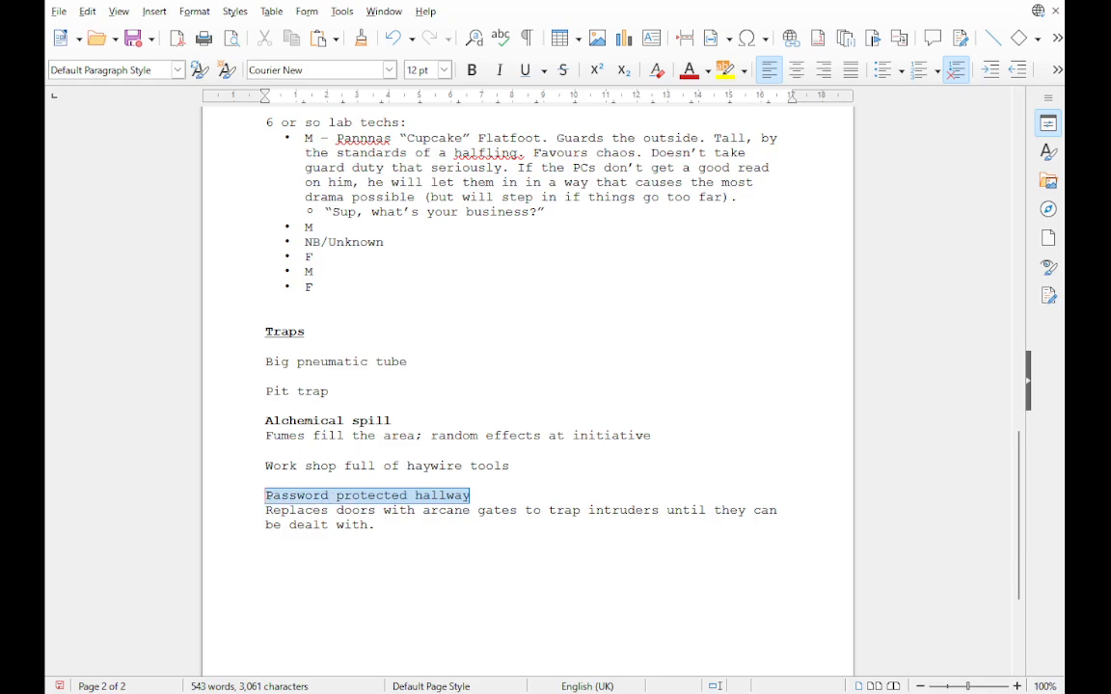
key("ctrl+b")
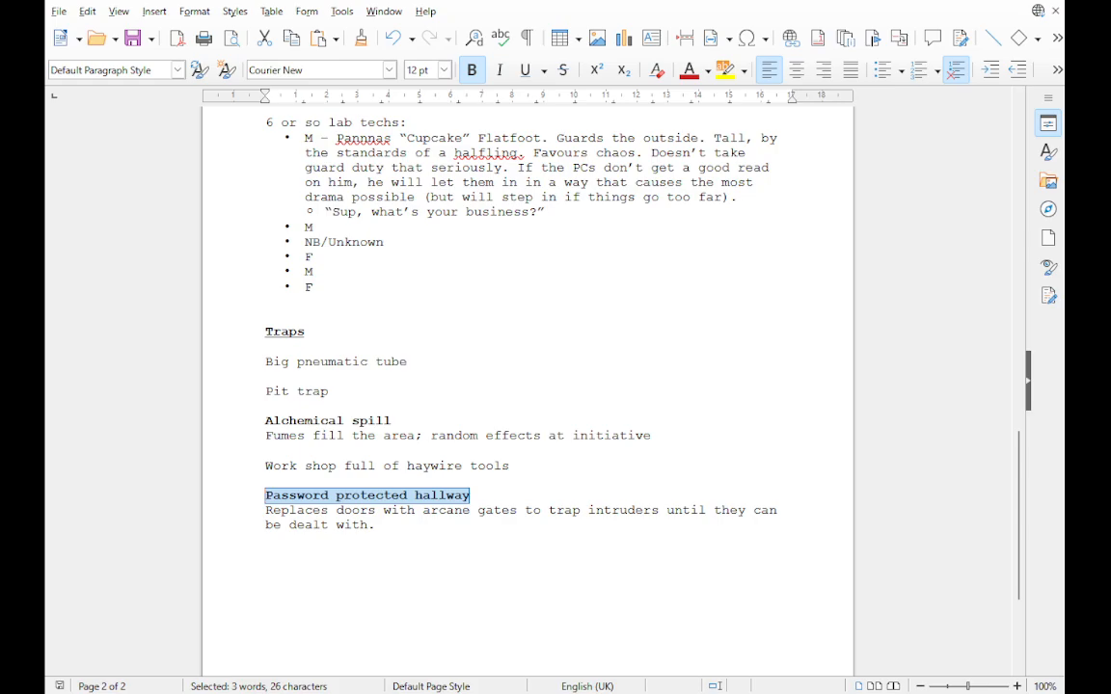
left_click(660, 436)
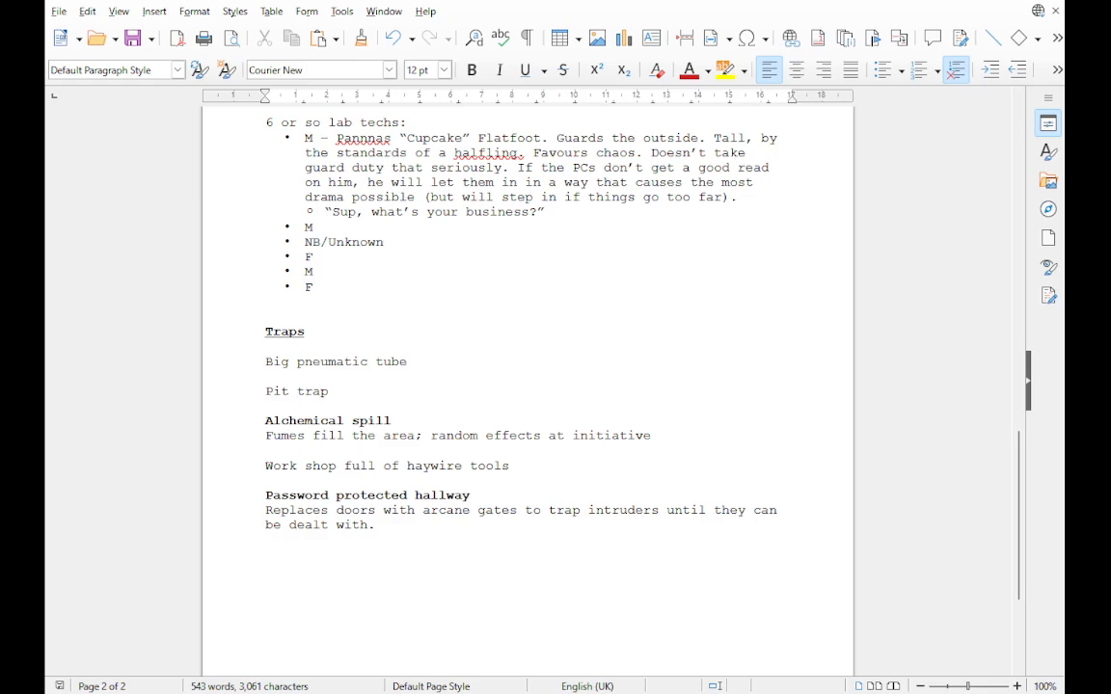
Step: Extend the Traps heading with “(all 1-4; 650xp)” and save the document
left_click(305, 332)
type("(all ")
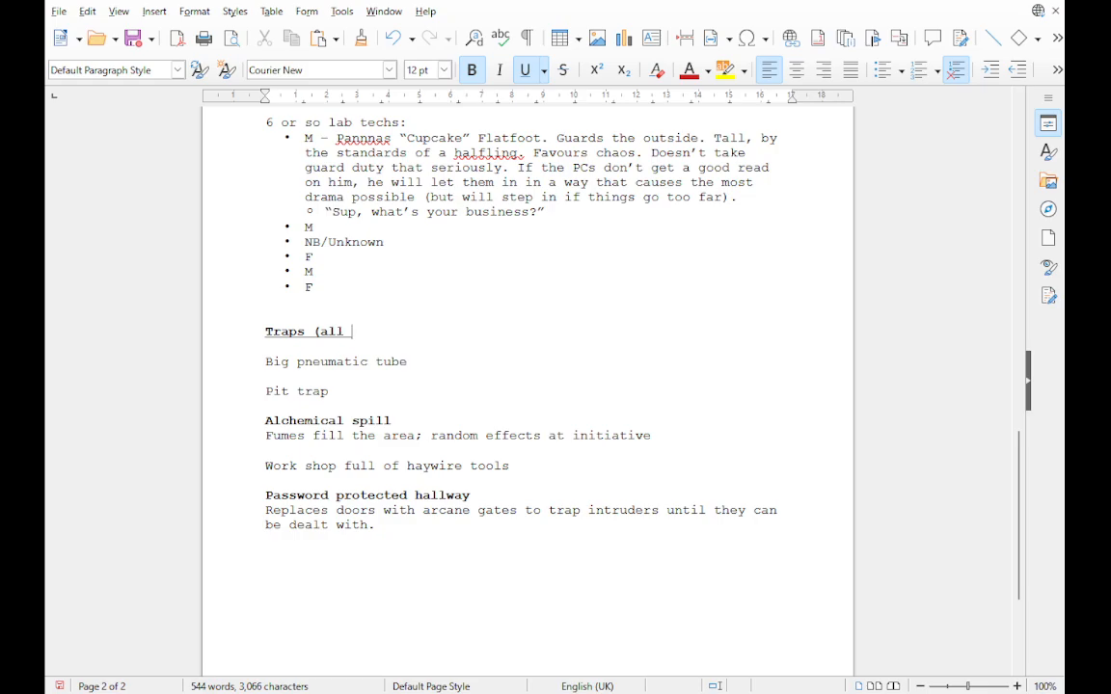
type("1-4; 650xp)")
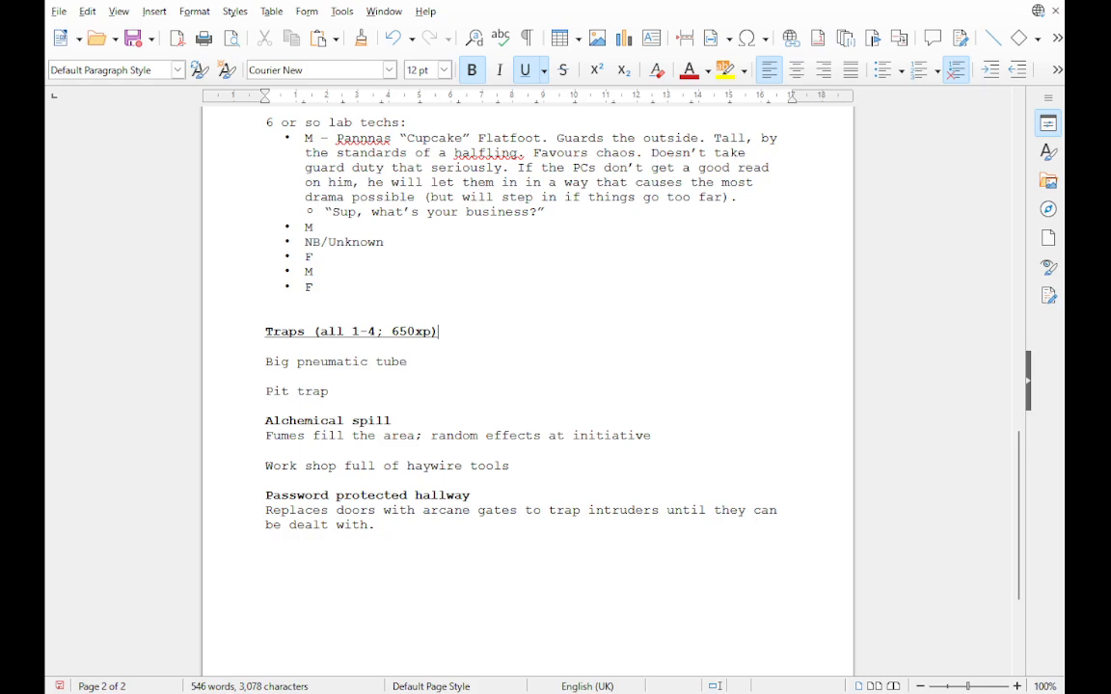
left_click(329, 391)
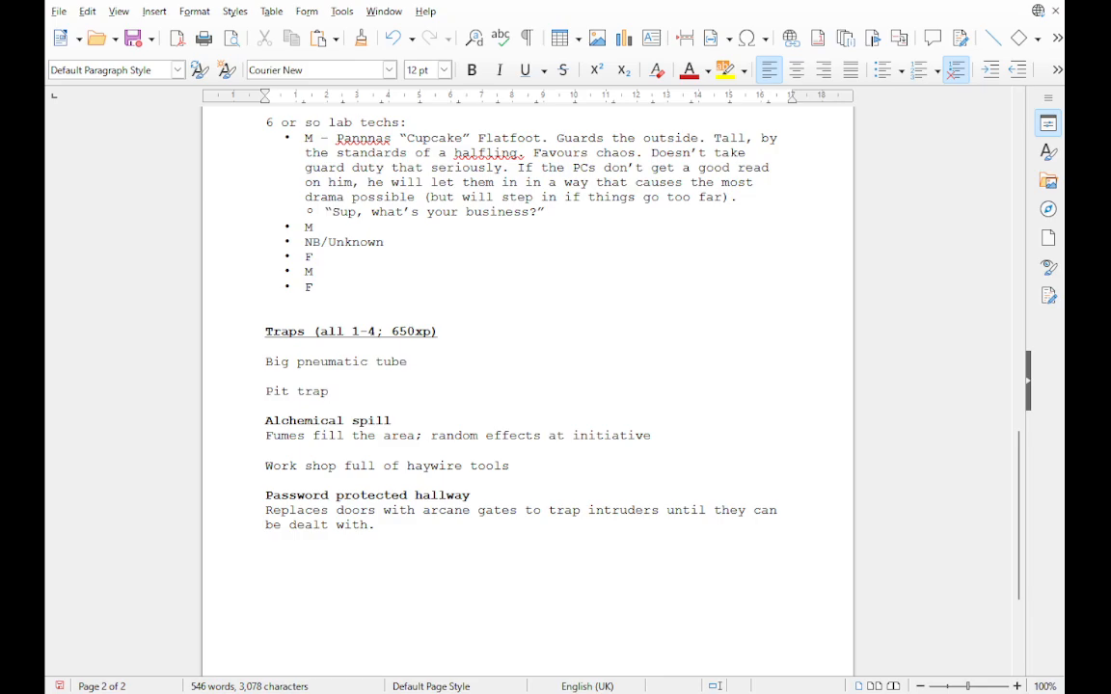
key("ctrl+s")
Step: Add the italic field lines “Trigger:” and “Initiative:” beneath the Alchemical spill description
left_click(659, 436)
key("Return")
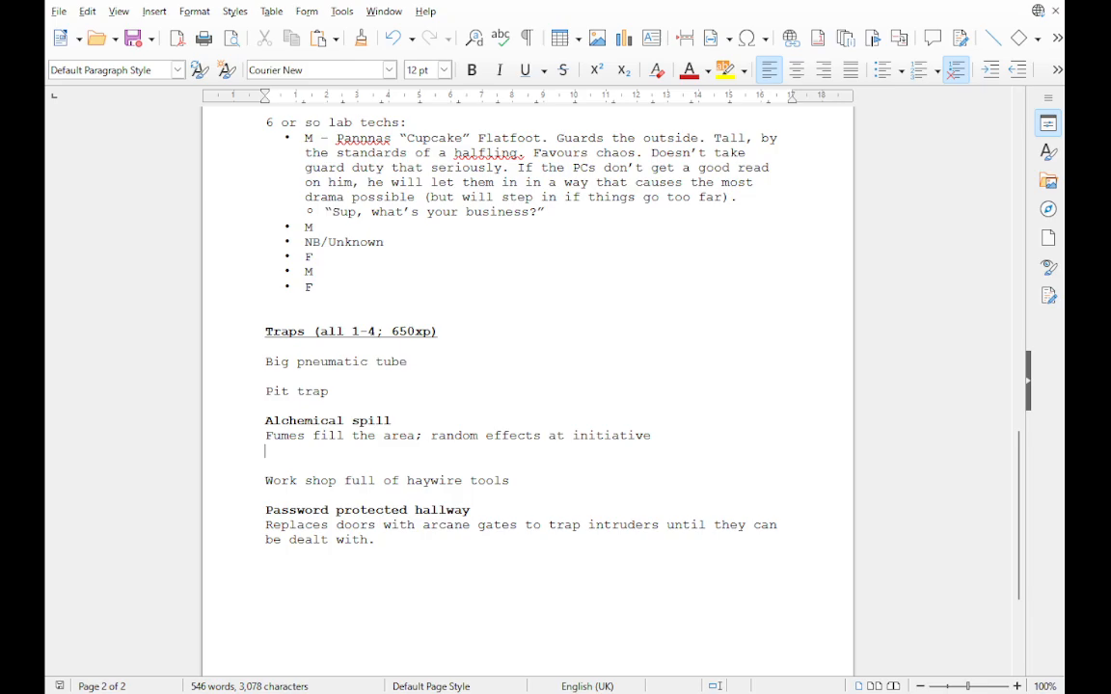
key("ctrl+i")
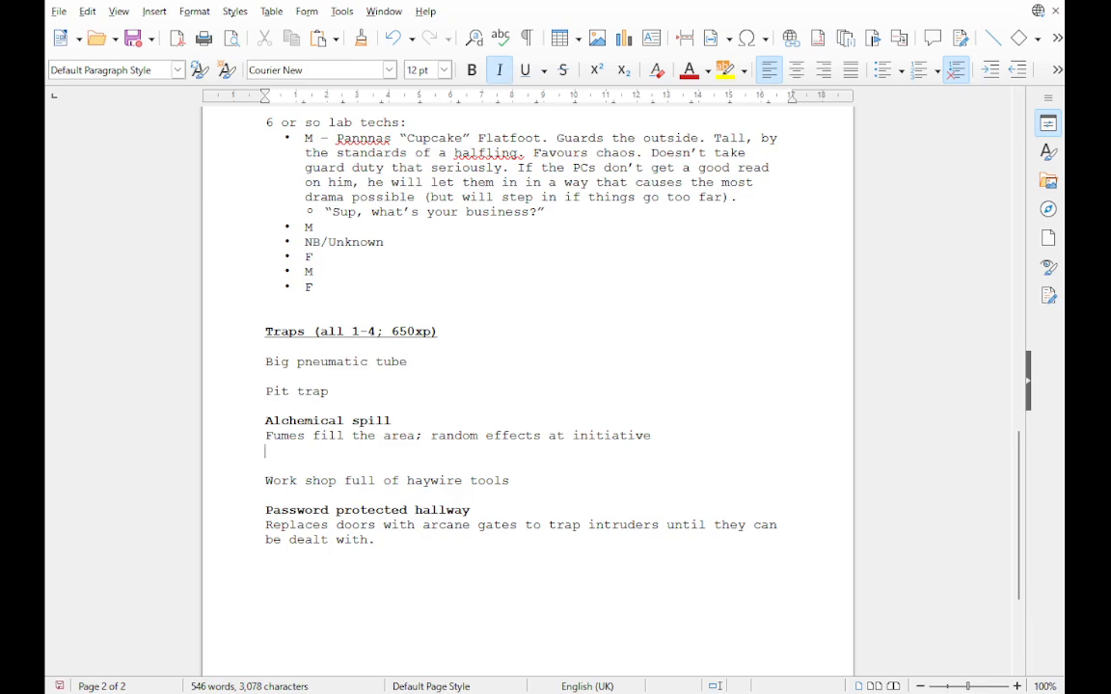
type("Trigger:")
key("Return")
type("Ini")
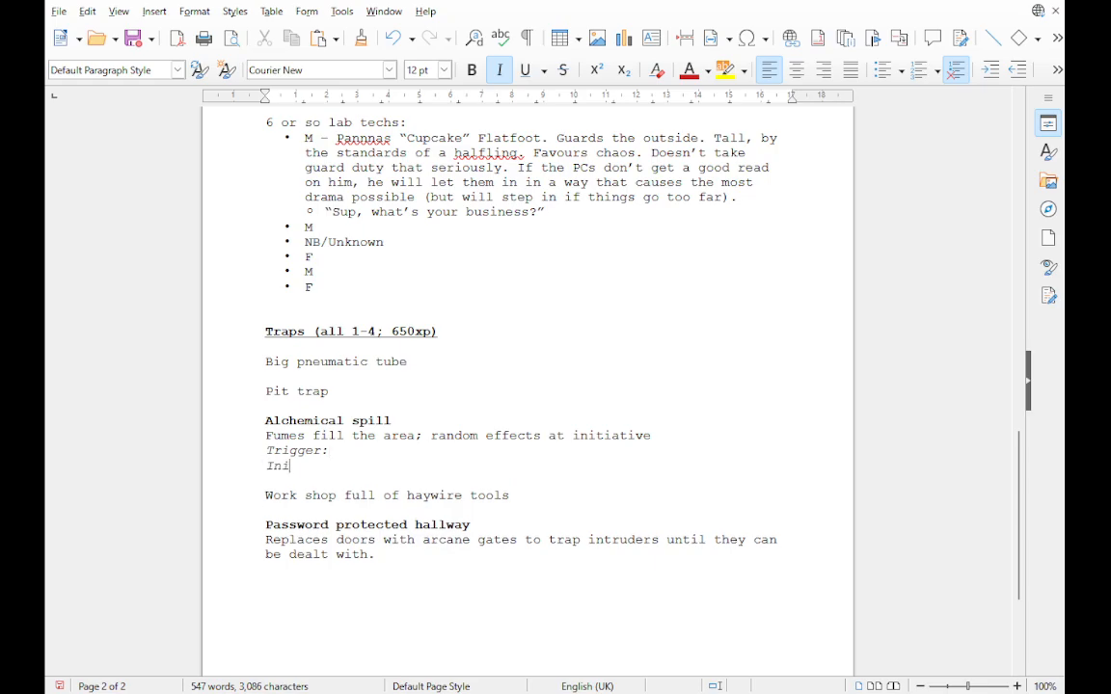
type("tiative:")
Step: Add the italic field lines “Active Elements:” and “Dynamic Elements:” below “Initiative:” in the Alchemical spill entry
key("Return")
type("Active")
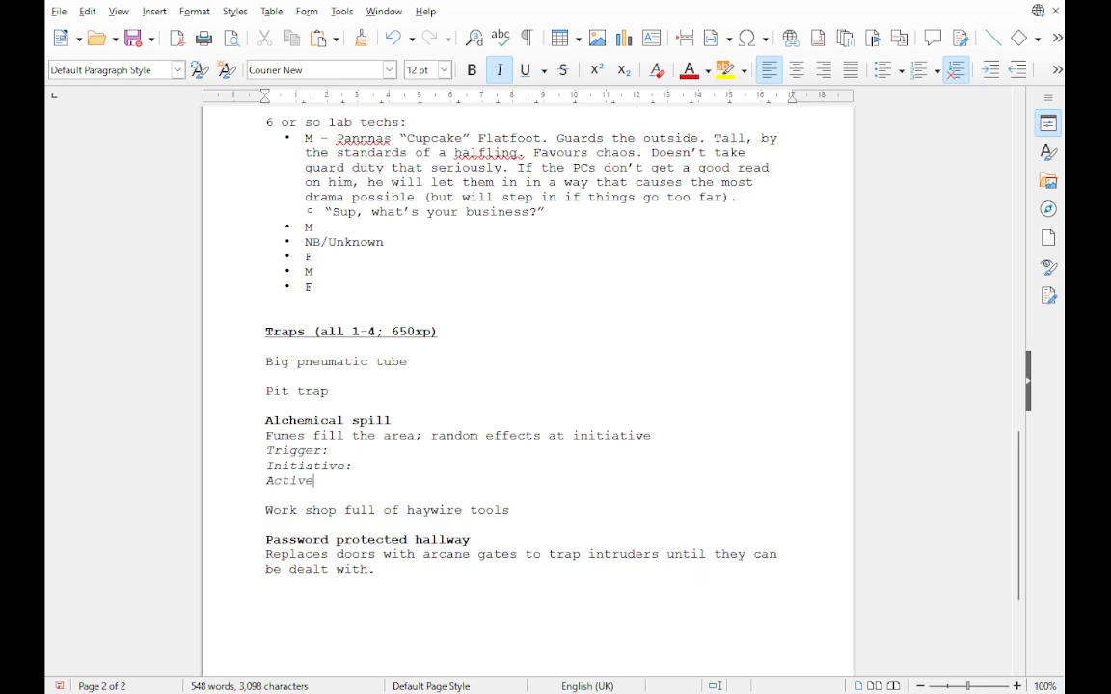
type(" Elements:")
key("Return")
type("Dy")
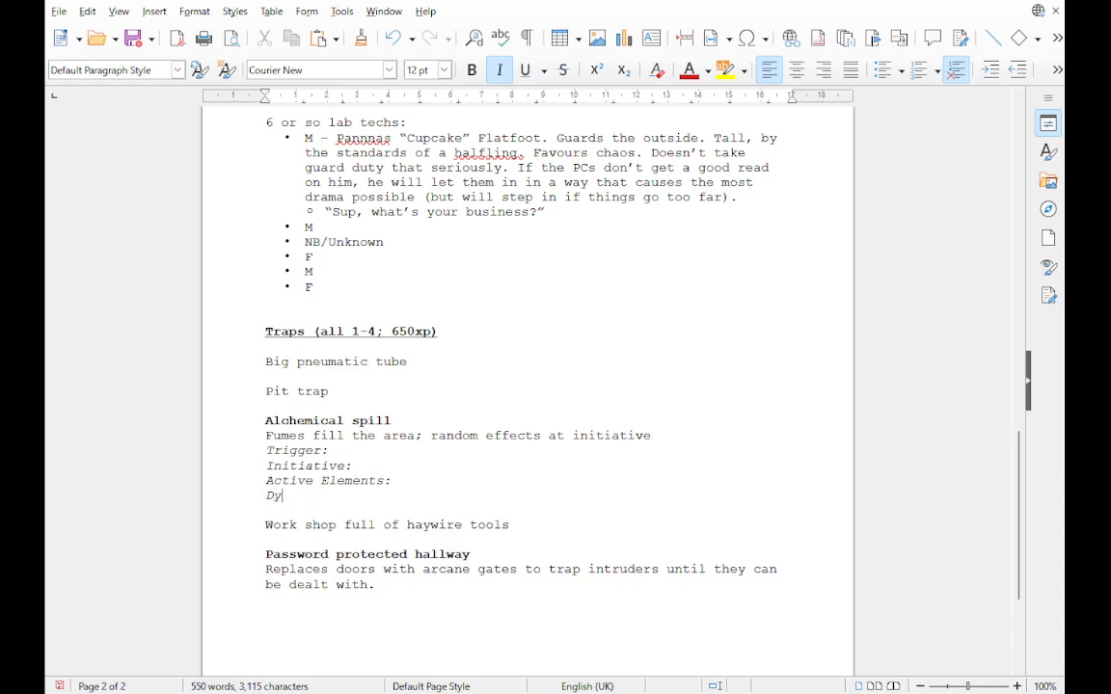
type("namic Elements:")
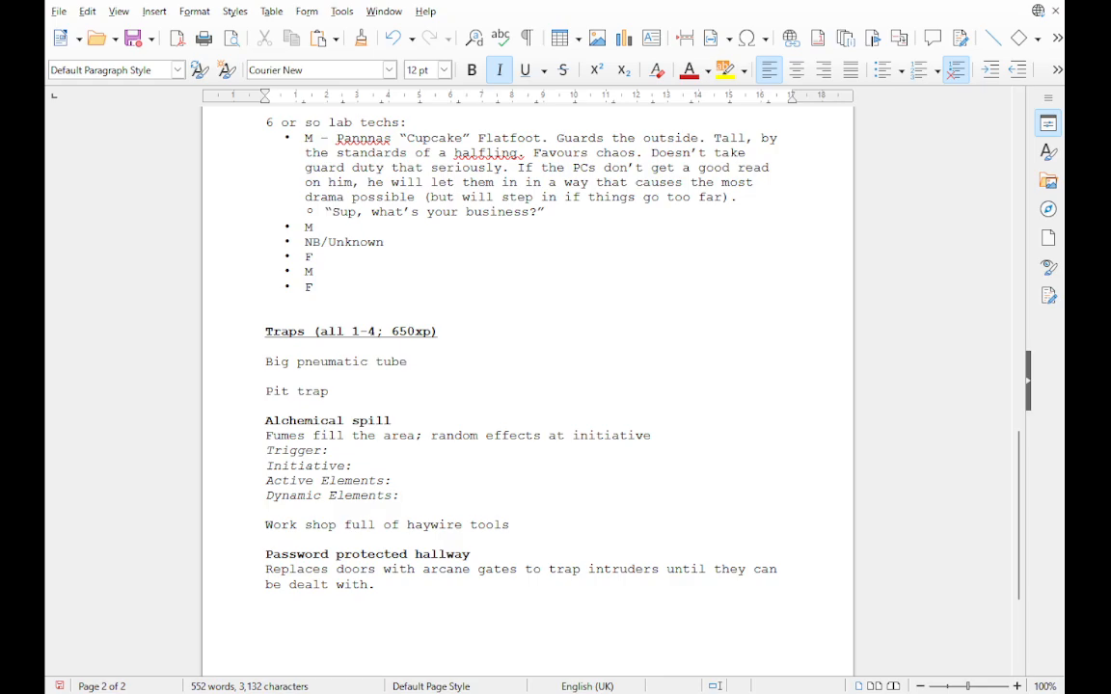
Step: Add the italic field lines “Constant Elements:” and “Countermeasures:” to the end of the Alchemical spill entry
key("Return")
type("Constand")
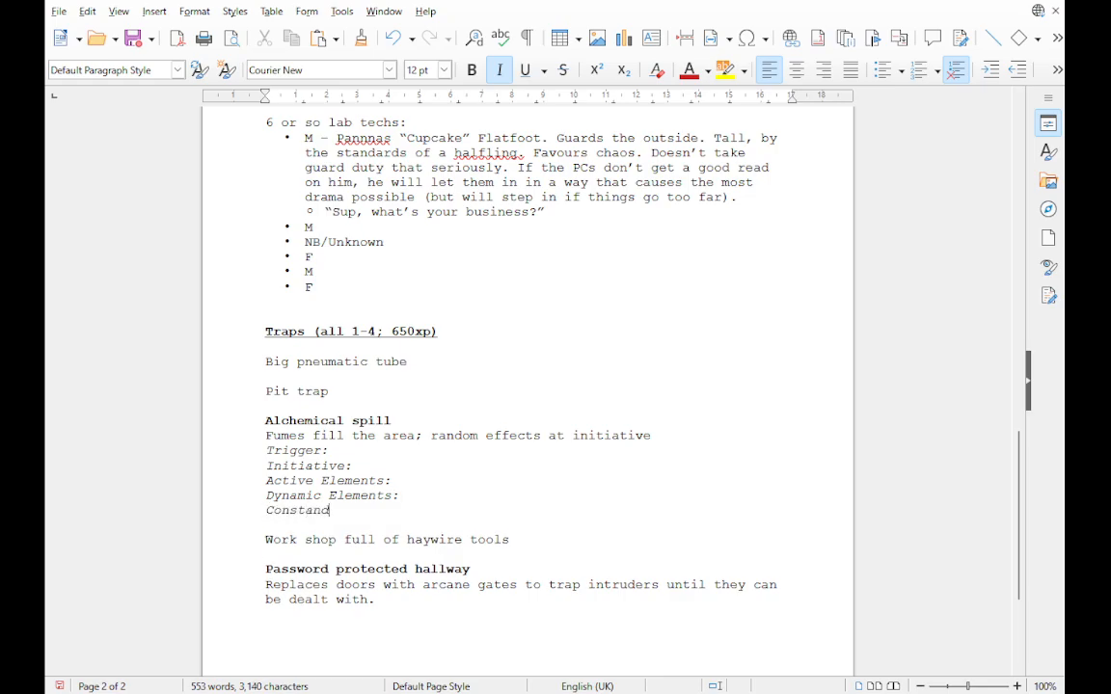
key("BackSpace")
type("t Elements:")
key("Return")
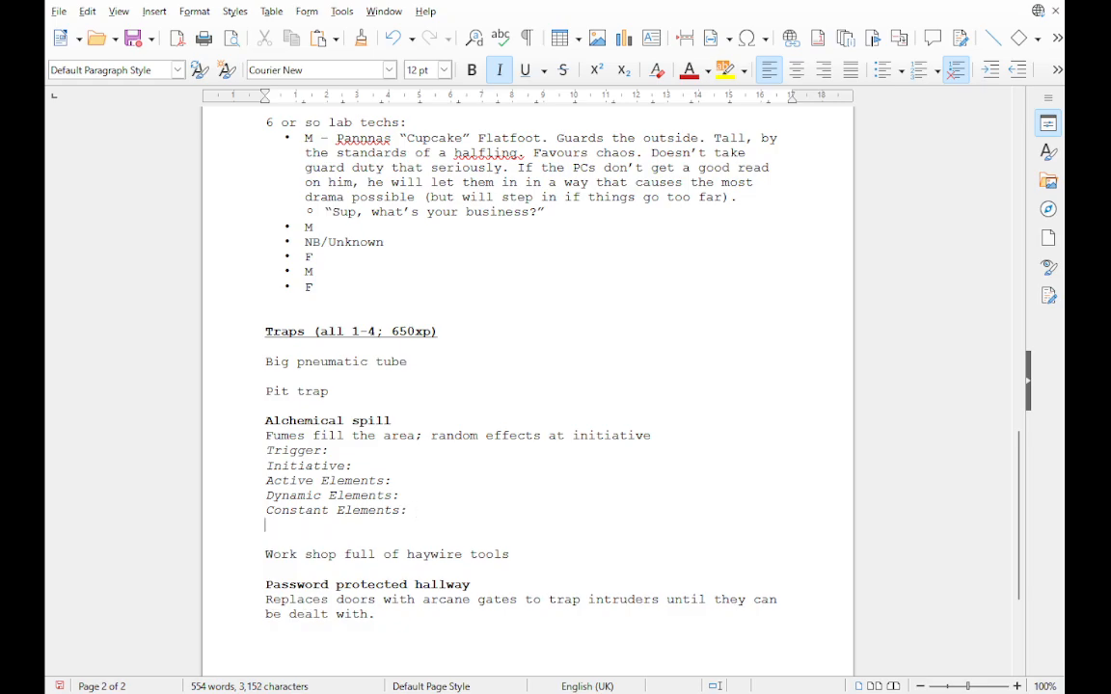
type("Countermeasures:")
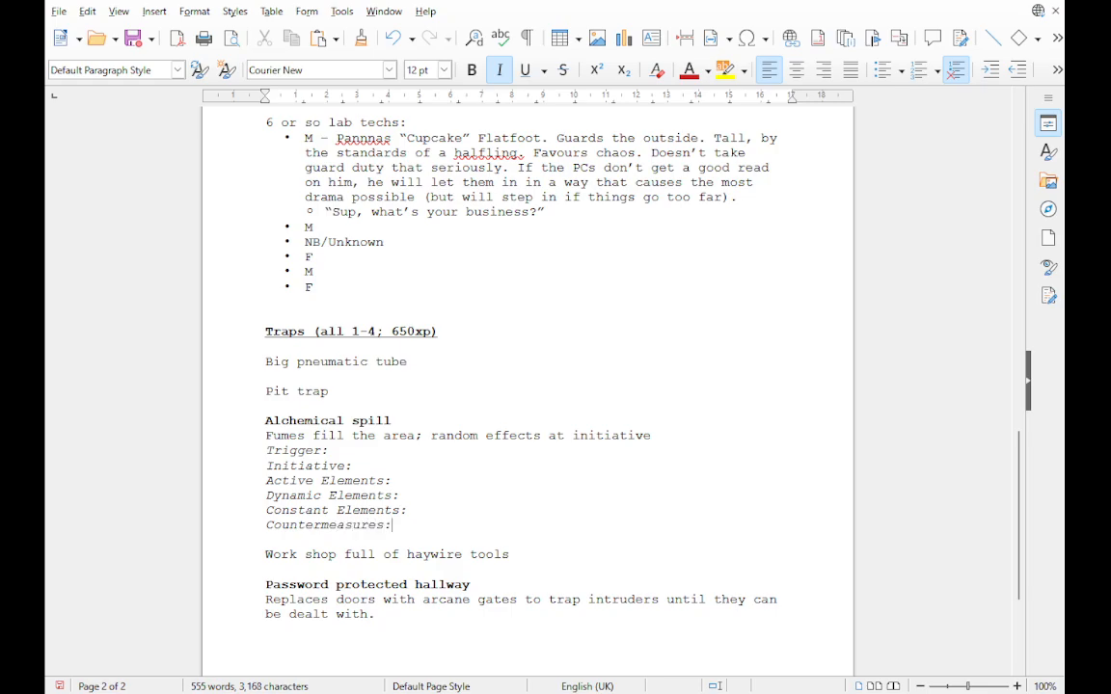
Step: Copy the six field lines from “Trigger:” to “Countermeasures:” beneath “Big pneumatic tube” and make that trap's title bold
key("shift+Home")
key("shift+Up")
key("shift+Up")
key("shift+Up")
key("shift+Up")
key("shift+Up")
key("ctrl+c")
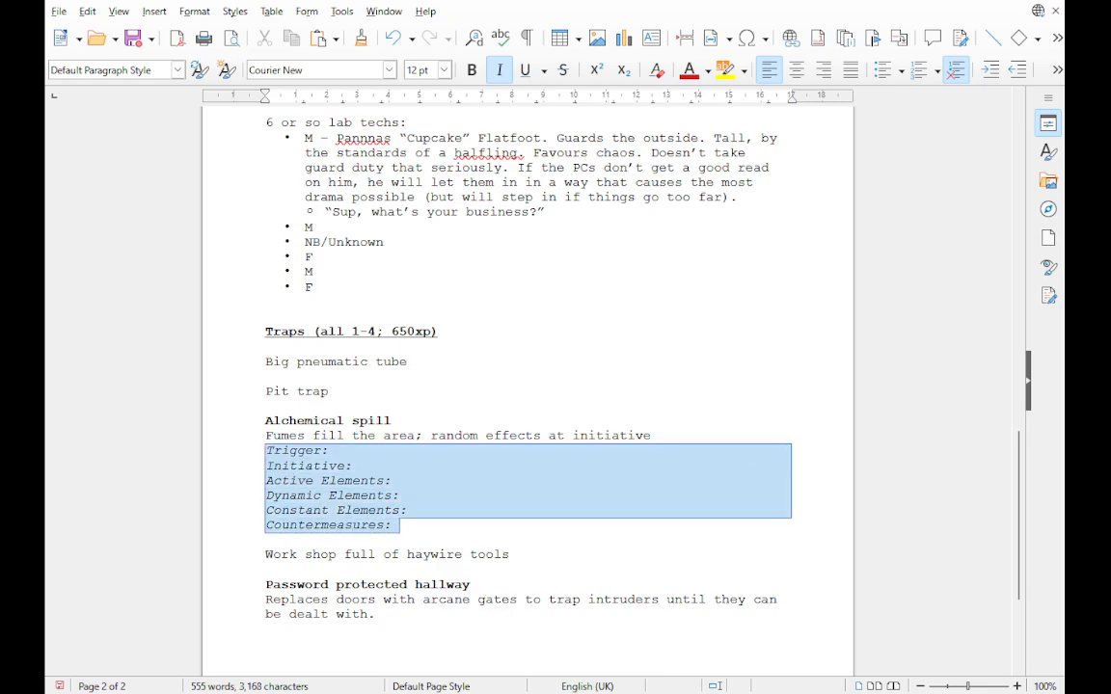
left_click(266, 377)
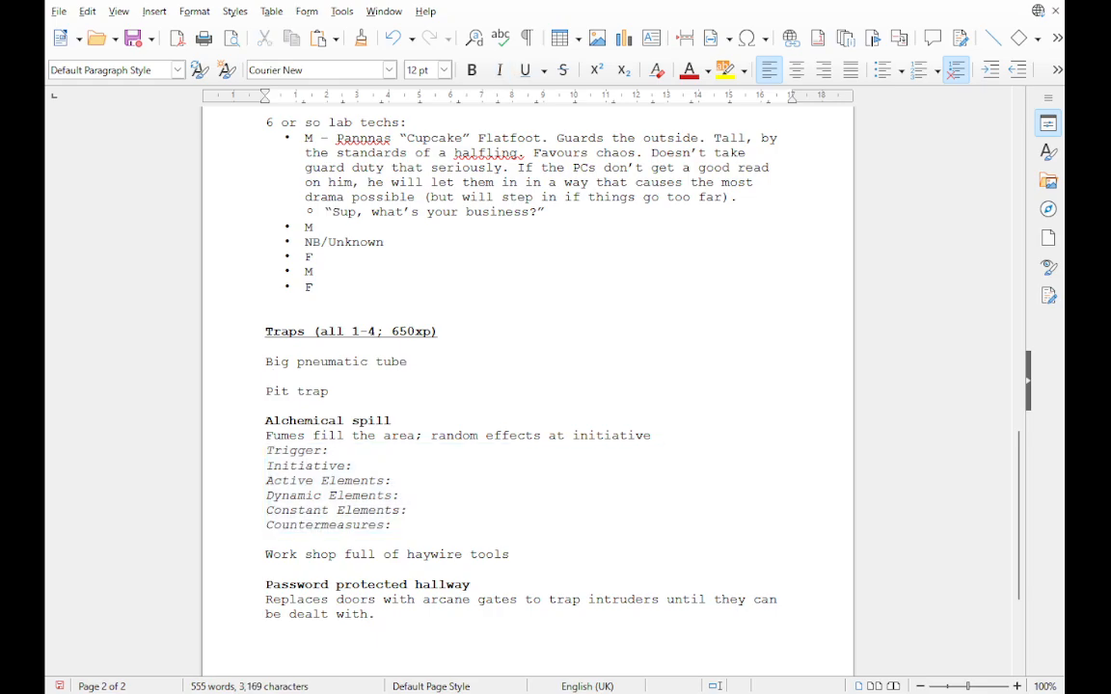
type("F")
key("BackSpace")
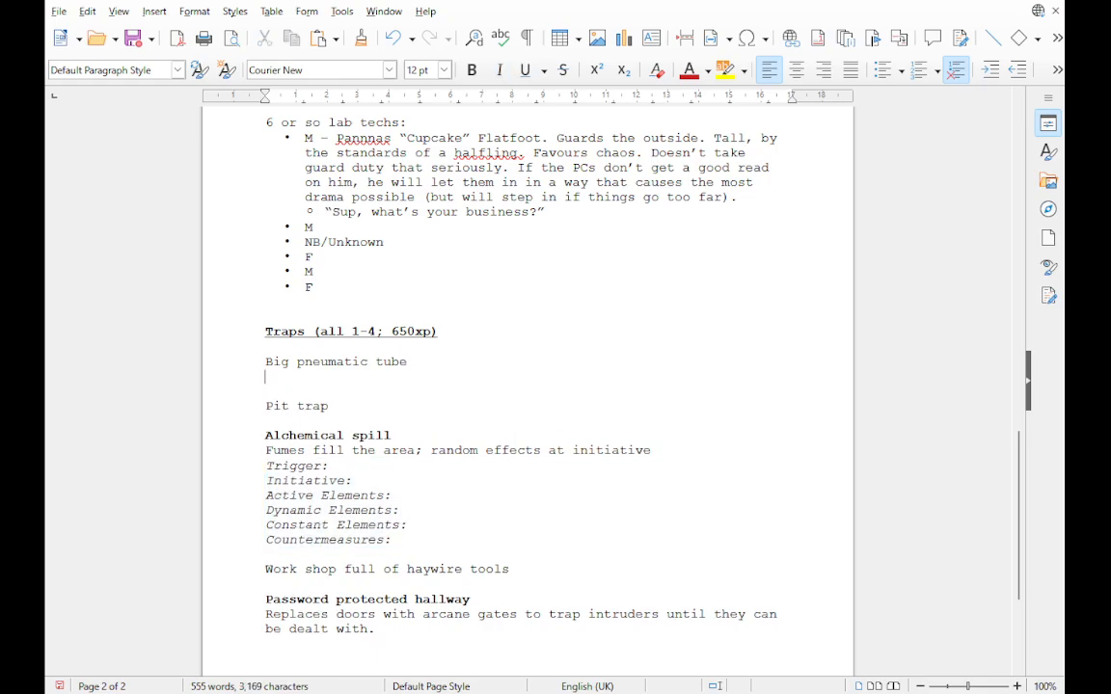
key("ctrl+v")
left_click_drag(407, 363, 265, 362)
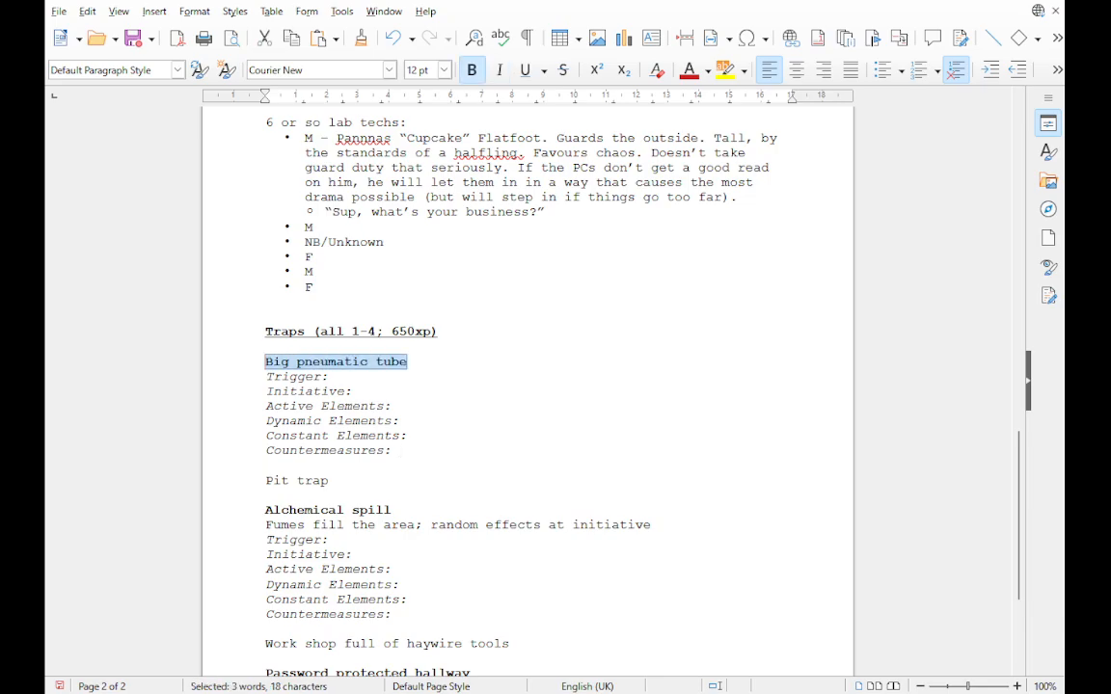
left_click(330, 480)
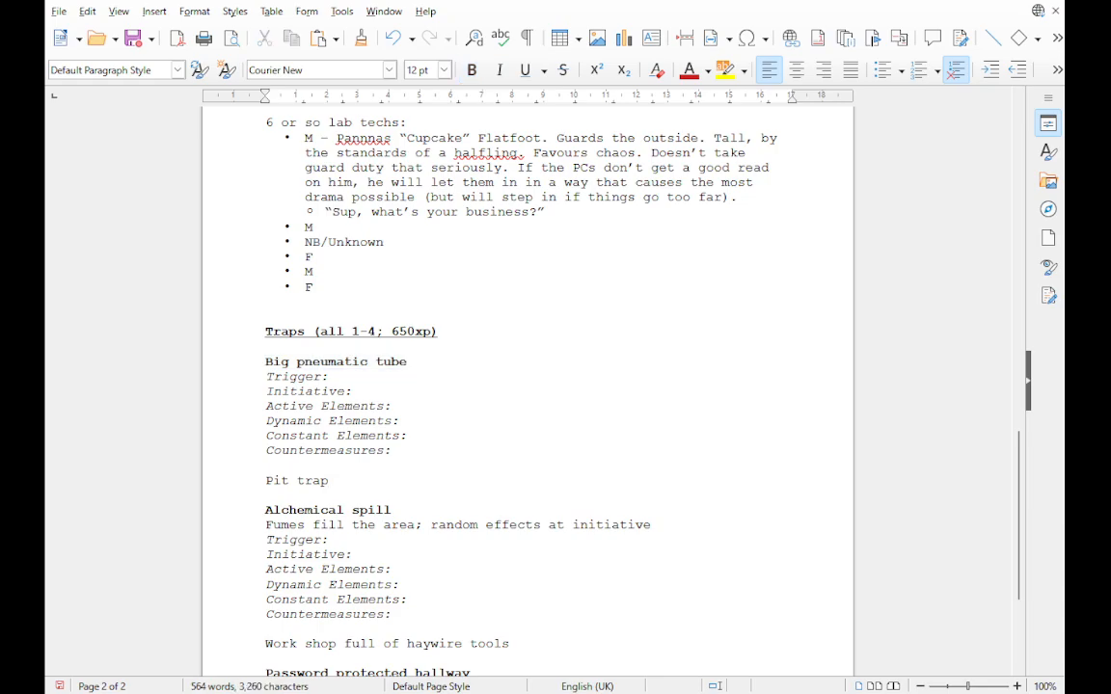
Step: Make the “Pit trap” title bold and paste the six field lines from “Trigger:” to “Countermeasures:” beneath it
key("shift+Home")
key("ctrl+b")
key("End")
key("Return")
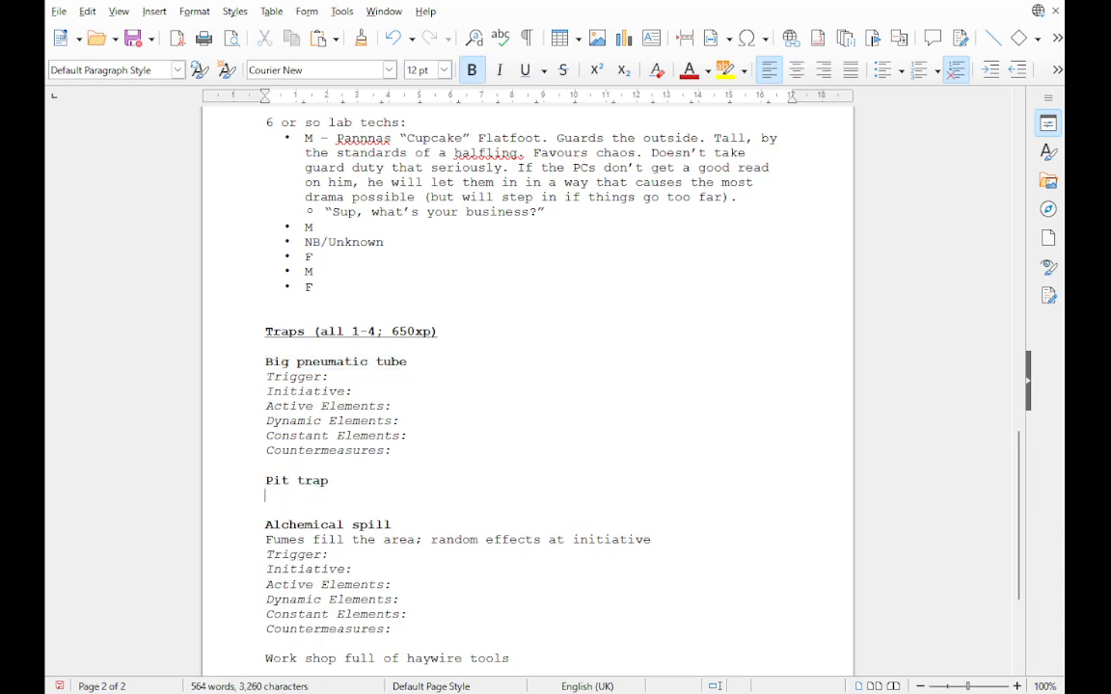
key("ctrl+v")
Step: Make the “Work shop full of haywire tools” title bold and paste the six copied field lines beneath it
scroll(528, 390, "down", 3)
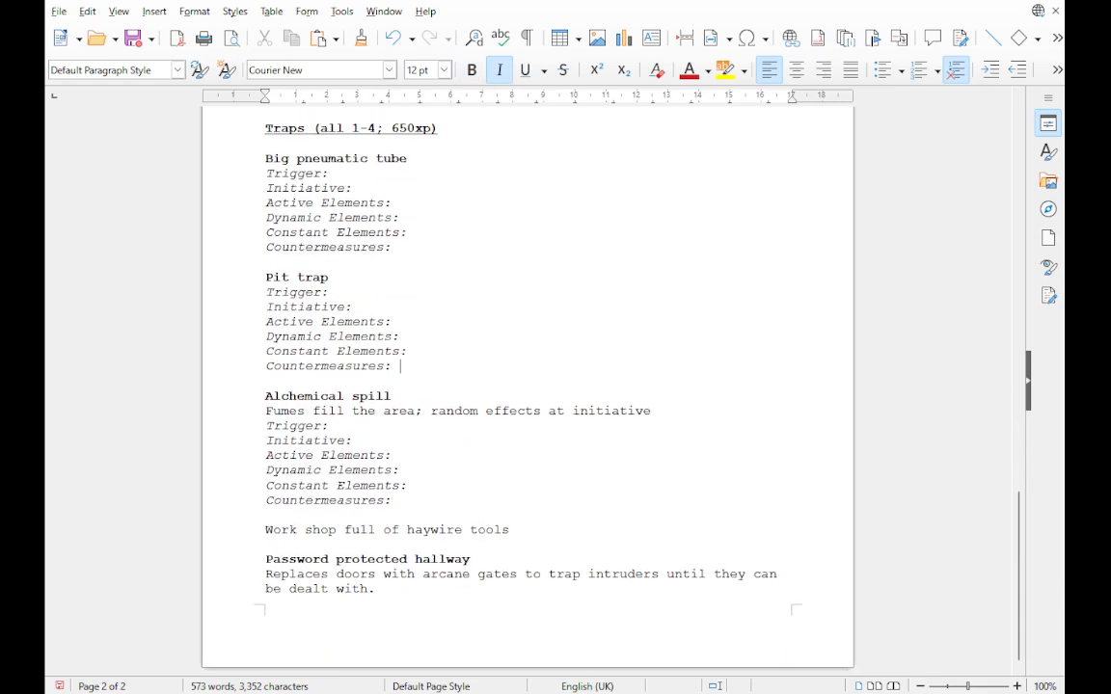
left_click(510, 524)
key("shift+Home")
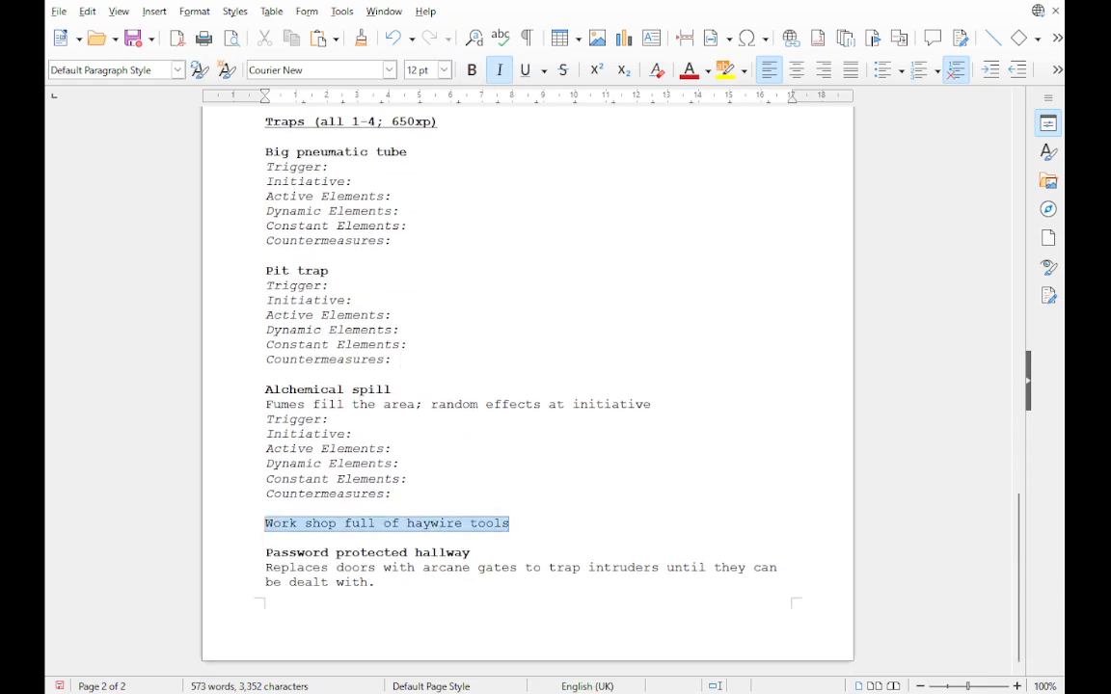
key("ctrl+b")
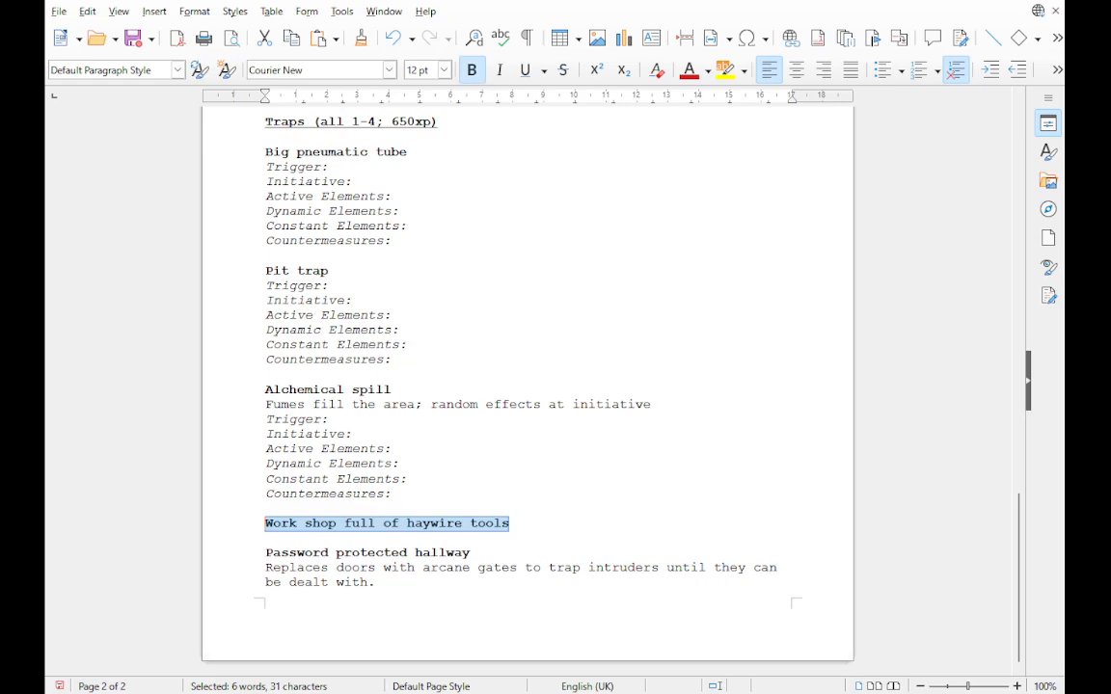
key("End")
key("Return")
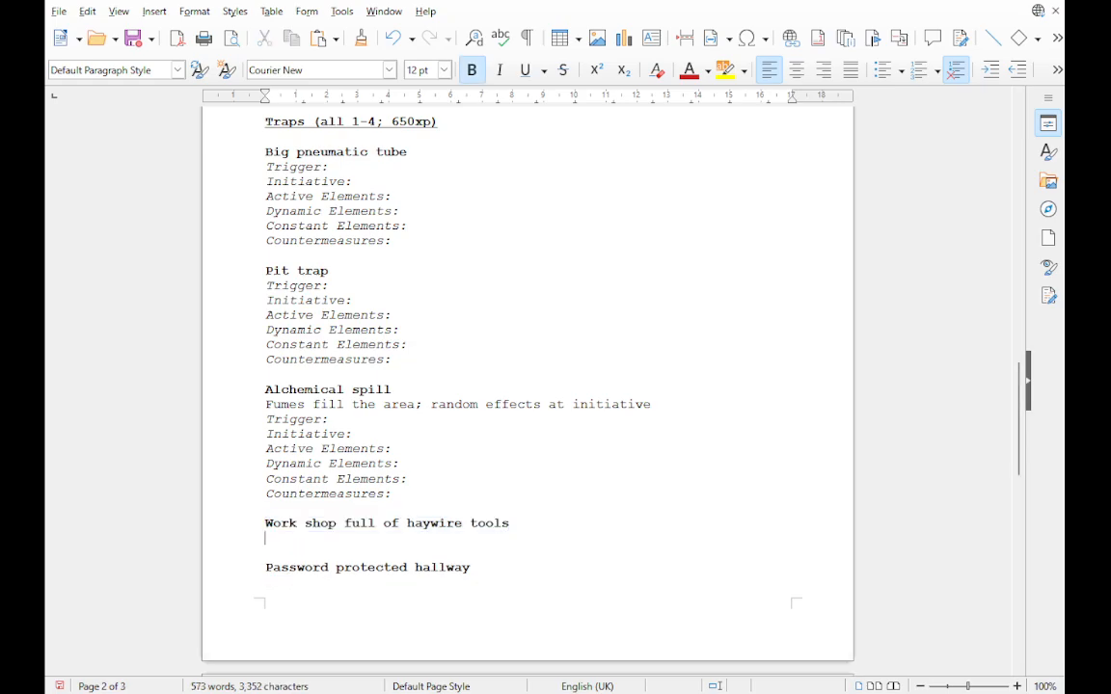
key("ctrl+v")
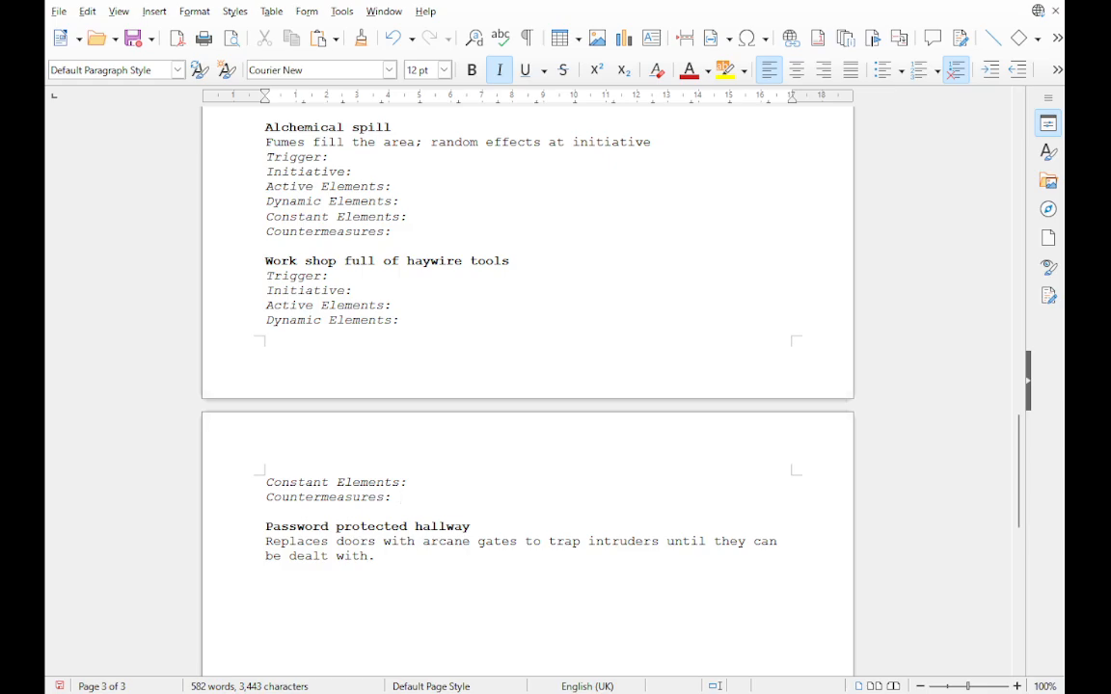
Step: Paste the six copied field lines beneath the Password protected hallway description at the end of the document
key("ctrl+End")
key("Return")
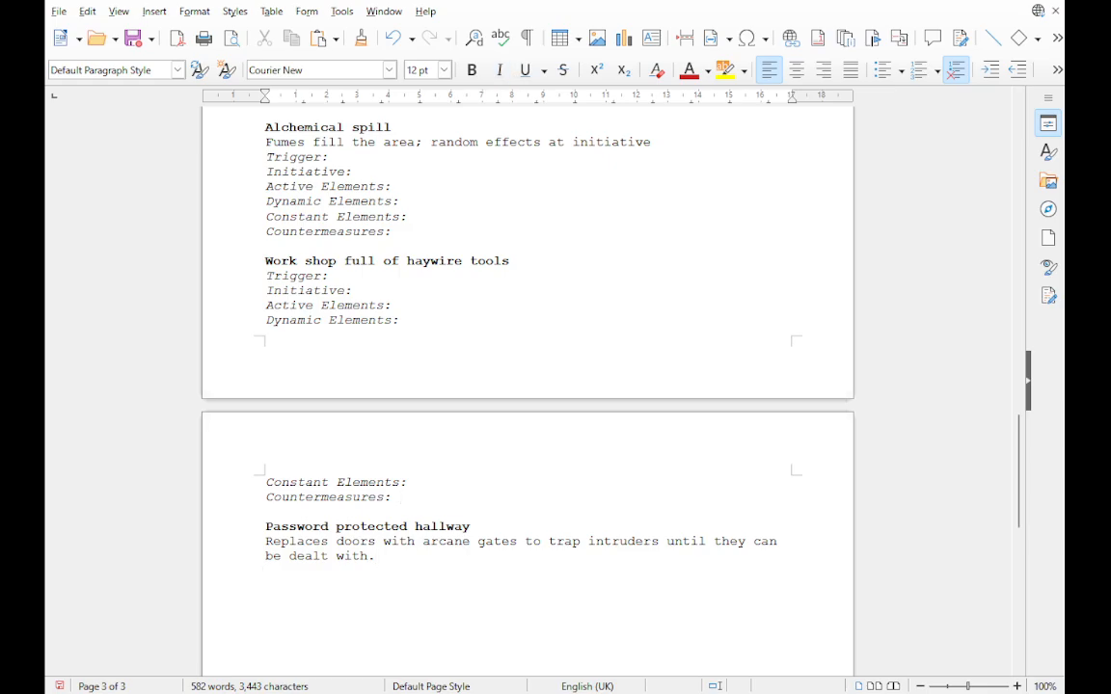
key("ctrl+v")
scroll(527, 386, "up", 2)
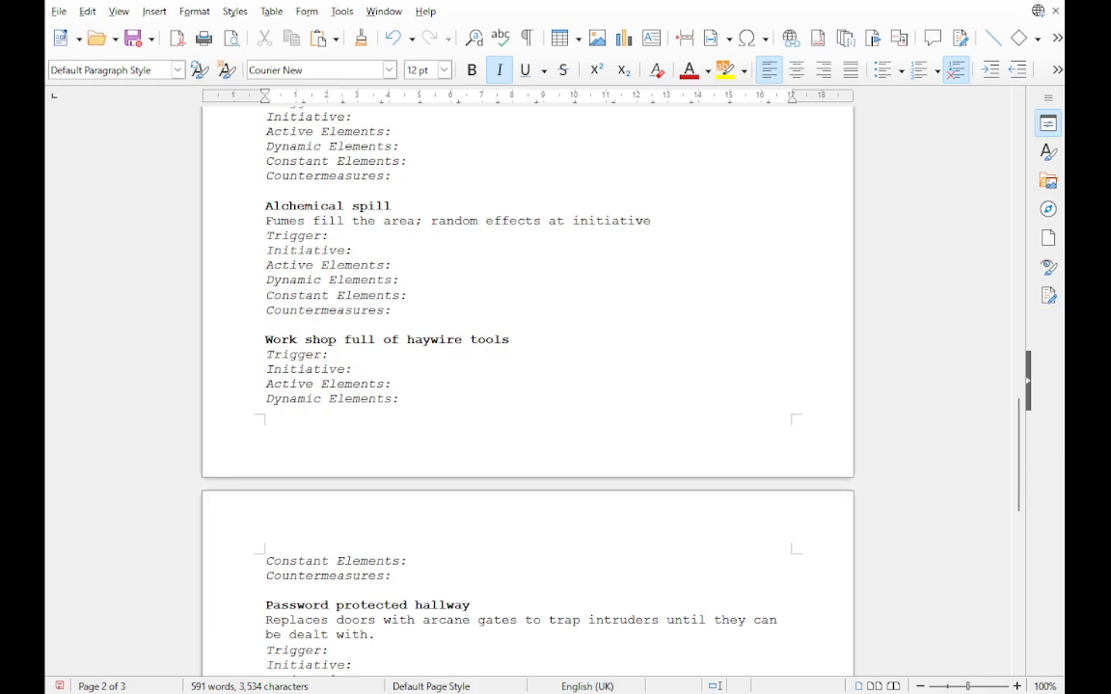
scroll(528, 386, "up", 1)
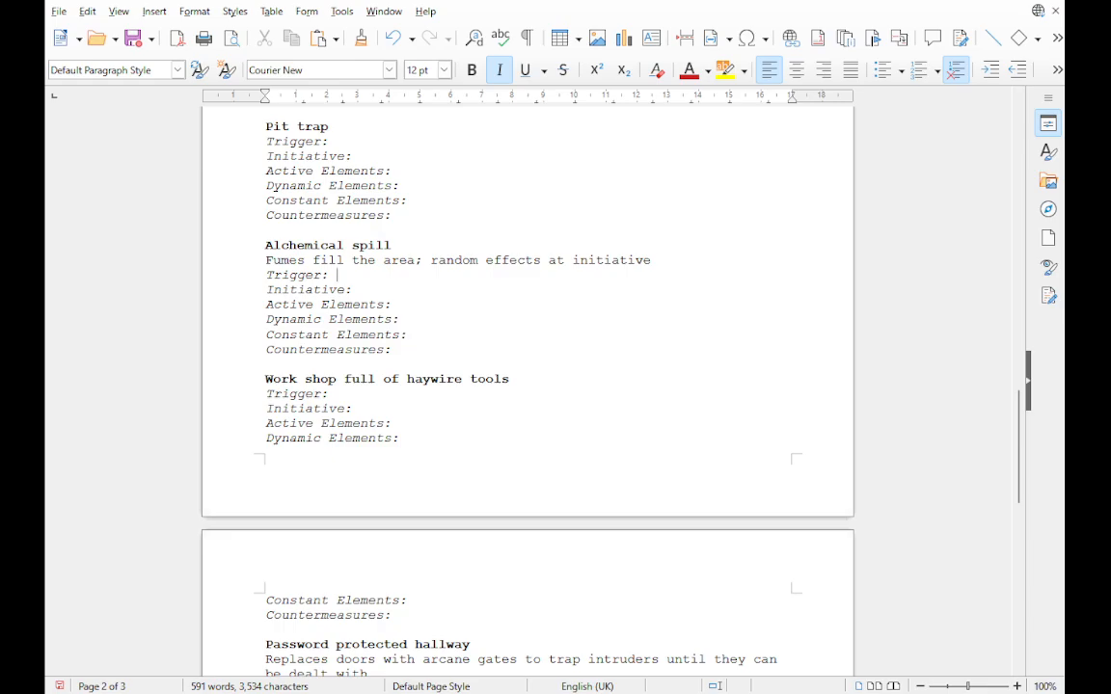
type("The d")
key("BackSpace")
key("BackSpace")
key("BackSpace")
key("BackSpace")
key("BackSpace")
Step: Fill in the Alchemical spill's Trigger in non-italic text with “The door to a walk-in storage area is opened, letting the fumes out”
key("ctrl+i")
type("Th")
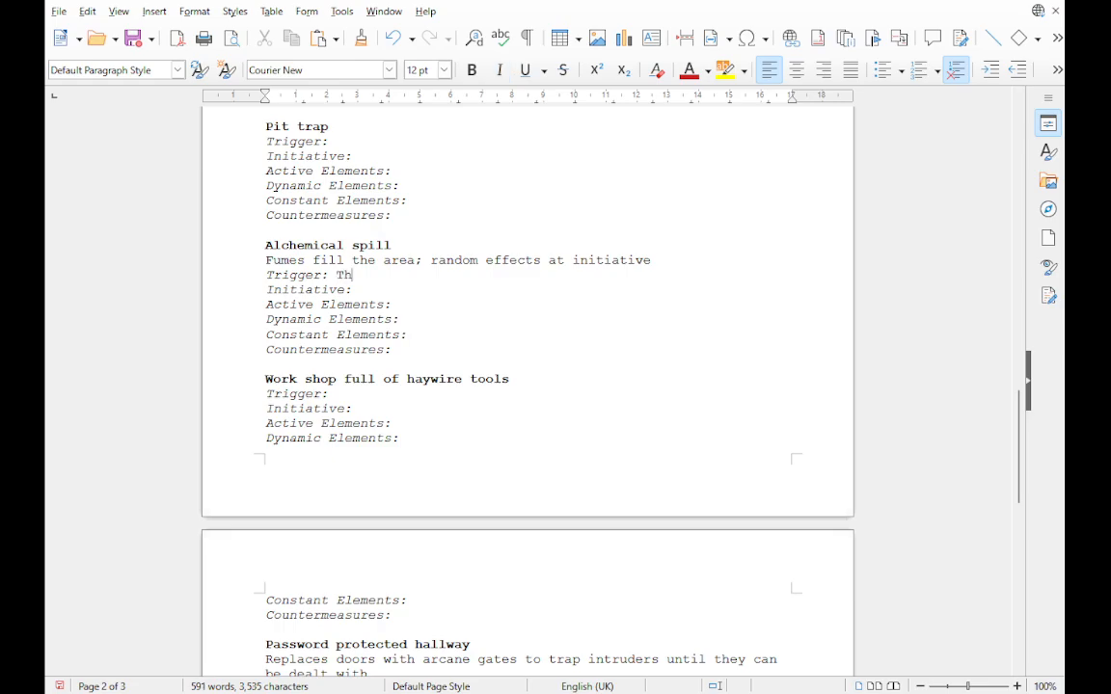
type("e cu")
key("BackSpace")
key("BackSpace")
key("BackSpace")
key("BackSpace")
key("BackSpace")
key("BackSpace")
type("A walk-in")
key("BackSpace")
key("BackSpace")
key("BackSpace")
key("BackSpace")
key("BackSpace")
key("BackSpace")
key("BackSpace")
key("BackSpace")
key("BackSpace")
type("The so")
key("BackSpace")
key("BackSpace")
type("door to a walk-in ")
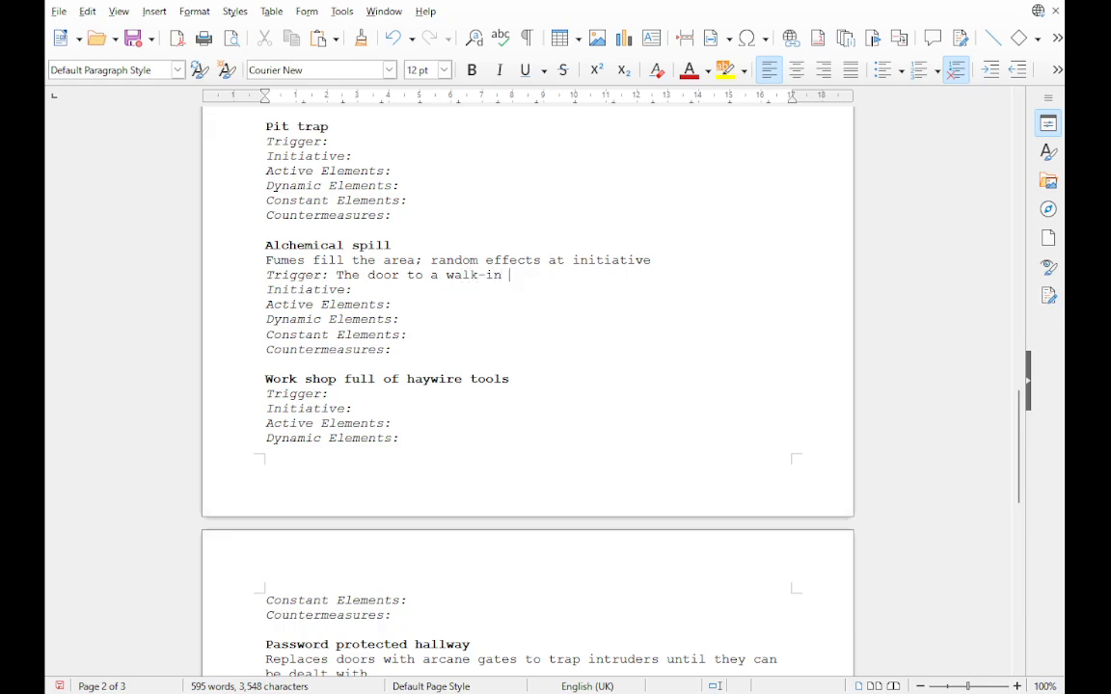
type("storage area is opened, let")
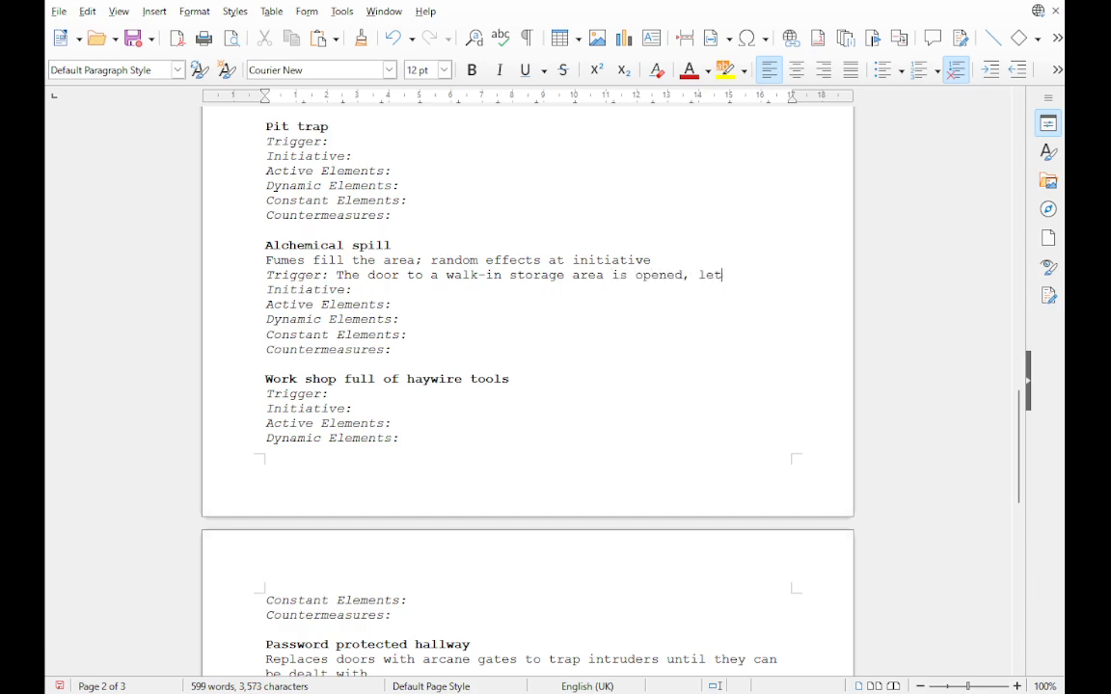
type("ting the fumes")
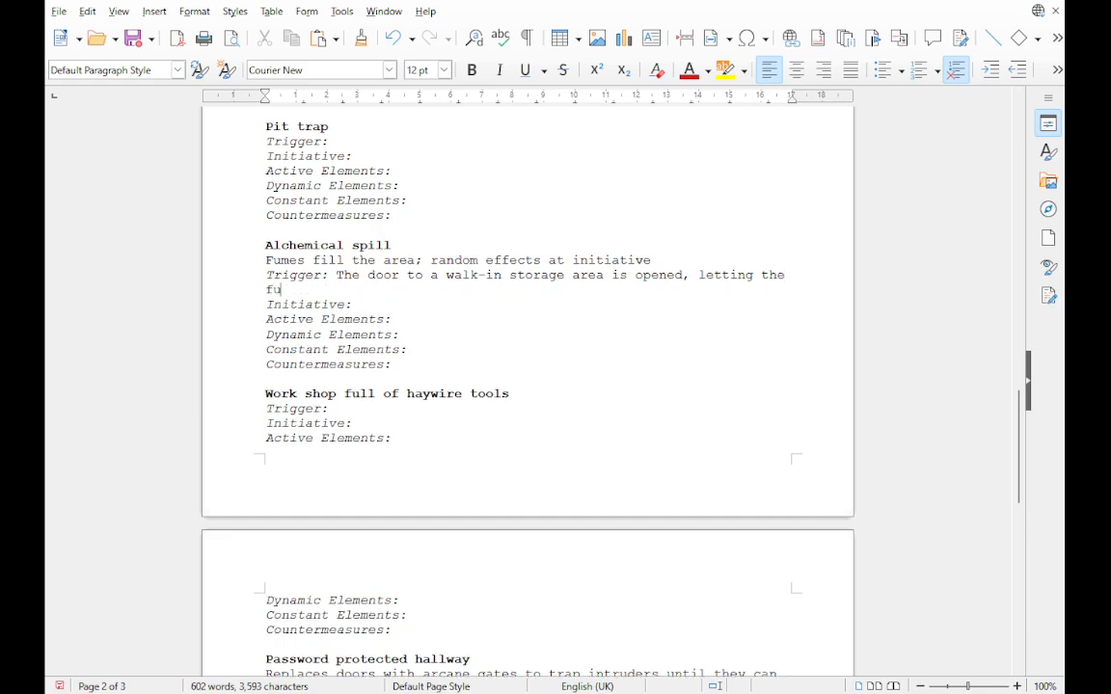
type(" out")
Step: Continue the Alchemical spill's Trigger text with “. They react with the ambient magic of the workshop(?) to form a toxic cloud”
type(". They e")
key("BackSpace")
key("BackSpace")
key("BackSpace")
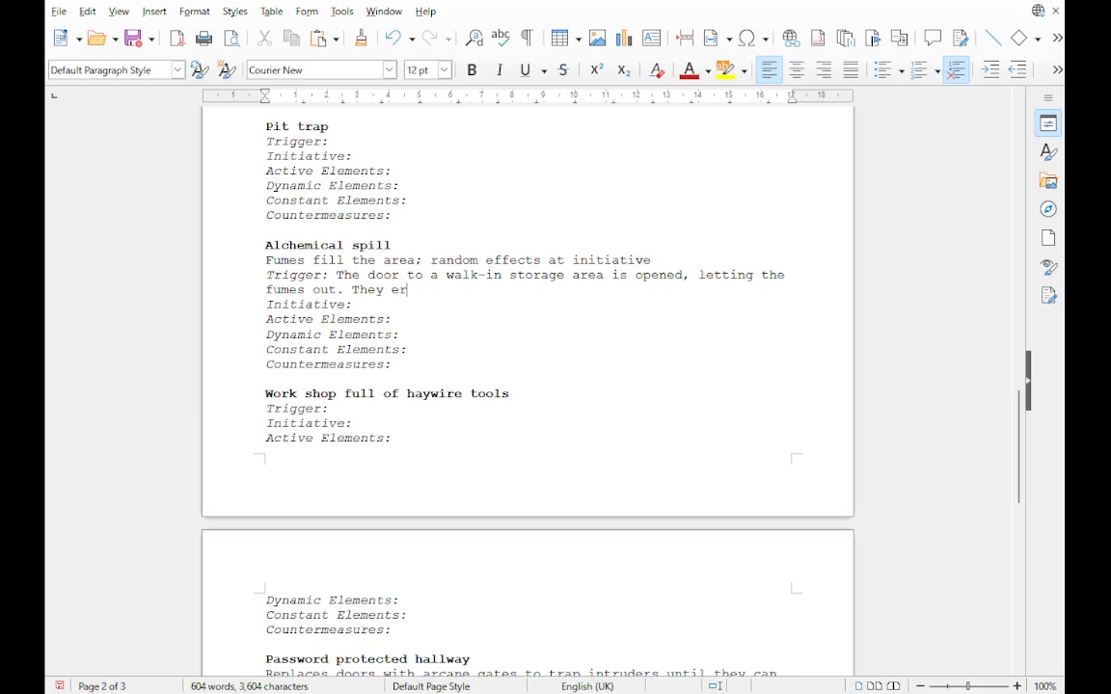
type("reaxr")
key("BackSpace")
key("BackSpace")
type("cr")
type(" with the a")
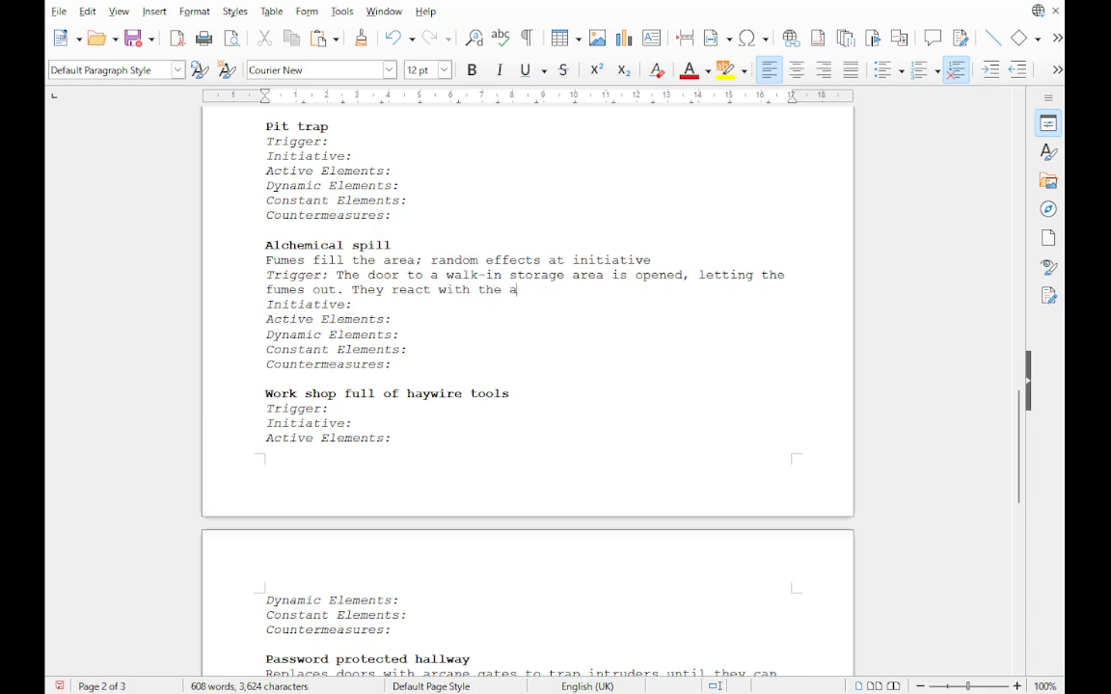
type("mbient")
key("BackSpace")
type("magic of the ")
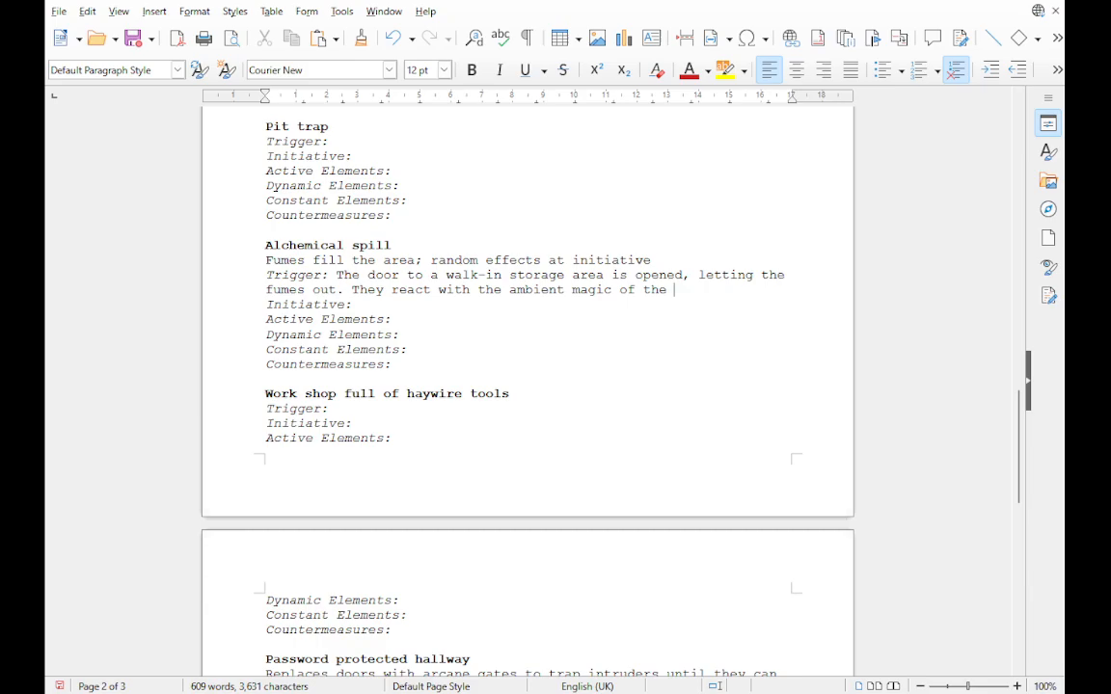
type("work")
type("shop")
type("(?)")
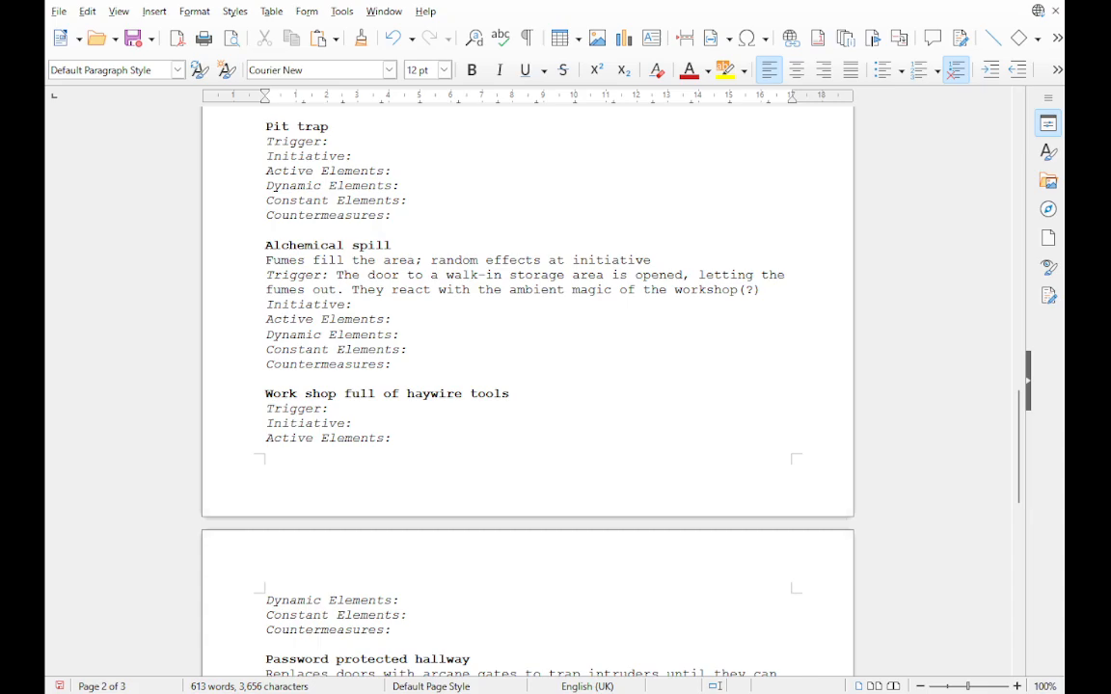
type(" to for")
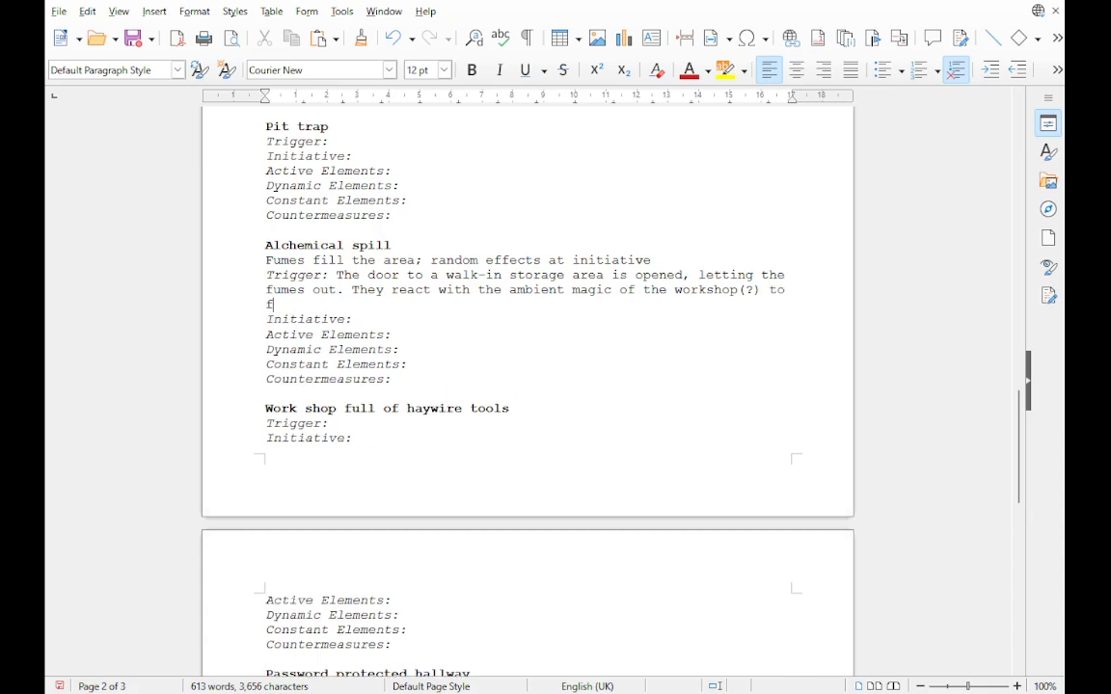
type("m a toxic cloud")
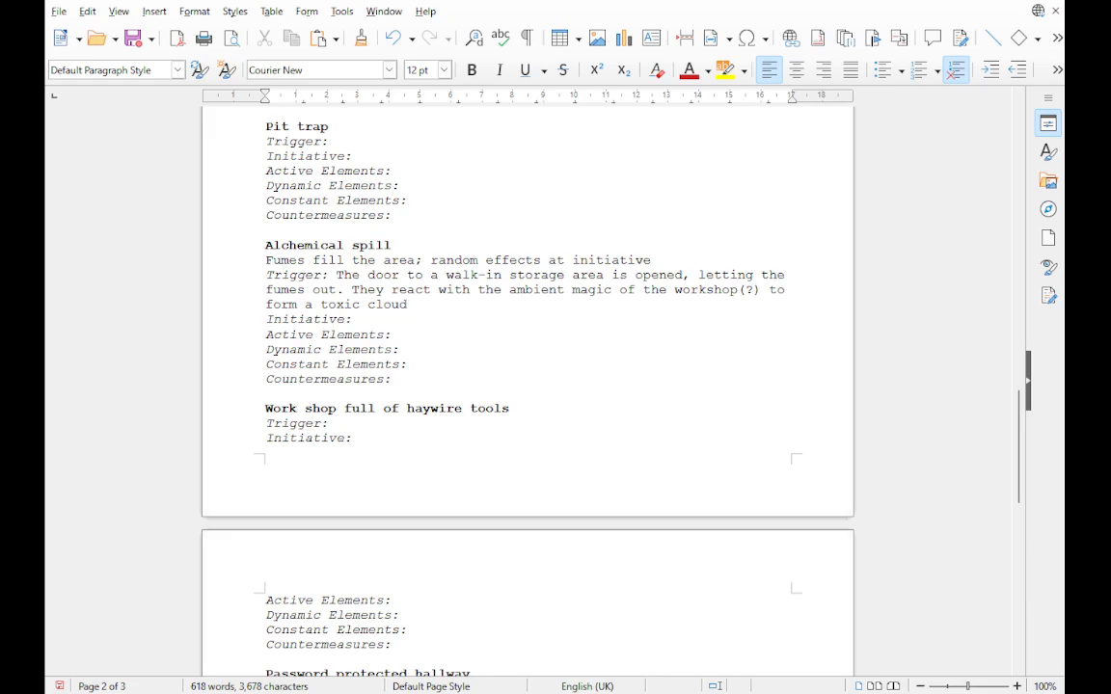
Step: Finish the Alchemical spill's Trigger text with “, as well as rusting the hinges straight off the door.”
type(", as well as rusti")
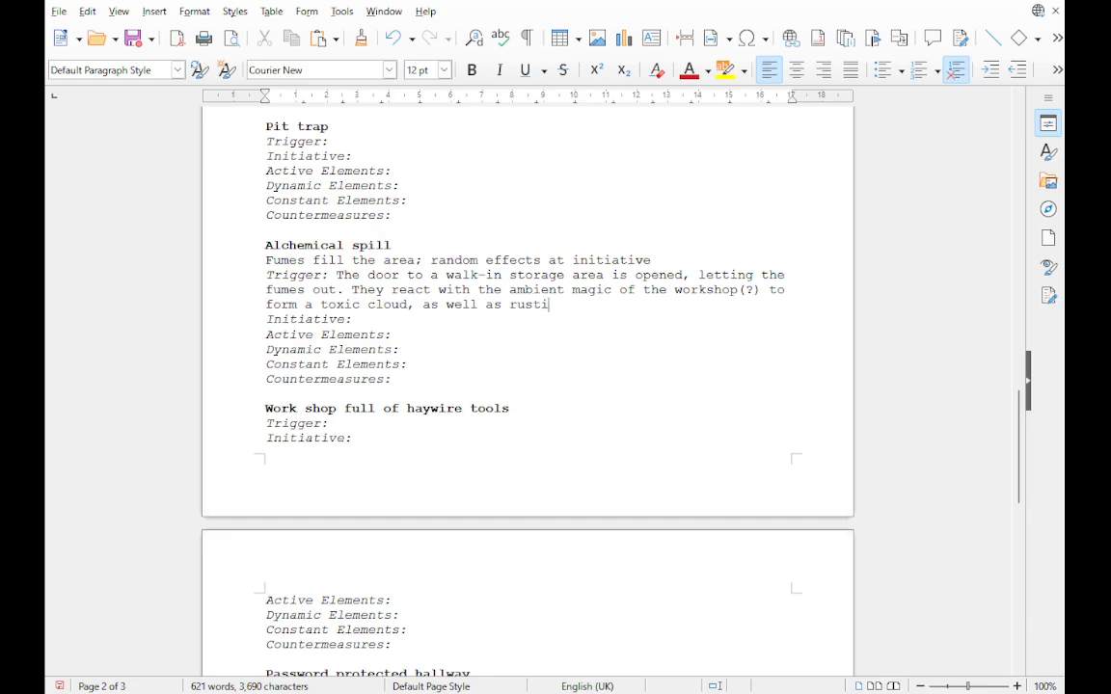
type("ng the hinges str")
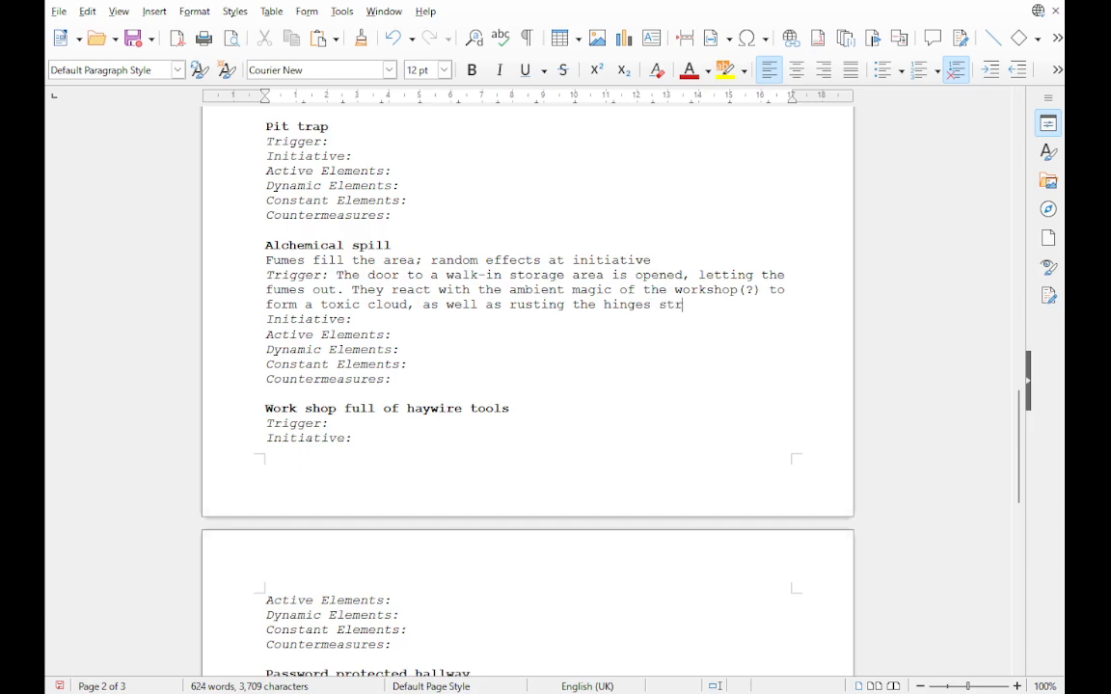
type("aight off the door.")
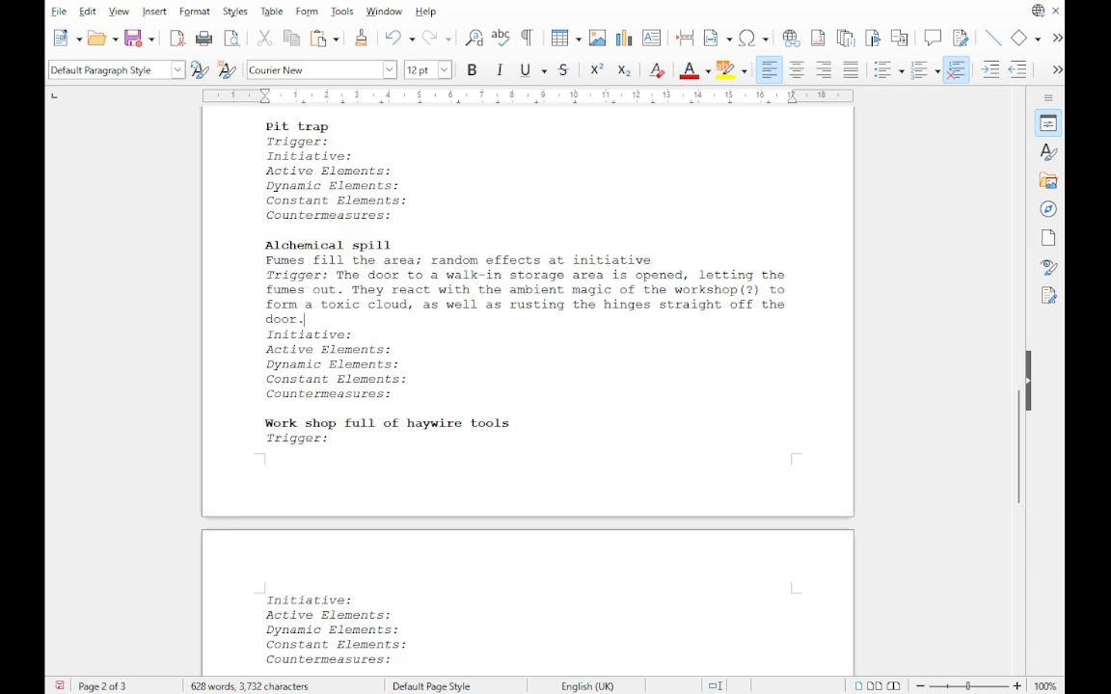
Step: Fill in the Alchemical spill's Initiative in non-italic text with “The trap acts at initiative count 20.”
left_click(359, 335)
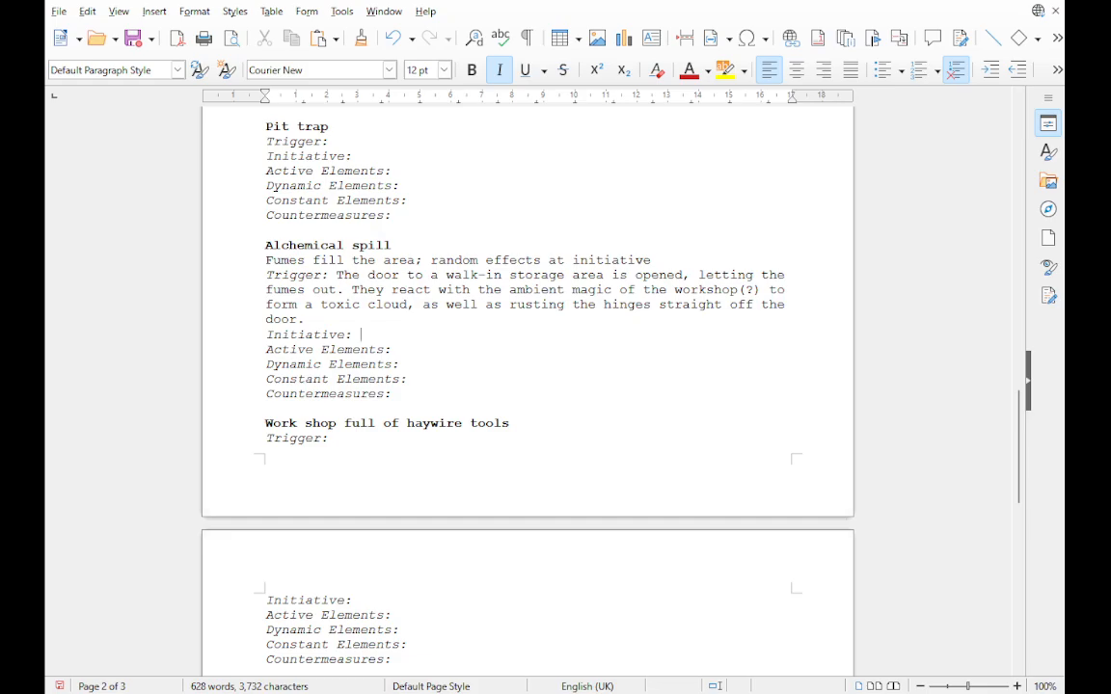
type("Initiat")
key("BackSpace")
key("BackSpace")
key("BackSpace")
key("BackSpace")
key("BackSpace")
key("BackSpace")
key("BackSpace")
type("The")
key("BackSpace")
key("BackSpace")
key("BackSpace")
key("ctrl+i")
type("the d")
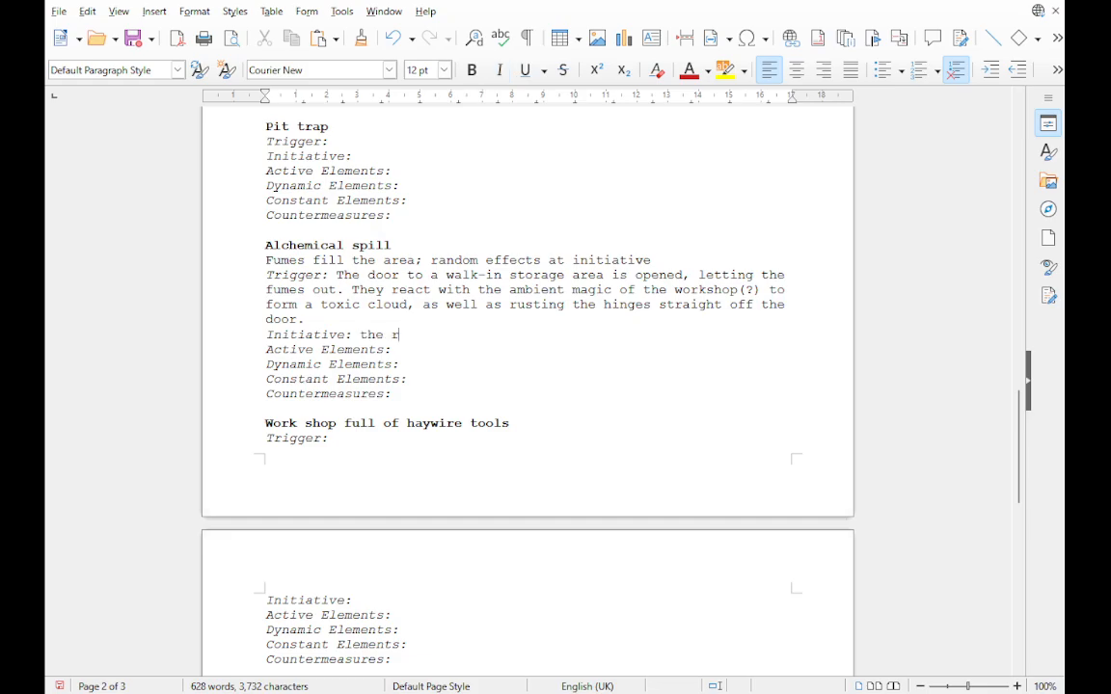
key("BackSpace")
key("BackSpace")
key("BackSpace")
key("BackSpace")
key("BackSpace")
type("The trap acts at initiat")
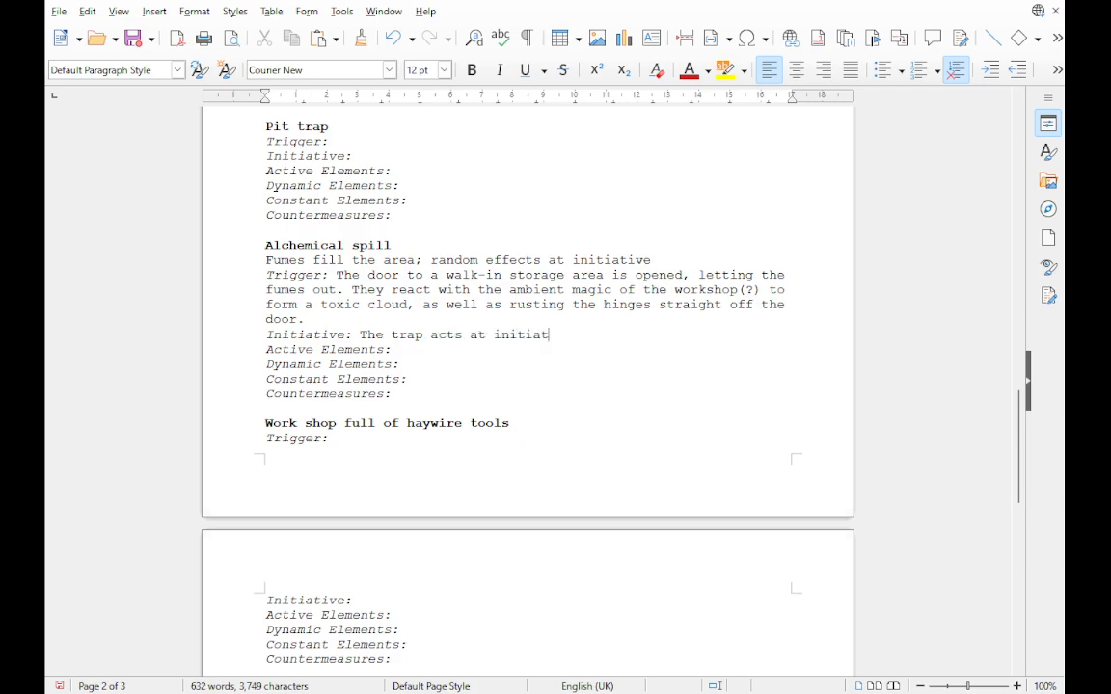
type("ive count 20.")
Step: Start the Alchemical spill's Active Elements in non-italic text with “A cloud of fumes expands from the”
left_click(400, 350)
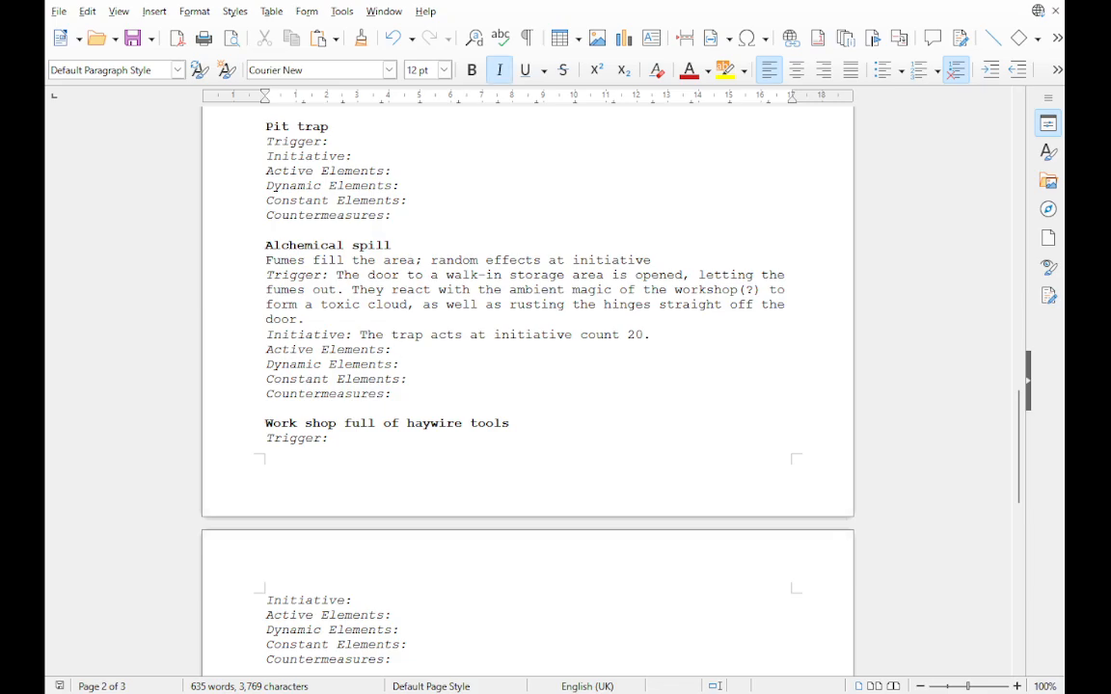
type("They re")
key("BackSpace")
key("BackSpace")
key("BackSpace")
key("BackSpace")
key("ctrl+i")
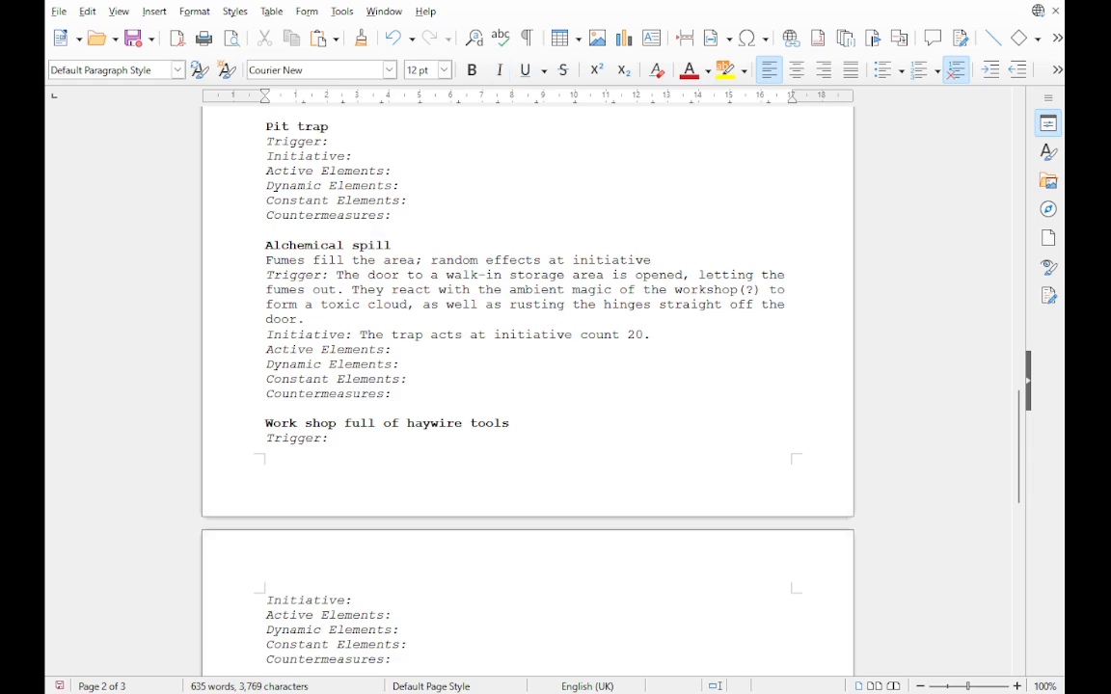
type("A cloud of fumes ")
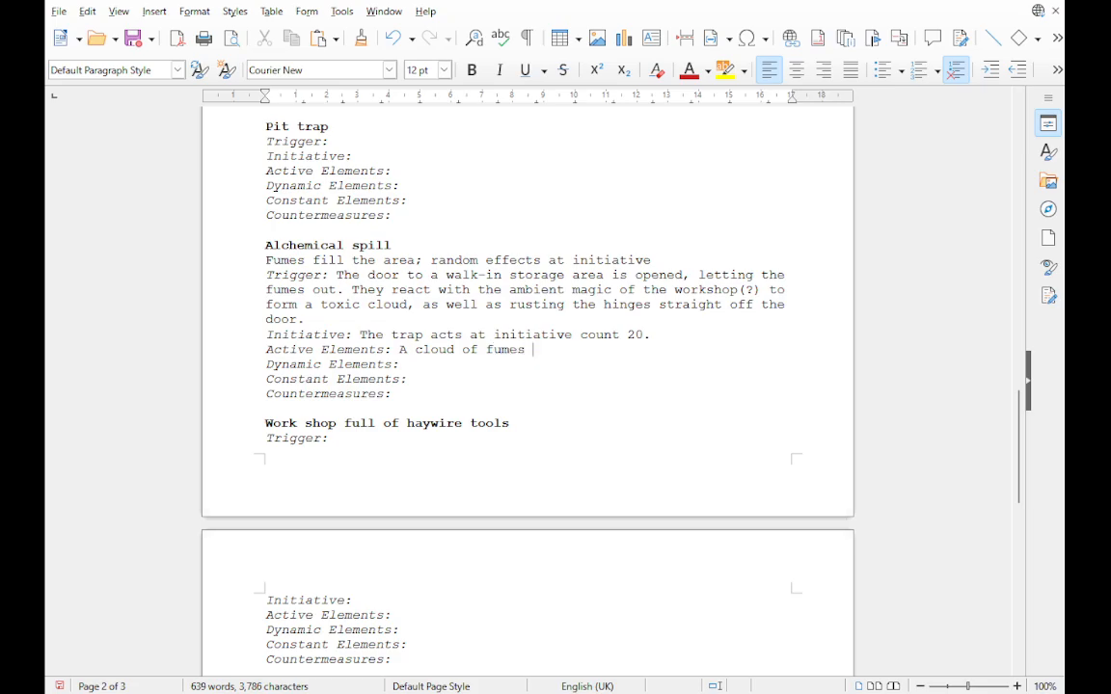
type("exp")
type("ands from the ")
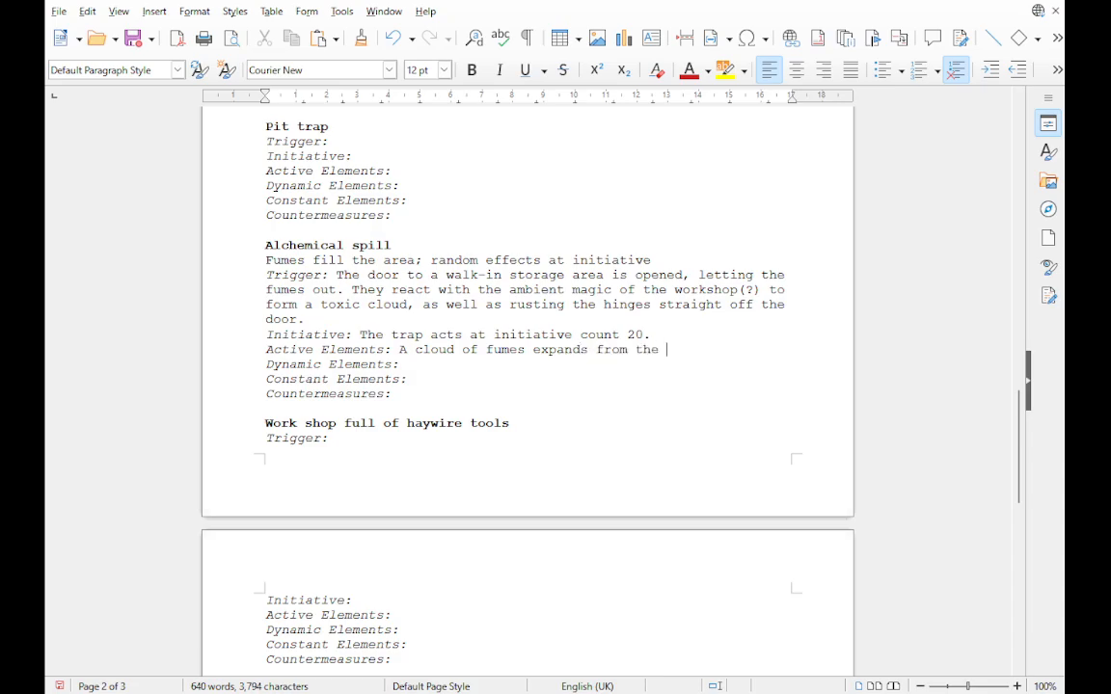
Step: Continue the Alchemical spill's Active Elements with “cupboard, growing 10 feet in radius at each initiative count.”
type("cupboard, grow")
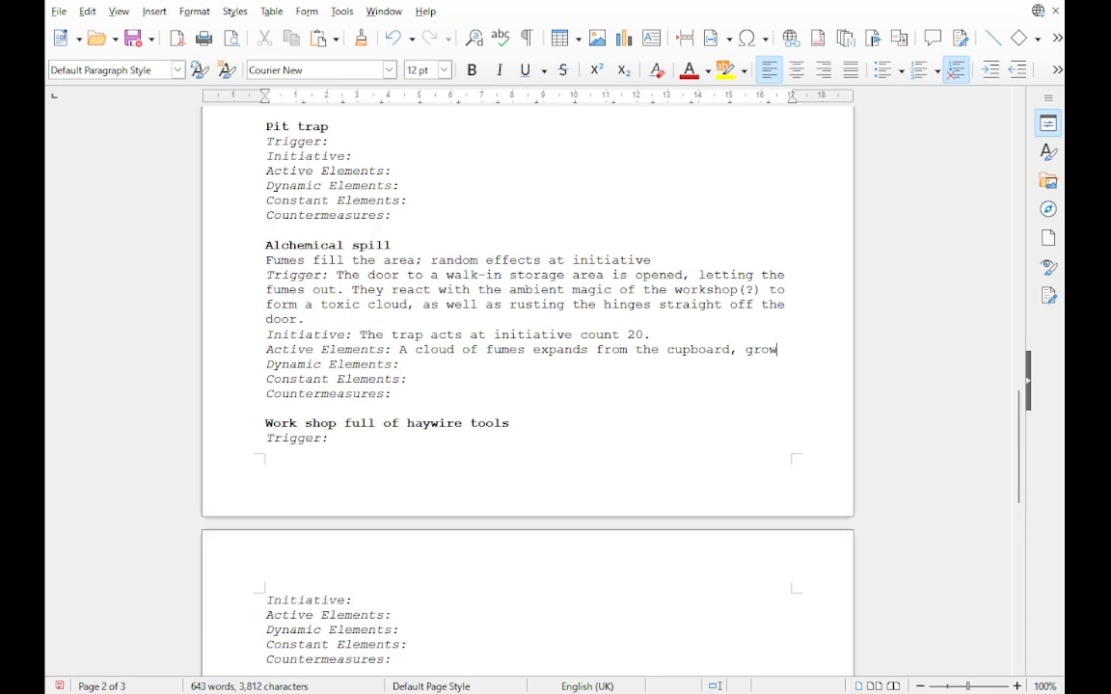
type("ing 10")
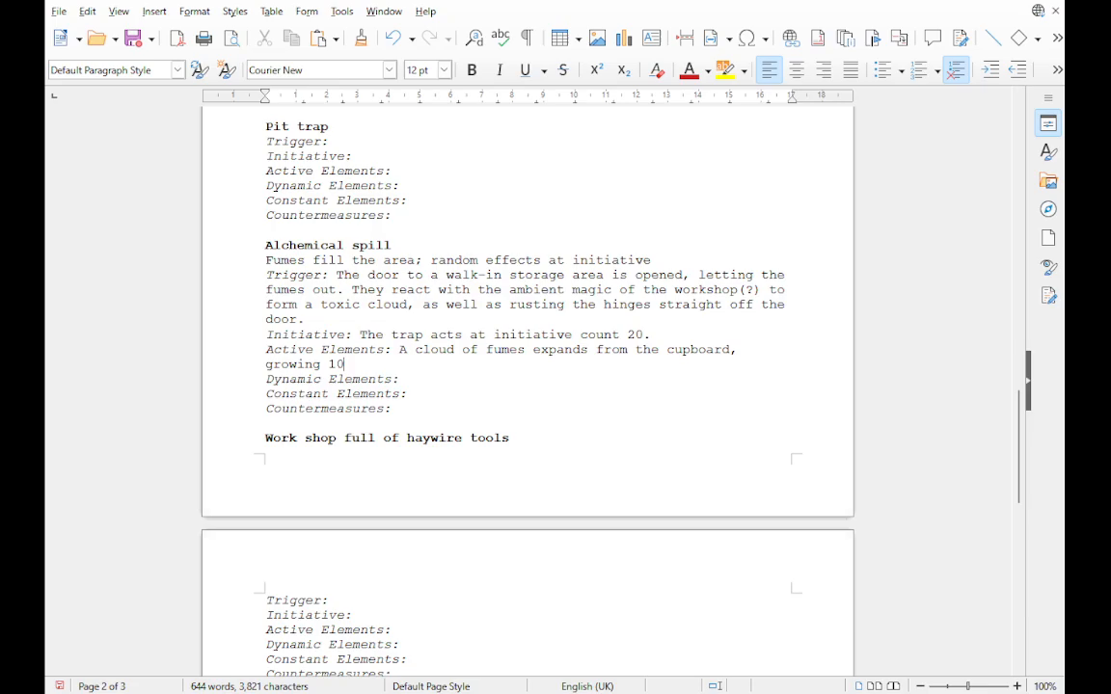
type(" feet in e")
key("BackSpace")
type("radius")
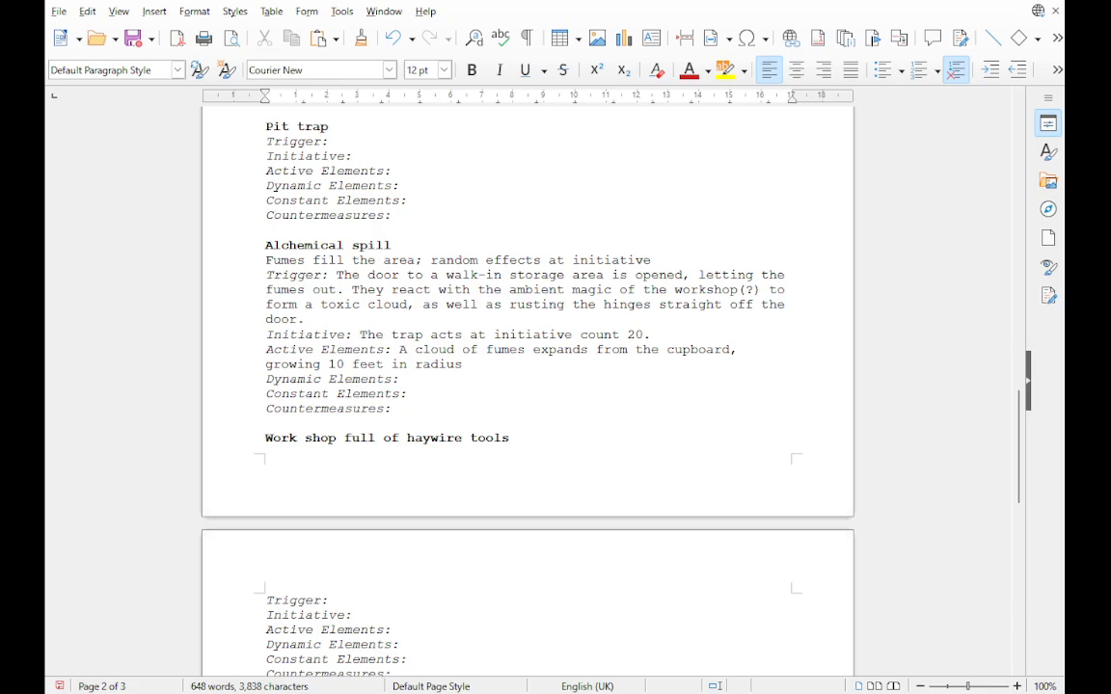
type("at each initia")
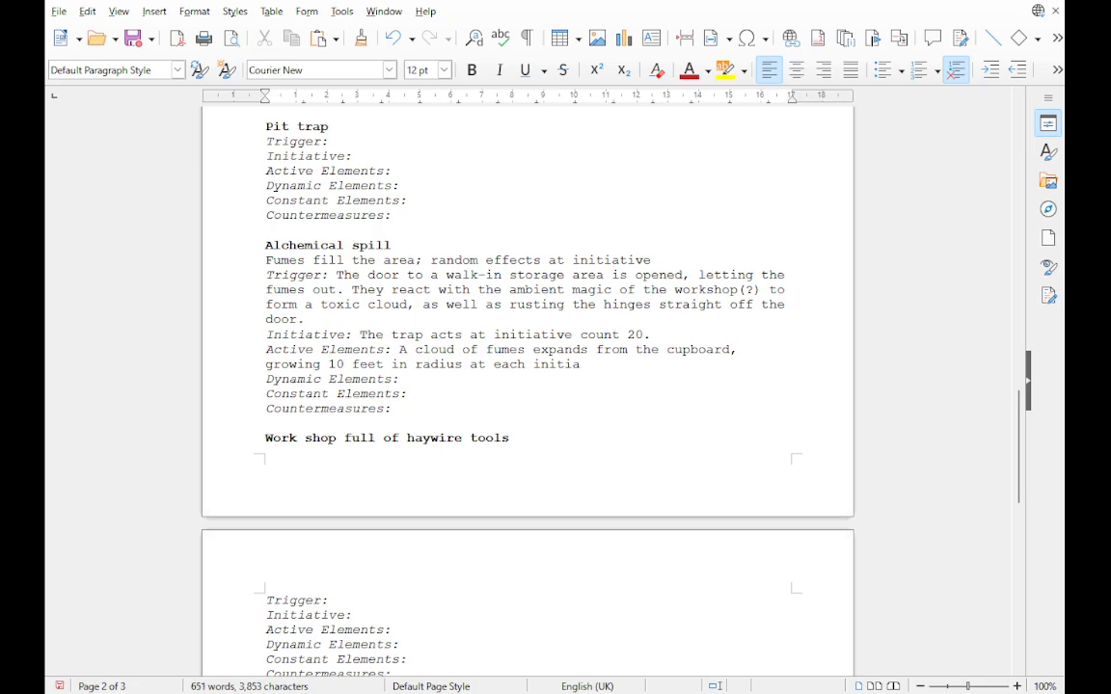
type("tive count.")
Step: Finish the Alchemical spill's Active Elements with the sentence “At initiative 20 the fumes change effect.”
type("At i")
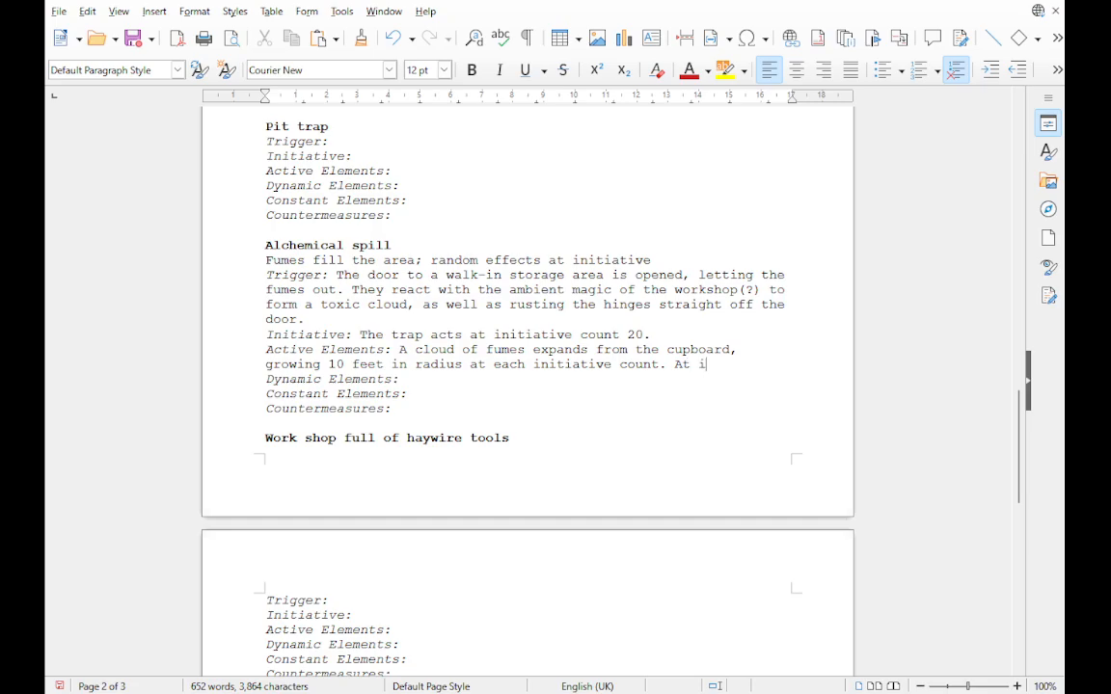
type("nitivie 20")
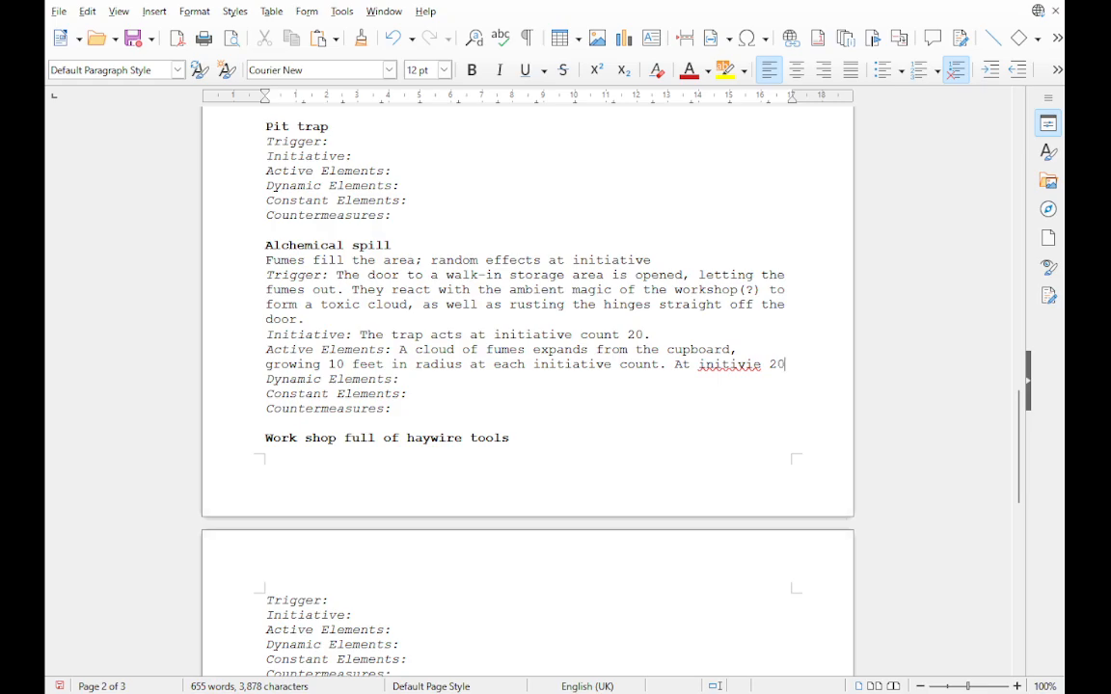
double_click(729, 364)
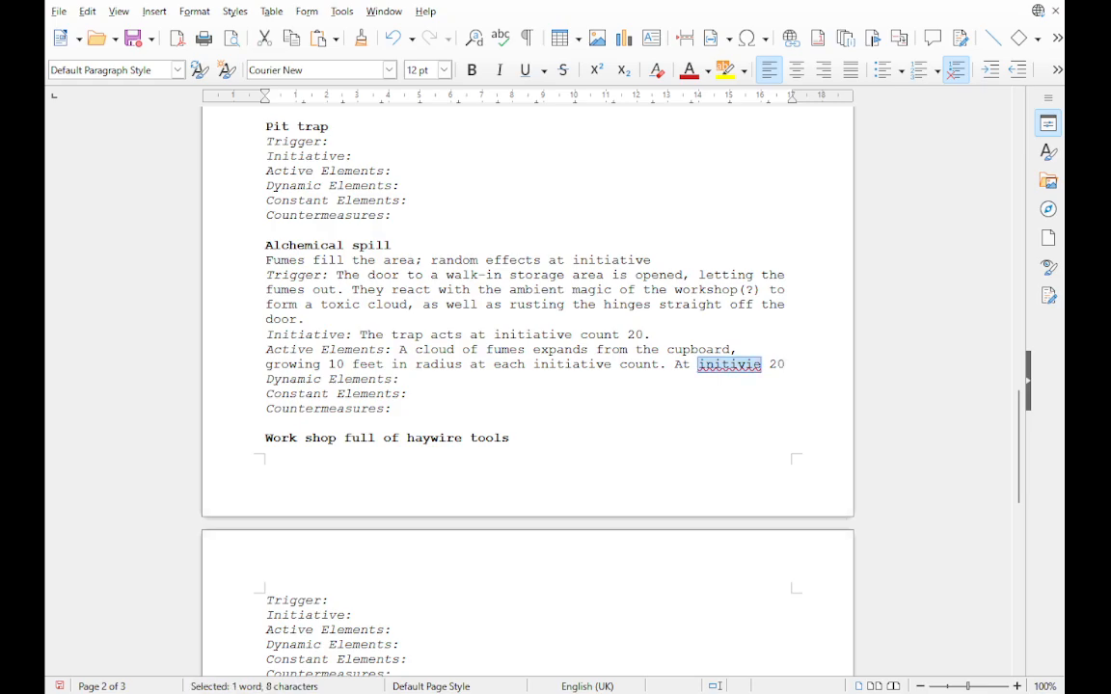
type("initiative")
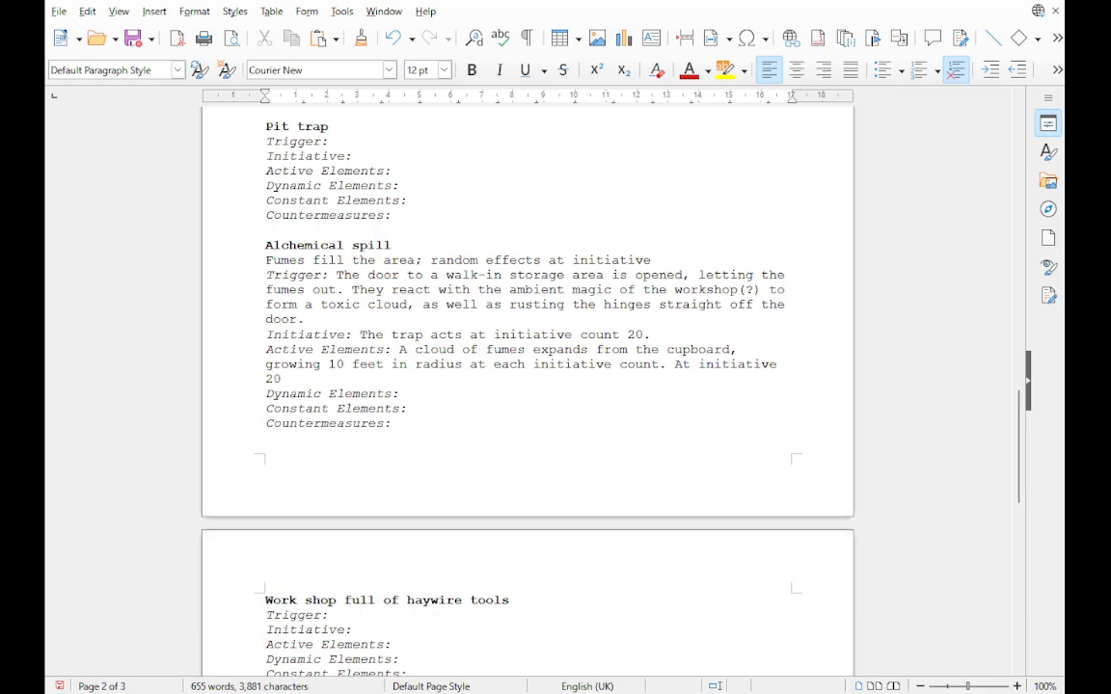
type("the fumes change effect")
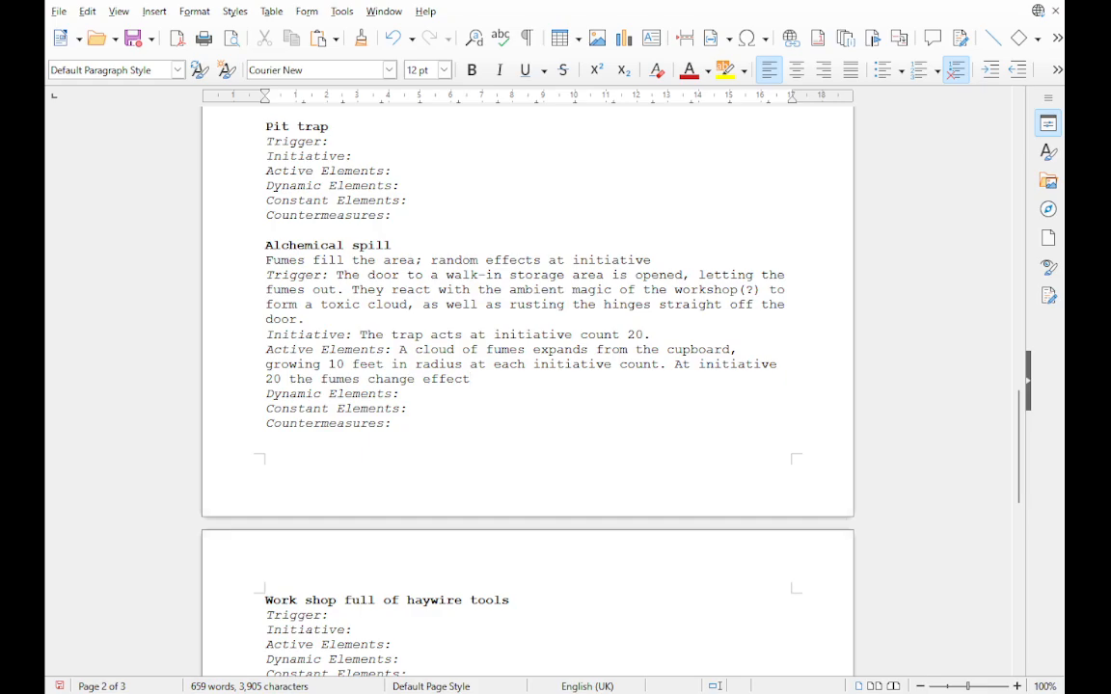
type(".")
Step: Start the Alchemical spill's Dynamic Elements in non-italic text with “The fume cloud”
key("Down")
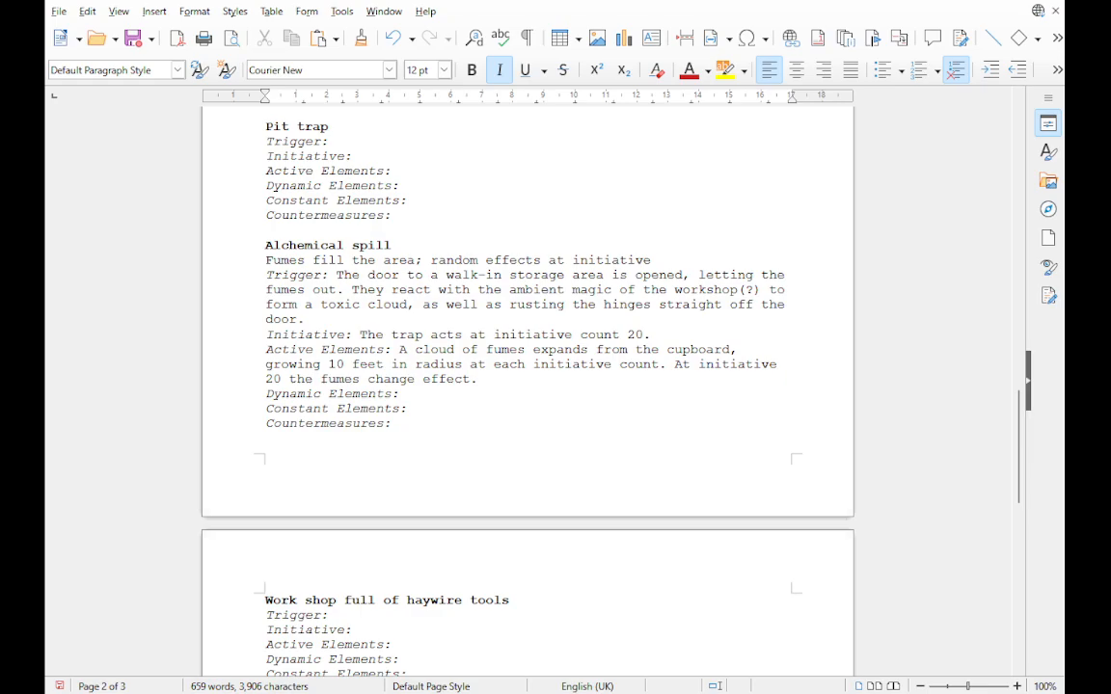
type("The d")
key("BackSpace")
key("BackSpace")
key("BackSpace")
key("BackSpace")
key("BackSpace")
key("ctrl+i")
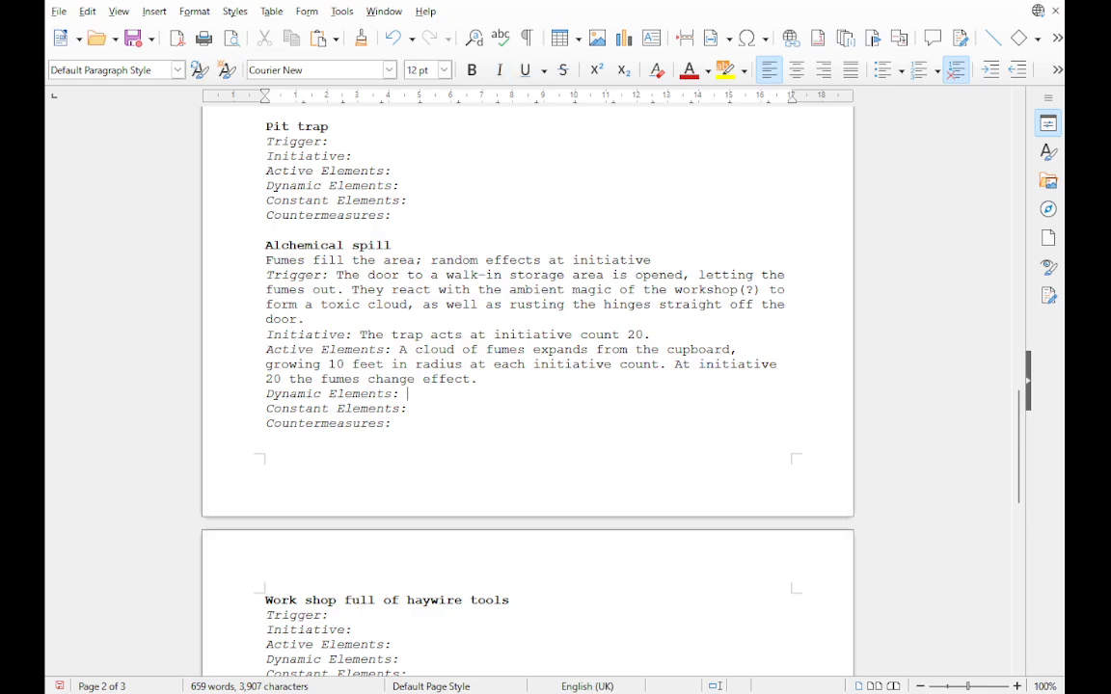
type("Thje")
key("BackSpace")
key("BackSpace")
type("e Fi")
key("BackSpace")
key("BackSpace")
type("q")
key("BackSpace")
type("fume cloud ")
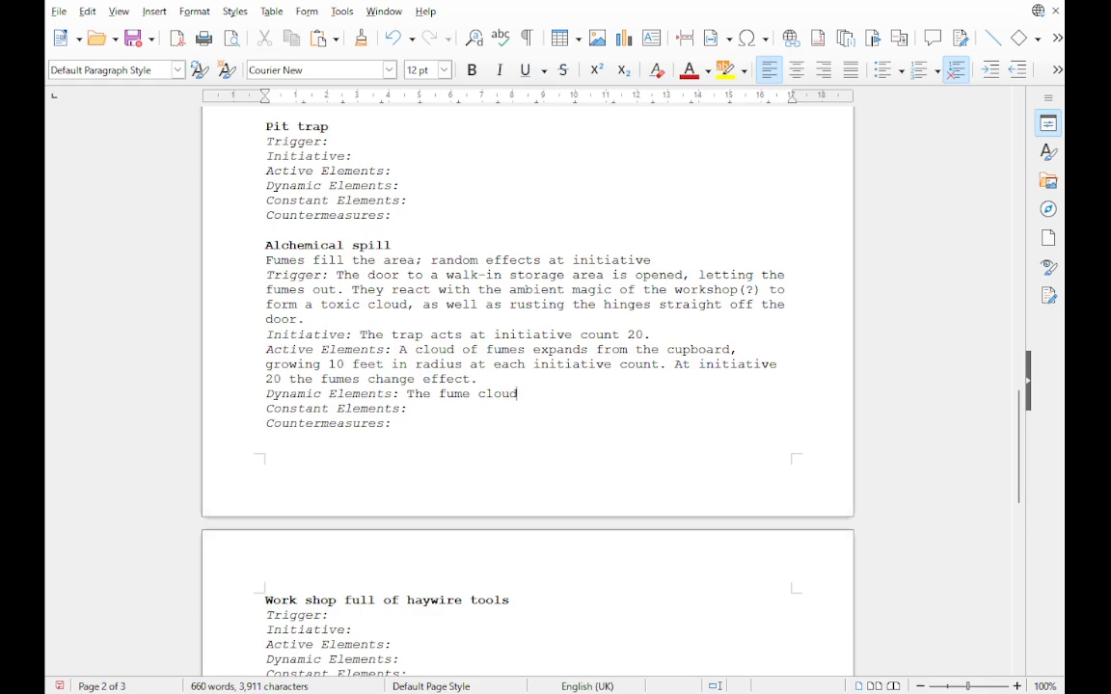
Step: Finish the Alchemical spill's Dynamic Elements with “expands and changes its effect every turn.”
type("expands and chang")
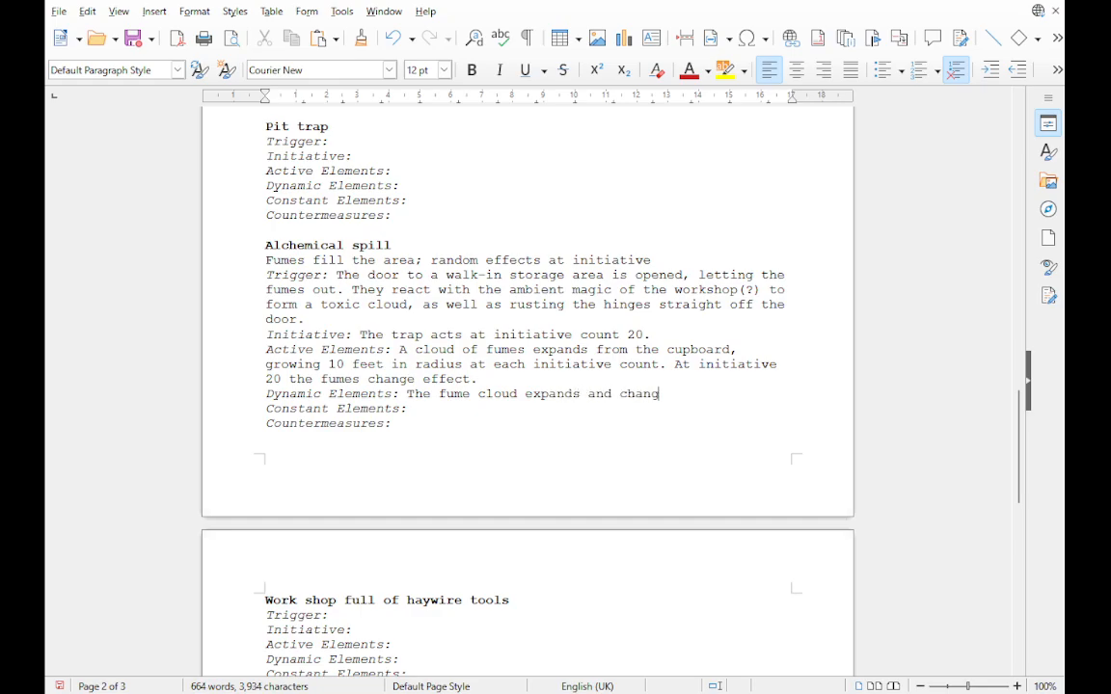
type("es its effect every turn")
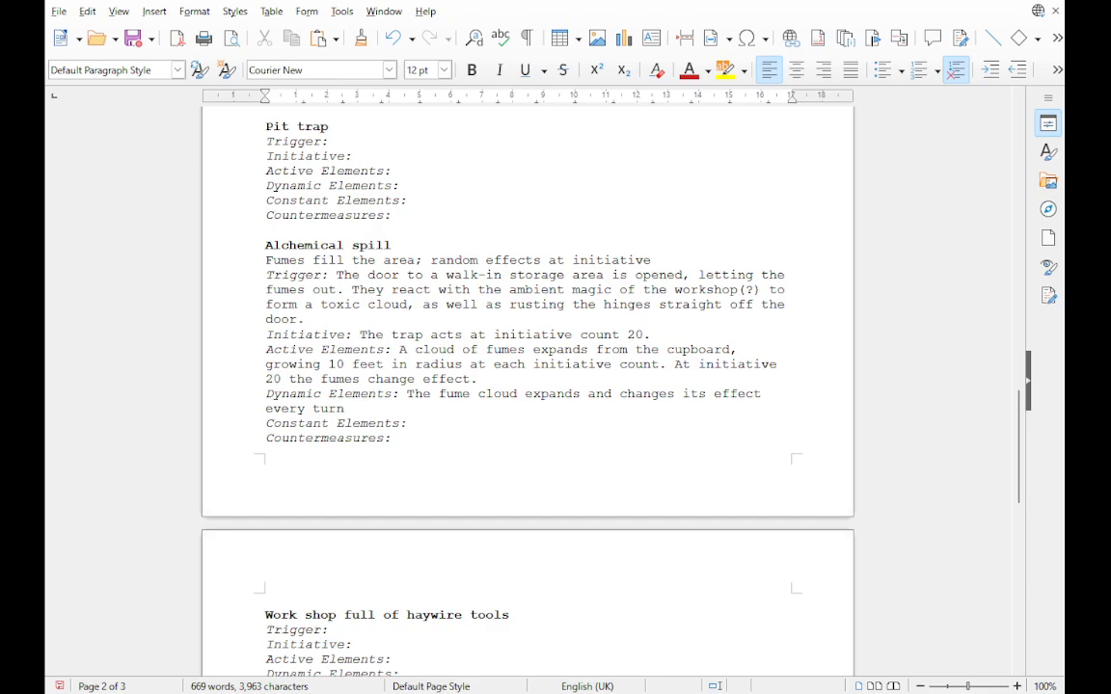
type(".")
Step: Start the Alchemical spill's Constant Elements in non-italic text with “Any creature that starts its turn in the fume cloud”
left_click(415, 424)
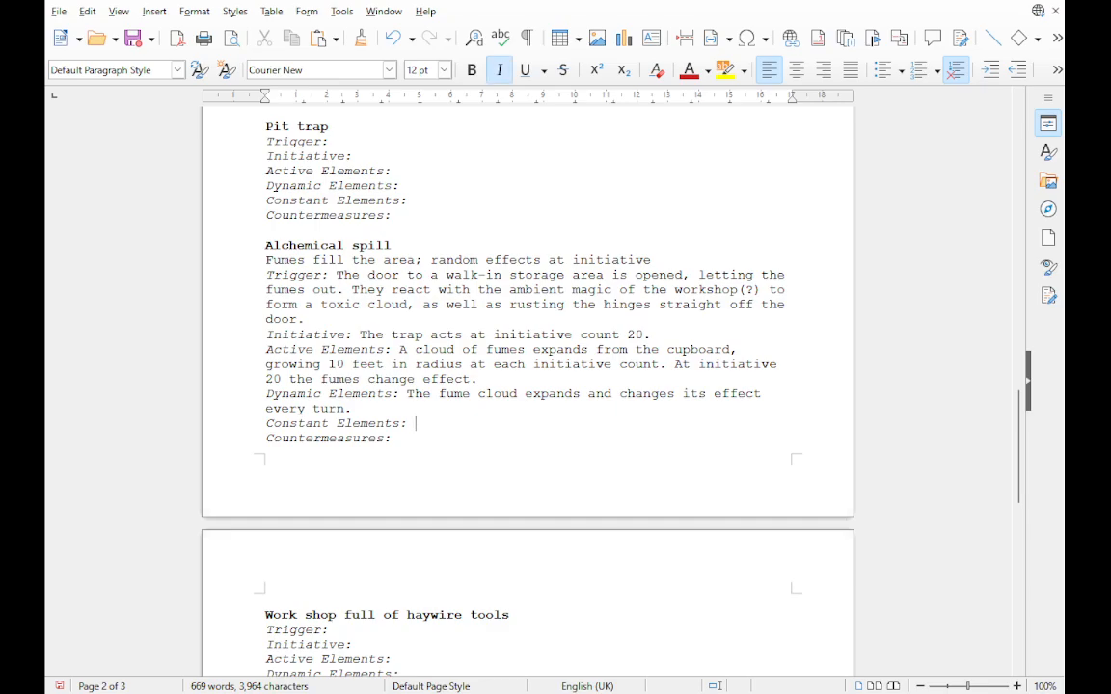
type("Any")
key("BackSpace")
key("BackSpace")
key("BackSpace")
key("ctrl+i")
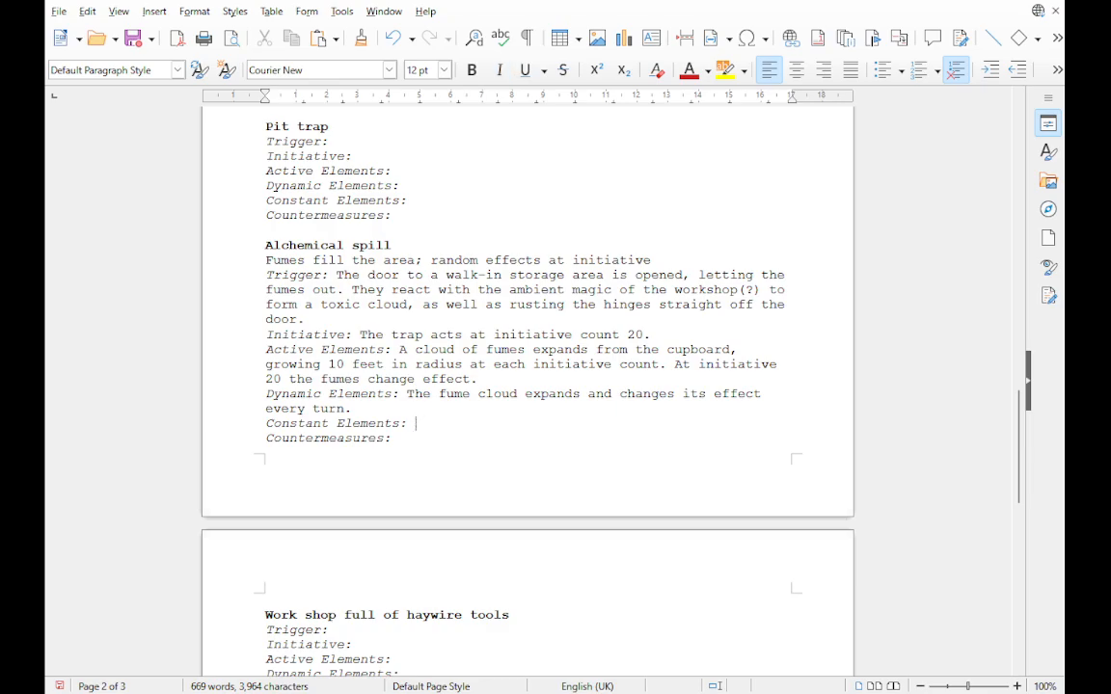
type("Any creature that star")
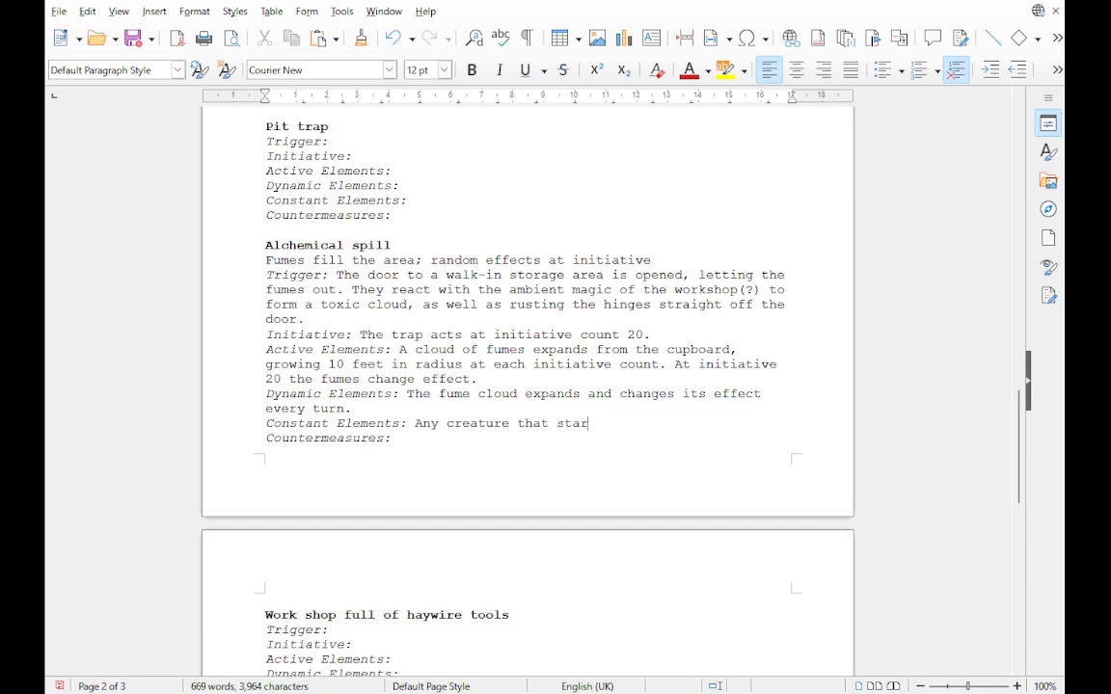
type("ts its turn in t")
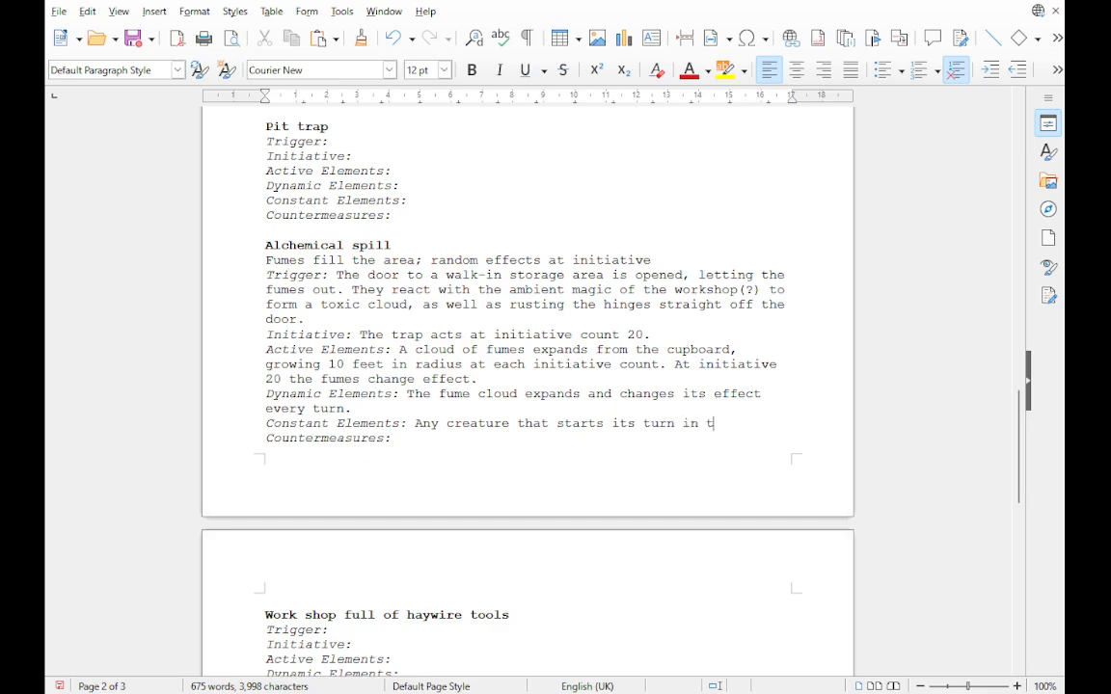
type("he fume cloud")
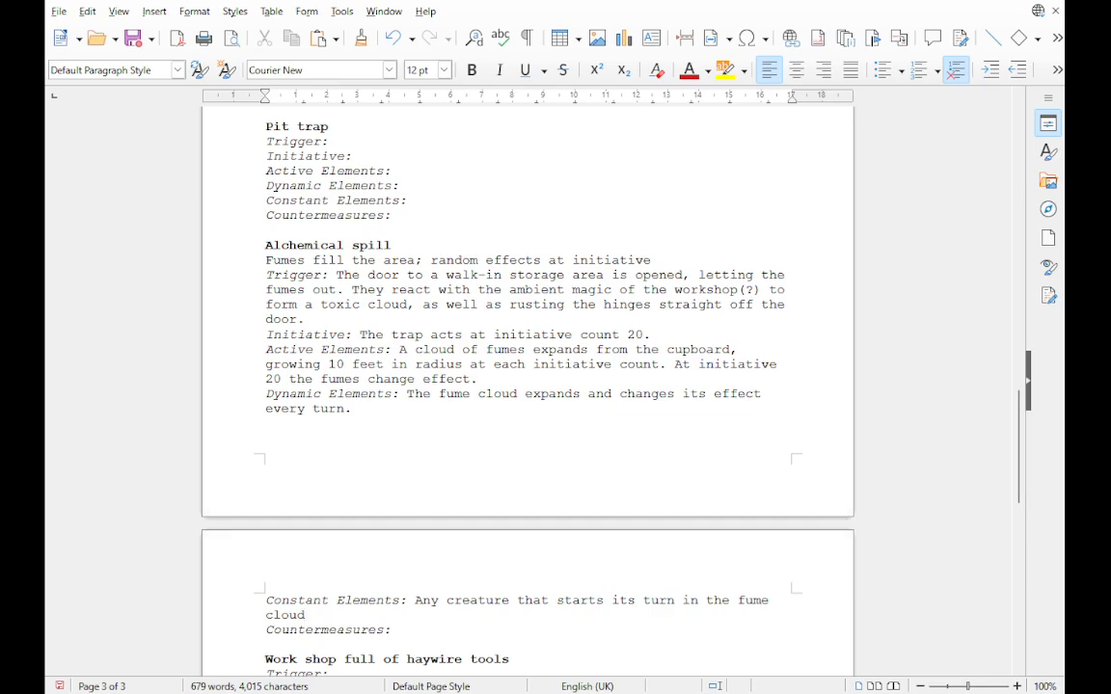
Step: Continue the Alchemical spill's Constant Elements with “must make a wisdom or con saving throw”
type(" must")
type("make a")
type("wis")
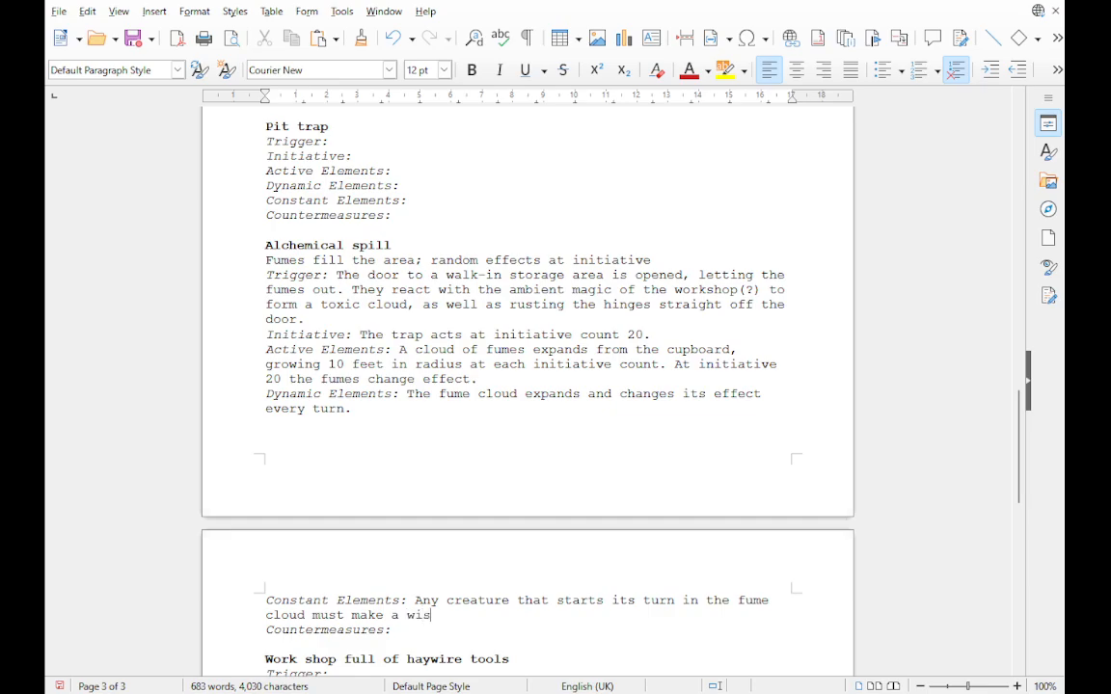
type("dom saving throw")
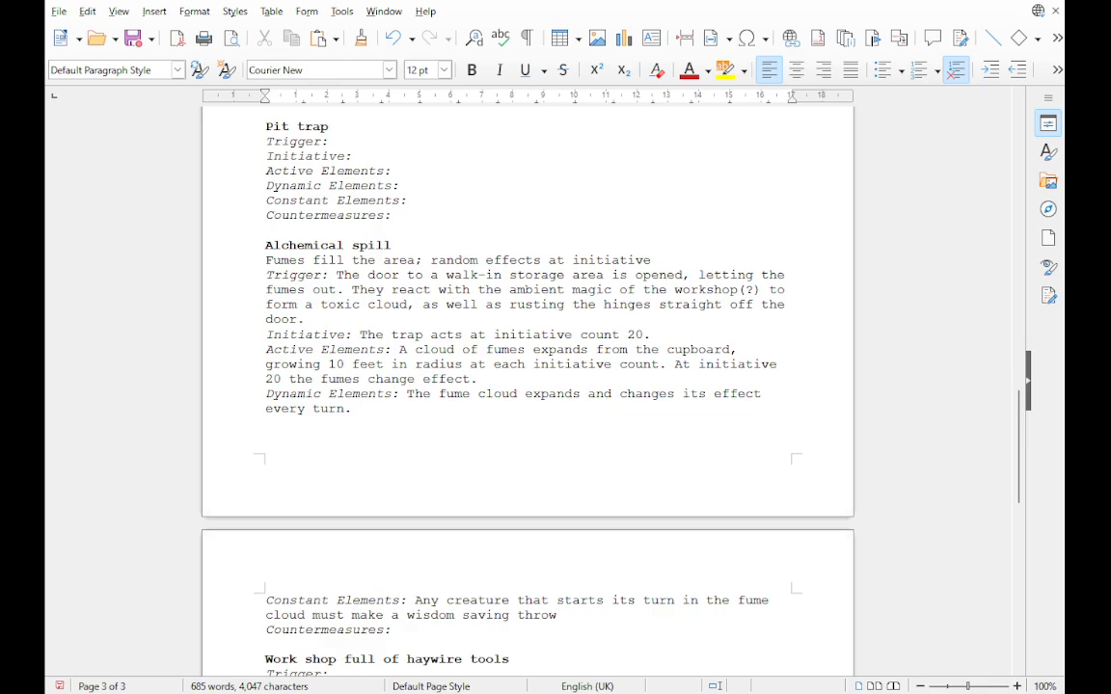
key("BackSpace")
key("BackSpace")
key("BackSpace")
key("BackSpace")
key("BackSpace")
key("BackSpace")
key("BackSpace")
key("BackSpace")
key("BackSpace")
key("BackSpace")
key("BackSpace")
key("BackSpace")
type("or con saving throw ")
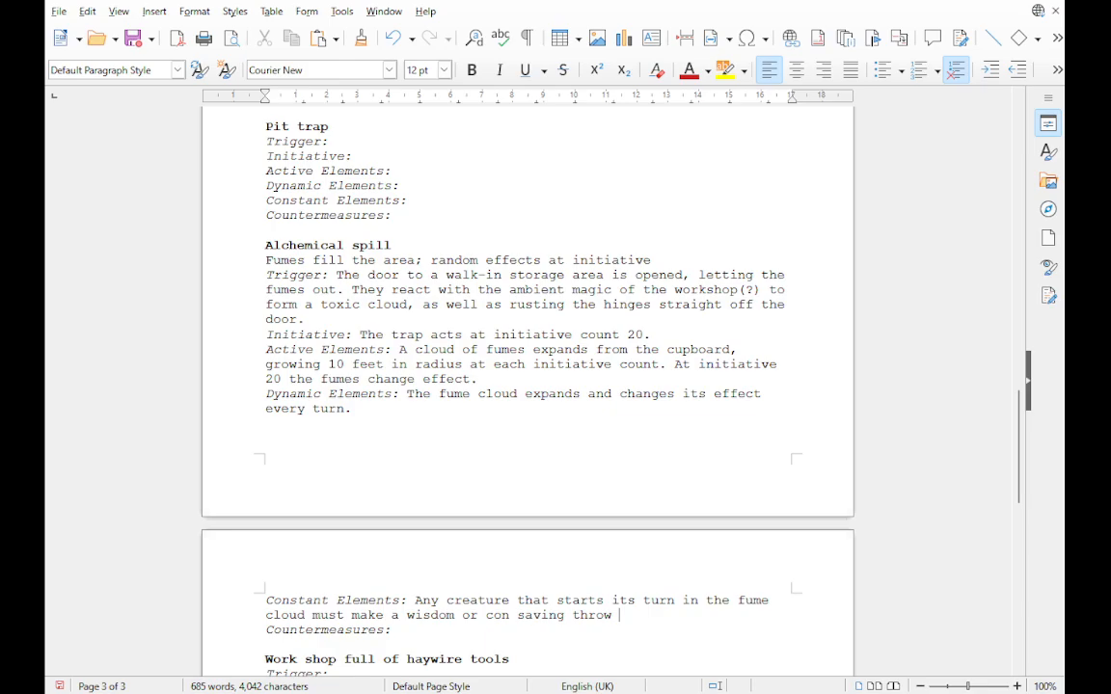
Step: Continue the Alchemical spill's Constant Elements with “(DC15), depending on the effect. Roll a random effect”
type("(DC")
type("15), depending")
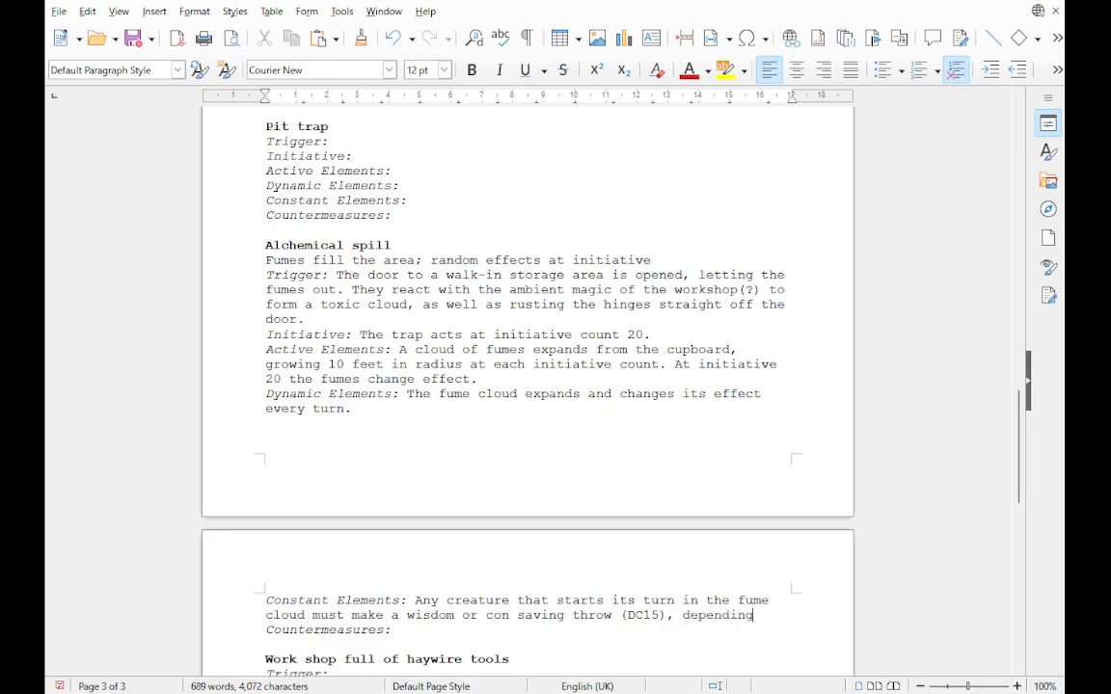
type(" on the effe")
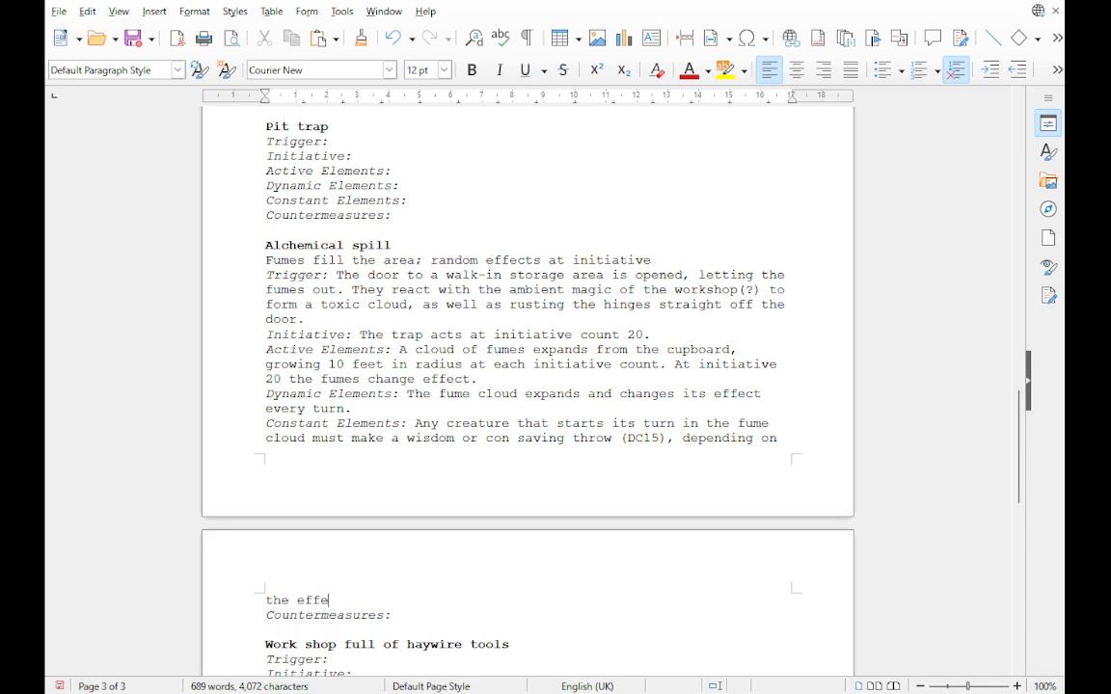
type("ct. Roll a random effect")
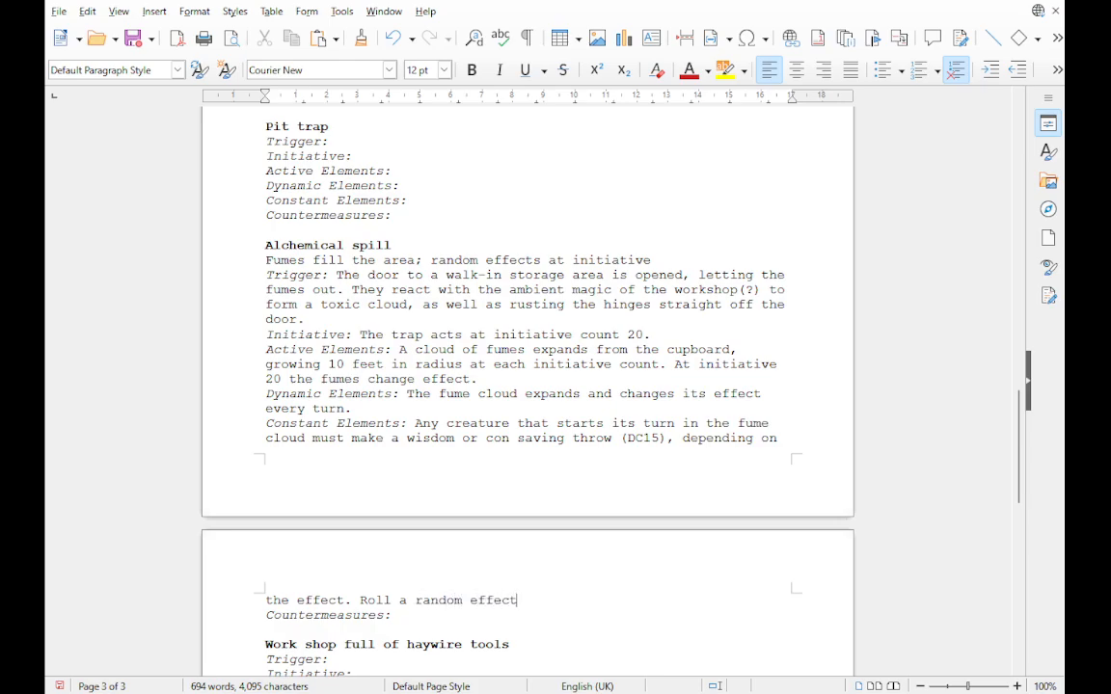
Step: Finish the Alchemical spill's Constant Elements with “at initiative 20 from the following table.”, with “initiative” spelled correctly
type(" at a")
key("BackSpace")
type("inti")
type("ia")
key("BackSpace")
key("BackSpace")
type("ative 20")
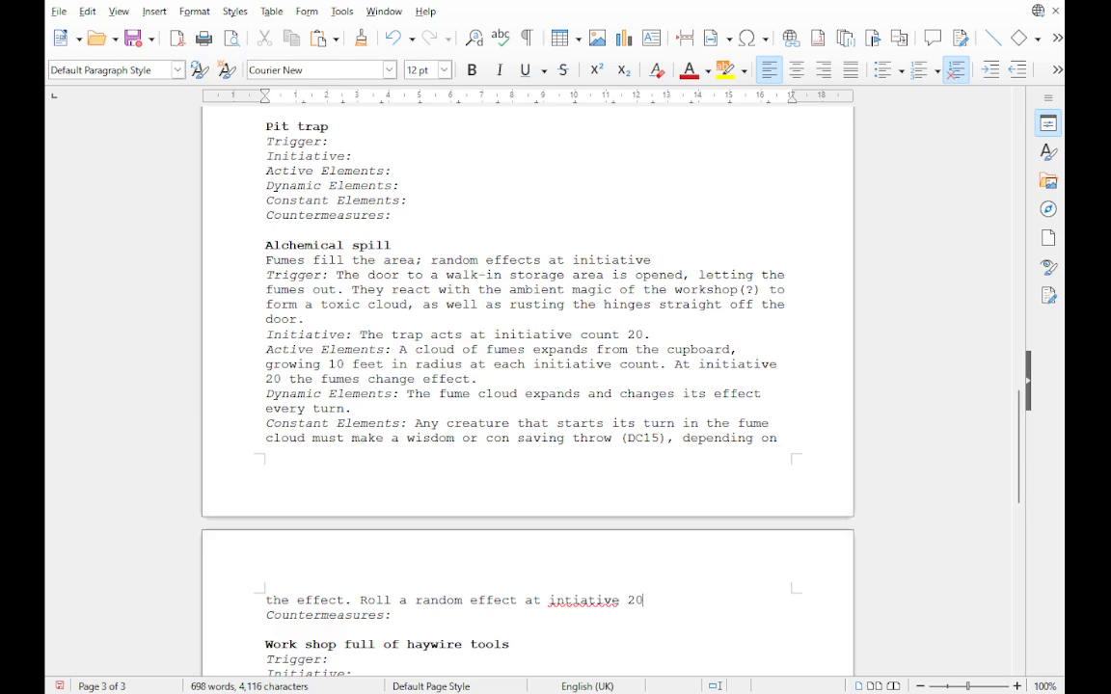
type(" from the fol")
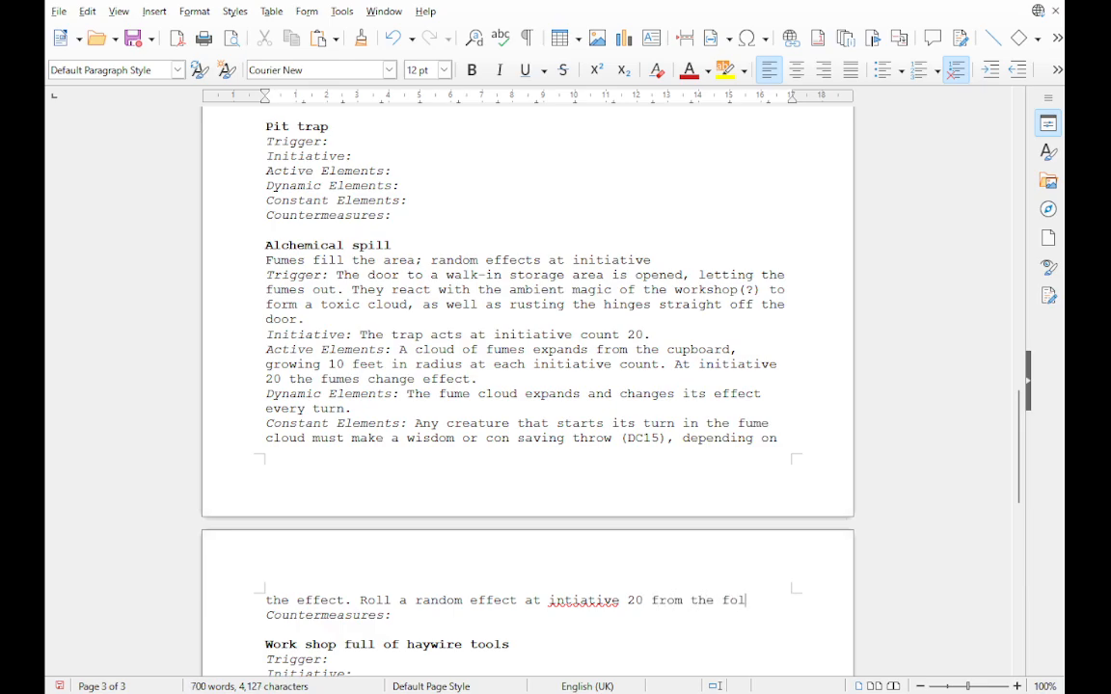
type("lowing table.")
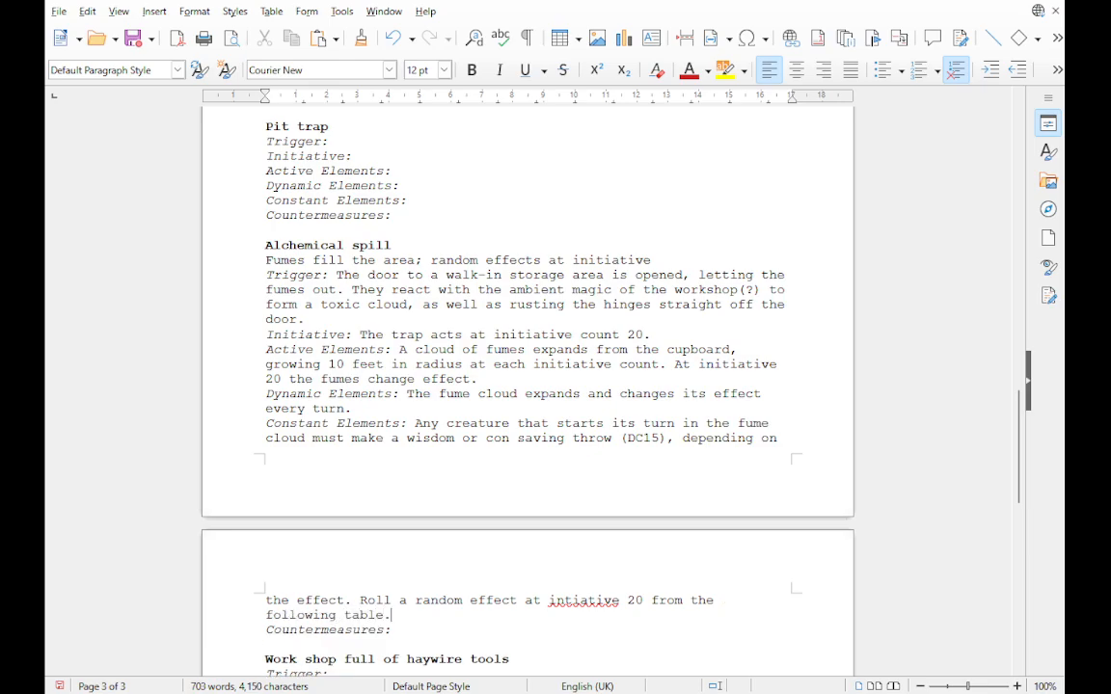
right_click(584, 601)
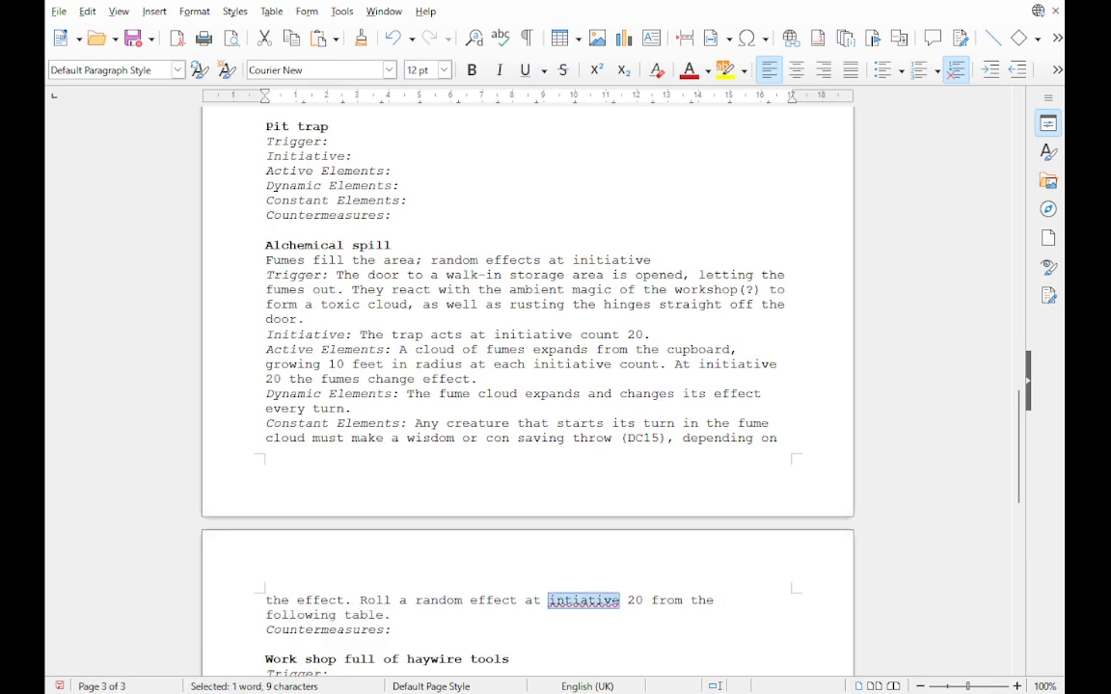
left_click(617, 610)
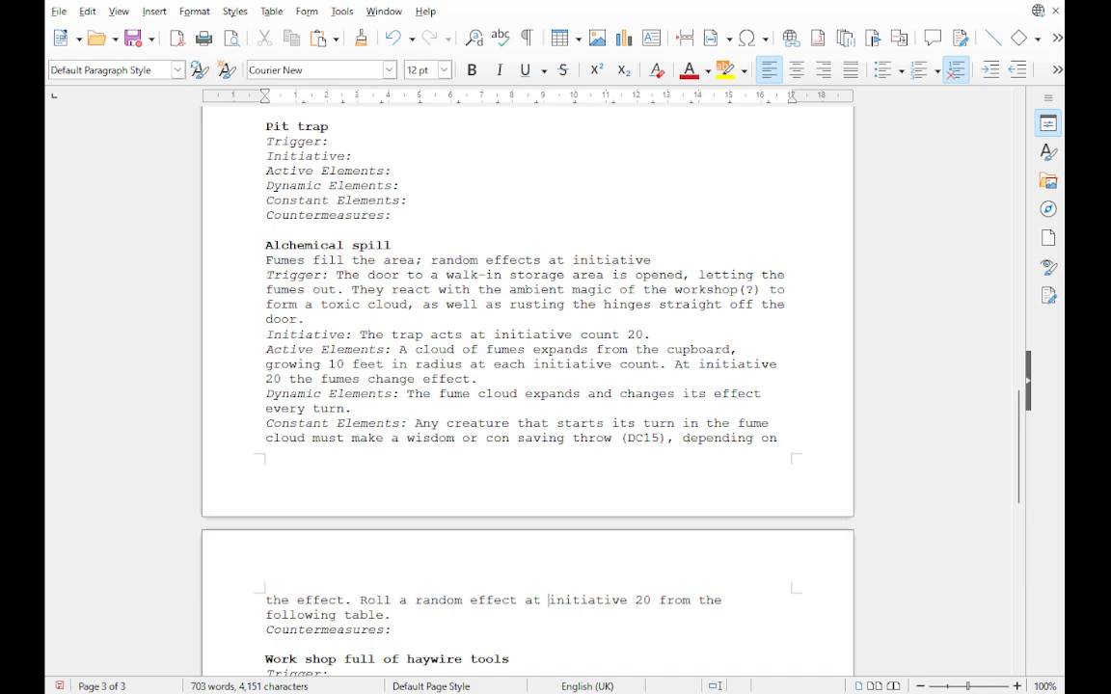
Step: Insert “or enters for the first time on a turn” after “fume cloud” in the Alchemical spill's Constant Elements
left_click(306, 437)
type("or ")
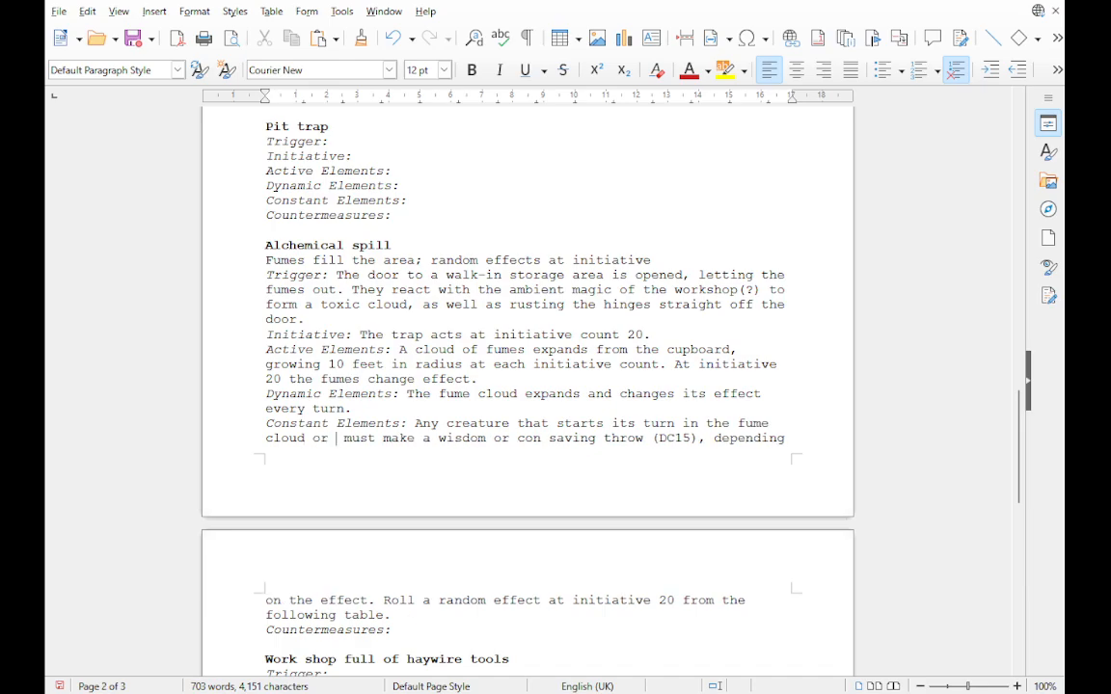
type("enters for the")
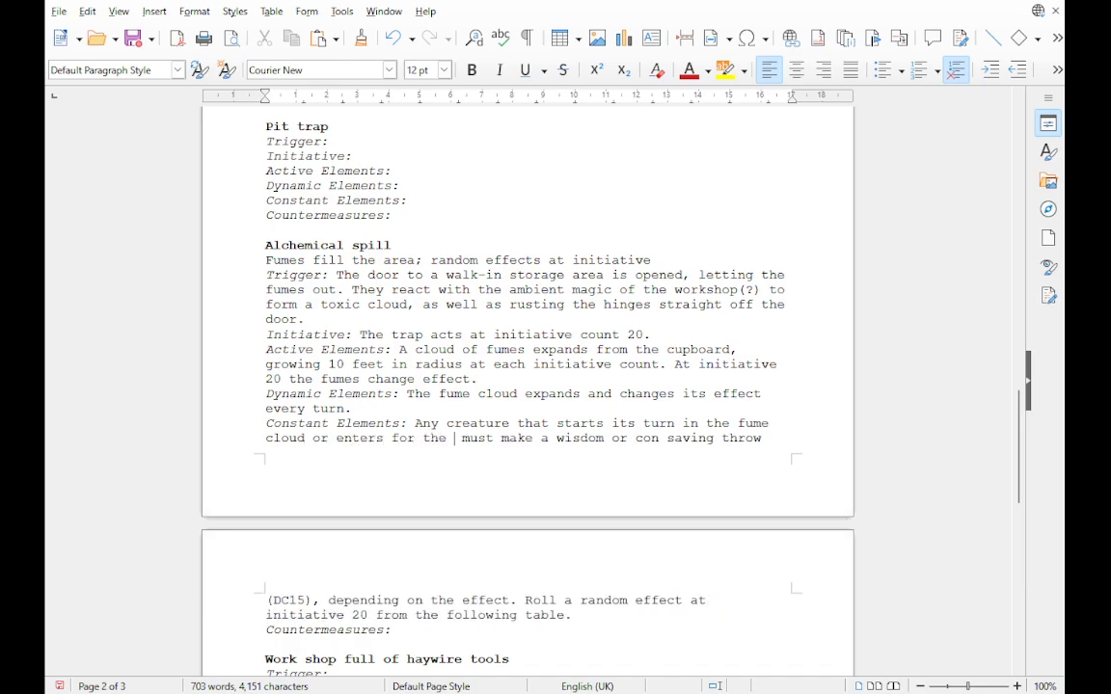
key("BackSpace")
key("BackSpace")
key("BackSpace")
key("BackSpace")
key("BackSpace")
key("BackSpace")
key("BackSpace")
key("BackSpace")
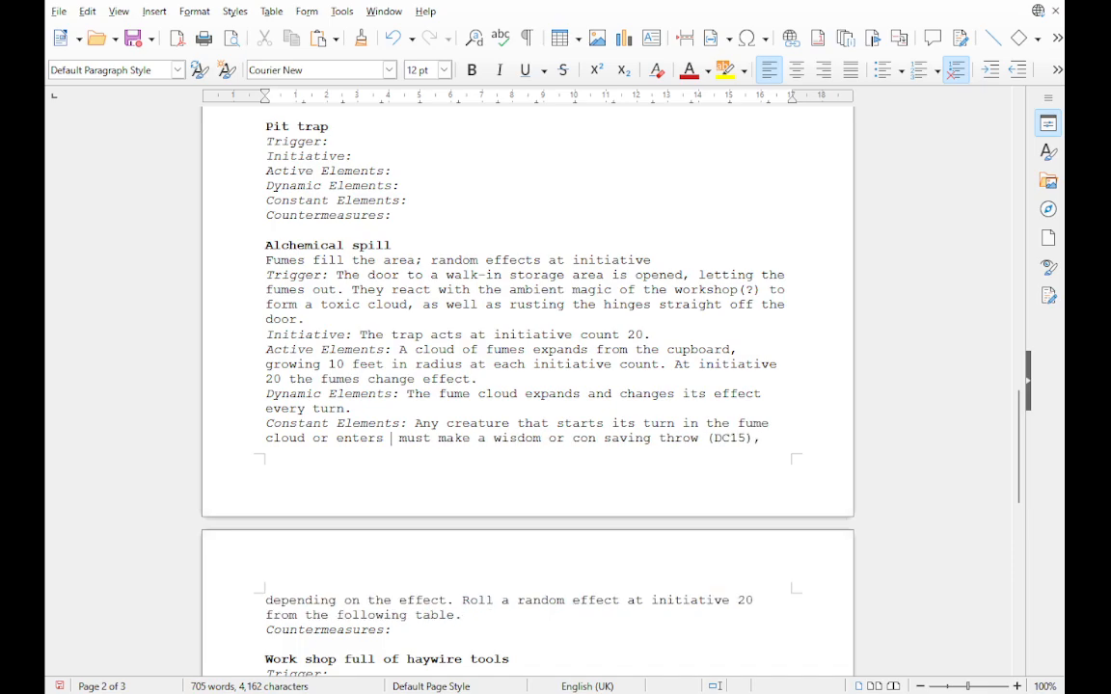
type("for the fir")
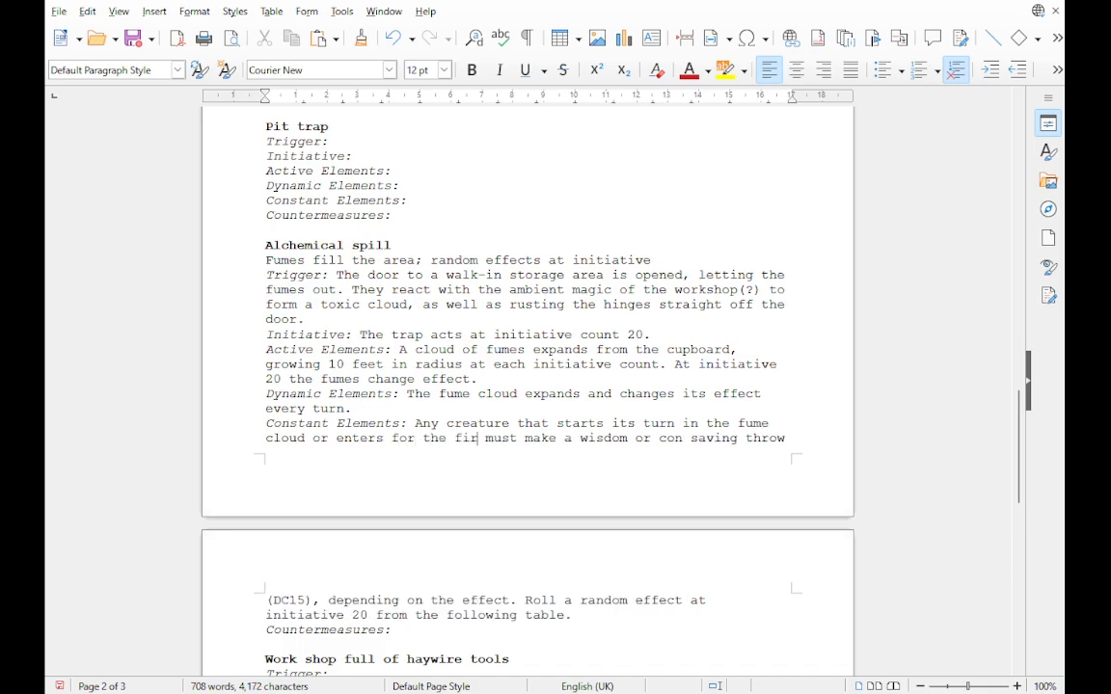
type("st time on a ")
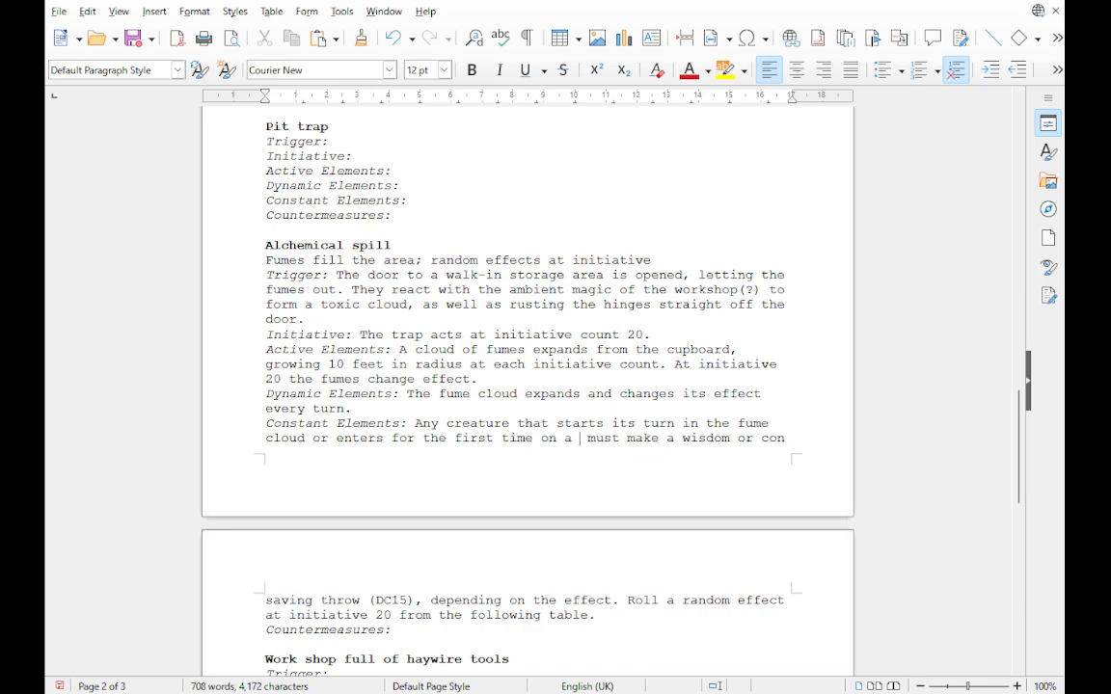
type("turn")
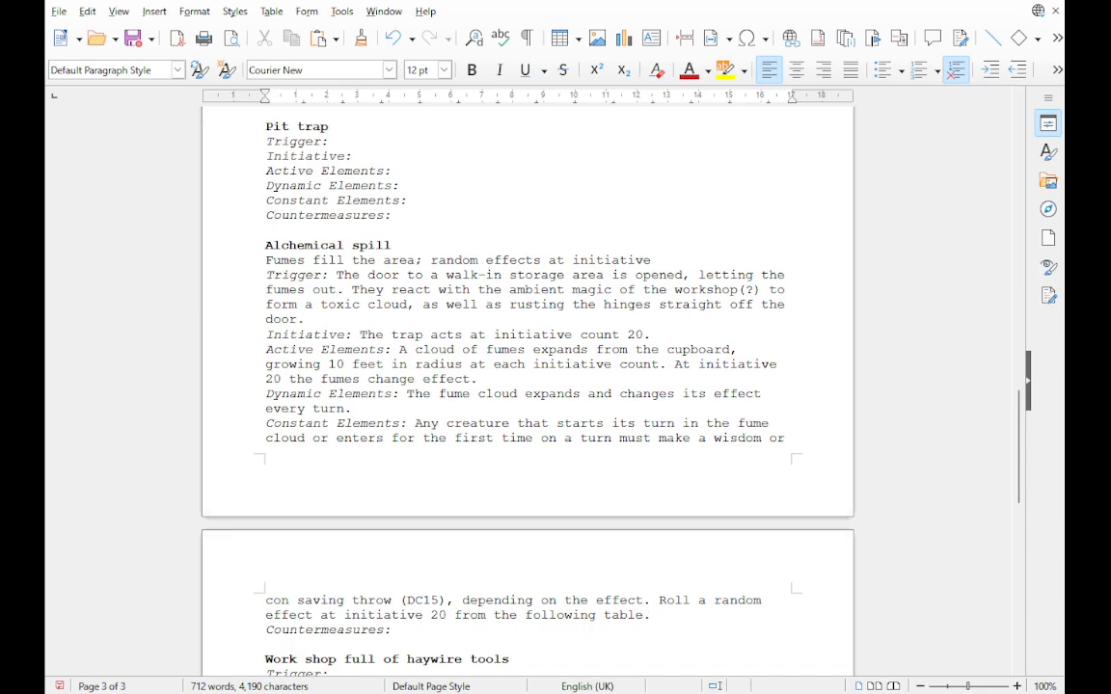
Step: Insert a table of three columns and 15 rows below the Alchemical spill's Constant Elements text and narrow its first two columns
key("Return")
scroll(527, 386, "up", 1)
scroll(527, 385, "down", 5)
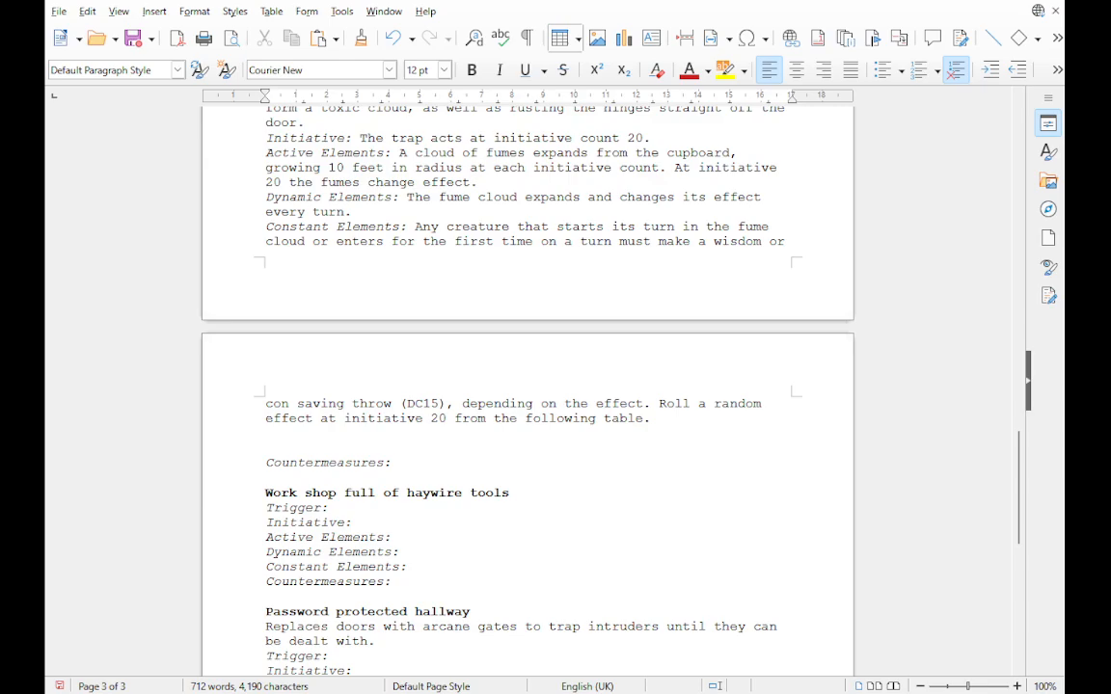
left_click(584, 259)
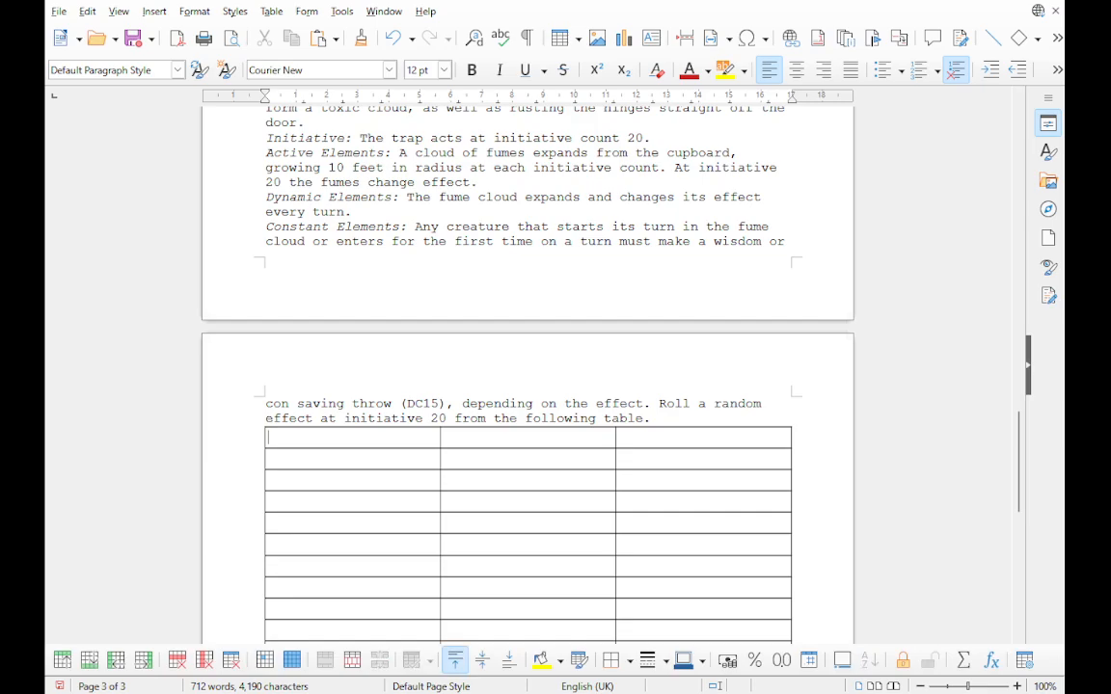
scroll(584, 289, "down", 2)
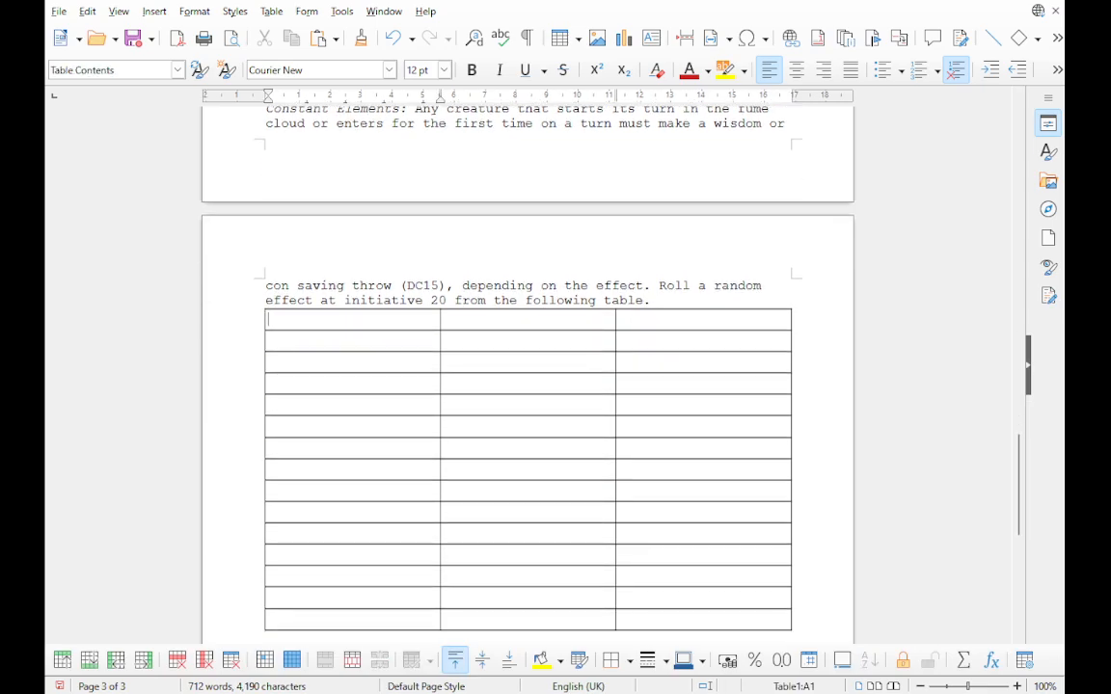
left_click_drag(440, 94, 320, 95)
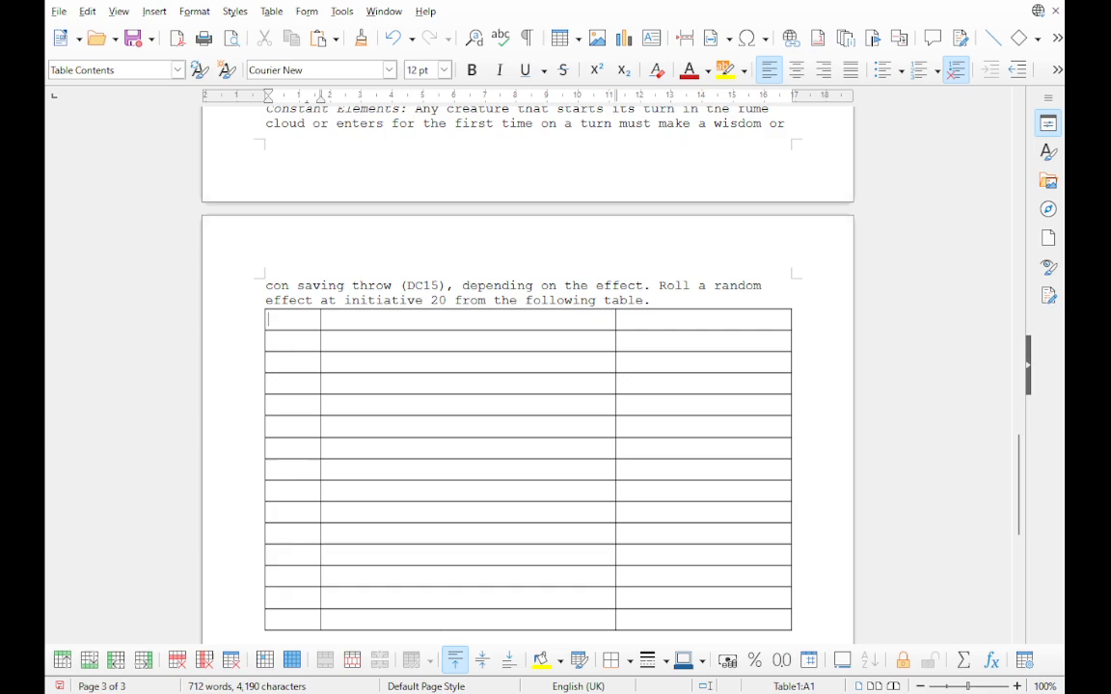
left_click_drag(616, 95, 364, 95)
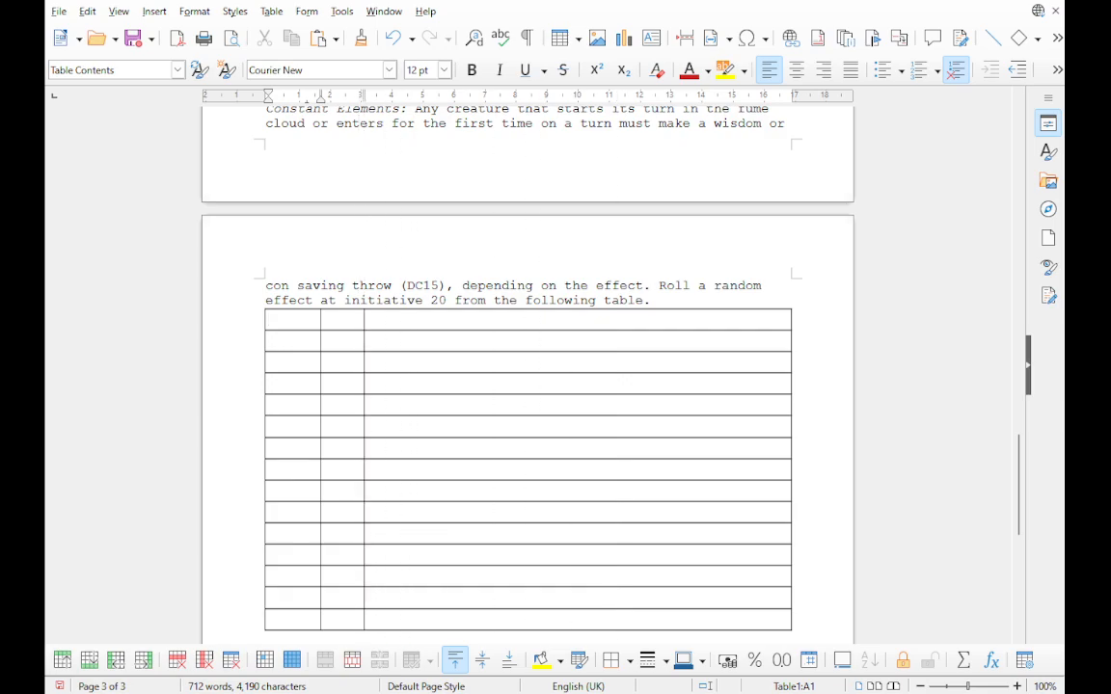
Step: Head the table's first two columns “Save” and “d20”
type("Save")
key("Tab")
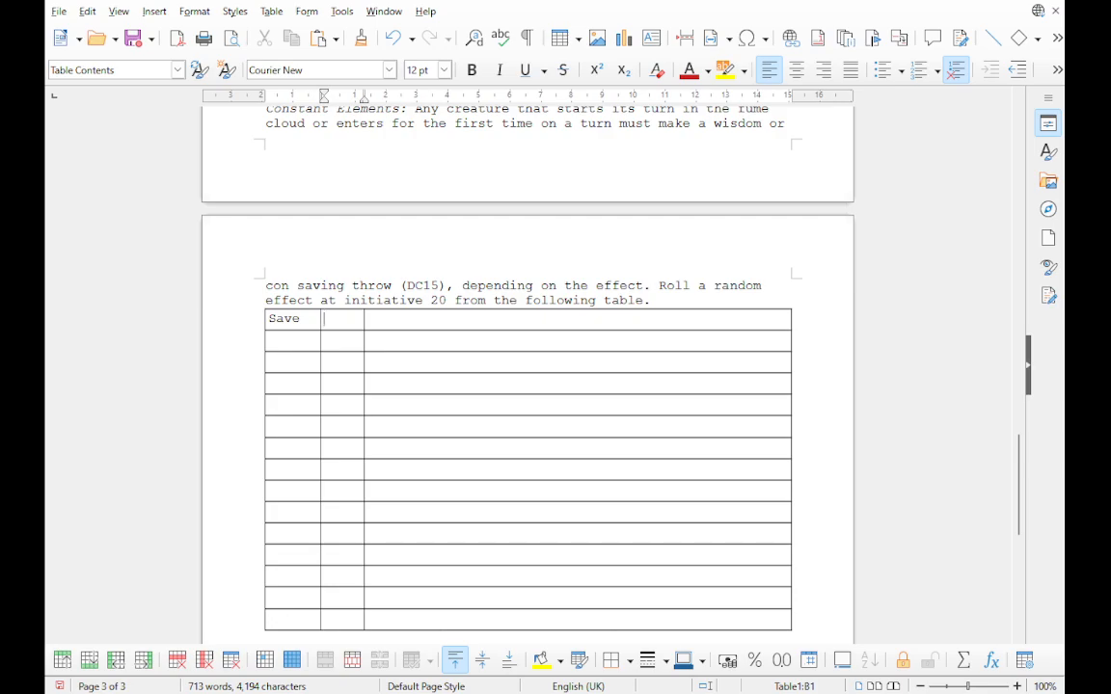
scroll(527, 385, "down", 1)
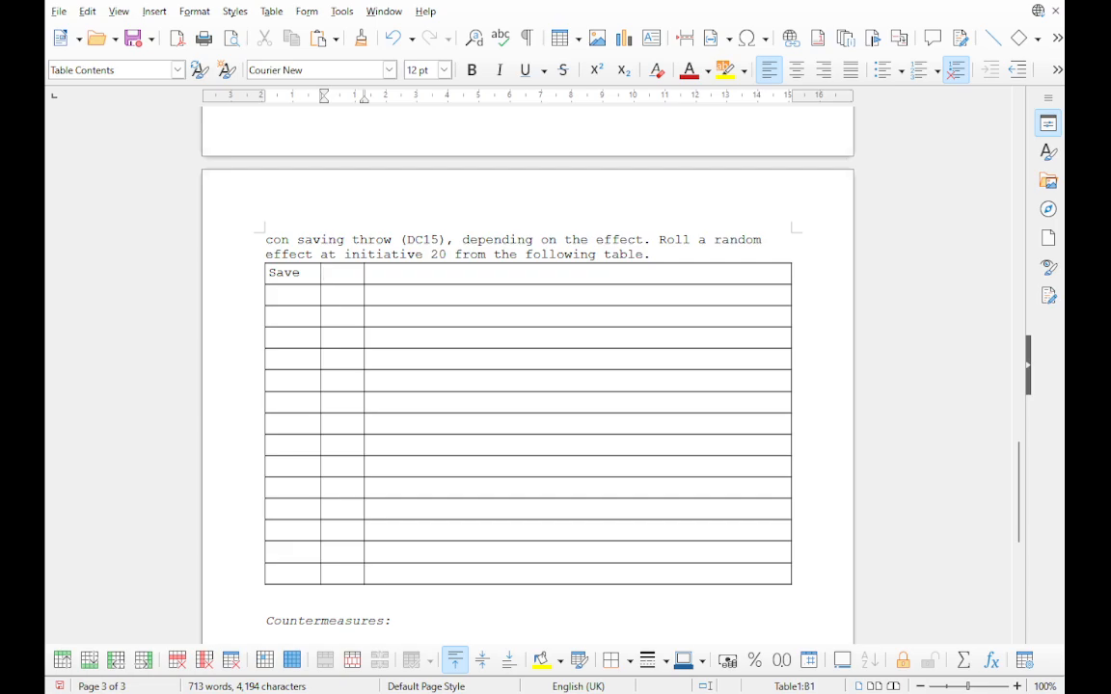
type("d20")
Step: Add rows to the table until there are 20 rows below the header row
left_click(333, 553)
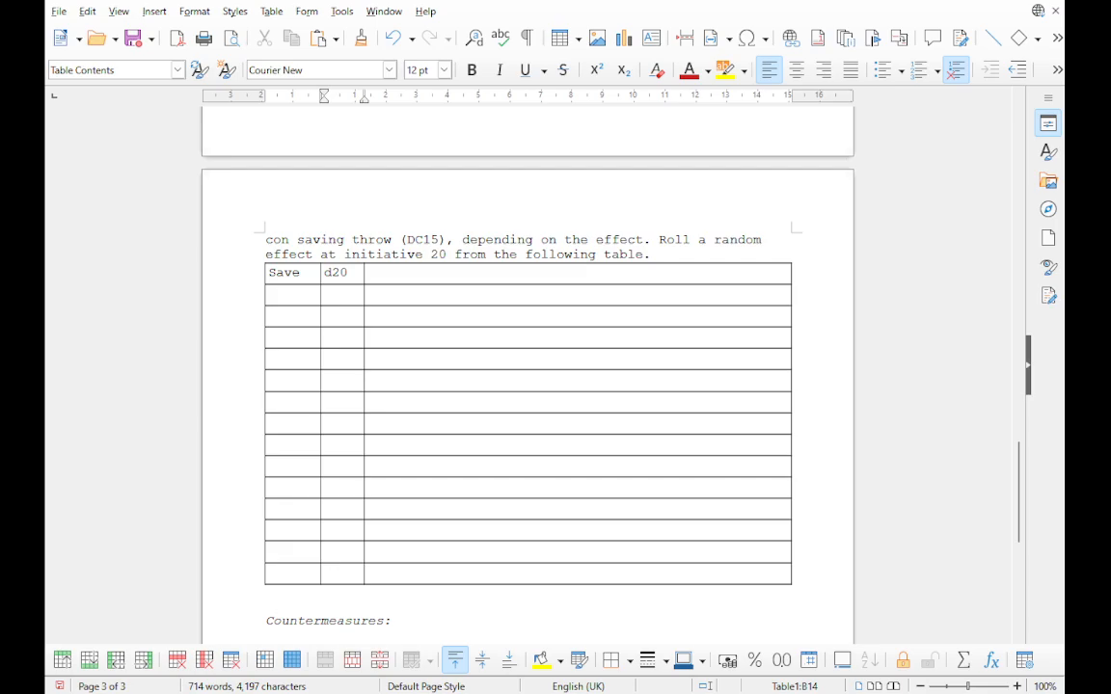
left_click(90, 659)
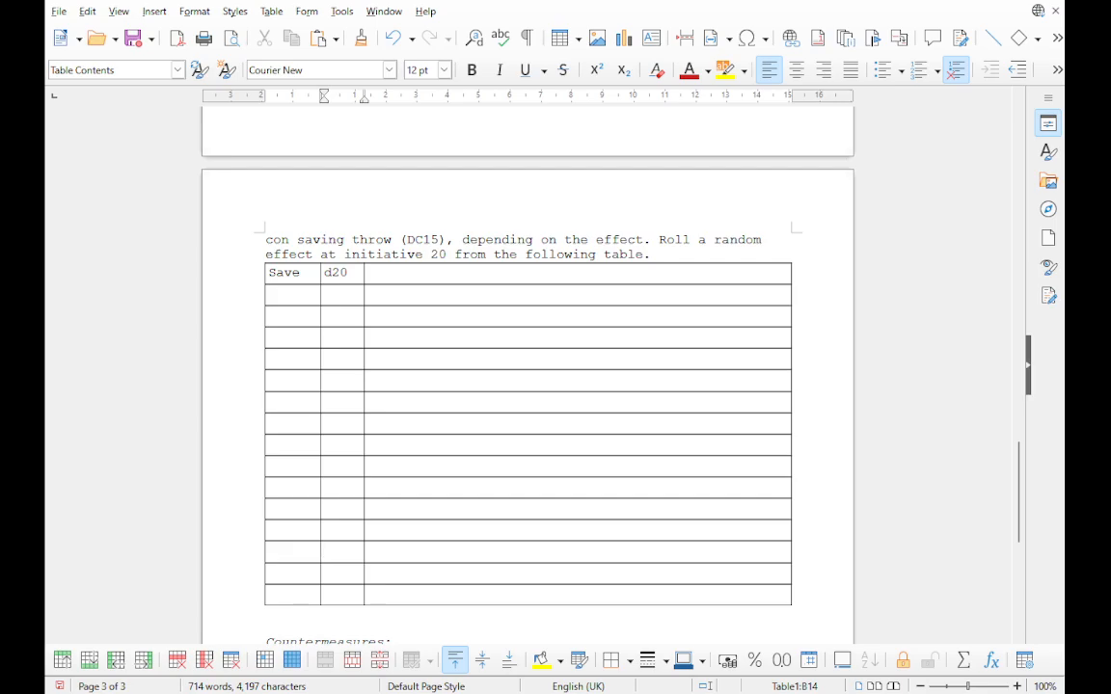
key("Up")
key("Up")
key("Up")
scroll(527, 386, "down", 5)
scroll(527, 386, "up", 4)
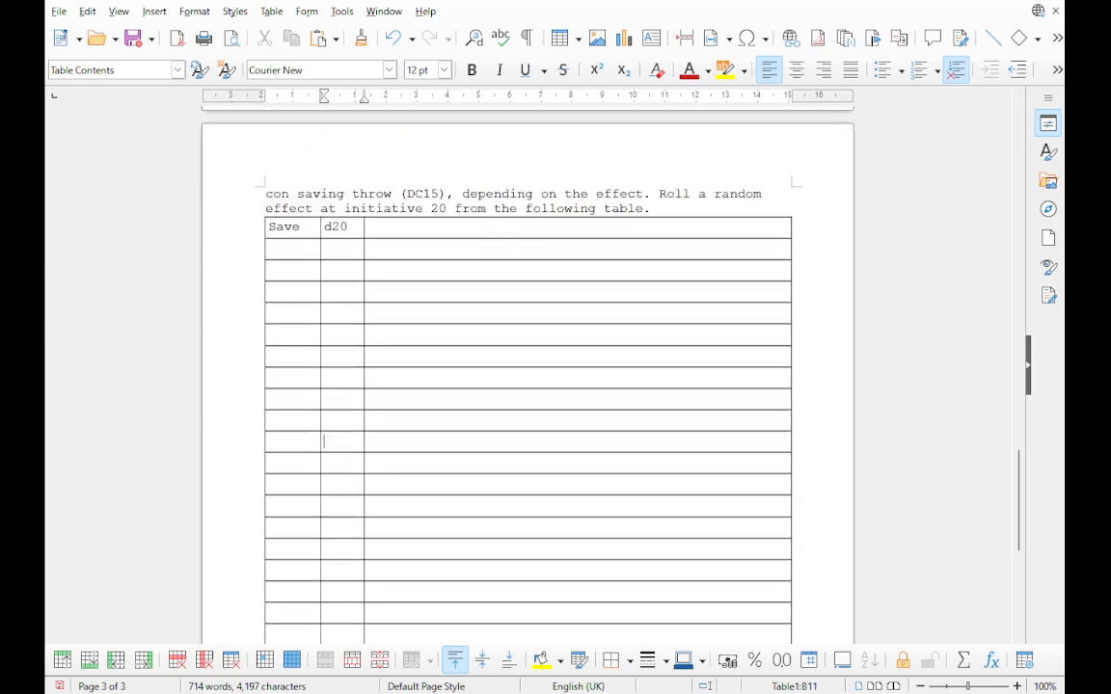
Step: Number the first ten rows of the d20 column from 1 to 10
left_click(368, 228)
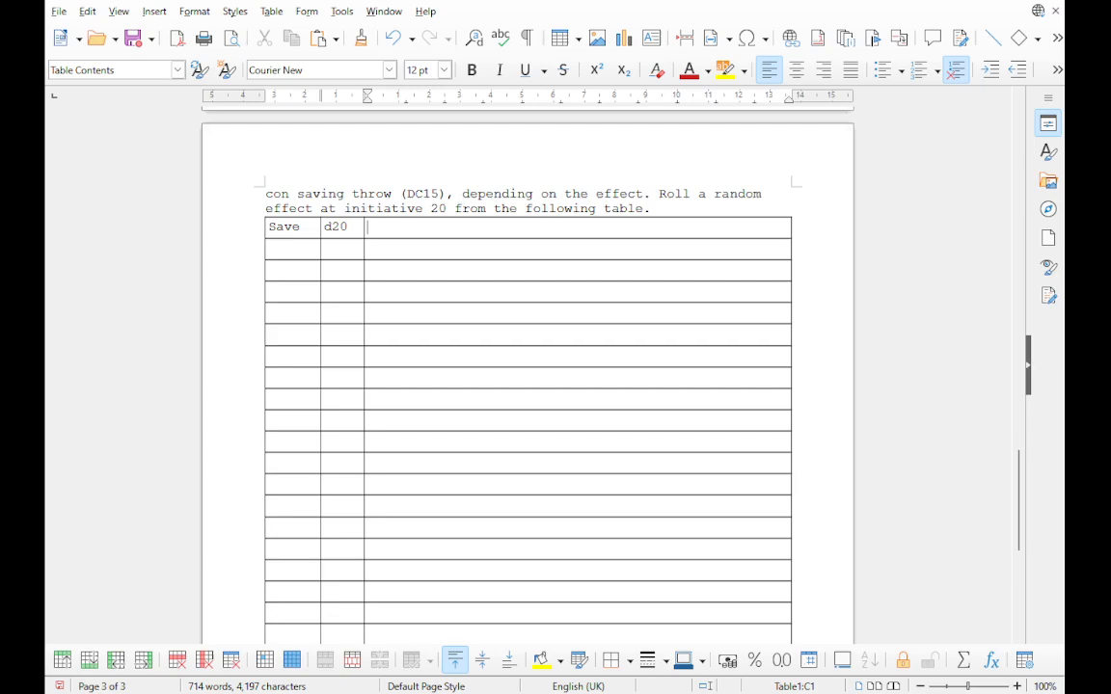
key("Left")
key("Down")
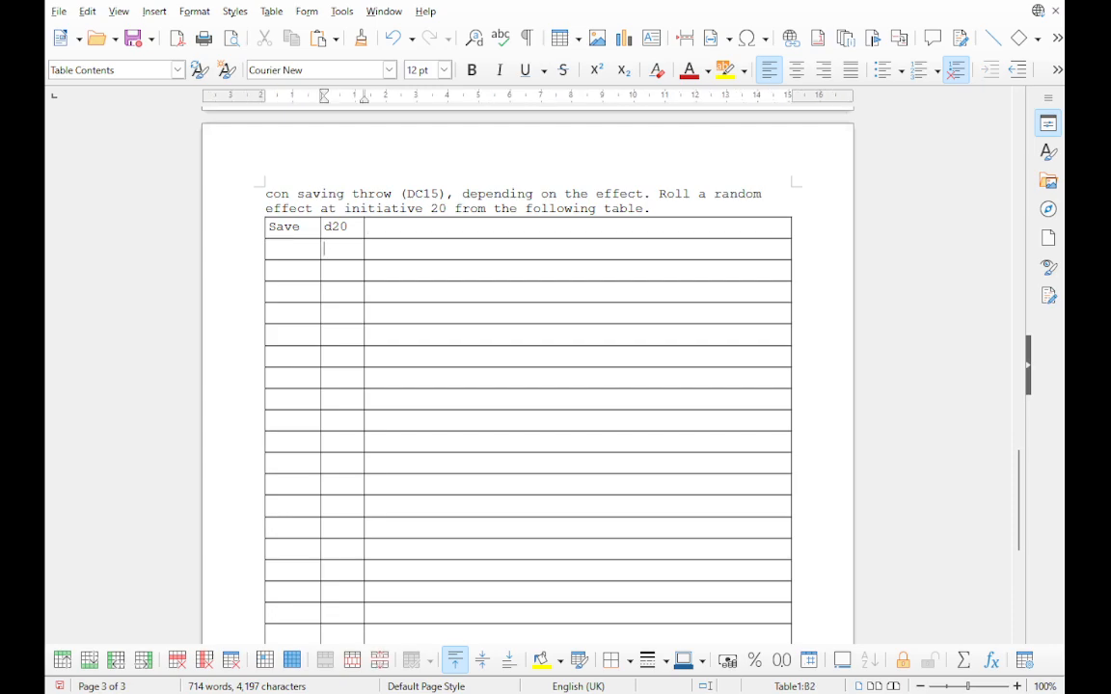
type("1")
key("Down")
type("2")
key("Down")
type("3")
key("Down")
type("4")
key("Down")
type("5")
key("Down")
type("6")
key("Down")
type("7")
key("Down")
type("8")
key("Down")
type("8")
key("Down")
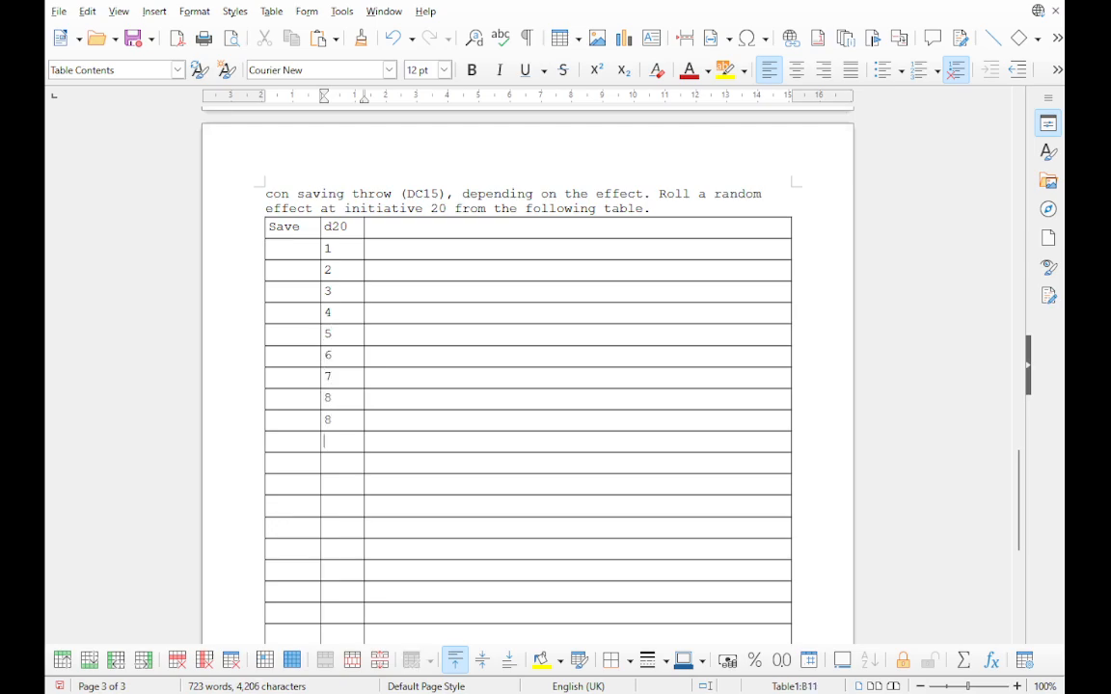
key("Up")
key("BackSpace")
type("9")
key("Down")
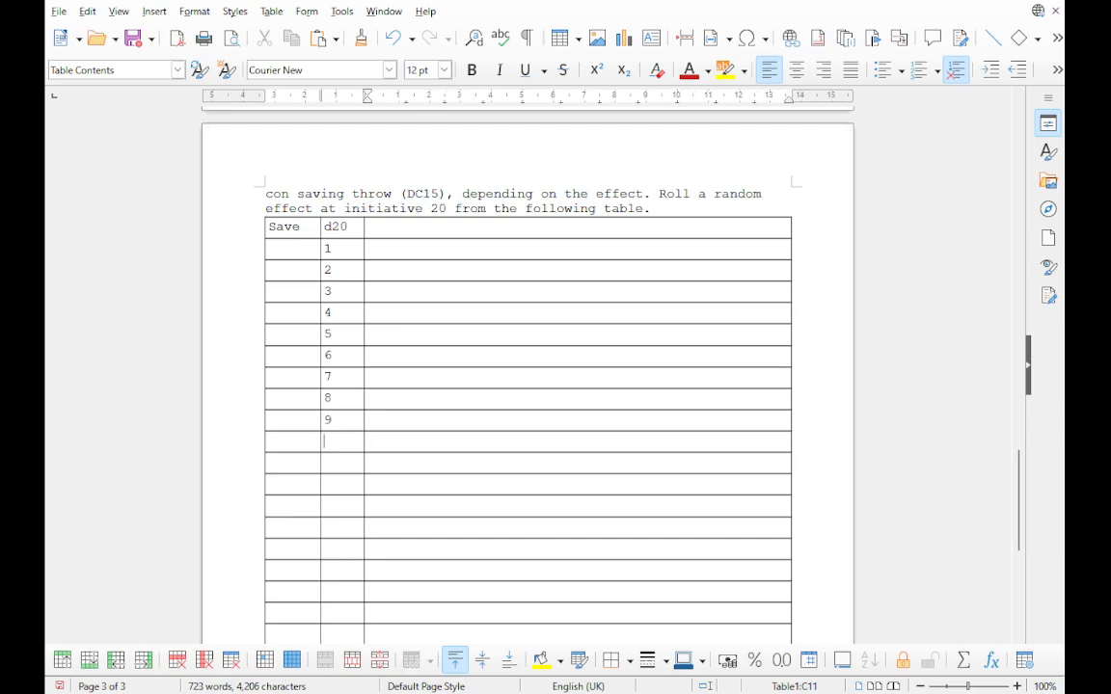
type("10")
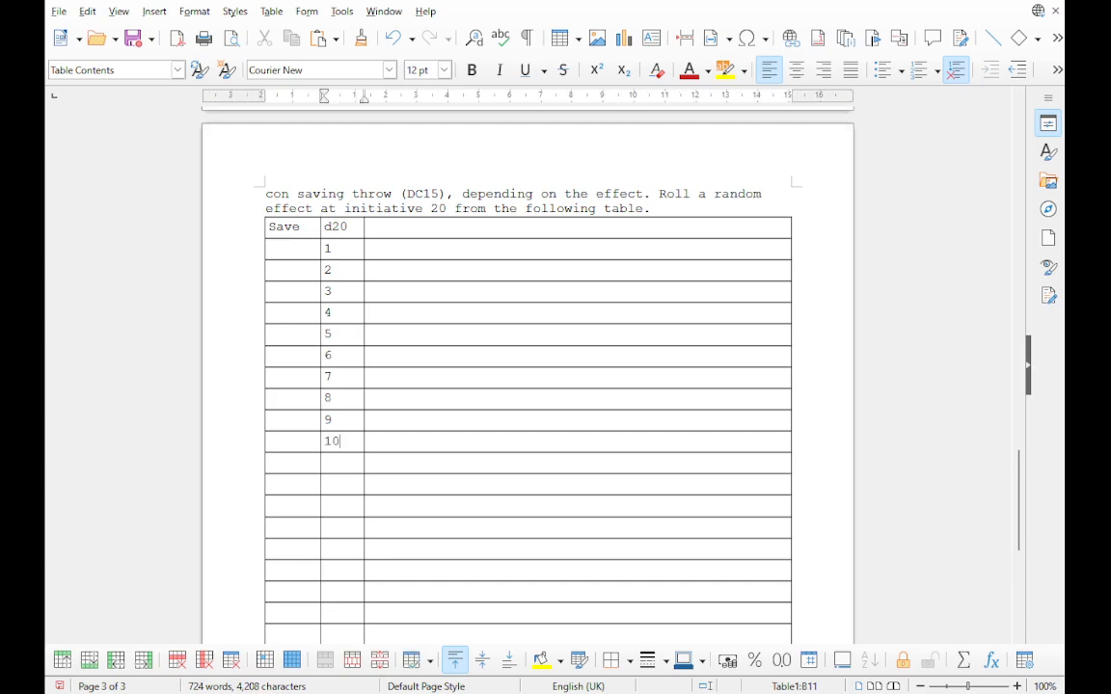
Step: Number the remaining rows of the d20 column from 11 to 20
key("Down")
type("11")
key("Down")
type("12")
key("Down")
type("13")
key("Down")
type("14")
key("Down")
type("15")
key("Down")
type("16")
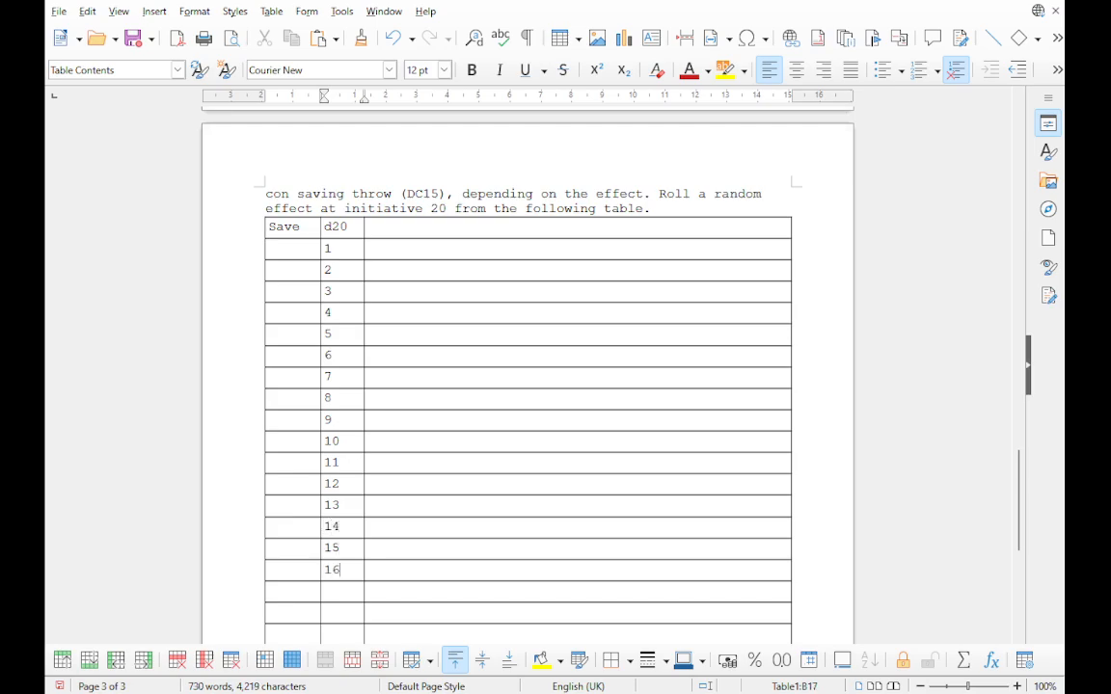
key("Down")
type("17")
key("Down")
type("18")
key("Down")
type("1")
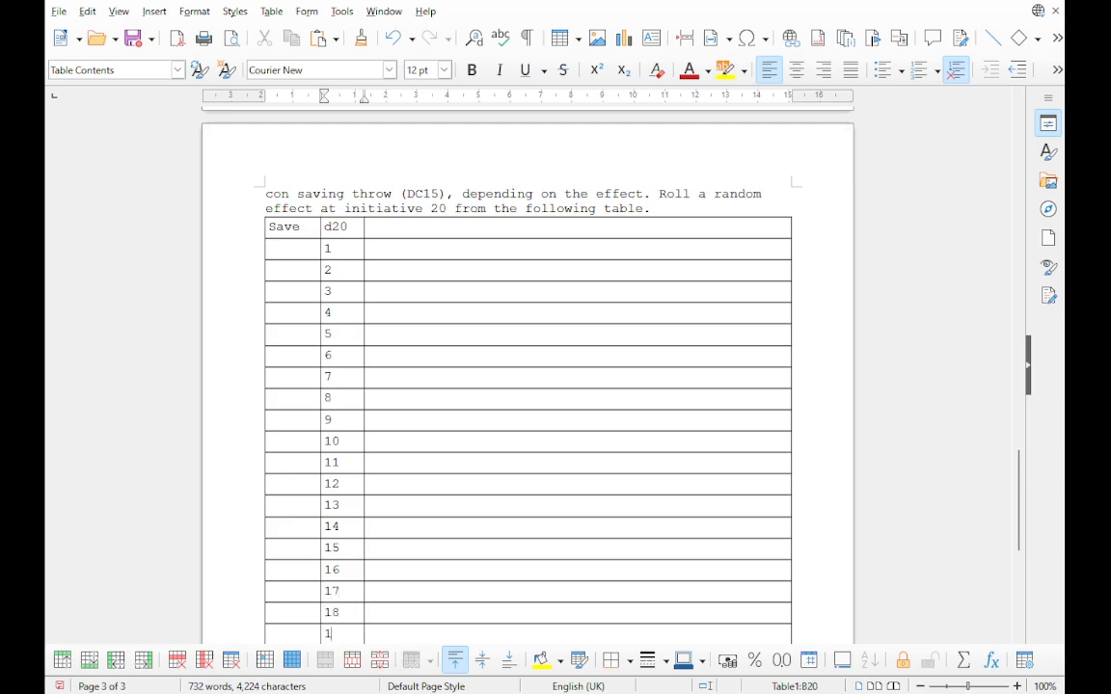
type("9")
key("Down")
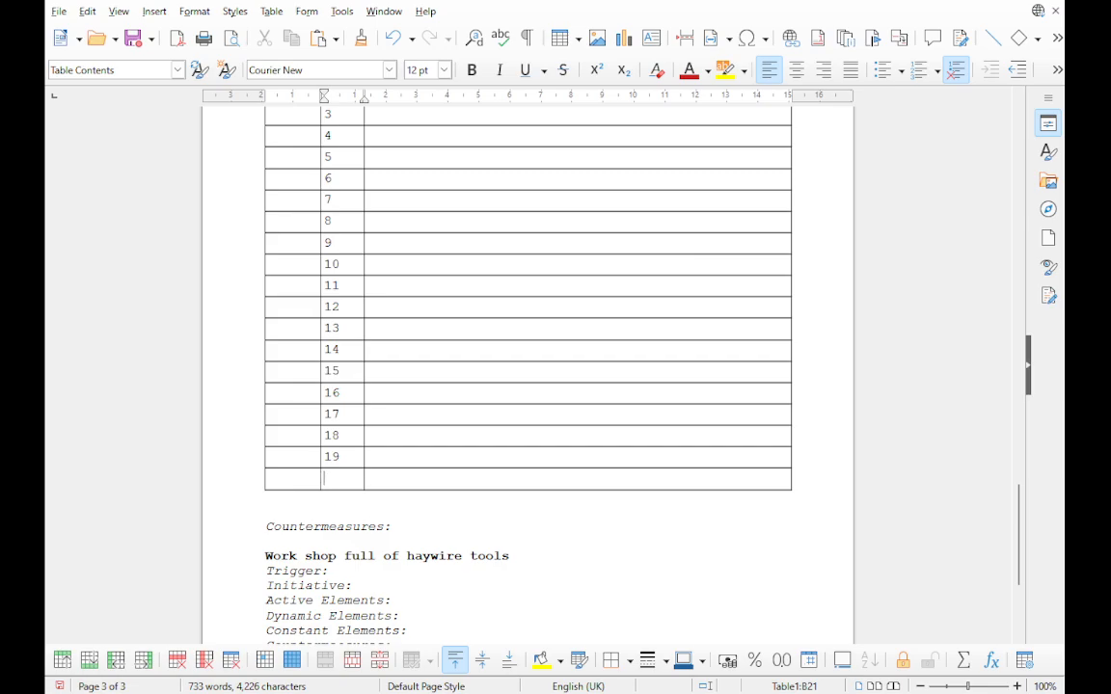
type("20")
Step: Head the table's third column “Effect”
scroll(527, 376, "up", 5)
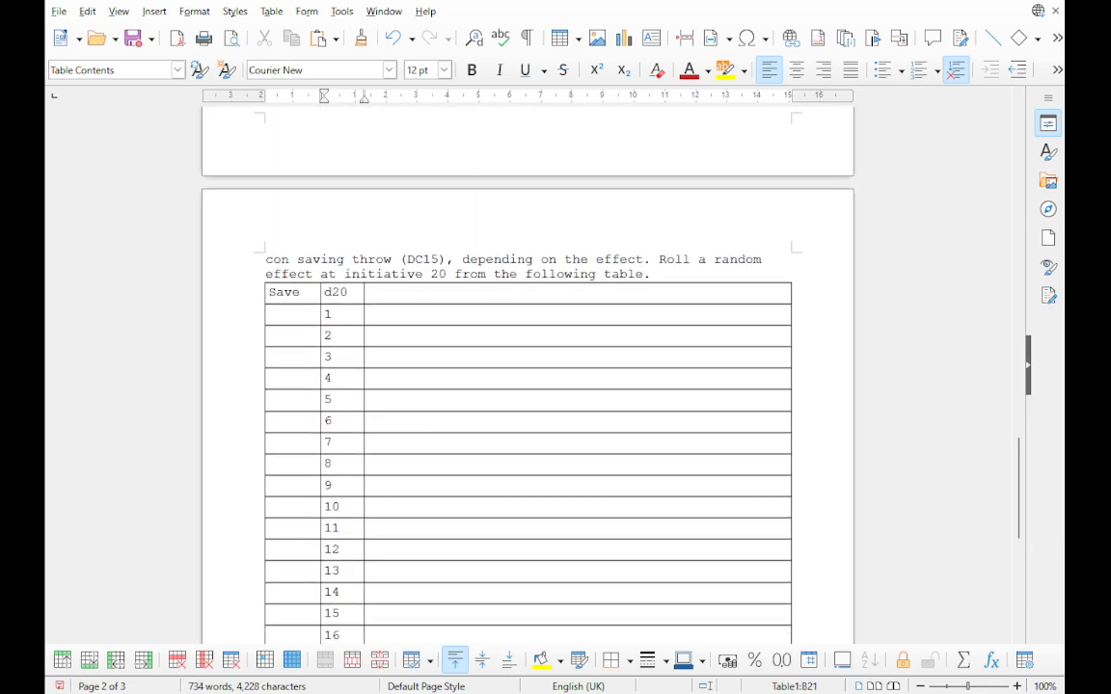
left_click(369, 292)
type("E")
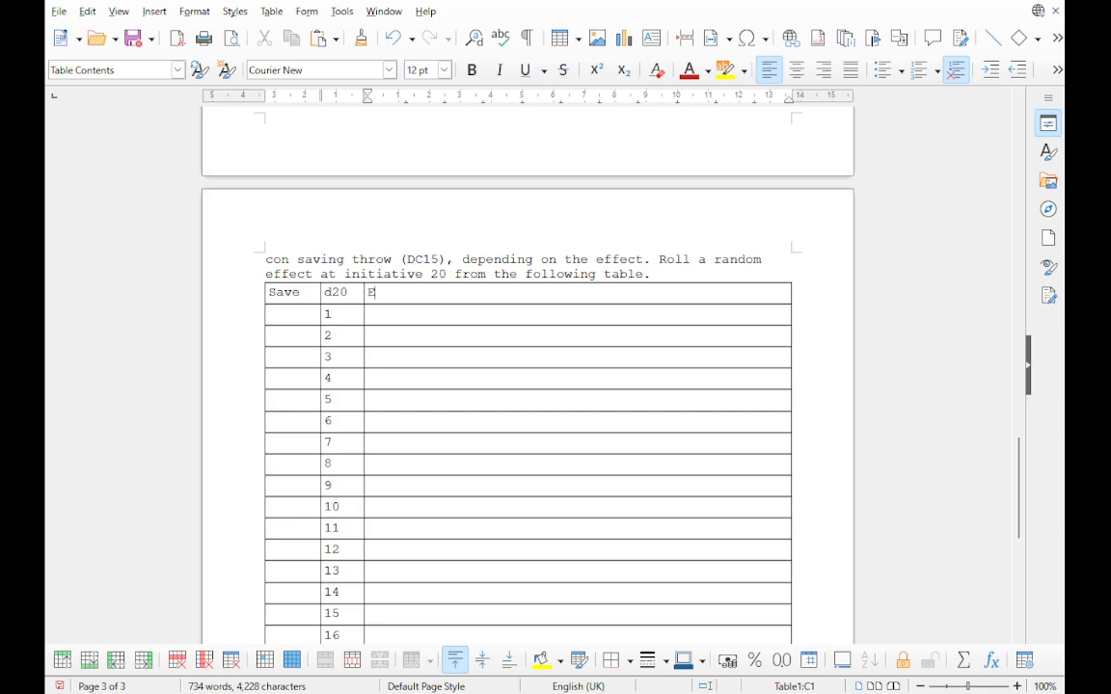
type("ffect")
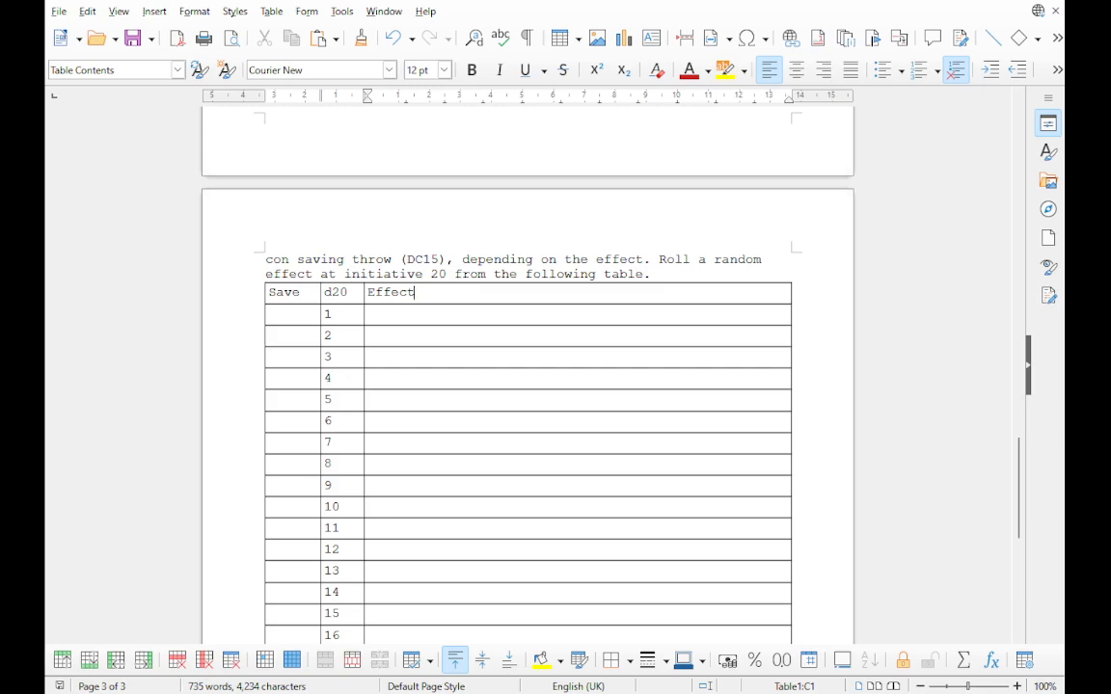
Step: Enter “Any water the PC is carrying becomes holy water” as the effect for d20 result 1
left_click(368, 313)
type("Any water the PC")
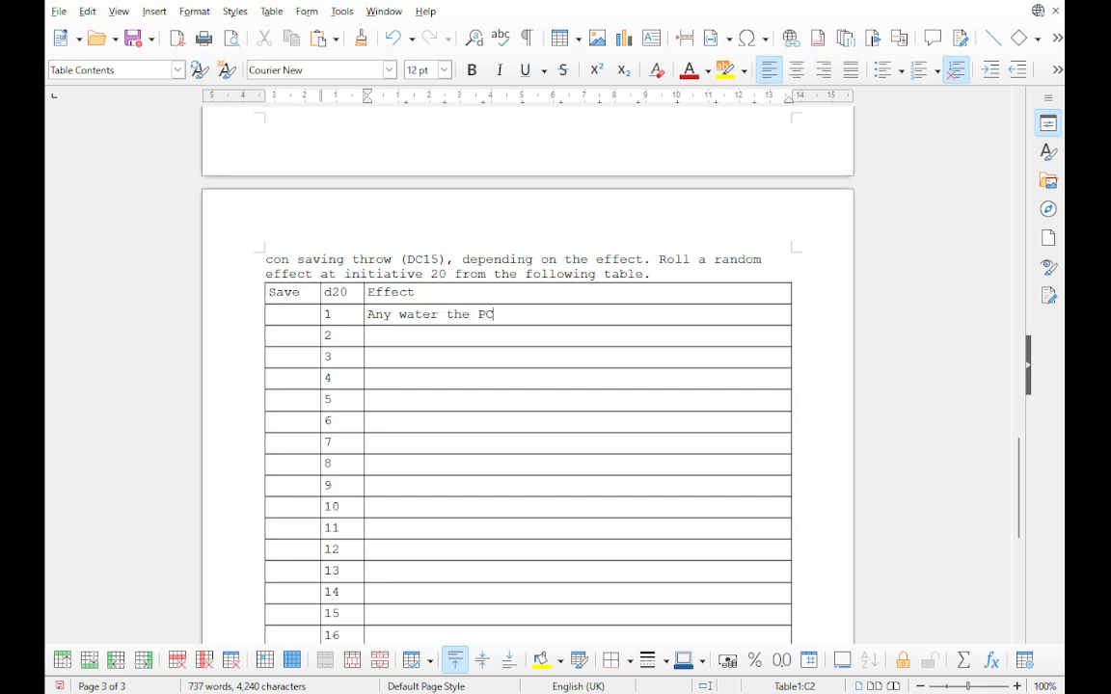
type(" is")
key("BackSpace")
type("is carrying beco")
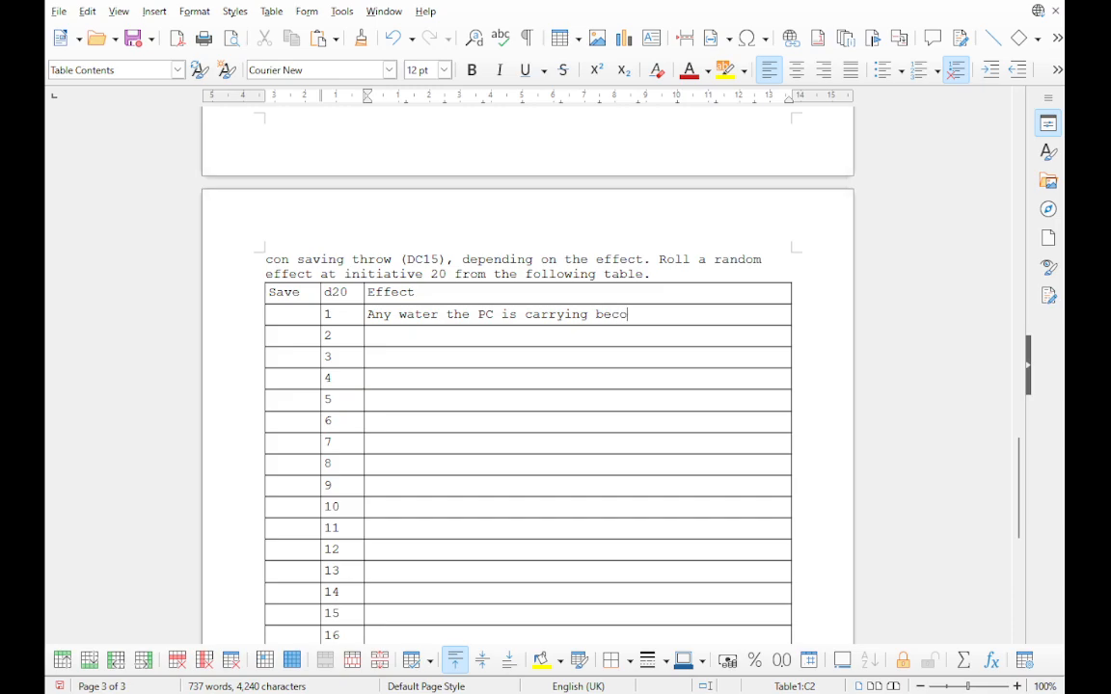
type("mes holy water")
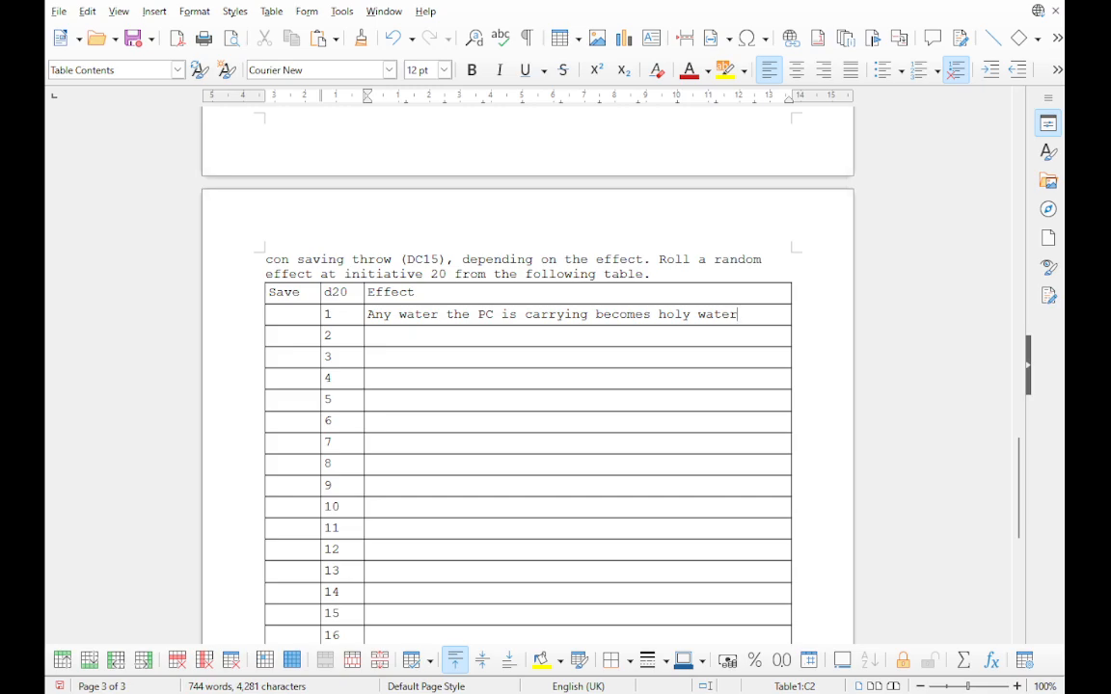
Step: Set the Save entry for d20 result 1 to “Wis”
type("n")
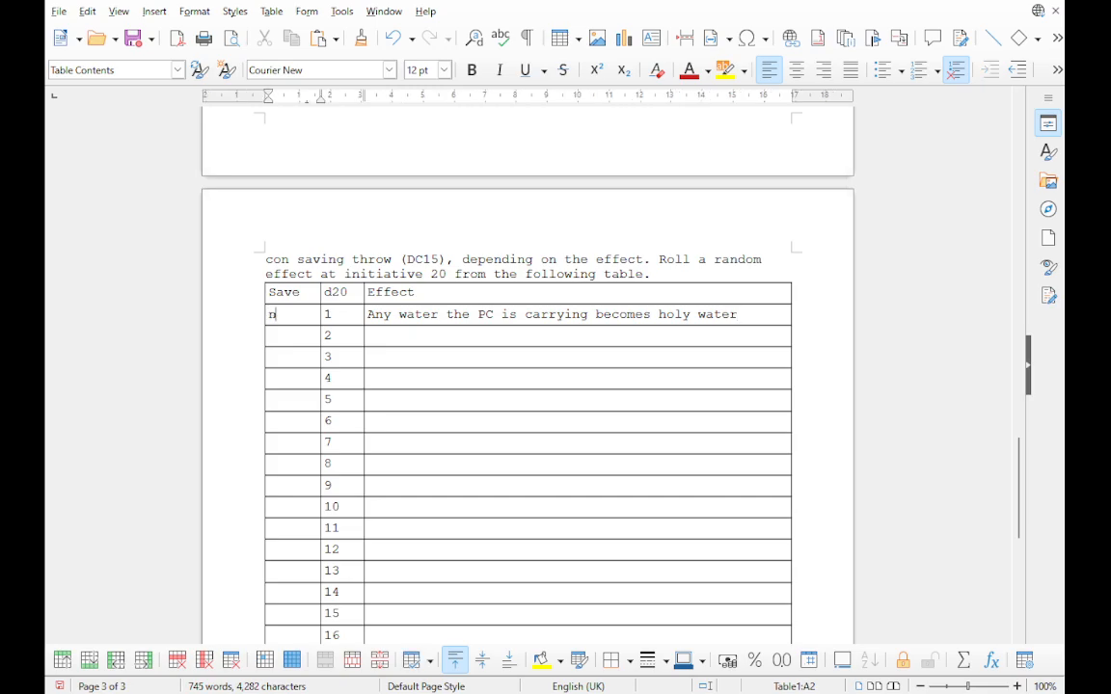
type("/a")
left_click(739, 315)
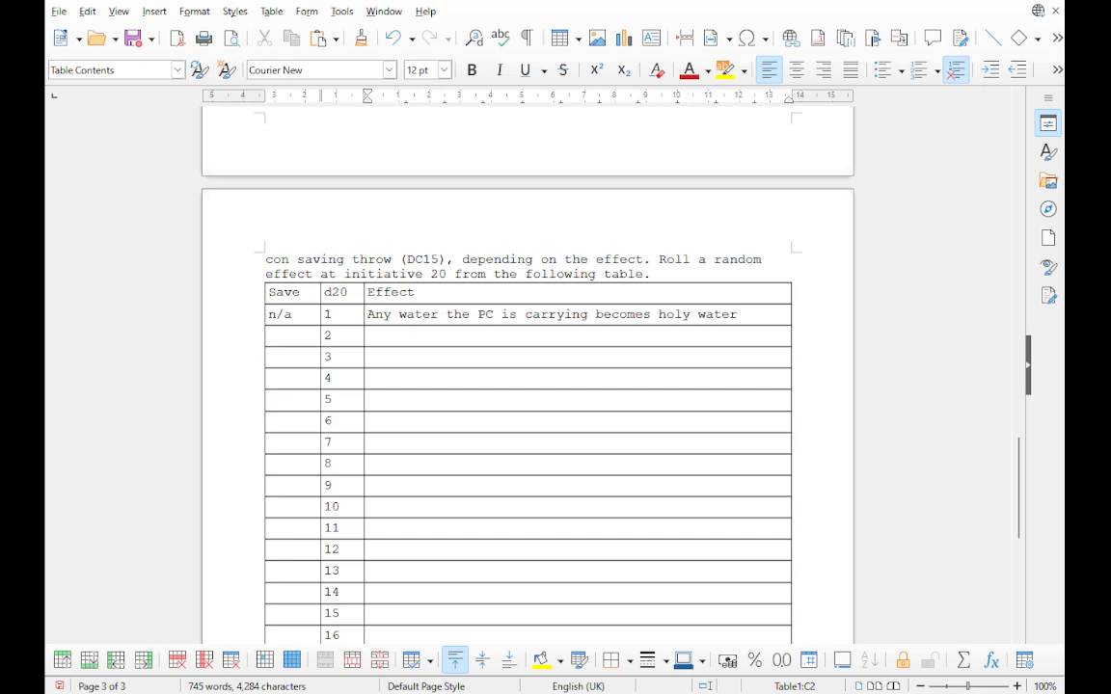
left_click_drag(292, 315, 267, 314)
type("Wis")
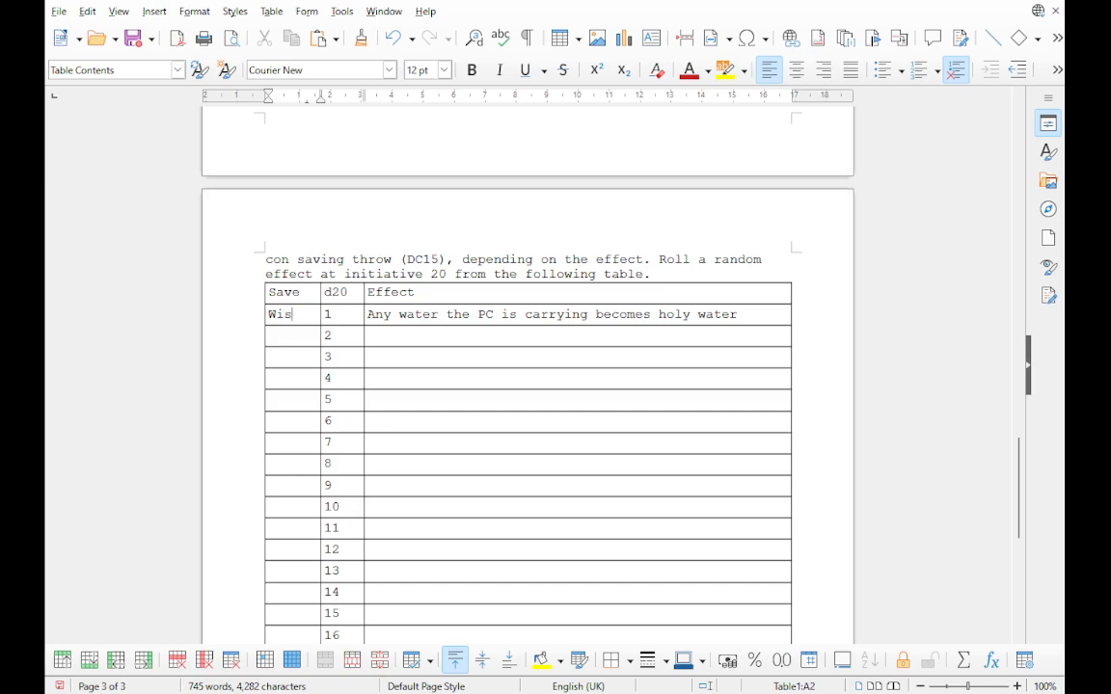
Step: Reword the effect for d20 result 1 as “On save, any water the PC is carrying becomes holy water.”
left_click(367, 314)
left_click_drag(367, 314, 737, 314)
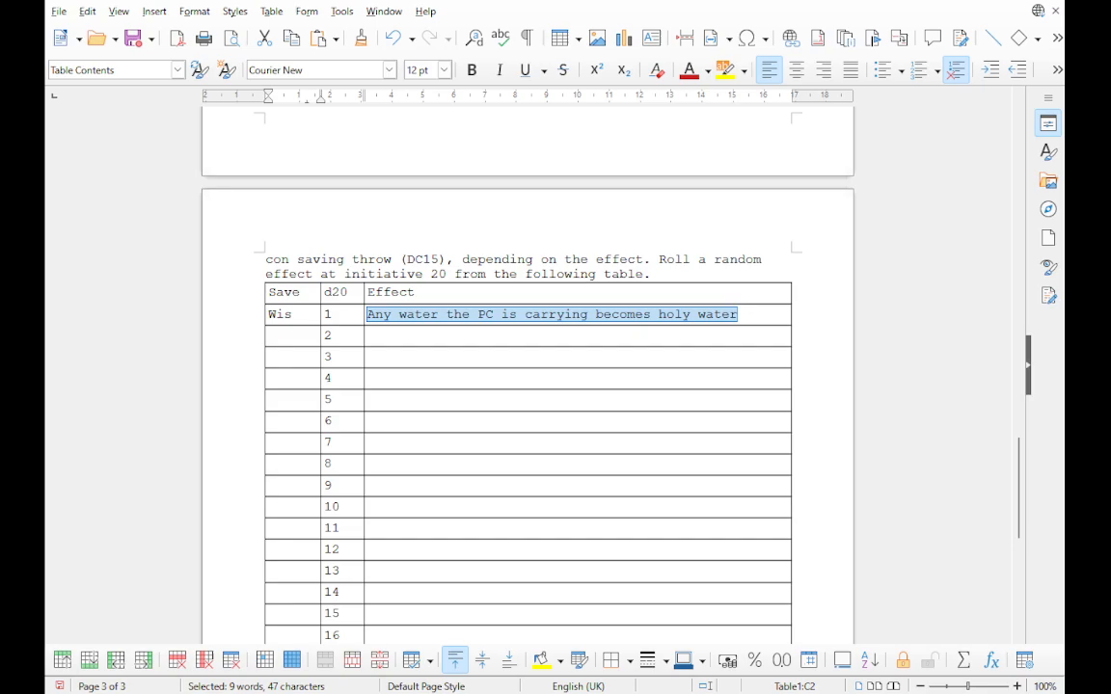
left_click(588, 315)
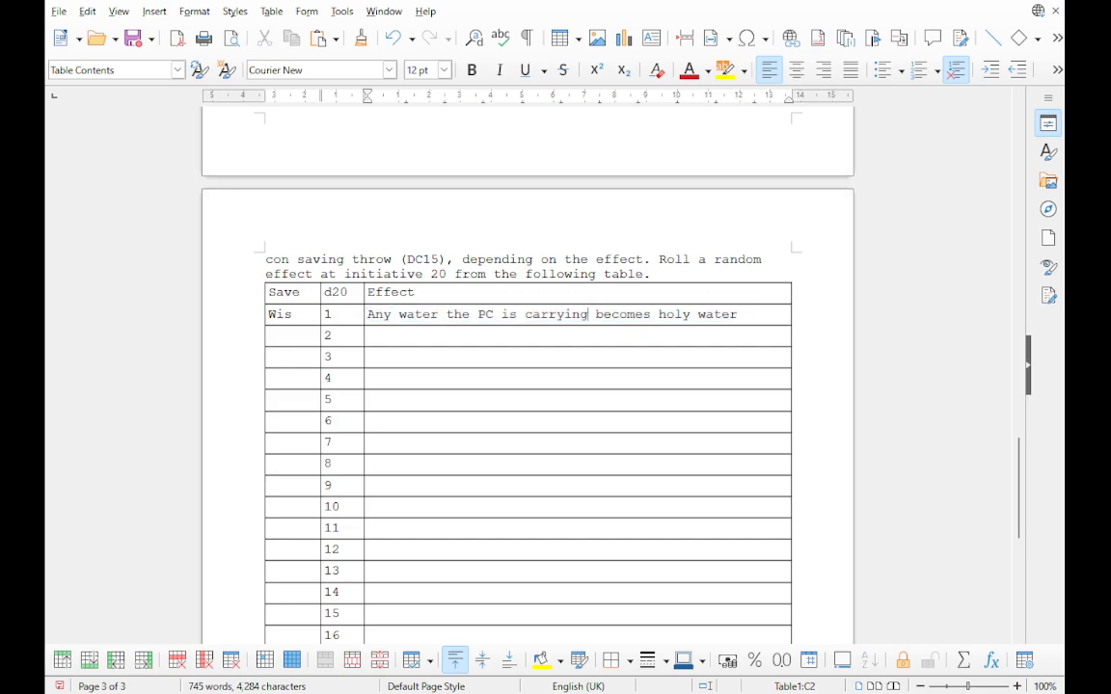
left_click(367, 315)
type("On sav")
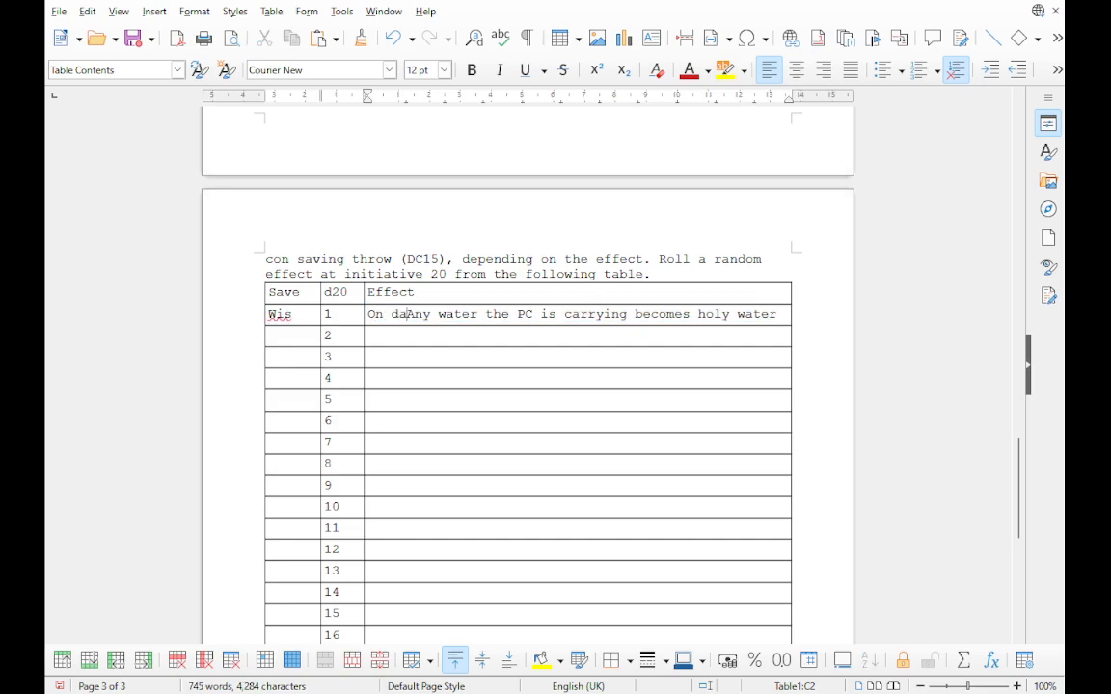
type("e")
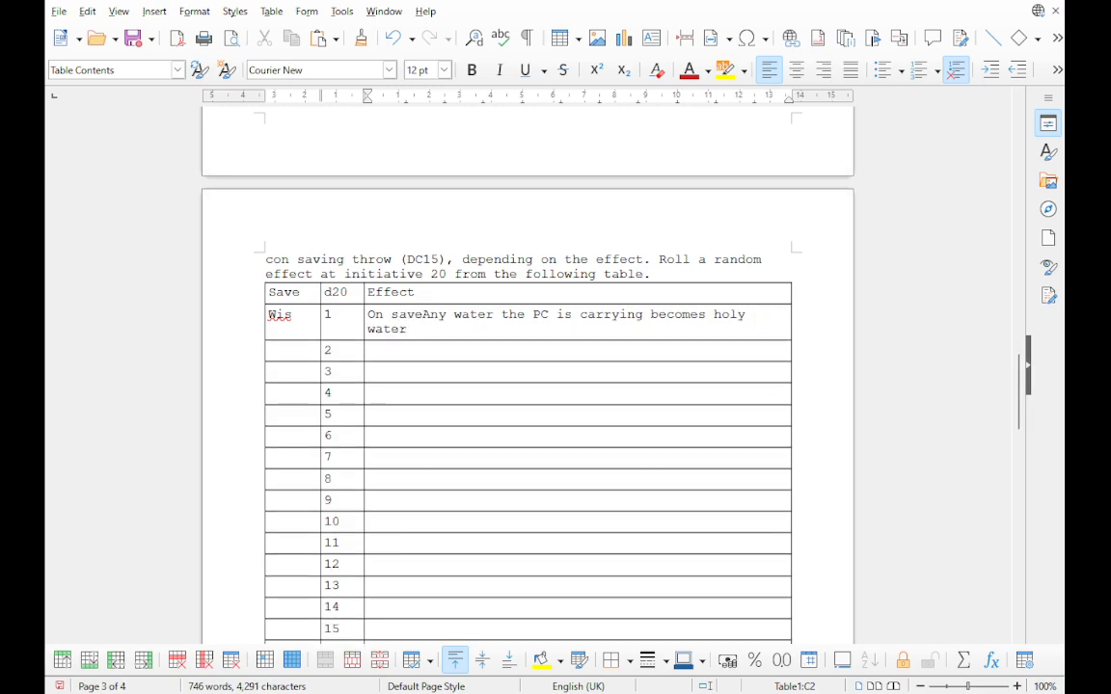
type(",")
key("Delete")
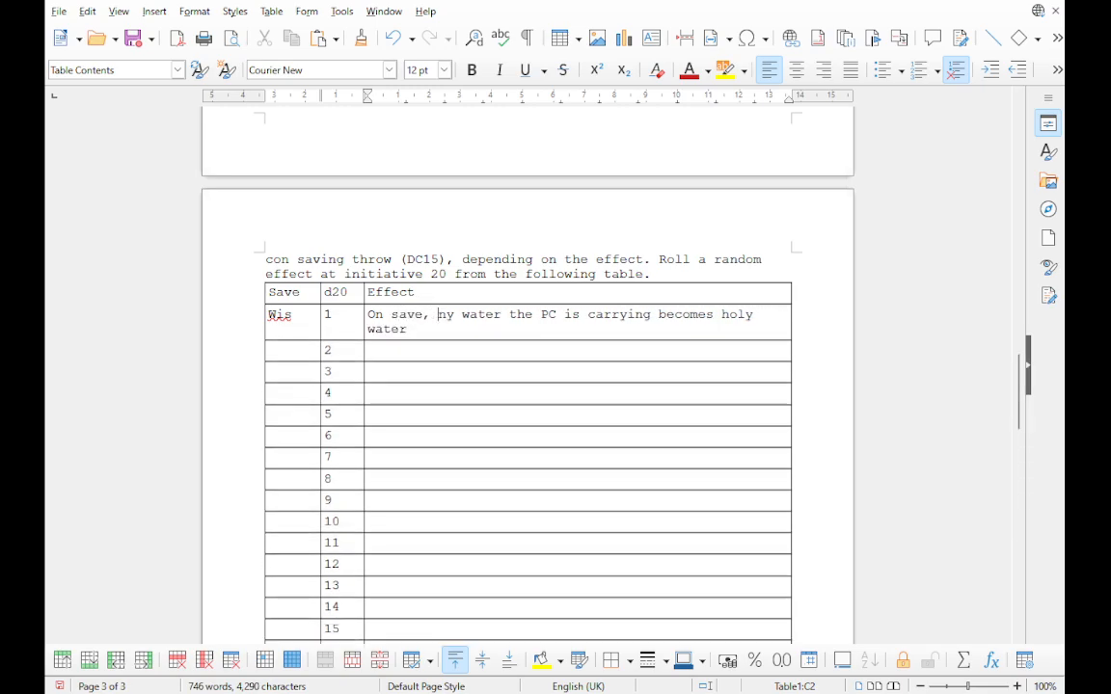
type("ater.")
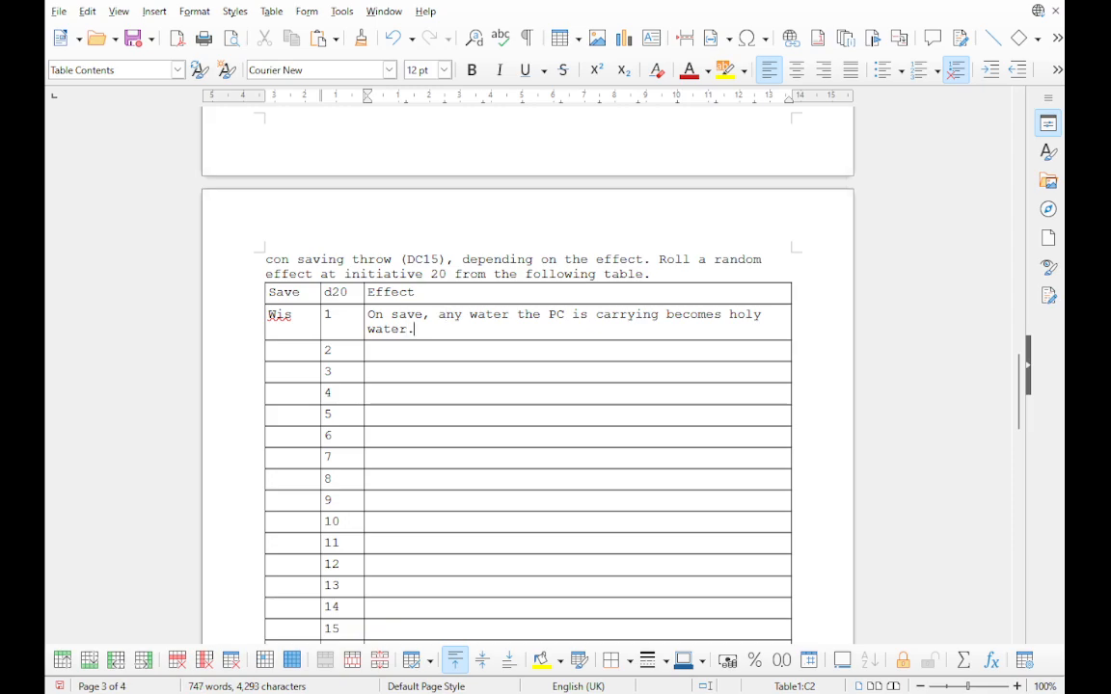
Step: Append “Otherwise it becomes toxic. They will not know this.” to the effect for d20 result 1
type(" Otherwise it becomes ")
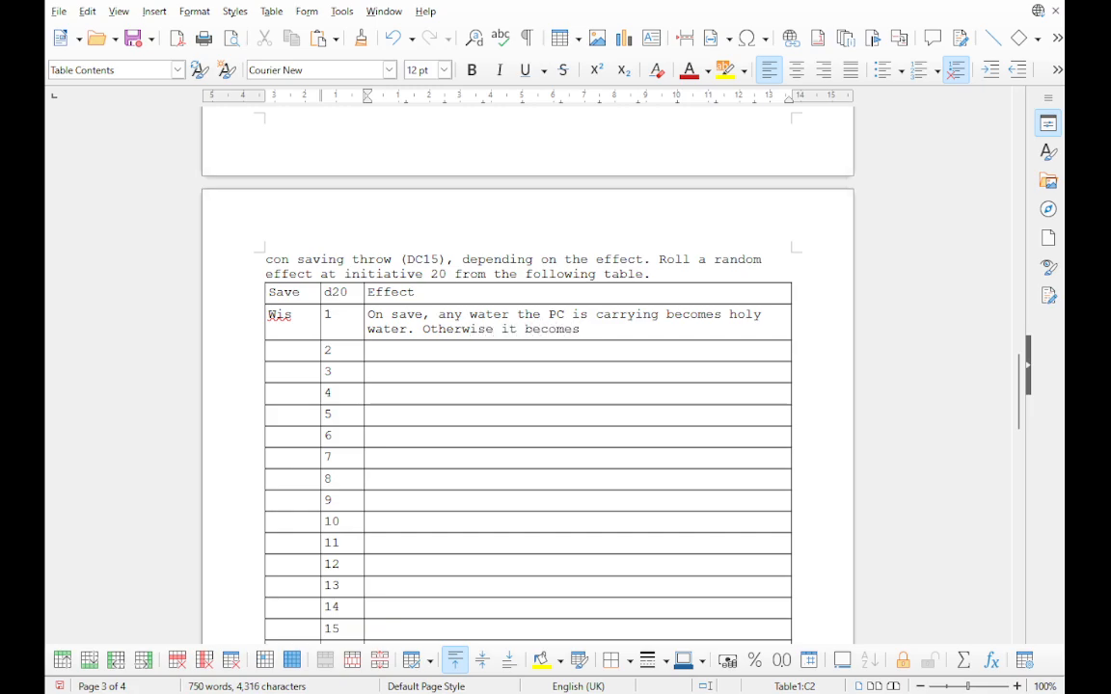
type("toxic")
type(";")
key("BackSpace")
key("BackSpace")
type(". They will not ")
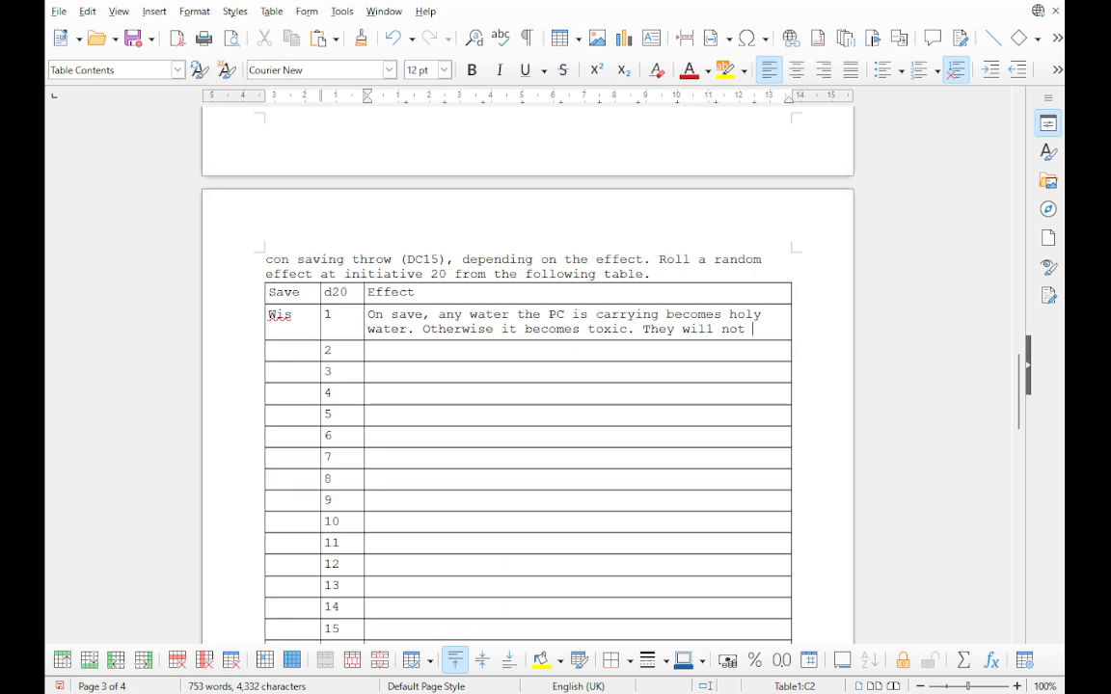
type("know this.")
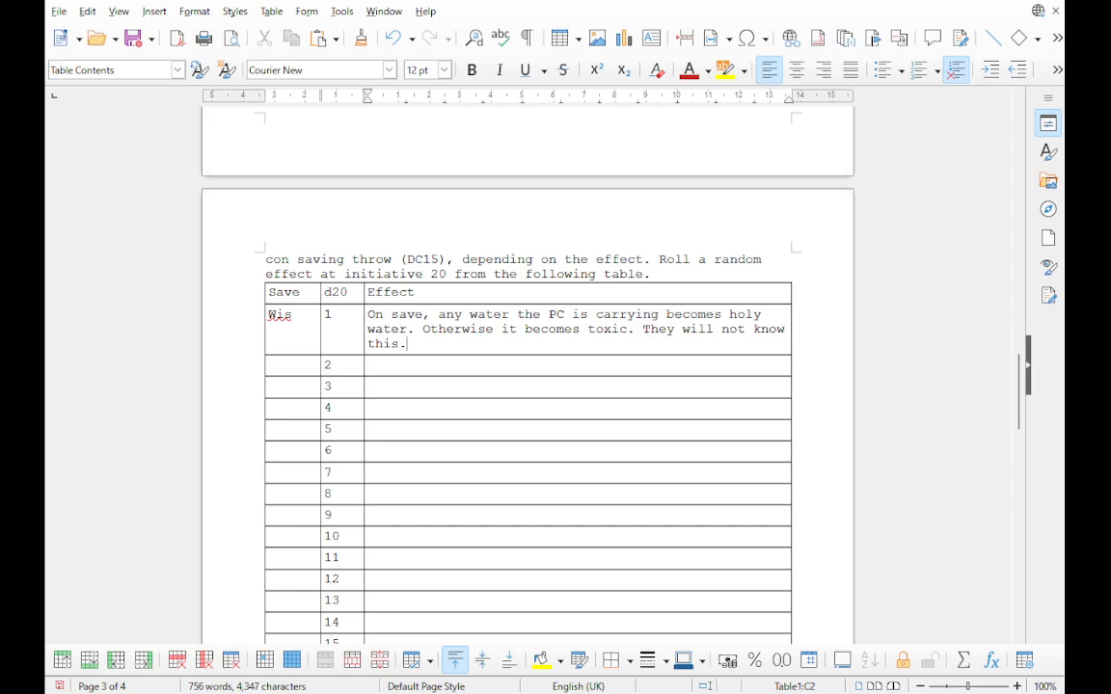
Step: Insert “if ingested (DC10 1d6 poison)” after “toxic” in the effect for d20 result 1
type(" (")
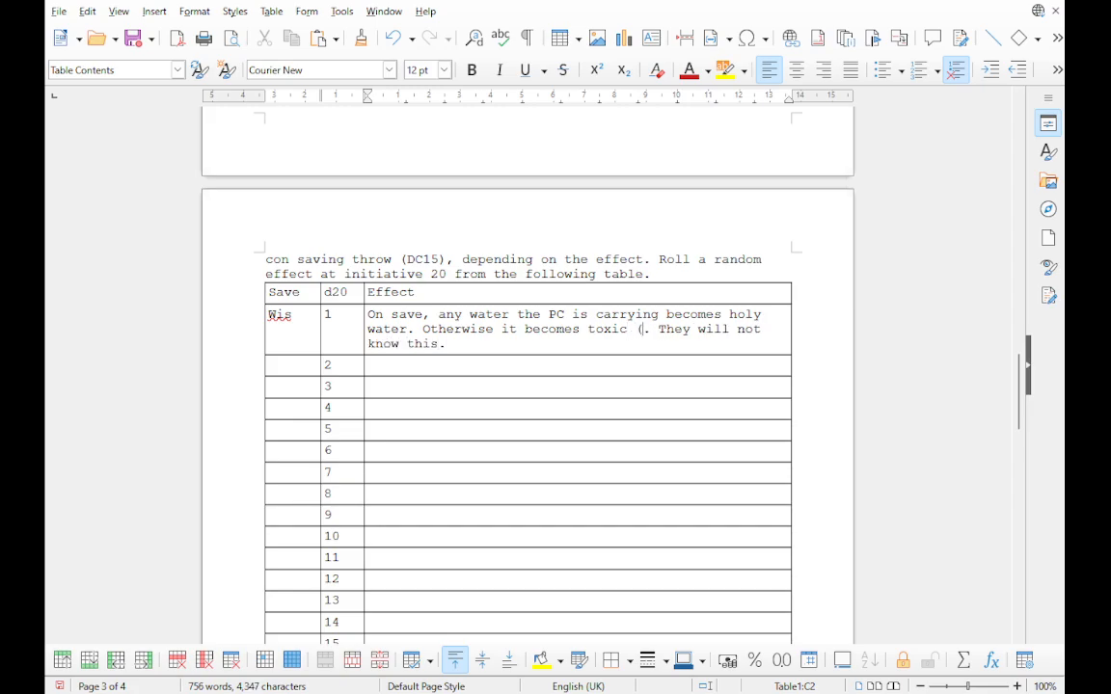
type("DC10")
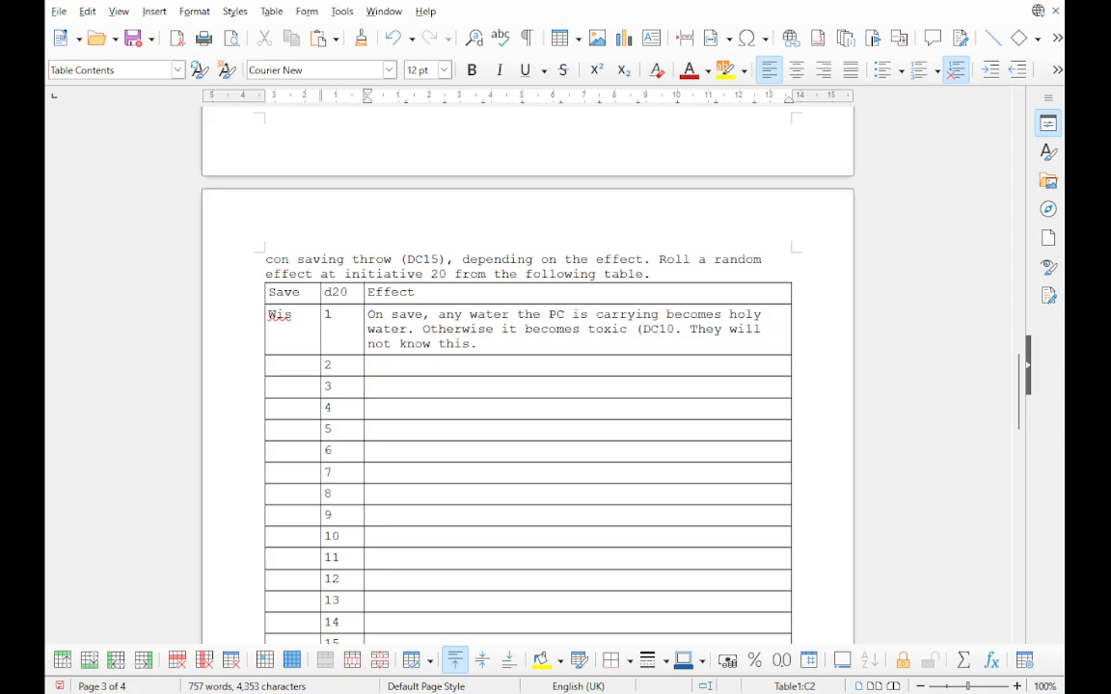
type("d6 pois")
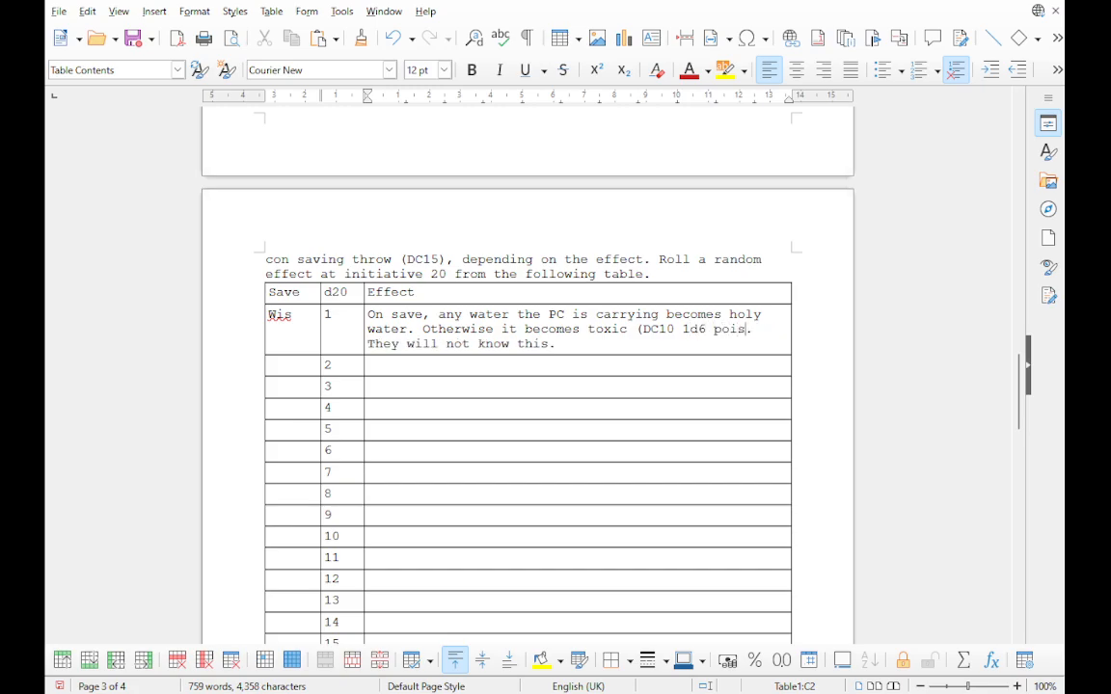
type("on)")
type(" if ingest")
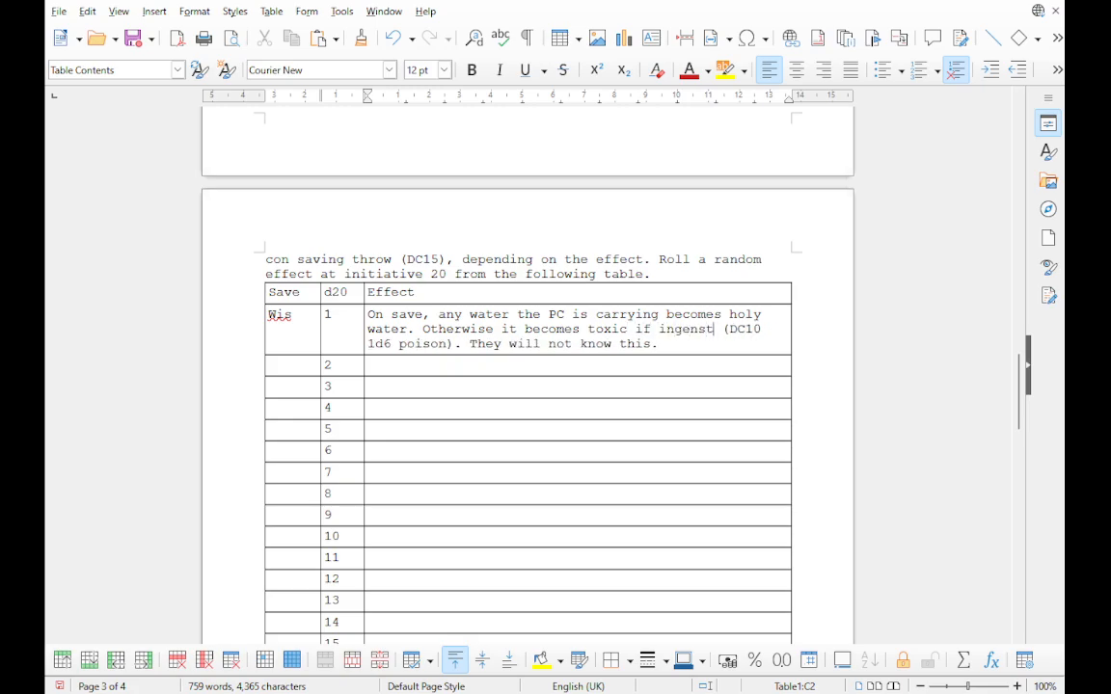
key("BackSpace")
key("BackSpace")
key("BackSpace")
key("BackSpace")
type("ested")
Step: Extend “They will not know this” in the effect for d20 result 1 with “, but anyone who sees it happen”
left_click(651, 344)
type("wi")
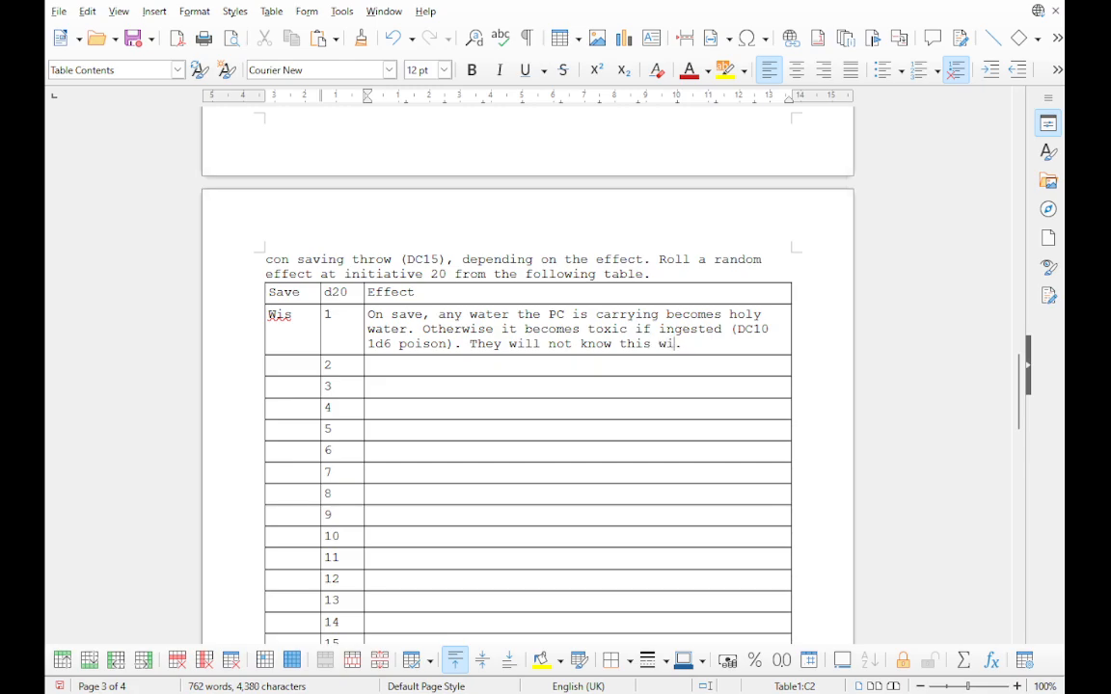
key("BackSpace")
key("BackSpace")
key("BackSpace")
type(", but")
key("BackSpace")
key("BackSpace")
type("t anyone")
type(" wit")
key("BackSpace")
key("BackSpace")
key("BackSpace")
type("who sees i")
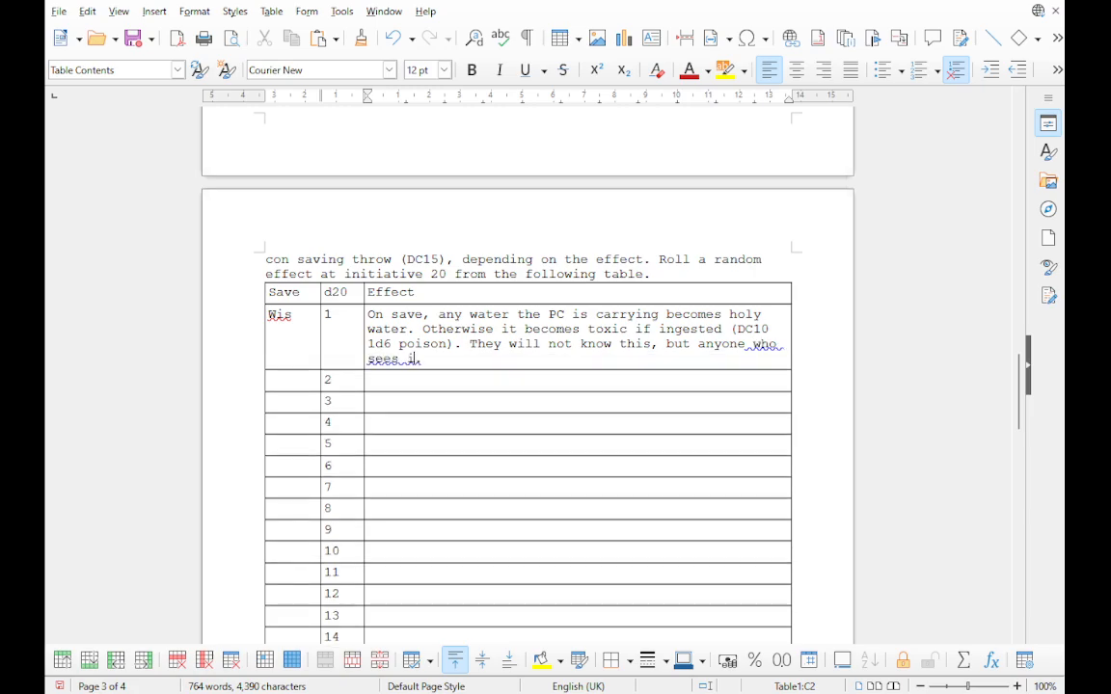
type("t happen")
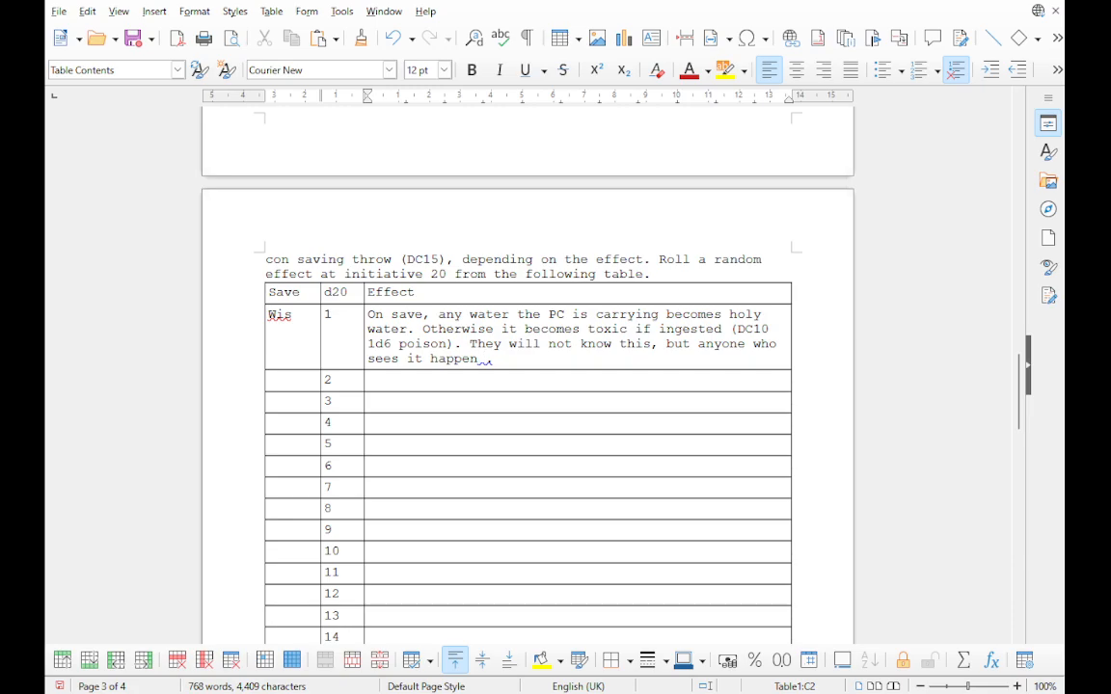
Step: Delete everything after “becomes holy water.” in the effect for d20 result 1
left_click_drag(425, 329, 482, 359)
left_click(478, 358)
left_click(421, 328, "shift")
key("Delete")
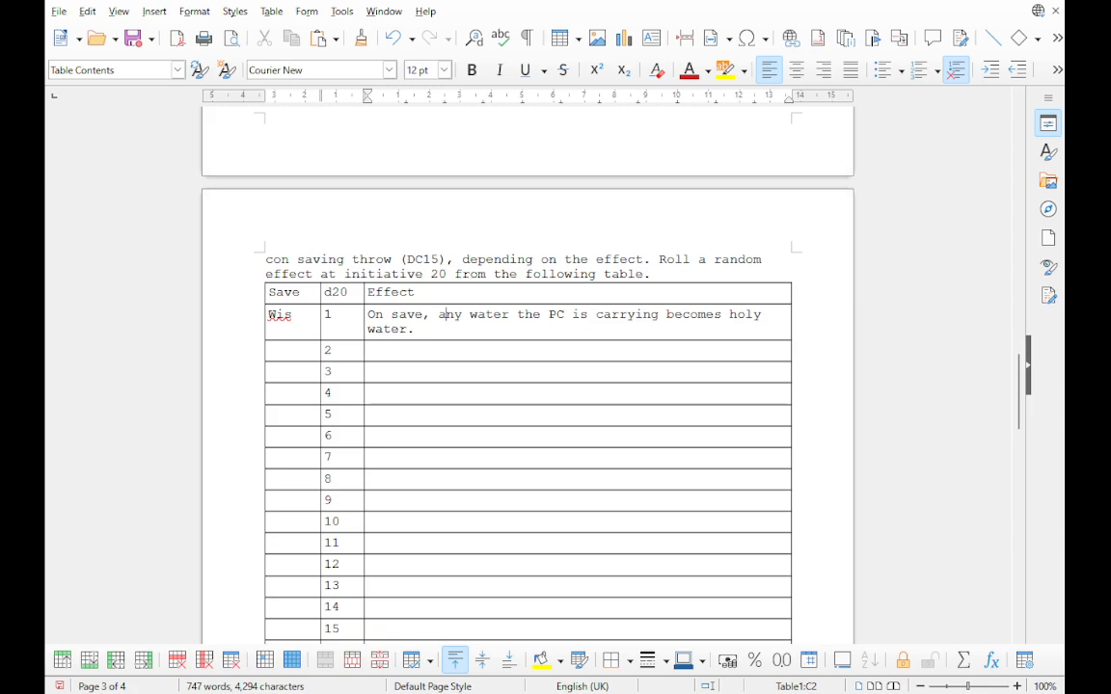
Step: Remove “On save,” from the effect for d20 result 1 so the sentence begins with “Any water”
key("shift+Left")
key("shift+Left")
key("shift+Left")
key("shift+Left")
key("shift+Left")
key("shift+Left")
key("shift+Left")
key("shift+Left")
key("shift+Left")
key("shift+Left")
type("A")
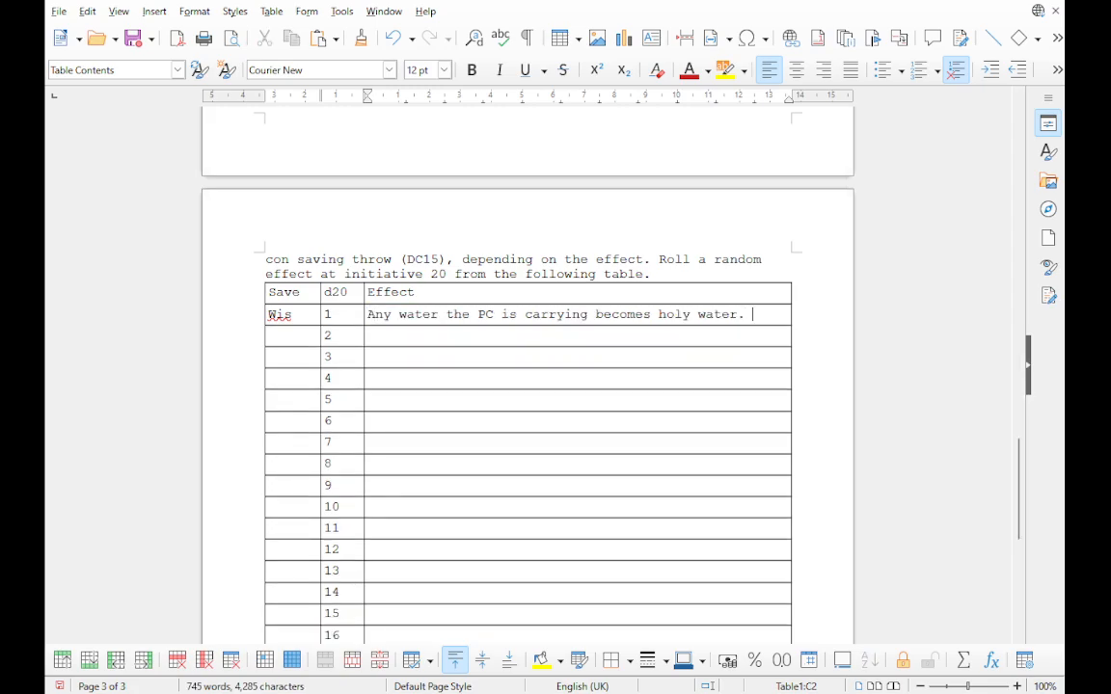
Step: Append “If they fail the save they will not notice this.” to the effect for d20 result 1
type("If they faui")
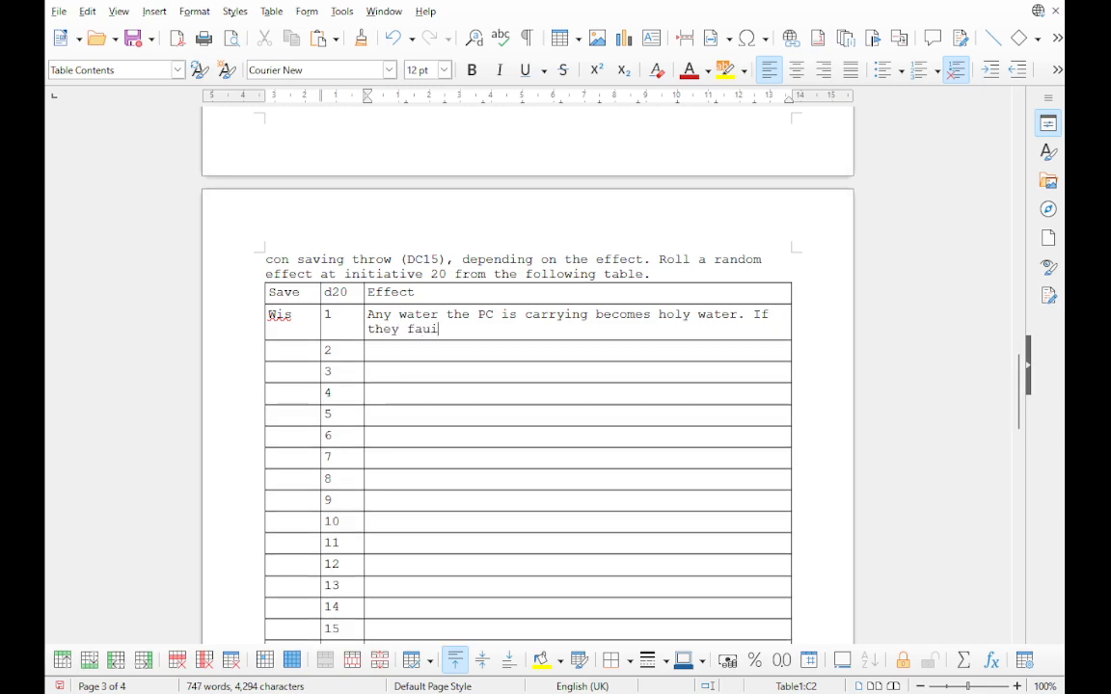
key("BackSpace")
key("BackSpace")
type("id")
key("BackSpace")
type("l th")
key("BackSpace")
type("e save they")
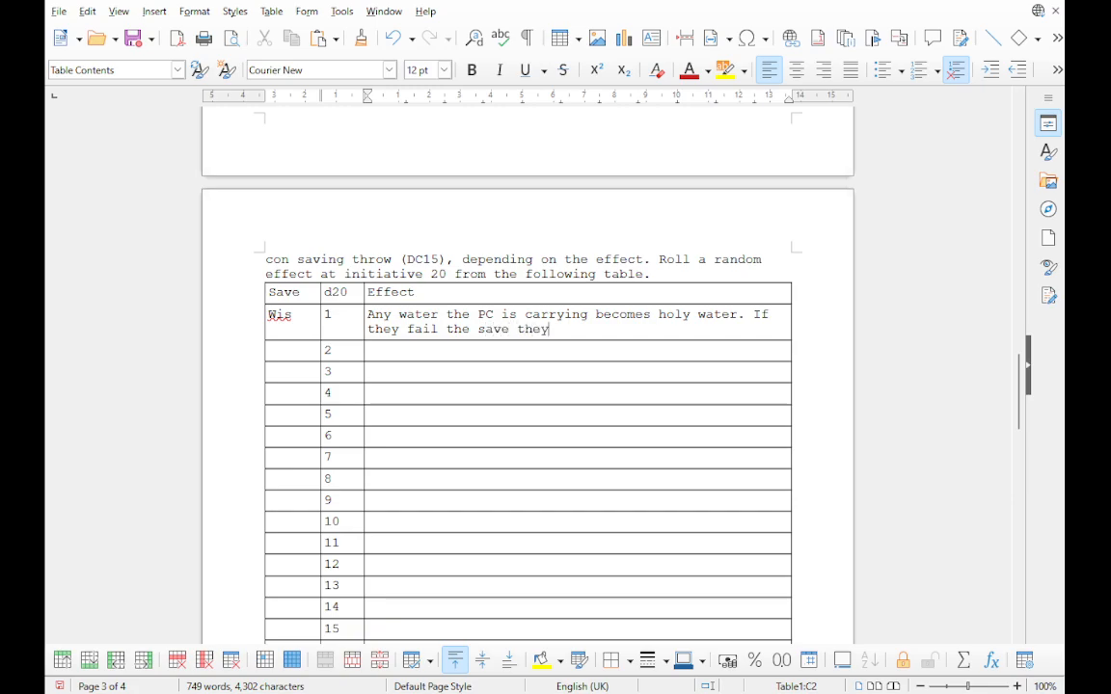
type(" will not notice this.")
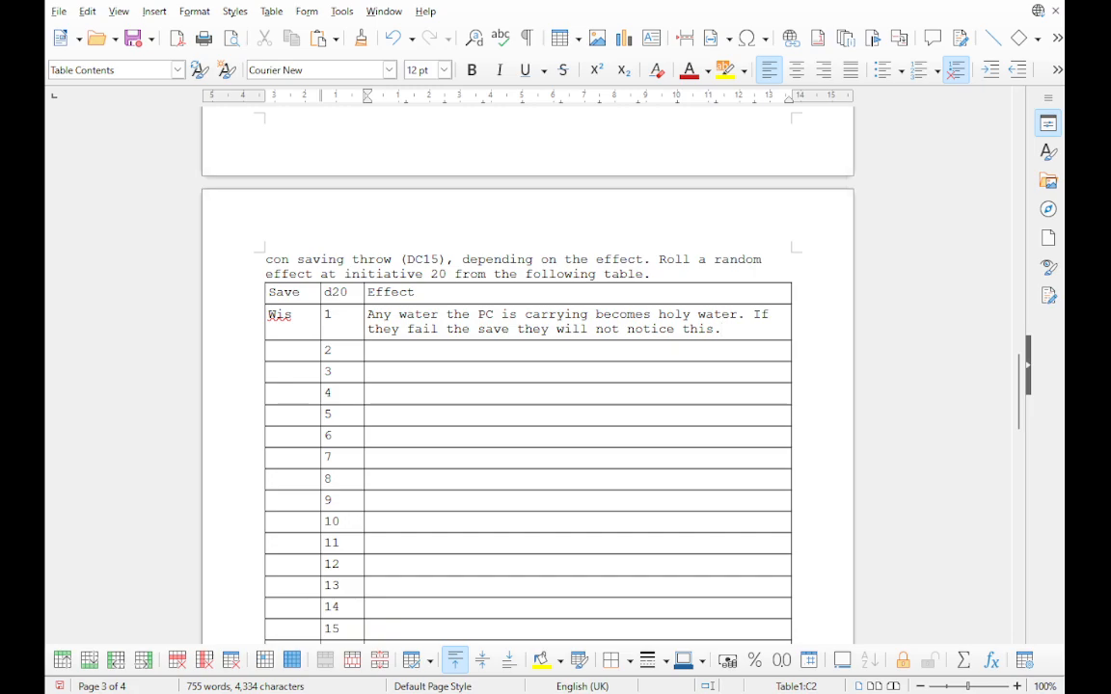
Step: Set the Save entry for d20 result 2 to “Wis”
left_click(368, 349)
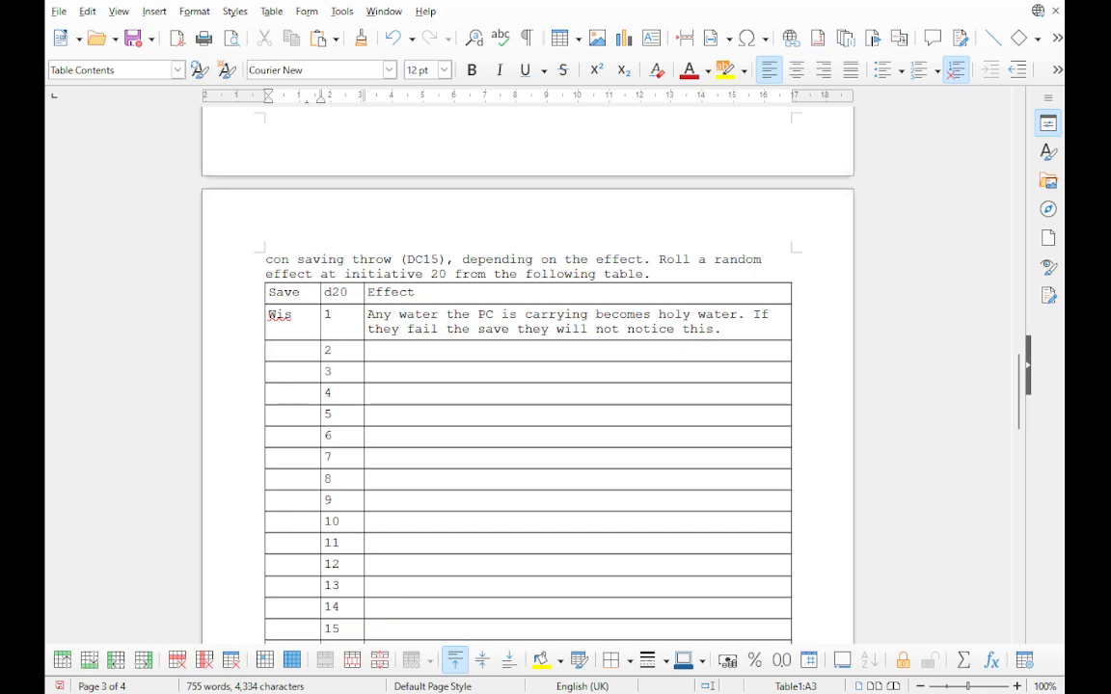
type("Wis")
key("Tab")
key("Tab")
Step: Enter “Any water the PC is carrying will become toxic” as the effect for d20 result 2
type("Anyway")
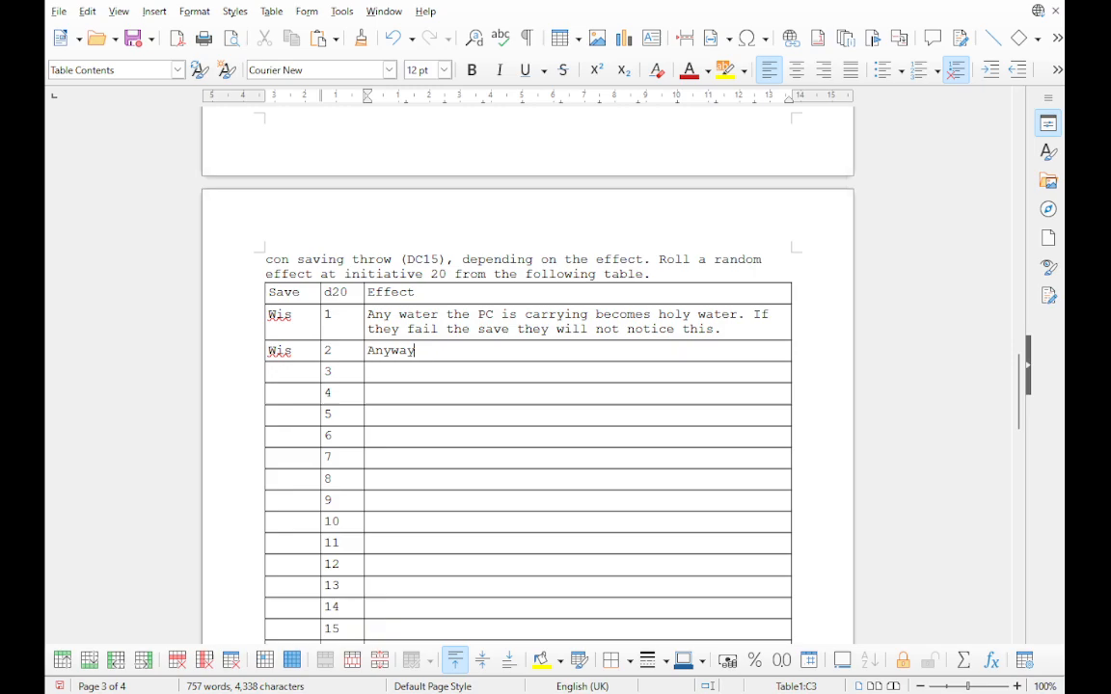
key("BackSpace")
key("BackSpace")
key("BackSpace")
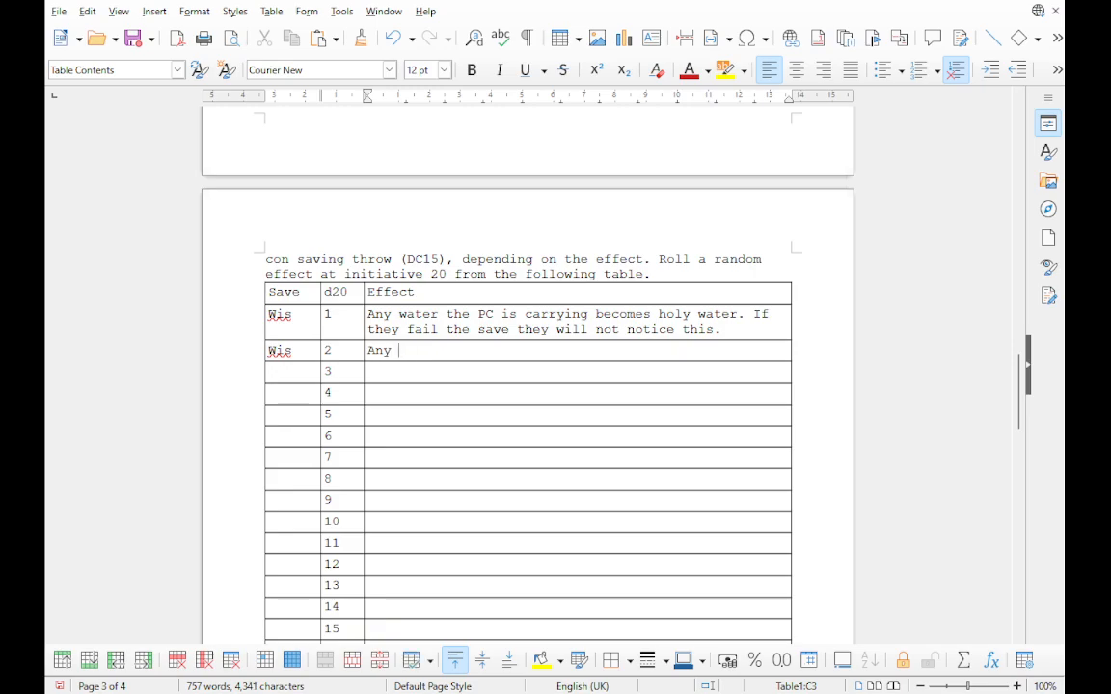
type("water the PC is carryin")
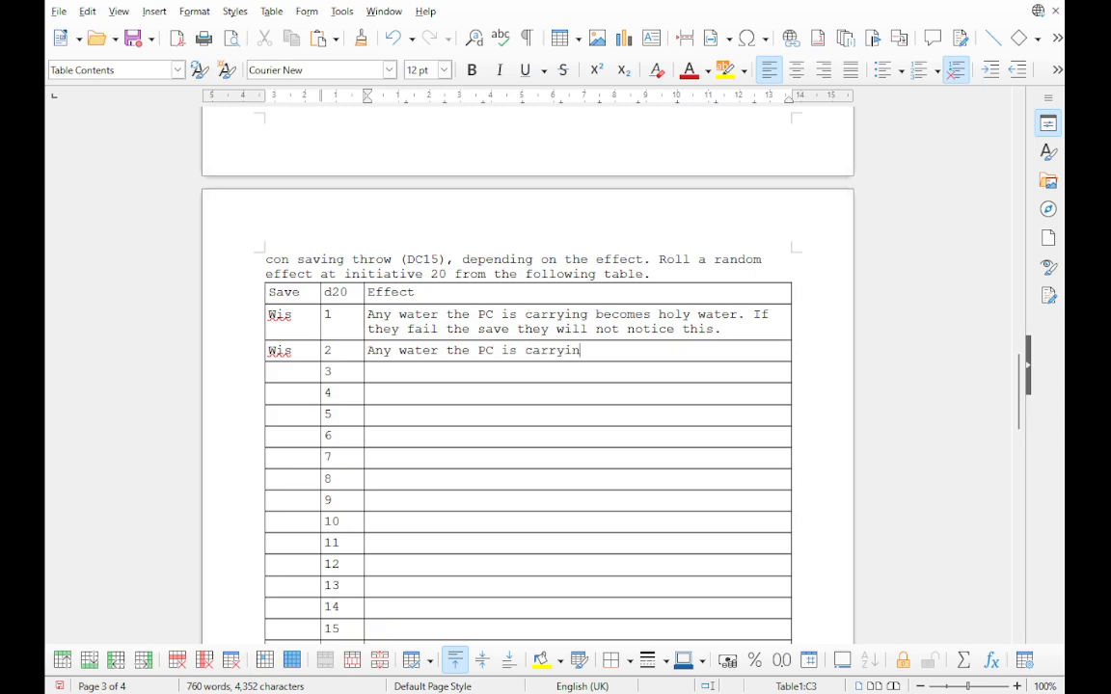
type("g will become toxi")
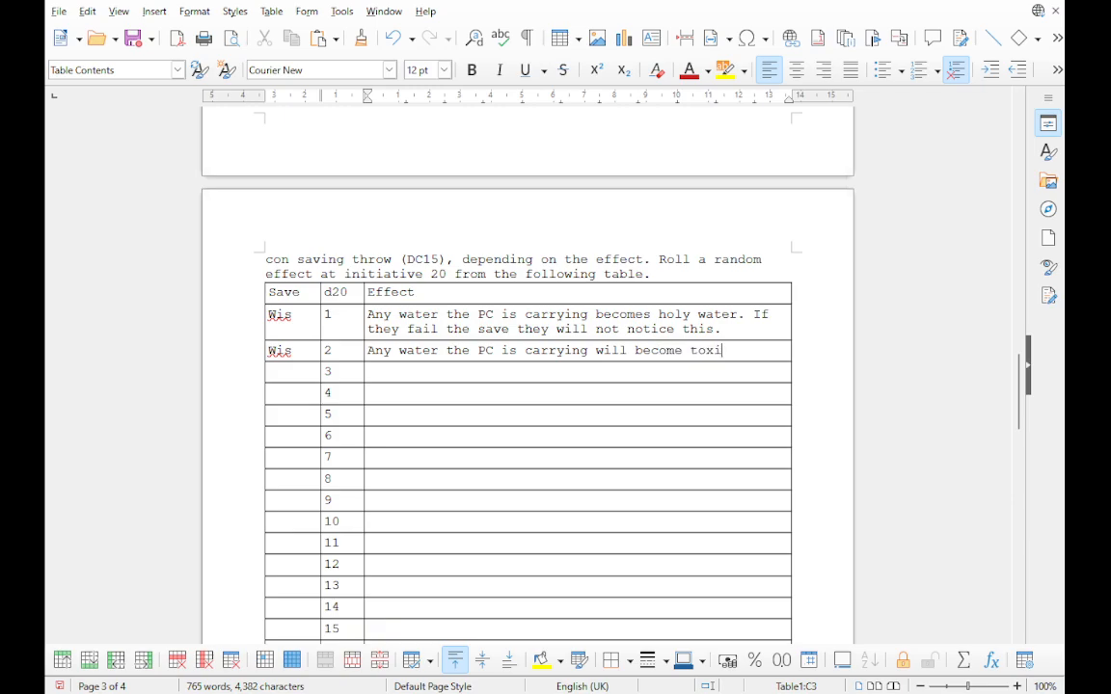
type("c")
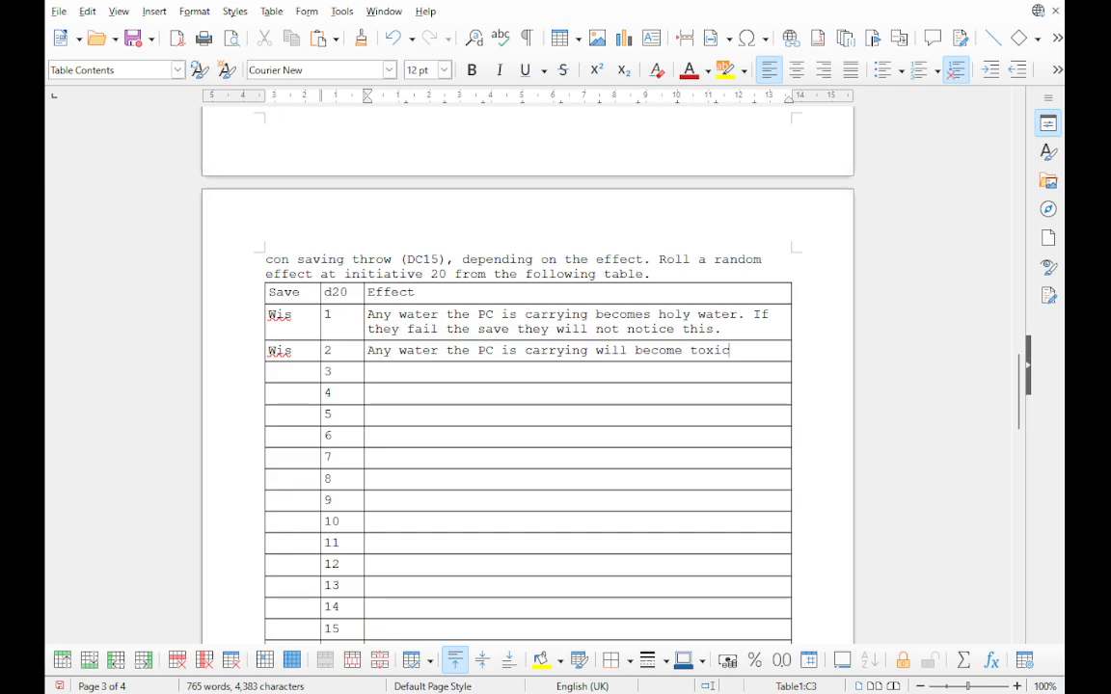
Step: Continue result 2's effect with “If they fail the check by 5 or more, they won’t notice. The poison is DC 10 ingested and”
type(". If they f")
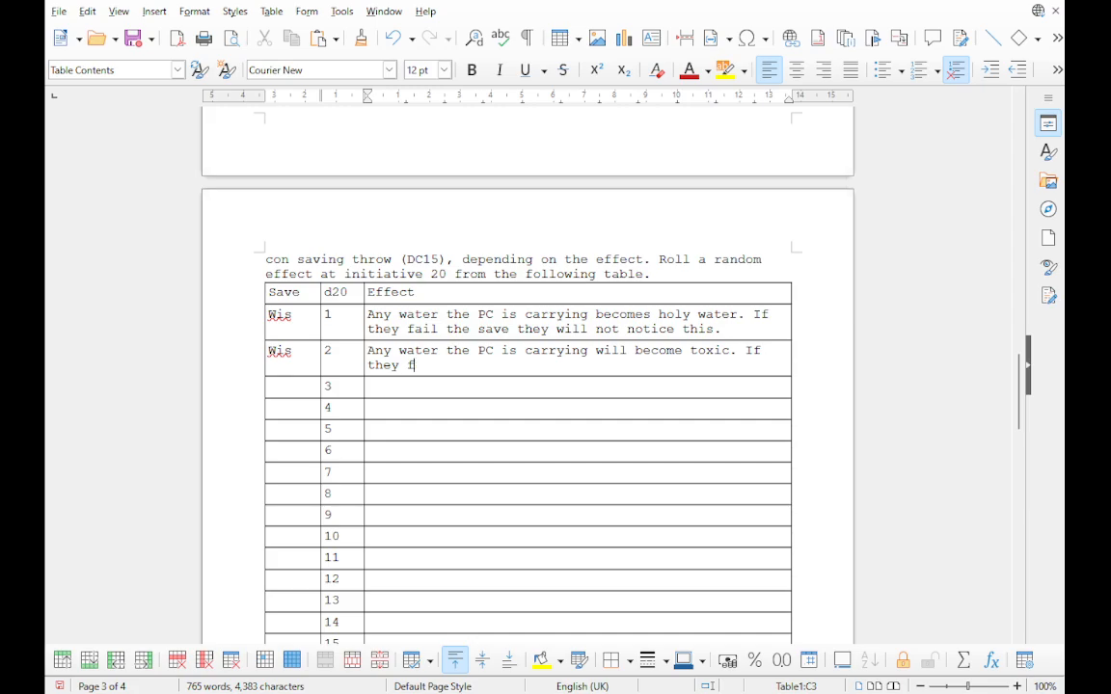
type("ail the check by 5 or")
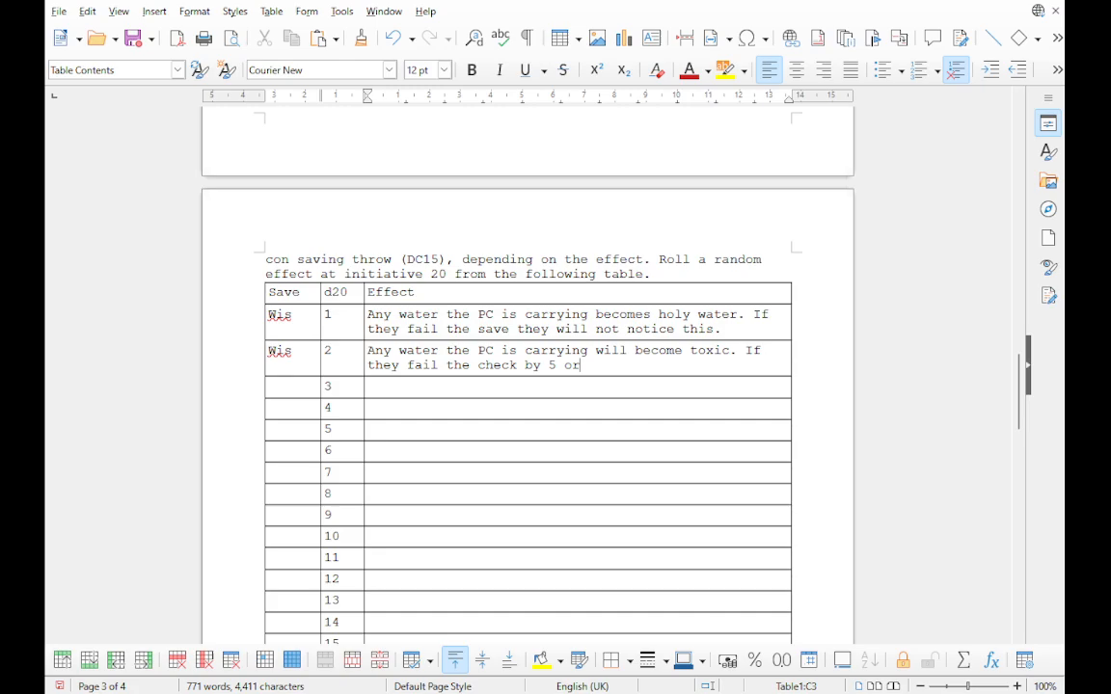
type(" more, they won't n")
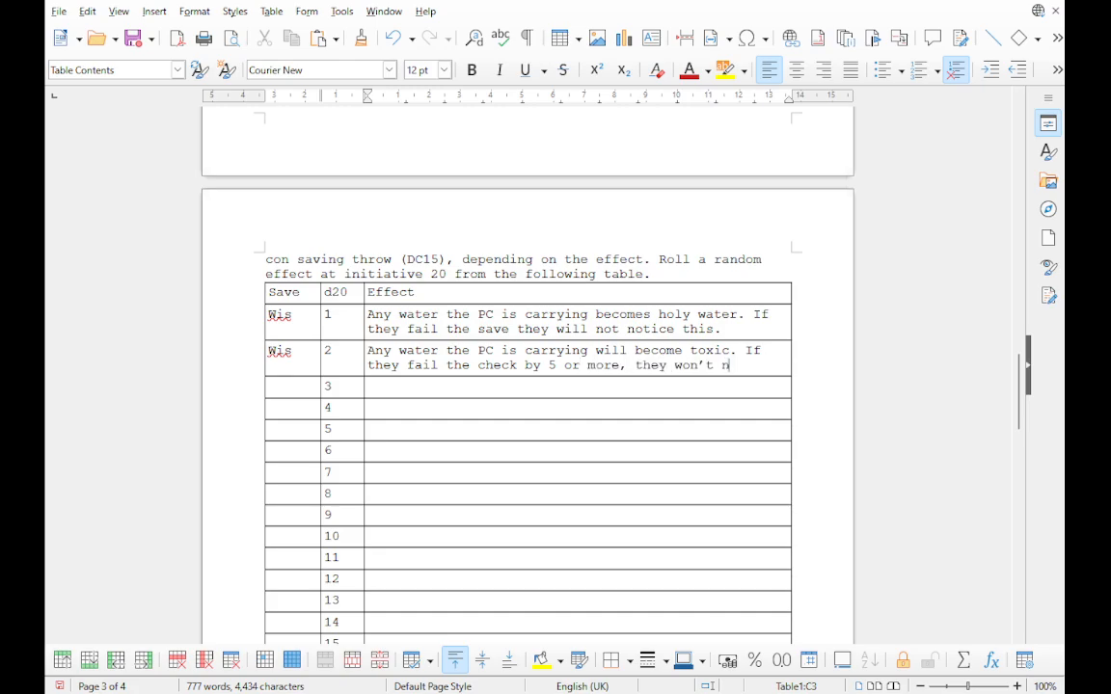
type("otice. The poison is ")
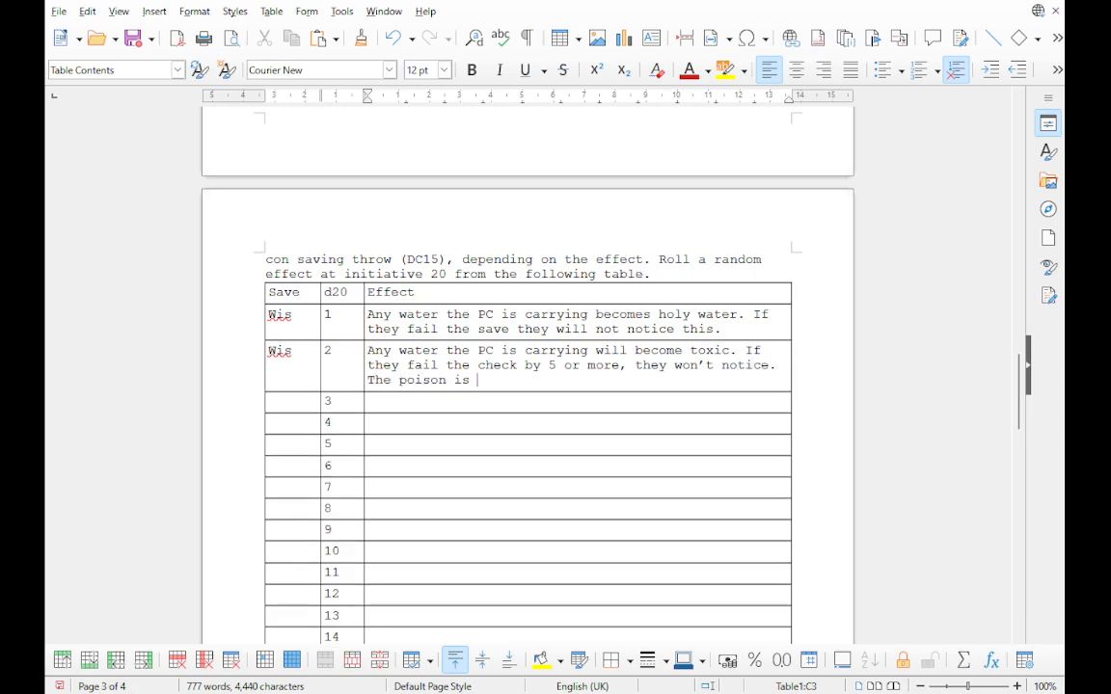
type("DC 10 ingested and doe")
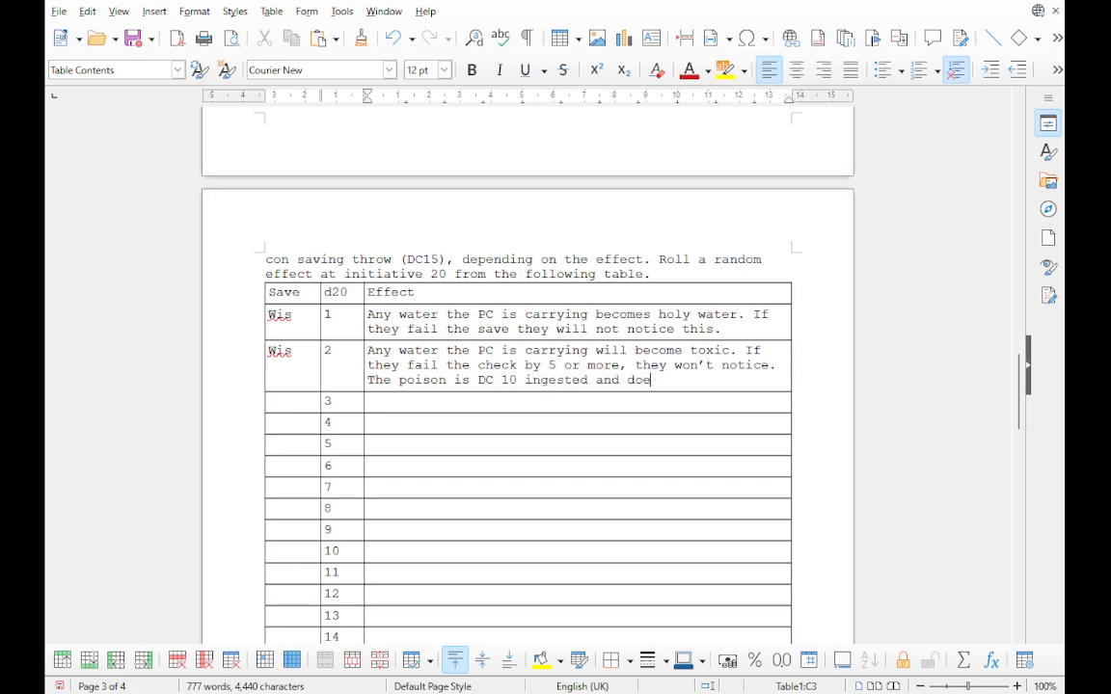
Step: Finish the poison sentence in the effect for row 2 with "does 1d8 poison damage, save halves."
type("s 1d6 damage.")
left_click_drag(682, 380, 691, 380)
type("8")
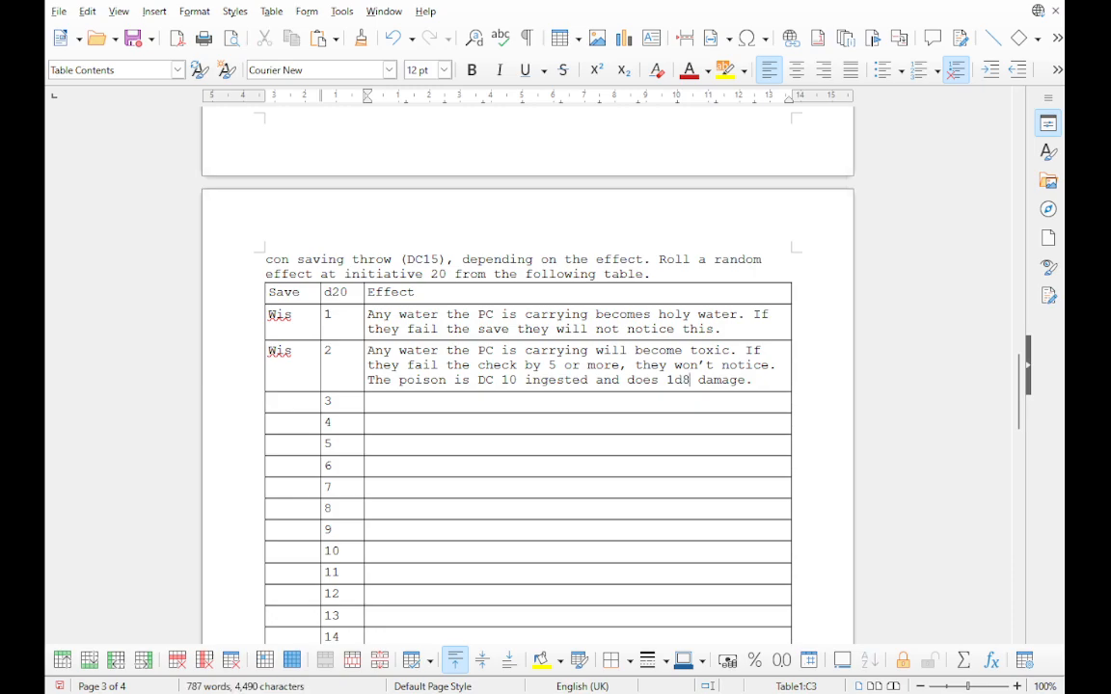
left_click(746, 380)
type(", save hal")
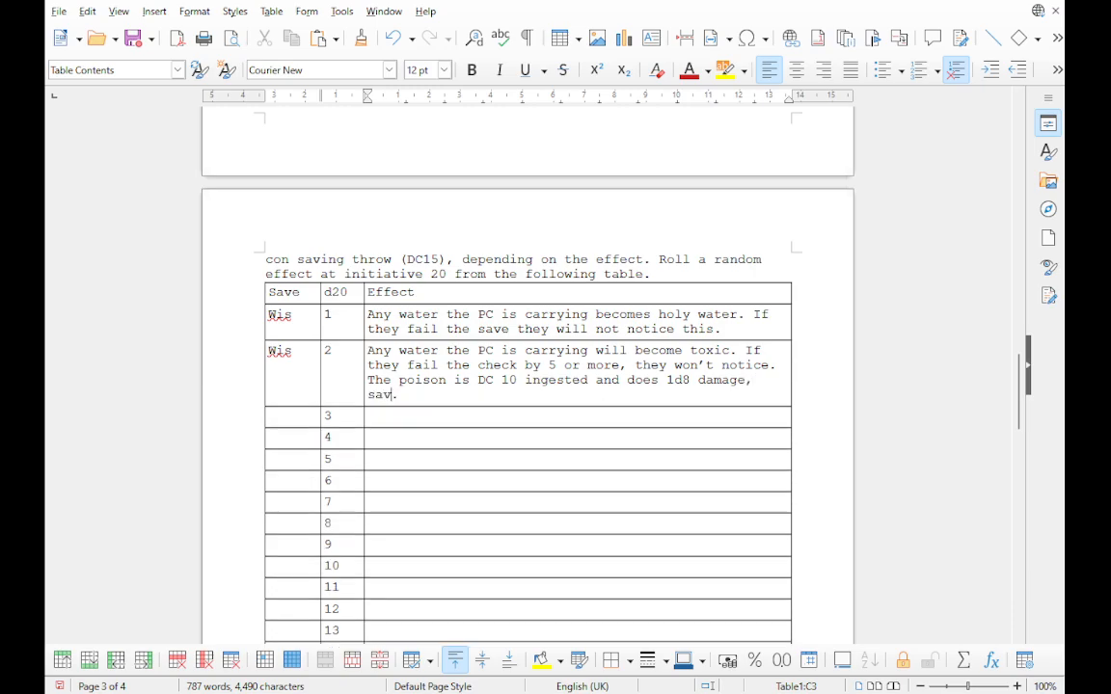
type("ves.")
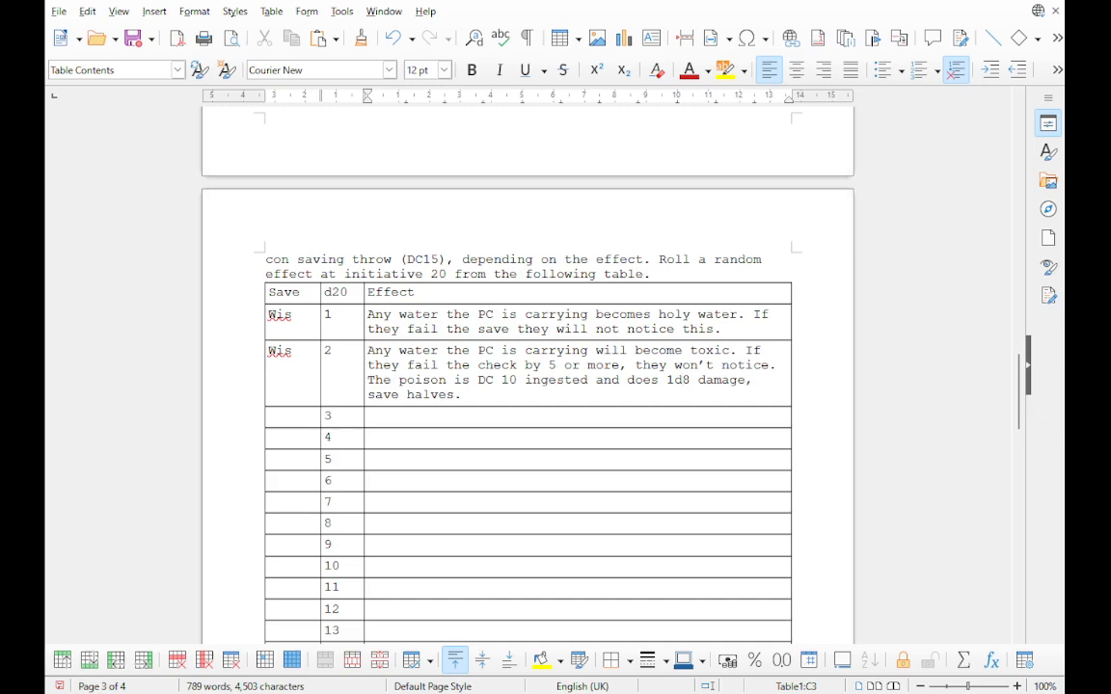
key("Right")
type("poison")
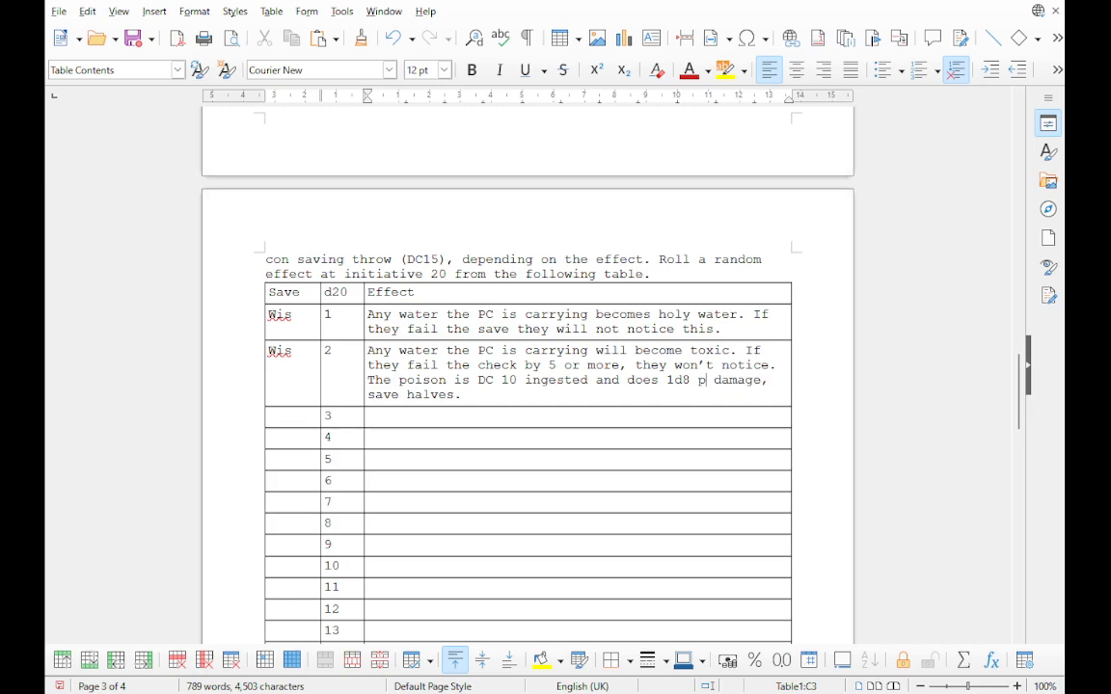
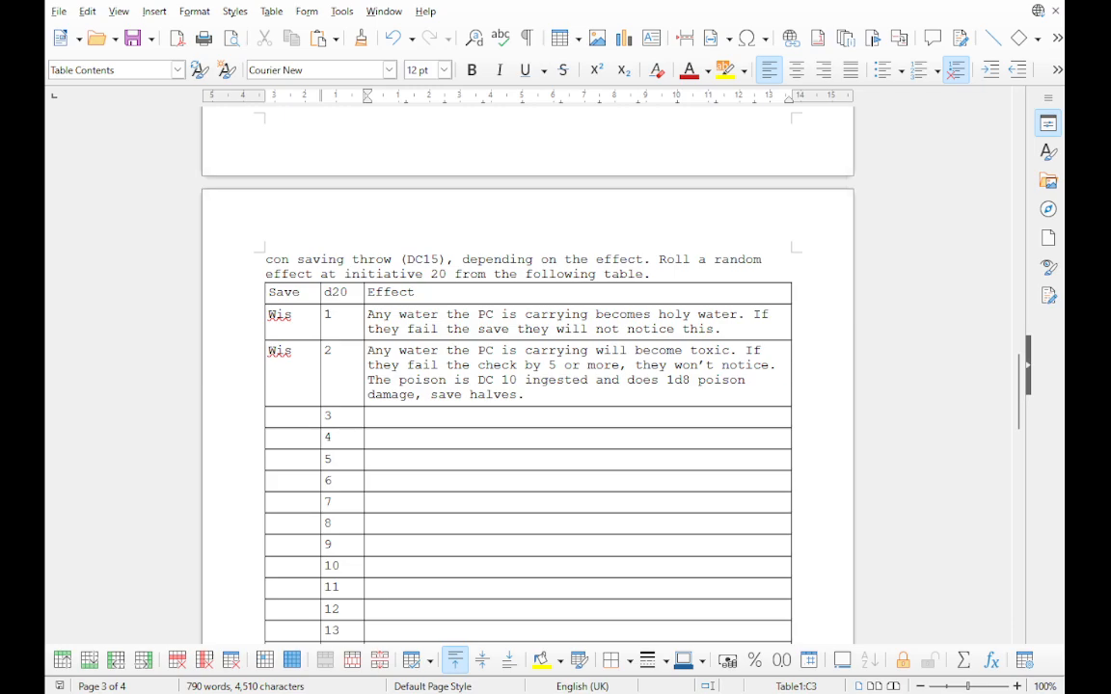
Step: Set the save for row 3 to Con and start its effect with "The creature begins glowing with a sickly green light"
key("Tab")
type("Con")
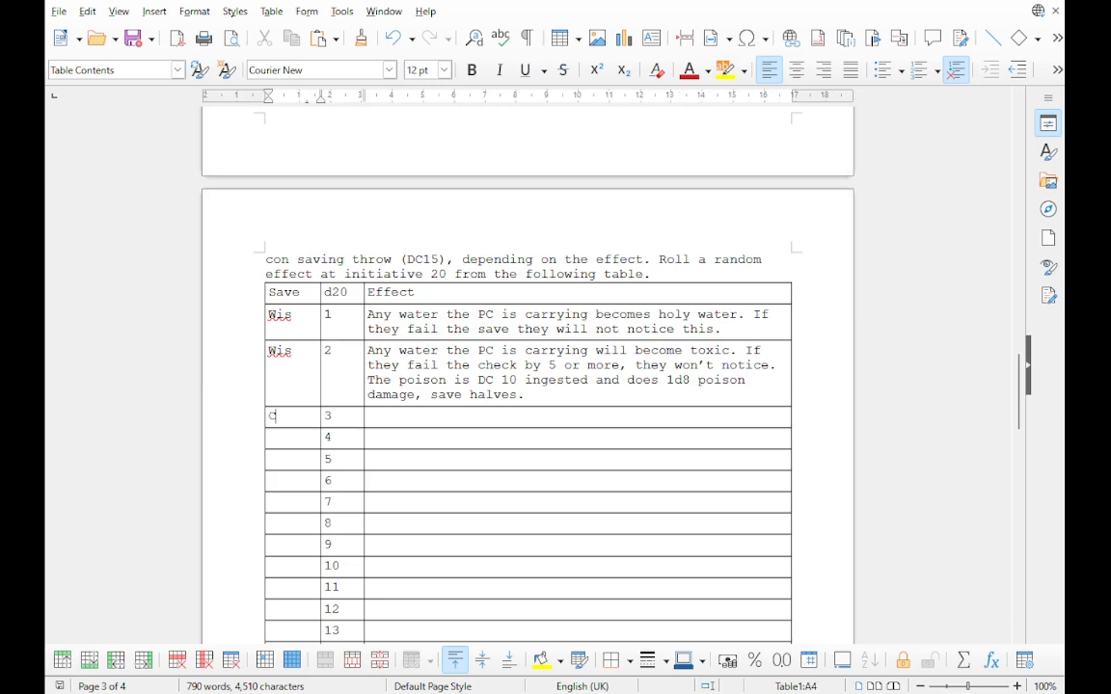
key("Tab")
key("Tab")
type("The creat")
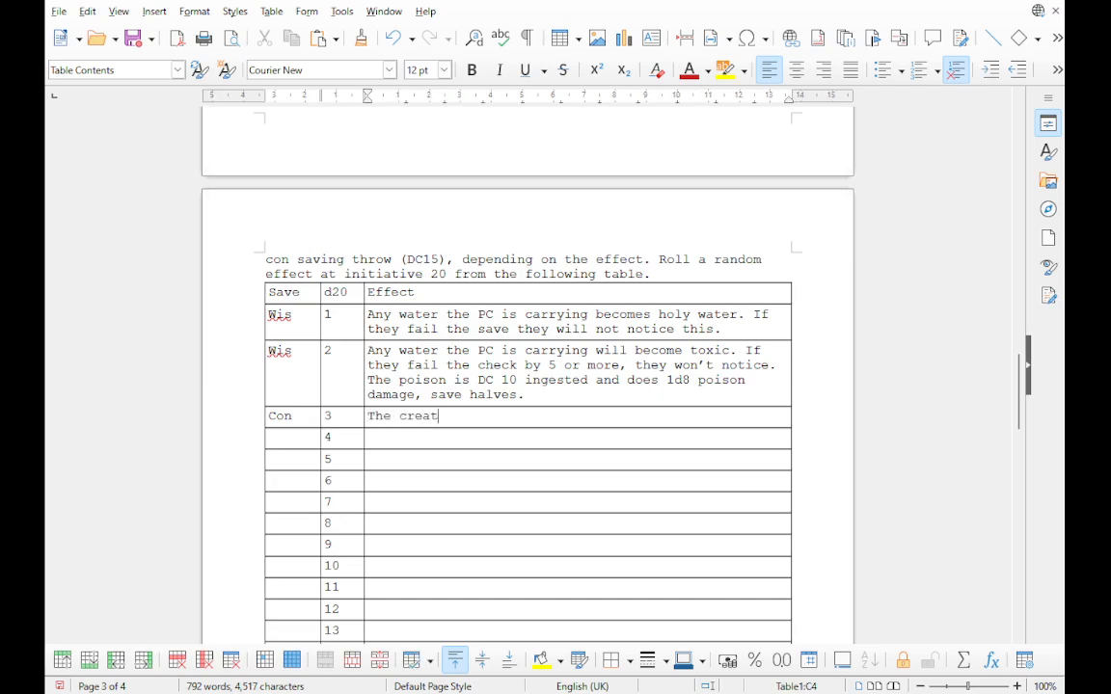
type("ure begins glowing wi")
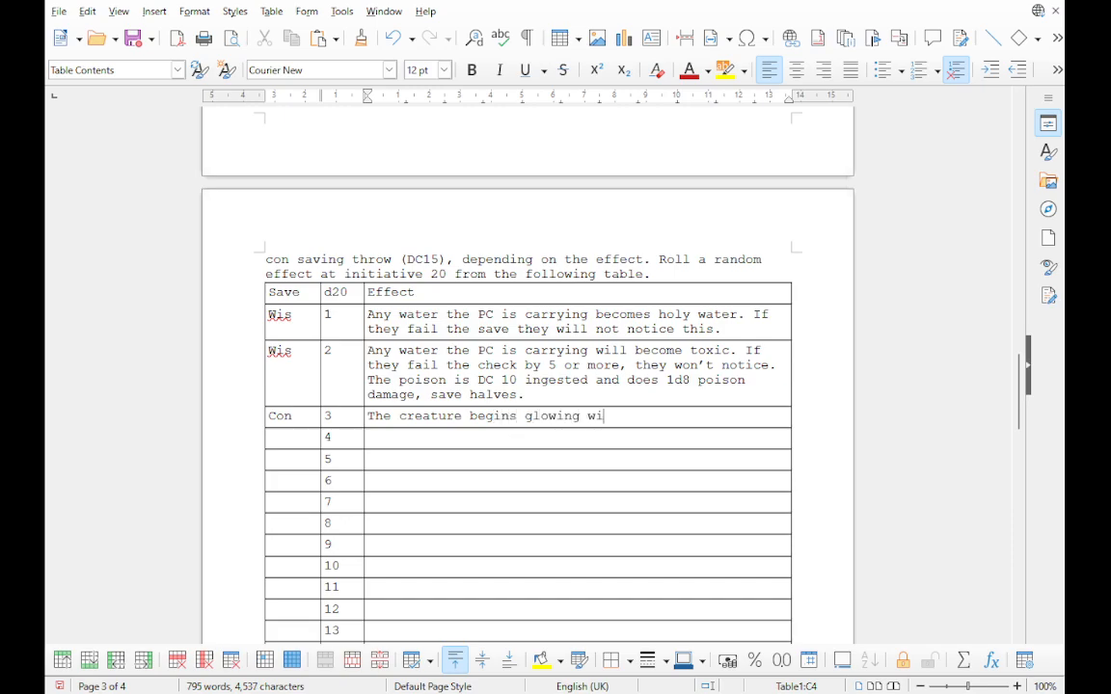
type("th a sickly green light")
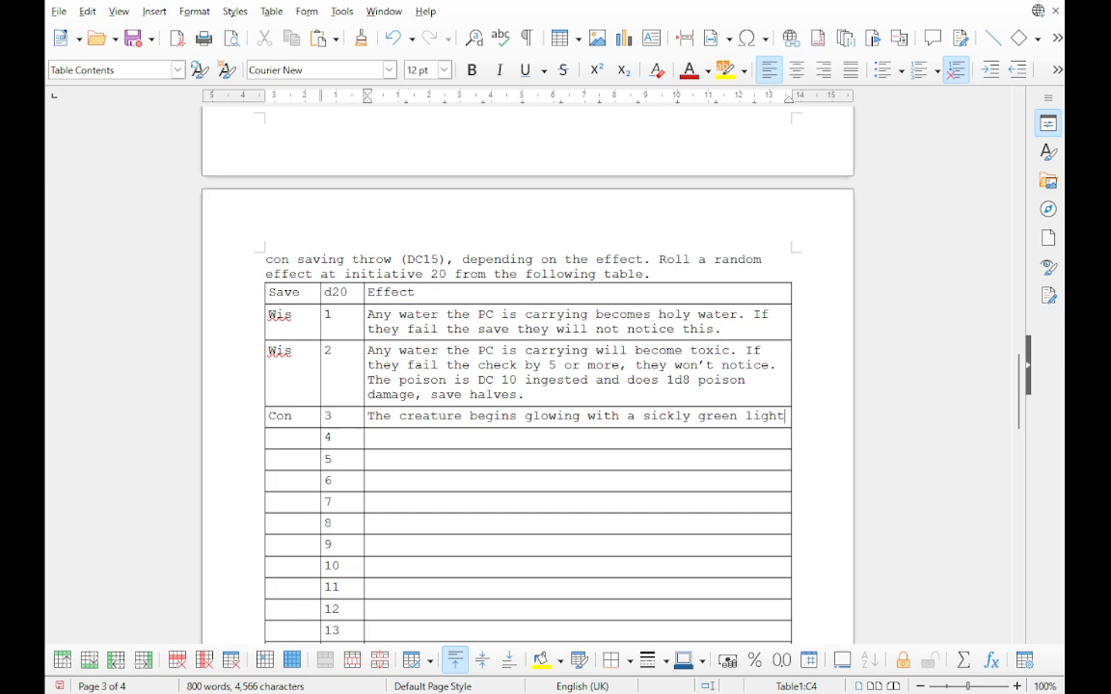
Step: Continue the row 3 effect with ", they shed dim light in a 10ft radius for 1d4 hours"
type(", they ")
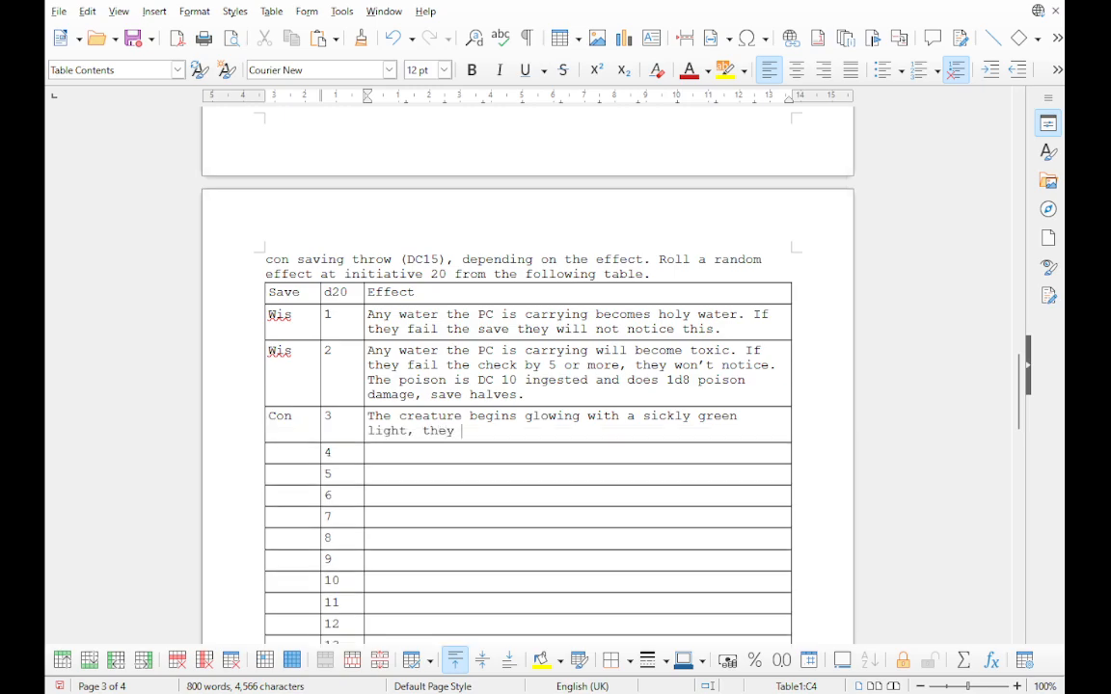
type("shed dim light in a 1")
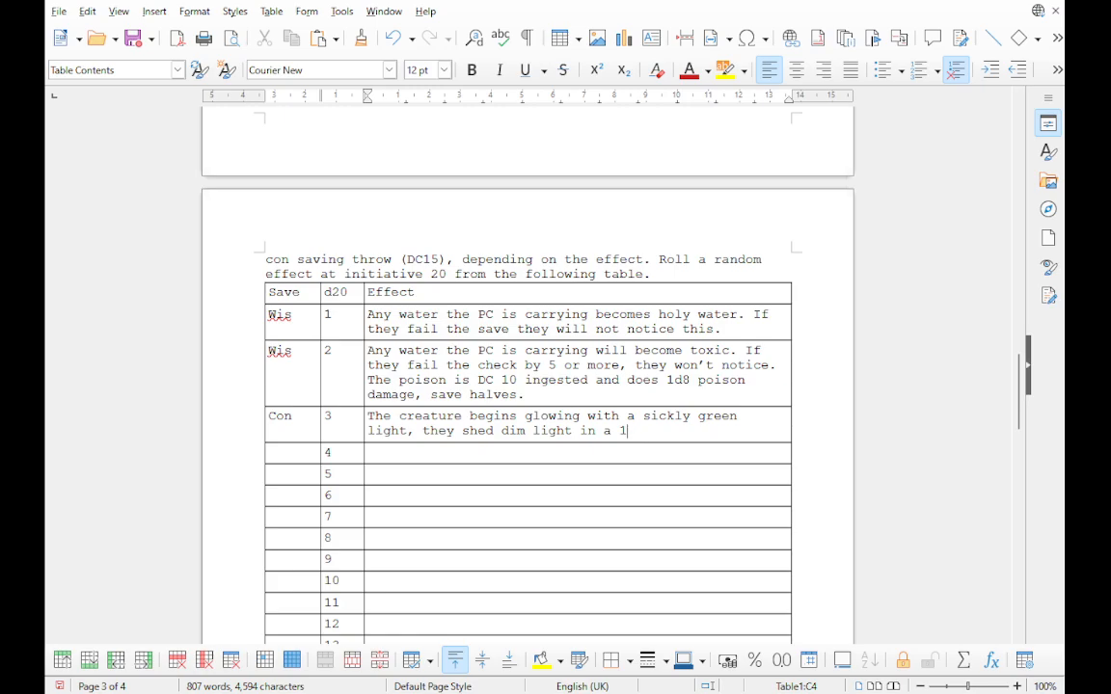
type("0ft radius")
type("for an ")
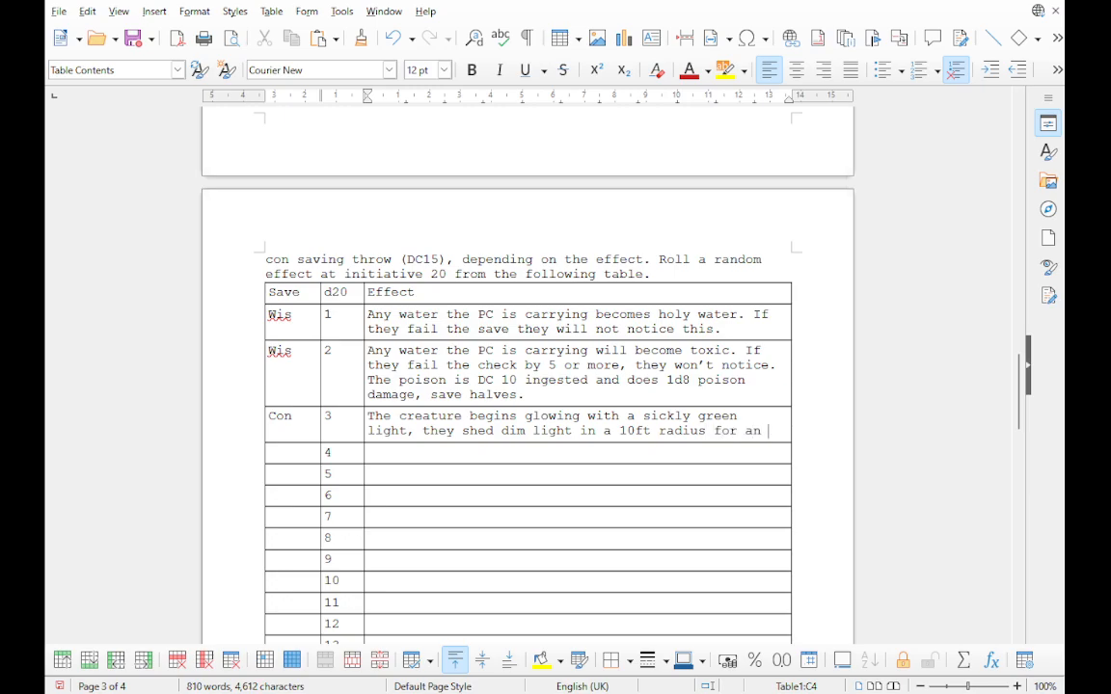
type("hour")
key("BackSpace")
key("BackSpace")
key("BackSpace")
key("BackSpace")
key("BackSpace")
key("BackSpace")
key("BackSpace")
type("1d4 hours")
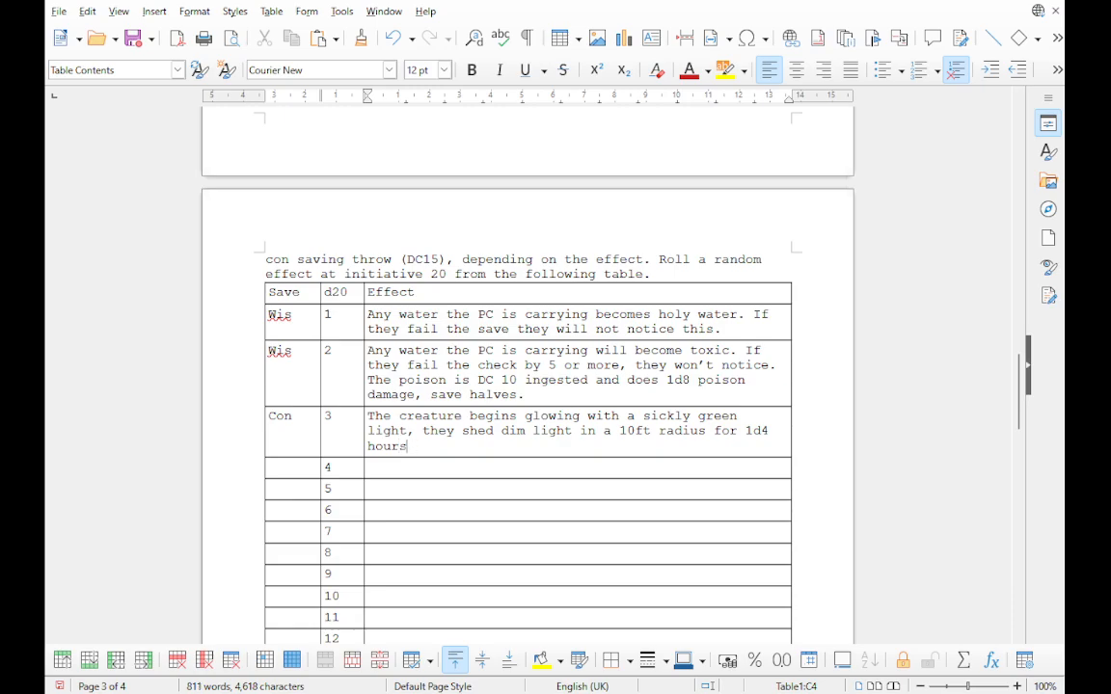
Step: Complete the row 3 effect with ", and any attacks on them are at advantage. They cannot benefit from being invisible."
type(", and any attacks o")
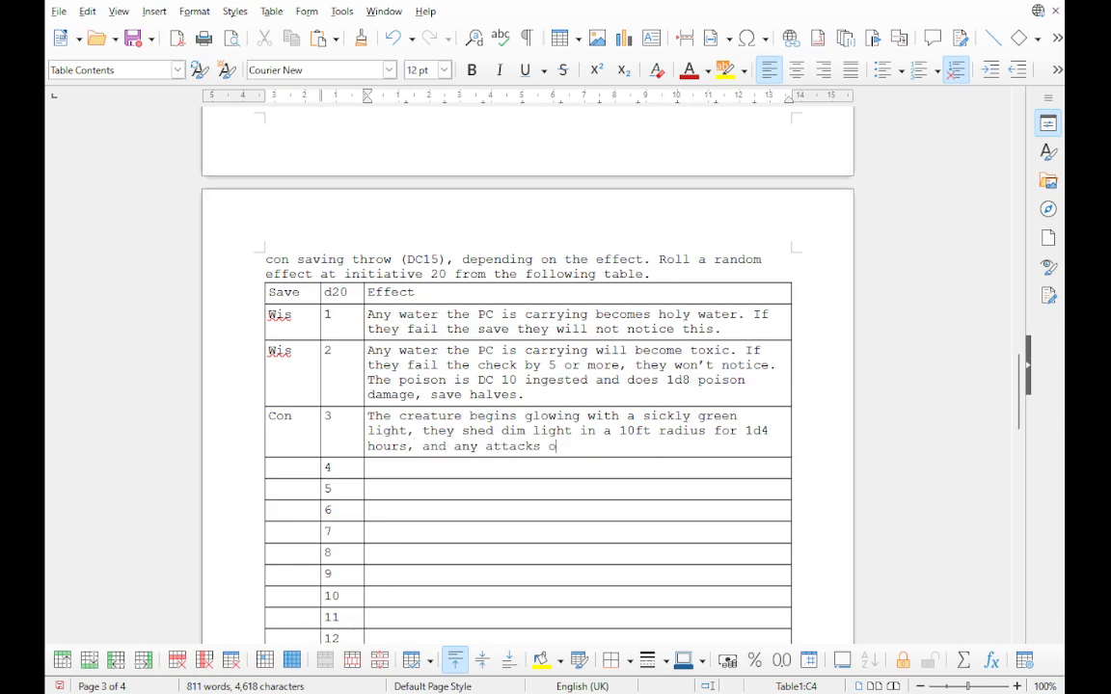
type("n them are at advang")
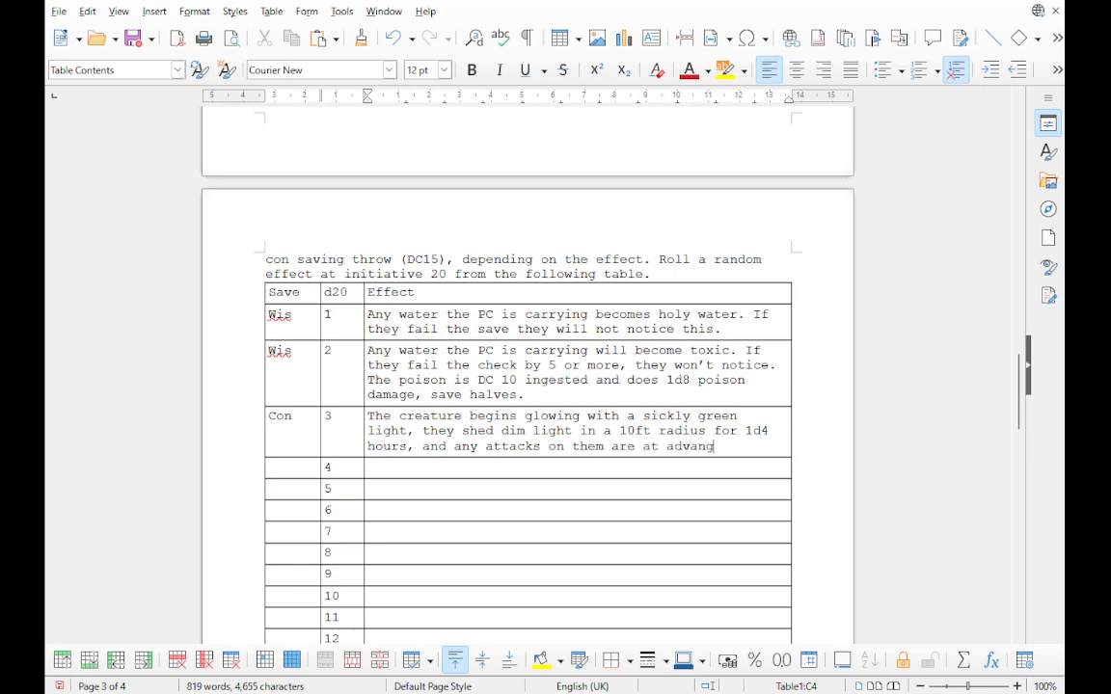
key("BackSpace")
type("tage.")
type("They cannon")
key("BackSpace")
type("t ")
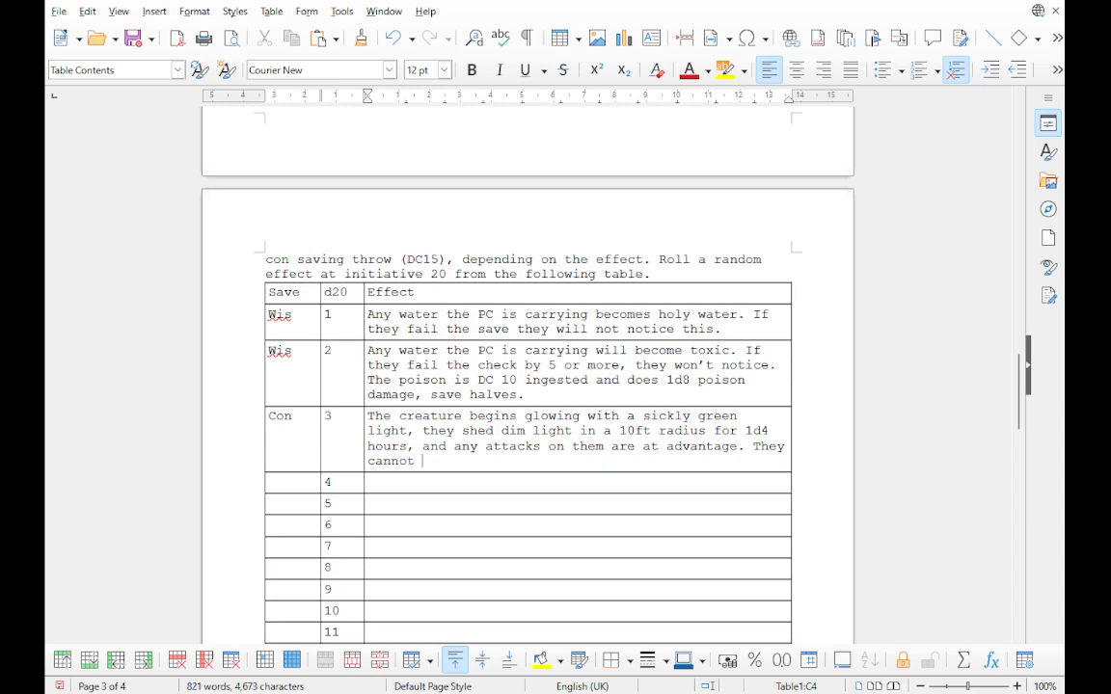
type("benefit from being invisible")
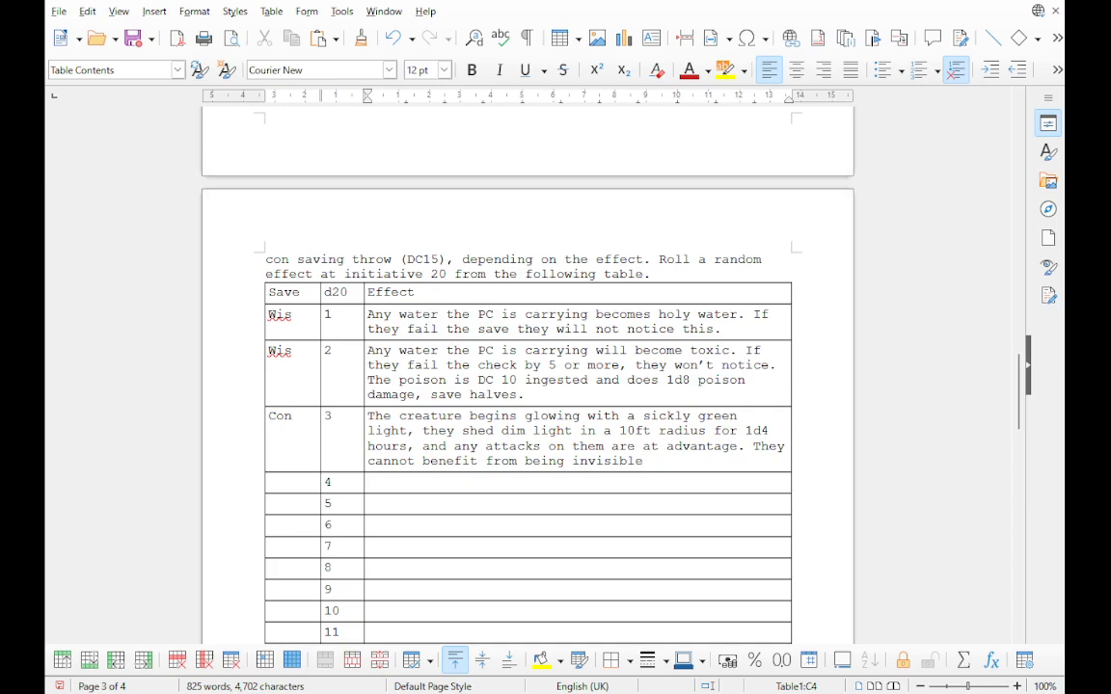
type(".")
Step: Enter Dex as the save for row 4 of the effects table
key("Tab")
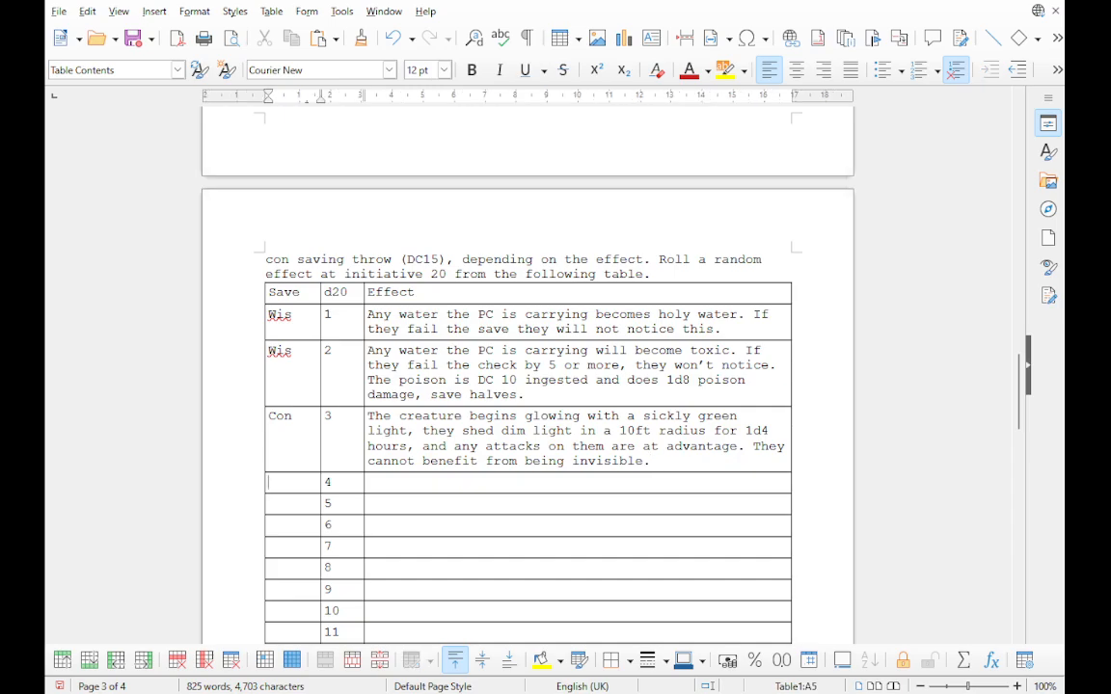
type("Dex")
Step: Delete the words "wisdom or con" before "saving throw" in the Constant Elements paragraph
scroll(528, 386, "up", 1)
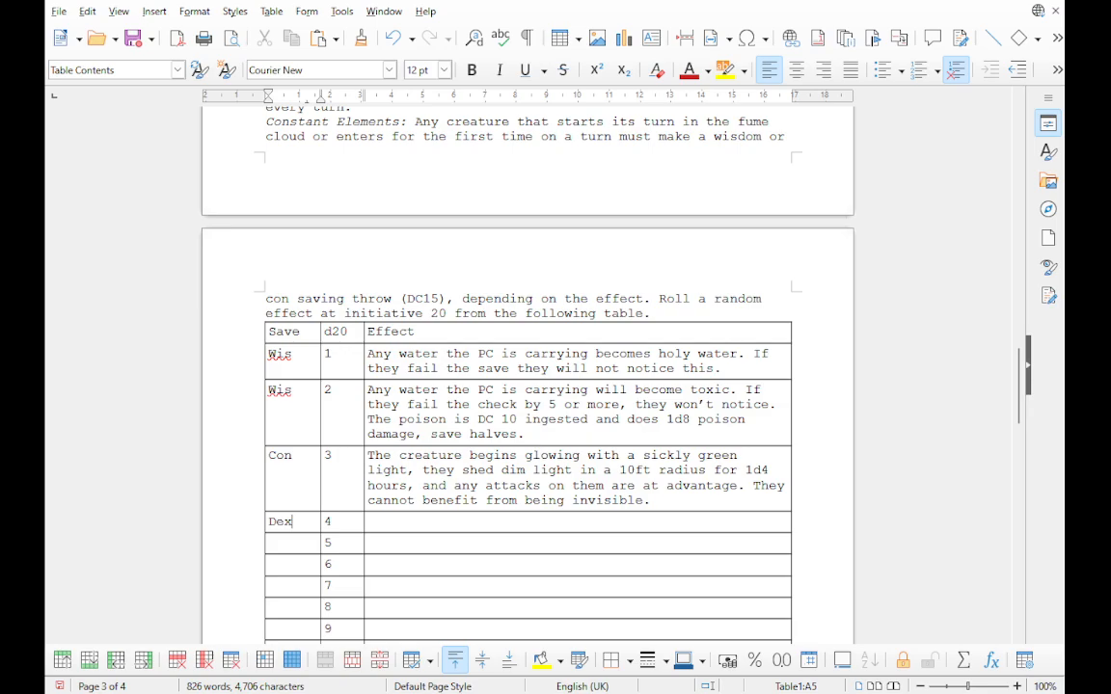
left_click(713, 136)
key("ctrl+shift+Right")
key("ctrl+shift+Right")
key("ctrl+shift+Right")
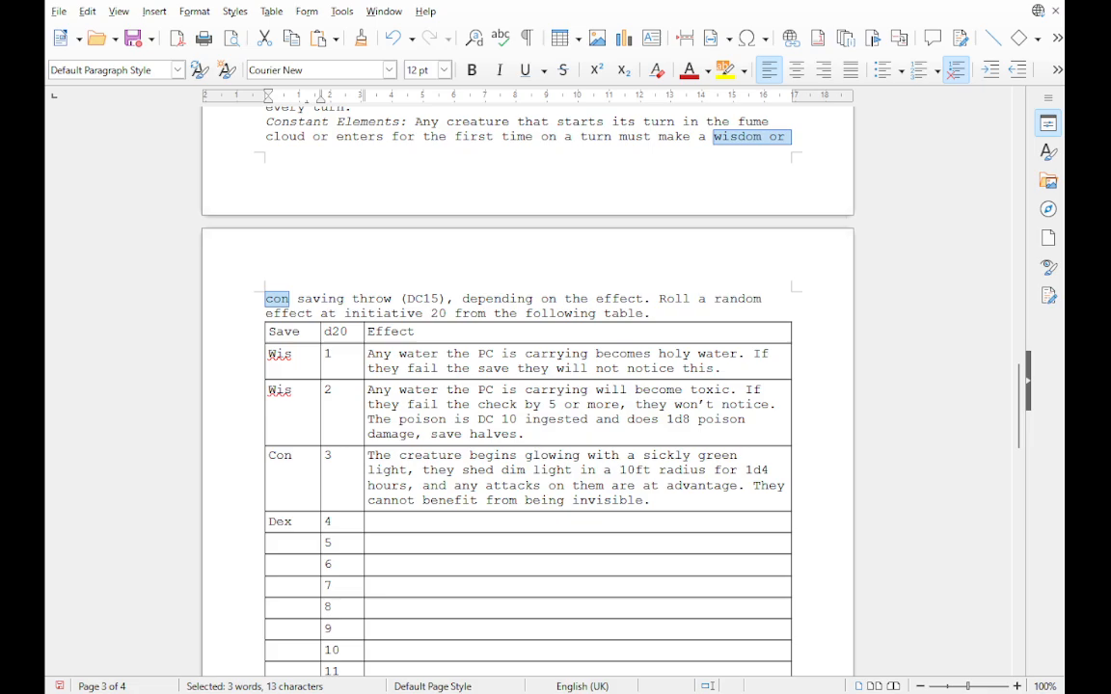
key("Delete")
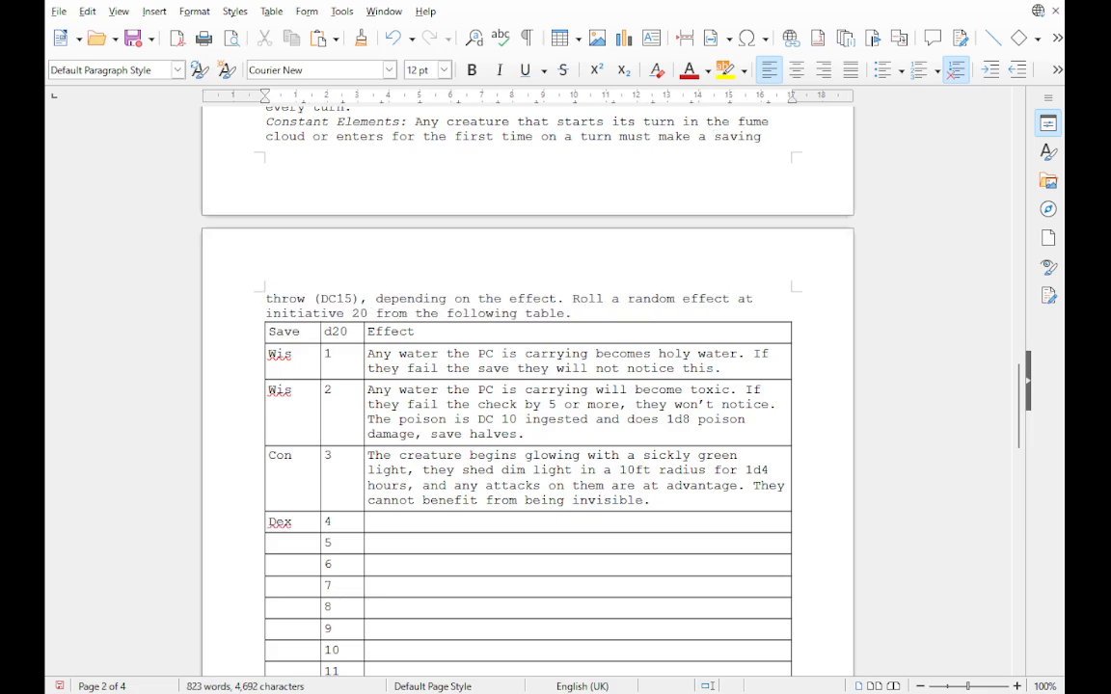
Step: Enter the row 4 effect "The cloud becomes conductive, and a bolt of arcane energy jumps from a nearby device or wall."
left_click(369, 521)
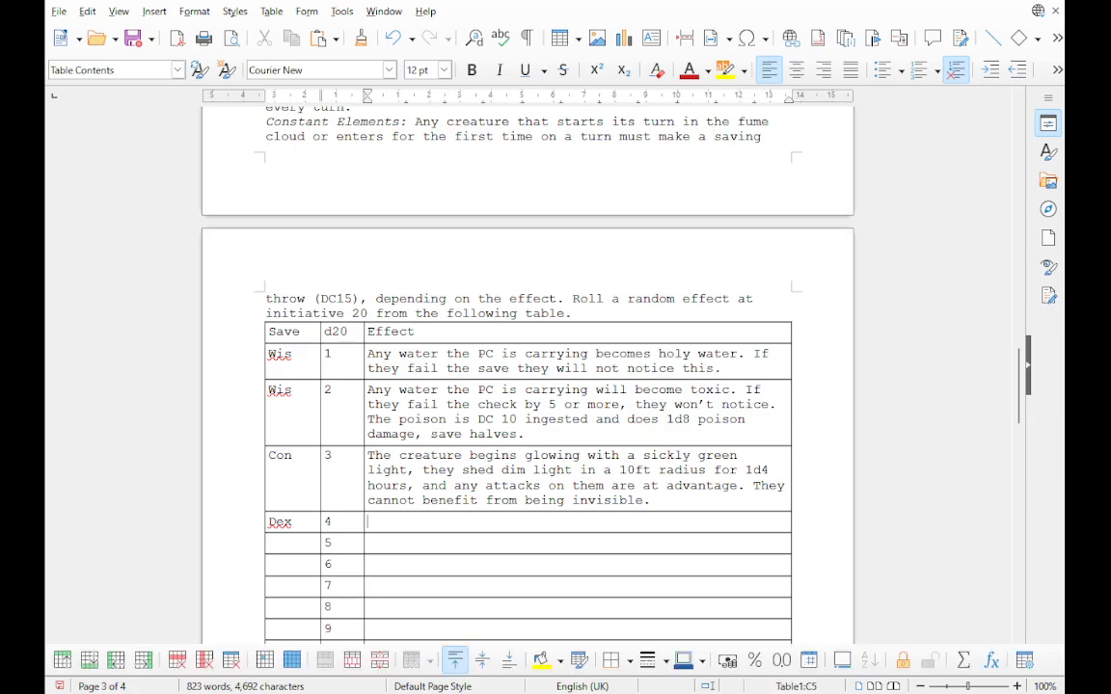
type("The cloud becomes condict")
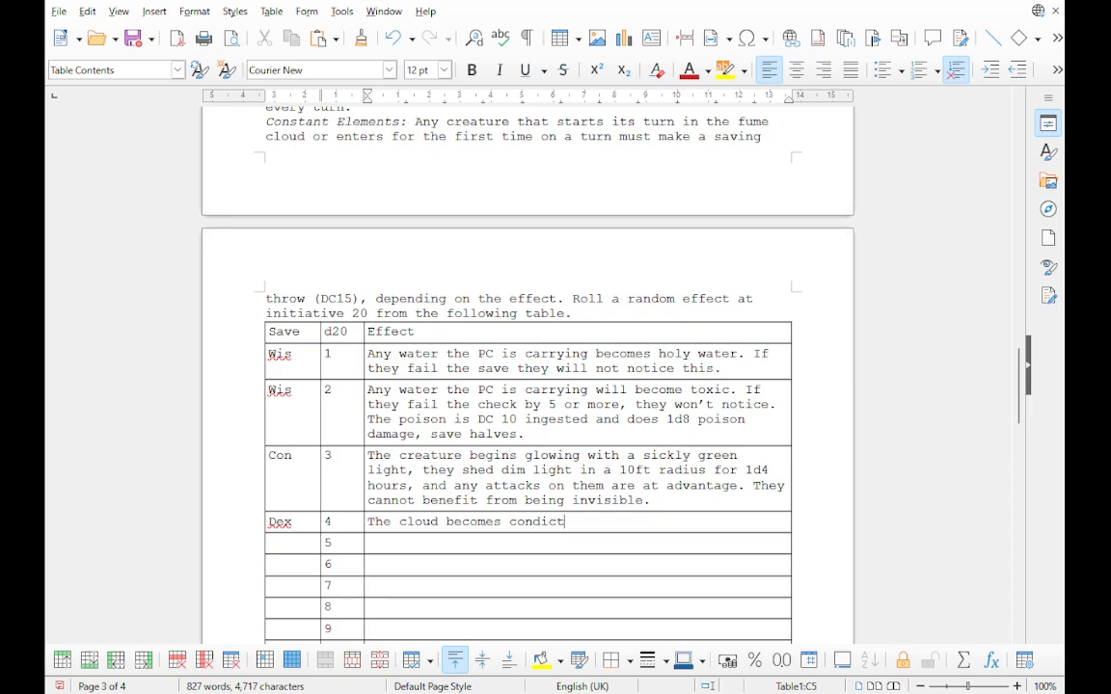
key("BackSpace")
key("BackSpace")
key("BackSpace")
type("uctive, and a bolt of ")
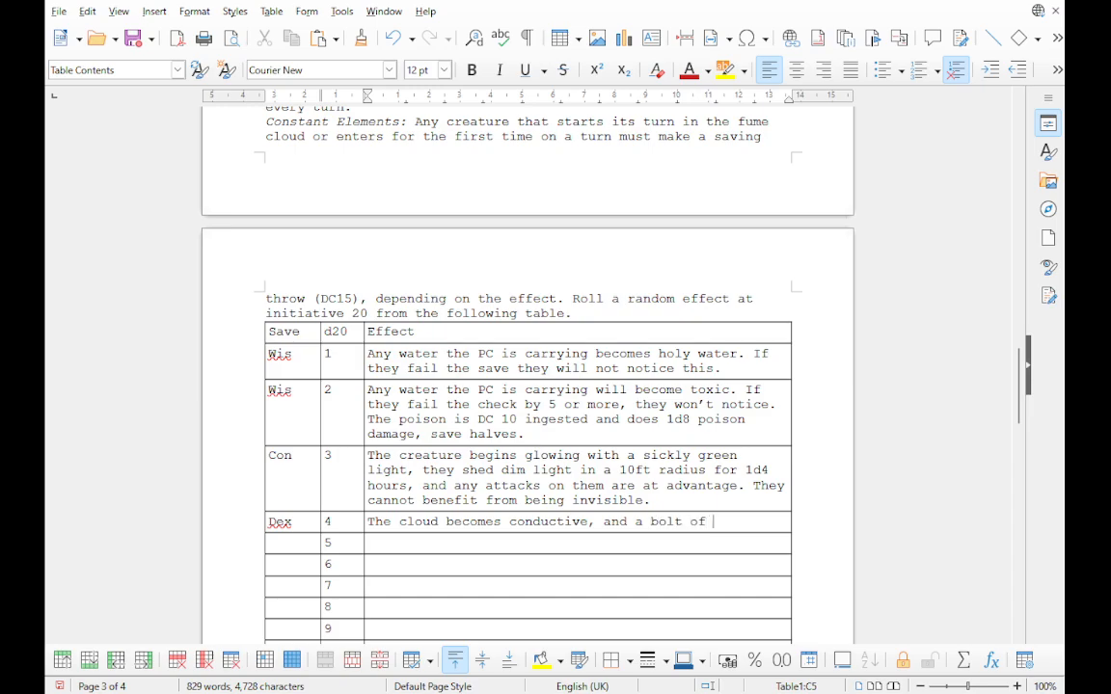
type("arcane energy")
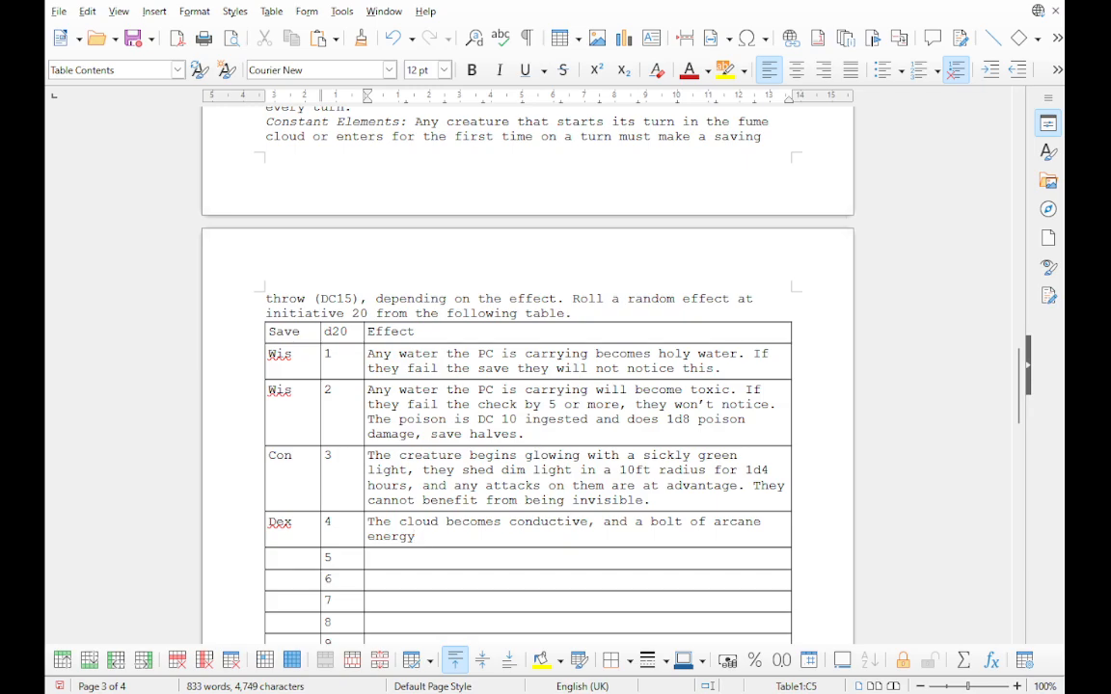
type(" jumps from a neaby ")
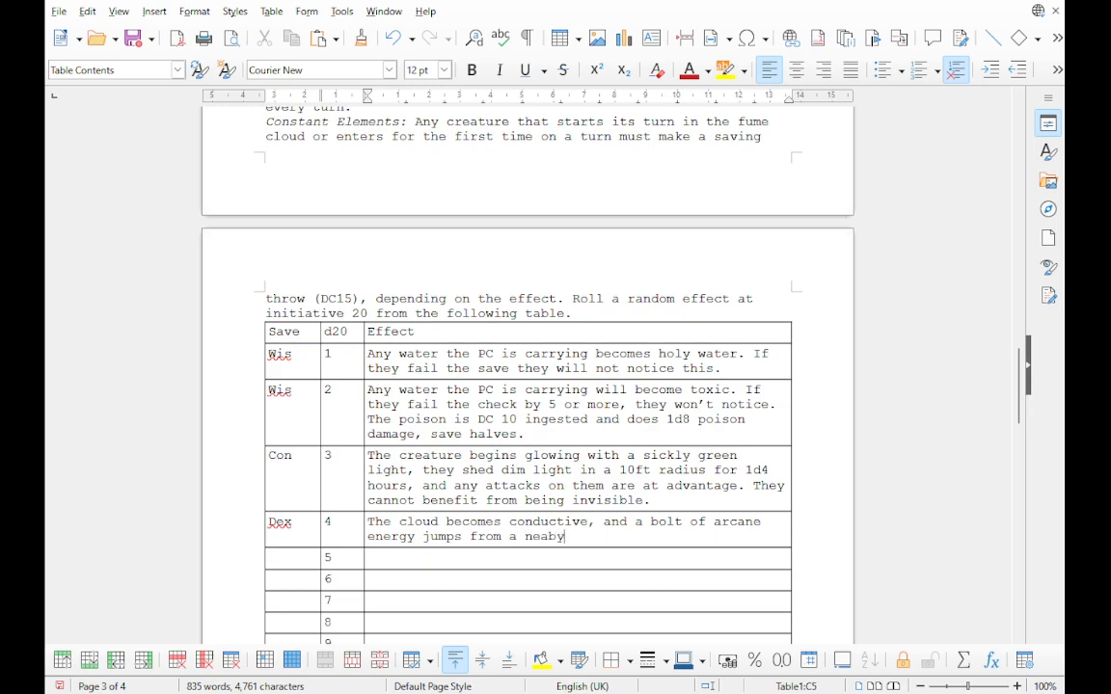
type("device or wall")
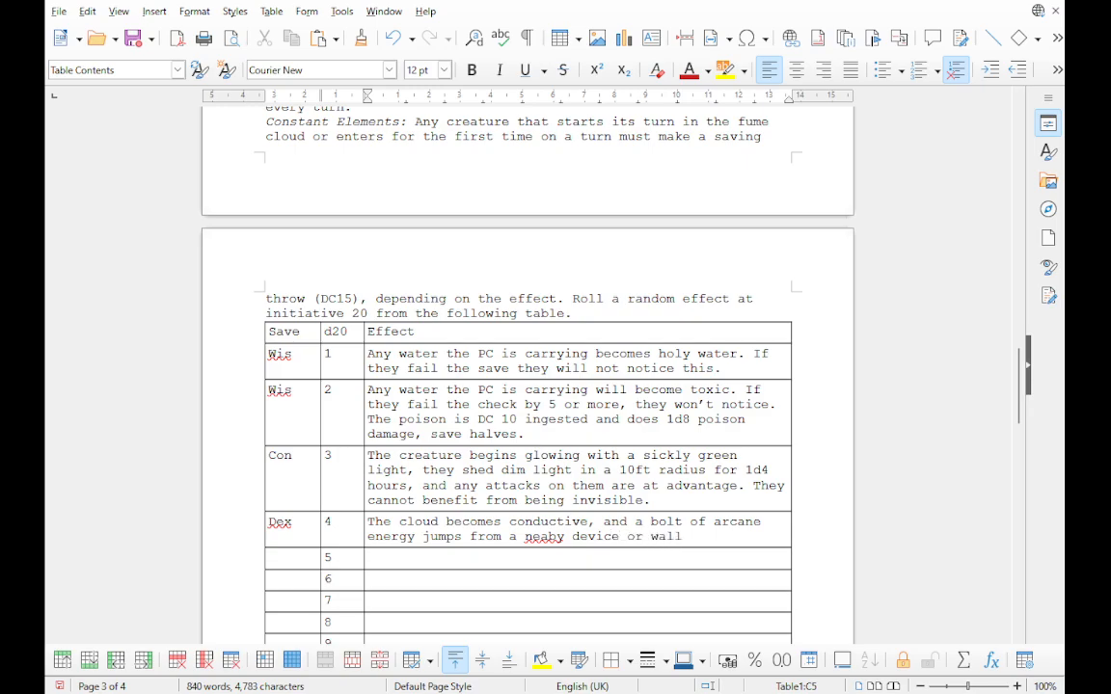
left_click(549, 537)
type("r")
left_click(692, 537)
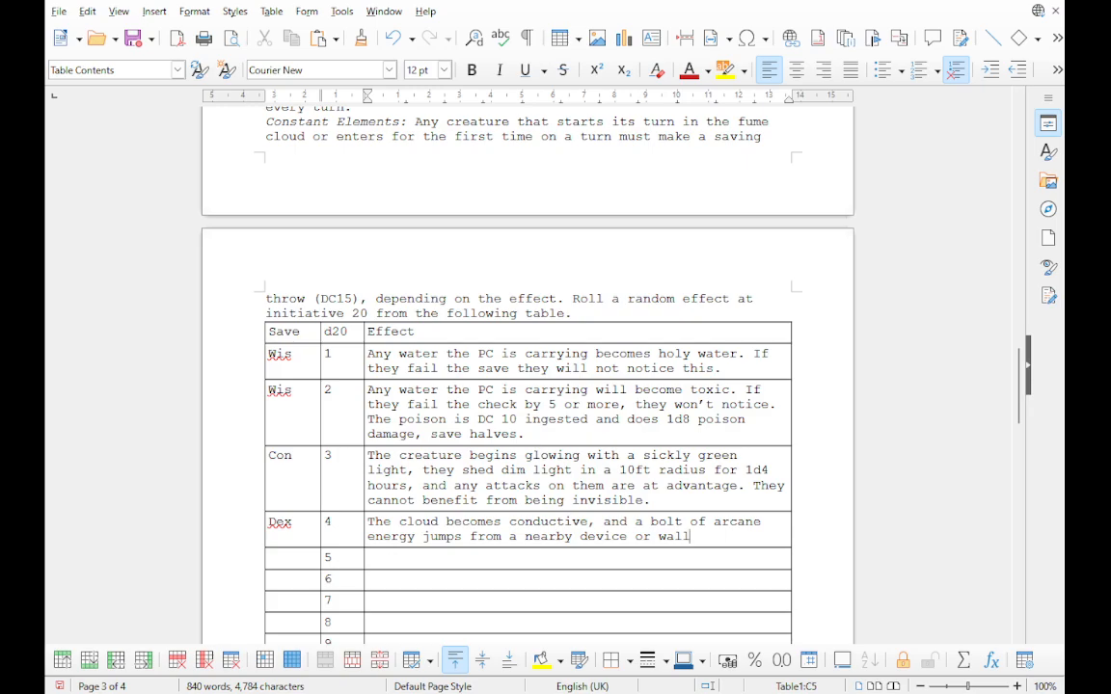
type(".")
Step: Complete the row 4 effect with "It makes an attack at +5 and deals 2d10 on a failed save."
type("It makes an a")
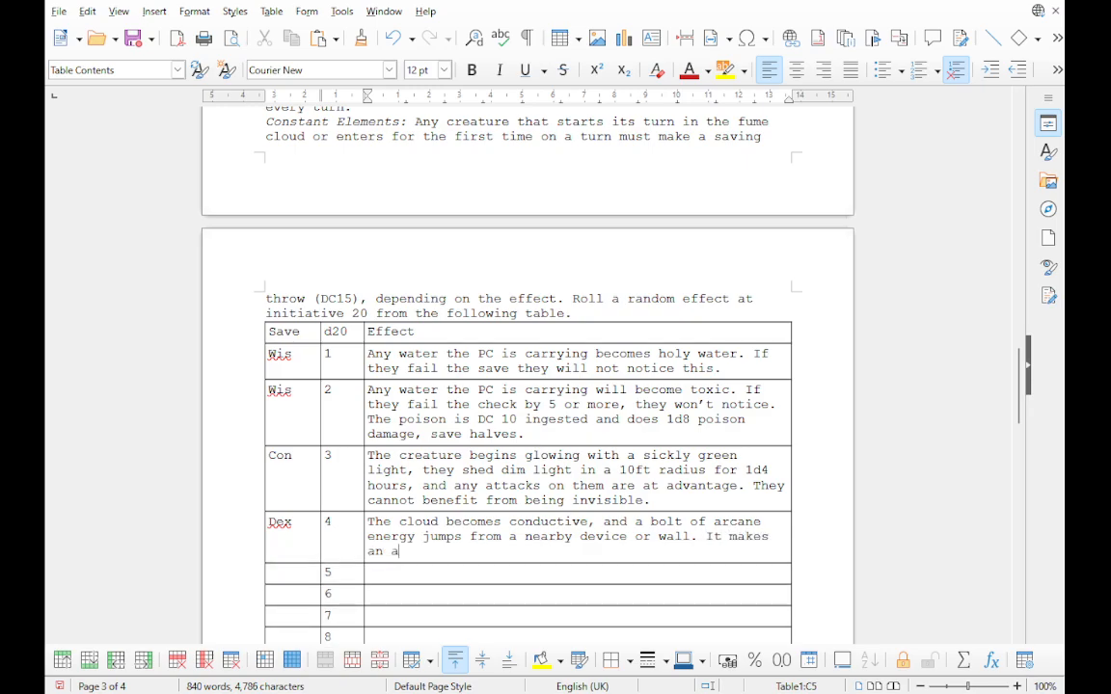
type("ttack that deals")
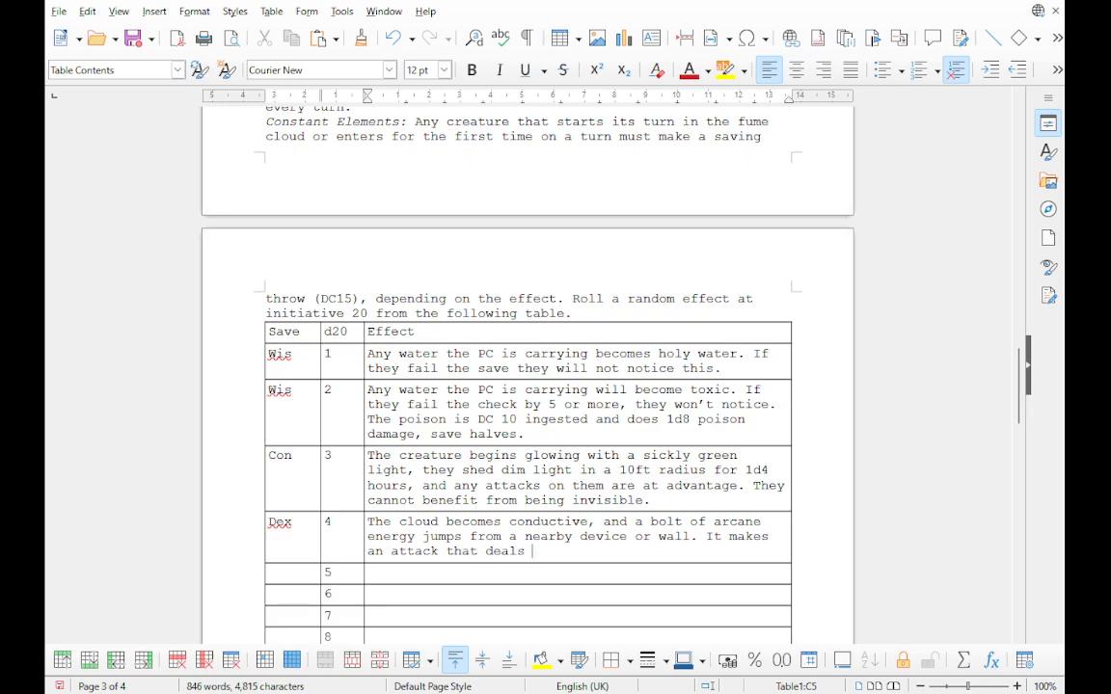
key("BackSpace")
key("BackSpace")
key("BackSpace")
key("BackSpace")
key("BackSpace")
key("BackSpace")
key("BackSpace")
key("BackSpace")
key("BackSpace")
key("BackSpace")
key("BackSpace")
type("at +5")
type("and deals ")
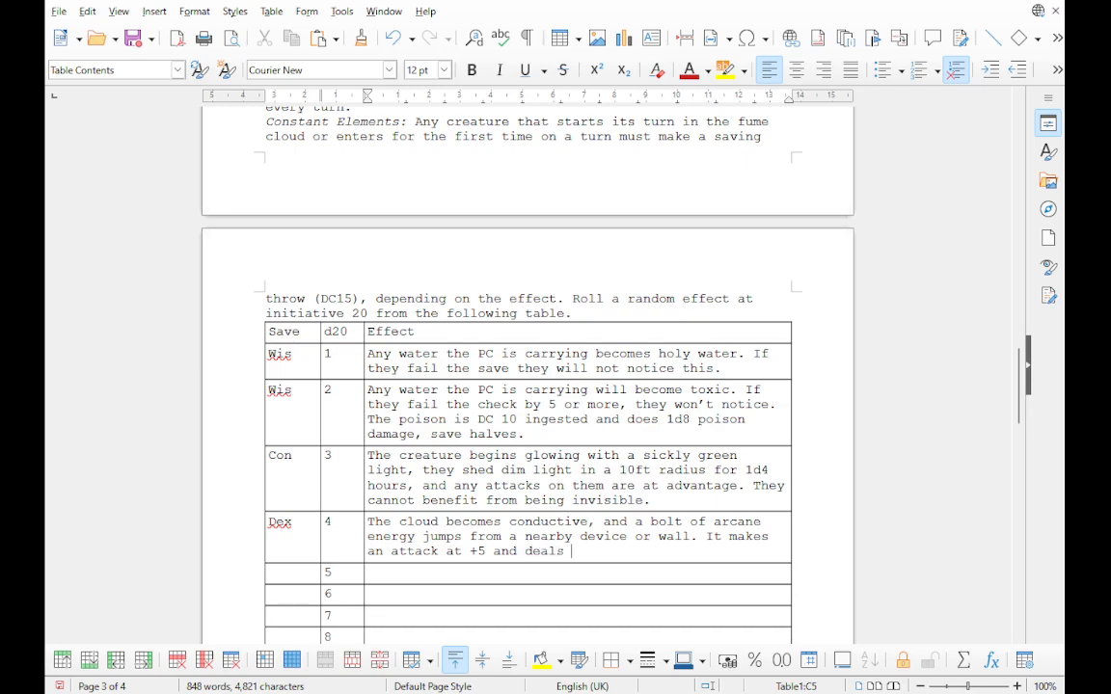
type("2d10 on a failed save")
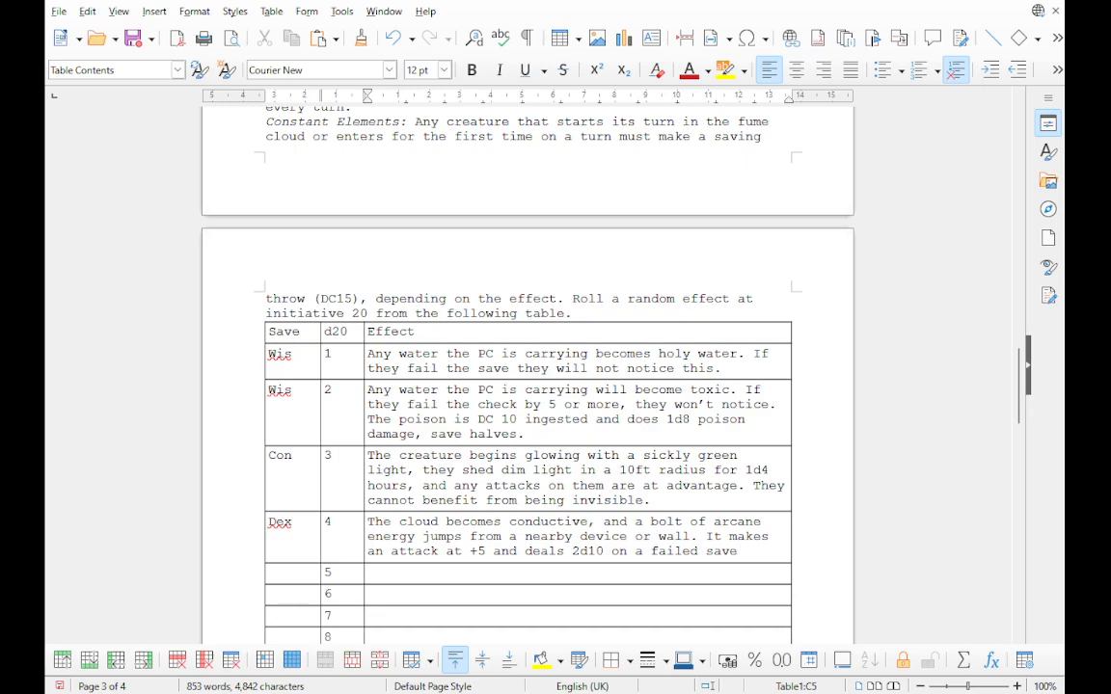
type(".")
Step: Replace the save for row 4 with n/a and move on to row 5 of the table
left_click_drag(269, 521, 284, 521)
key("BackSpace")
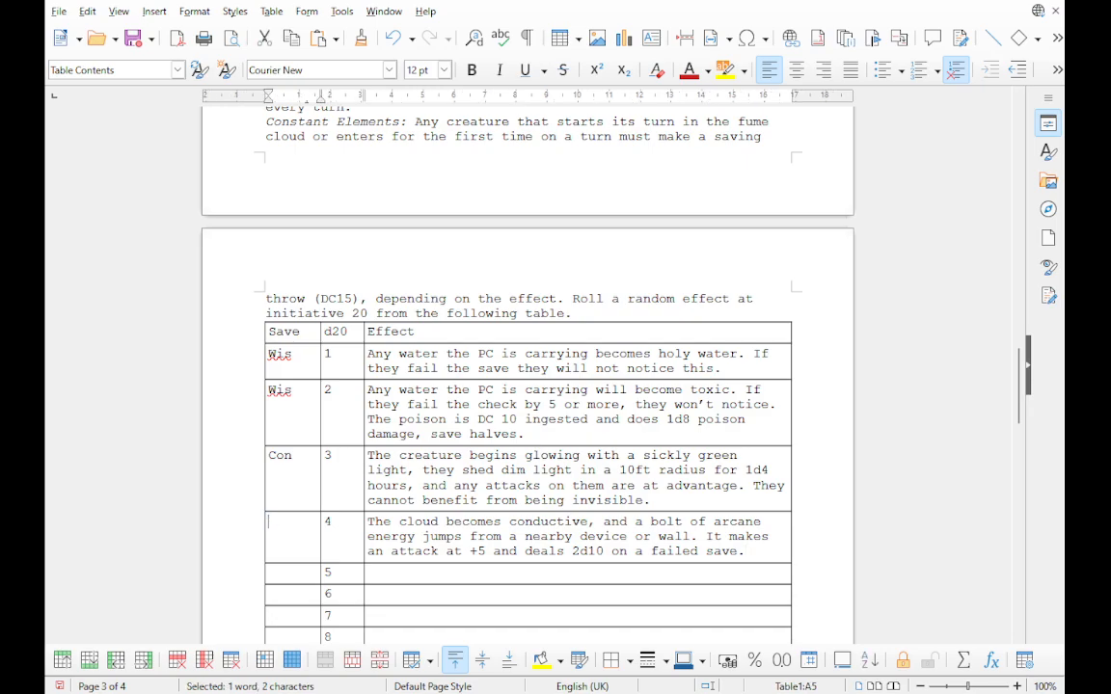
type("n/a")
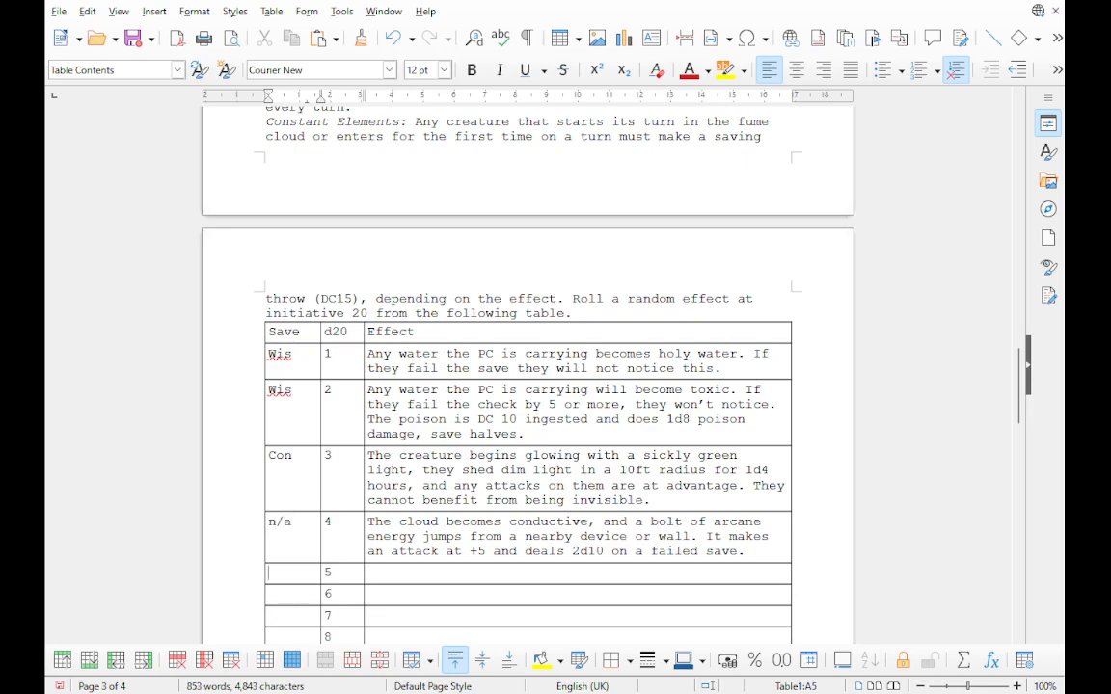
scroll(527, 376, "down", 5)
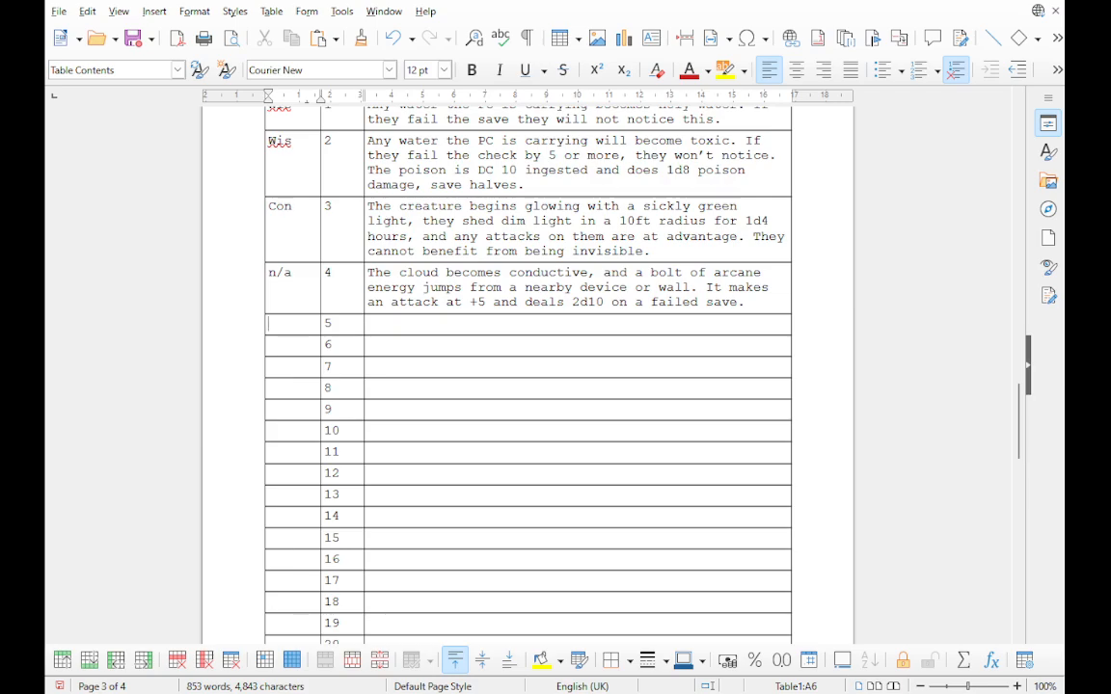
Step: Set the save type for row 5 to Dex and go to its effect cell
type("Dex")
key("Tab")
key("Tab")
type("The creatur")
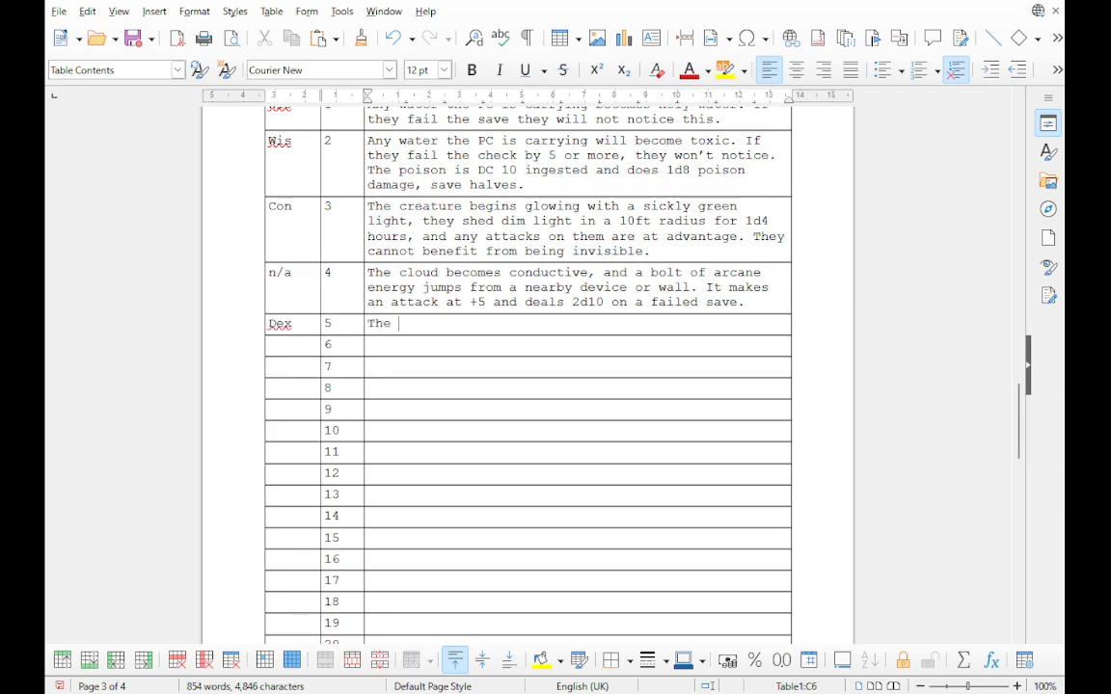
key("BackSpace")
key("BackSpace")
key("BackSpace")
key("BackSpace")
key("BackSpace")
key("BackSpace")
key("BackSpace")
key("BackSpace")
key("BackSpace")
key("BackSpace")
key("BackSpace")
Step: Begin the row 5 effect with "Strange alchemical mixtures coat the the creature and slowly evapourate, creating a thick fog around them, obscuring their vision"
type("Strange")
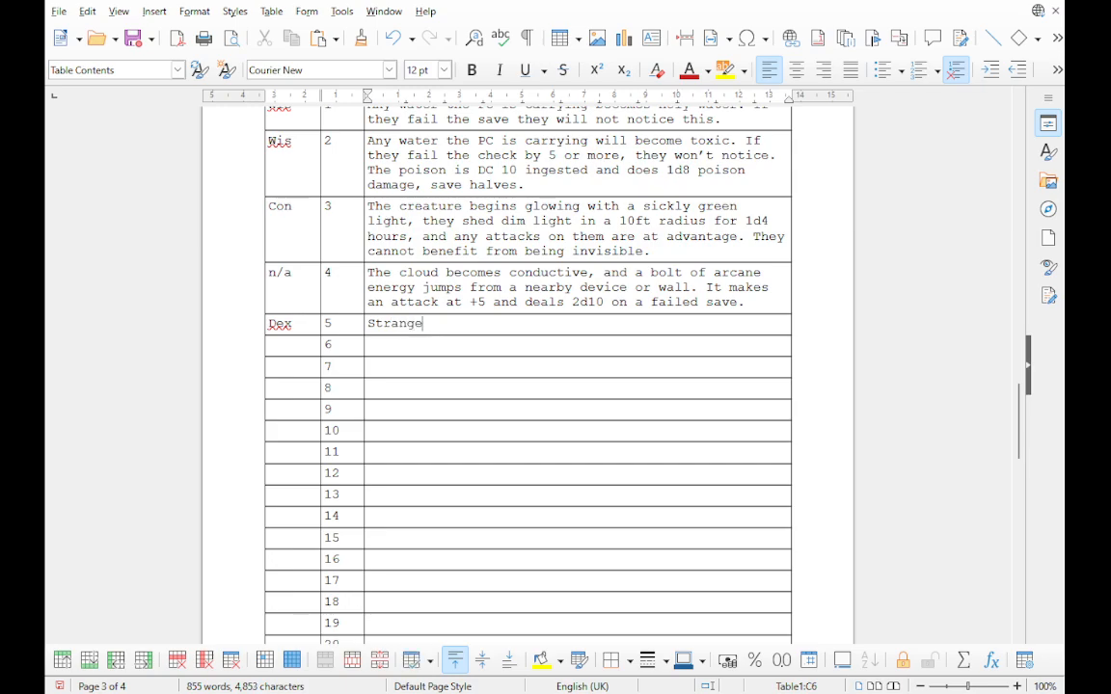
type(" alchemical m")
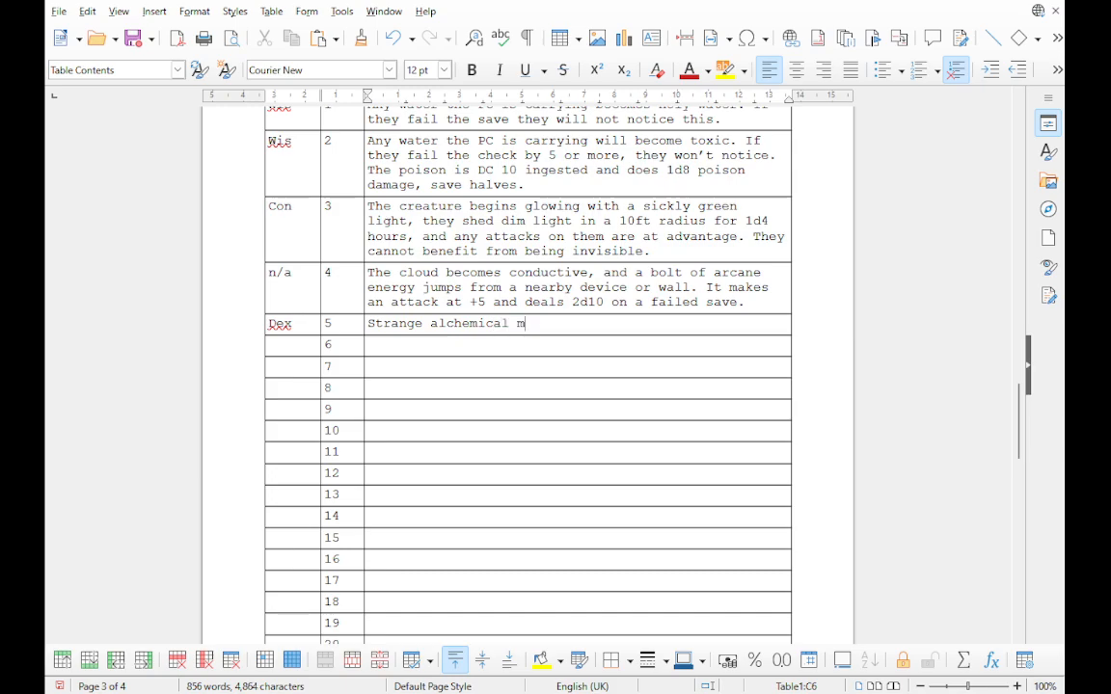
type("ixtures coat the the cte")
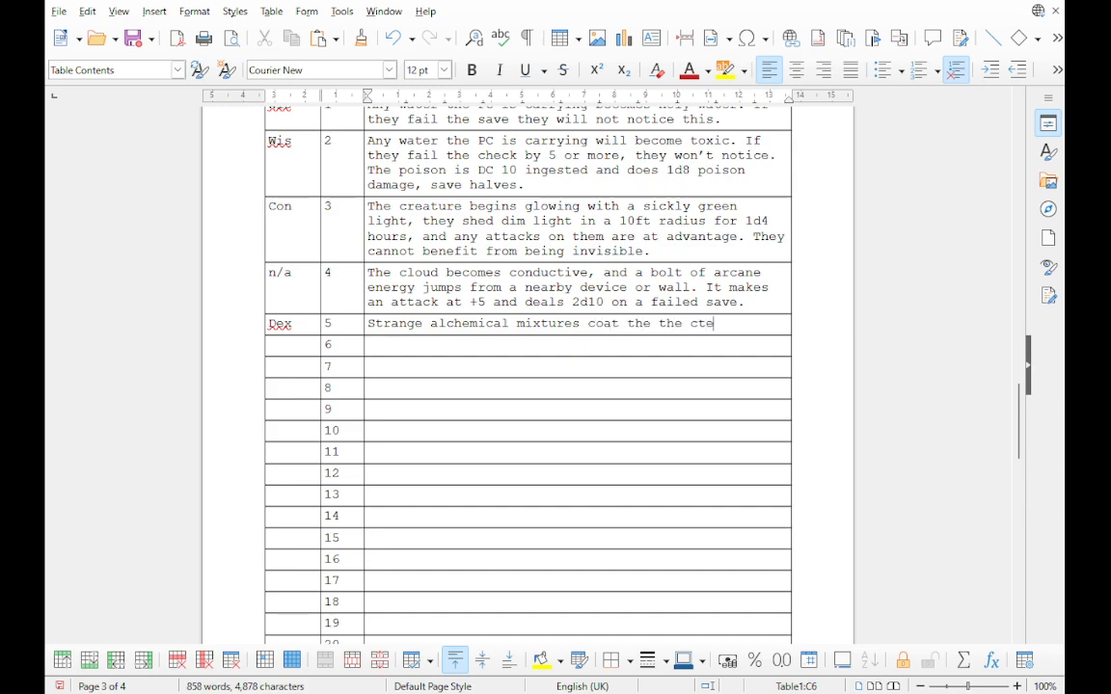
key("BackSpace")
key("BackSpace")
type("reature and s")
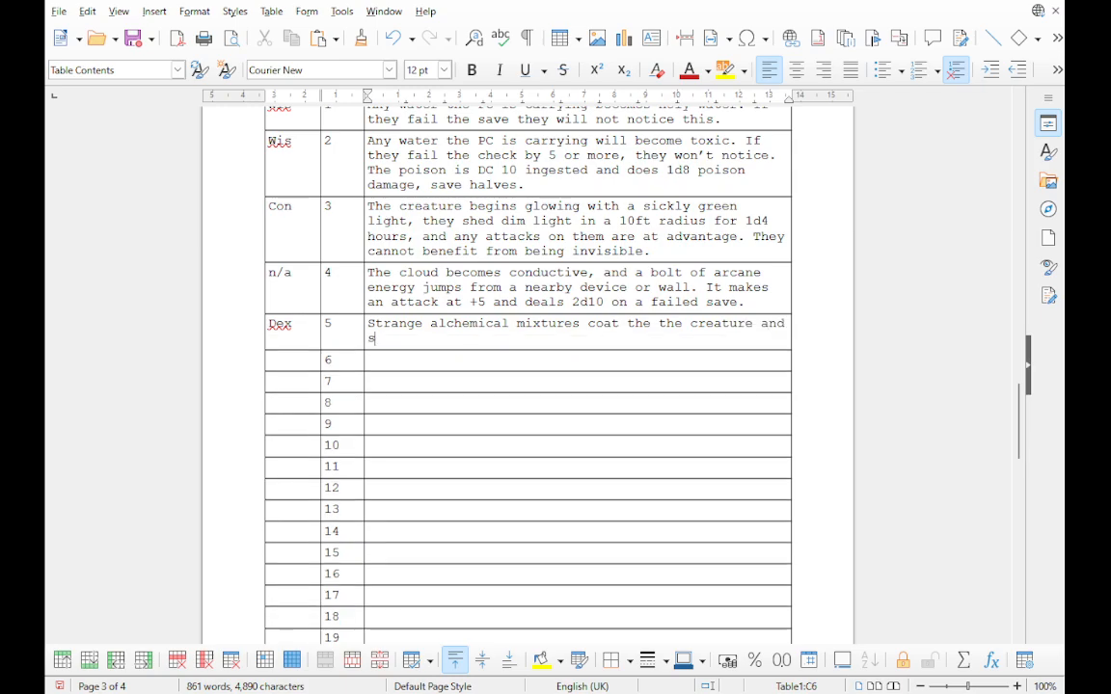
type("lowly evapo")
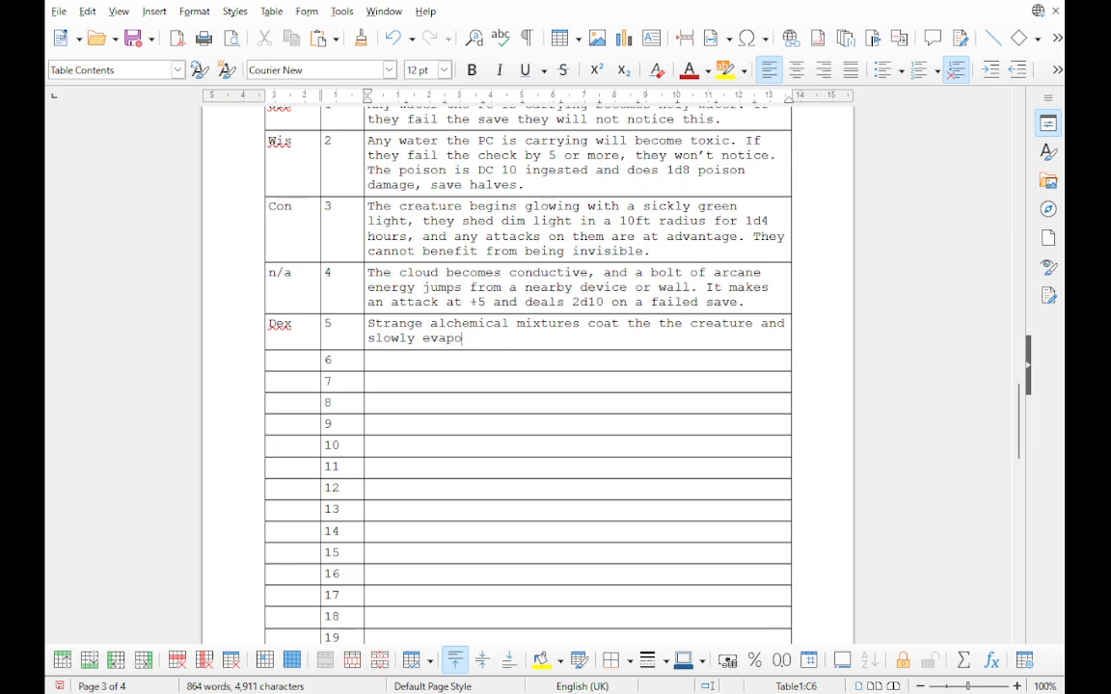
type("urate, creating ")
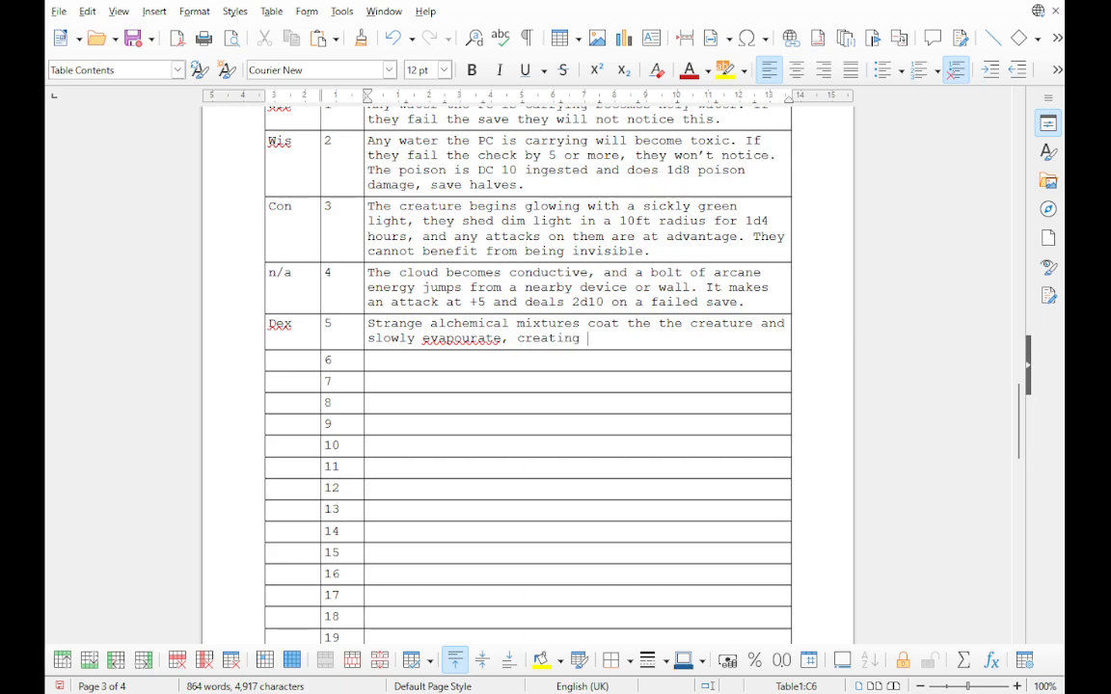
type("a thick fog aro")
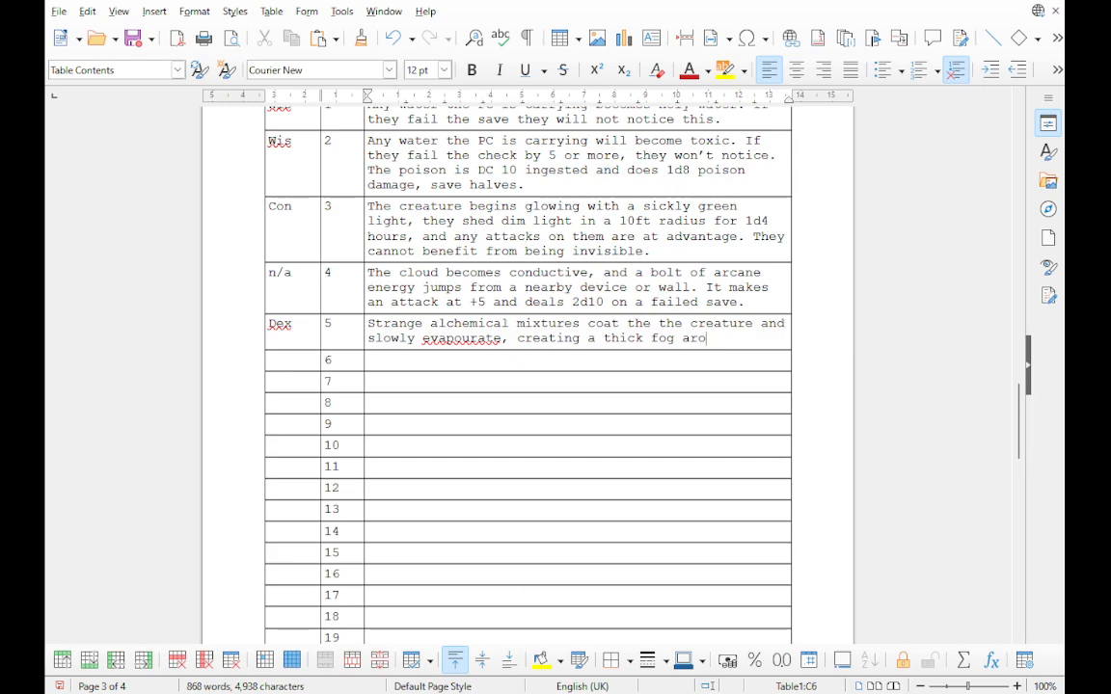
type("und them, ")
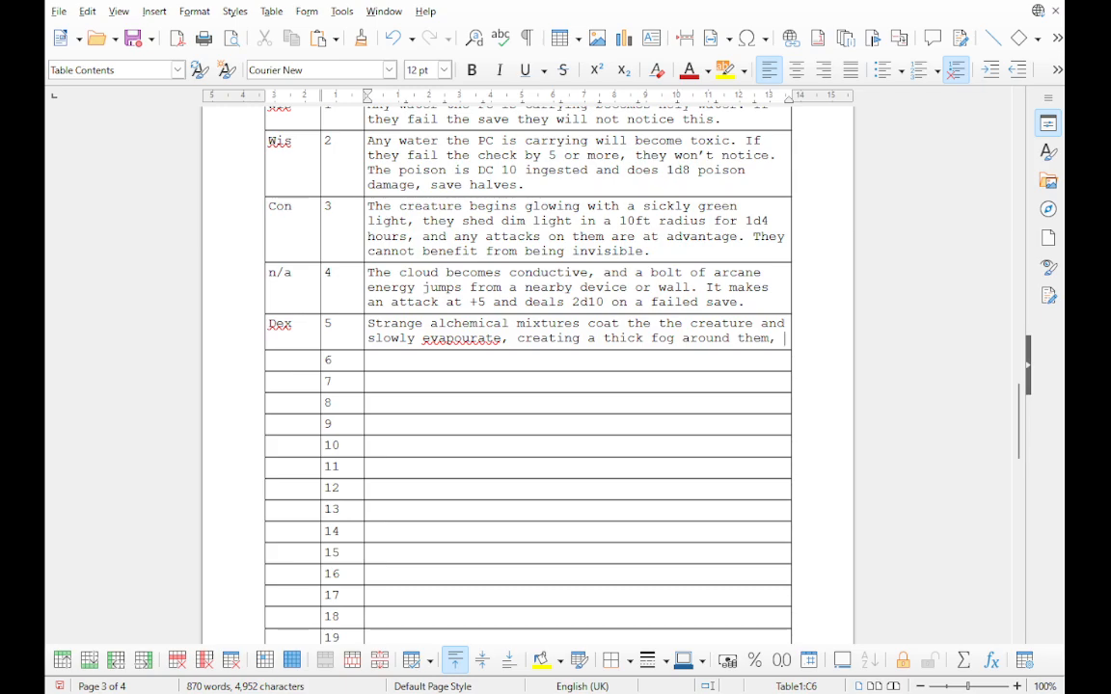
type("obs")
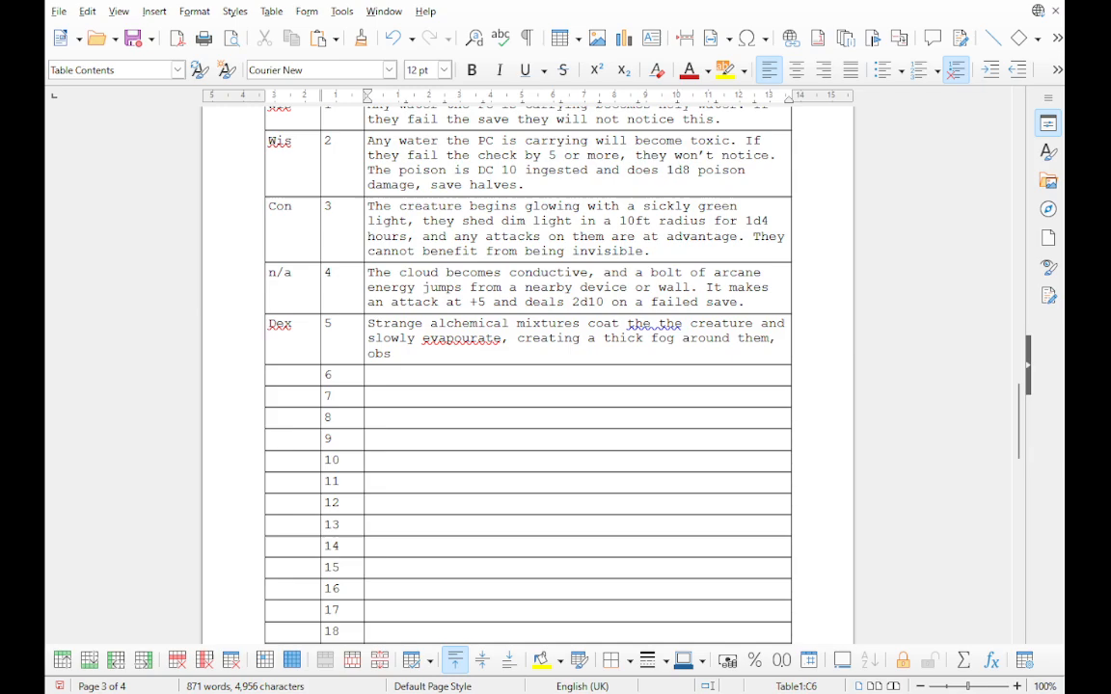
type("curing their vision")
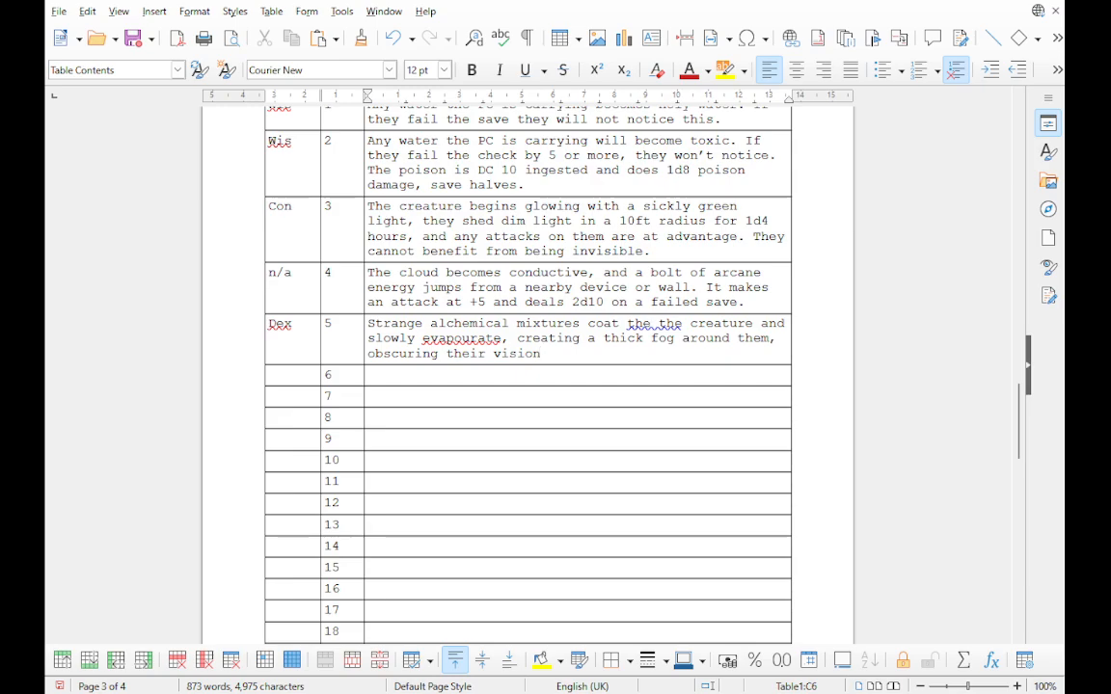
Step: Remove the duplicated "the" before "creature" and correct the misspelled word to "evaporate" in the row 5 effect
key("BackSpace")
key("BackSpace")
key("BackSpace")
key("BackSpace")
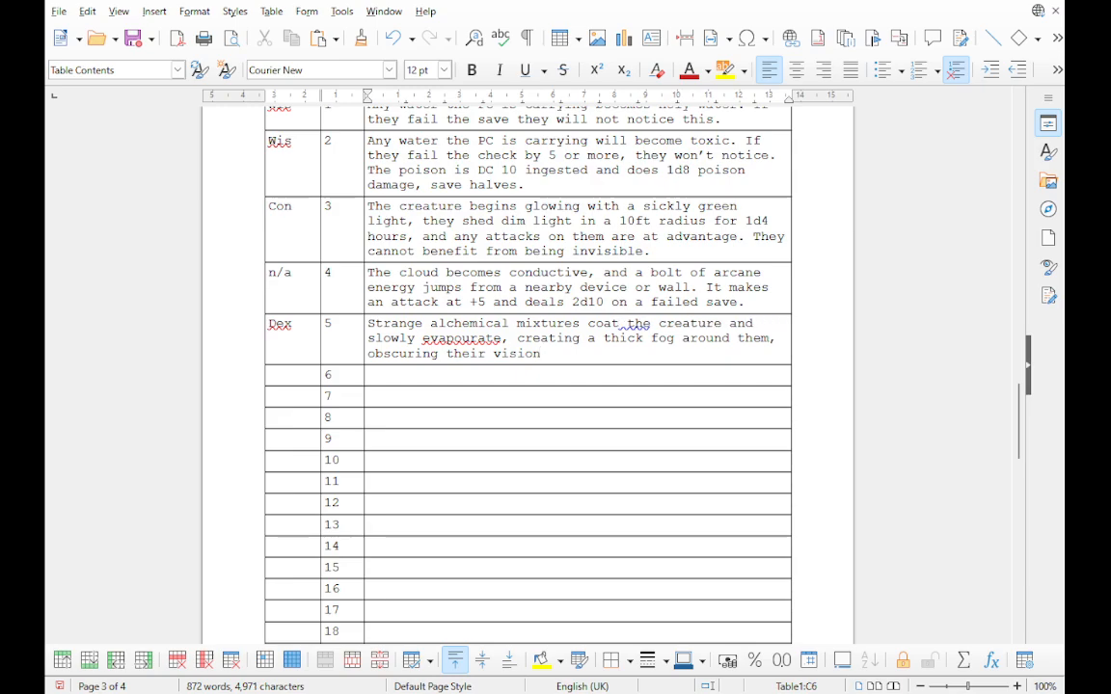
double_click(460, 338)
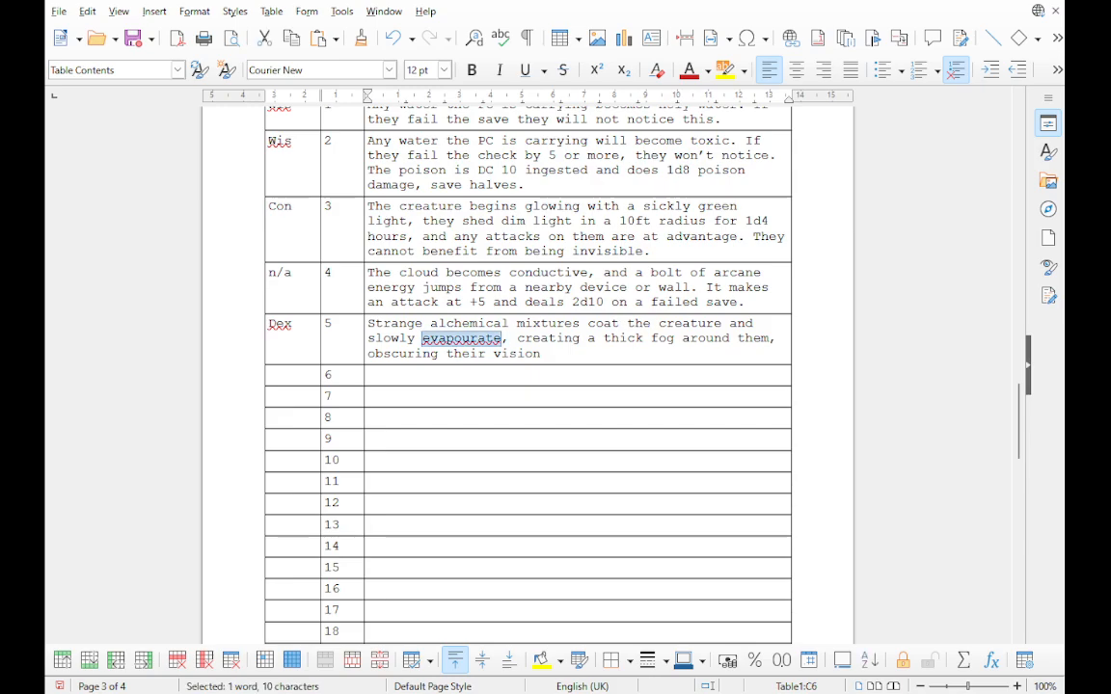
left_click(494, 350)
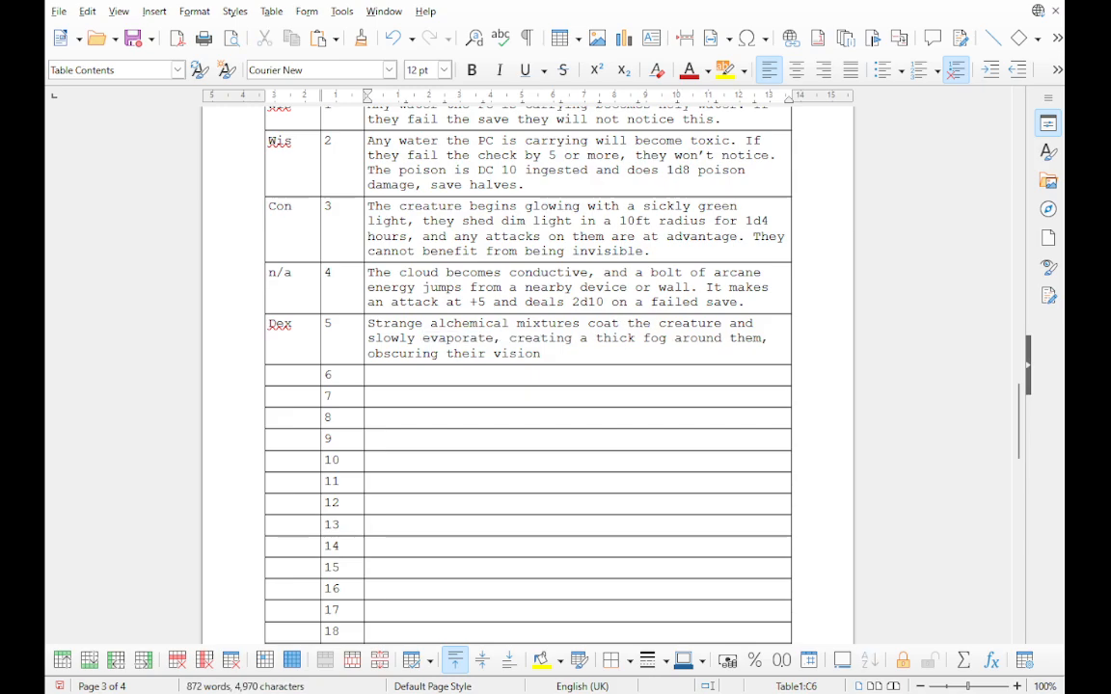
Step: Finish the first sentence of the row 5 effect with "for the next hour."
left_click(542, 353)
type("f")
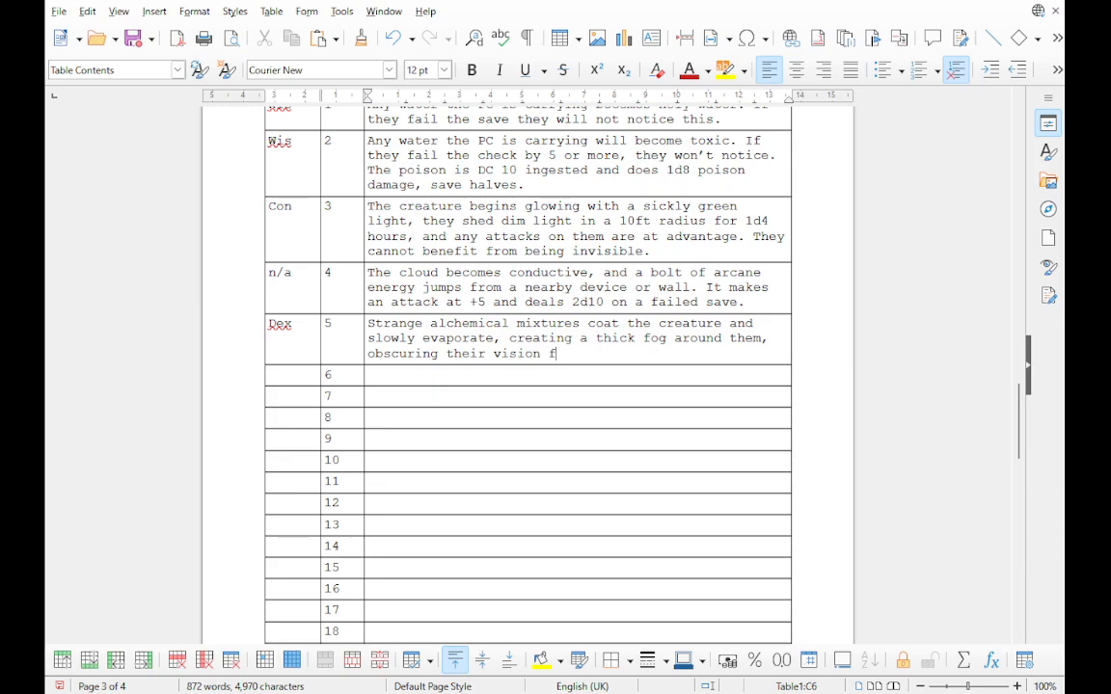
type("or the next hour.")
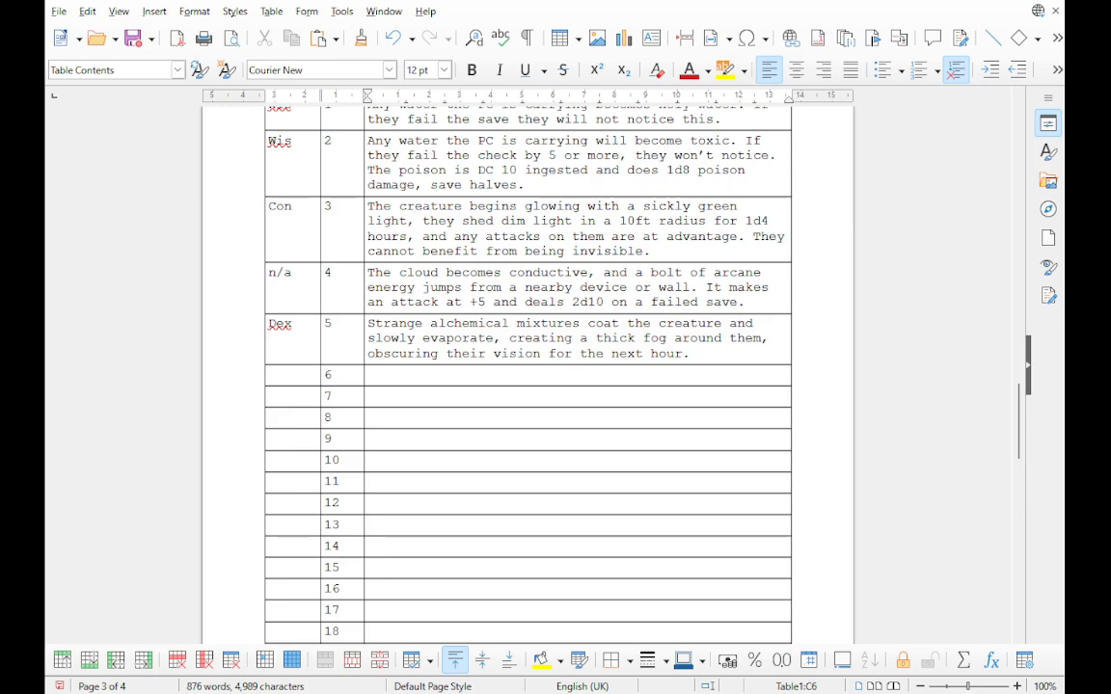
Step: Finish row 5 with "Everything is heavily obscured to them unless they take a bonus action to wave some of the away. No effect on save."
type("Everything is hea")
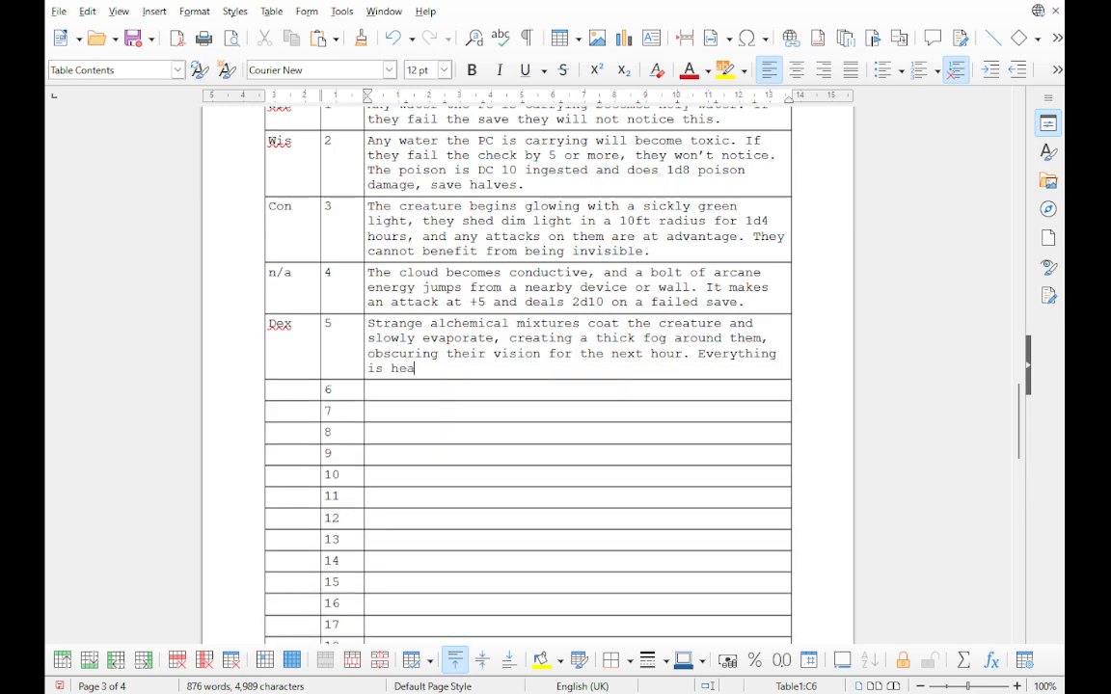
type("vily obs")
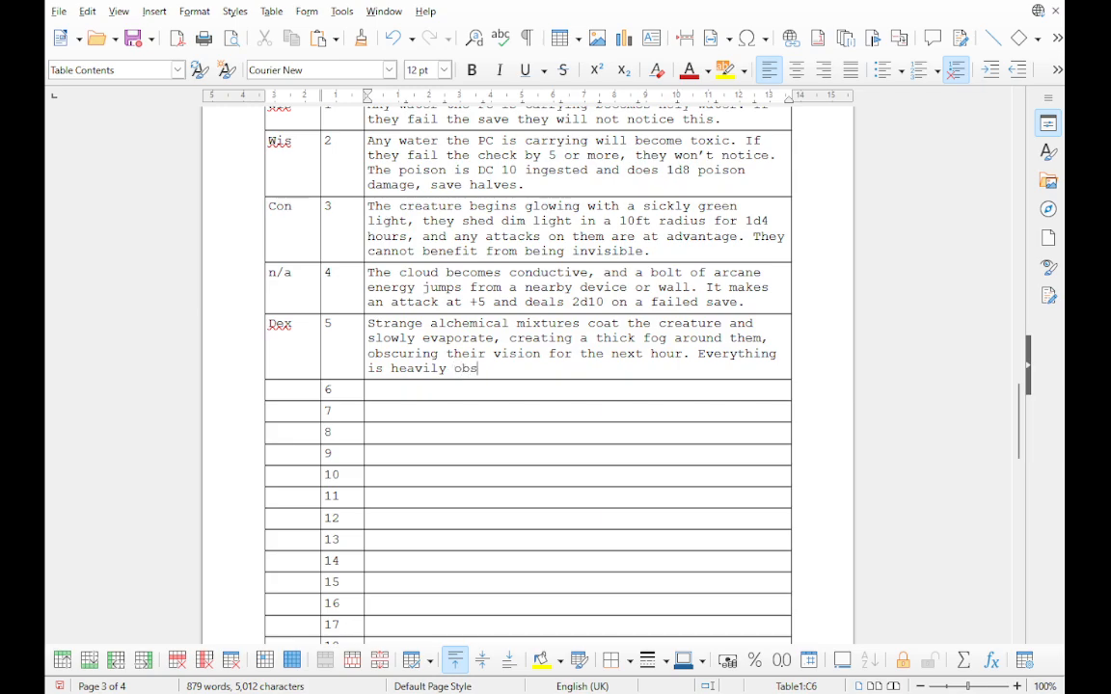
type("cured to them ")
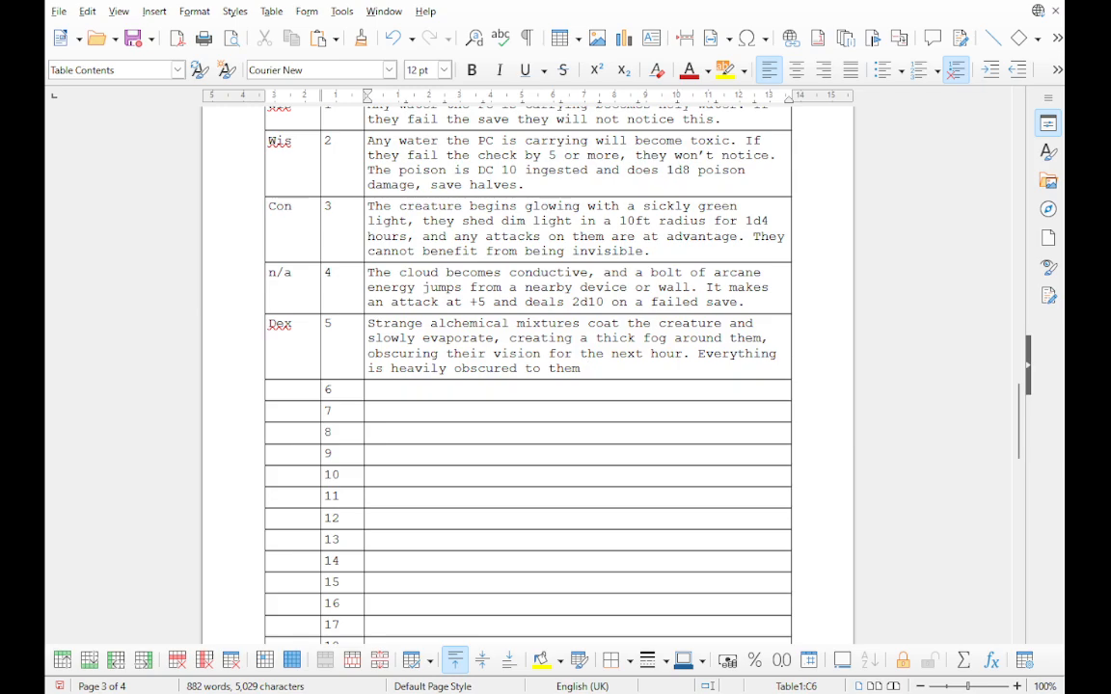
type("unless they take")
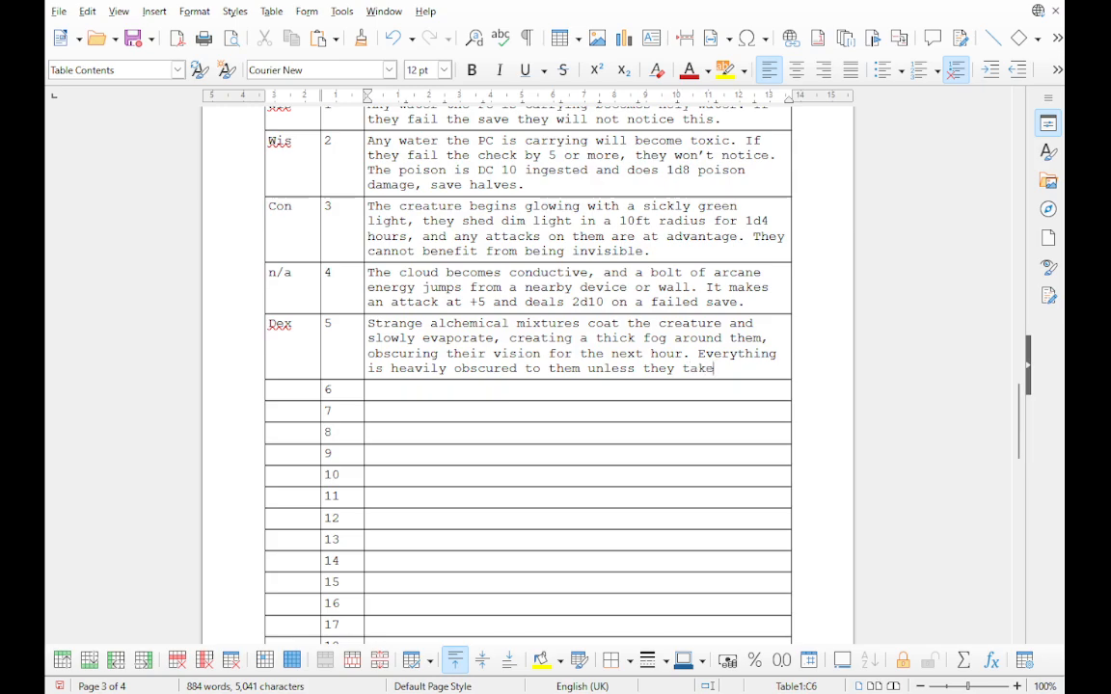
type(" a bonus a")
type("ction ")
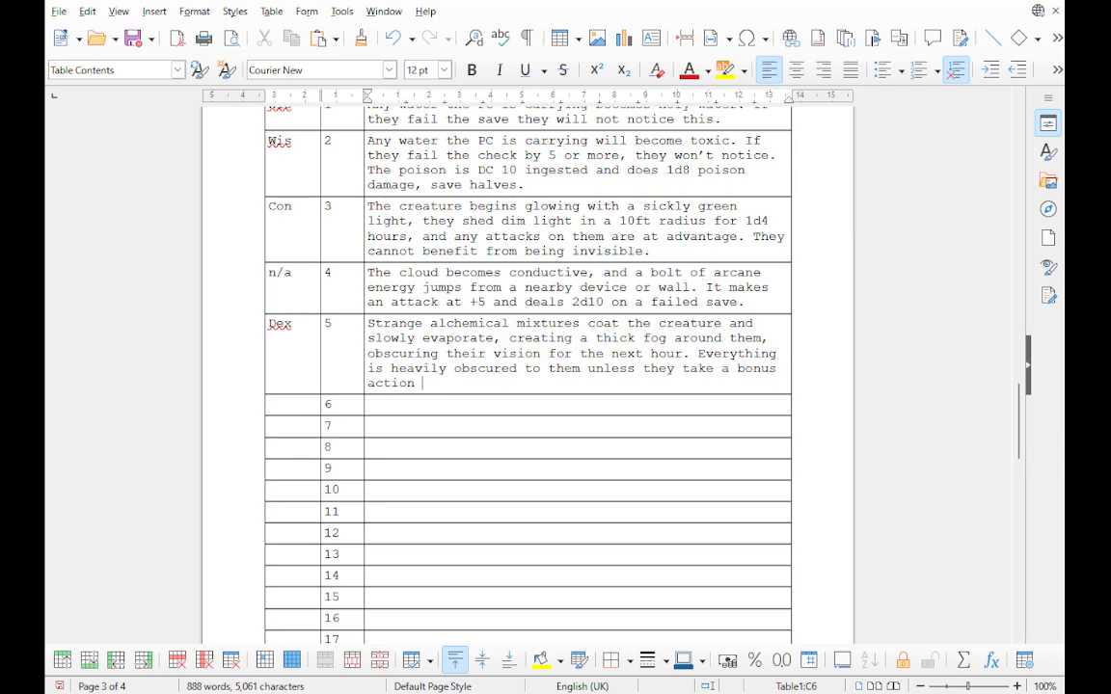
type("to wave some of the away.")
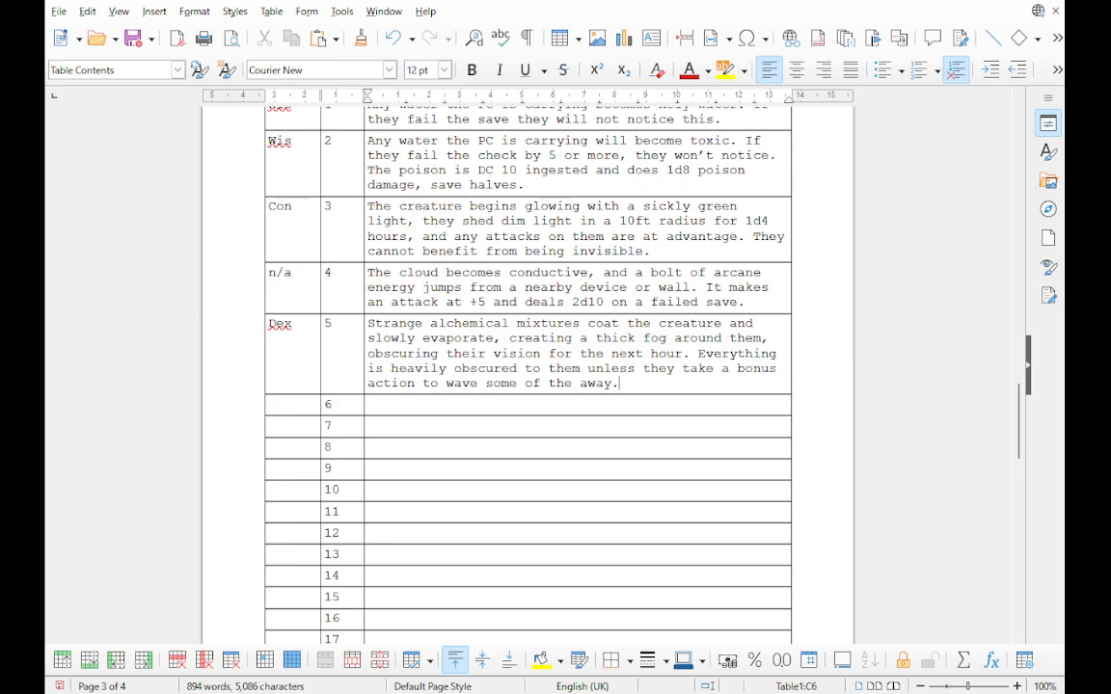
type("No effect on save.")
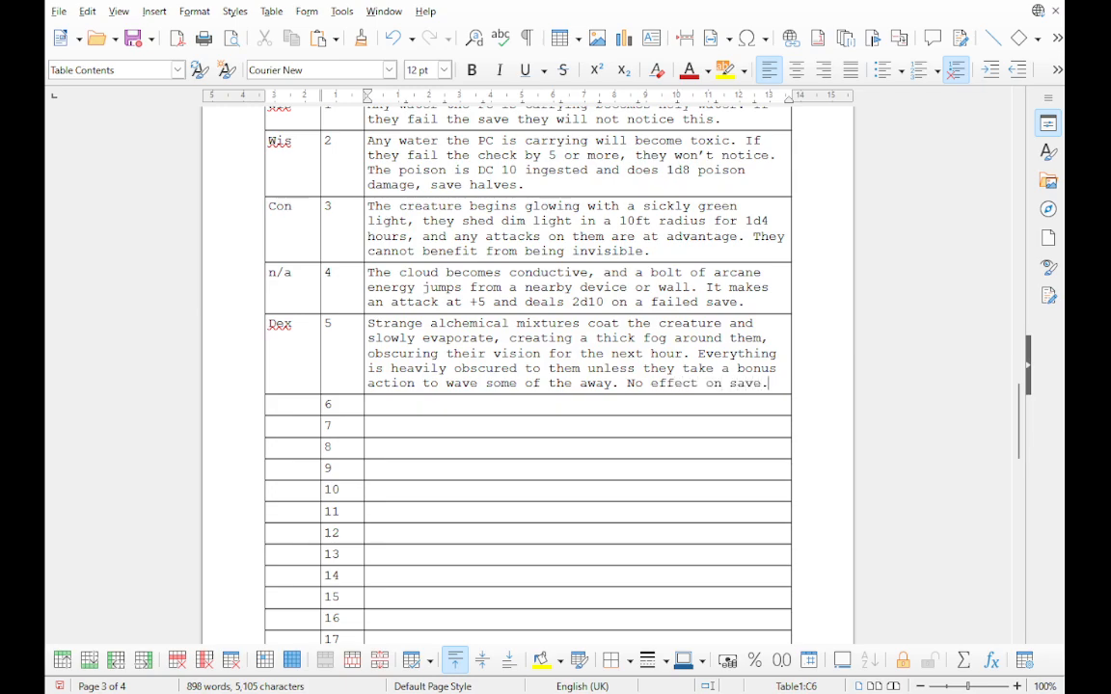
Step: Set the save type for row 6 to Con and go to its effect cell
scroll(528, 376, "up", 3)
scroll(528, 376, "up", 1)
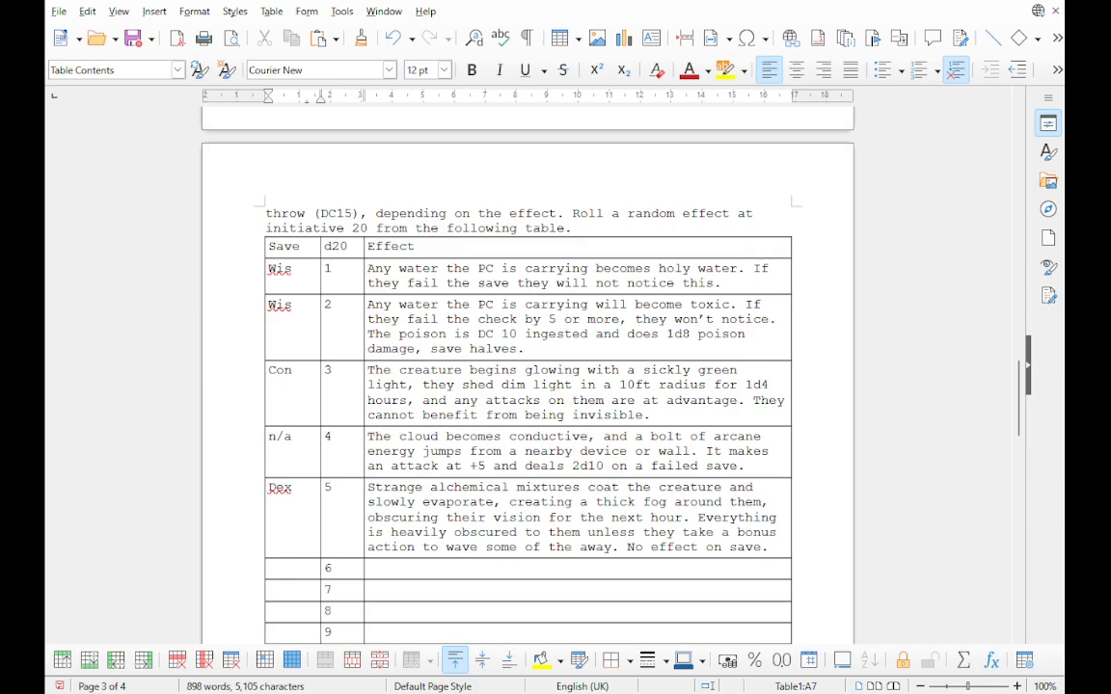
type("Con")
key("Tab")
key("Tab")
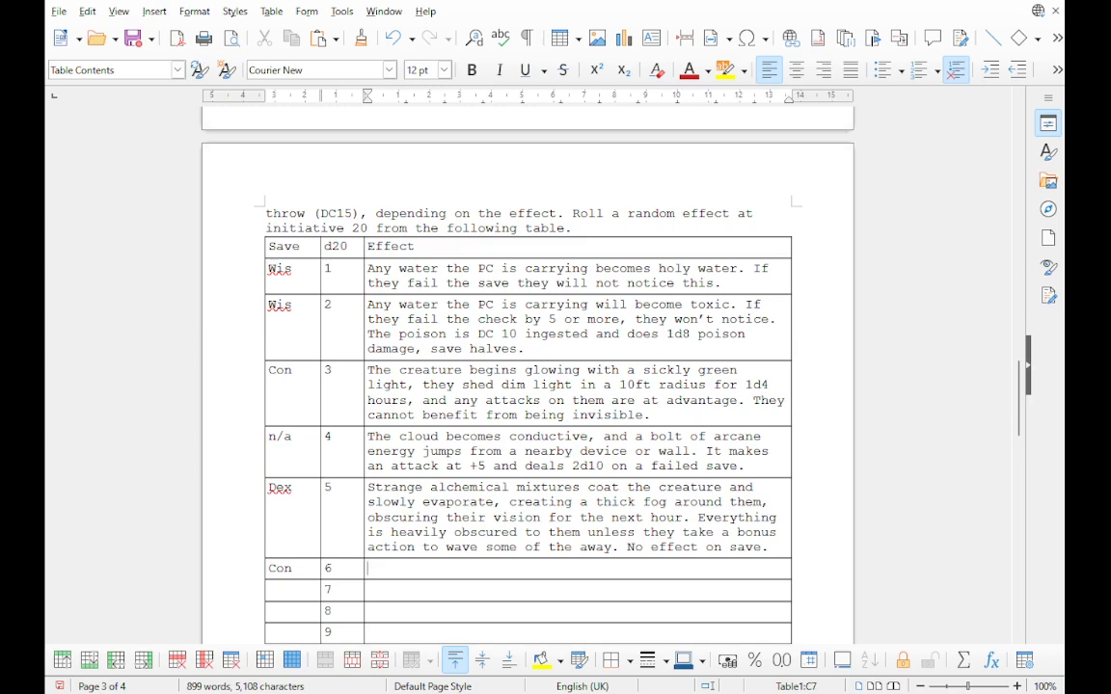
Step: Begin the row 6 effect with "The chemical makeup of the cloud begins an endothermic"
type("The chem")
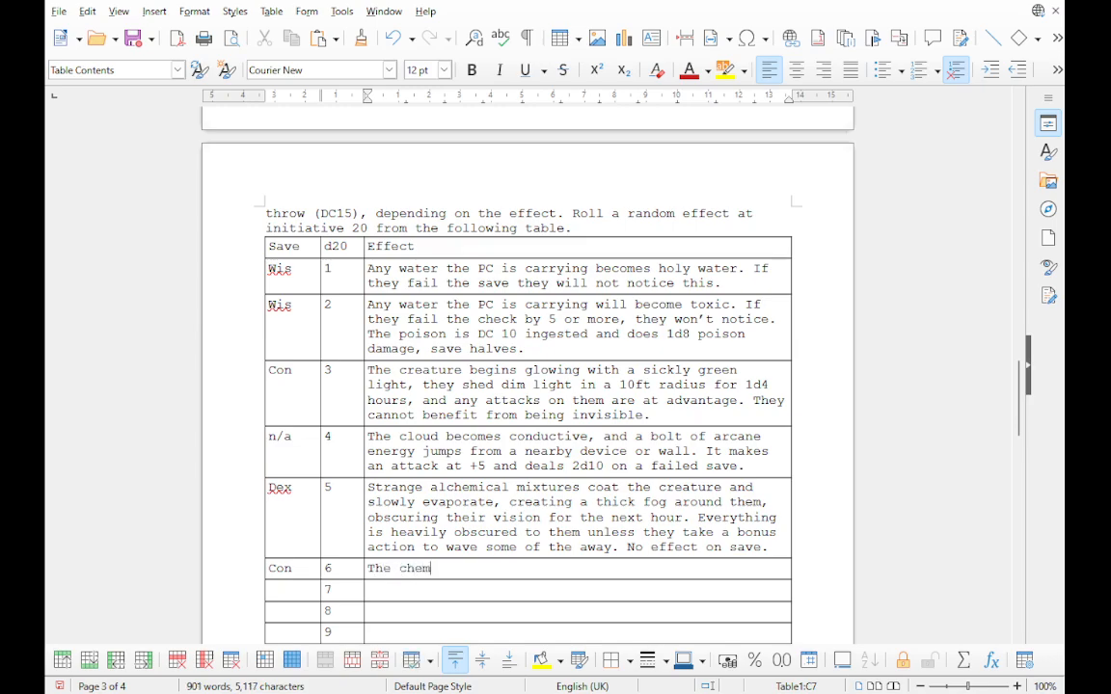
type("ical makeup of the cloud ")
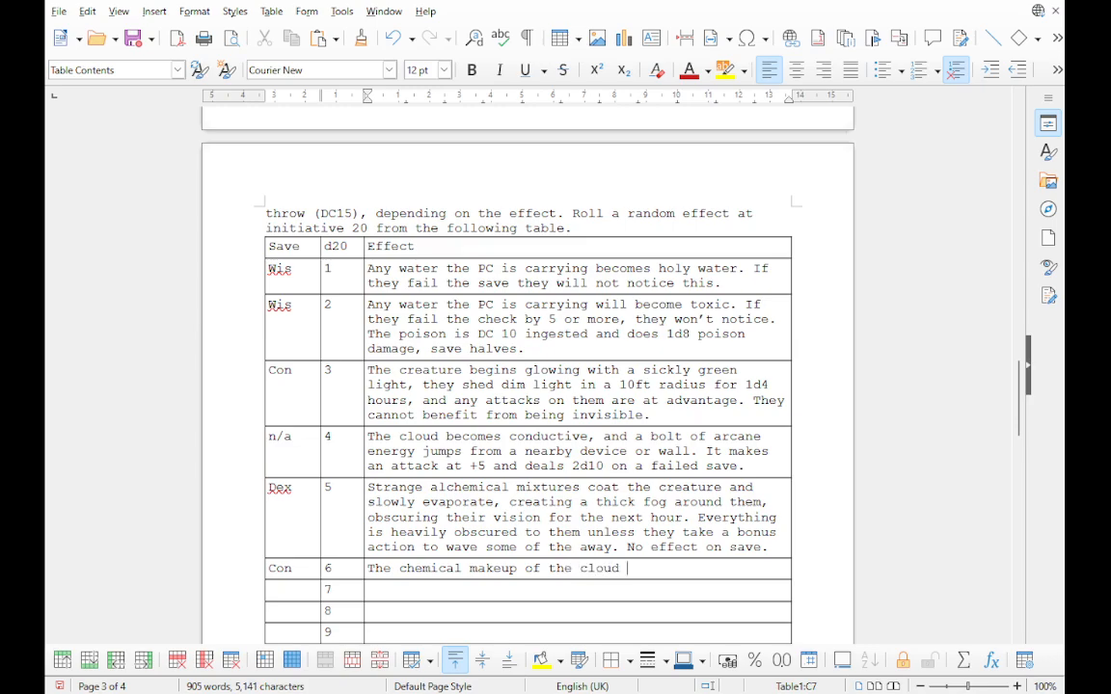
type("begins drawing in a")
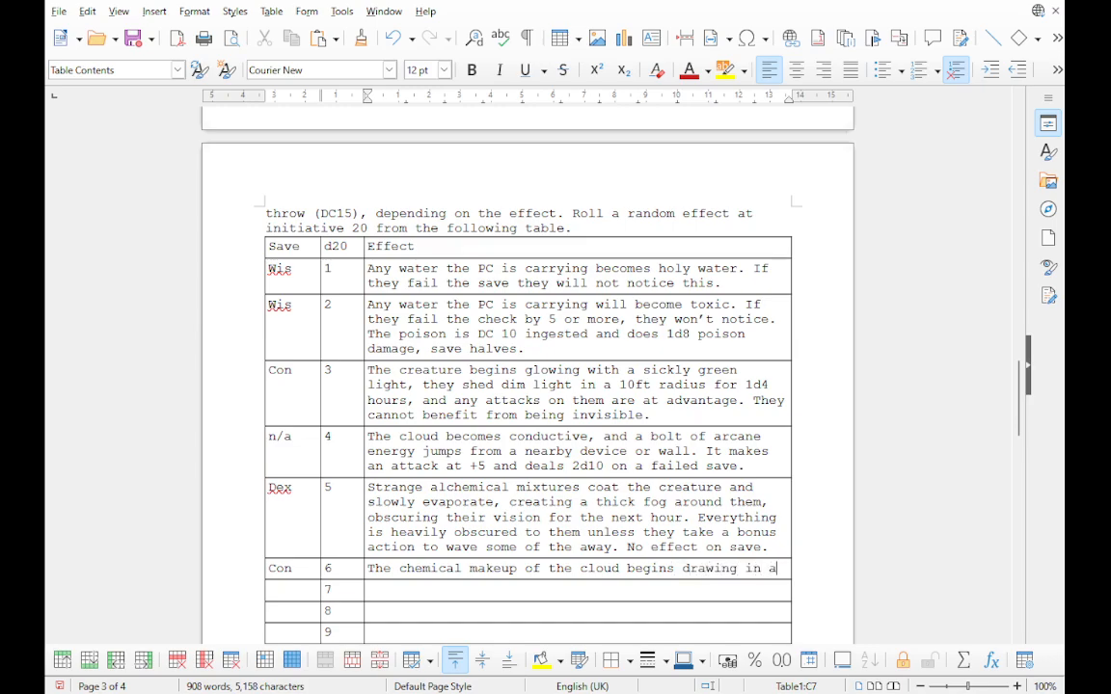
type("ll")
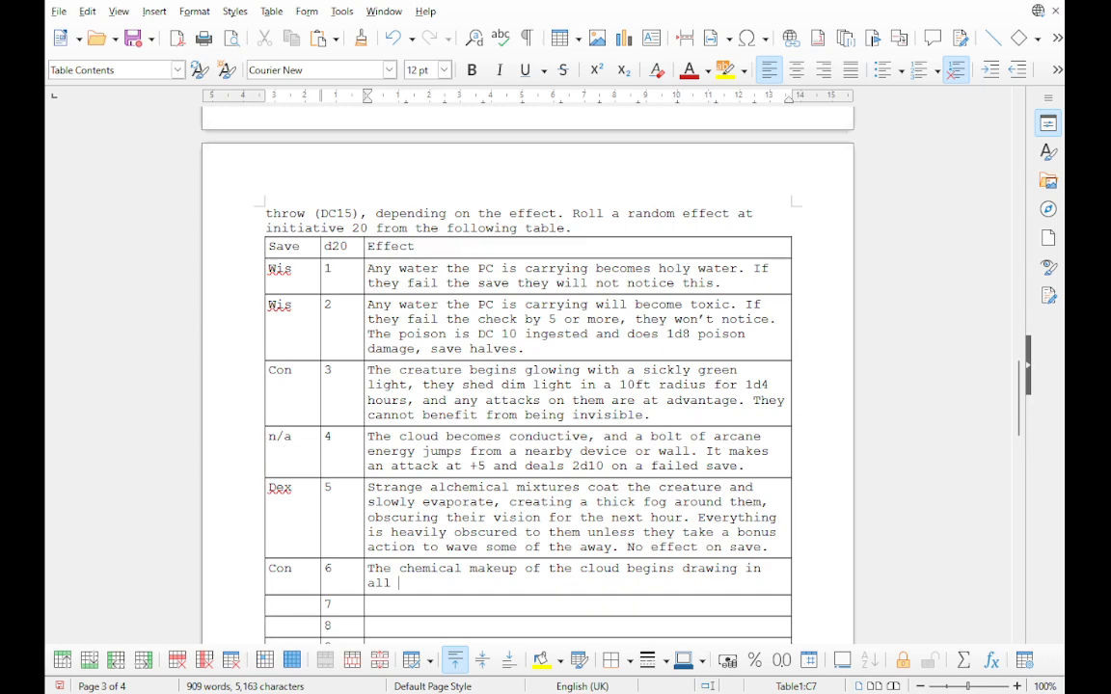
key("BackSpace")
key("BackSpace")
key("BackSpace")
key("BackSpace")
key("BackSpace")
key("BackSpace")
key("BackSpace")
key("BackSpace")
key("BackSpace")
key("BackSpace")
key("BackSpace")
key("BackSpace")
key("BackSpace")
key("BackSpace")
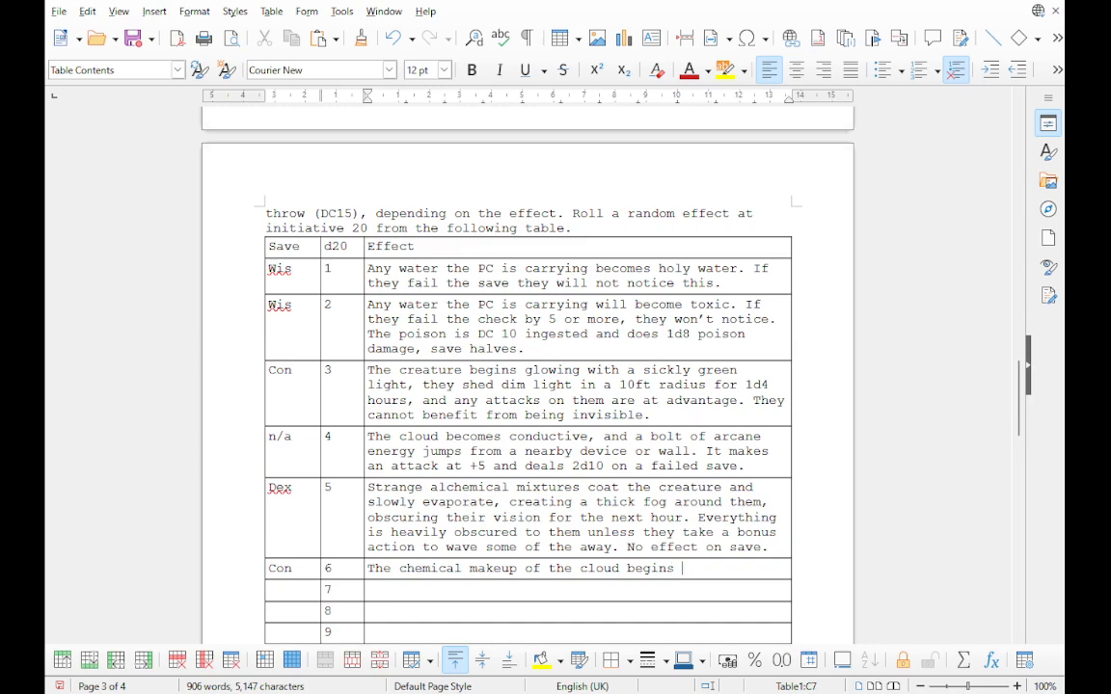
type("an endothermic ")
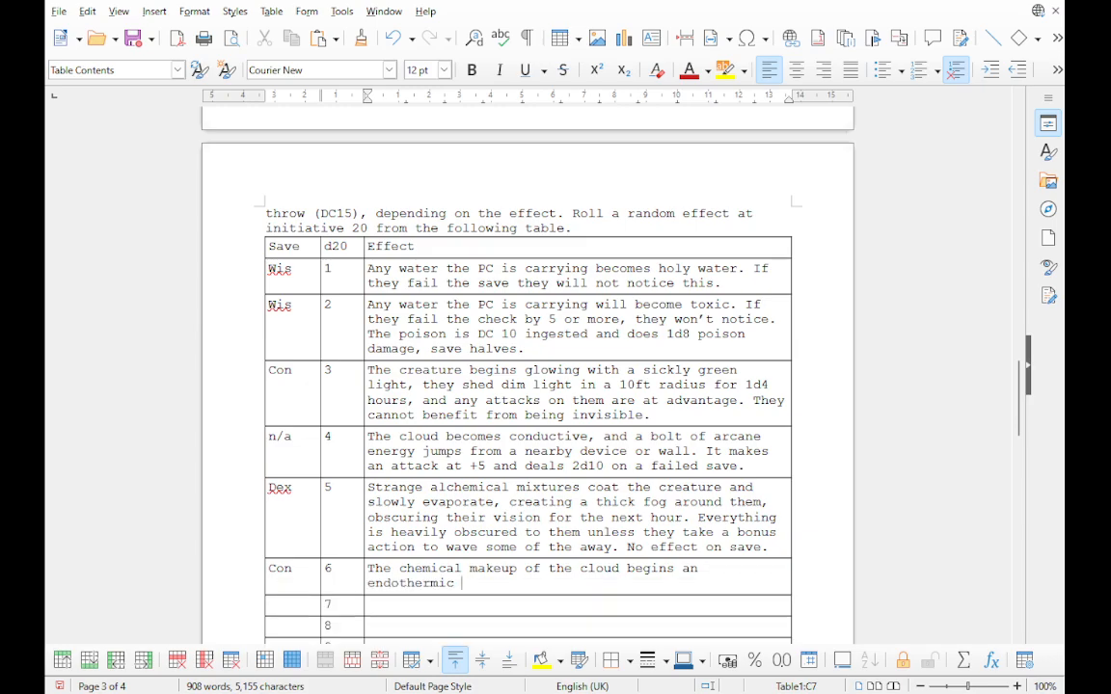
Step: Continue the row 6 effect with "reaction. 2D6 cold damage on a failed save"
type("reaction. 2D6")
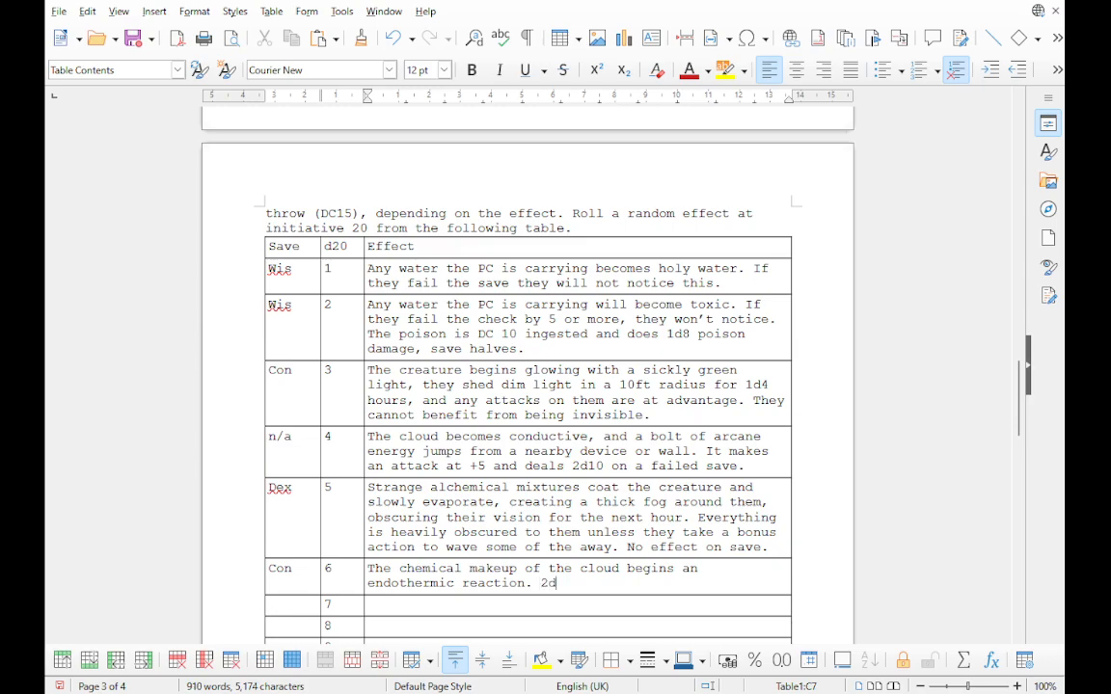
key("BackSpace")
key("BackSpace")
key("BackSpace")
type("d")
key("BackSpace")
type("D6 ")
type("co")
type("ld damage")
type(" on a f")
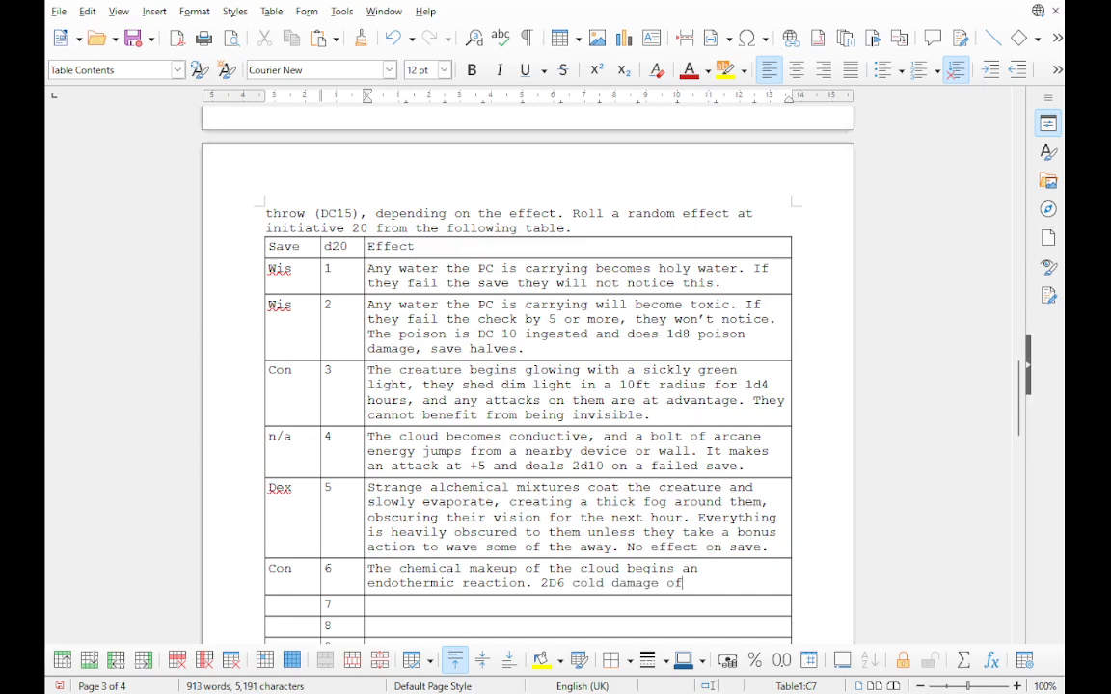
type("ailed save")
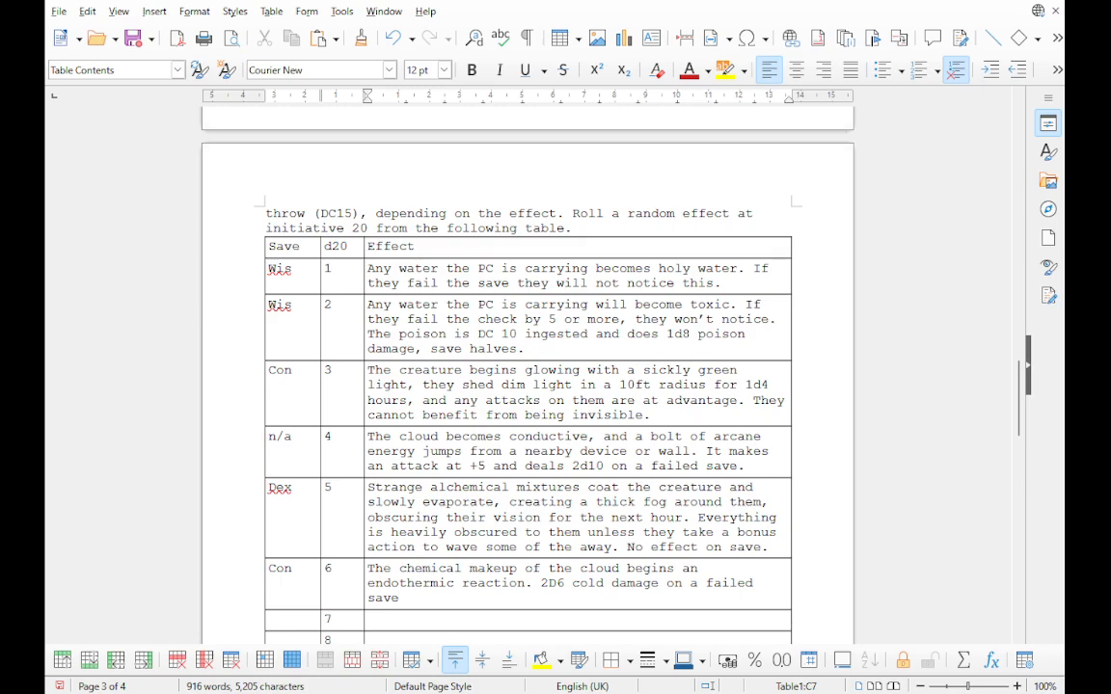
Step: Replace the end of the row 4 effect after "2d10" with "lightening damage"
left_click_drag(737, 465, 604, 466)
type("s")
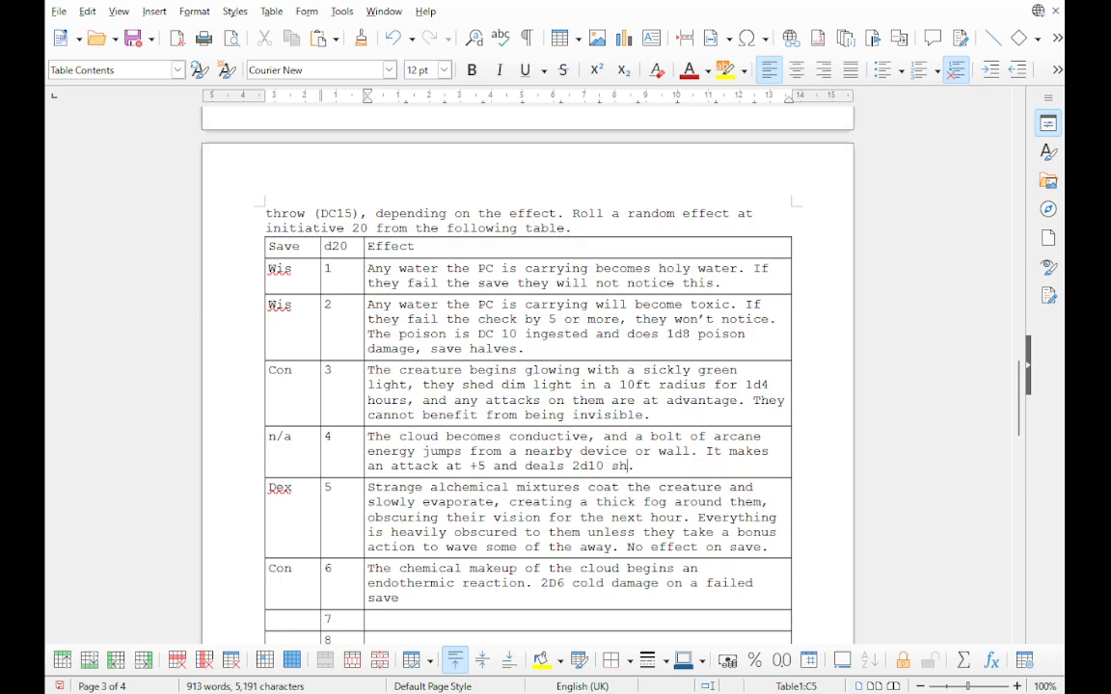
key("BackSpace")
key("Delete")
type("lightening damah")
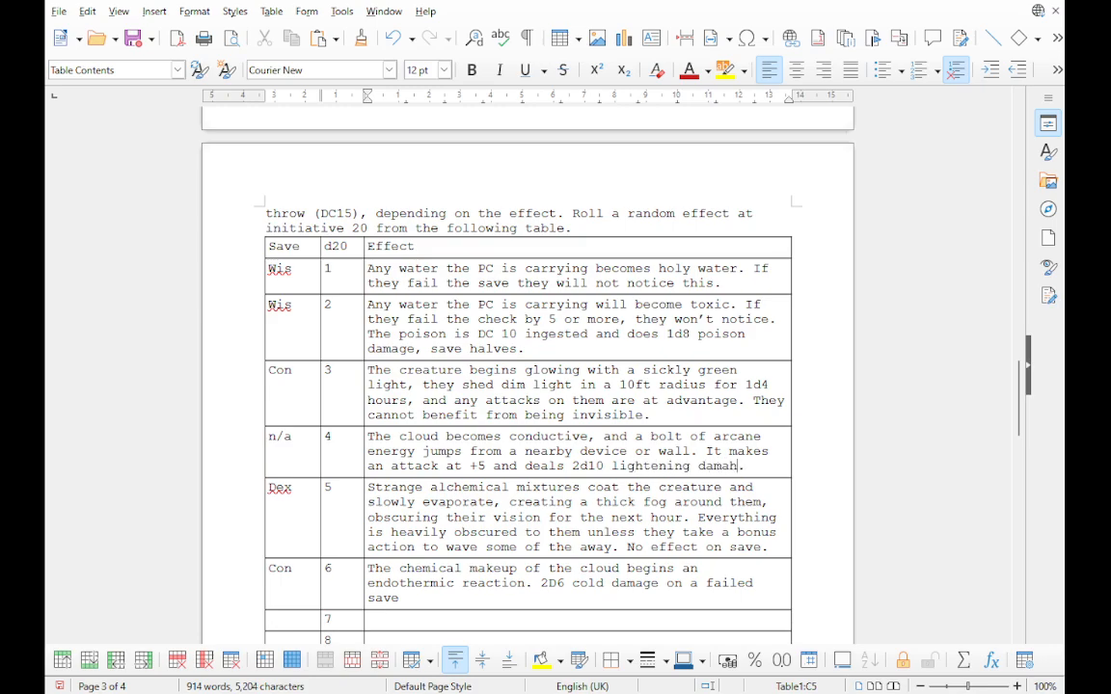
key("BackSpace")
type("ge")
Step: Set the cold damage dice in the row 6 effect to 2d10
left_click_drag(556, 583, 565, 583)
key("BackSpace")
key("BackSpace")
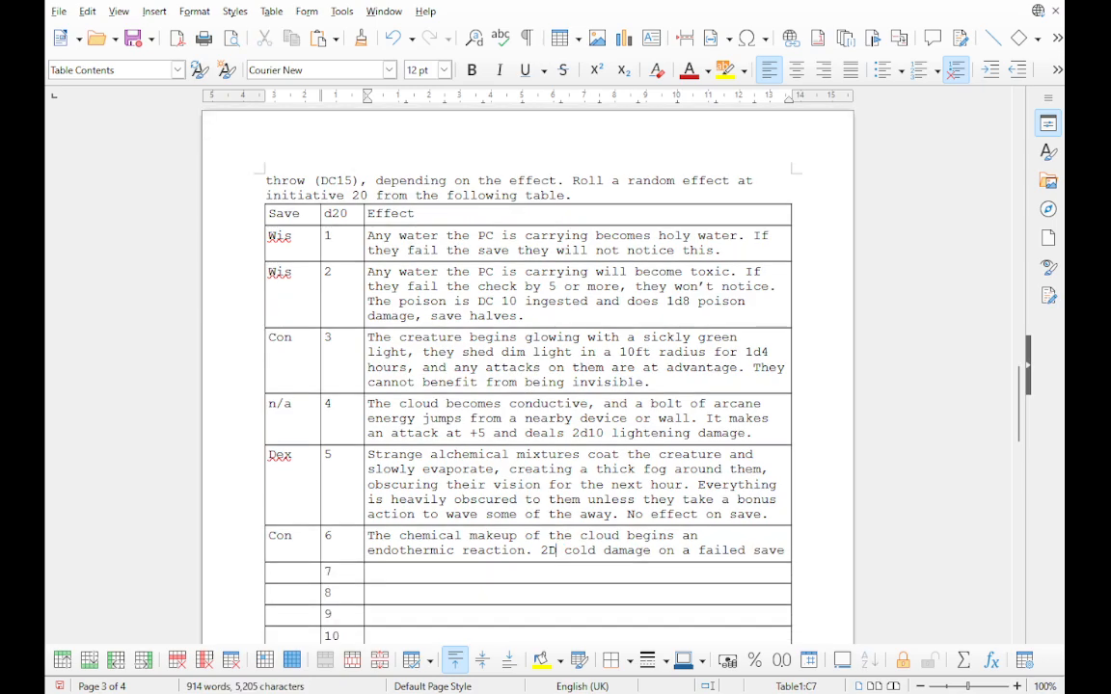
type("d1")
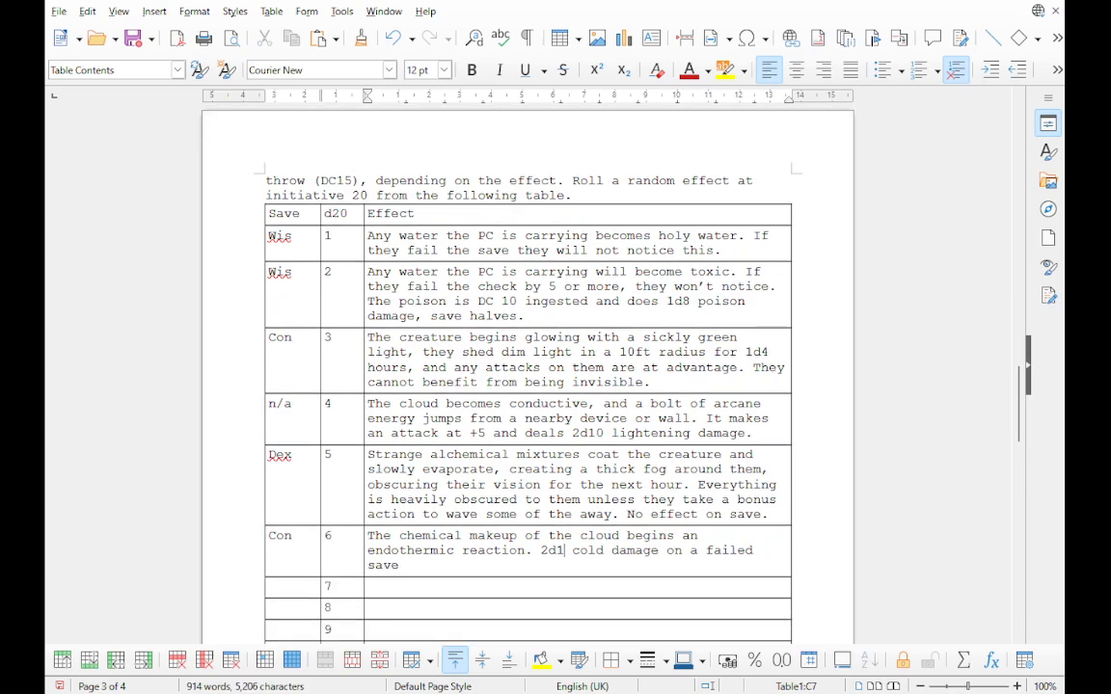
type("0")
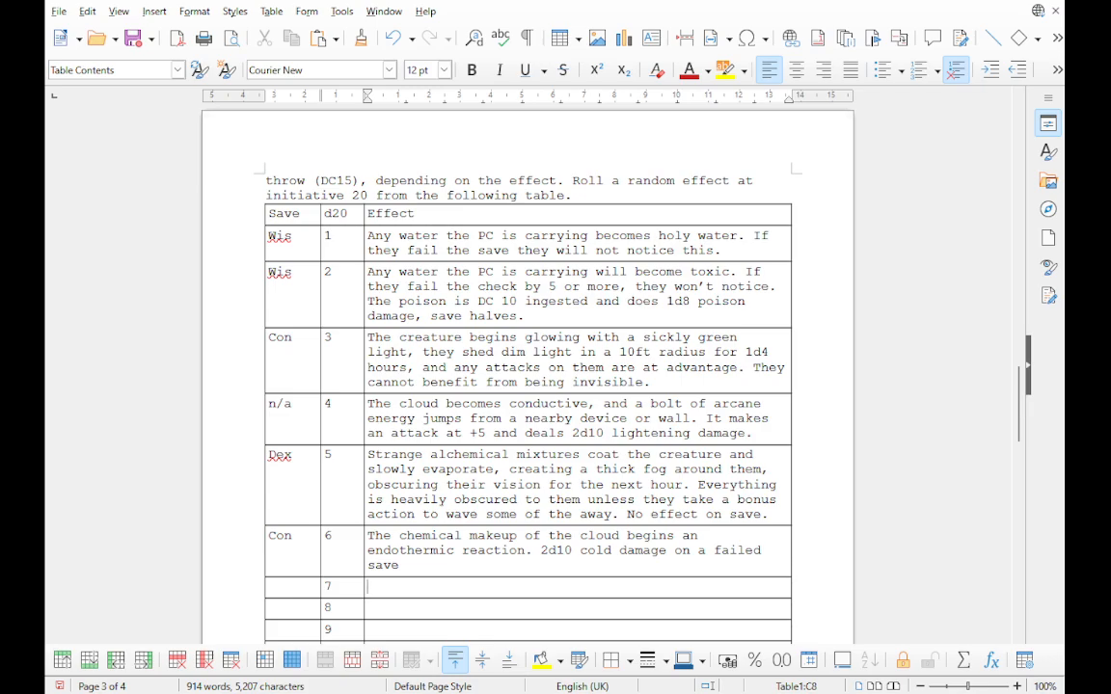
Step: Set the save type for row 7 to Wis and go to its effect cell
scroll(528, 376, "down", 7)
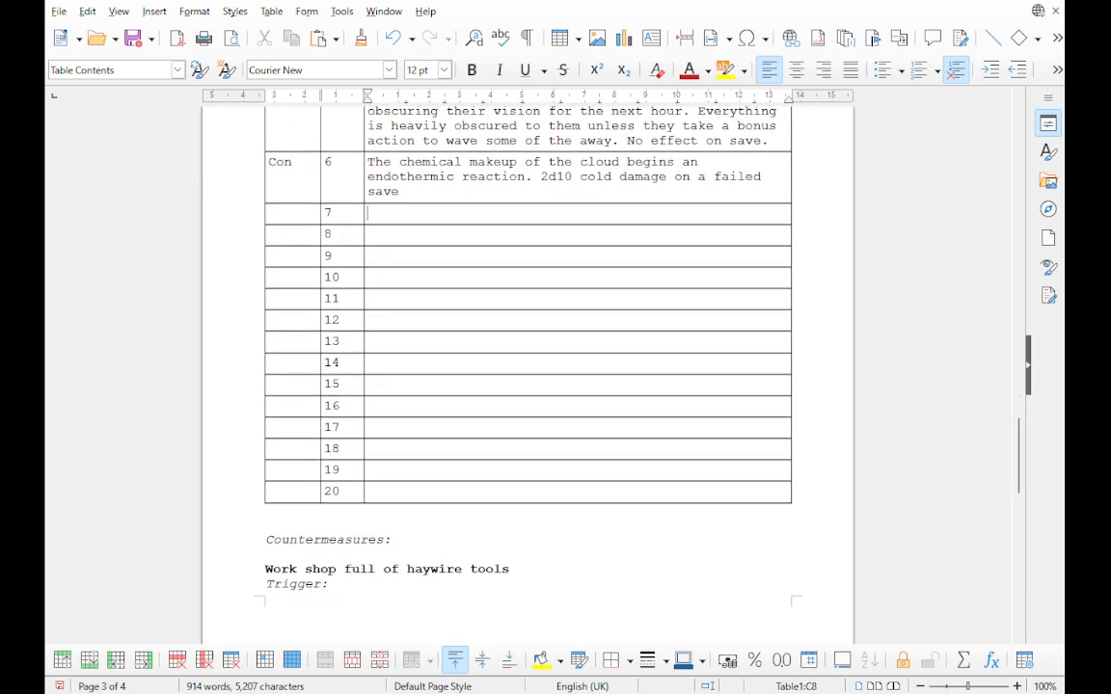
scroll(528, 376, "up", 3)
scroll(528, 376, "up", 1)
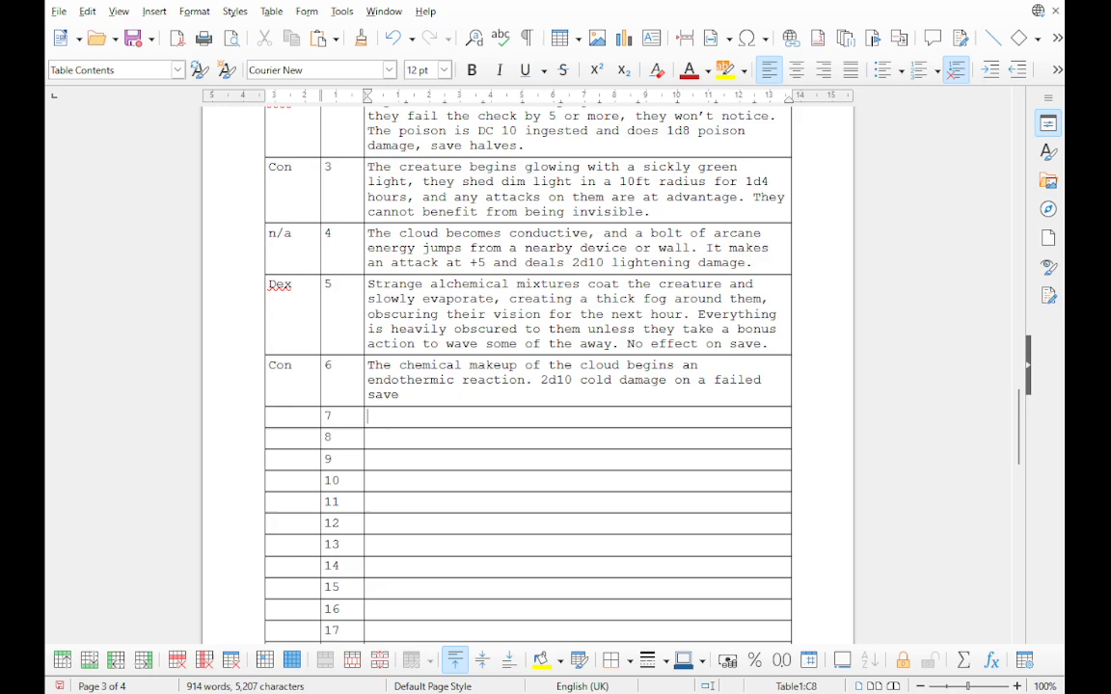
left_click(269, 417)
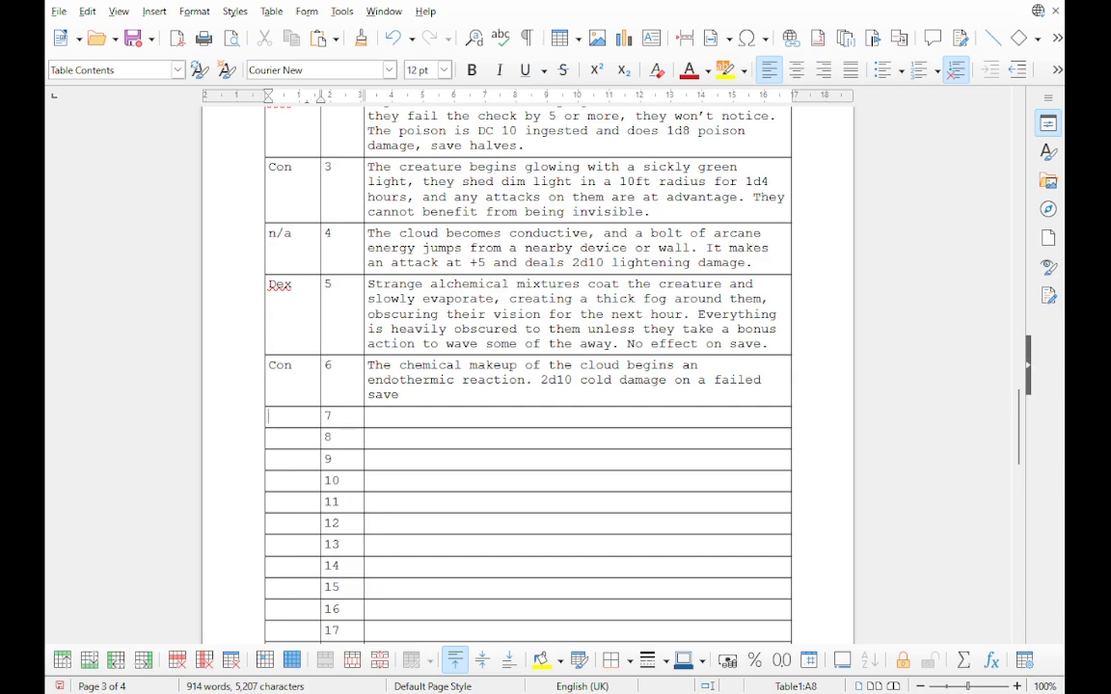
type("Wid")
key("BackSpace")
type("s")
key("Tab")
key("Tab")
Step: Begin the row 7 effect with "Anyone in the cloud who fails their save"
type("Anyone")
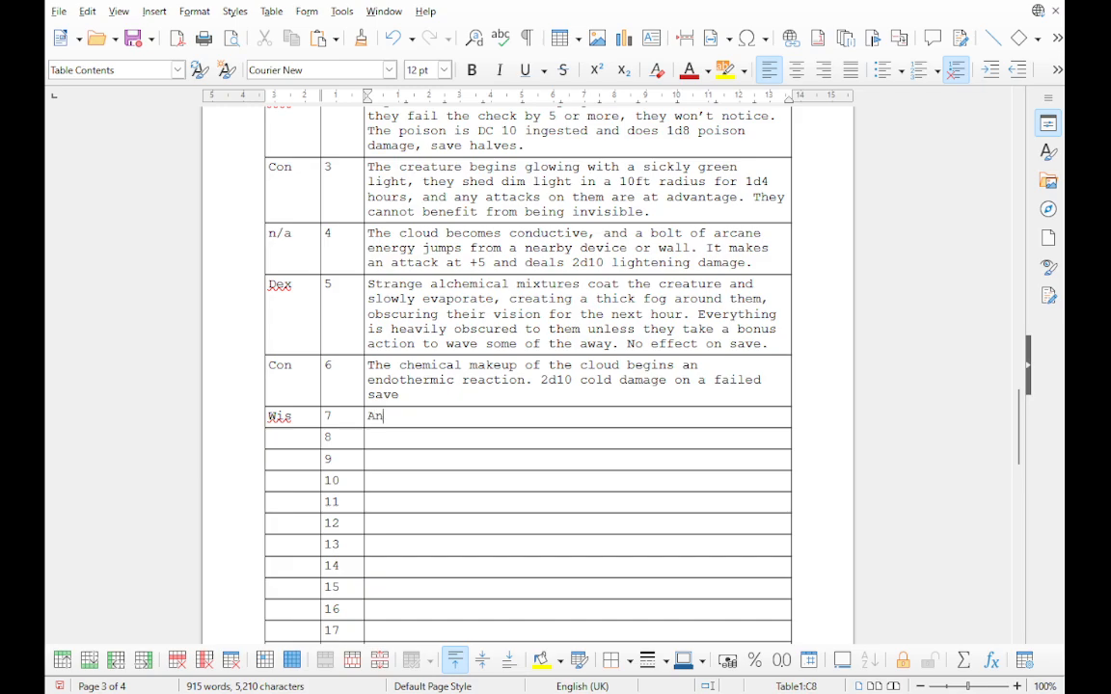
key("BackSpace")
key("BackSpace")
key("BackSpace")
type("one in the ")
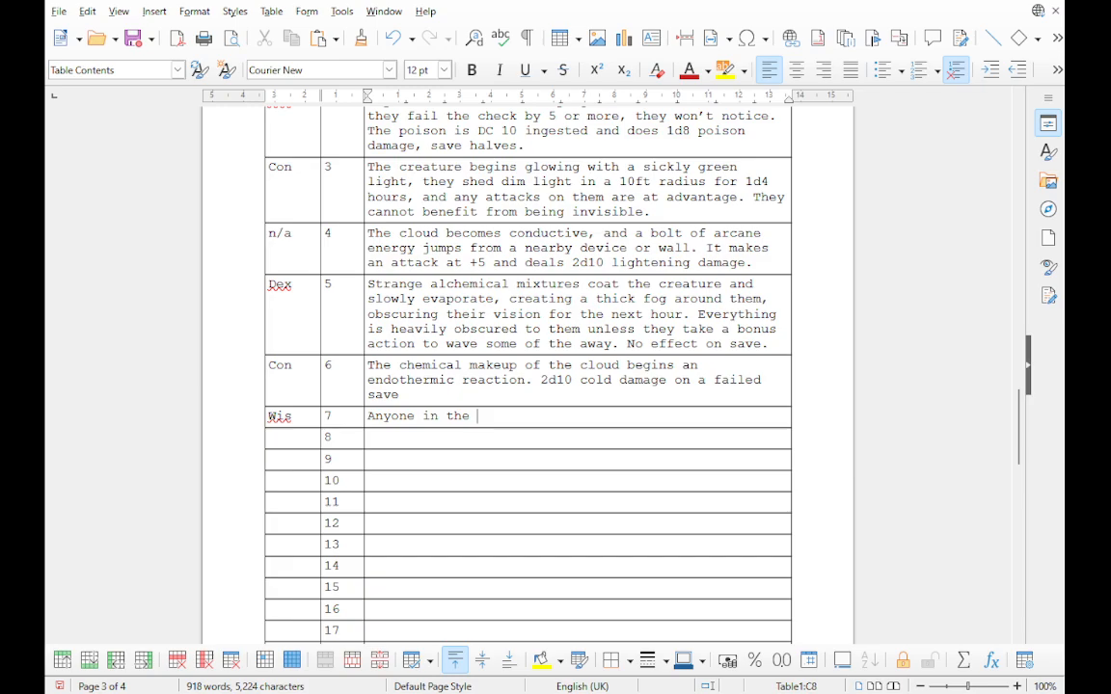
type("cloud who fails their save")
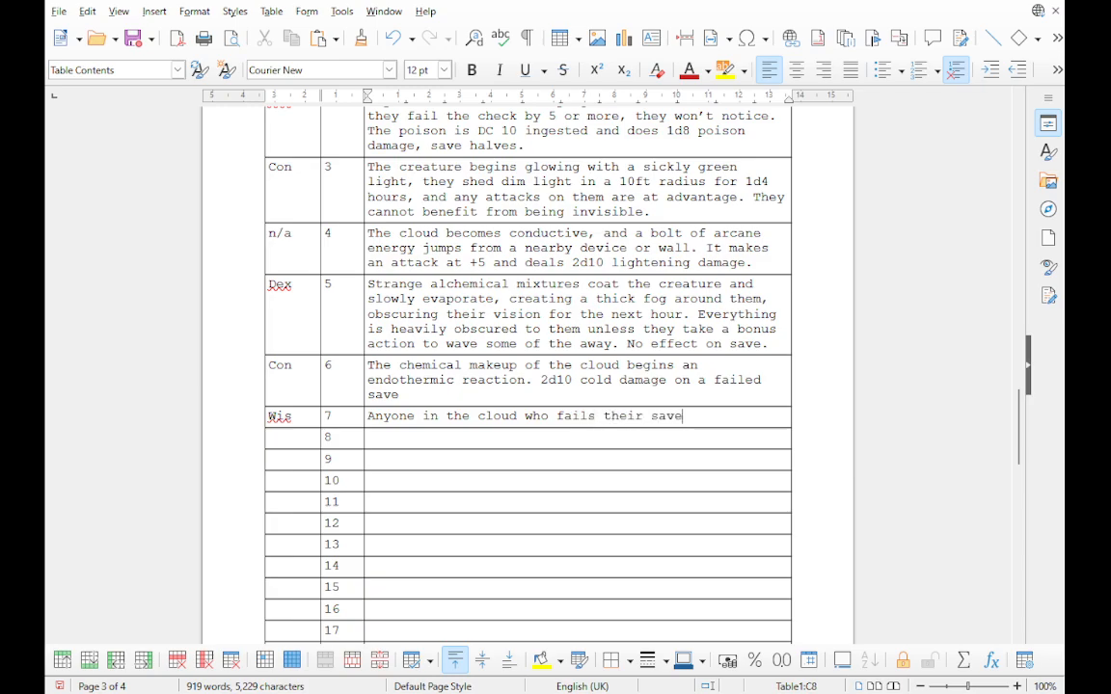
Step: Continue the row 7 effect with "percieves anyone else in the cloud as an enemy,"
type(" percieves anyone e")
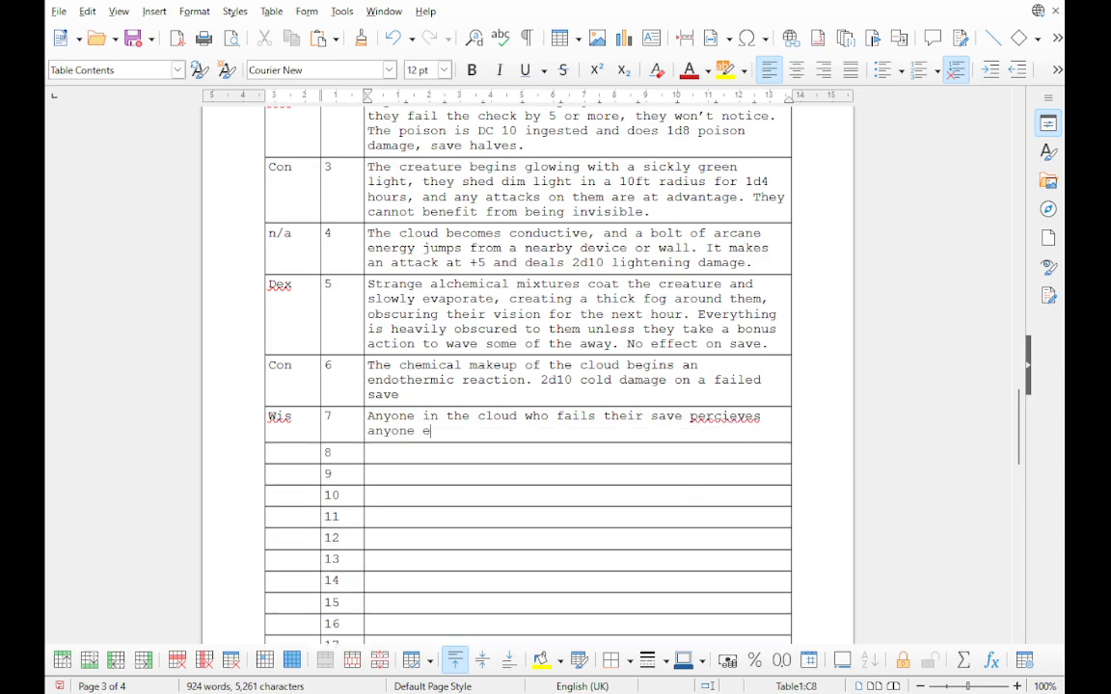
type("lse wh")
key("BackSpace")
key("BackSpace")
type("in the c")
type("loid")
key("BackSpace")
key("BackSpace")
type("ud")
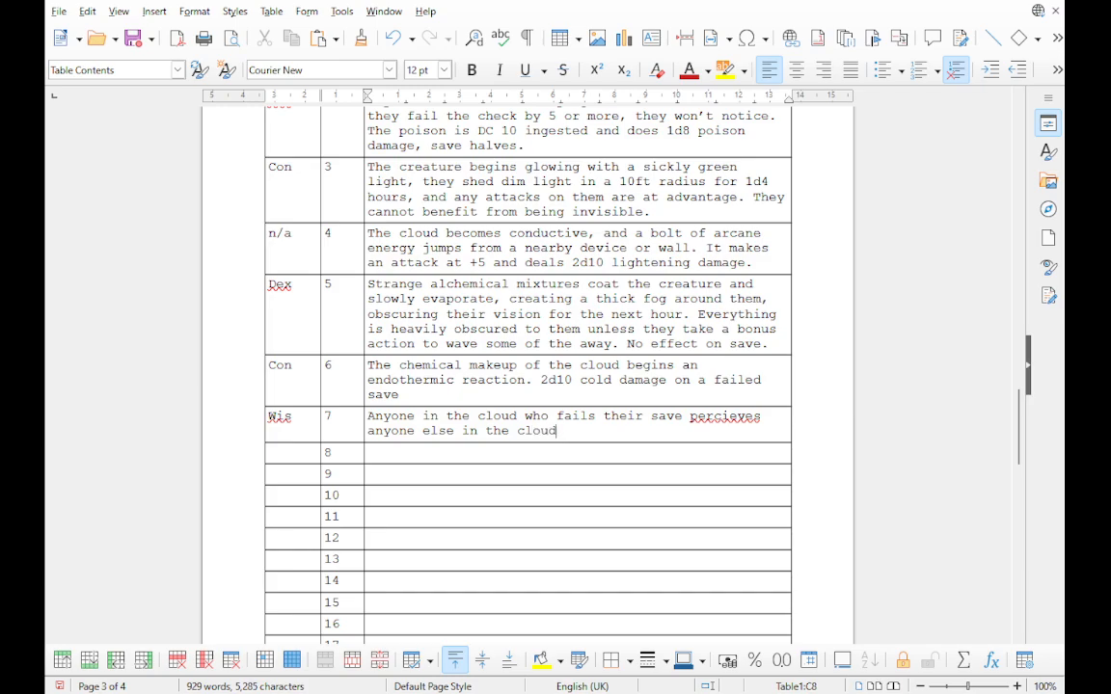
type(" as an enemy,")
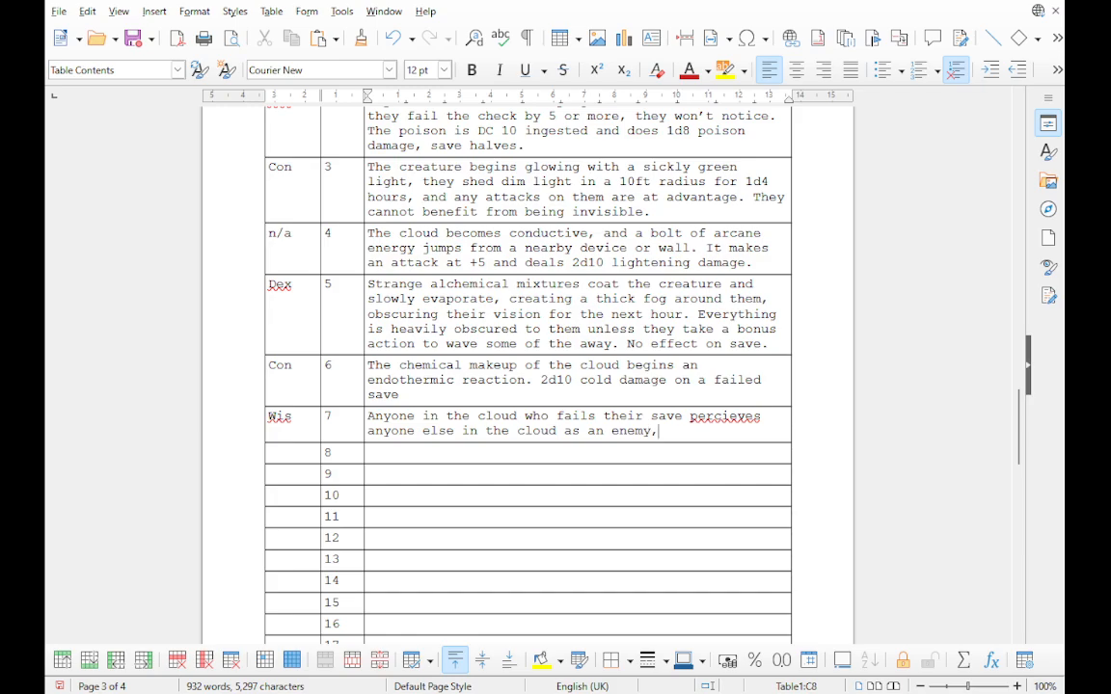
Step: Finish row 7 with "regardless of if they have failed their save or not." and correct the misspelled word to "perceives"
type(" regardless of if they have fau")
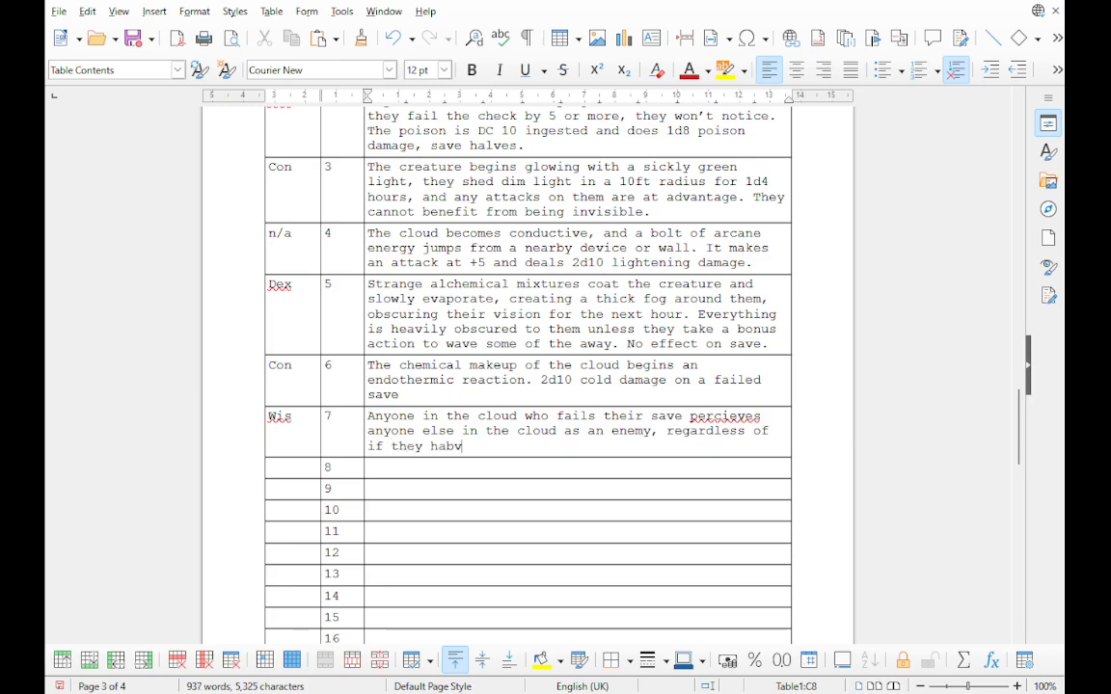
key("BackSpace")
type("iled their sa")
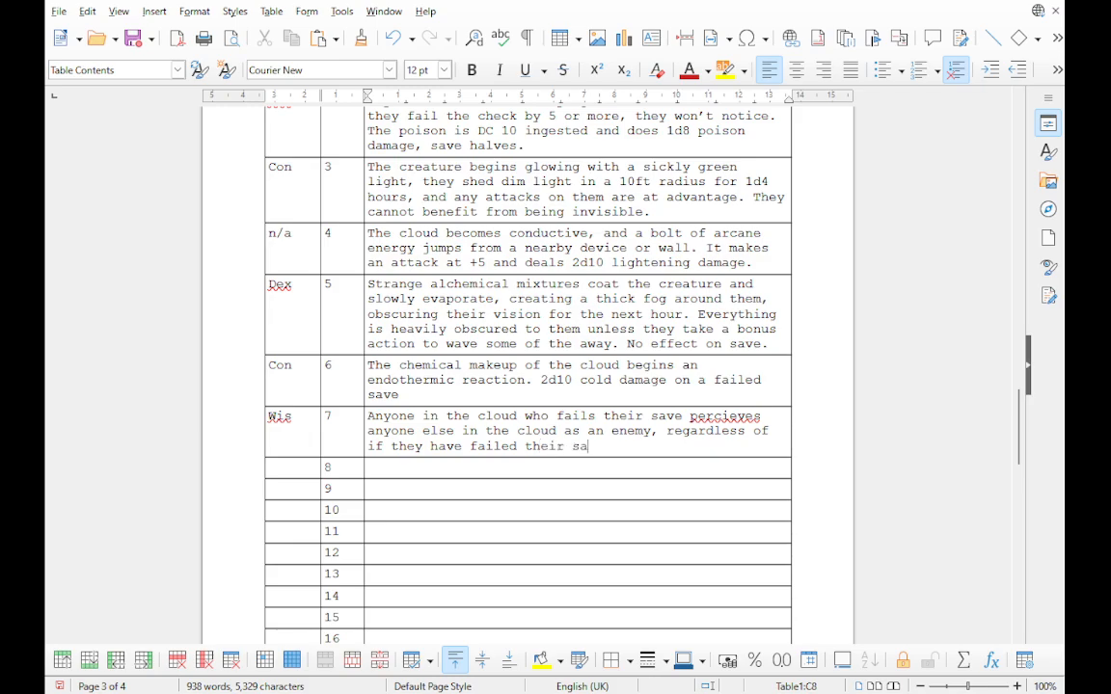
type("ve or not.")
right_click(725, 417)
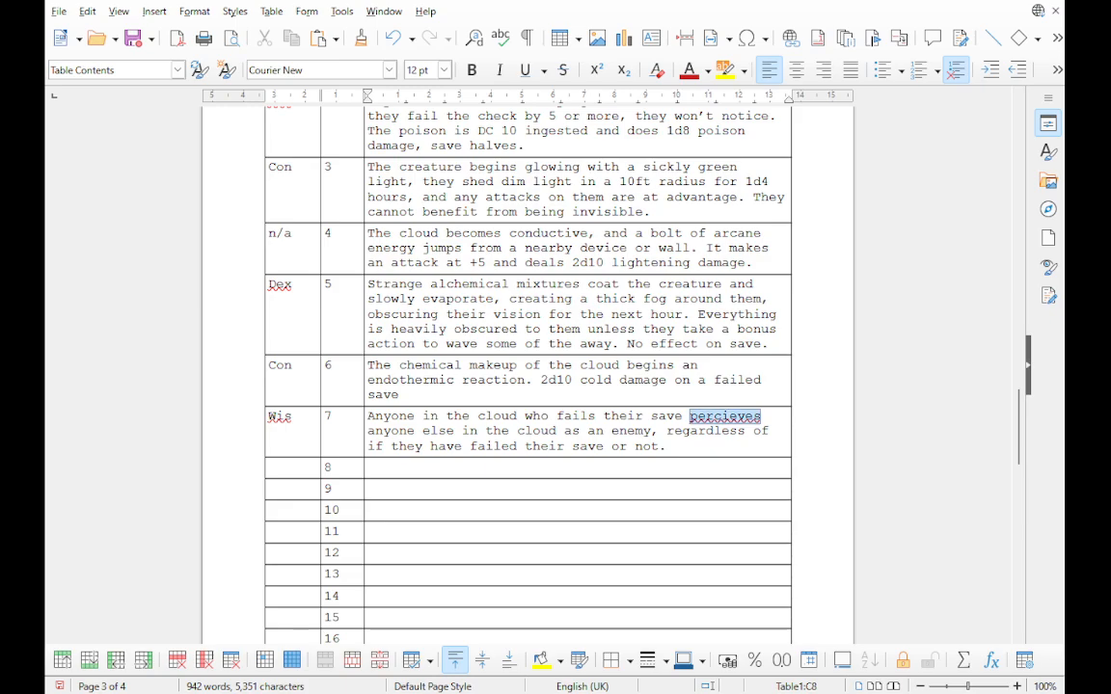
left_click(767, 429)
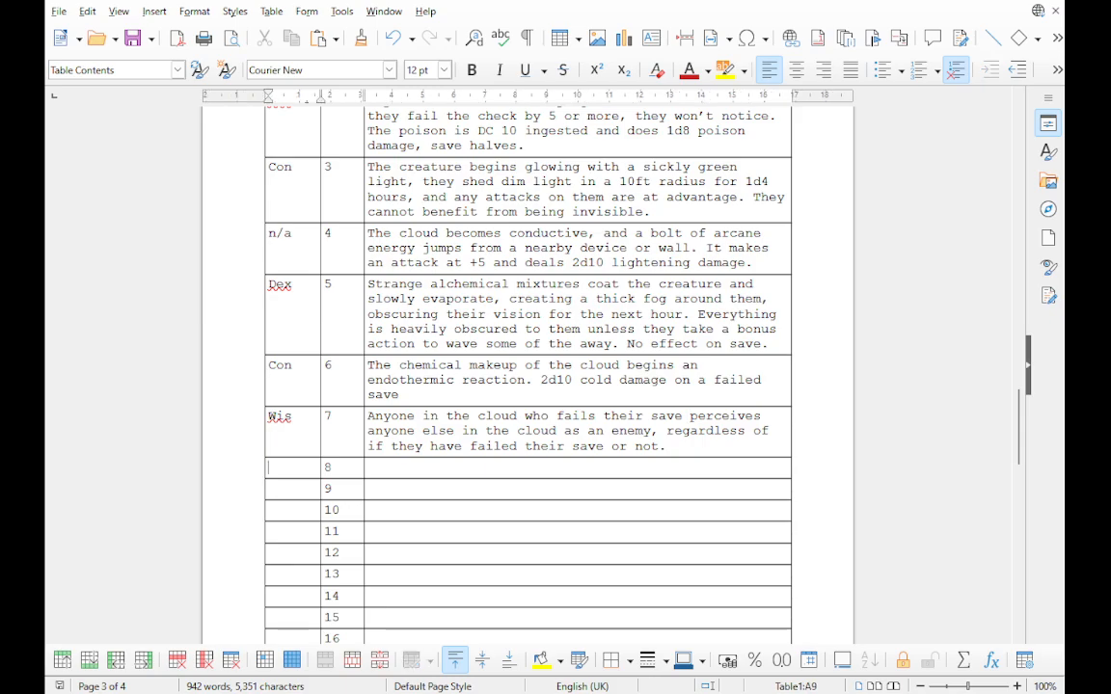
Step: Set the save type for row 8 to Con and begin its effect with "On failure the character is coated in a stick"
type("Con")
key("Tab")
key("Tab")
type("On faild")
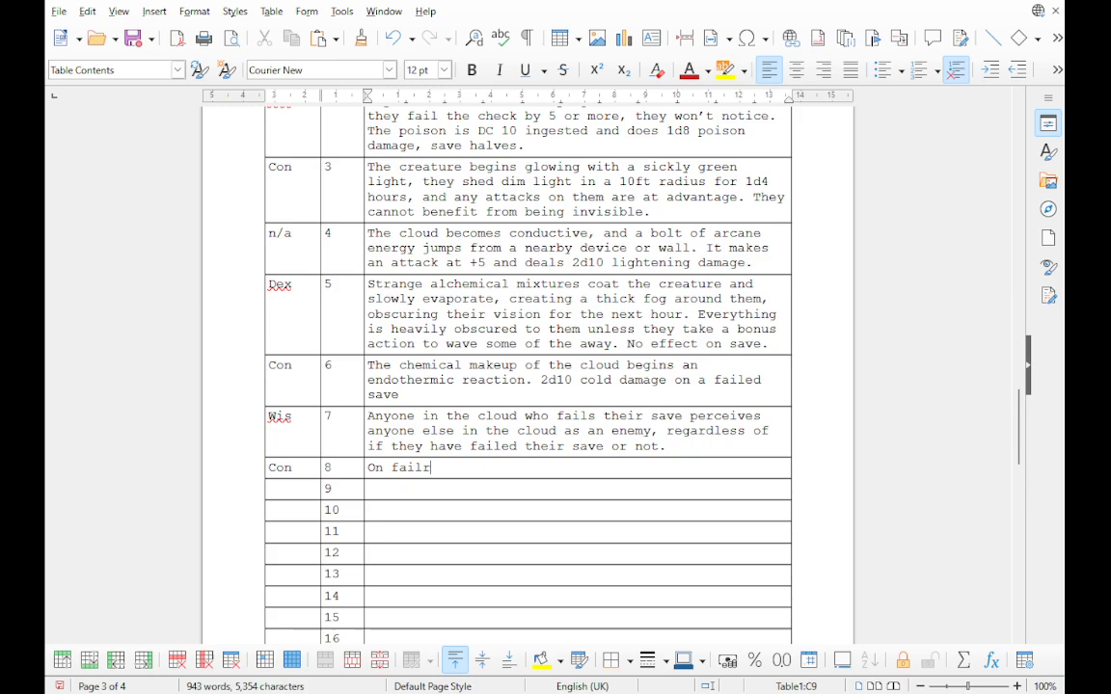
key("BackSpace")
type("ure the character")
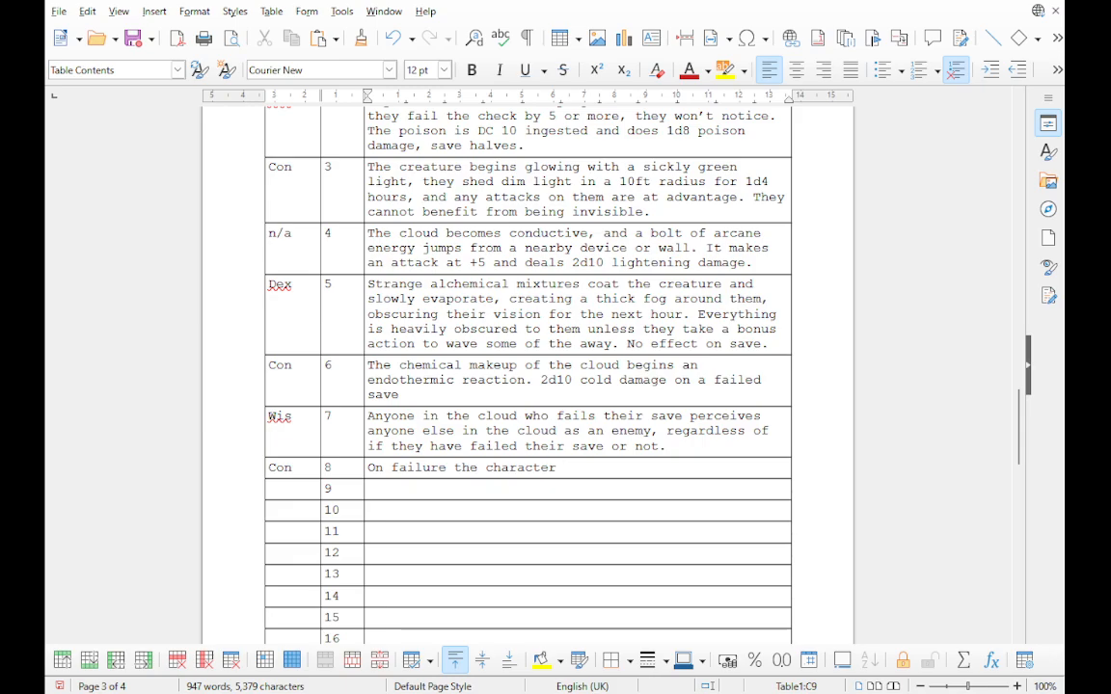
type(" is coated in a stick")
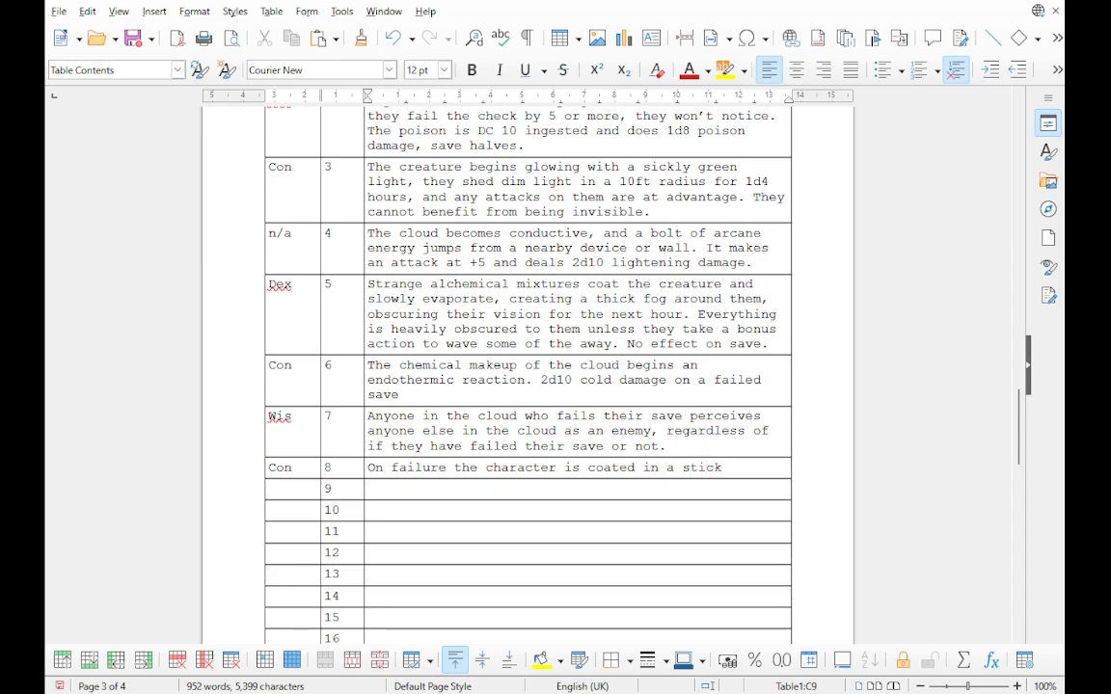
Step: Continue the row 8 effect with "goo that's cold to the touch."
type(", t")
key("BackSpace")
key("BackSpace")
key("BackSpace")
type("good t")
key("BackSpace")
key("BackSpace")
key("BackSpace")
type("that;s")
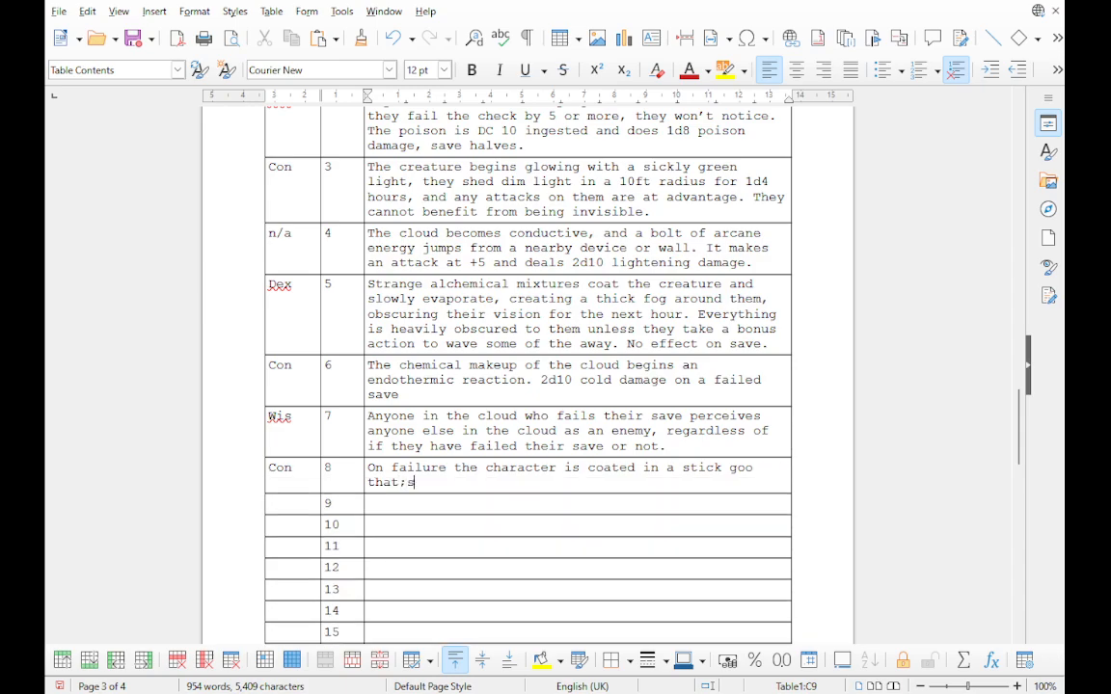
key("BackSpace")
key("BackSpace")
type("'s ")
type("cold to the ")
type("touch.")
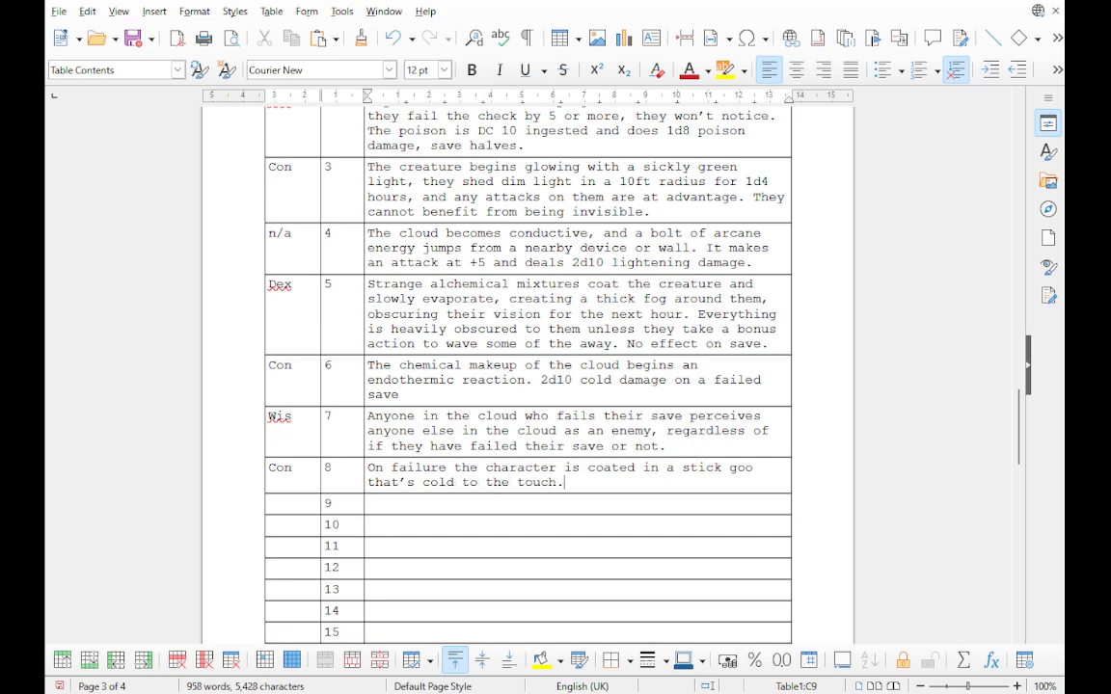
Step: Finish row 8 with "The next d6 attacks against them deal an extra d6 of cold damage."
type(" The next d6 attacks ag")
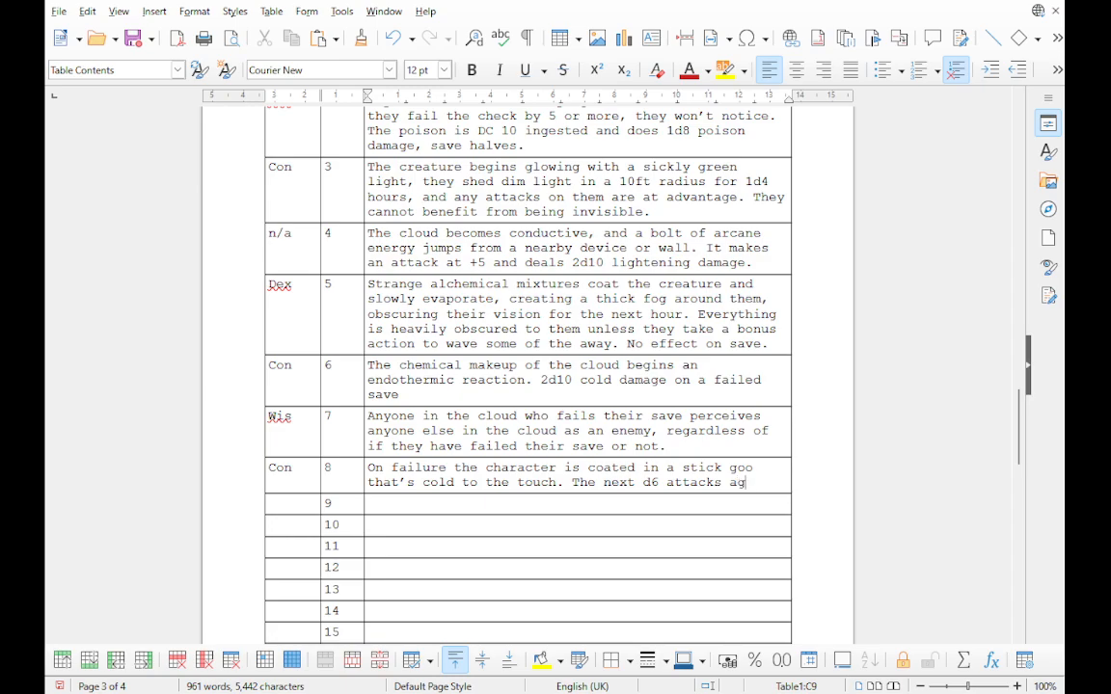
type("ainst them ")
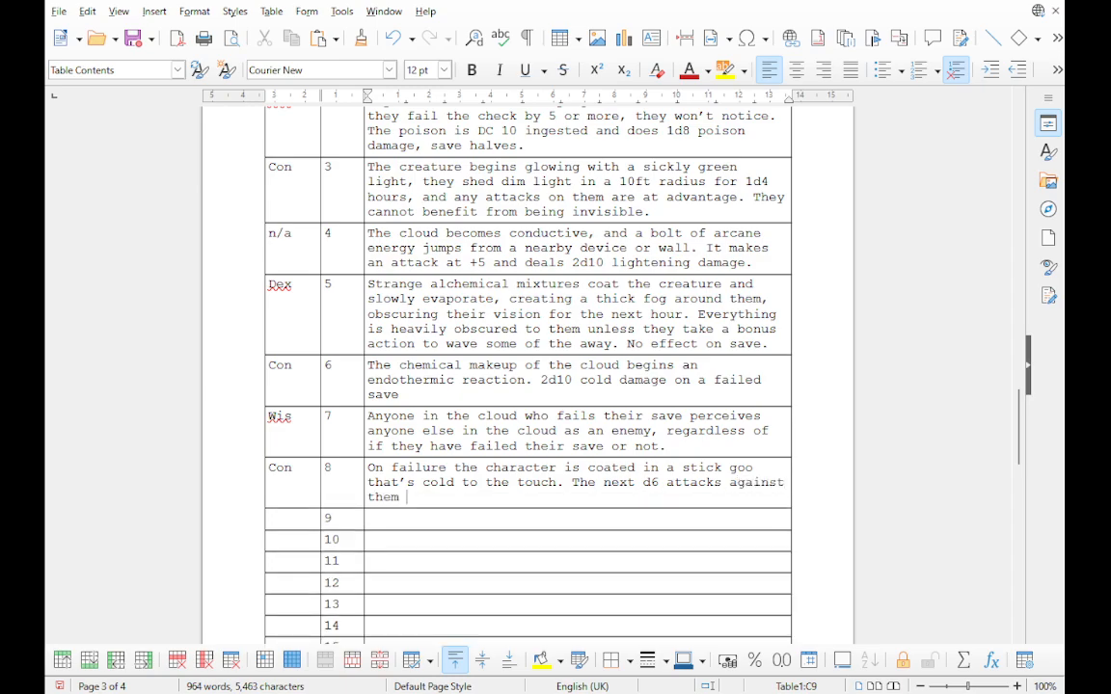
type("deal an extra d4 o")
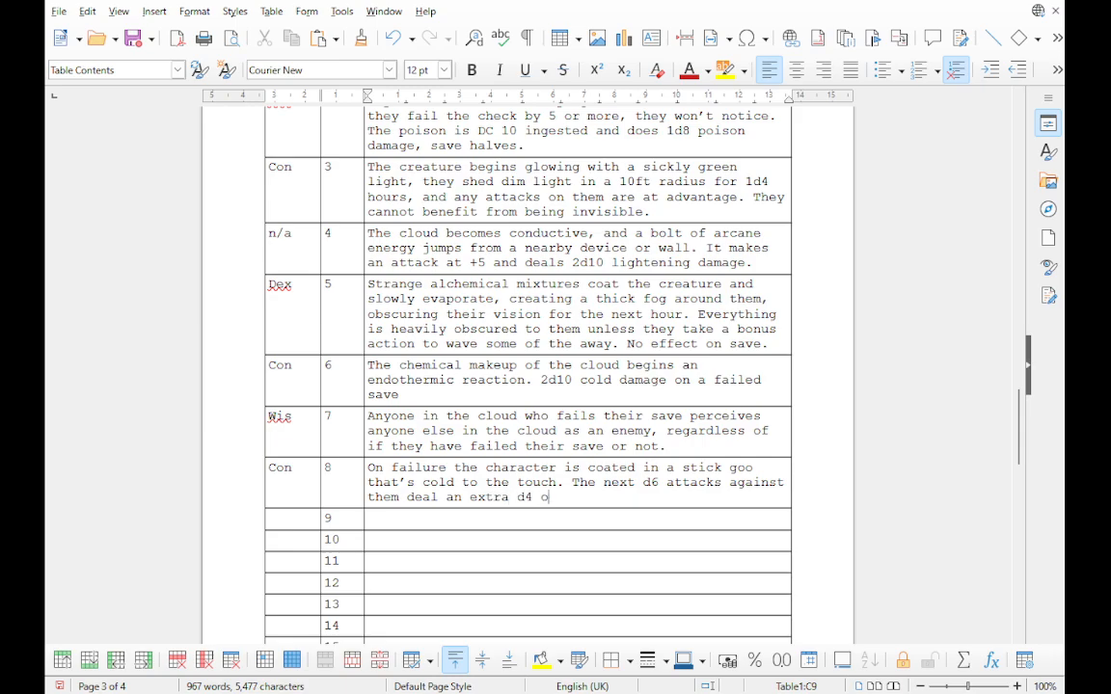
type("f cold")
left_click_drag(526, 497, 532, 498)
type("6")
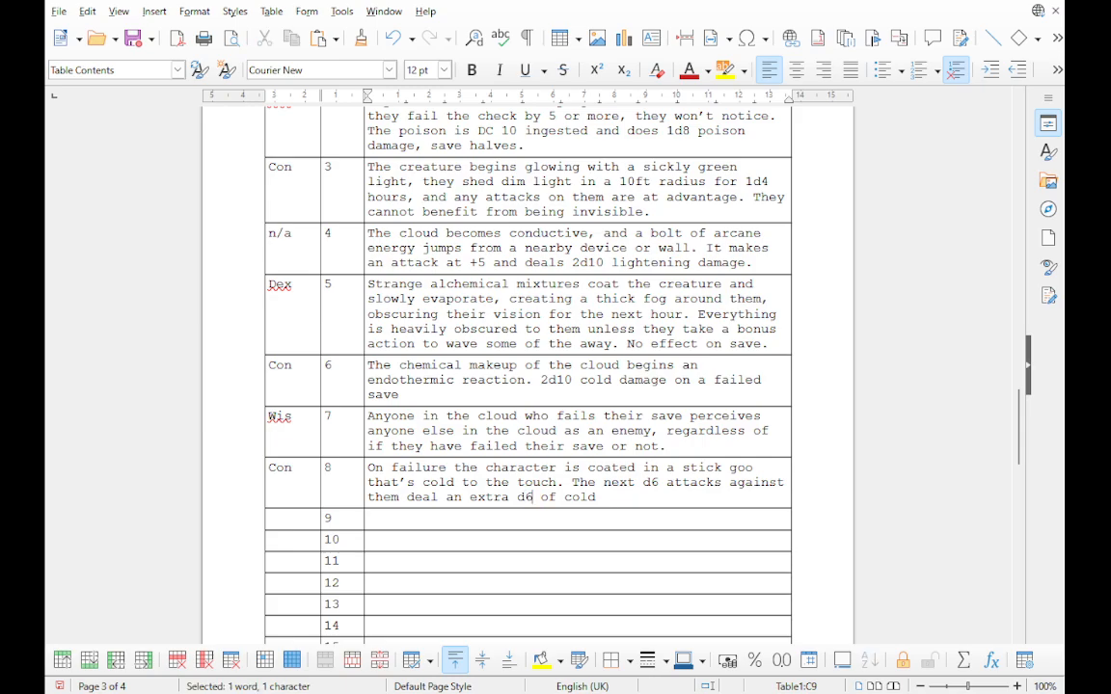
left_click(597, 497)
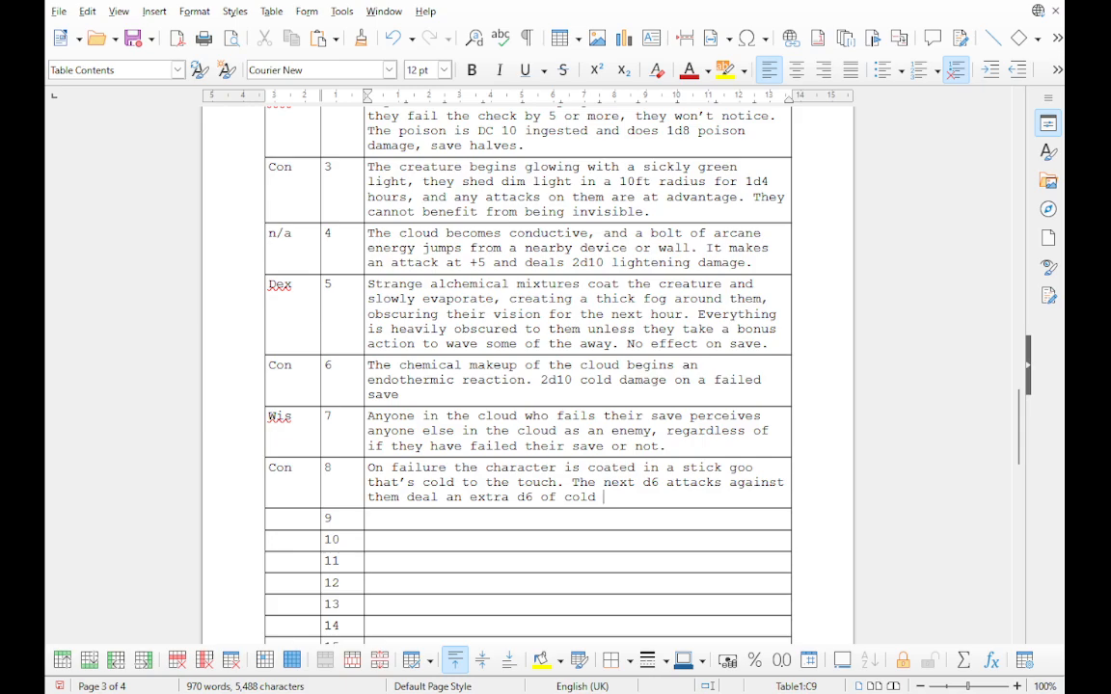
type("damage.")
Step: Write both dice values in the row 8 effect as 1d6
left_click(636, 482)
type("1")
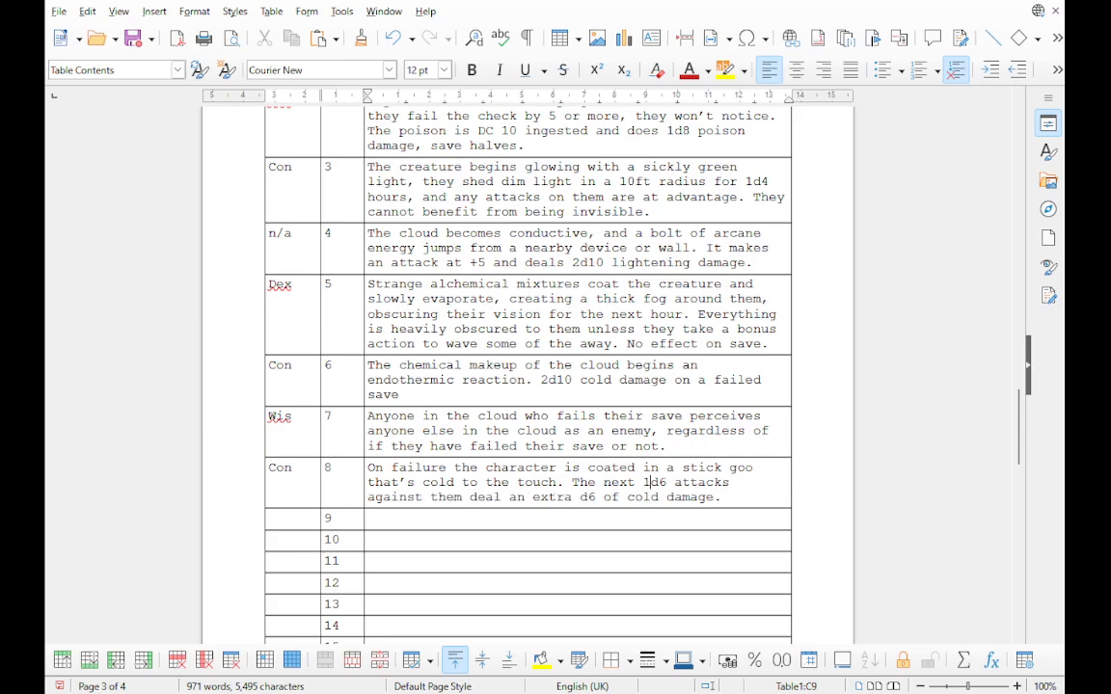
left_click(580, 497)
type("1")
left_click(368, 519)
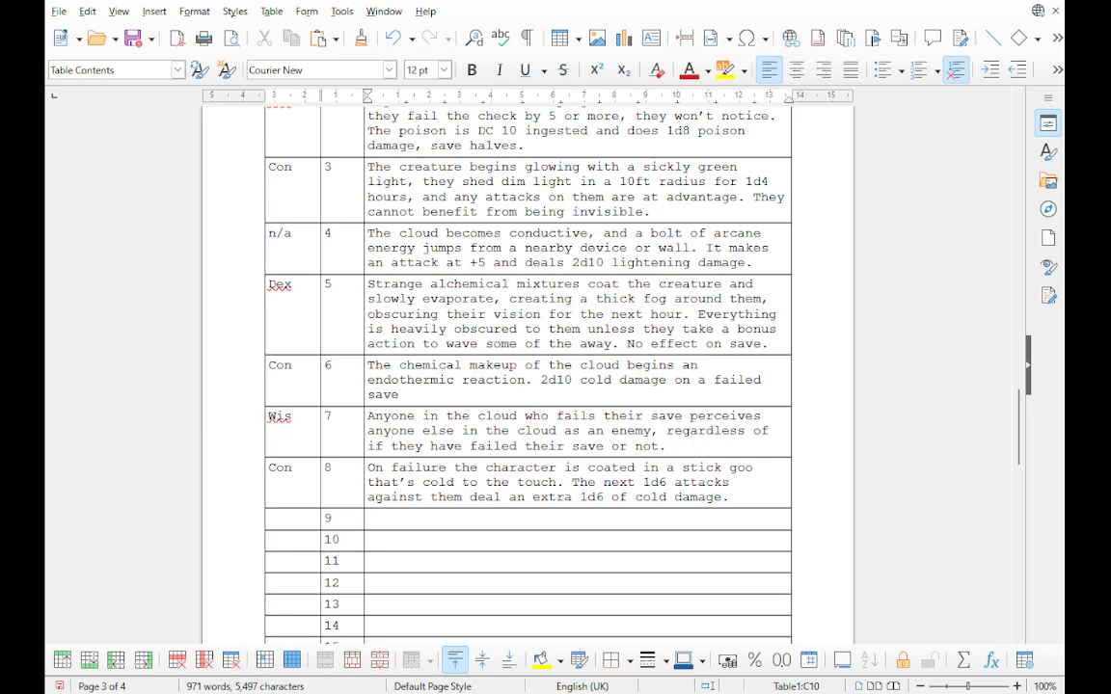
Step: Correct "stick" to "sticky" in the row 8 effect and save the document
left_click(722, 467)
type("y")
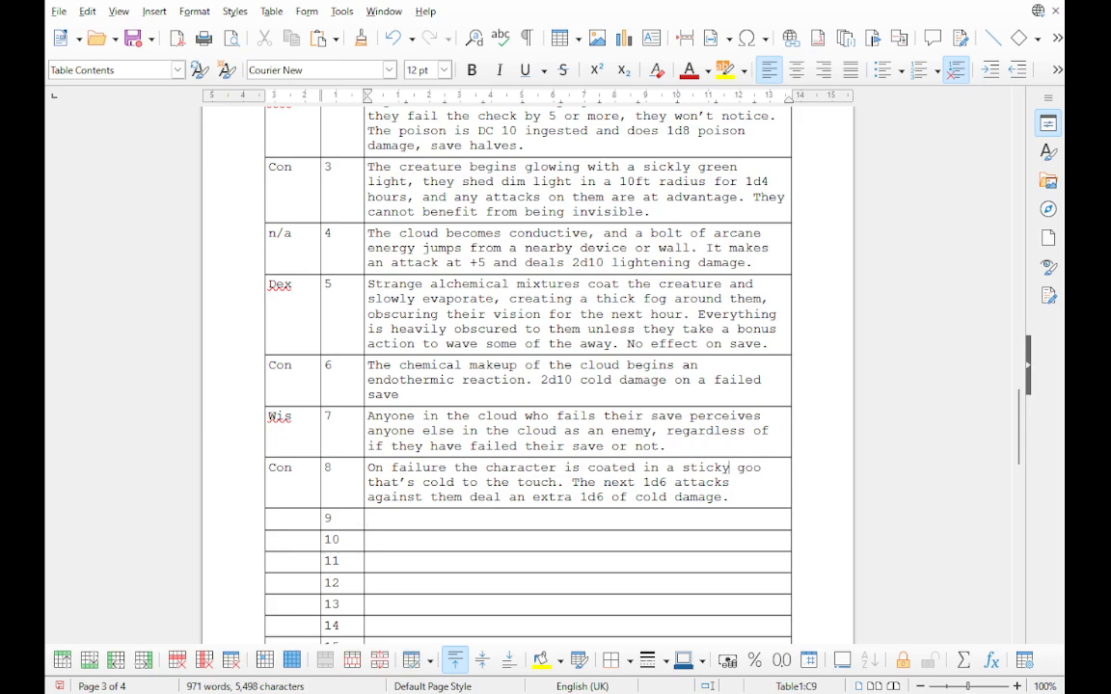
key("ctrl+s")
Step: Set the save type for row 9 of the effects table to Wis
scroll(528, 376, "up", 3)
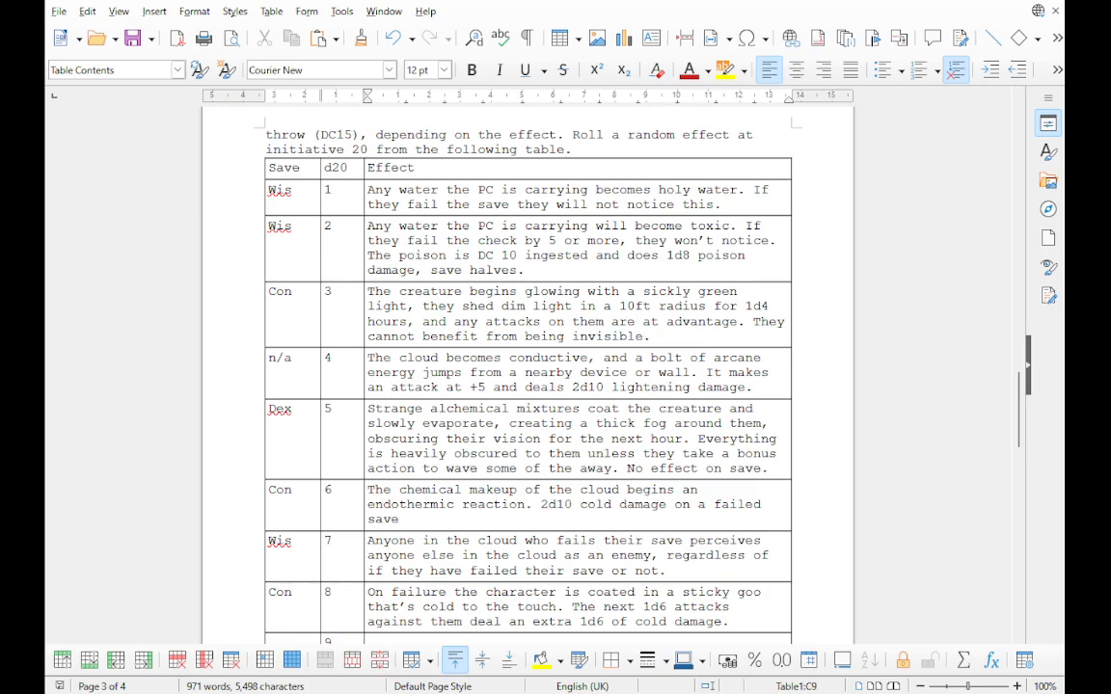
scroll(529, 366, "down", 6)
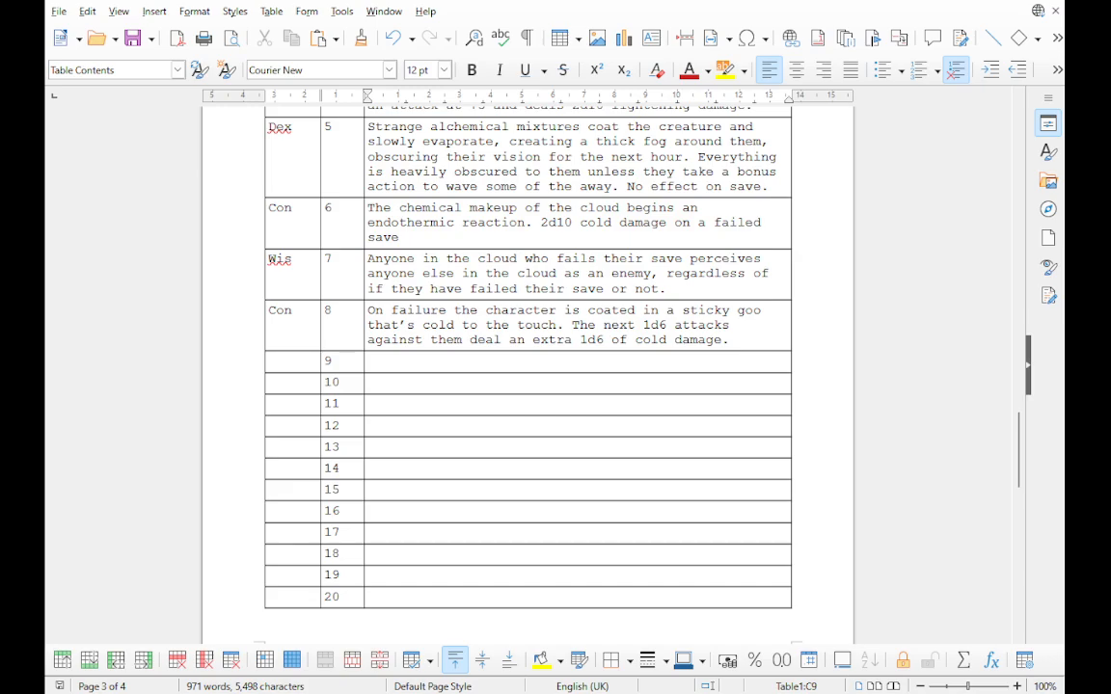
key("Tab")
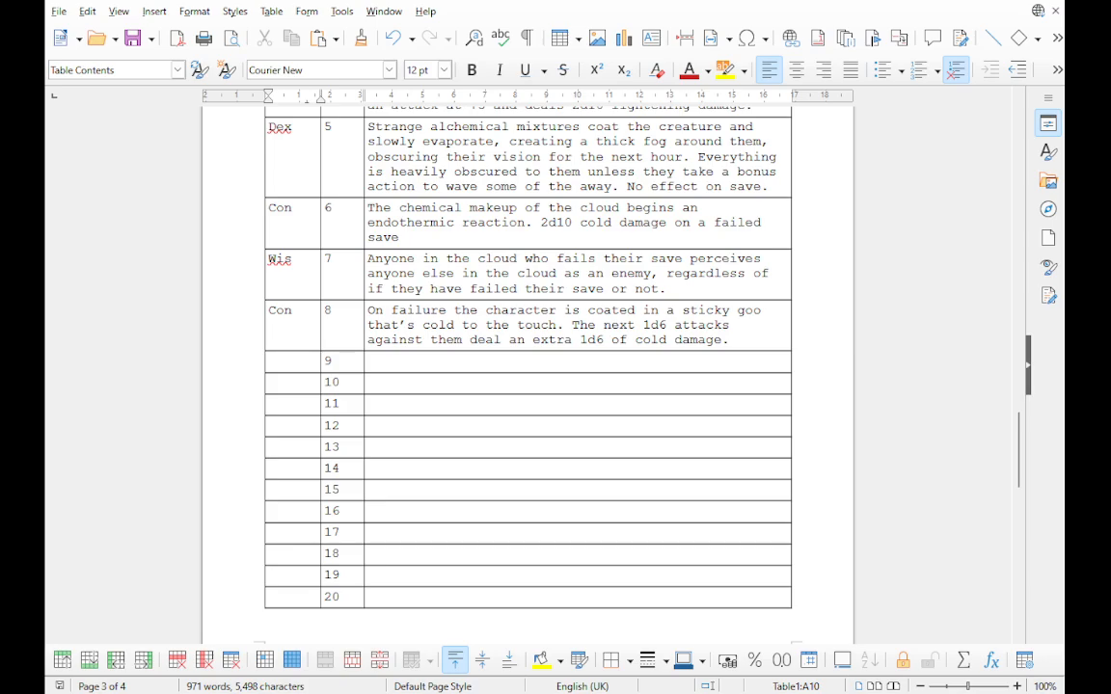
type("Wis")
Step: Begin the row 9 effect with "On failure, a mass of chaotic energy builds up the creature's eyes."
key("Tab")
key("Tab")
type("On")
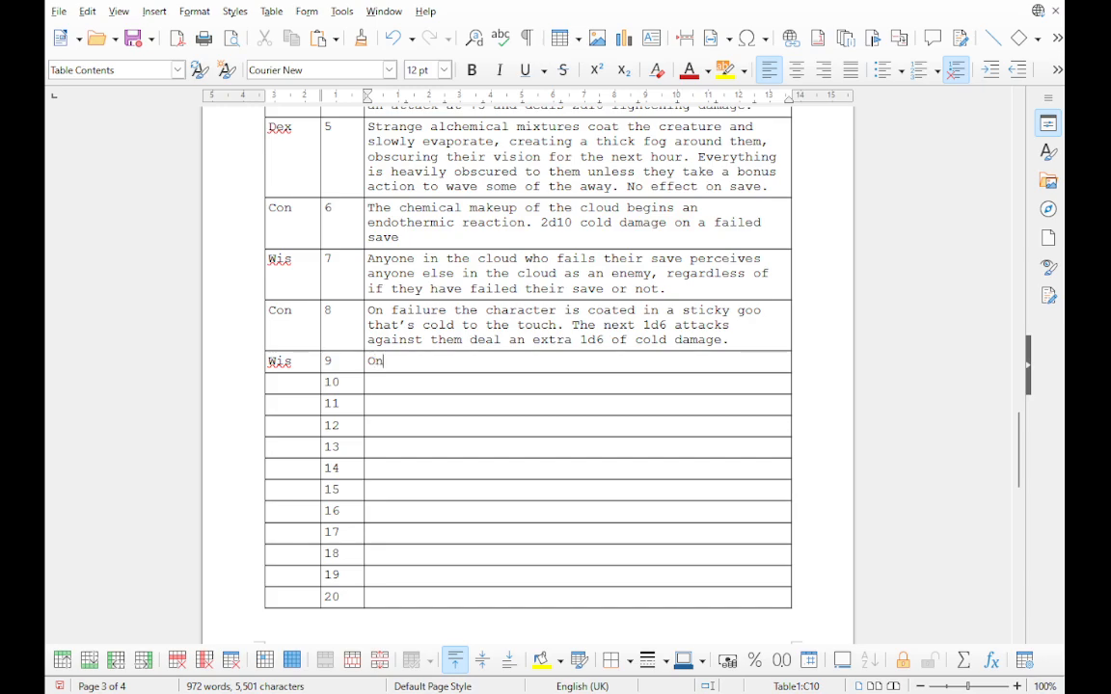
type(" failure")
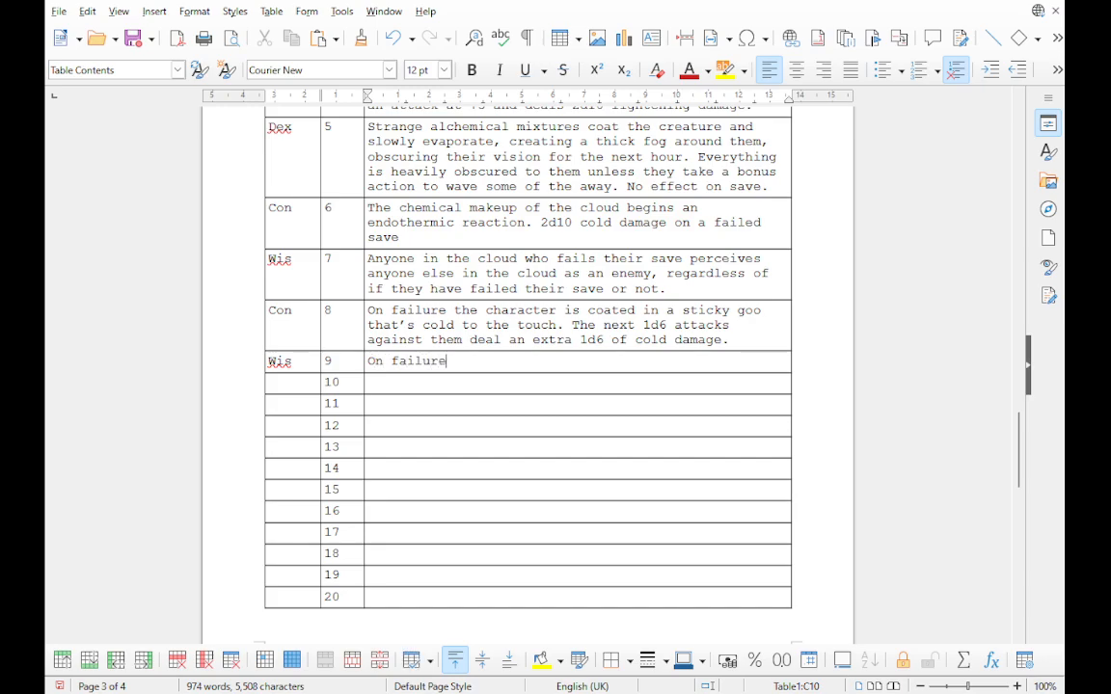
type(", a mass of chaotic ene")
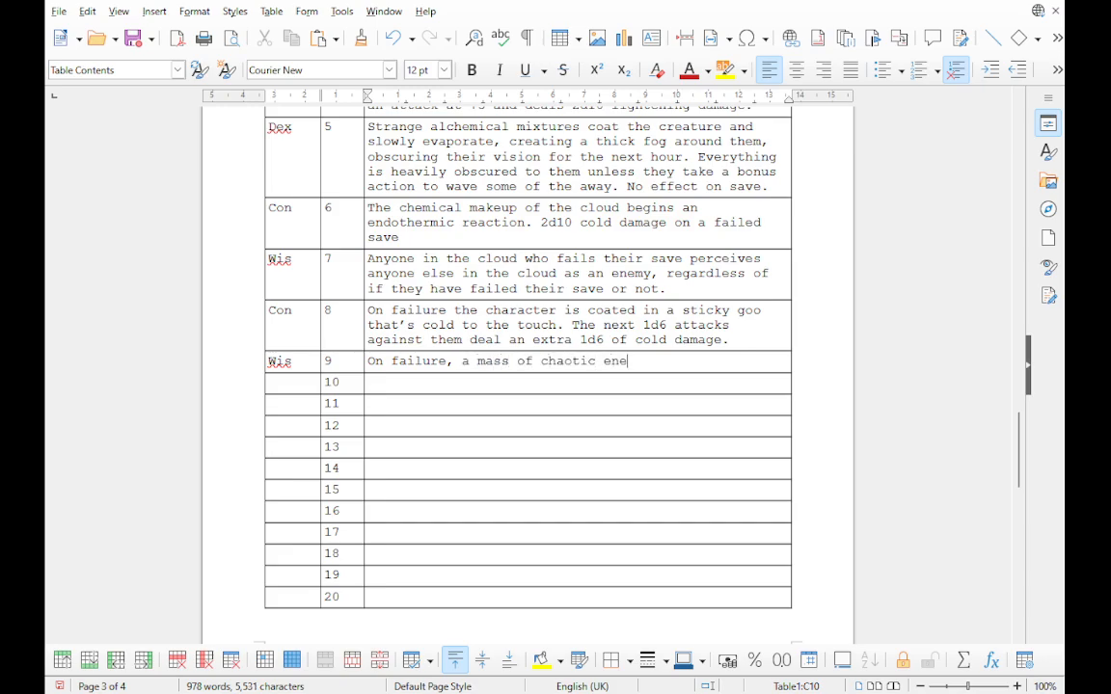
type("rgy builds up th")
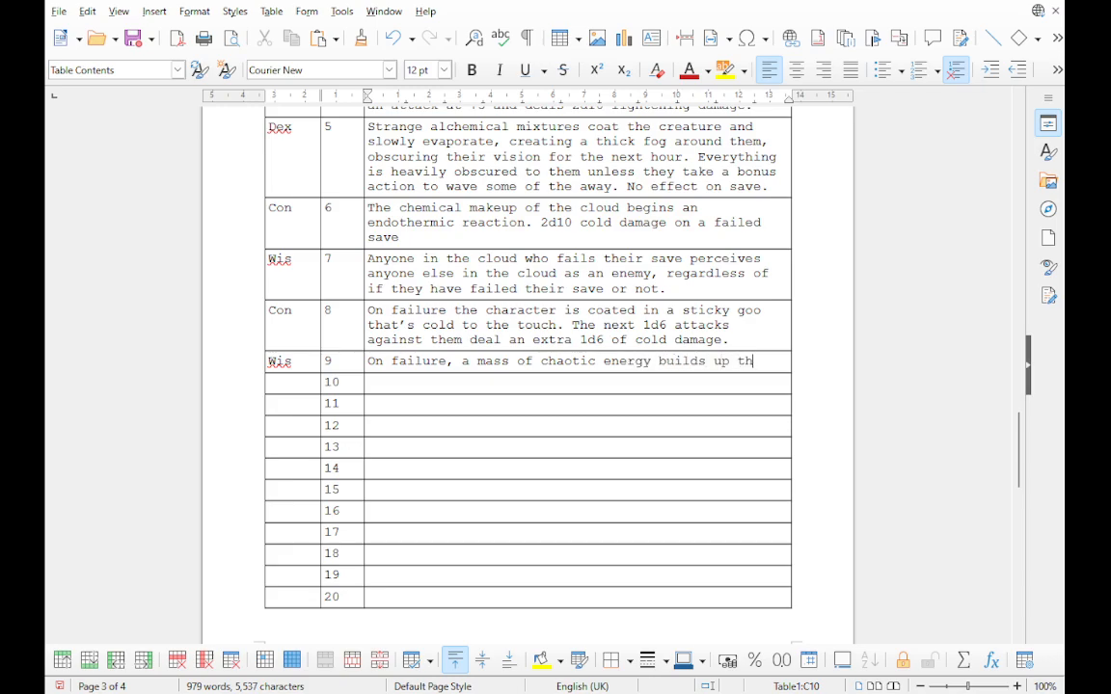
type("e creatu")
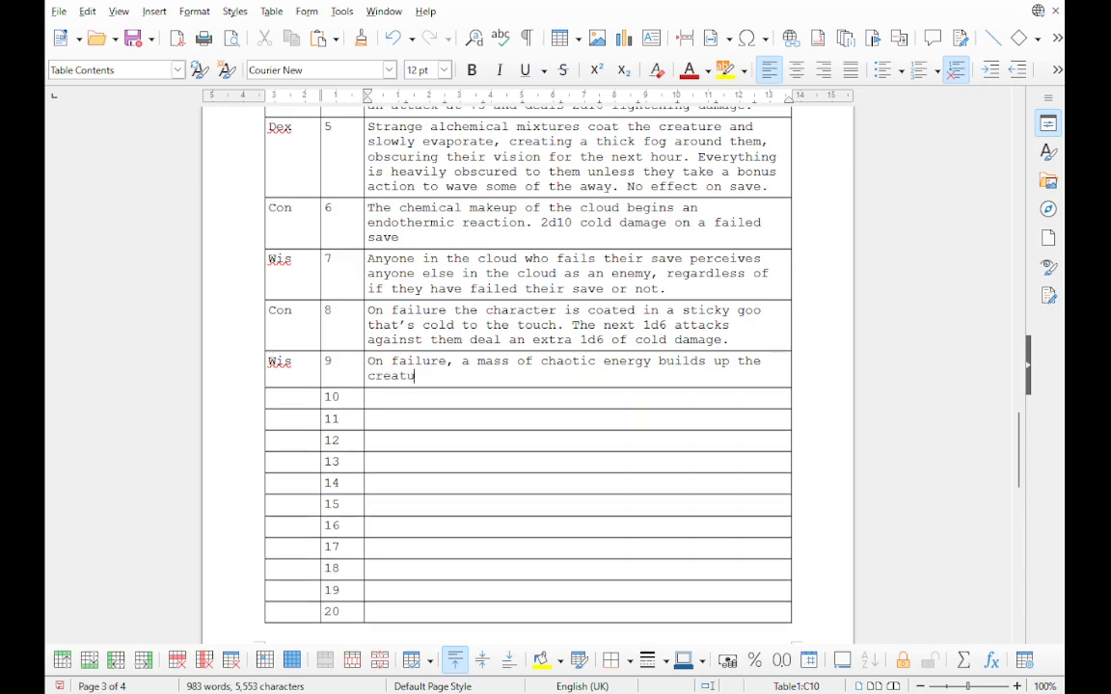
type("re's eyes. The next ")
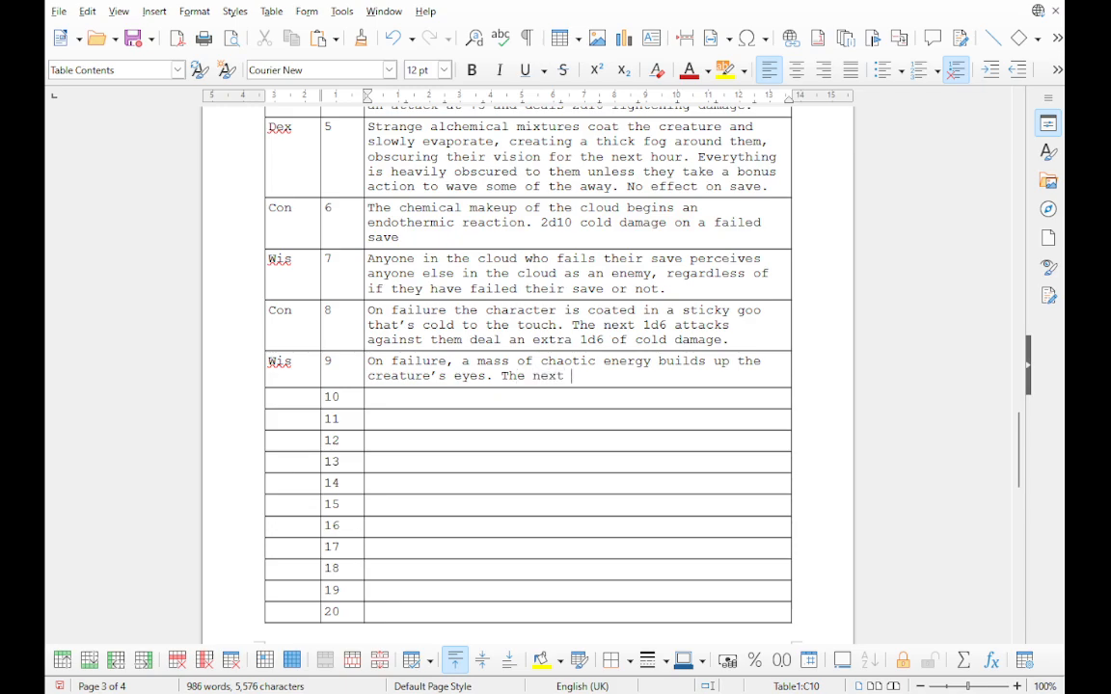
type("1iving creature they ")
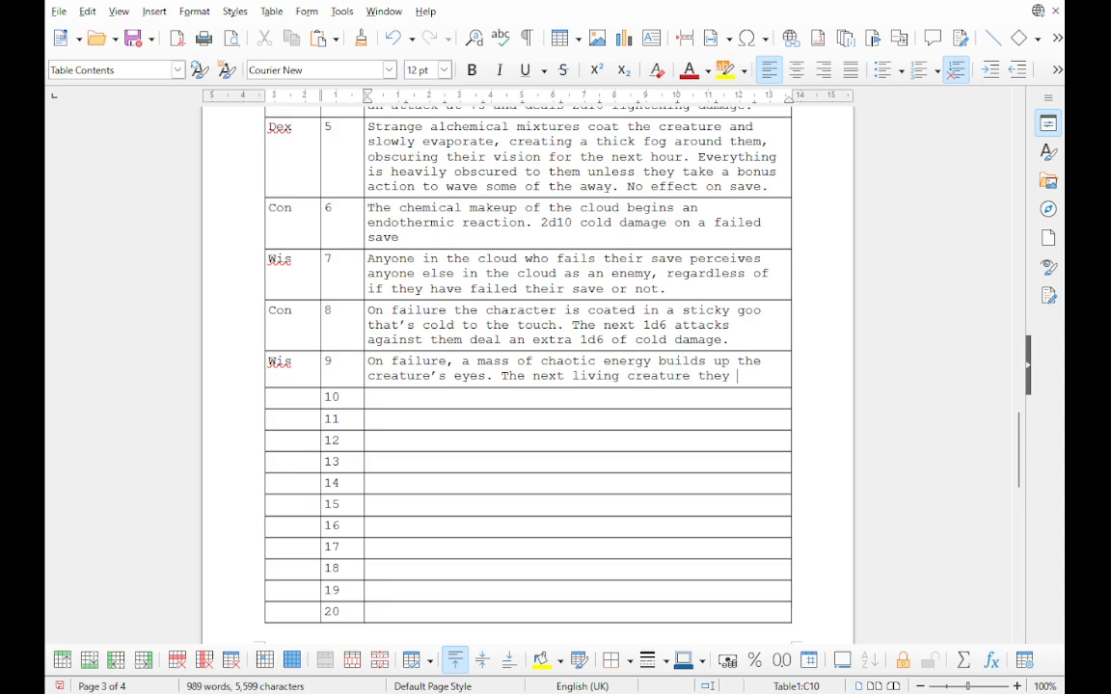
type("look at")
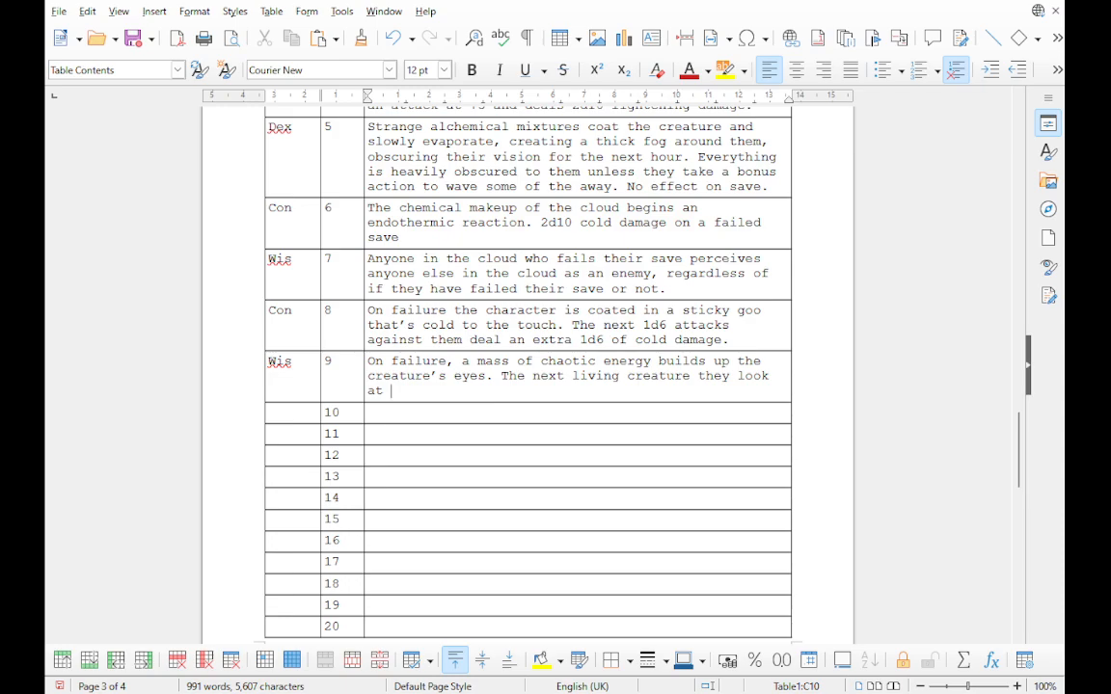
key("ctrl+shift+Left")
key("ctrl+shift+Left")
key("ctrl+shift+Left")
key("ctrl+shift+Left")
key("ctrl+shift+Left")
key("ctrl+shift+Left")
key("ctrl+shift+Left")
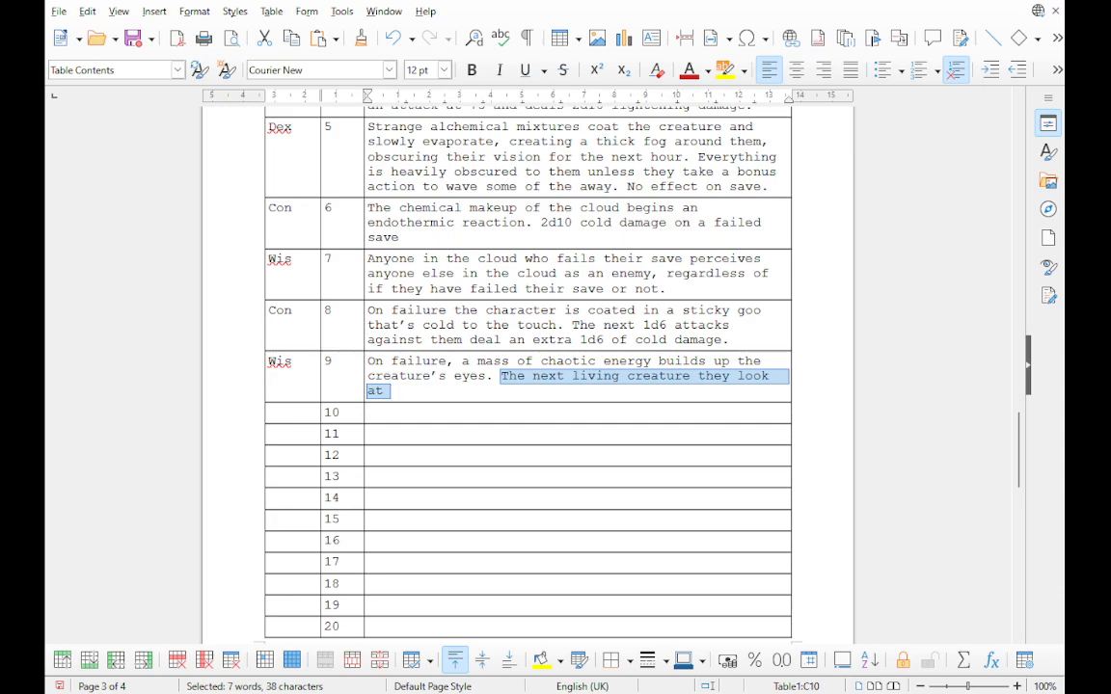
type("As so")
key("BackSpace")
key("BackSpace")
key("BackSpace")
key("BackSpace")
key("BackSpace")
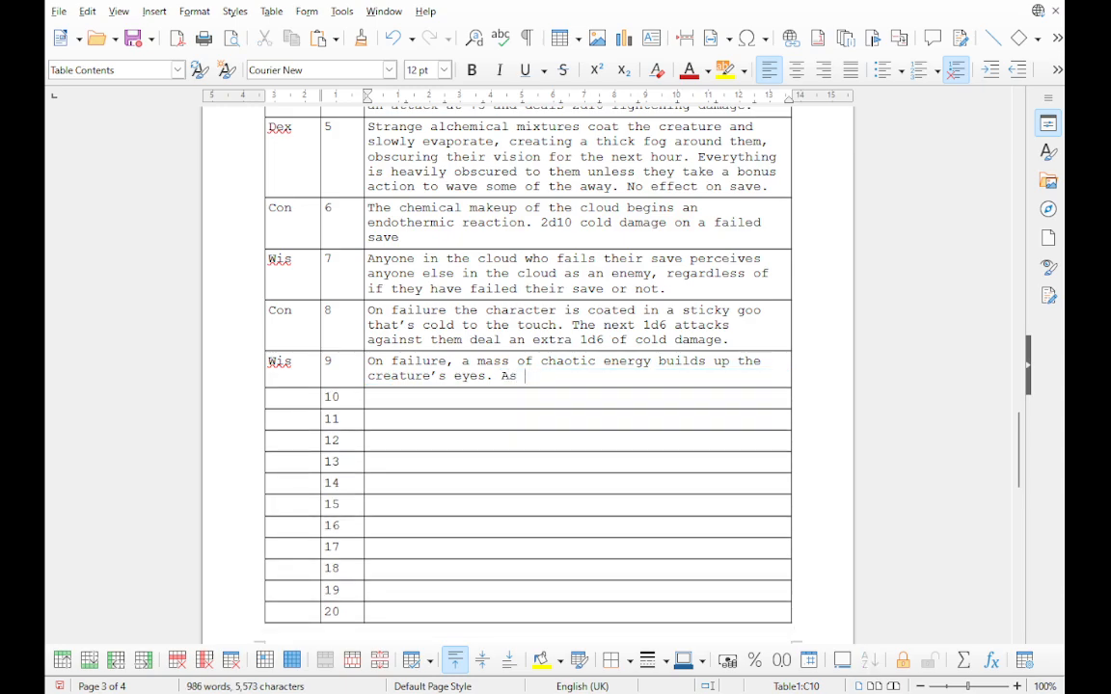
Step: Continue the row 9 effect with "The next time a living creature enters their line of sight,"
type("The next time a living creature ")
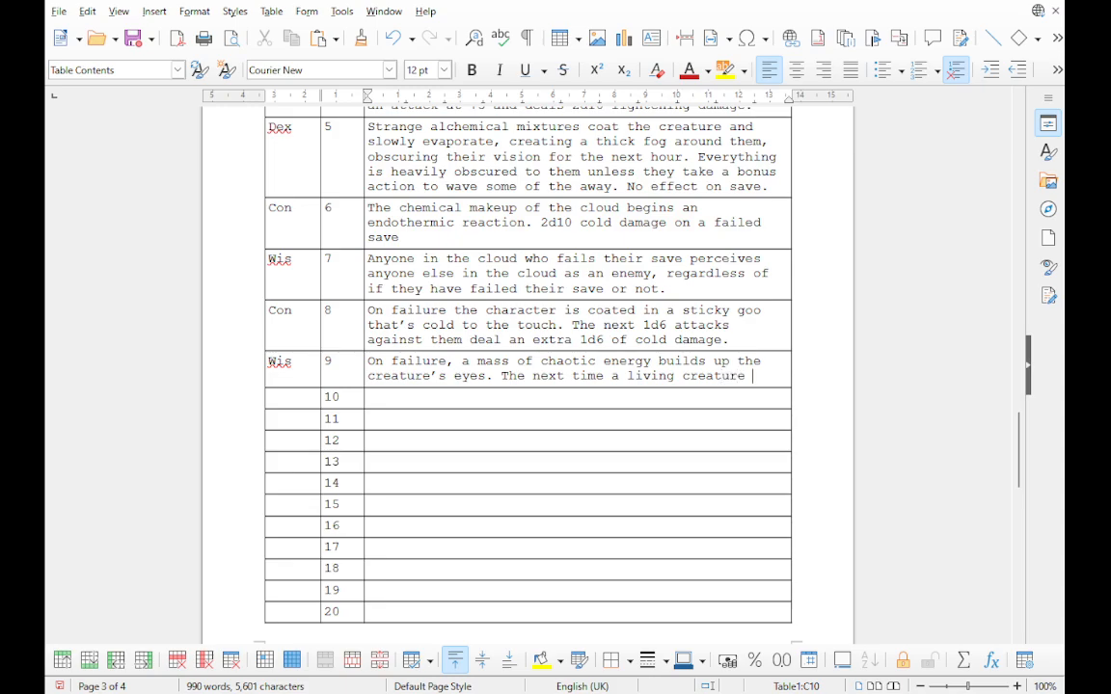
type("enters their line ")
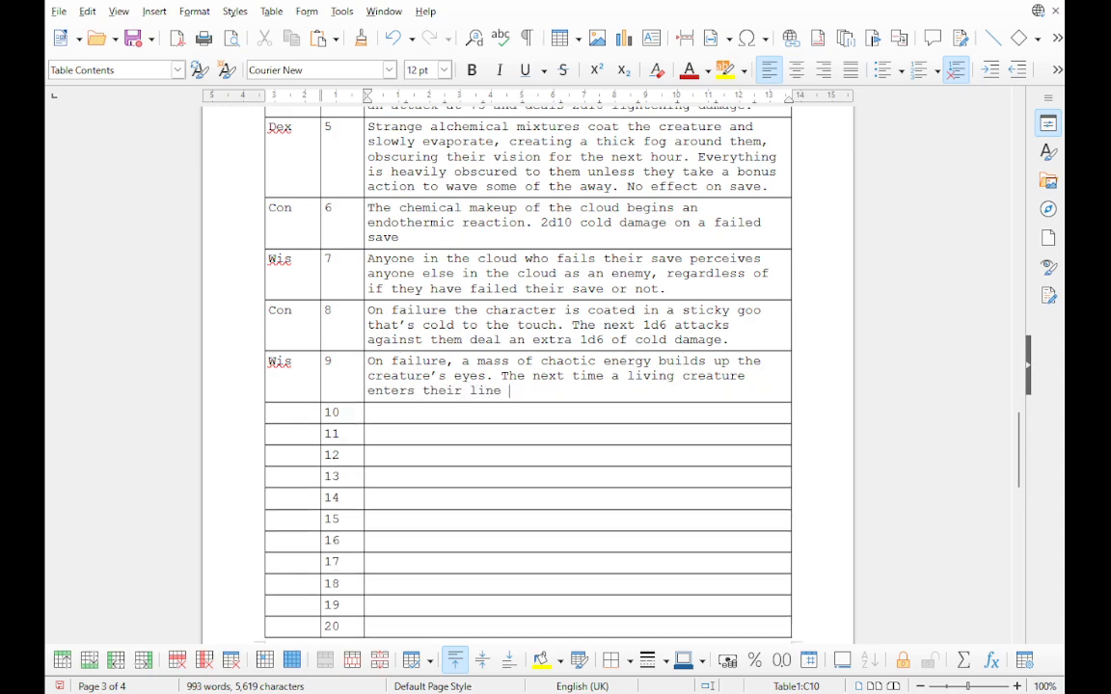
type("of sight, they wil")
key("BackSpace")
key("BackSpace")
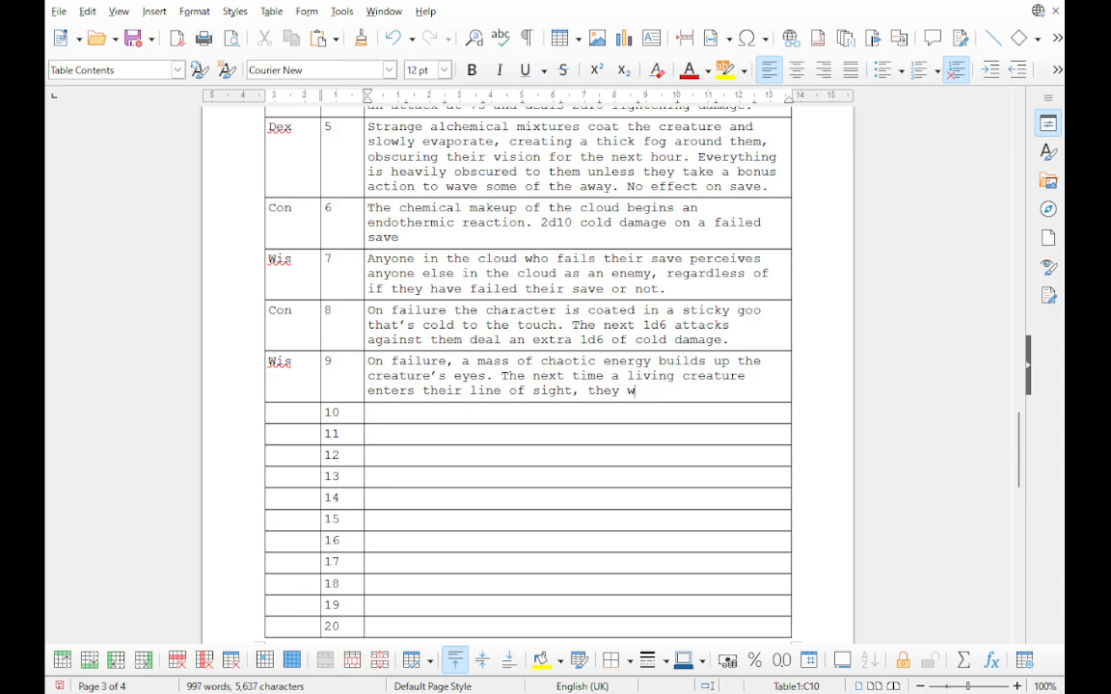
key("BackSpace")
key("BackSpace")
key("BackSpace")
key("BackSpace")
key("BackSpace")
key("BackSpace")
Step: Continue the row 9 effect with "the energy will spring forth and make a ranged spell attack with a +8 to hit,"
type("the energy wit")
key("BackSpace")
type("ll sprin")
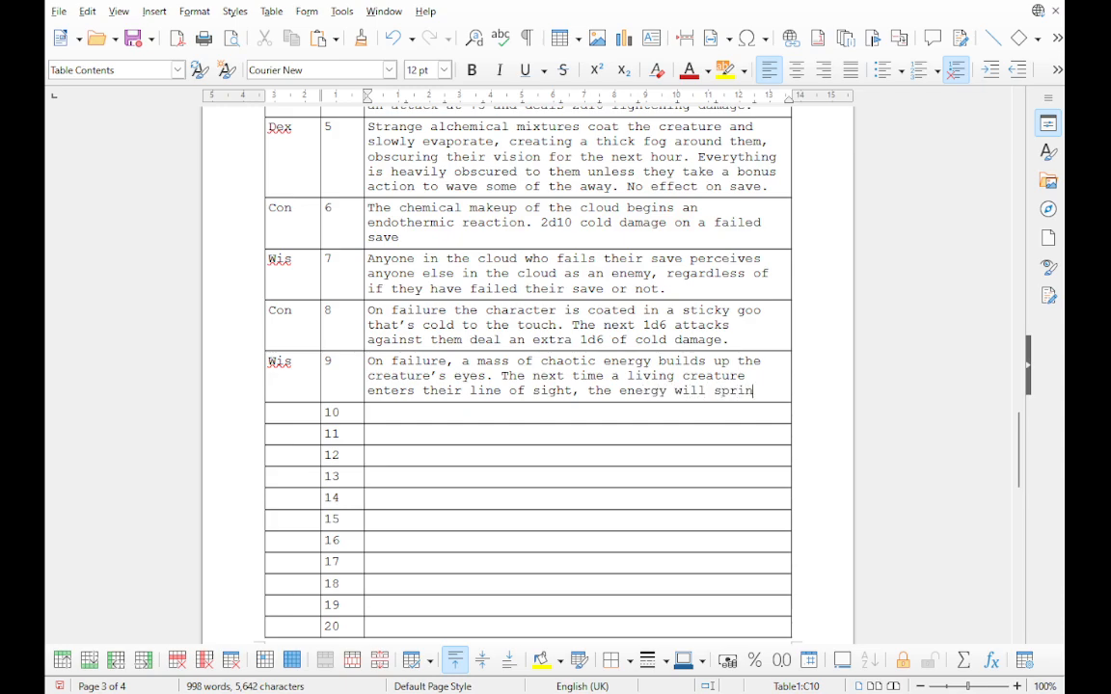
type("g forth")
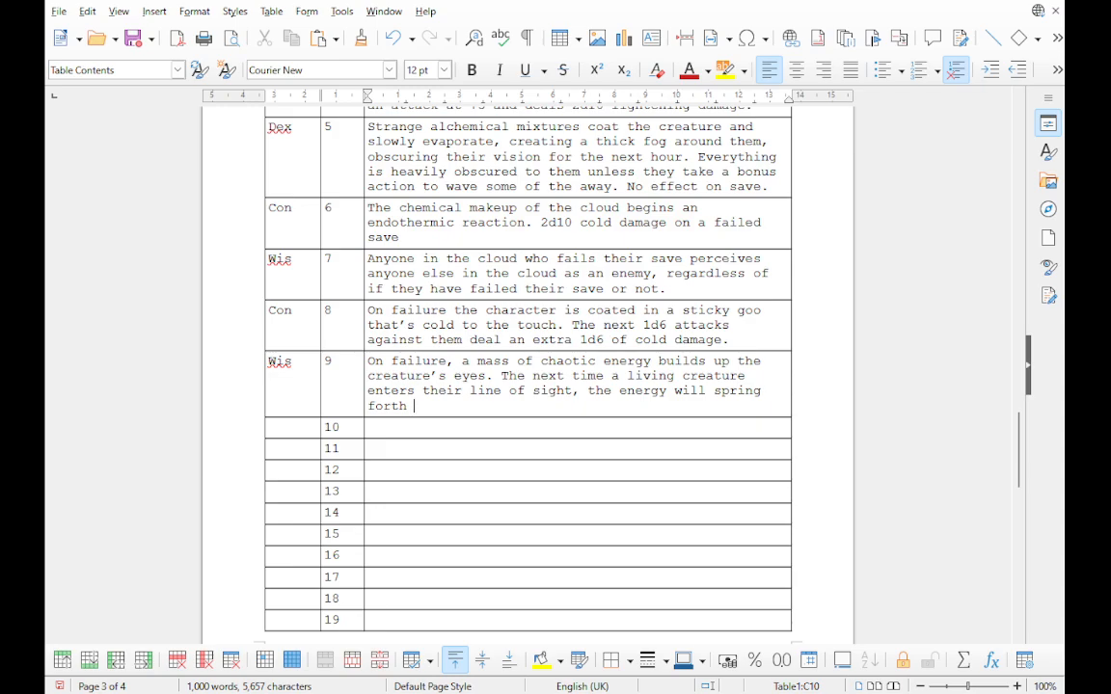
type("and make a ra")
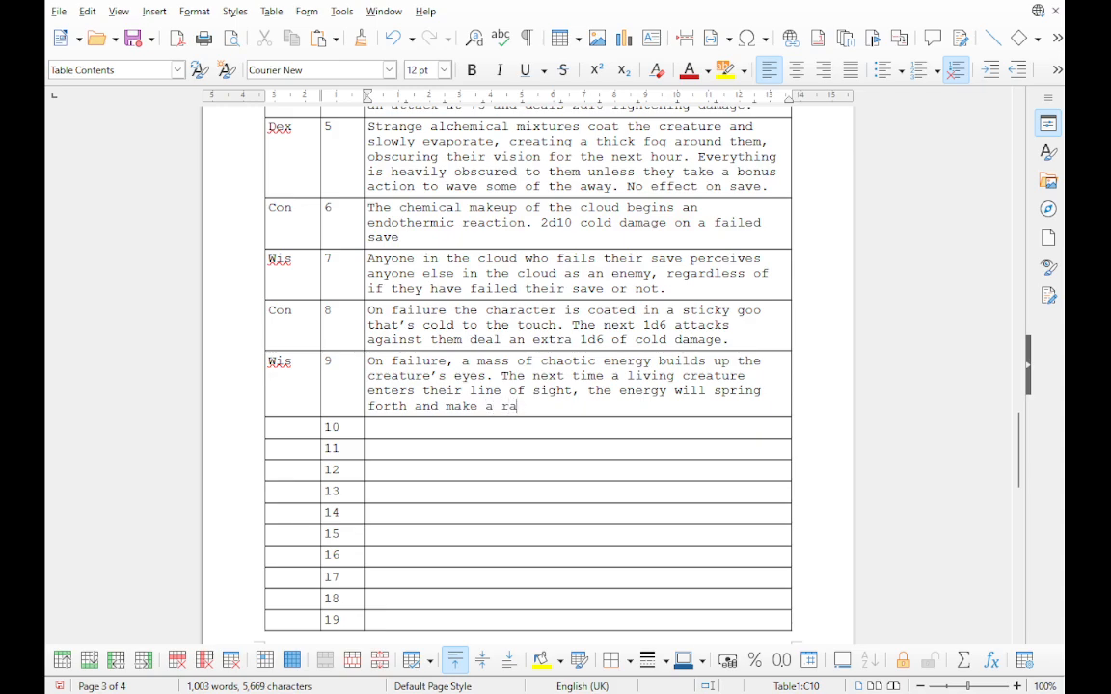
type("nged spell attack ")
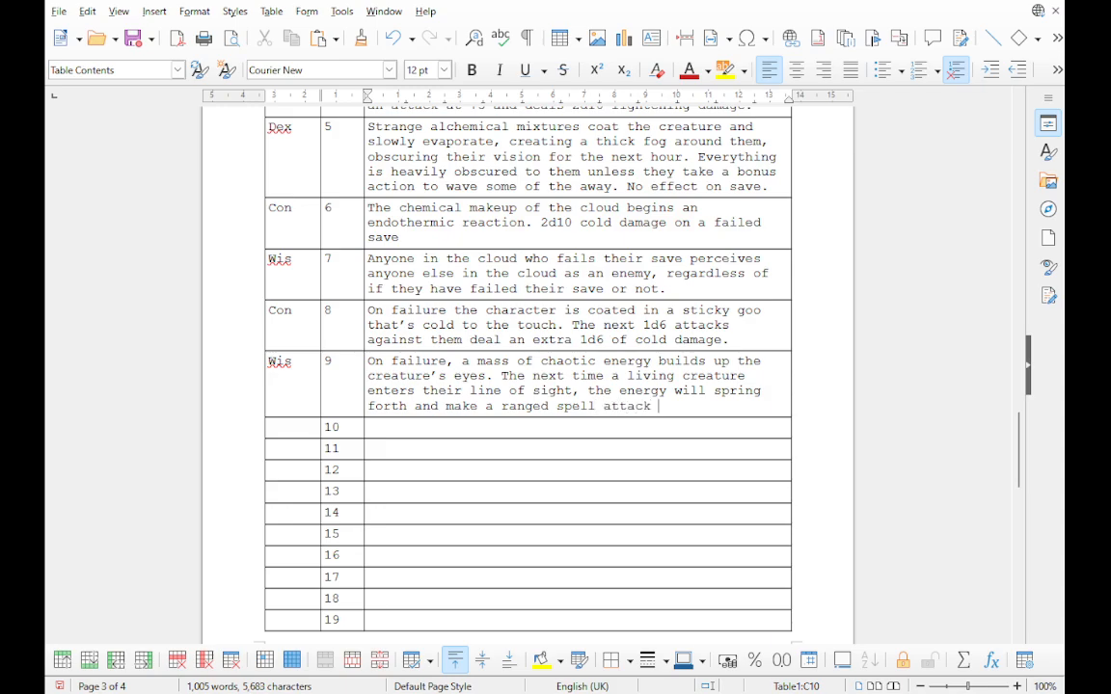
type("with a +8 to hit, de")
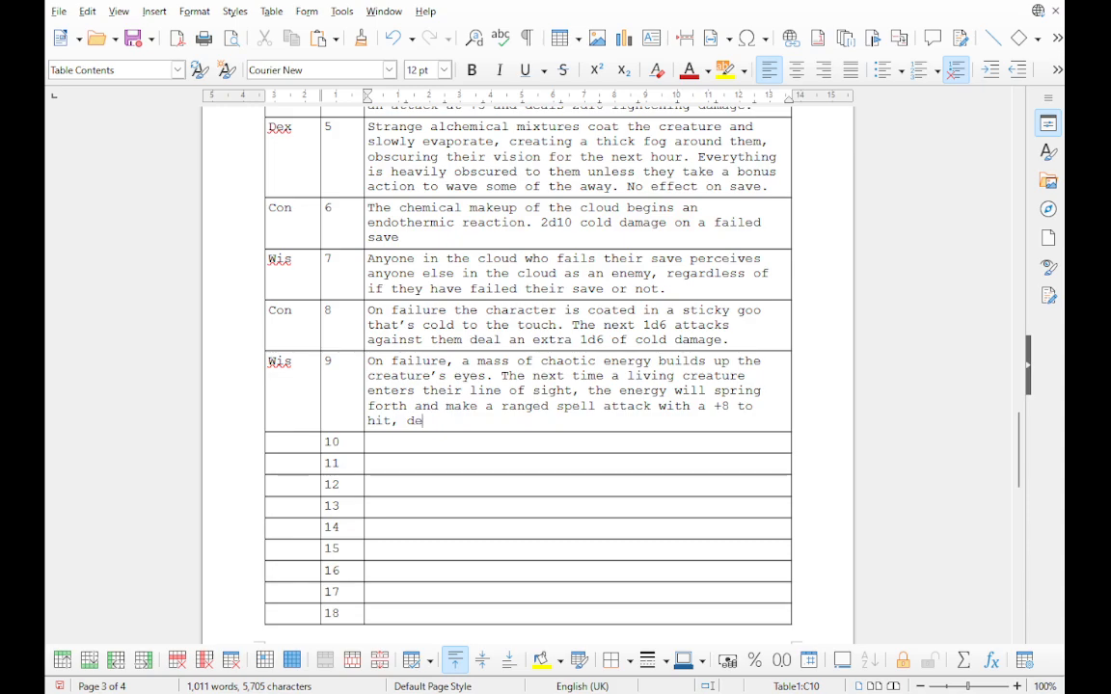
Step: Complete the row 9 sentence with "dealing 2d10 damage of the last type of damage the creature can remember taking."
type("aling 1")
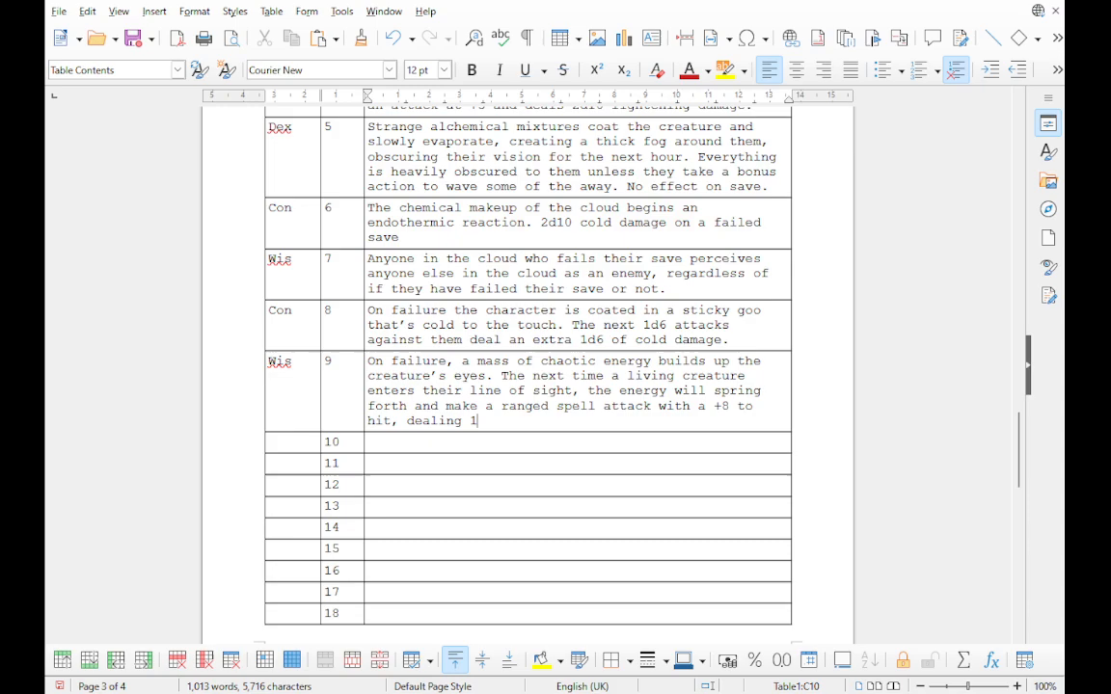
type("d10 damage")
left_click_drag(470, 421, 486, 421)
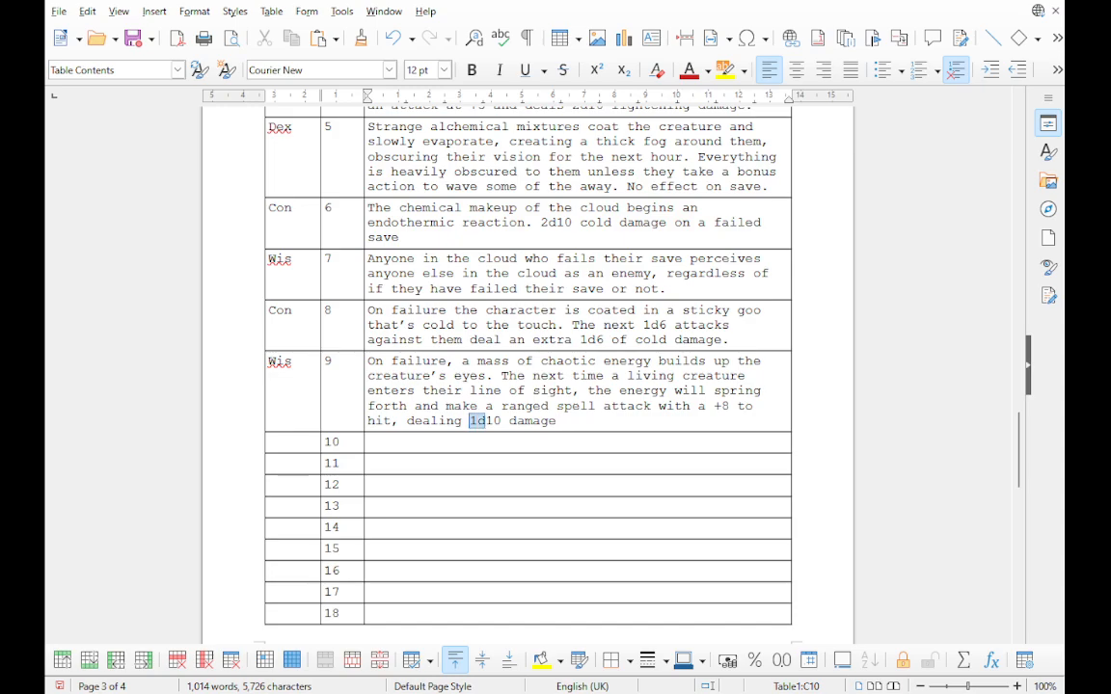
type("2d")
left_click(557, 421)
type("of the last ty")
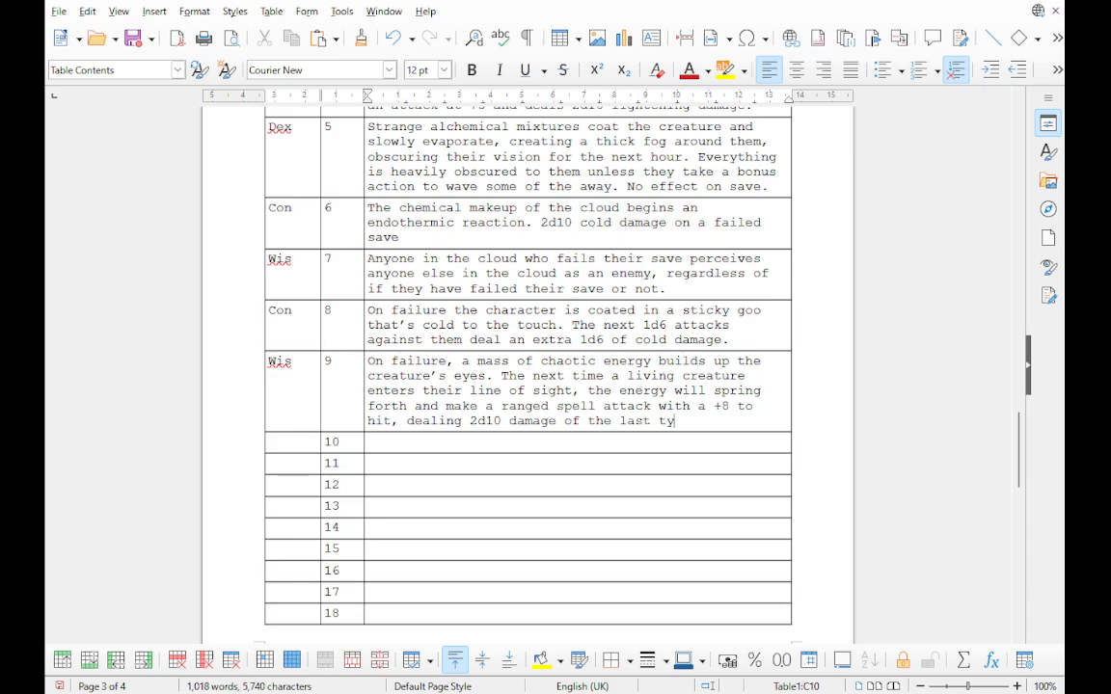
type("pe of damage the crea")
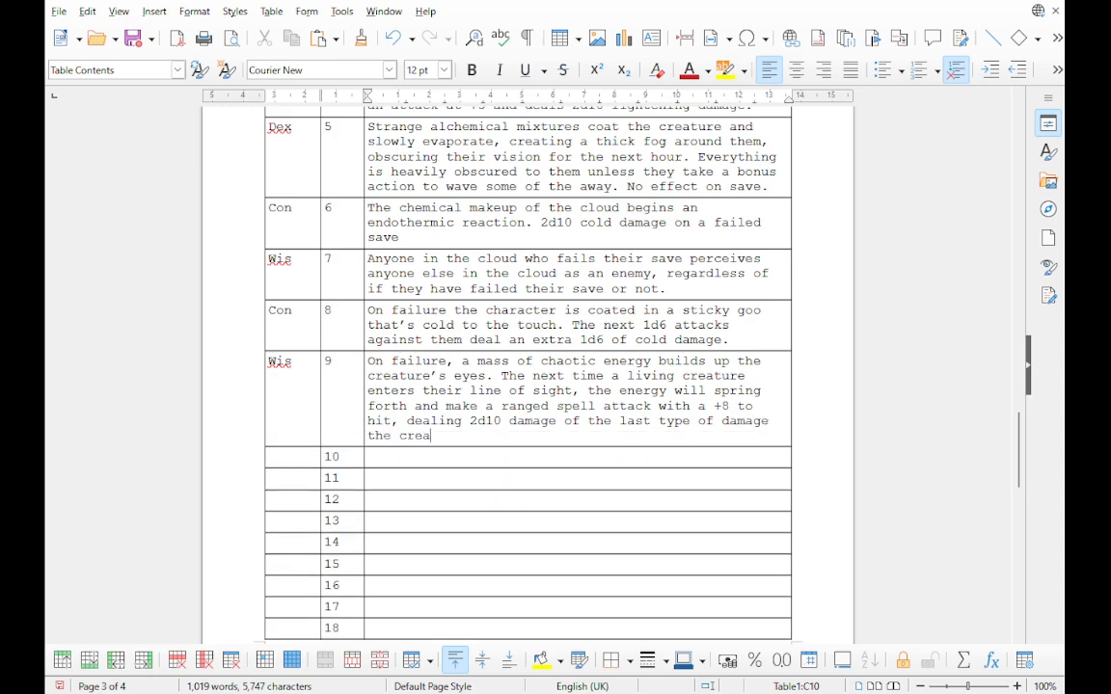
type("ture can reme")
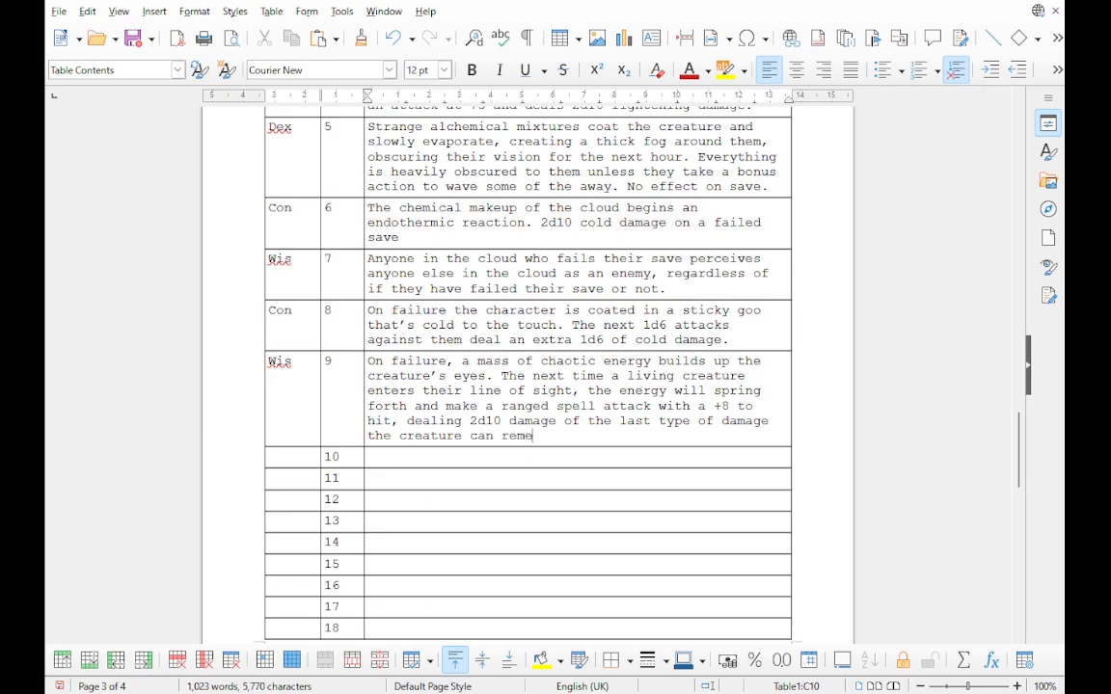
type("mber taking.")
Step: Add the sentence "They know this immediately, but can't prevent it." to the row 9 effect
type("They ")
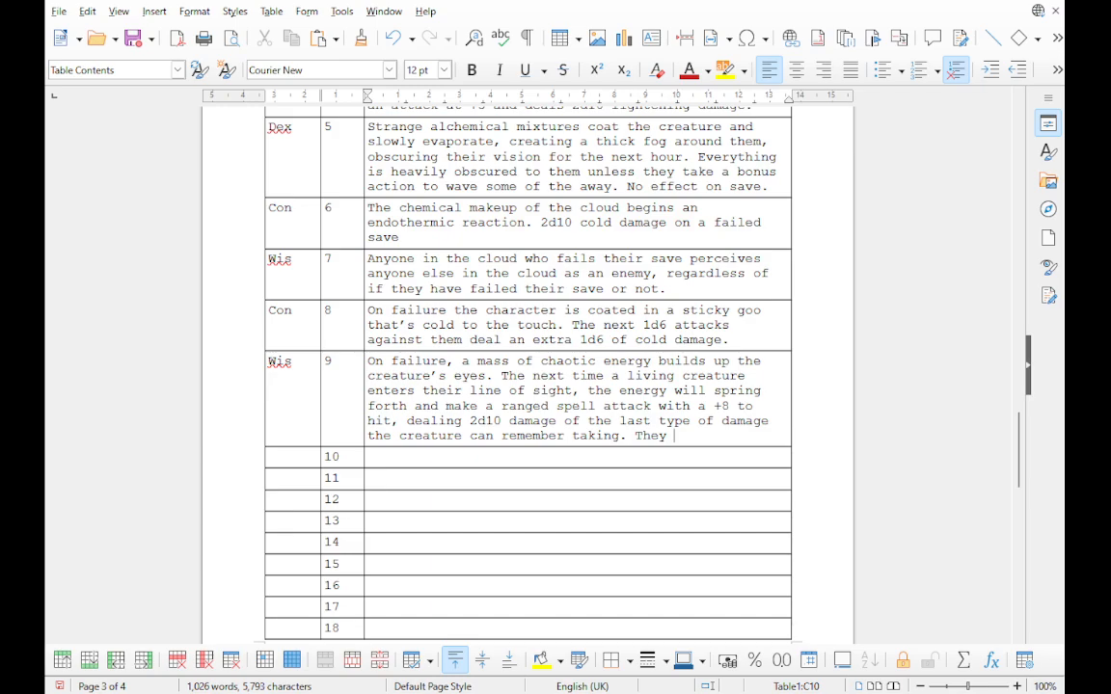
type("know this immediatel")
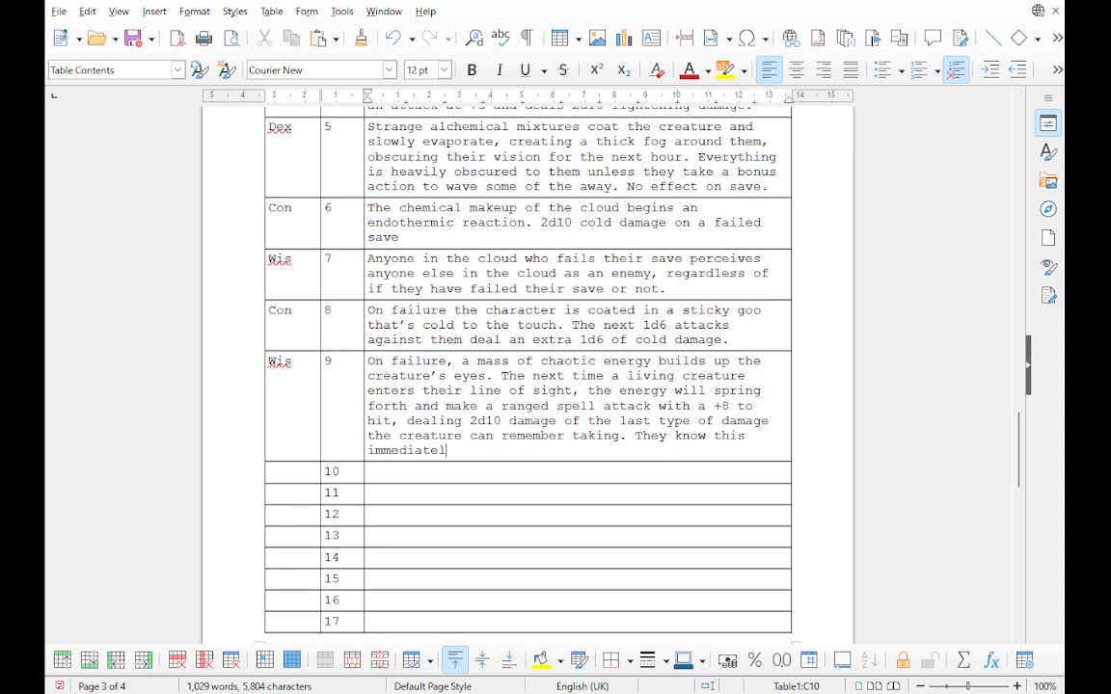
type("y, but can'")
type("t prevent it")
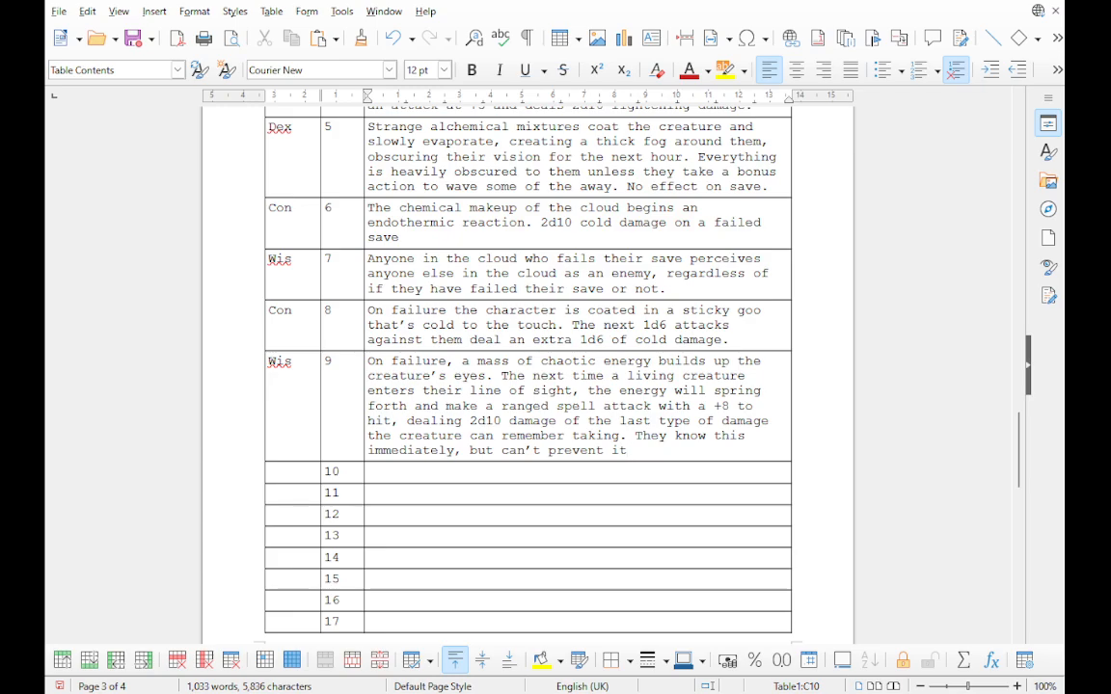
type(".")
Step: Insert "and can close their eyes if they wish" after "immediately" in the row 9 effect
type(" amd")
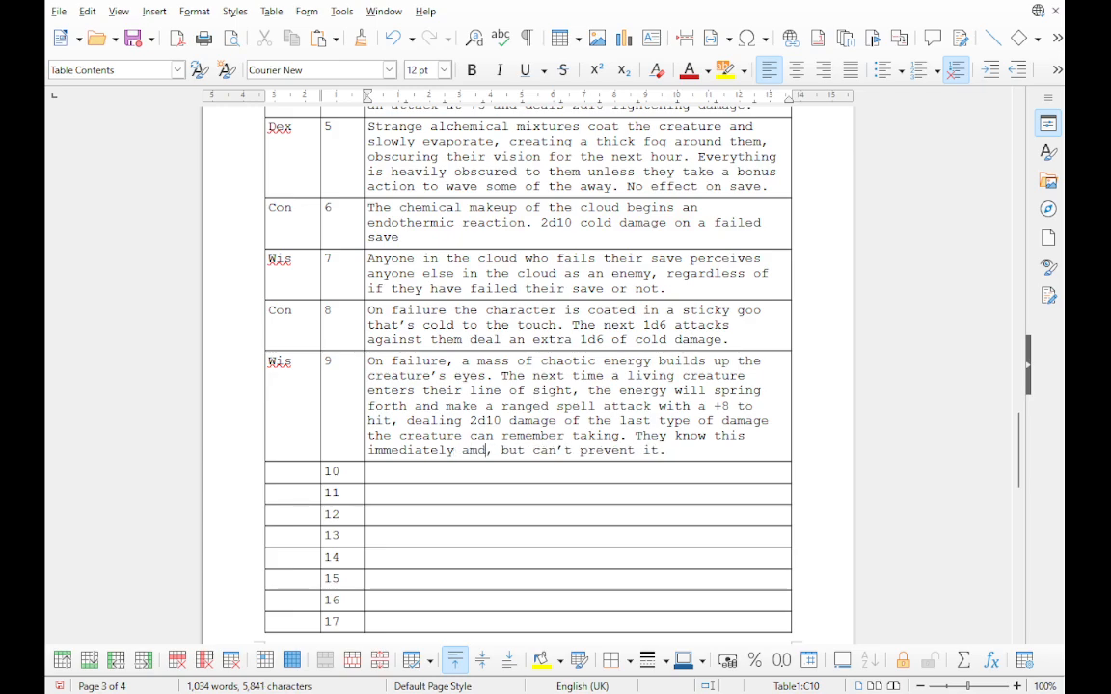
key("BackSpace")
key("BackSpace")
type("nd can")
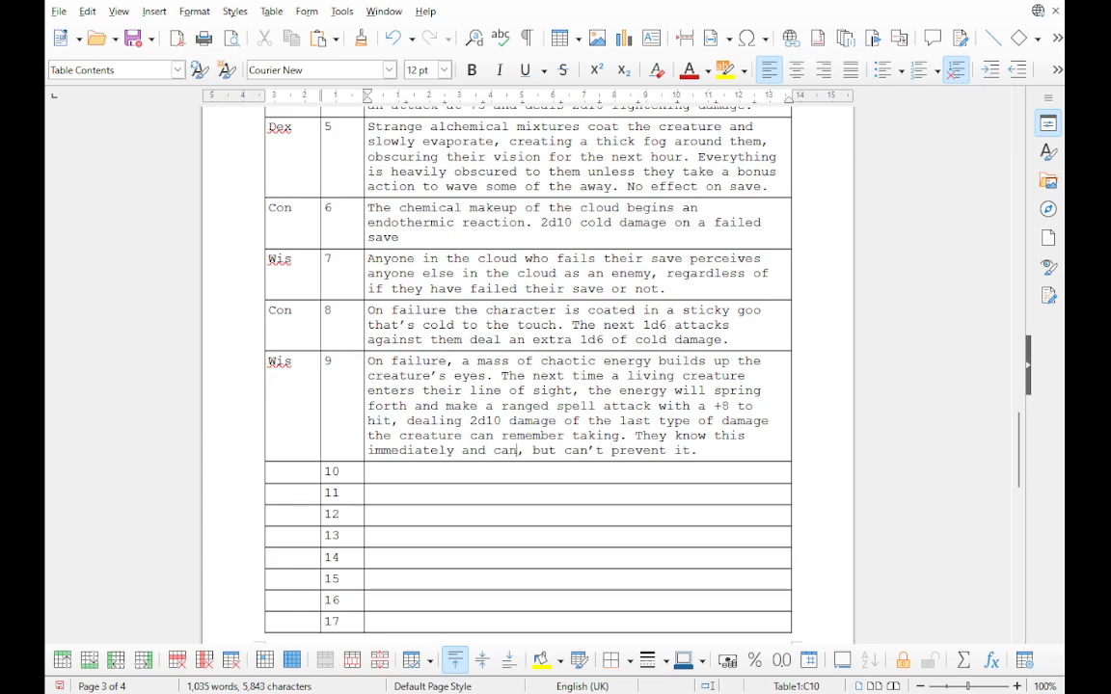
type(" clos")
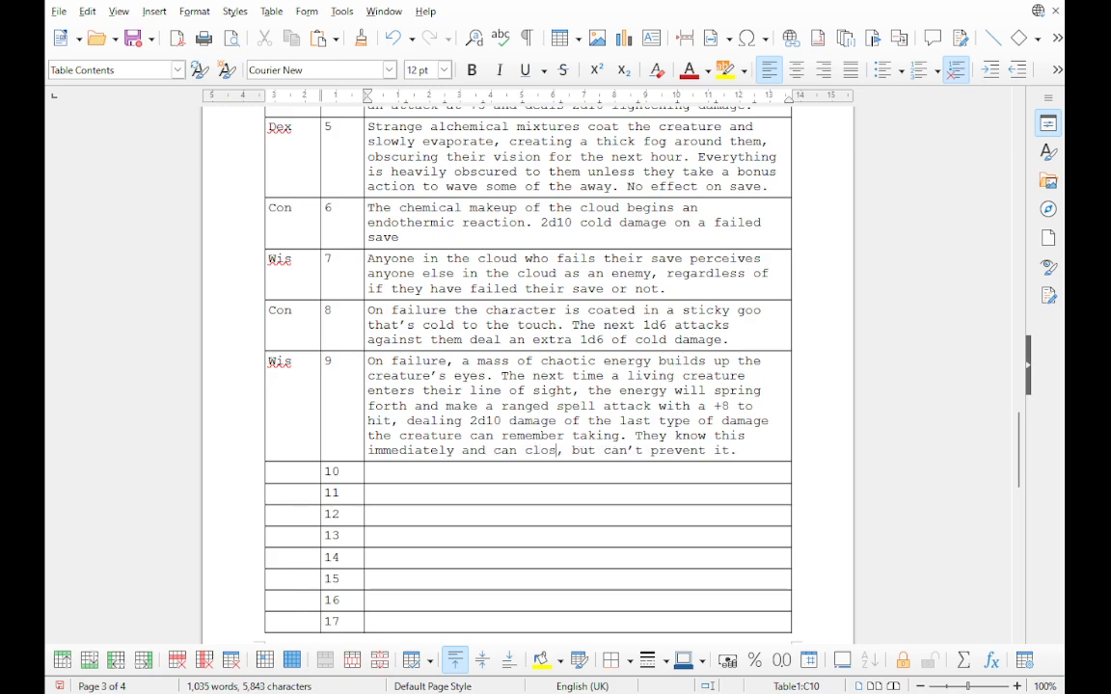
type("e their eye")
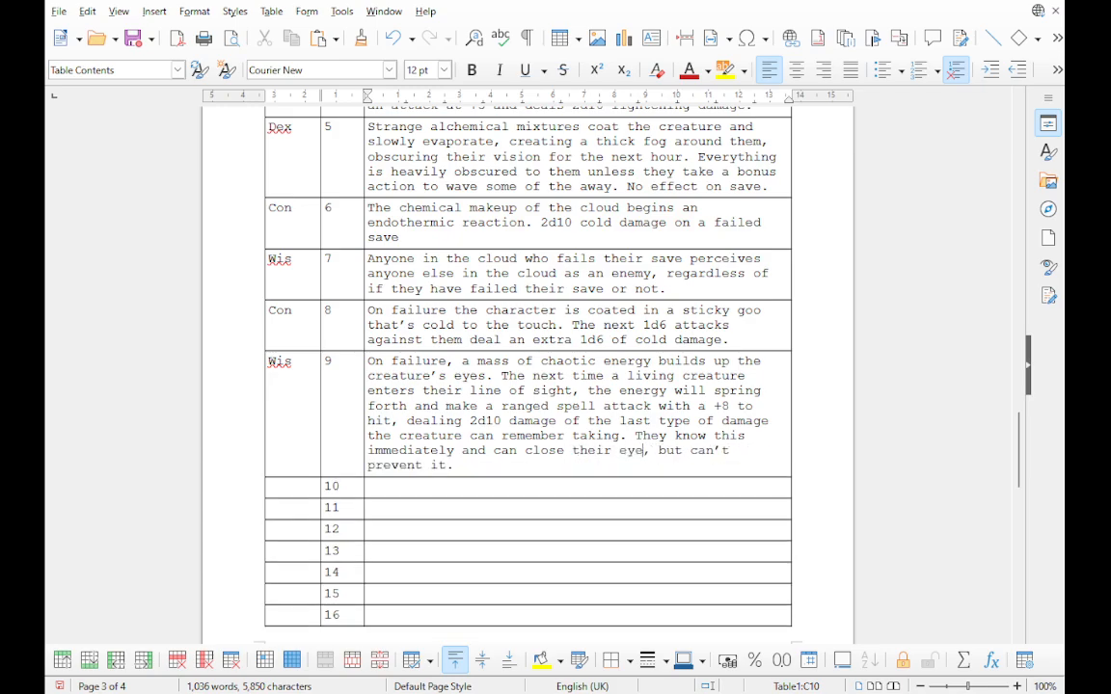
type("s if ")
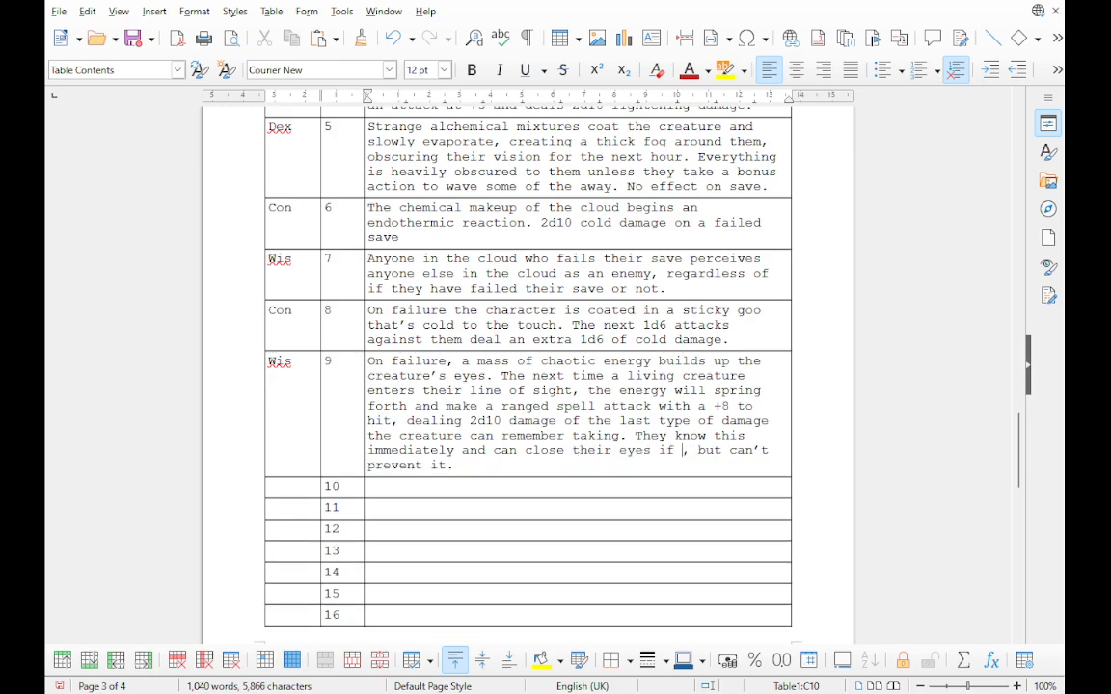
type("they wish")
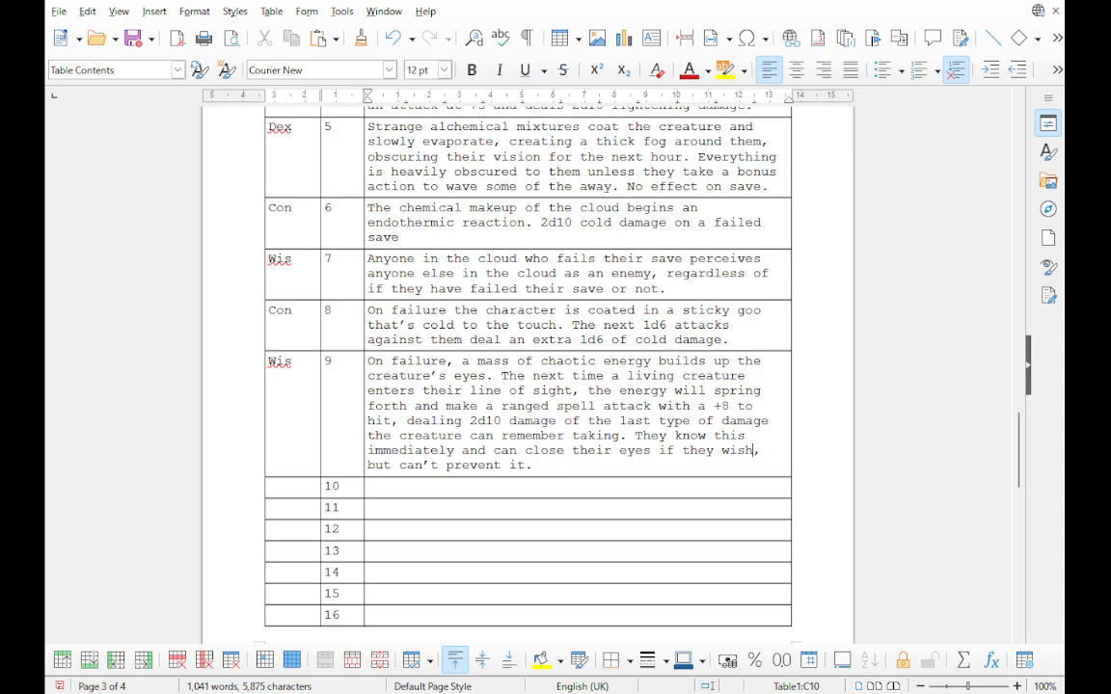
Step: Save the document and enter "Wis" as the save type for row 10
key("ctrl+s")
key("Tab")
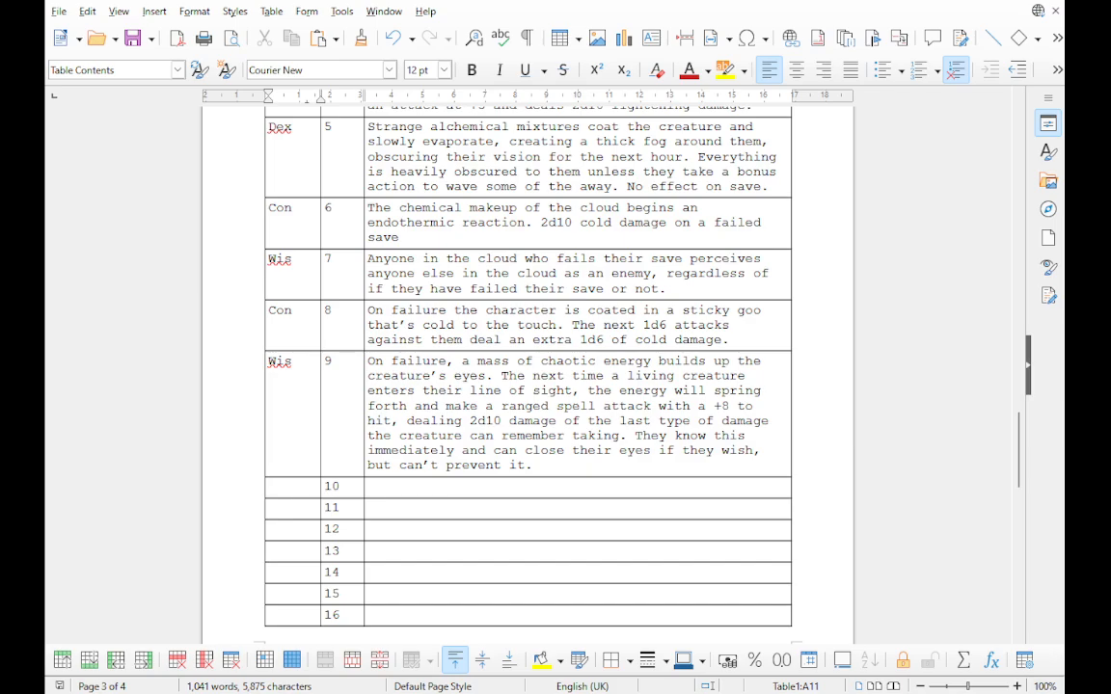
type("Wis")
key("Tab")
key("Tab")
Step: Enter the row 10 effect "The creature immediately drops prone as the fumes overwhelm them."
type("Th")
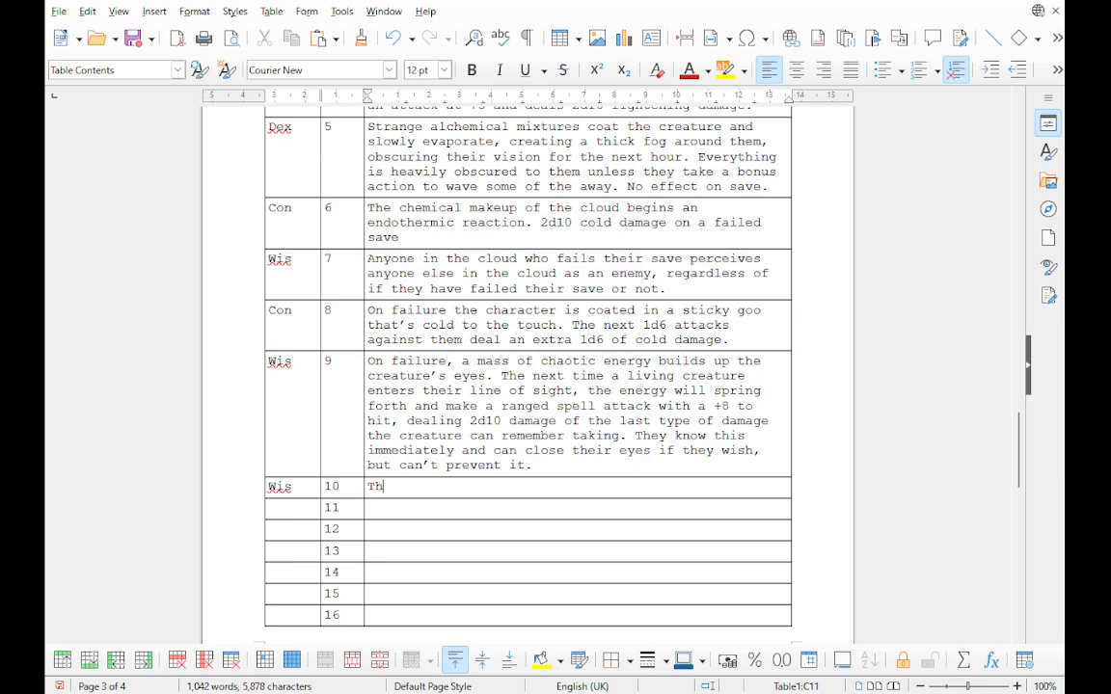
type("e creatur")
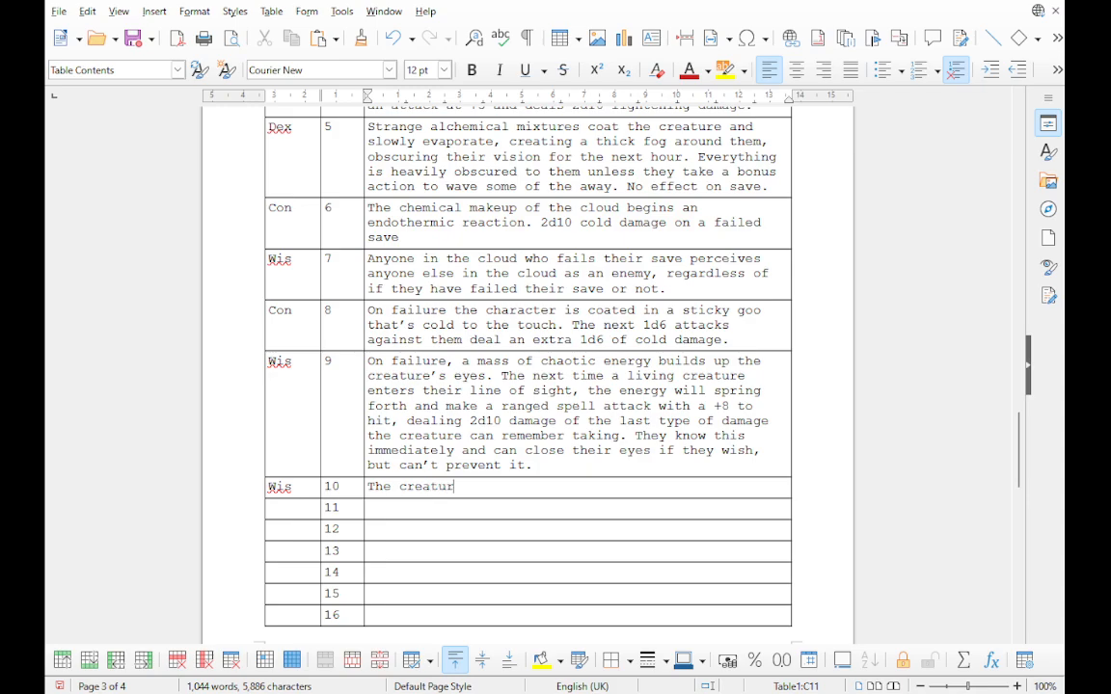
type("e immediately drops ")
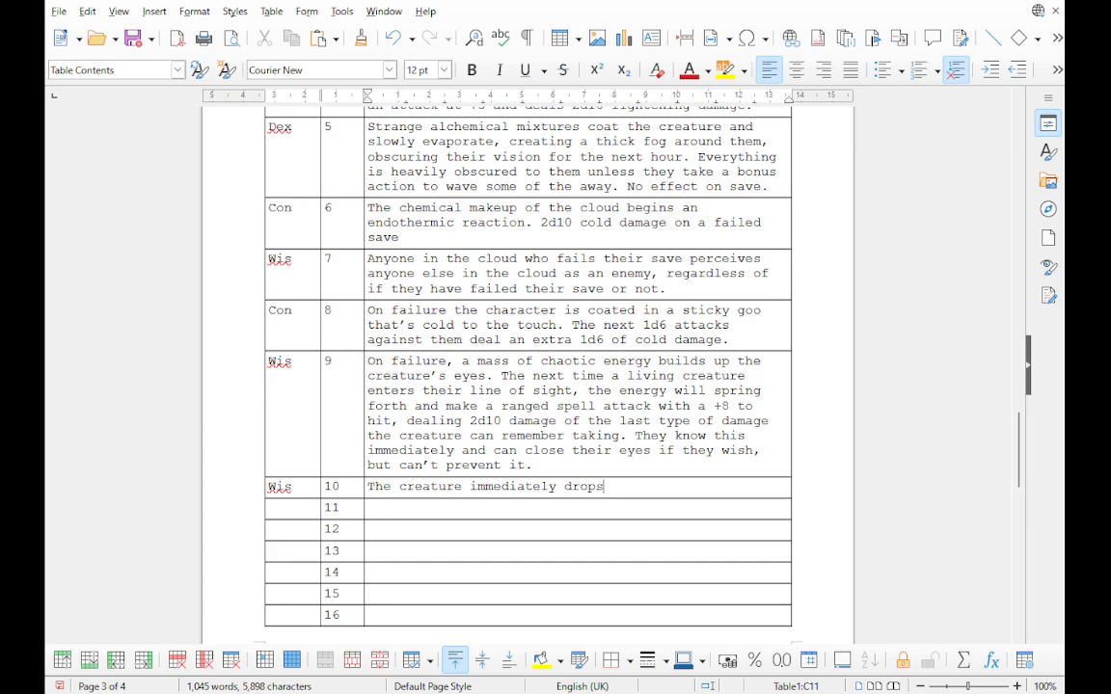
type("prone")
type("as the fumes ")
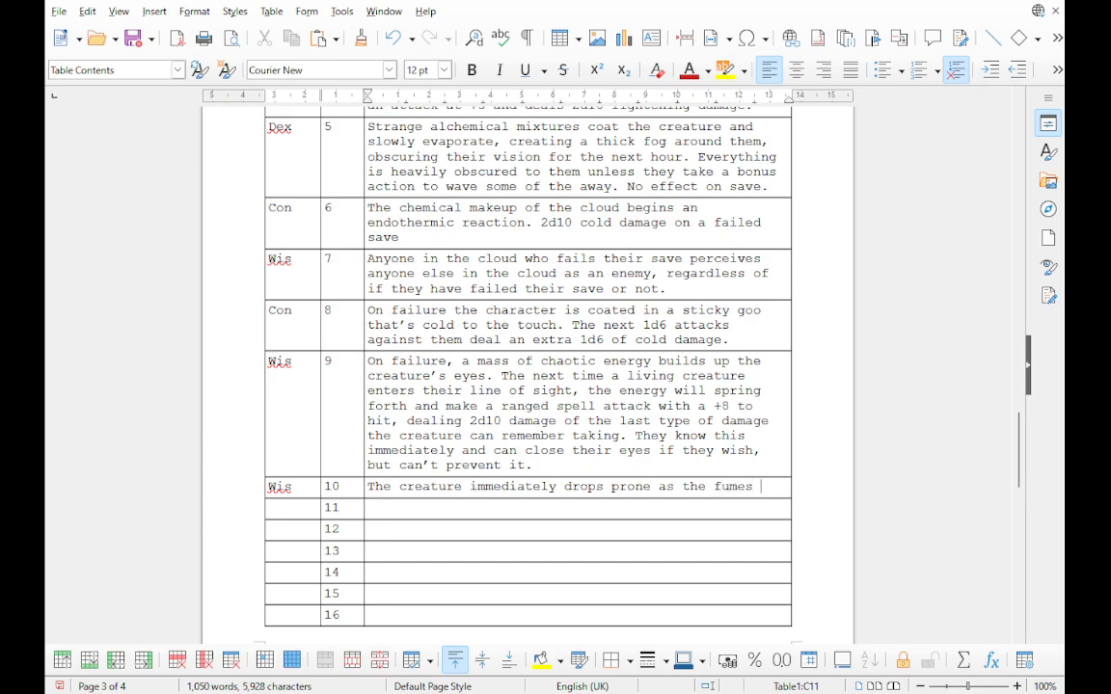
type("overwhelm.")
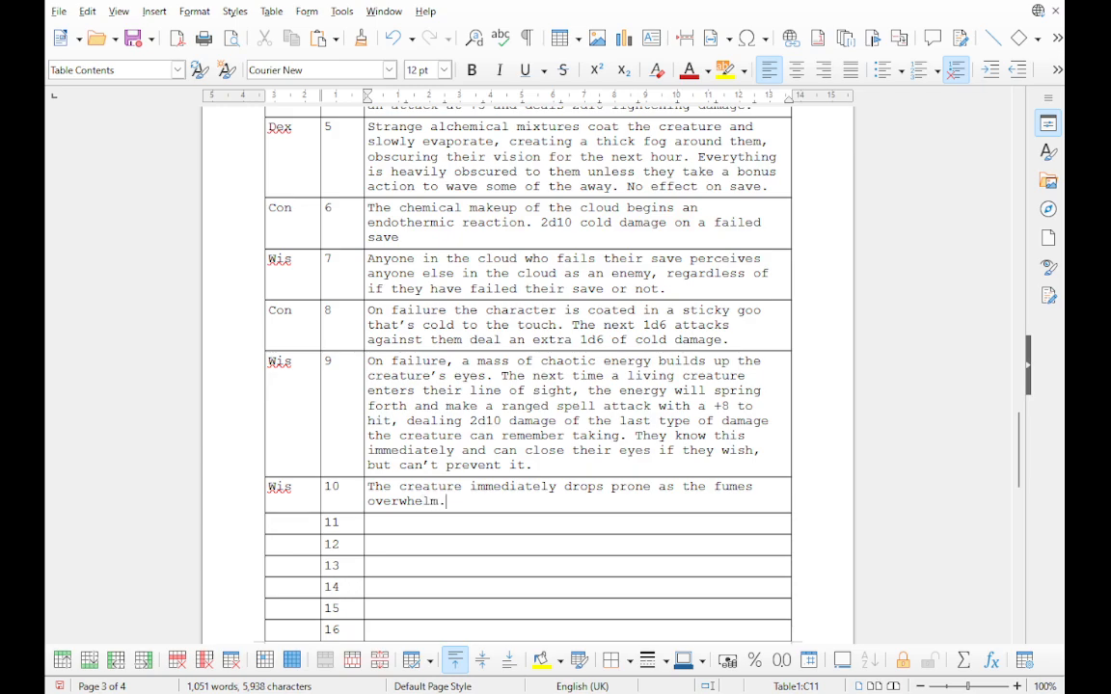
key("BackSpace")
type("them.")
Step: Enter "Dex" as the save type for row 11 of the effects table
key("Down")
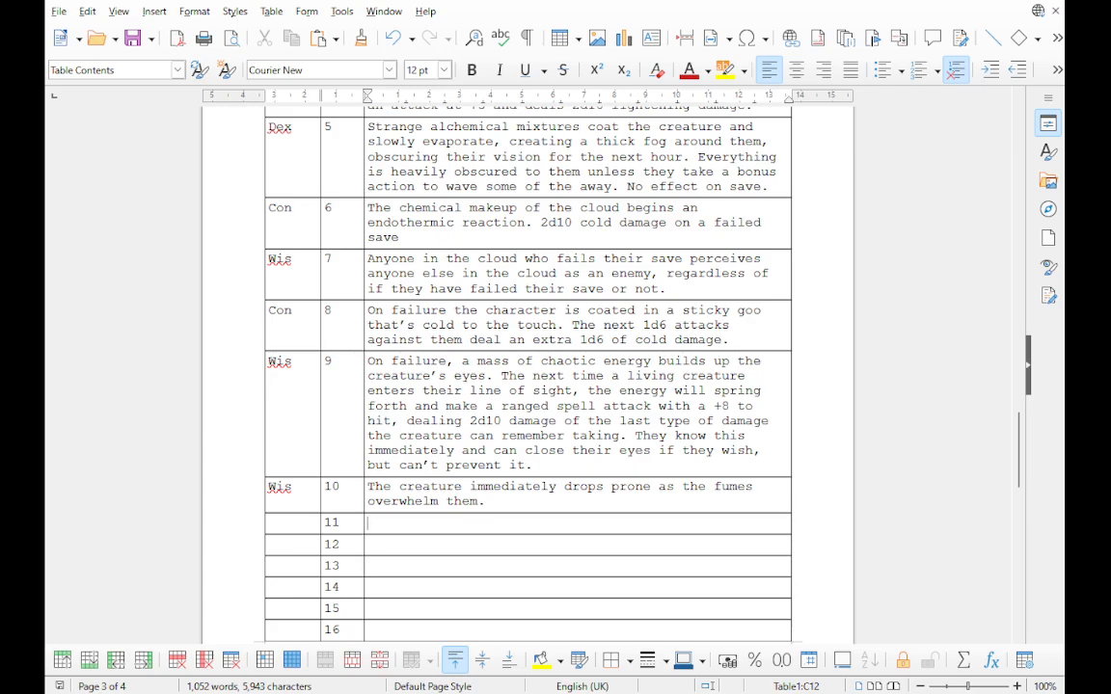
left_click(271, 522)
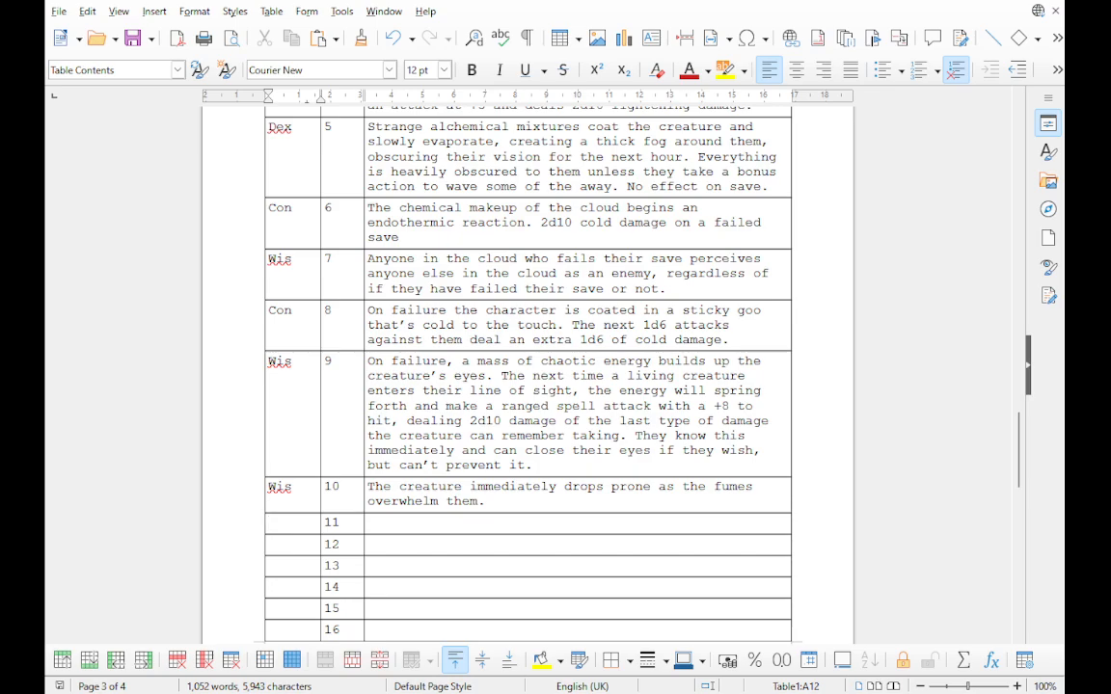
type("Dex")
key("Tab")
key("Tab")
type("creature is")
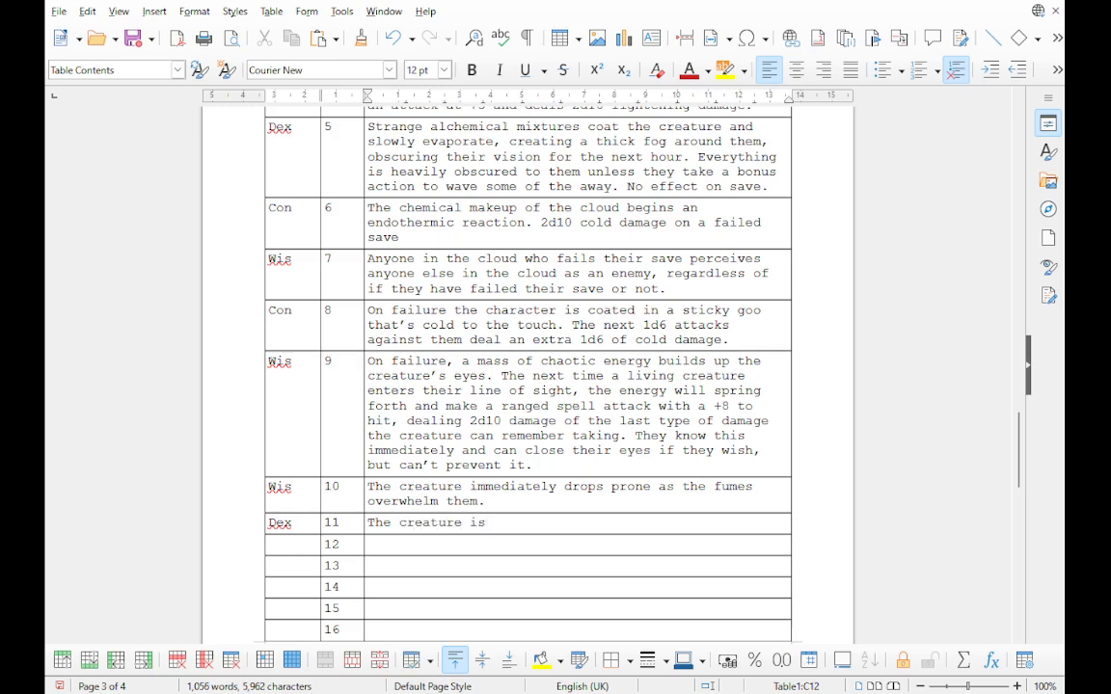
scroll(527, 376, "up", 8)
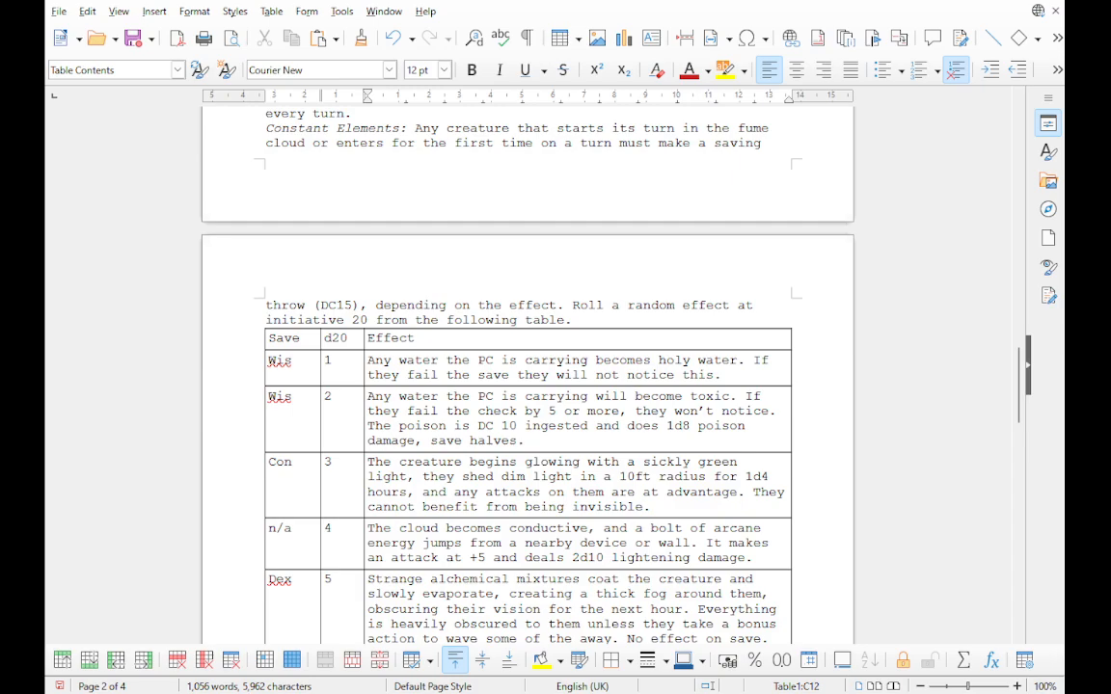
scroll(527, 376, "down", 8)
Step: Replace the row 11 effect text with "On a failed save the creature is coated in a shiny oil."
left_click_drag(493, 530, 326, 529)
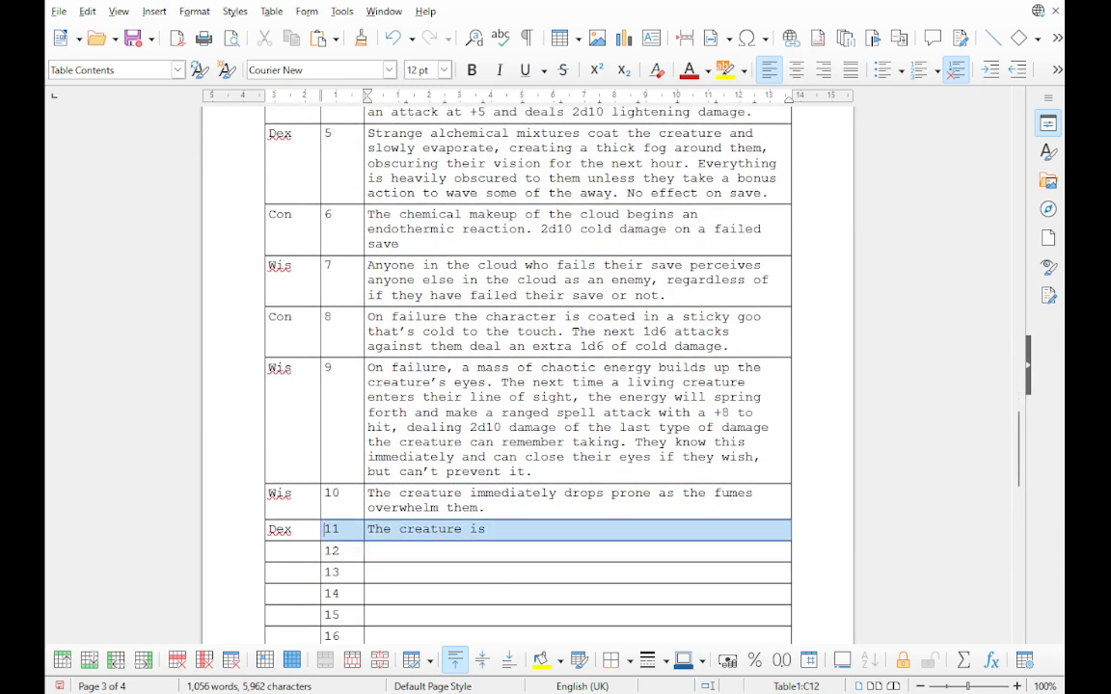
type("On a f")
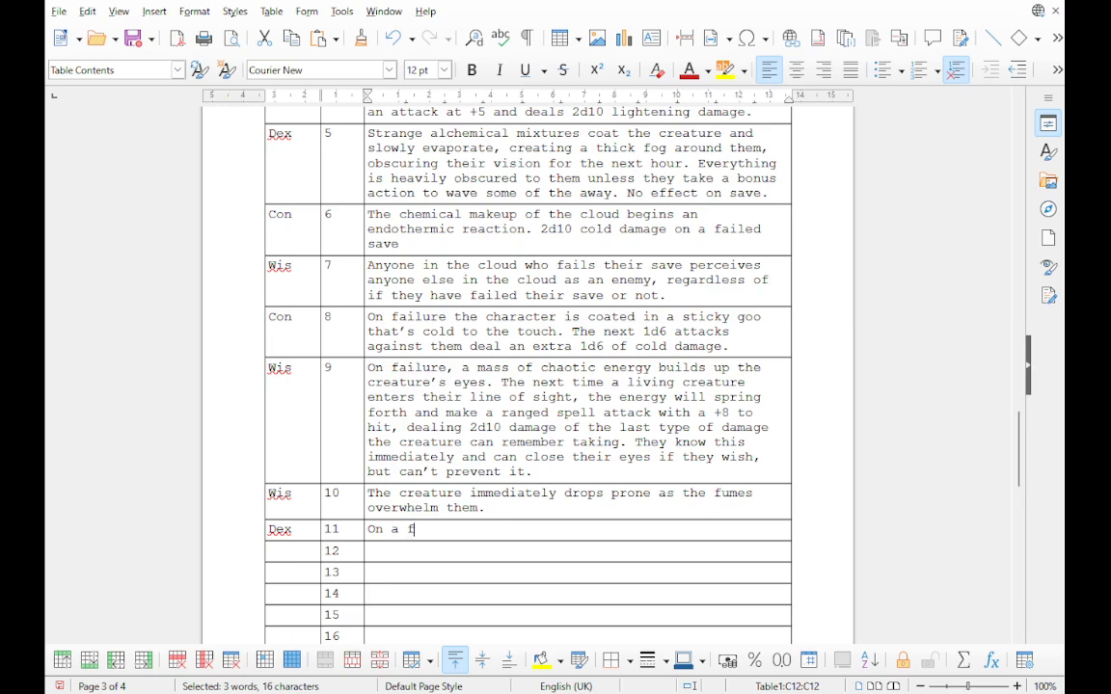
type("ailed save ")
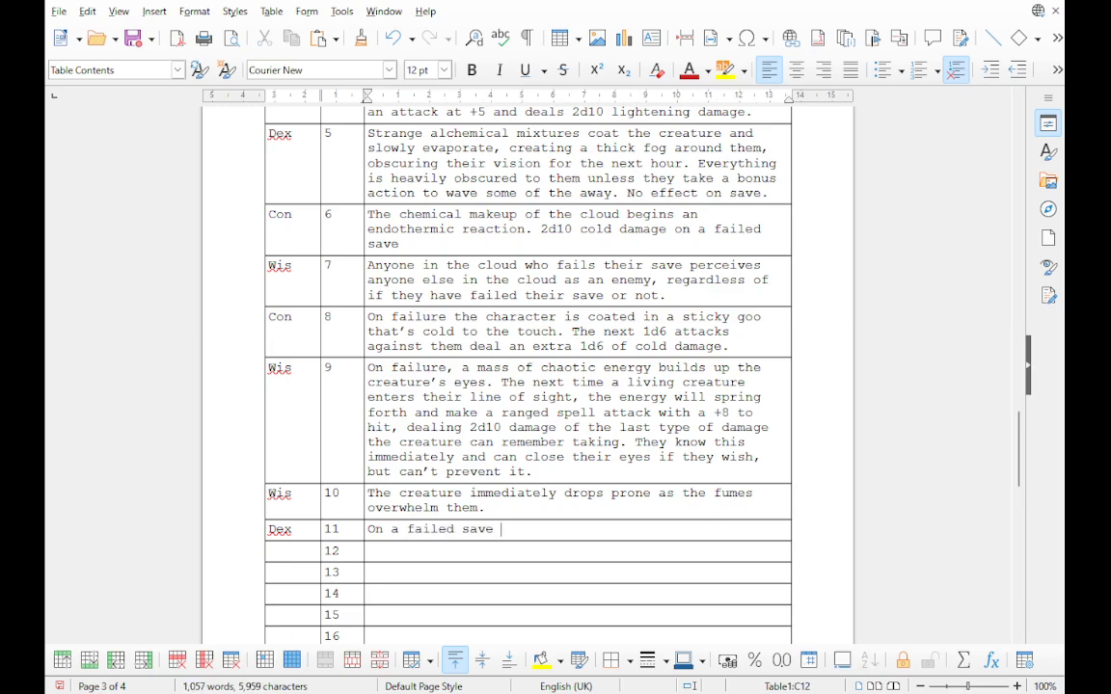
type("the creature is coat")
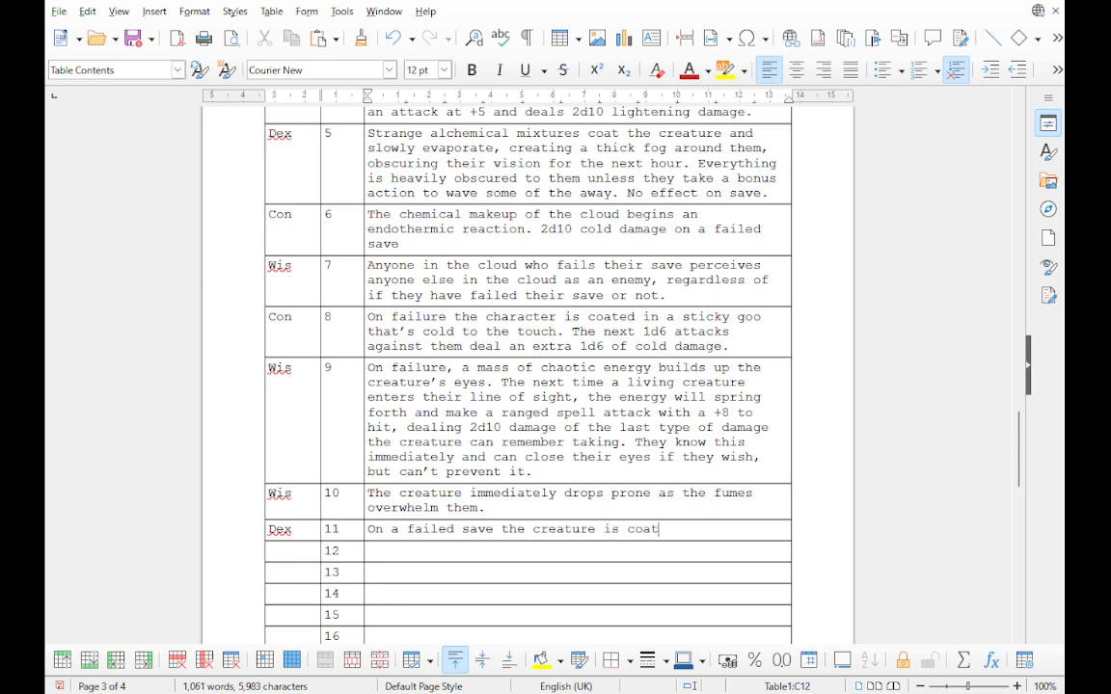
type("ed in a shiny oil. ")
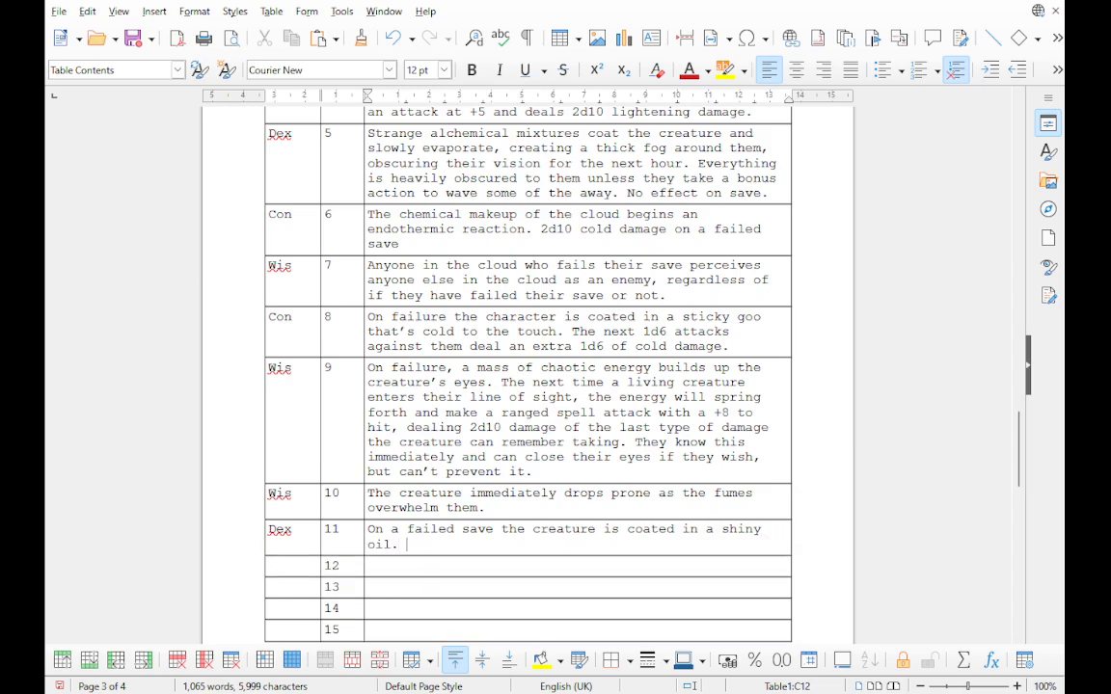
Step: Add "This doesn't appear to have any effect, except leaving their hair and skin nicely moisturised and scented." to the row 11 effect
type("This doesn't appear to")
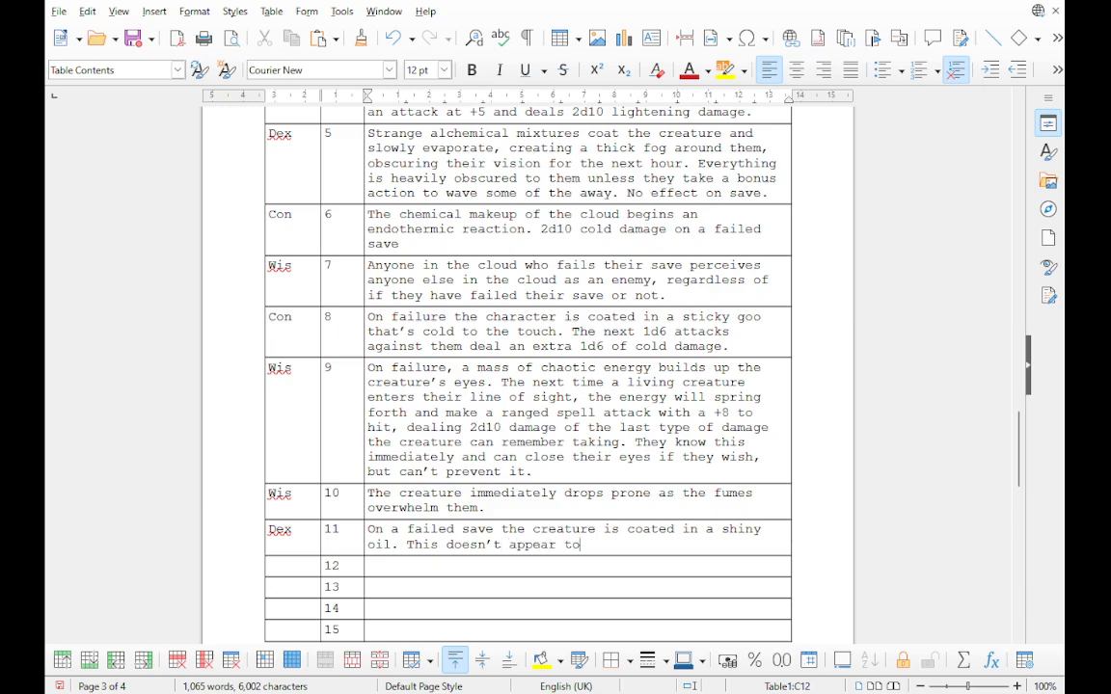
type(" have any effect")
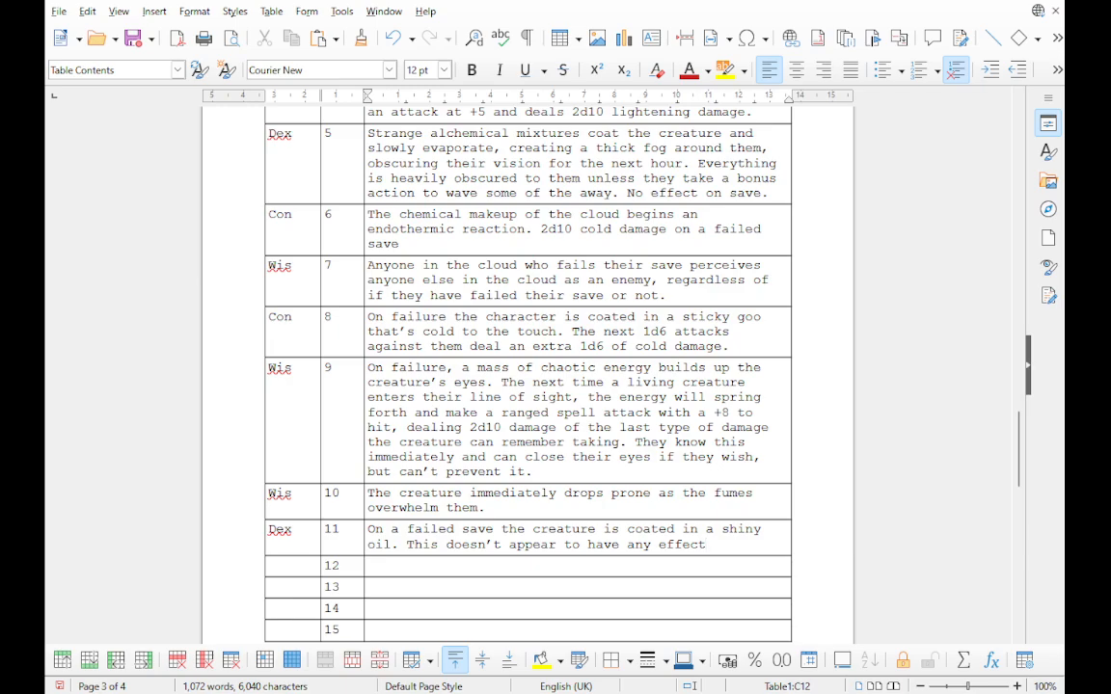
type(", except le")
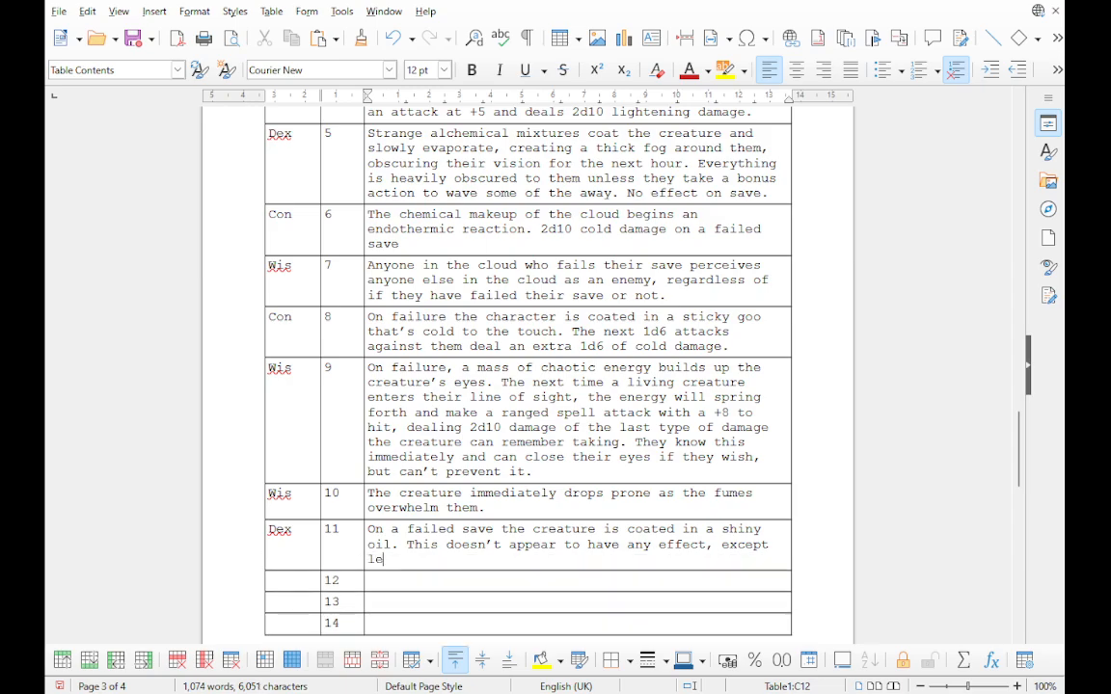
type("aving their hair and s")
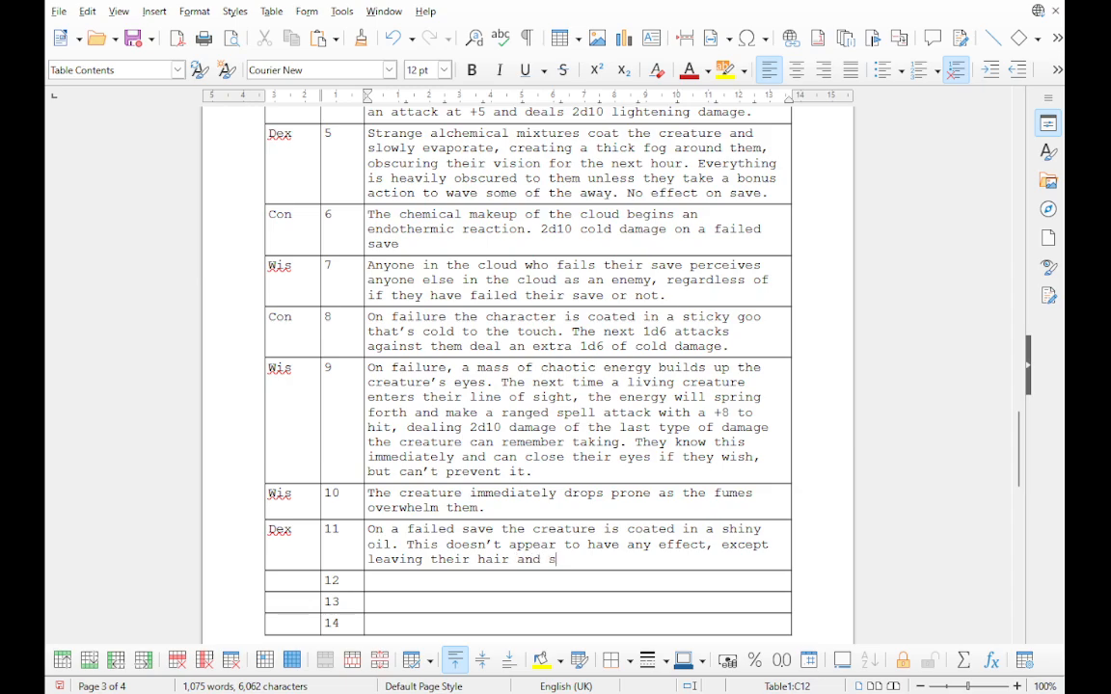
type("kin nicely mo")
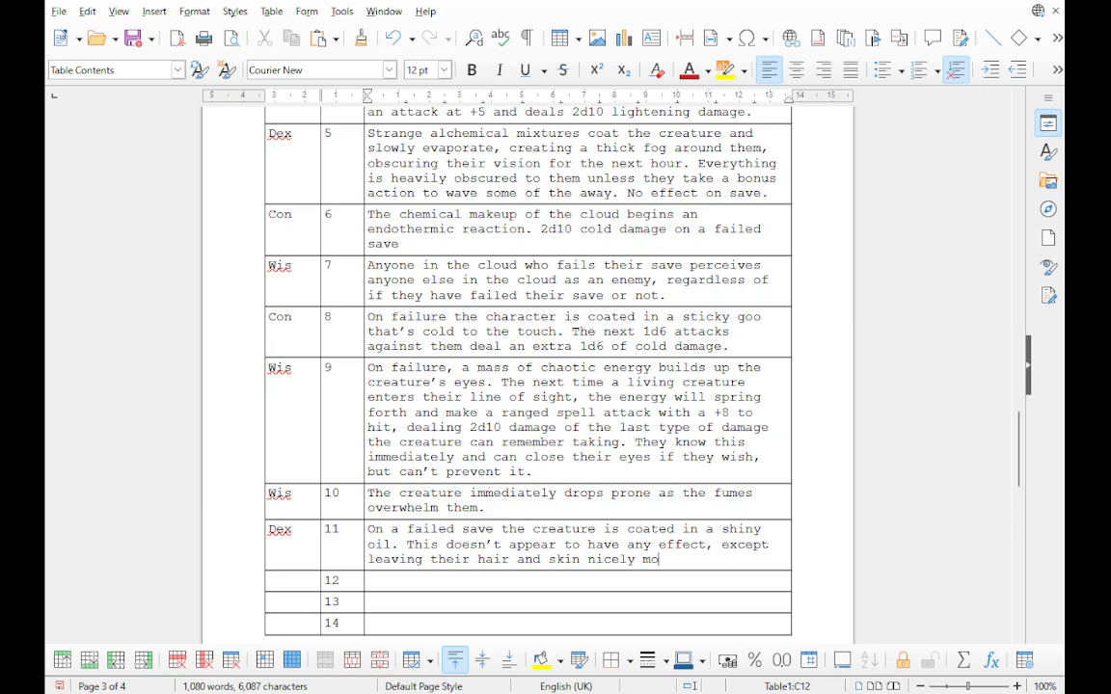
type("isturised and ")
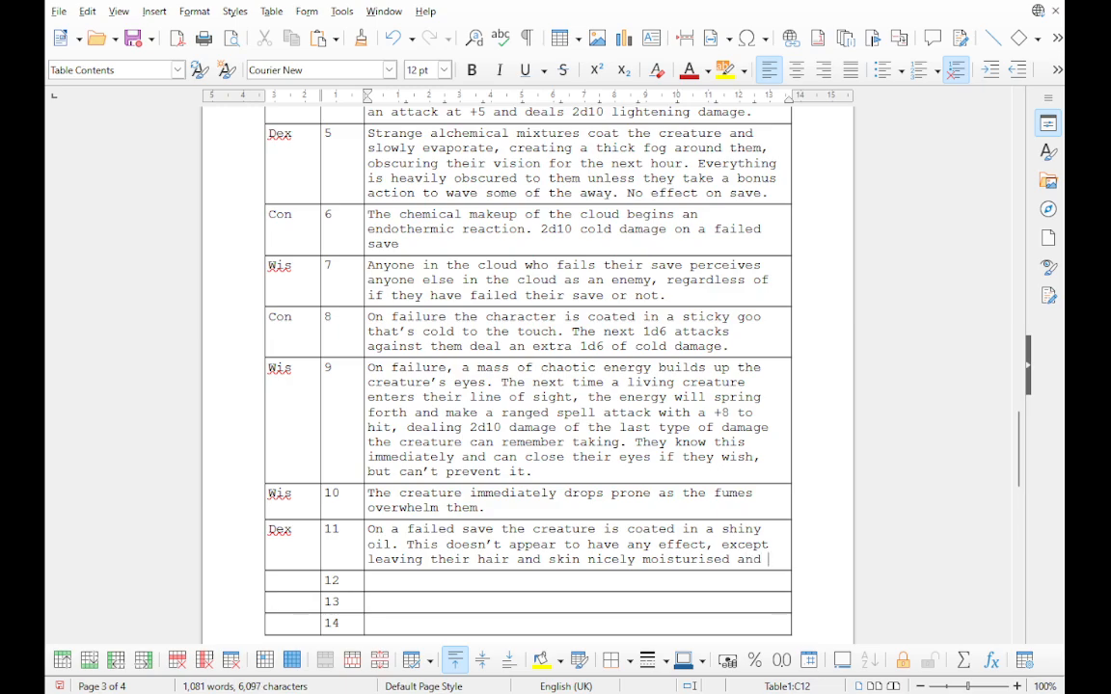
type("scented.")
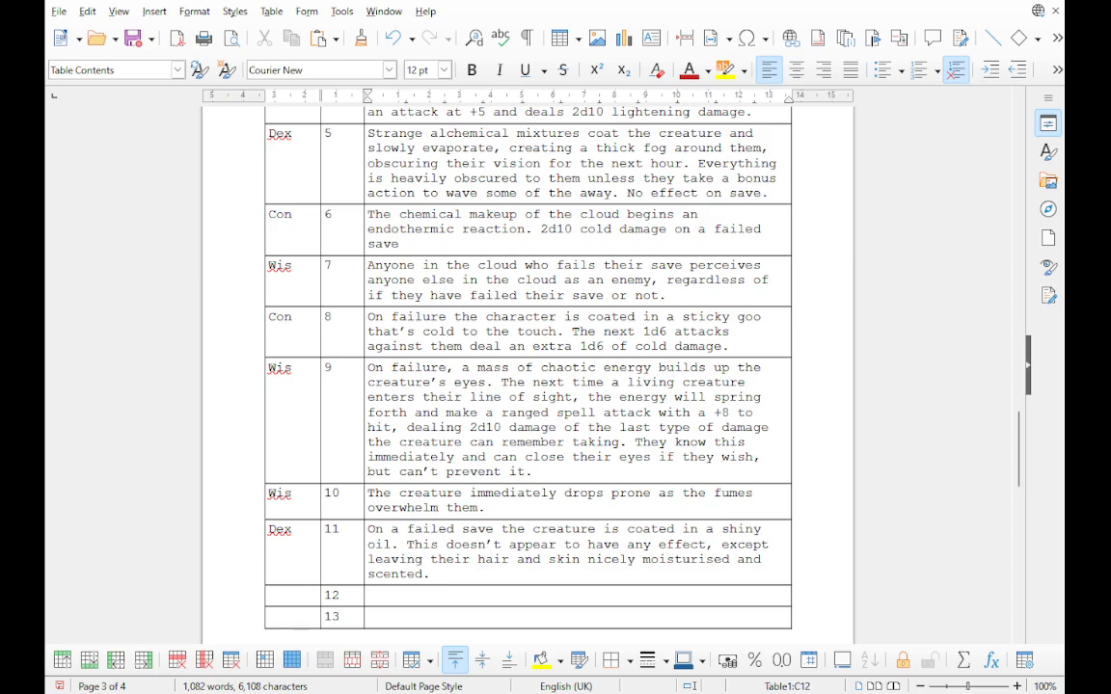
Step: Enter "Con" as the save type for row 12 of the effects table
scroll(528, 367, "down", 3)
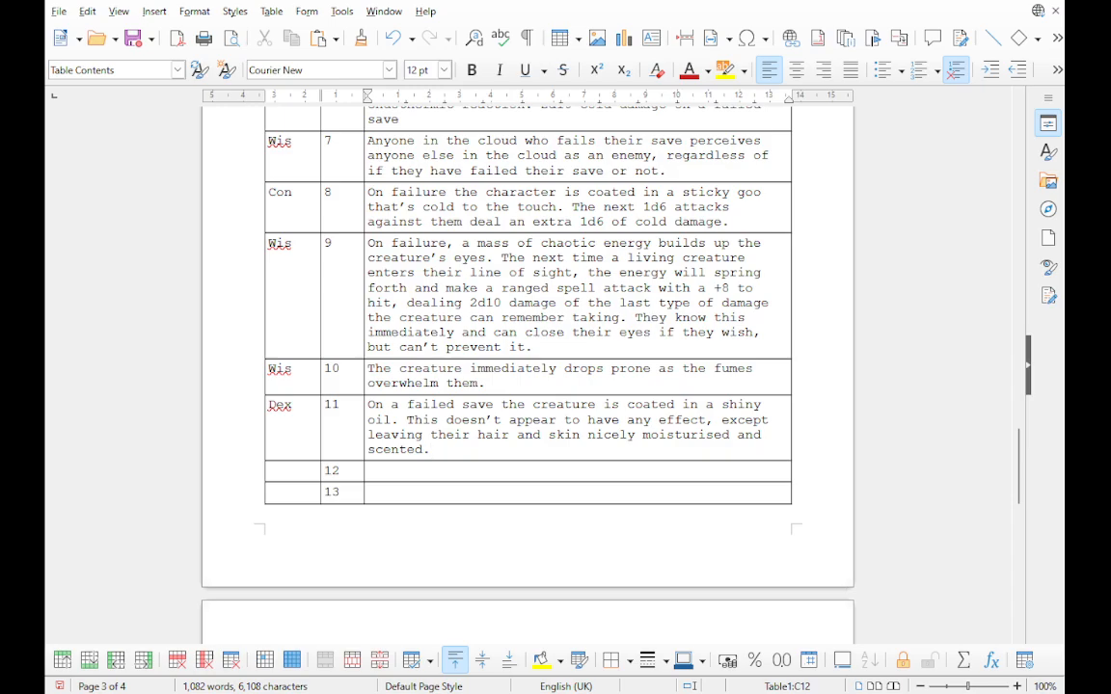
left_click(269, 471)
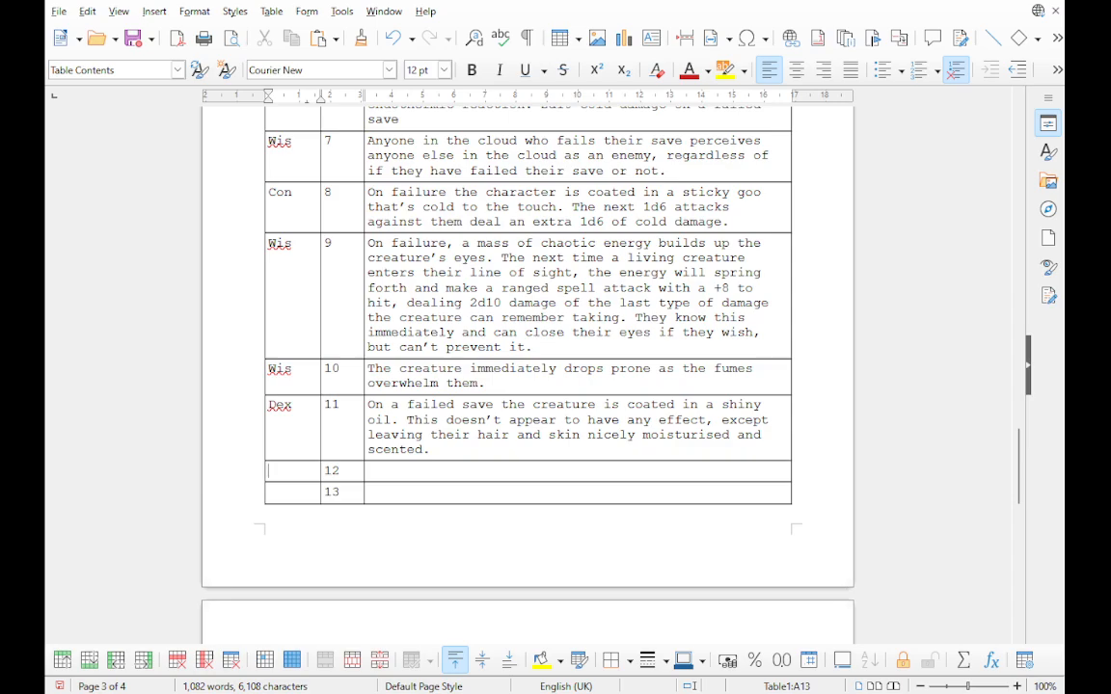
type("Con")
key("Tab")
key("Tab")
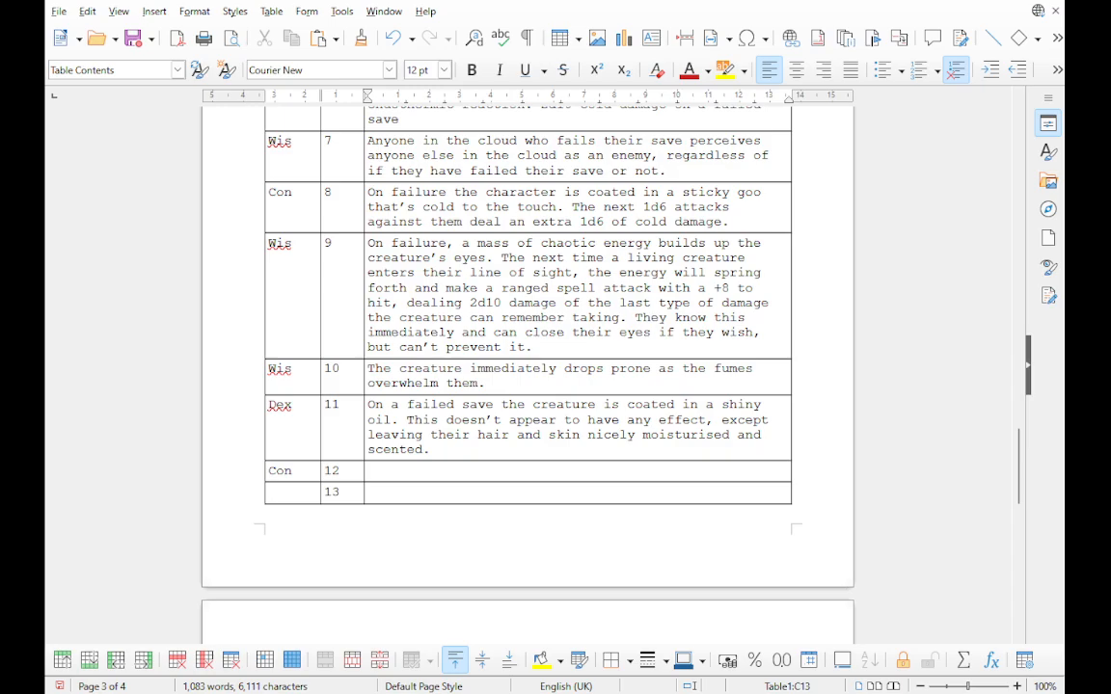
Step: Begin the row 12 effect with "The cloud forms a bubble of material around the creature"
type("The cloud form")
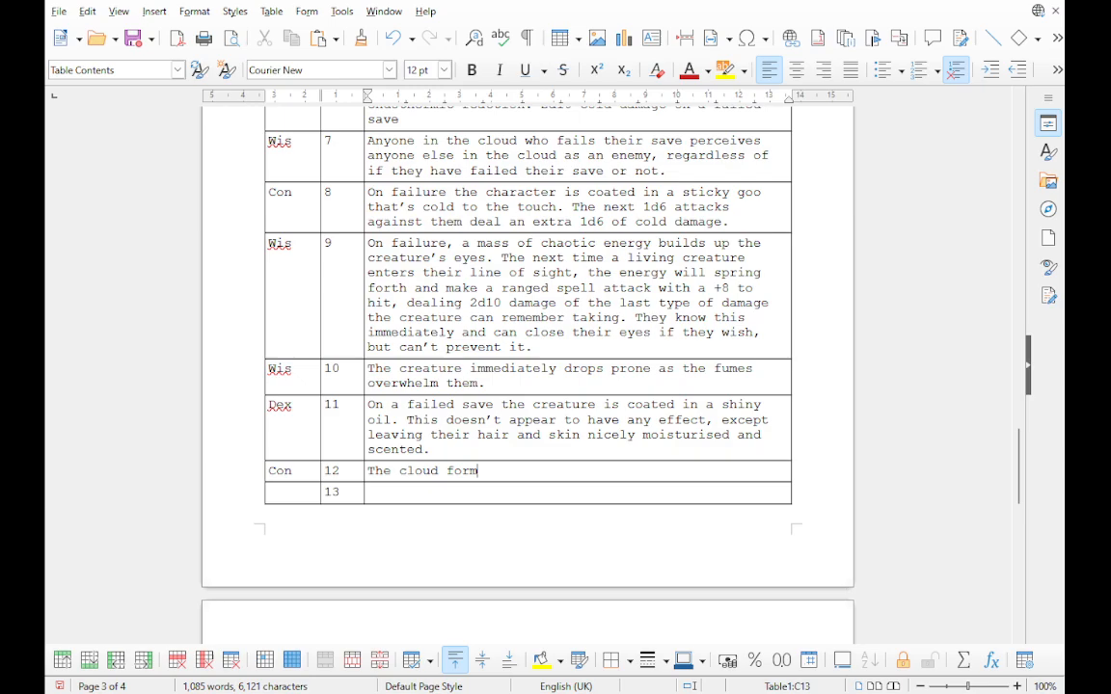
type("s a bubble of material aroin")
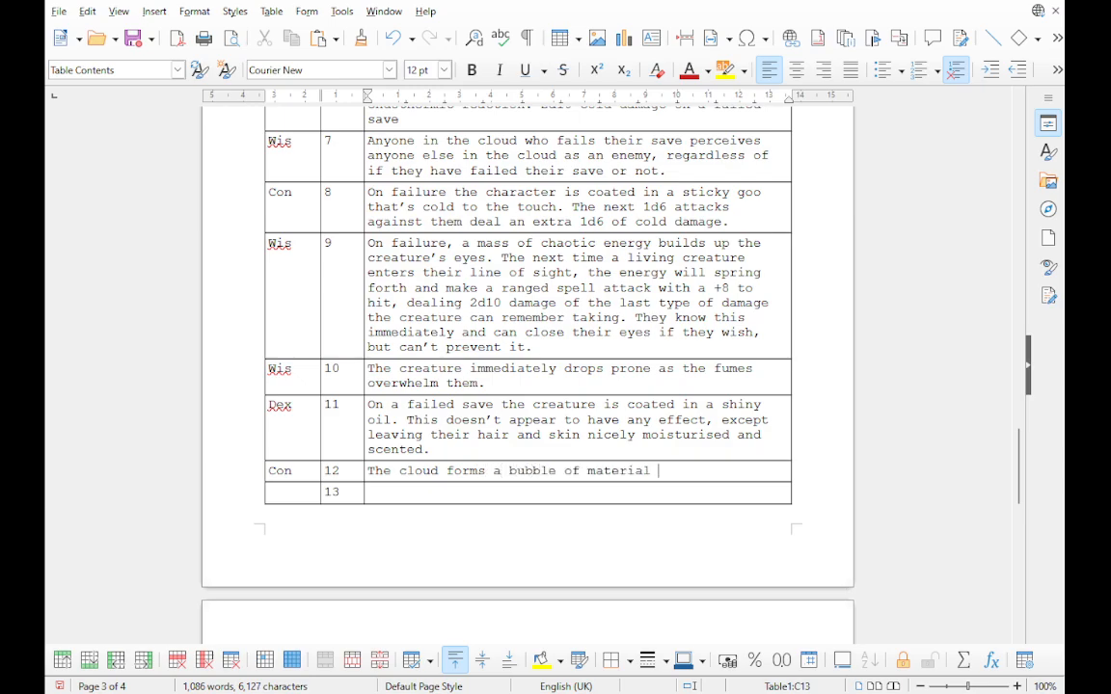
key("BackSpace")
key("BackSpace")
type("und the ct")
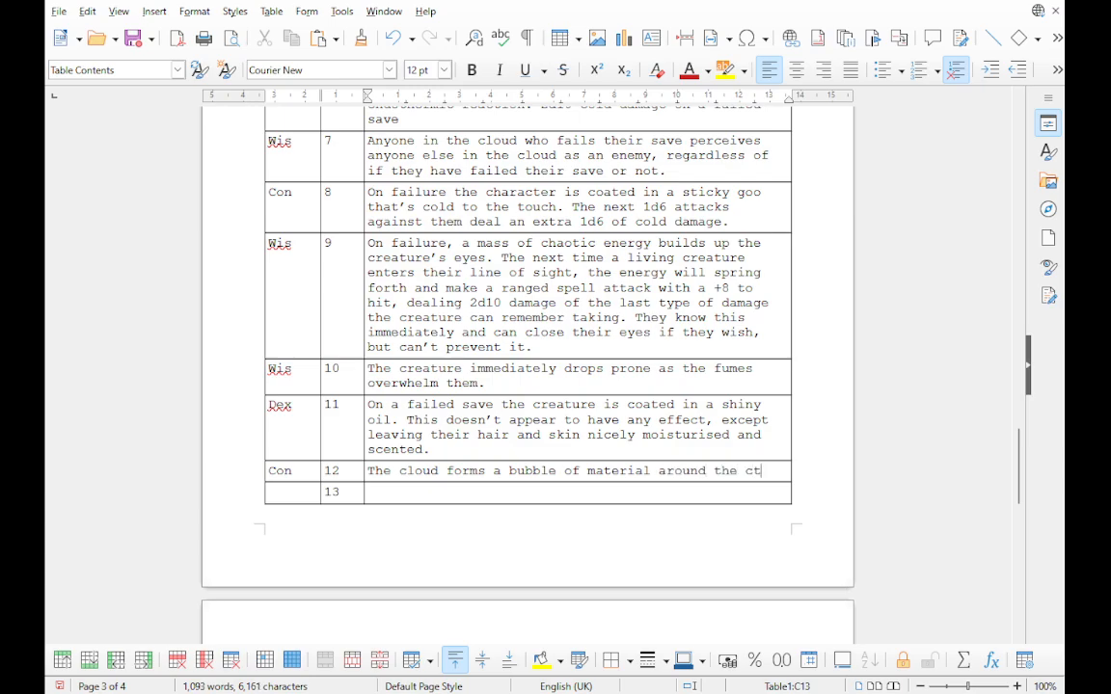
key("BackSpace")
type("reature")
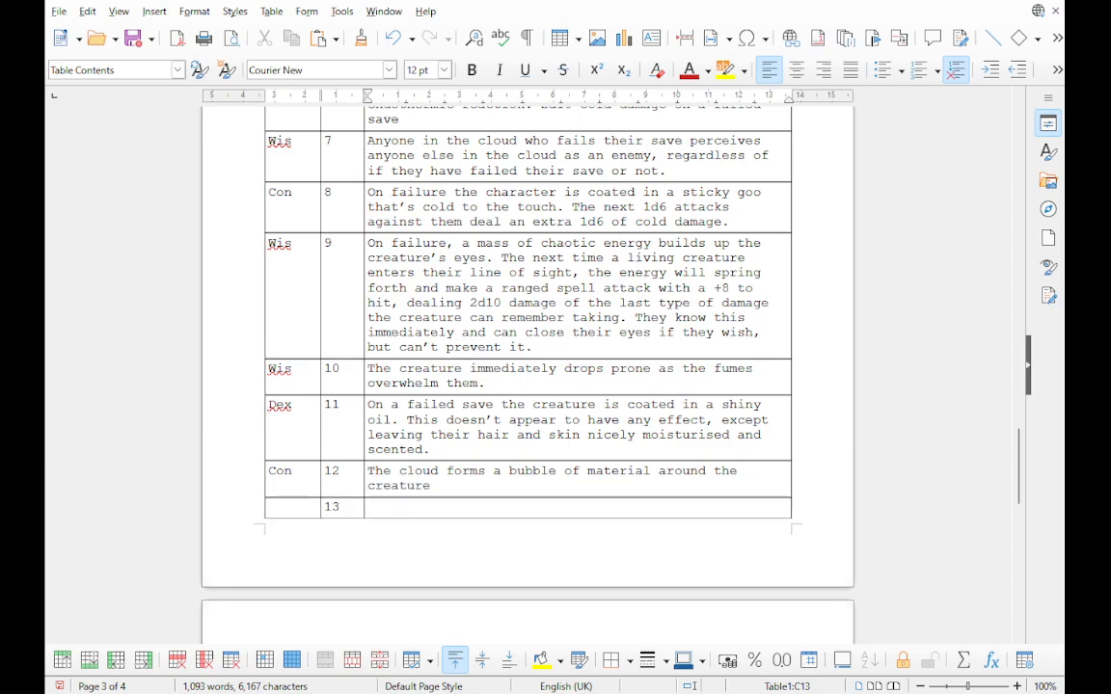
Step: Add "Any attacks against them or made by them are at disadvantage for an hour as the bubble absorbs the force." to the row 12 effect
type(". Any attacks a")
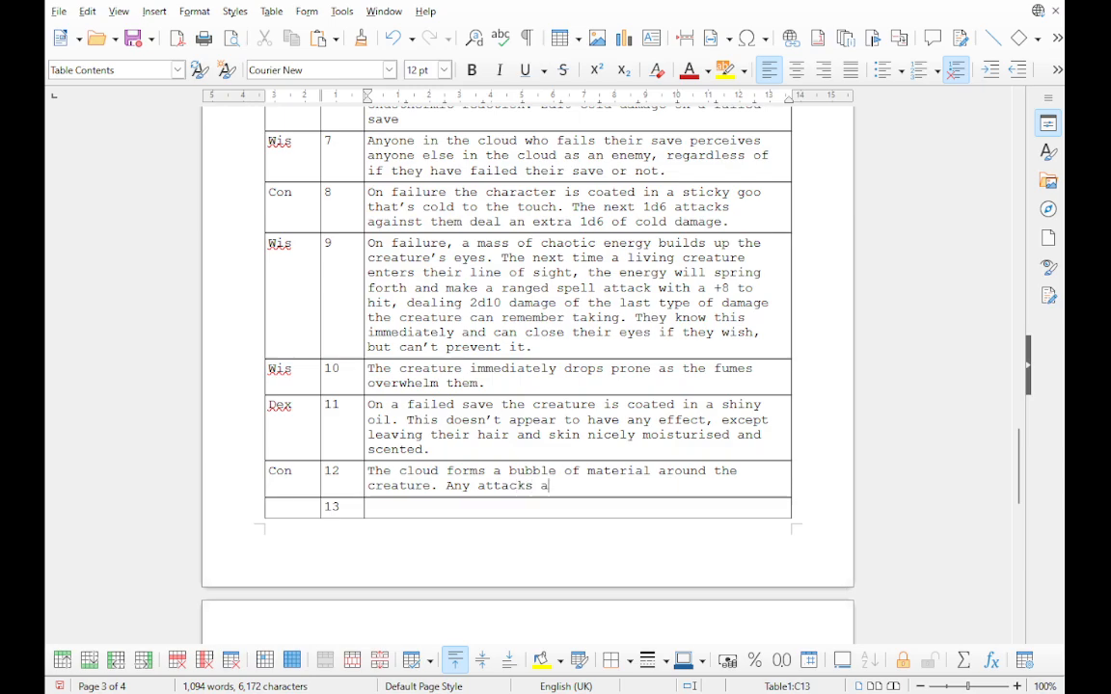
type("gainst them o")
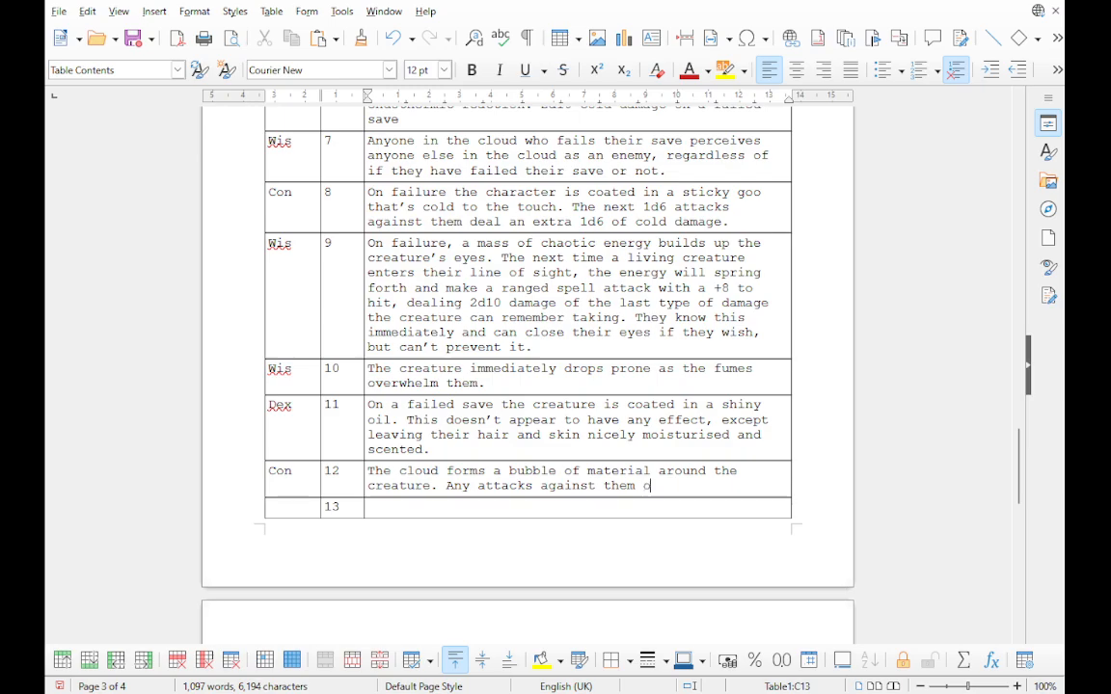
type("r made by them are at ")
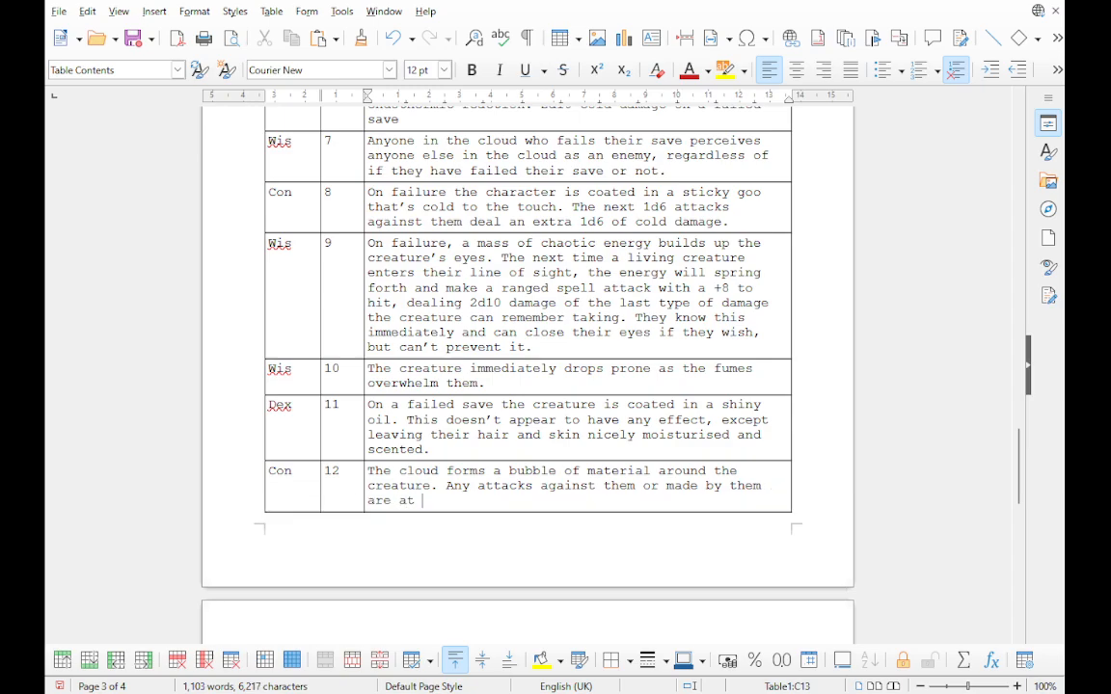
type("disadvantage for an h")
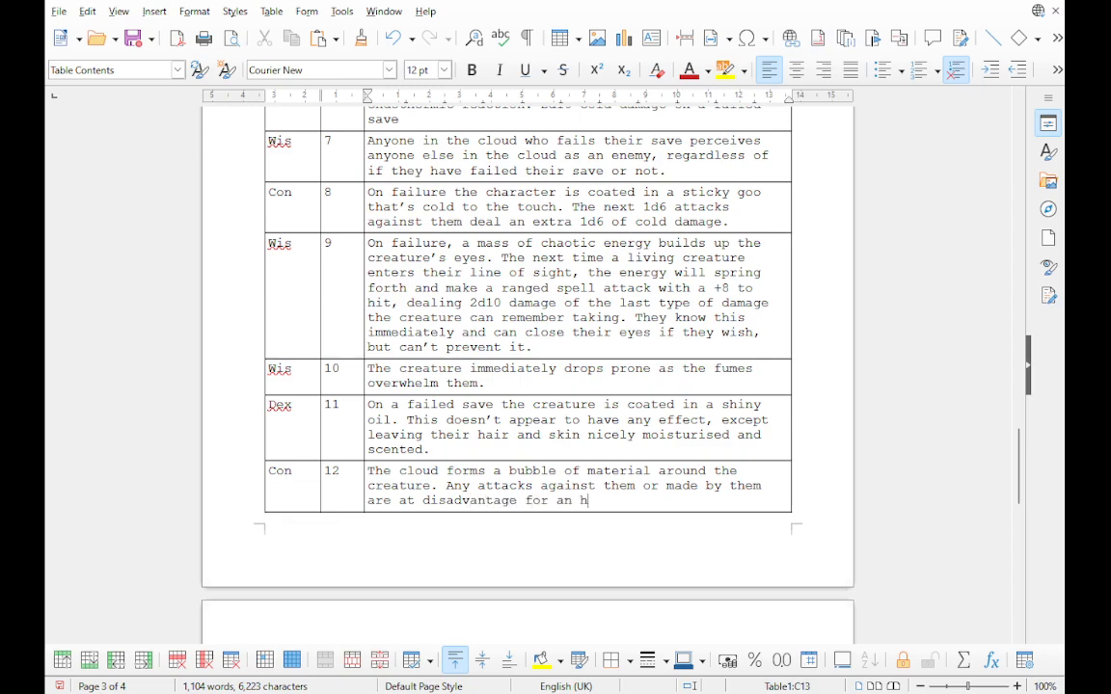
type("our as the bubble")
type("abs")
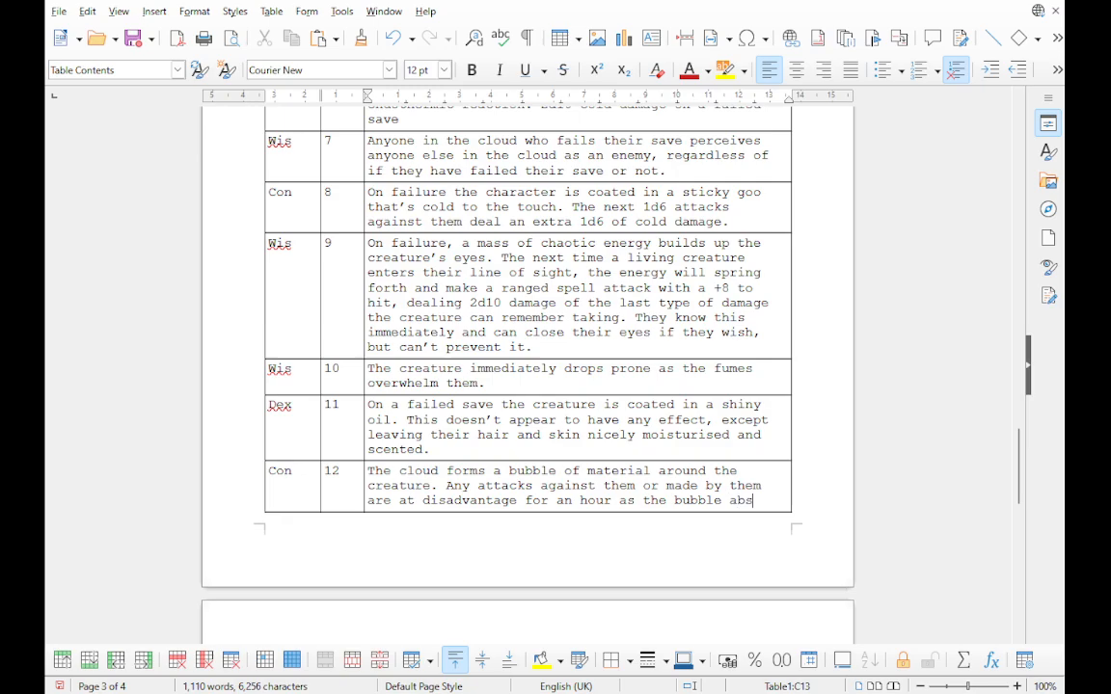
type("orbs the force")
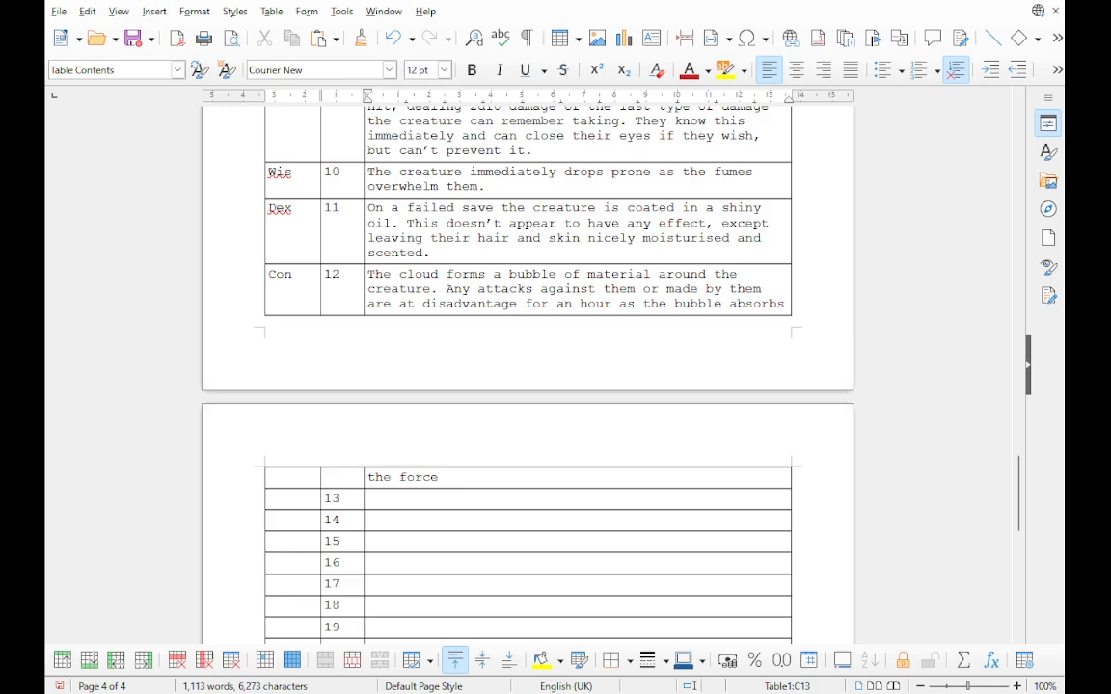
type(".")
key("Tab")
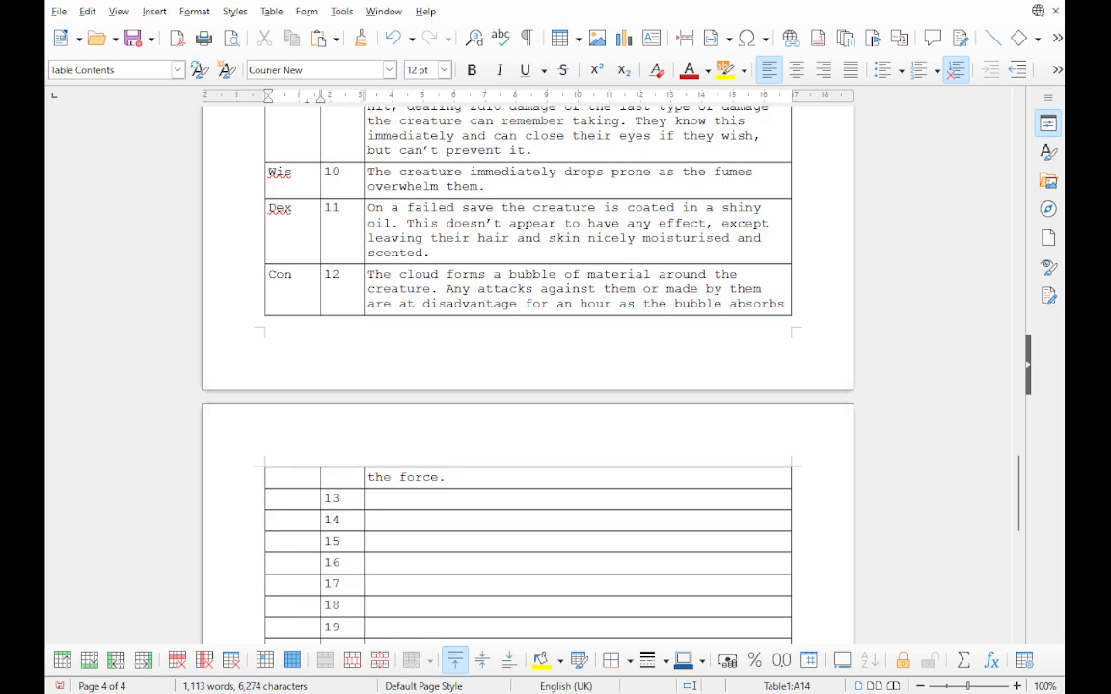
Step: Delete the empty rows 13 to 20 from the effects table
scroll(527, 376, "down", 3)
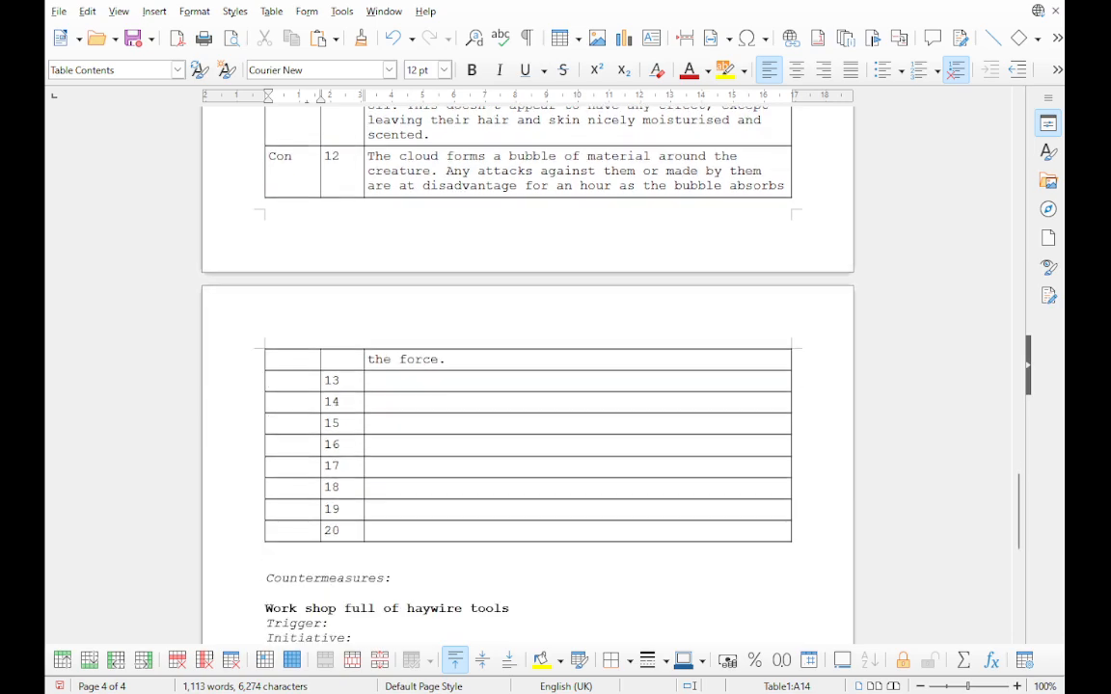
left_click_drag(462, 381, 463, 530)
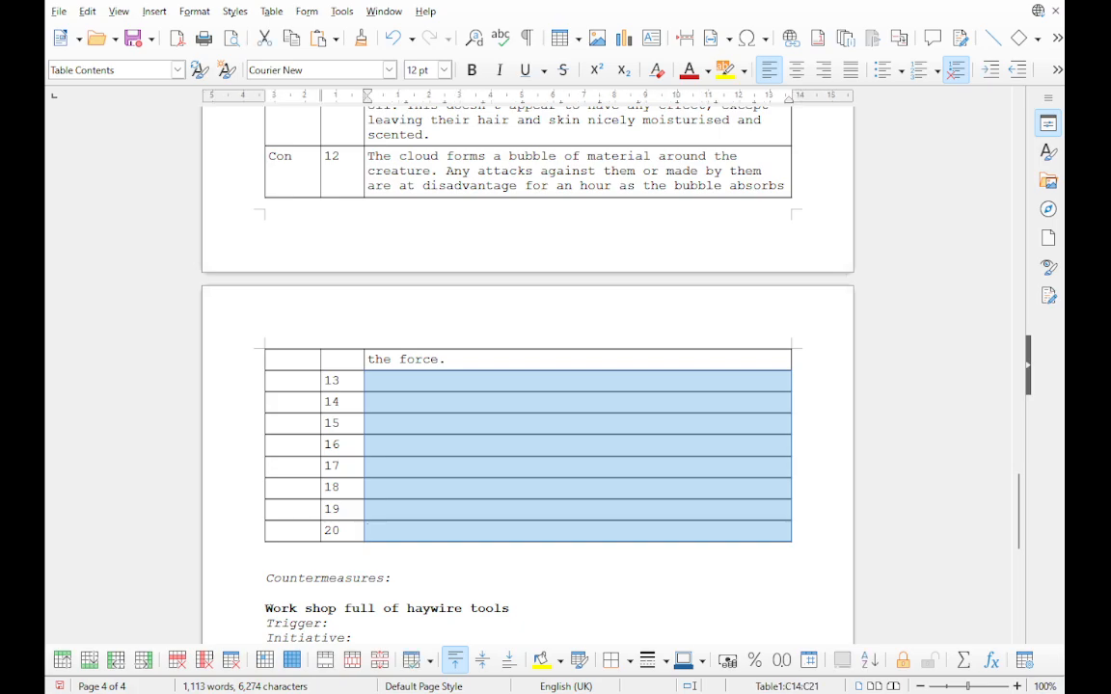
left_click(178, 661)
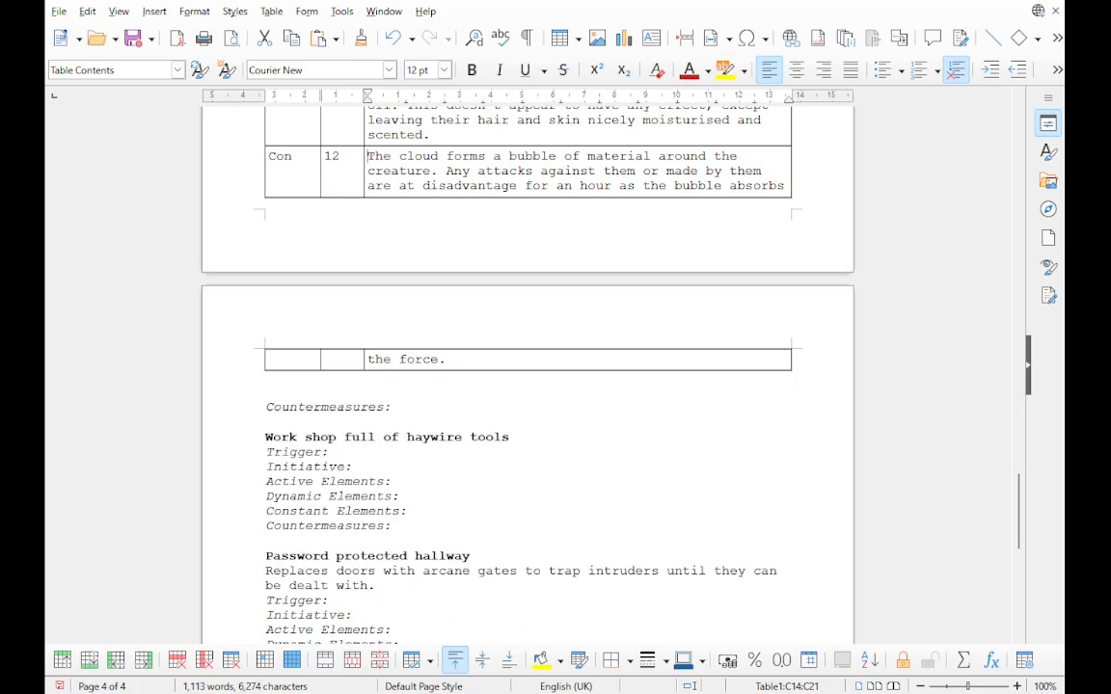
Step: Change the die column's header in the effects table to "d12"
scroll(527, 376, "up", 10)
scroll(528, 376, "up", 12)
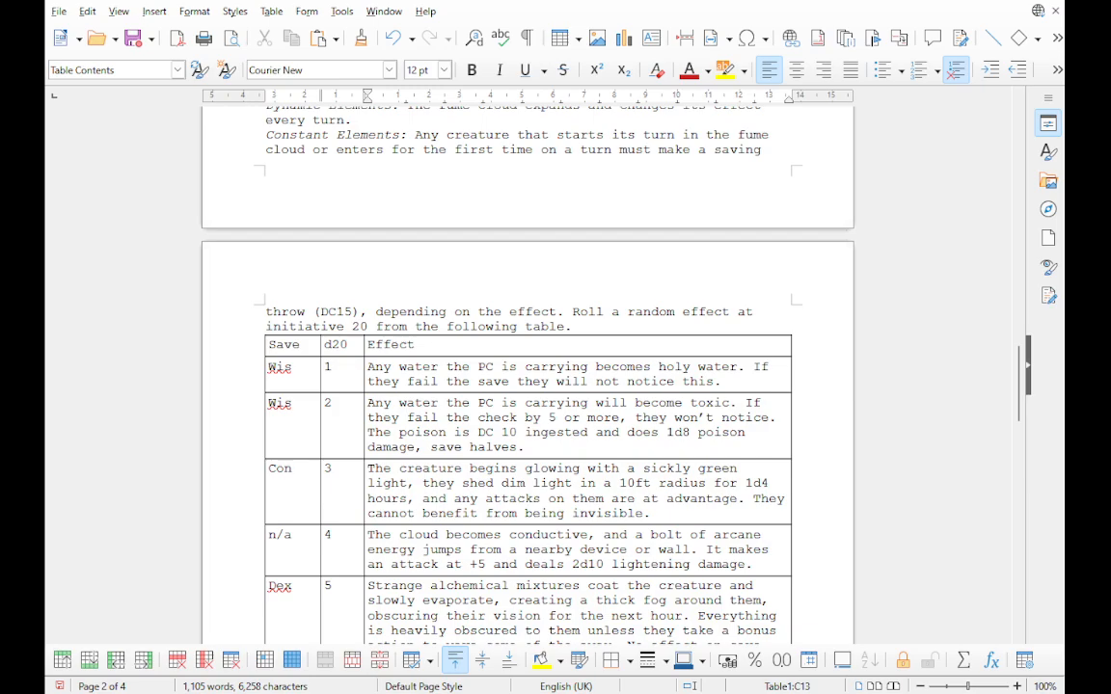
left_click_drag(330, 344, 348, 344)
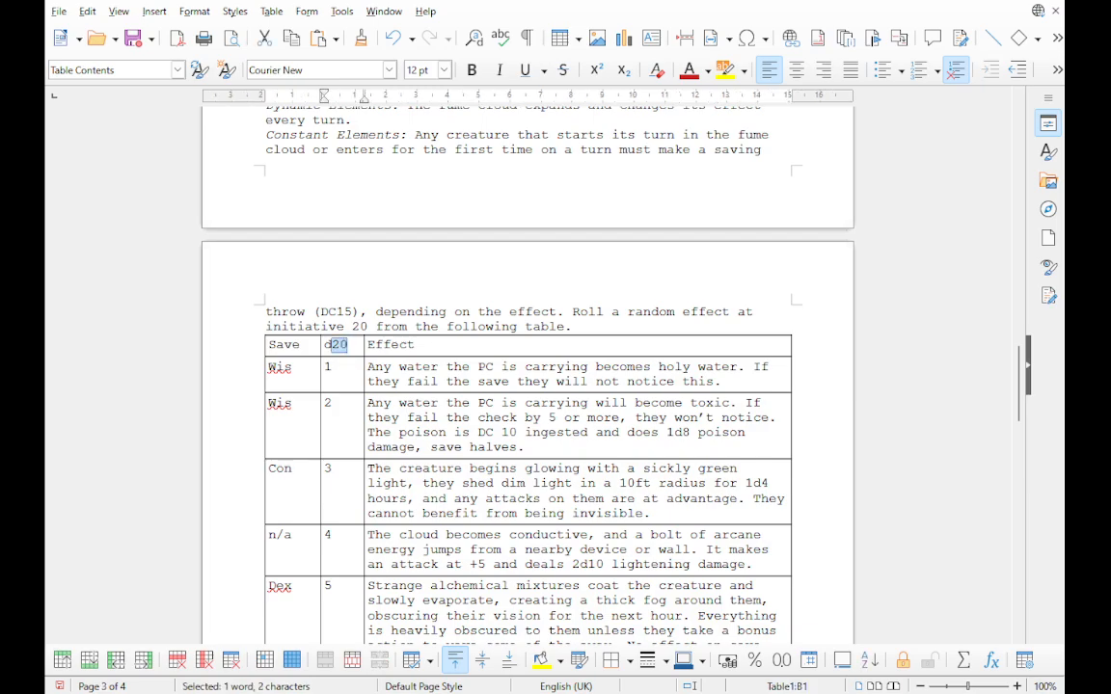
type("12")
scroll(589, 463, "down", 9)
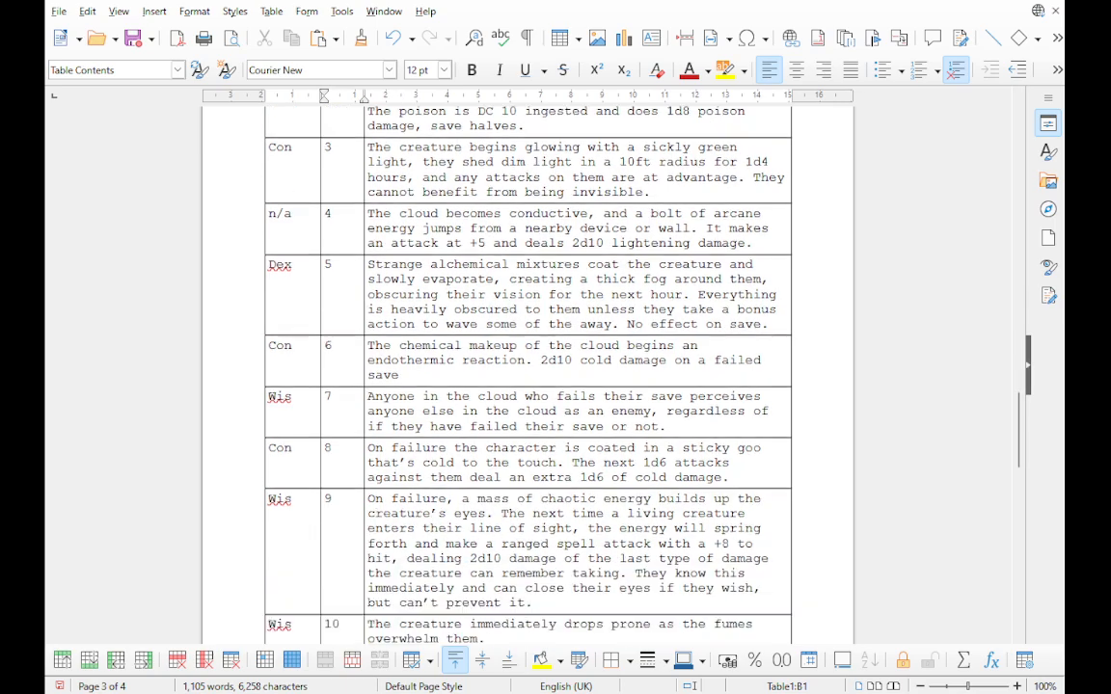
left_click(589, 464)
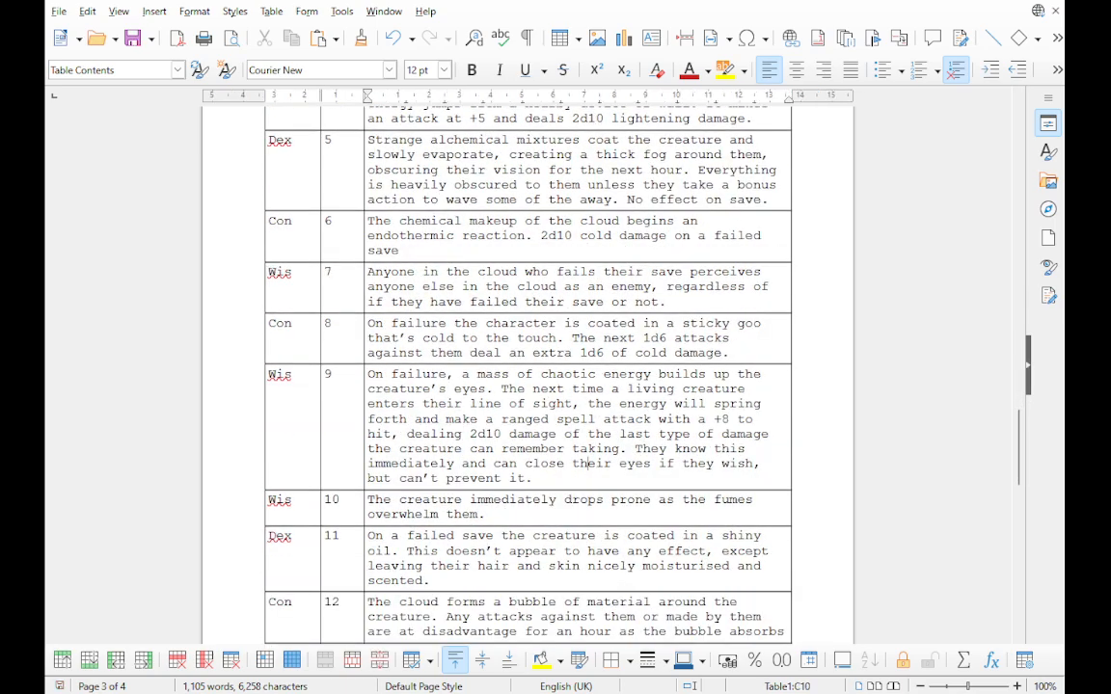
scroll(589, 464, "down", 5)
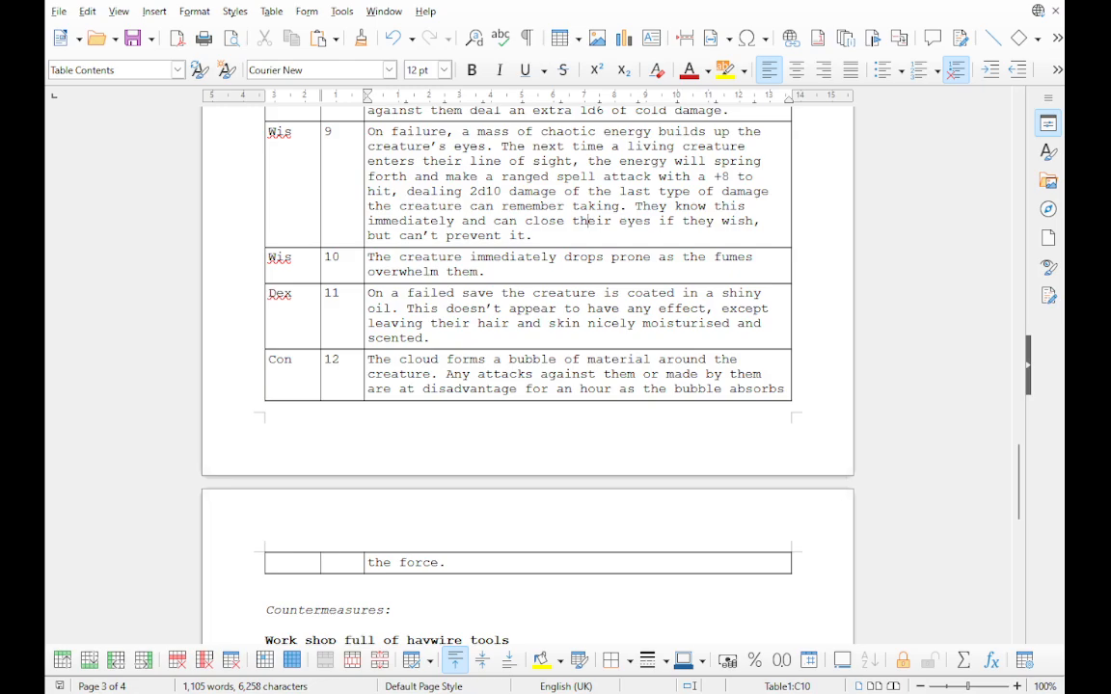
Step: Narrow the d12 column slightly and centre the text in every cell of the effects table
scroll(527, 376, "up", 16)
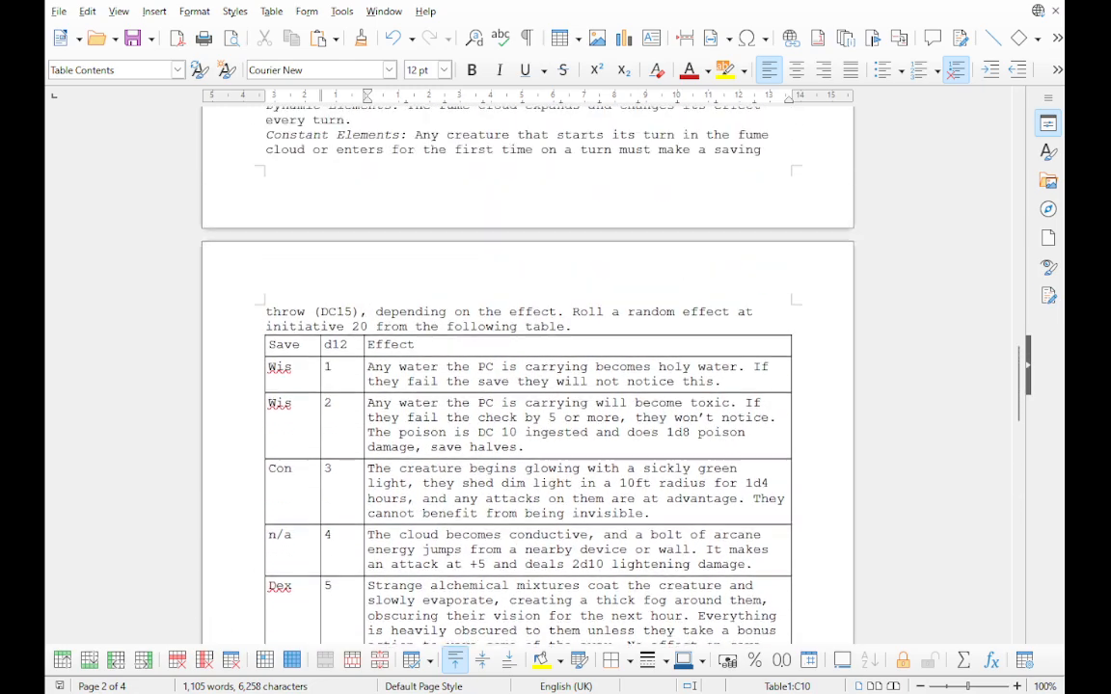
left_click_drag(364, 424, 354, 424)
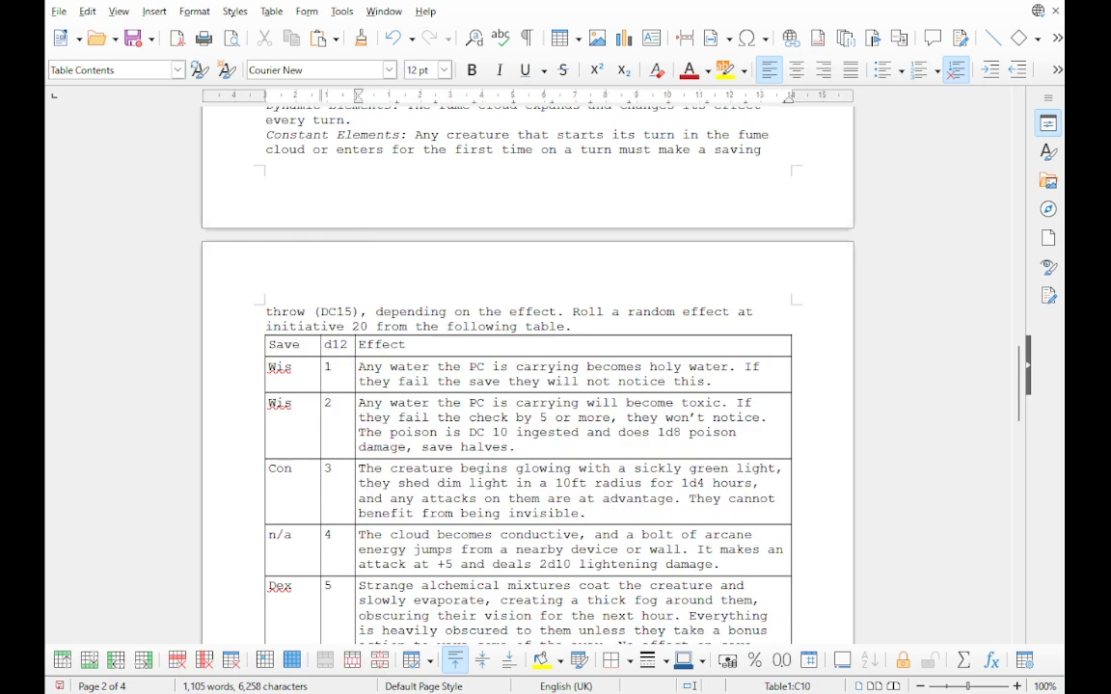
left_click_drag(285, 345, 400, 366)
scroll(390, 390, "down", 12)
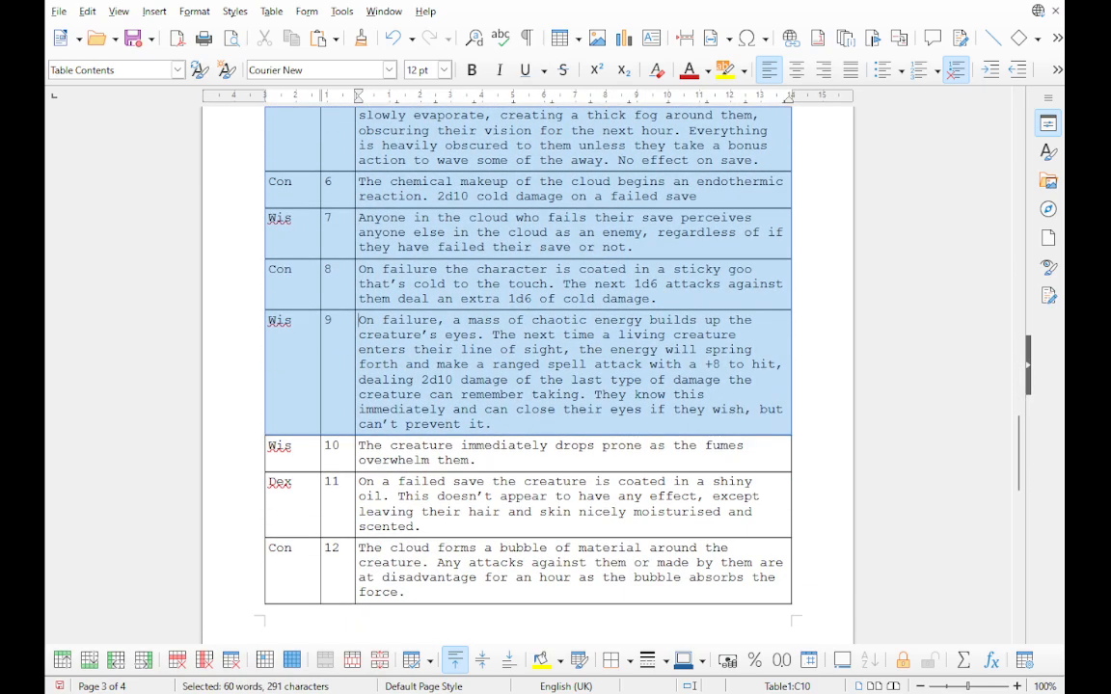
scroll(359, 324, "down", 3)
left_click_drag(359, 324, 359, 430)
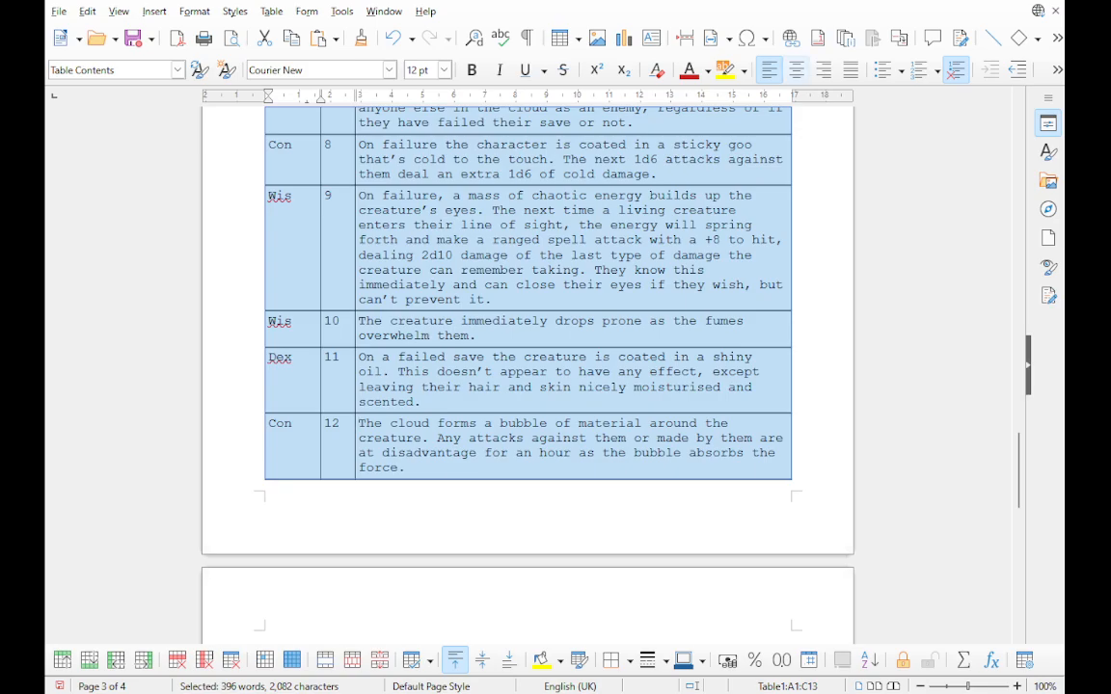
key("ctrl+e")
left_click(564, 285)
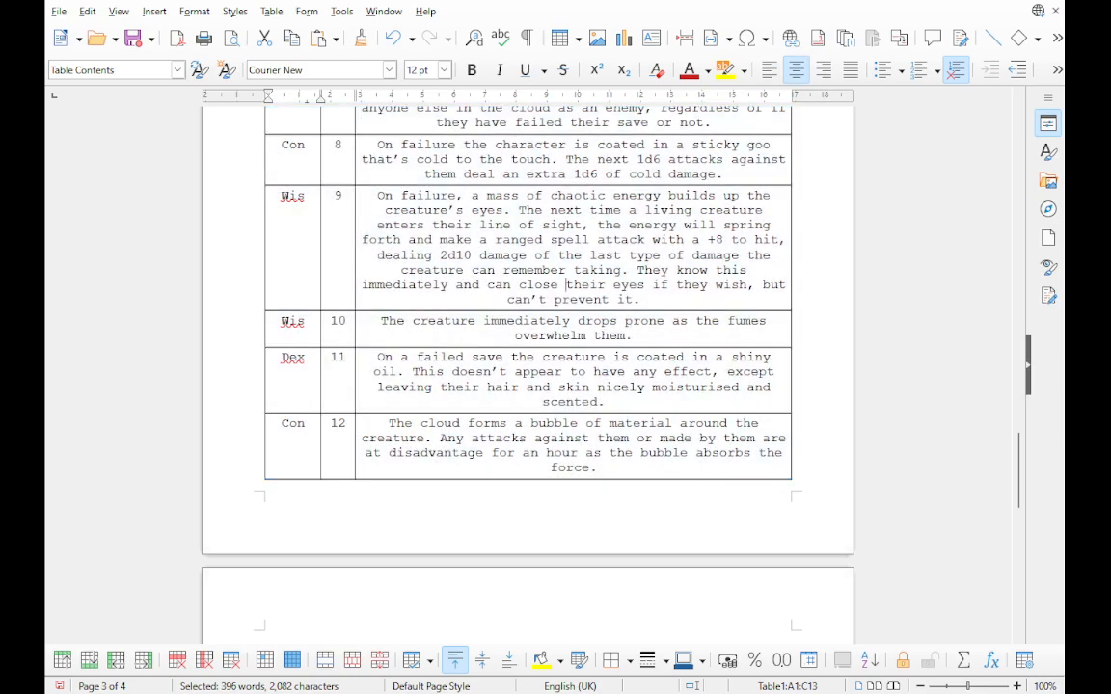
Step: Review the layout of the effects table and the Alchemical spill trap description before it
scroll(565, 285, "up", 9)
scroll(527, 376, "up", 3)
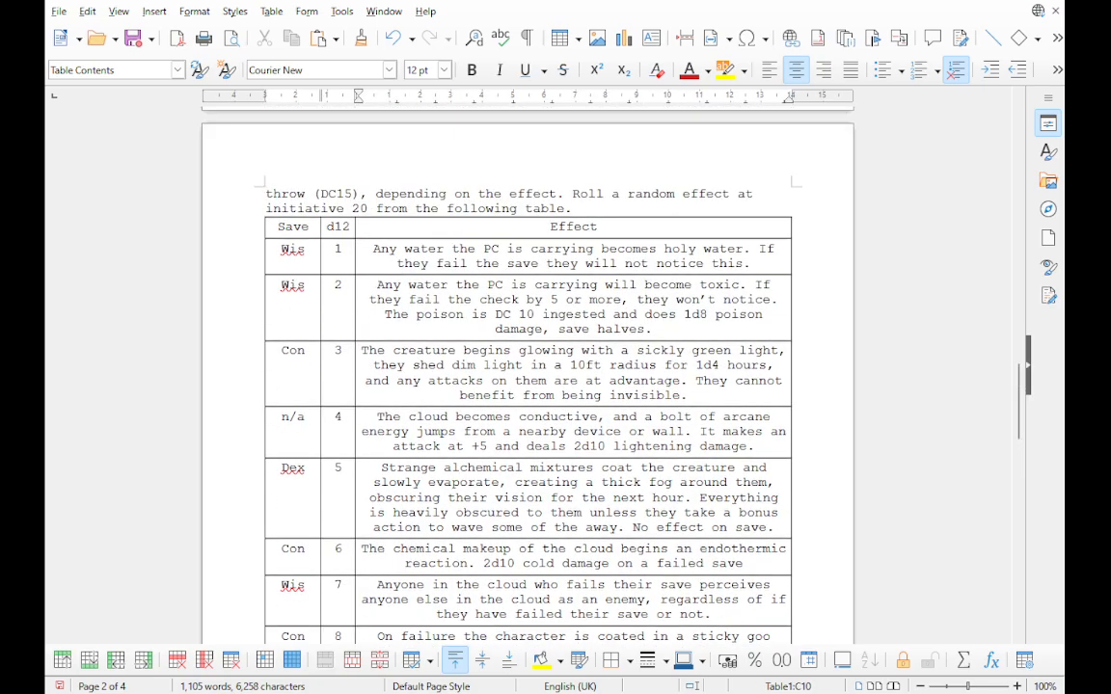
scroll(528, 376, "down", 14)
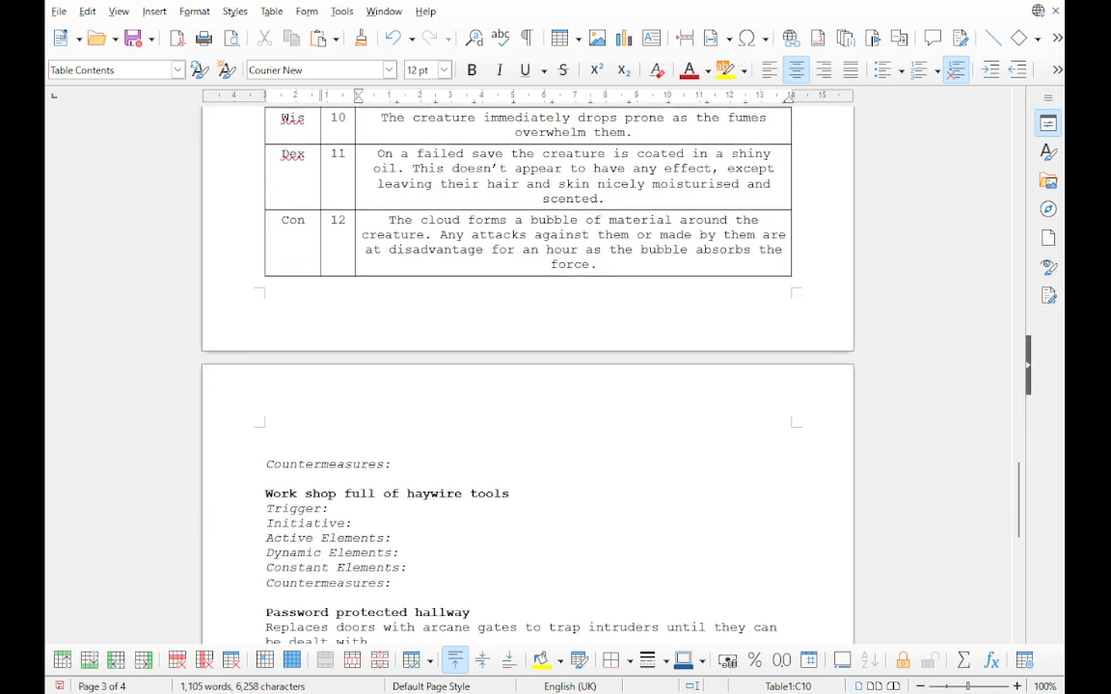
scroll(527, 376, "up", 18)
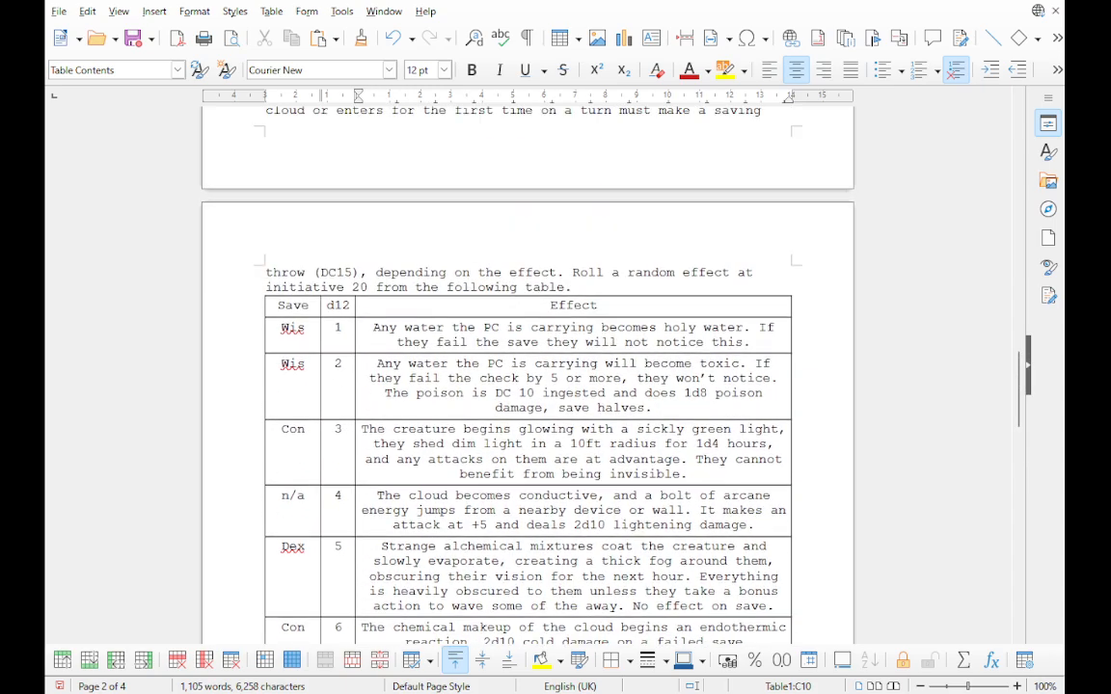
scroll(528, 376, "up", 3)
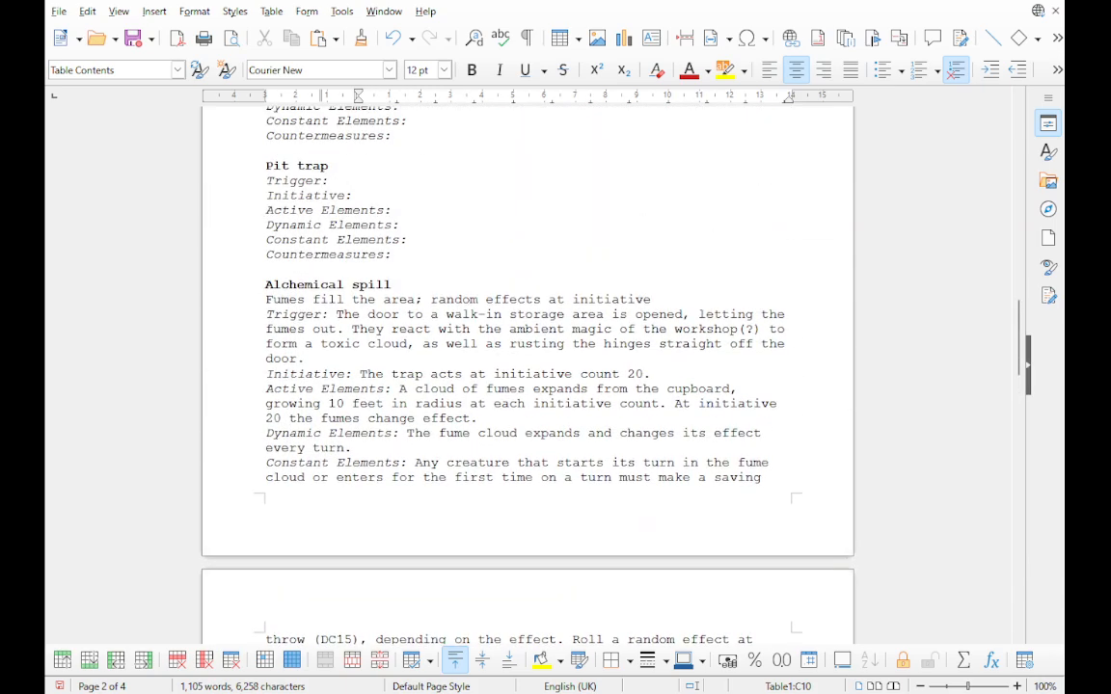
scroll(528, 376, "down", 20)
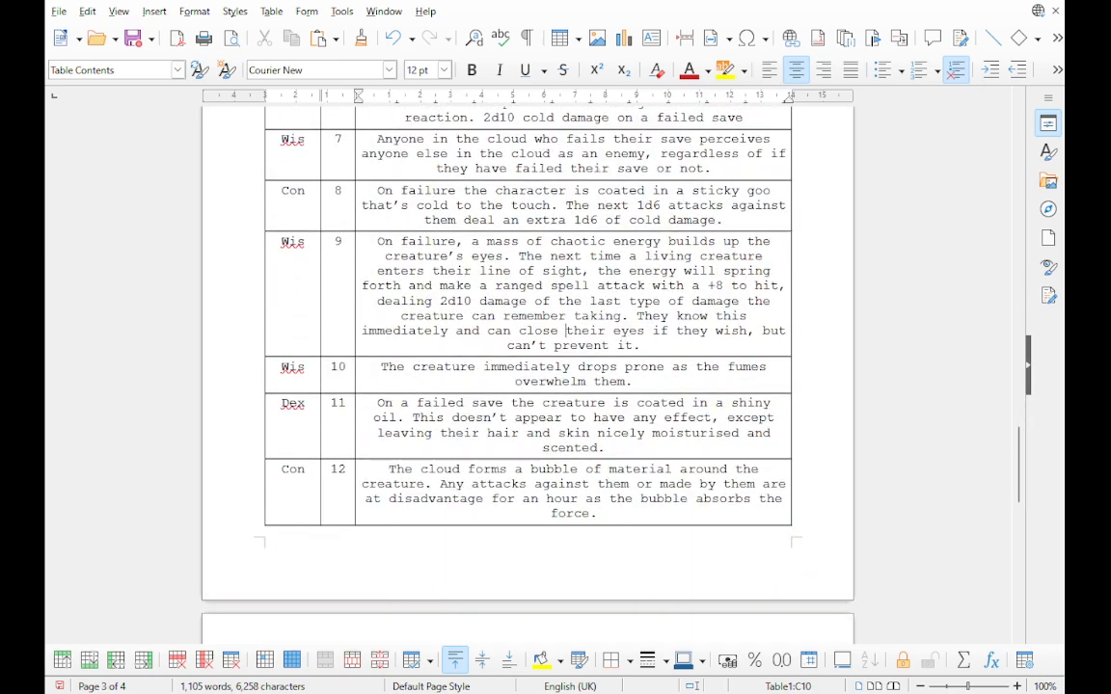
Step: Begin the Alchemical spill's Countermeasures in non-italic text with "Str (Athletics) can be used (with an appropriate tool)"
left_click(401, 549)
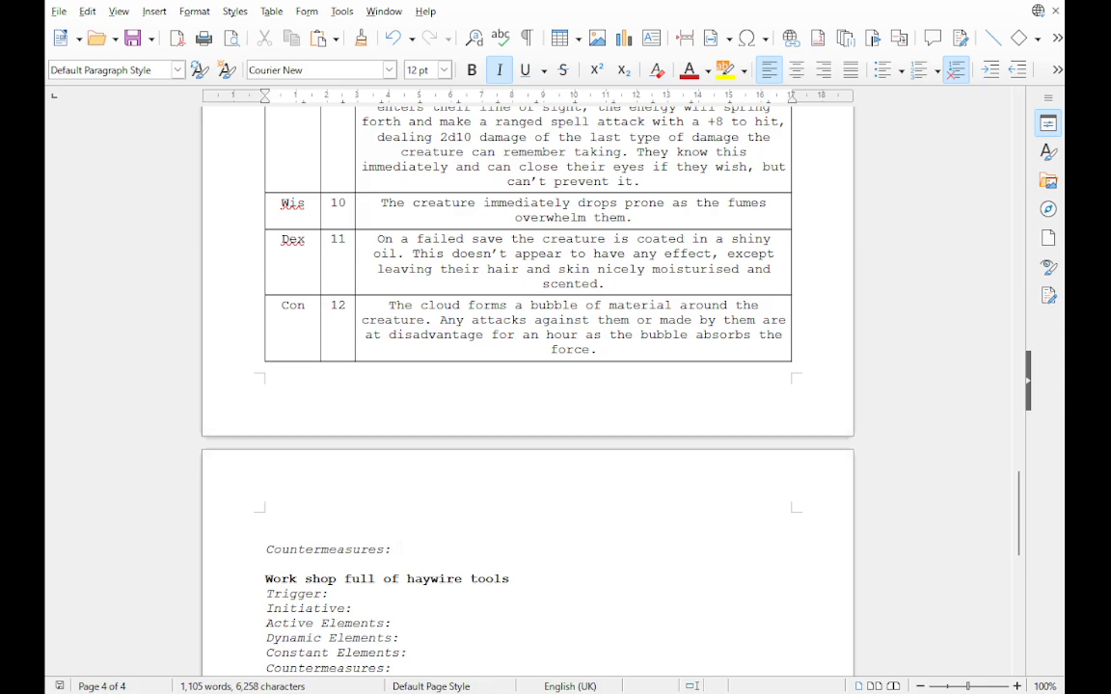
type("A")
key("BackSpace")
key("ctrl+i")
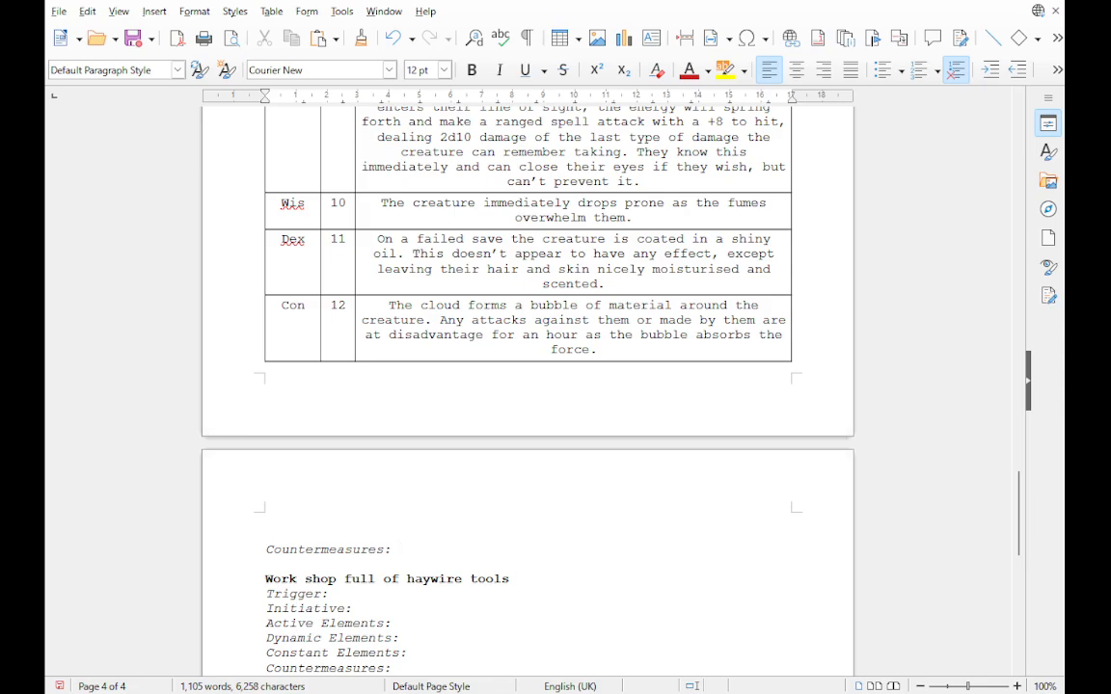
type("Str (Athletics) ca")
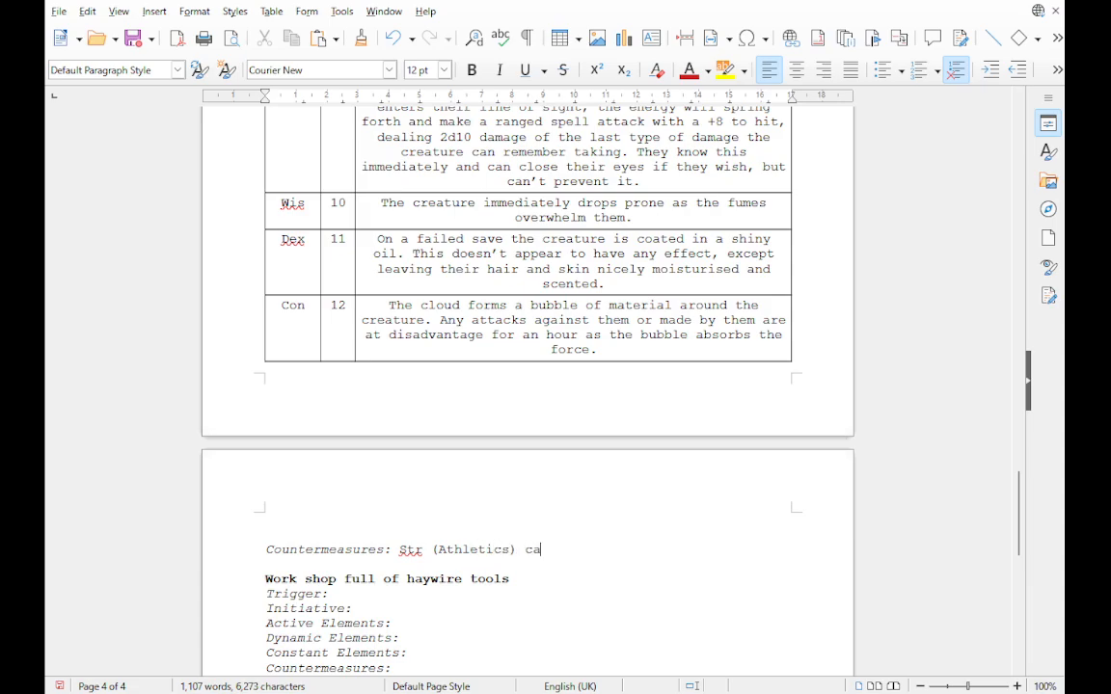
type("n be used (with abn")
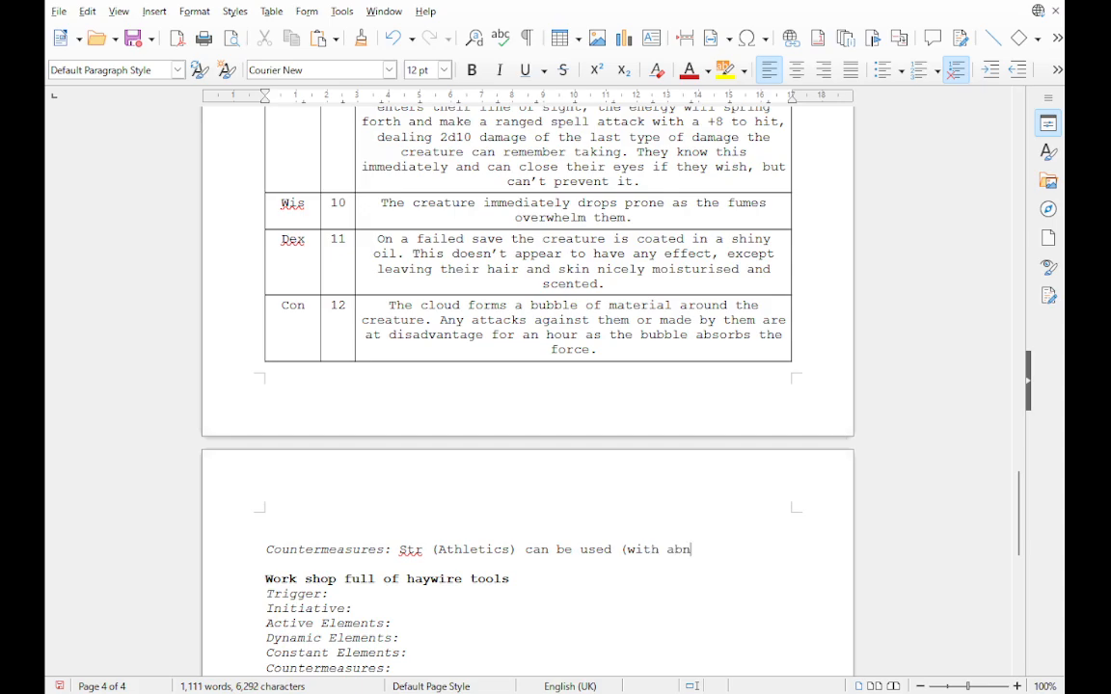
key("BackSpace")
key("BackSpace")
key("BackSpace")
type("n approp")
type("roat")
key("BackSpace")
key("BackSpace")
key("BackSpace")
type("iate too")
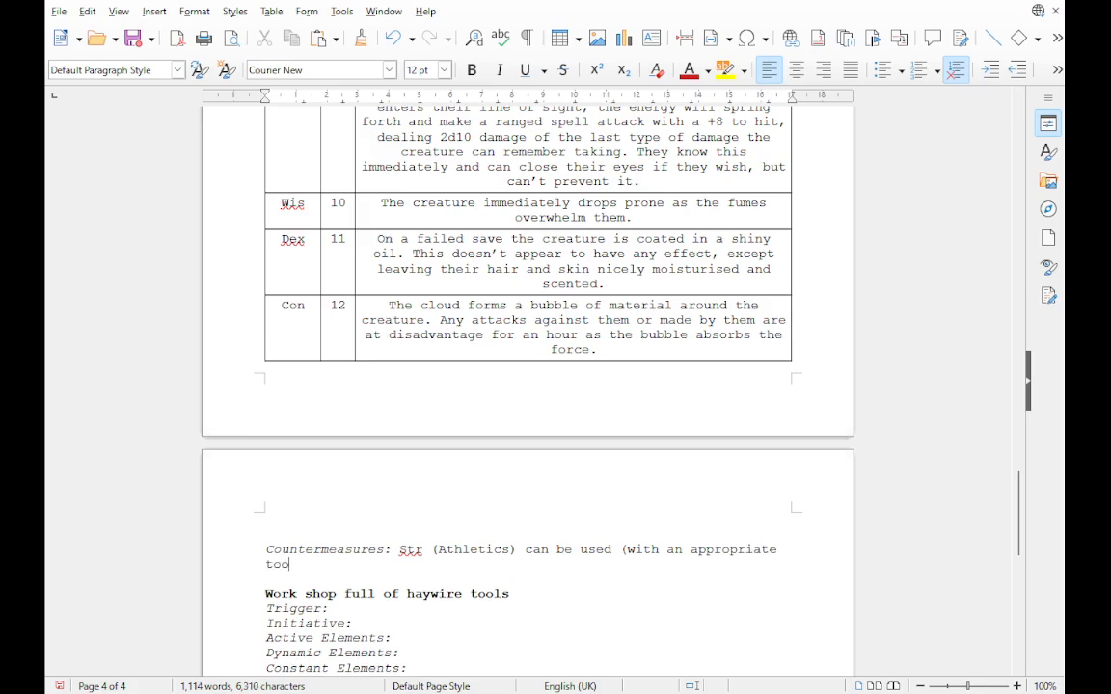
Step: Continue the Alchemical spill's Countermeasures with "to waft the fumes away. This slows the clouds advance for one turn."
type("l) to waft the fu")
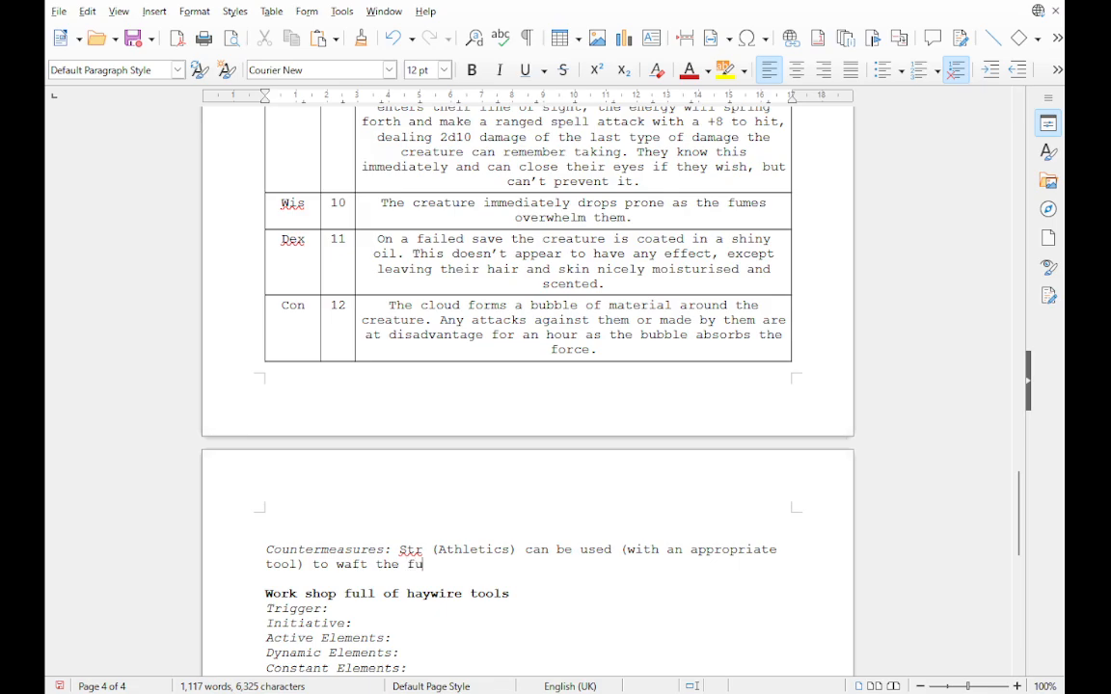
type("mes away. This slowsl")
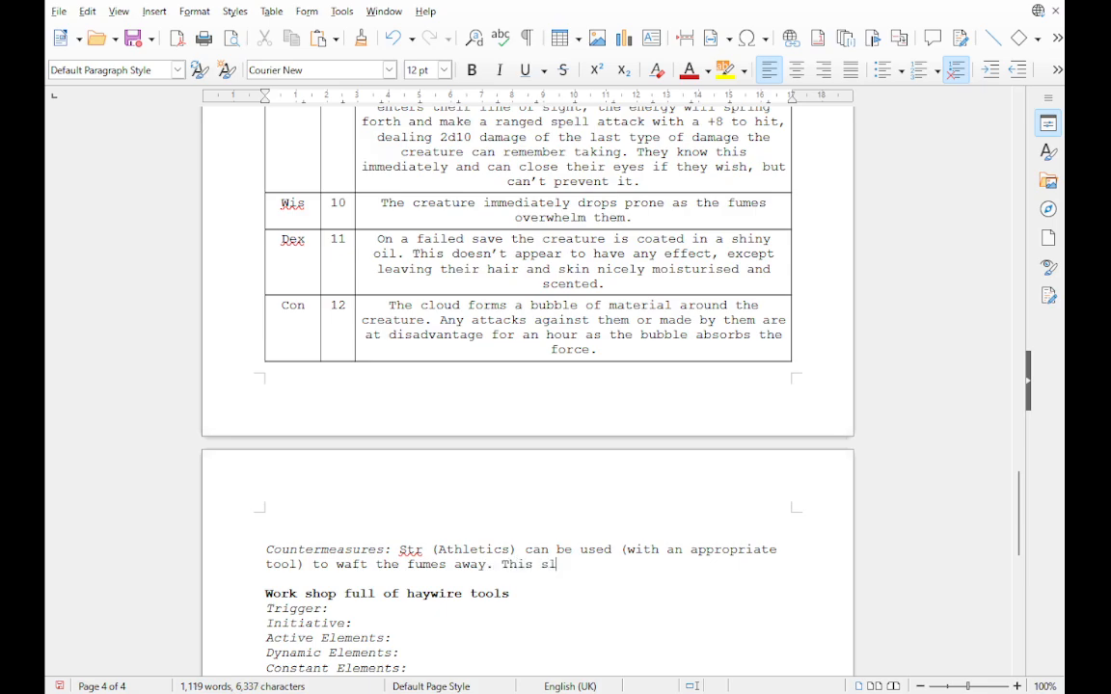
key("BackSpace")
type("the clouds ")
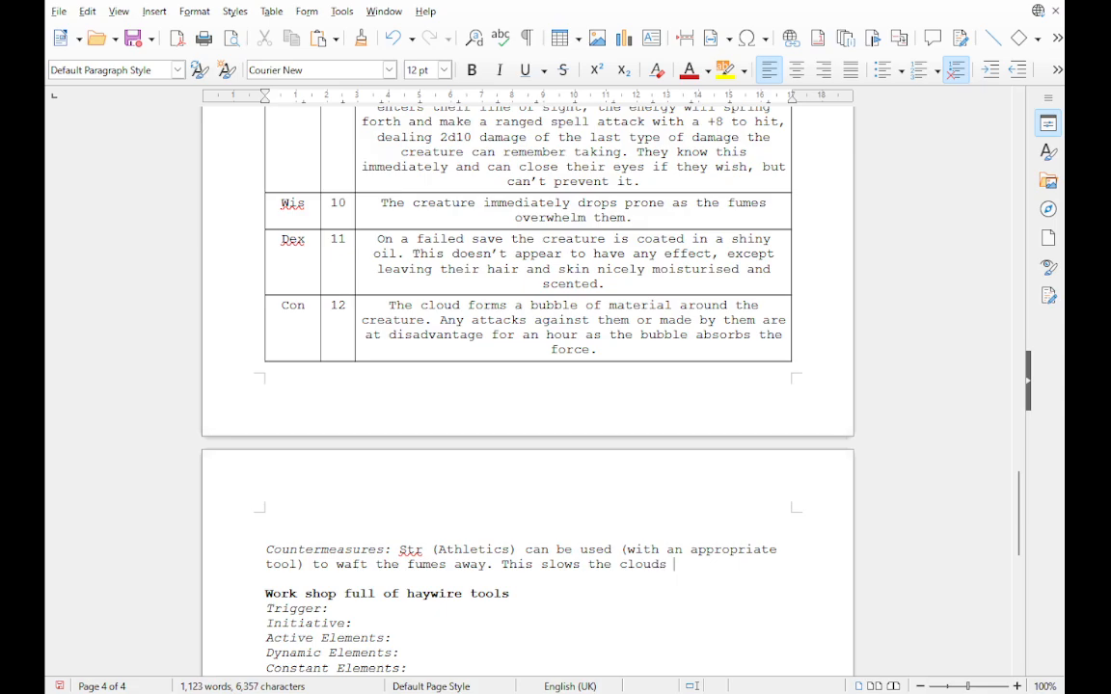
type("advance for one turn")
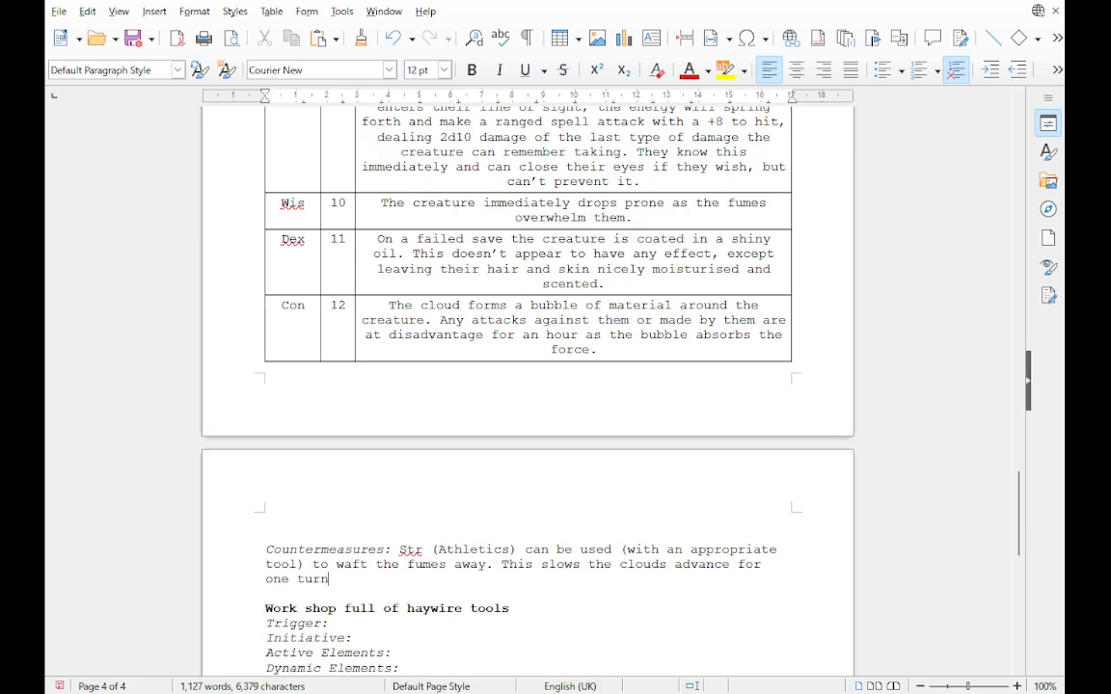
type(".")
Step: Insert "DC 15" after "Str (Athletics)" in the Alchemical spill's Countermeasures and move that entry onto its own line below the heading
left_click(517, 550)
type("DC 1")
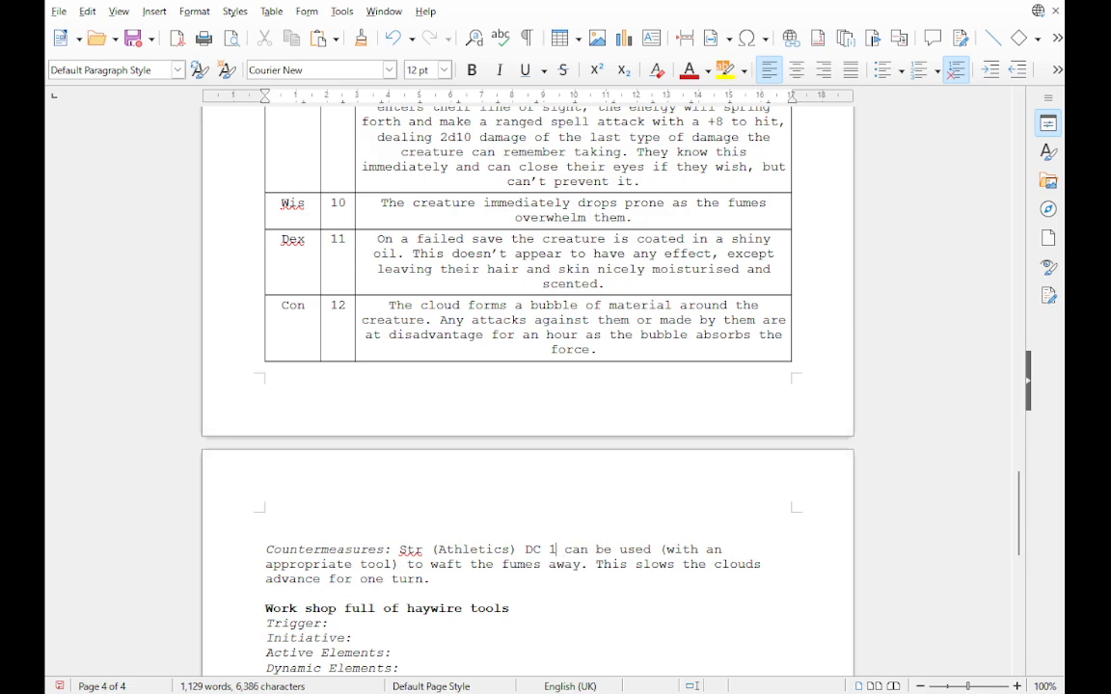
type("0")
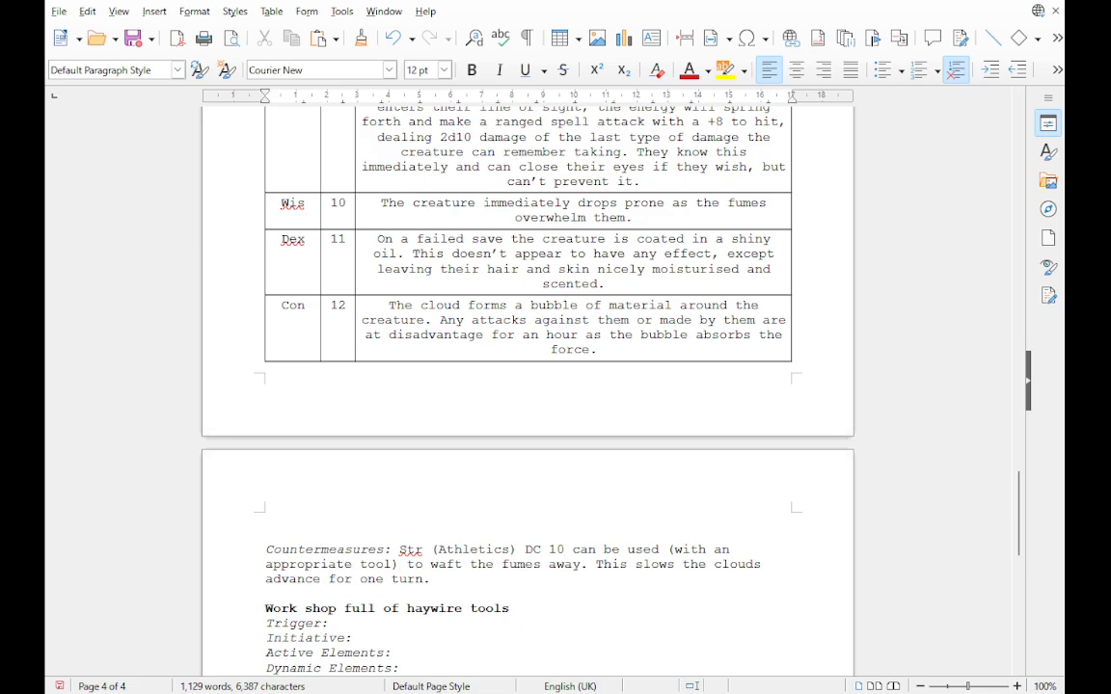
key("BackSpace")
type("5")
key("Return")
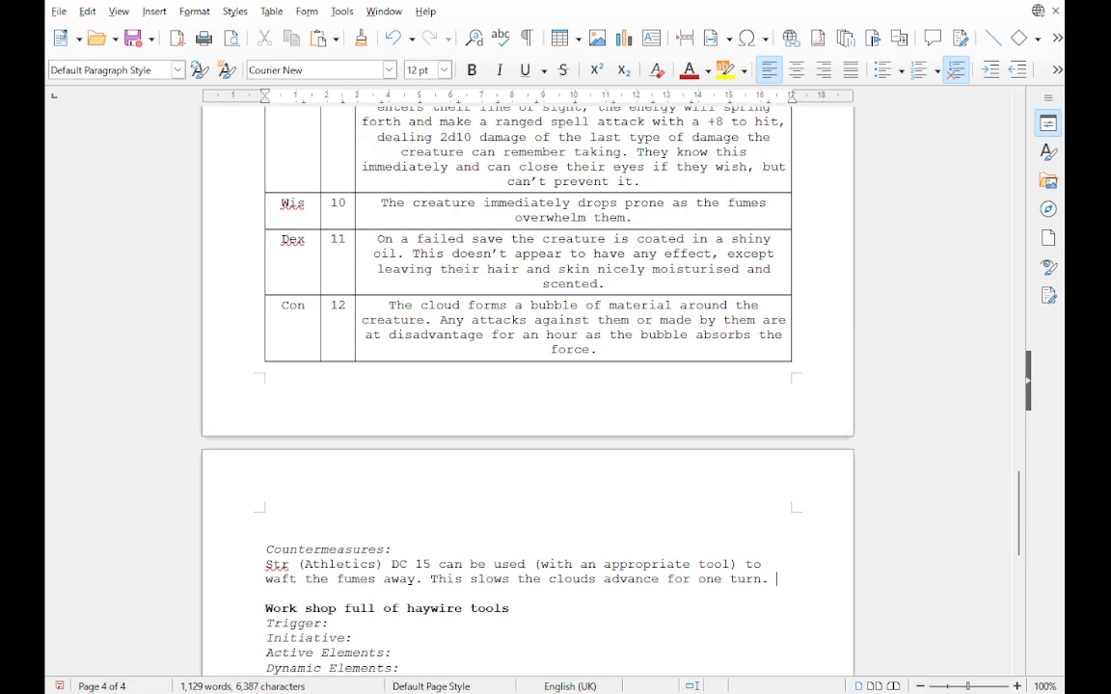
Step: Start a new countermeasure line below the Athletics entry with "Int (Herbalism, Alchemist's Supplies, Brewers' Tool"
key("Return")
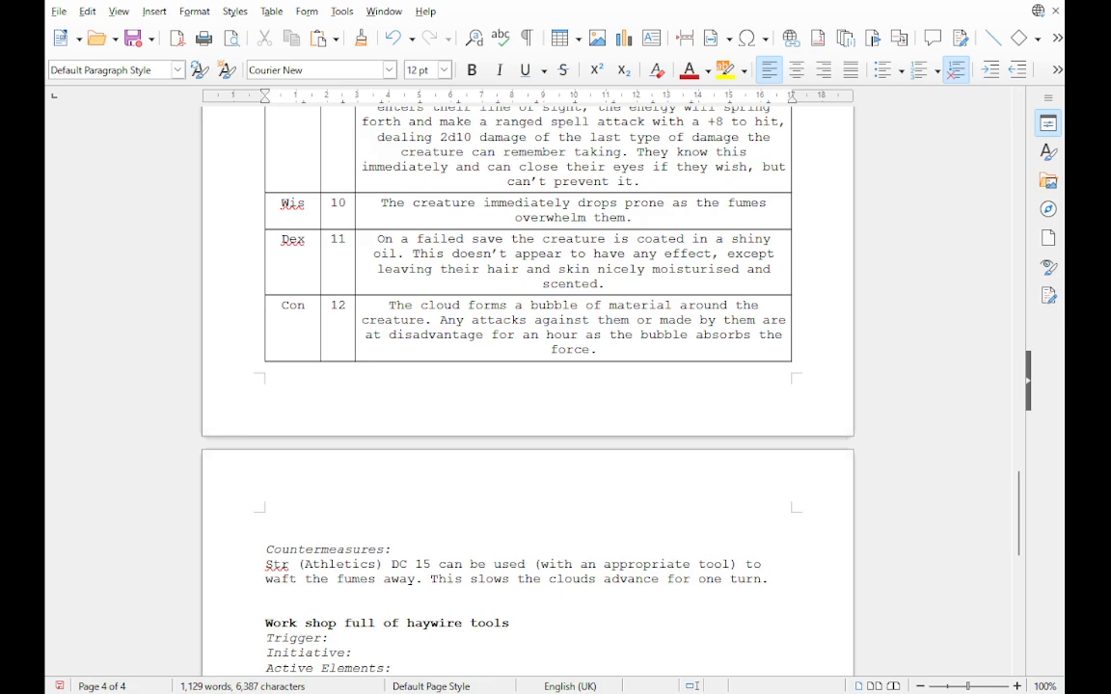
type("Int (Herbalism, ")
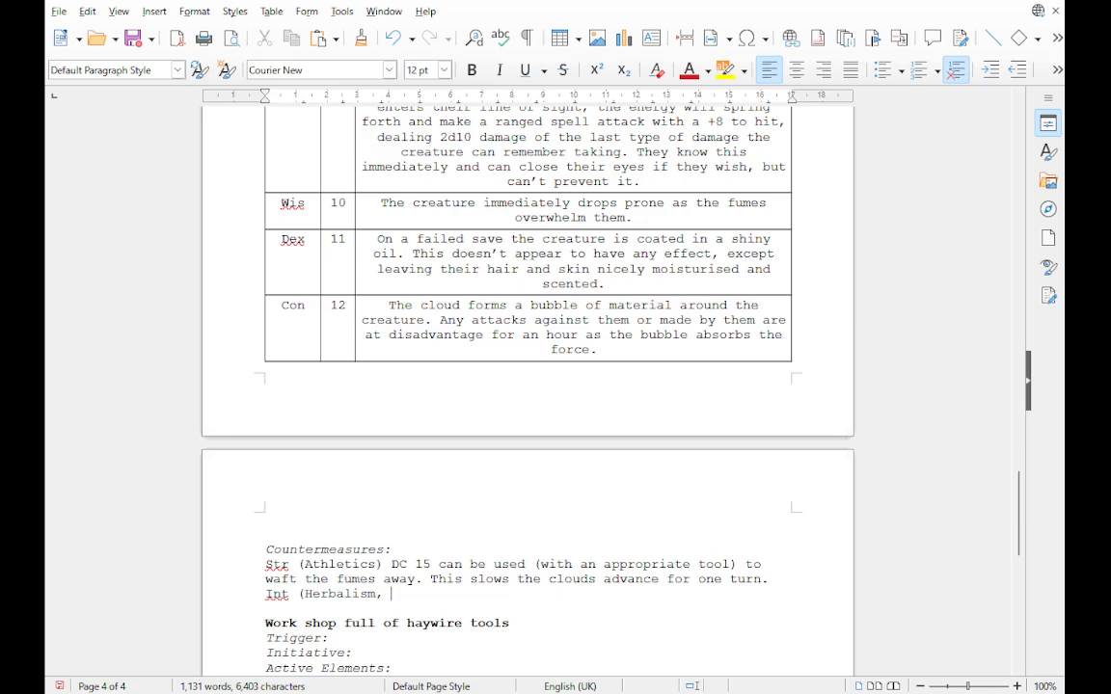
type("Alchemist's Sup")
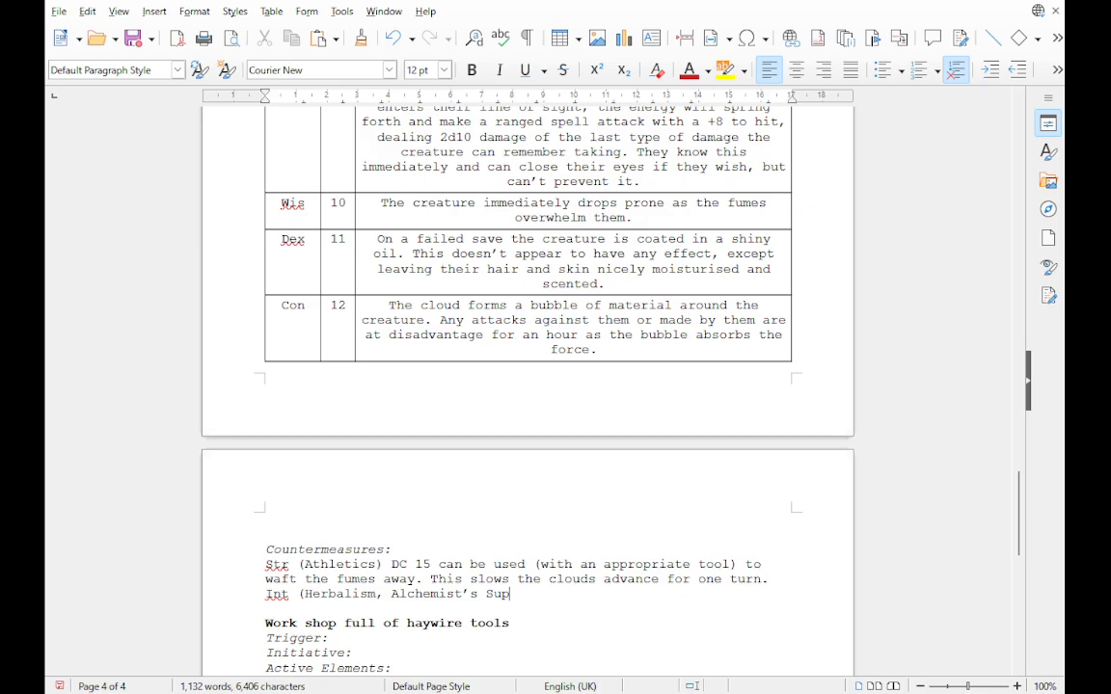
type("plies, Brewer's")
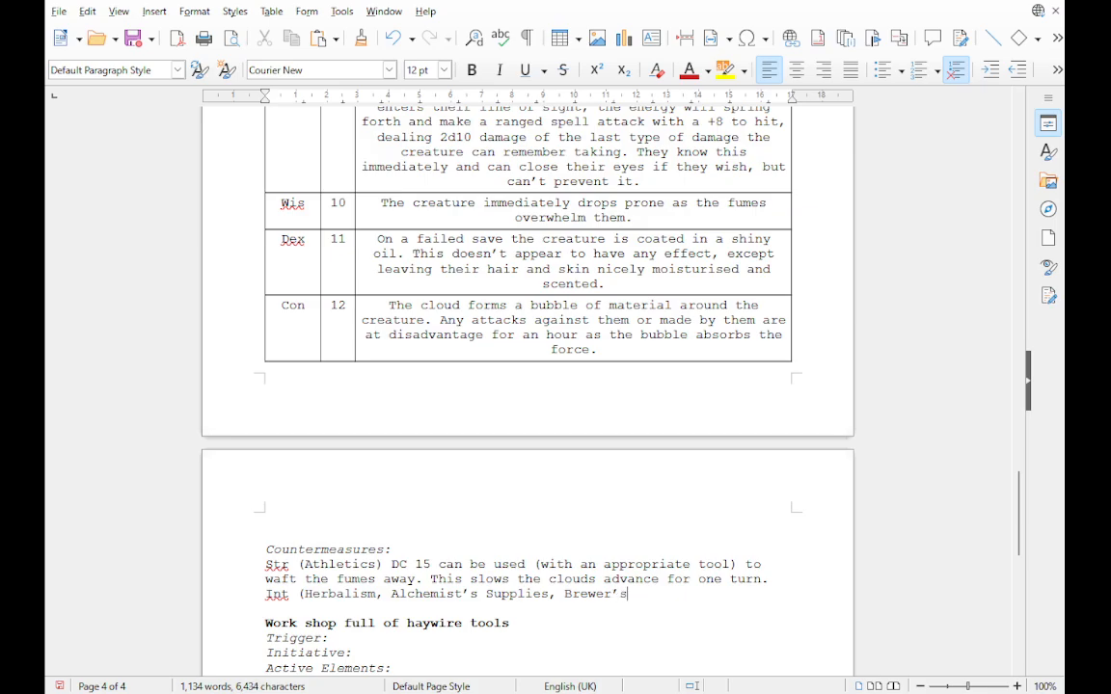
key("BackSpace")
key("BackSpace")
key("BackSpace")
type("s")
type("' Tool")
Step: Change "Herbalism" to "Herbalists' Kit" in the Int countermeasure and close its tool list with ", etc)"
left_click(376, 594)
key("BackSpace")
type("ts' Kit")
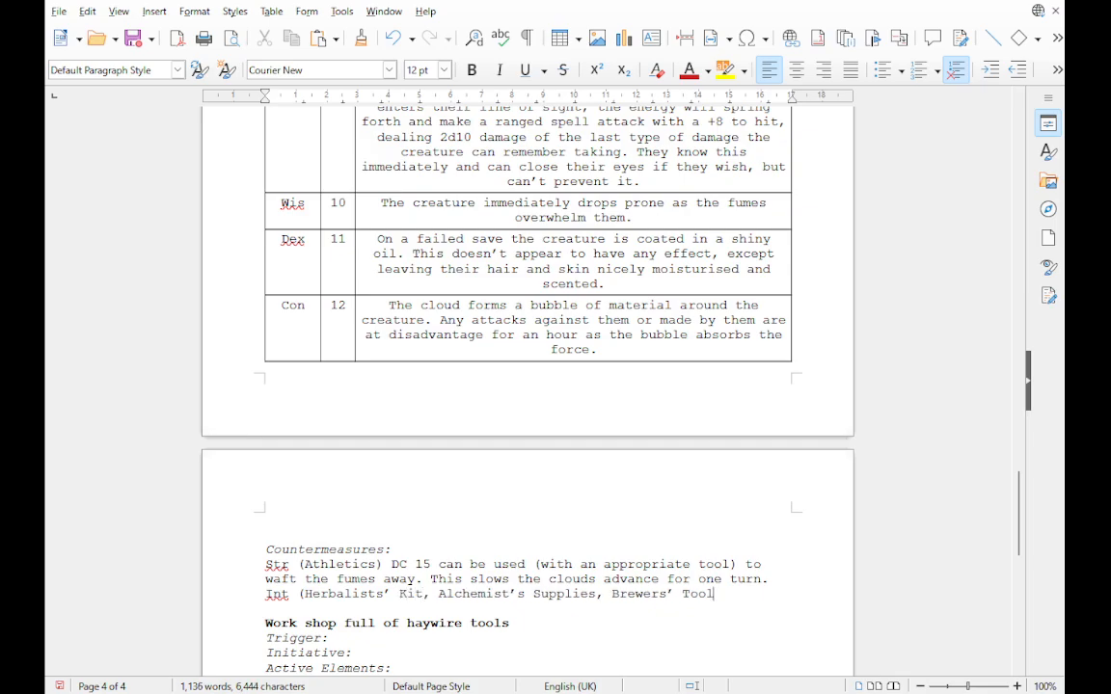
key("End")
type(", etc)")
Step: Continue the Int countermeasure with "can be used to try and counteract the", without a doubled "and"
key("Return")
type("can be us")
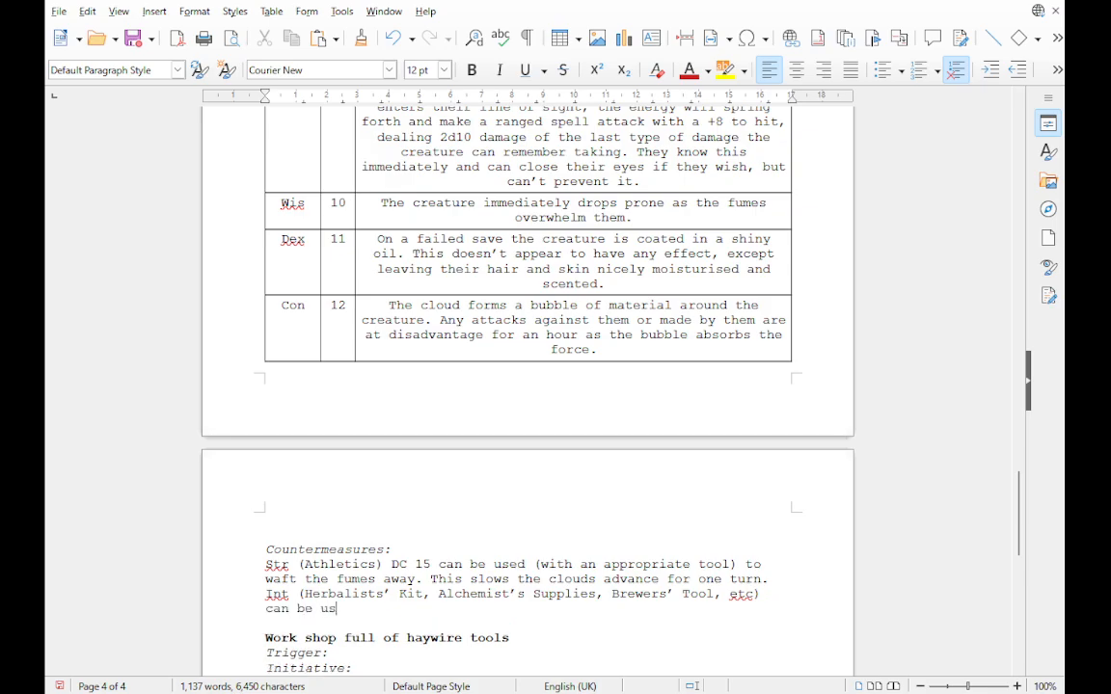
type("ed to")
type("try and and")
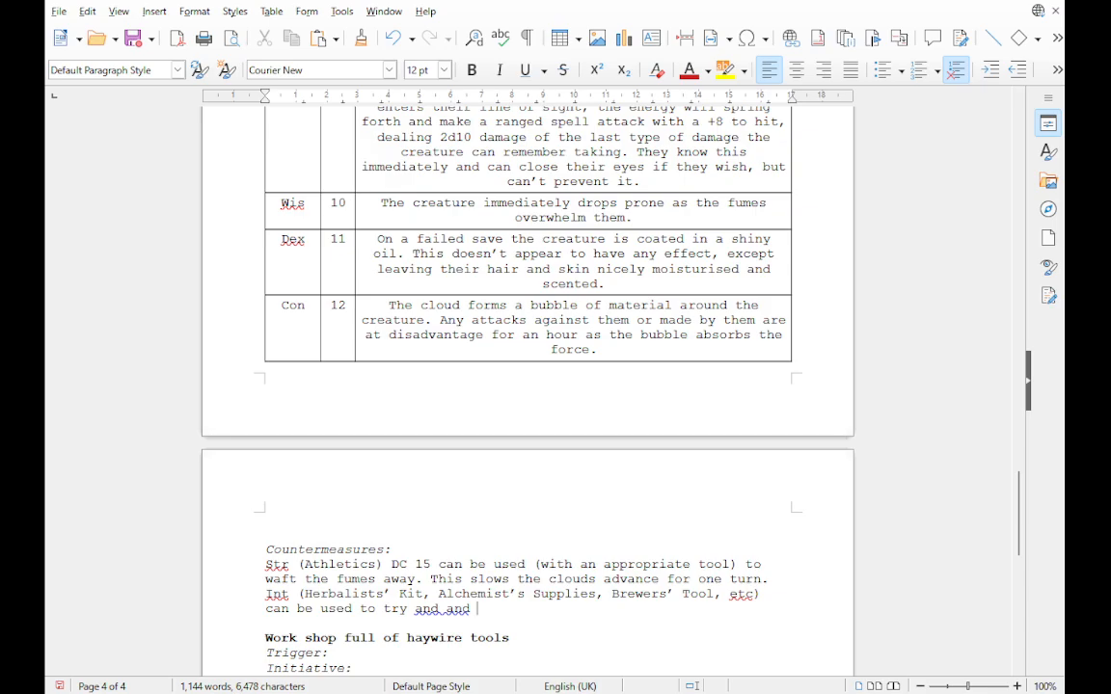
type("counteract the")
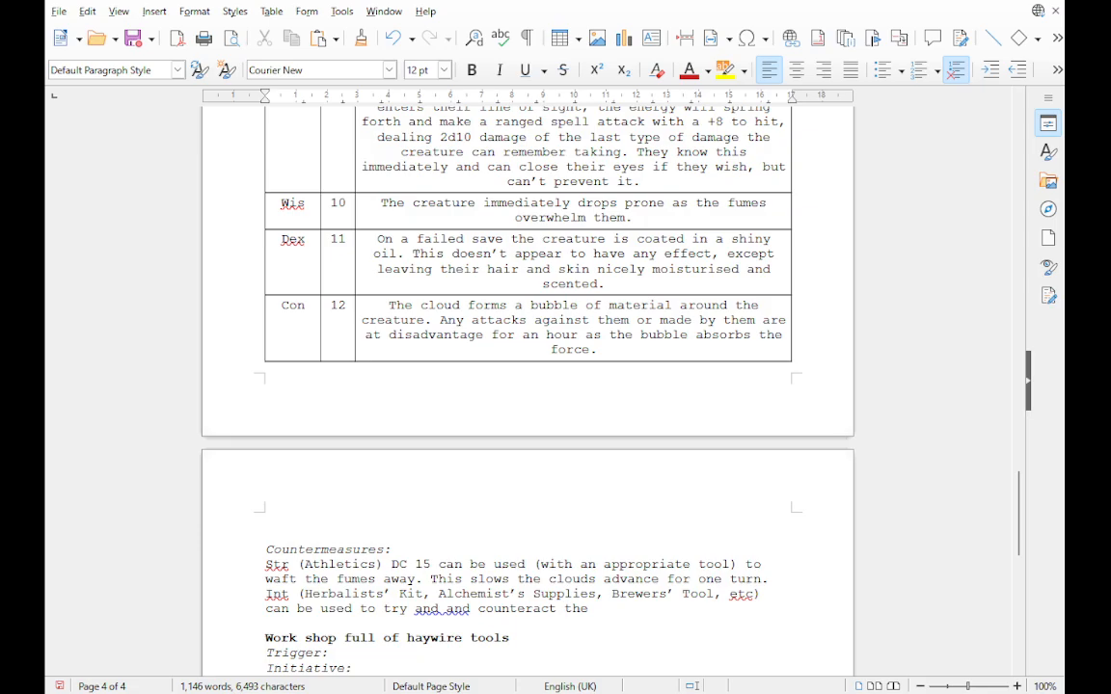
left_click_drag(446, 610, 415, 609)
key("BackSpace")
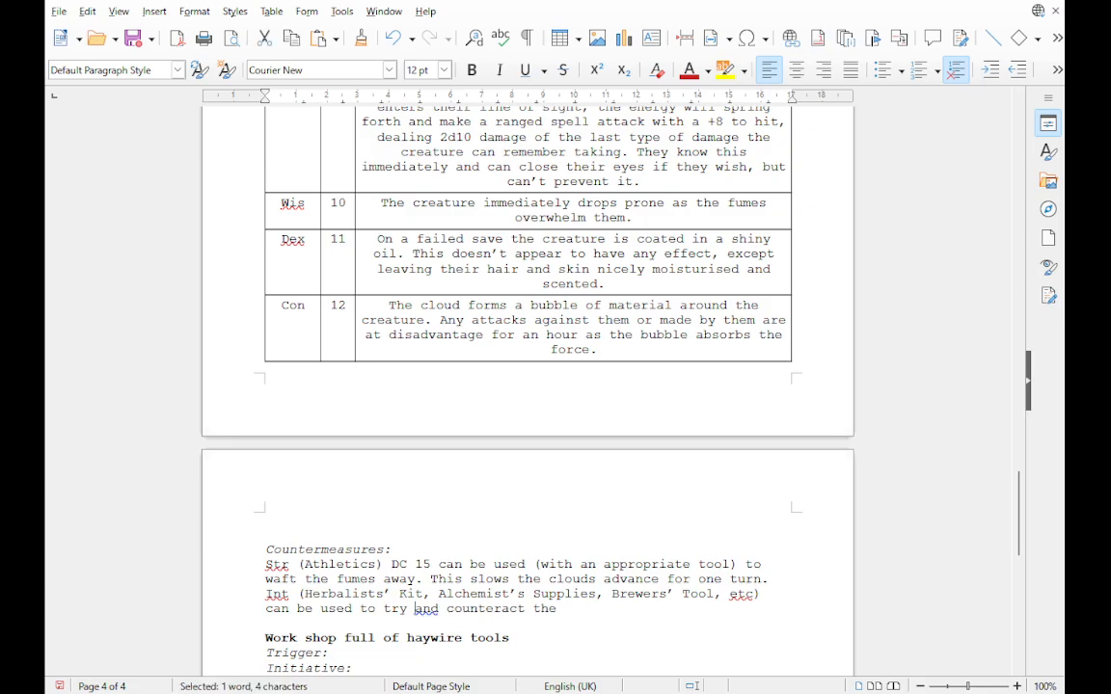
Step: Finish the Int countermeasure sentence with "spillage with the other supplies in the cupboard."
key("End")
type("spillage with the ")
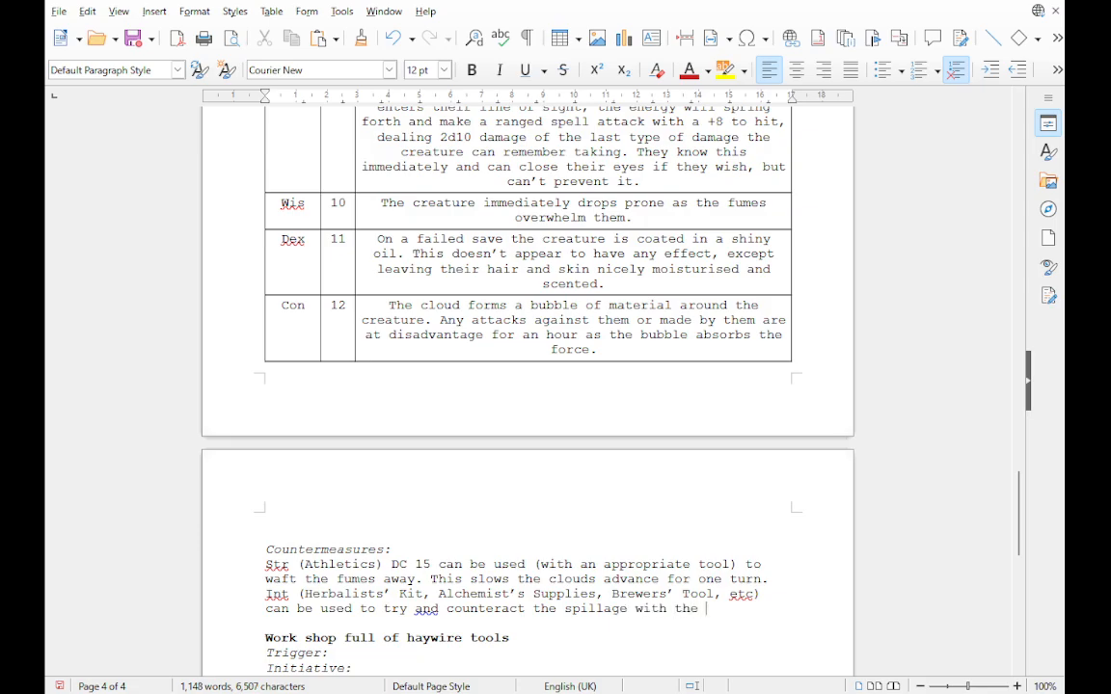
type("other w")
key("BackSpace")
type("suppl")
type("ies")
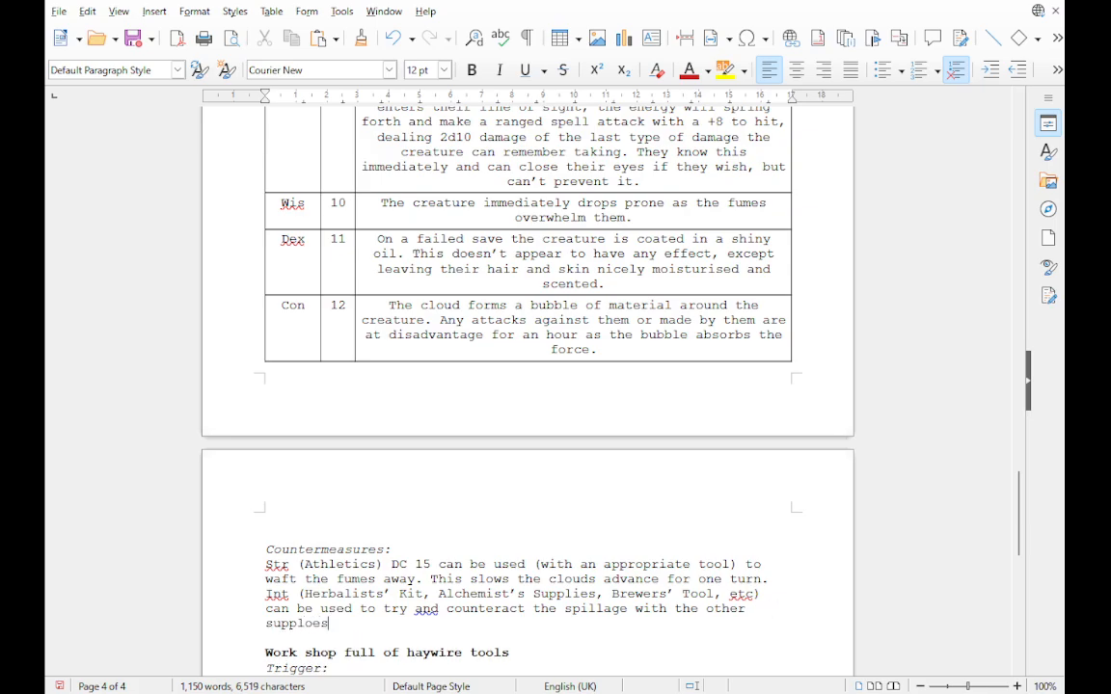
type(" in the cupboard.")
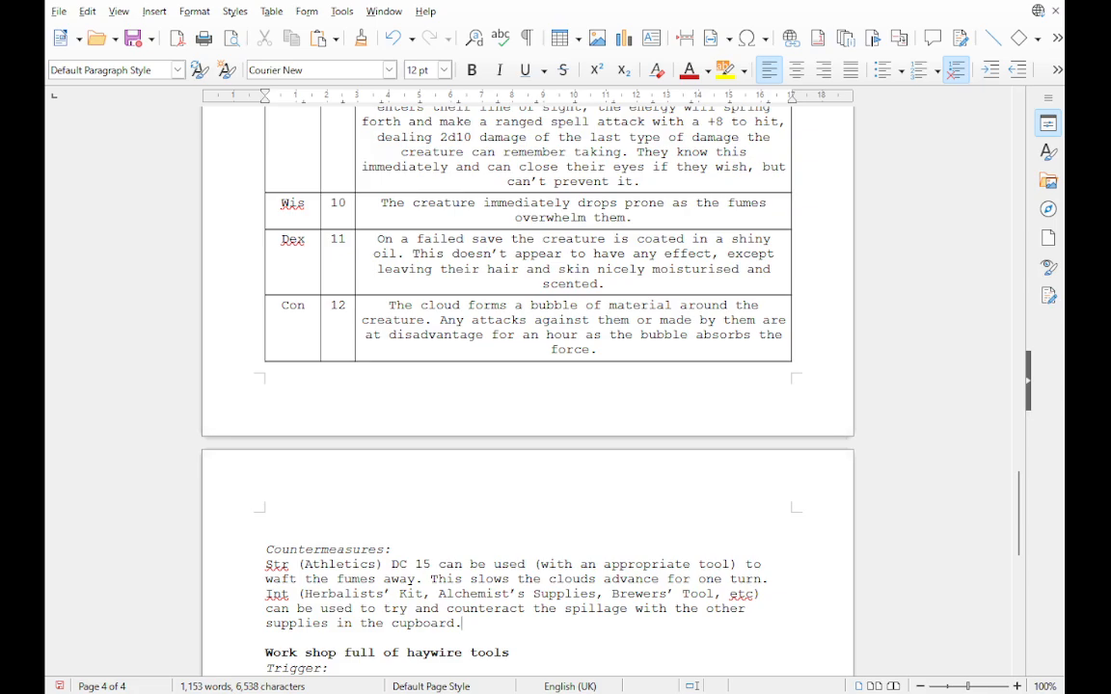
Step: Add a third countermeasure on a new line: "Str (Athletics) or Dex (Acrobatics) can be used to push the door back in place."
key("Return")
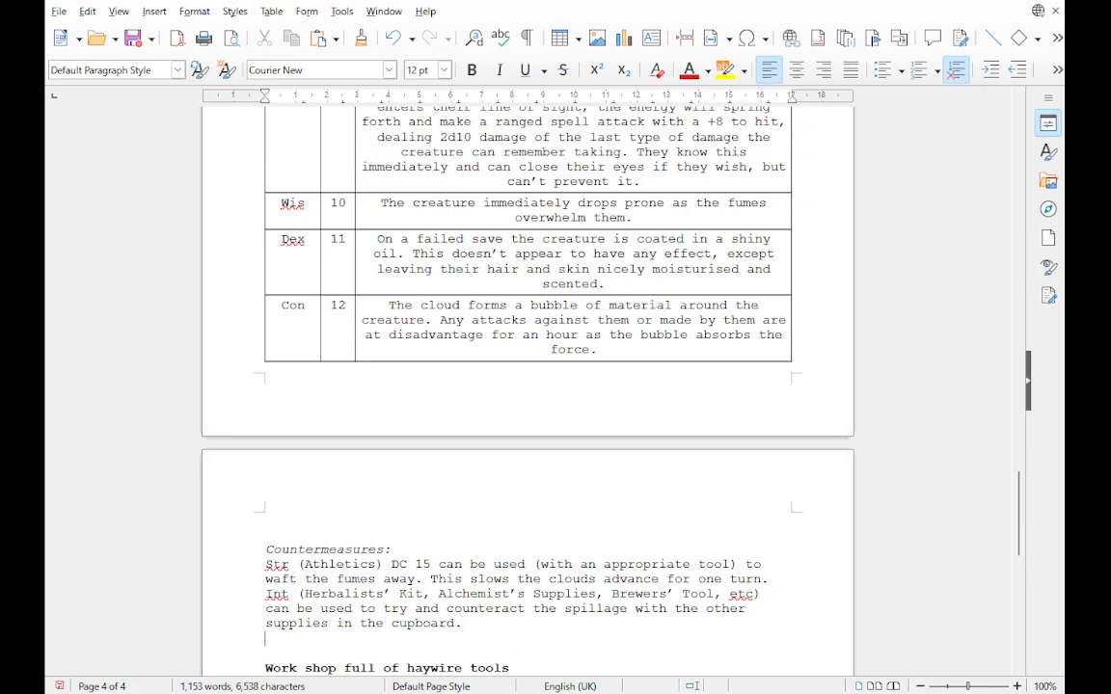
type("Str (Athletic")
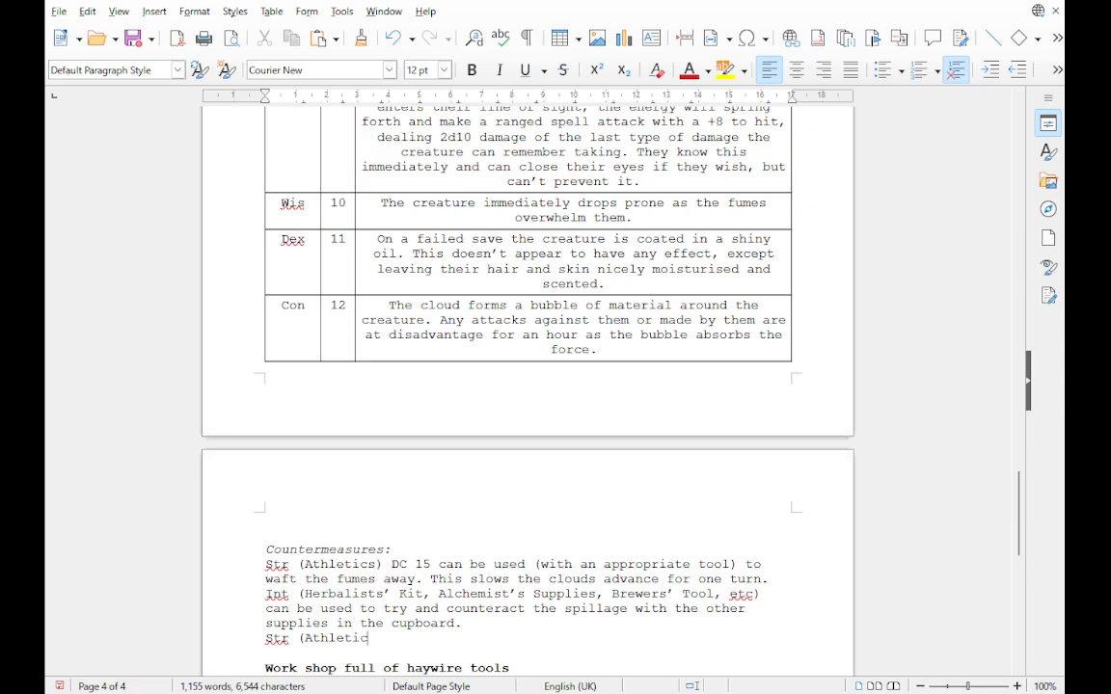
type("s) or Dex (Acro")
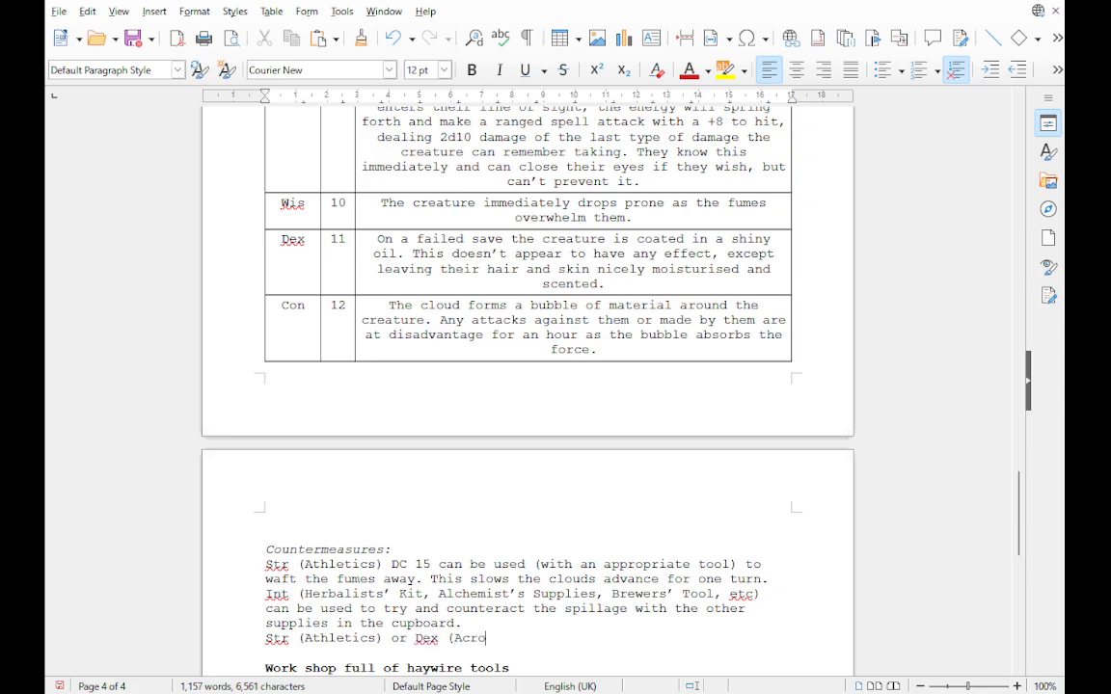
type("batics) and")
key("BackSpace")
key("BackSpace")
key("BackSpace")
key("BackSpace")
type("can be used ")
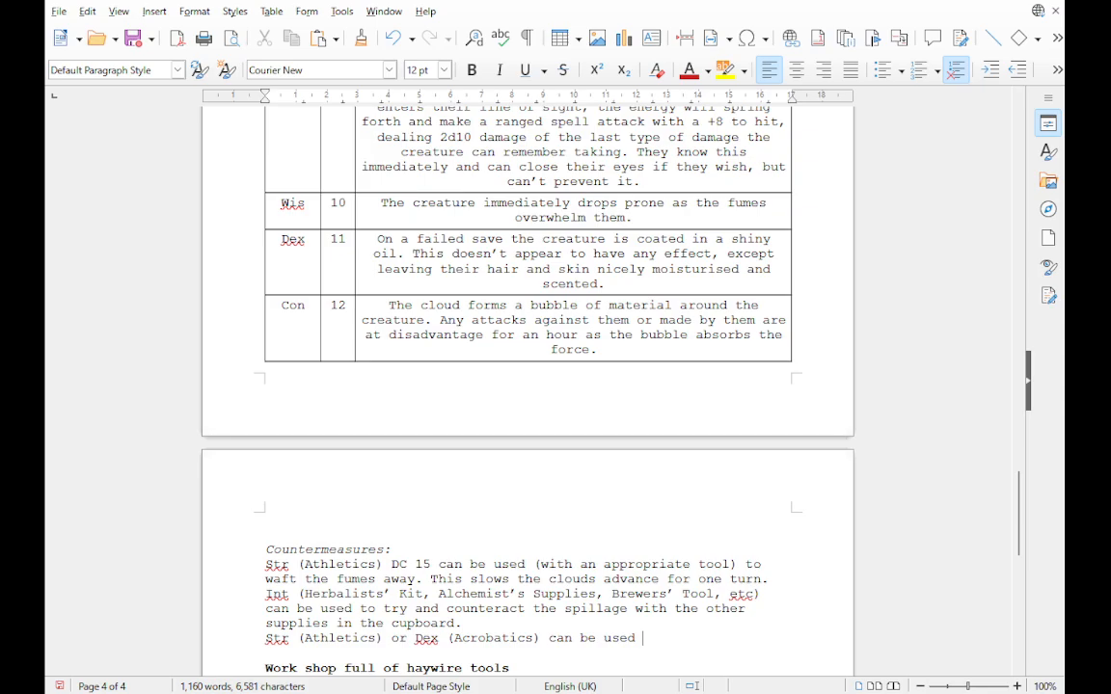
type("to push the door")
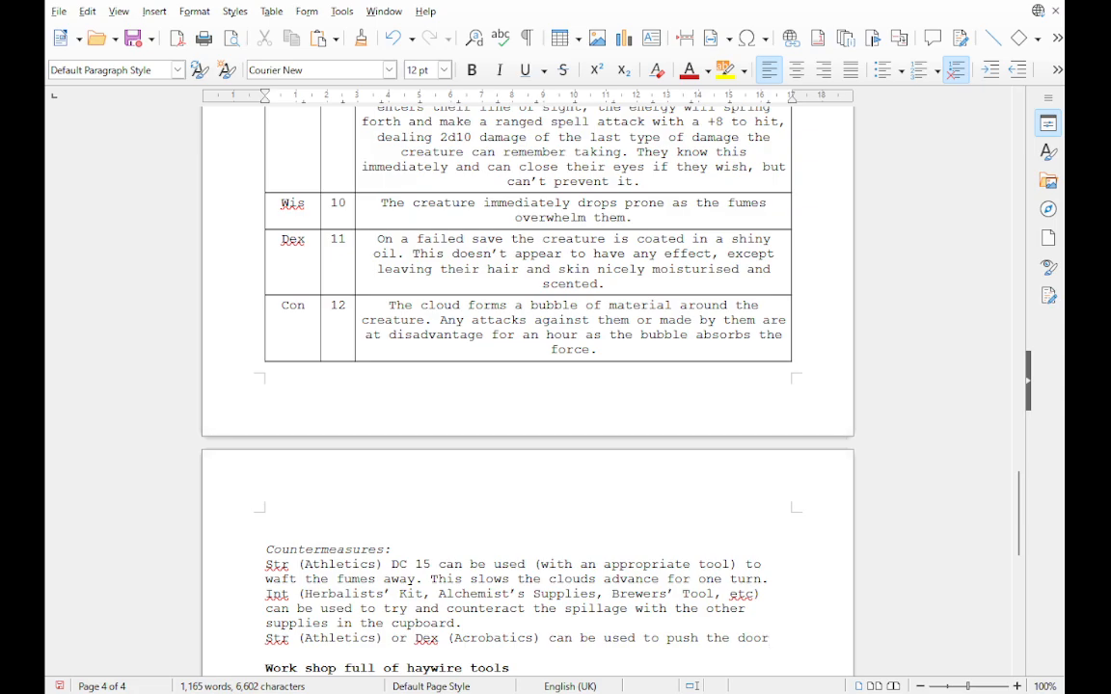
type("back in place. ")
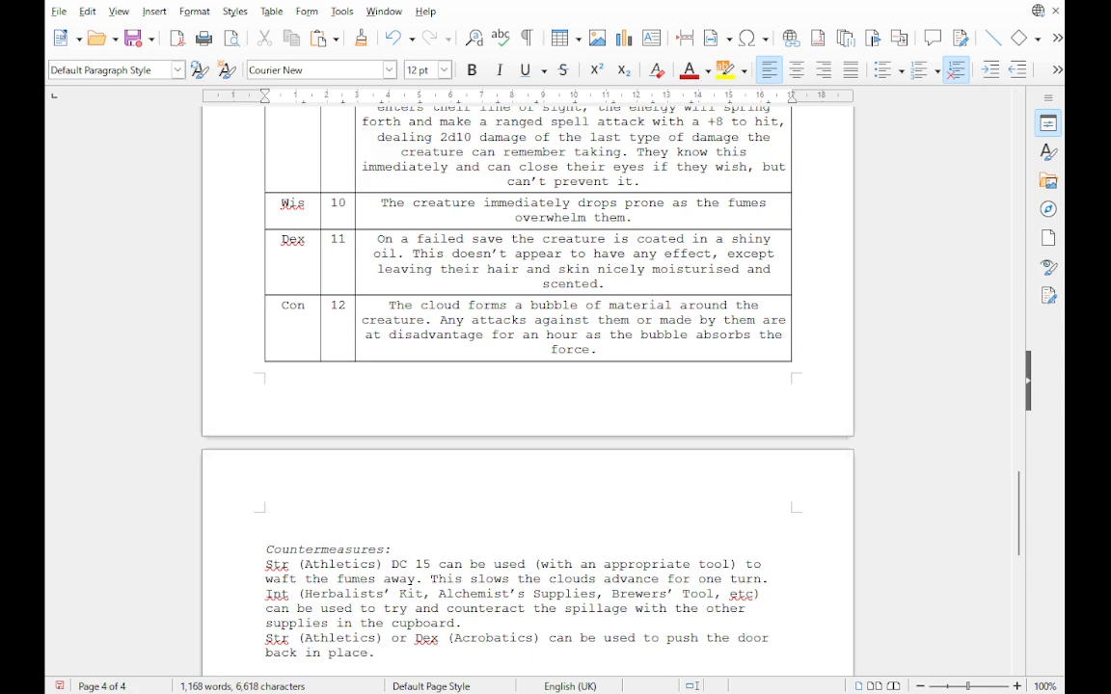
Step: Extend the door countermeasure with "After this a DC 15 check in any appropriate tool can used to fix it in place."
type("After this a DC")
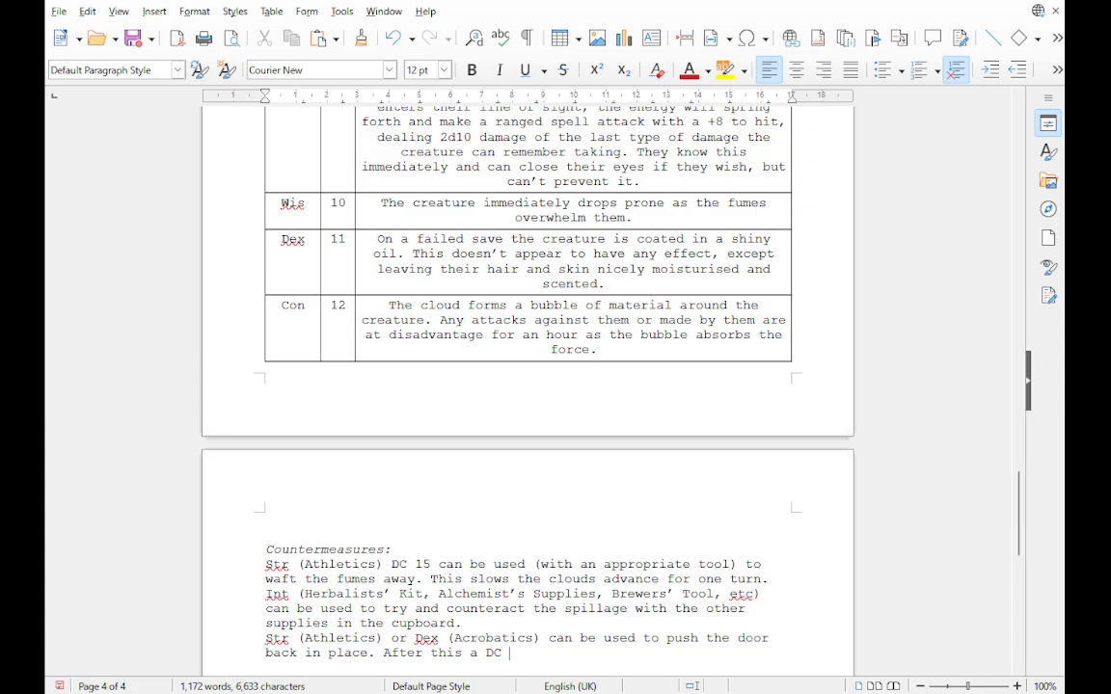
type(" 15 check in any appro")
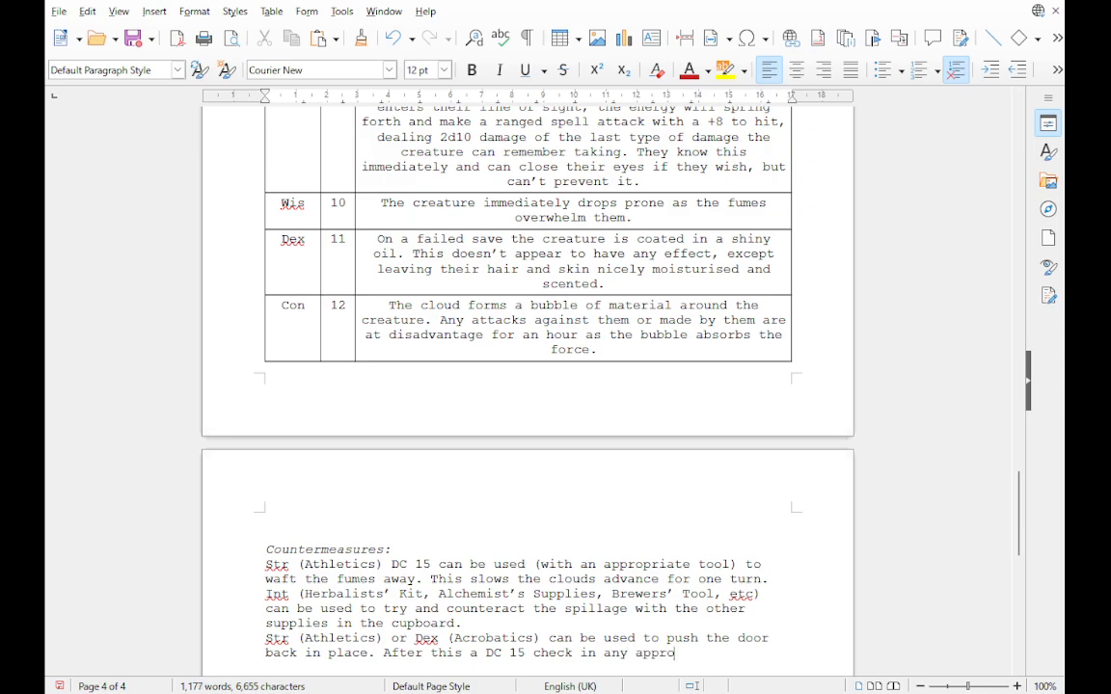
type("priate")
type("tool can ")
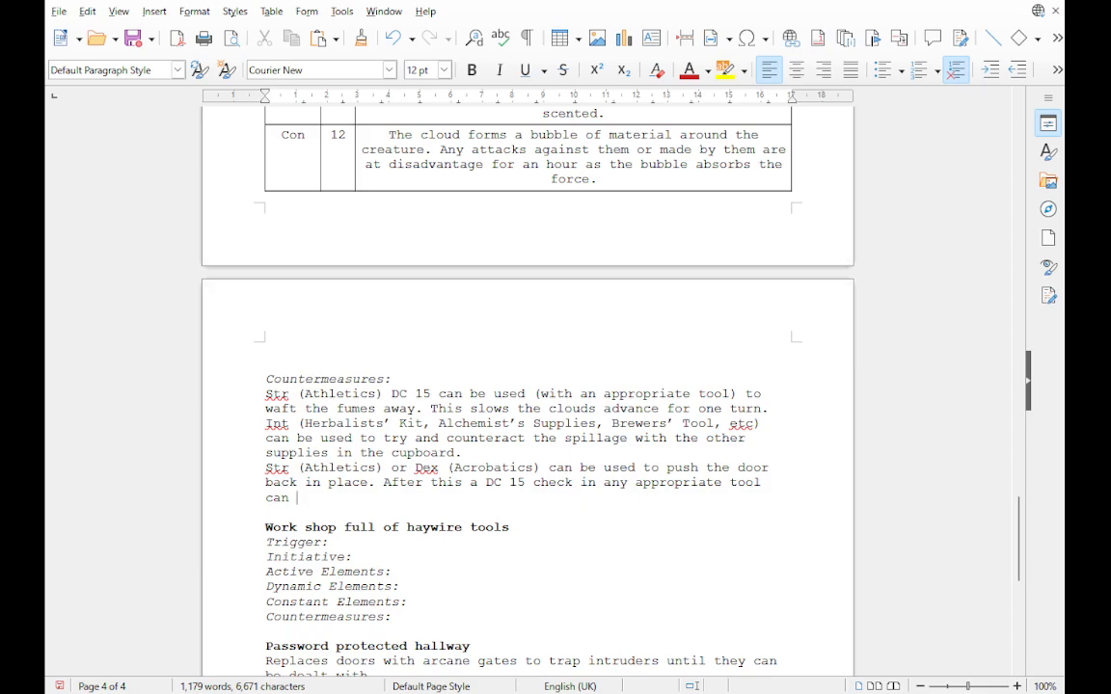
type("used to fix i")
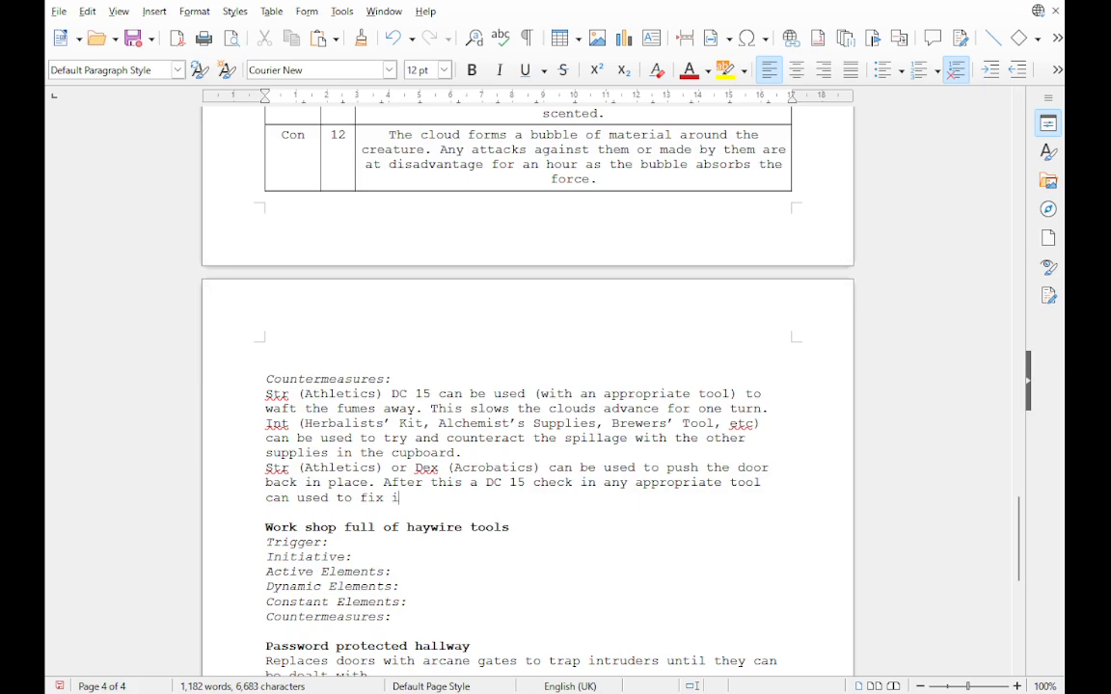
type("t in place.")
Step: Insert "DC 15" after "Dex (Acrobatics)" and "DC10" after "Str (Athletics)" in the door countermeasure
type("DC ")
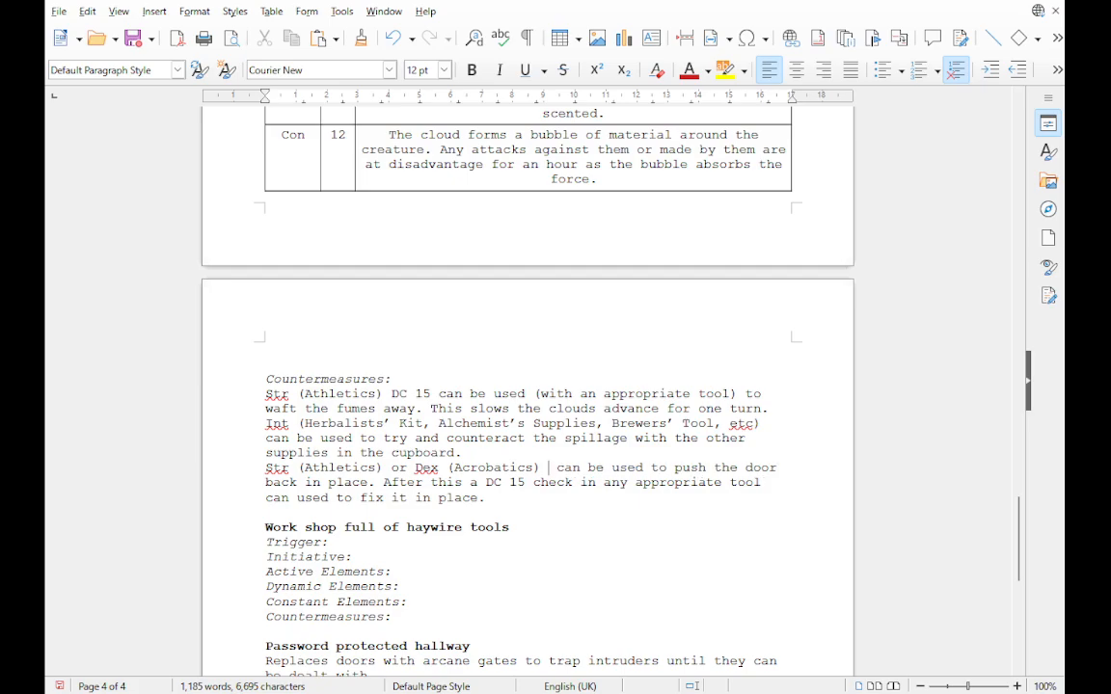
type("15")
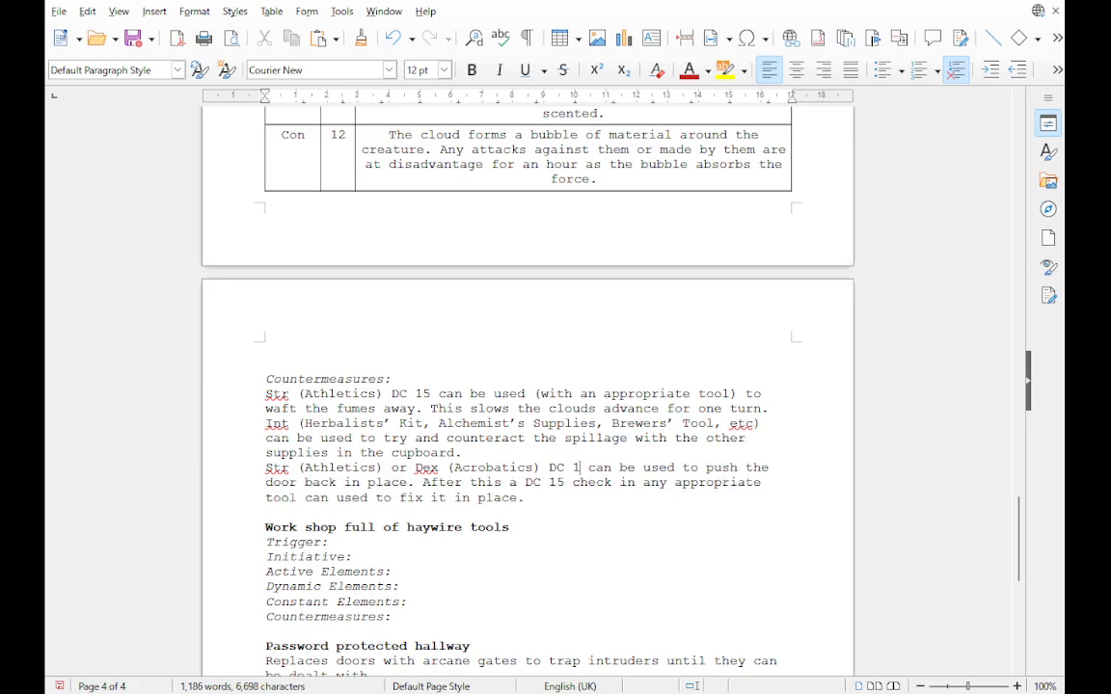
left_click(384, 468)
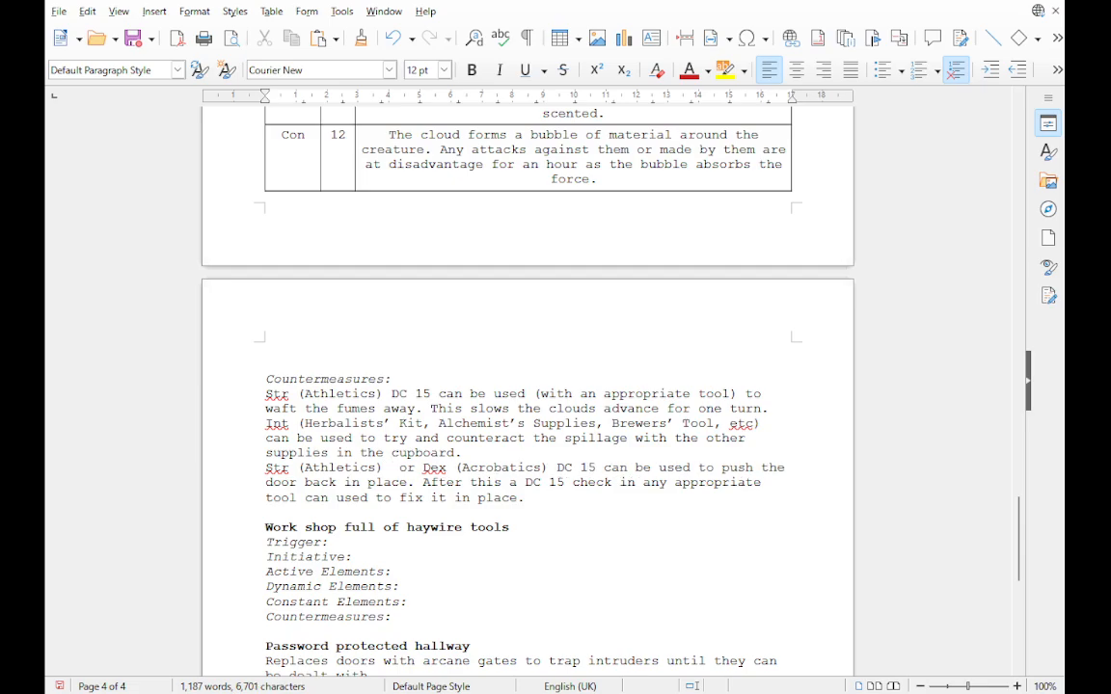
type("DC10")
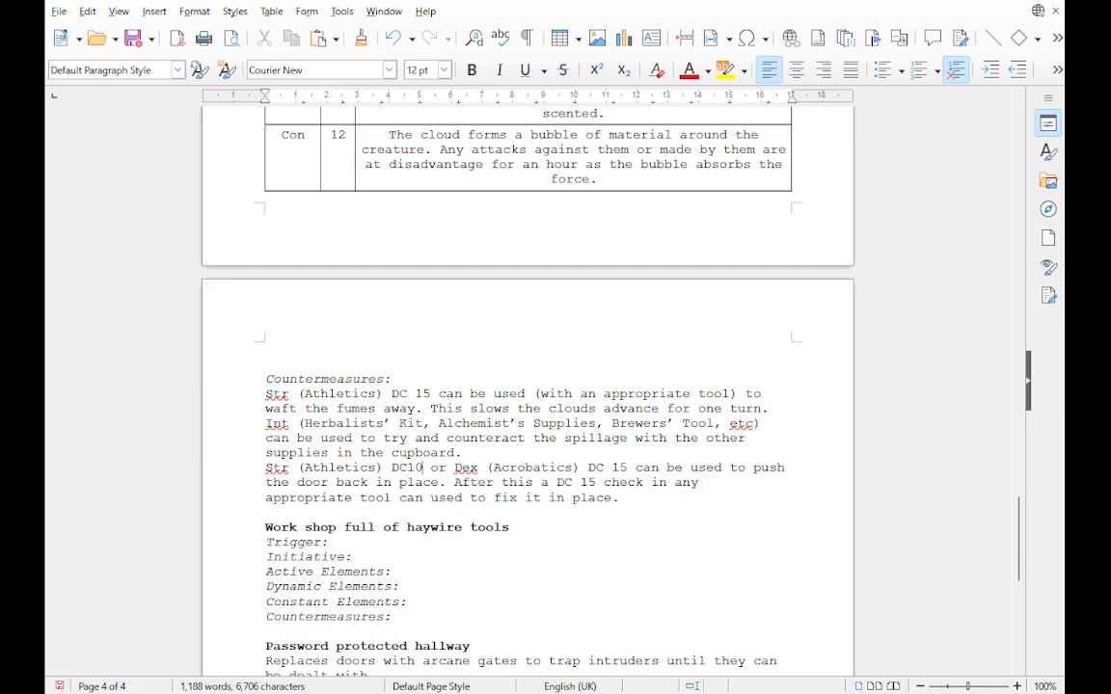
Step: End the door countermeasure with the sentence "Otherwise it must be held."
left_click(627, 497)
type("Otherwise it must ")
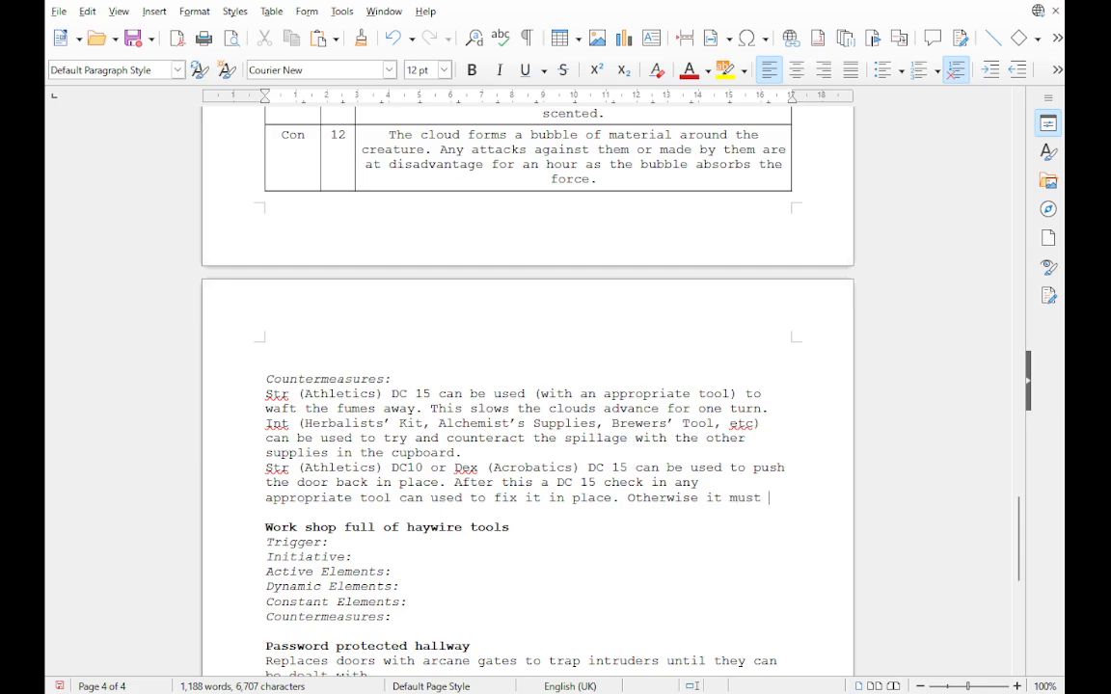
type("be held")
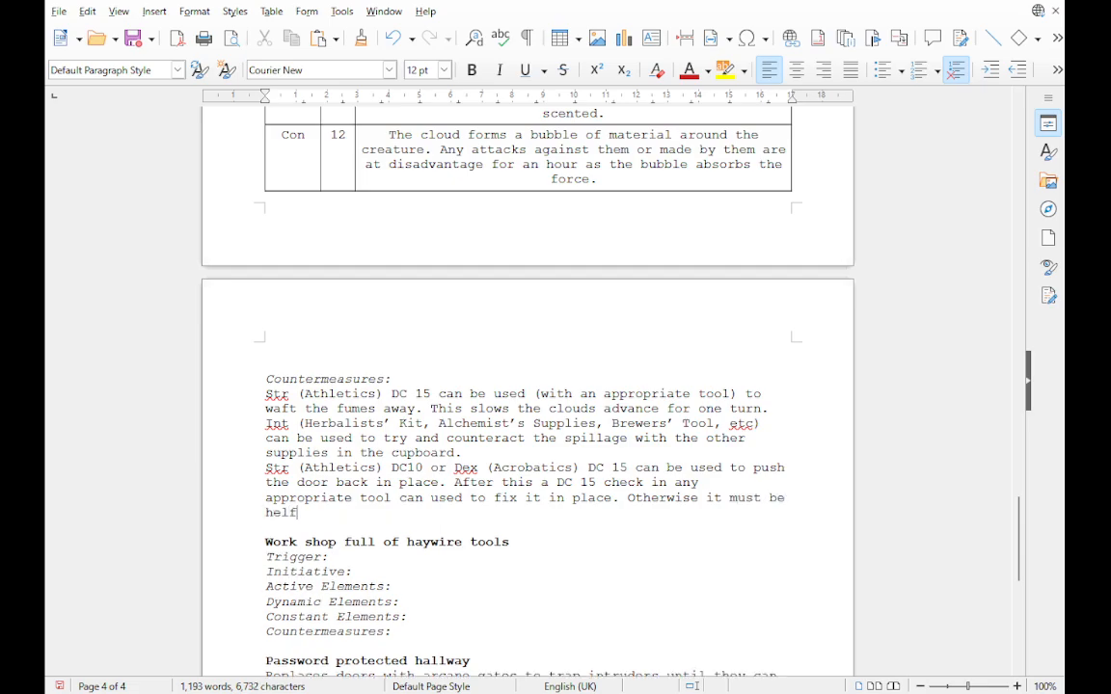
type(".")
Step: Replace "slows the clouds advance for one turn" in the fume-wafting countermeasure with "reduces the cloud's size by 10ft"
left_click_drag(469, 409, 761, 409)
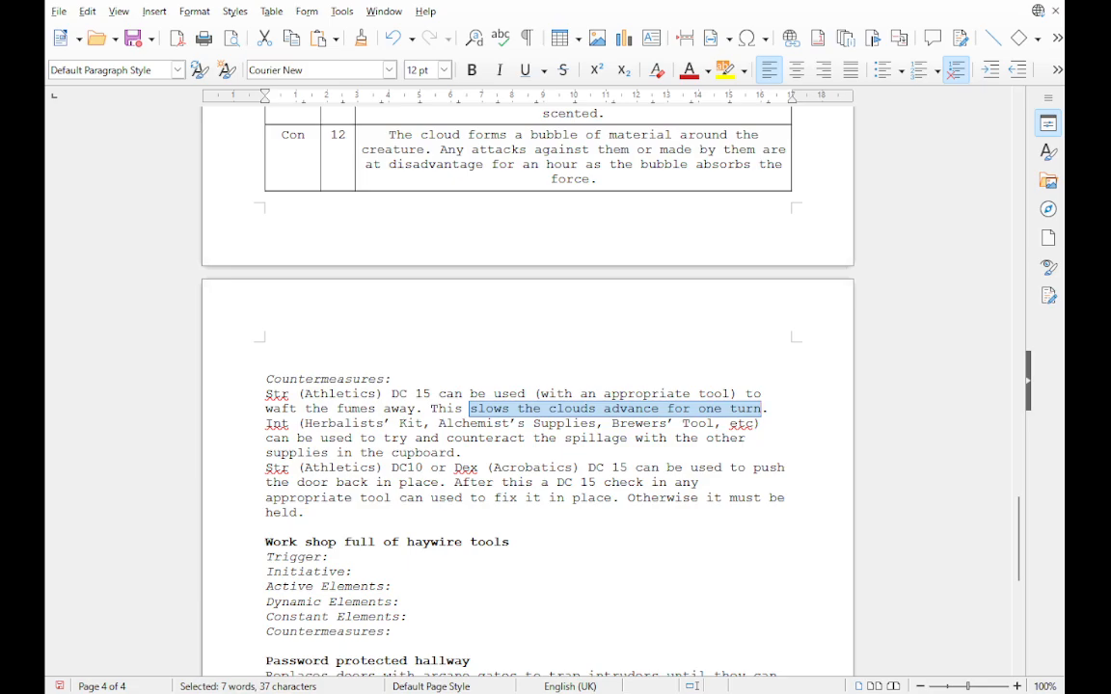
type("reduces the ")
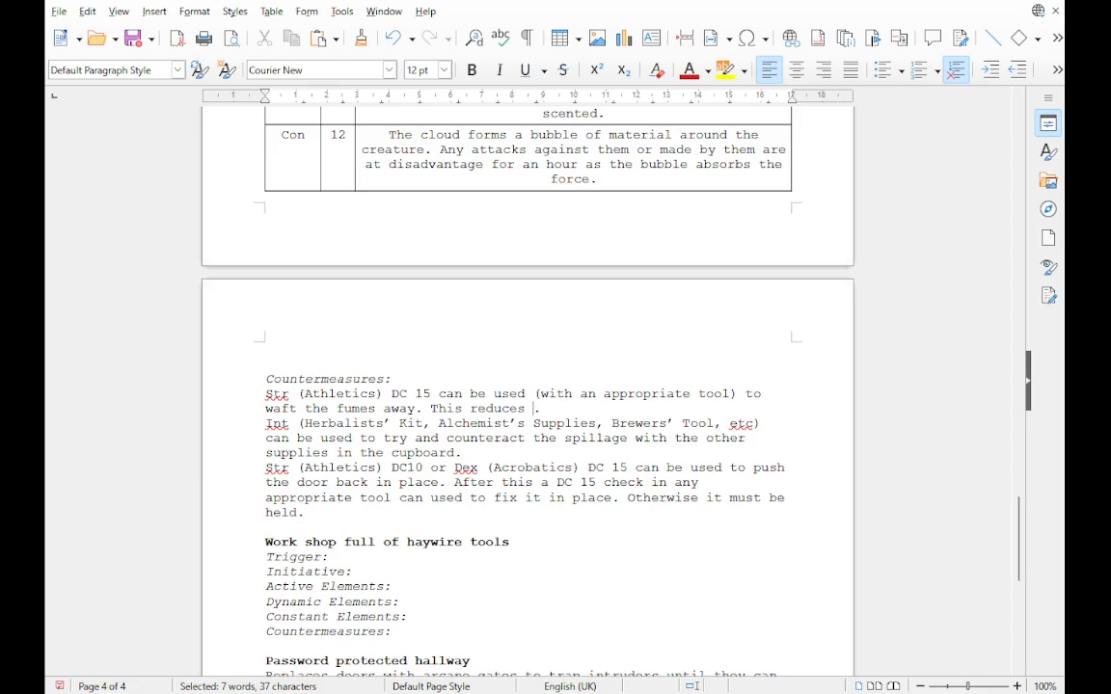
type("cl")
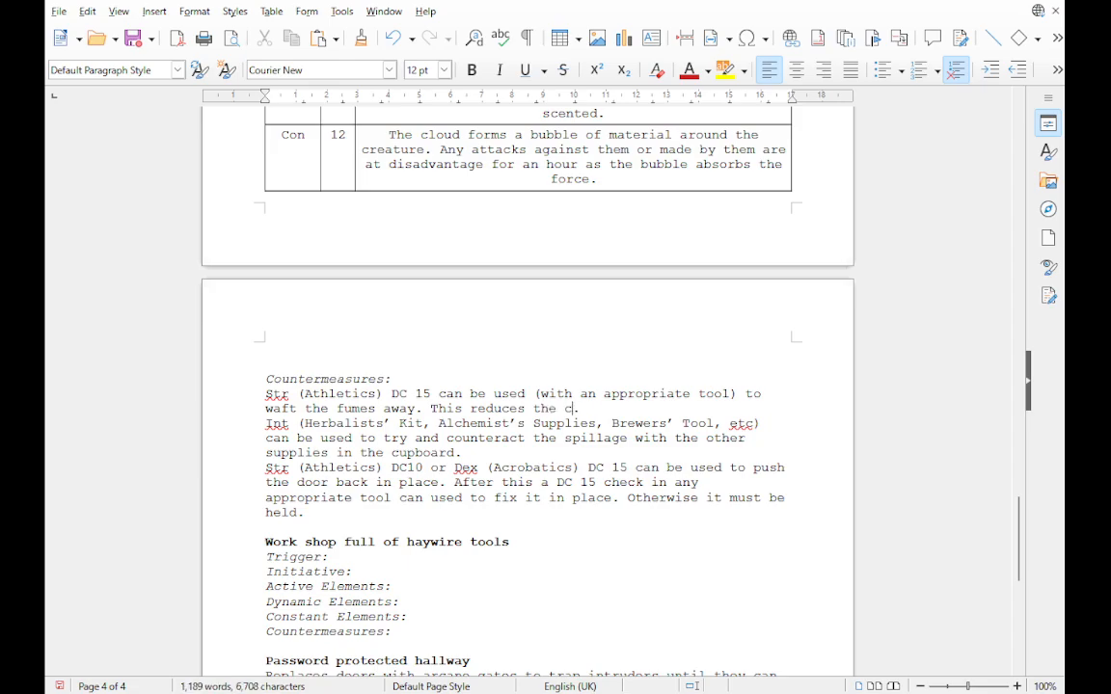
type("oud's")
type(" size")
type(" by 10")
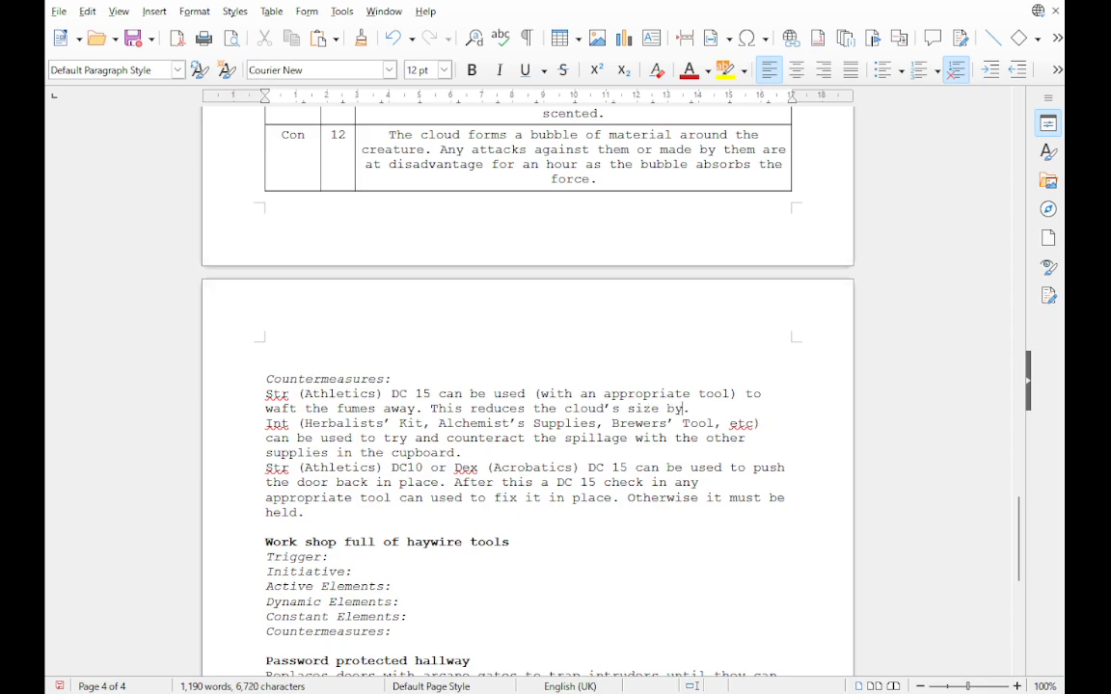
type("ft")
Step: Insert ", which stops the cloud advancing" after "push the door back in place" in the door countermeasure
left_click(436, 482)
type(", which sto")
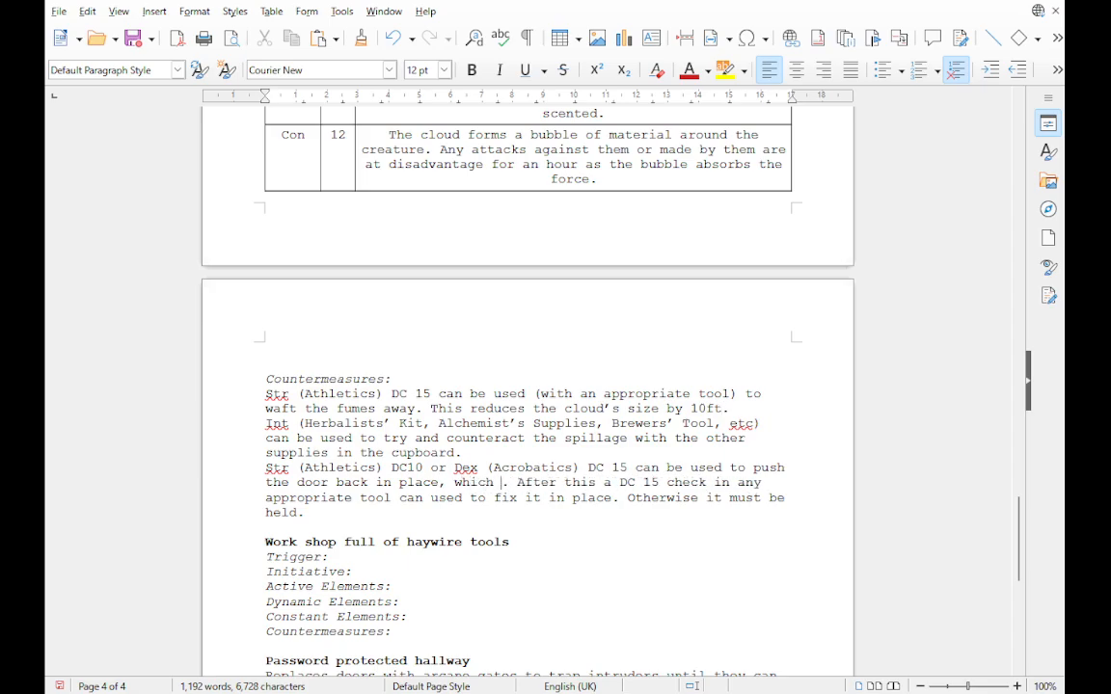
type("ps")
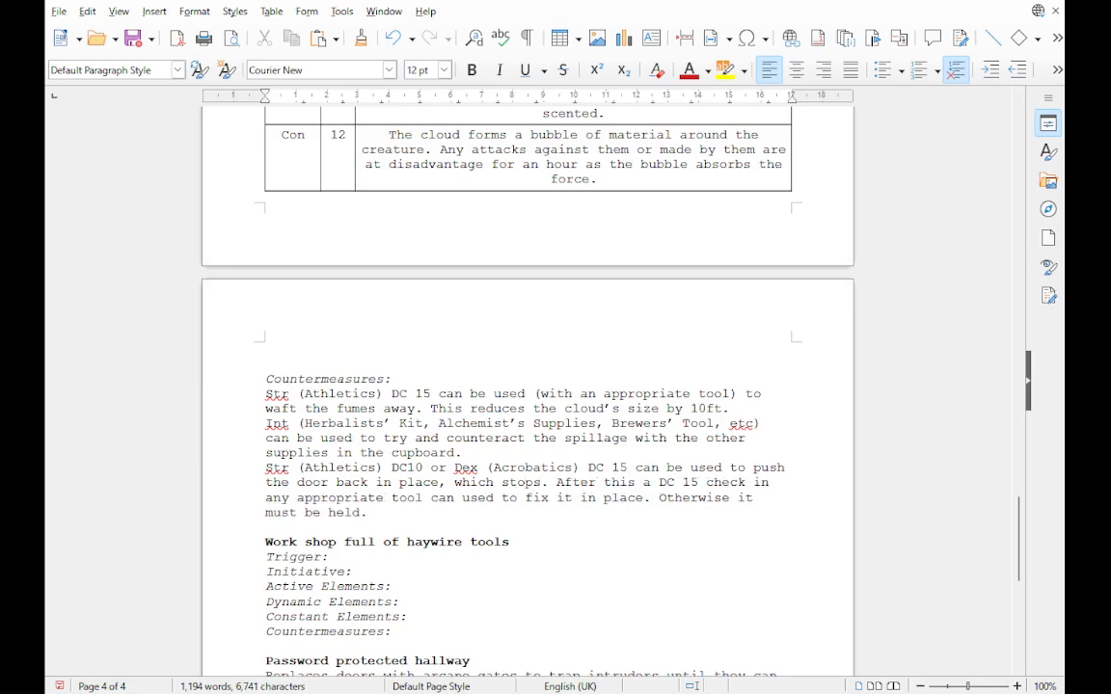
type(" the cloud ")
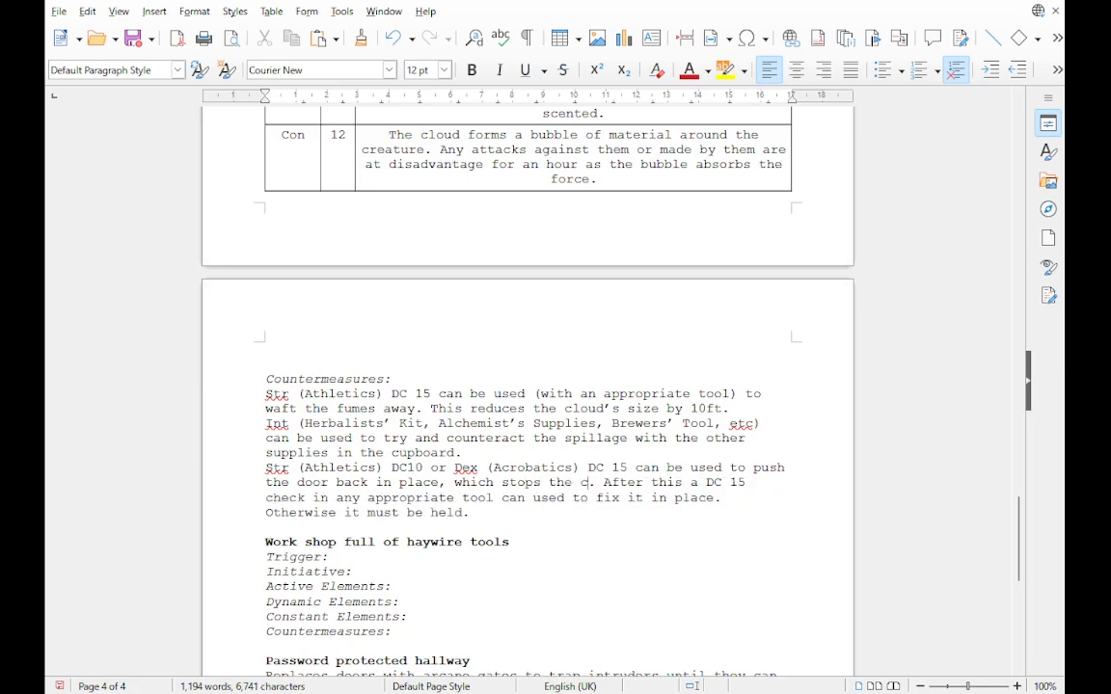
type("advancing")
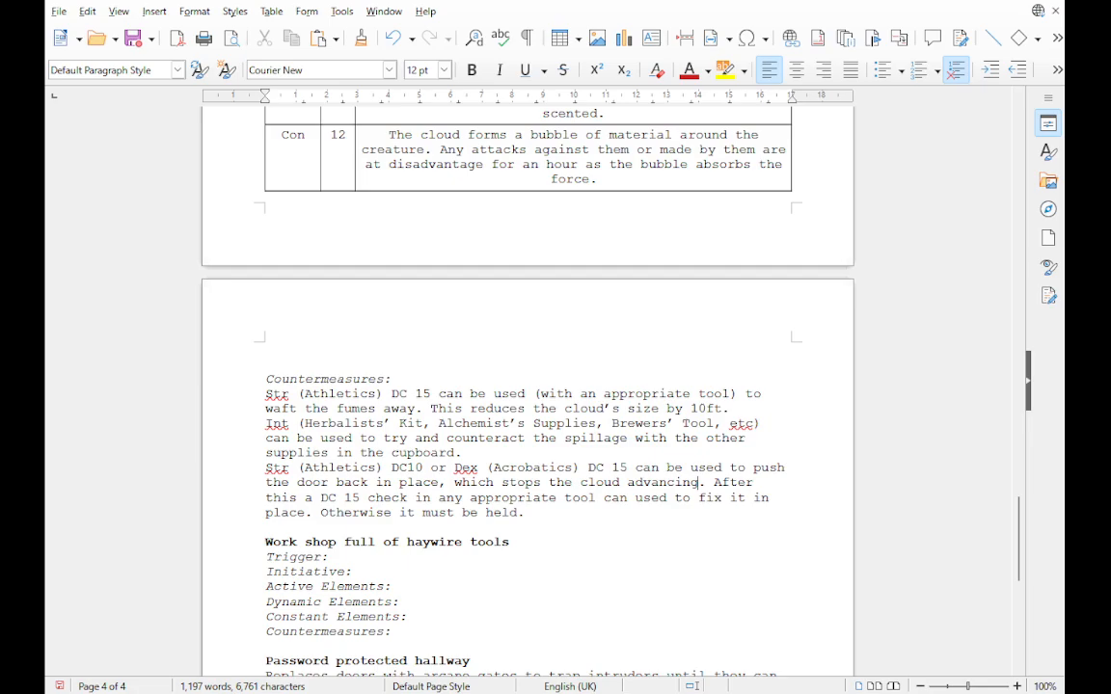
Step: Extend the Int countermeasure with "This takes three successful DC15 checks (one to identify the counterreagents, one to mix them, and one to safely apply them)."
left_click(462, 453)
type("This takes three su")
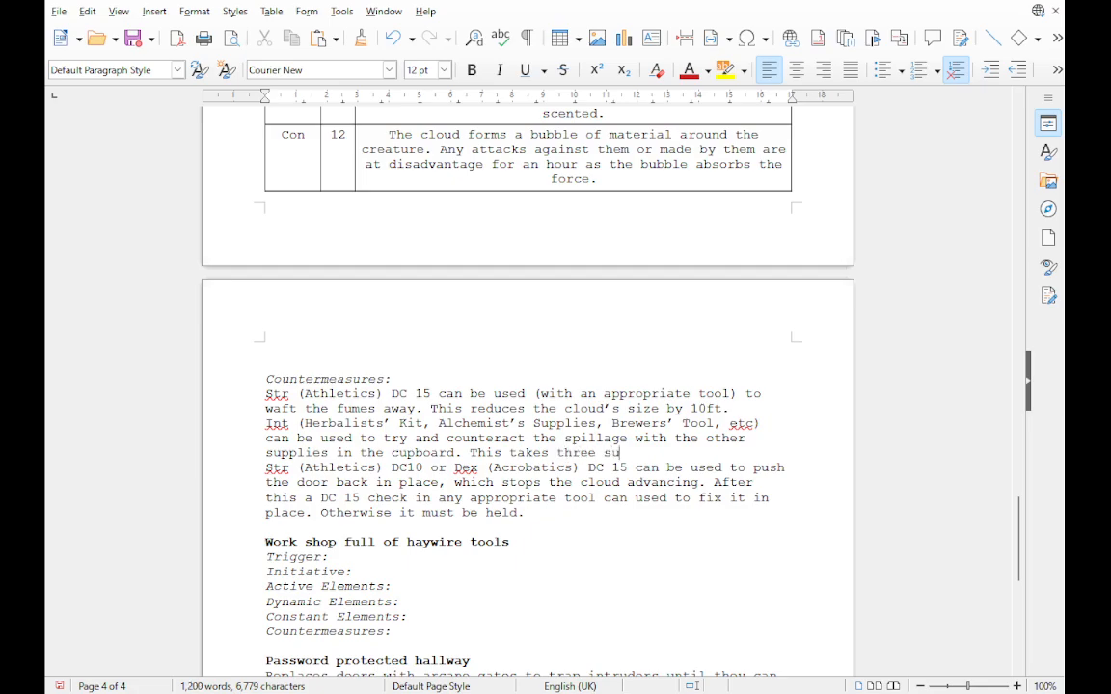
type("ccessful DC15")
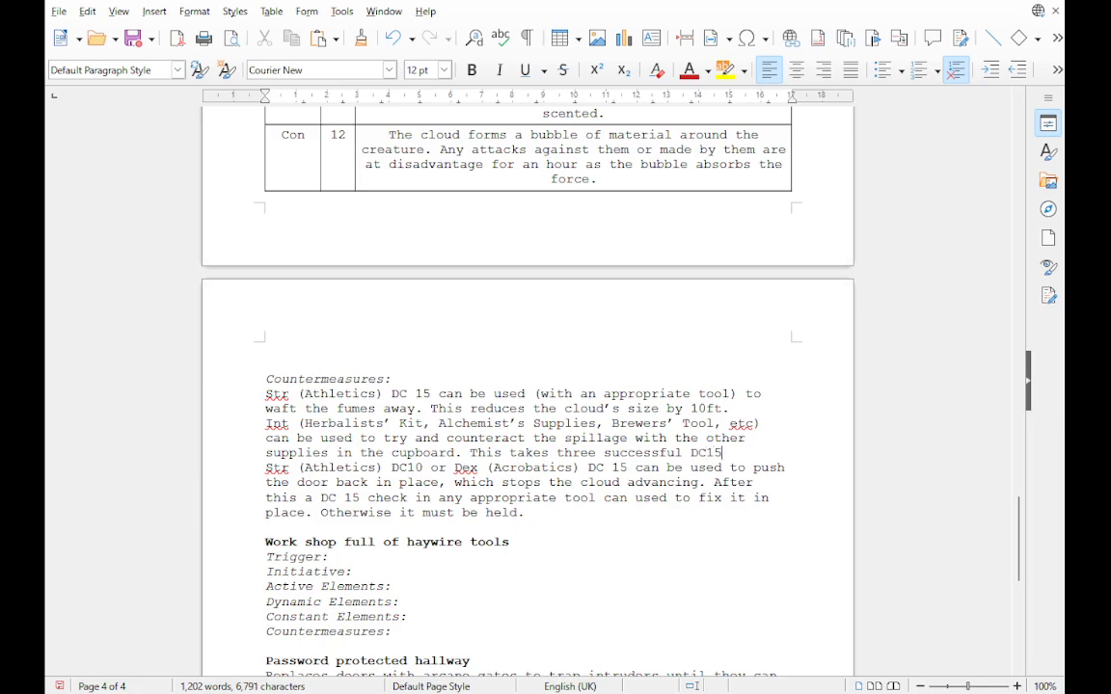
type(" checks (one to ")
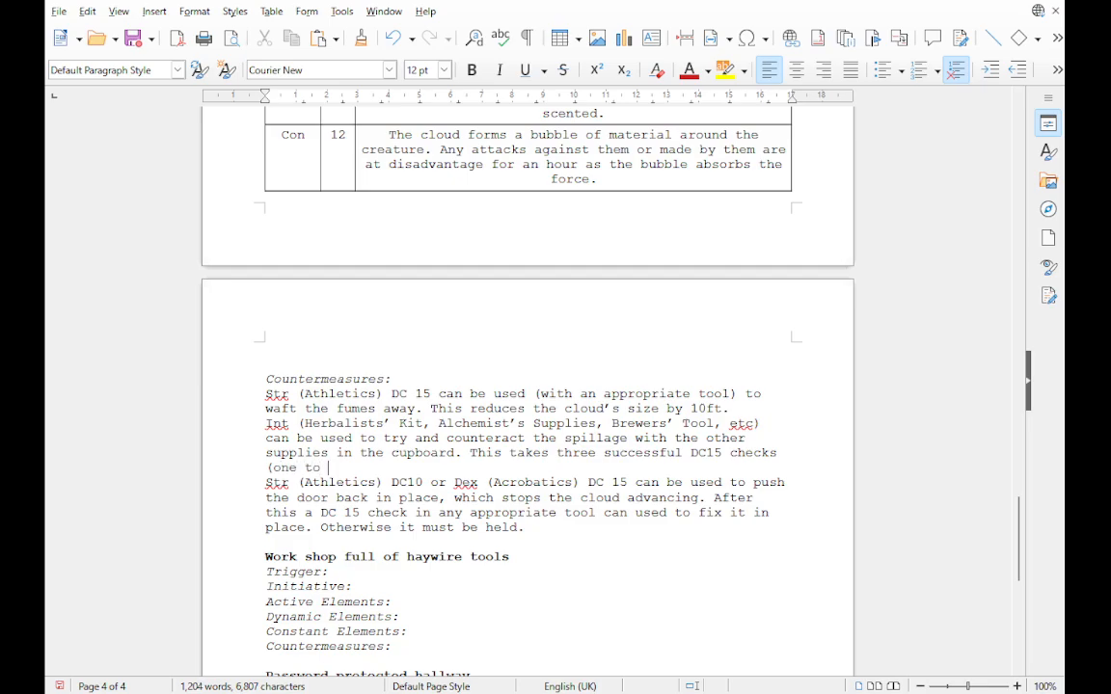
type("identify the coun")
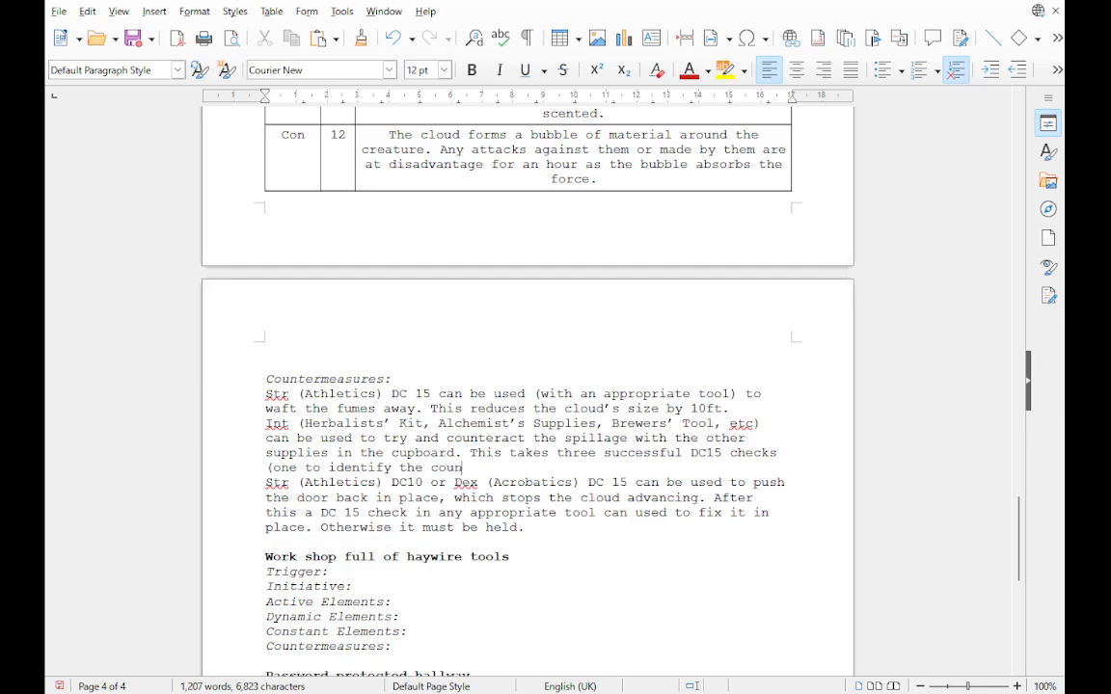
type("terrea")
type("ge")
type("nts, one")
type(" to")
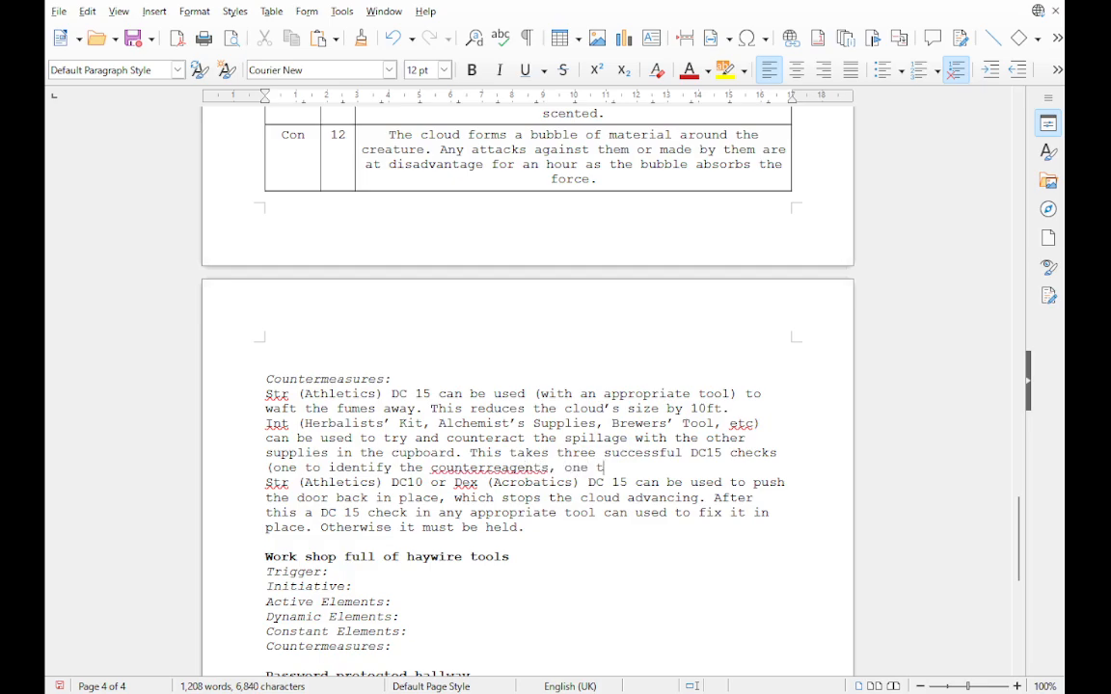
type(" mix them, and")
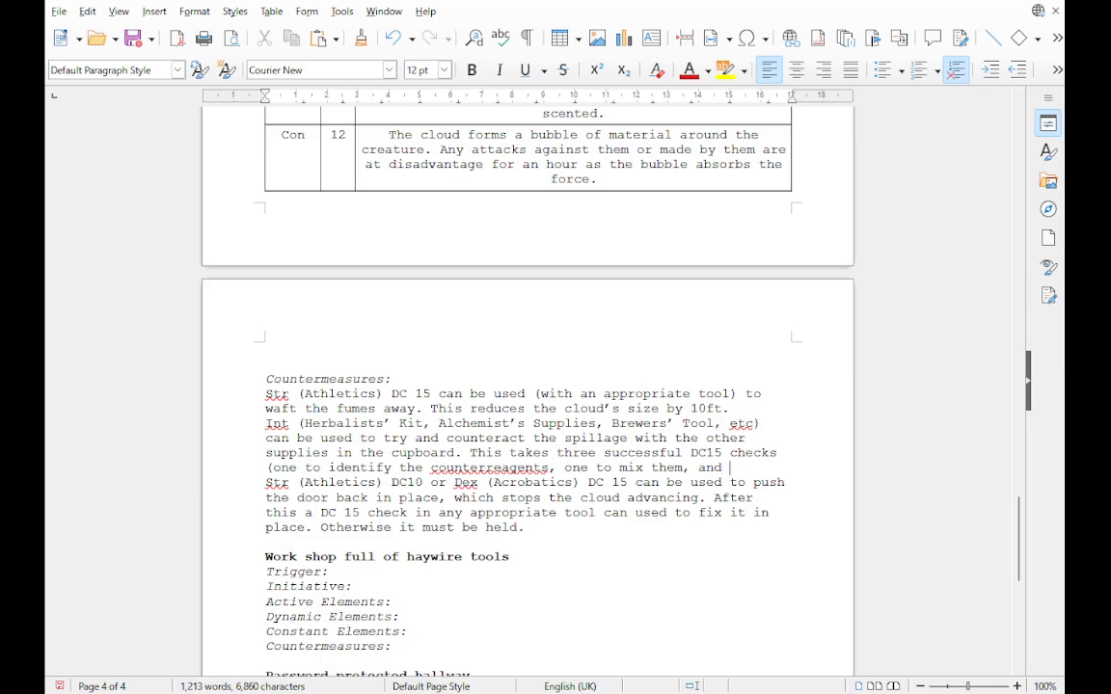
type(" one to safel")
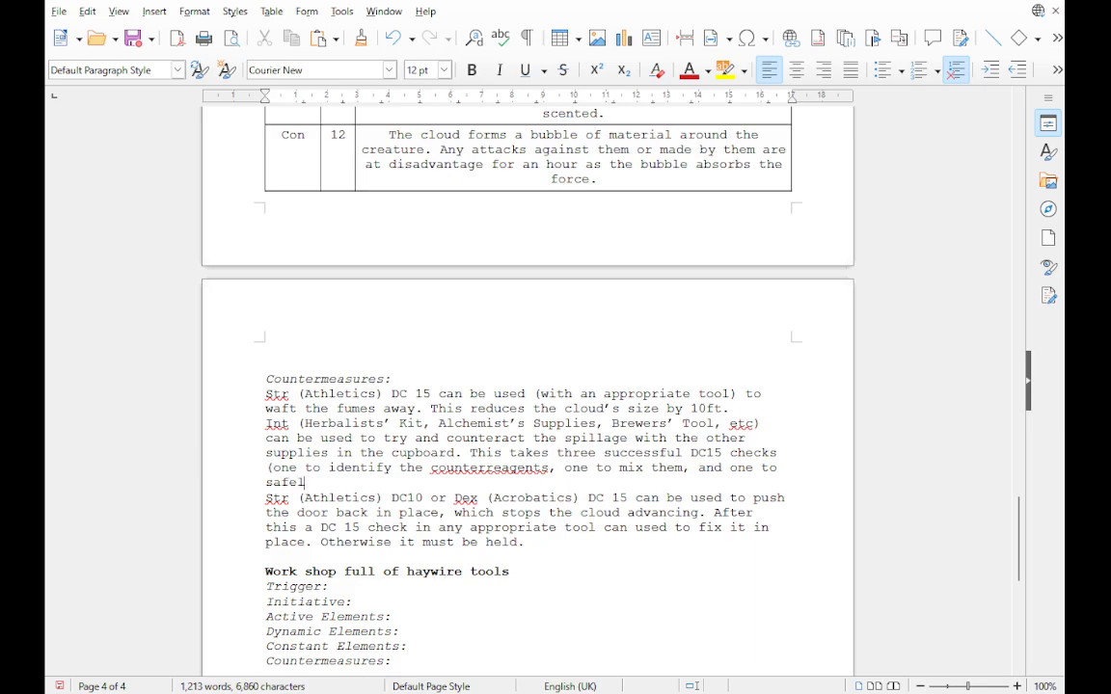
type("y")
type("apply them).")
Step: Bold "Str (Athletics) DC 15" in the first countermeasure, and the Int tool list and "DC15" in the second
left_click_drag(430, 394, 265, 395)
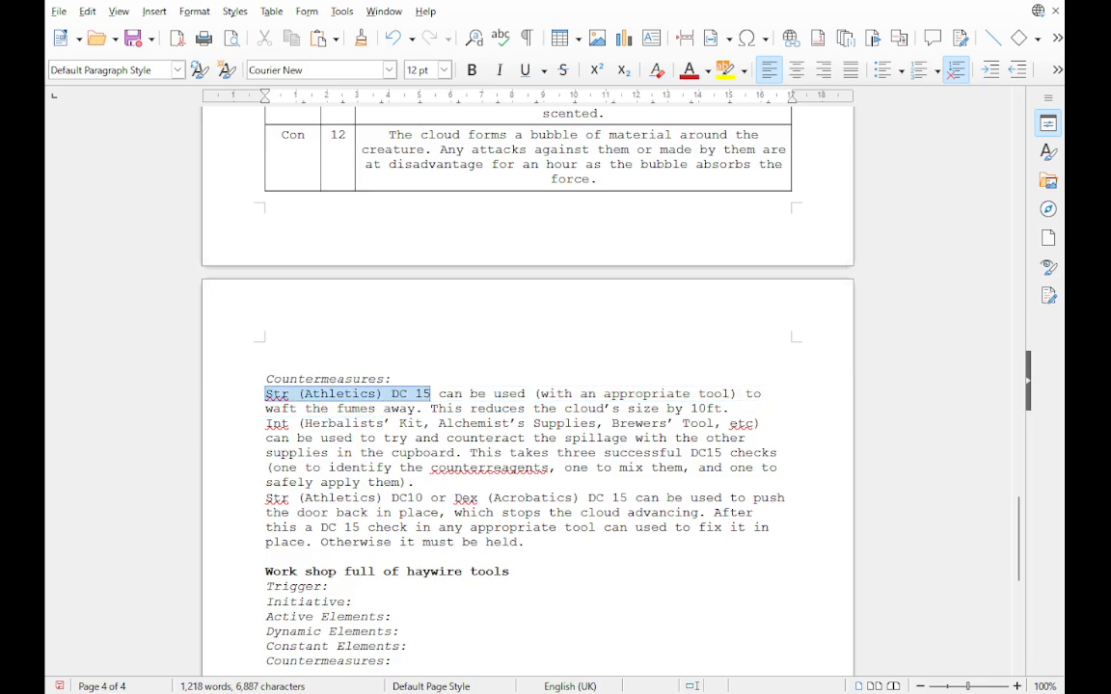
key("ctrl+b")
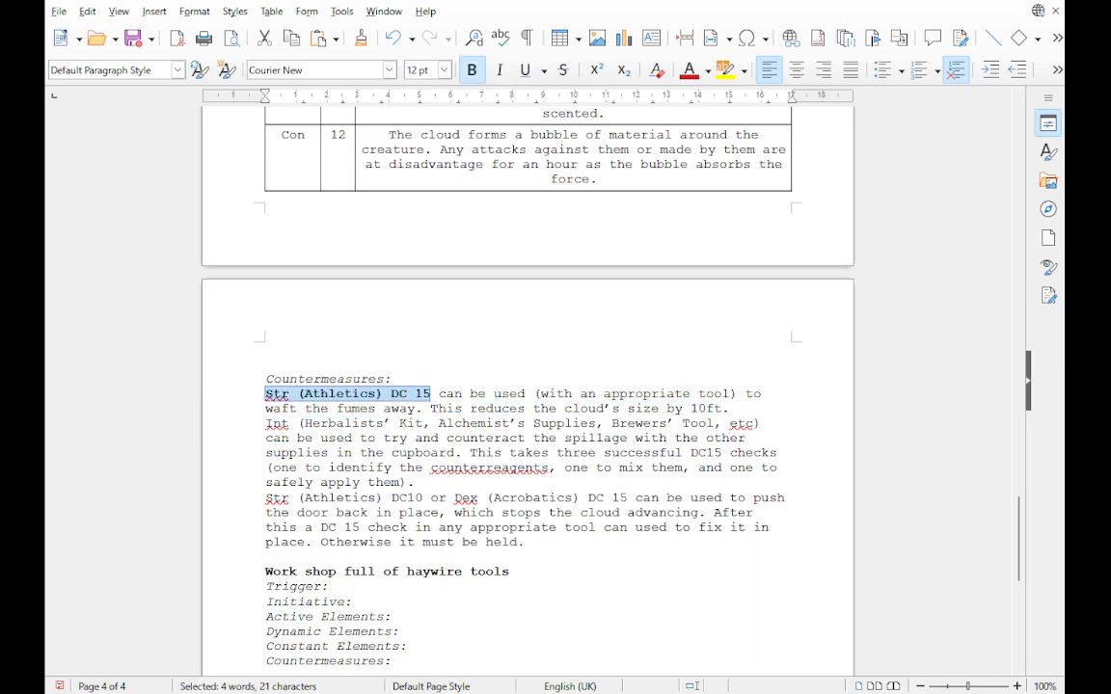
left_click_drag(265, 424, 759, 425)
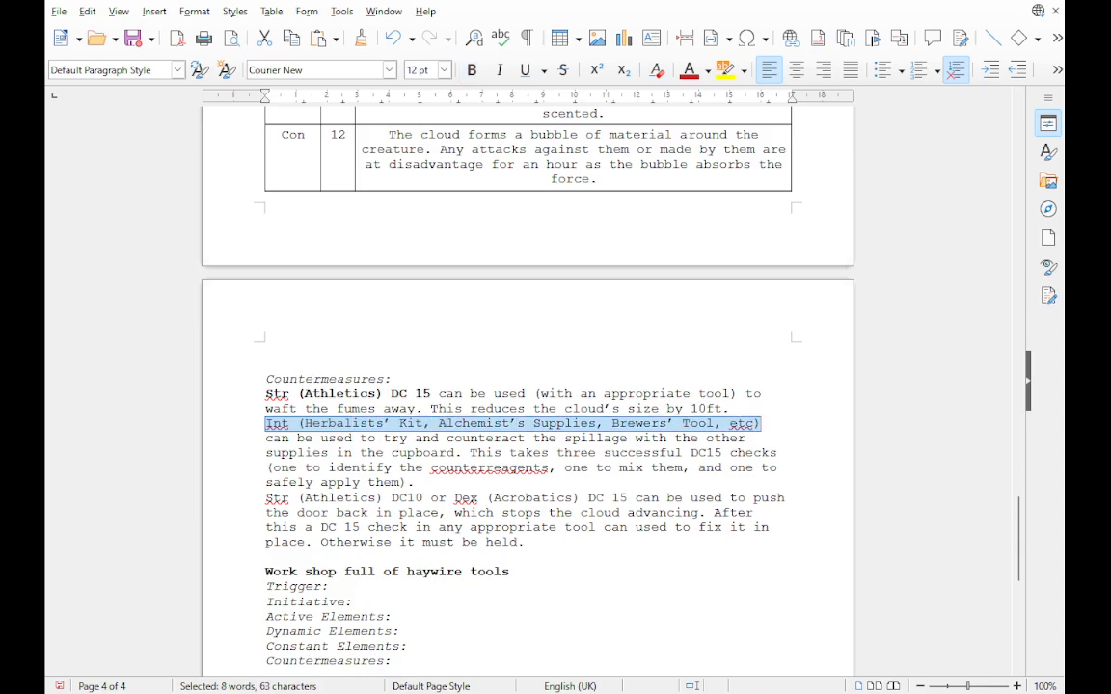
left_click(472, 69)
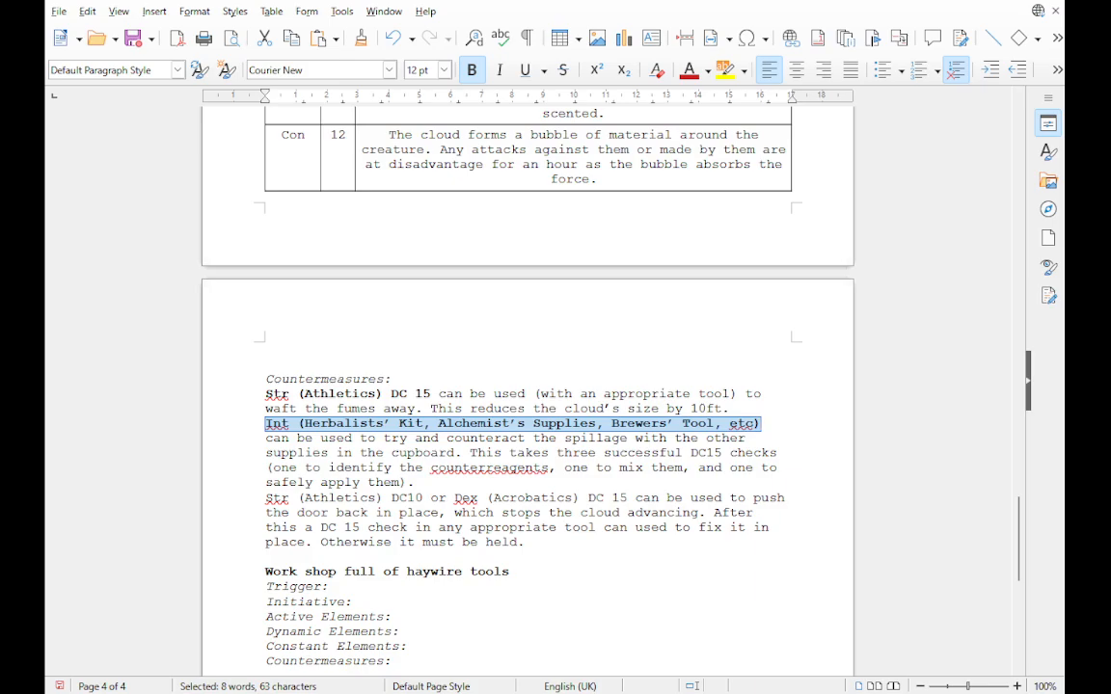
left_click_drag(690, 452, 721, 452)
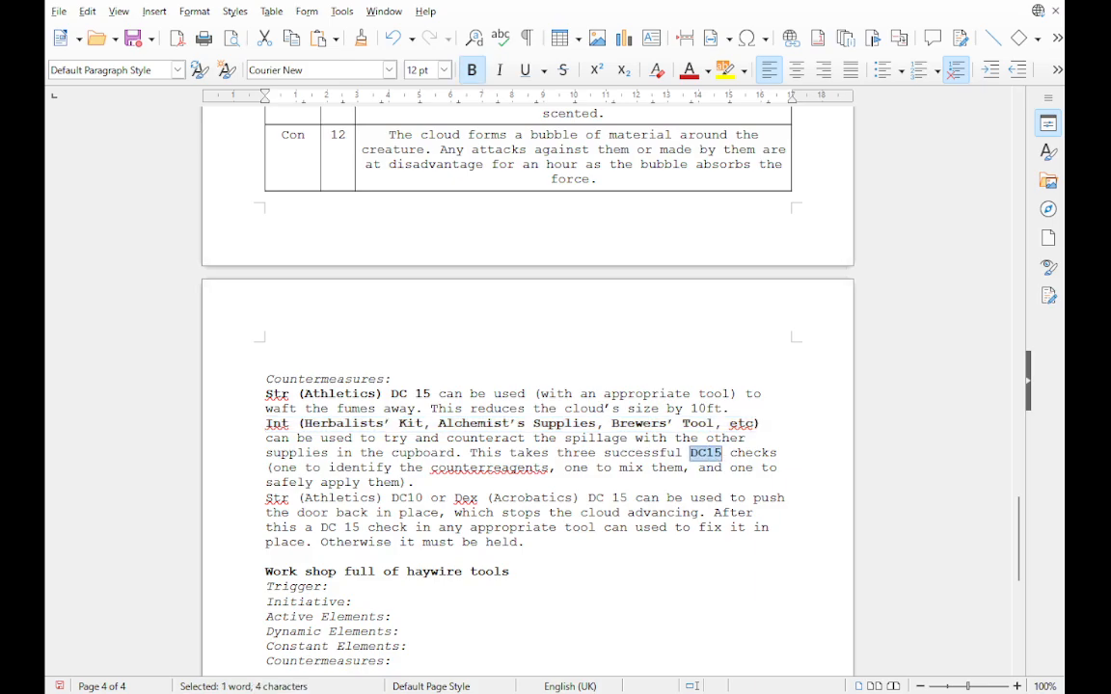
Step: Bold "Str (Athletics) DC10", "Dex (Acrobatics) DC 15" and the later "DC 15" in the door countermeasure
left_click_drag(265, 497, 422, 499)
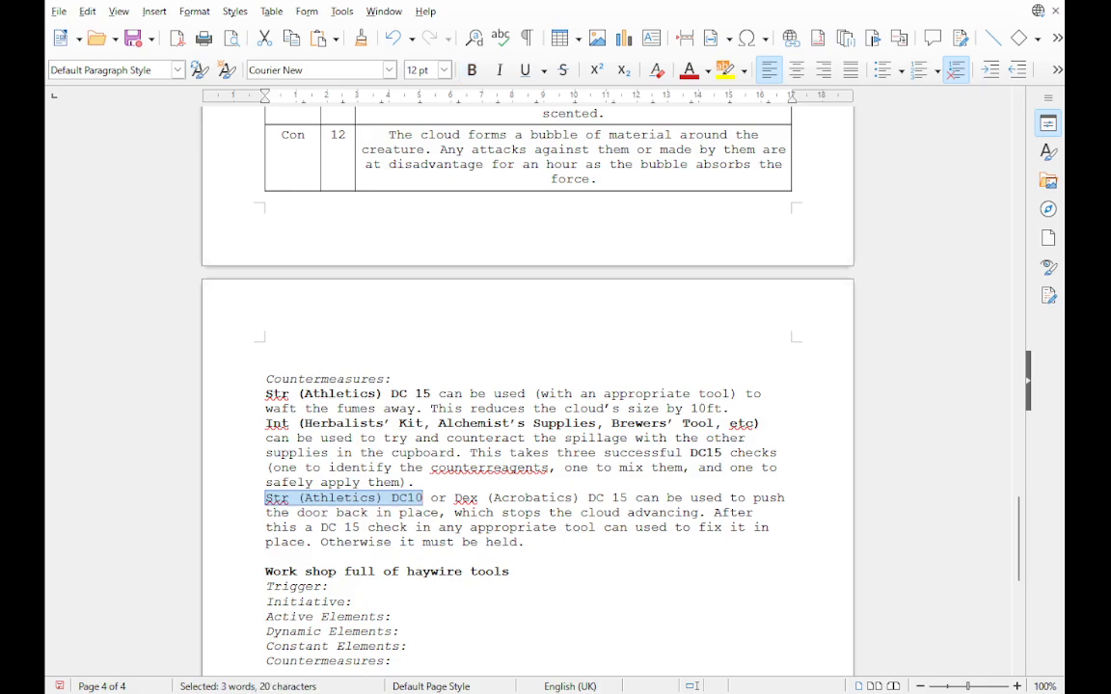
key("ctrl+b")
left_click_drag(454, 498, 627, 497)
key("ctrl+b")
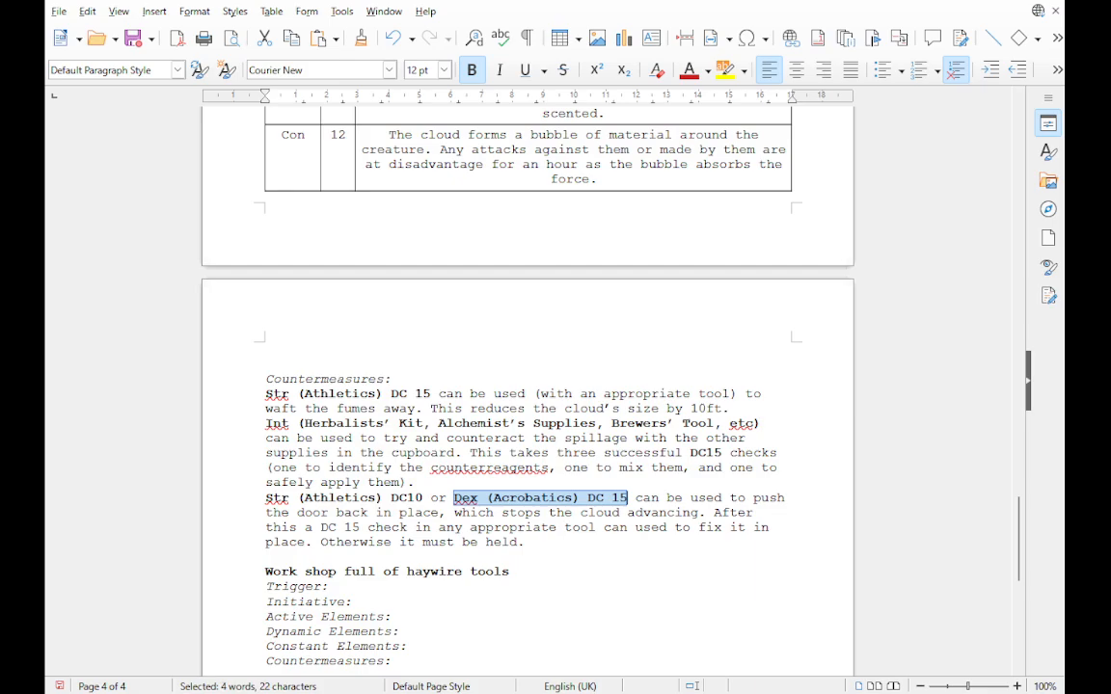
left_click_drag(320, 527, 359, 527)
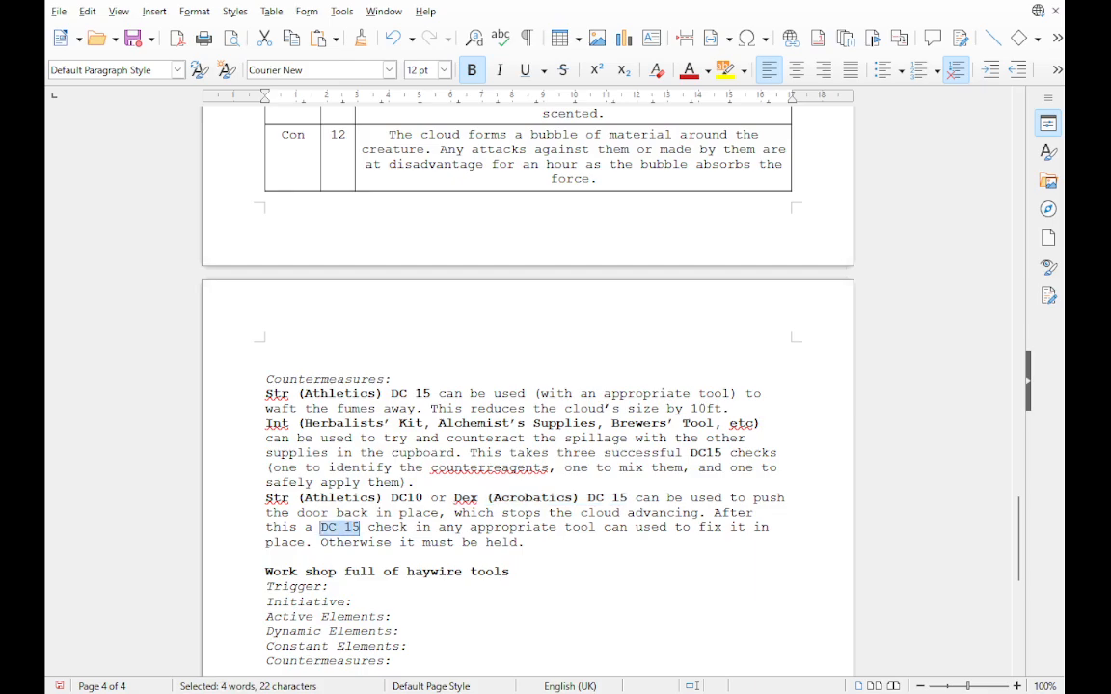
key("ctrl+b")
left_click(447, 542)
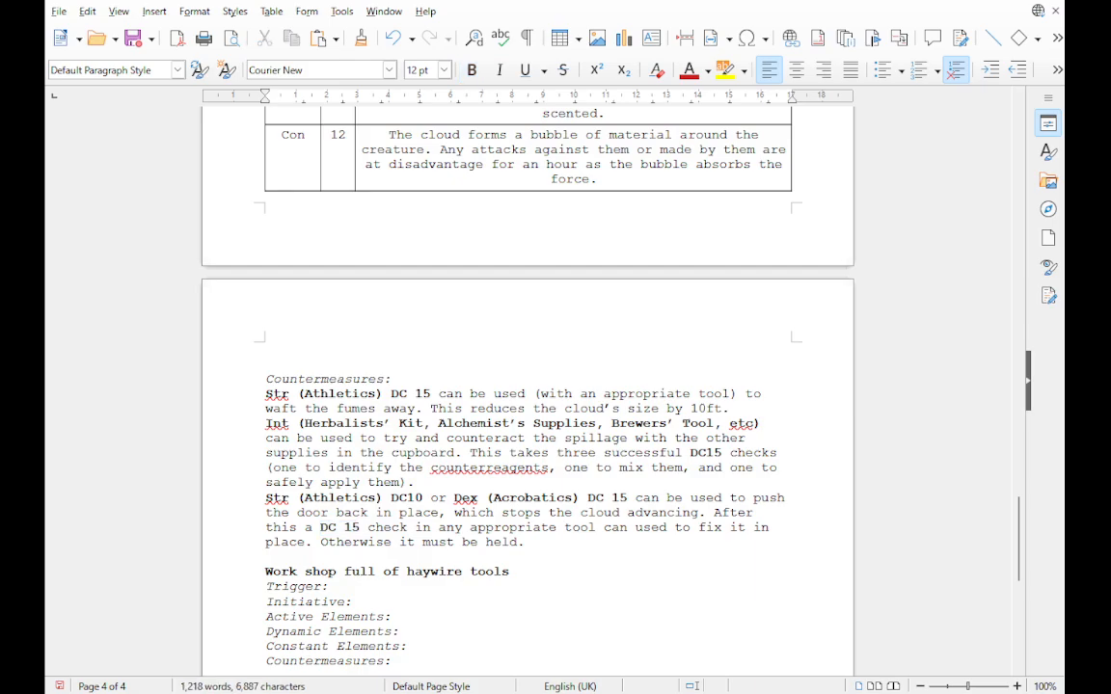
Step: Insert "proficency" after "any appropriate tool" in the door countermeasure and save the document
left_click(596, 527)
type("oficen")
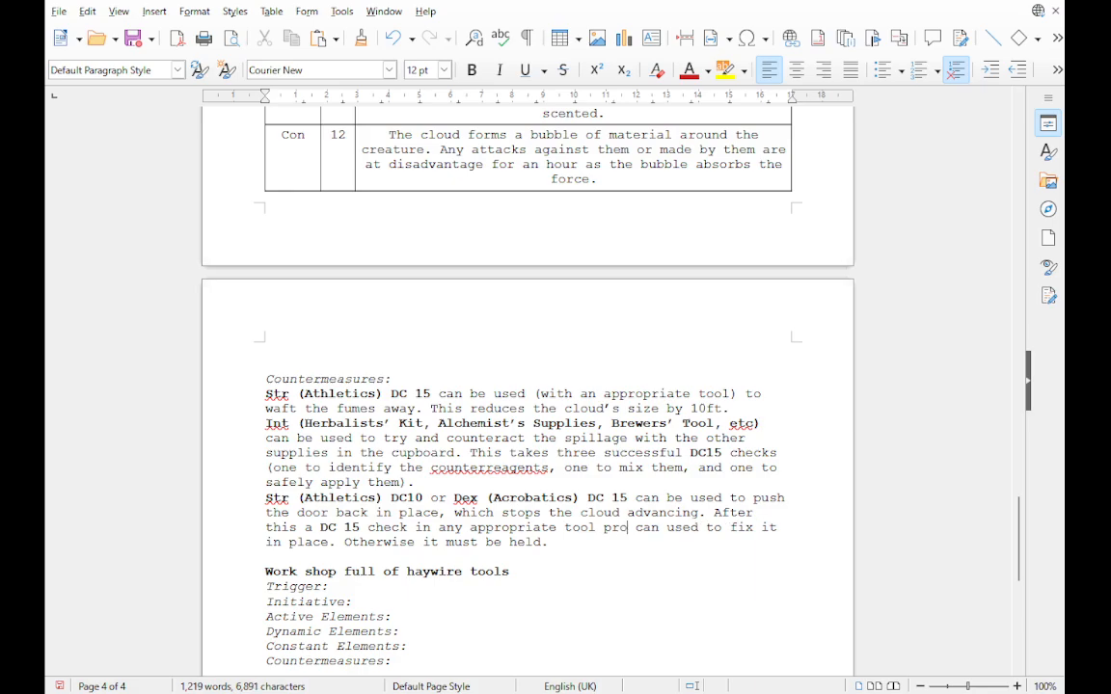
type("cy")
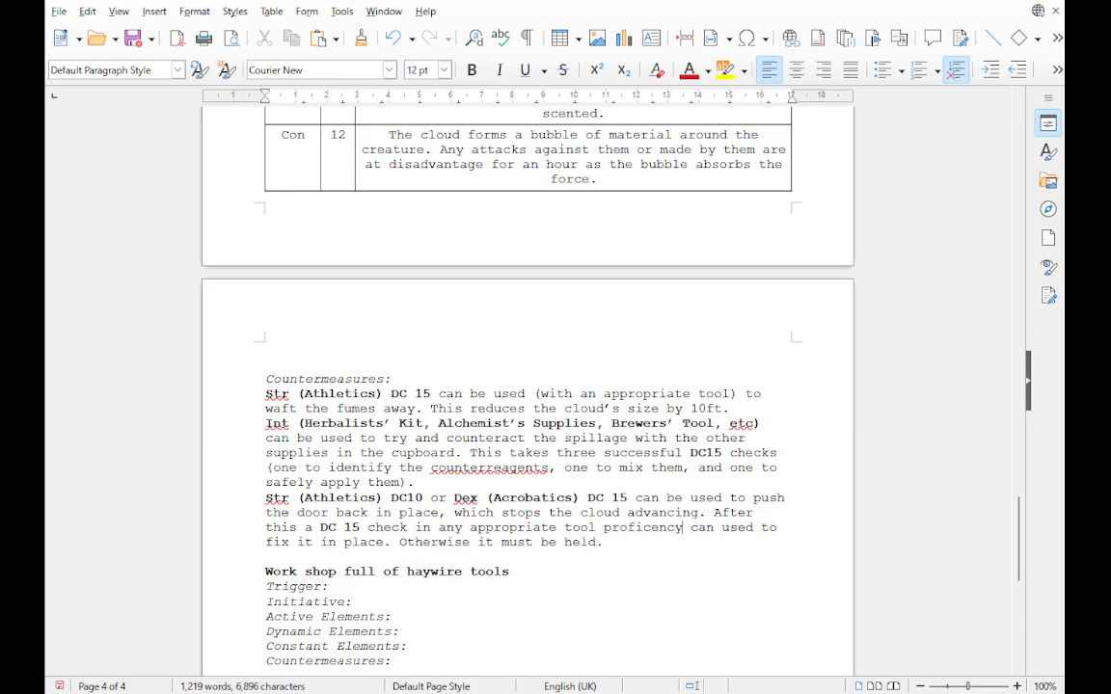
left_click(509, 572)
key("ctrl+s")
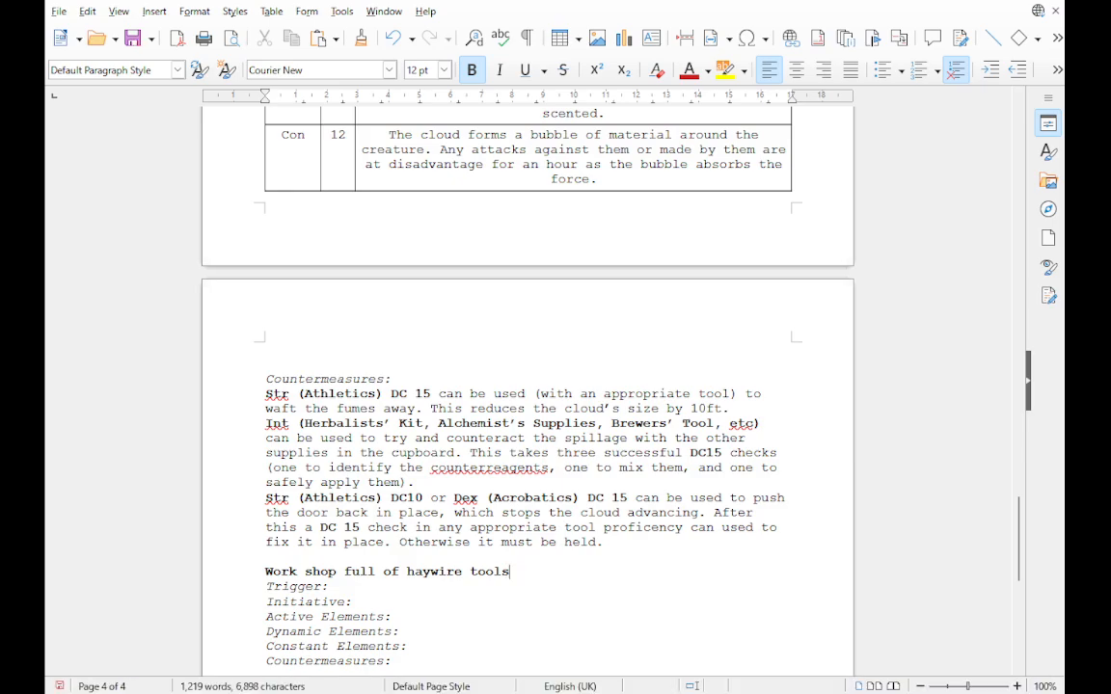
Step: Add an empty non-italic line between the "Big pneumatic tube" heading and its Trigger line
scroll(528, 385, "up", 20)
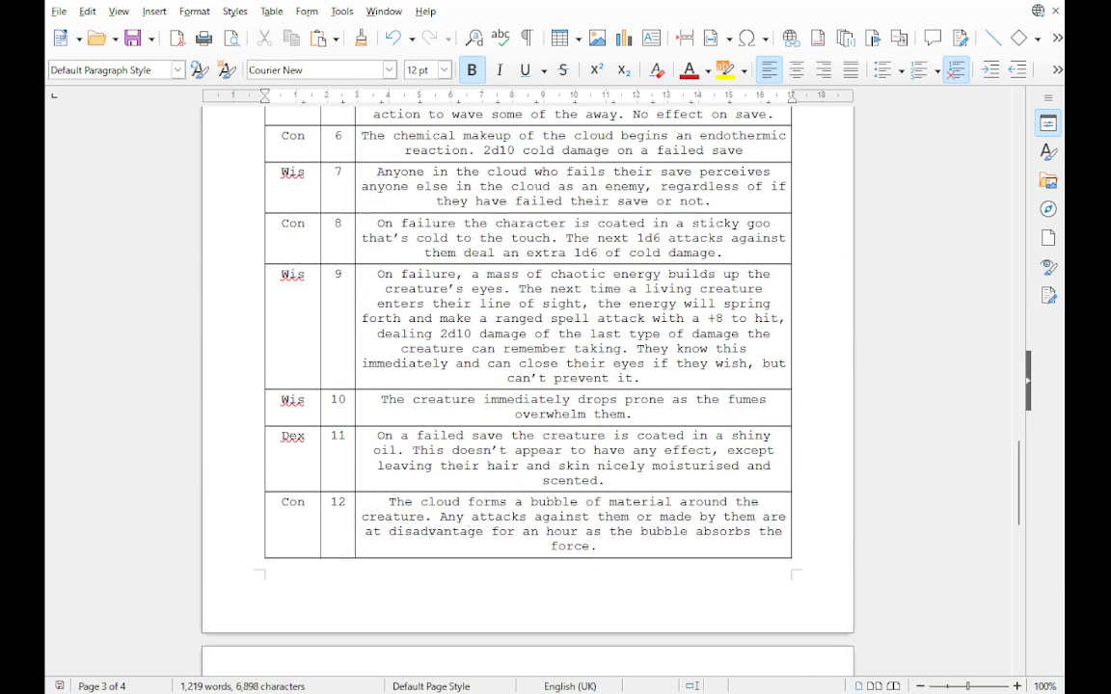
scroll(527, 385, "up", 6)
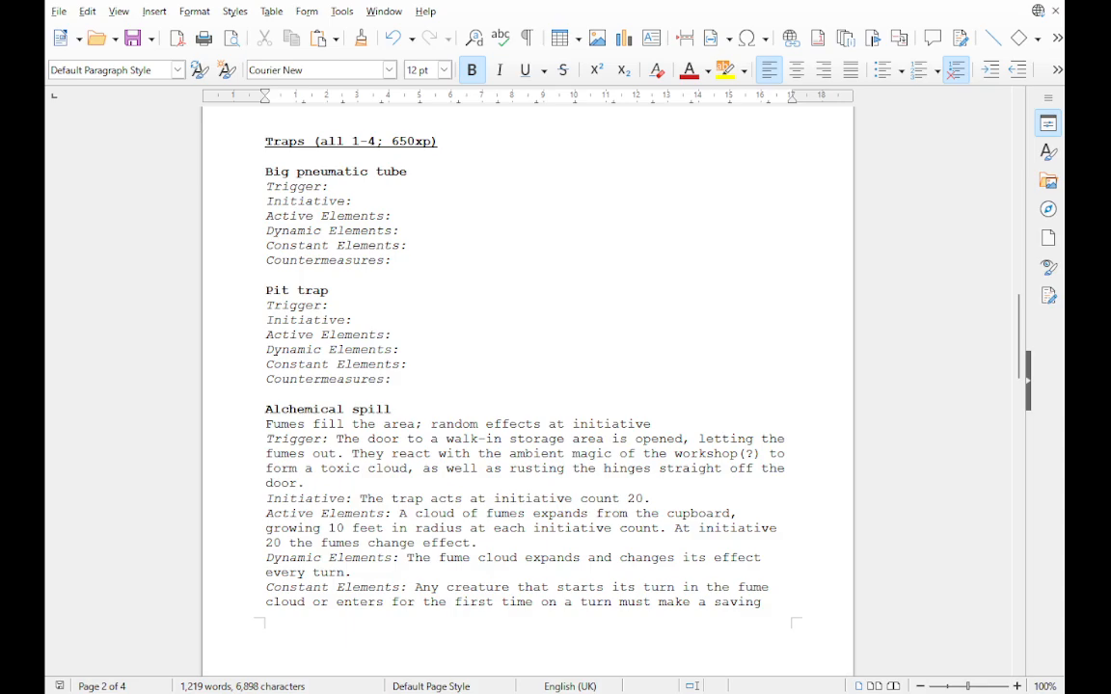
left_click(266, 186)
key("Return")
key("Up")
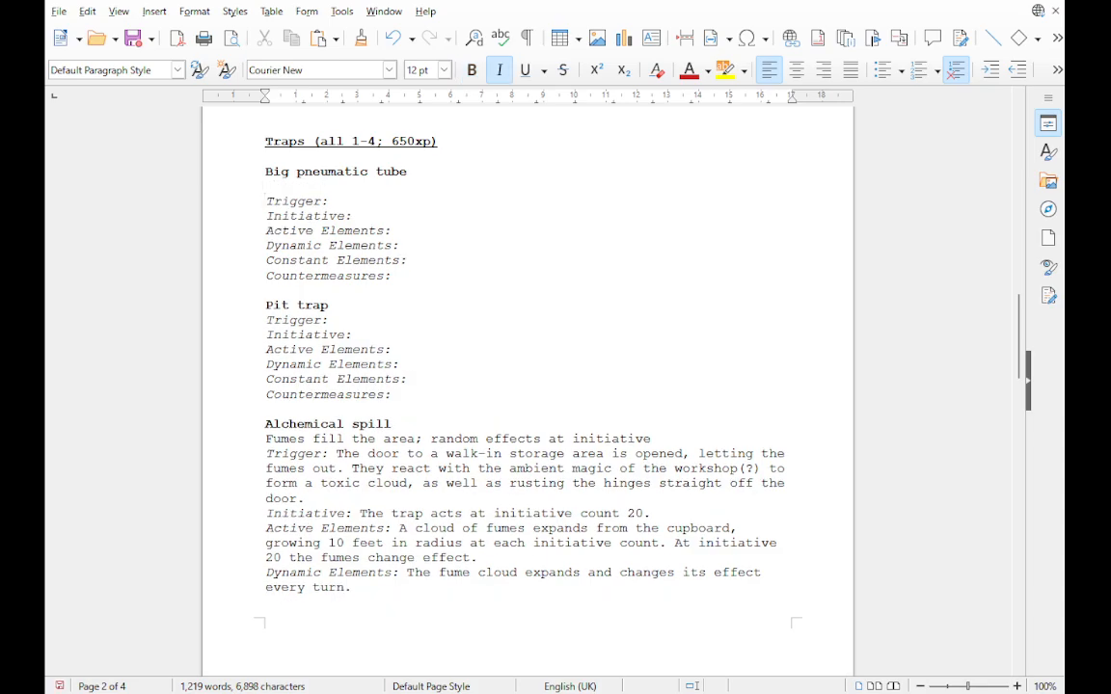
key("ctrl+i")
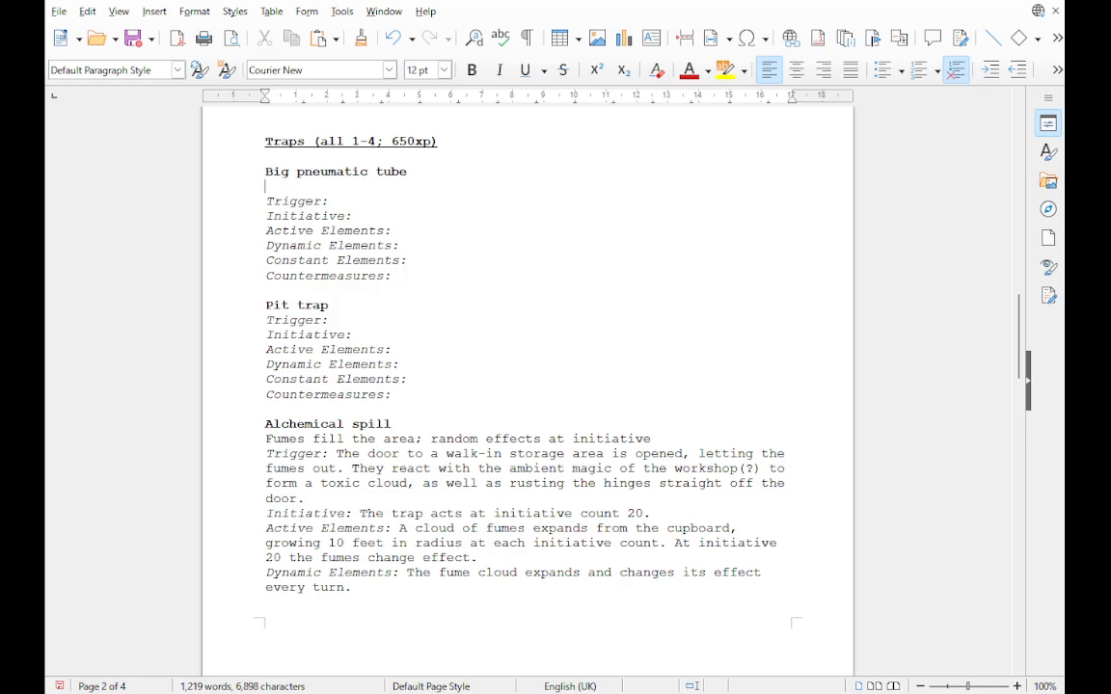
Step: Begin the Big pneumatic tube description with "This huge pneumatic tube is designed to quickly"
type("This huge")
type("psu")
key("BackSpace")
key("BackSpace")
type("neu")
key("BackSpace")
key("BackSpace")
key("BackSpace")
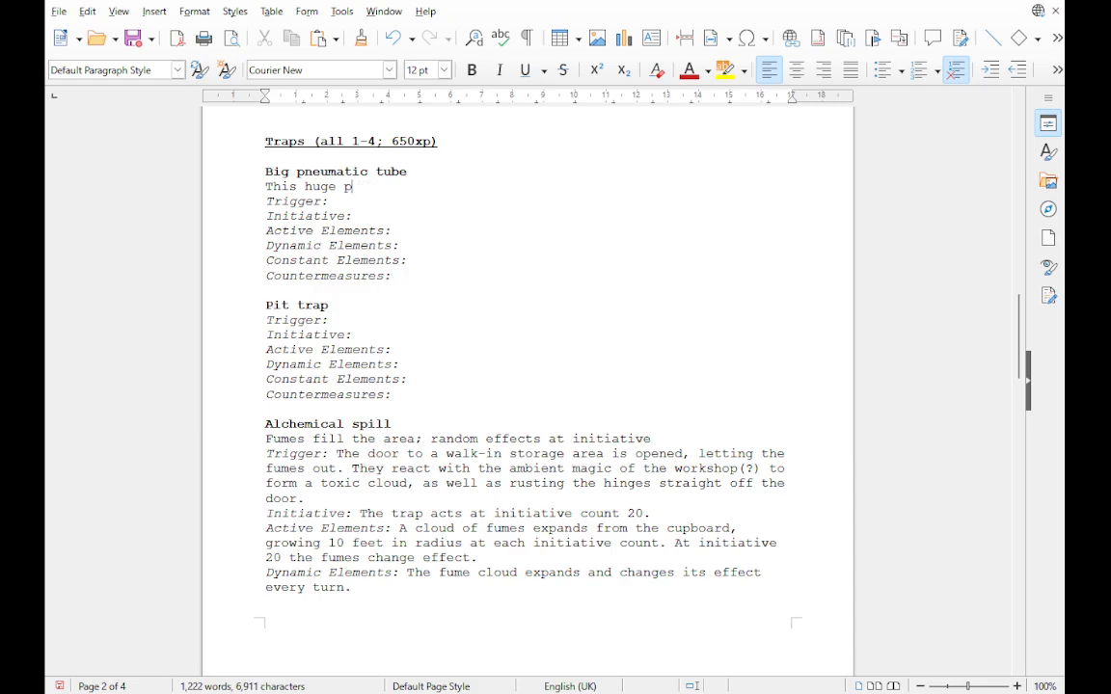
type("neumatic tube is des")
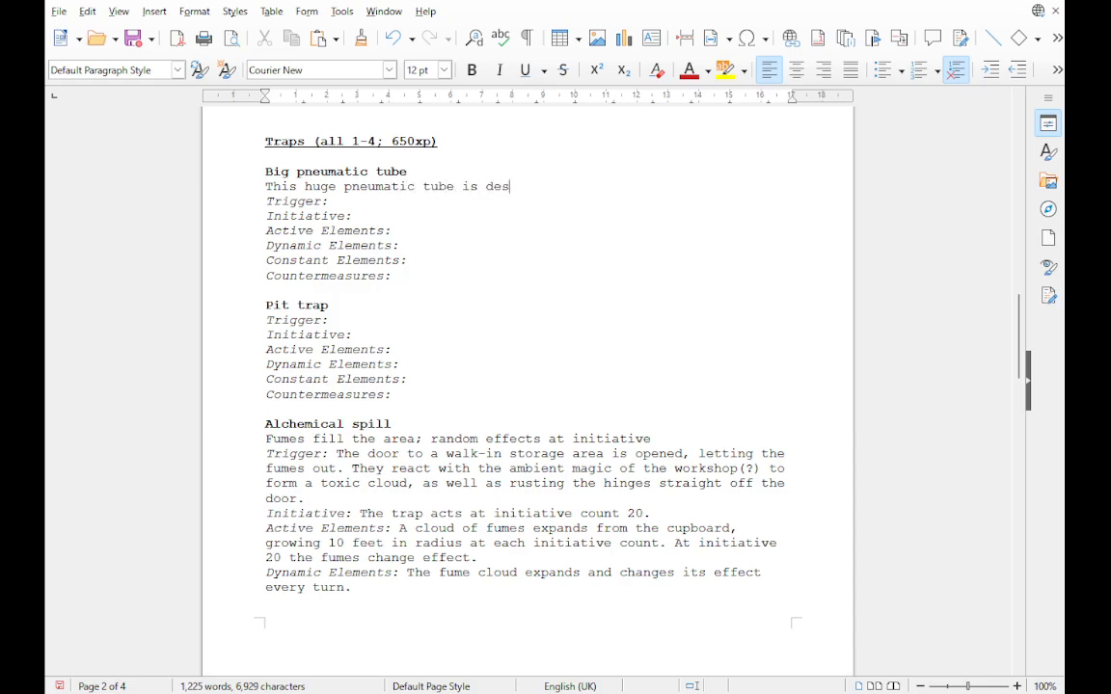
type("igned to quickly")
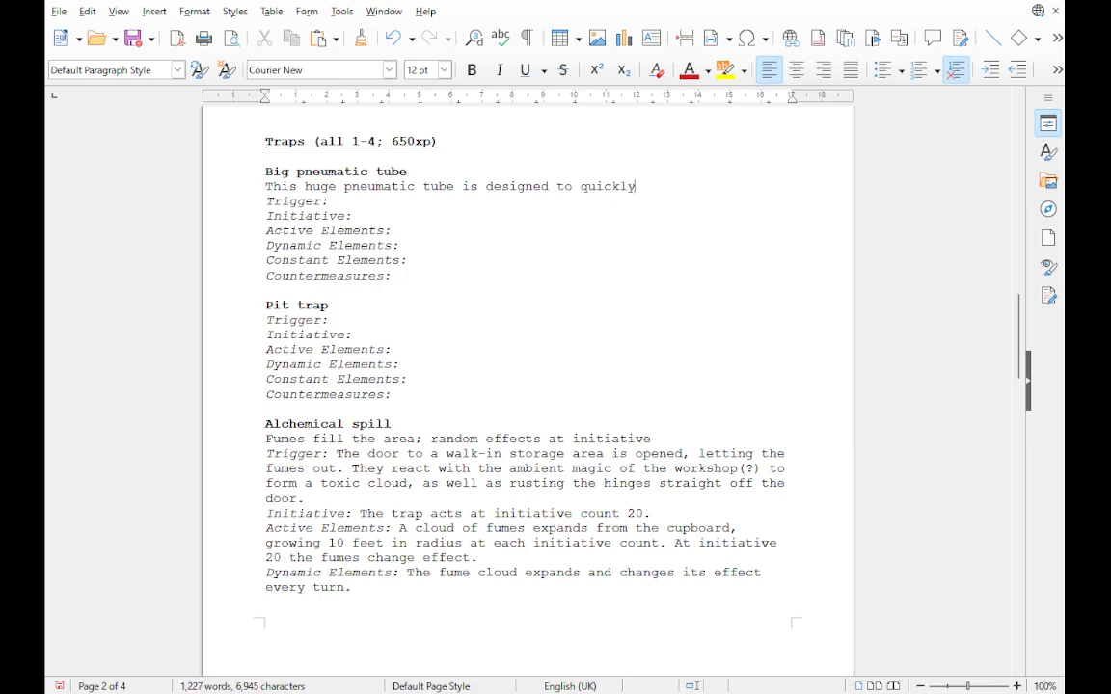
Step: Continue the Big pneumatic tube description with "send objects to other parts of the lab"
type(" send o")
type("bject")
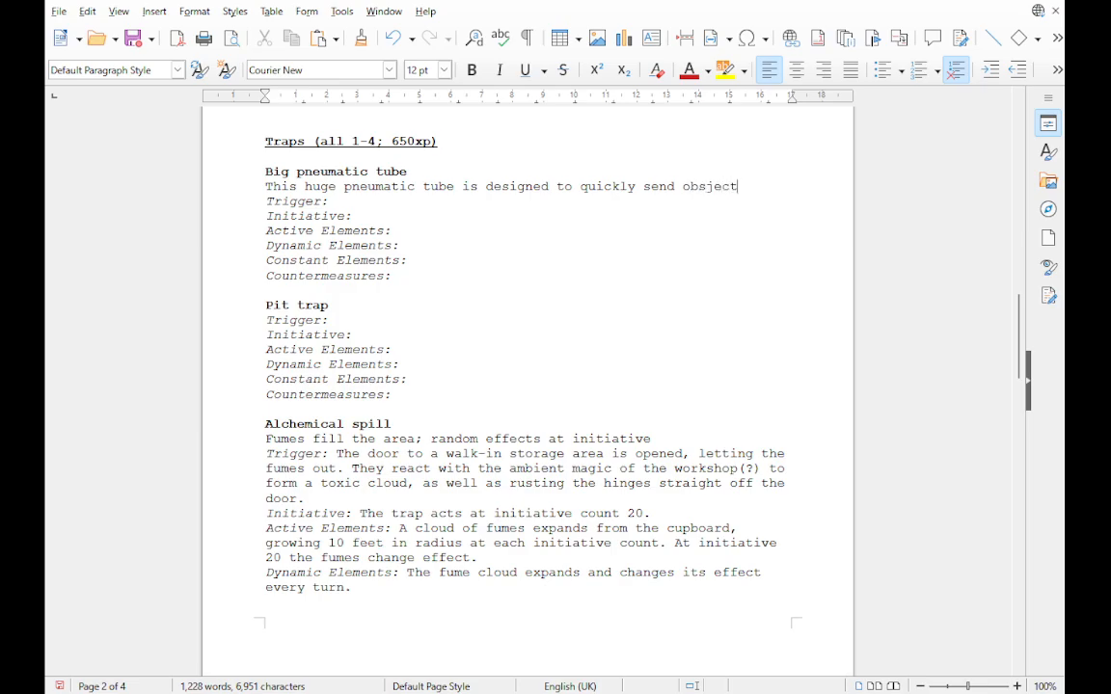
key("BackSpace")
key("BackSpace")
key("BackSpace")
key("BackSpace")
key("BackSpace")
key("BackSpace")
type("o")
key("BackSpace")
type("objects to other pa")
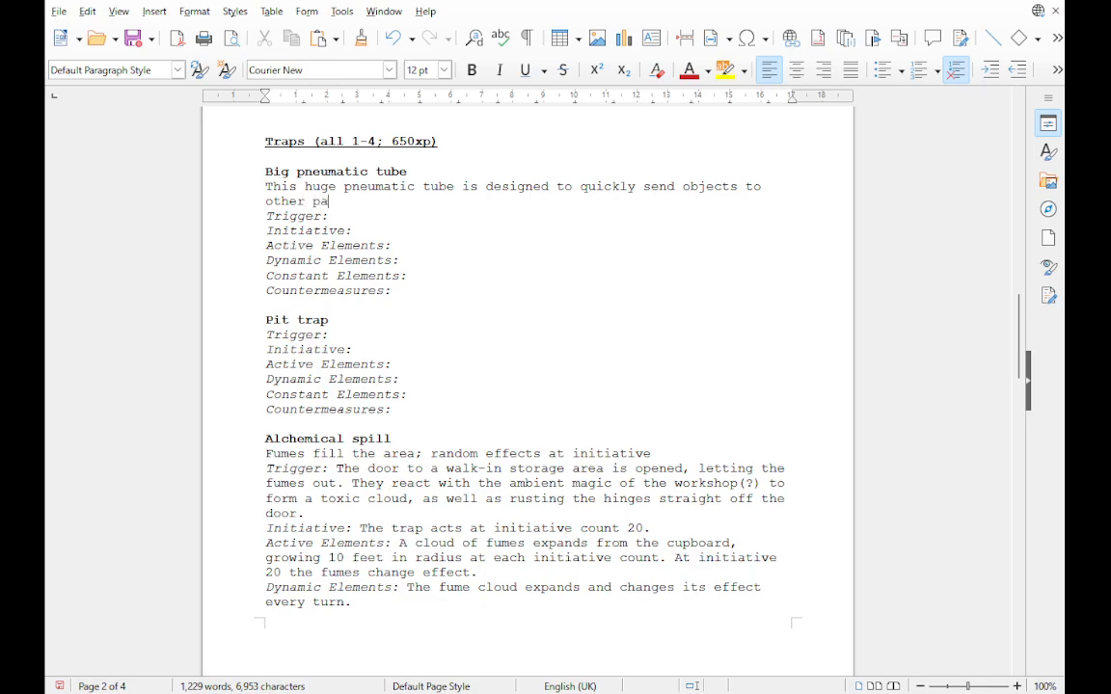
type("rts of the lab")
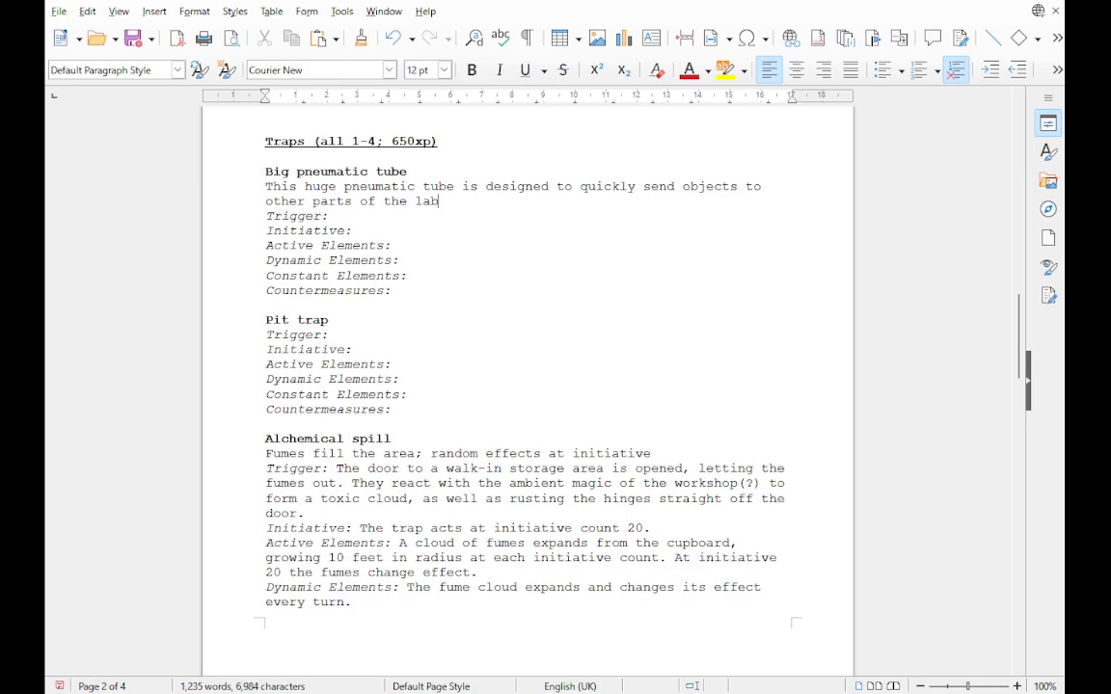
Step: Finish the tube description with ", unfortunately it has no safety measures."
type(", unfortunately")
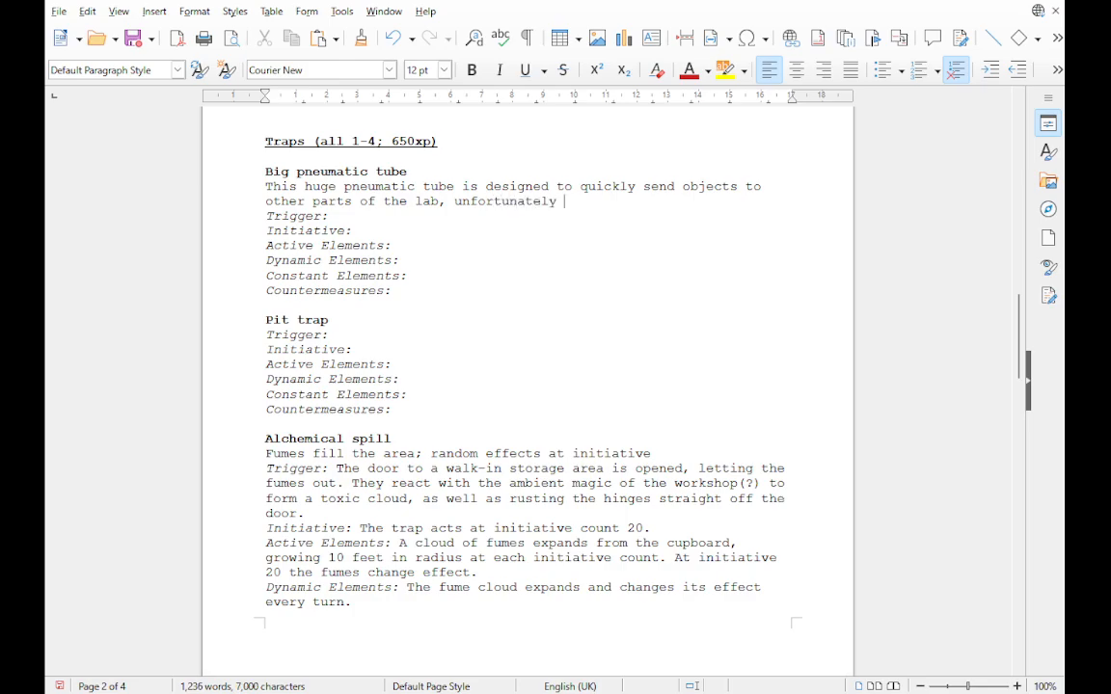
type(" it ha")
type("d")
key("BackSpace")
key("BackSpace")
key("BackSpace")
key("BackSpace")
key("BackSpace")
key("BackSpace")
key("BackSpace")
key("BackSpace")
type("it has no safe")
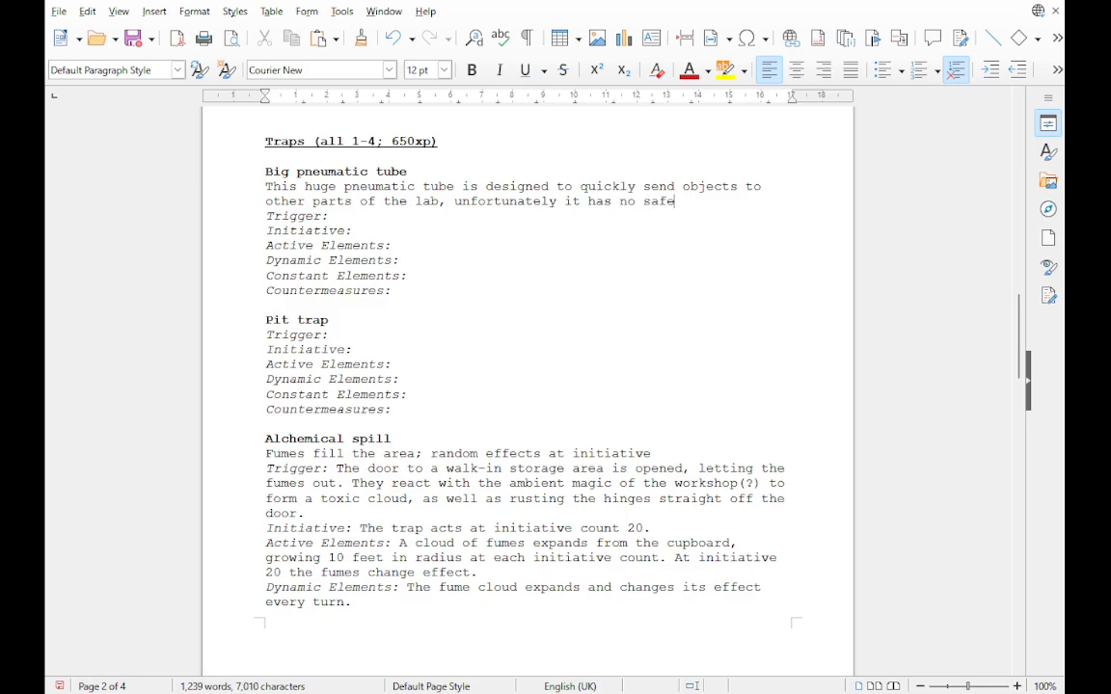
type("ty measures")
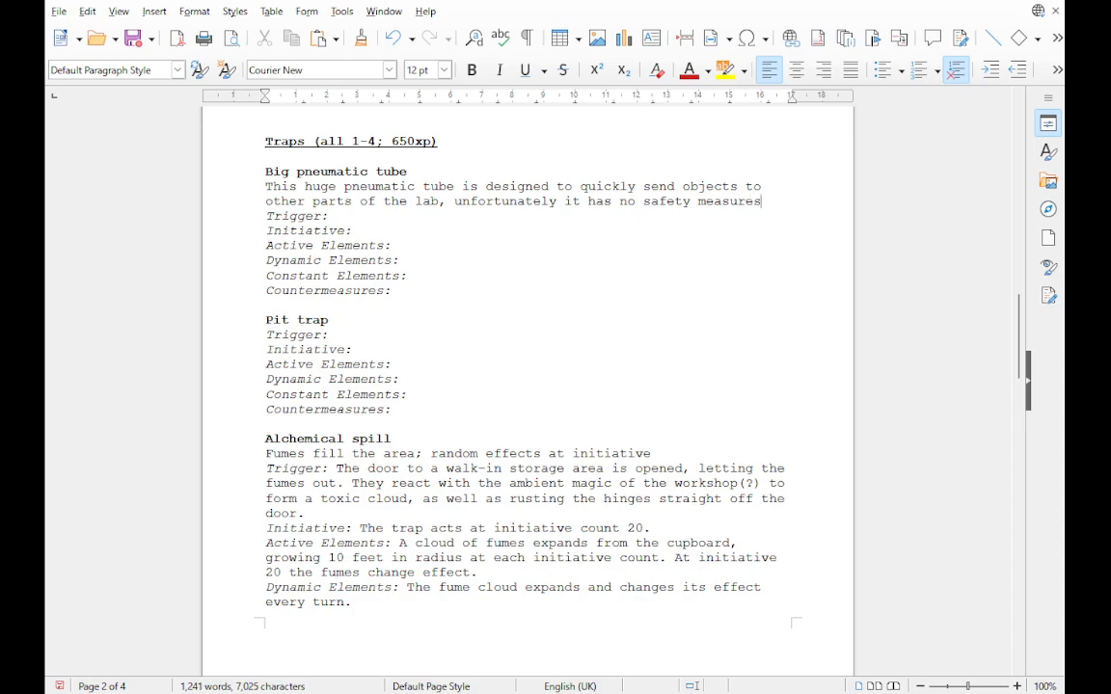
type(".")
Step: Start the Big pneumatic tube's Trigger entry in non-italic text with "A creature enters"
left_click(331, 216)
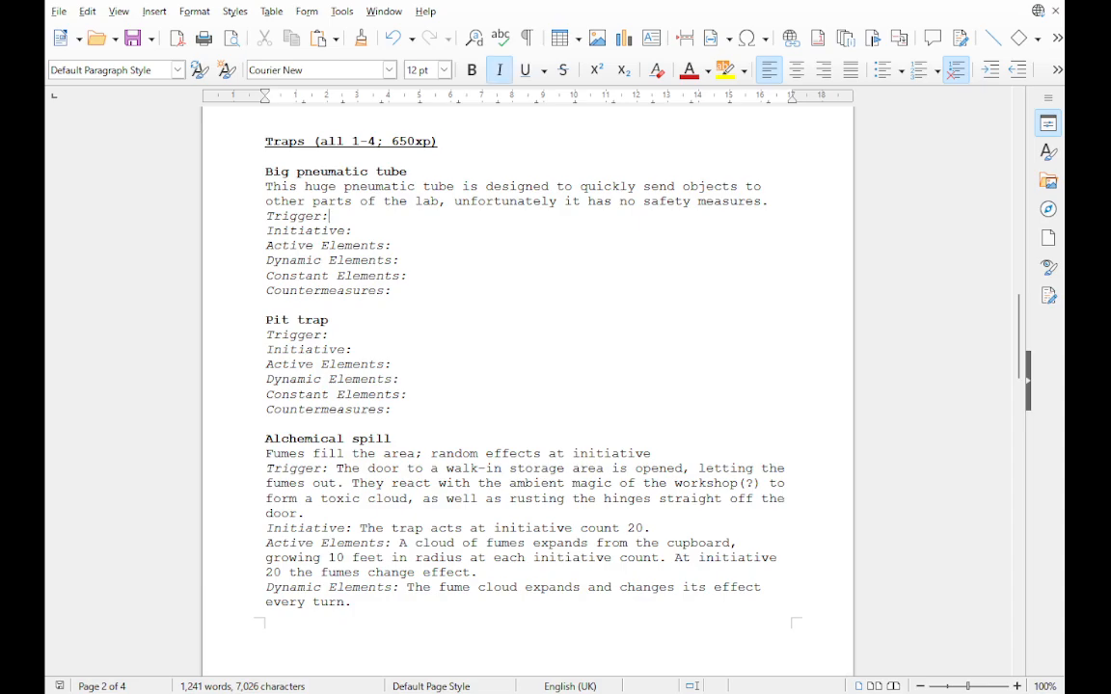
type("A")
key("BackSpace")
key("BackSpace")
key("ctrl+i")
type("A ")
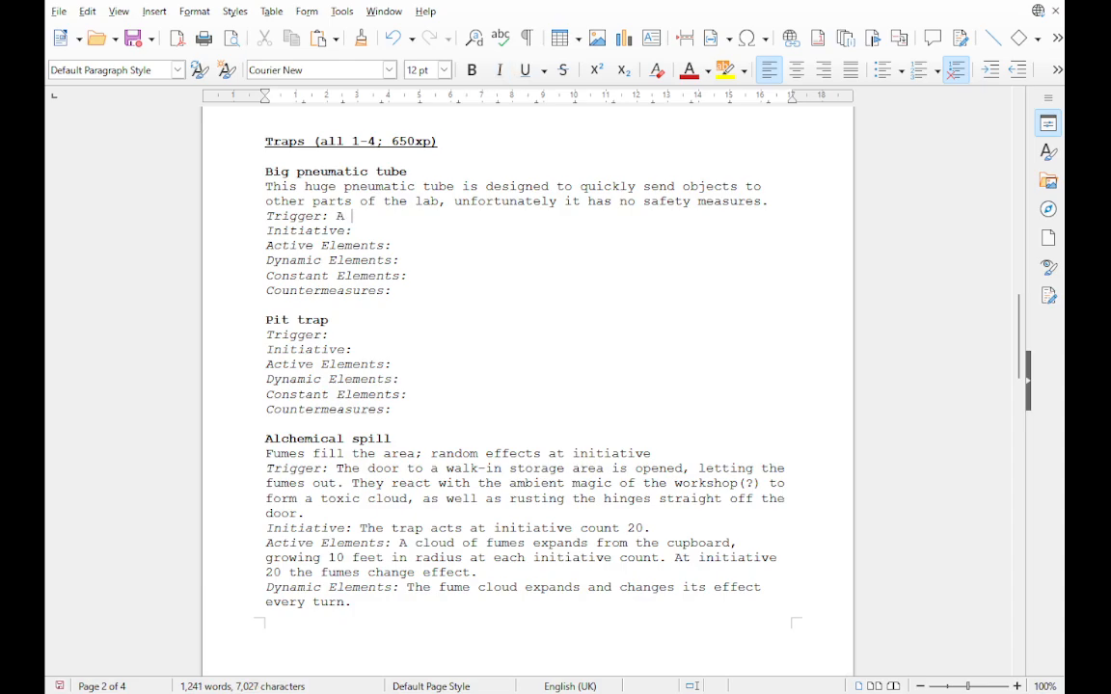
type("creature enters")
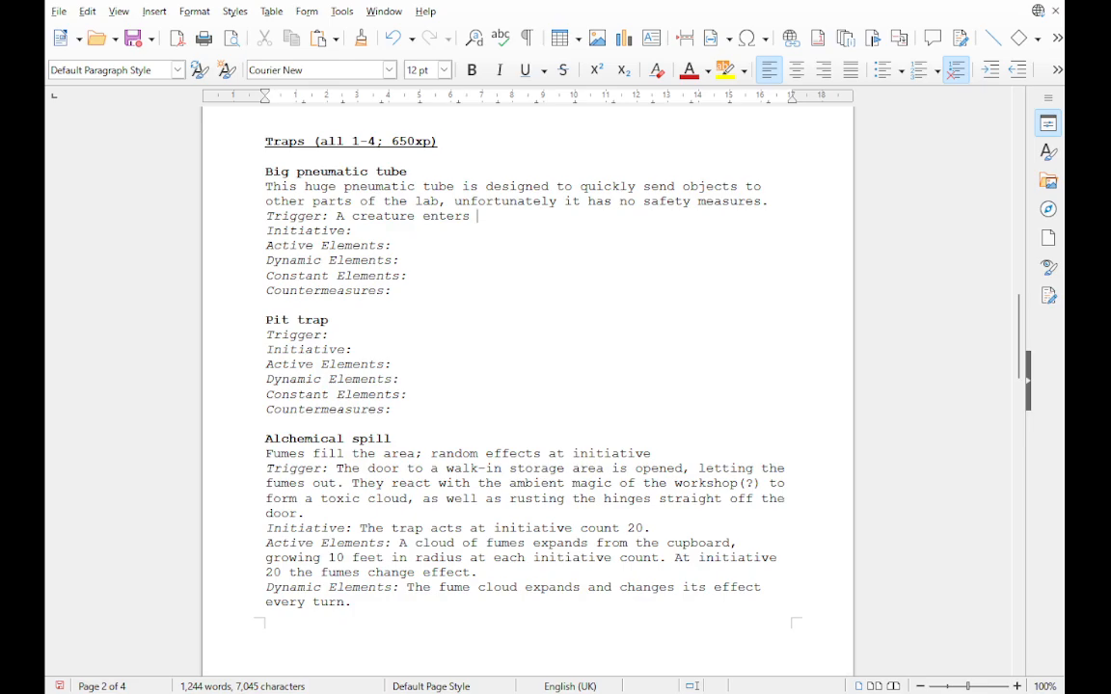
Step: Complete the tube's Trigger sentence with "the marked area of the capsule."
type("the ")
type("loadin")
key("BackSpace")
key("BackSpace")
key("BackSpace")
key("BackSpace")
key("BackSpace")
key("BackSpace")
type("marked area of the ")
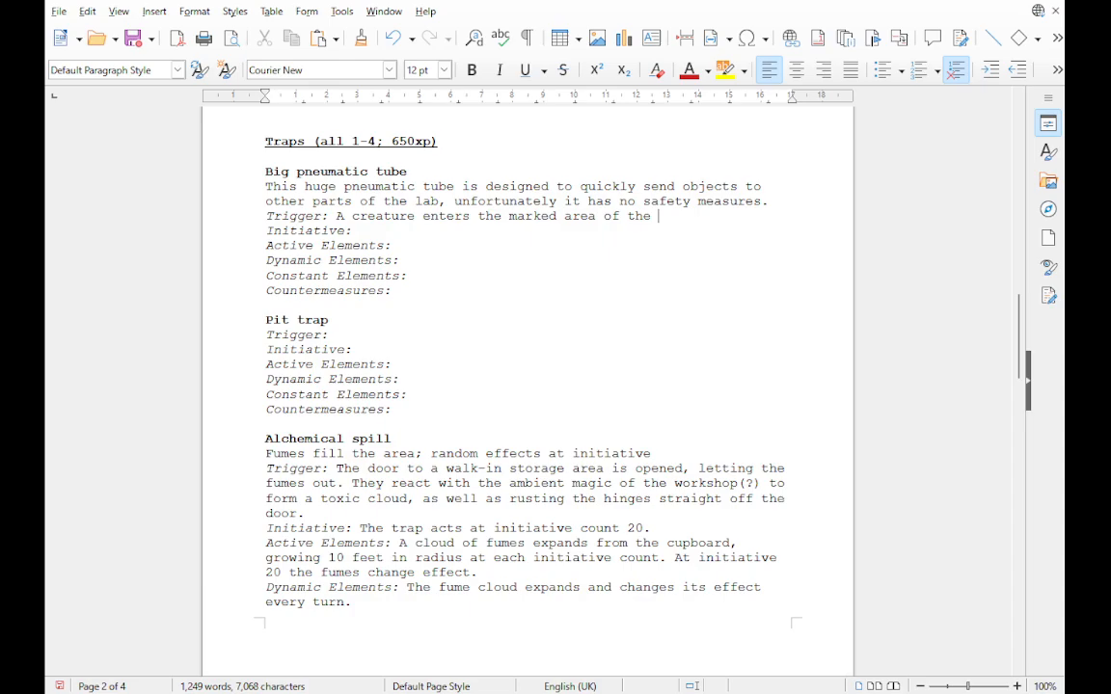
type("capsule")
type(".")
Step: Add "If the spill is" after "safely apply them)." in the Alchemical spill's Int countermeasure
scroll(527, 385, "down", 8)
scroll(528, 385, "down", 20)
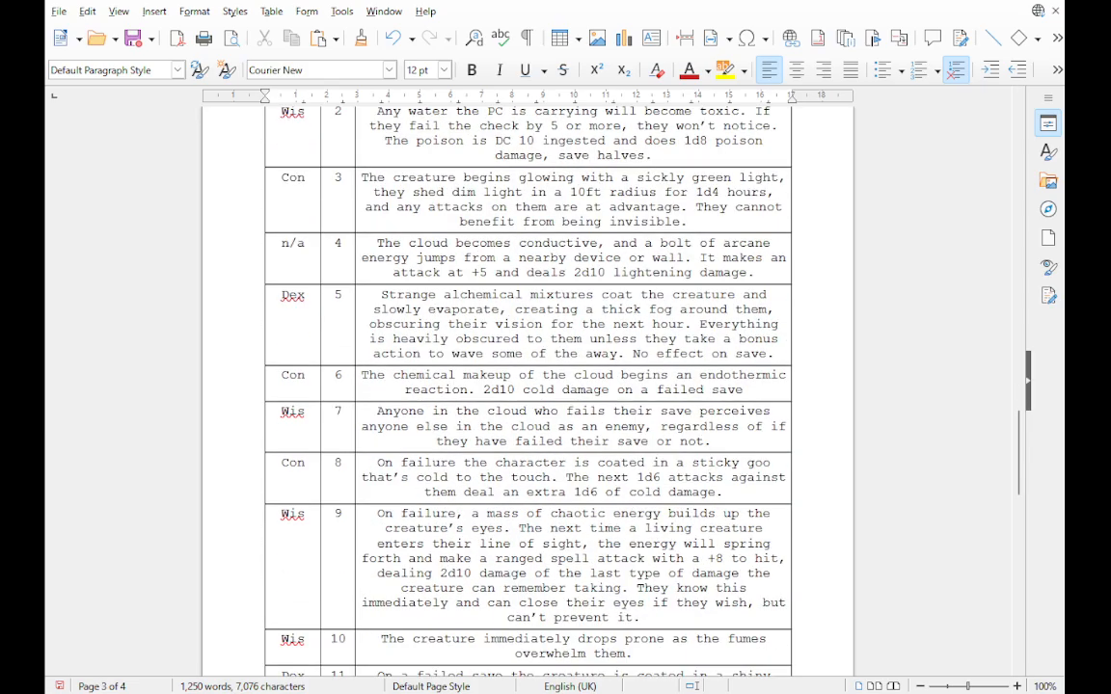
scroll(528, 385, "up", 20)
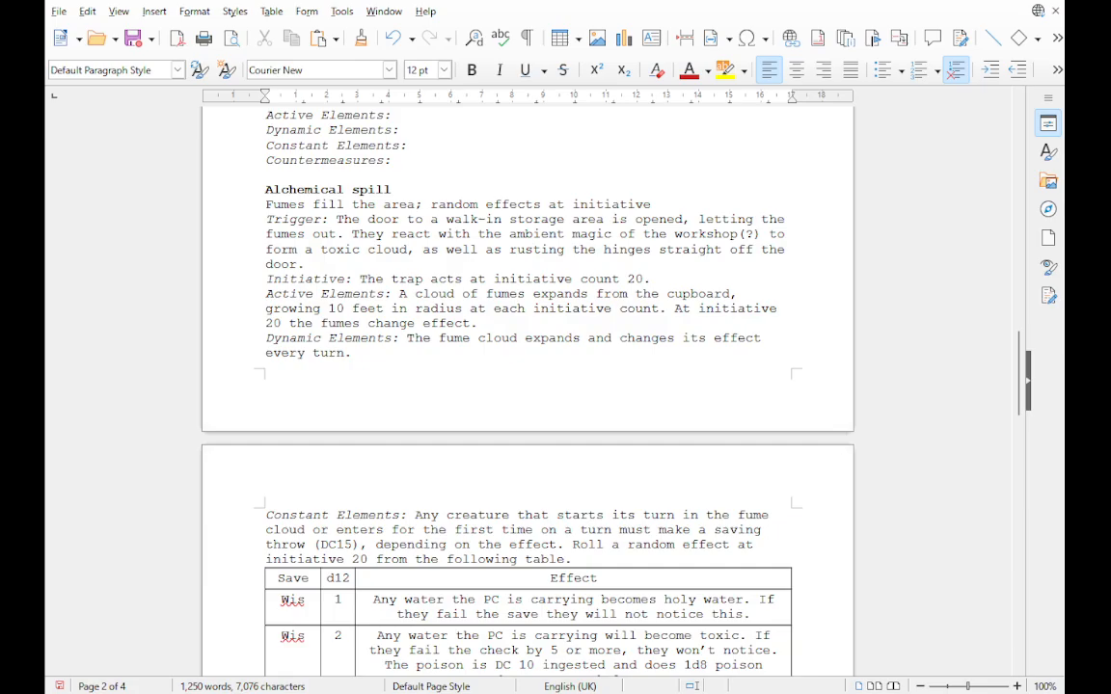
scroll(527, 386, "down", 3)
scroll(527, 386, "down", 20)
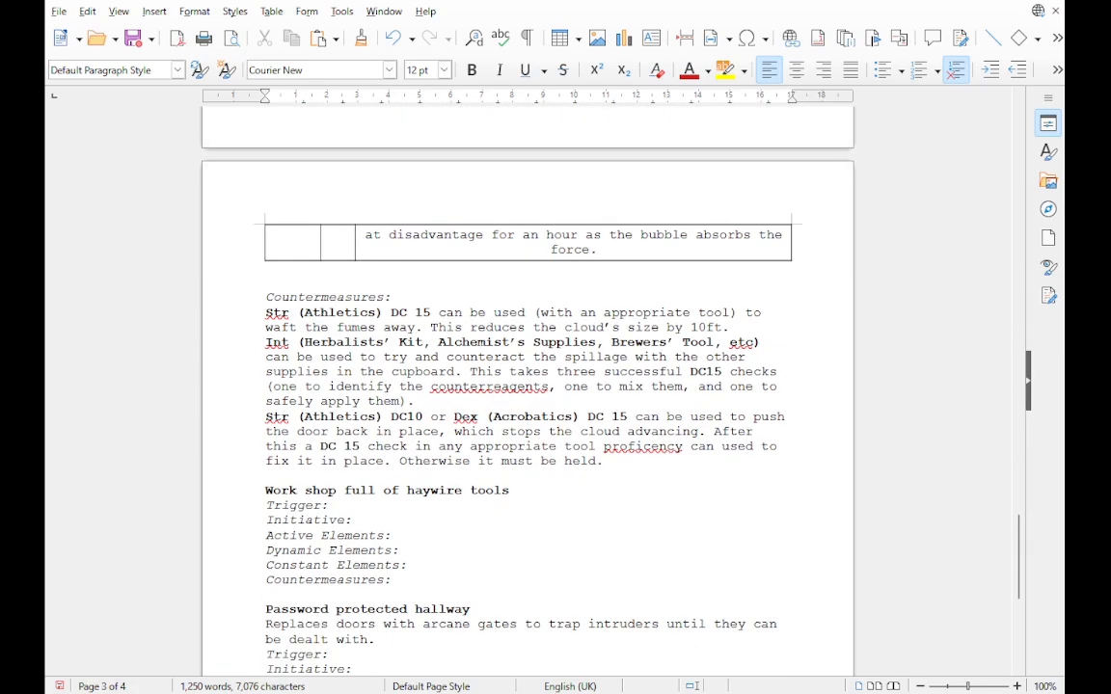
left_click(415, 401)
type("If ")
type("they")
key("BackSpace")
key("BackSpace")
key("BackSpace")
type("e spill is")
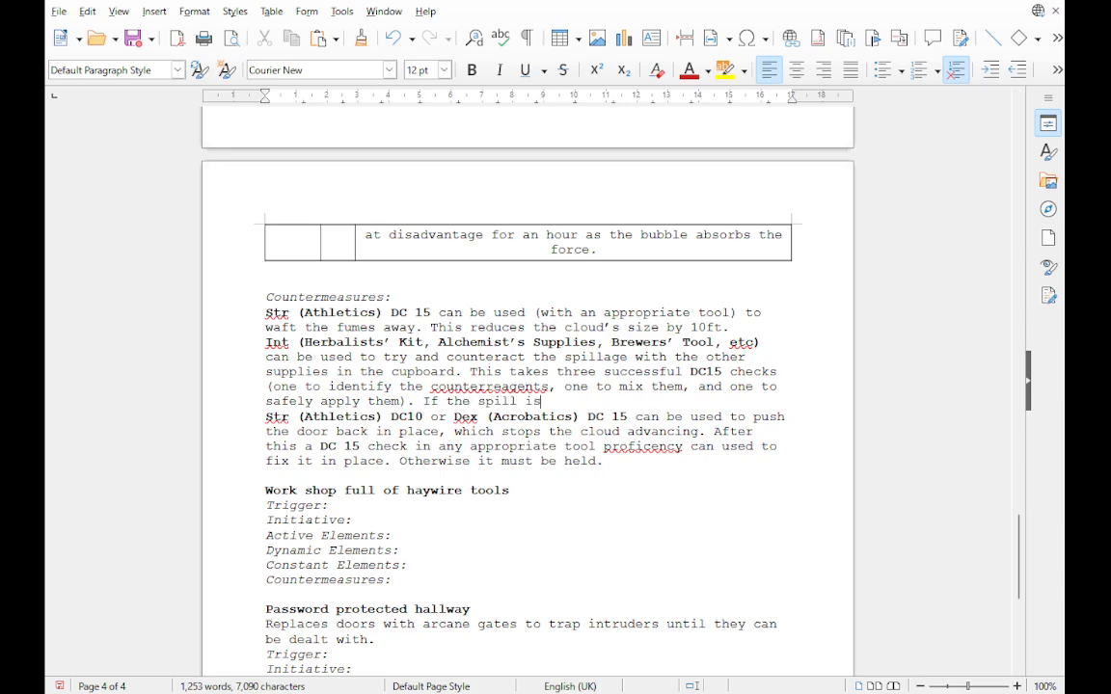
Step: Reword the added countermeasure sentence to "If the trap is defeated this way, there is extra loot from the cupboard."
key("BackSpace")
key("BackSpace")
key("BackSpace")
key("BackSpace")
key("BackSpace")
key("BackSpace")
key("BackSpace")
key("BackSpace")
key("BackSpace")
type("trap is defeat")
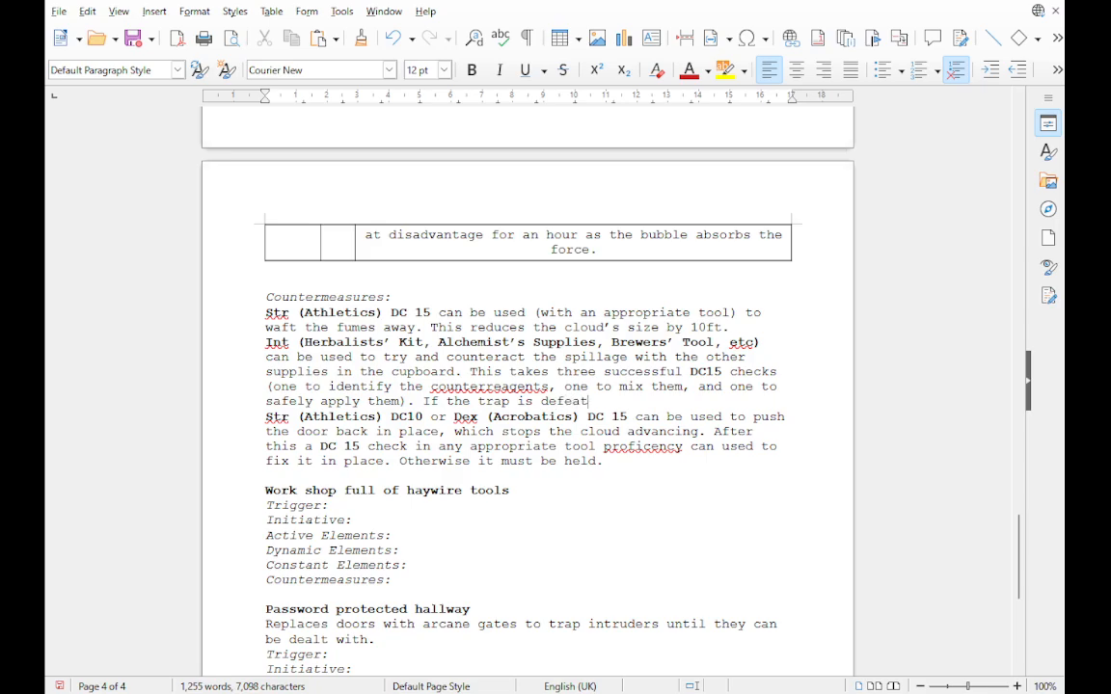
type("ed this way")
key("BackSpace")
type(", there is e")
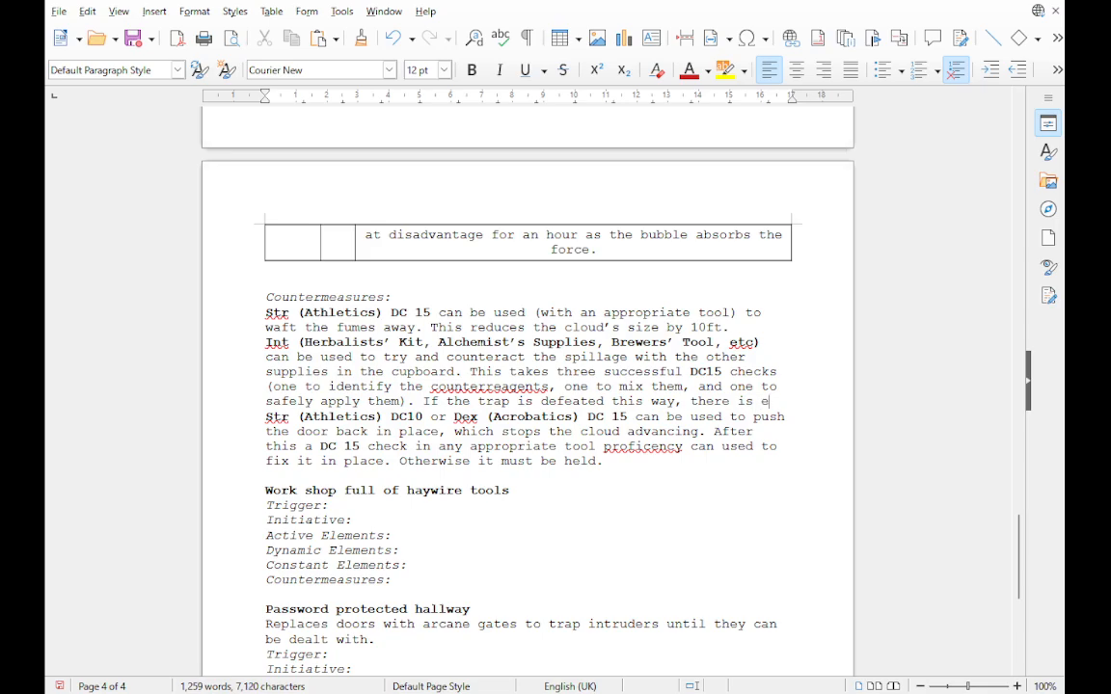
type("xtra loot fr")
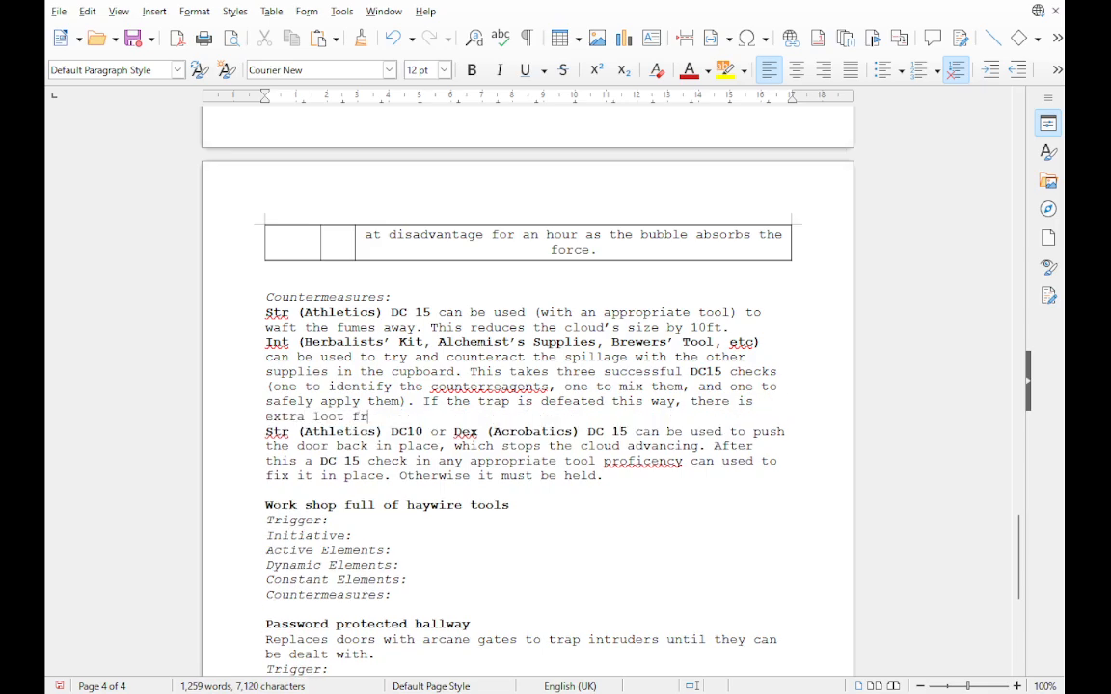
type("om the cupboard.")
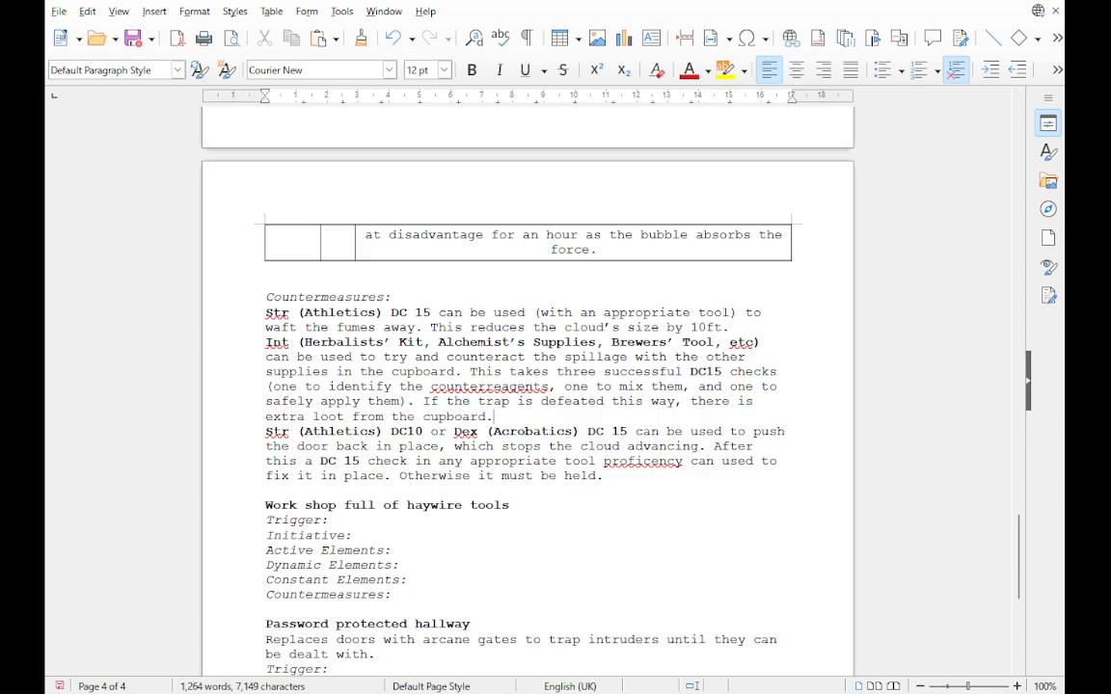
Step: Replace the Big pneumatic tube's Trigger text with "Someone moves near a large lever. A precarious"
scroll(527, 386, "up", 4)
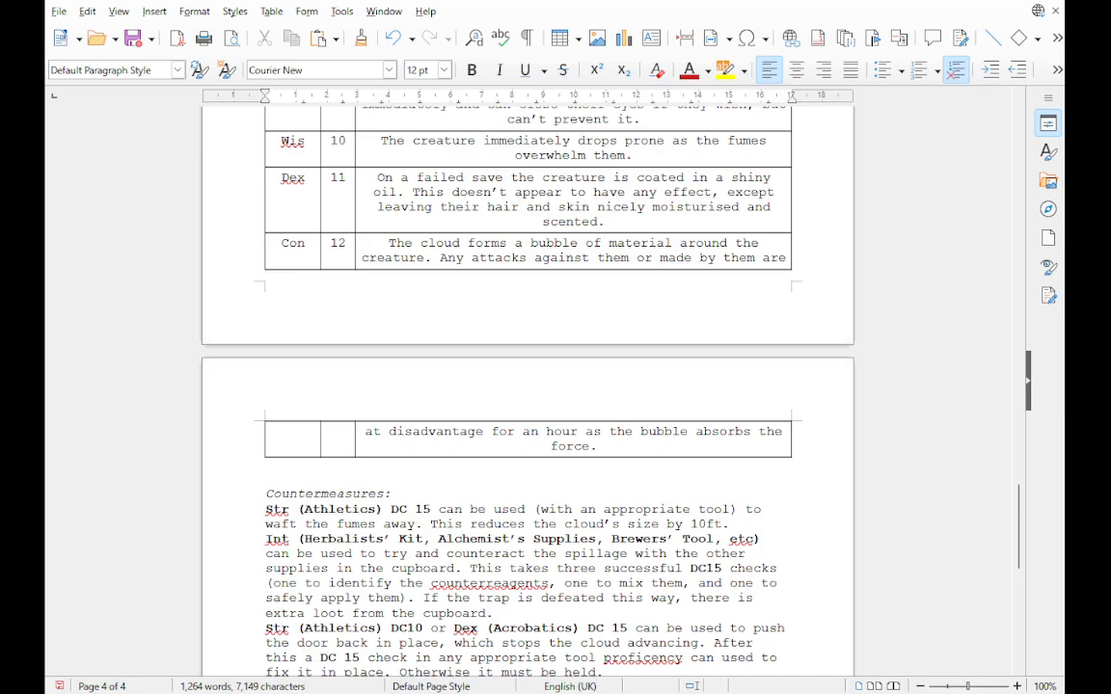
scroll(528, 386, "up", 20)
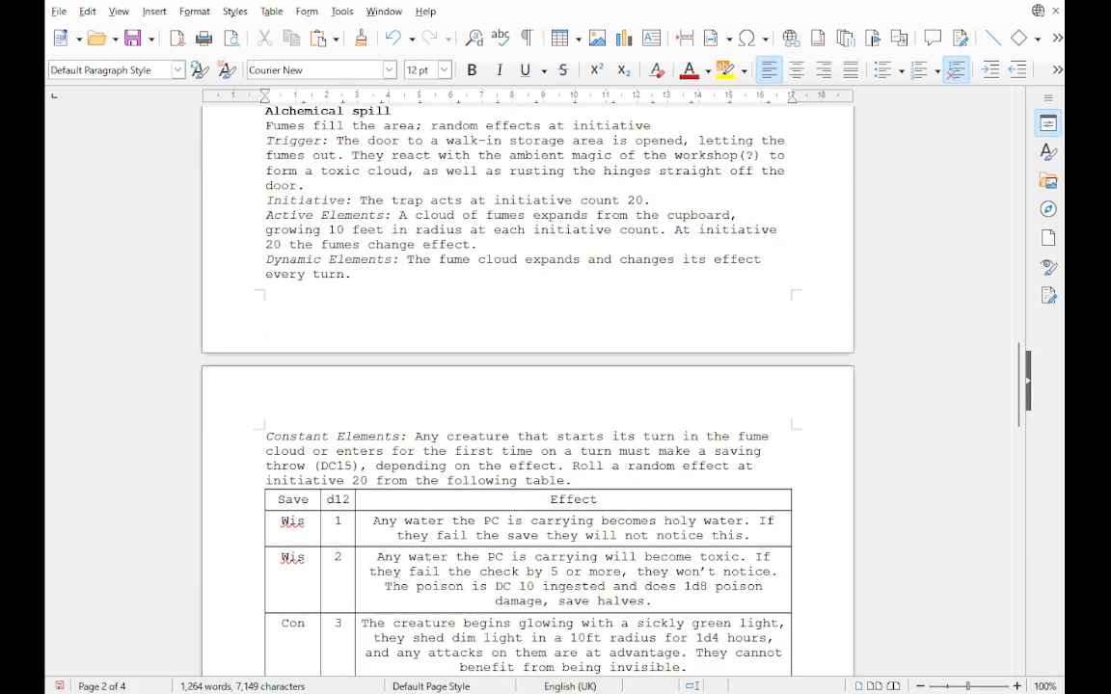
scroll(528, 385, "up", 6)
scroll(527, 386, "down", 3)
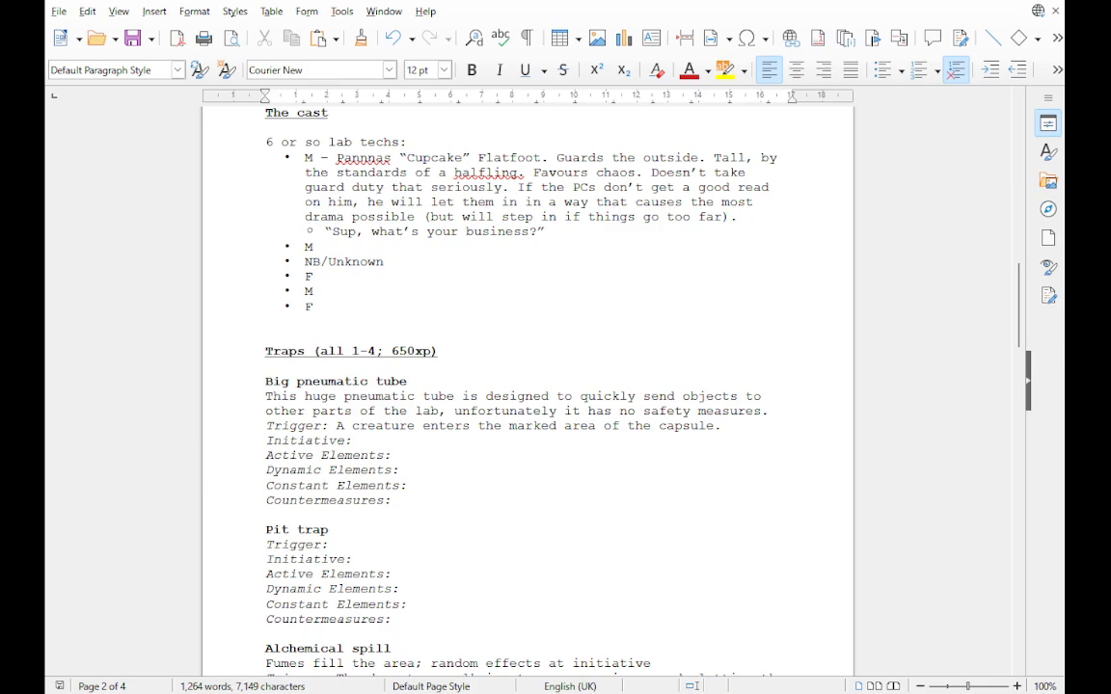
left_click_drag(336, 425, 721, 425)
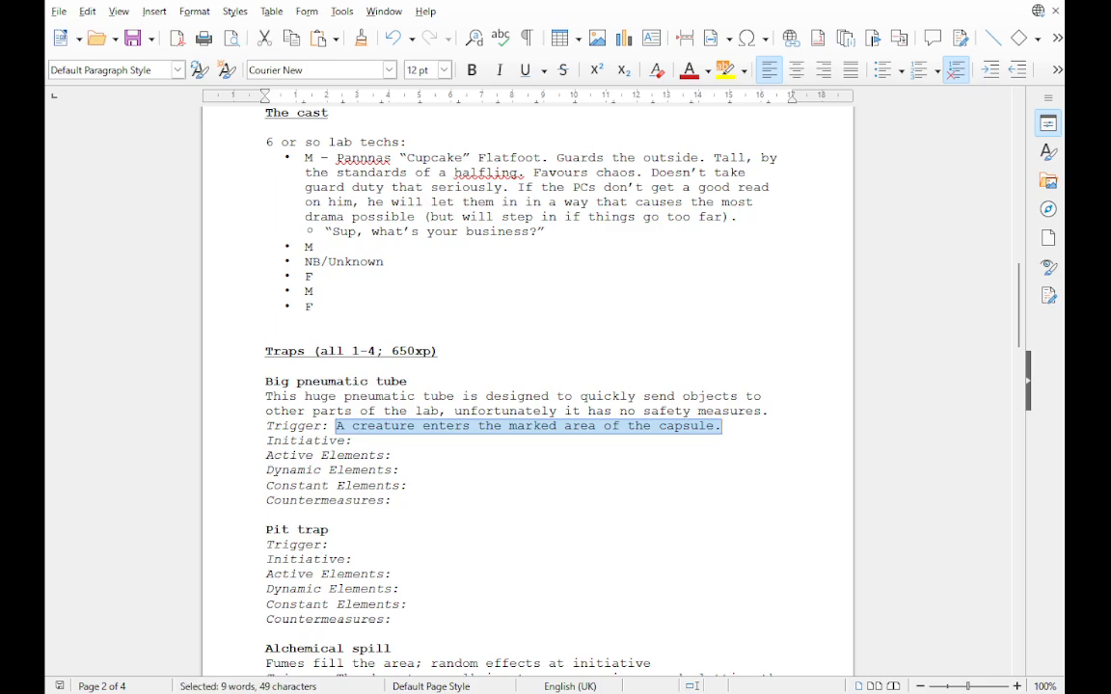
type("Someone")
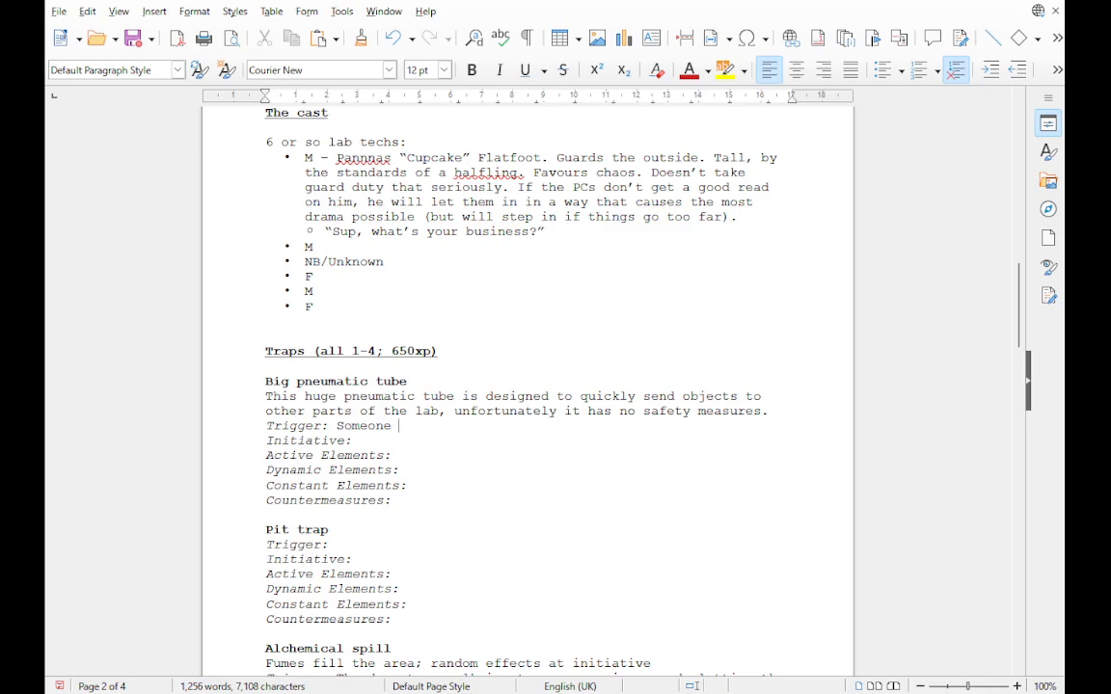
type("moves near a large o")
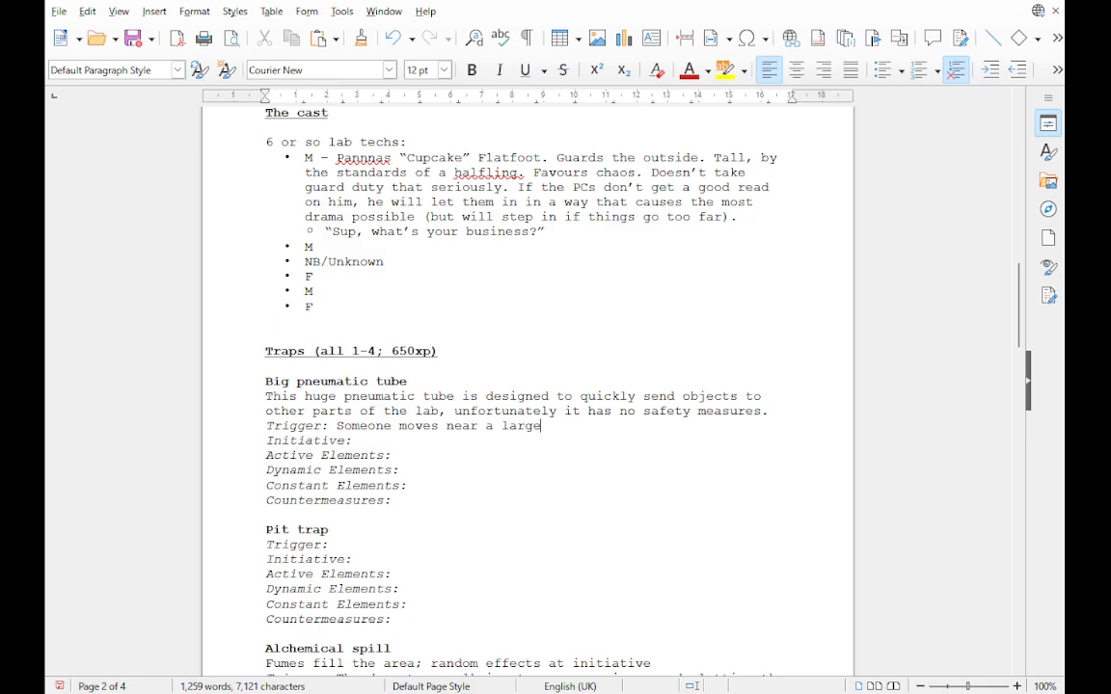
key("BackSpace")
type("lever. A precarious")
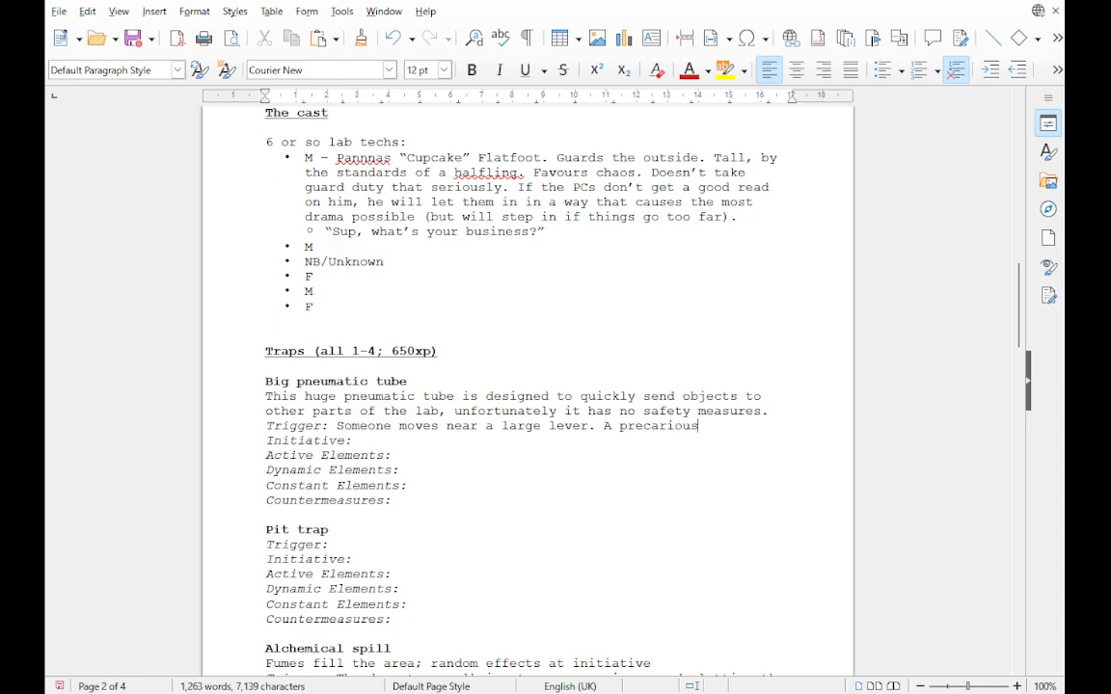
Step: Continue the tube's Trigger text with "pile of books on a nearby table (DC13 Wis(Perception to spot)) will"
type(" pile of books on ")
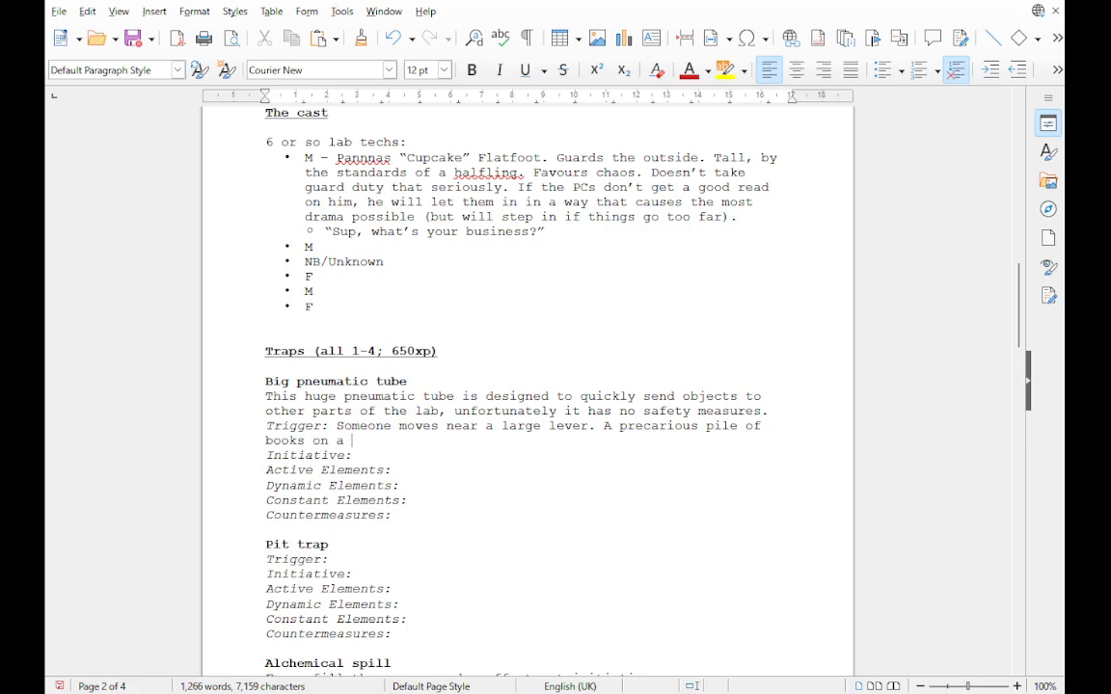
type("a nearby table (DC")
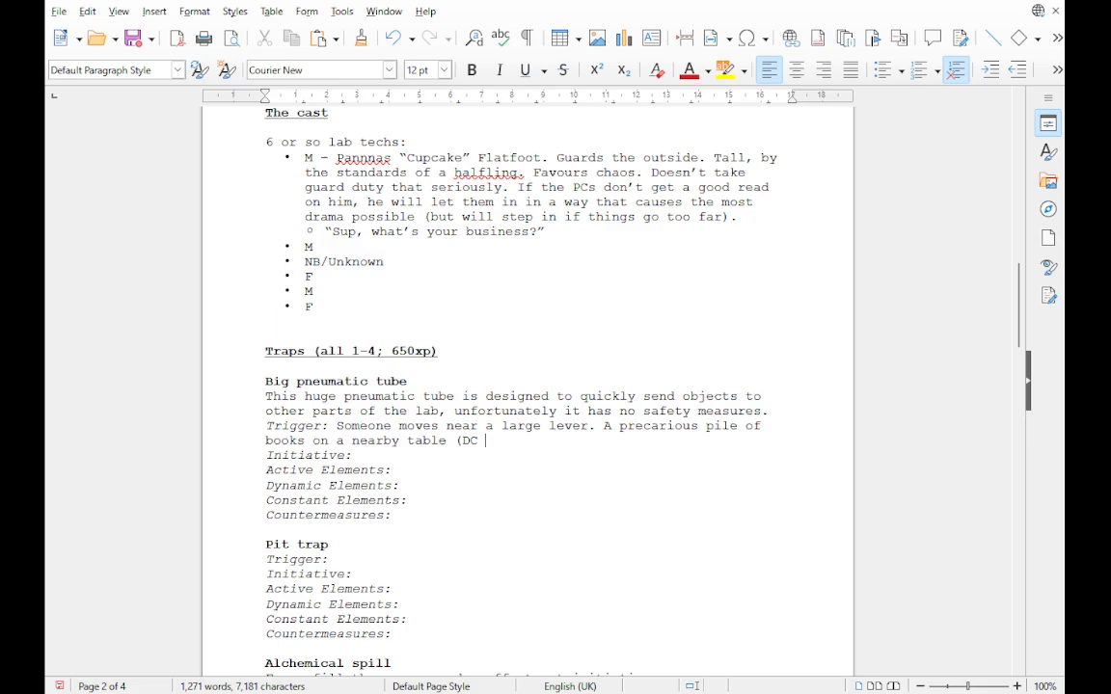
key("BackSpace")
type("13 Wis(Perception")
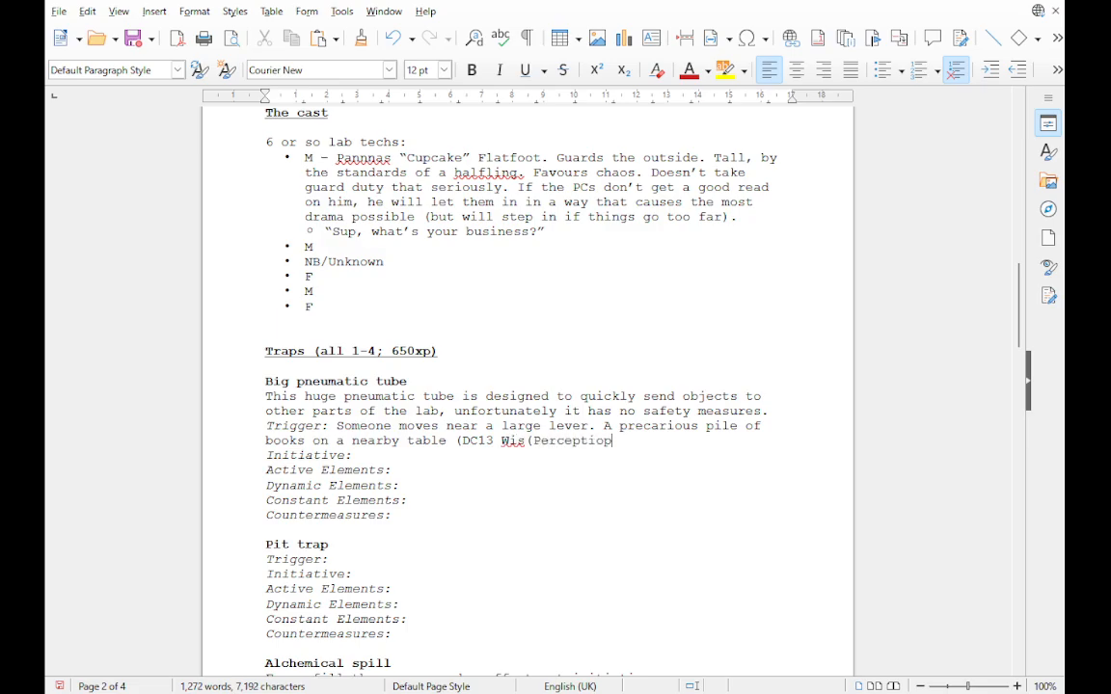
key("BackSpace")
type("n to spot)) will ")
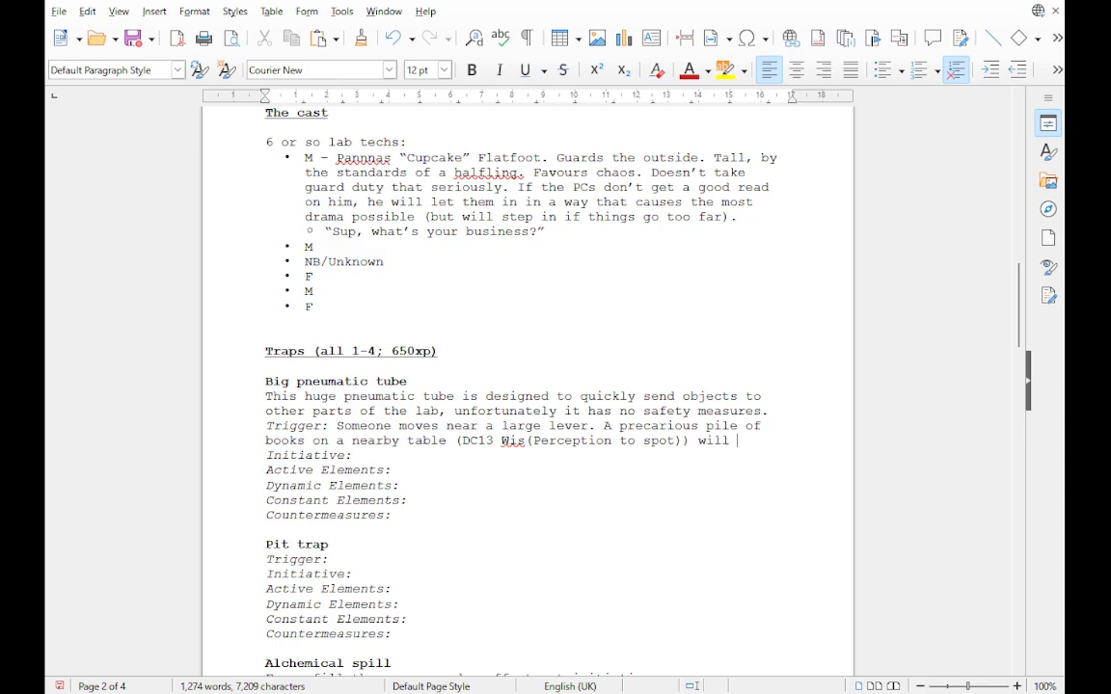
Step: Finish the sentence about the pile of books with "fall over and pull it."
type("fall over")
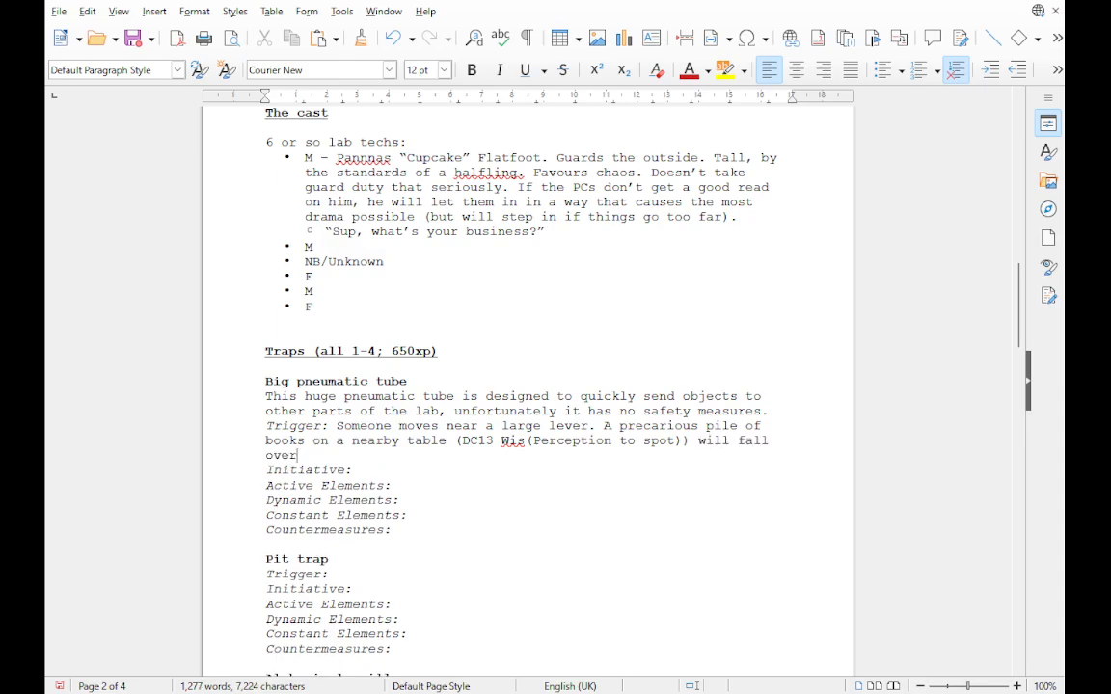
type(" and pi")
type("l")
key("BackSpace")
key("BackSpace")
key("BackSpace")
type("pull it.")
Step: Add to the tube's Trigger text "Or if the level is pull anyway (it has a shiny red handle and is marked pull)."
type("Or ")
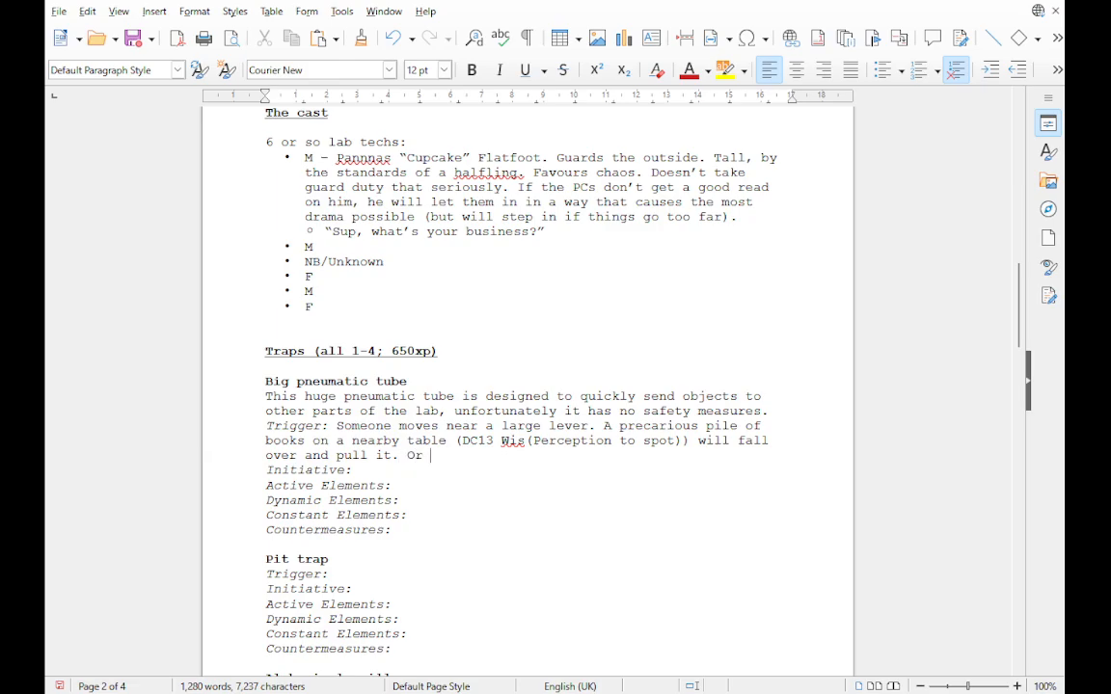
type("if the level is pil")
key("BackSpace")
key("BackSpace")
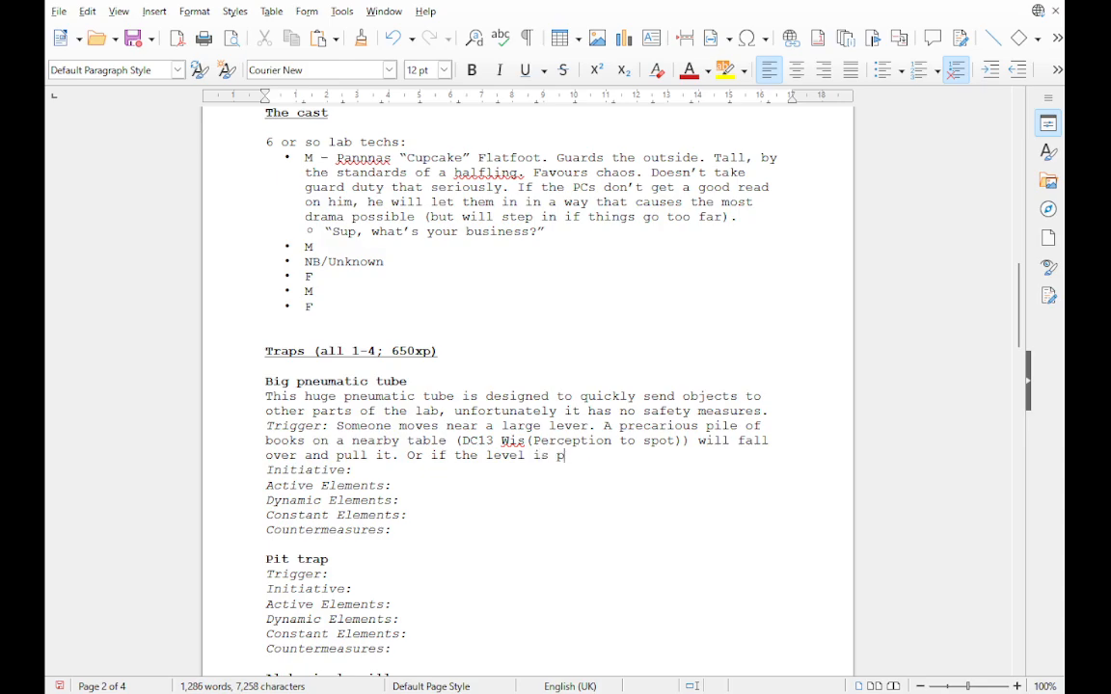
type("ull anyway (it ")
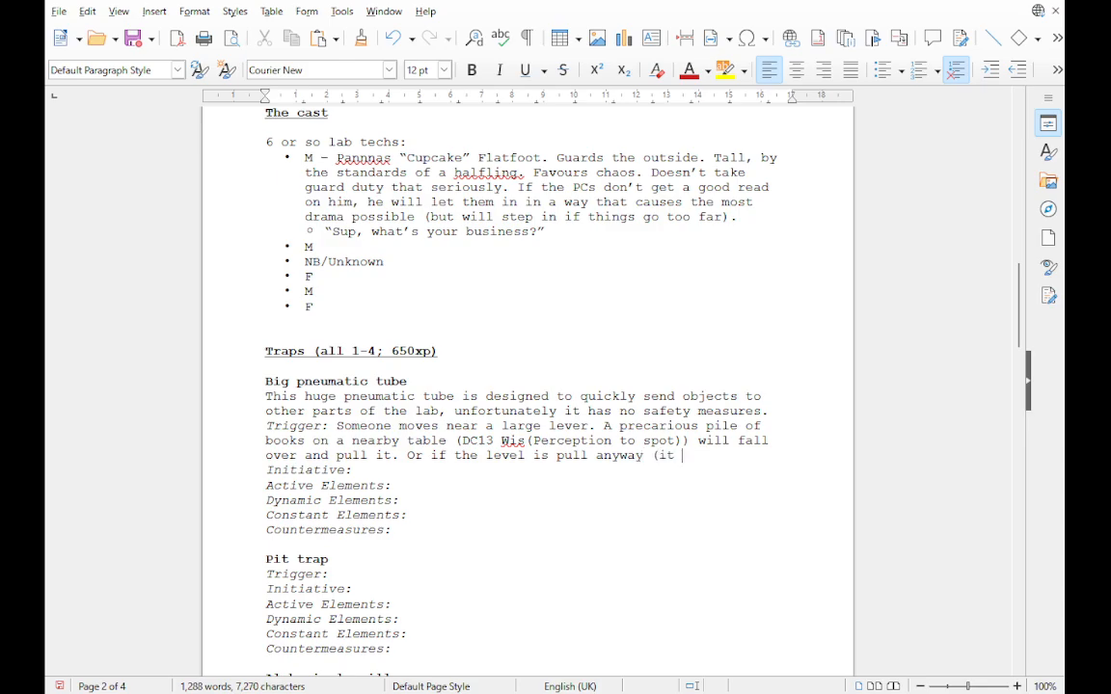
type("has a shiny red hab")
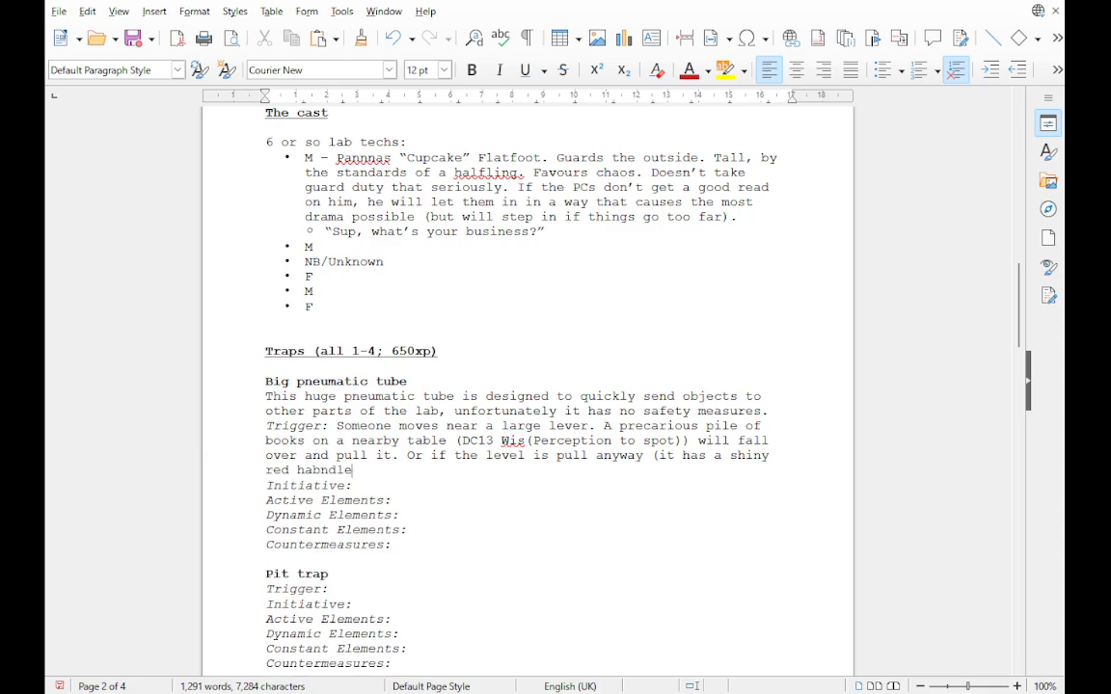
key("BackSpace")
type("ndle and is marke")
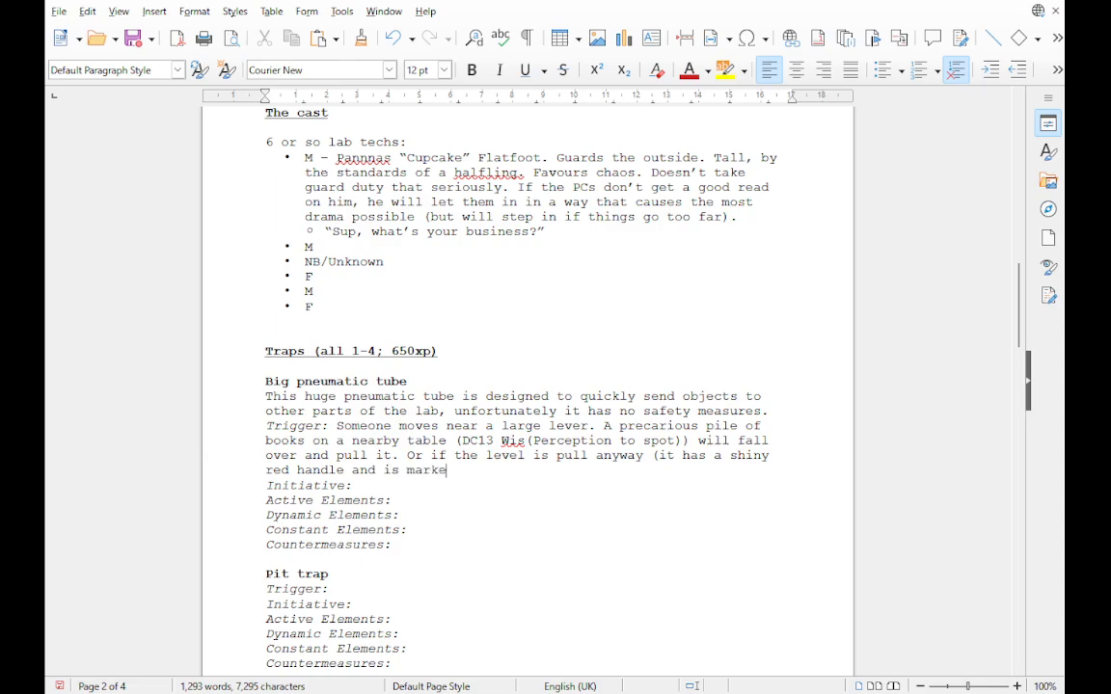
type("d pull).")
Step: Correct the added Trigger sentence to read "Or if the lever is pulled anyway"
key("BackSpace")
type("r")
left_click(587, 455)
type("ed")
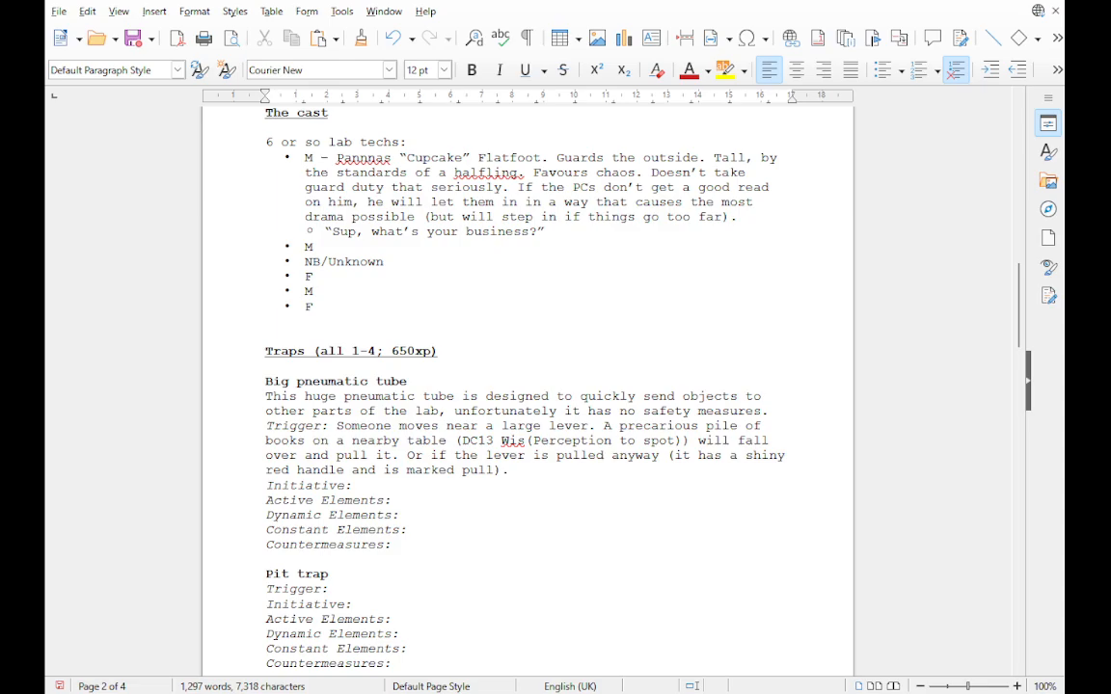
left_click(360, 485)
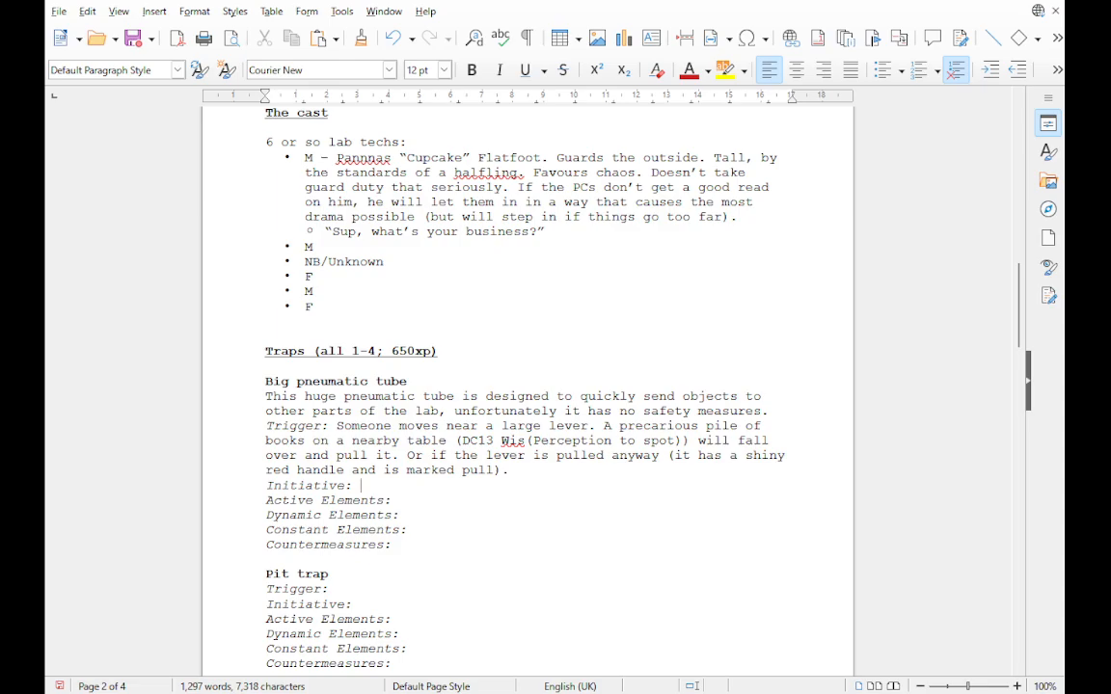
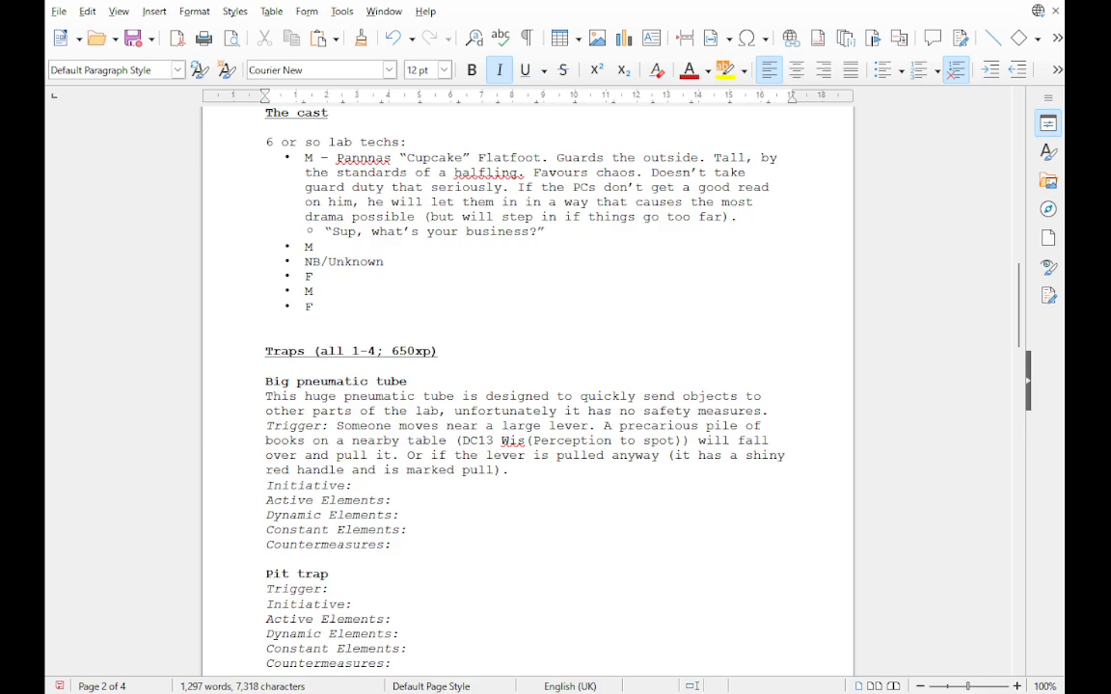
left_click(361, 486)
type("Th")
key("BackSpace")
key("BackSpace")
key("ctrl+i")
type("T")
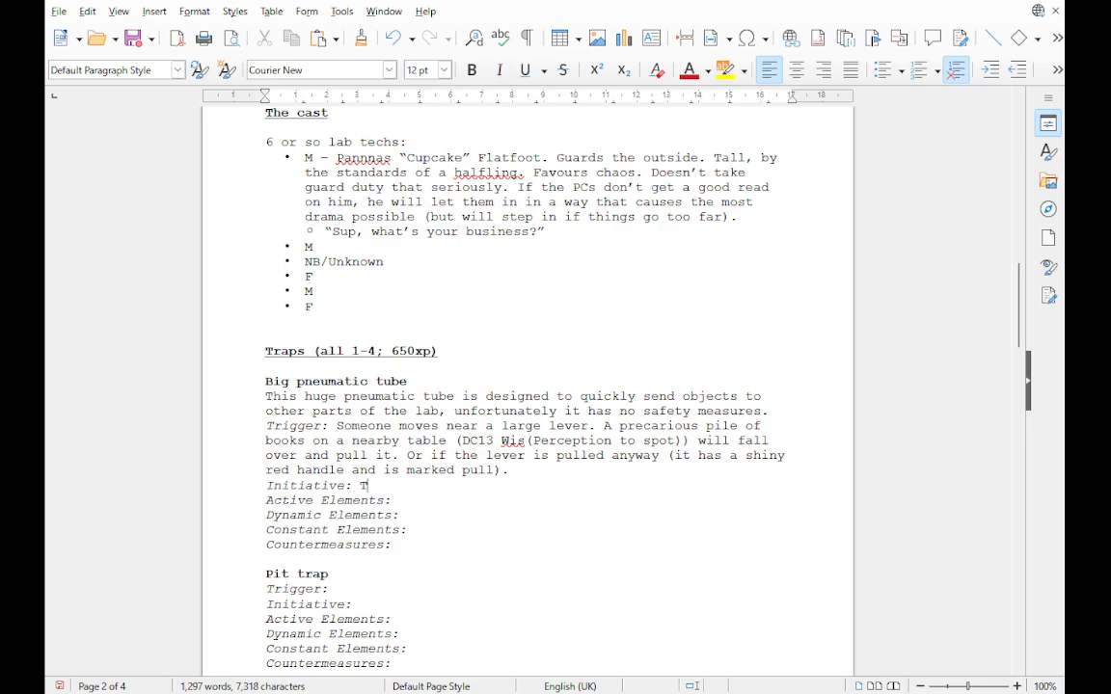
type("he capsules ad")
type("tivate ")
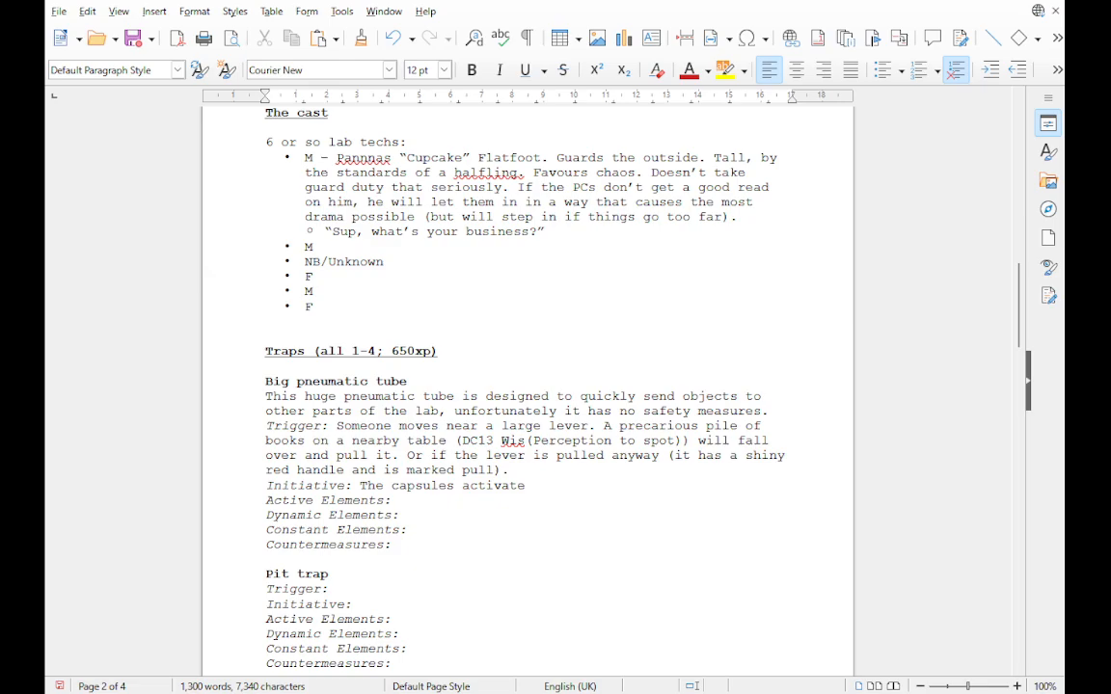
type("at initia")
type("tive")
key("BackSpace")
key("BackSpace")
key("BackSpace")
key("BackSpace")
key("BackSpace")
key("BackSpace")
key("BackSpace")
key("BackSpace")
key("BackSpace")
key("BackSpace")
key("BackSpace")
key("BackSpace")
key("BackSpace")
key("BackSpace")
key("BackSpace")
key("BackSpace")
key("BackSpace")
key("BackSpace")
key("BackSpace")
key("BackSpace")
key("BackSpace")
key("BackSpace")
key("BackSpace")
key("BackSpace")
key("BackSpace")
type("A ")
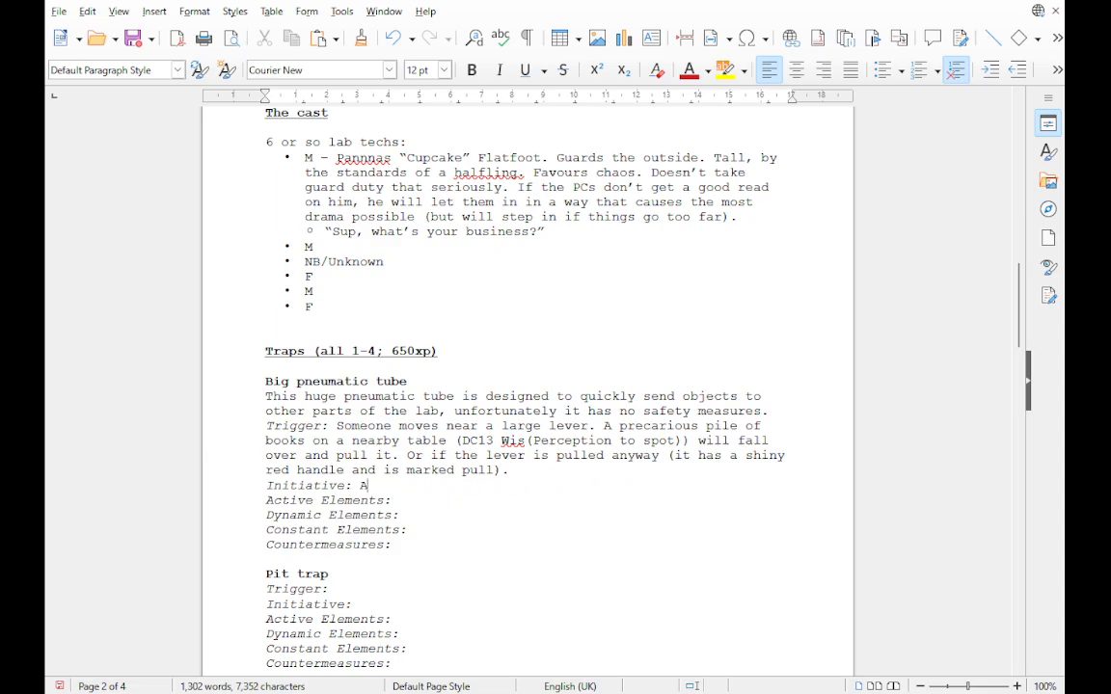
type("capsule")
left_click_drag(359, 486, 432, 486)
type("The ")
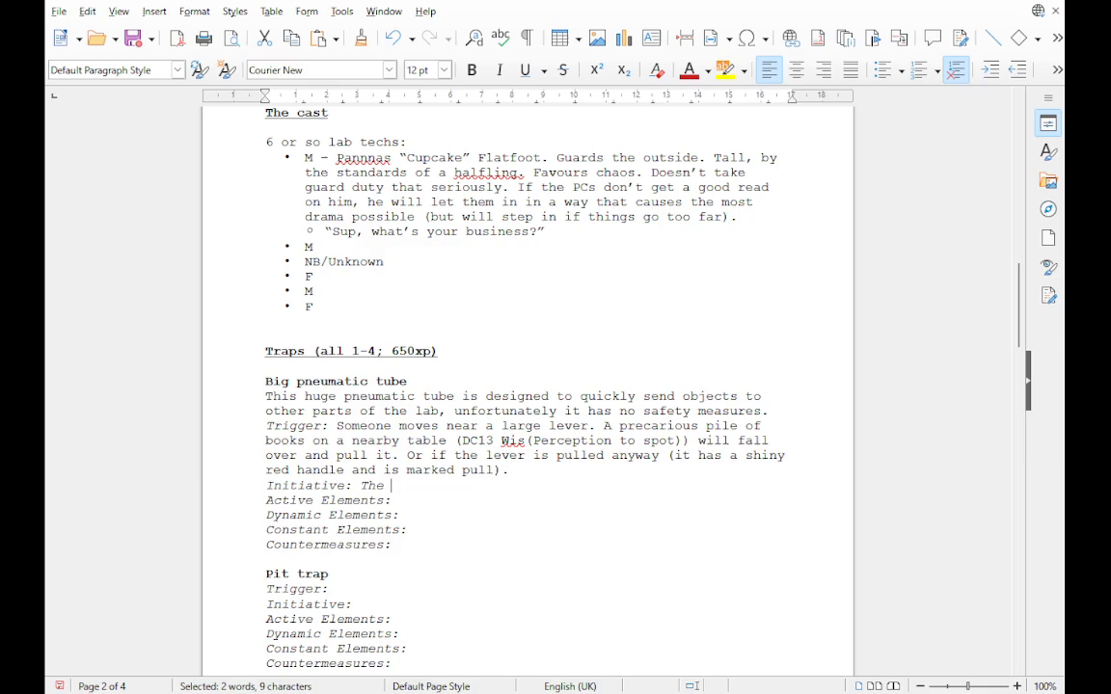
type("trap")
key("BackSpace")
key("BackSpace")
key("BackSpace")
key("BackSpace")
key("BackSpace")
key("BackSpace")
key("BackSpace")
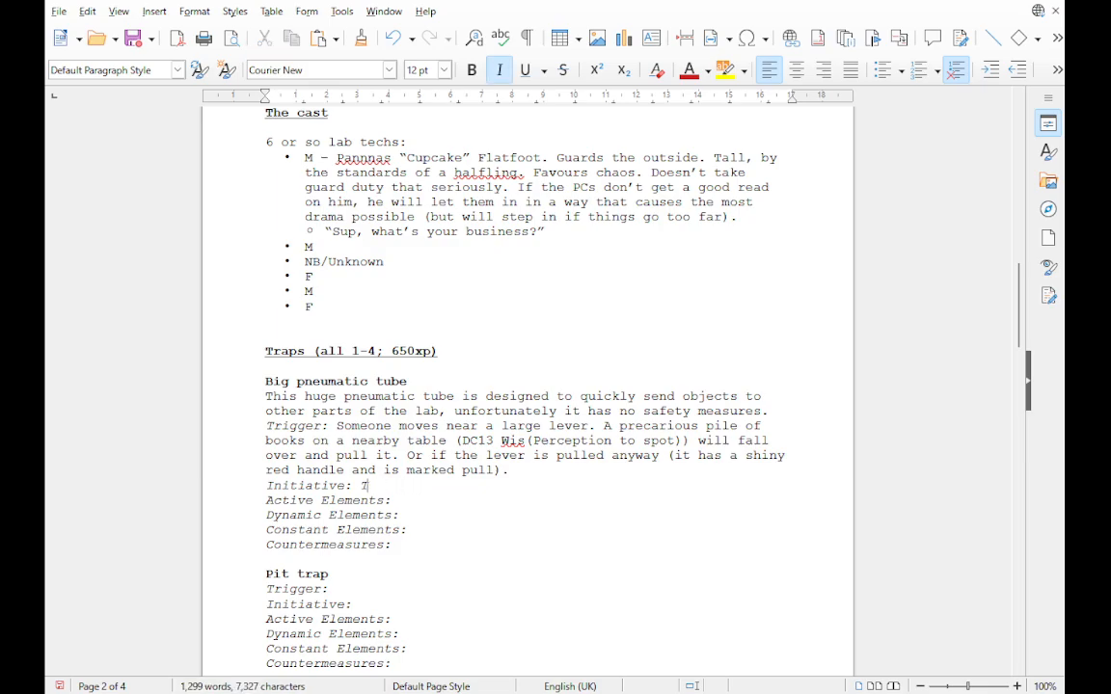
Step: Fill in the Big pneumatic tube's Initiative entry with "The trap activates at initiative 20." in non-italic text
key("BackSpace")
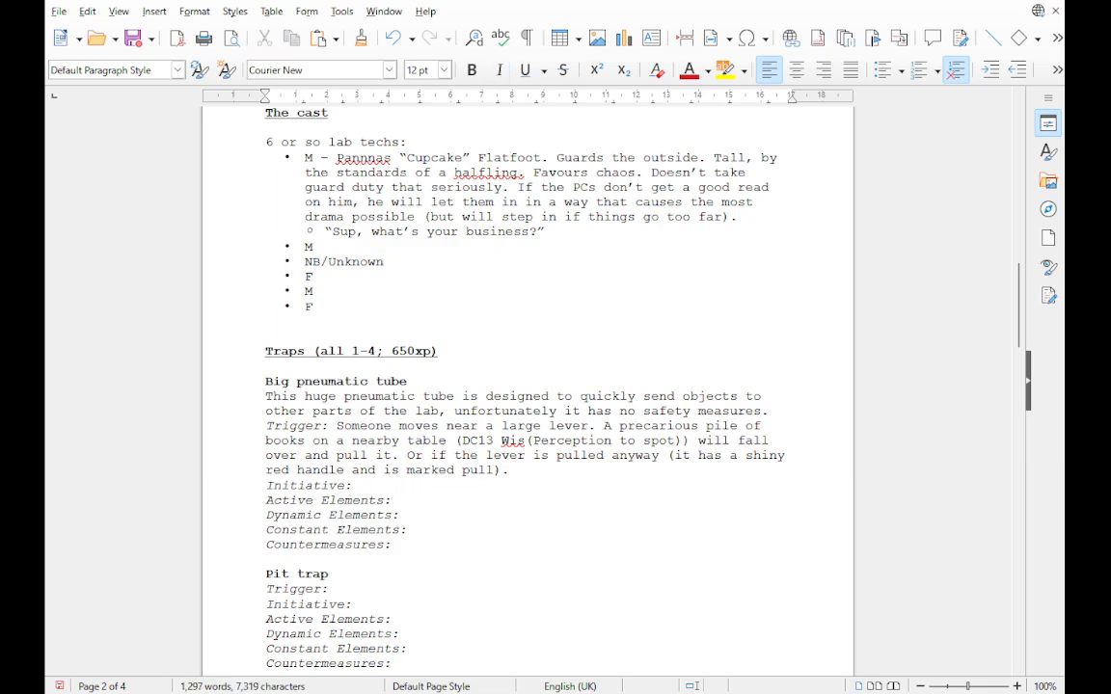
type("The trap activate")
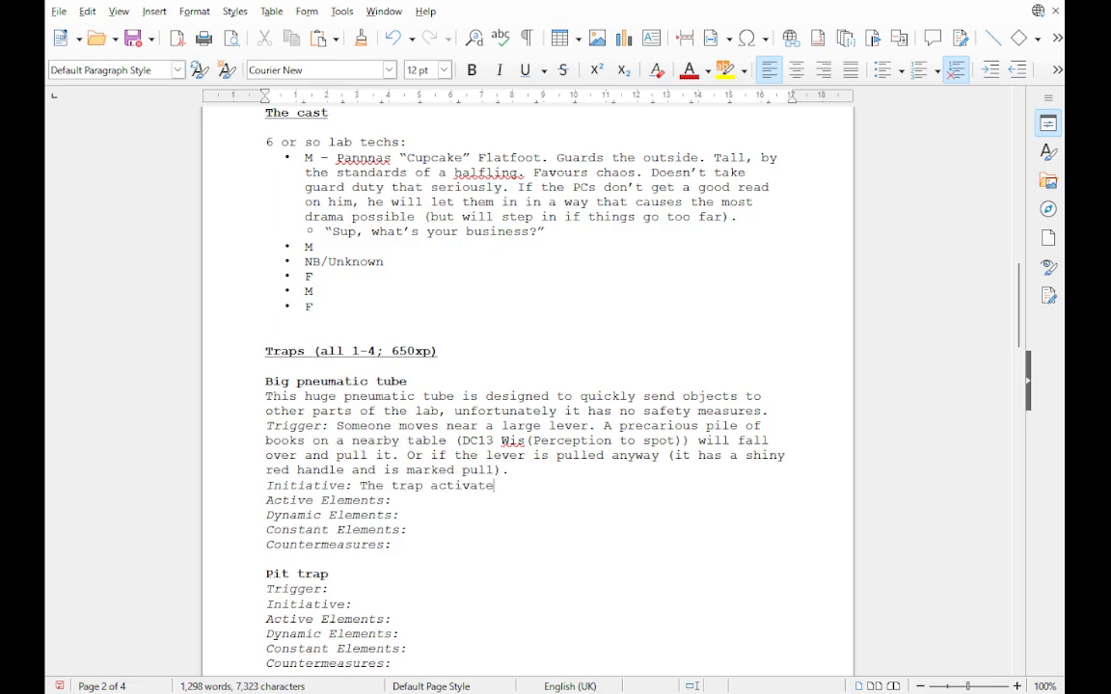
type("s at initiative 20.")
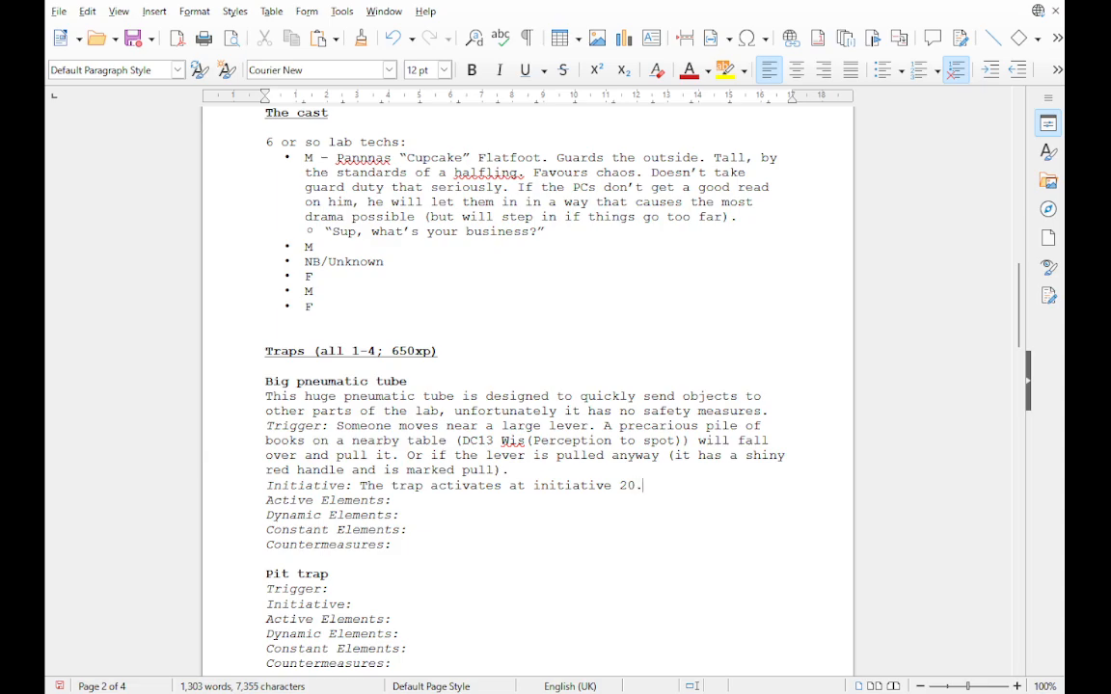
Step: Fill in the tube's Active Elements in non-italic text: "The trap has a powerful gust of wind propelling the capsules, as well as the capsules itself."
key("Down")
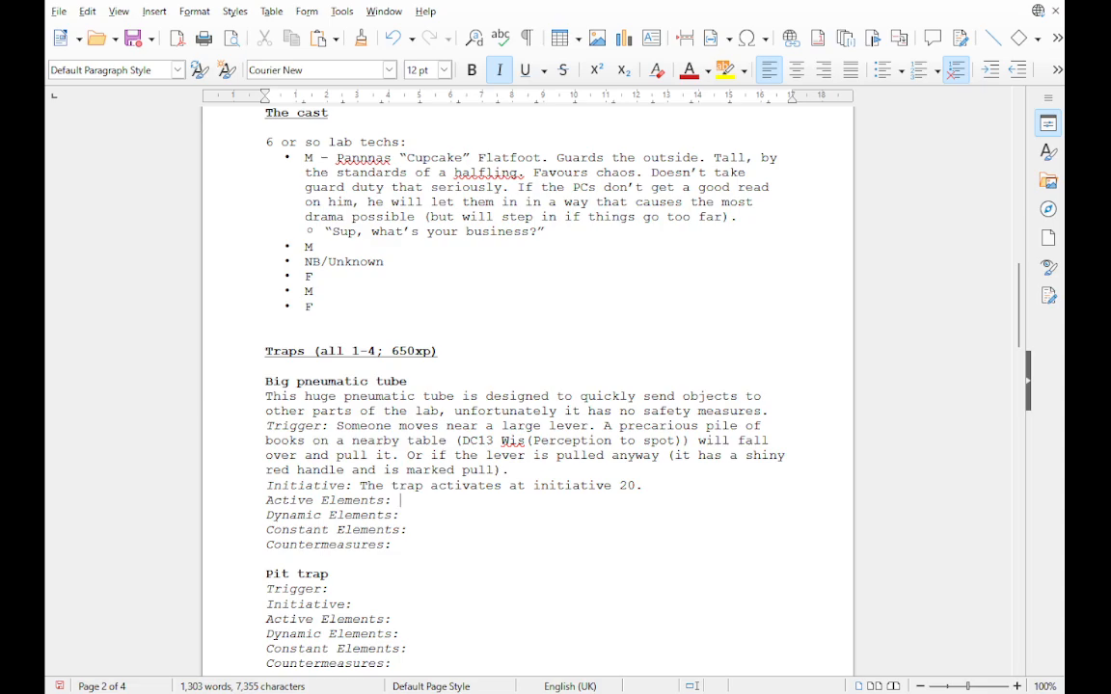
key("ctrl+i")
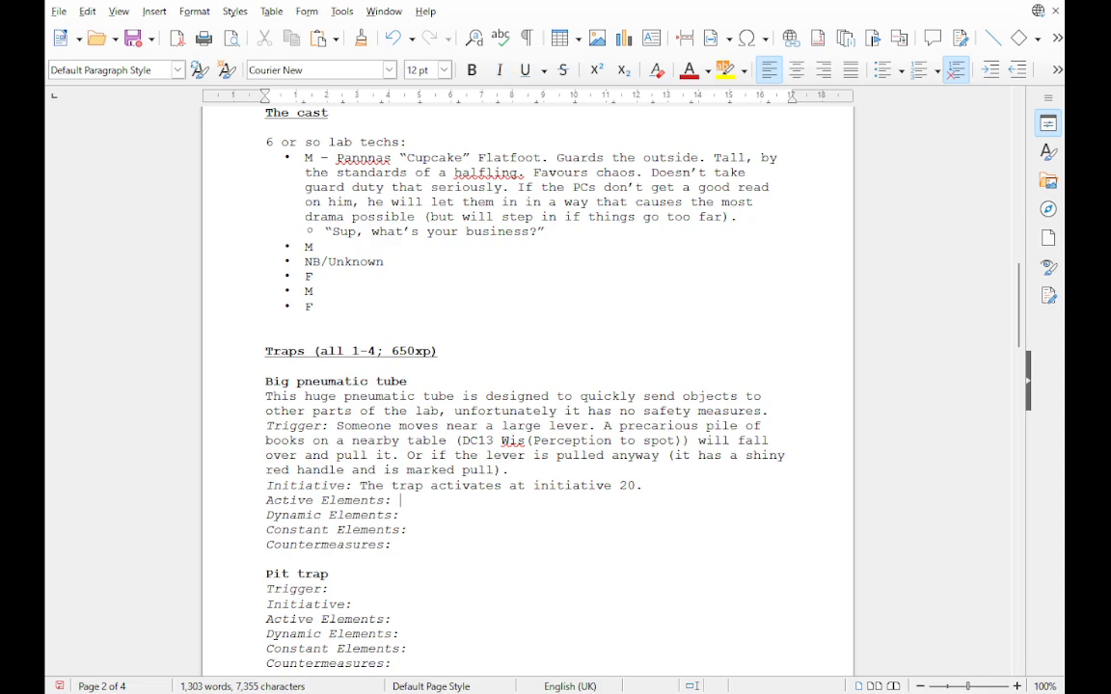
type("The trap has a powerful ")
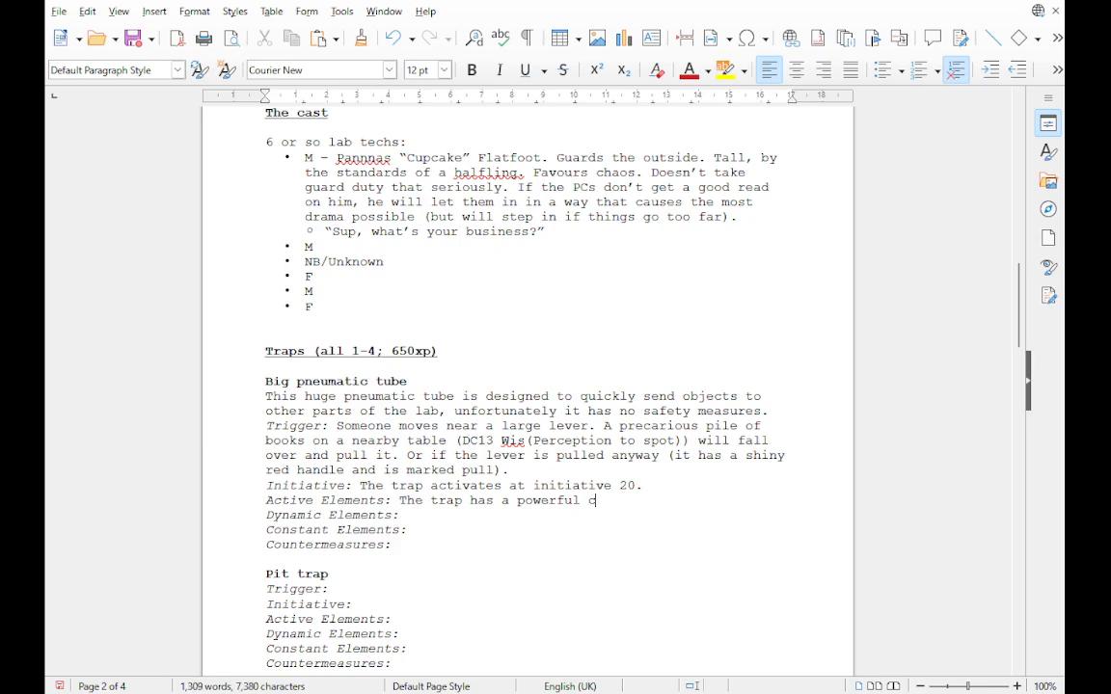
type("gust of wind")
key("BackSpace")
type("prob")
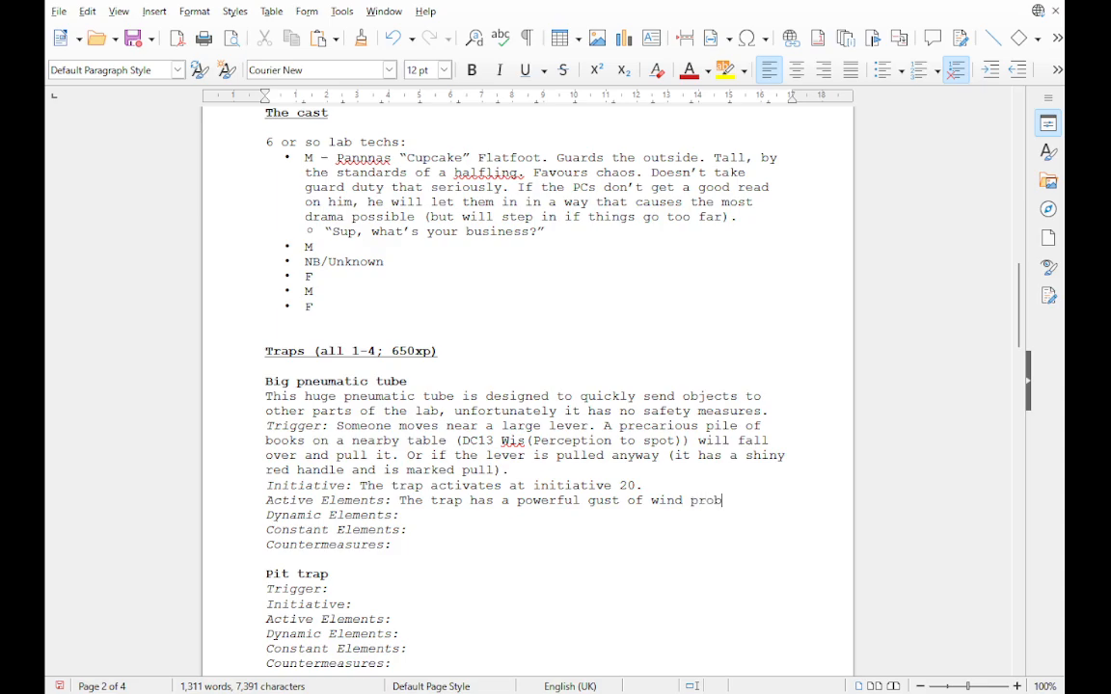
key("BackSpace")
type("pelling the capsule")
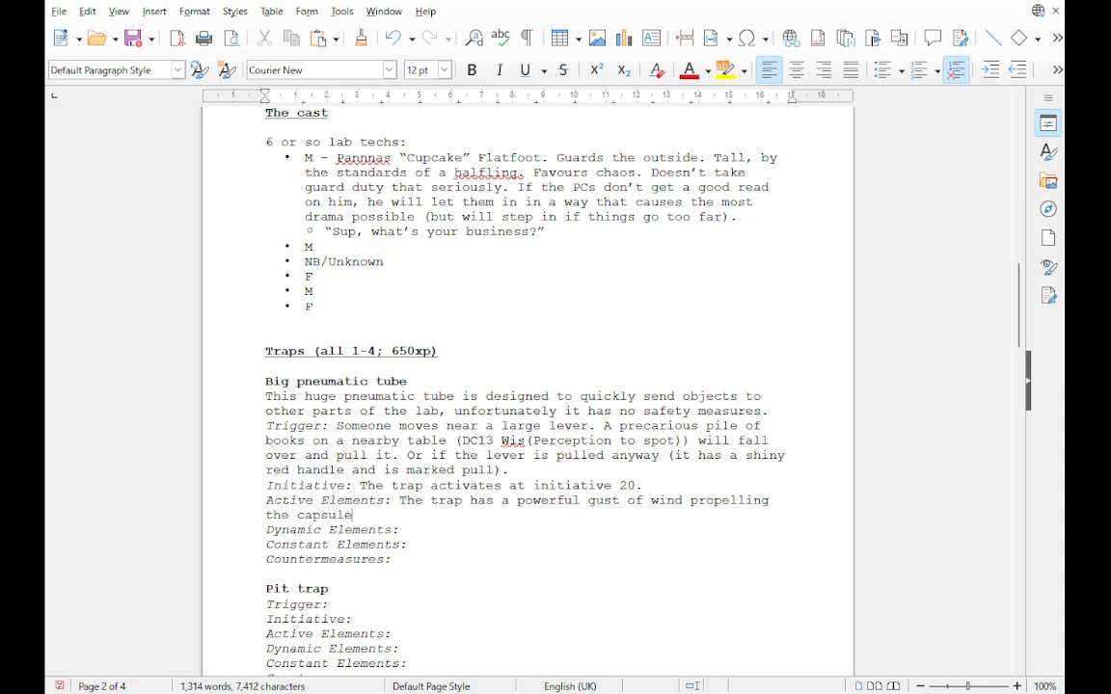
type("s, as well as the capsules ")
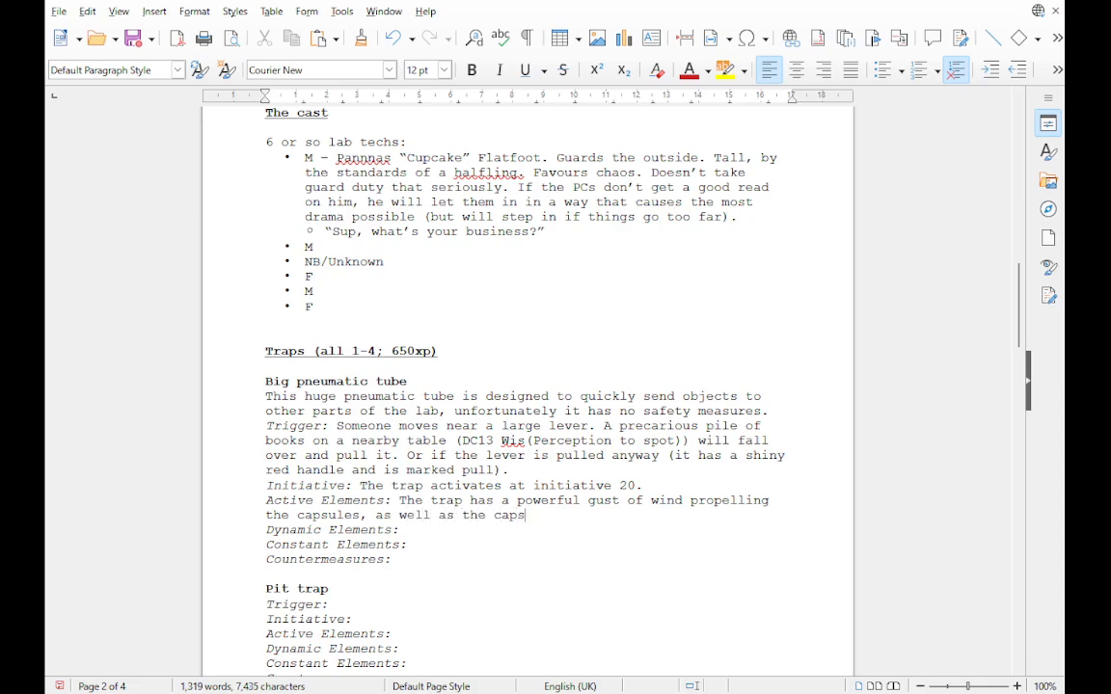
type("itself.")
Step: Add a new line under the tube's Active Elements with the bold, non-italic label "Pneumatic Capsule:"
left_click(400, 530)
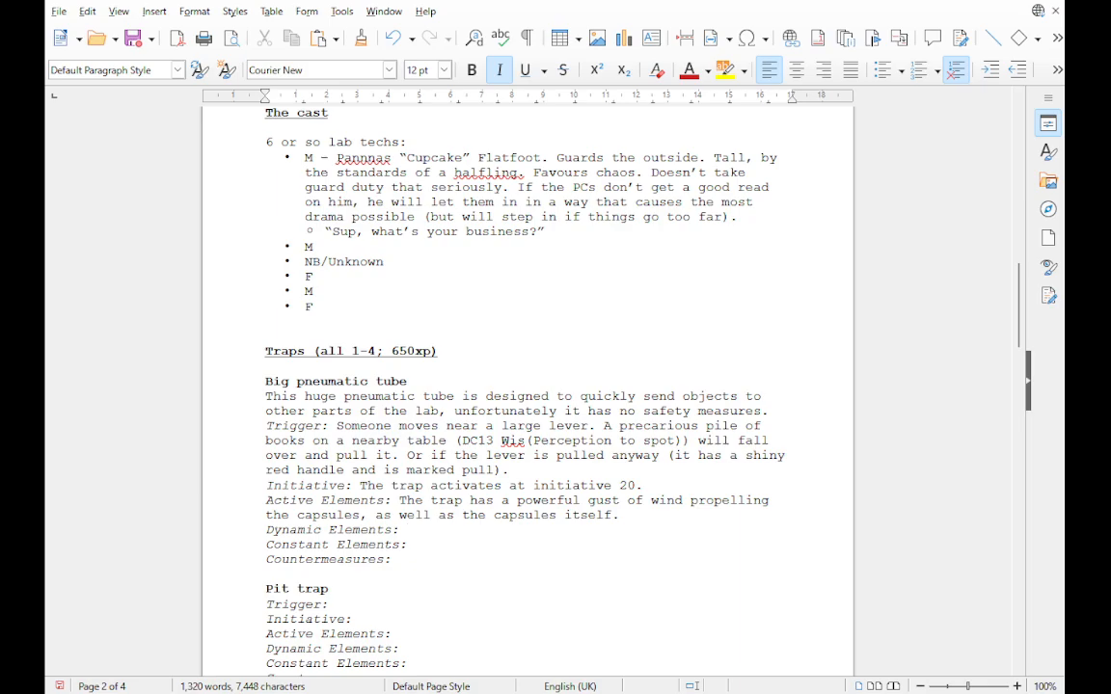
left_click(619, 516)
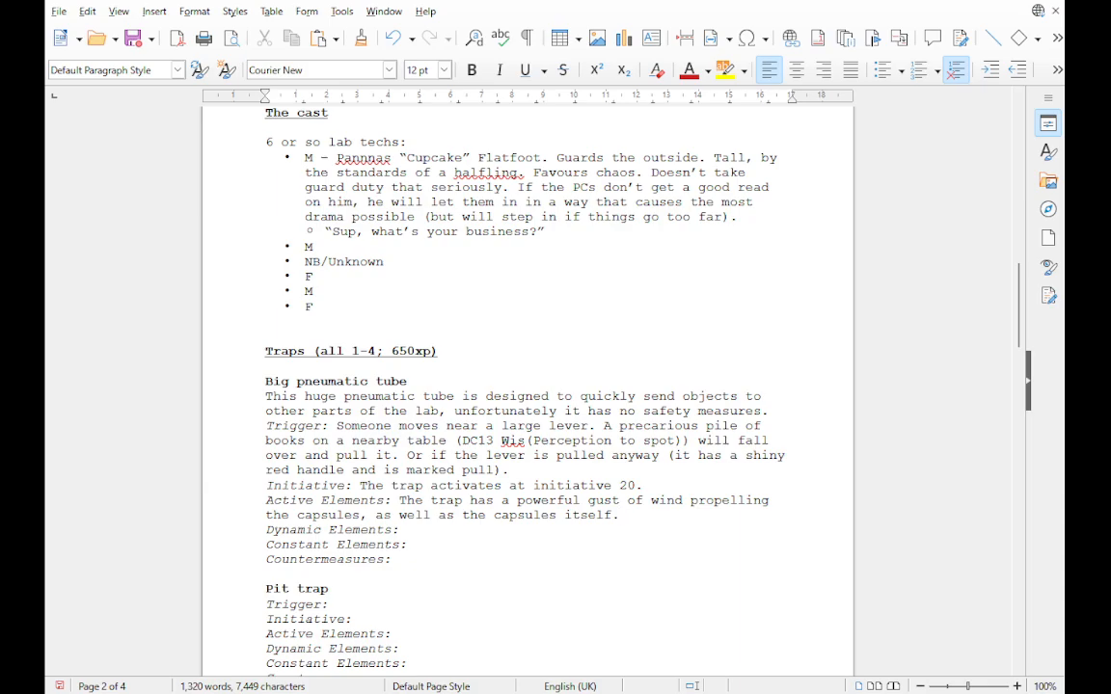
scroll(528, 386, "down", 1)
key("Return")
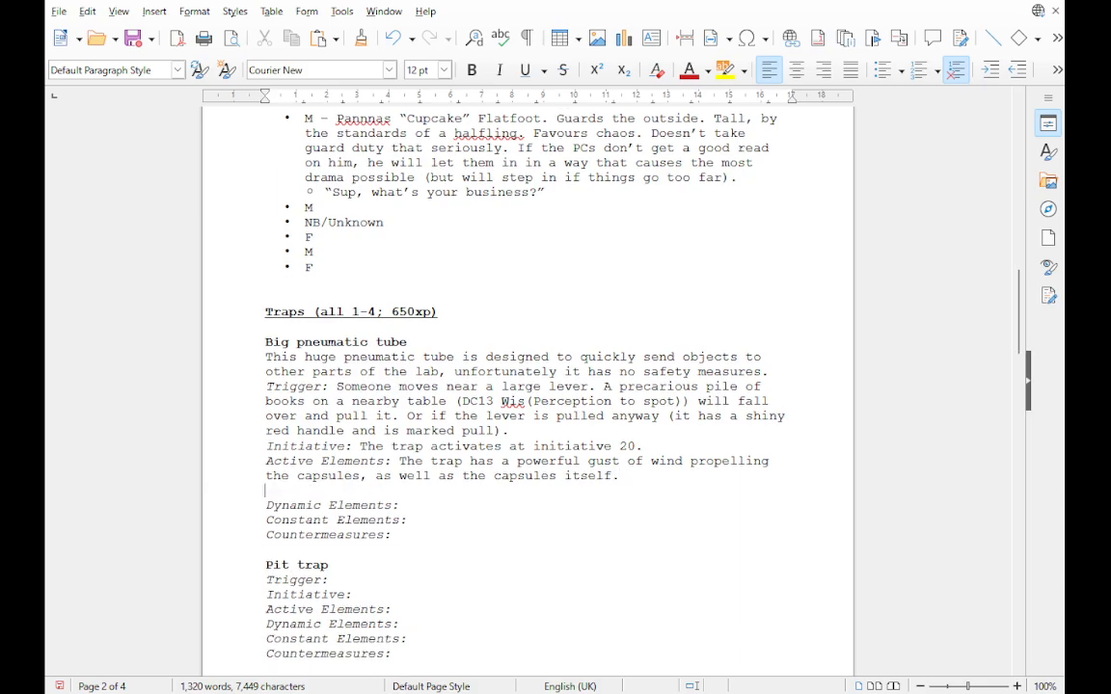
key("ctrl+b")
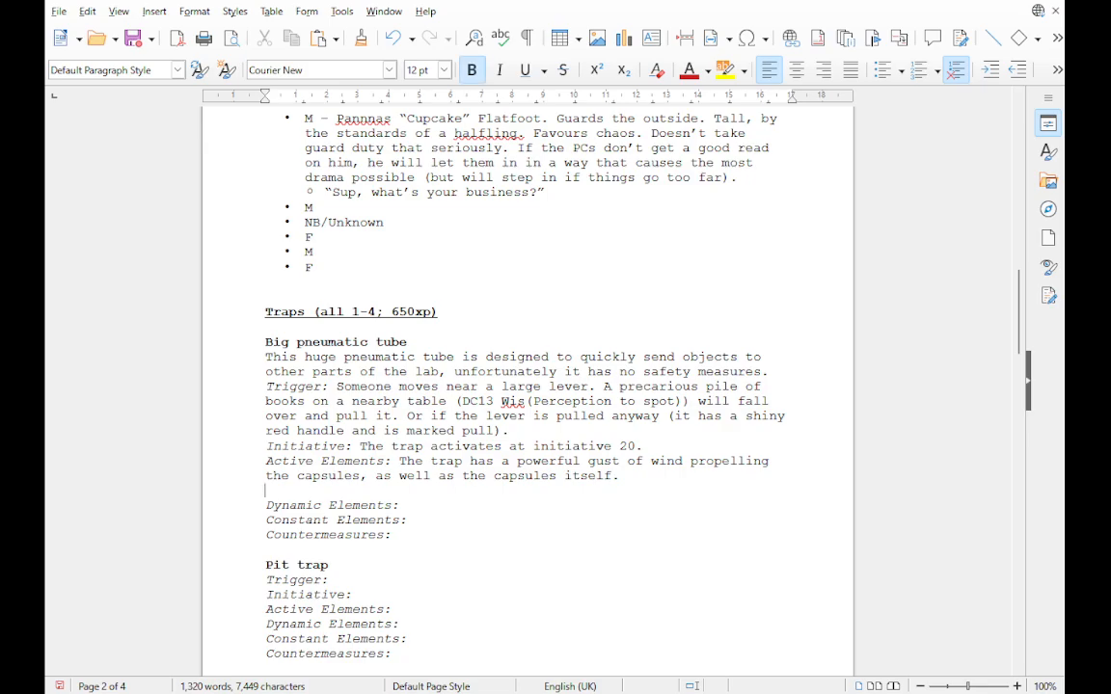
key("ctrl+i")
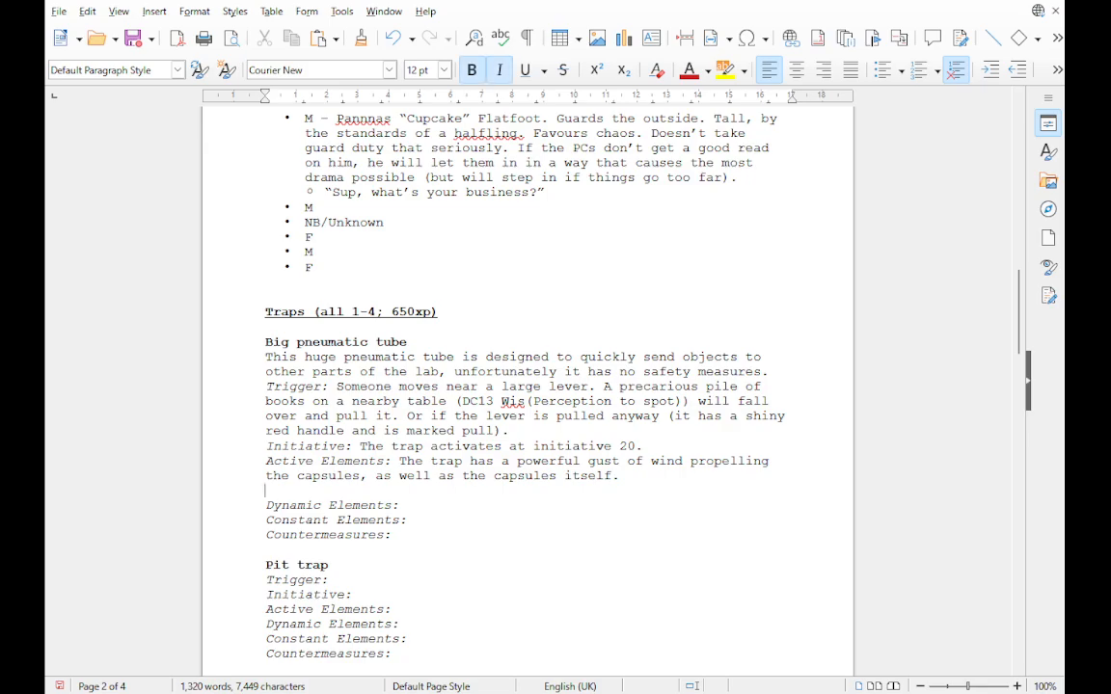
type("Gus")
key("BackSpace")
key("BackSpace")
key("BackSpace")
key("ctrl+i")
type("Cap")
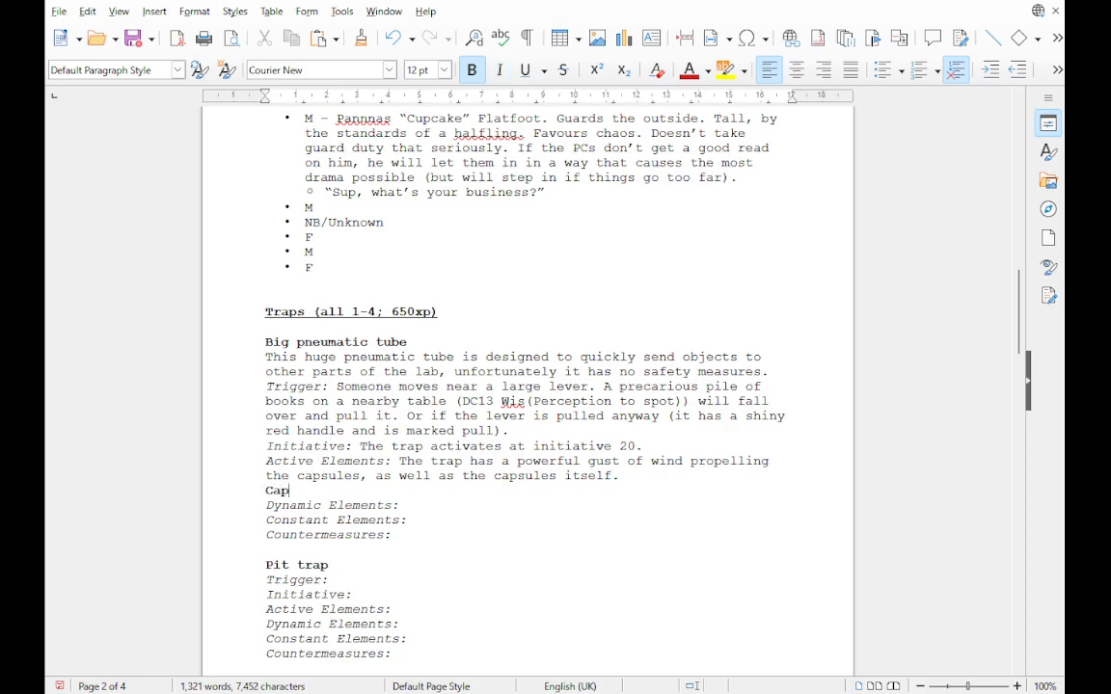
type("sule:")
key("Home")
type("Pneumatic")
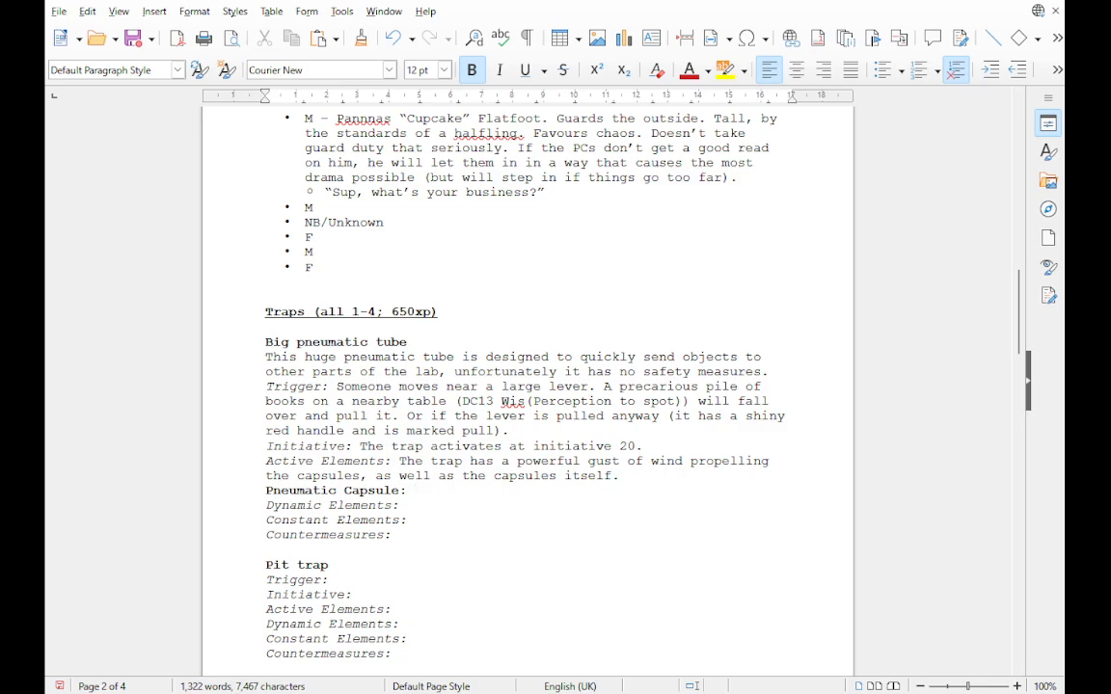
Step: Begin the Pneumatic Capsule description in non-bold text with "DC15 Dex, any creature in"
type("DC")
key("BackSpace")
key("BackSpace")
key("ctrl+b")
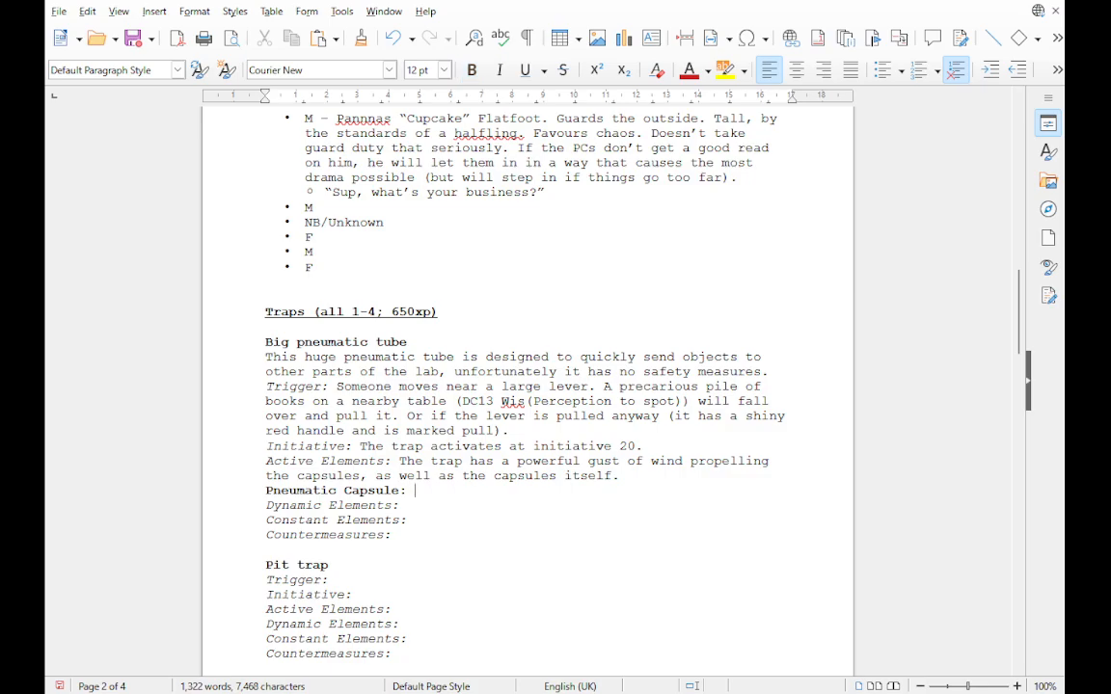
type("DC15 Dexterity")
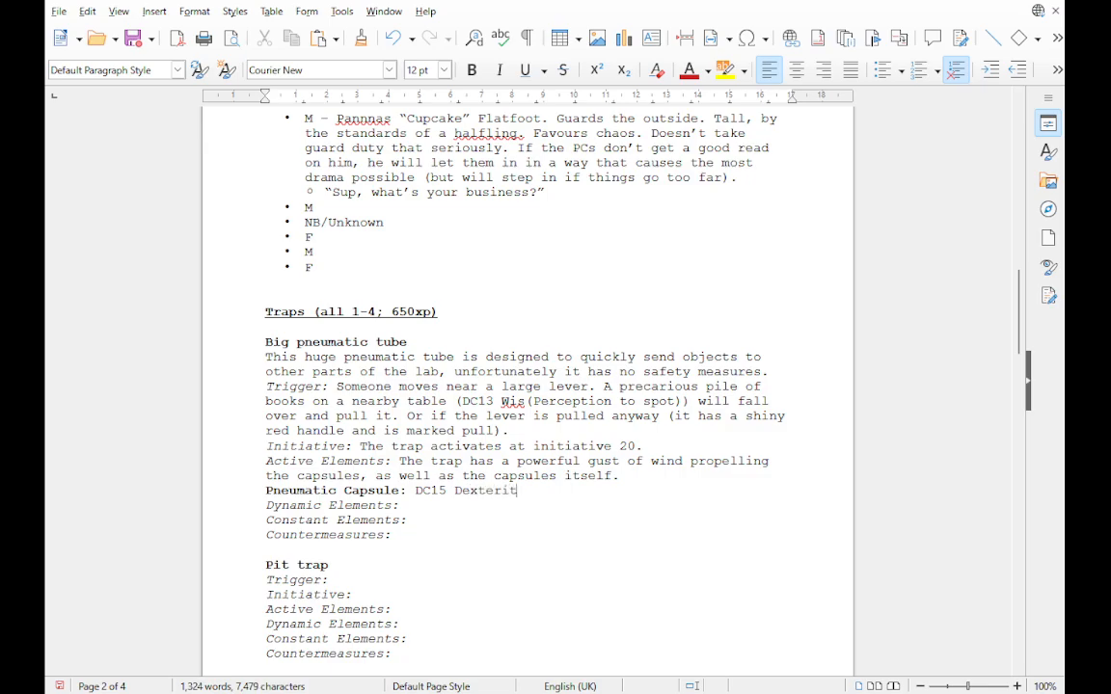
key("BackSpace")
key("BackSpace")
key("BackSpace")
key("BackSpace")
key("BackSpace")
key("BackSpace")
type(", anuy")
key("BackSpace")
key("BackSpace")
type("y creature in t")
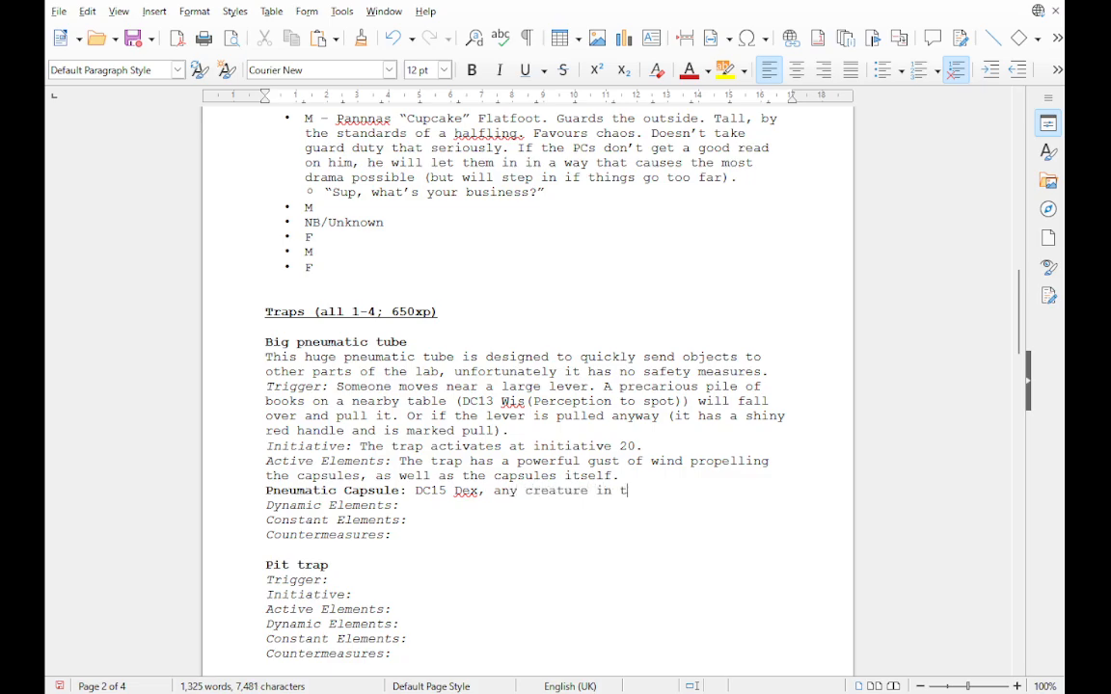
type("he tube must mak")
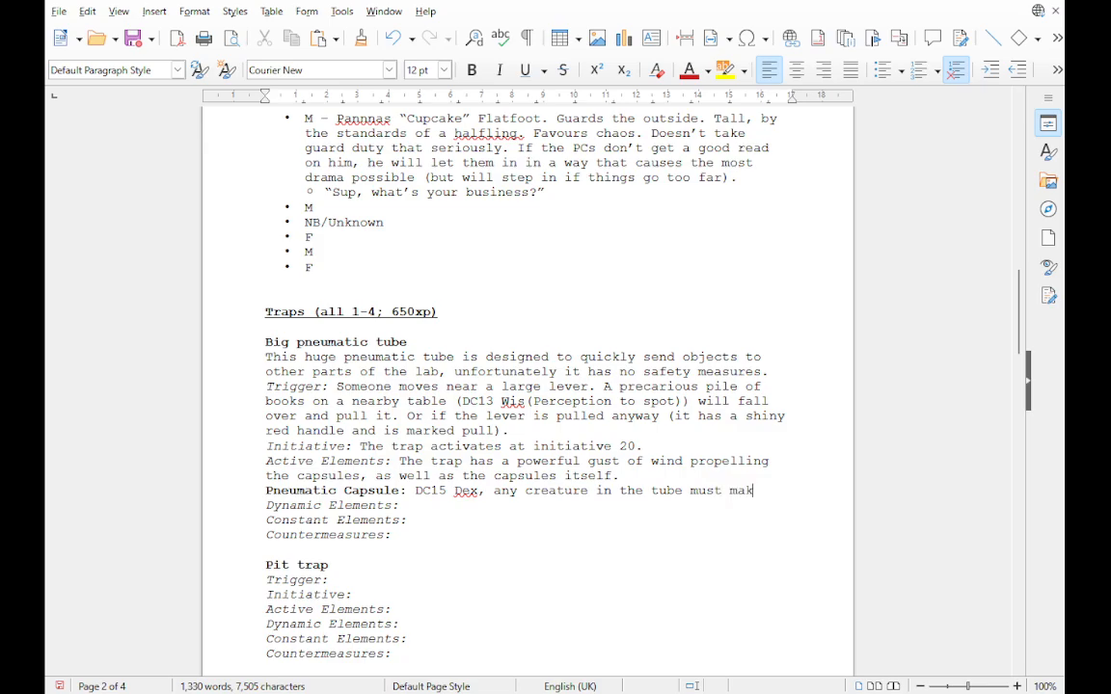
type("e")
key("BackSpace")
key("BackSpace")
key("BackSpace")
key("BackSpace")
key("BackSpace")
key("BackSpace")
key("BackSpace")
key("BackSpace")
key("BackSpace")
key("BackSpace")
key("BackSpace")
key("BackSpace")
key("BackSpace")
key("BackSpace")
key("BackSpace")
key("BackSpace")
key("BackSpace")
key("BackSpace")
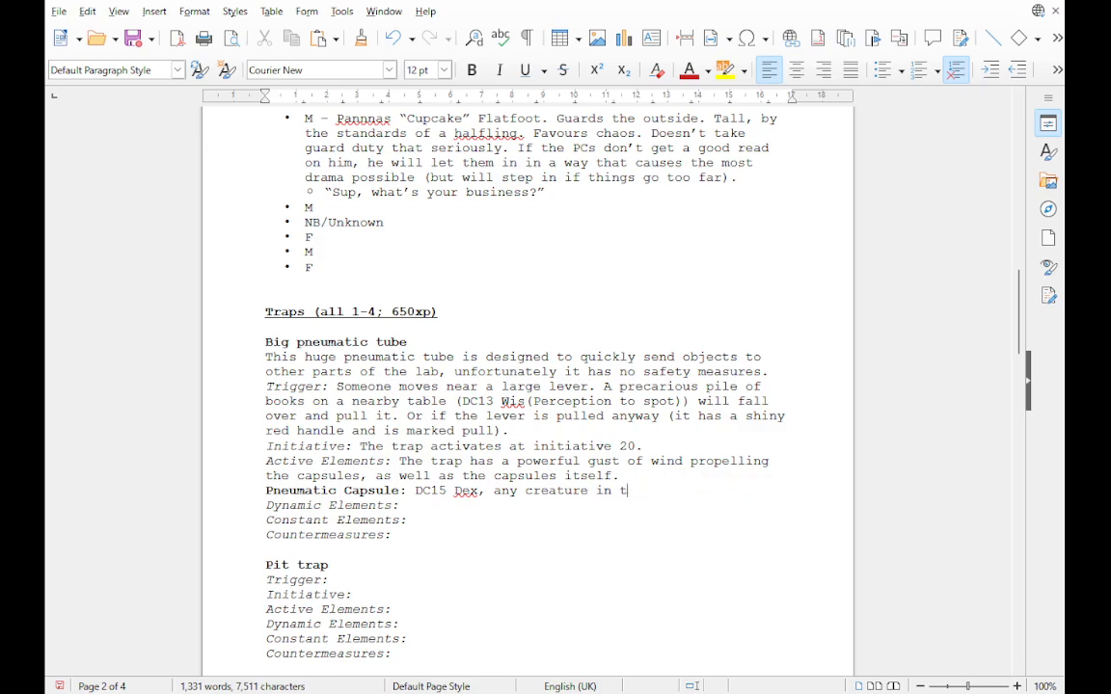
Step: Reword the Pneumatic Capsule description to "DC15 Dex; any creature in the tube area must make a"
key("BackSpace")
key("BackSpace")
key("BackSpace")
key("BackSpace")
type("w")
key("BackSpace")
key("BackSpace")
key("BackSpace")
key("BackSpace")
key("BackSpace")
key("BackSpace")
key("BackSpace")
key("BackSpace")
key("BackSpace")
key("BackSpace")
type("creature in the tube area mus")
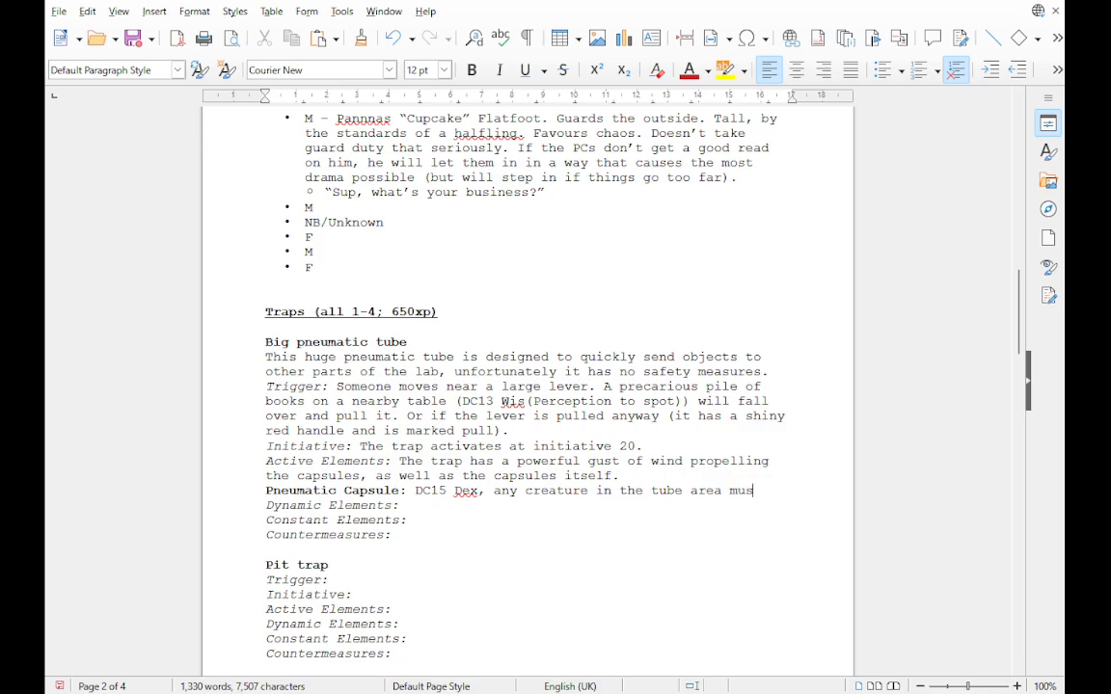
type("t make a")
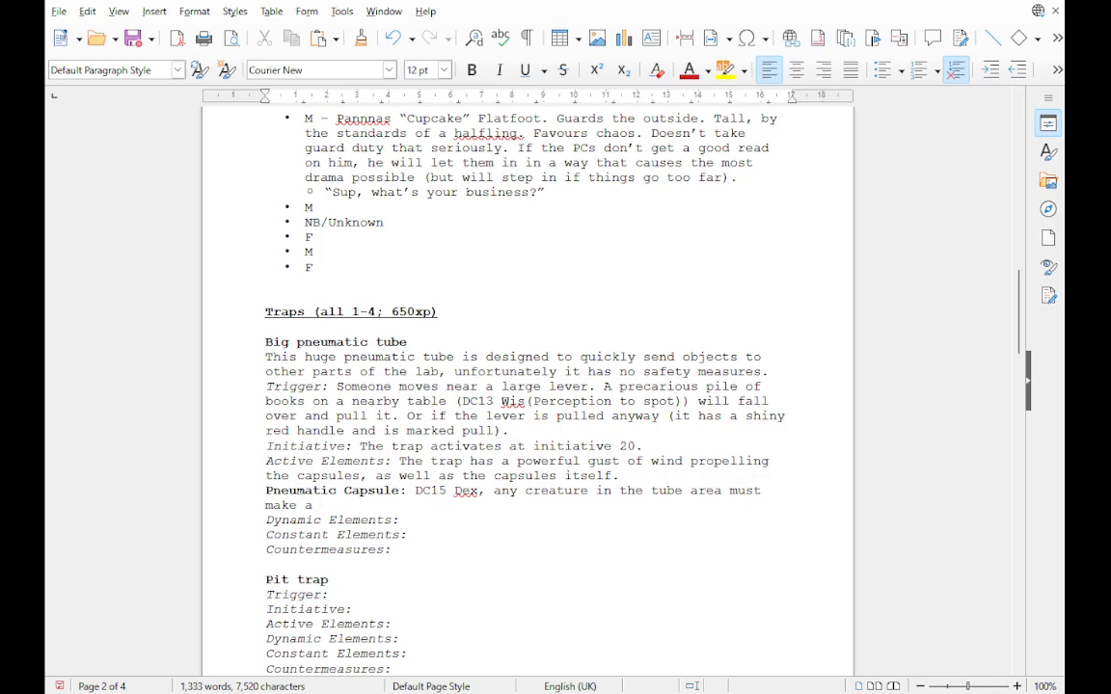
left_click(485, 490)
key("BackSpace")
type(";")
Step: Continue the Pneumatic Capsule sentence with "save or take 11 (2d10) blugeoning damage and be knocked prone"
left_click(320, 506)
type("save or take")
type("11 (s2")
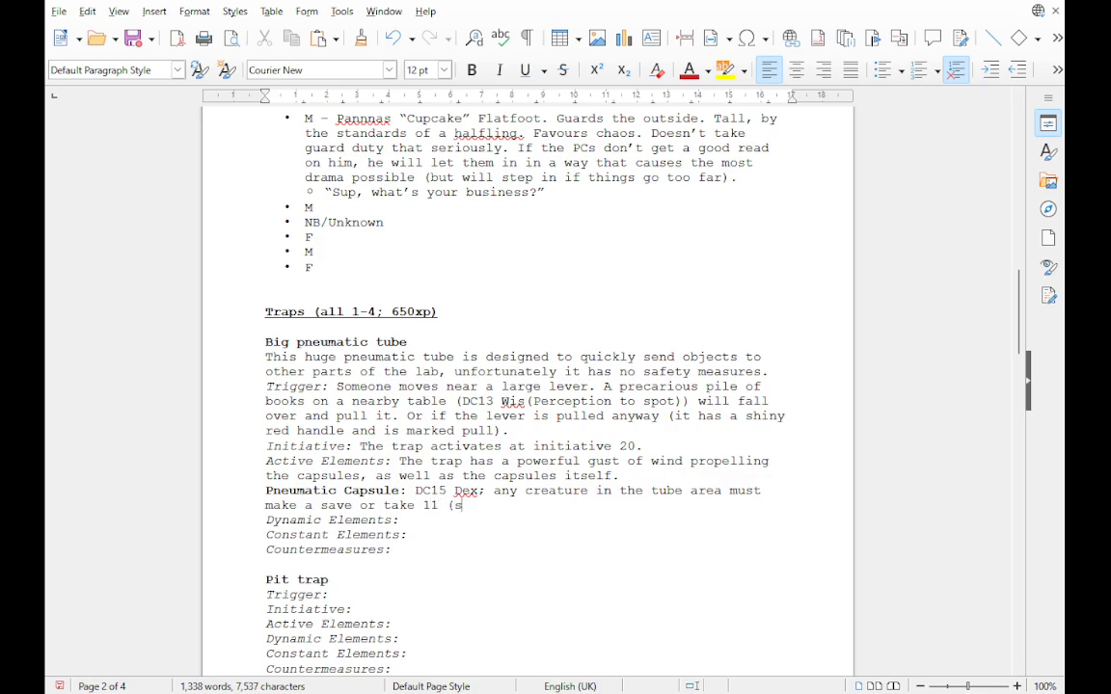
key("BackSpace")
key("BackSpace")
type("2d10) blugeoning ")
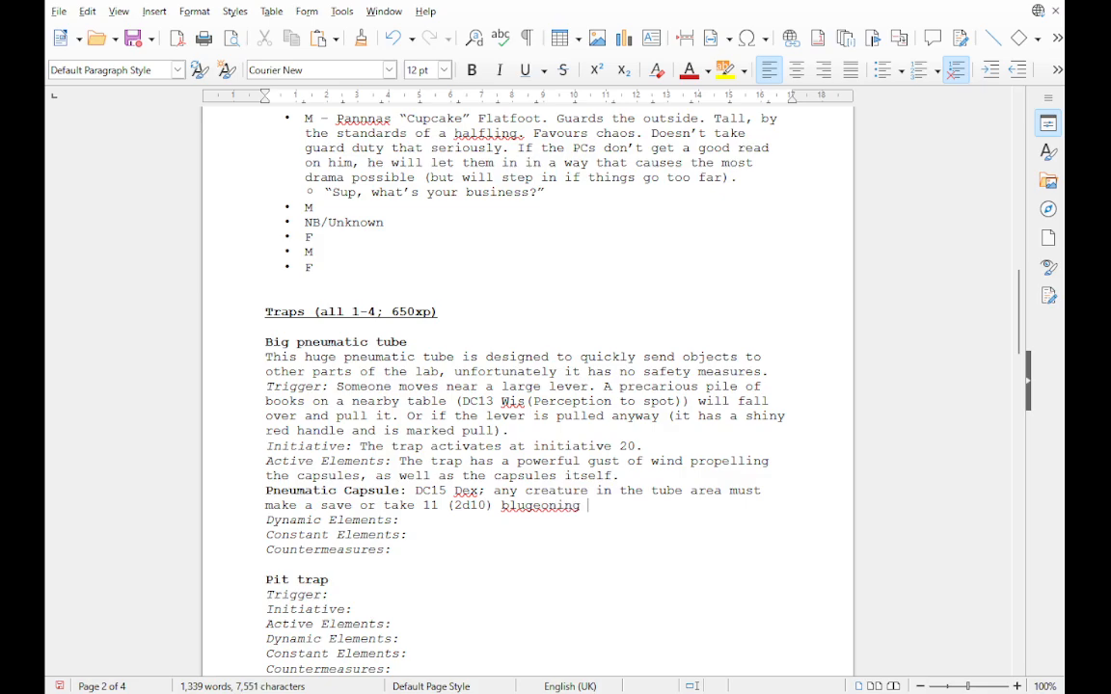
type("damage and be kno")
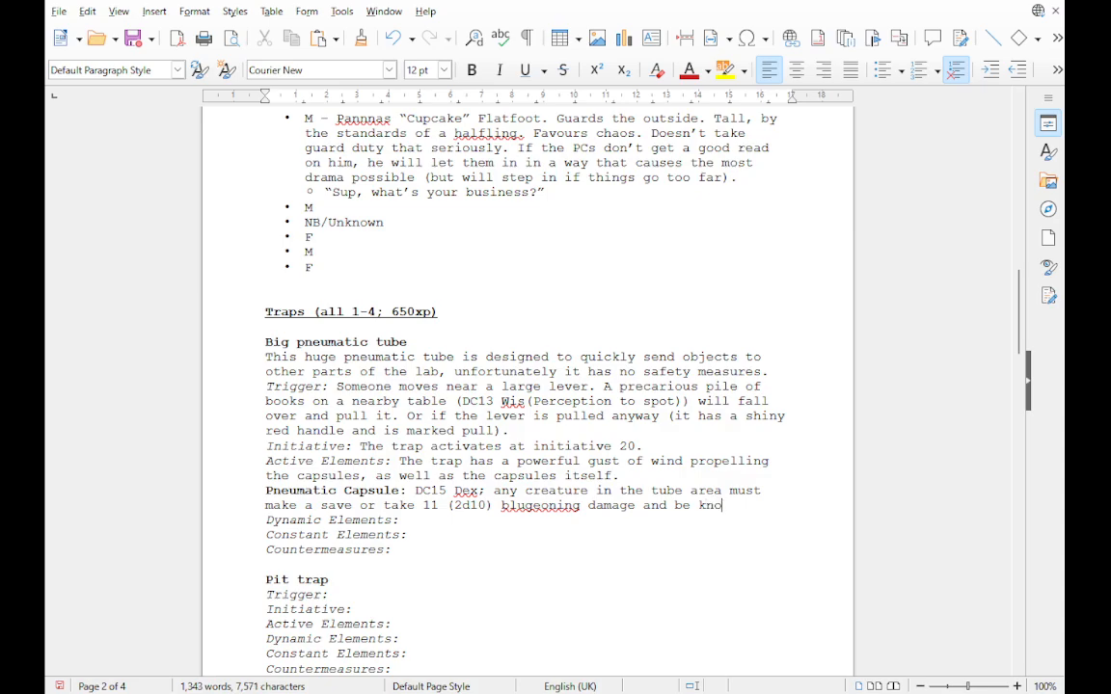
type("cked prone")
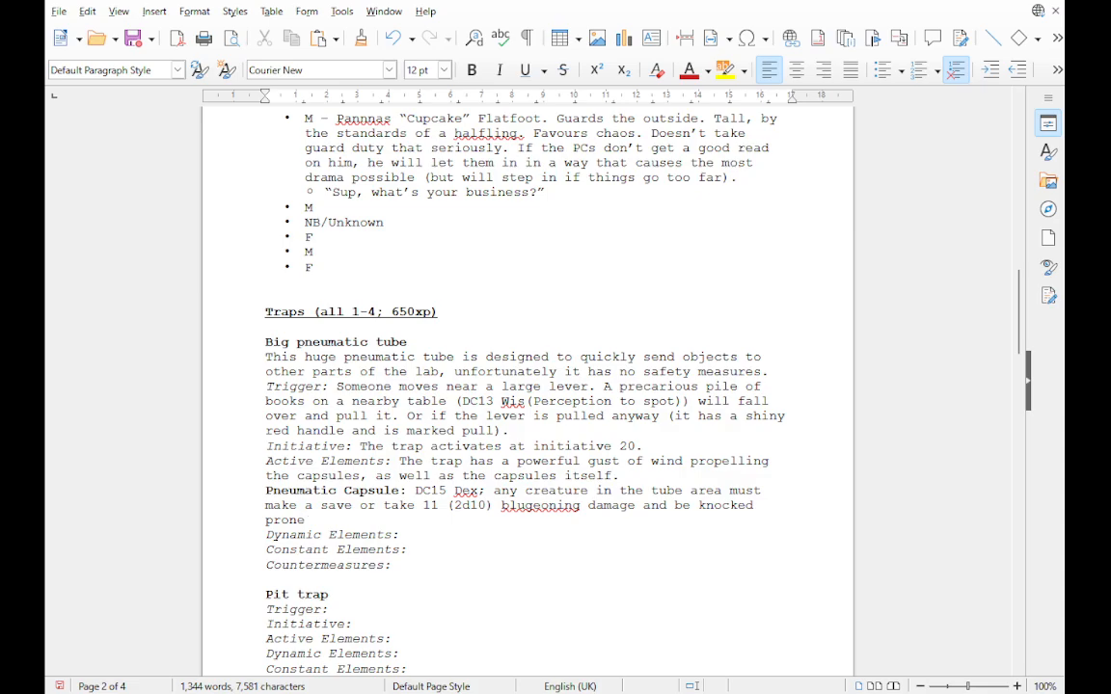
Step: Add to the Pneumatic Capsule text: "On a successful save, they take half damage and are not knocked prone."
type(". On a successful save")
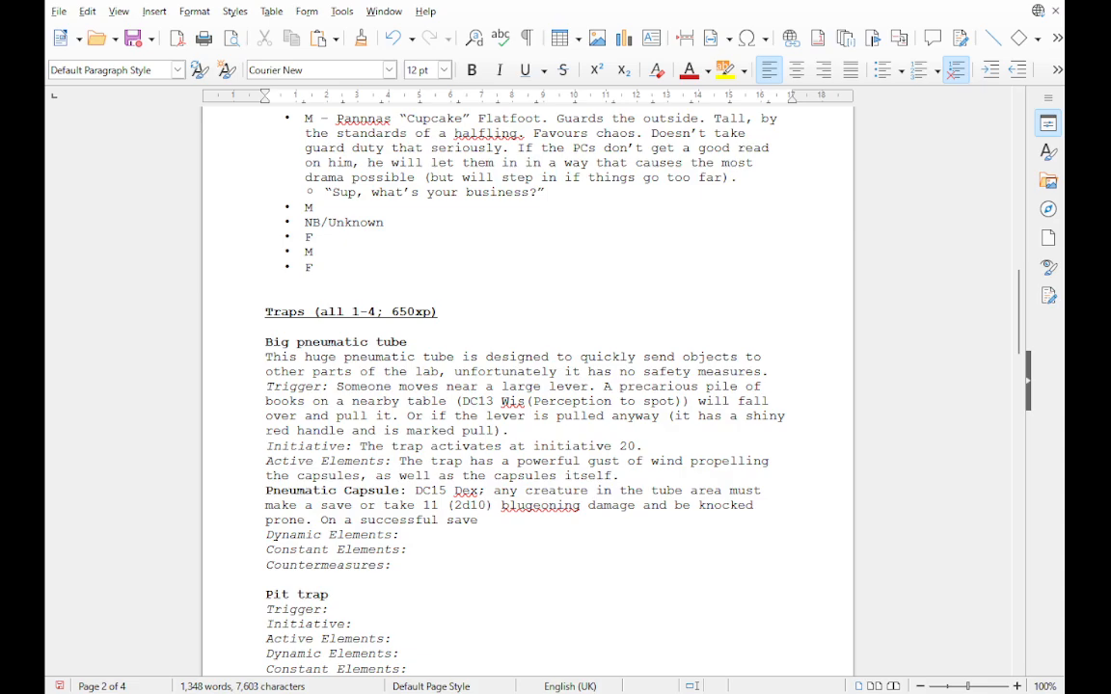
type(", they take half d")
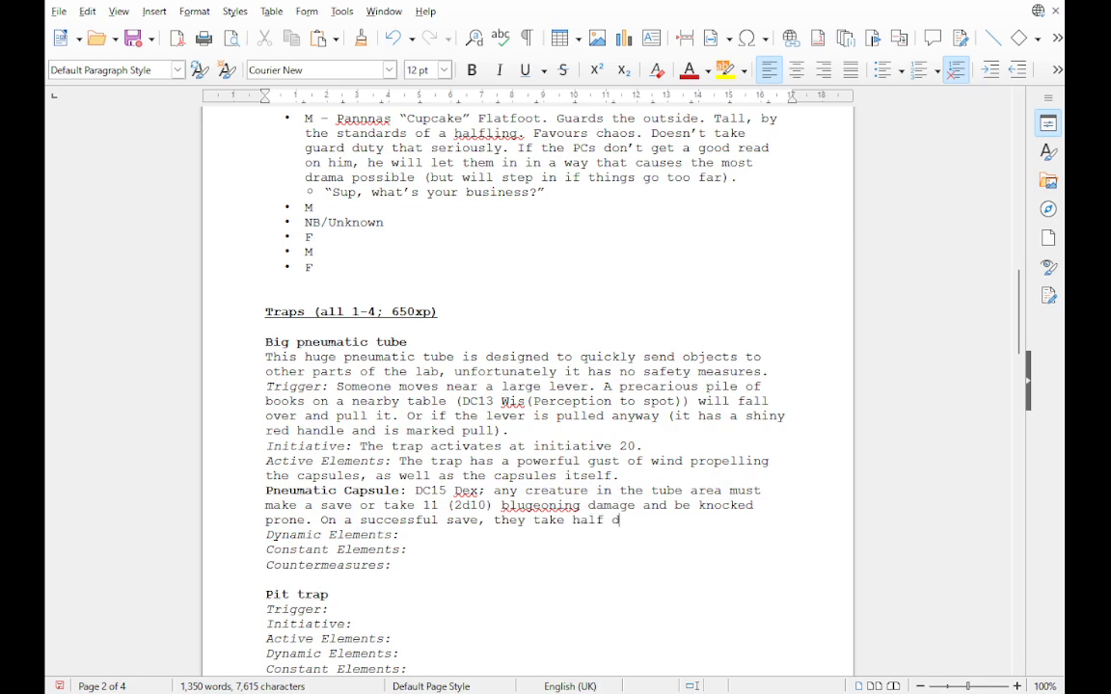
type("amage and are not kn")
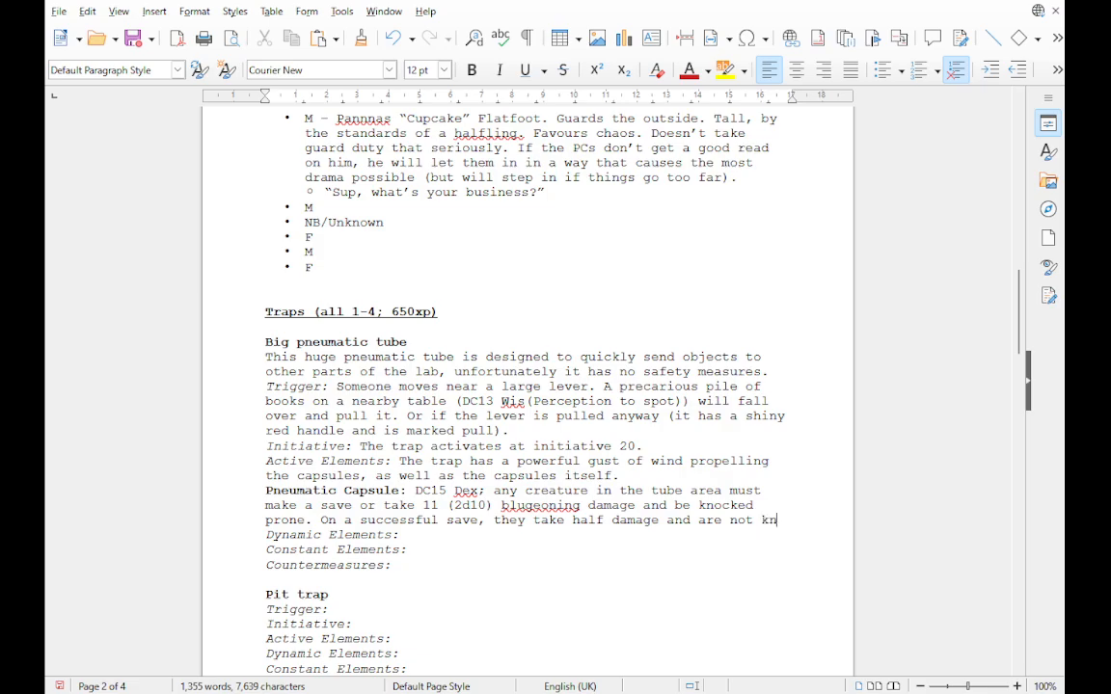
type("ocked prone.")
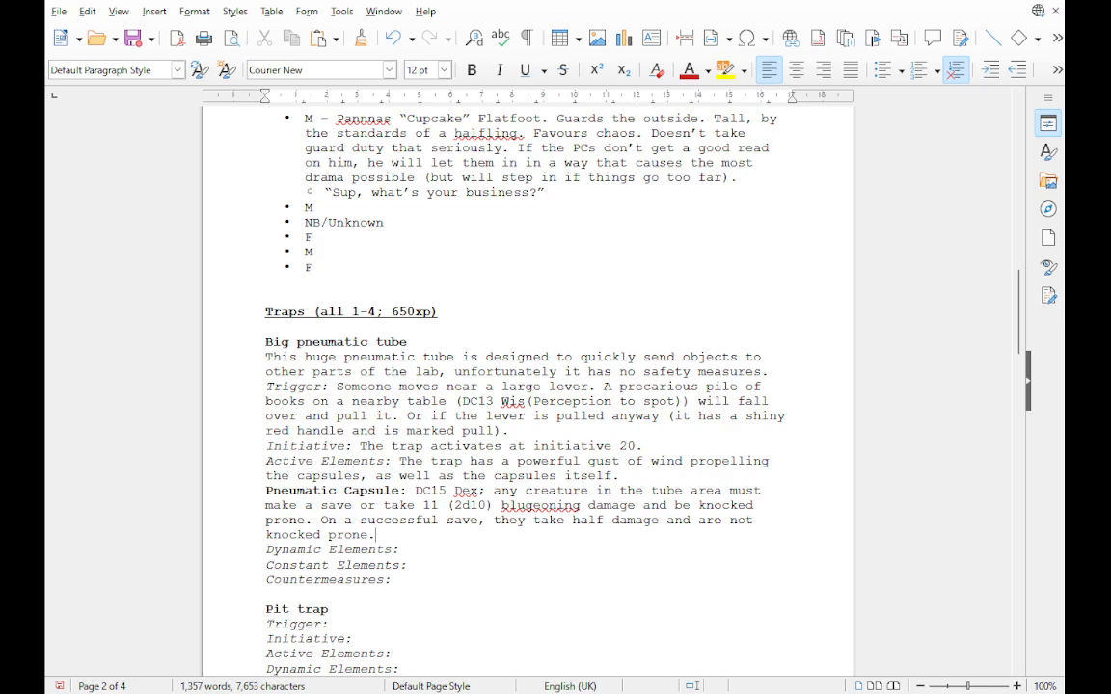
Step: Start a non-italic note on a new line below the tube's Countermeasures: "NB. If Guinness is present, then they will immediately"
left_click(401, 580)
key("Return")
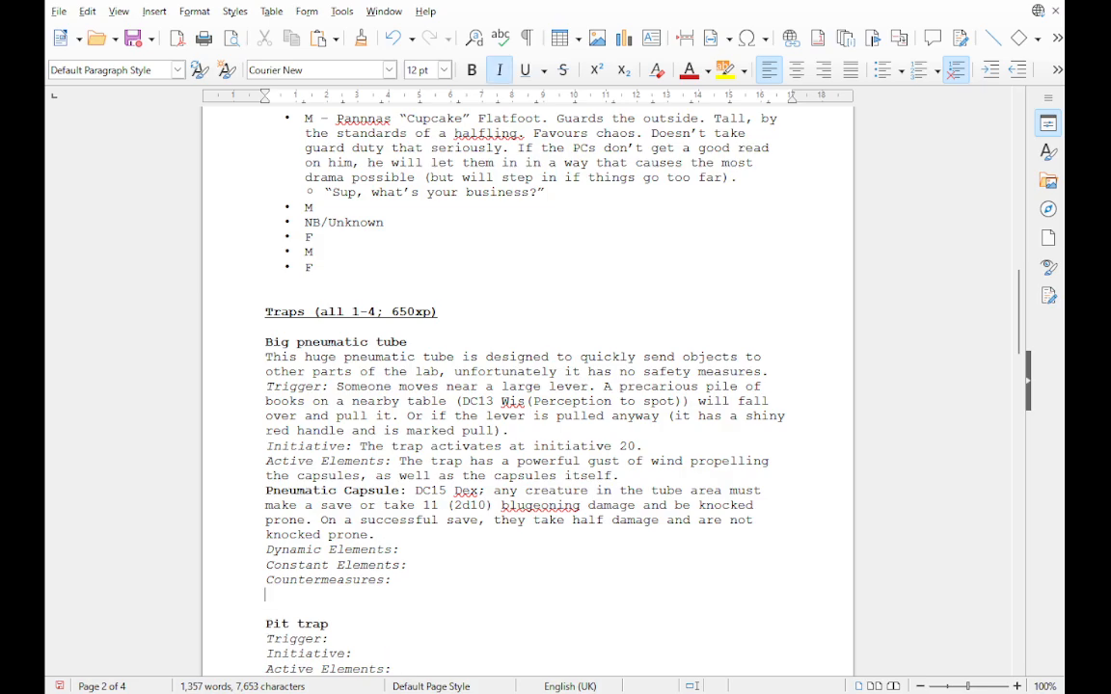
key("ctrl+i")
type("N")
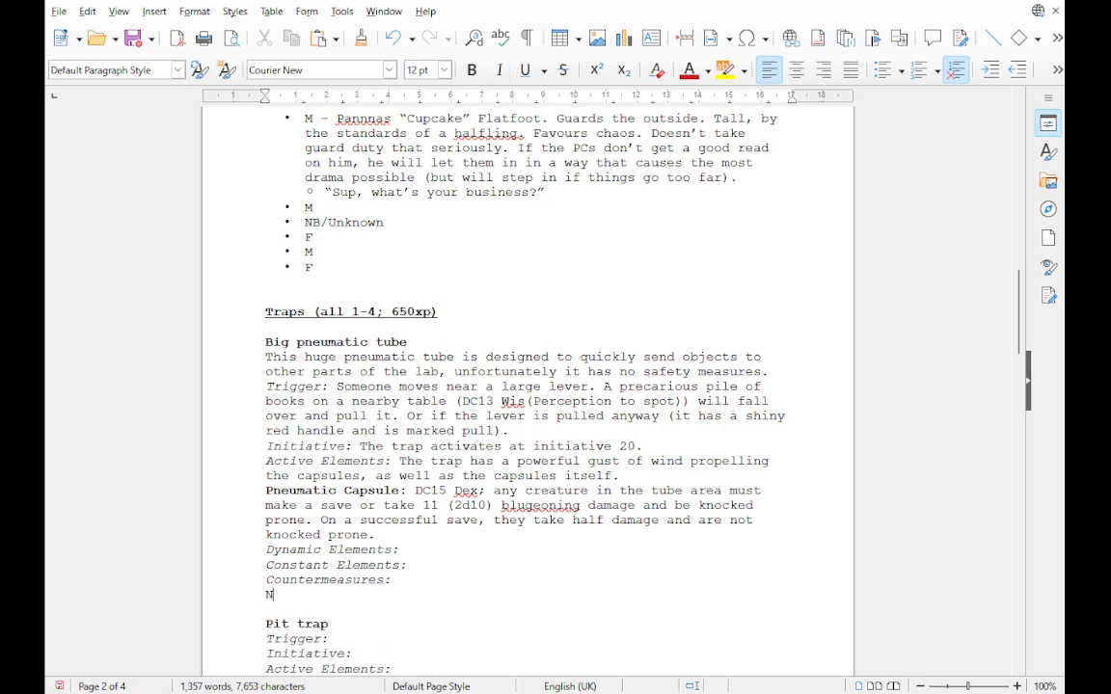
type("B. If Guinness is p")
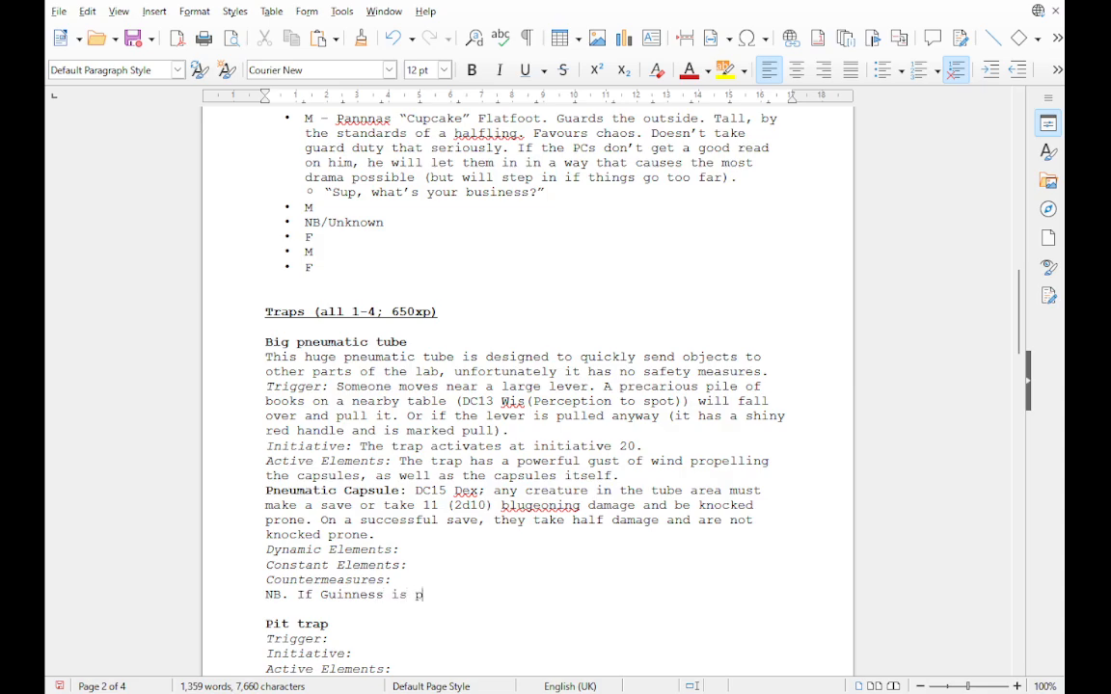
type("resent, they they")
key("BackSpace")
key("BackSpace")
key("BackSpace")
key("BackSpace")
key("BackSpace")
key("BackSpace")
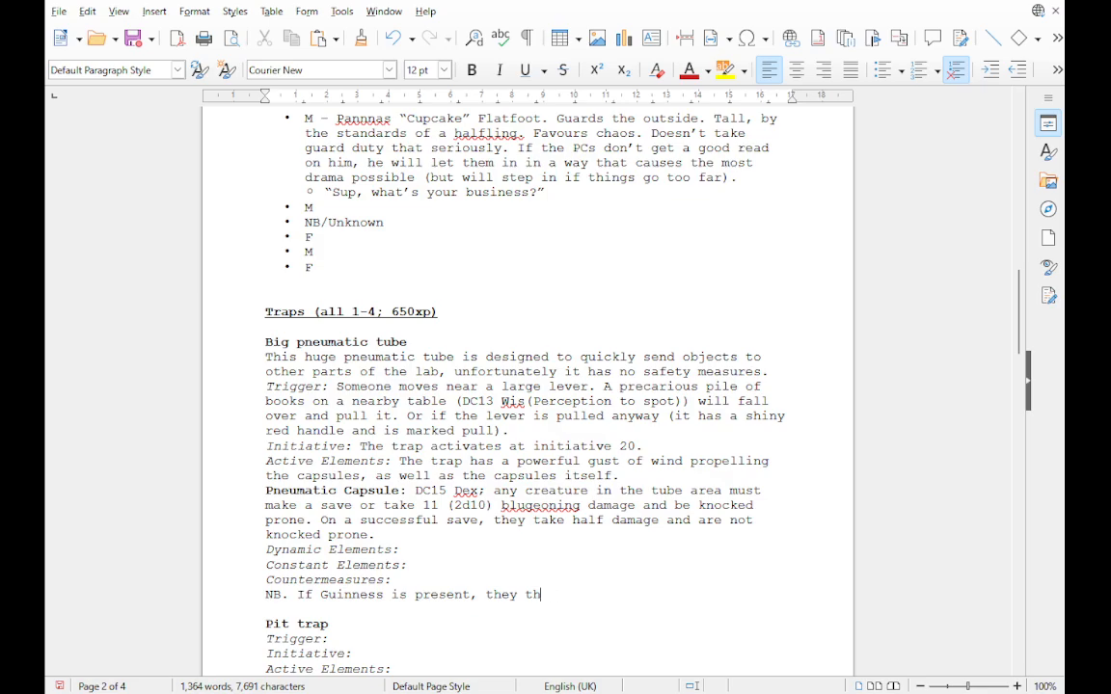
type("n they will immediately ")
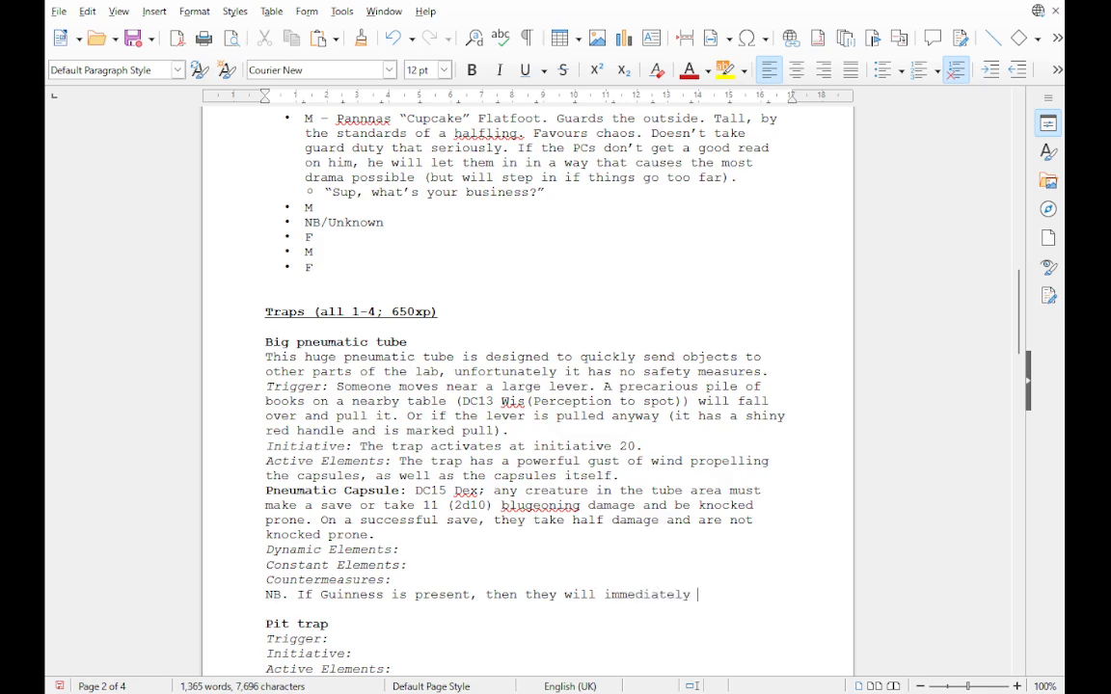
Step: Finish the NB note with "be trapped in a capsule and sent off to the depths of the lab."
type("be trapped in a ca")
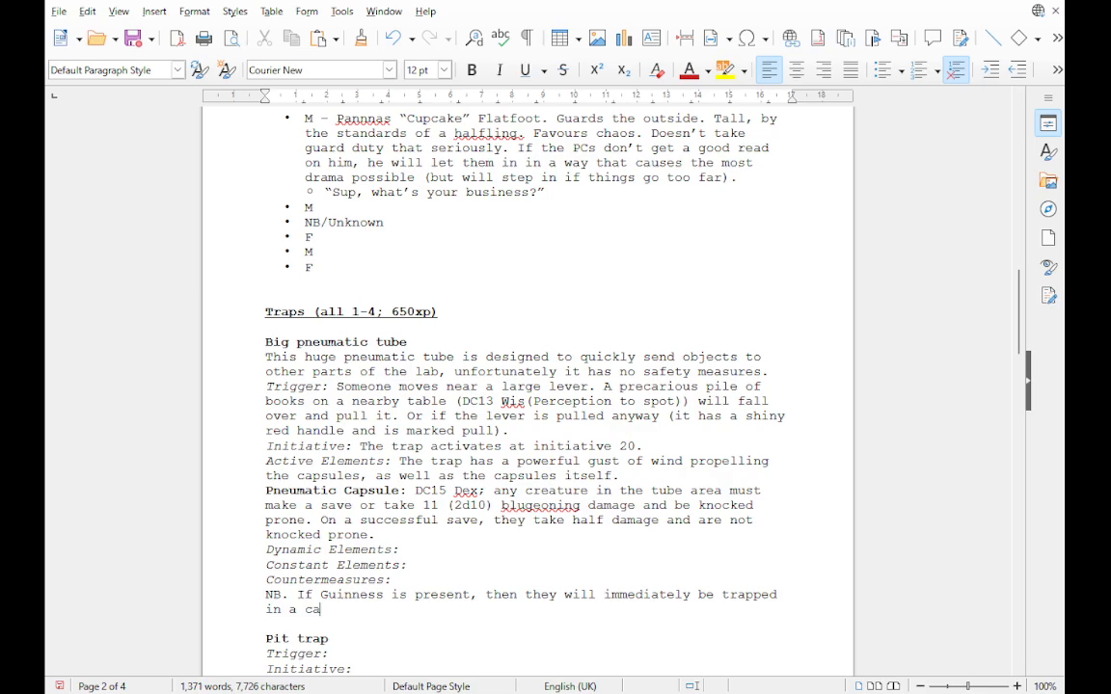
type("psule and sent off to the ")
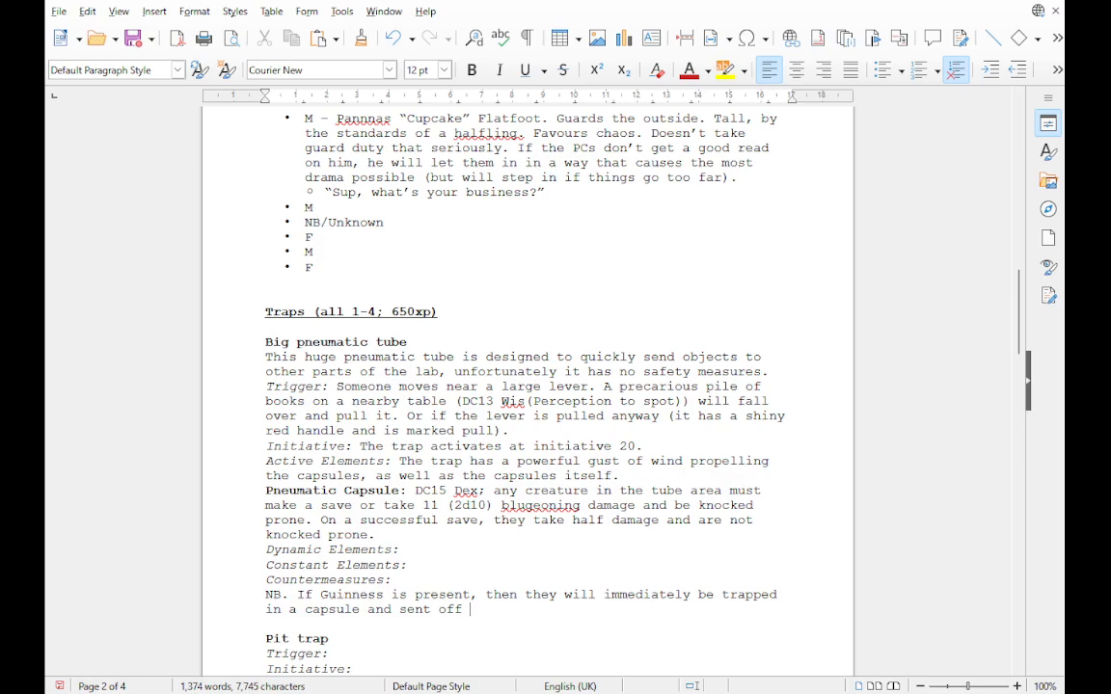
type("depth of the ")
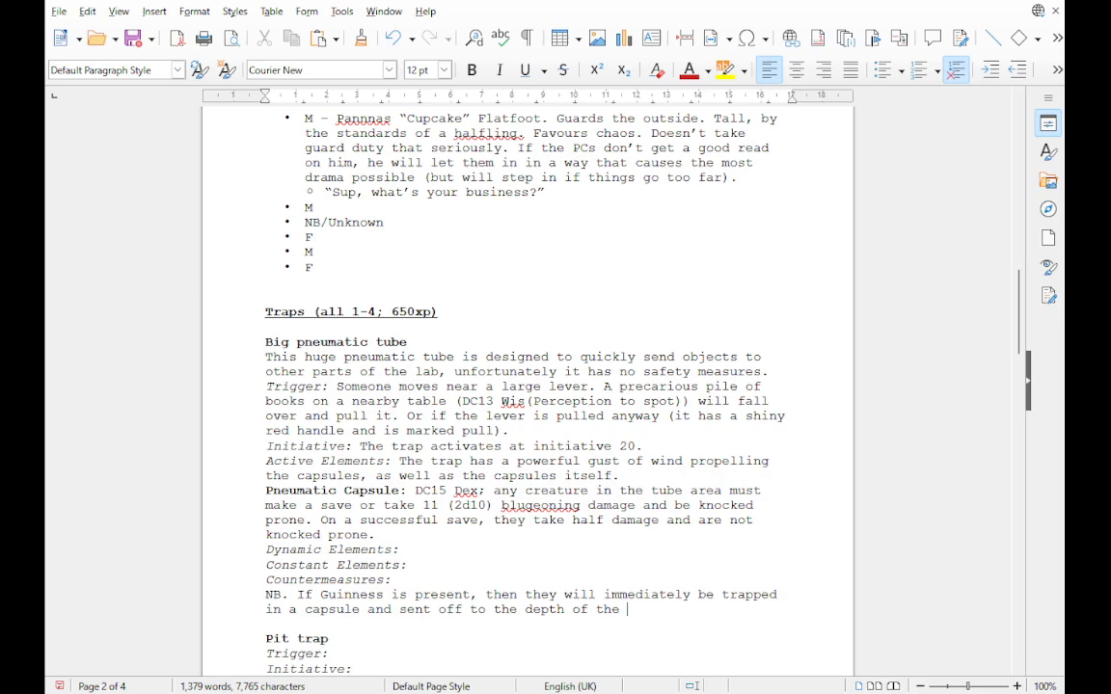
type("lab.")
left_click(564, 609)
type("s")
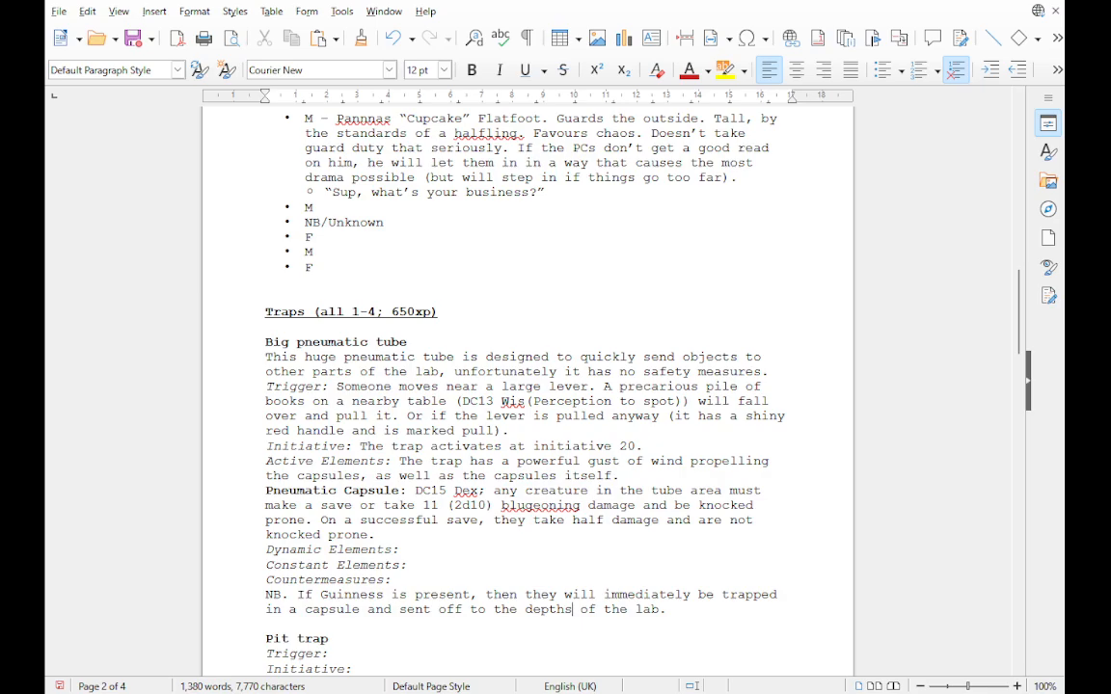
Step: Append to the Pneumatic Capsule description: "The capsule will then pop out of the track and flip open a hatch"
left_click(376, 535)
type("The capsule")
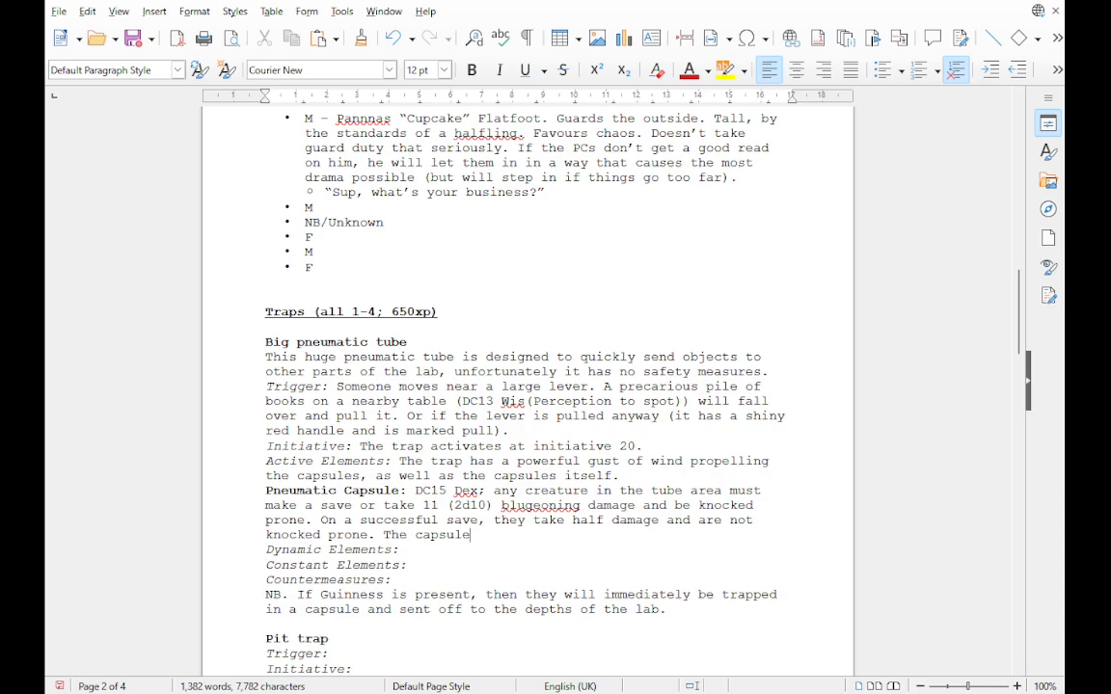
type(" will then pop")
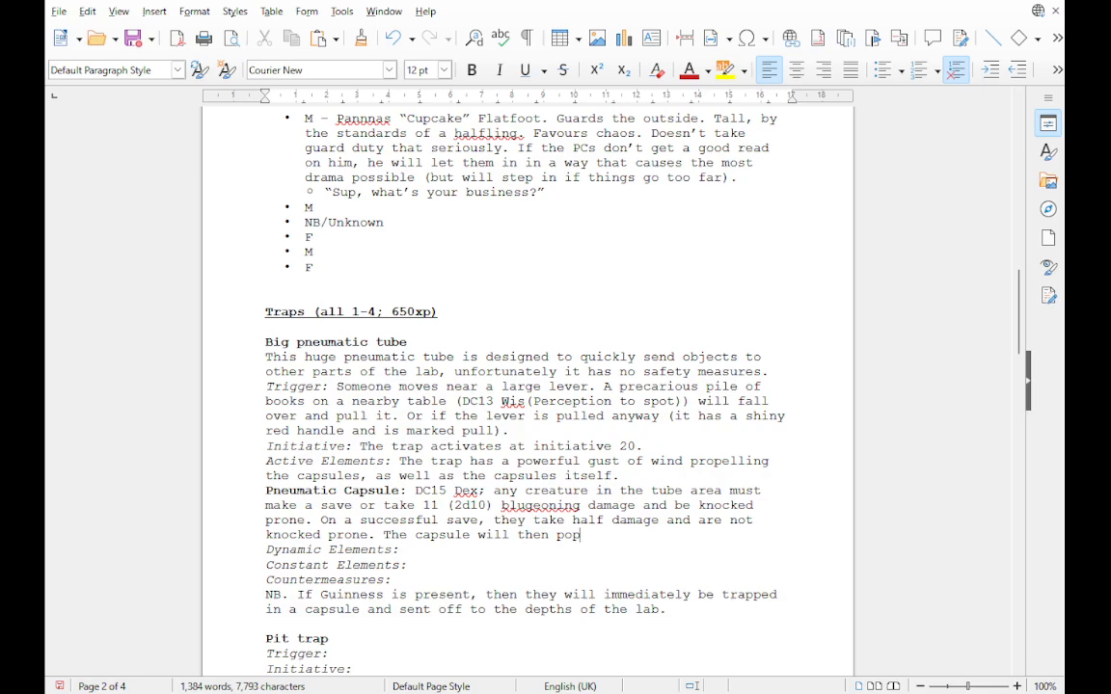
type(" out of the track")
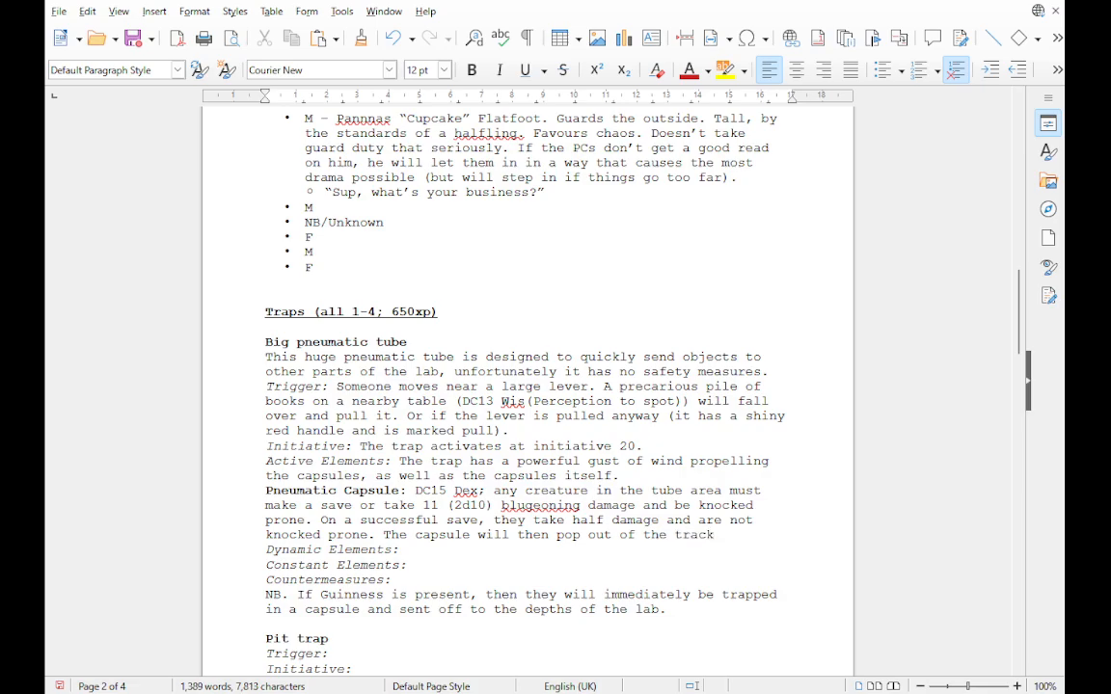
type(" adn")
key("BackSpace")
key("BackSpace")
type("nd flip op")
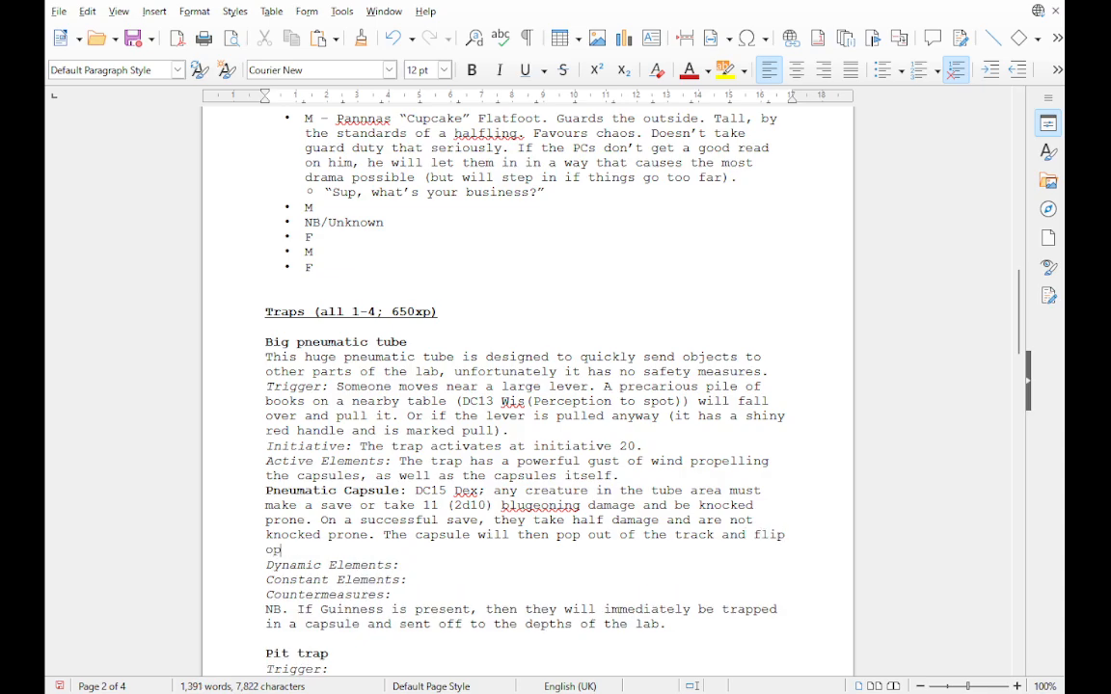
type("en a hatch")
Step: Extend the capsule description: "If there is a capsule already next to it, it will be knocked onto the adjacent track and zoom off."
type(". If thee")
key("BackSpace")
type("re ")
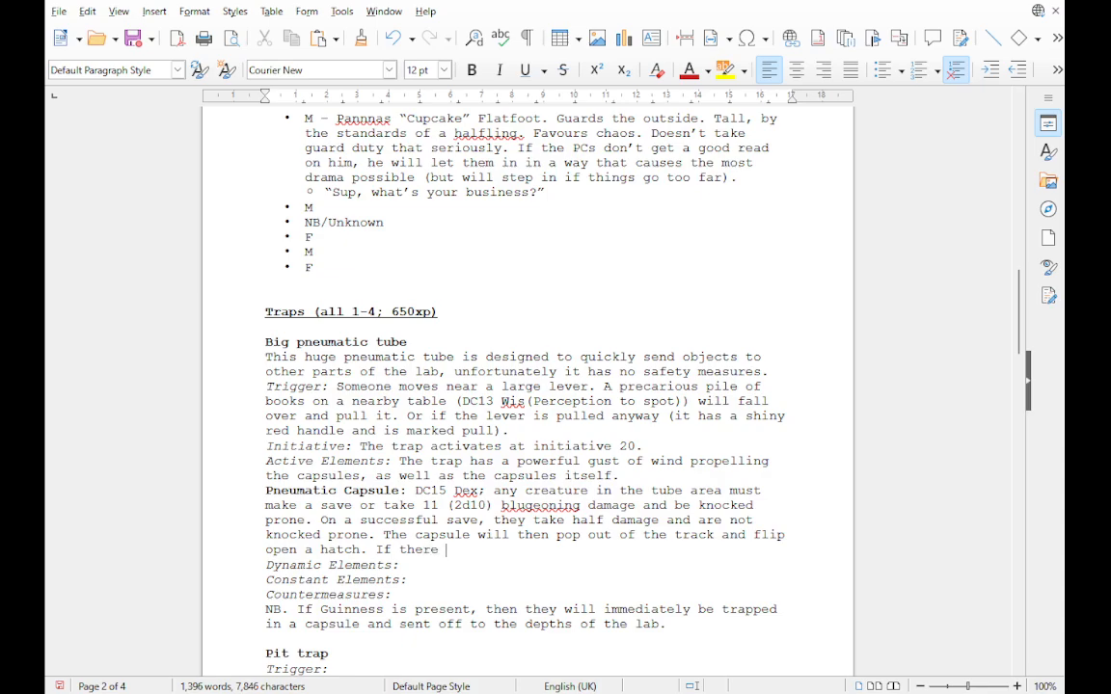
type("is a capsule already ")
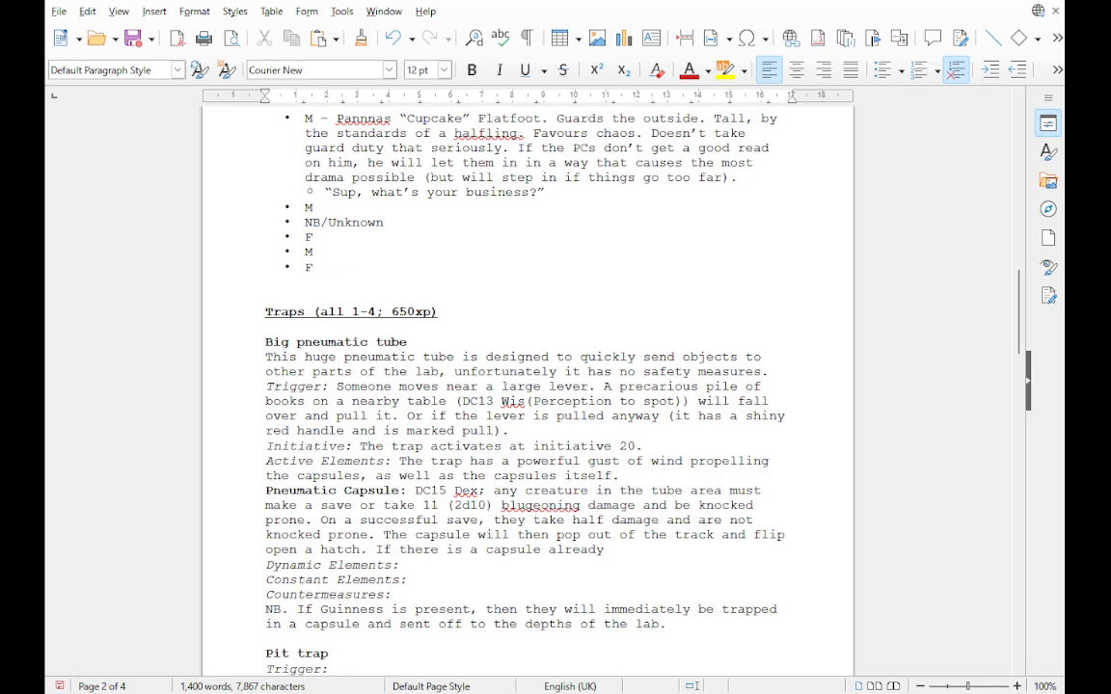
type("ou")
key("BackSpace")
key("BackSpace")
type("next ti")
key("BackSpace")
type("o it, it will be")
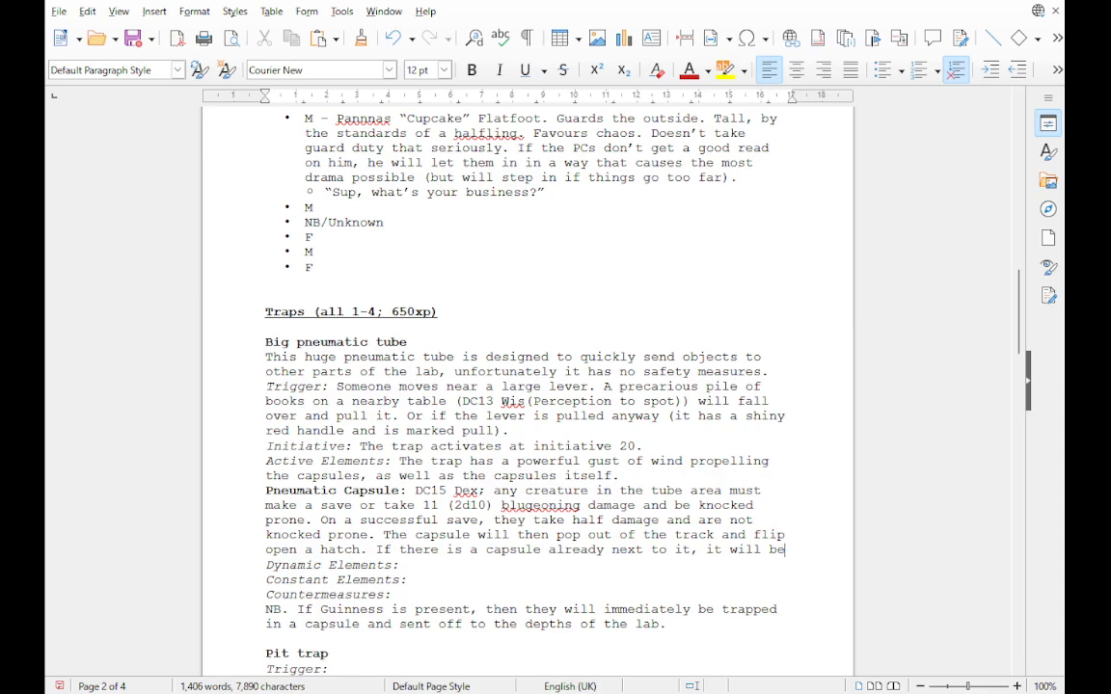
type(" knocked in")
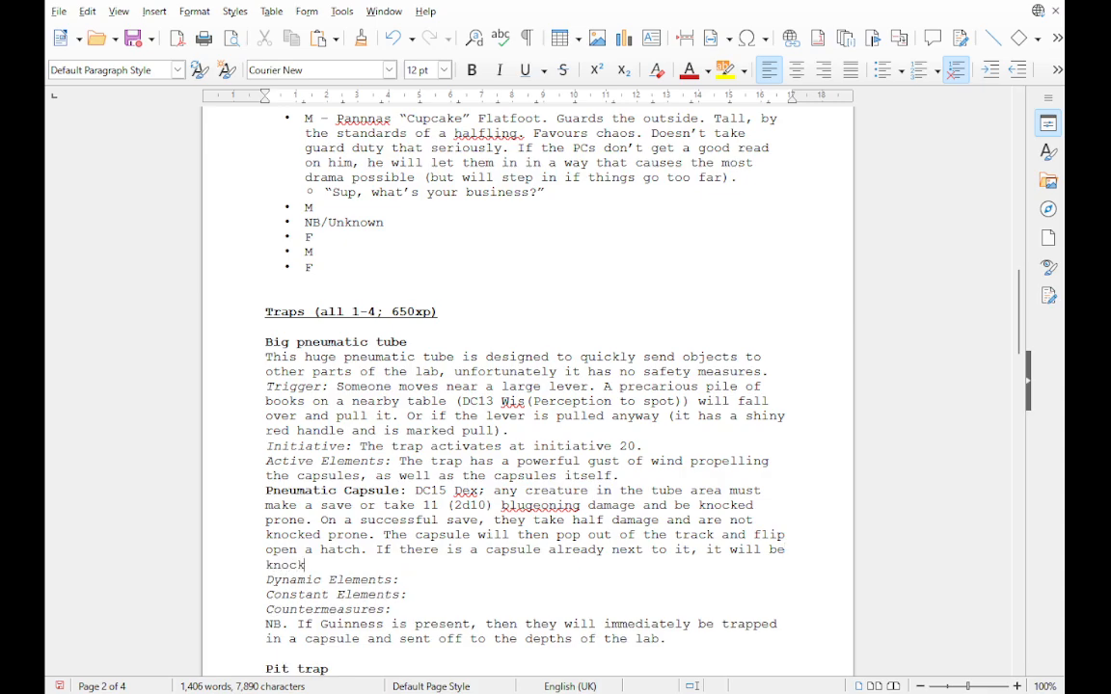
key("BackSpace")
key("BackSpace")
type("onto the adjac")
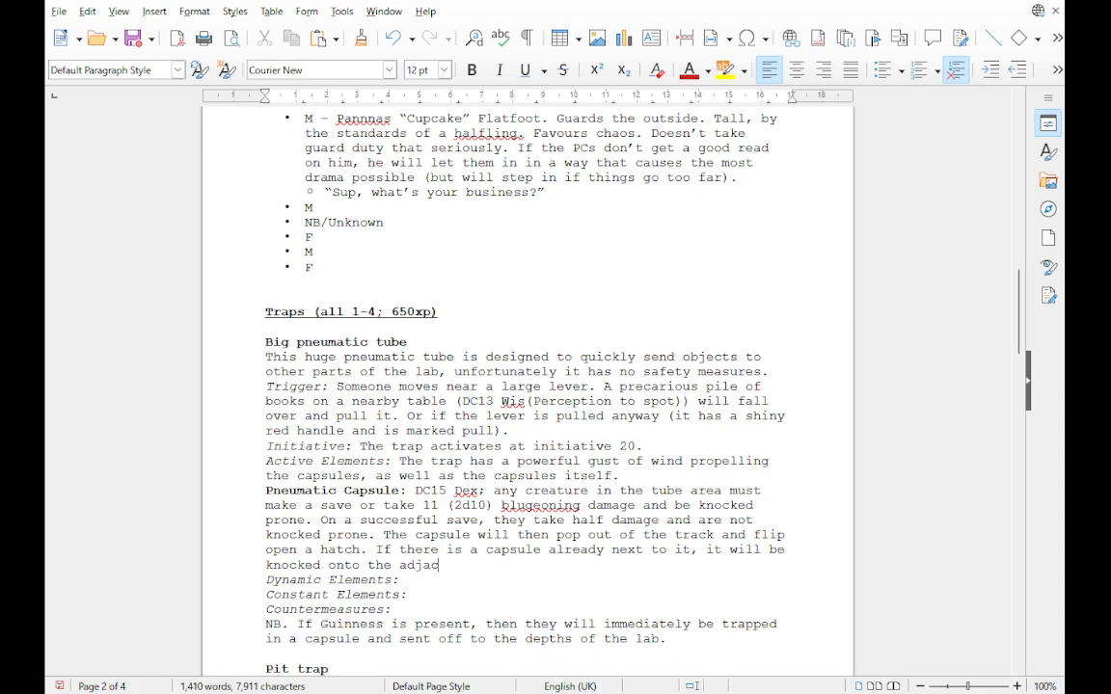
type("ent track and ")
type("zoo")
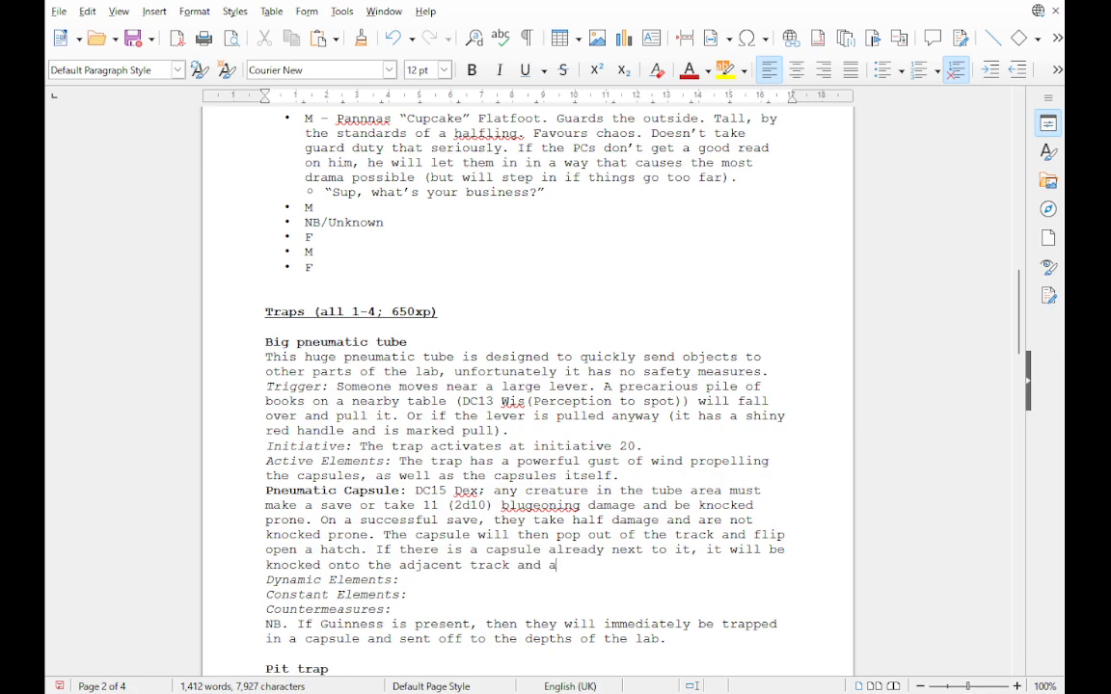
type("m off.")
Step: Select the word "objects" in the opening description of the Big pneumatic tube
left_click_drag(683, 357, 736, 356)
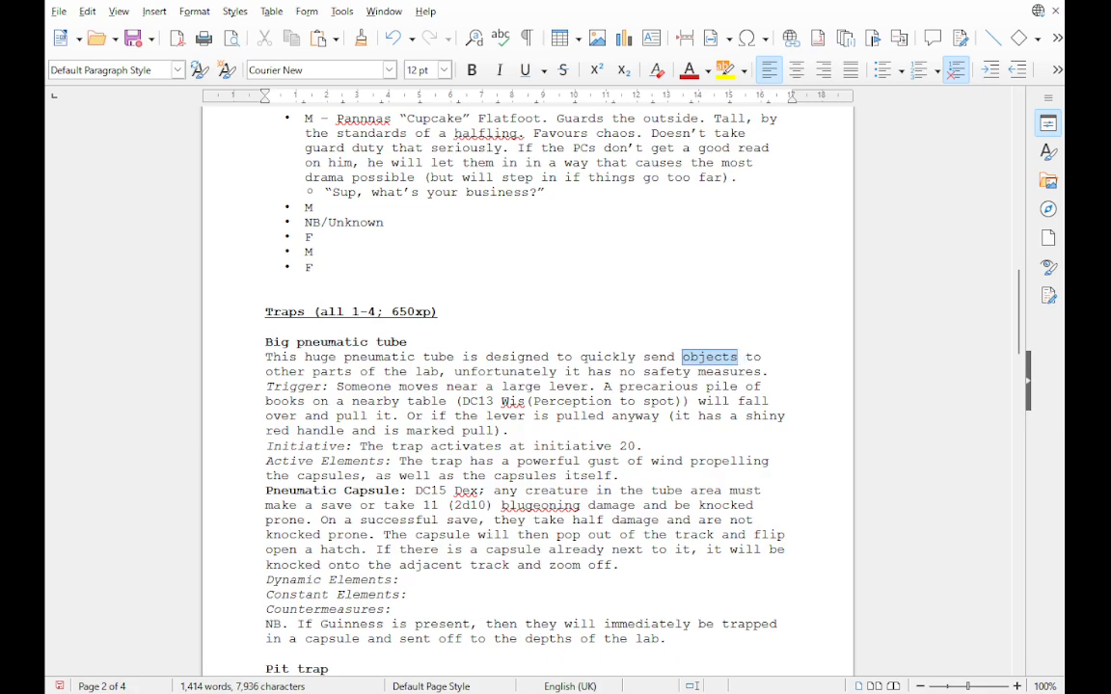
Step: In the Big pneumatic tube description, replace "objects" with "books" and add a comma after "unfortunately"
type("books")
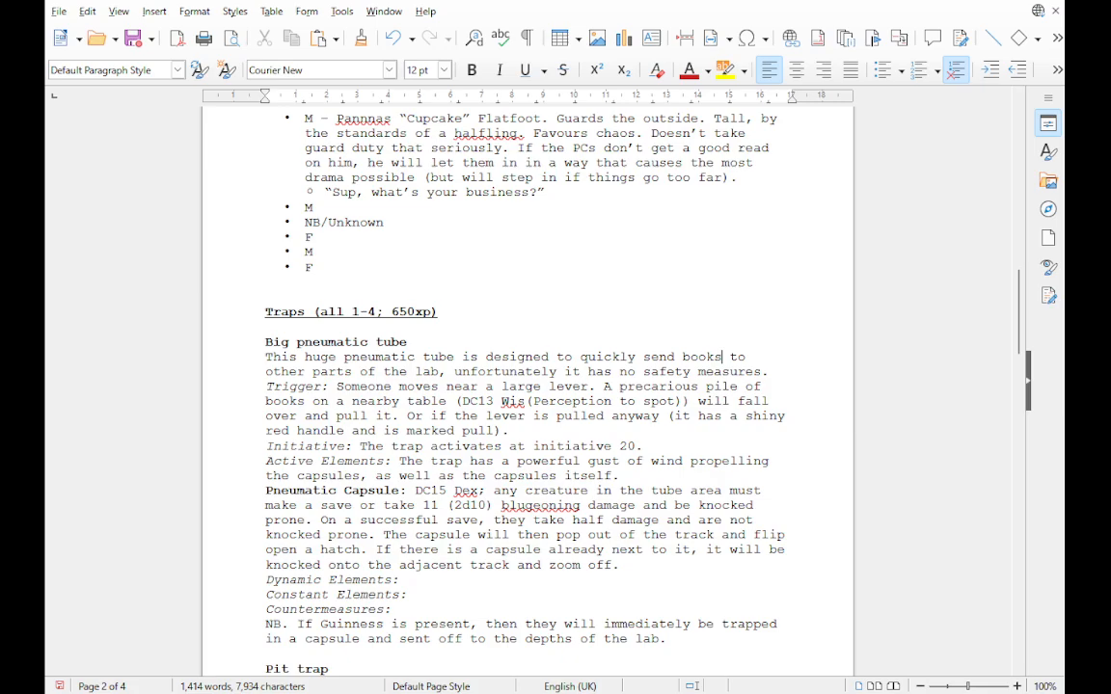
scroll(527, 386, "down", 1)
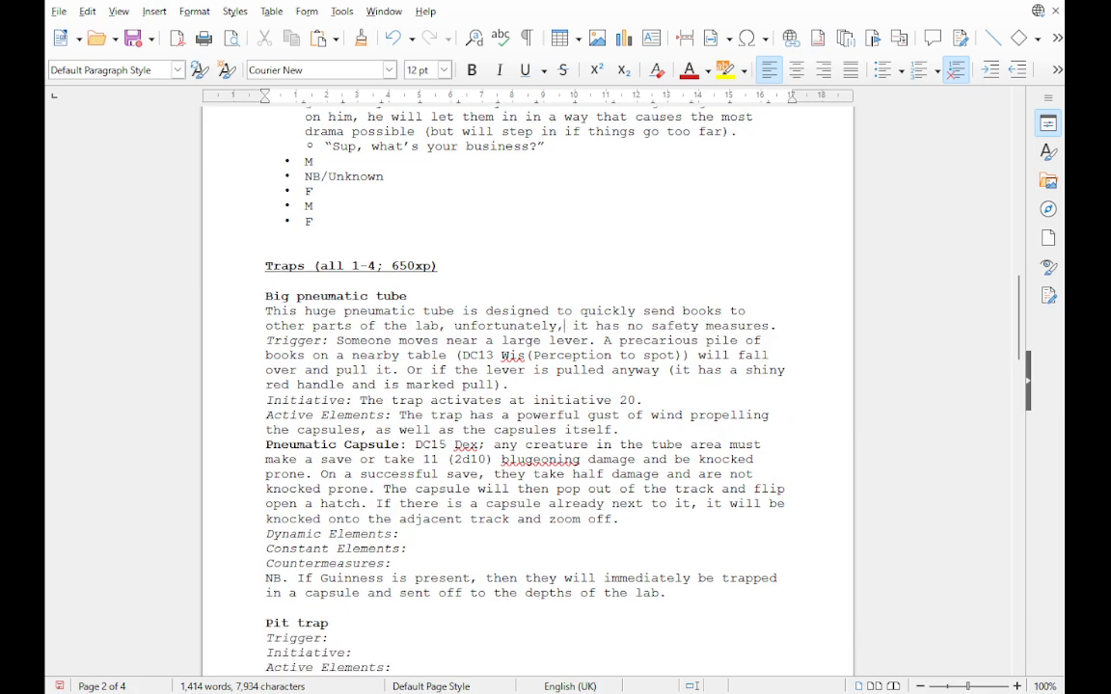
type(",")
Step: Put quotation marks around the word "pull" in the Big pneumatic tube's Trigger paragraph
left_click(468, 384)
type("\"")
left_click(508, 385)
type("\"")
Step: Fill in Dynamic Elements in non-italic text with "Any open capsule will potentially whisk anyone foolish enough to be standing inside it away."
left_click(408, 534)
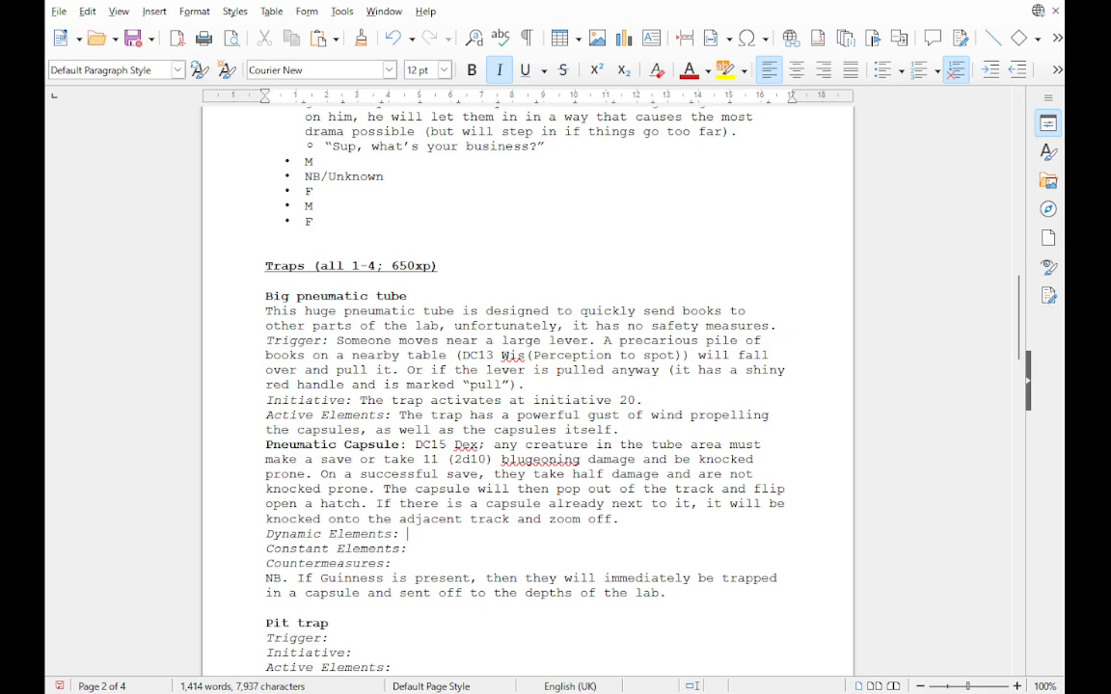
type("A")
key("BackSpace")
type("Any")
key("BackSpace")
key("BackSpace")
key("BackSpace")
type("Any")
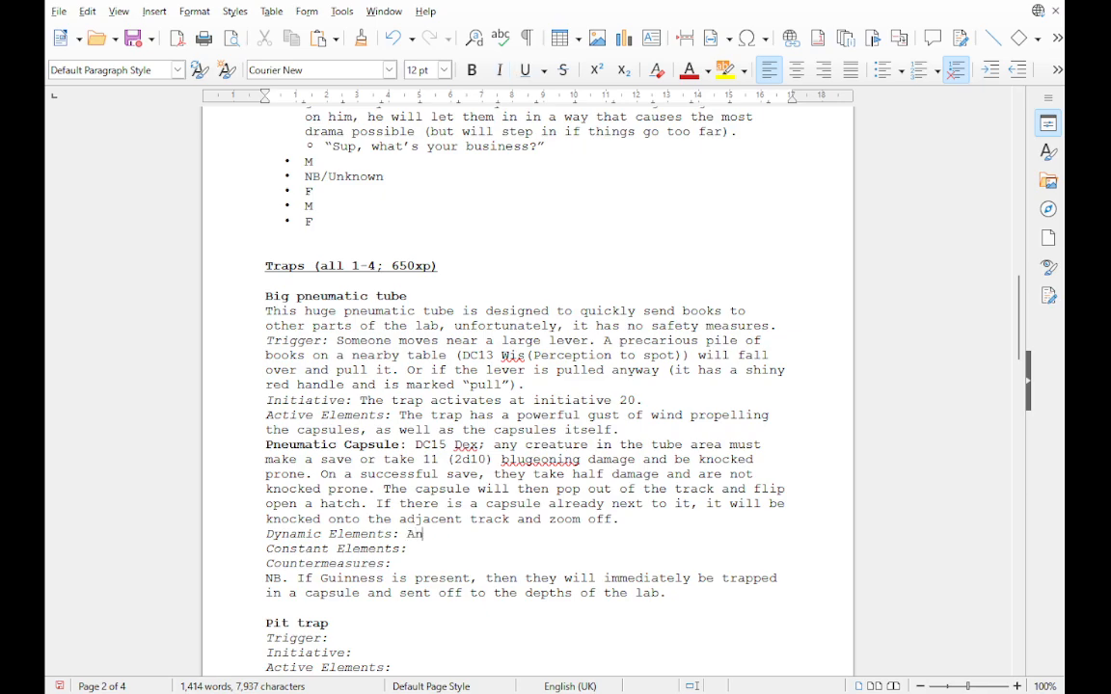
key("BackSpace")
key("BackSpace")
key("BackSpace")
key("BackSpace")
type("An")
key("BackSpace")
type("g")
key("BackSpace")
type("ny open capsule will pote")
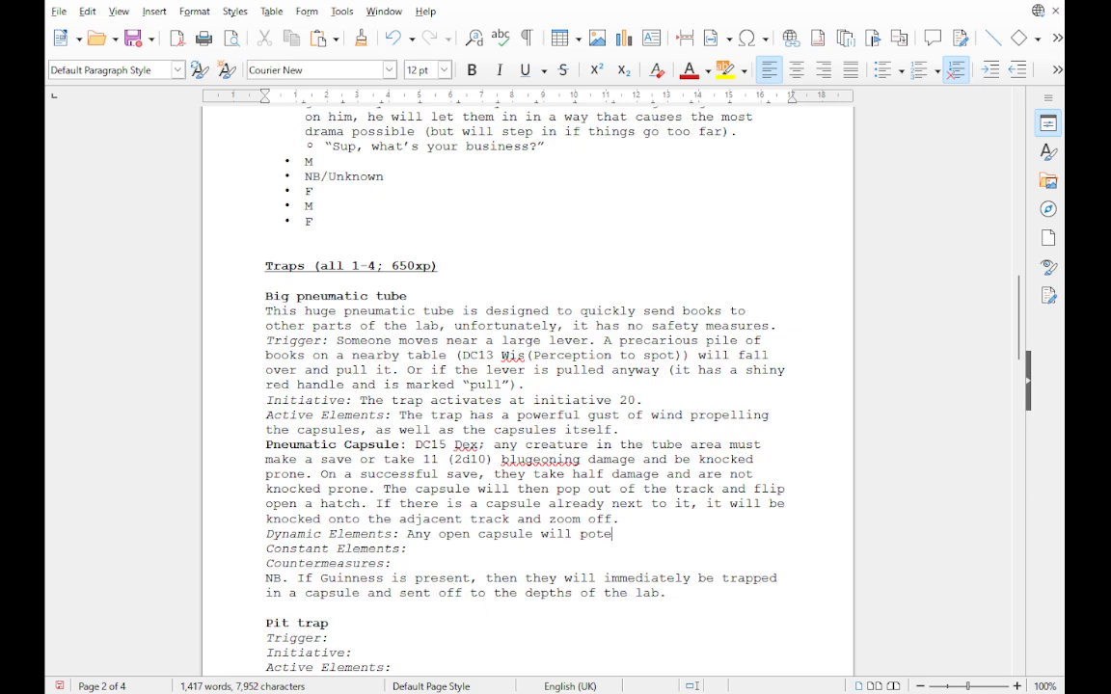
type("ntially whisk anyone foolios")
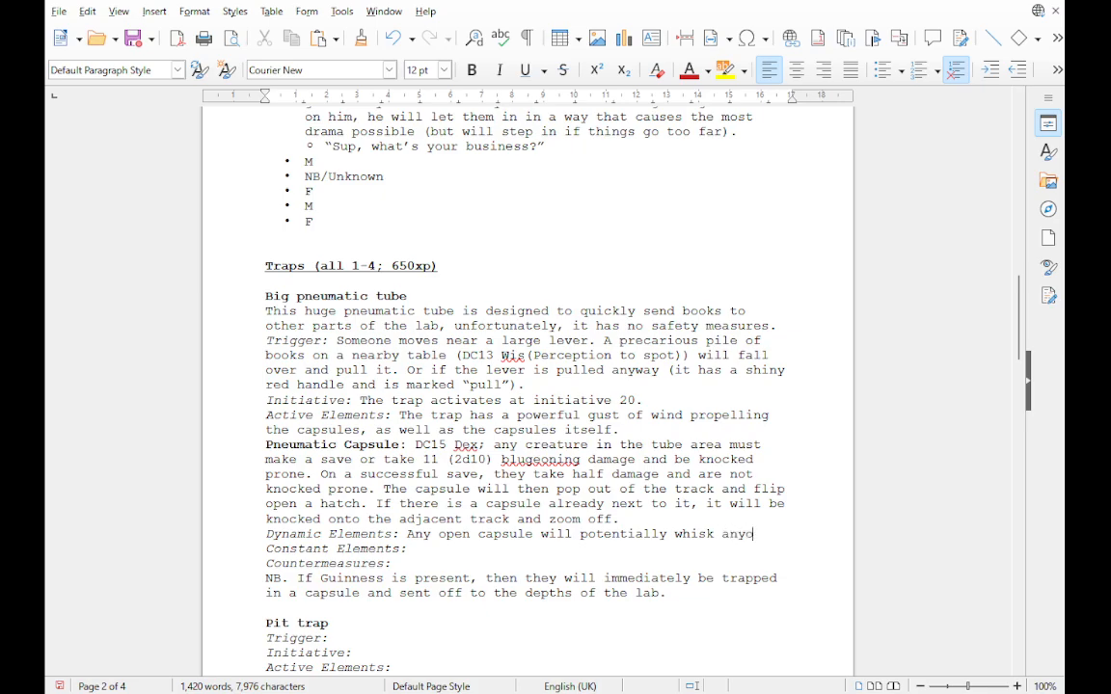
key("BackSpace")
key("BackSpace")
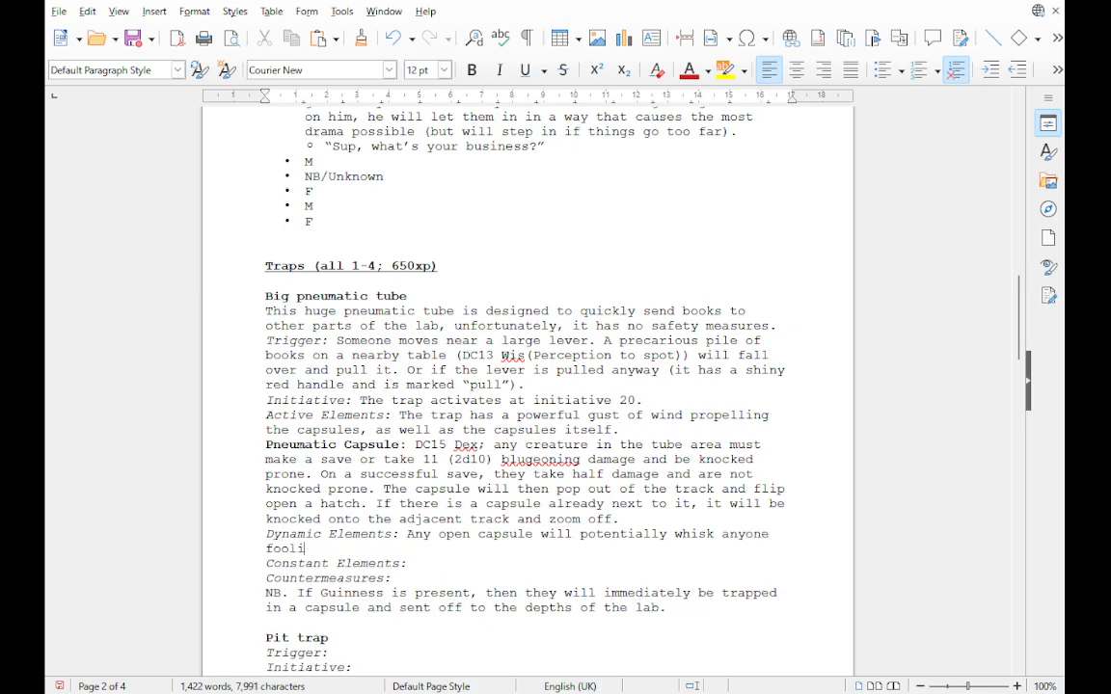
type("sh enough to be ")
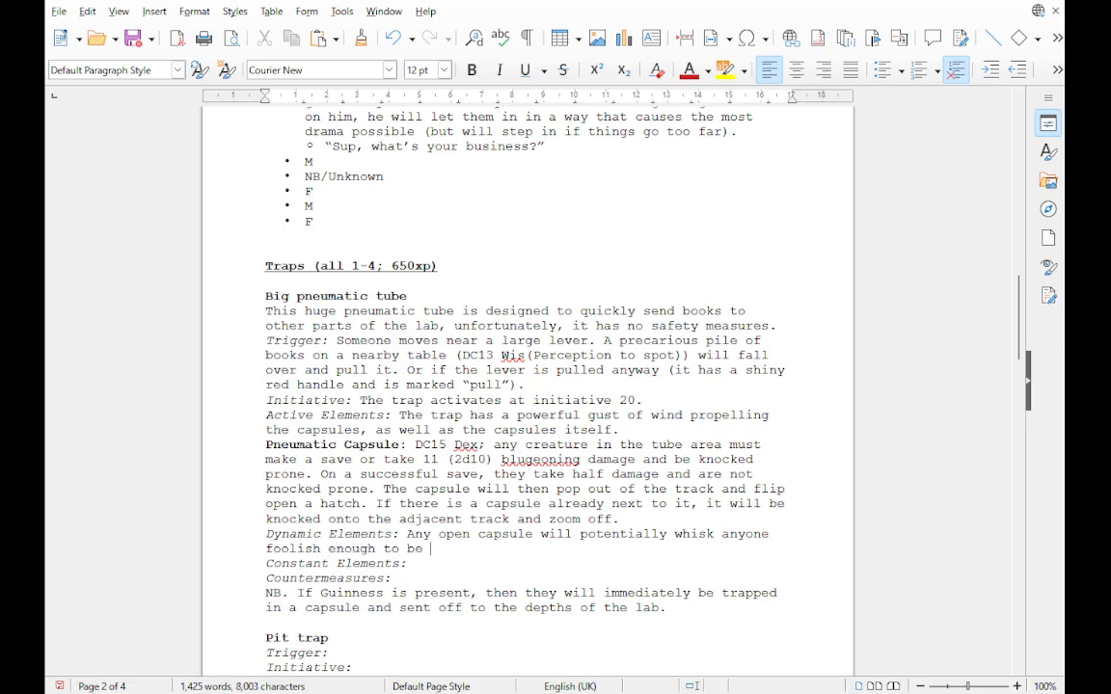
type("standing inside i")
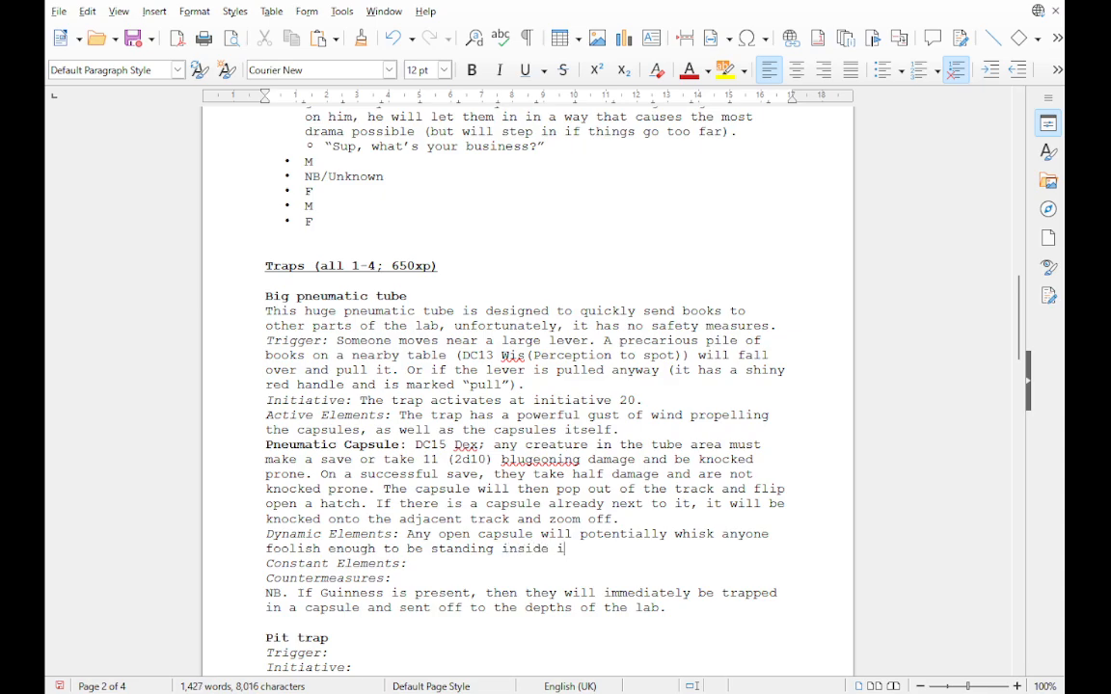
type("t away.")
Step: Add a new line below the Pneumatic Capsule paragraph starting with the bold label "Pneumatic Winds:"
left_click(619, 519)
key("Return")
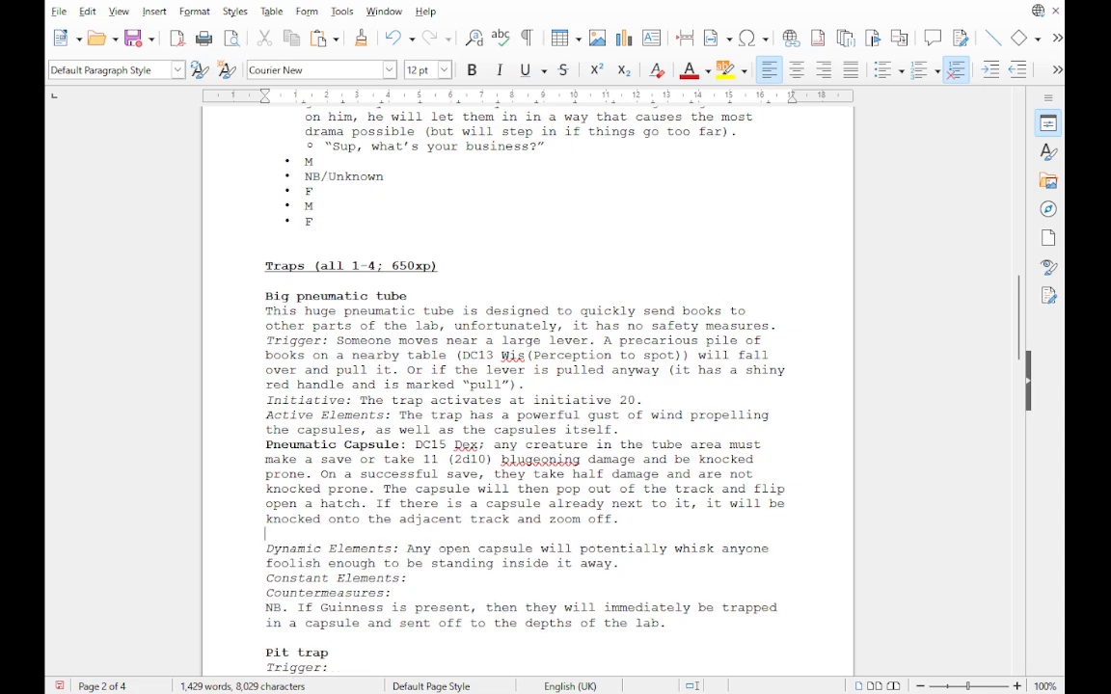
key("ctrl+b")
type("Pne")
key("BackSpace")
key("BackSpace")
type("neumatic ")
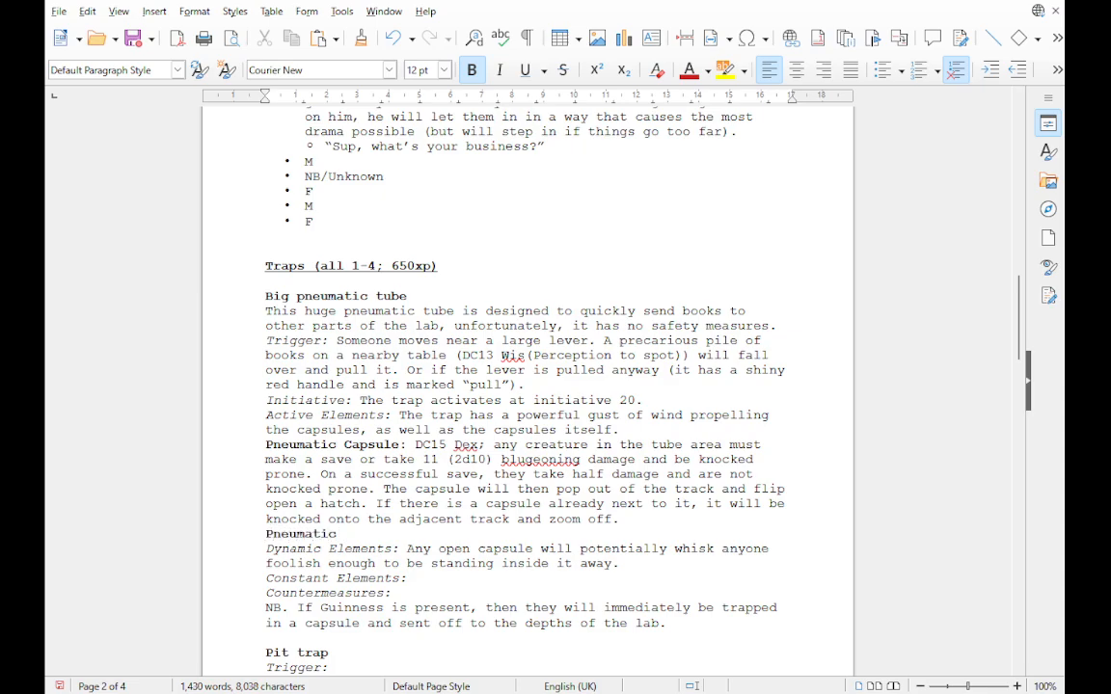
type("Winds:")
key("ctrl+b")
Step: After the Pneumatic Winds label, write "Anyone moving on the track while it is active must make a DC15 Str saving throw or move at half speed."
type("Any")
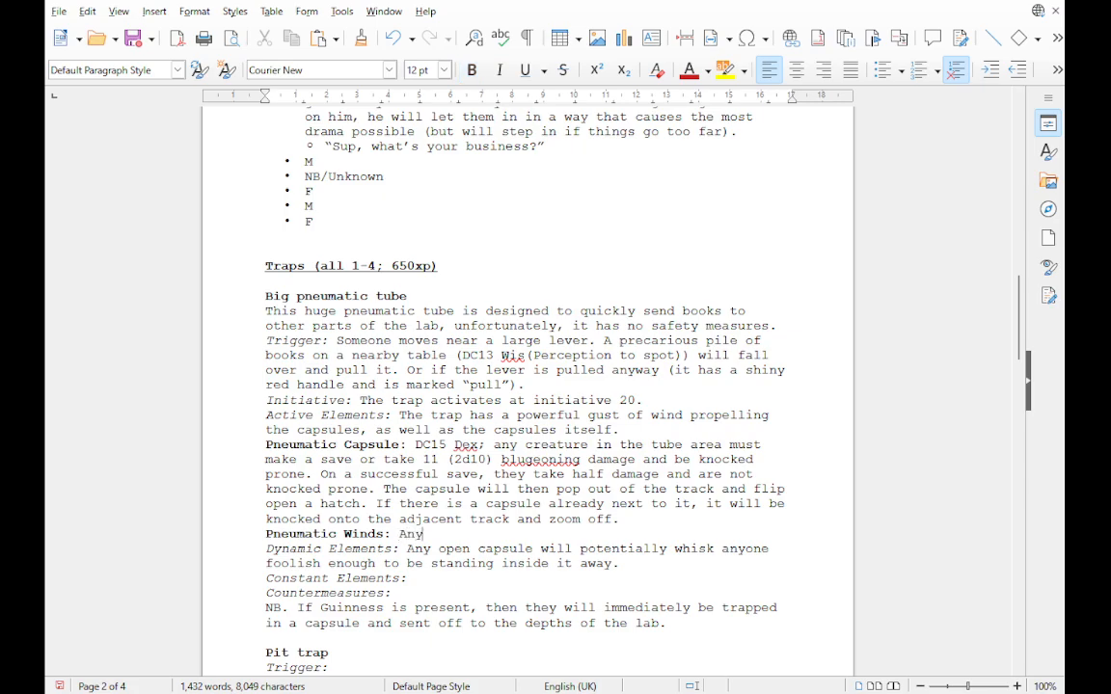
type("one moving on the trac")
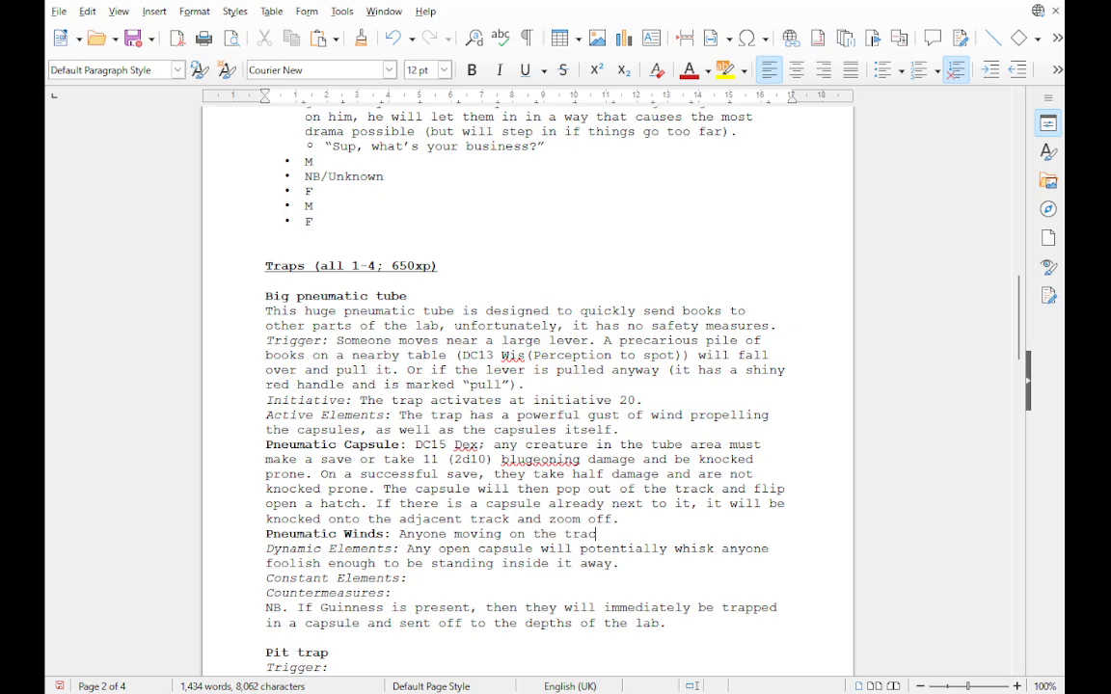
type("k while it is active")
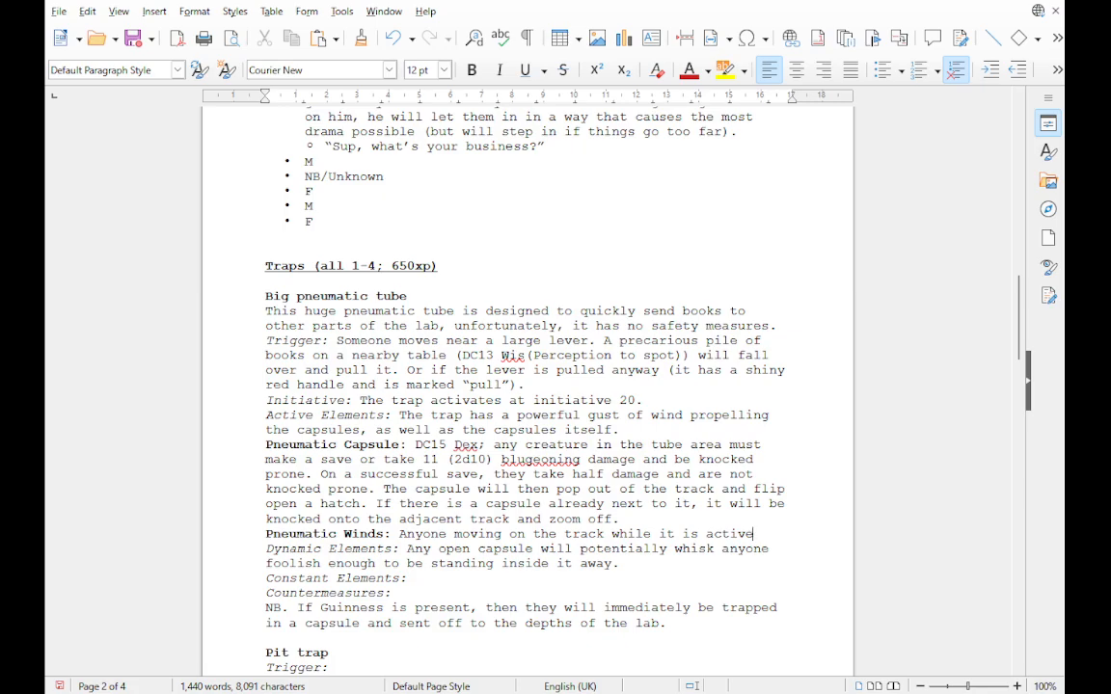
type("f")
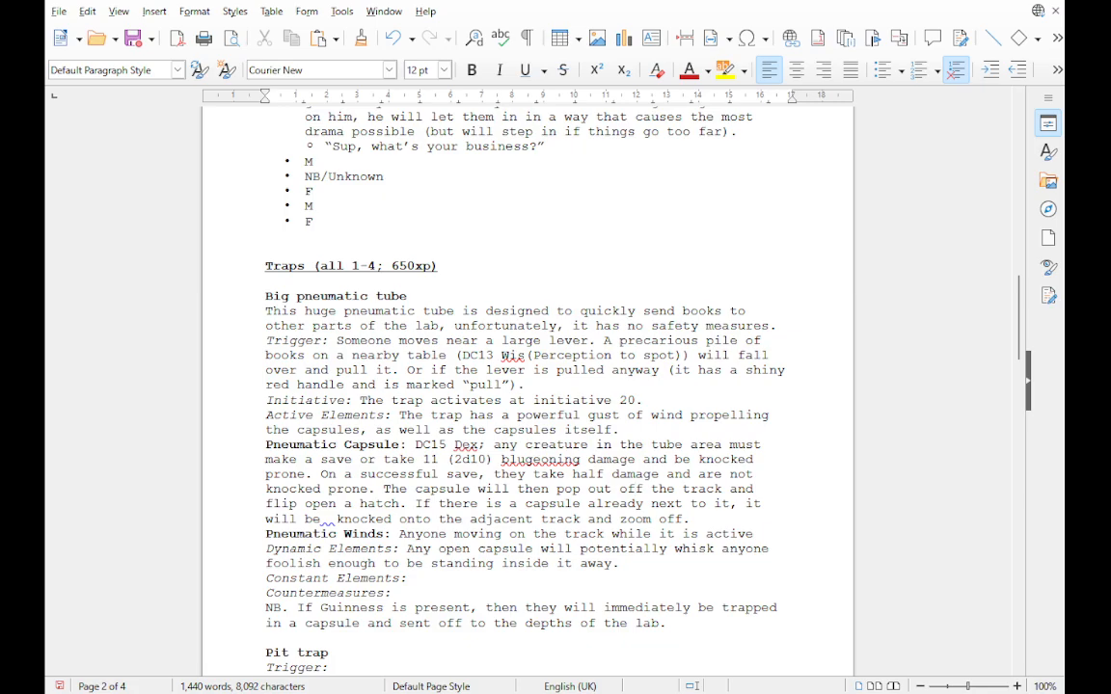
key("BackSpace")
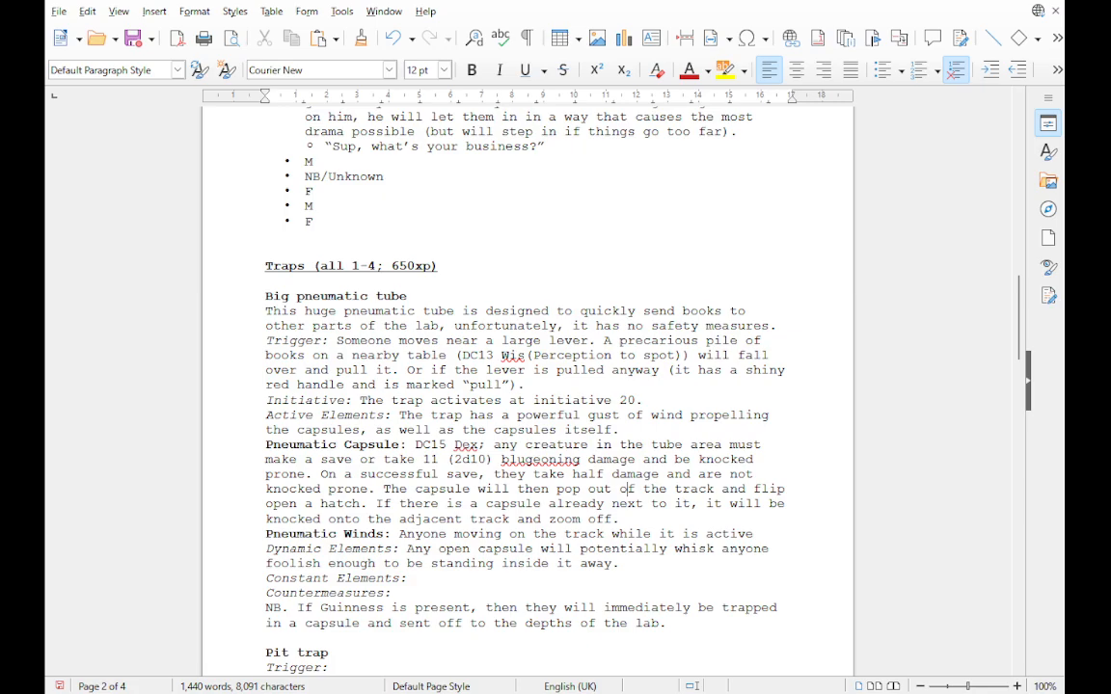
type("must make a DC")
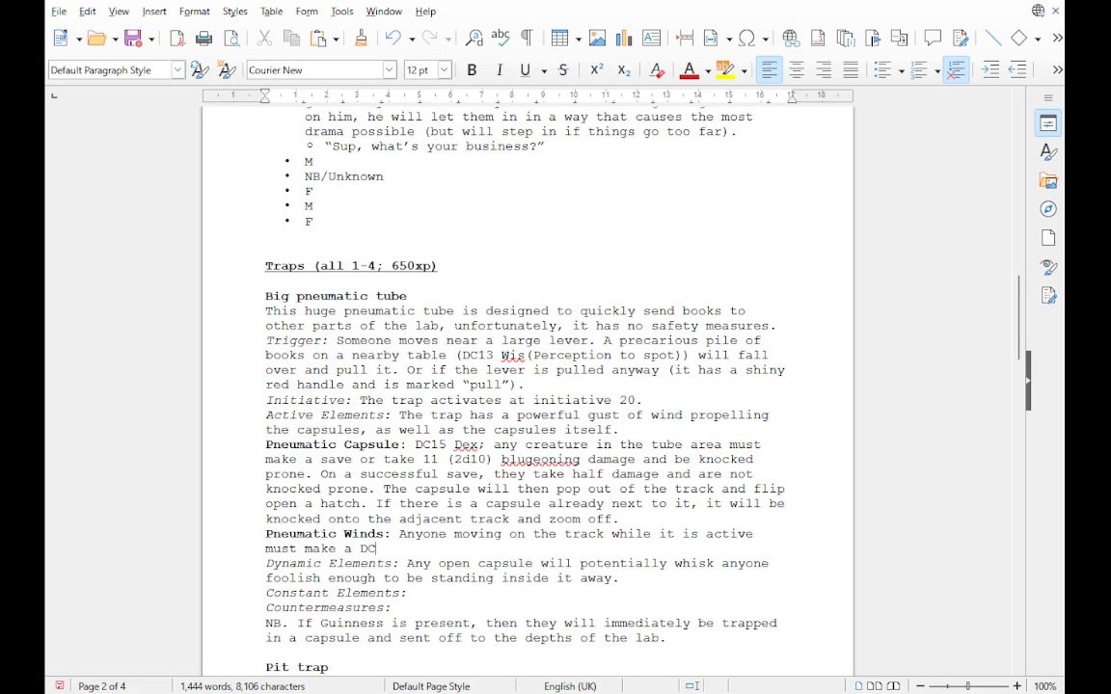
type("15 S")
type("tren")
key("BackSpace")
key("BackSpace")
type("saving thro")
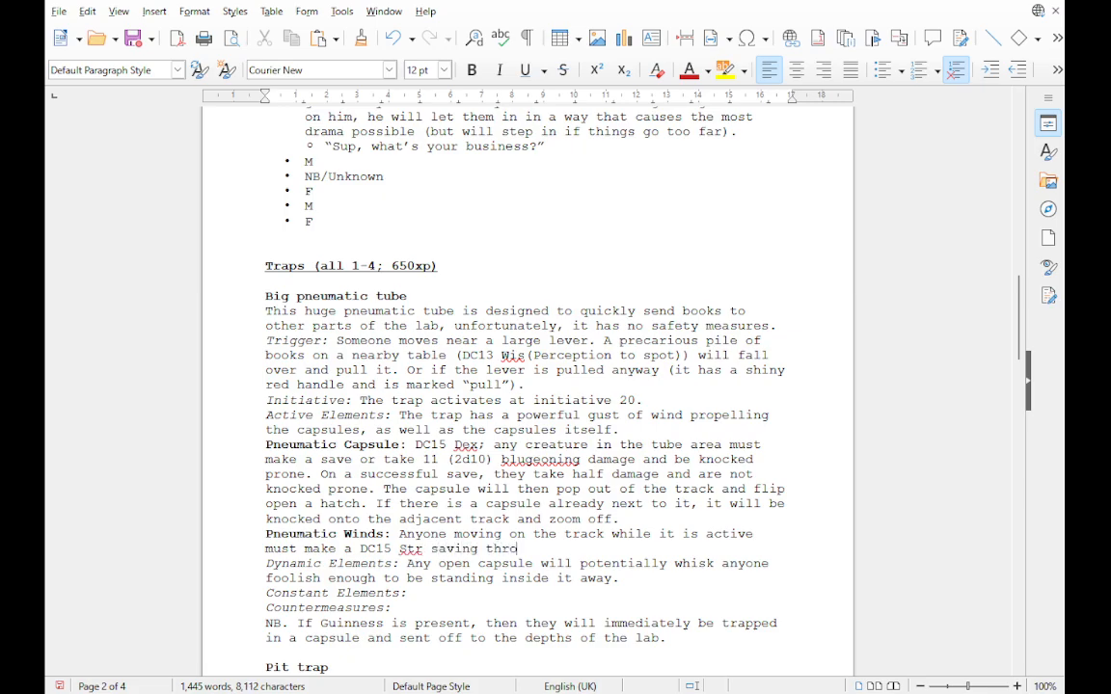
type("w or move at half speed")
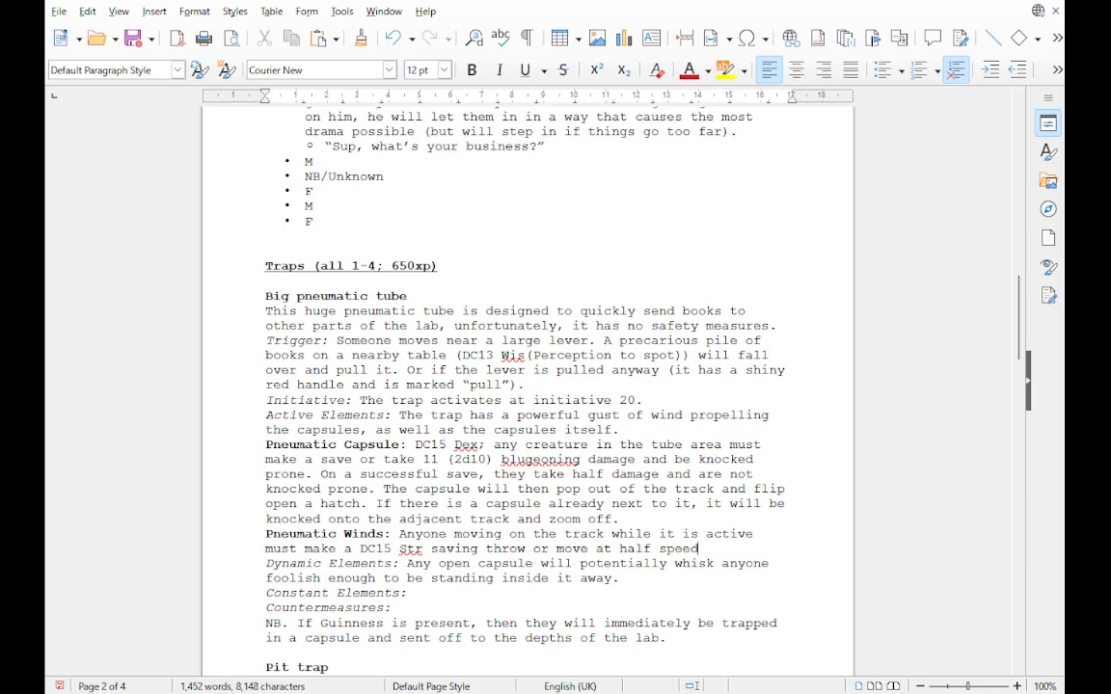
type(".")
Step: Review the cast list, the trap entries and the Alchemical spill trap with its effects table
scroll(527, 386, "down", 4)
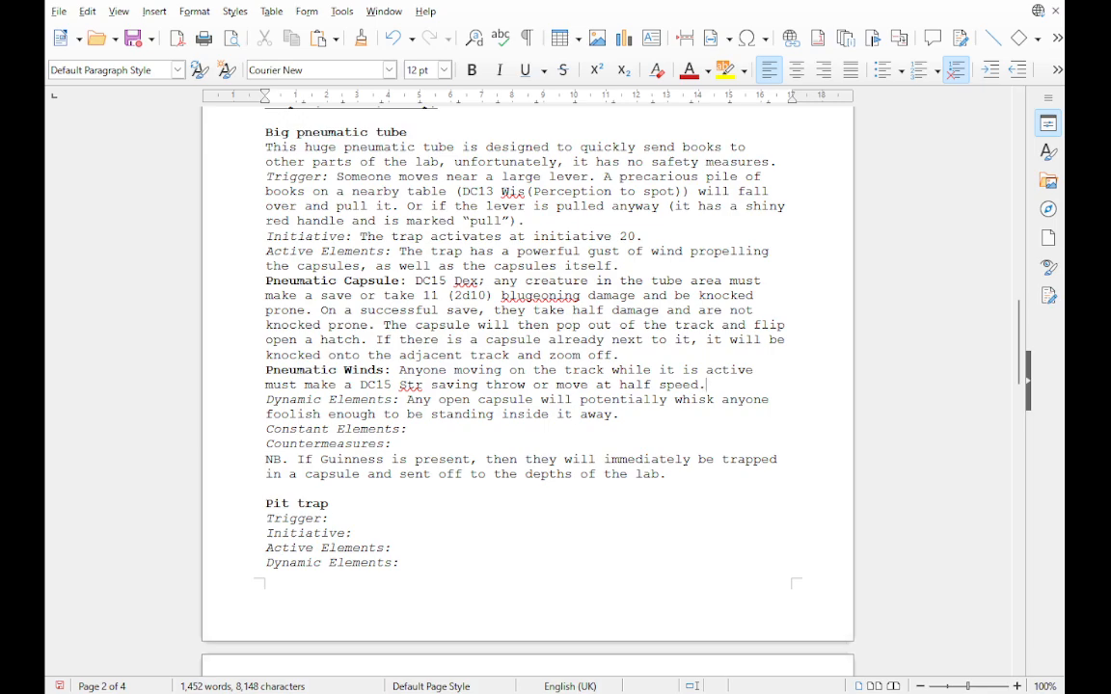
scroll(527, 385, "up", 7)
scroll(527, 386, "up", 3)
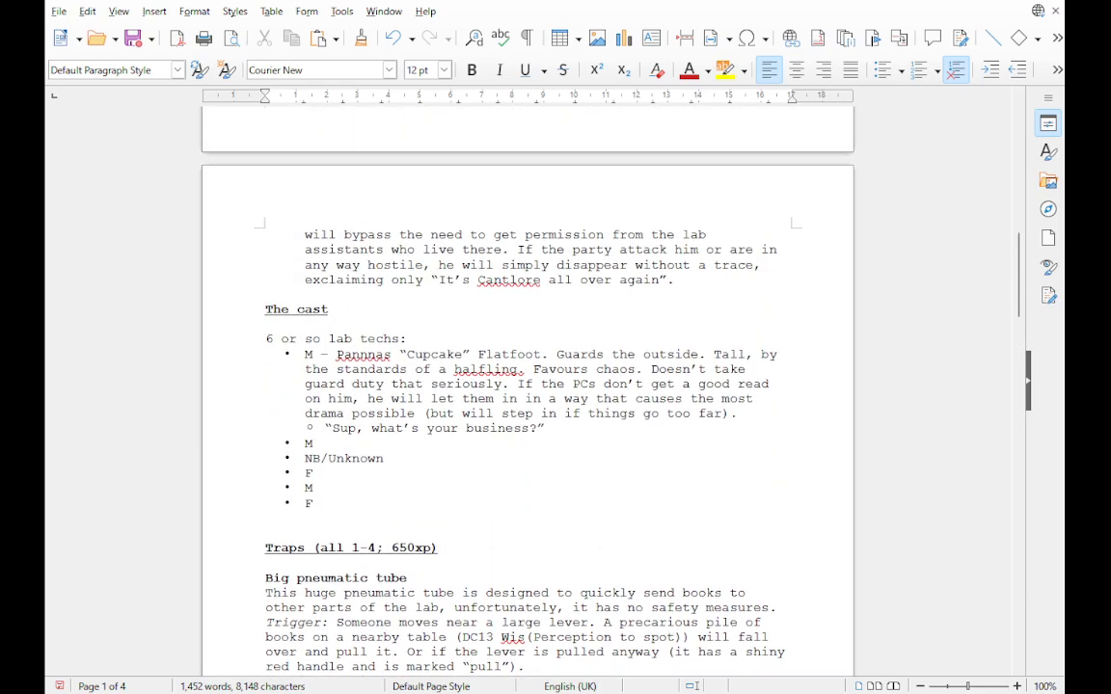
scroll(527, 385, "down", 1)
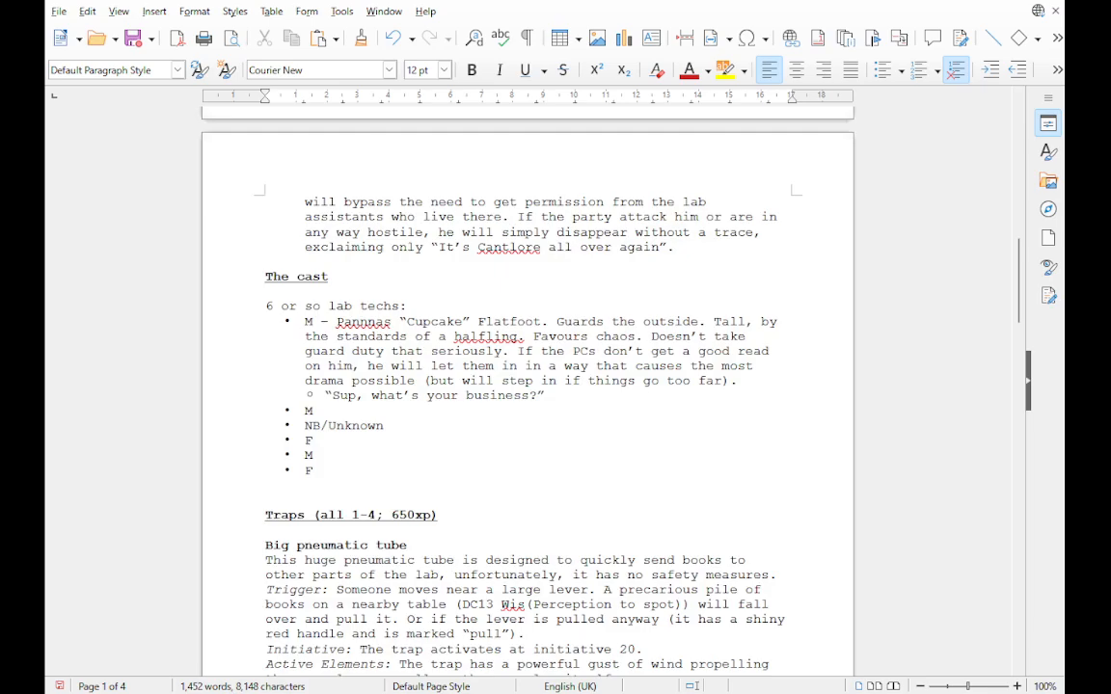
scroll(527, 386, "down", 2)
scroll(527, 386, "down", 6)
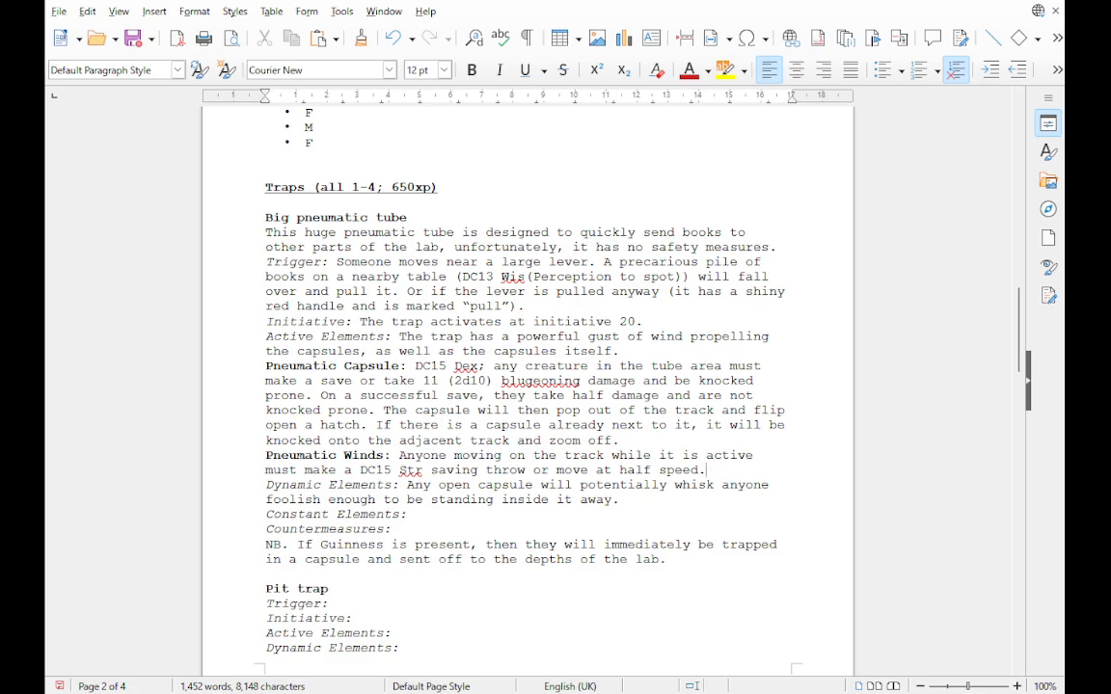
scroll(528, 386, "down", 10)
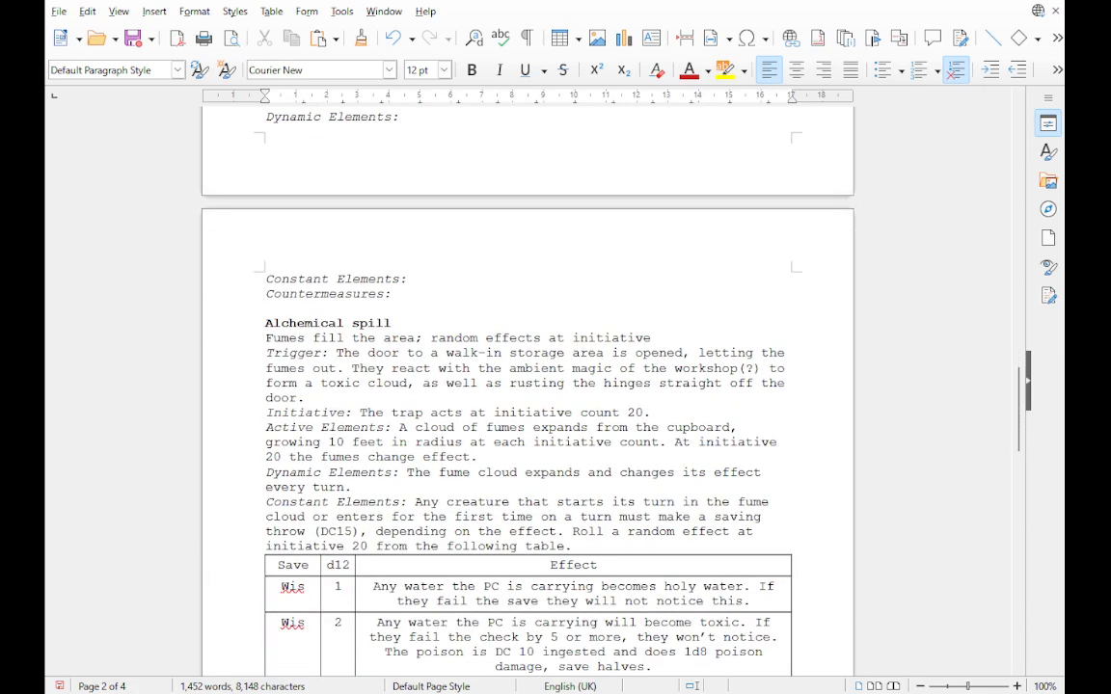
scroll(527, 385, "down", 8)
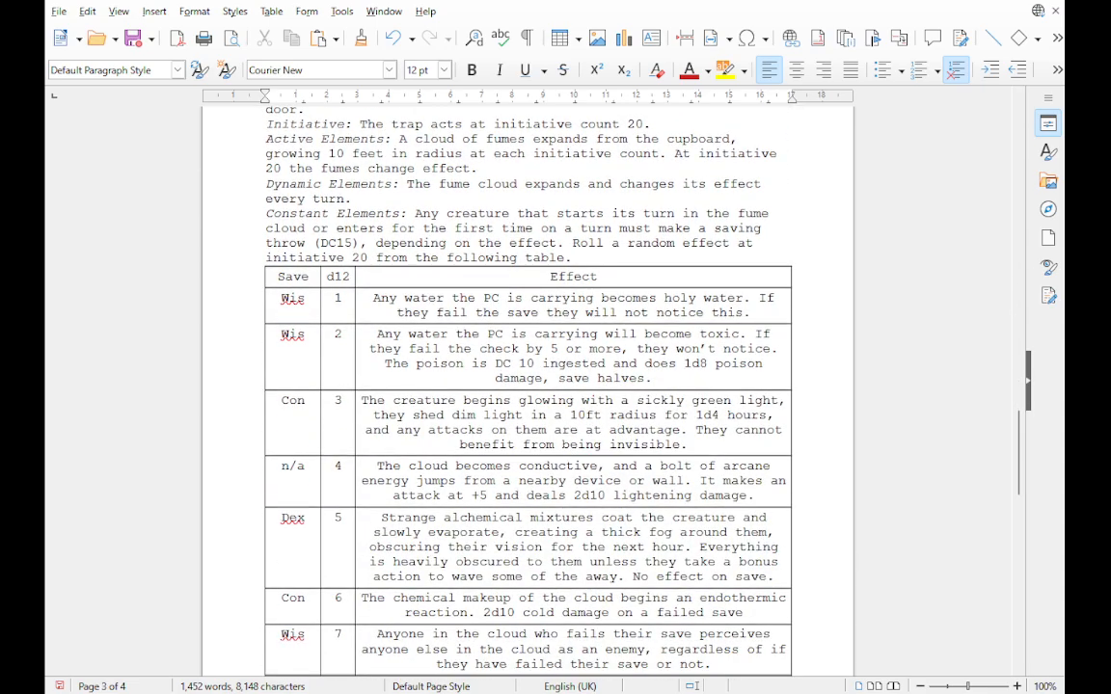
scroll(527, 386, "up", 5)
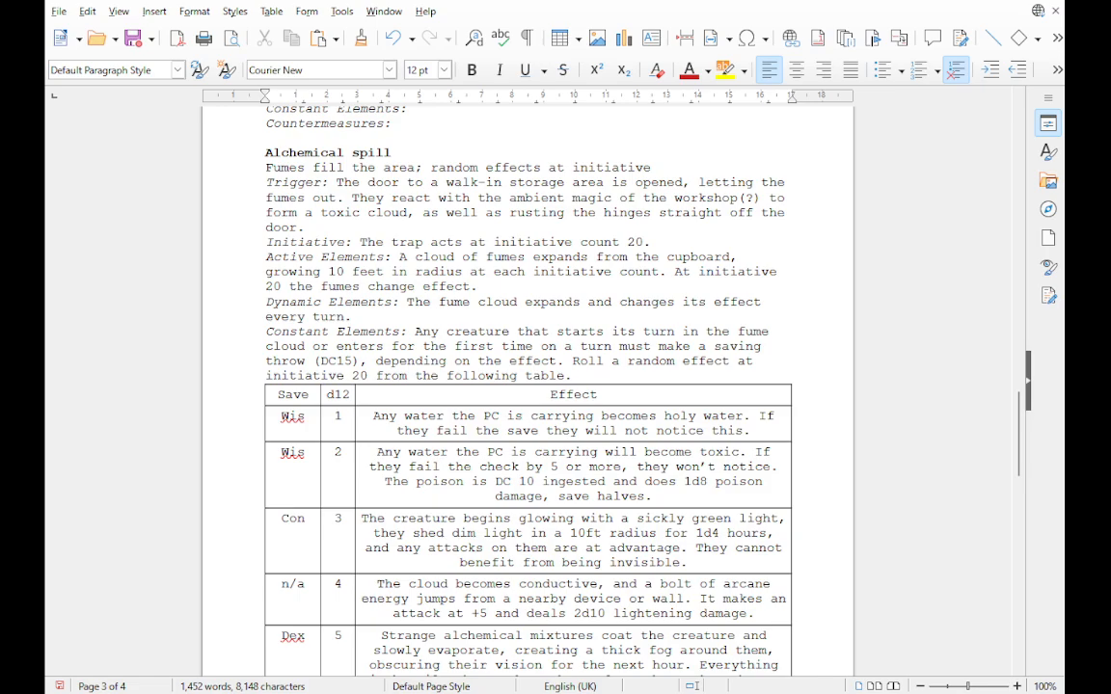
scroll(527, 386, "up", 11)
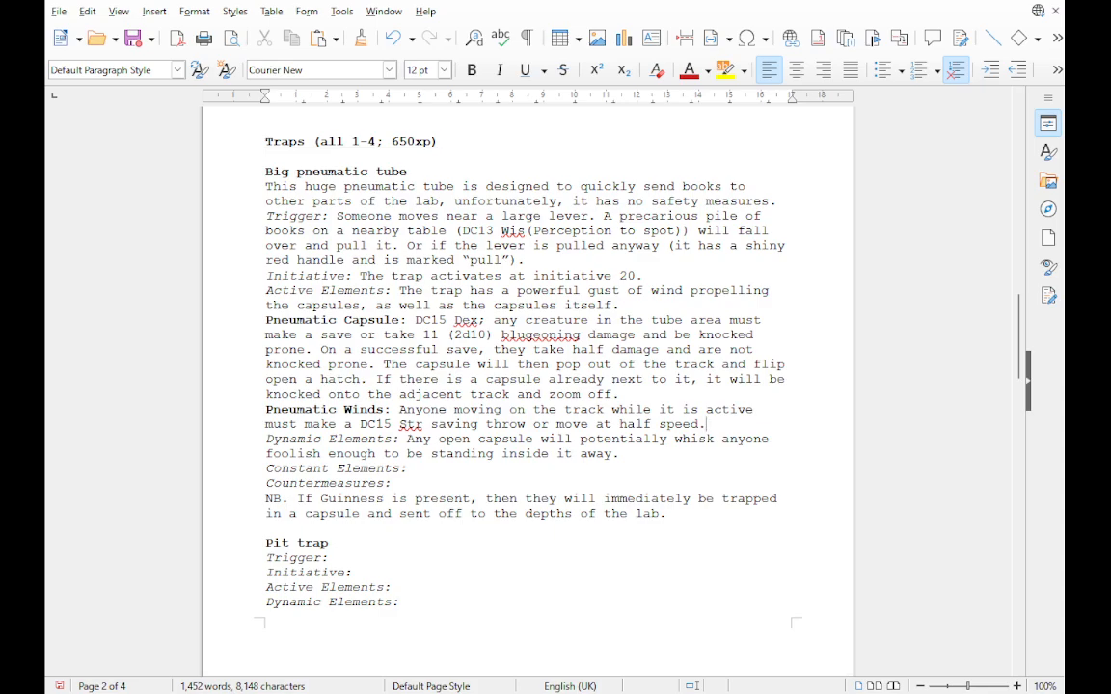
Step: Append "There may be some treasure inside." to the Big pneumatic tube's Dynamic Elements paragraph
left_click(620, 454)
type("There may be some ")
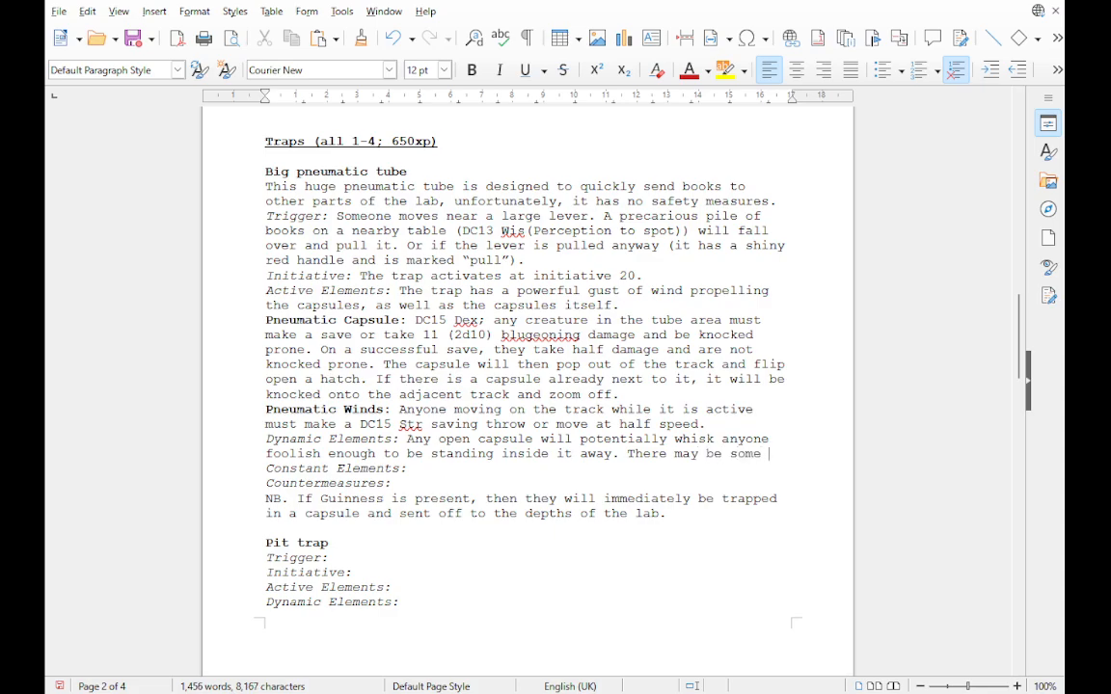
type("treasure ")
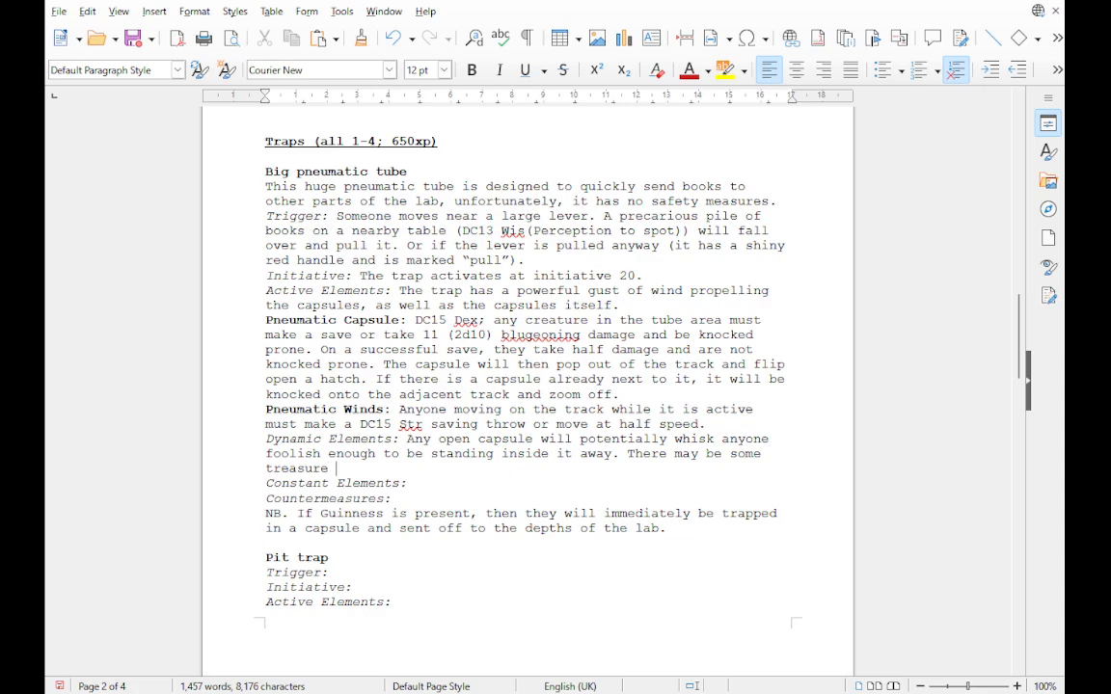
type("inside.")
key("ctrl+i")
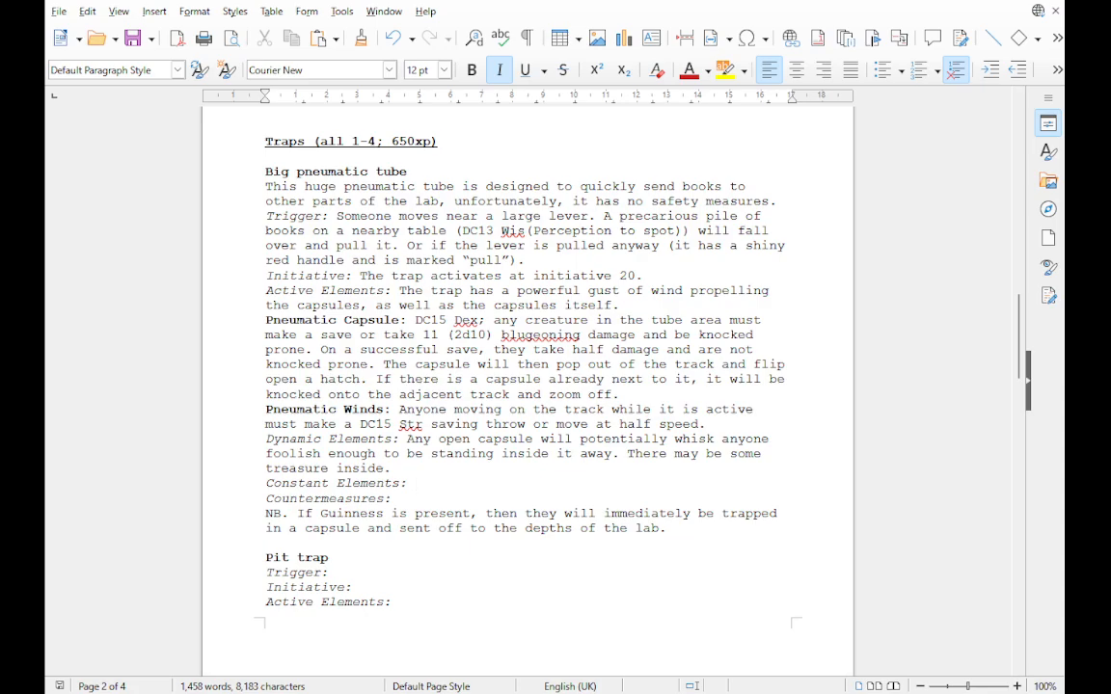
Step: Move the Pneumatic Winds paragraph from below Pneumatic Capsule to its own line under Constant Elements
left_click_drag(265, 409, 705, 424)
key("ctrl+c")
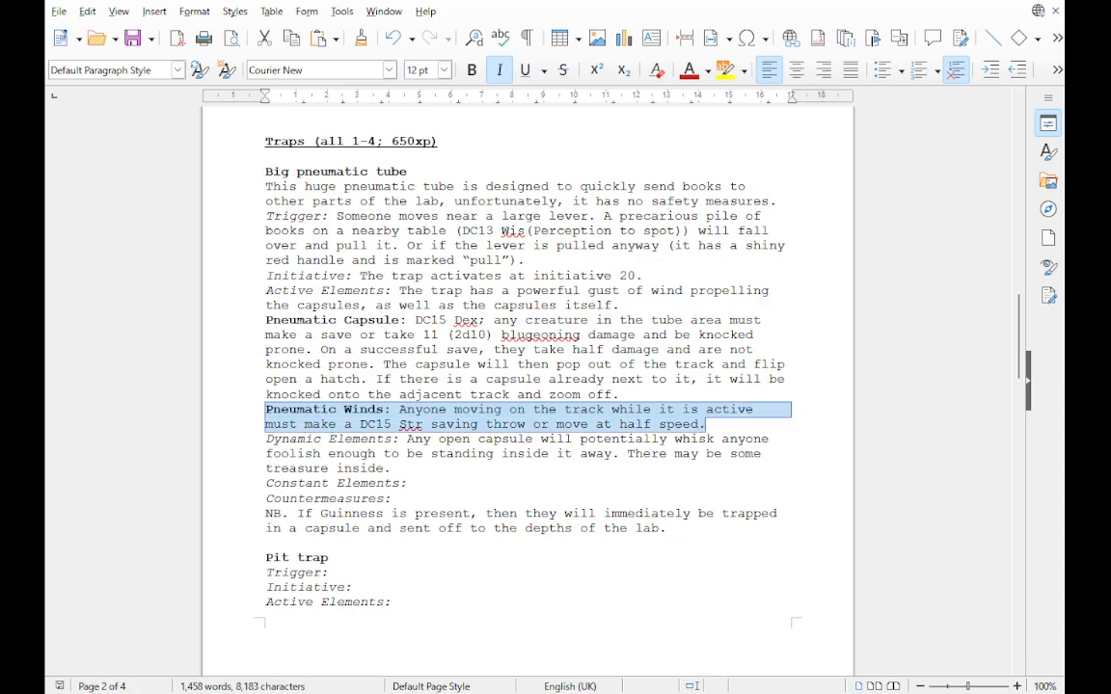
key("Delete")
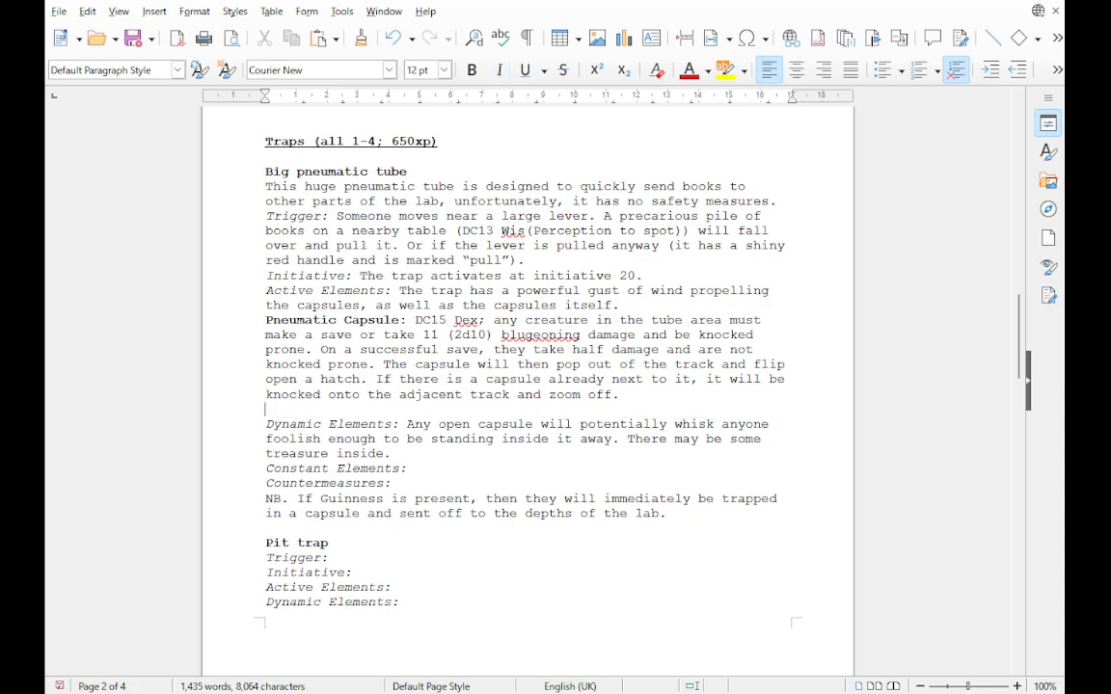
key("BackSpace")
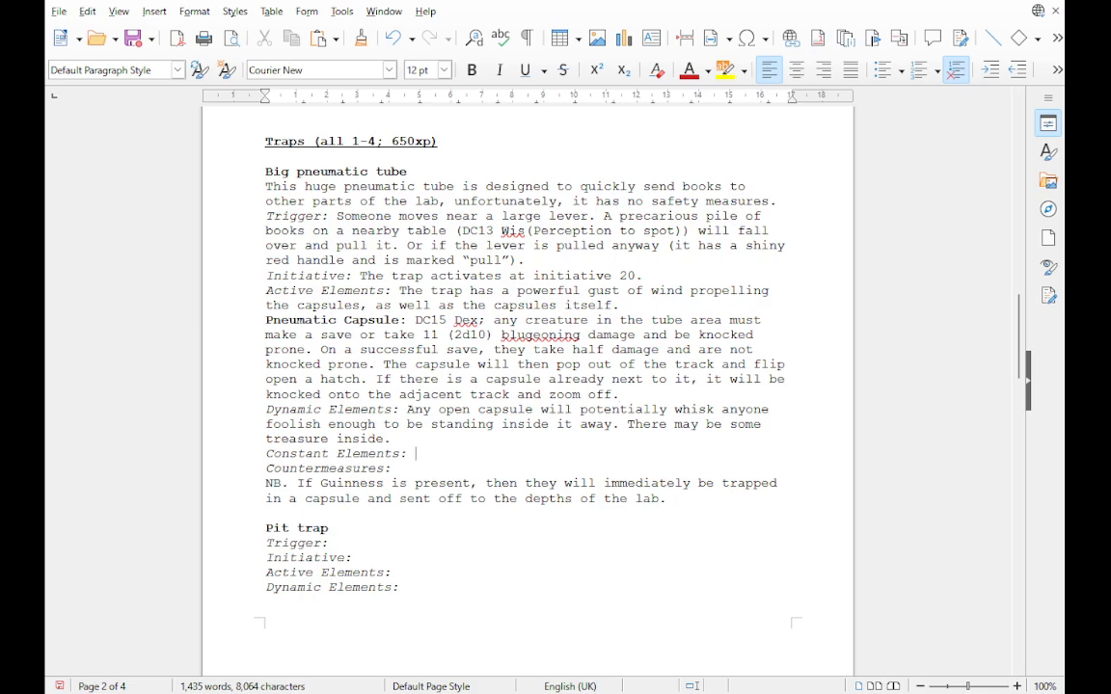
key("Return")
key("ctrl+i")
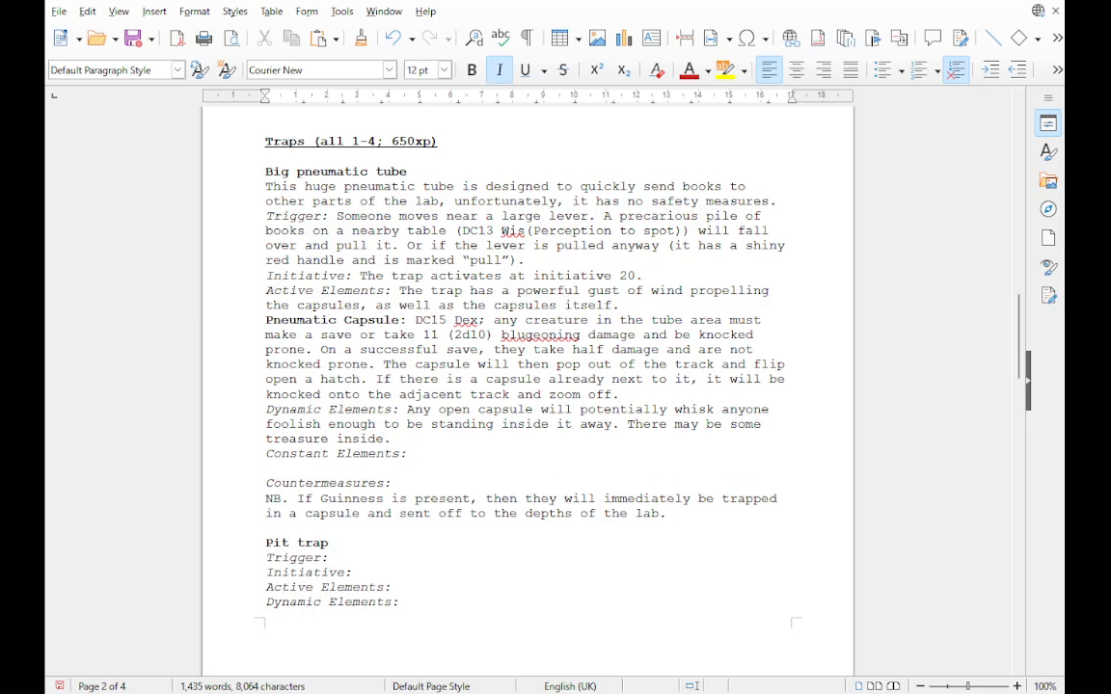
key("ctrl+v")
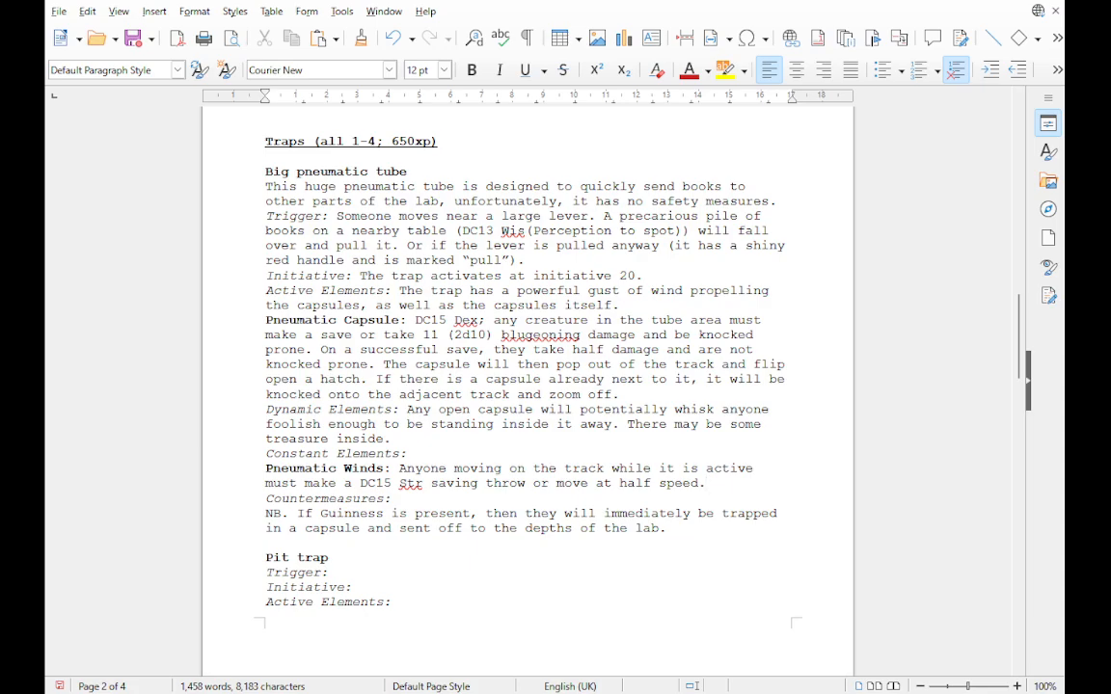
Step: Start a new non-italic line directly beneath the Big pneumatic tube's Countermeasures label
scroll(527, 366, "down", 1)
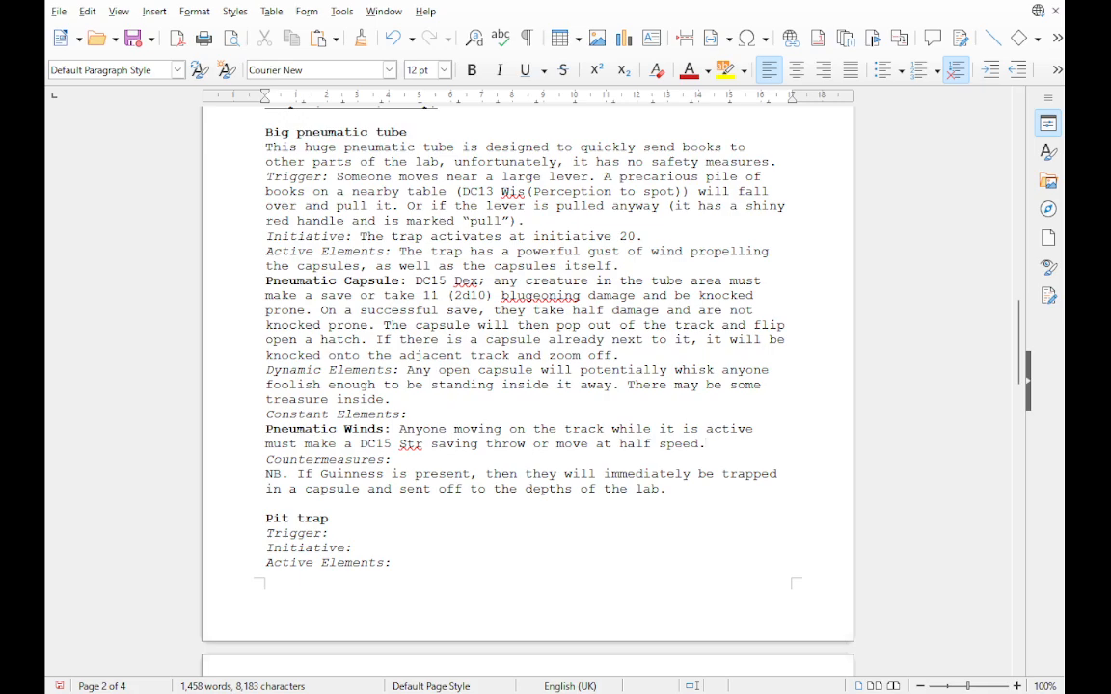
left_click(400, 459)
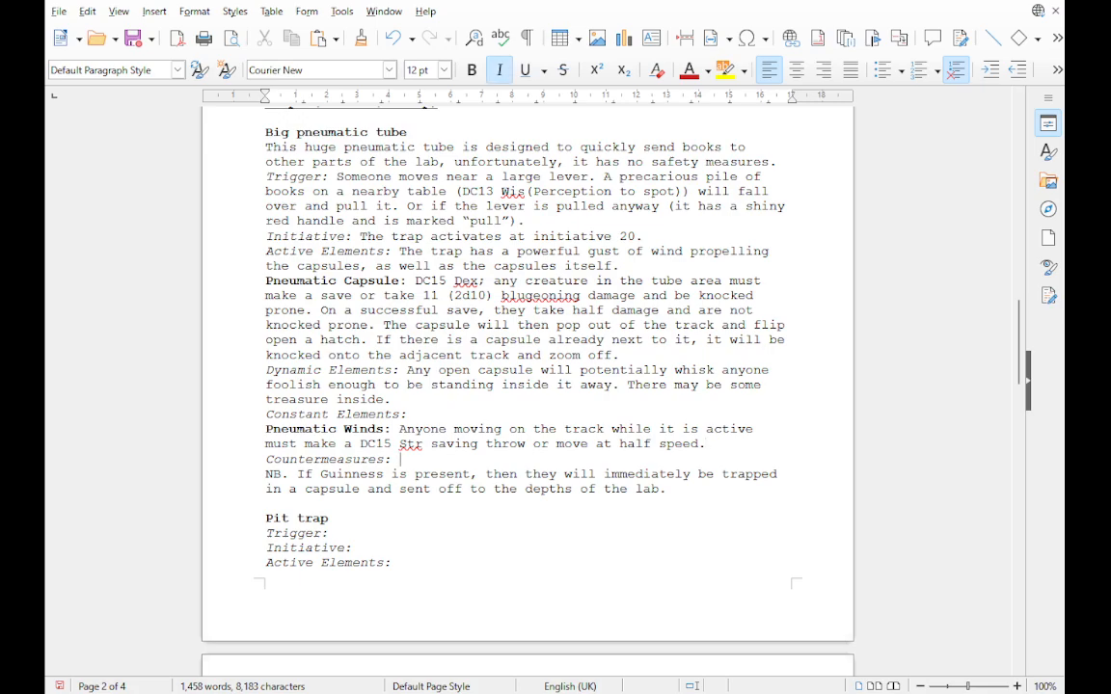
type("The")
key("BackSpace")
key("BackSpace")
key("BackSpace")
key("Return")
key("ctrl+i")
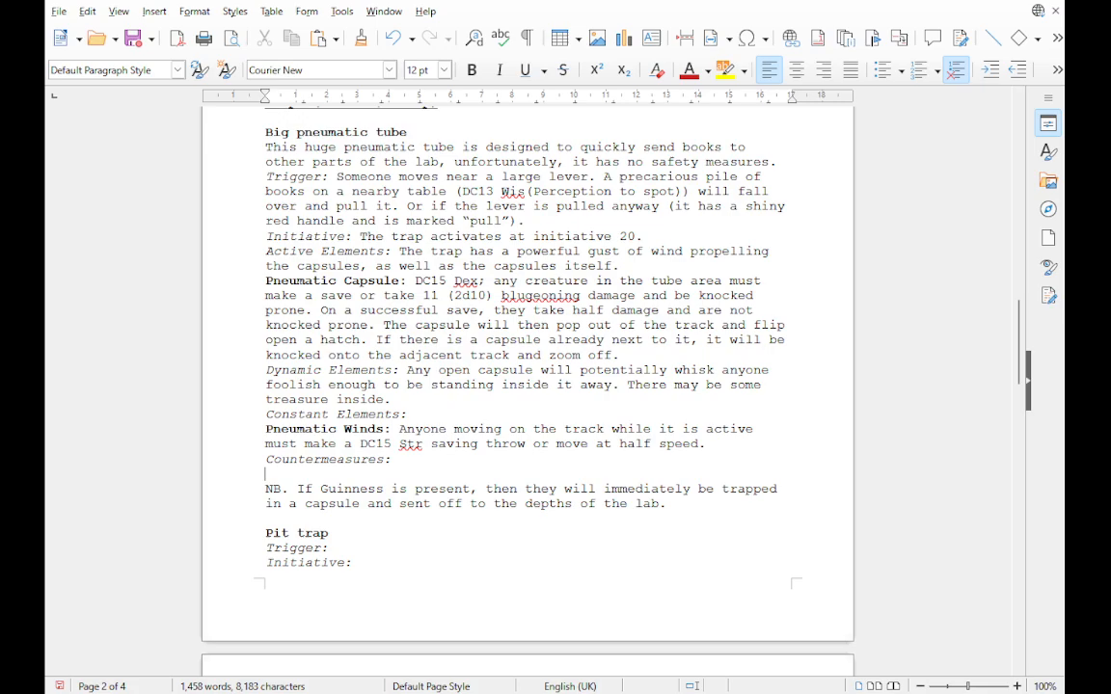
Step: Under the Big pneumatic tube's Countermeasures, write "There is as large button labelled “Emergency Shutdown” at the opposite end of the room."
type("There is as large b")
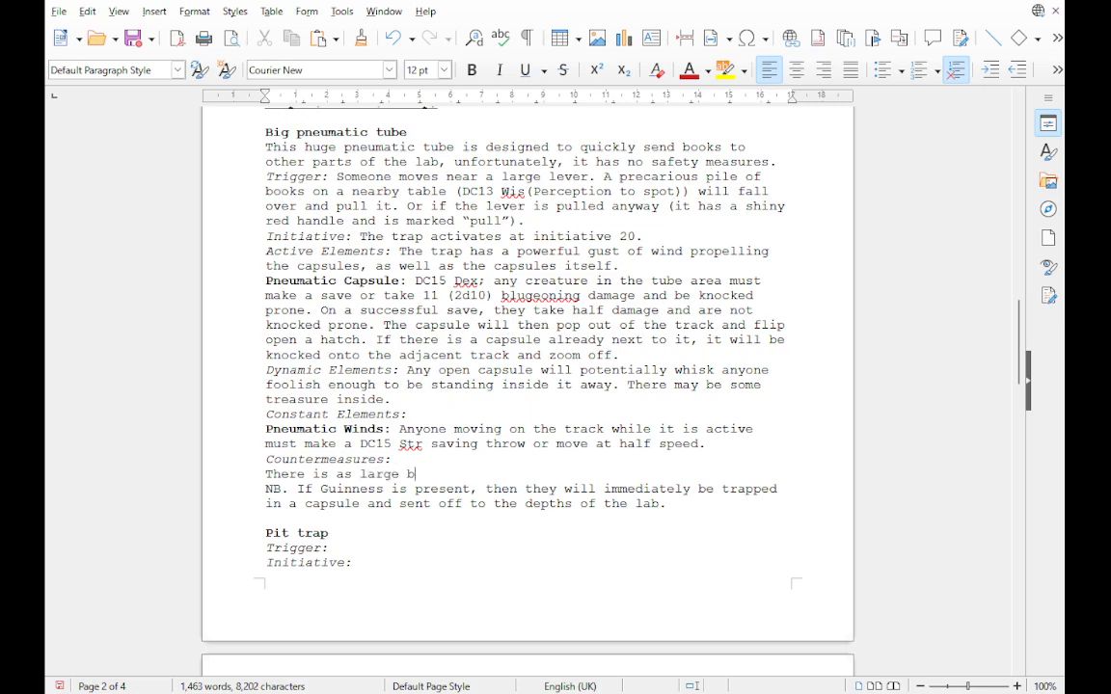
type("utton labelled “E")
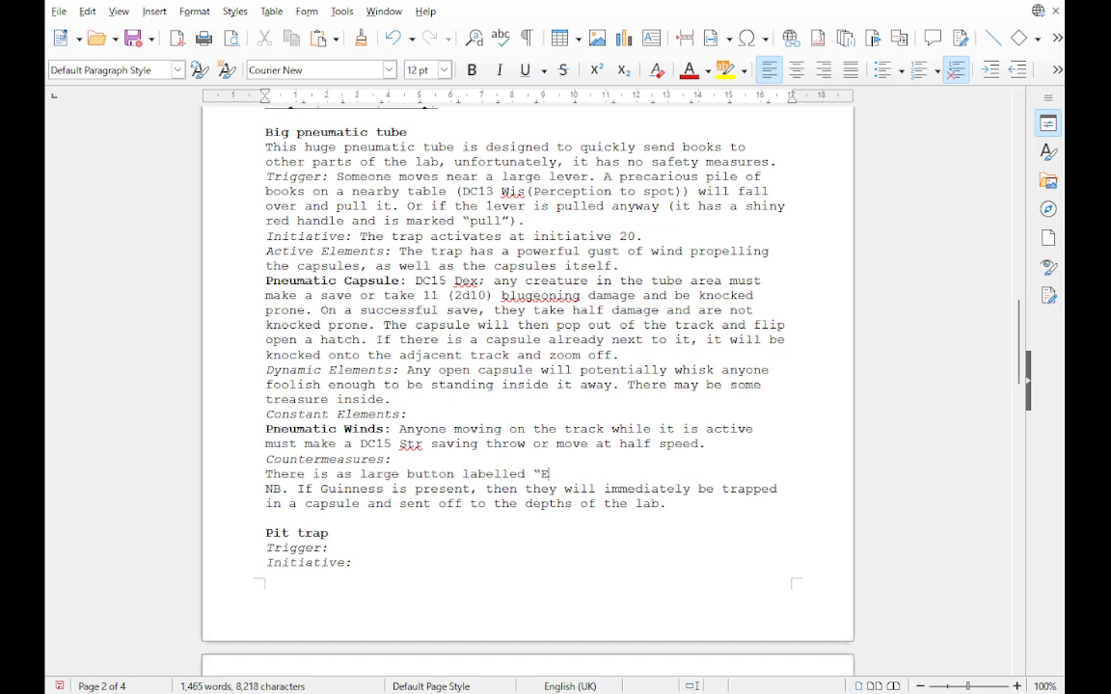
type("mergency Shutdiow")
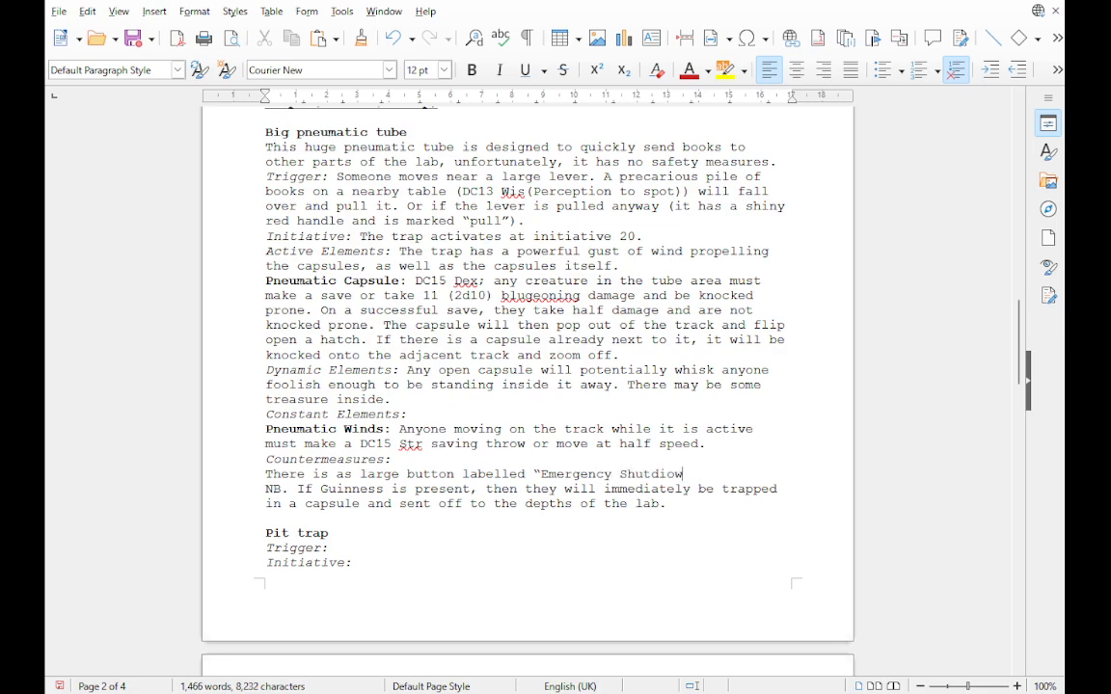
key("BackSpace")
key("BackSpace")
key("BackSpace")
type("own” at the opp")
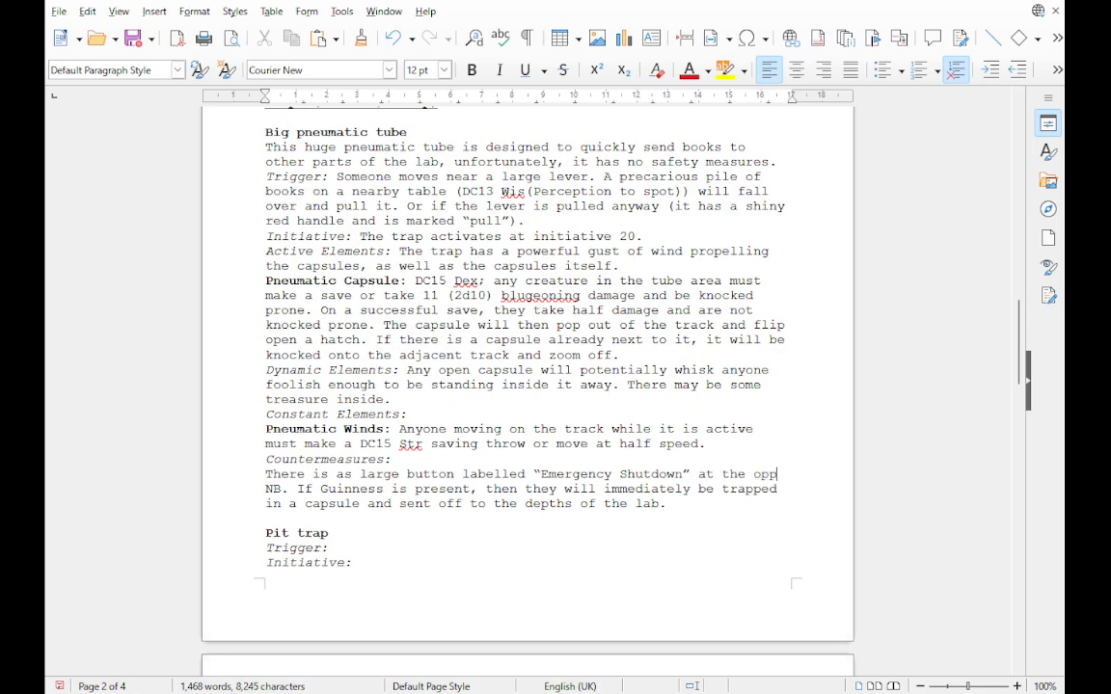
type("osites en")
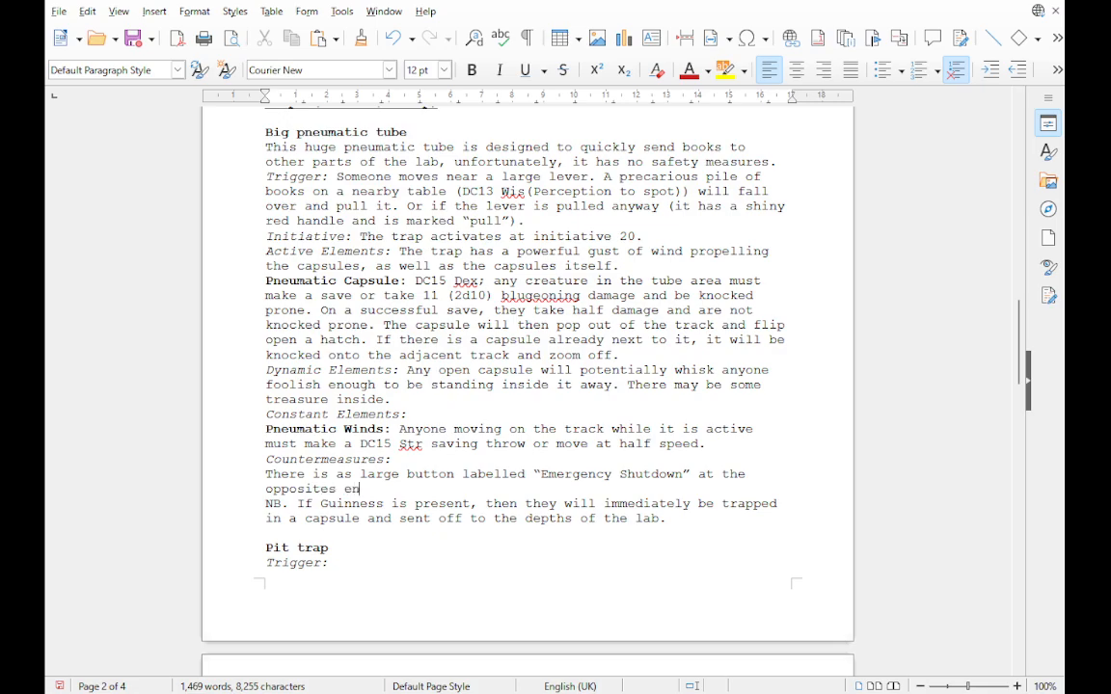
type("d of the room")
key("BackSpace")
key("End")
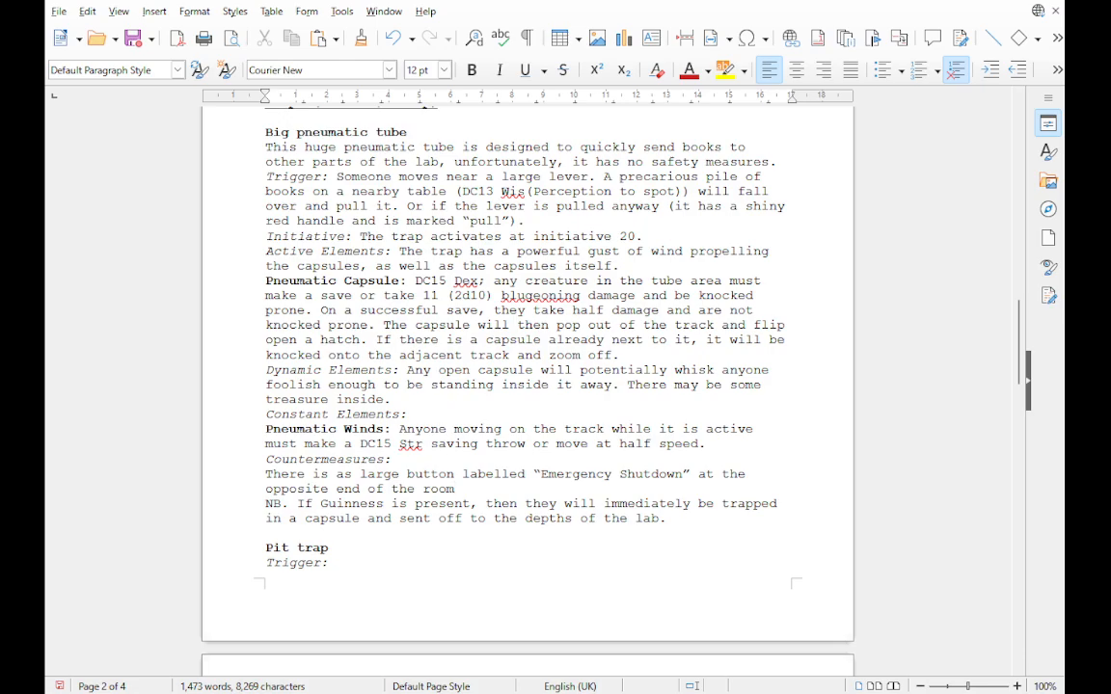
type(".")
Step: Continue the Emergency Shutdown countermeasure with "It’s stiff and will take a DC10 athletics check to push"
type(" It's ")
type("sti")
type("ff and will")
type(" take ")
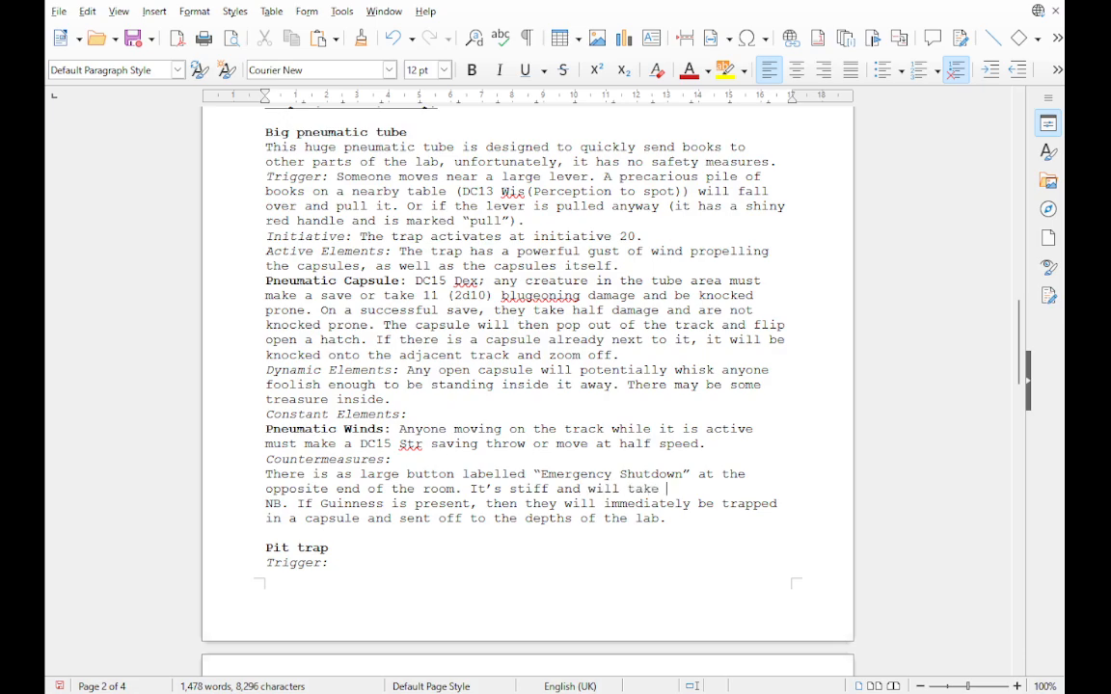
type("a ")
type("DC1")
type("5 ")
type("s")
key("BackSpace")
key("BackSpace")
key("BackSpace")
type("0 athelt")
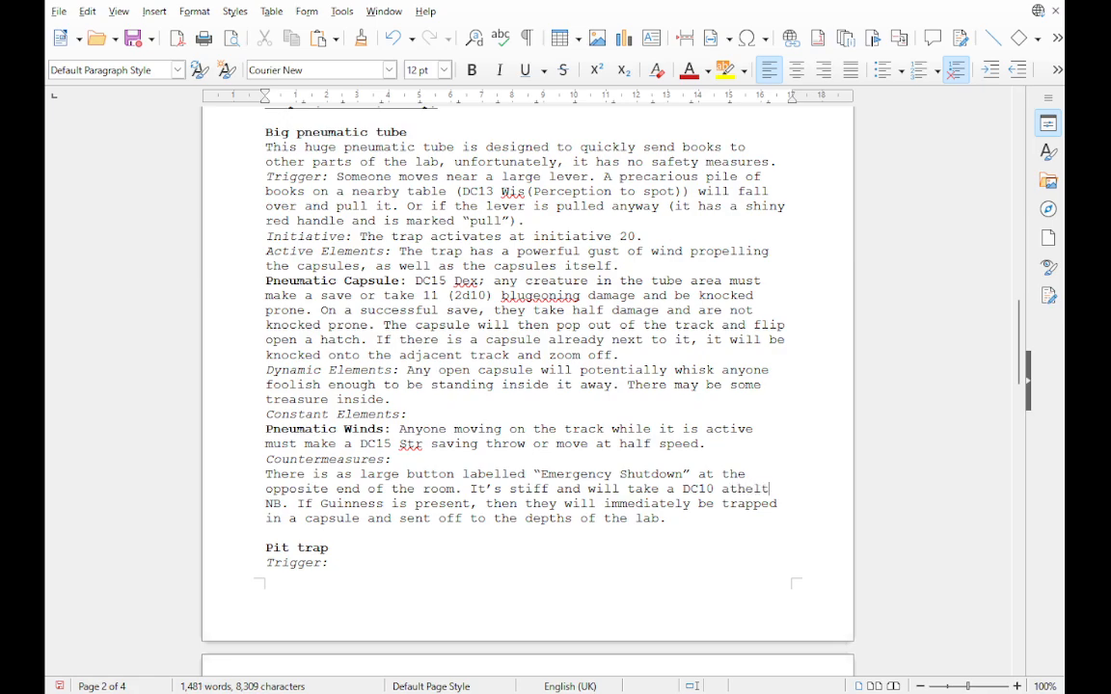
key("BackSpace")
key("BackSpace")
key("BackSpace")
type("letics ")
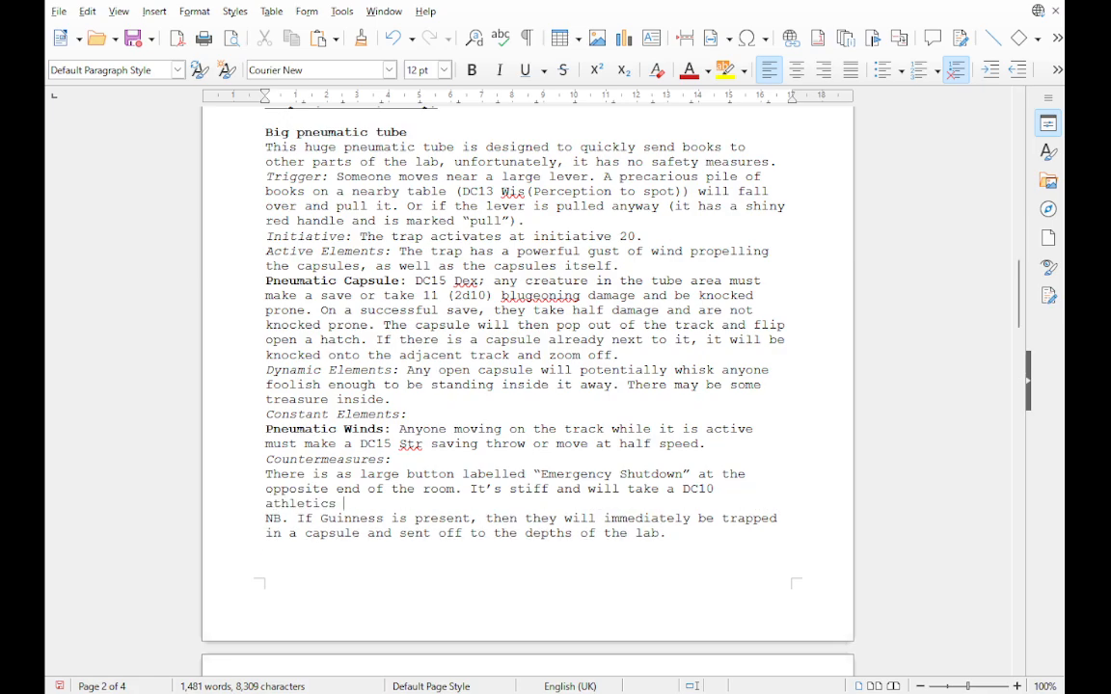
type("check to push,")
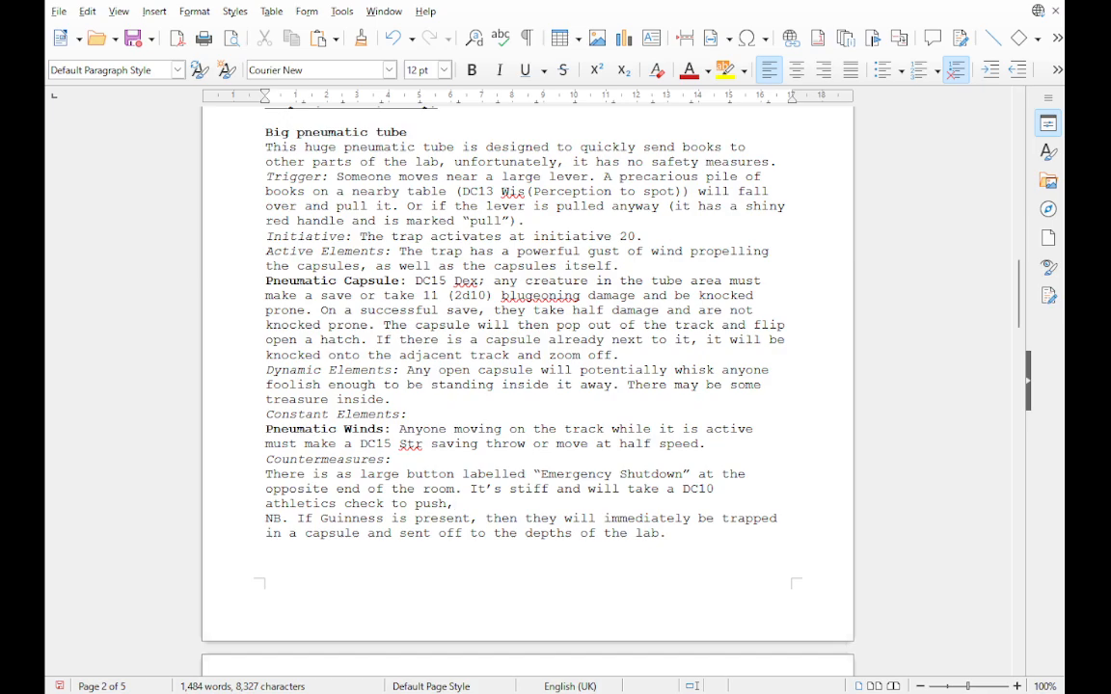
key("BackSpace")
type(", or can be")
key("BackSpace")
key("BackSpace")
key("BackSpace")
key("BackSpace")
key("BackSpace")
key("BackSpace")
key("BackSpace")
key("BackSpace")
key("BackSpace")
key("BackSpace")
key("BackSpace")
type(",")
key("BackSpace")
Step: Finish the countermeasure with ". Doing so will immediately switch the trap off." and add an empty line before the NB note
type(". Doing so will")
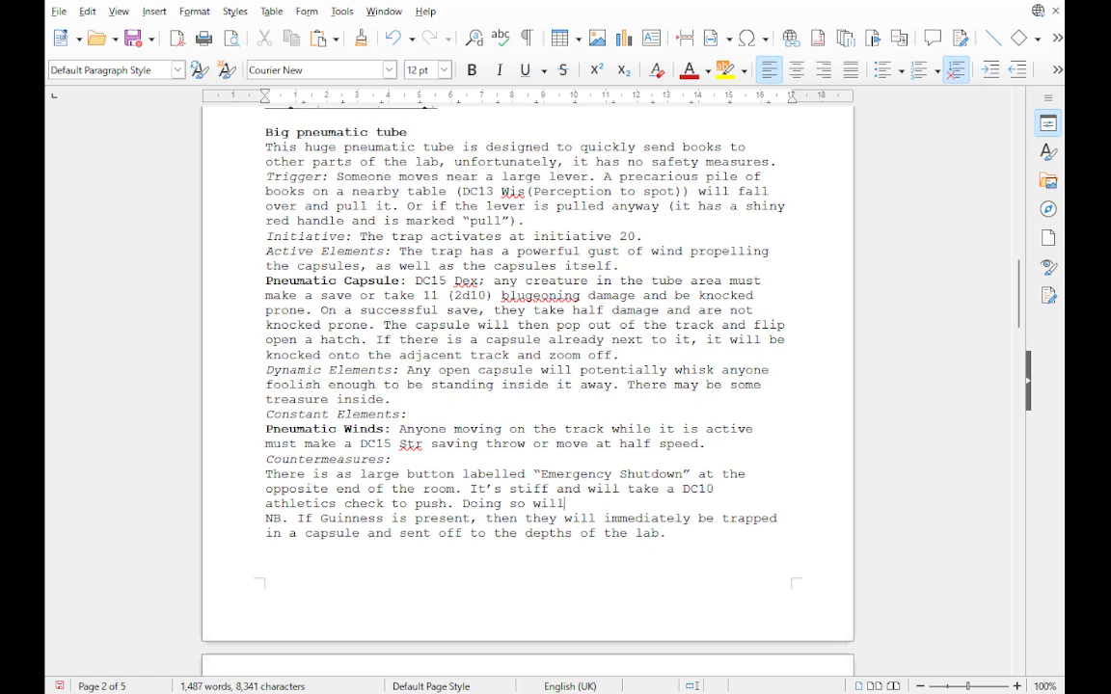
type(" immediately swich")
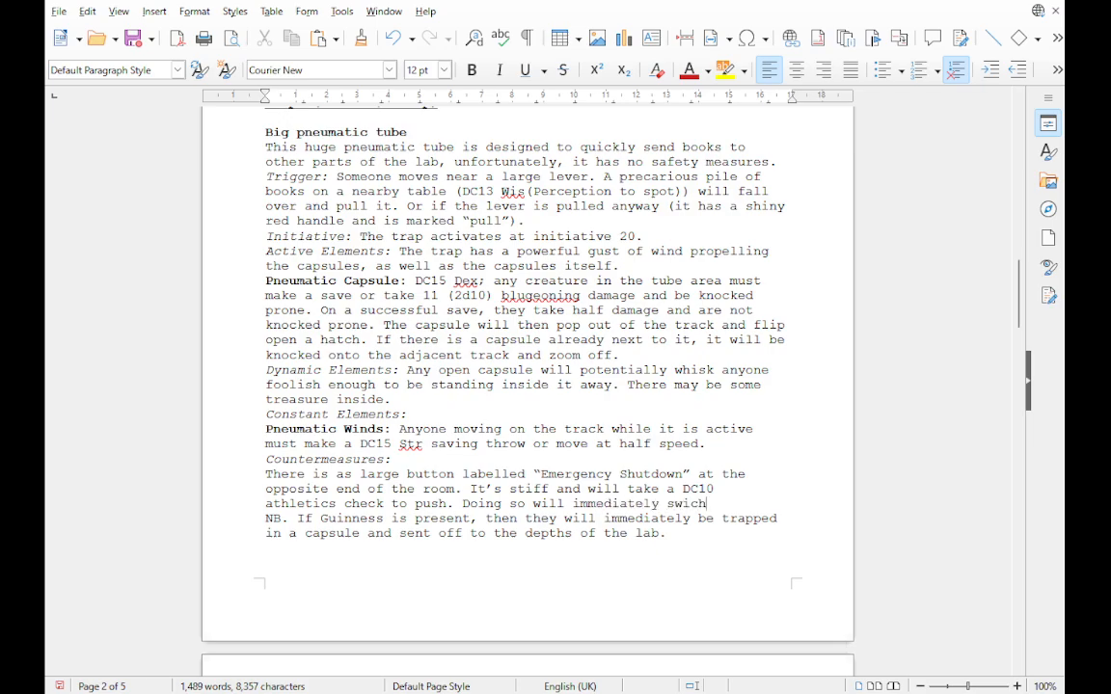
key("BackSpace")
key("BackSpace")
type("tch the trap off.")
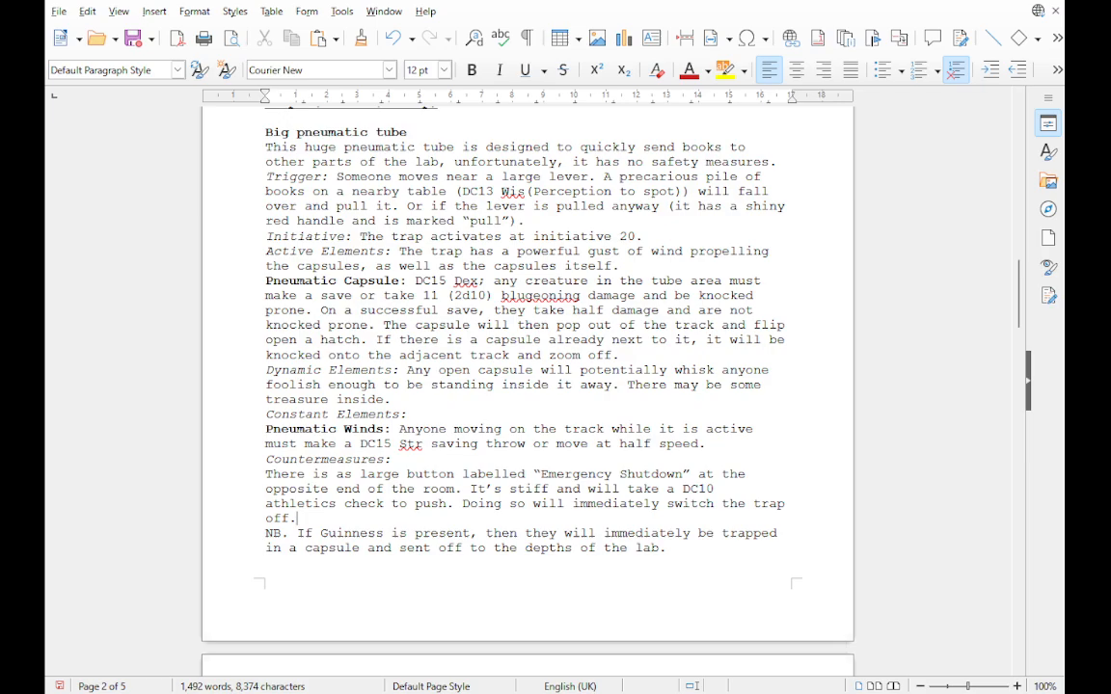
key("Return")
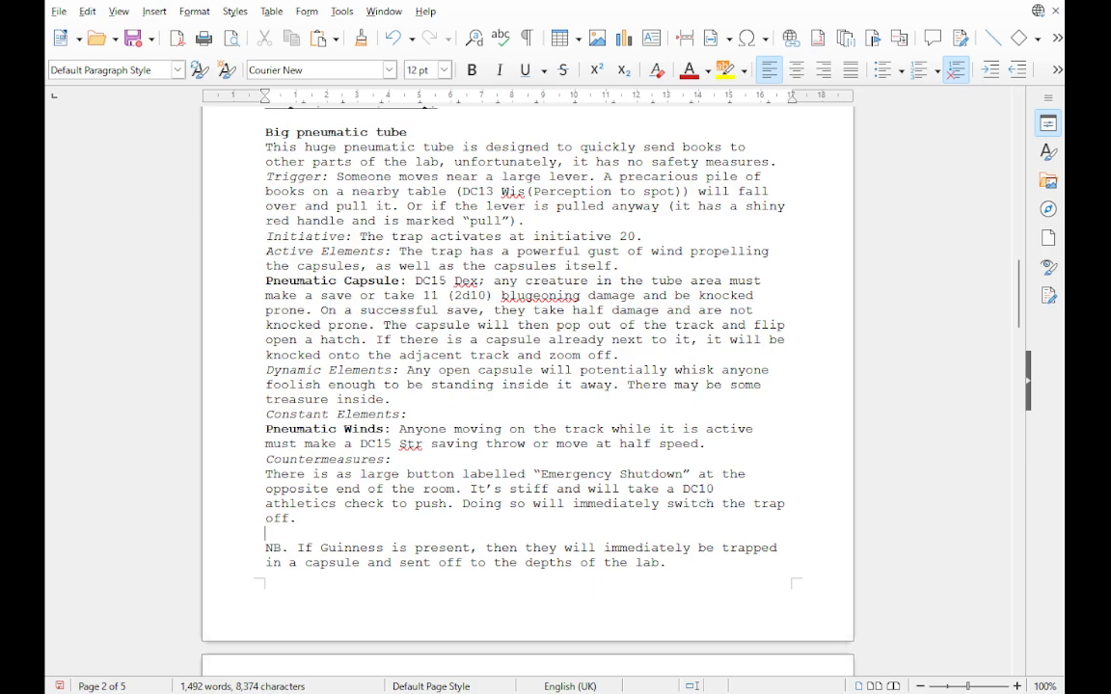
Step: Review the remaining trap entries through to the end of the document, including the Alchemical spill effects table and the unfilled traps
scroll(527, 385, "down", 13)
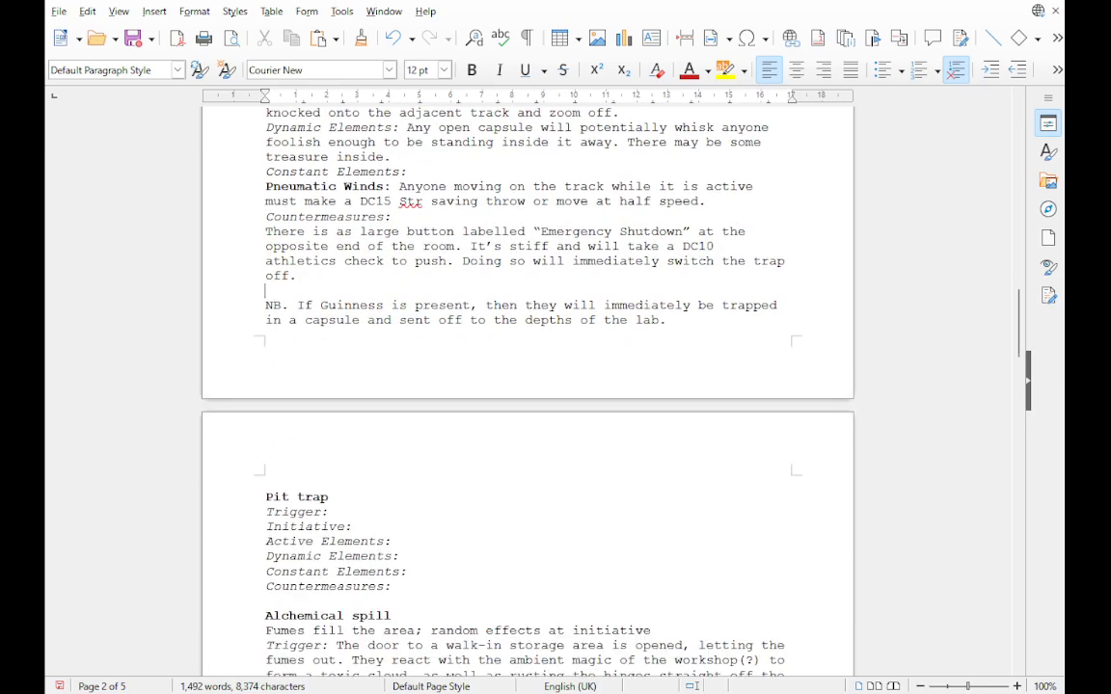
scroll(527, 385, "down", 20)
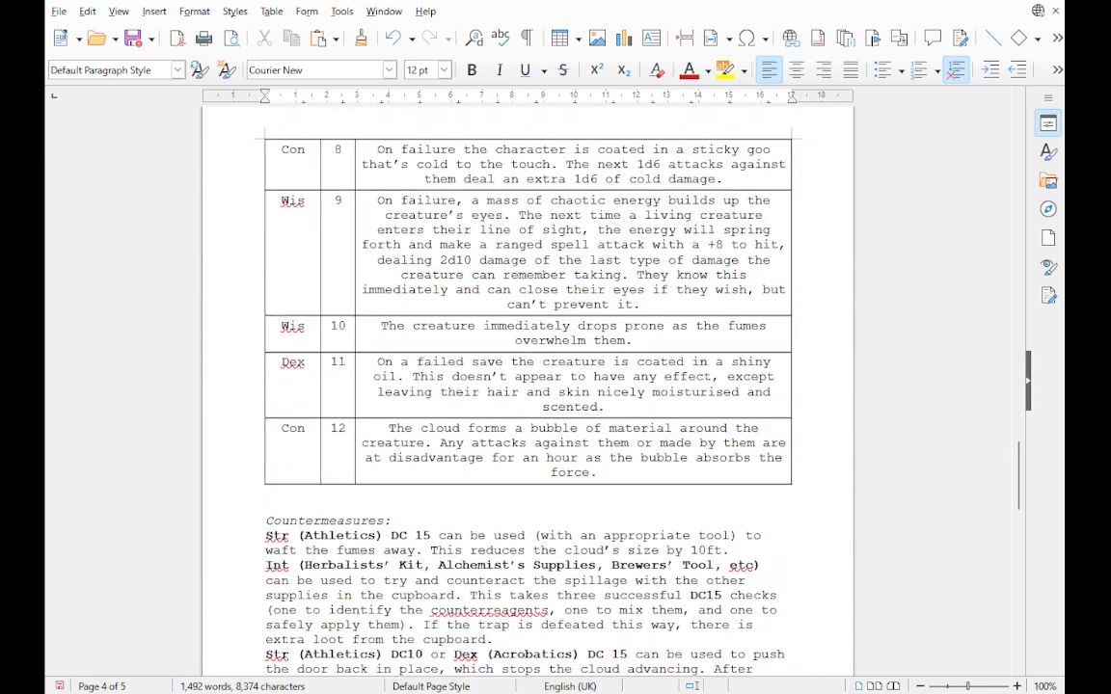
scroll(528, 386, "down", 3)
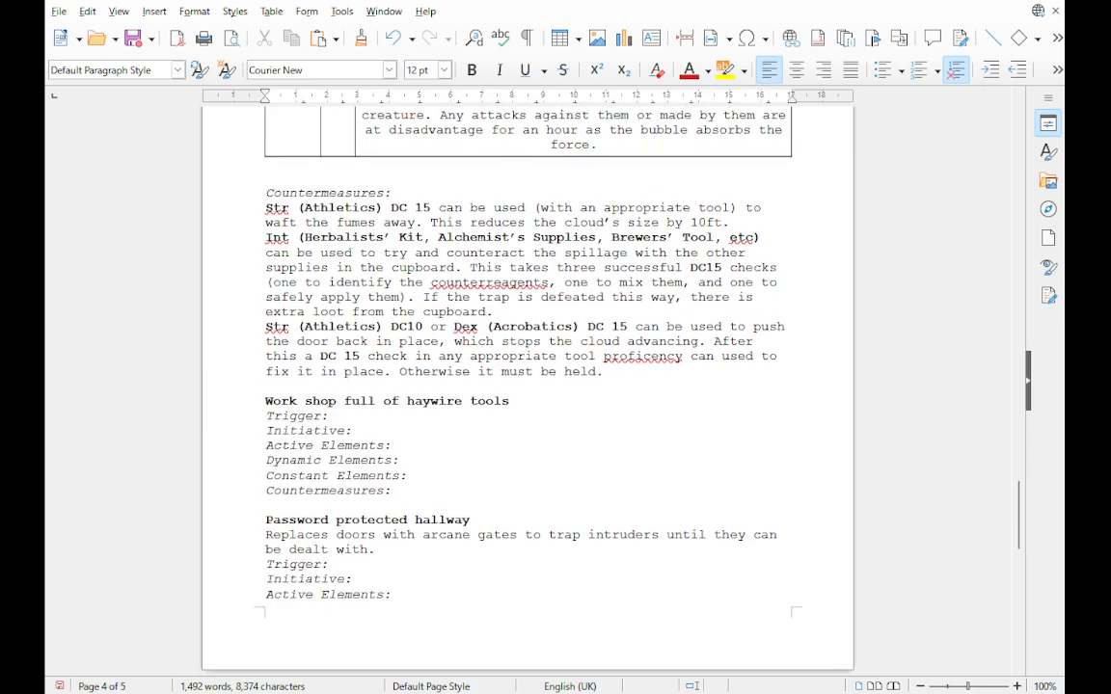
scroll(527, 385, "down", 12)
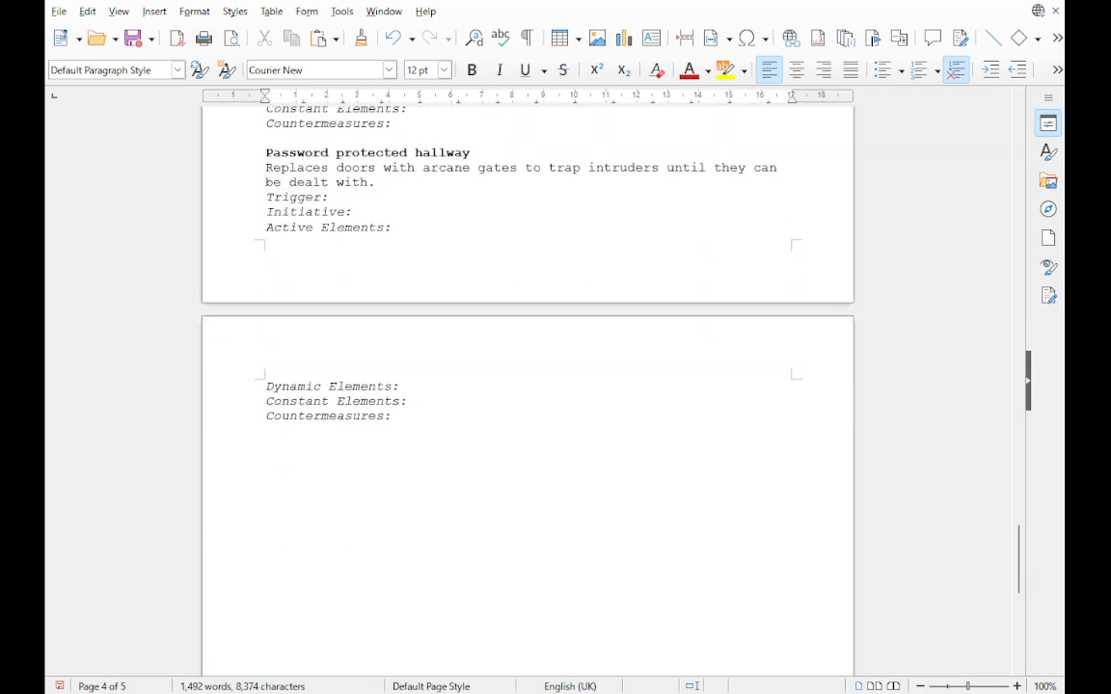
scroll(527, 385, "up", 20)
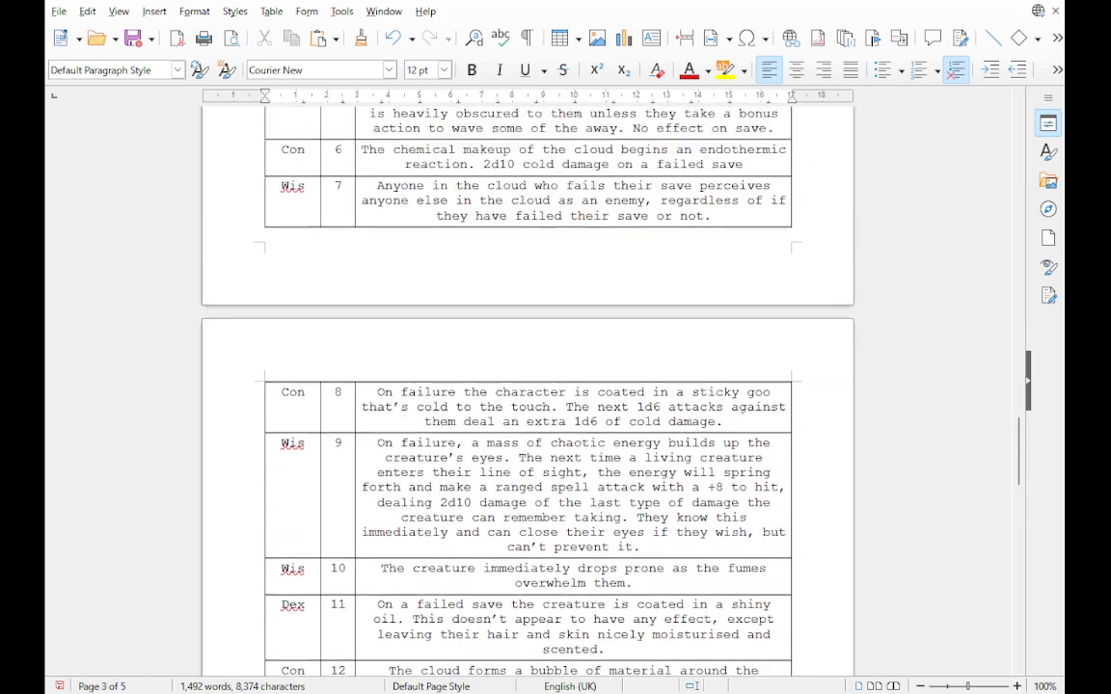
scroll(527, 386, "up", 20)
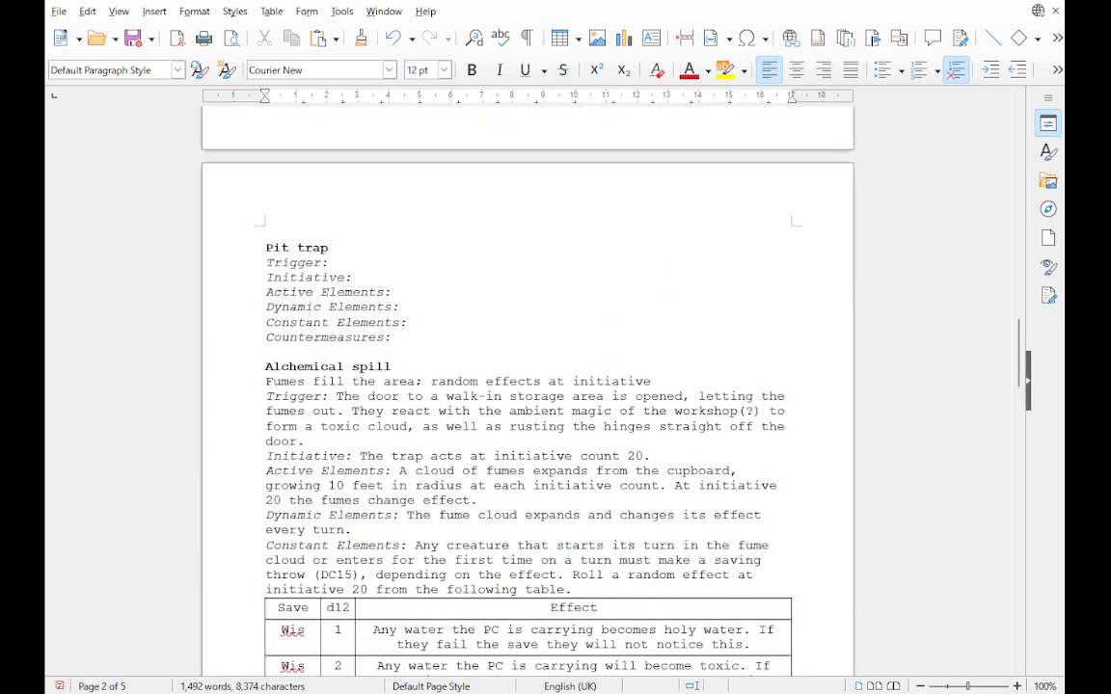
scroll(527, 386, "up", 4)
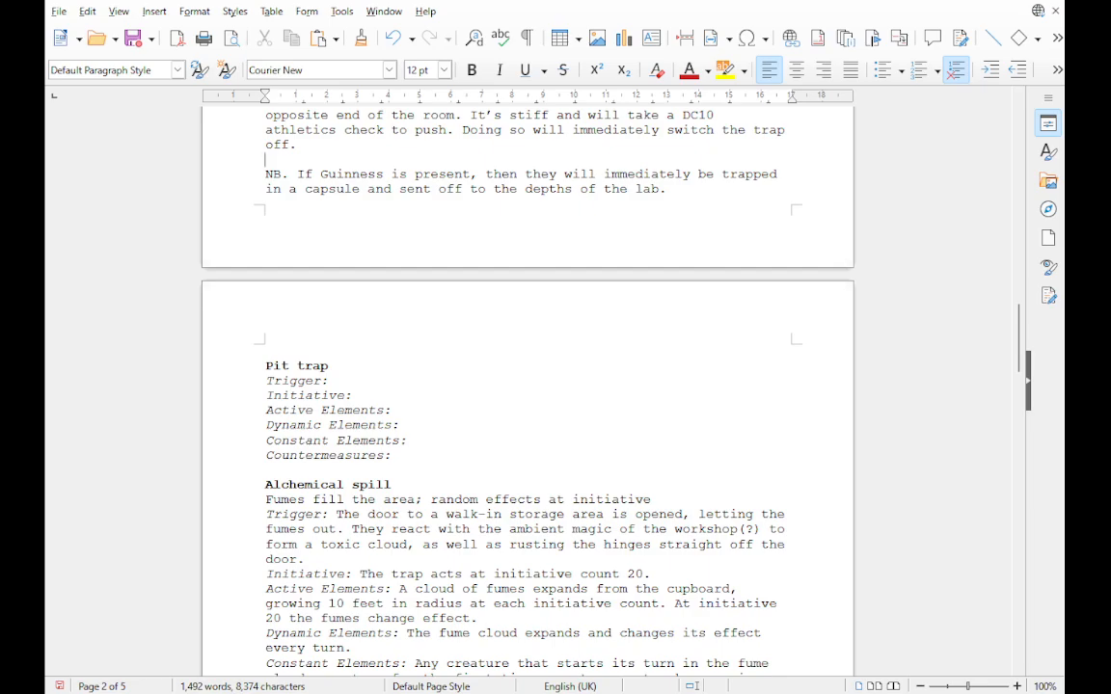
Step: Duplicate the Pit trap heading and its empty element labels as a new entry above Alchemical spill, separated by an empty line
left_click_drag(266, 366, 392, 455)
key("ctrl+c")
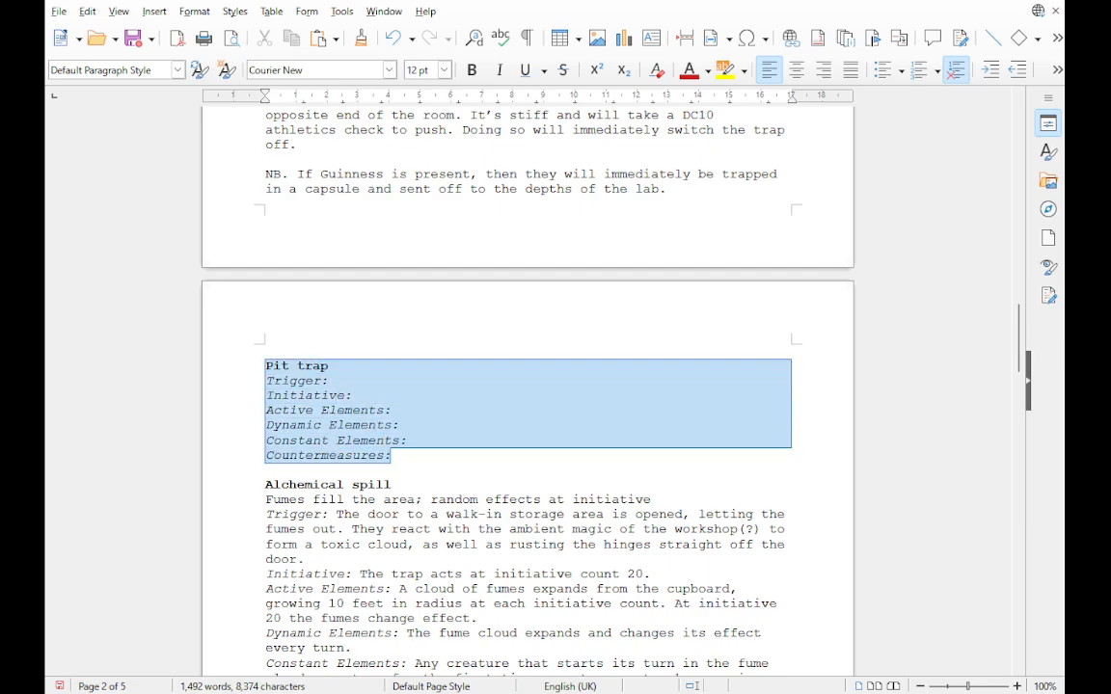
key("End")
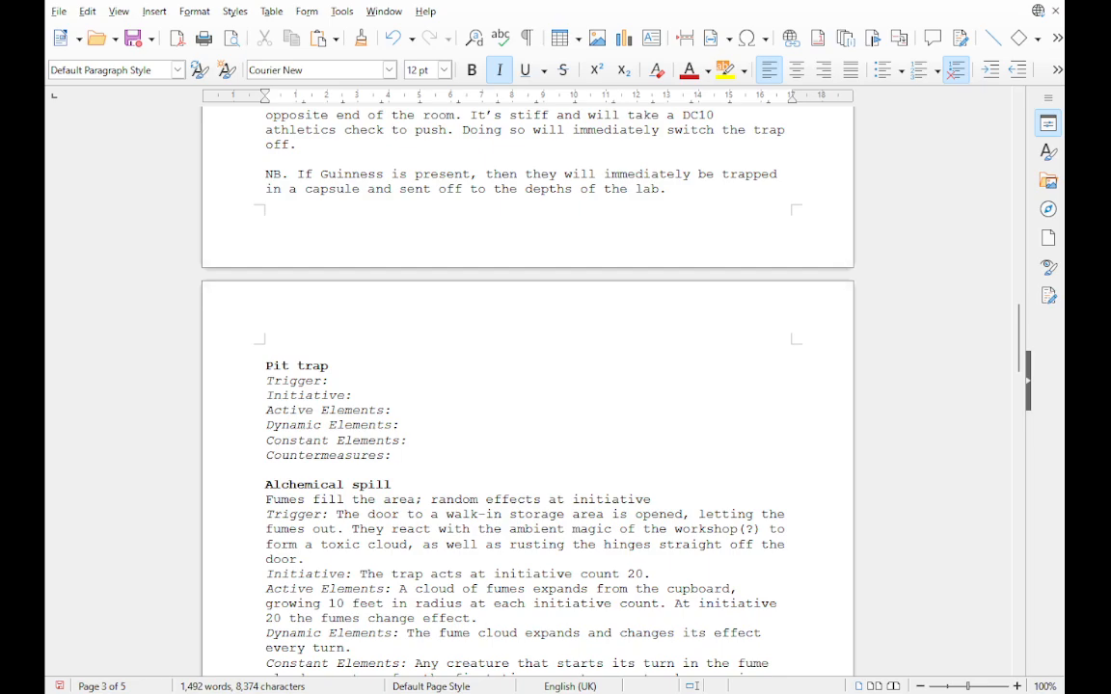
key("Return")
key("Return")
key("ctrl+v")
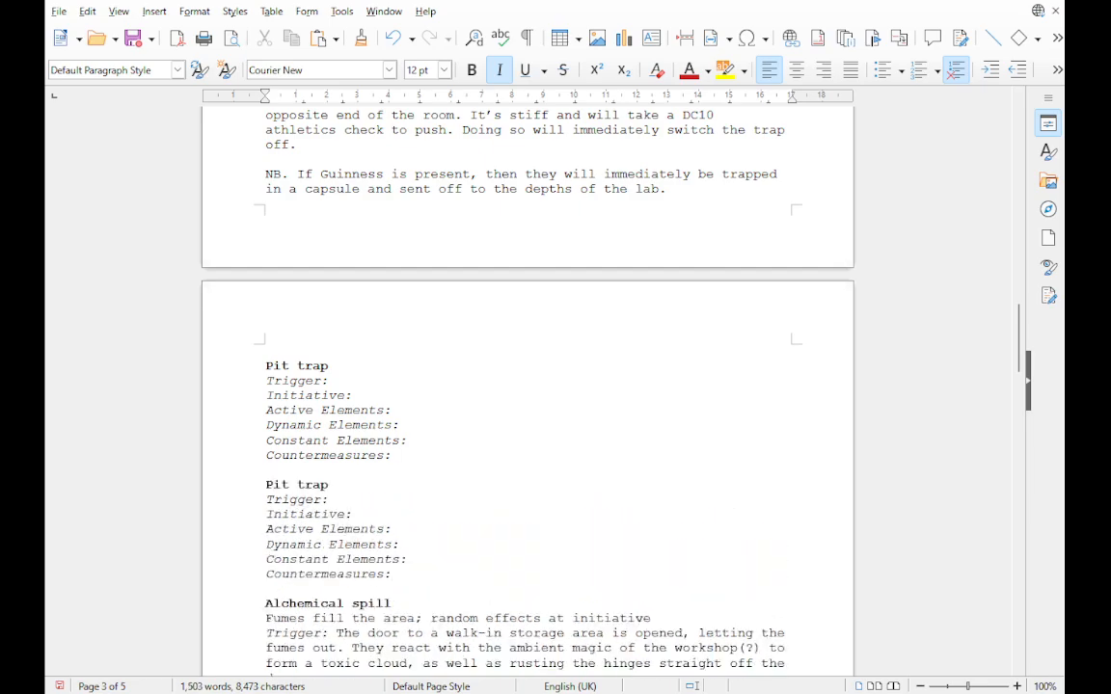
Step: Retitle the duplicated Pit trap entry as "Decontamination Room"
left_click_drag(266, 485, 329, 485)
type("Decl")
key("BackSpace")
type("on")
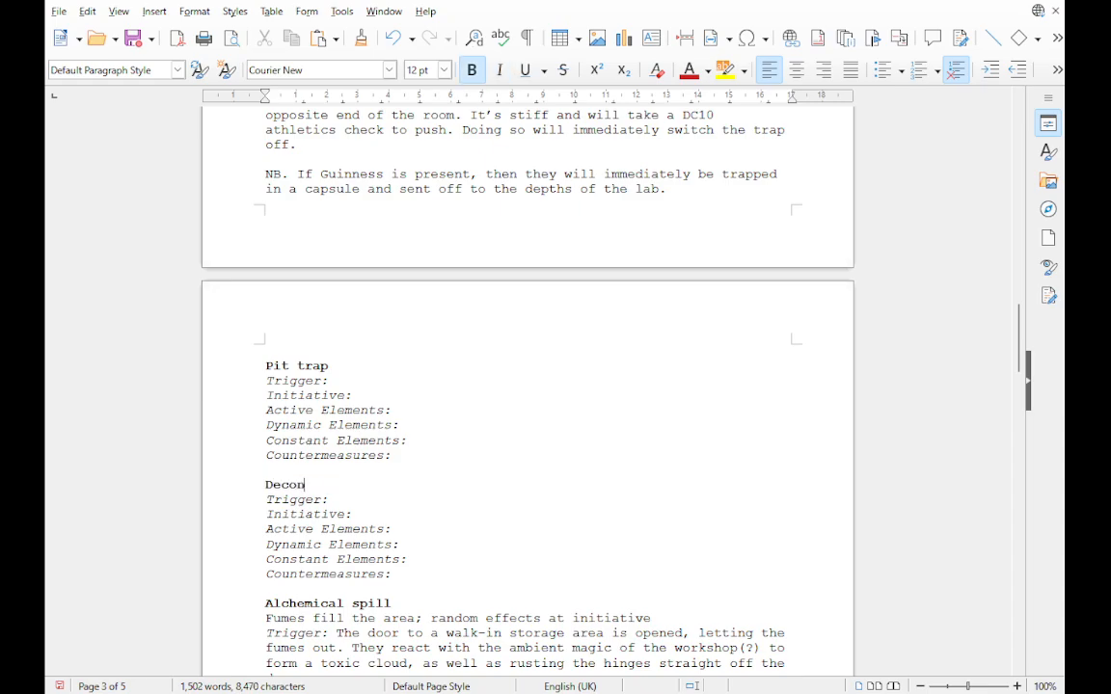
type("tamination Room")
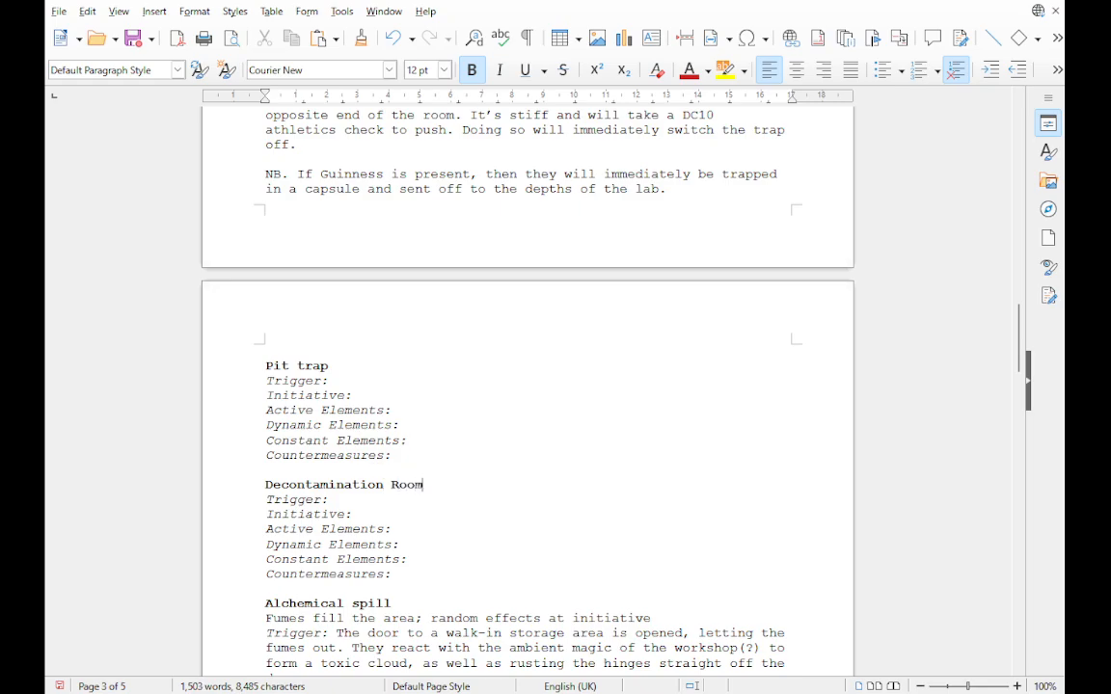
Step: Below the Decontamination Room heading, write "This room was intended to lock, then clean anyone inside. Unfortunately the sanitiser has degreaded somewhat over the centuries..."
key("Return")
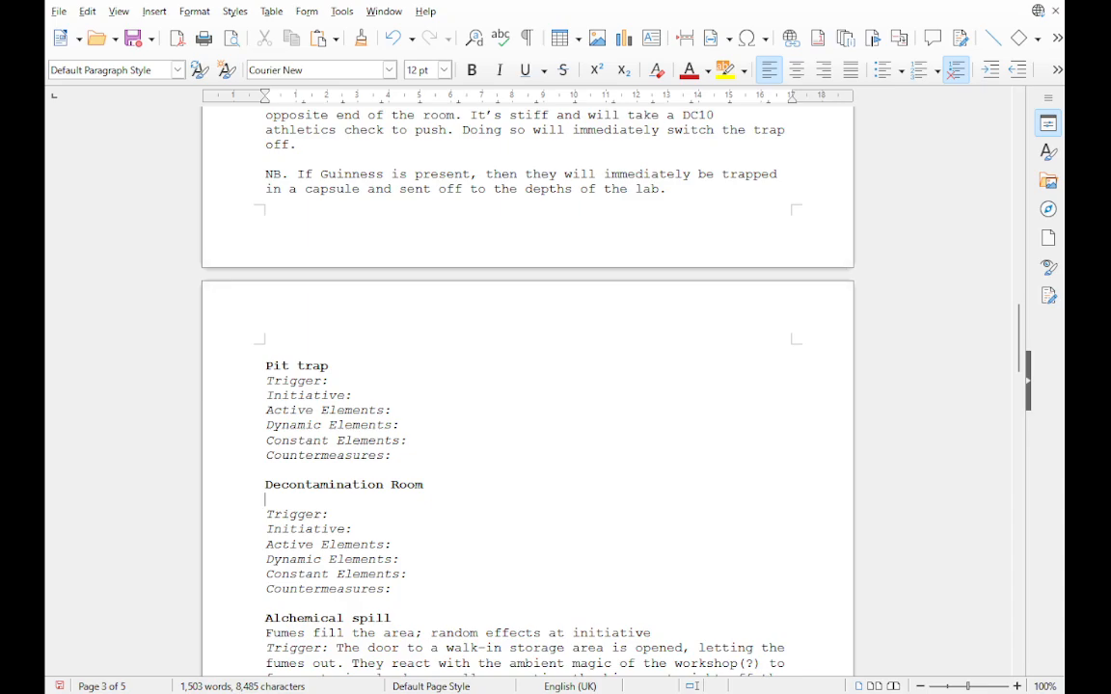
type("This room was intended to lock")
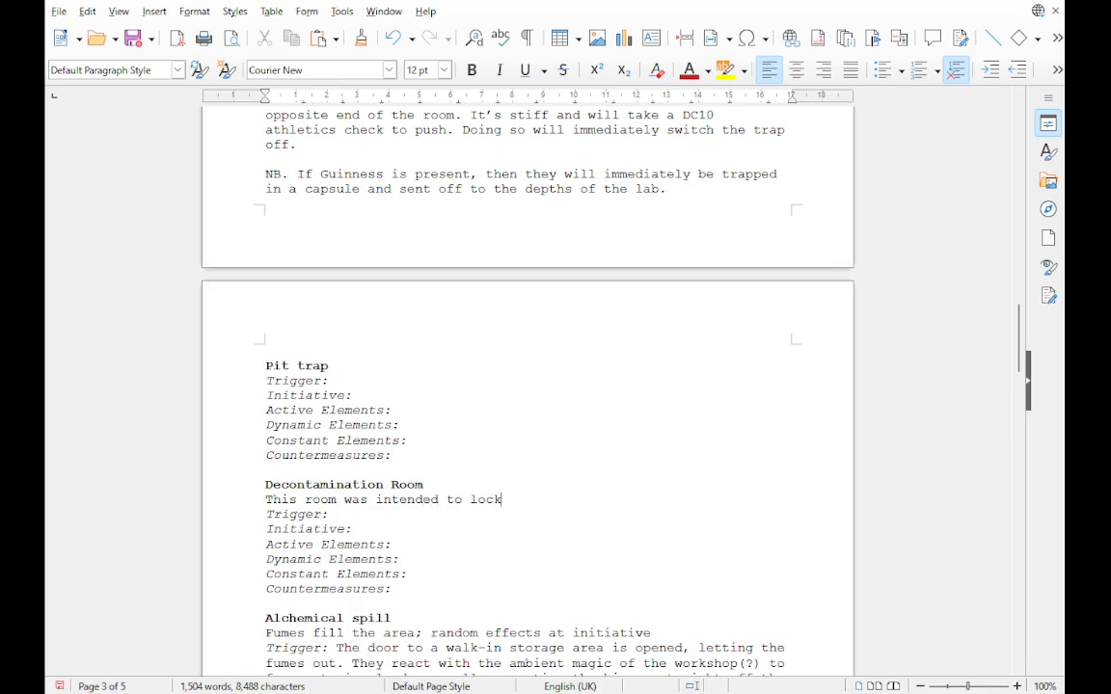
type(", then clean anyone inside")
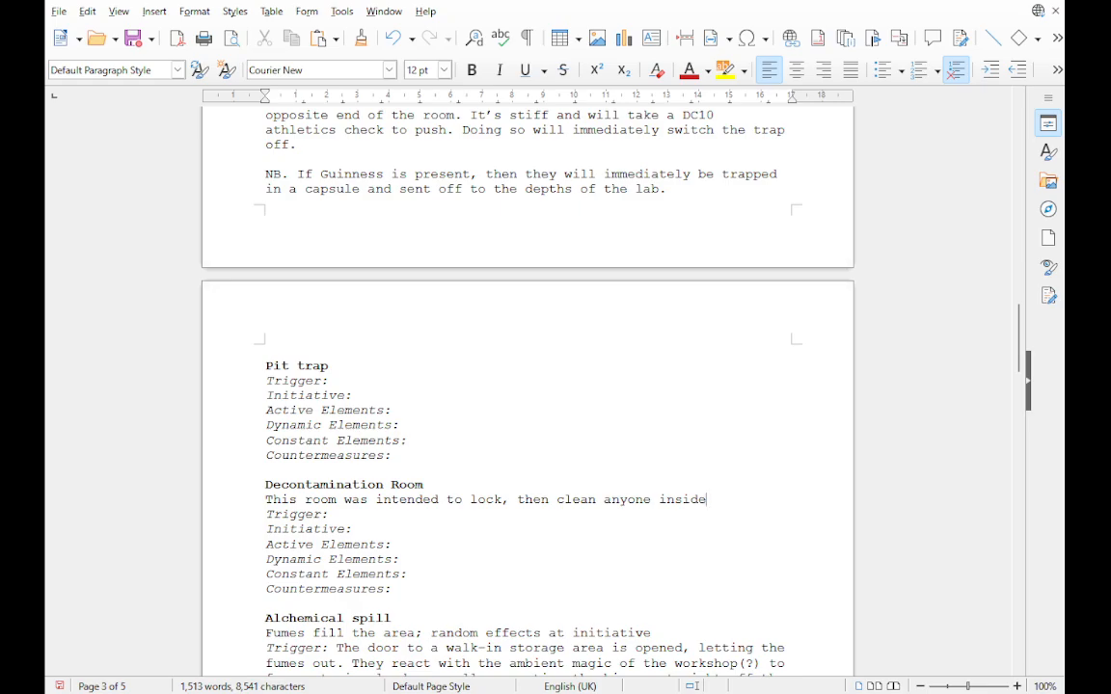
type(". Unfortunately the saniti")
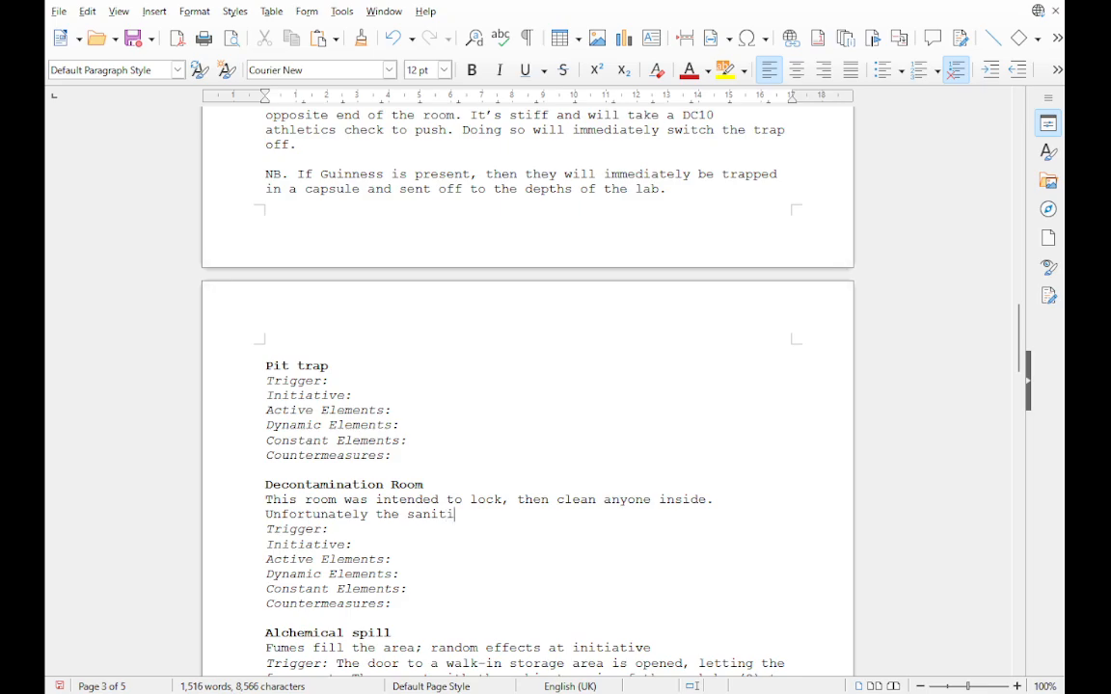
key("BackSpace")
type("o")
key("BackSpace")
type("iser has degreaded so")
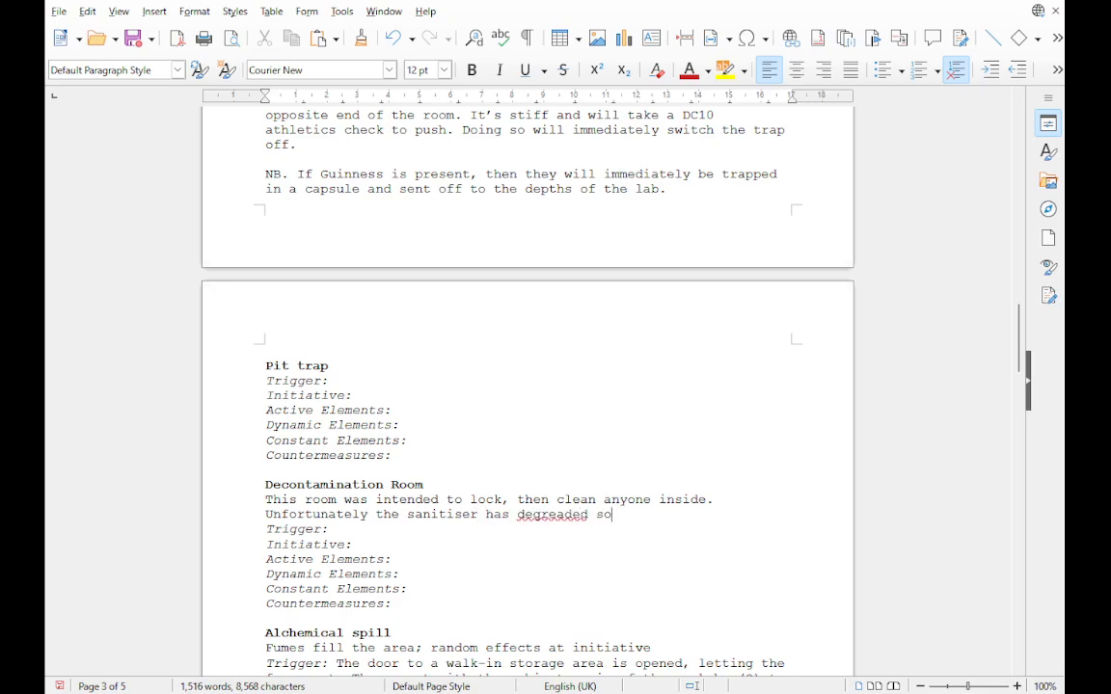
type("mewhat over the centuries...")
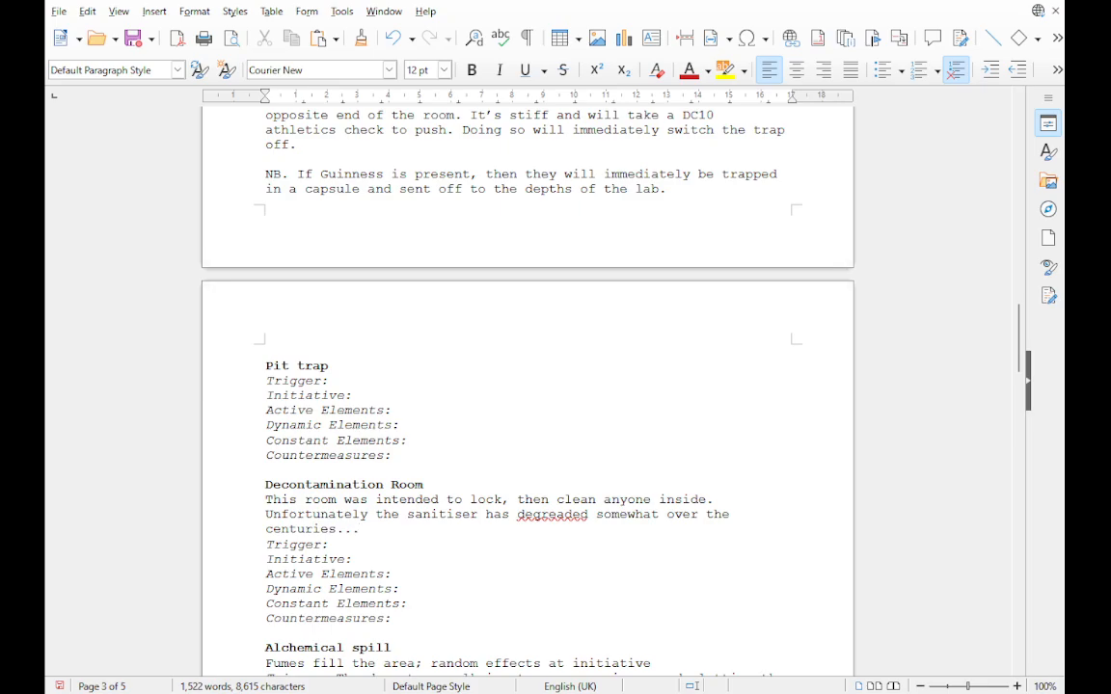
Step: Correct the misspelled "degreaded" to "degraded" in the Decontamination Room description
double_click(552, 515)
left_click(586, 527)
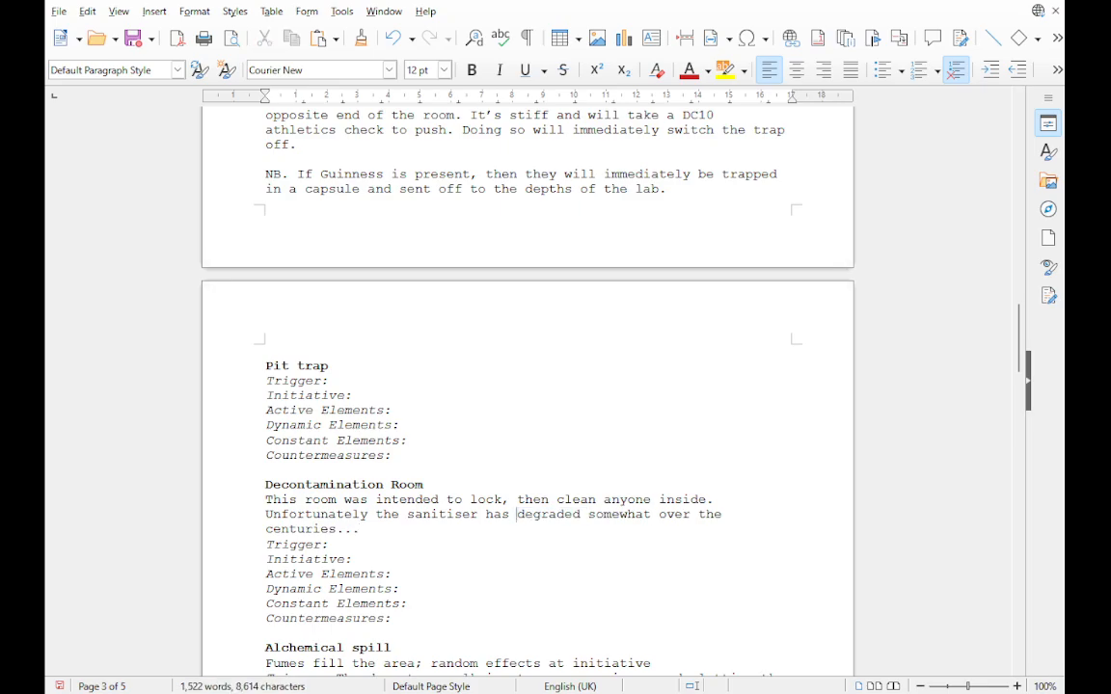
Step: Under the Big pneumatic tube countermeasures, add "There is another button close to the entrance, hidden behind a pile of books." on the empty line above the NB note
scroll(527, 385, "up", 10)
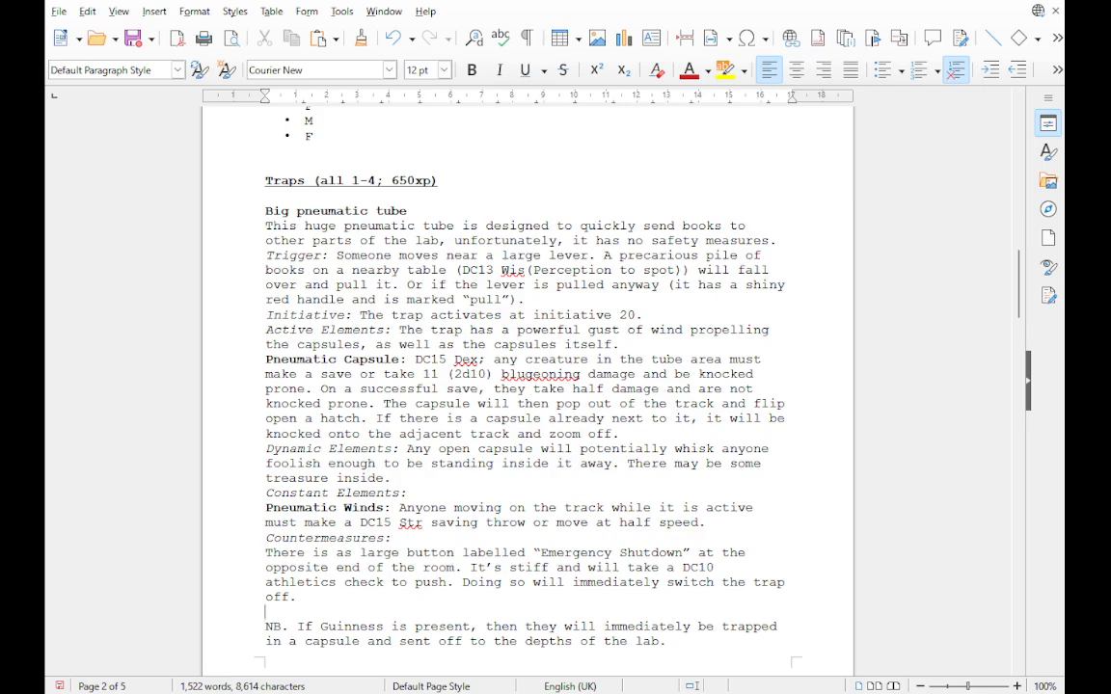
type("There is another but")
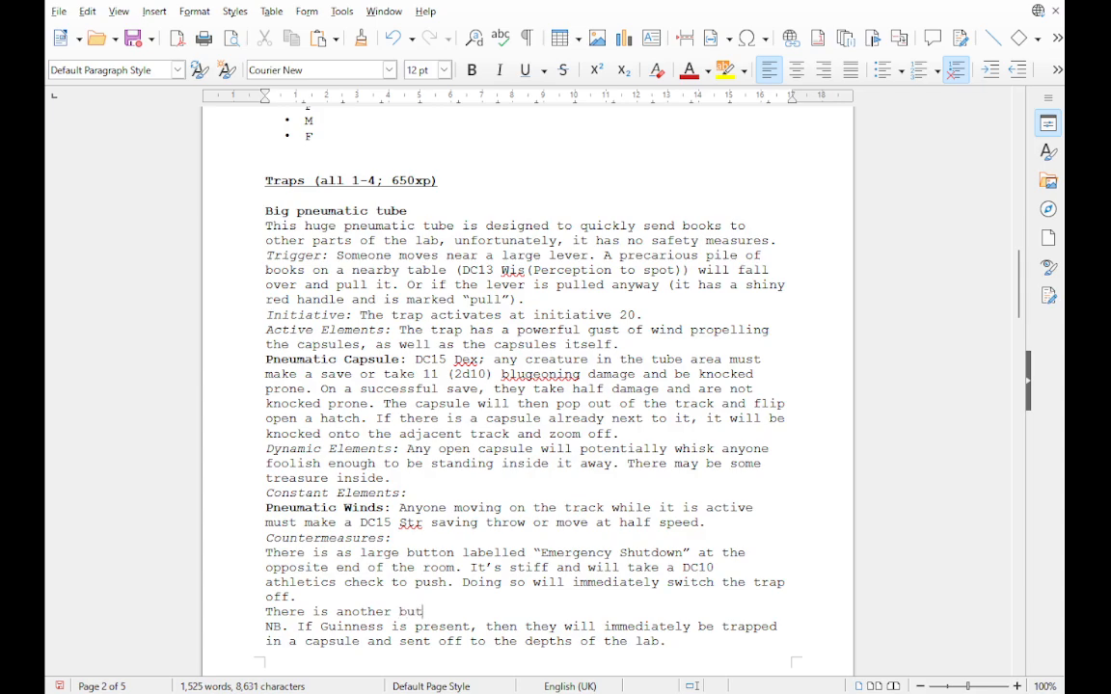
type("ton close to the entran")
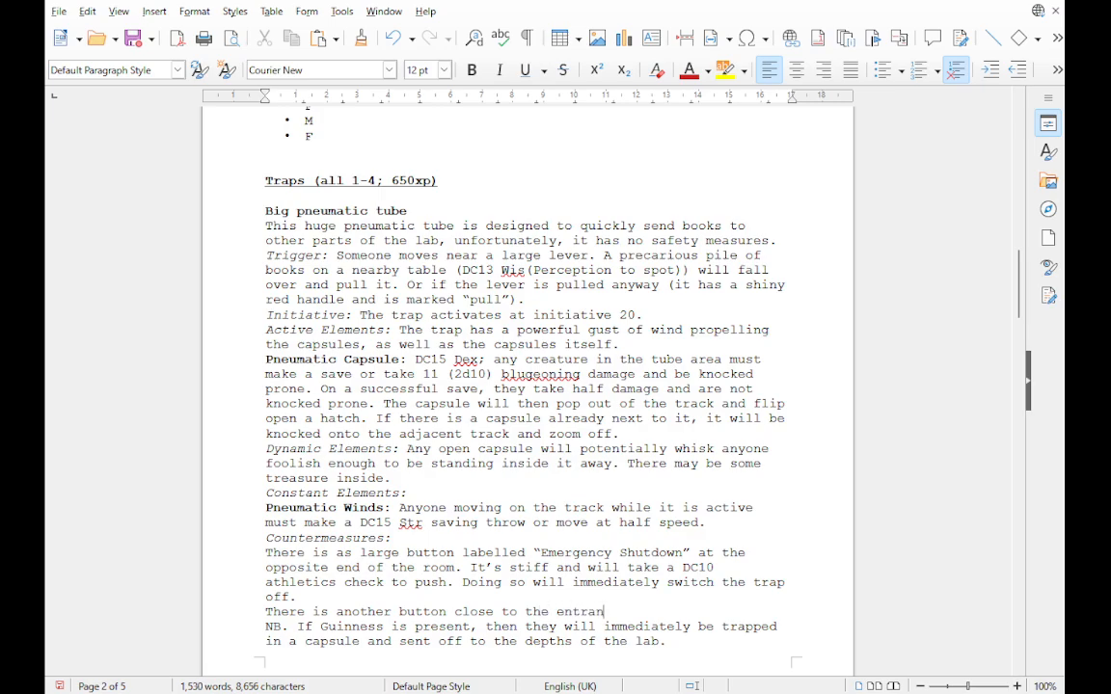
type("ce, hidden behind a p")
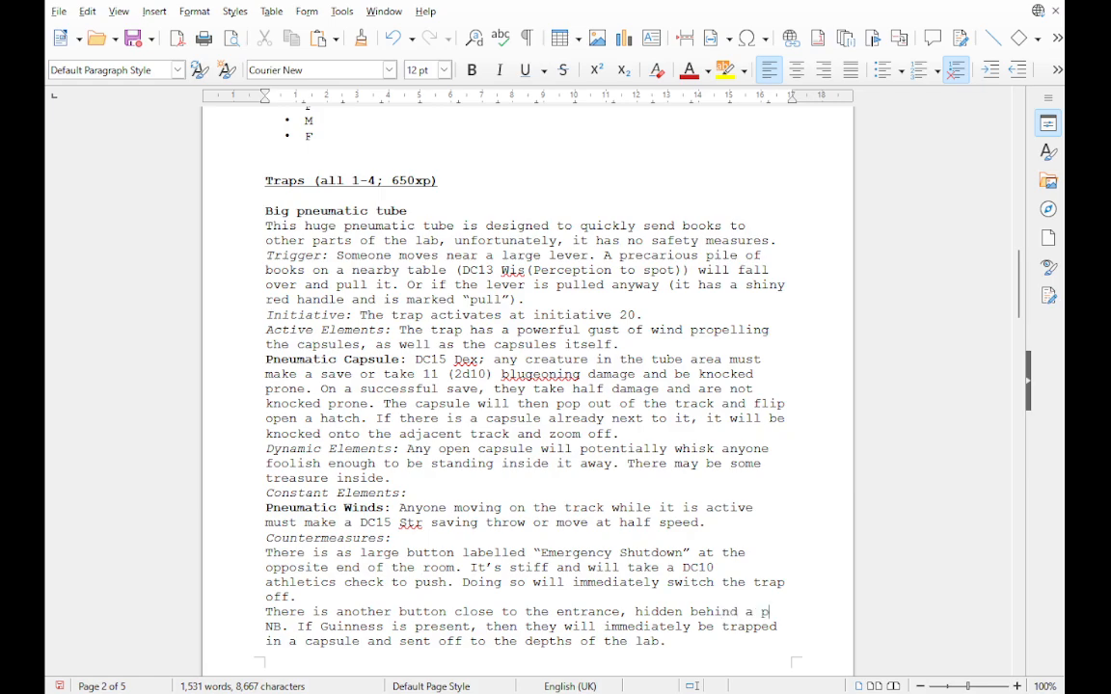
type("ile of b")
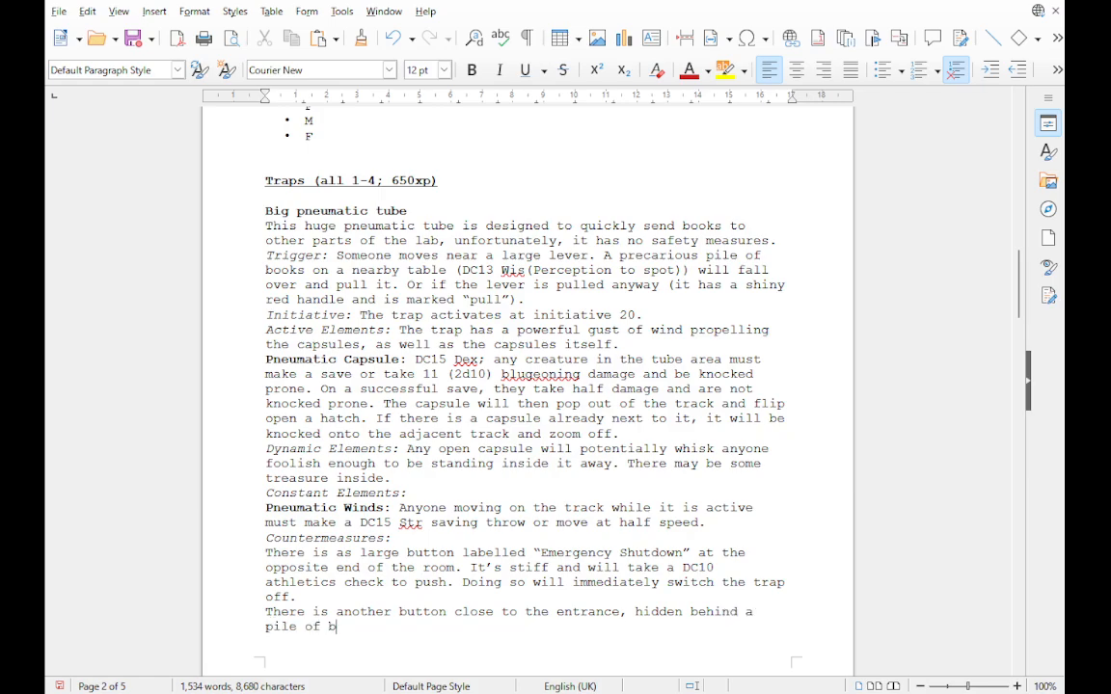
type("ooks.")
Step: Continue the hidden button paragraph with "It takes a DC20 Wis(Perception) check to notice."
type("It takes a D")
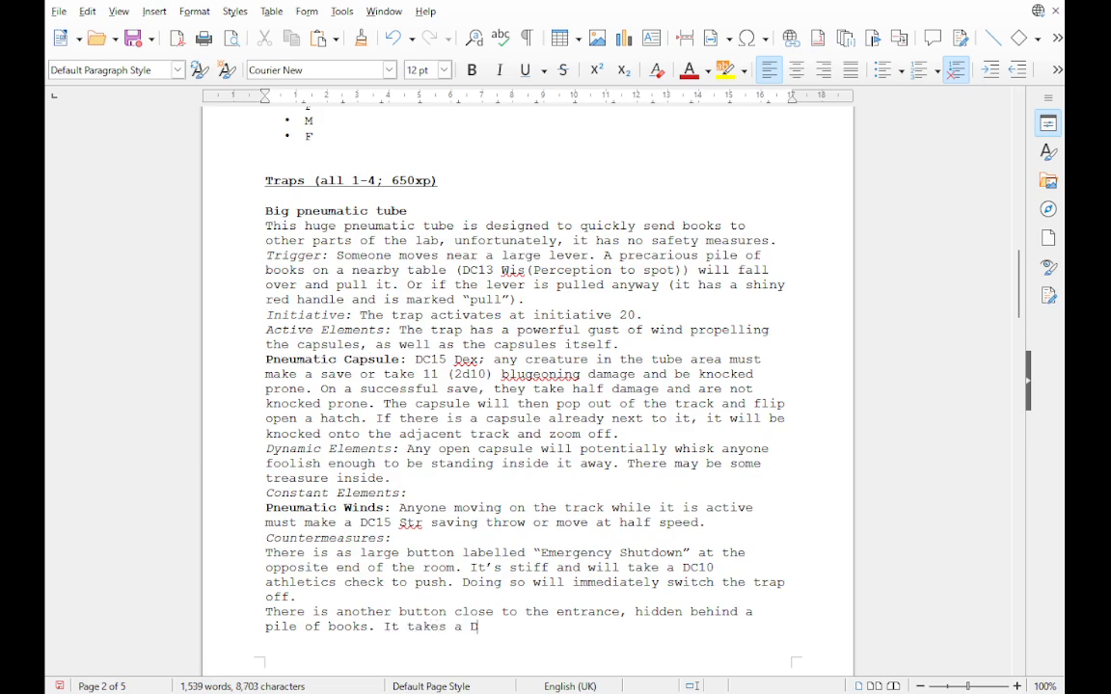
type("C20 Wis(Perceptiop")
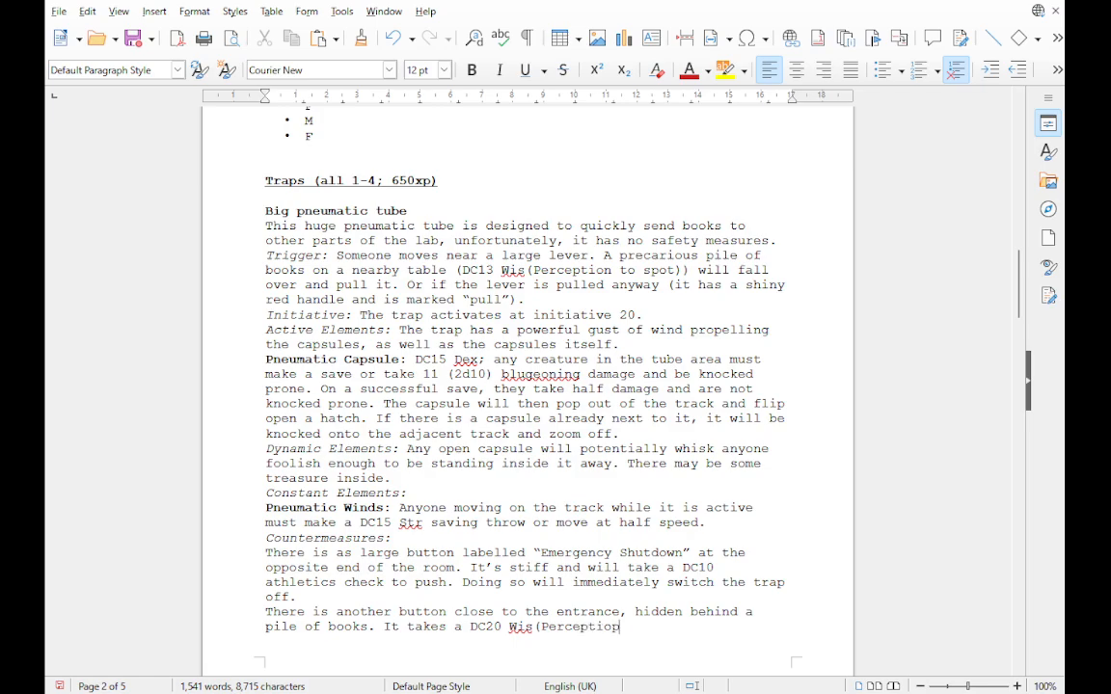
key("BackSpace")
type("n) check to notice. Th")
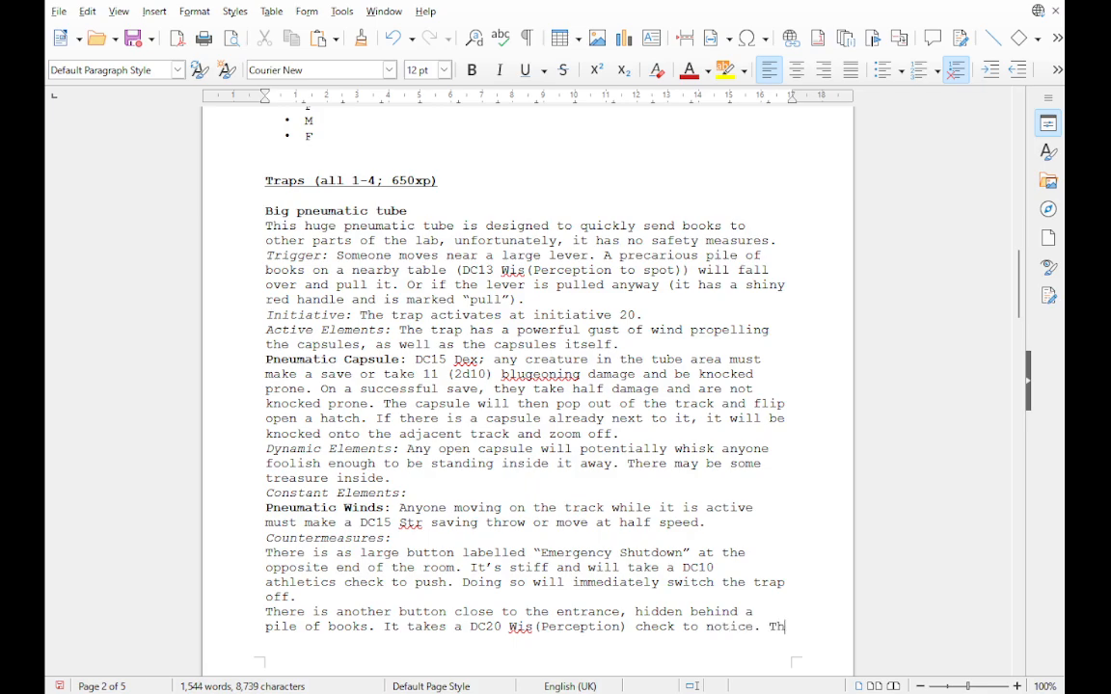
Step: Continue the paragraph with "This is reduced to 15 if the pile near the lever has fallen. If it has not"
type("is is reduce")
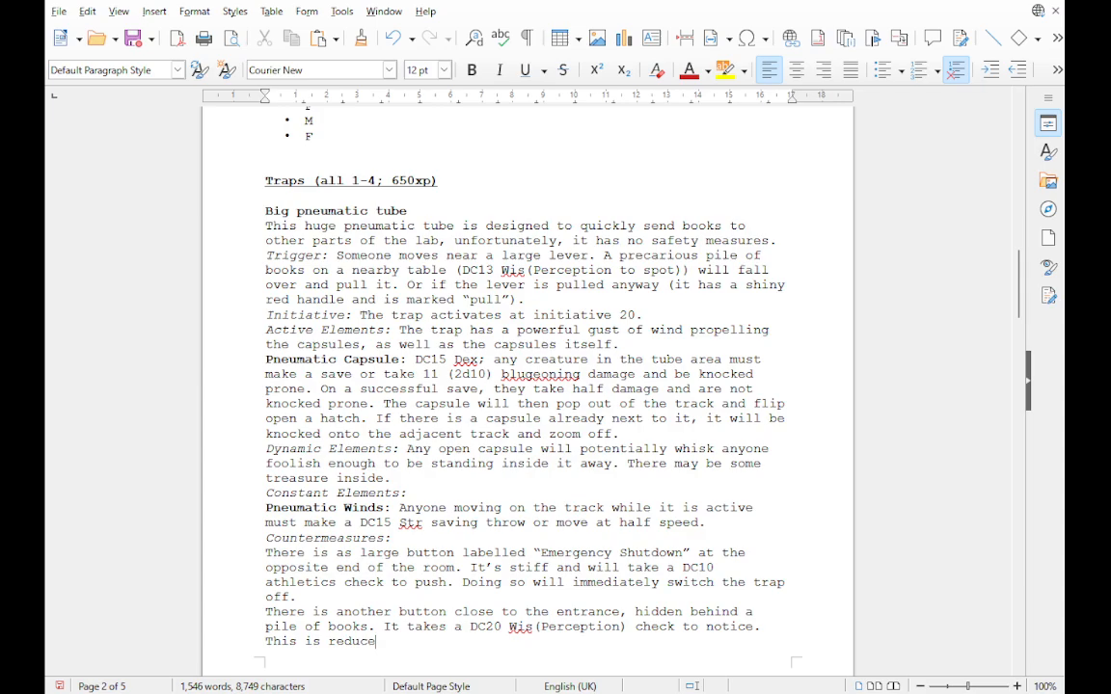
type("d to 15 if the pile ")
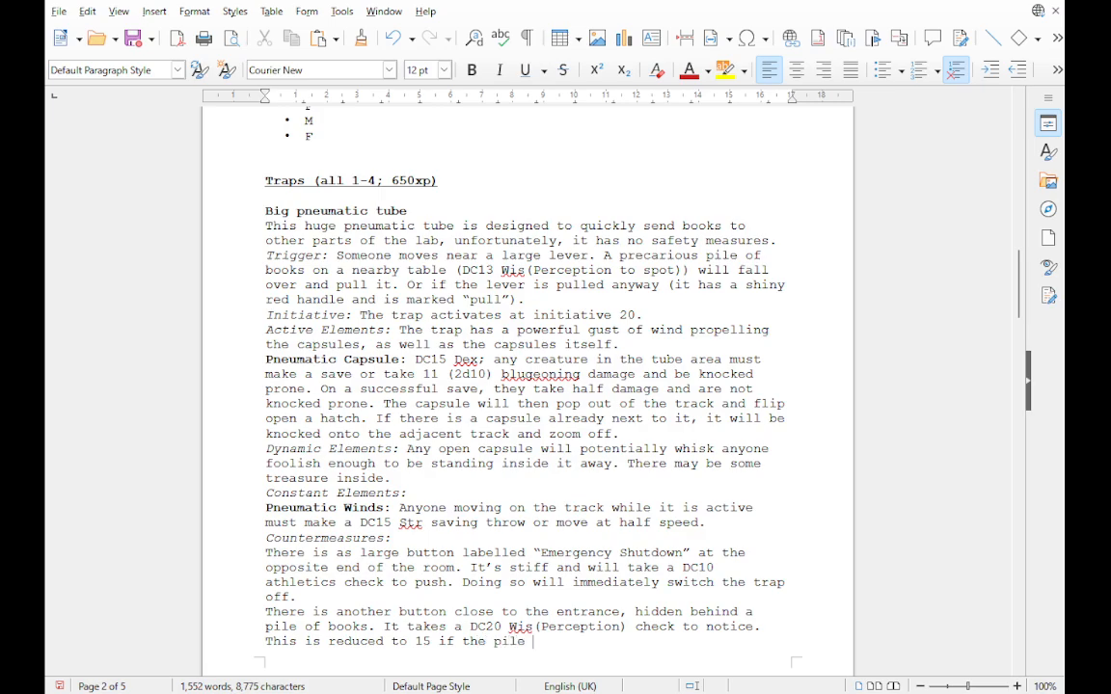
type("near the lever had")
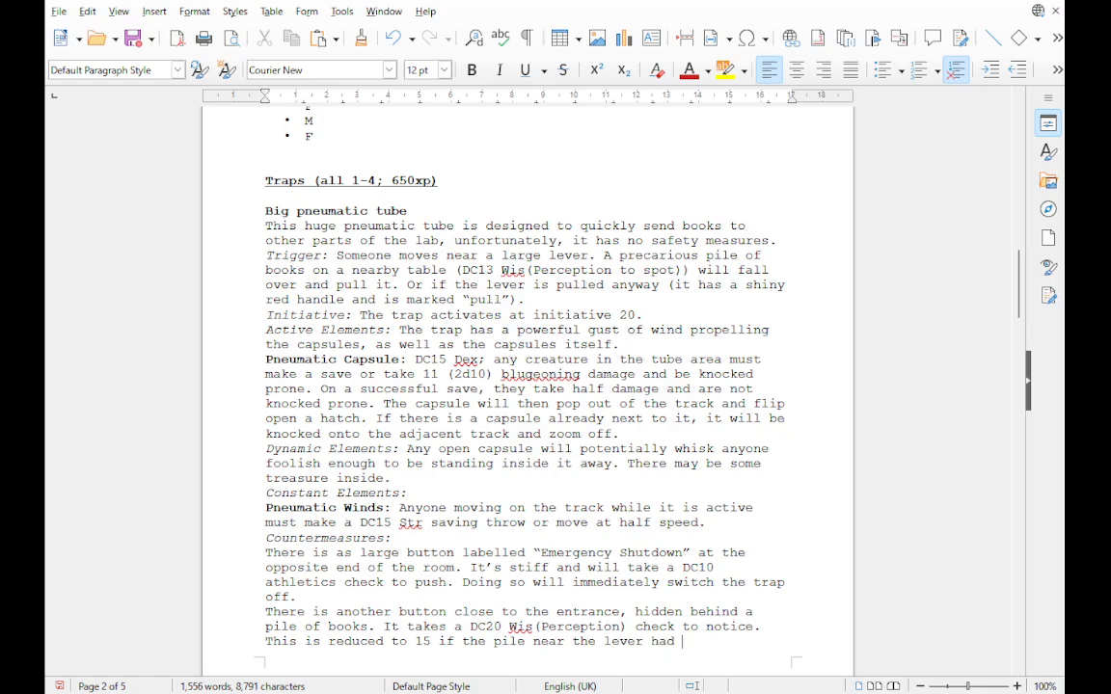
key("BackSpace")
type("s fallen")
scroll(527, 386, "down", 8)
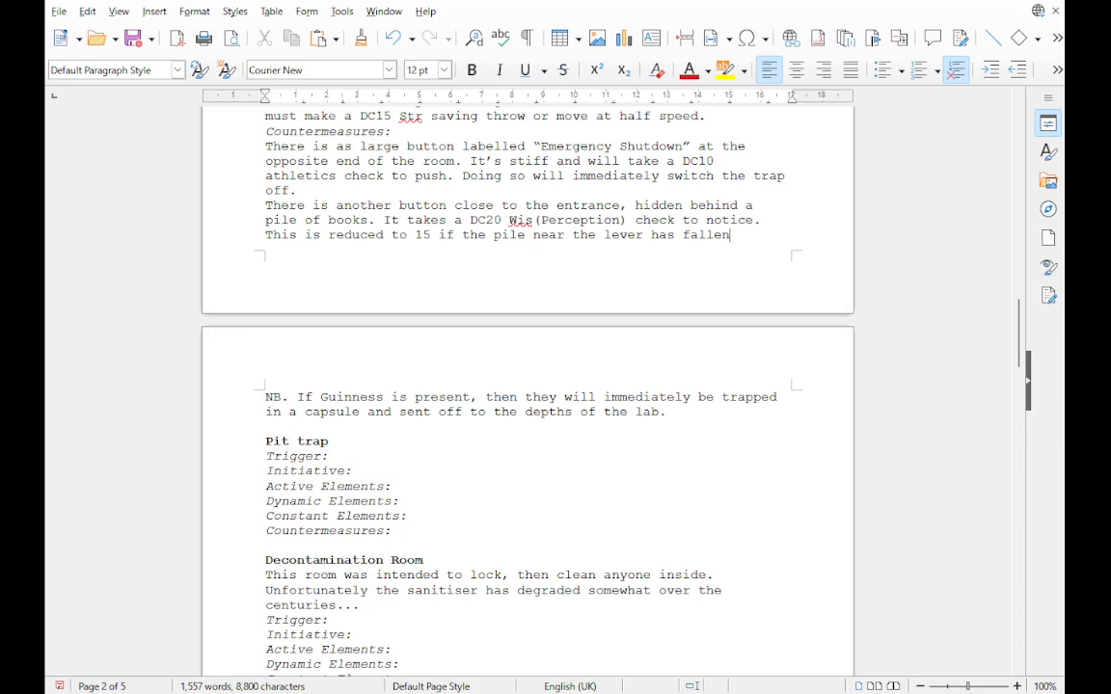
scroll(528, 386, "up", 5)
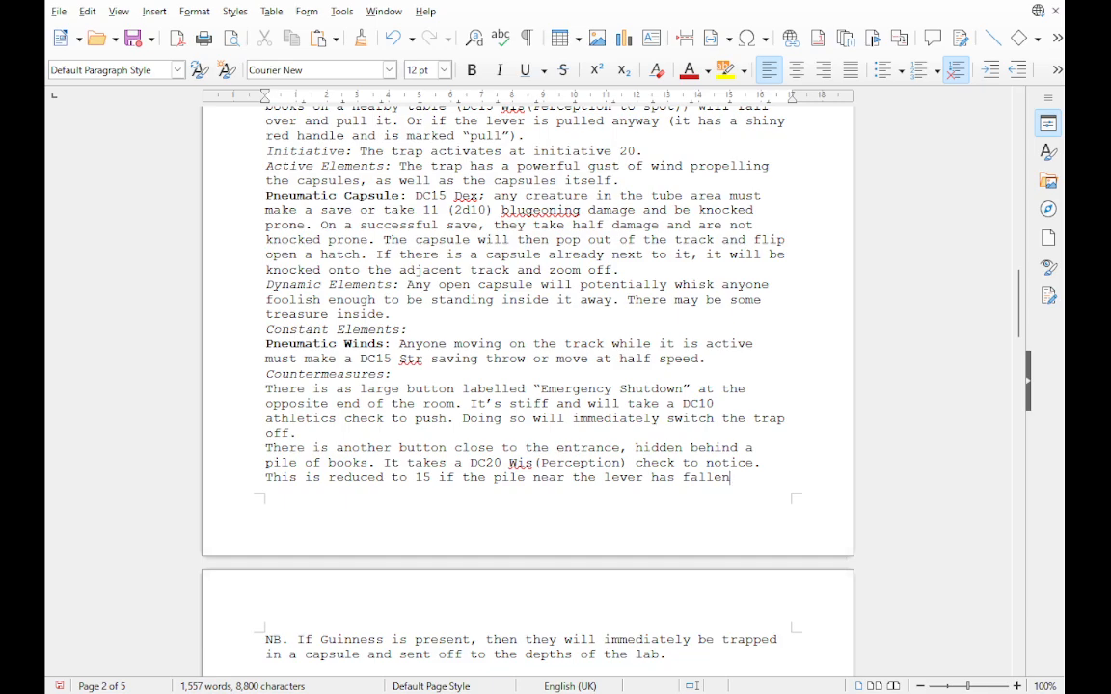
type(". If it has not")
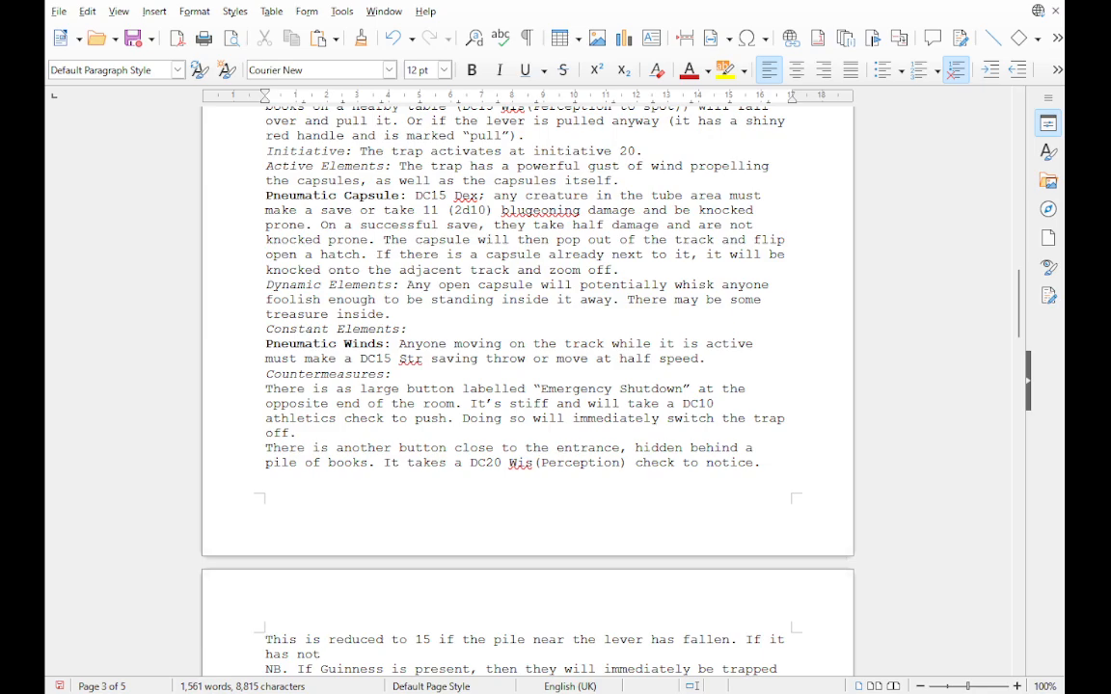
Step: Replace the unfinished "If it has not" with "Clearing the books takes two actions"
key("BackSpace")
key("BackSpace")
key("BackSpace")
key("BackSpace")
key("BackSpace")
key("BackSpace")
key("BackSpace")
key("BackSpace")
key("BackSpace")
key("BackSpace")
key("BackSpace")
key("BackSpace")
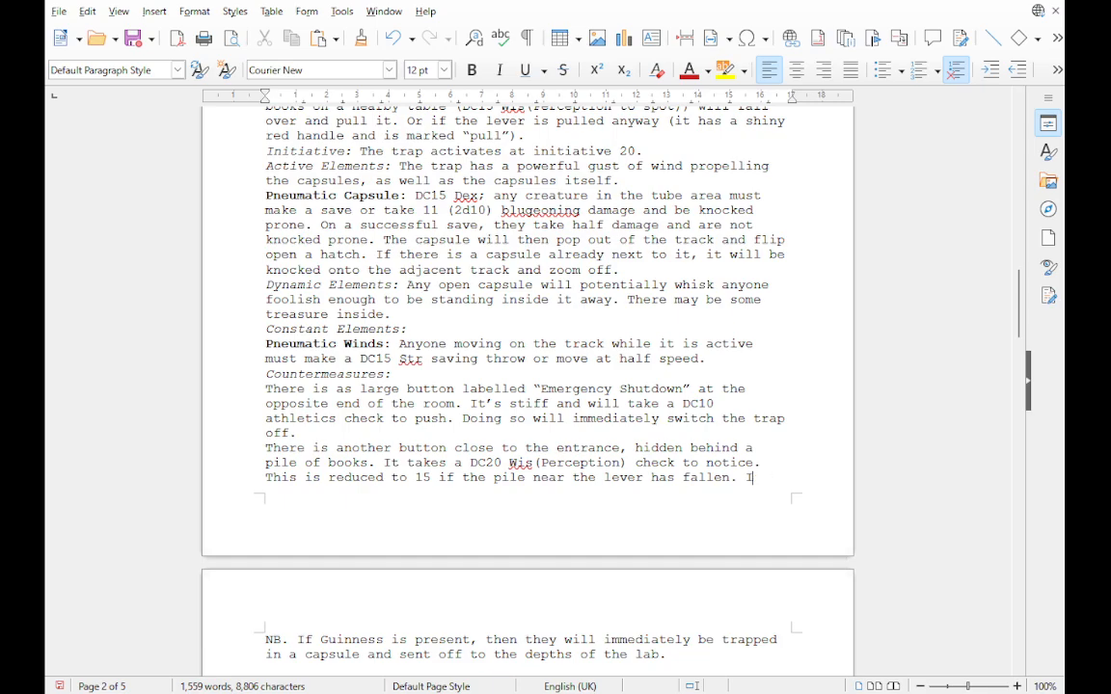
key("BackSpace")
type("Clearly")
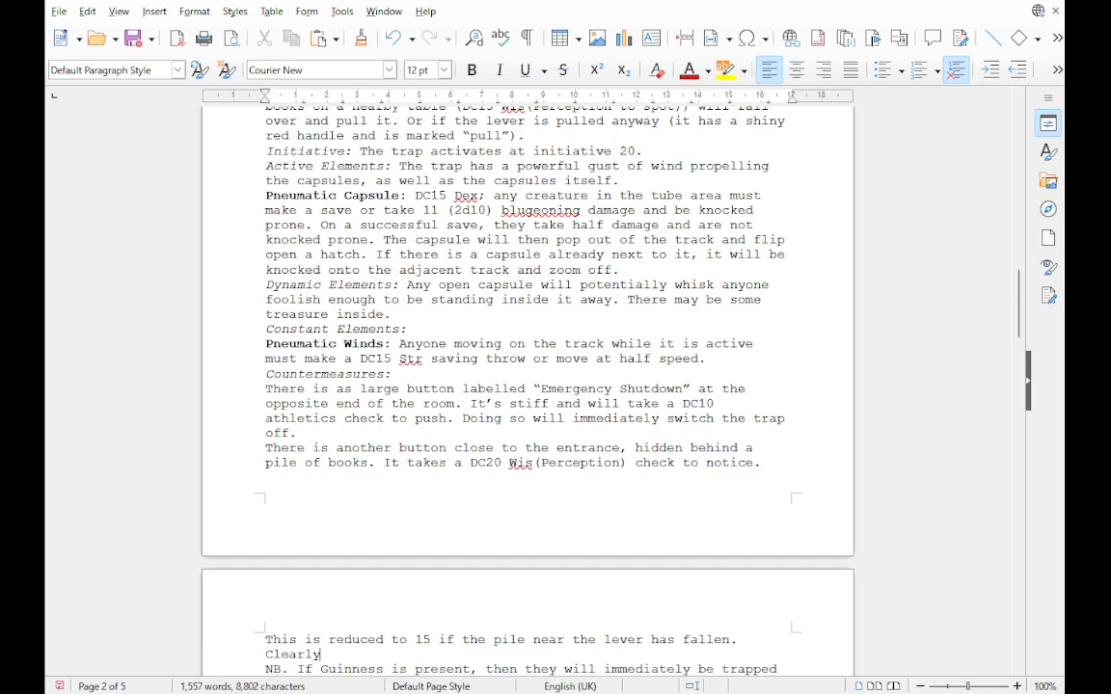
key("BackSpace")
type("ing")
key("BackSpace")
key("BackSpace")
key("BackSpace")
key("BackSpace")
type("ing the books ")
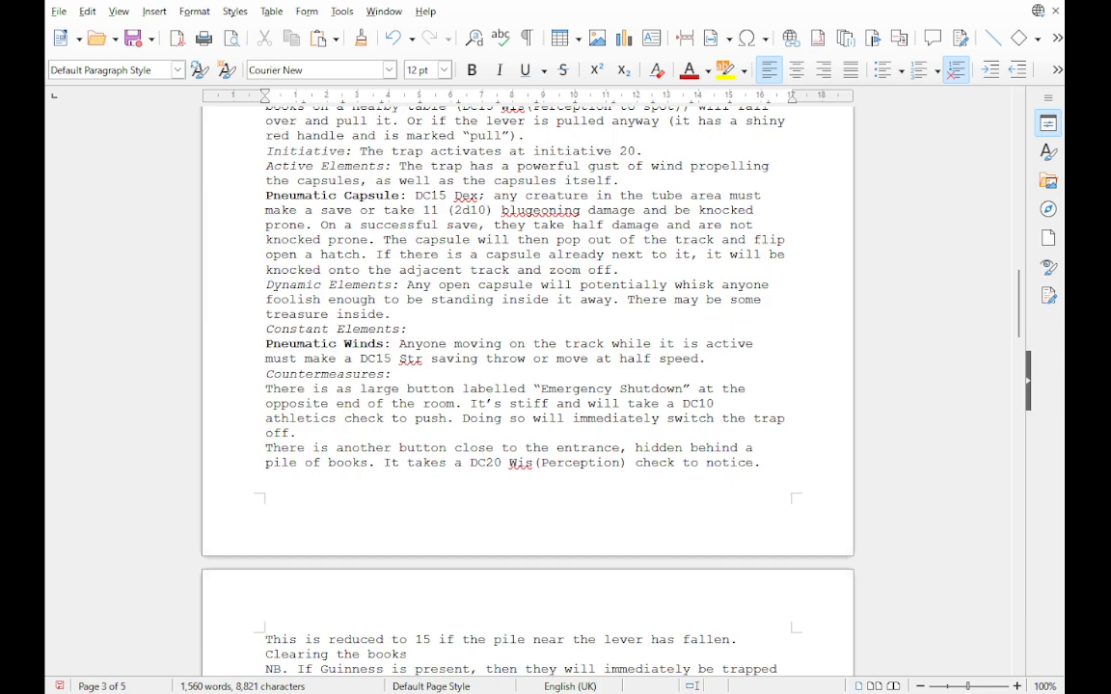
type("take an")
key("BackSpace")
key("BackSpace")
key("BackSpace")
key("BackSpace")
type("s two actions")
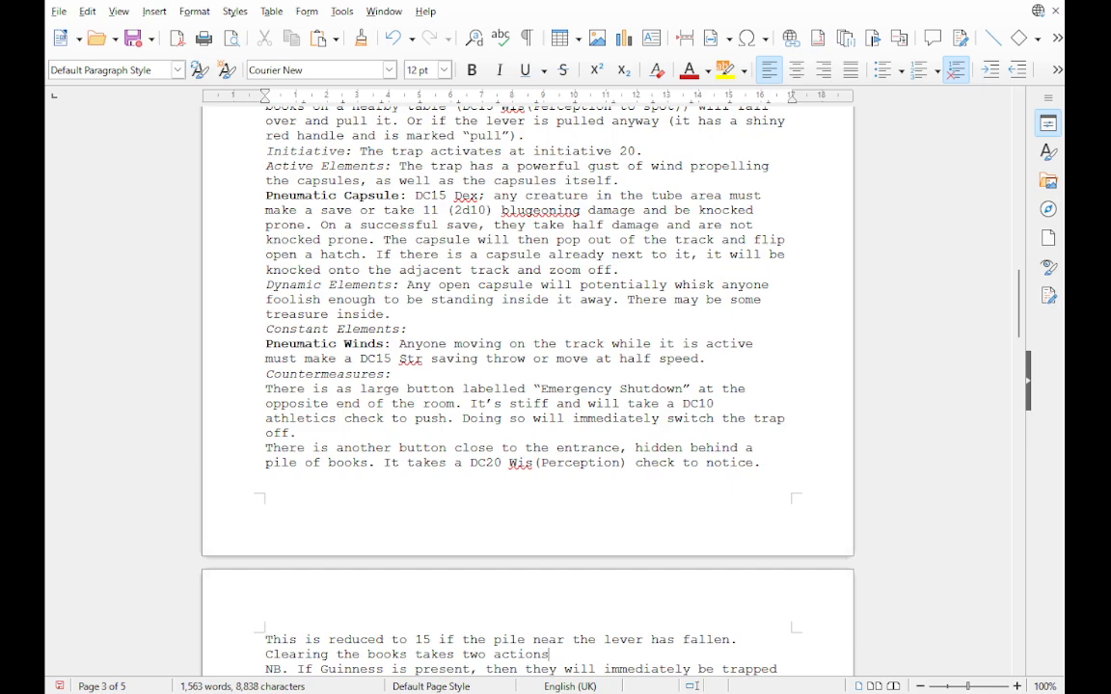
Step: Change "two actions" to "an action." and start the following sentence with "If the"
key("BackSpace")
key("BackSpace")
key("BackSpace")
key("BackSpace")
key("BackSpace")
key("BackSpace")
key("BackSpace")
key("BackSpace")
key("BackSpace")
key("BackSpace")
key("BackSpace")
type("an actioo")
key("BackSpace")
type("n. If the ")
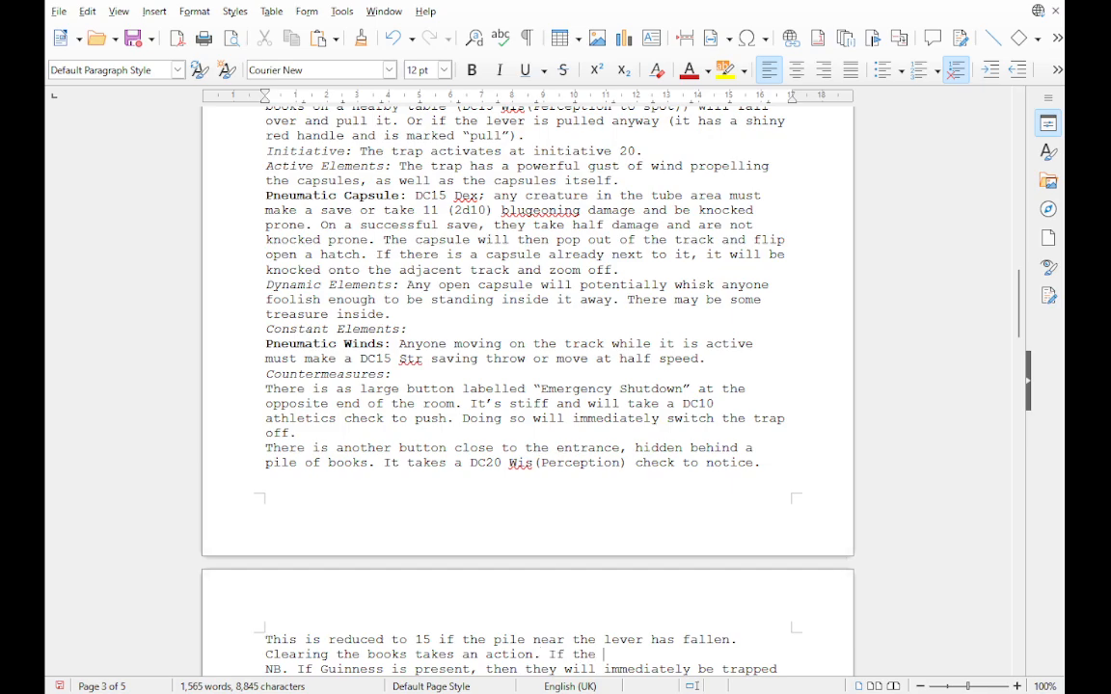
Step: Continue the sentence with "books have not fallen, then a Dex saving throw or Dex(Sleight of Hand) check", abbreviating dexterity to "Dex"
type("books have not fall")
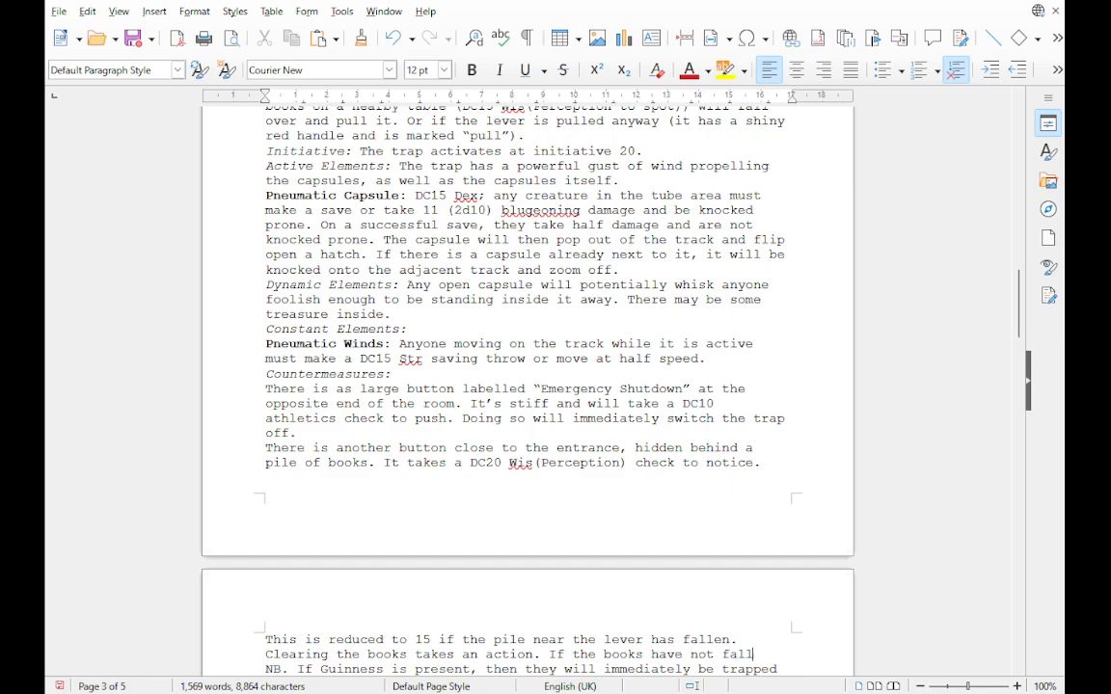
type("en, then")
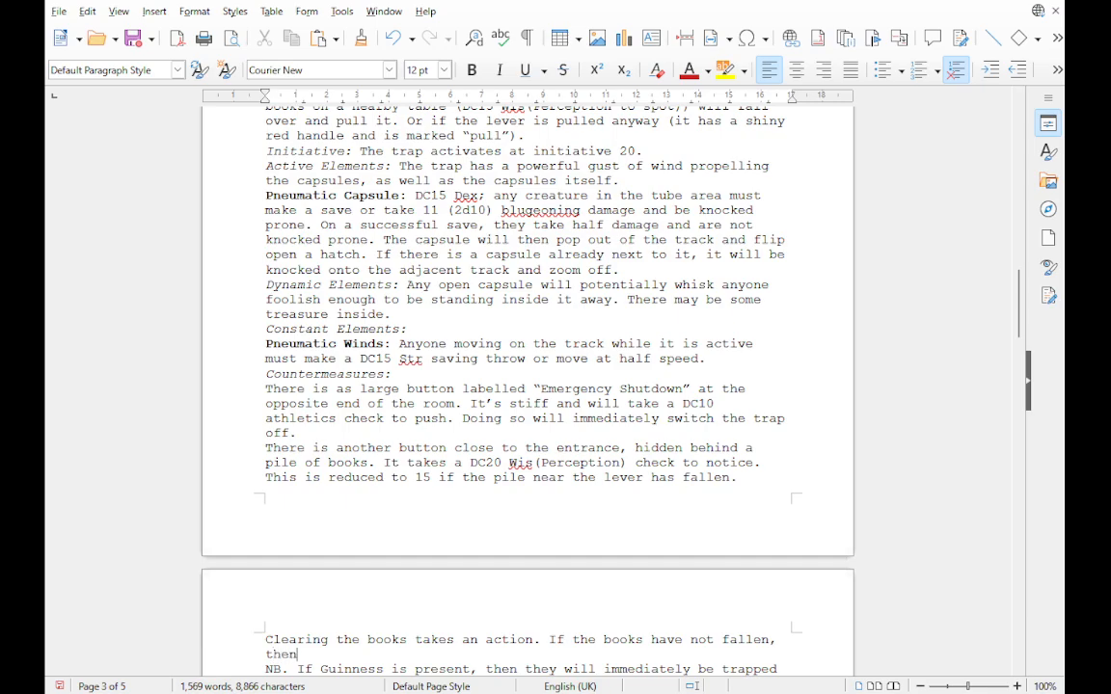
type(" a dexterity saving thr")
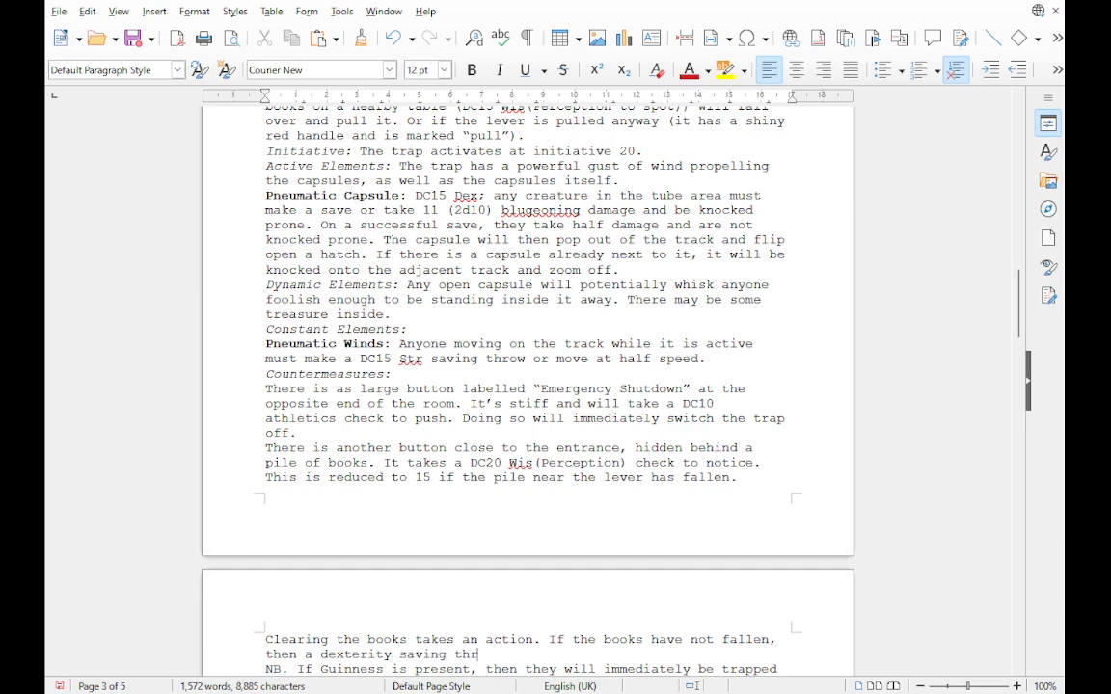
type("ow or Dex(Sleig")
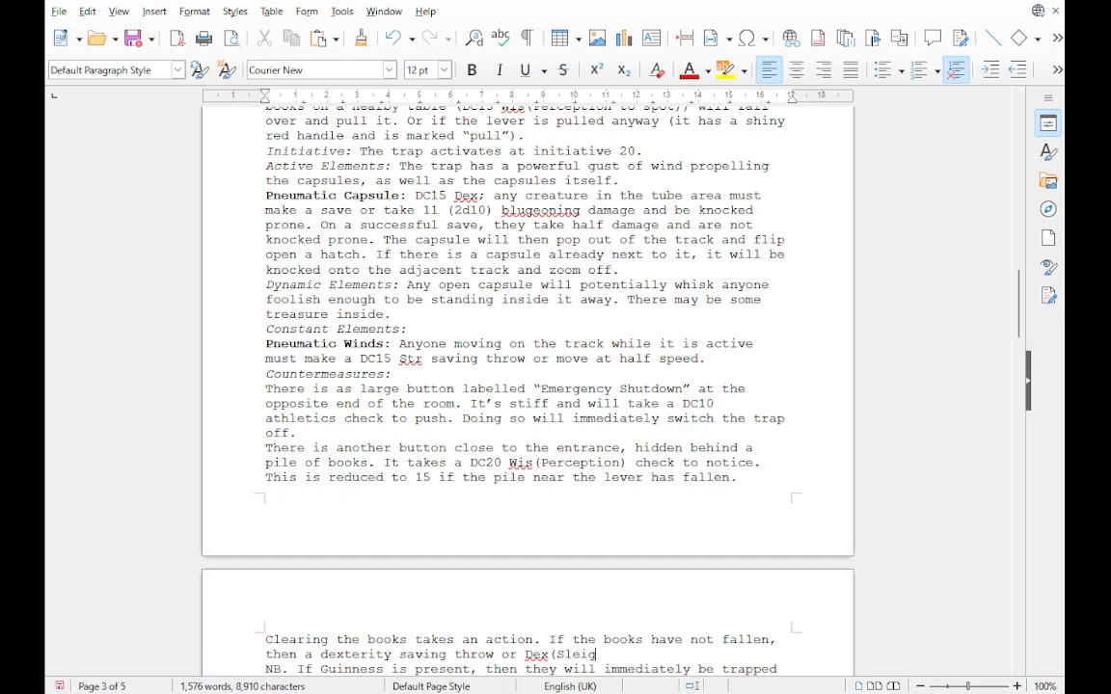
type("ht of Hand) chec")
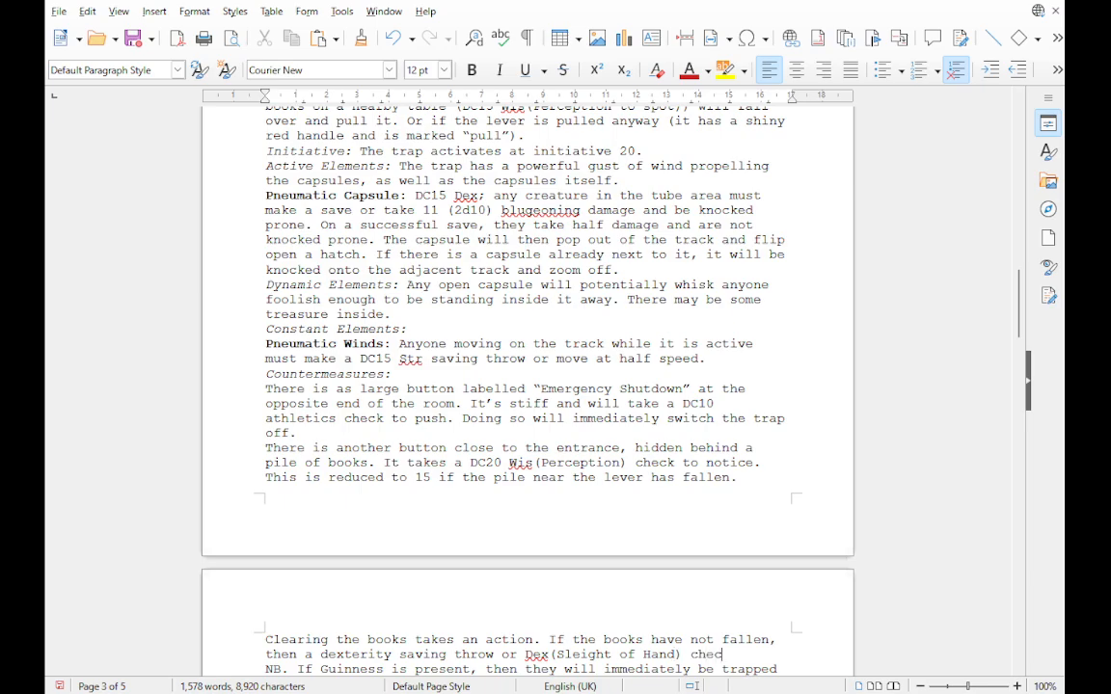
type("k")
left_click_drag(320, 655, 392, 654)
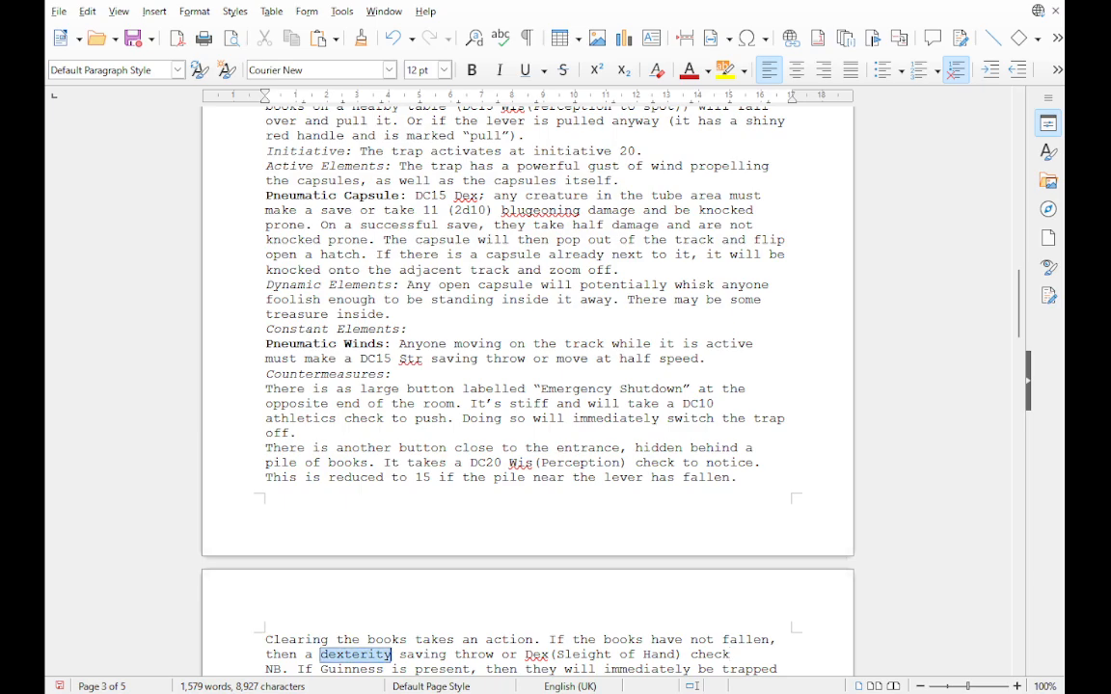
type("Dex")
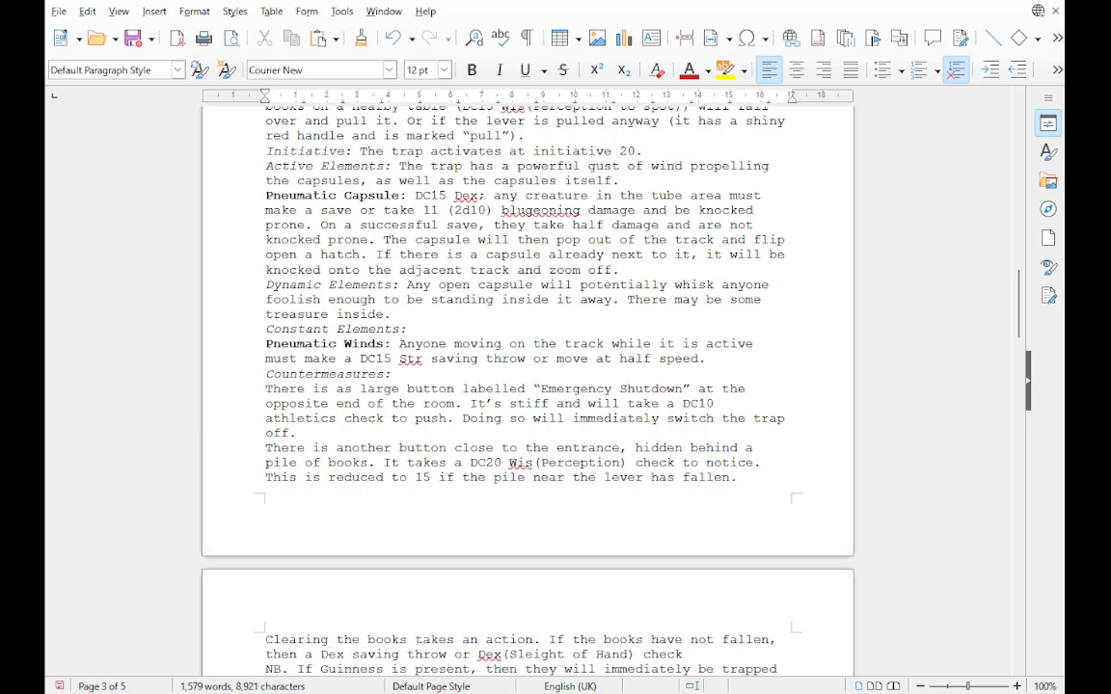
Step: Complete the Sleight of Hand sentence with "of 15 is needed not to nudge them into the lever."
left_click(682, 654)
type("of 1")
type("5 is nee")
type("ded not t")
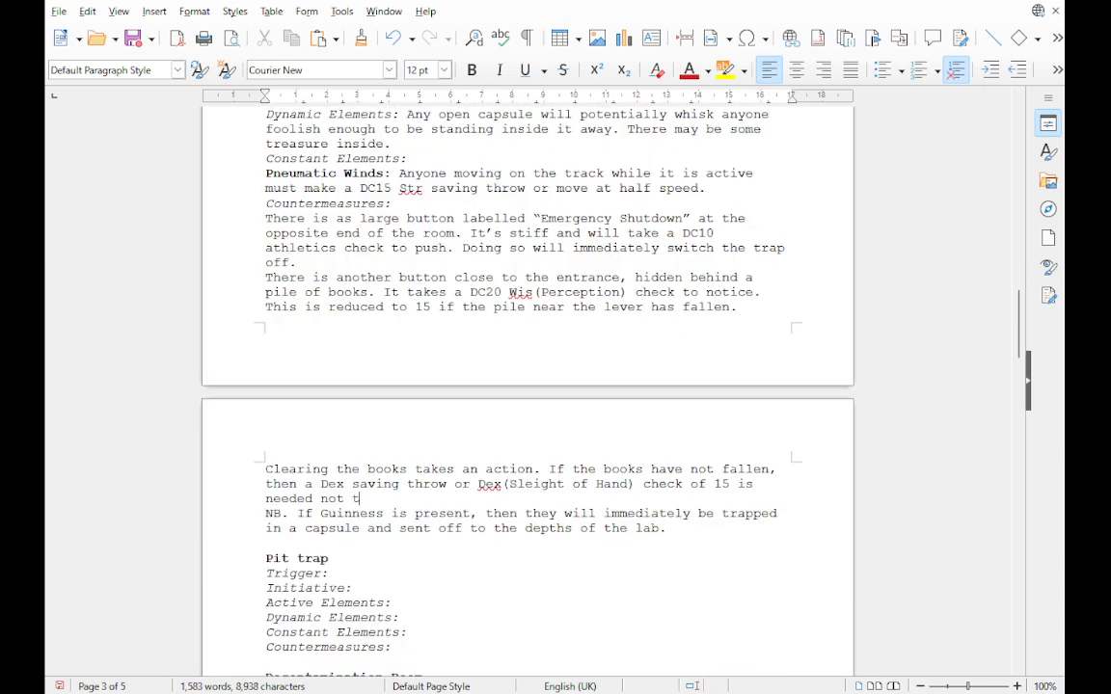
type("o ")
type("boudge")
key("BackSpace")
key("BackSpace")
key("BackSpace")
key("BackSpace")
key("BackSpace")
type("n")
key("BackSpace")
key("BackSpace")
type("nud")
key("BackSpace")
key("BackSpace")
type("udge them in")
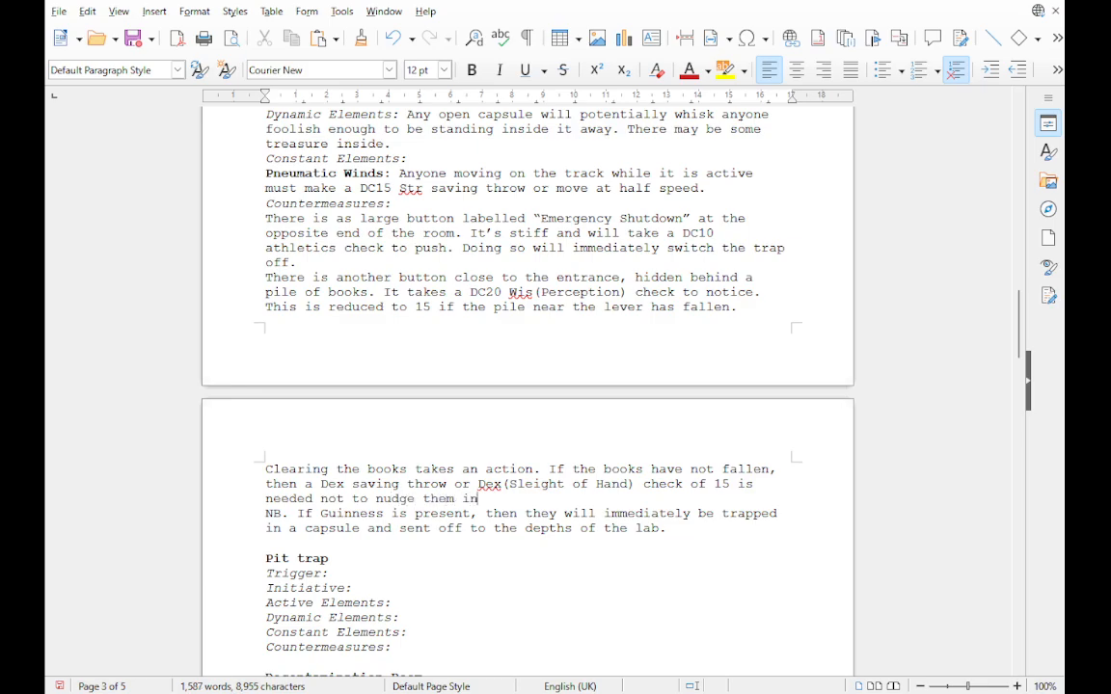
type("to the lever.")
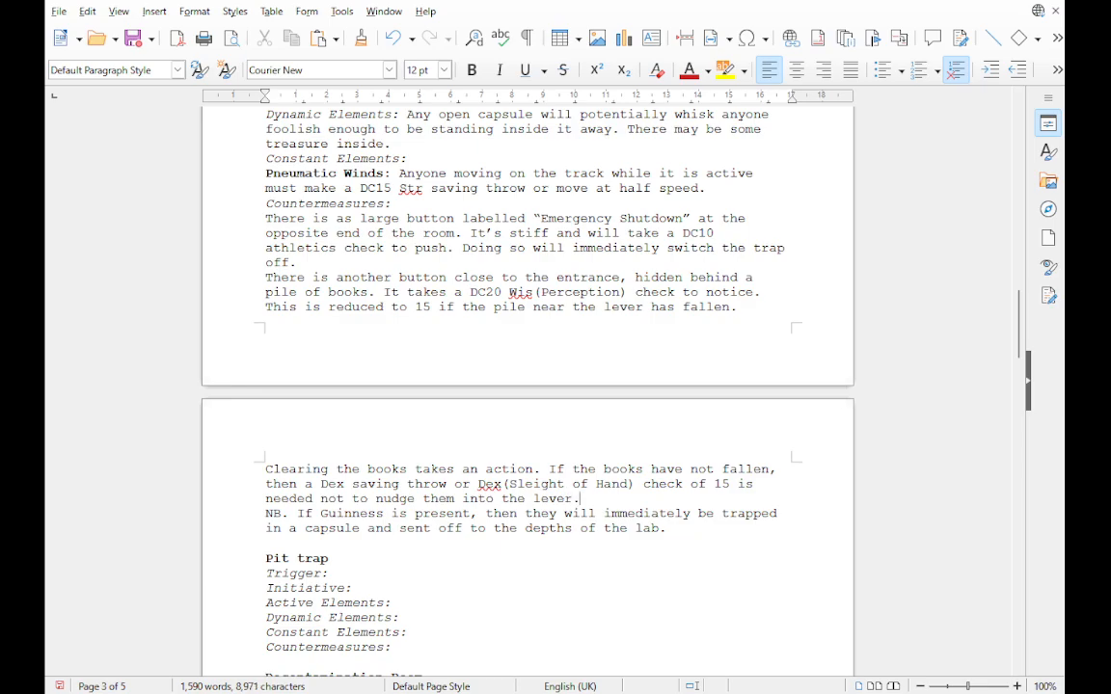
Step: Start a new paragraph above the Guinness note with "Both switches are connected to a box in the middle of the room"
key("Return")
type("Bot")
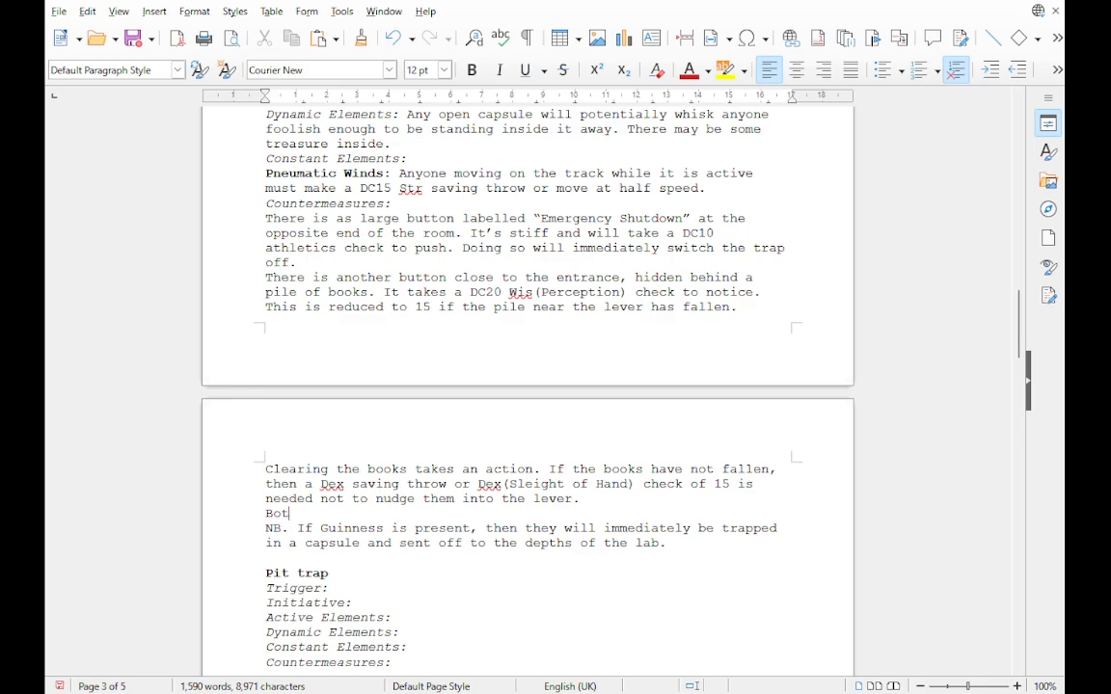
type("h switches are connect")
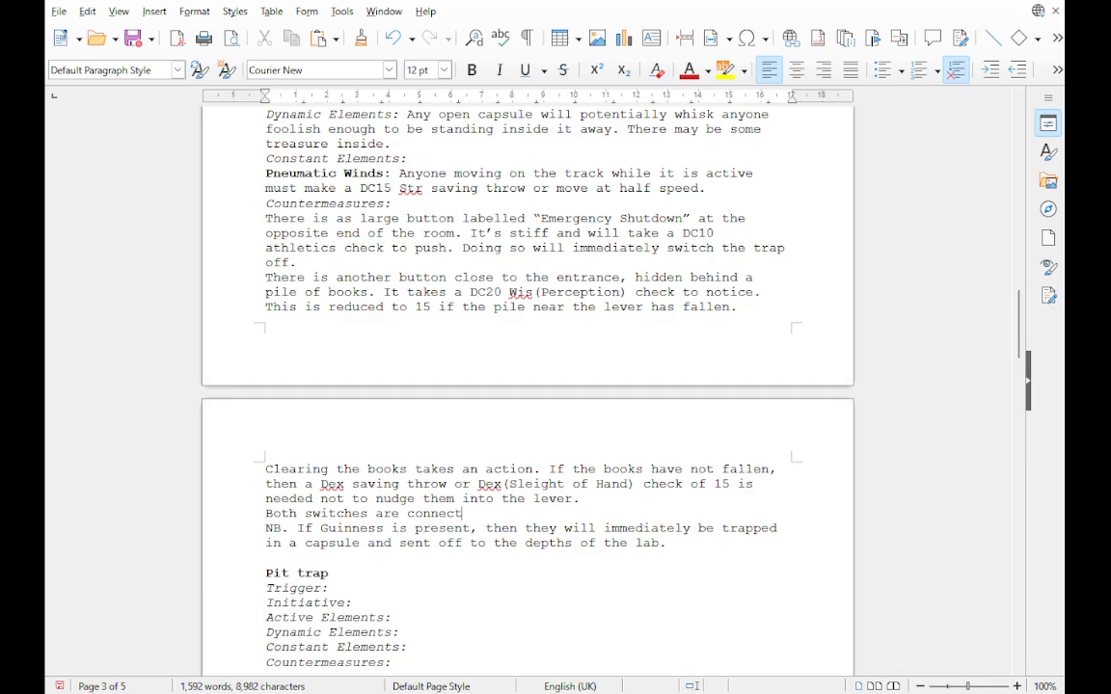
type("ed to a box in the mid")
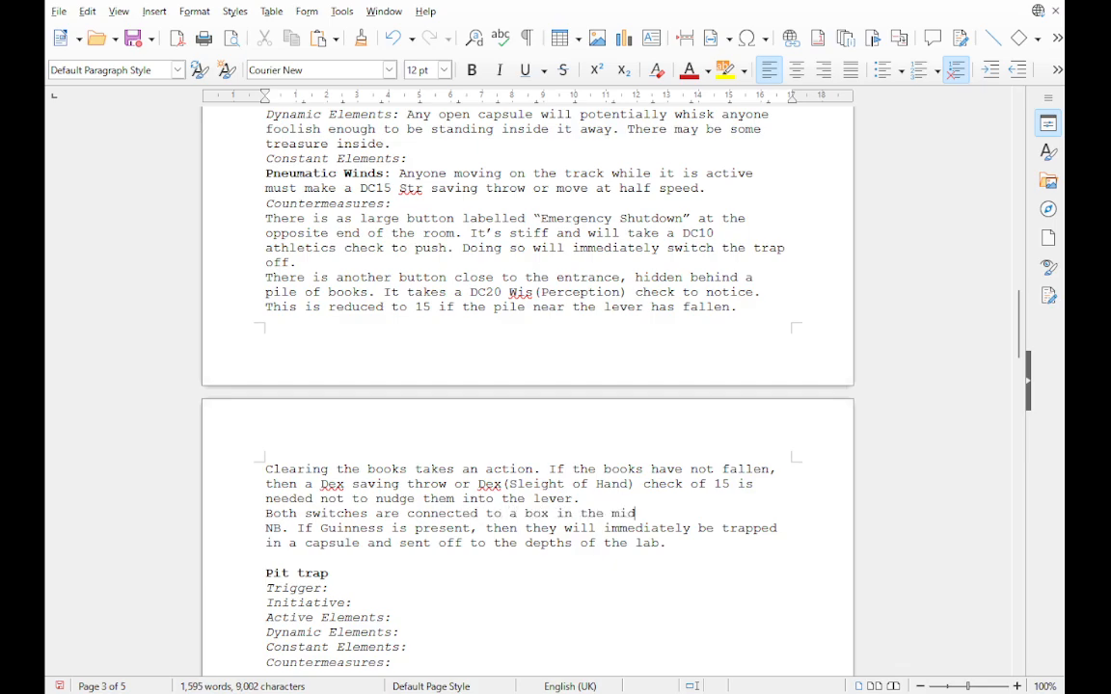
type("dle of the room")
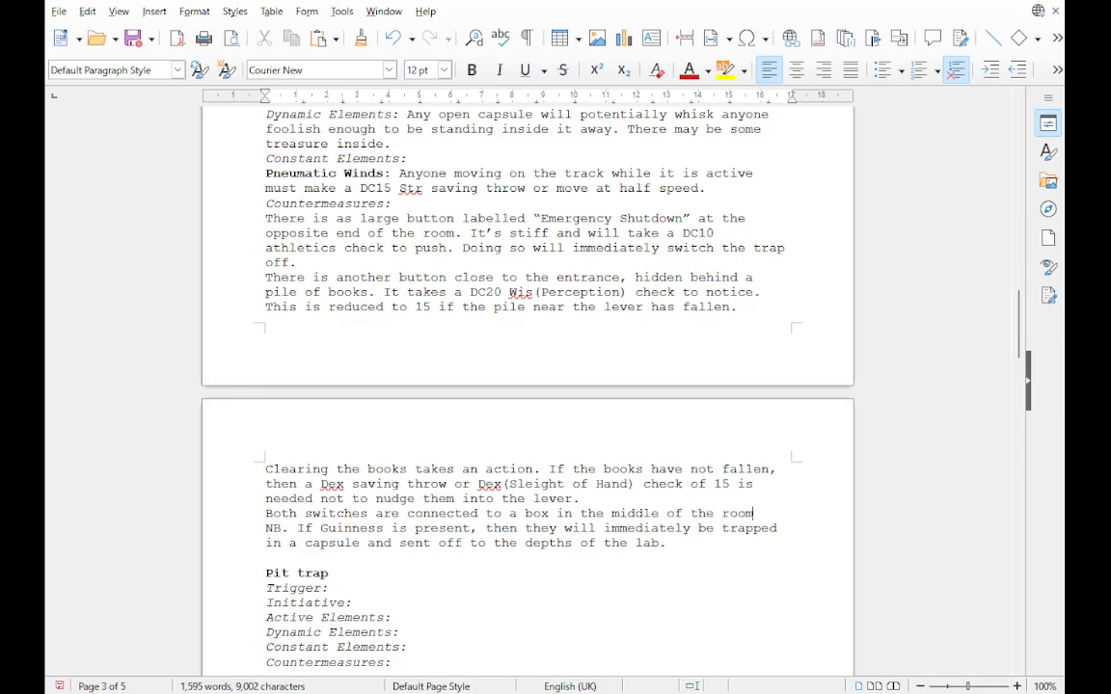
Step: Complete the switches sentence with ", which can be tripped manually with a DC15 Dexterity(Thieves Tools) check."
type(", which can be ")
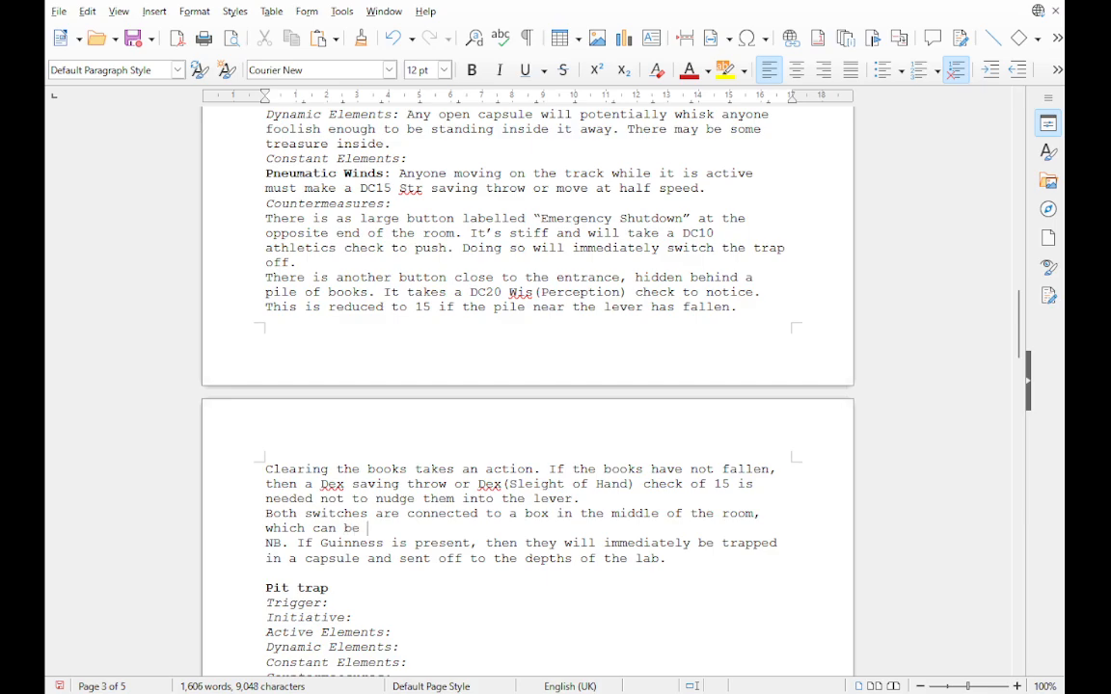
type("tripped man")
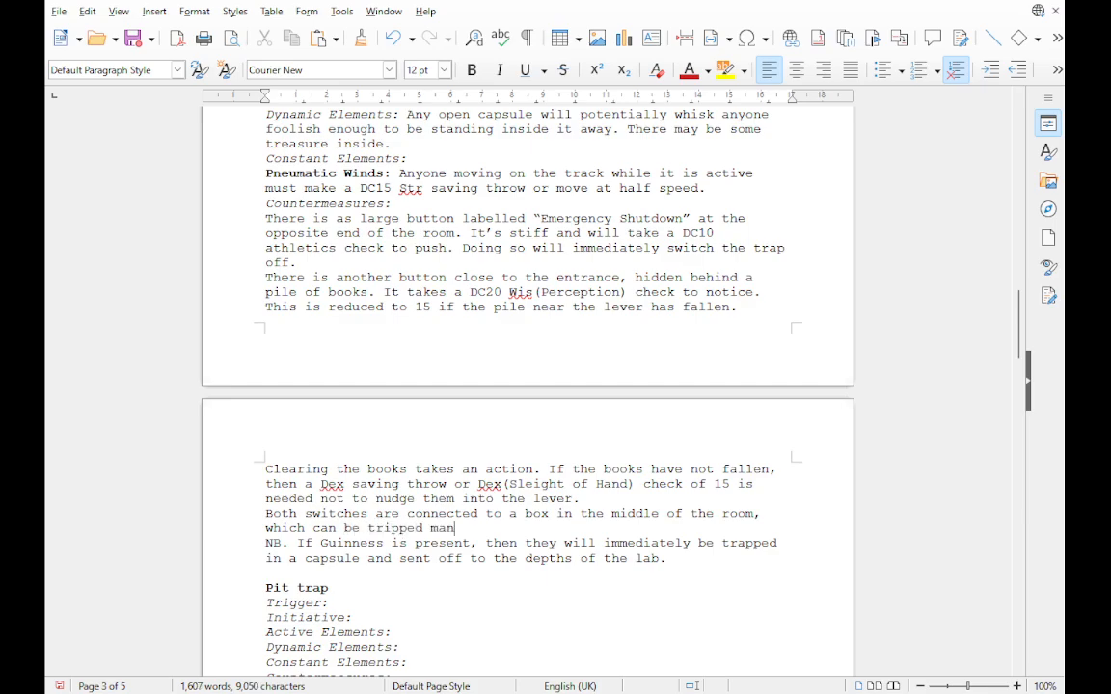
type("ually with a DC")
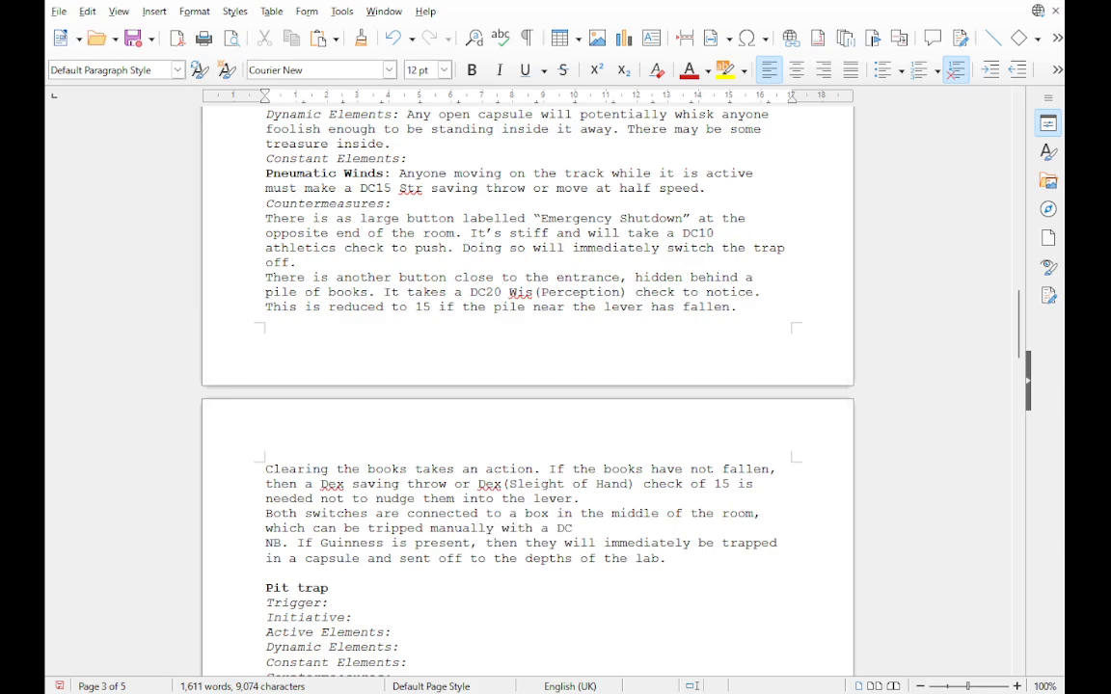
type("15 Dexterity")
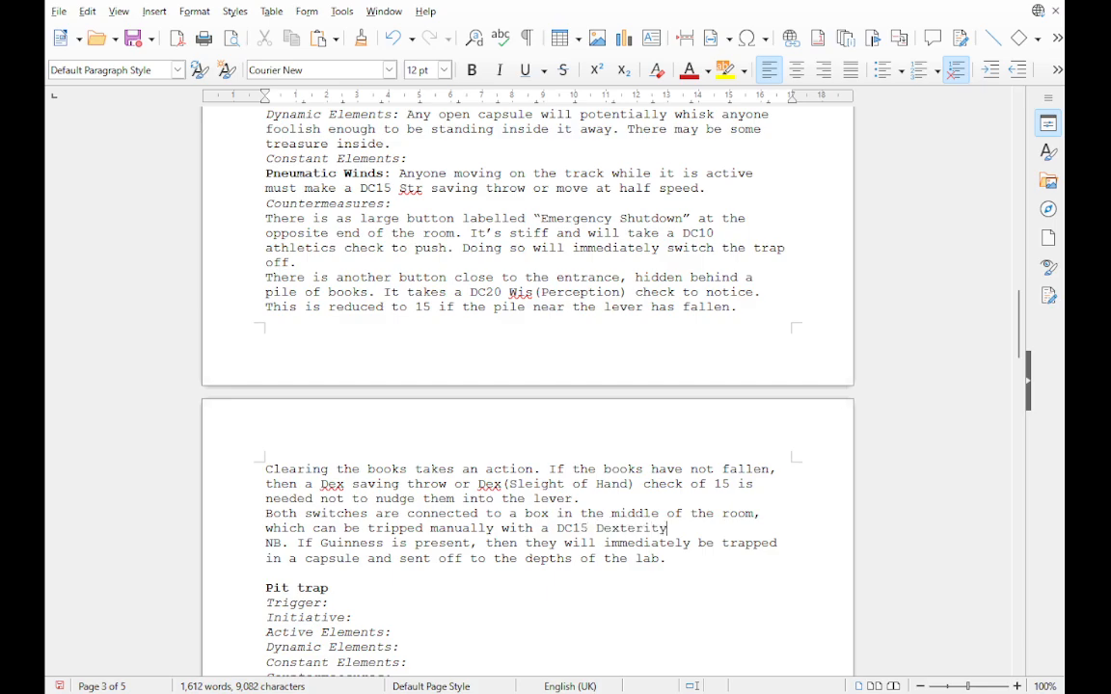
type("(Thieves Tools) check")
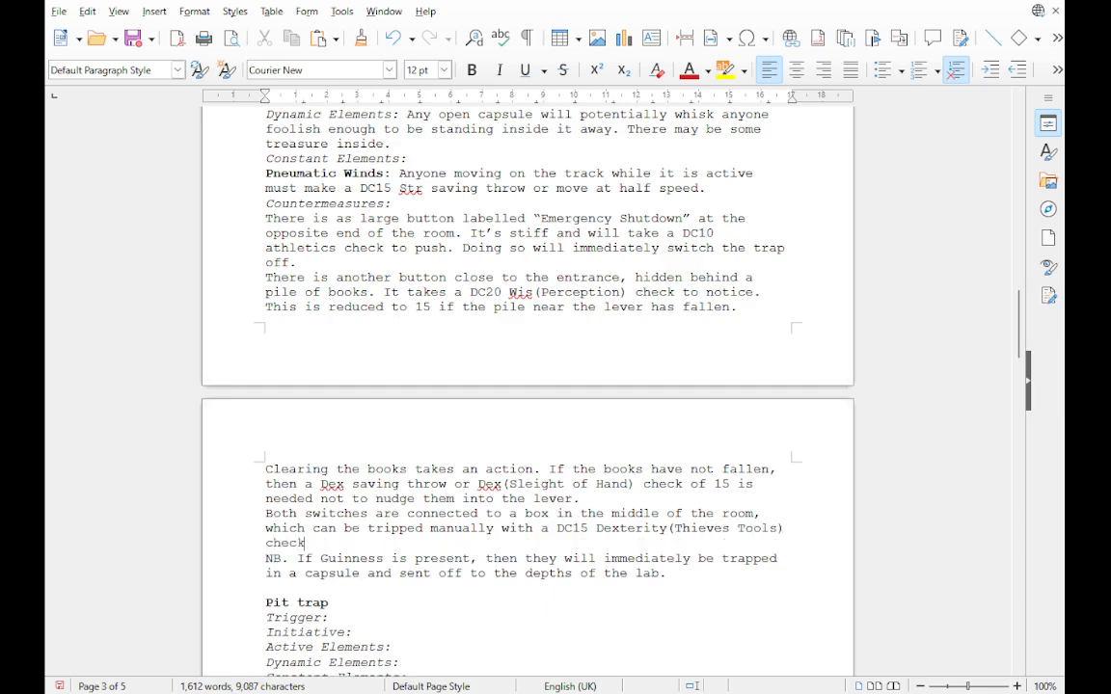
type(".")
Step: Look through the remaining trap sections to the end of the document for ones still without details
scroll(528, 386, "down", 15)
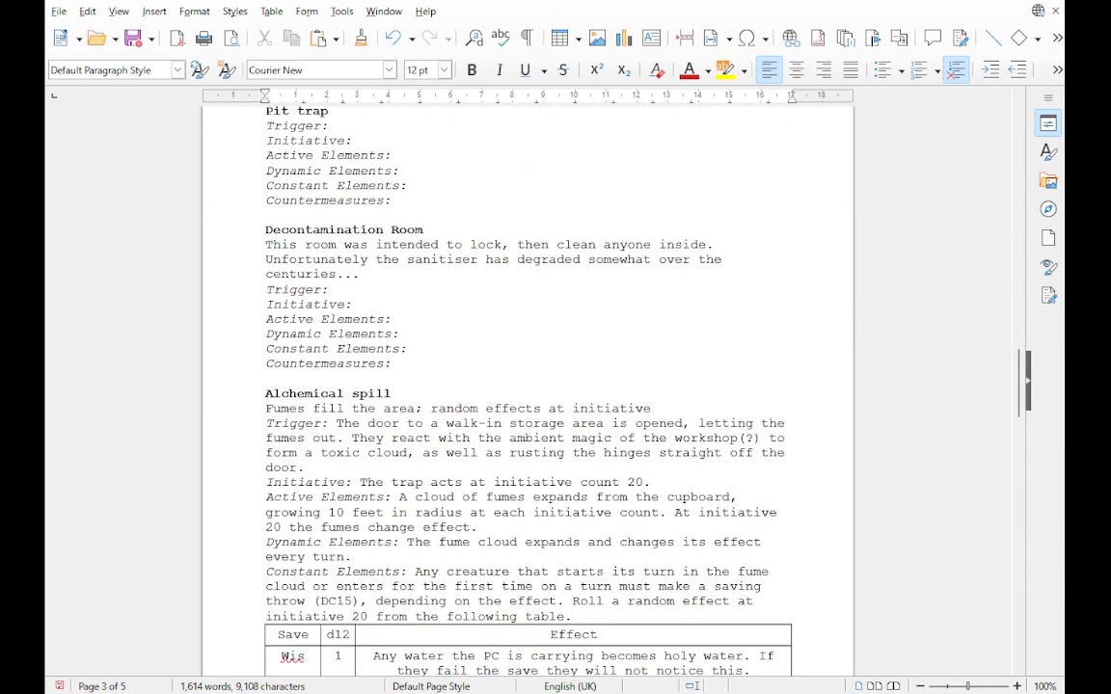
scroll(527, 386, "down", 15)
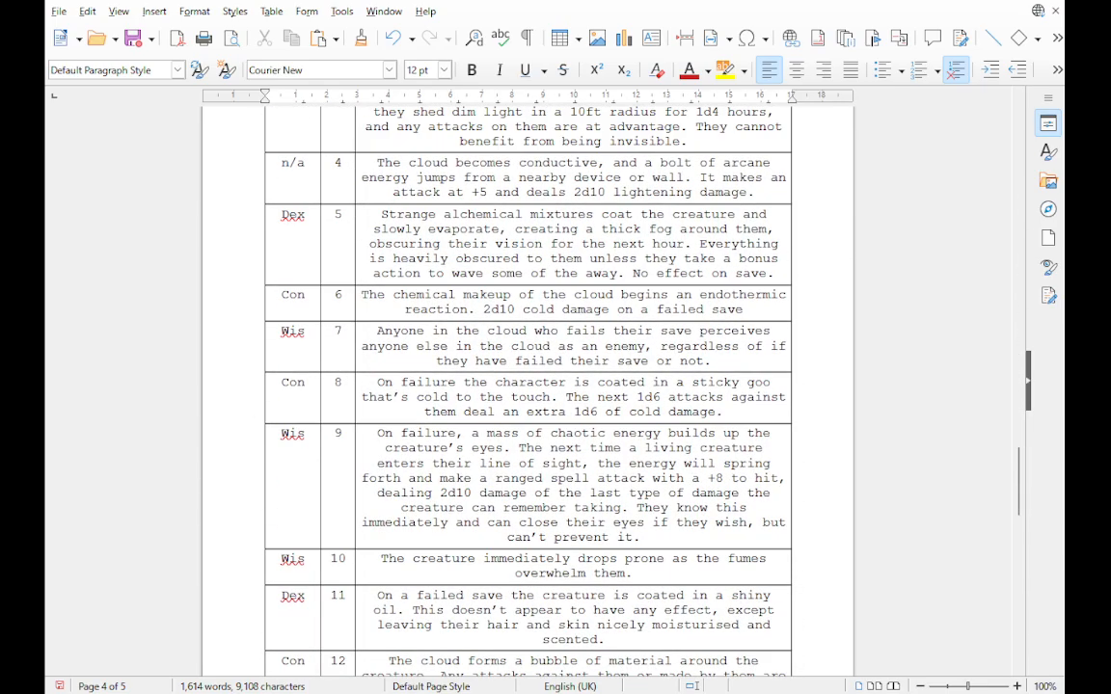
scroll(528, 386, "down", 12)
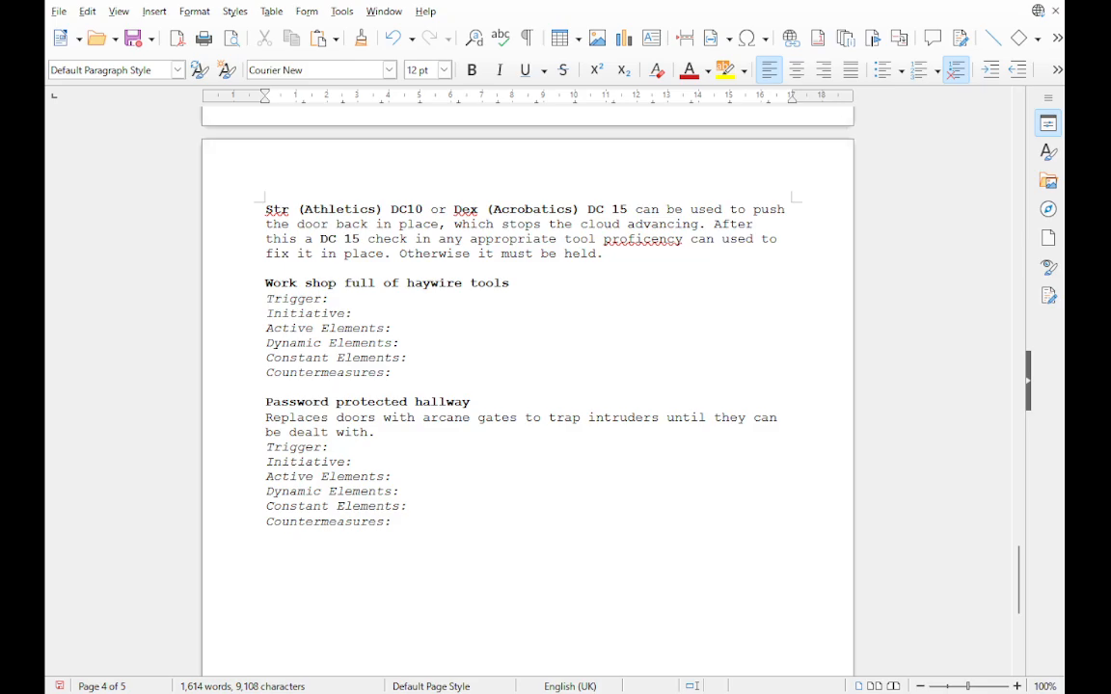
scroll(527, 386, "up", 15)
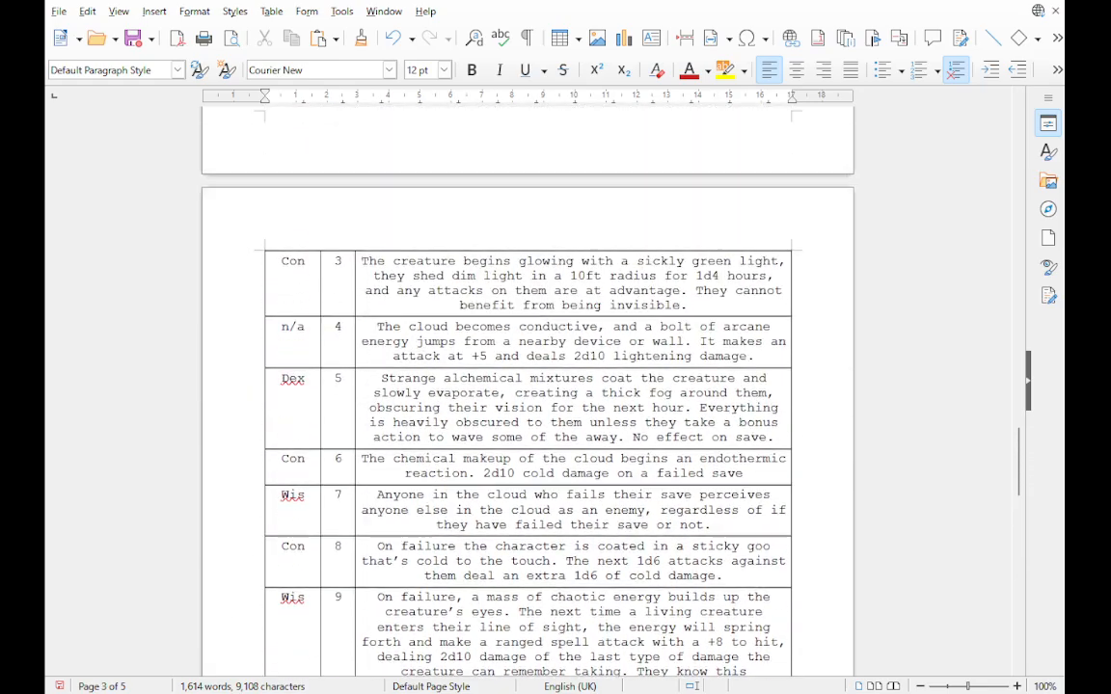
scroll(527, 386, "up", 15)
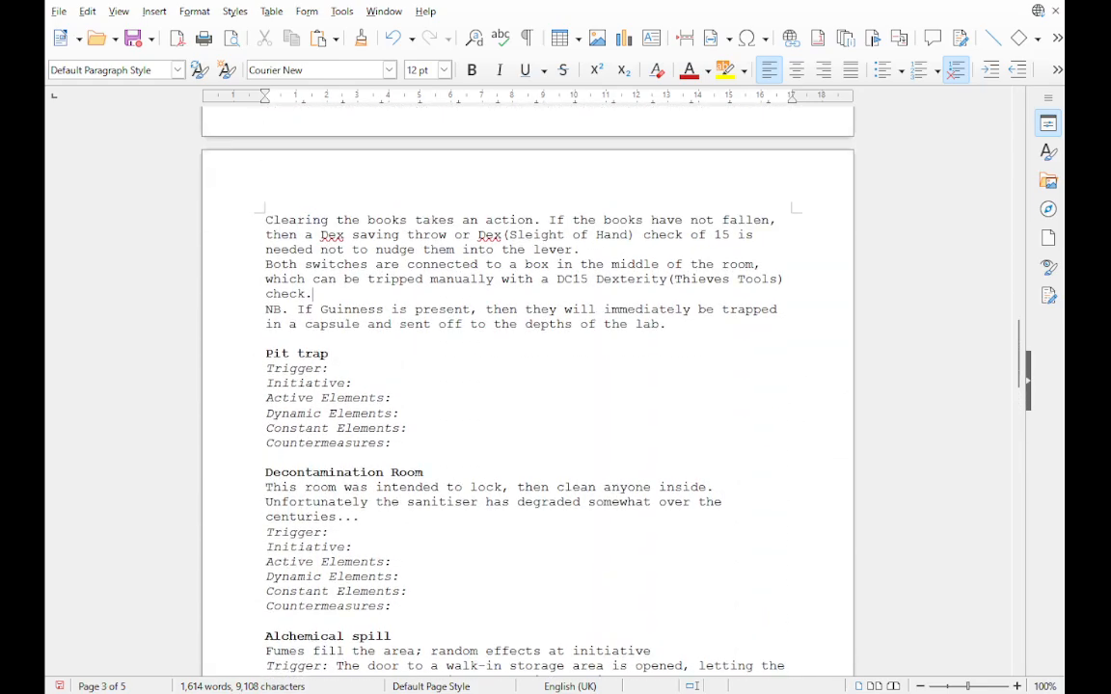
scroll(527, 386, "up", 3)
scroll(527, 386, "down", 5)
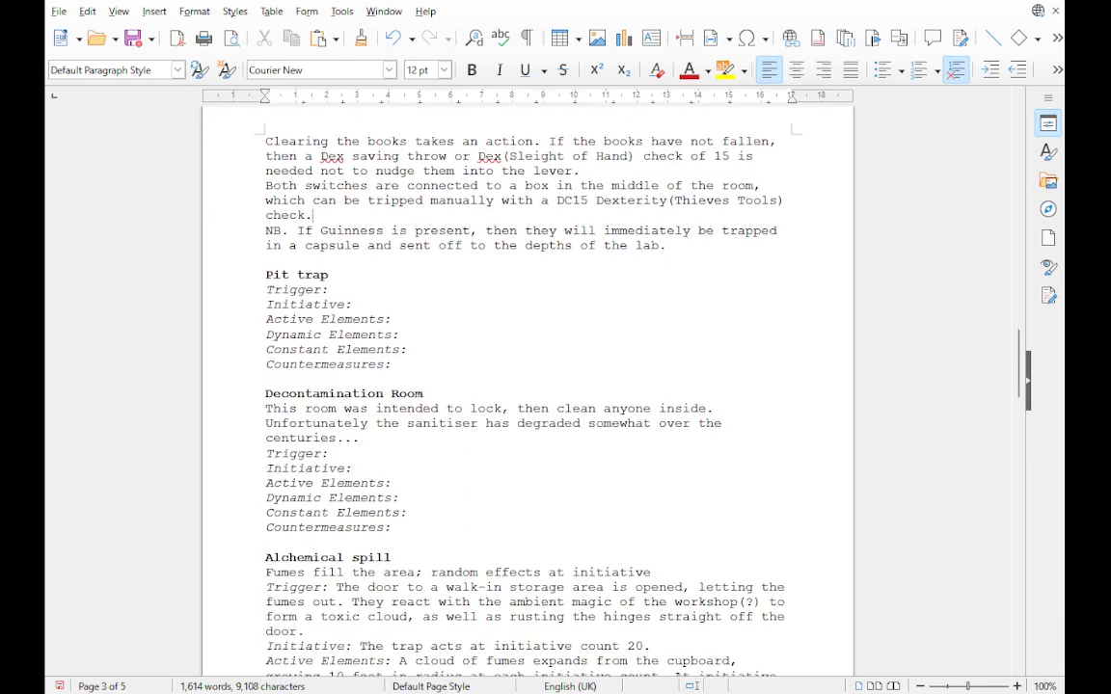
Step: Insert a non-bold line under the Pit trap heading and begin it with "A crude pit trap guards the se"
key("ctrl+b")
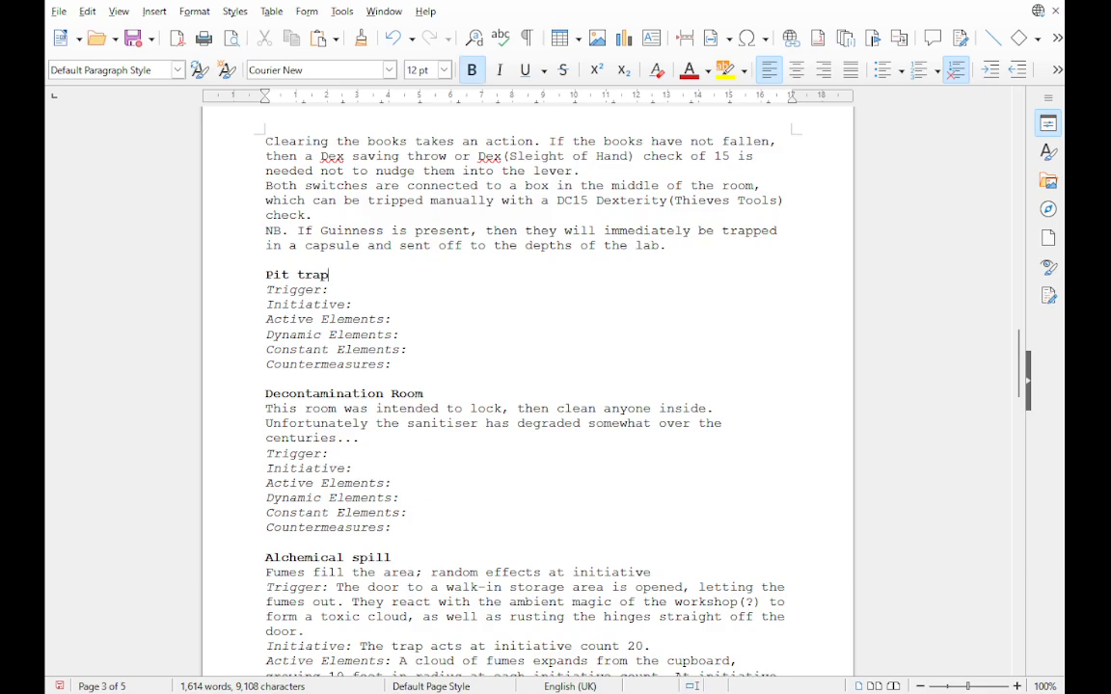
key("Return")
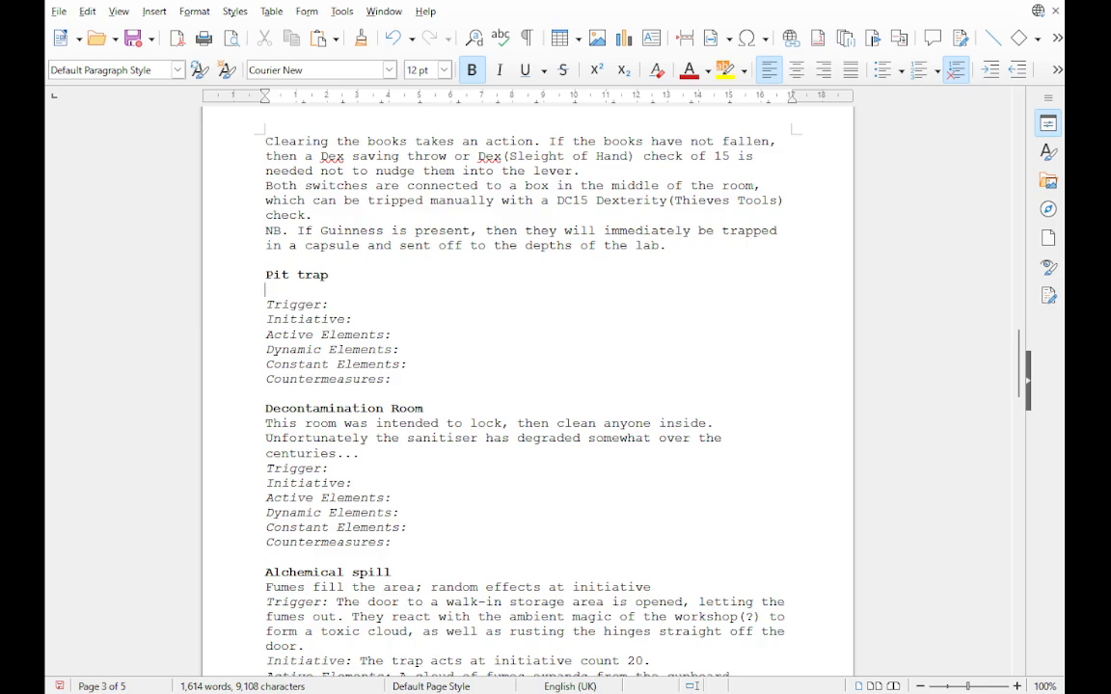
key("ctrl+b")
type("A crud")
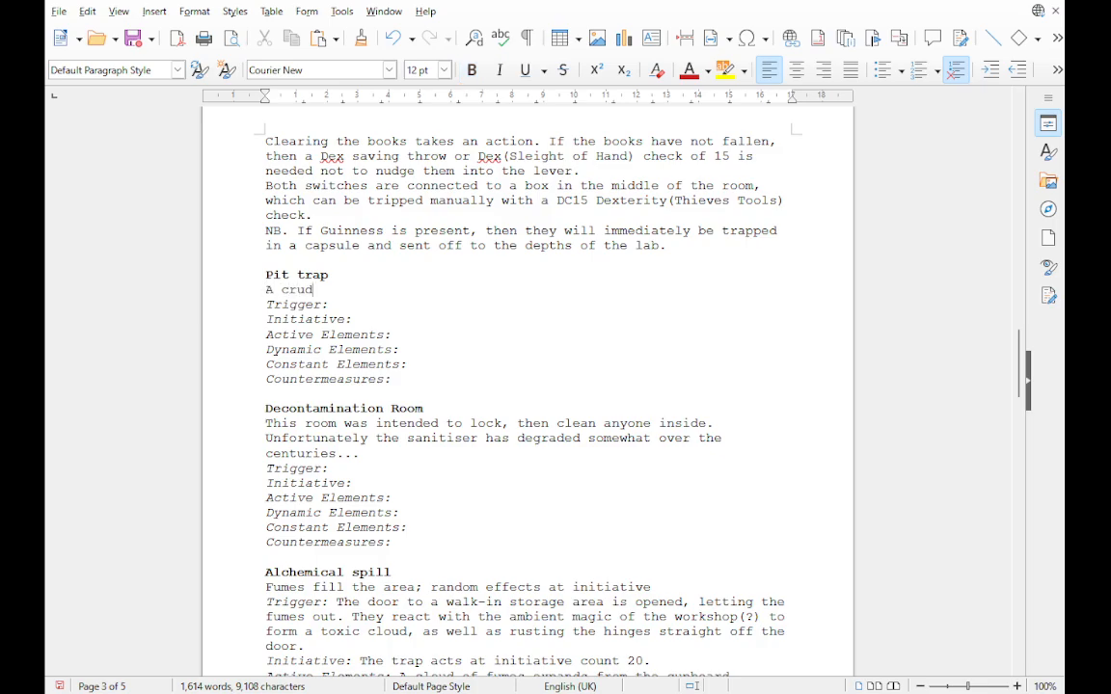
type("e pit trap")
type("guards the se")
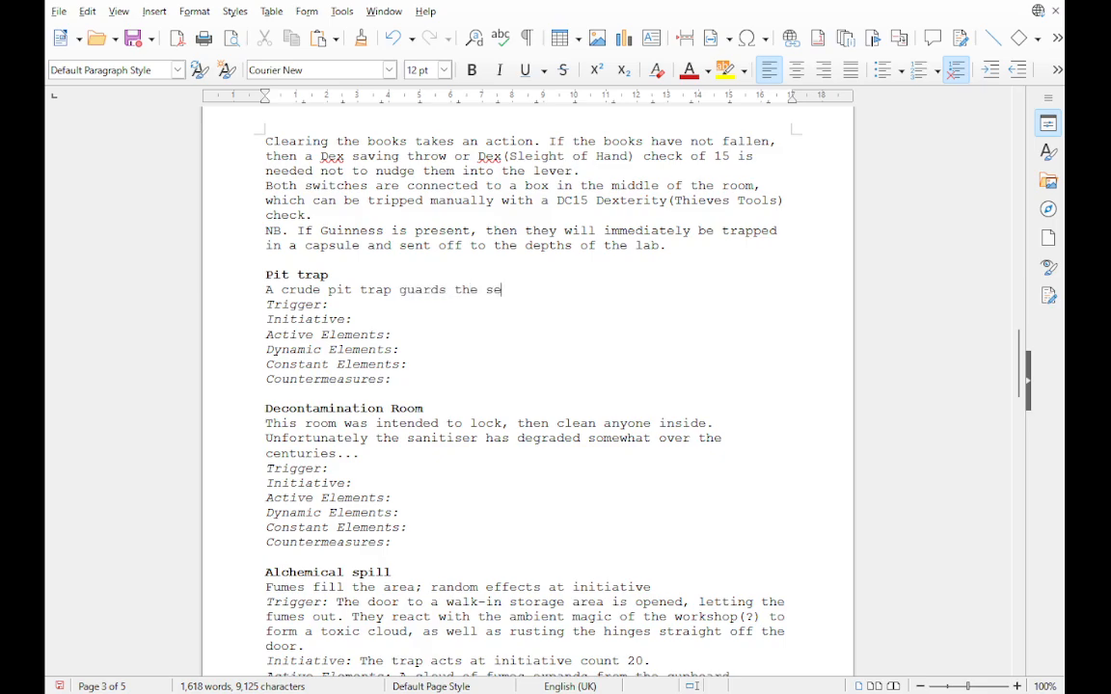
Step: Reword the pit trap description after "guards" to read "corridor to the secure wing of the lab"
type("cure area")
key("BackSpace")
key("BackSpace")
key("BackSpace")
key("BackSpace")
key("BackSpace")
key("BackSpace")
key("BackSpace")
key("BackSpace")
key("BackSpace")
key("BackSpace")
key("BackSpace")
key("BackSpace")
key("BackSpace")
key("BackSpace")
key("BackSpace")
type("corrit")
key("BackSpace")
type("dor t o th")
key("BackSpace")
key("BackSpace")
key("BackSpace")
key("BackSpace")
key("BackSpace")
type("o the sec")
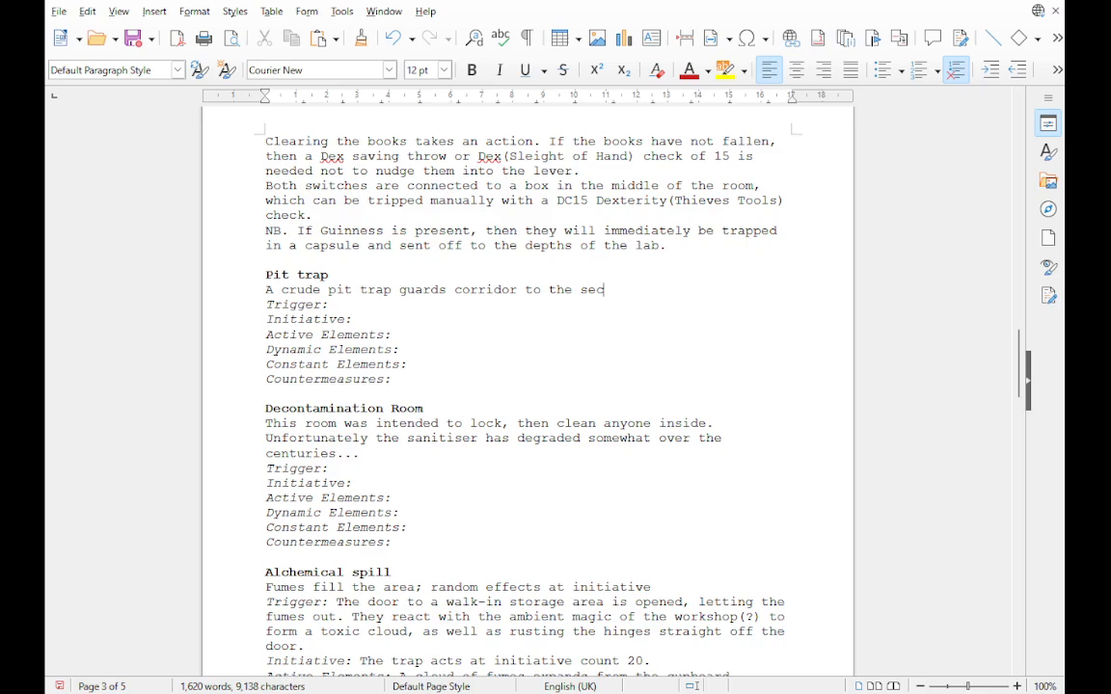
type("ure wing of the lab")
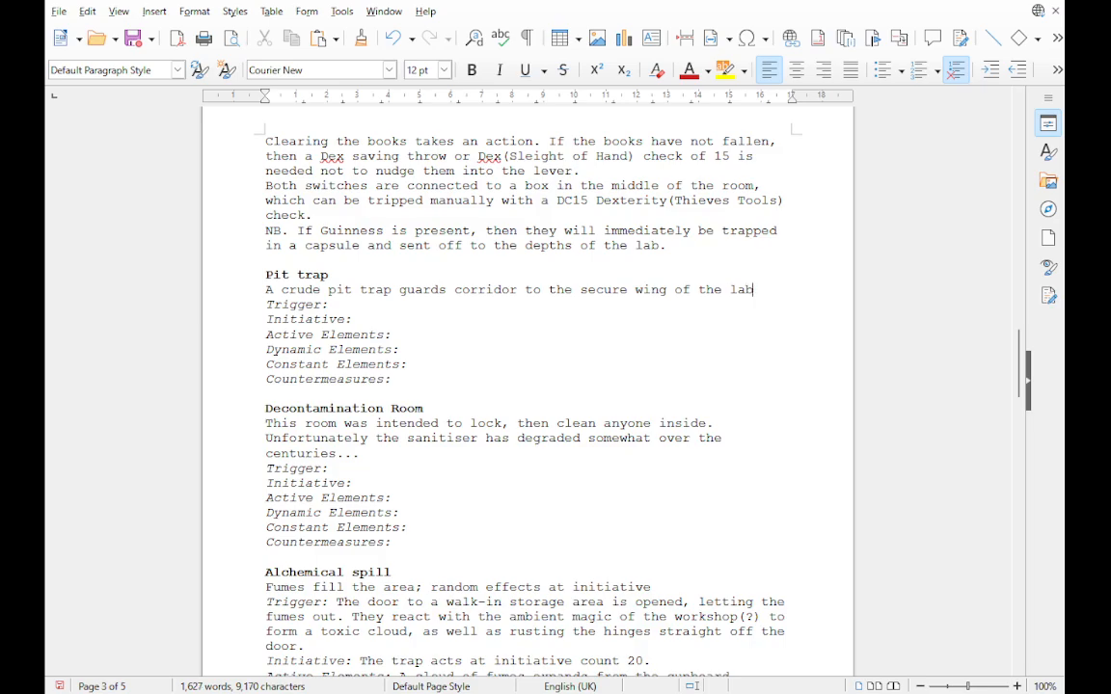
Step: Add the sentence "It is intended to trap intruders and scare them a bit, but not “really” hurt them." and save the document
type(". It ")
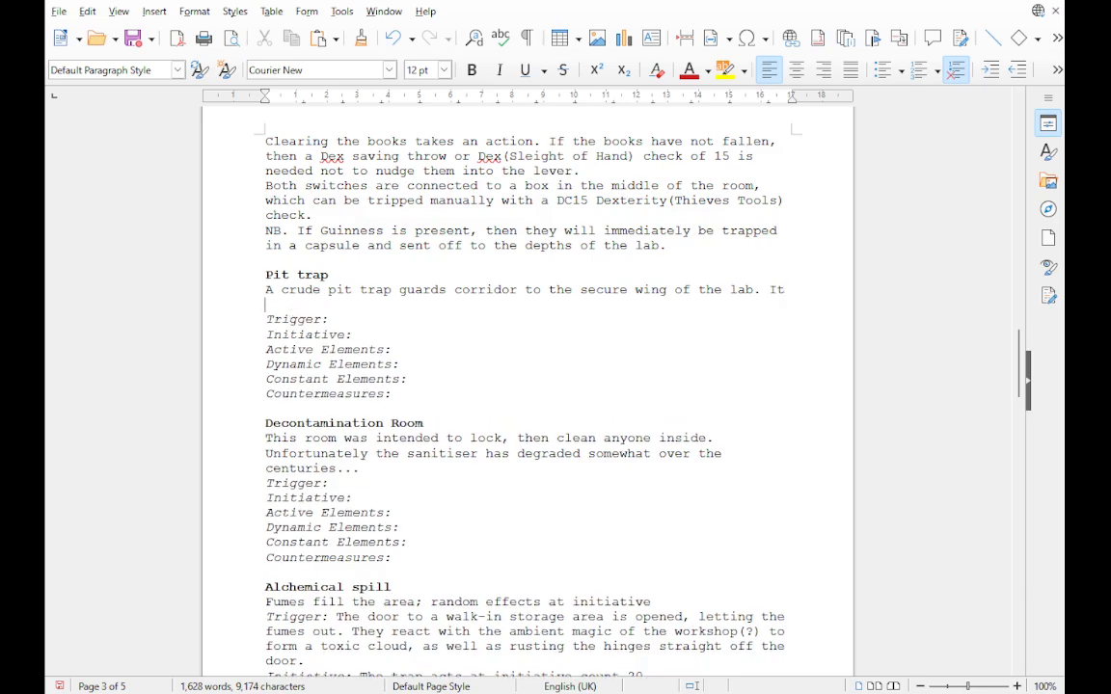
type("is intended to trap")
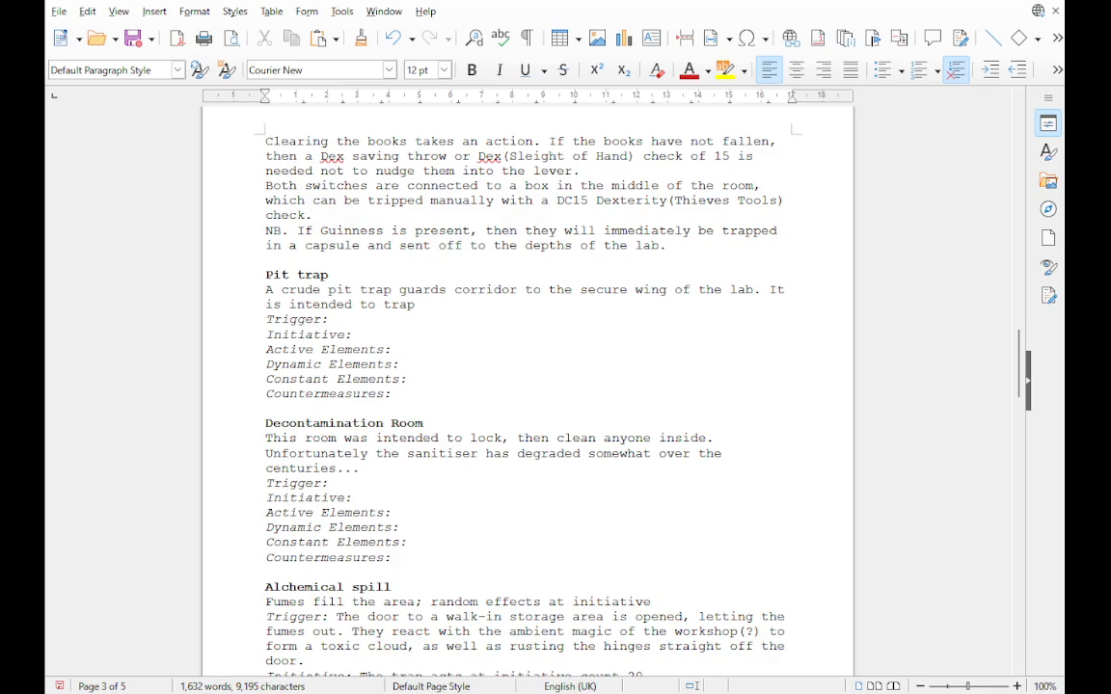
type("intruders and s")
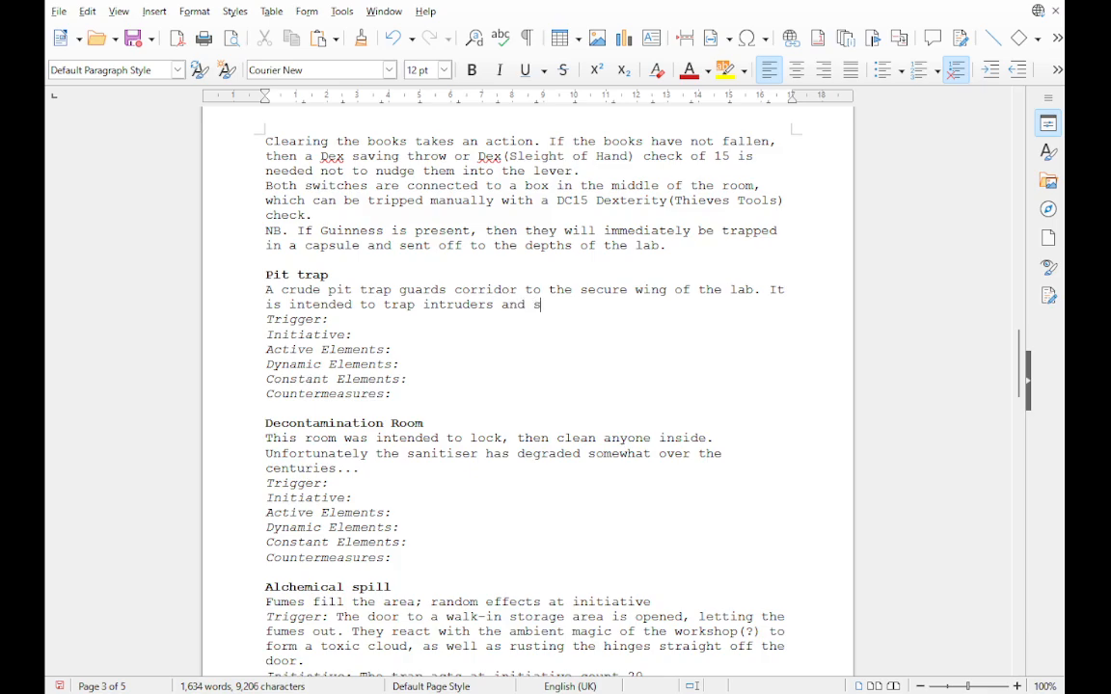
type("care them a bit, bu")
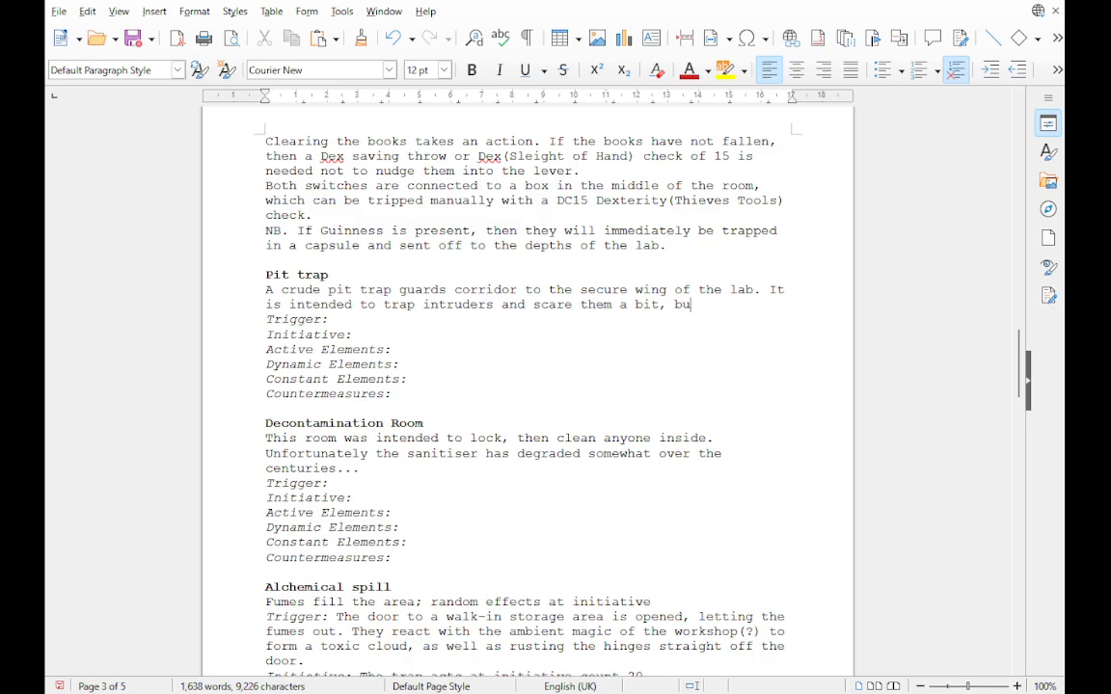
type("t not \"")
type("really")
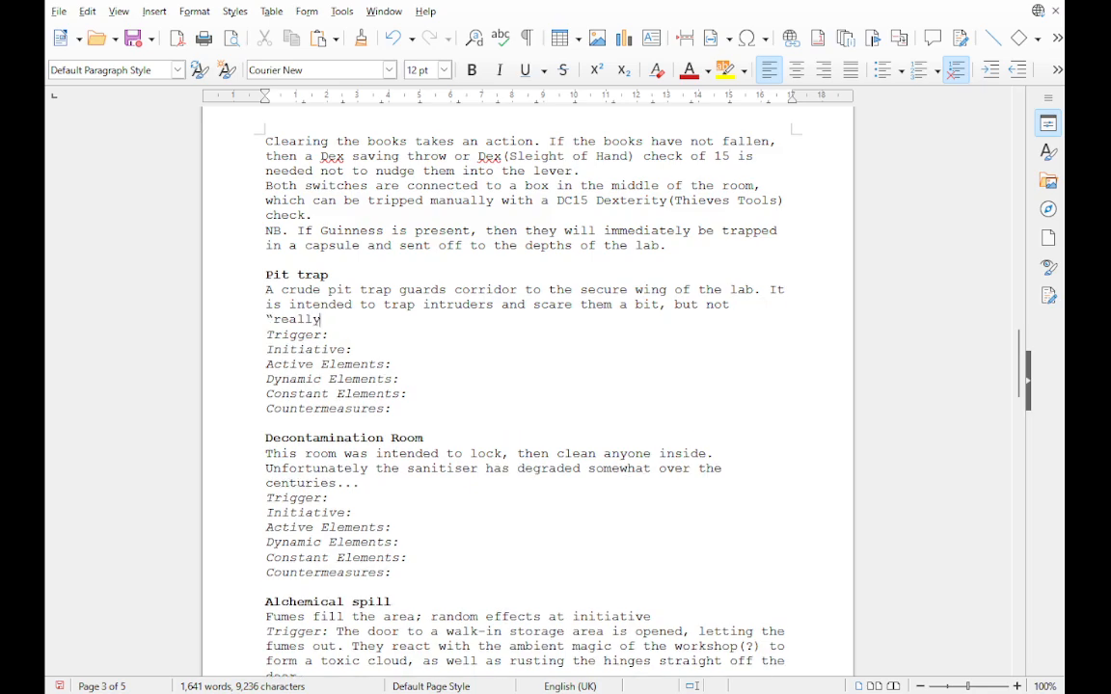
key("BackSpace")
type("\" hurt them.")
key("ctrl+s")
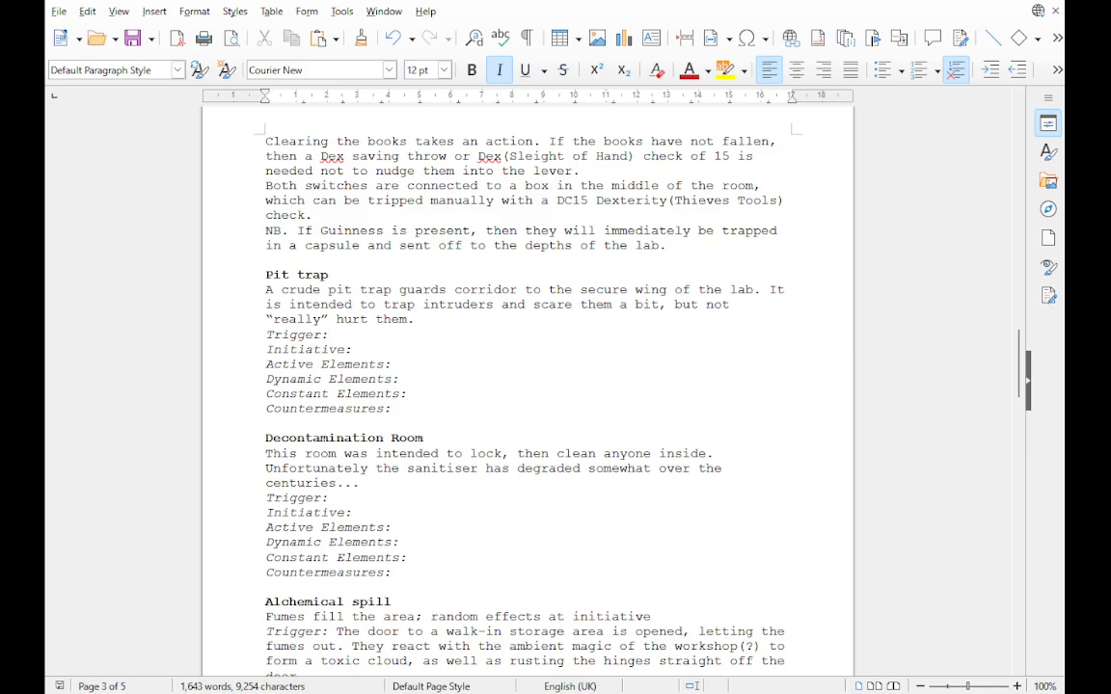
Step: Fill in the pit trap's Trigger in non-italic text with "A character steps over the pit."
key("ctrl+i")
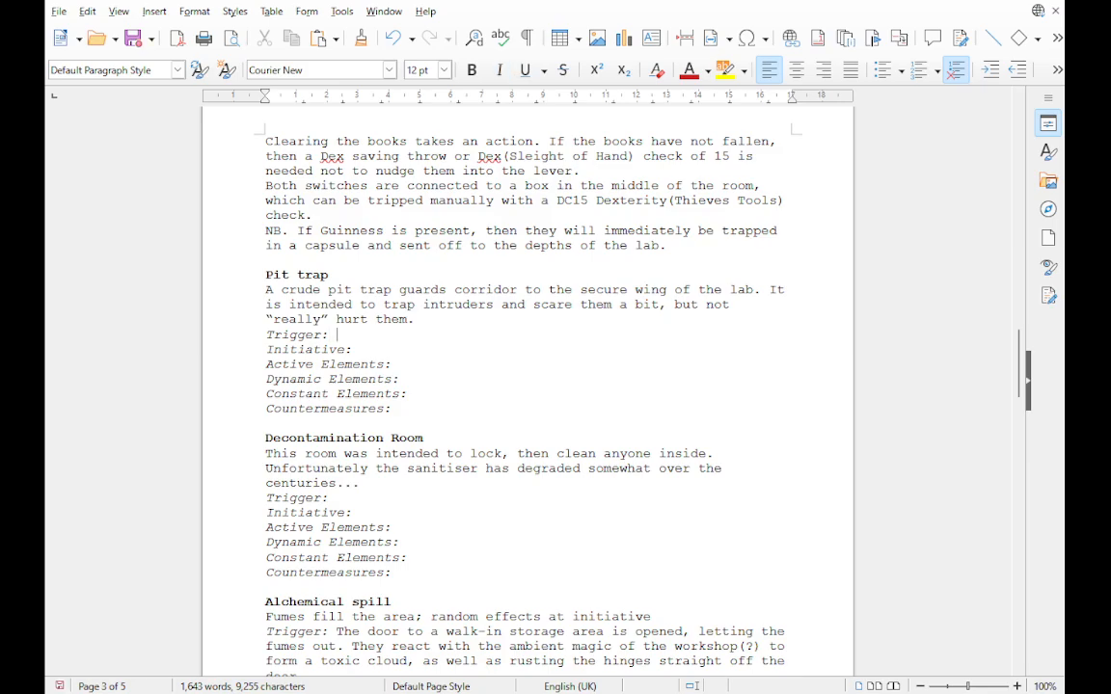
type("A character step")
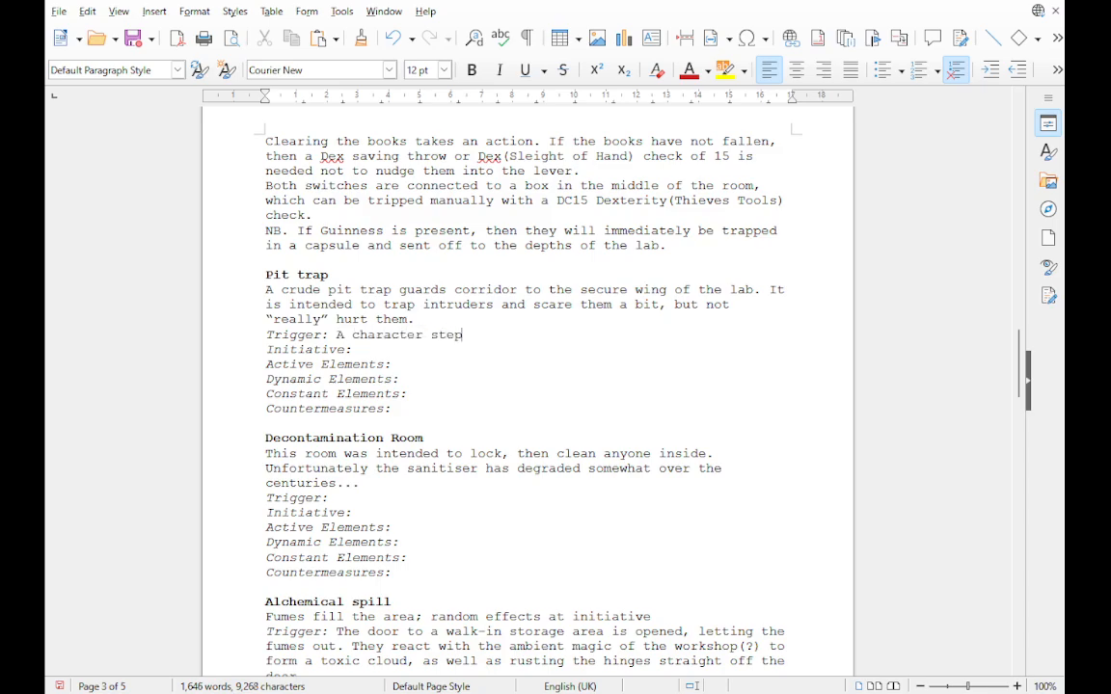
type("s I")
key("BackSpace")
type("in")
type(" the")
key("BackSpace")
key("BackSpace")
key("BackSpace")
key("BackSpace")
key("BackSpace")
key("BackSpace")
key("BackSpace")
type("pv")
key("BackSpace")
key("BackSpace")
type("over the pit.")
Step: Fill in the pit trap's Initiative in non-italic text with "The trap acts at initiative 10.", correcting the spelling of "initiative"
key("ctrl+i")
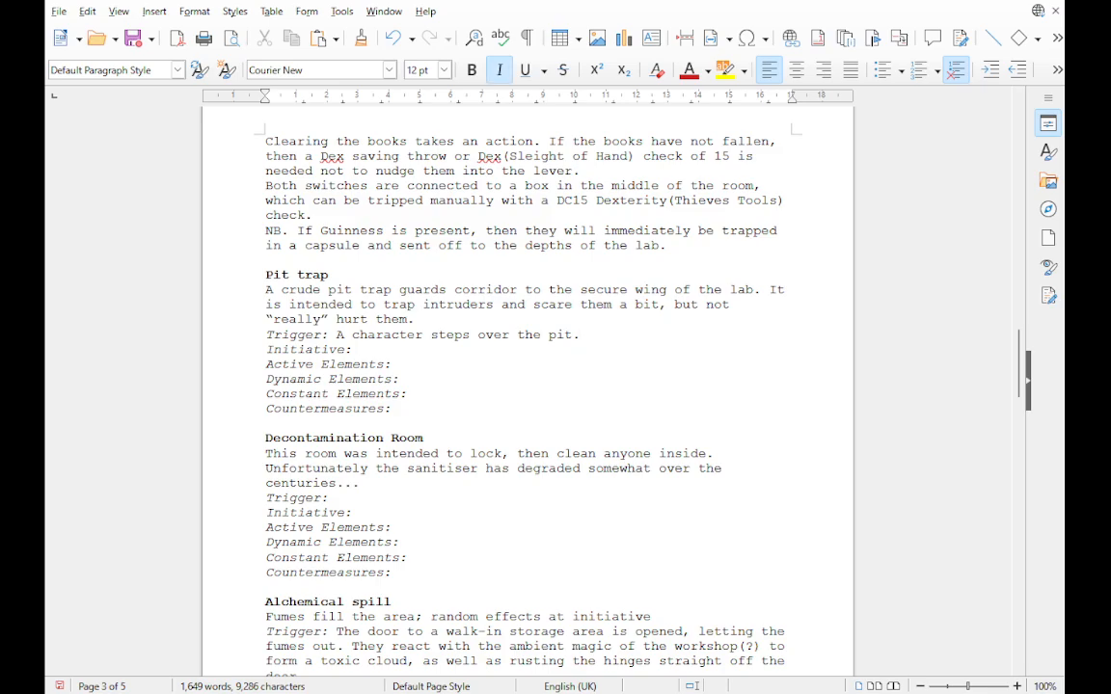
type("The tr")
key("BackSpace")
key("BackSpace")
key("BackSpace")
key("BackSpace")
key("BackSpace")
key("BackSpace")
key("ctrl+i")
type("The")
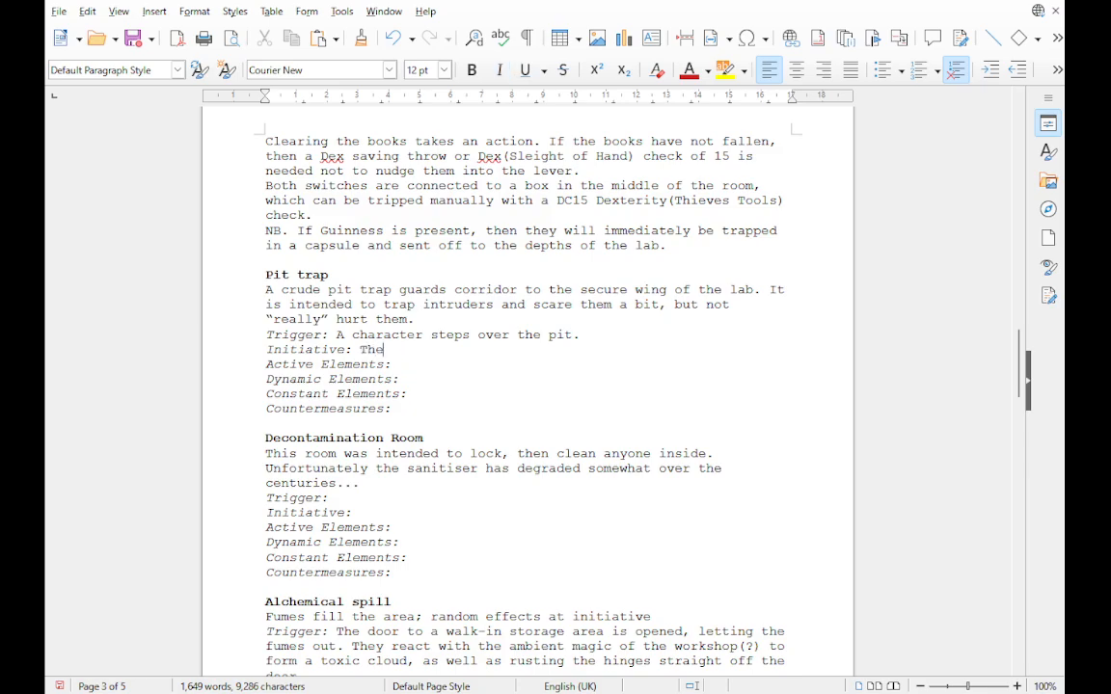
type(" trap acts at")
type(" initiativ")
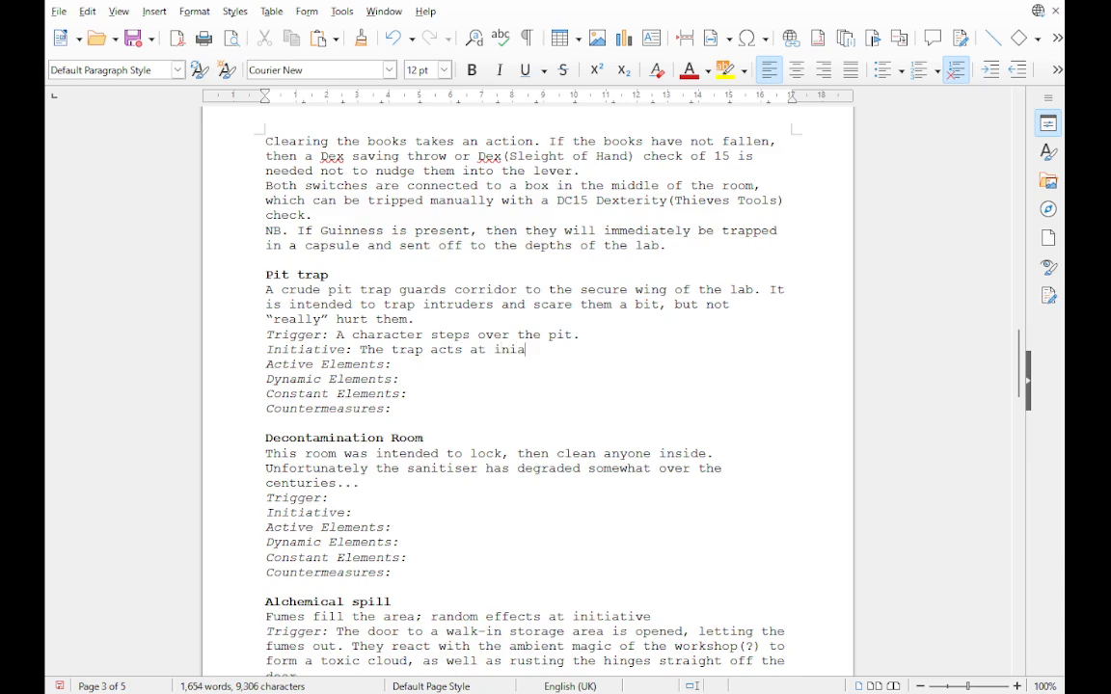
type("e 10.")
right_click(526, 350)
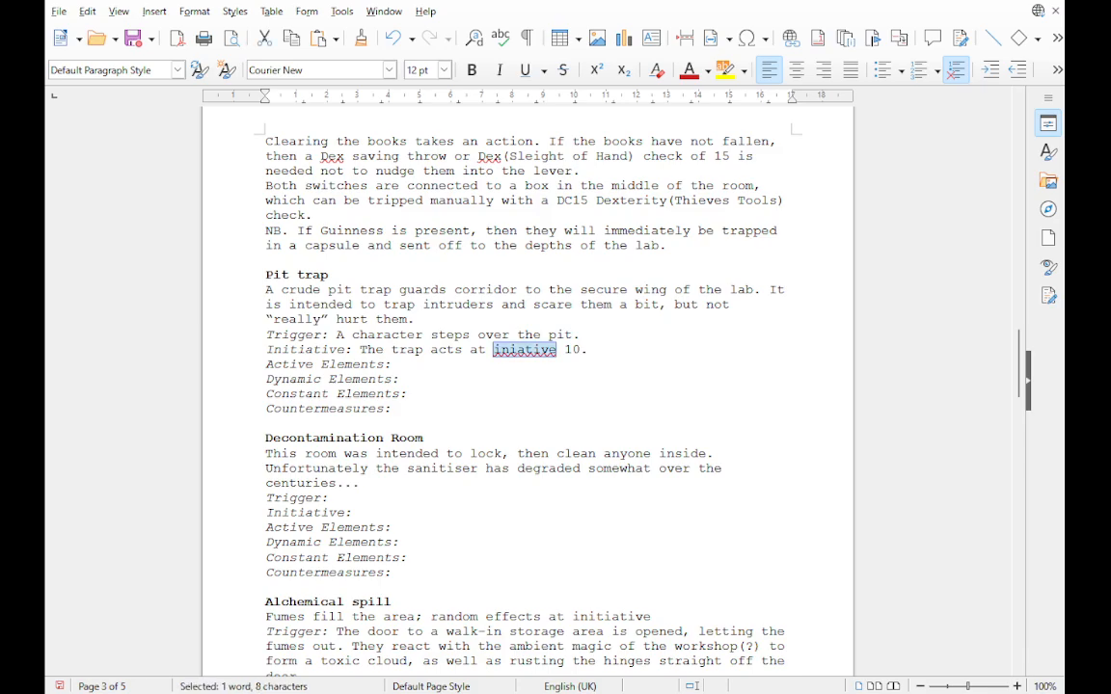
left_click(564, 360)
Step: Start a non-italic line below the pit trap's Countermeasures reading "NB. If Guinness is trapped"
left_click(401, 409)
key("Return")
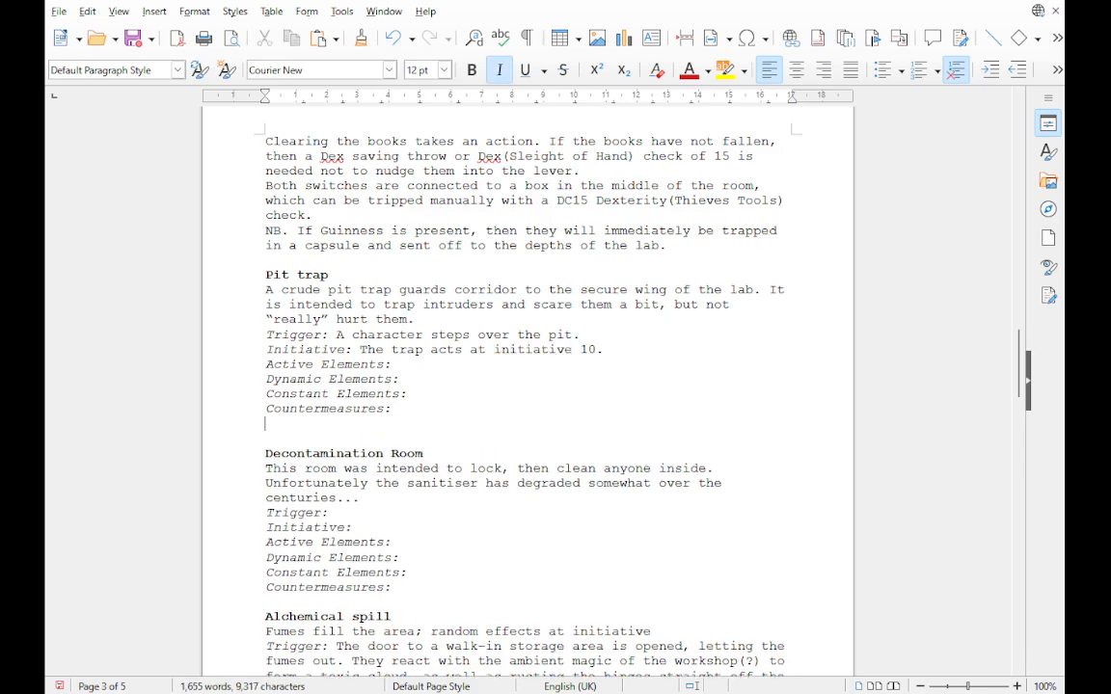
type("AN")
key("BackSpace")
key("BackSpace")
key("ctrl+i")
type("N")
key("BackSpace")
type("NBL")
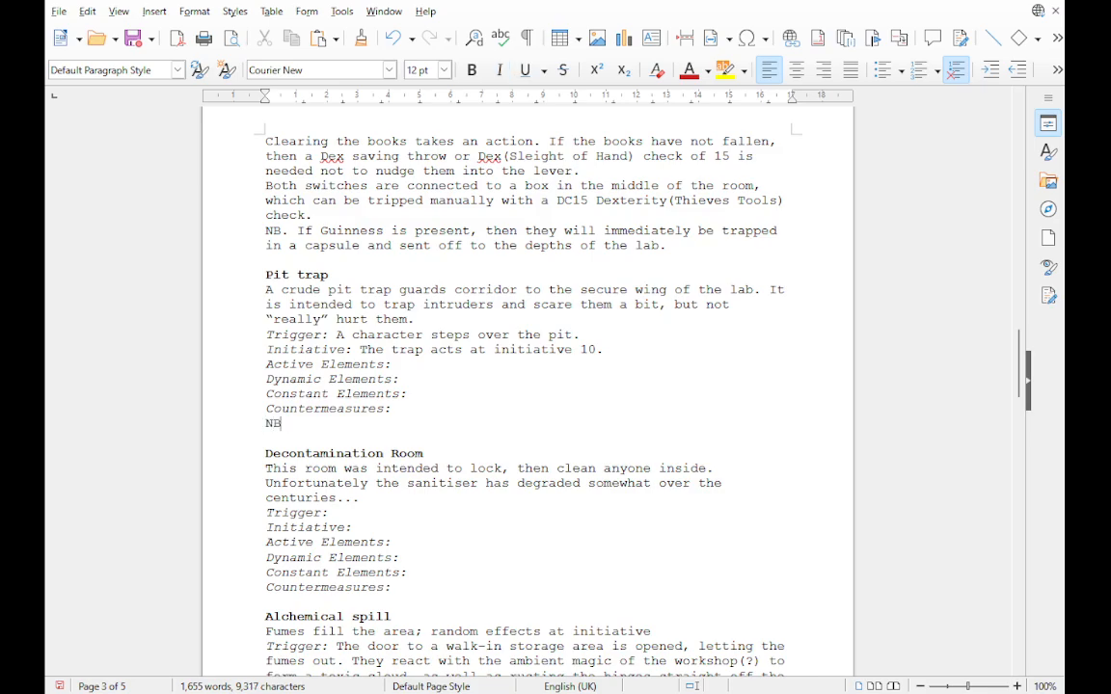
key("BackSpace")
key("BackSpace")
type(". If Guinness is trapped")
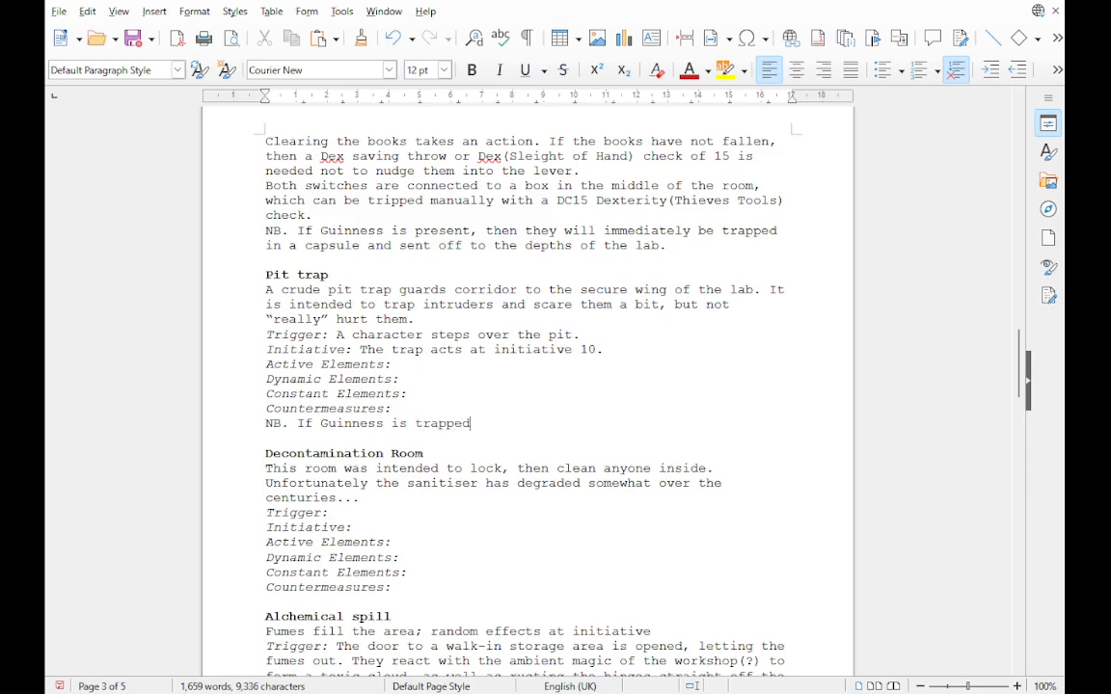
Step: Complete the Guinness note with "in the pit, they will scared by the water and squeeze through the grate."
type(" in the put")
key("BackSpace")
key("BackSpace")
type("it, they")
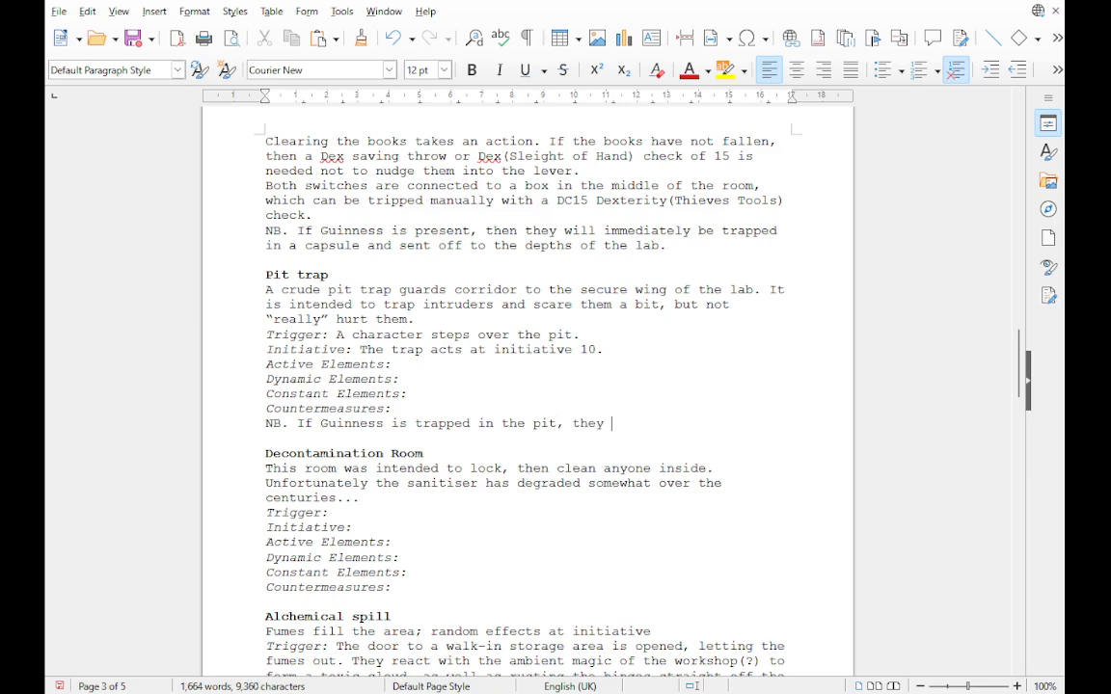
type(" will scared by the wat")
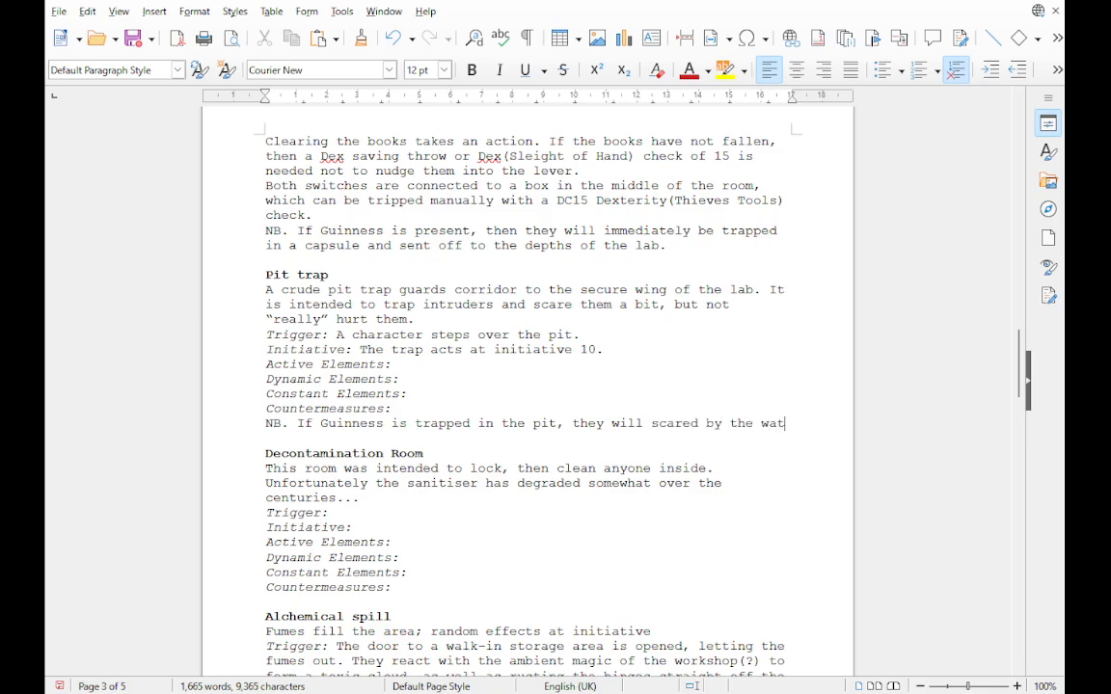
type("er")
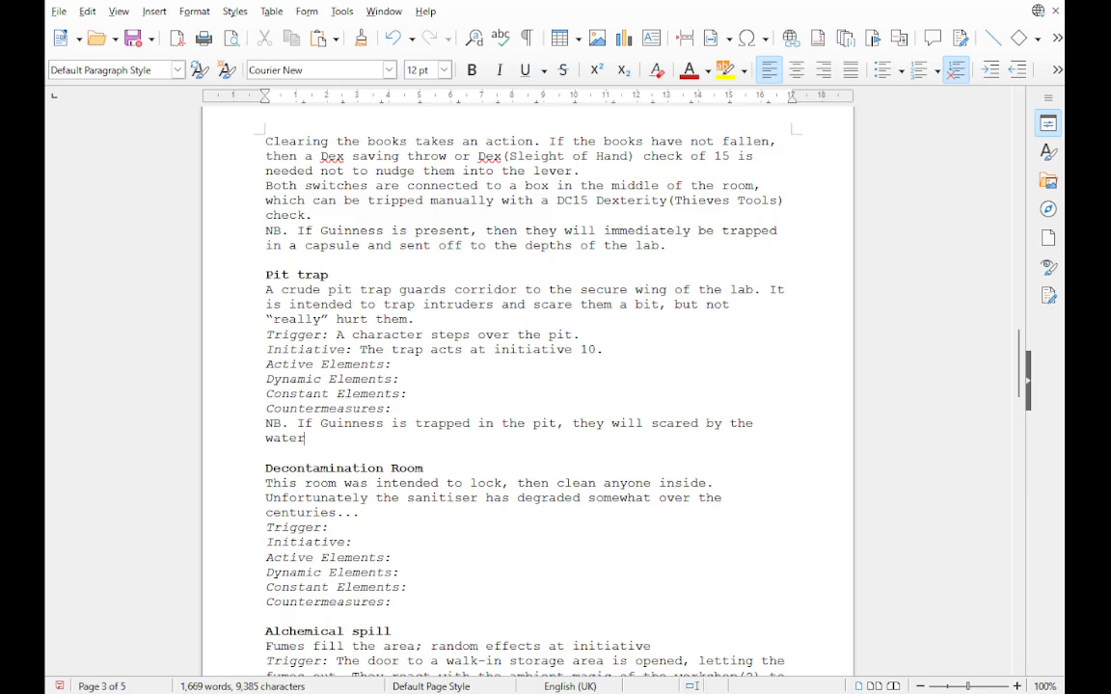
type(" and squ")
key("BackSpace")
key("BackSpace")
type("queeze through")
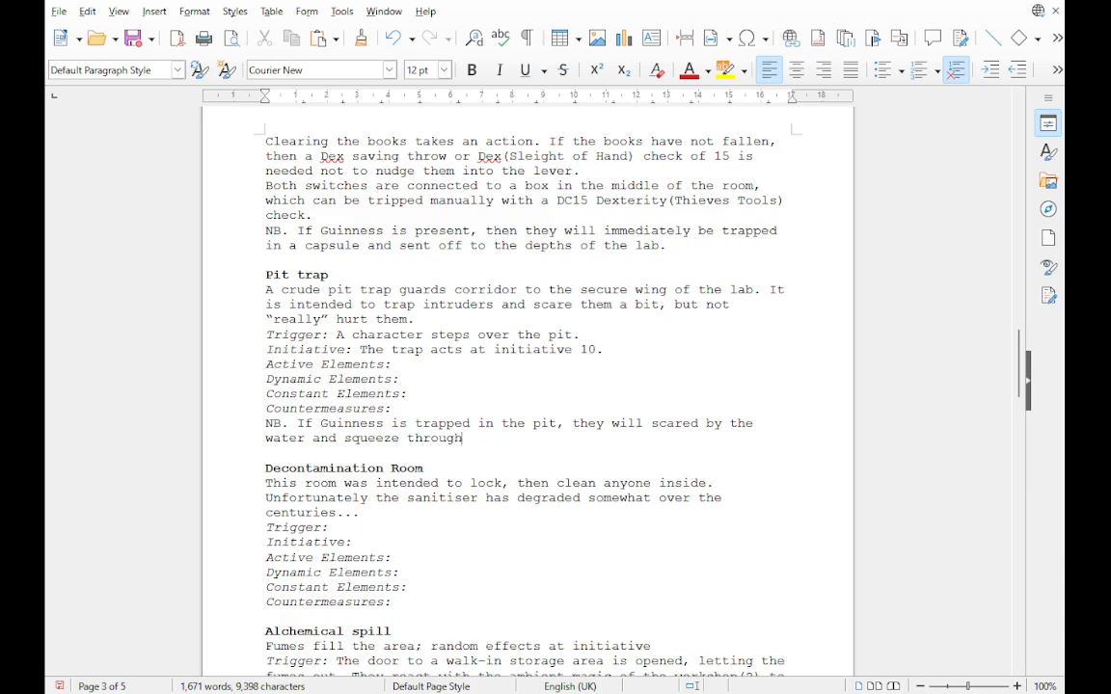
type(" the grate.")
Step: Begin the pit trap's Active Elements in non-italic text with "As soon as the trap is activated"
left_click(400, 364)
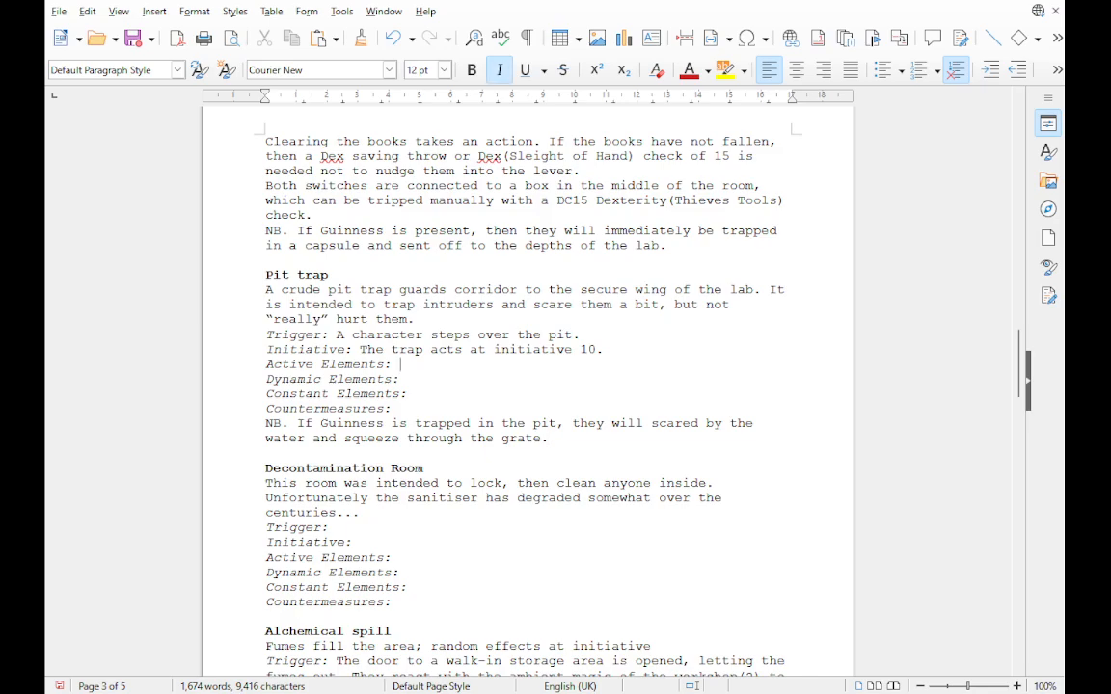
type("A")
key("BackSpace")
key("ctrl+i")
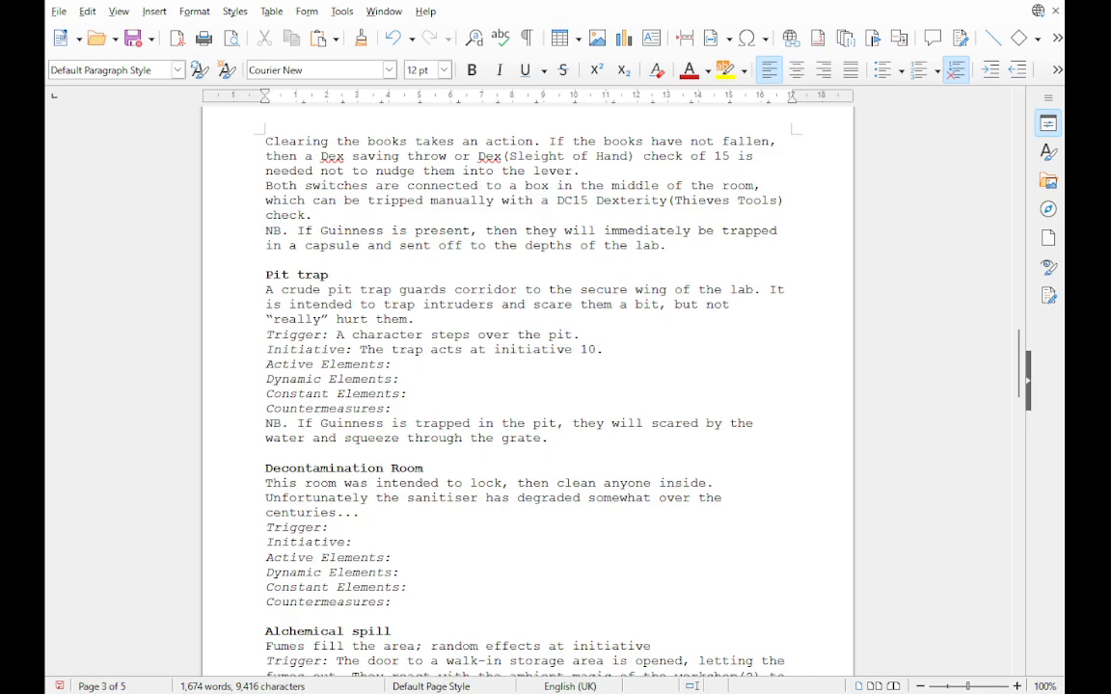
type("As soon as the tra")
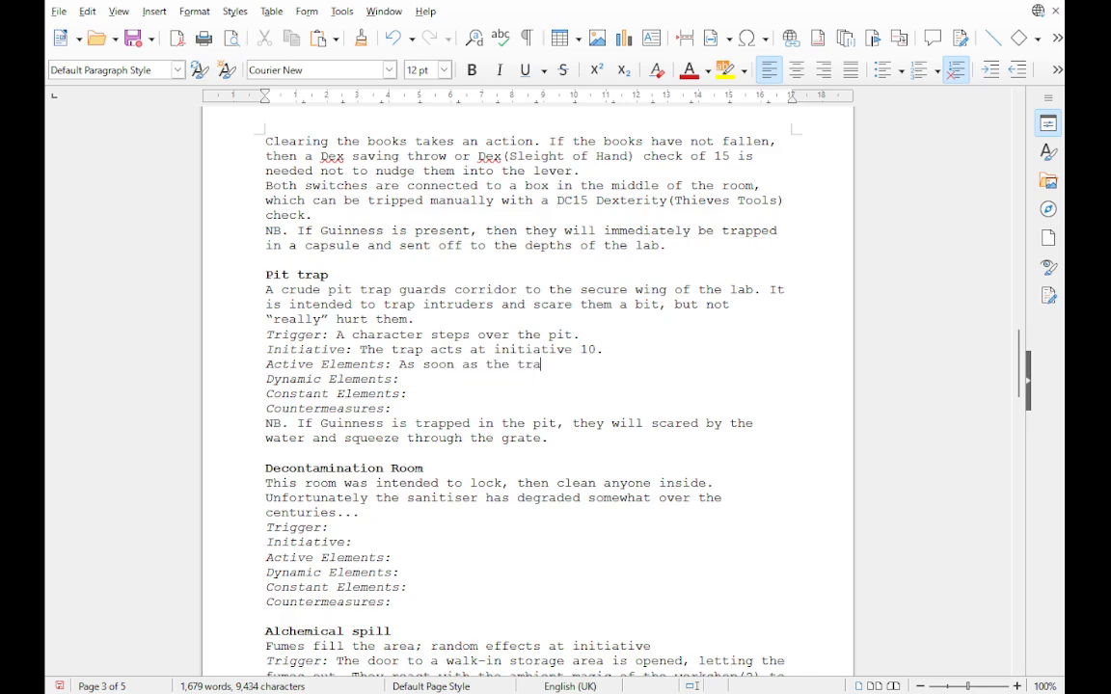
type("p is activated")
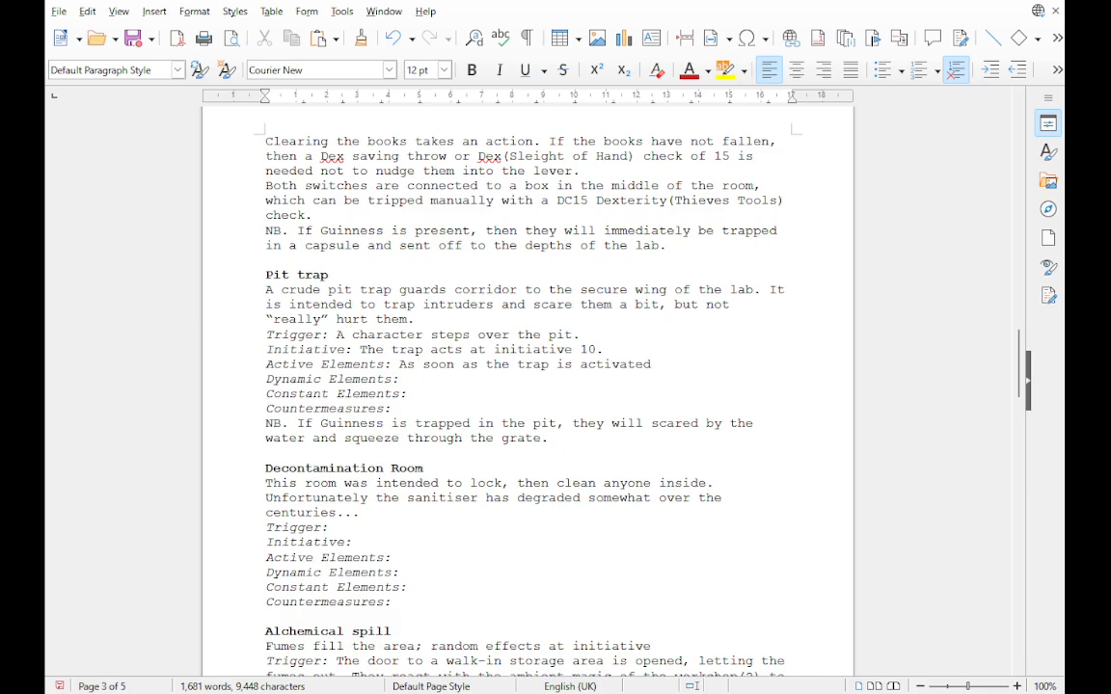
Step: Insert a blank trap template, from the "Pit trap" heading to Countermeasures, after the Password protected hallway section, separated by an empty line
scroll(527, 386, "down", 20)
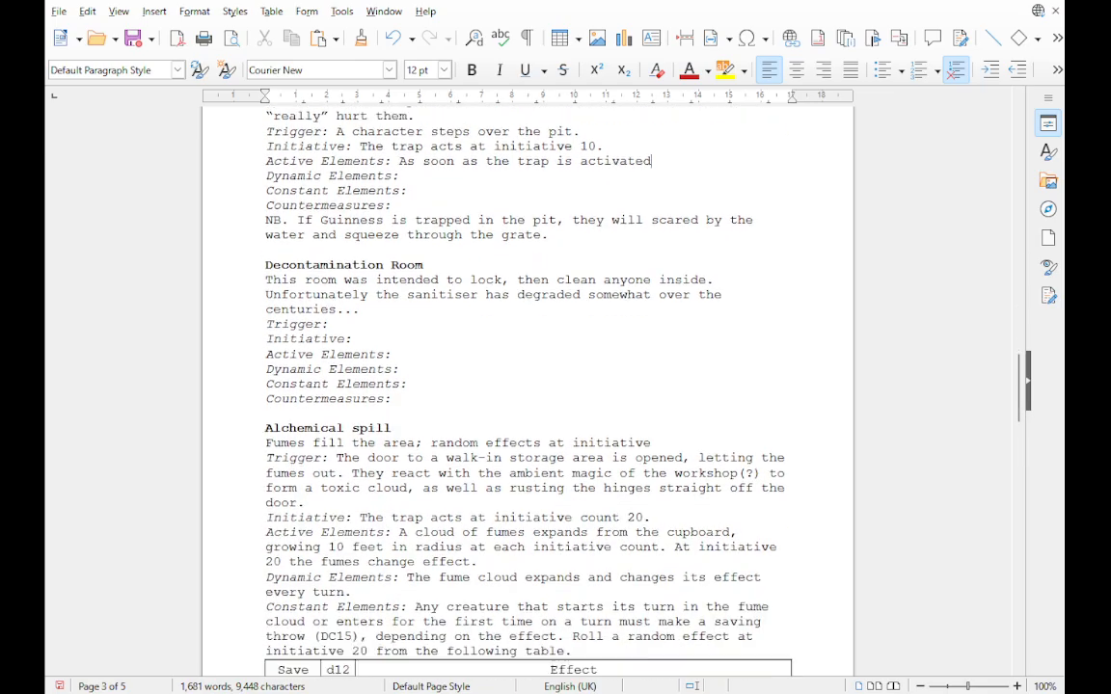
scroll(528, 386, "down", 15)
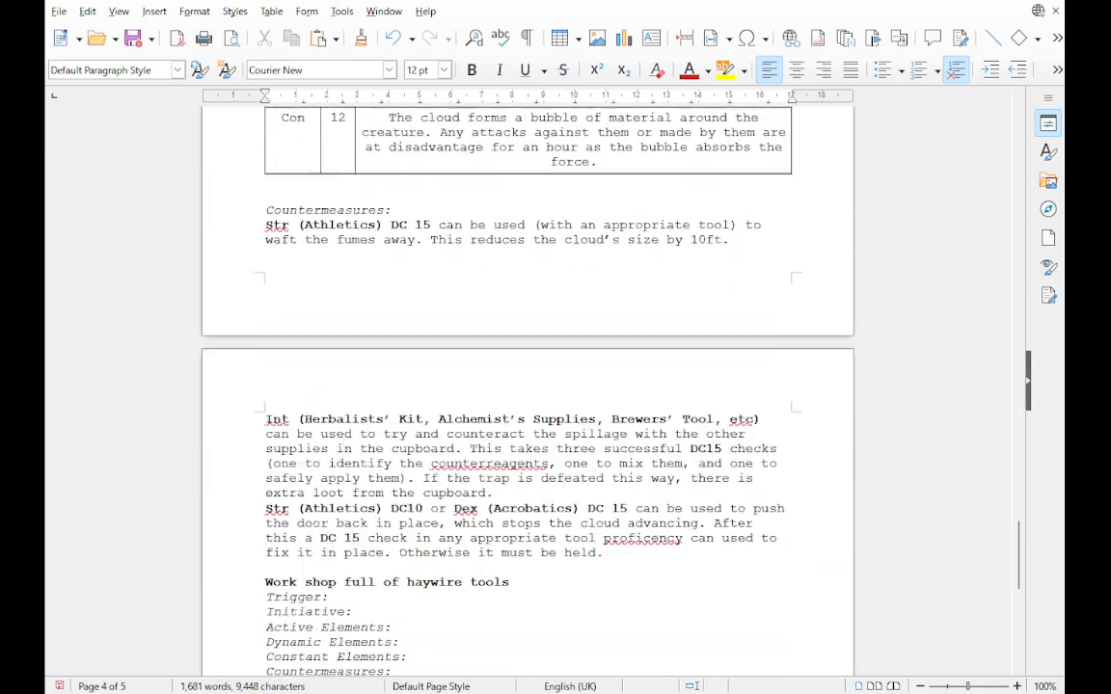
key("Return")
key("Return")
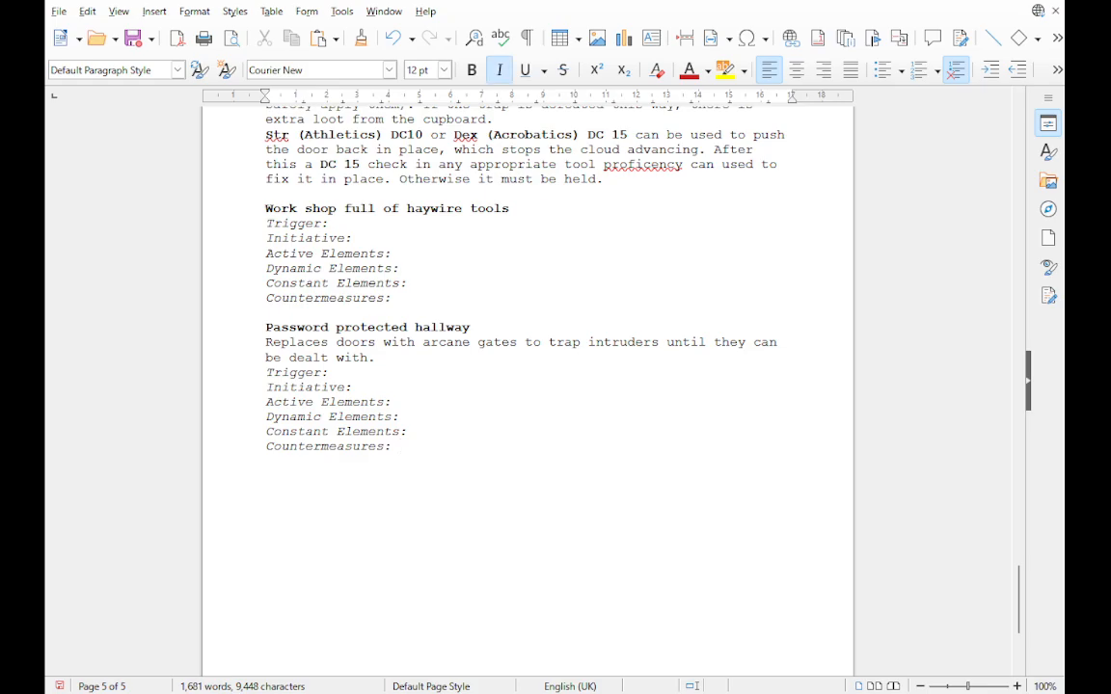
type("Pit trap Trigger: Initiative: Active Elements: Dynamic Elements: Constant Elements: Countermeasures:")
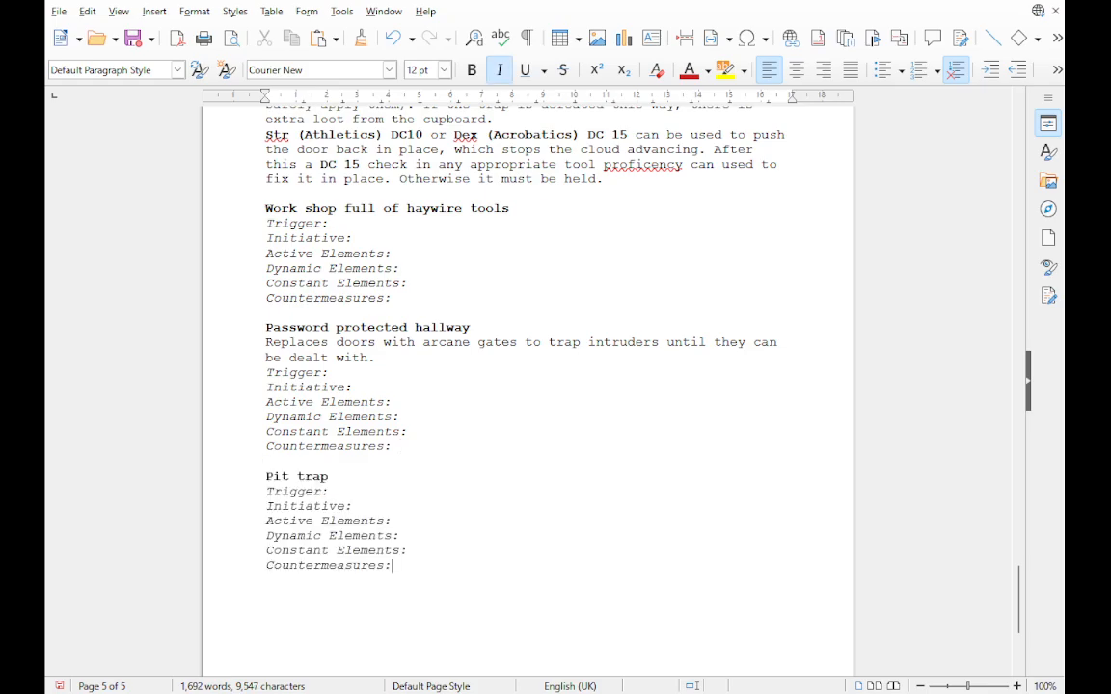
Step: Retitle the new trap template at the end of the document as "Hazardous Floor"
left_click_drag(265, 477, 328, 476)
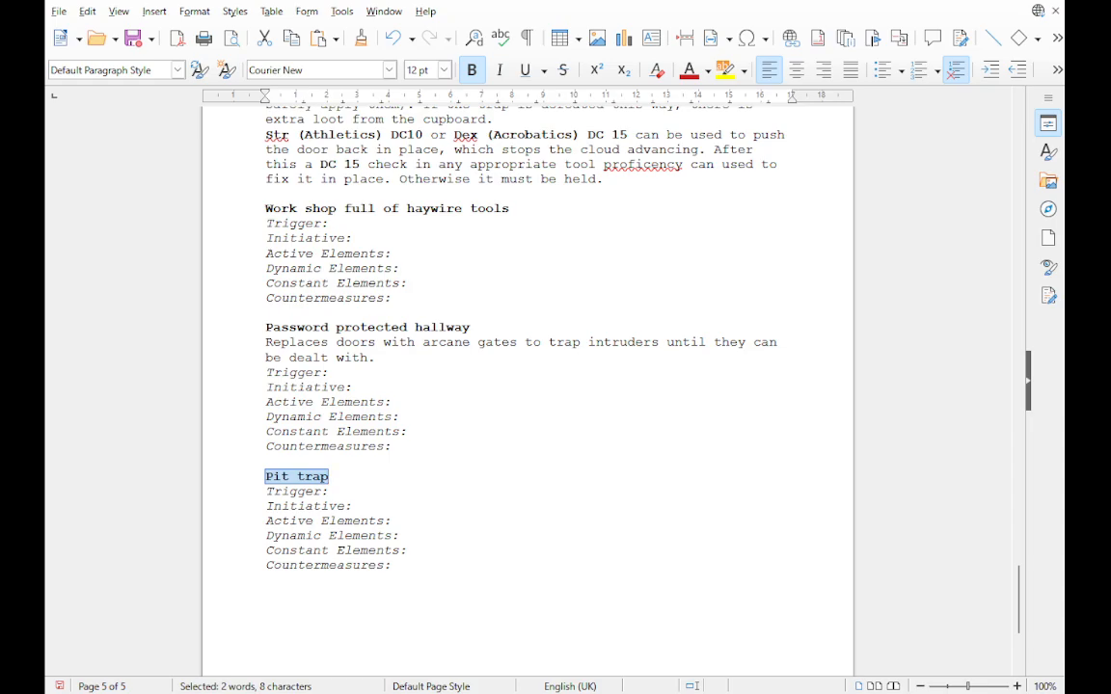
type("Hazar")
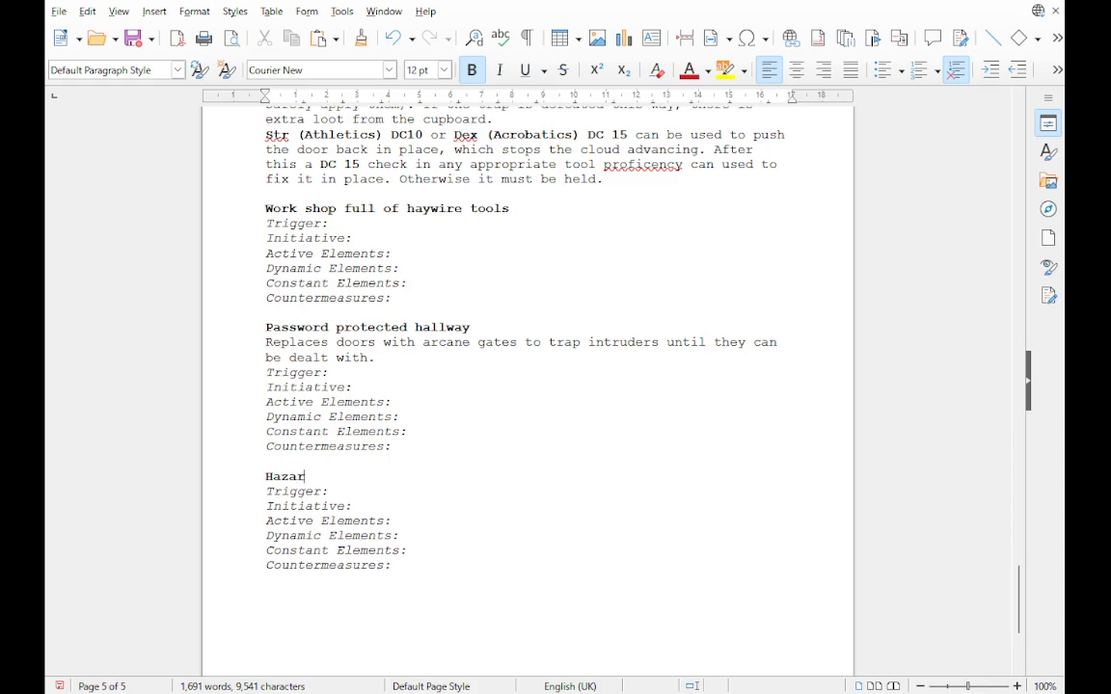
type("dous Floor")
Step: Add the non-bold description "The floor is covered with [something hazardous]." below the Hazardous Floor heading
key("Return")
key("ctrl+b")
type("The")
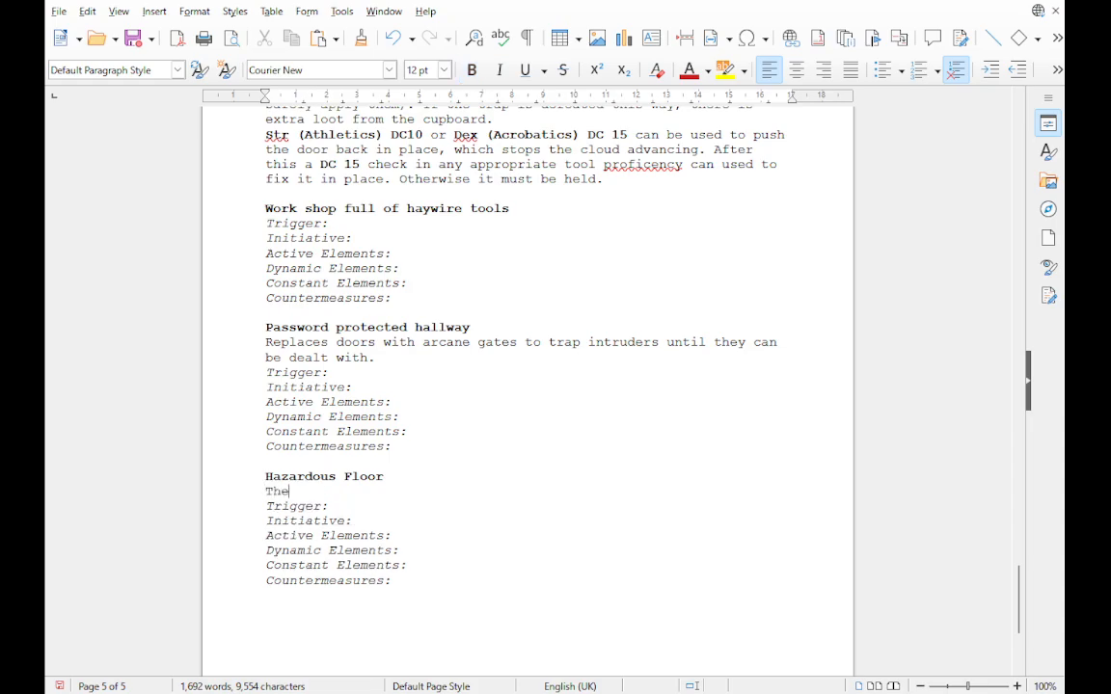
type(" floor is covered with ")
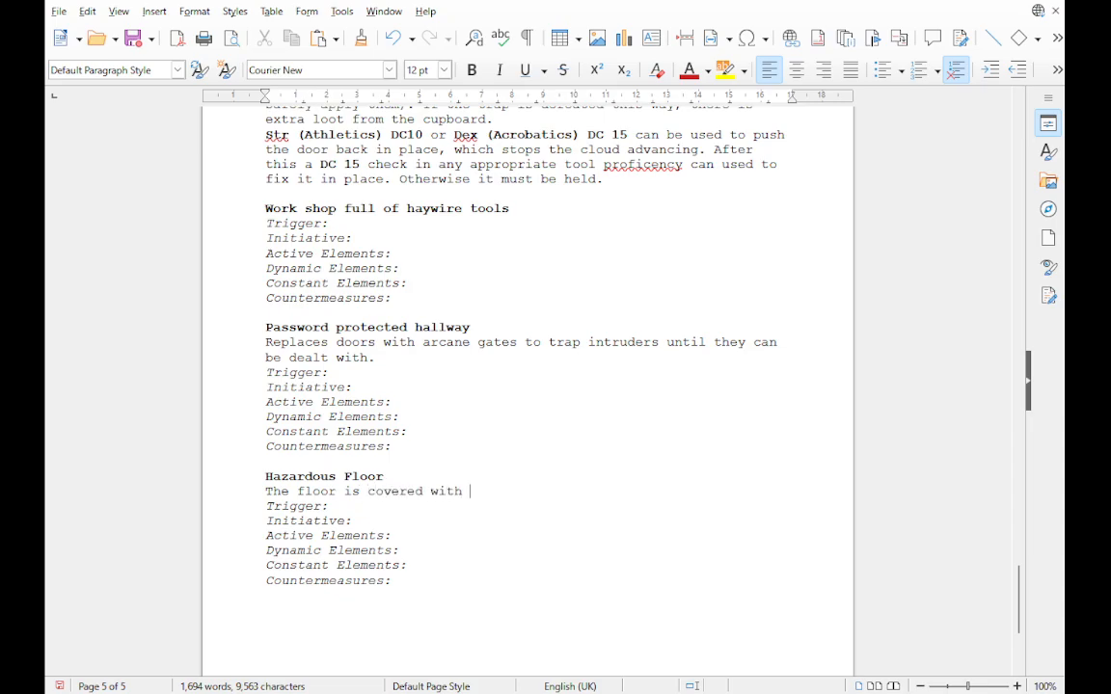
type("[something hazardo")
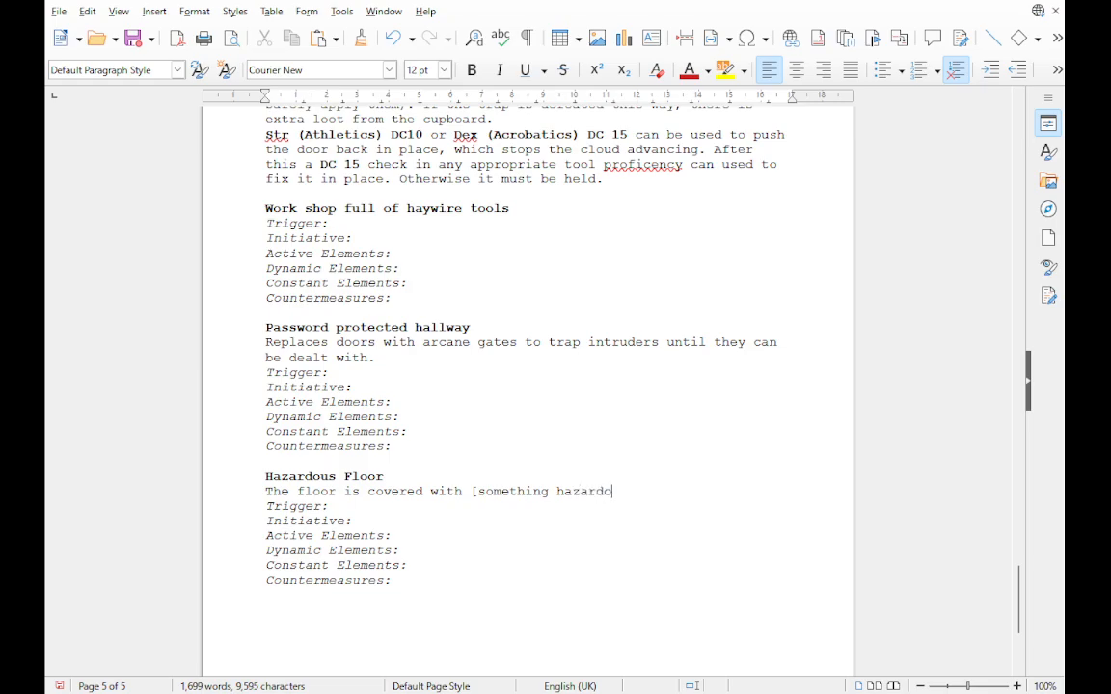
type("us]")
type(".")
Step: Correct the misspelled word after "any appropriate tool" in the alchemical spill countermeasures to "proficiency"
right_click(642, 165)
left_click(675, 176)
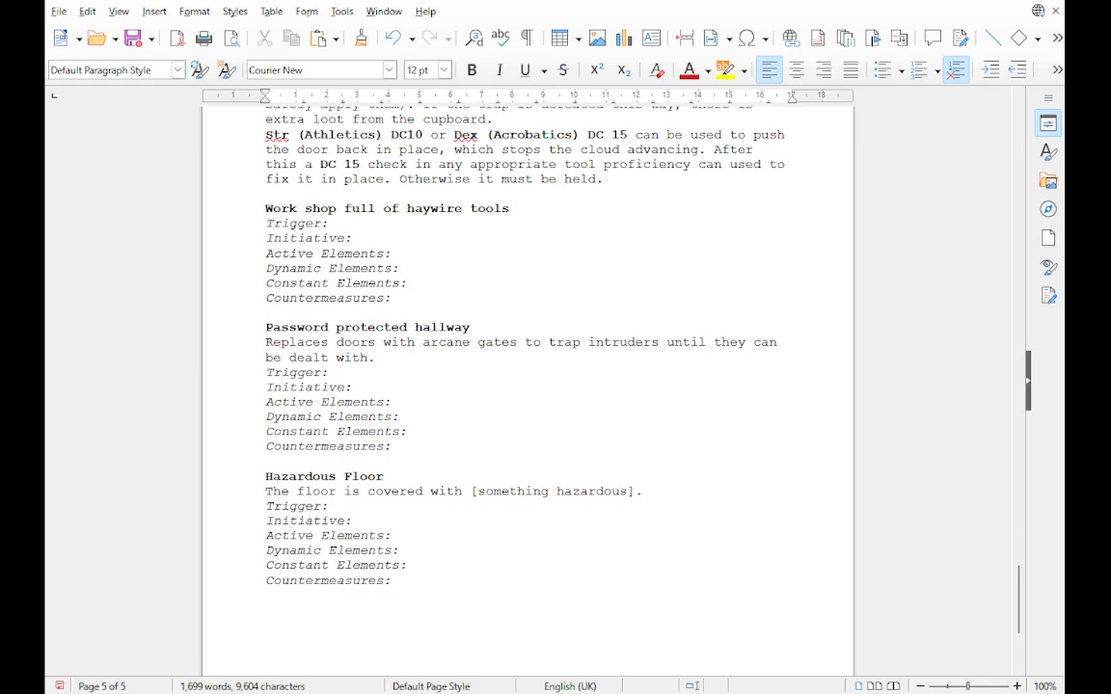
scroll(527, 385, "up", 5)
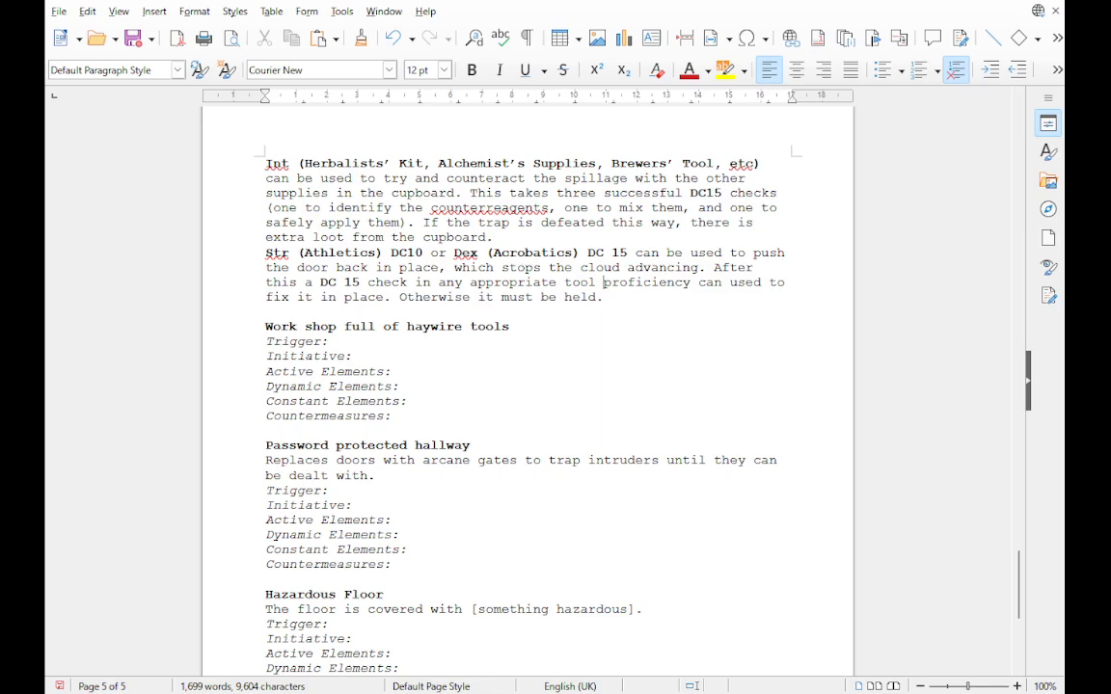
scroll(528, 385, "up", 3)
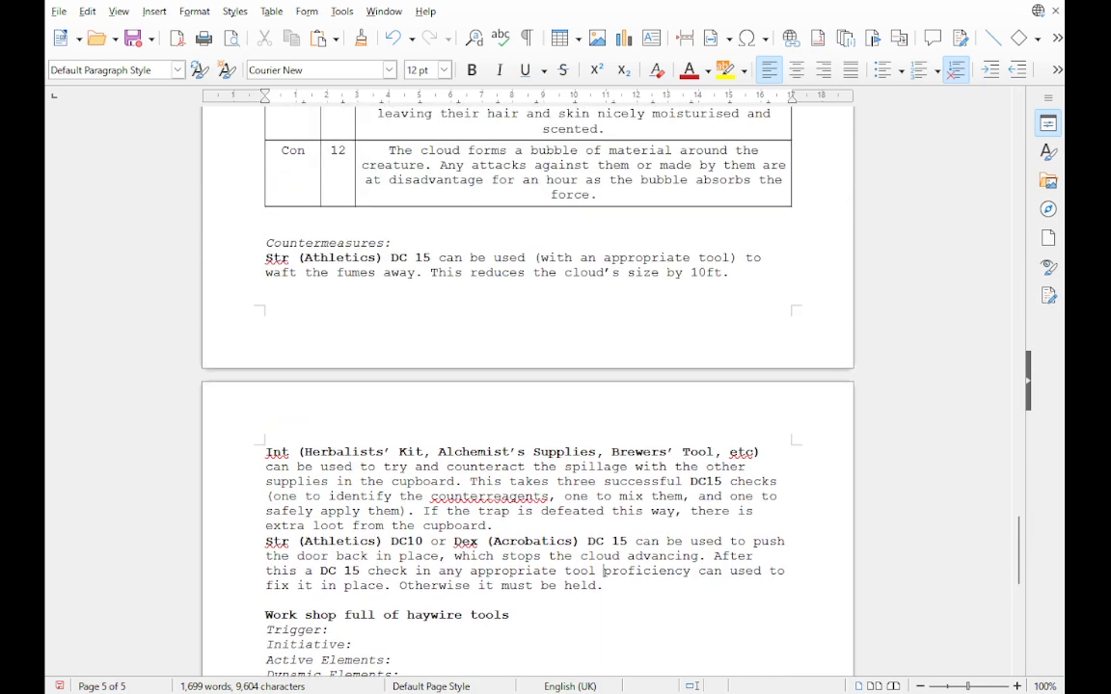
scroll(528, 385, "down", 7)
scroll(528, 386, "down", 2)
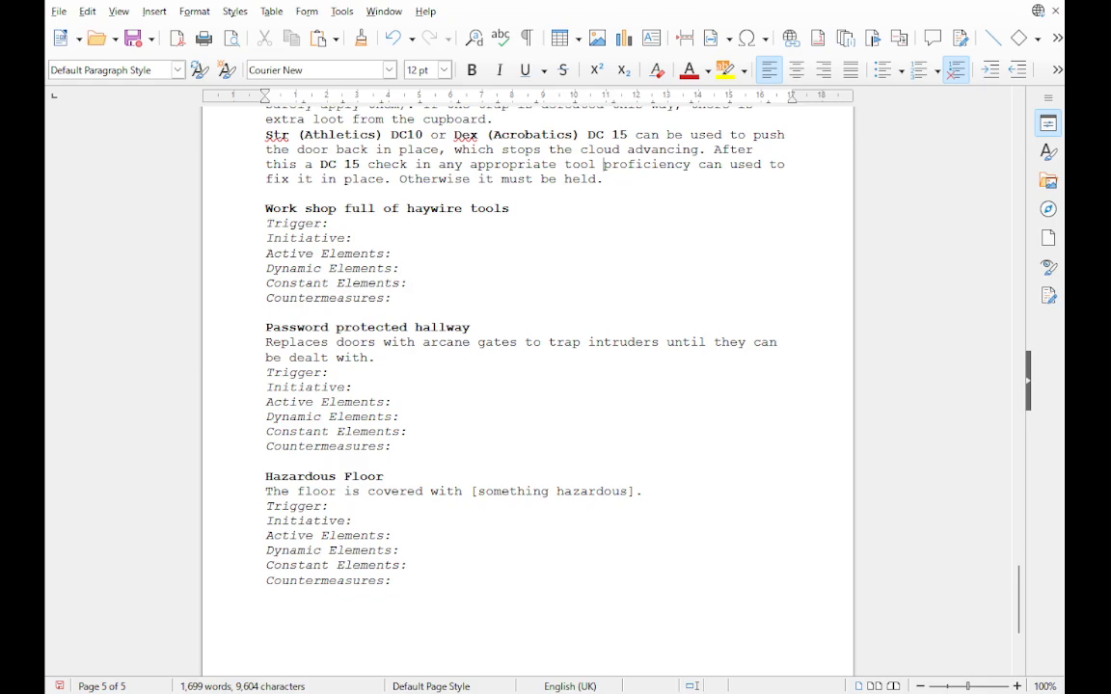
left_click(652, 491)
Step: Continue the pit trap's Active Elements with "the creature who triggered it must make a DC15 Dex save, or be dumped in the pit below."
scroll(528, 386, "up", 20)
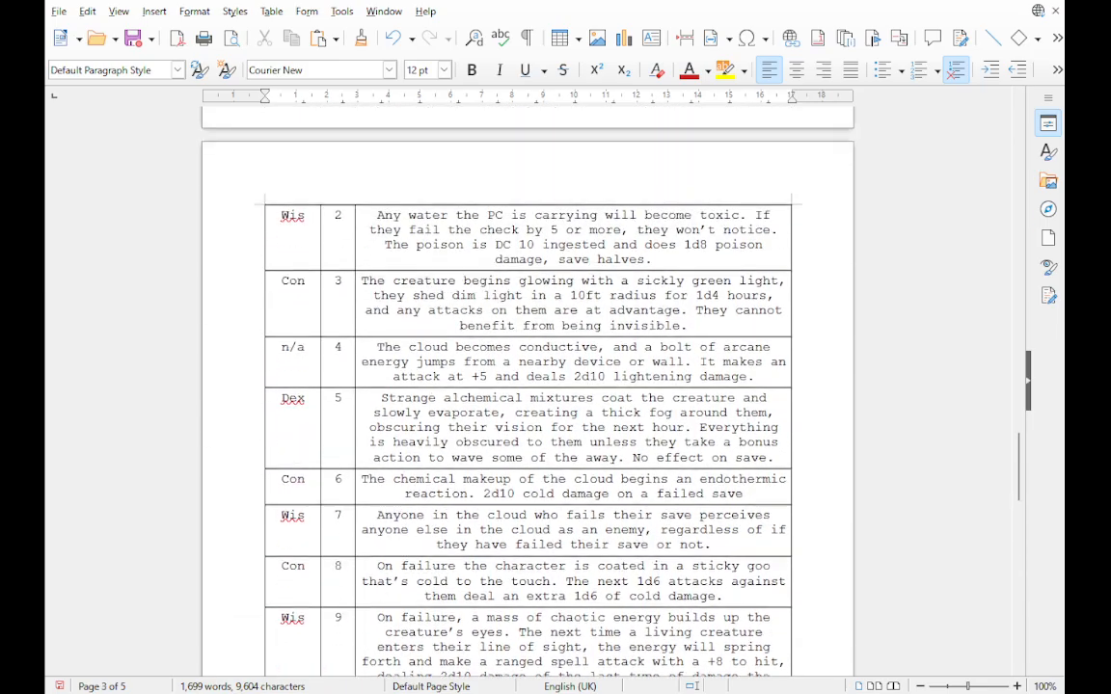
scroll(528, 386, "up", 10)
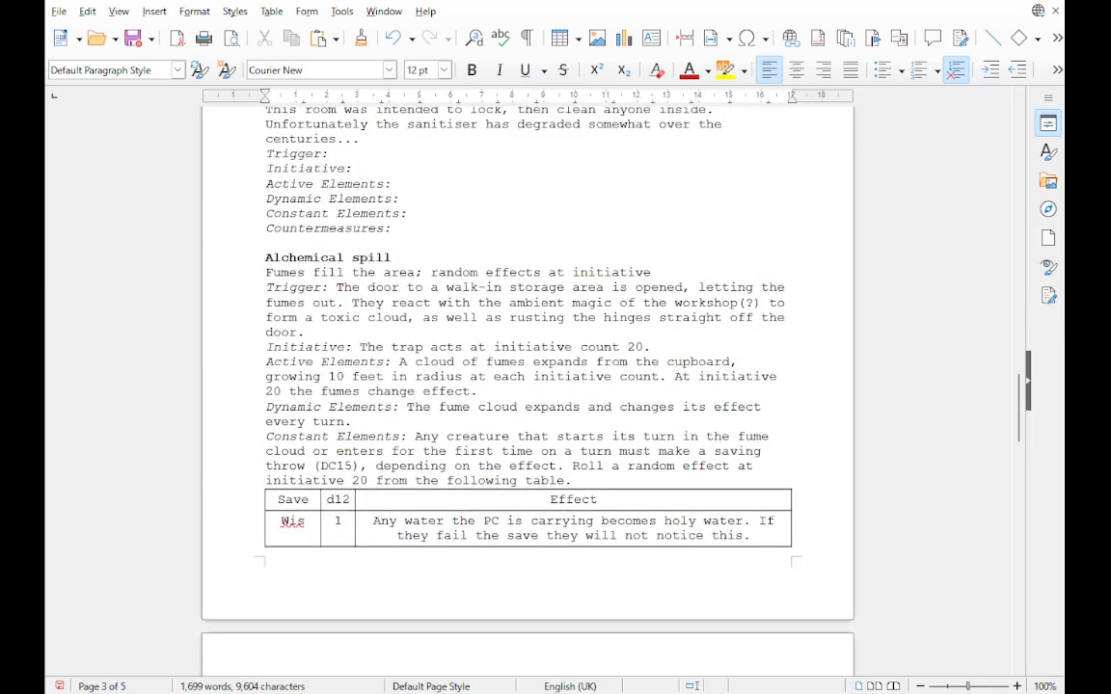
scroll(528, 386, "up", 7)
scroll(528, 385, "up", 2)
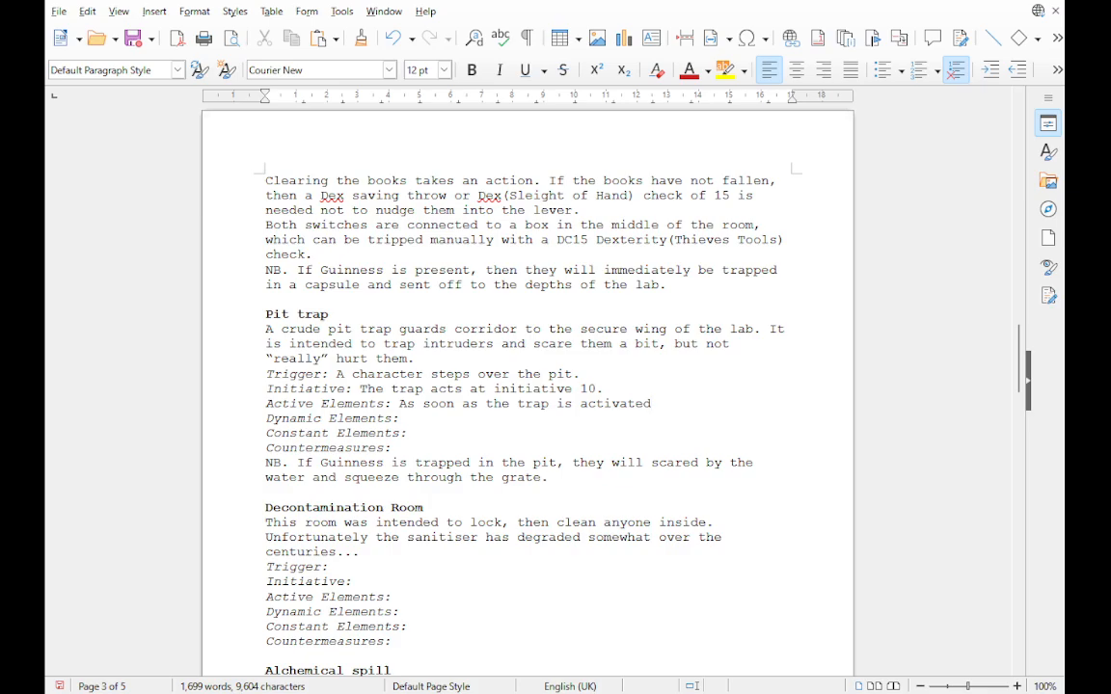
type("the creature who")
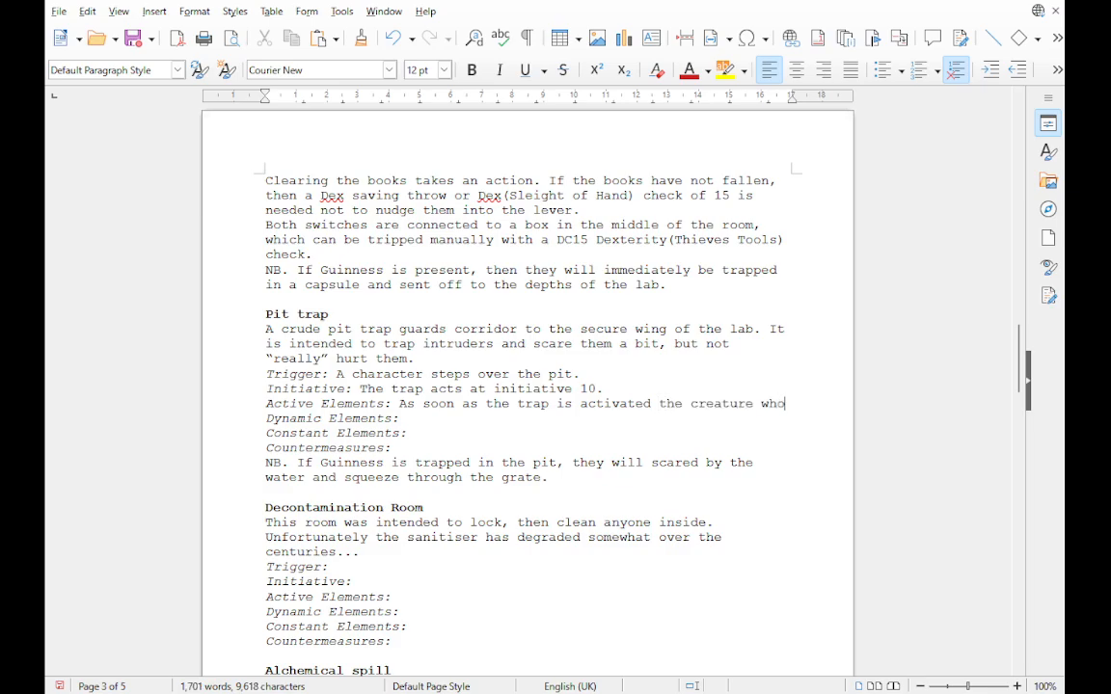
type(" triggered ")
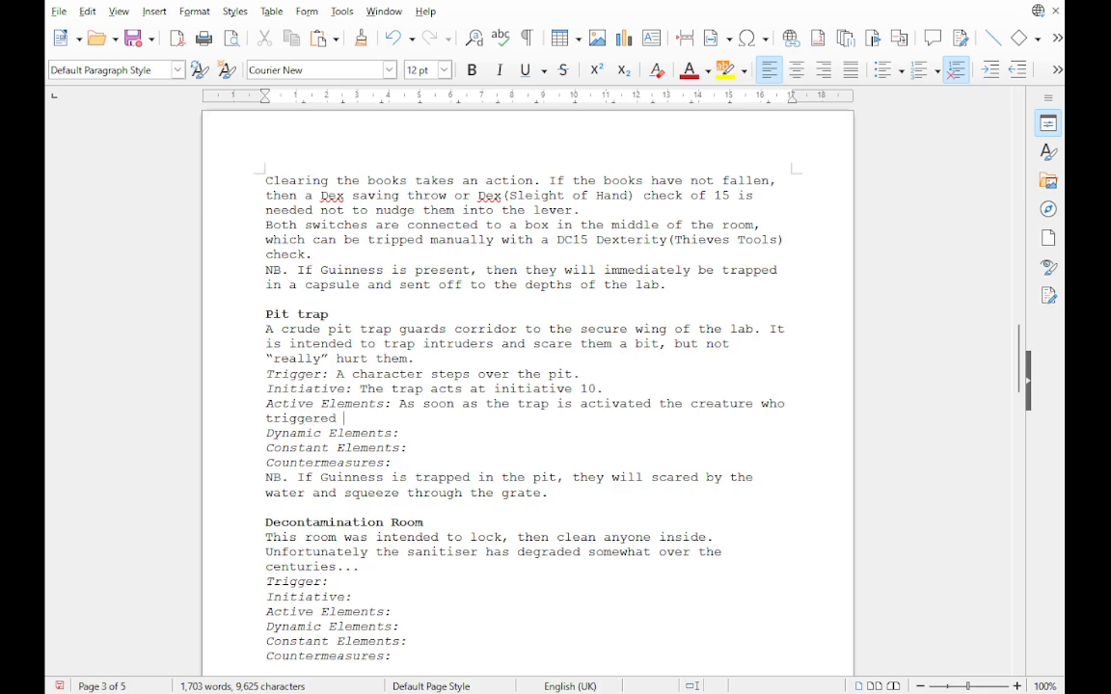
type("it must make a DC")
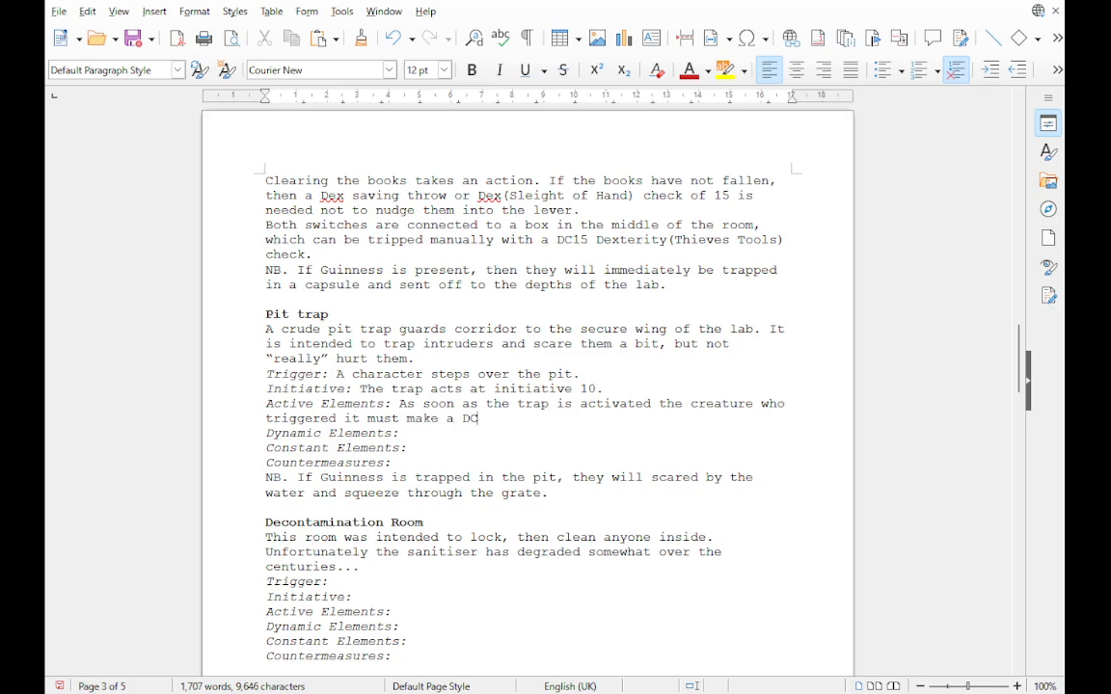
type("15 Dex save o")
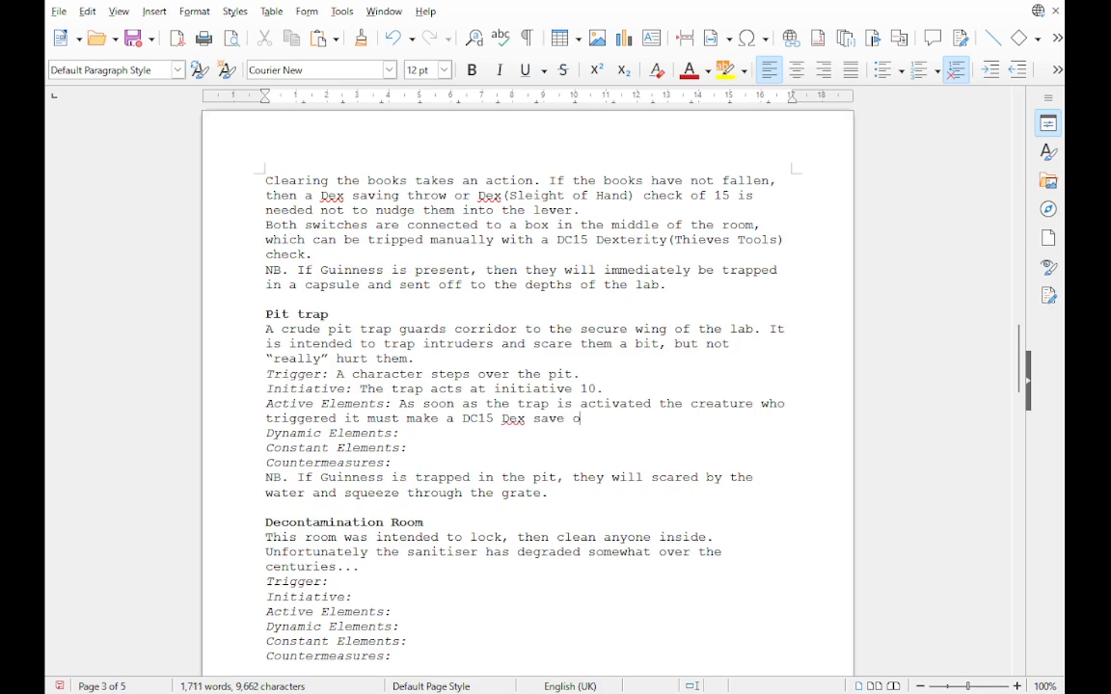
key("BackSpace")
key("BackSpace")
type(", or be dumped in t")
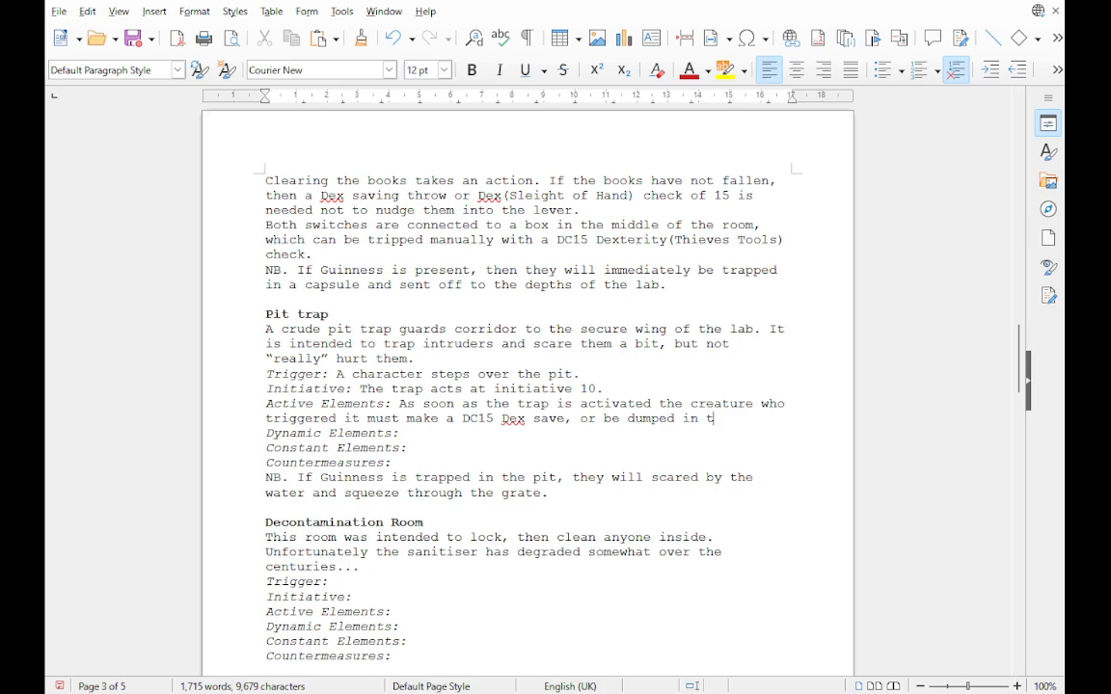
type("he pit below.")
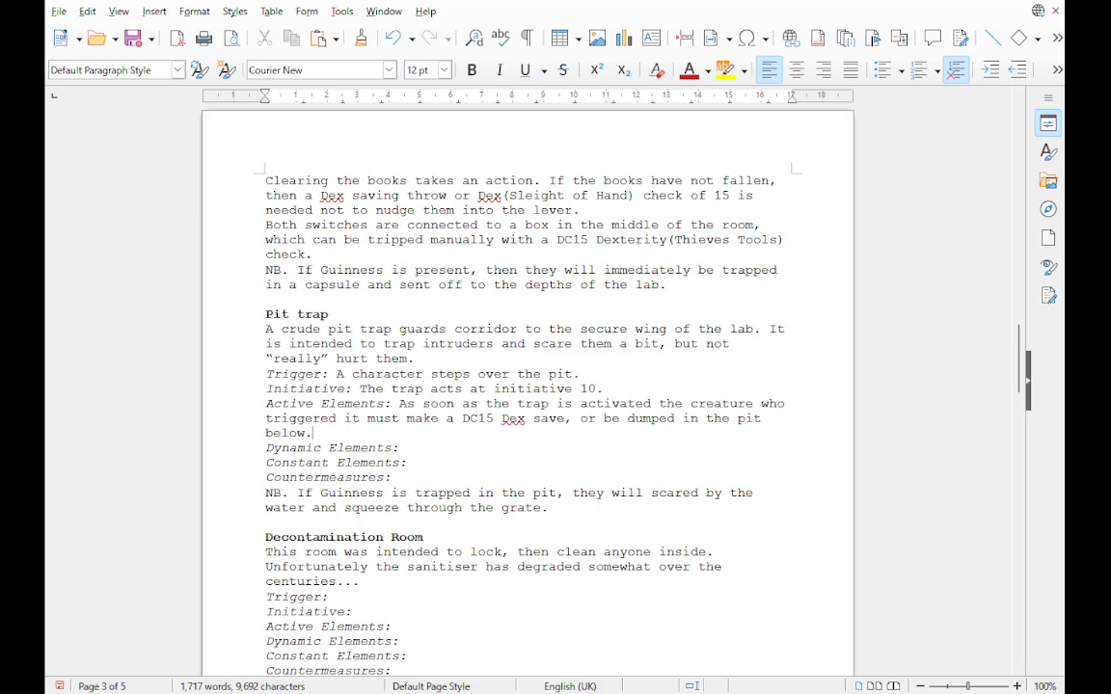
Step: Add the sentence "The hatch them closes and resets." to the end of the pit trap's Active Elements
type("The hatch them closes")
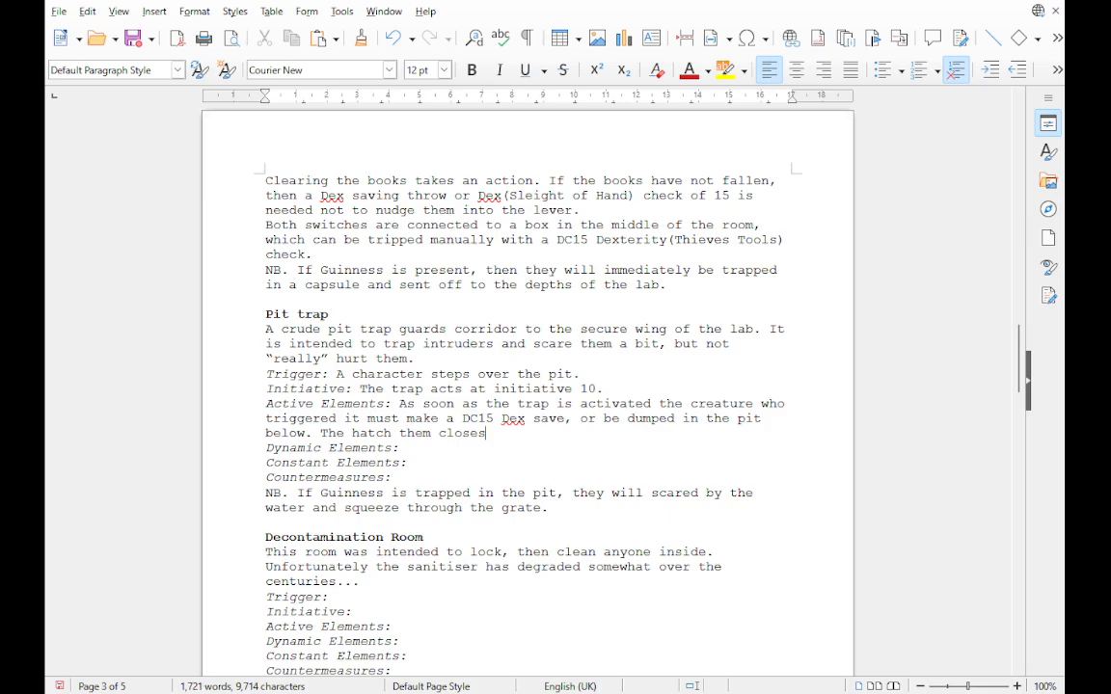
type(" unless someone else step")
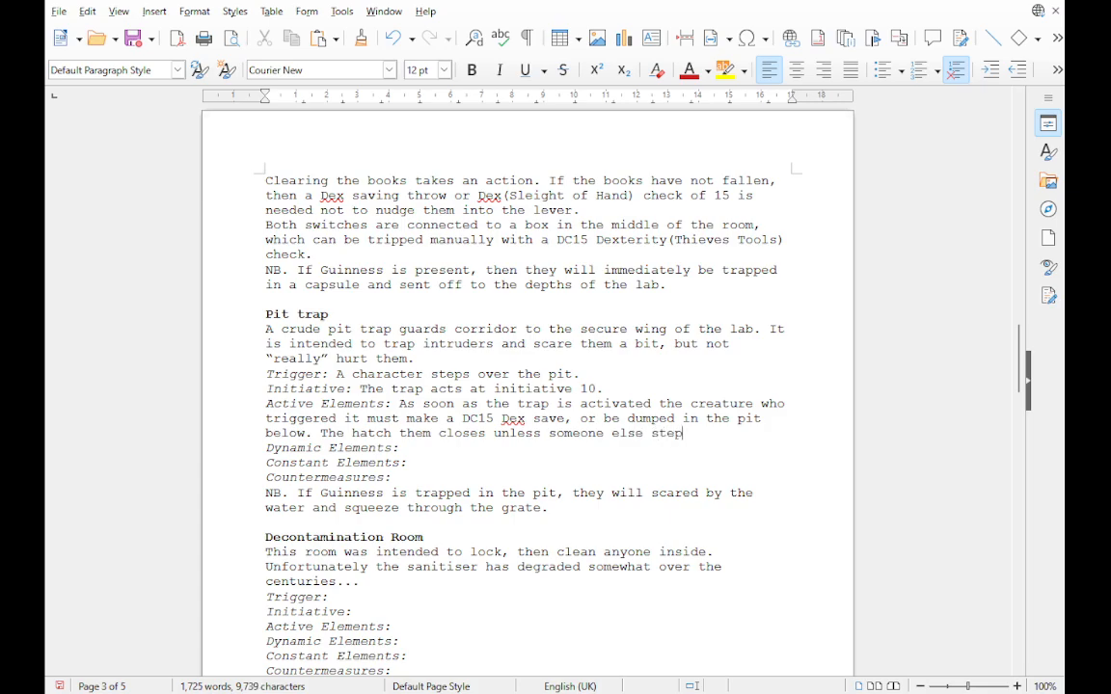
type("s on it.")
left_click_drag(499, 433, 737, 434)
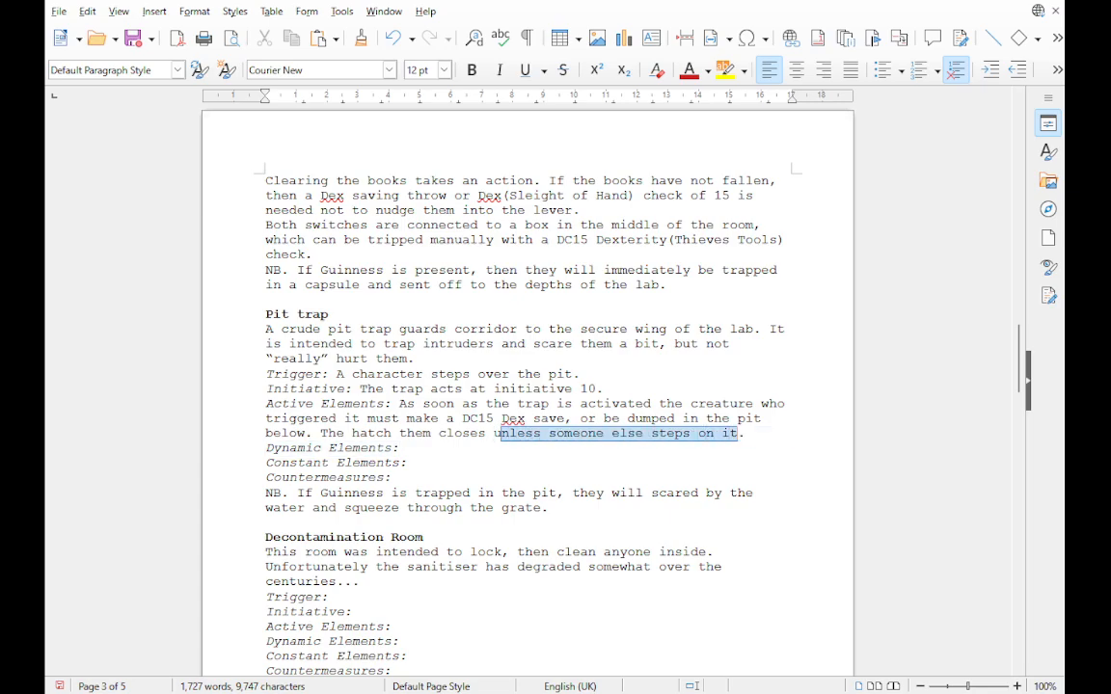
key("BackSpace")
type("and r")
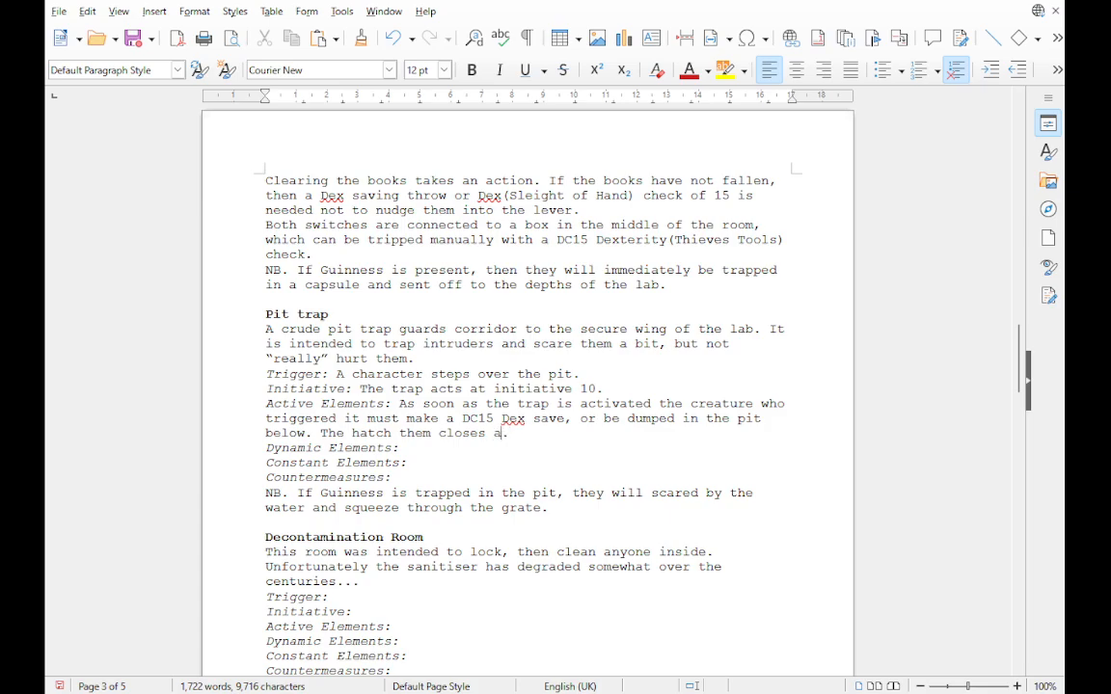
type("esets")
Step: Begin the pit trap's Dynamic Elements with the non-italic text "As soon as a creature falls in, a klaxon goes off"
key("Down")
type("As")
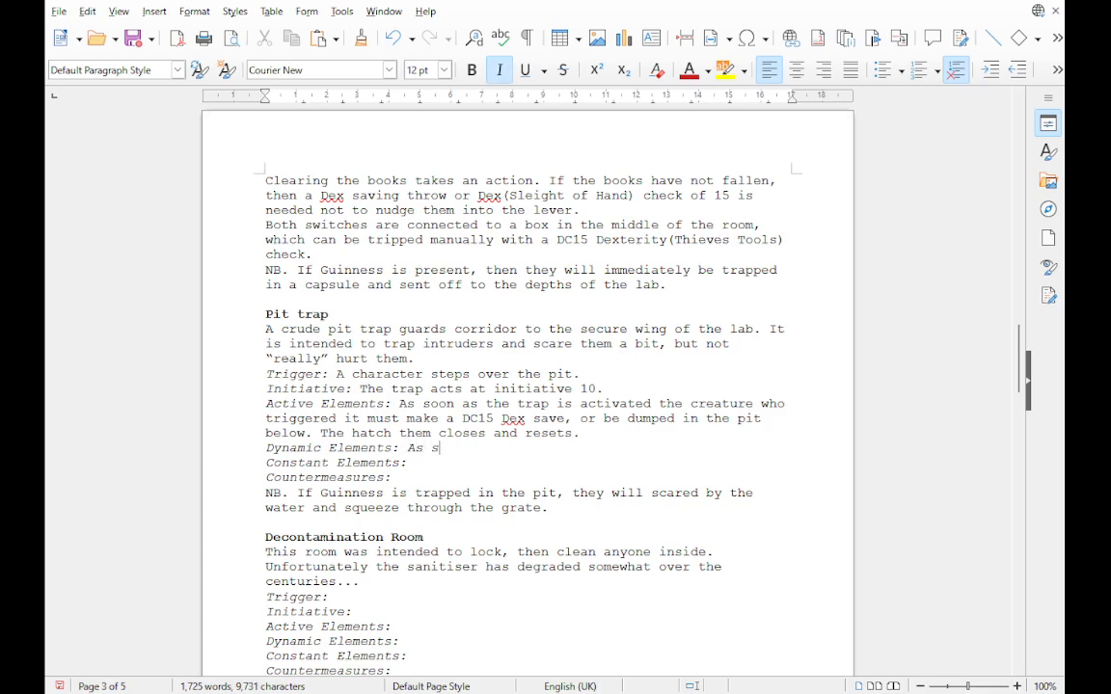
key("BackSpace")
key("BackSpace")
key("ctrl+i")
type("As soon as ")
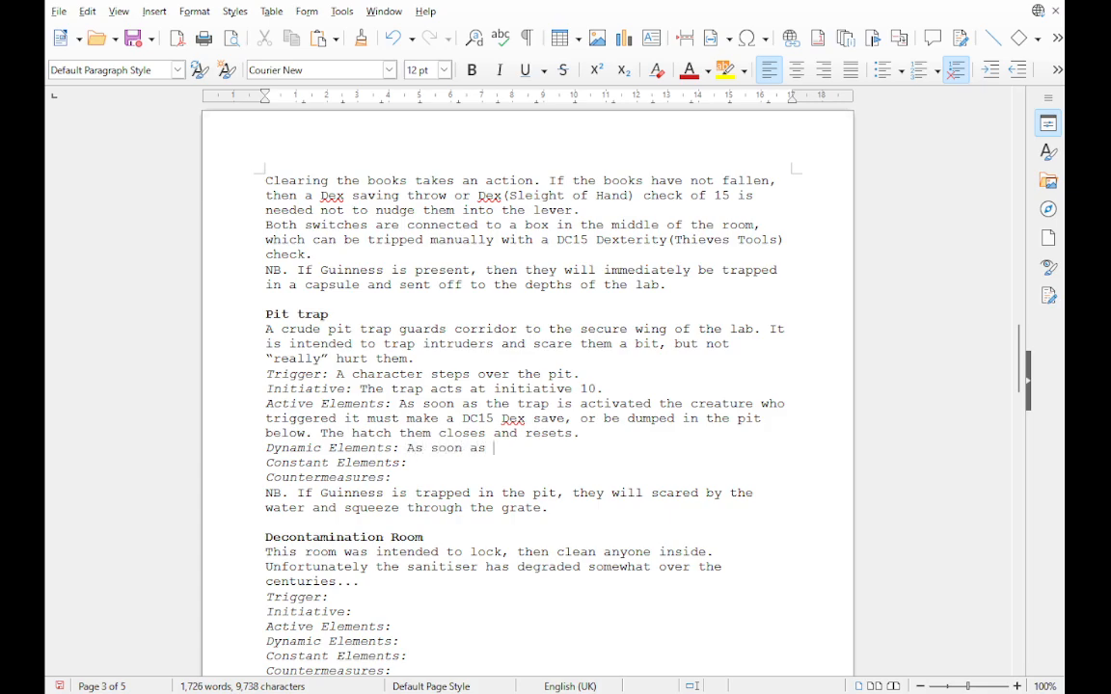
type("a creature falls")
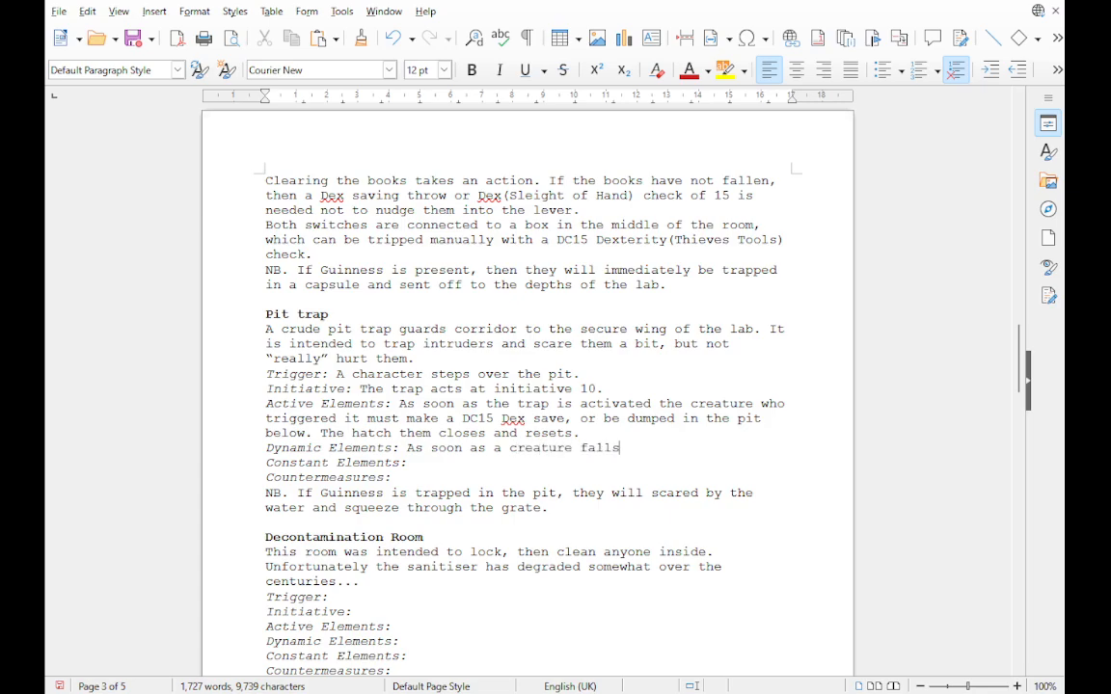
type(" in, a klaz")
key("BackSpace")
type("xon goes off")
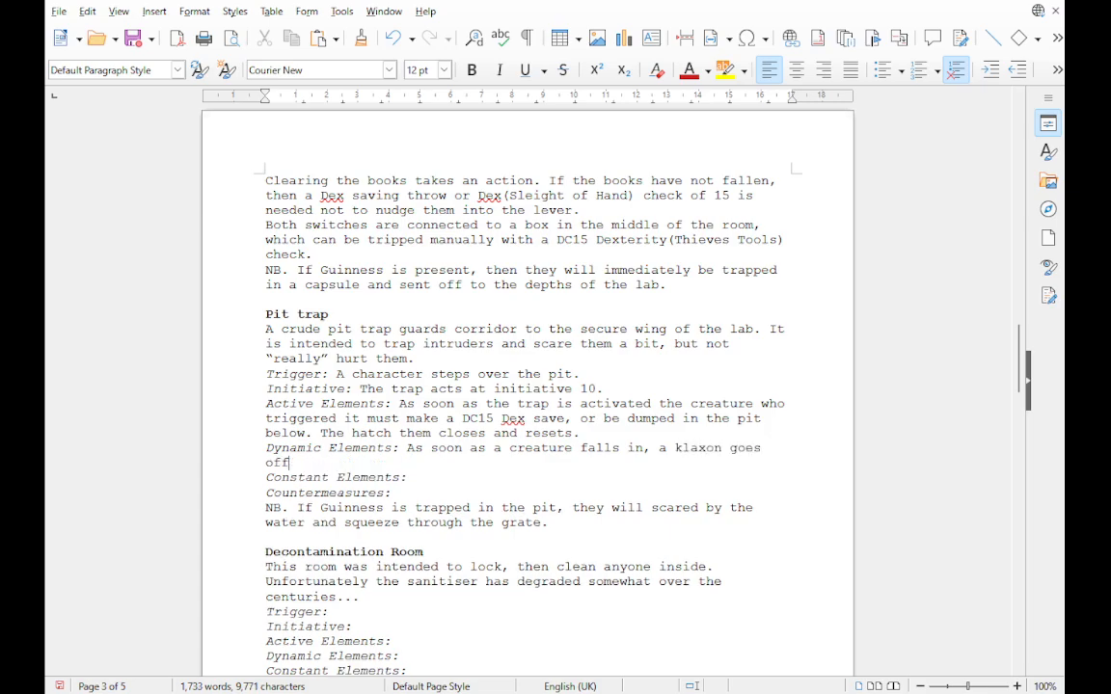
Step: Continue the Dynamic Elements with ", and the pit begins to fill with a foot of water at initiative 20 and 10."
type(" (ala")
key("BackSpace")
key("BackSpace")
key("BackSpace")
key("BackSpace")
key("BackSpace")
type(", and the pit begins")
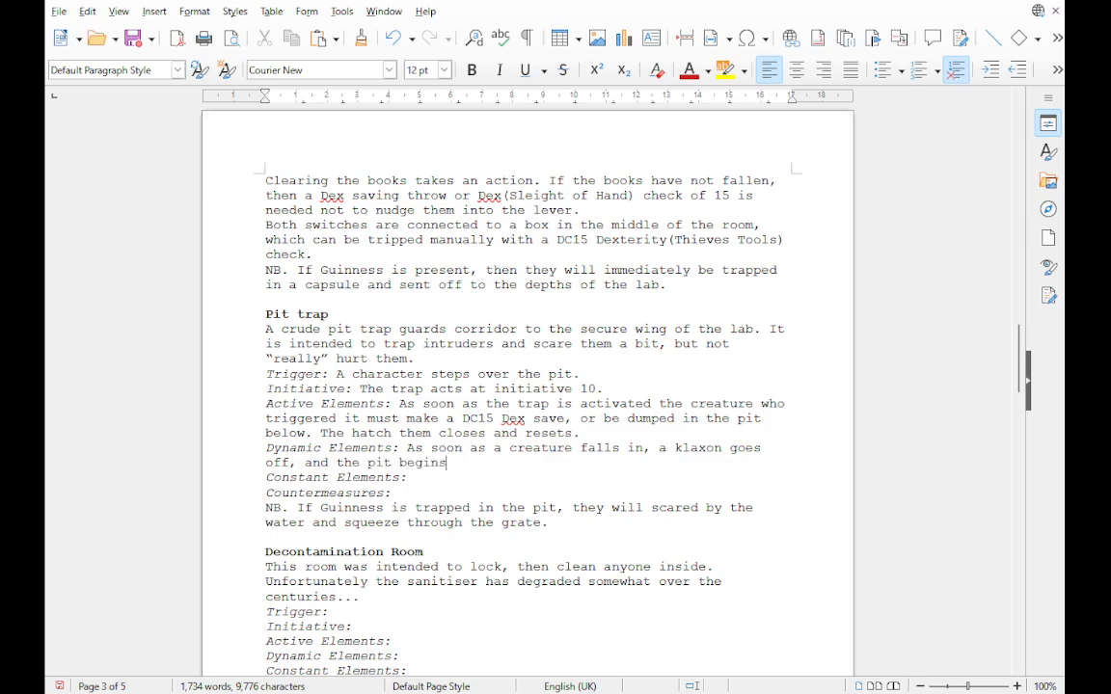
type(" to fill with a foot ")
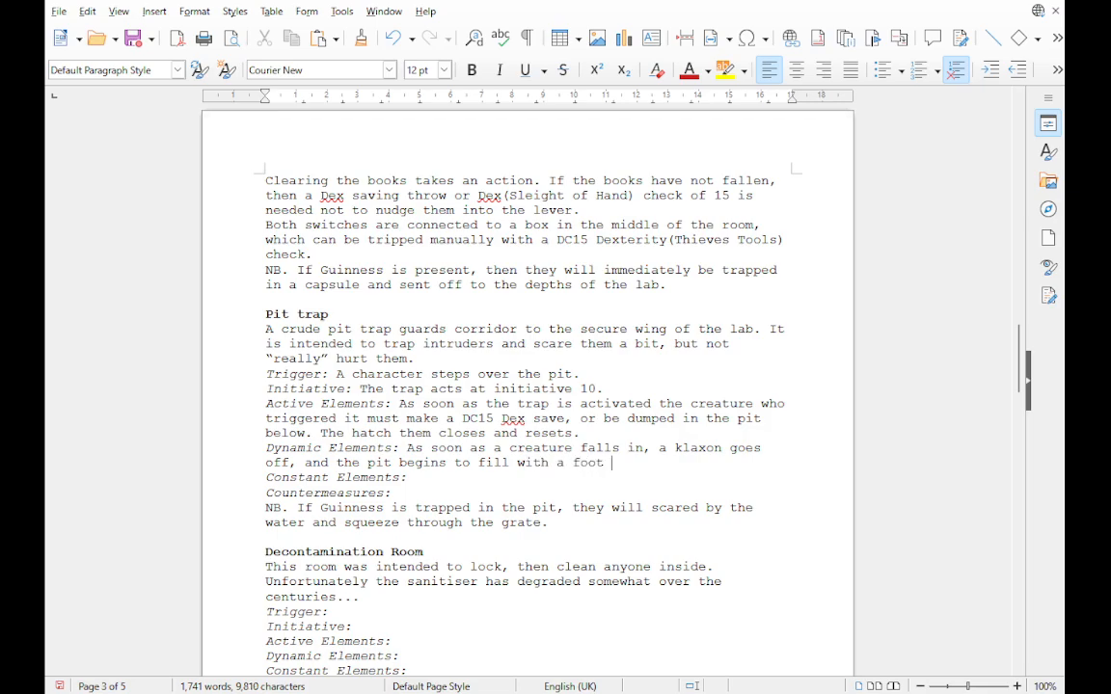
type("of water at initiative")
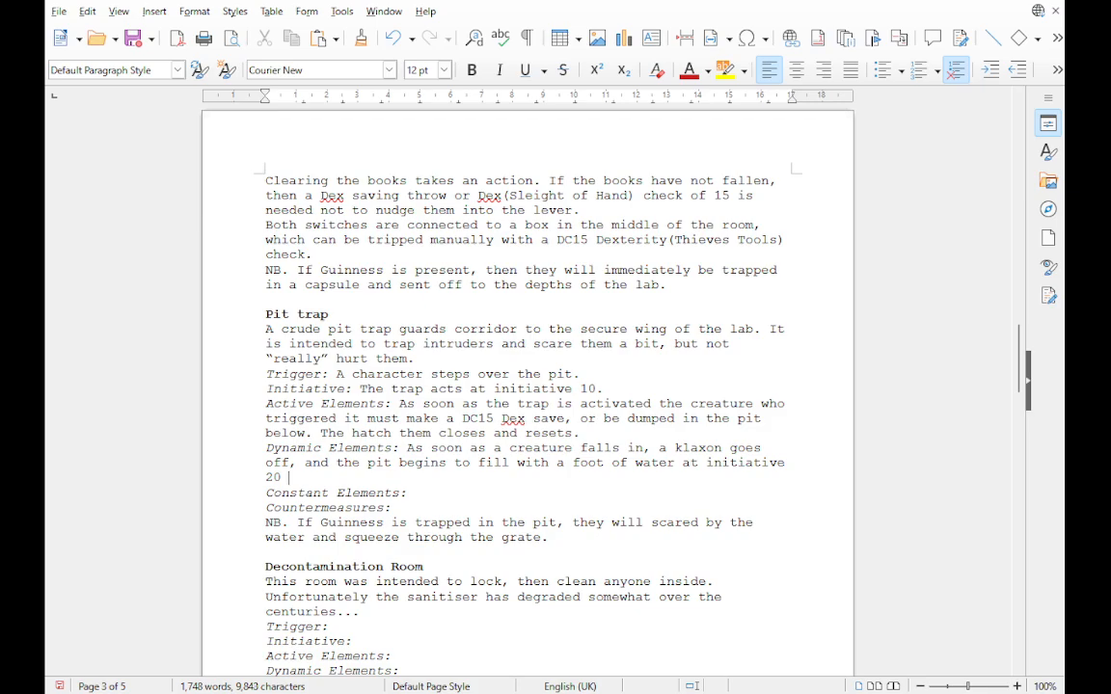
type("and 10.")
Step: Change the pit trap's Initiative to "20 and 10" and fill in its Constant Elements with an italic "None."
left_click(572, 389)
type("20 and")
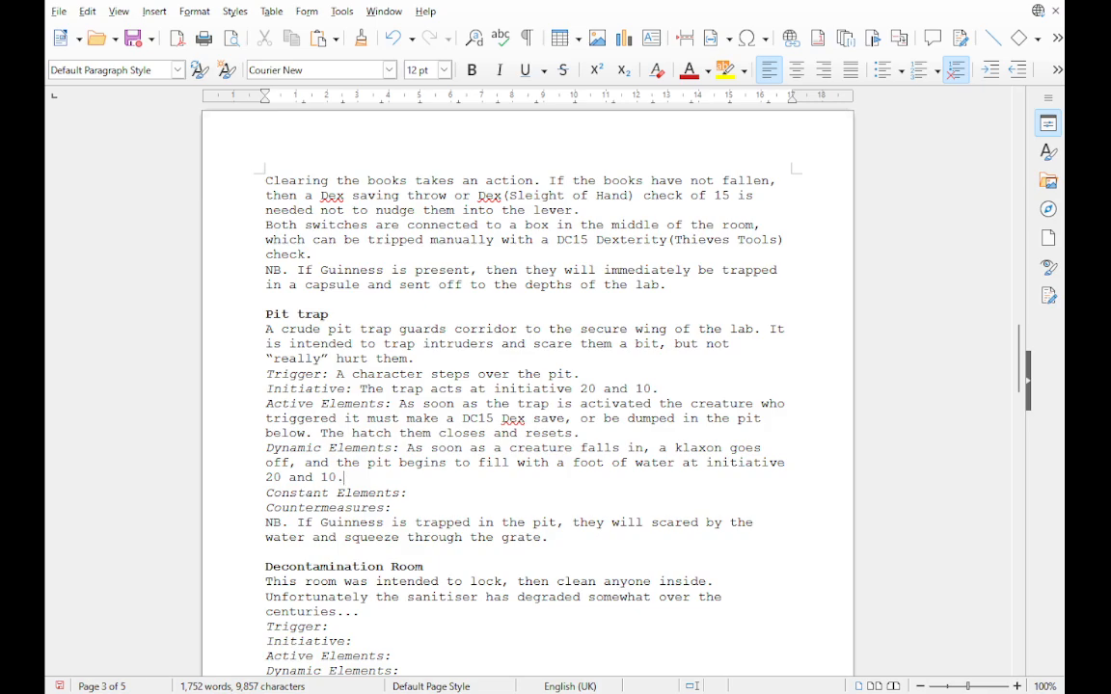
key("ctrl+i")
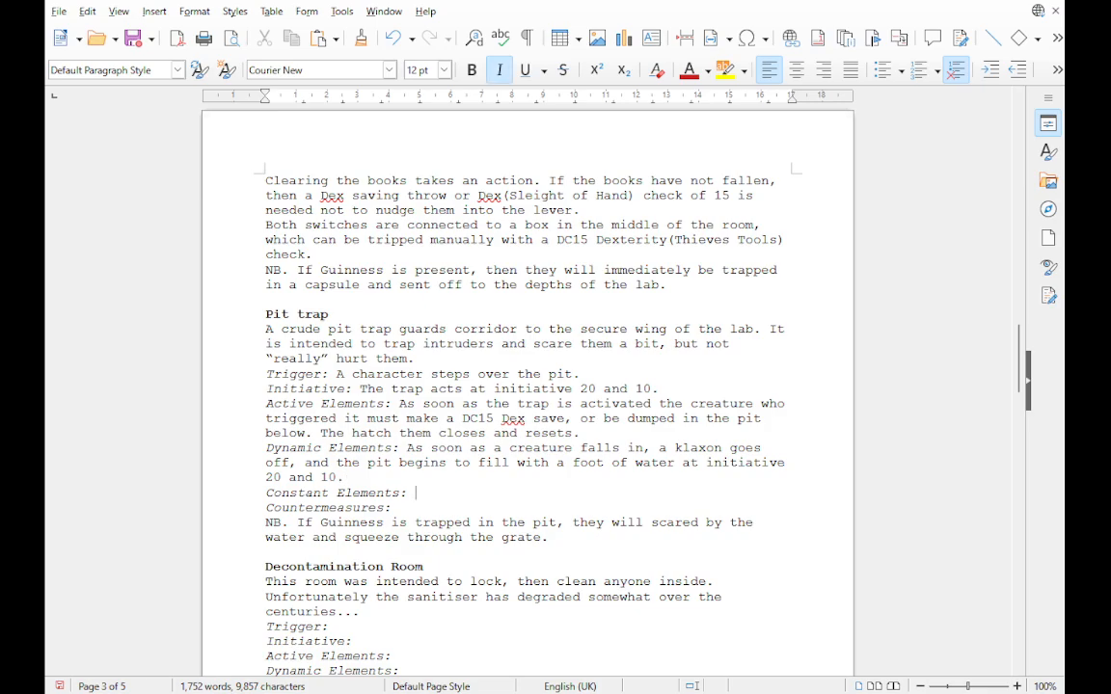
type("None.")
key("ctrl+i")
Step: Start a second sentence in the pit trap's Dynamic Elements reading "If the water level reaches 5 feet"
type("10.")
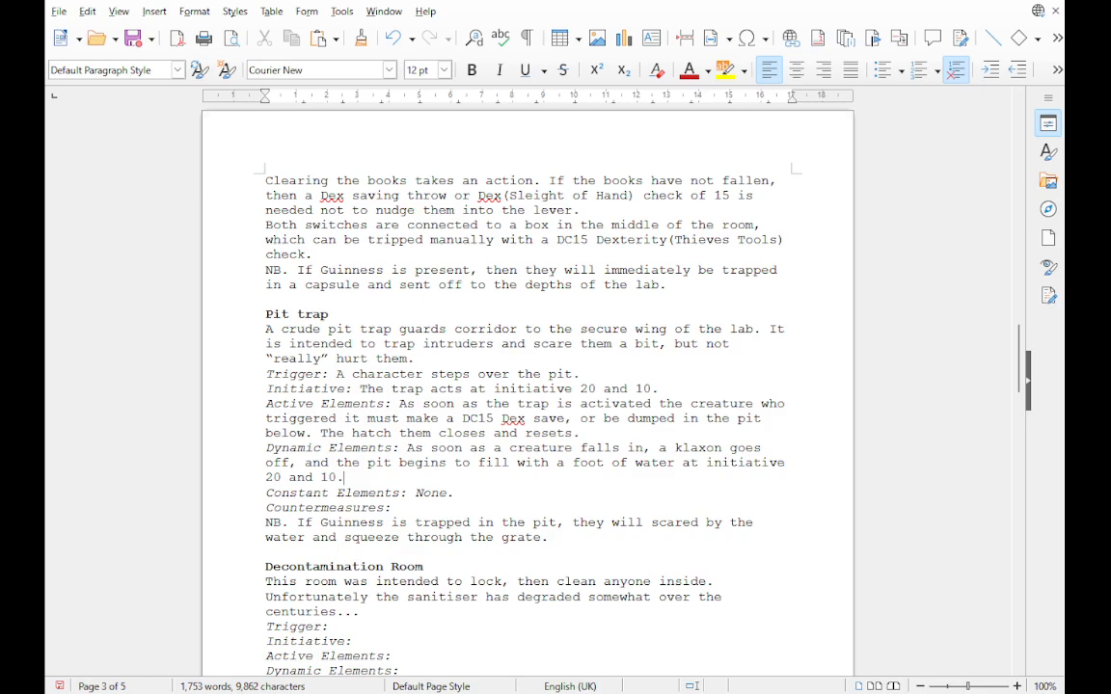
type(" If the water ")
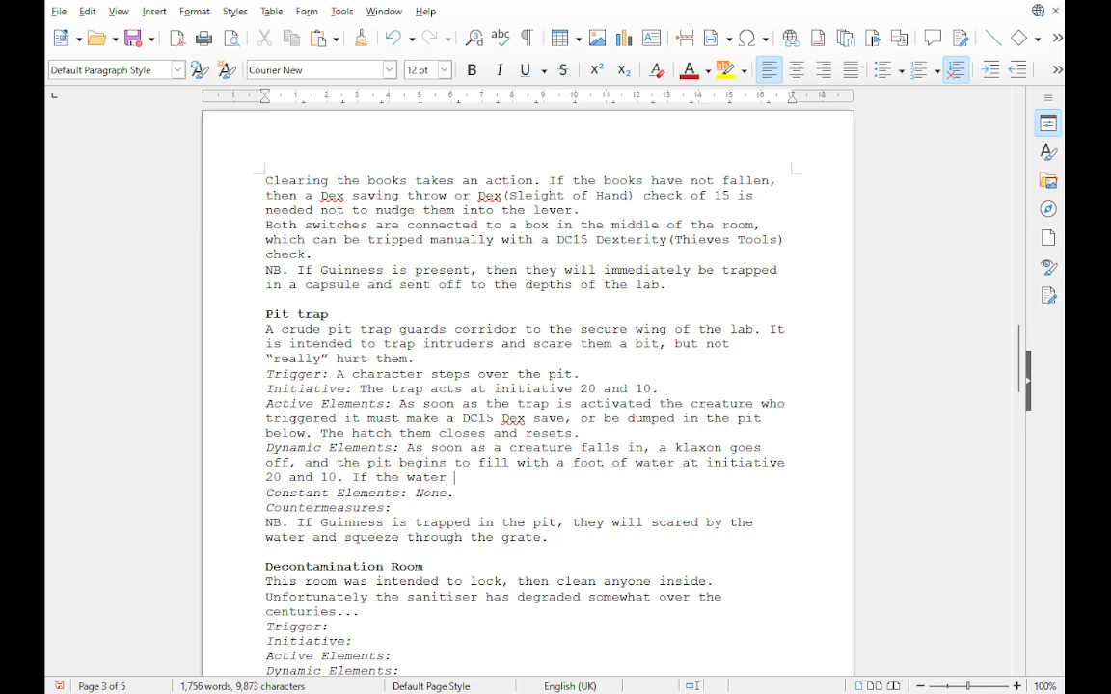
type("level reachers 5 feet")
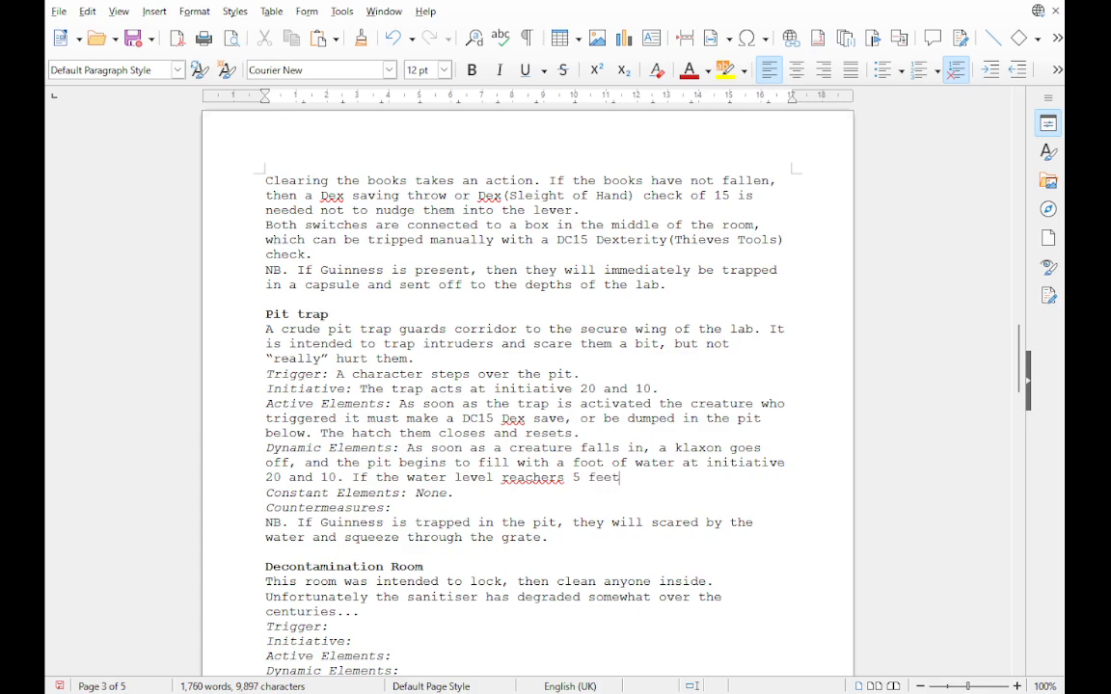
double_click(532, 478)
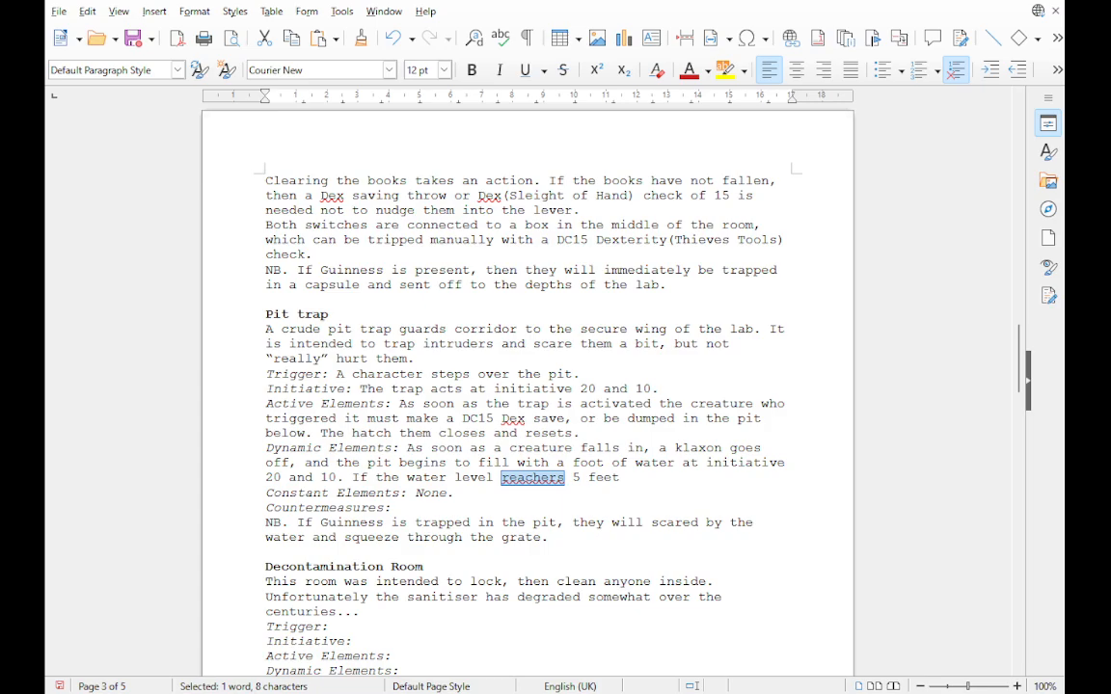
left_click(545, 477)
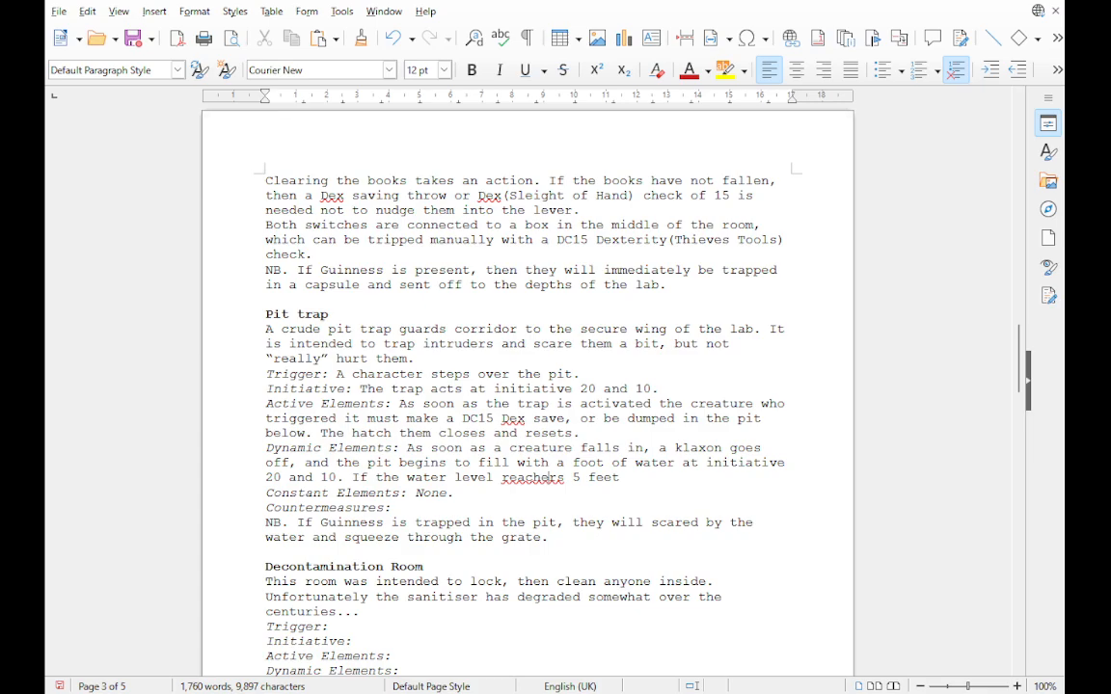
key("Delete")
left_click(580, 463)
left_click(613, 477)
Step: Finish the water level sentence with ", then it starts draining out of a grate at the other side and won't rise any further."
type(", thje")
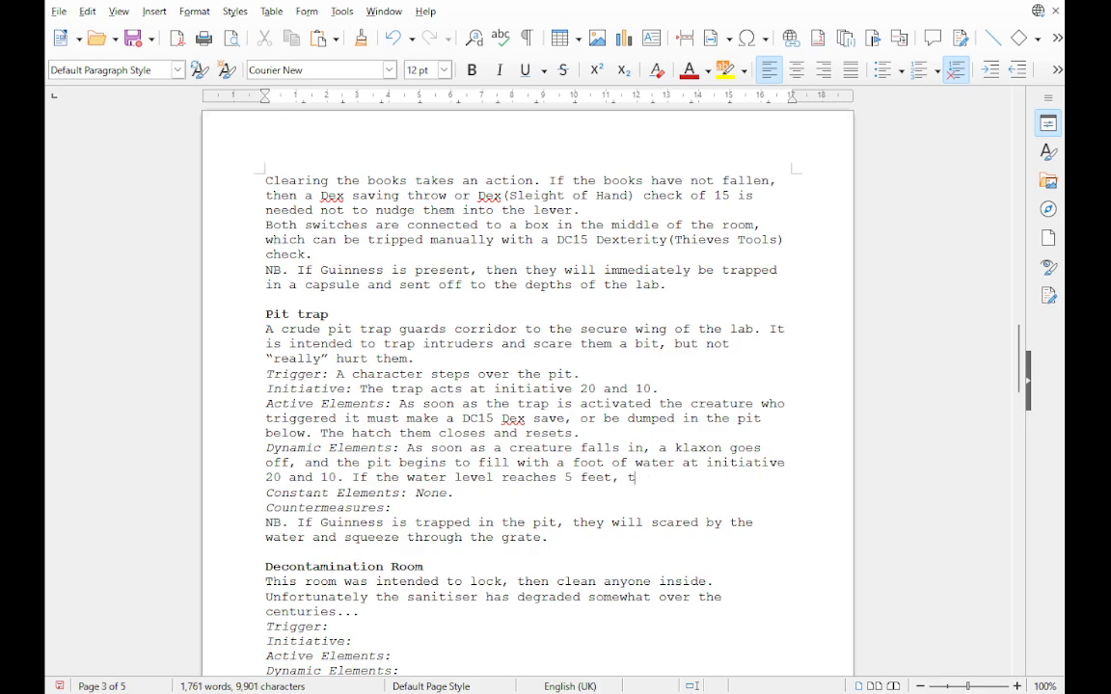
key("BackSpace")
key("BackSpace")
type("en t")
key("BackSpace")
type("it starts drain")
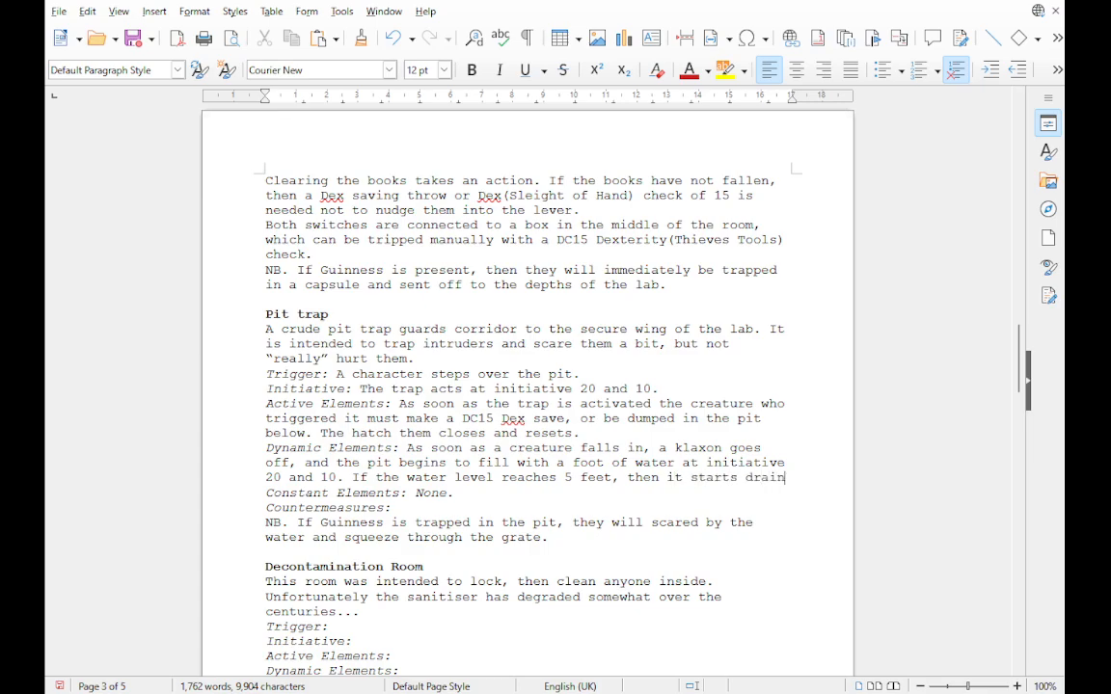
type("ing ")
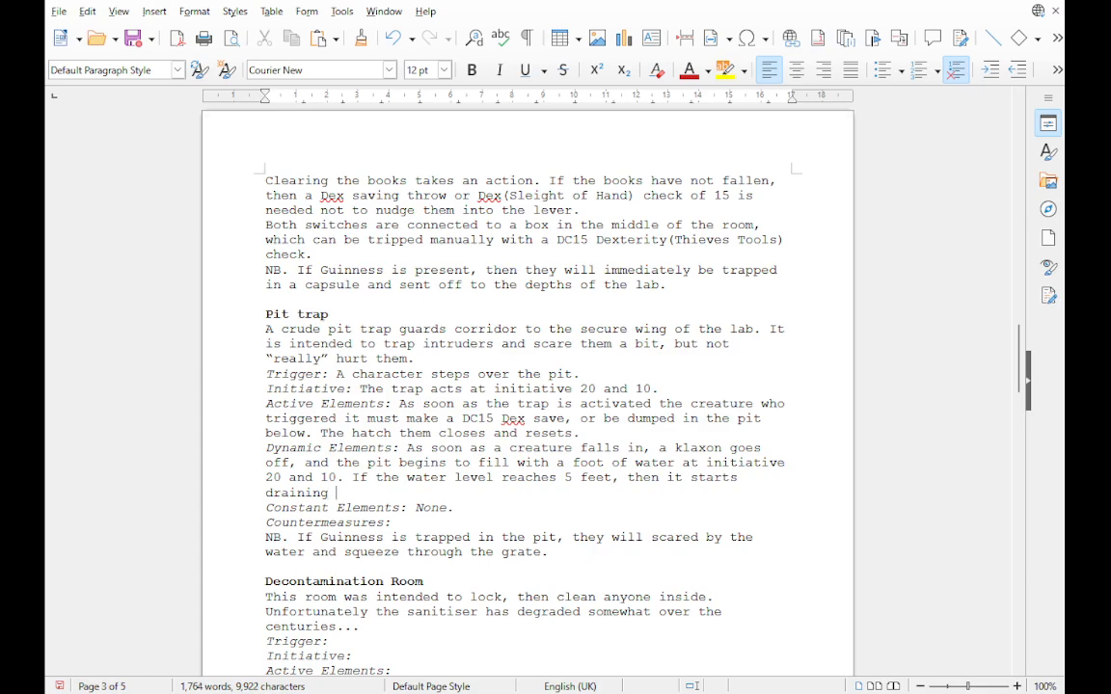
type("out of a grate at the ")
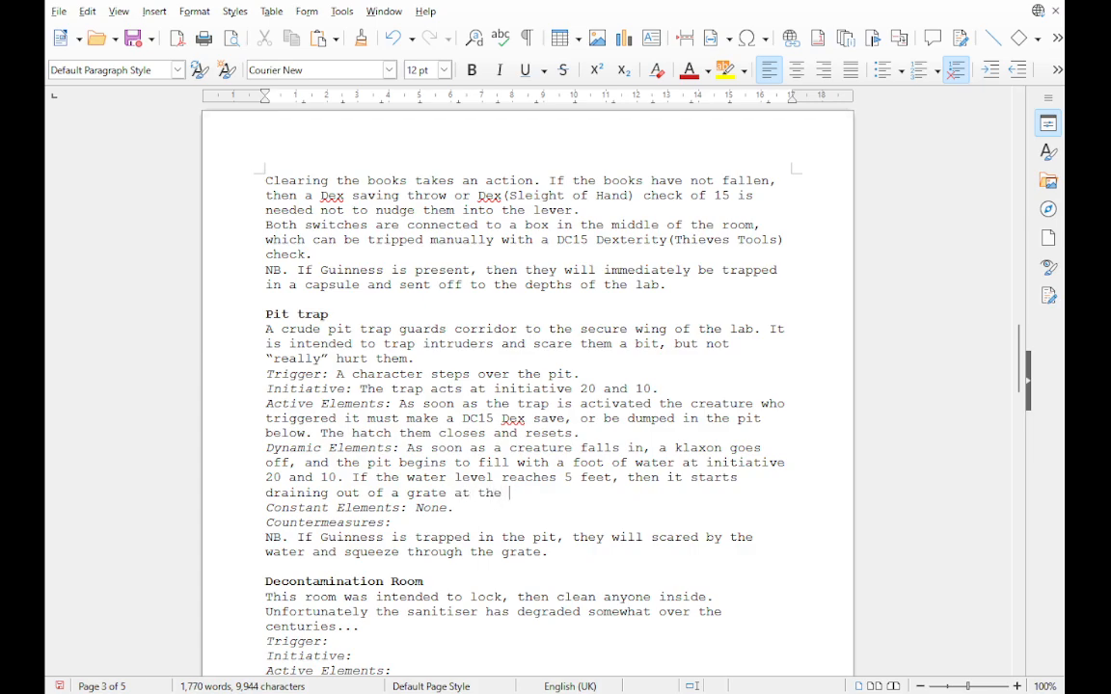
type("other side and ")
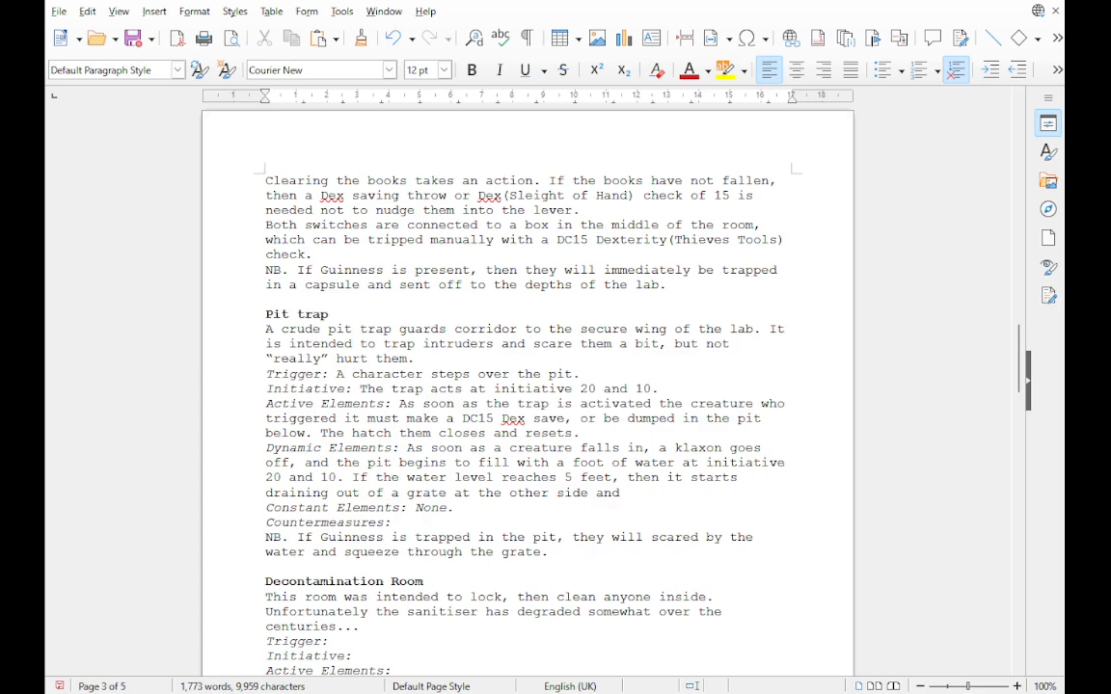
type("won't rise as")
type("y further.")
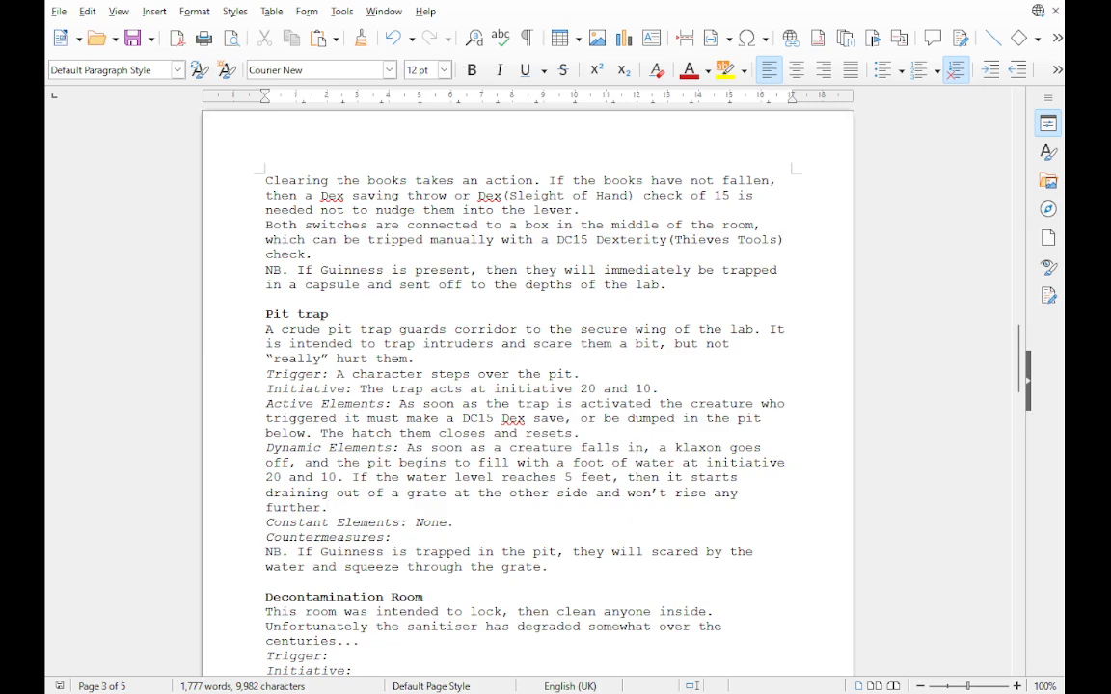
Step: Start a new non-italic line directly below the pit trap's Countermeasures label
left_click(400, 537)
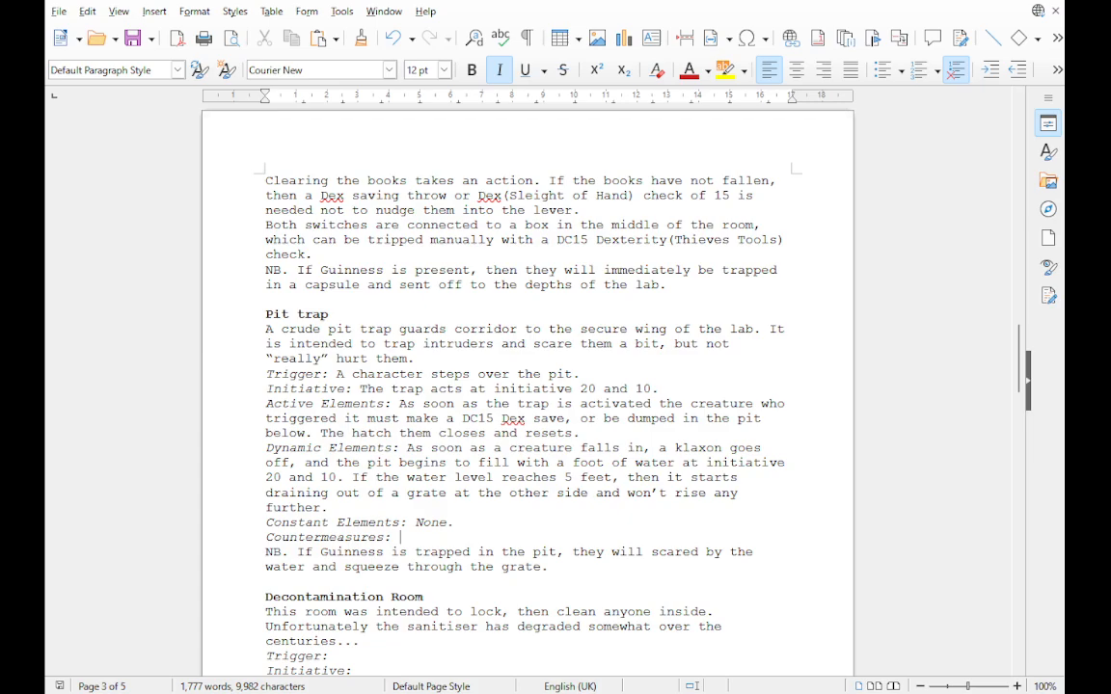
key("BackSpace")
key("Return")
type("The tr")
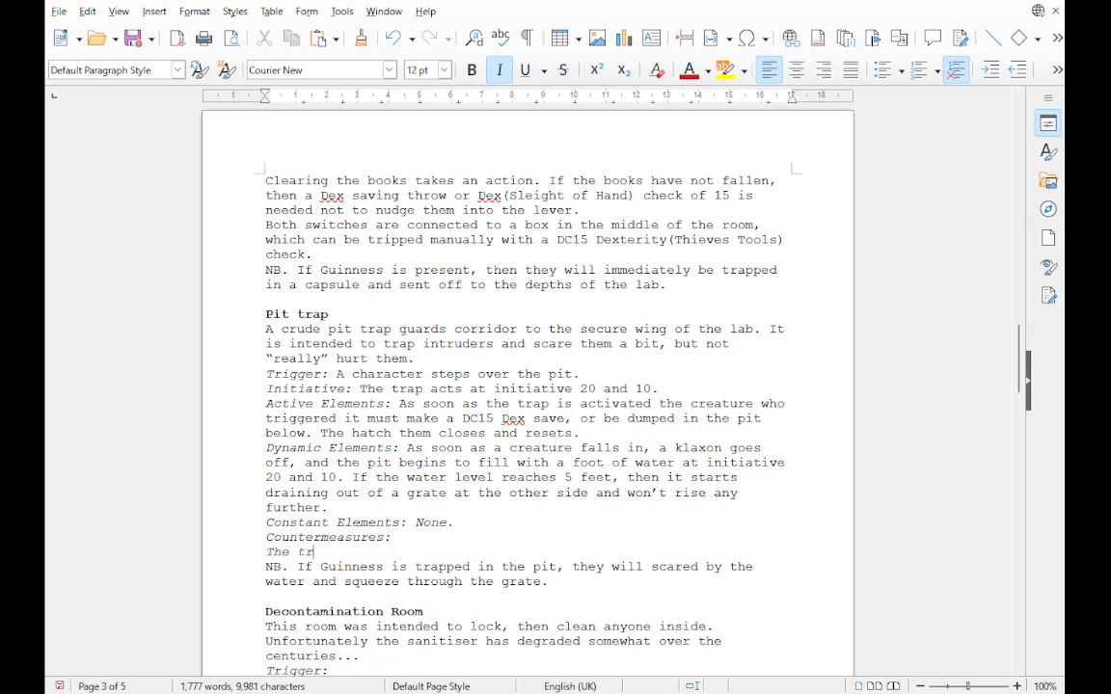
key("BackSpace")
key("BackSpace")
key("BackSpace")
key("BackSpace")
key("BackSpace")
key("BackSpace")
key("ctrl+i")
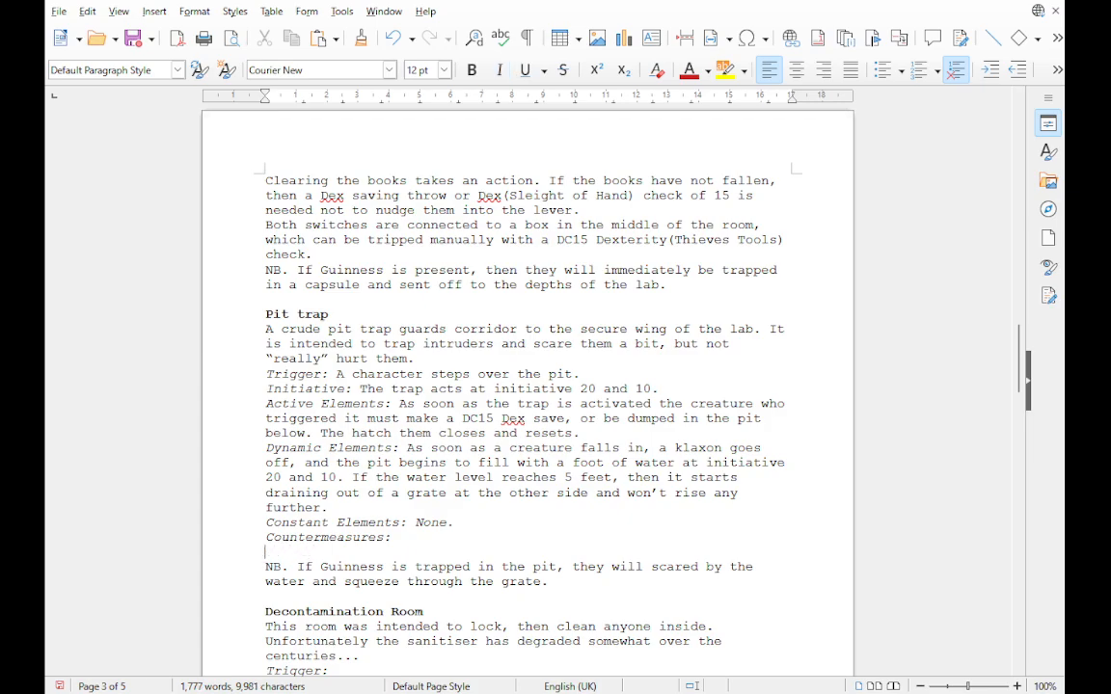
Step: Enter the countermeasure "The trap door can be jammed shut with a DC20 Dex(Thieves' Tools check), making it a nonissue."
type("The traps")
key("BackSpace")
key("BackSpace")
type("door ca")
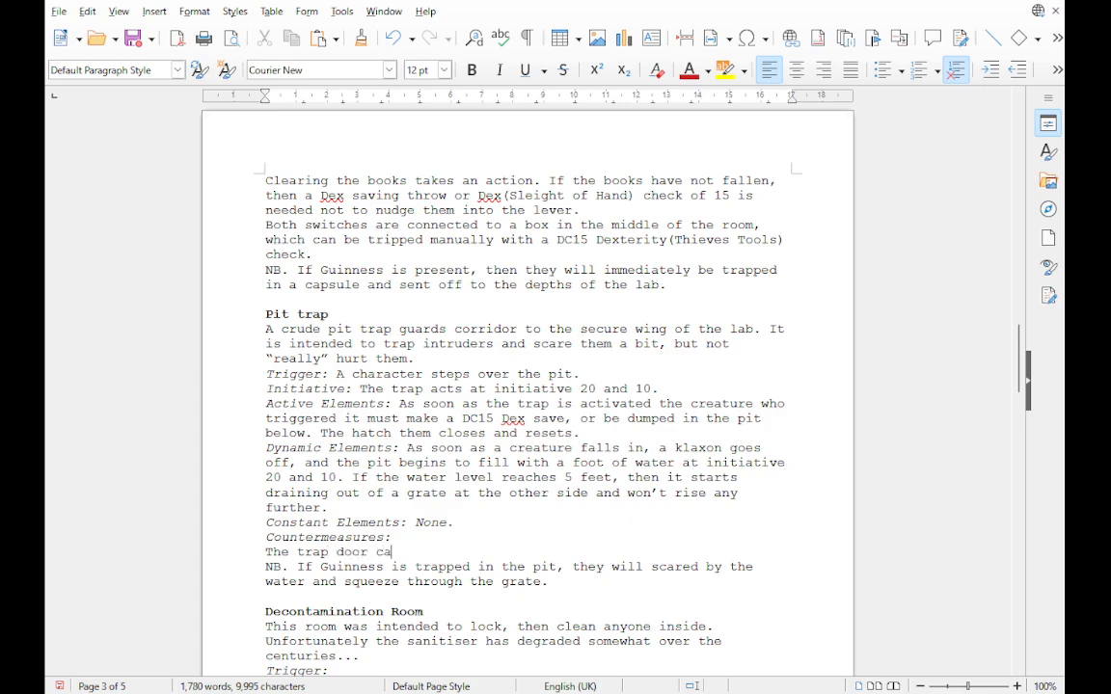
type("n be jammed")
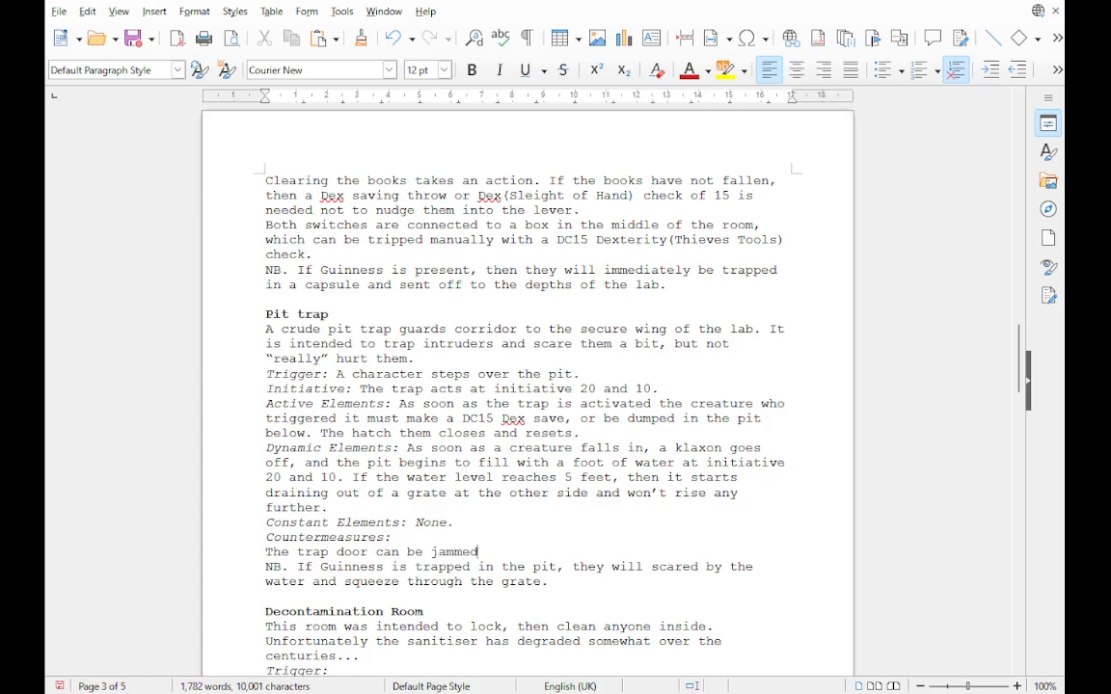
type(" shut with a DC20 ")
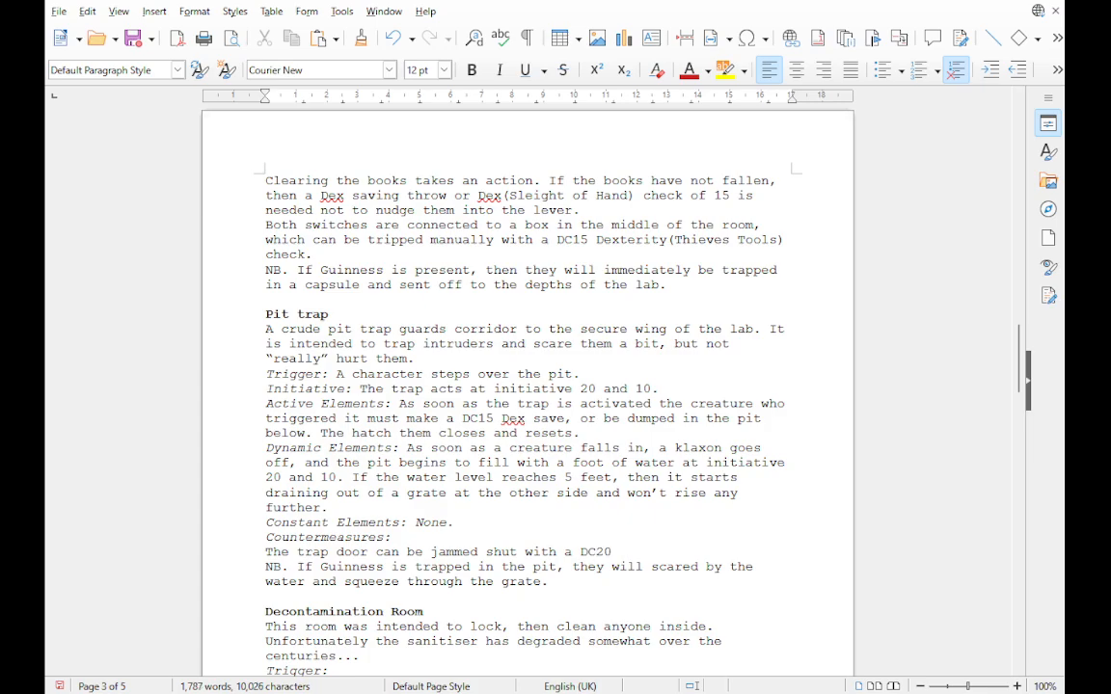
type("Dex(Thieves")
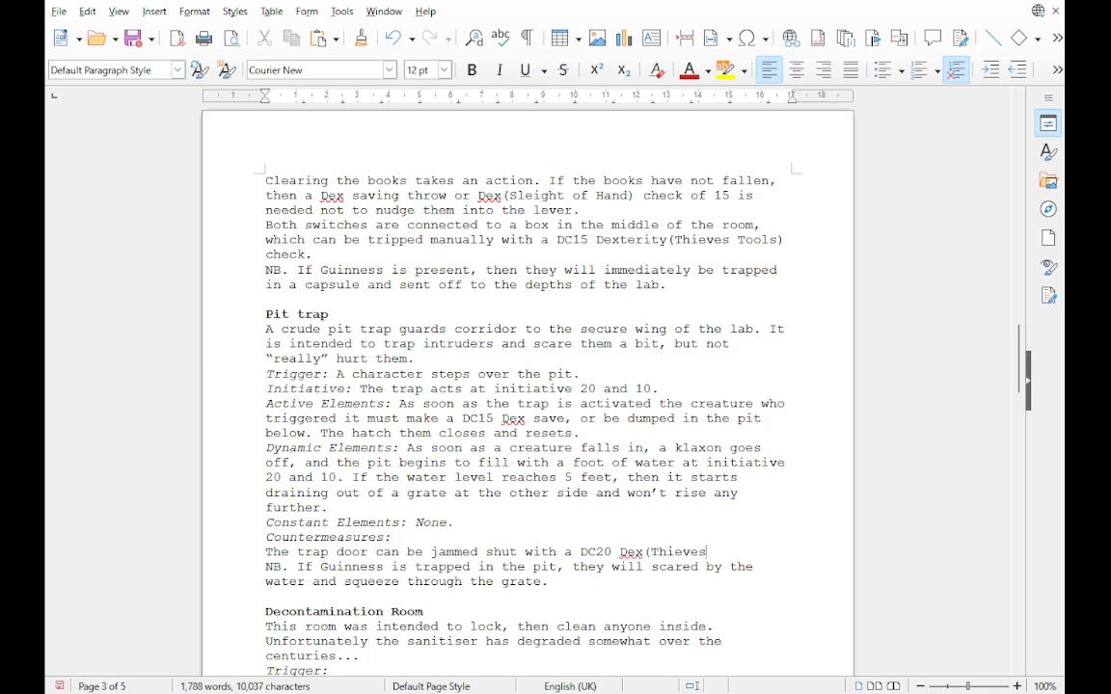
type("' Tools check)")
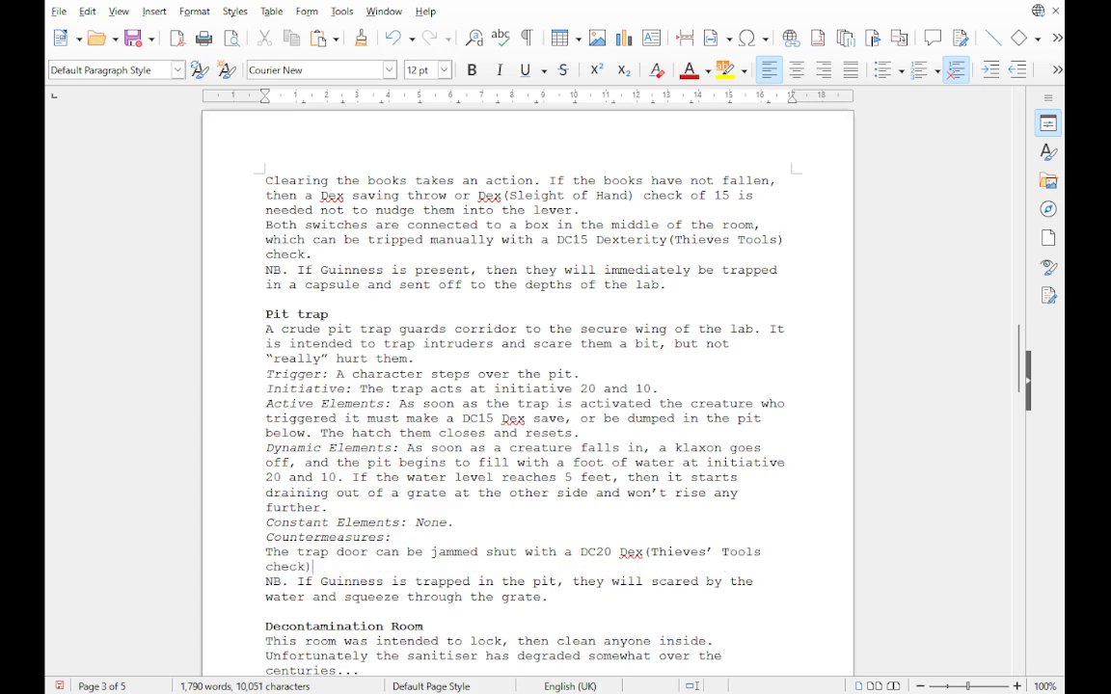
type(", making it a nonissue.")
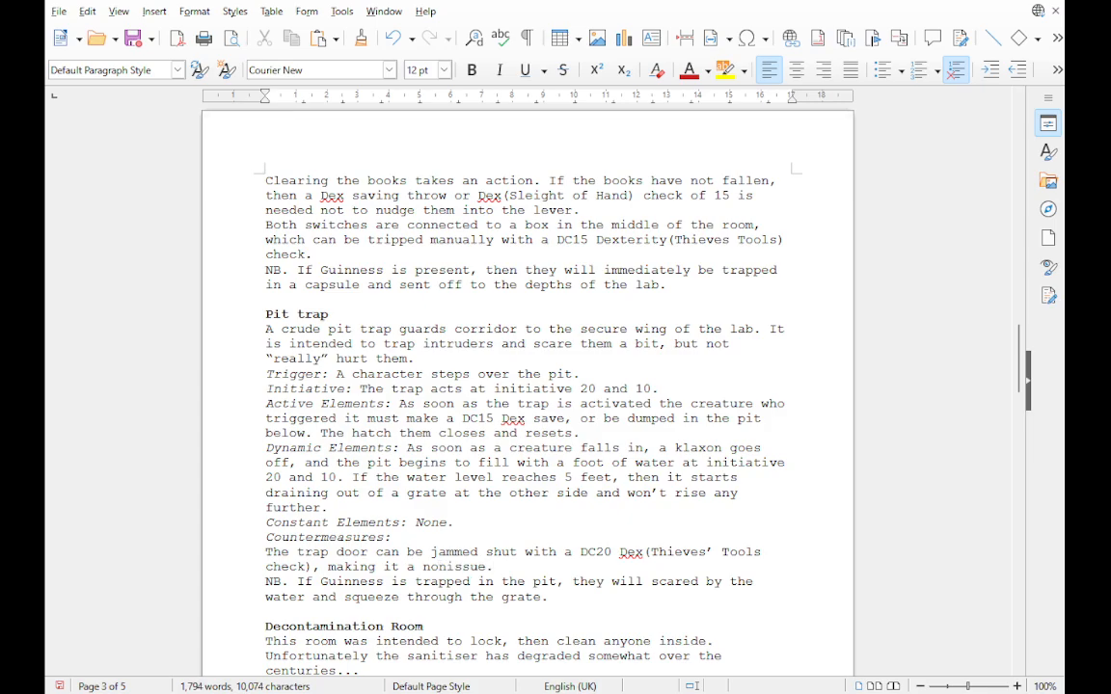
Step: Add an empty line below the jammed trap door countermeasure and end the pit trap's Guinness note with "unless persuaded otherwise."
key("Return")
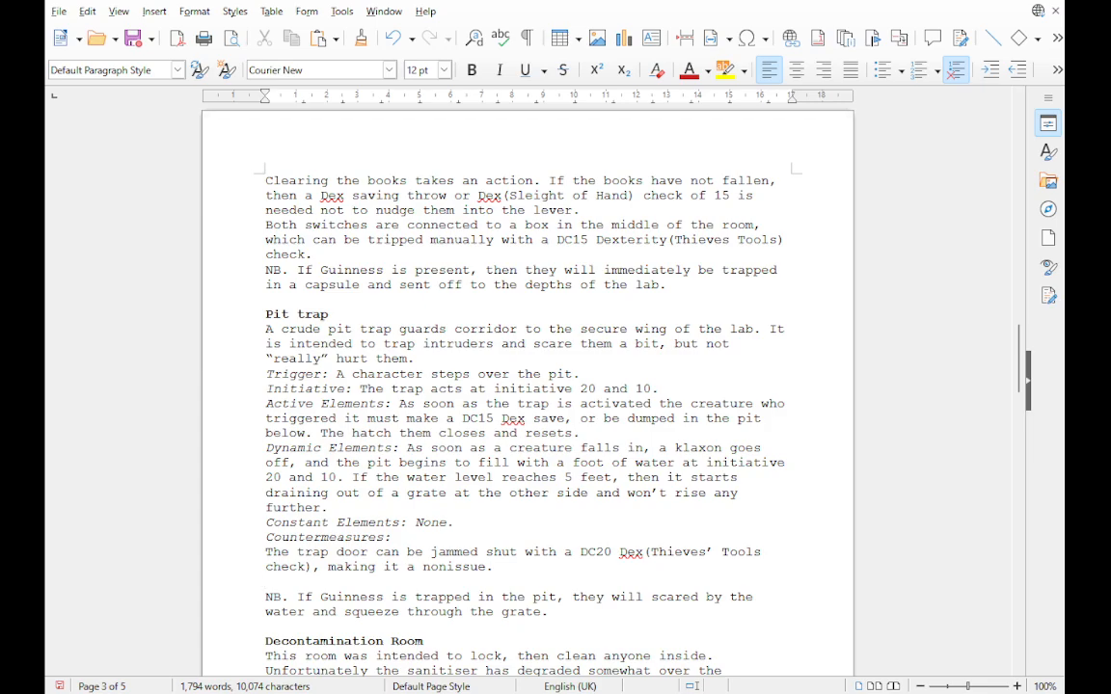
type("unless presuaded otherwi")
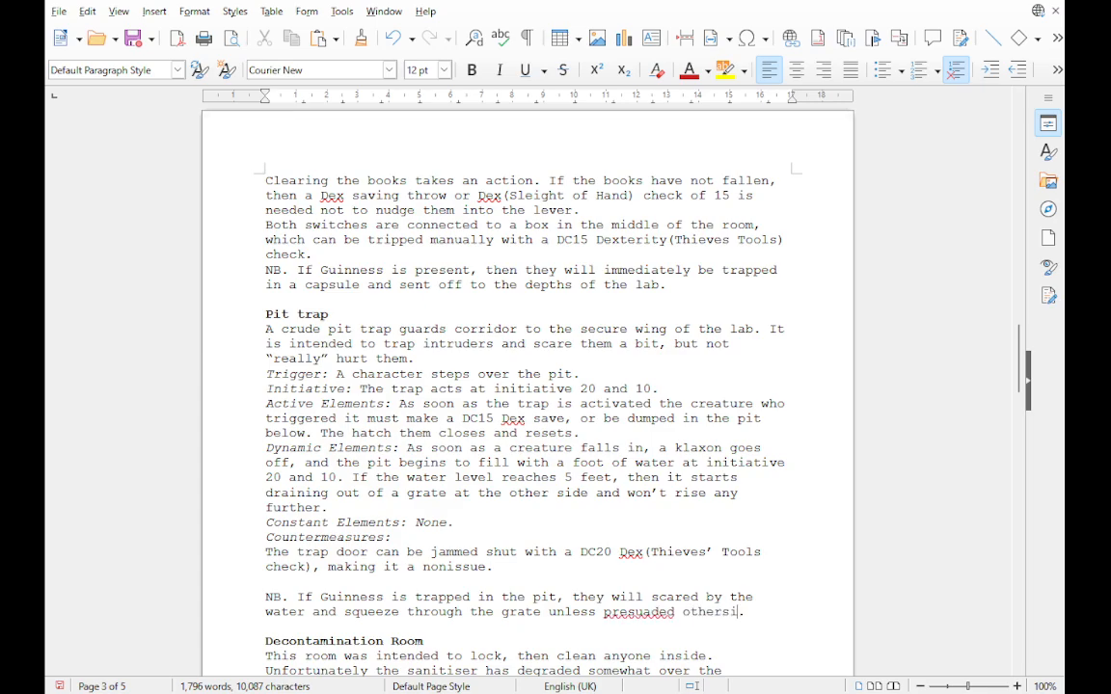
type("se")
double_click(638, 612)
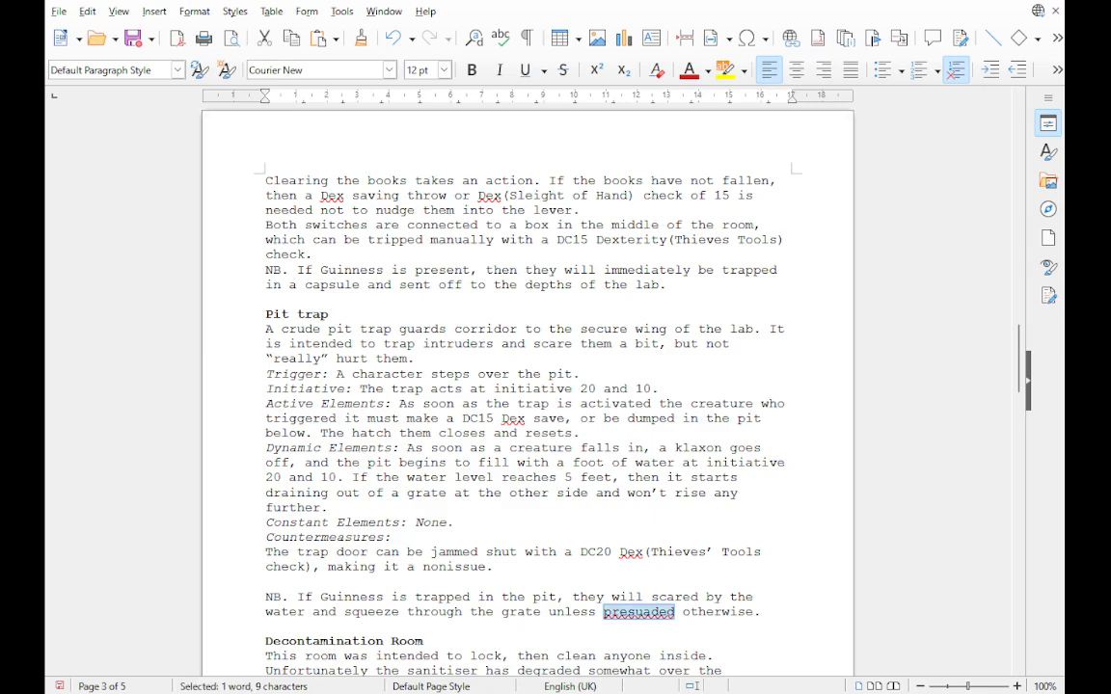
left_click(665, 617)
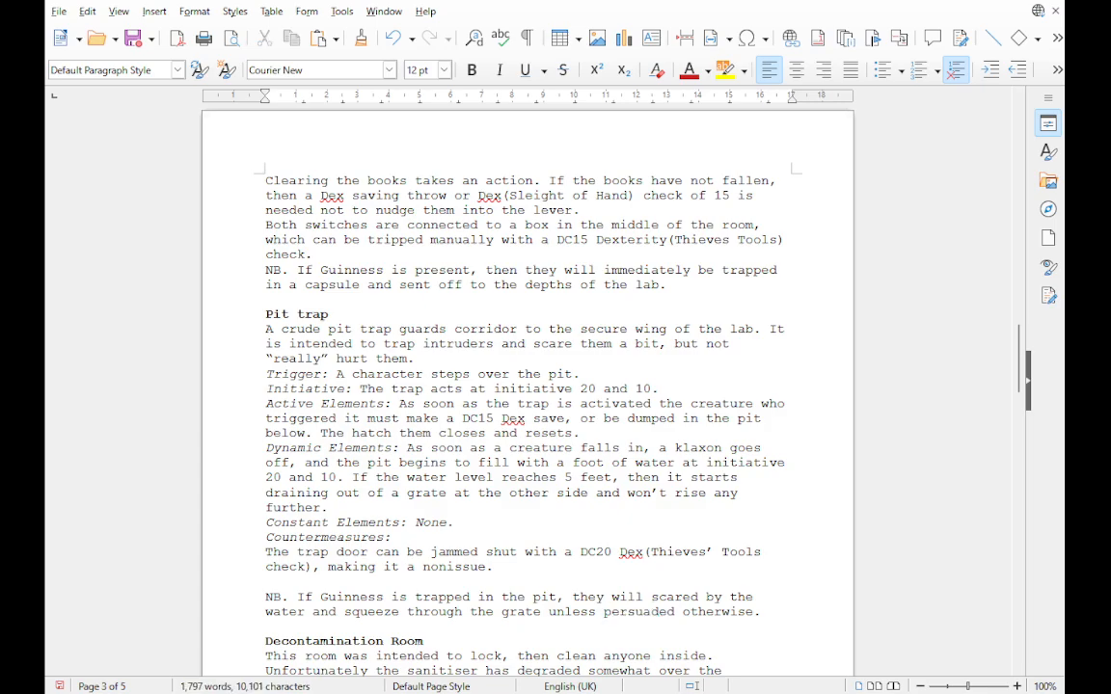
Step: Enter the countermeasure "The trapdoor can be wrenched open with a DC20 Strength check." on the empty line above the Guinness note
left_click(266, 582)
type("The trapdoor can")
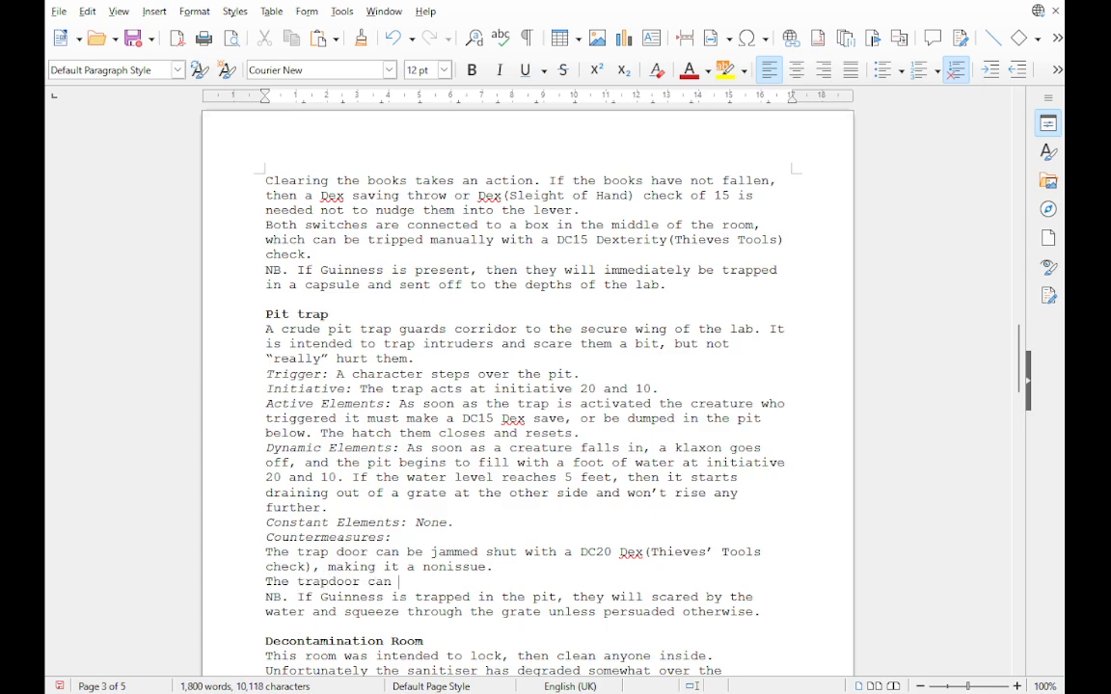
type(" be wrenched i")
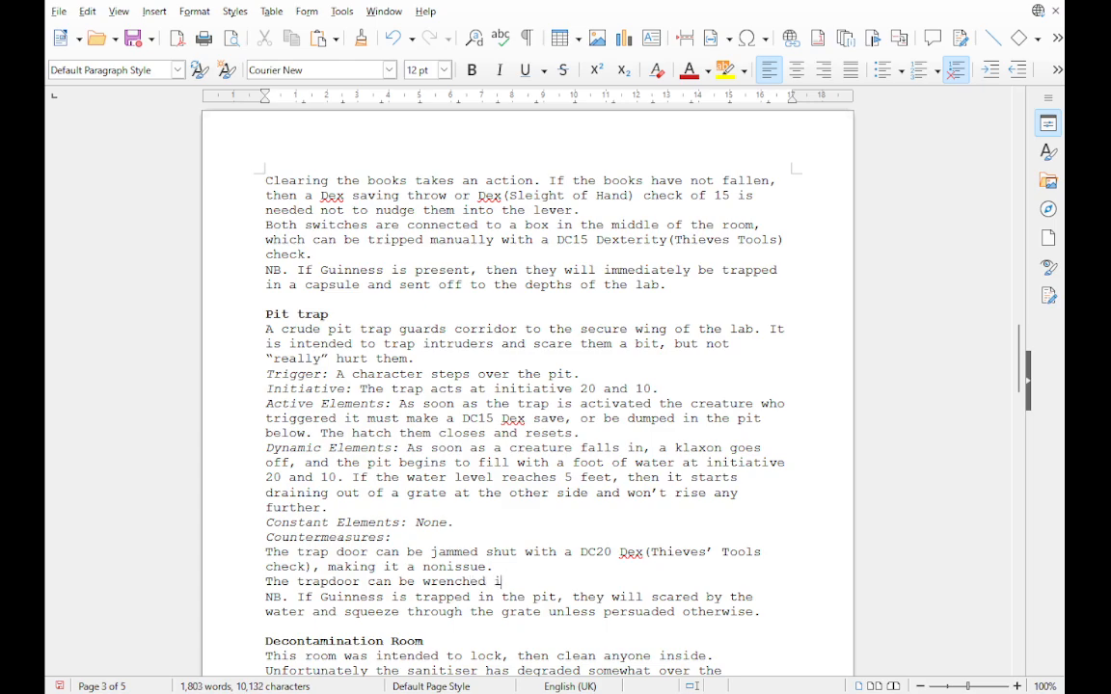
key("BackSpace")
type("open with a DC")
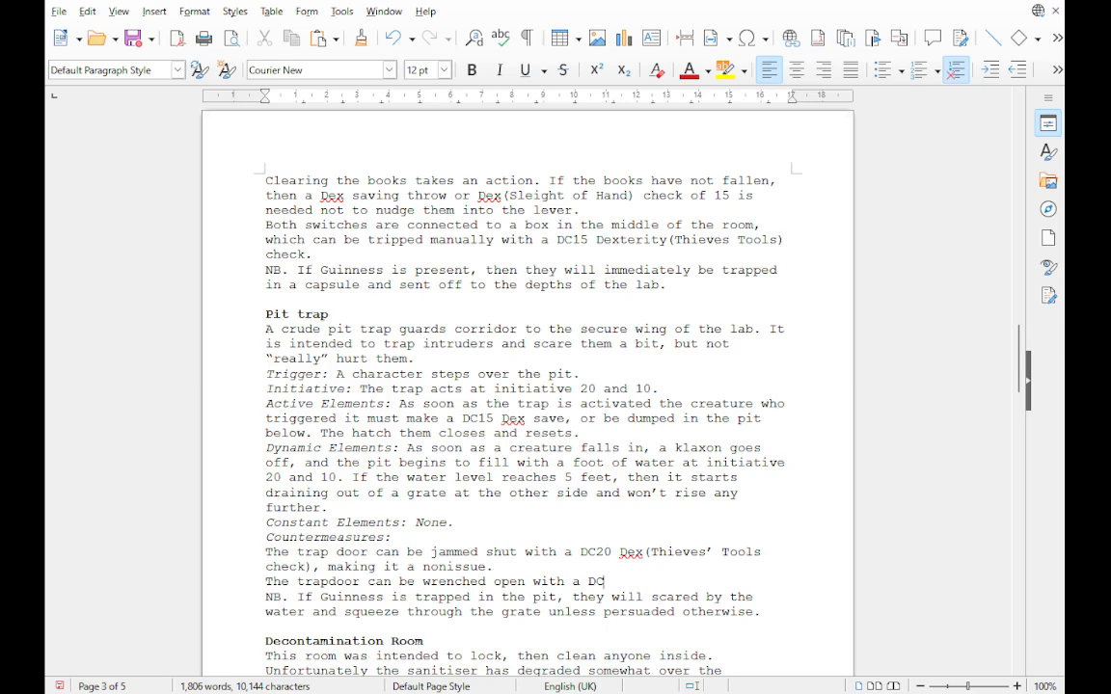
type("20 Strength check.")
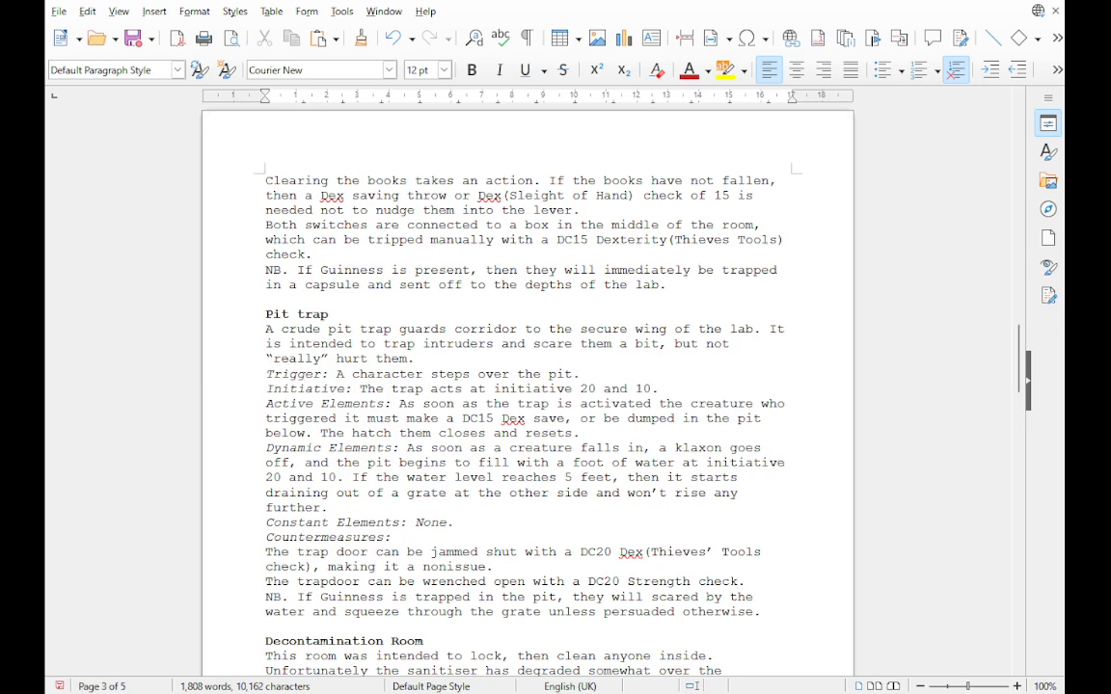
Step: Start a new line below the Strength check countermeasure reading "If a creature deliberately triggers"
key("Return")
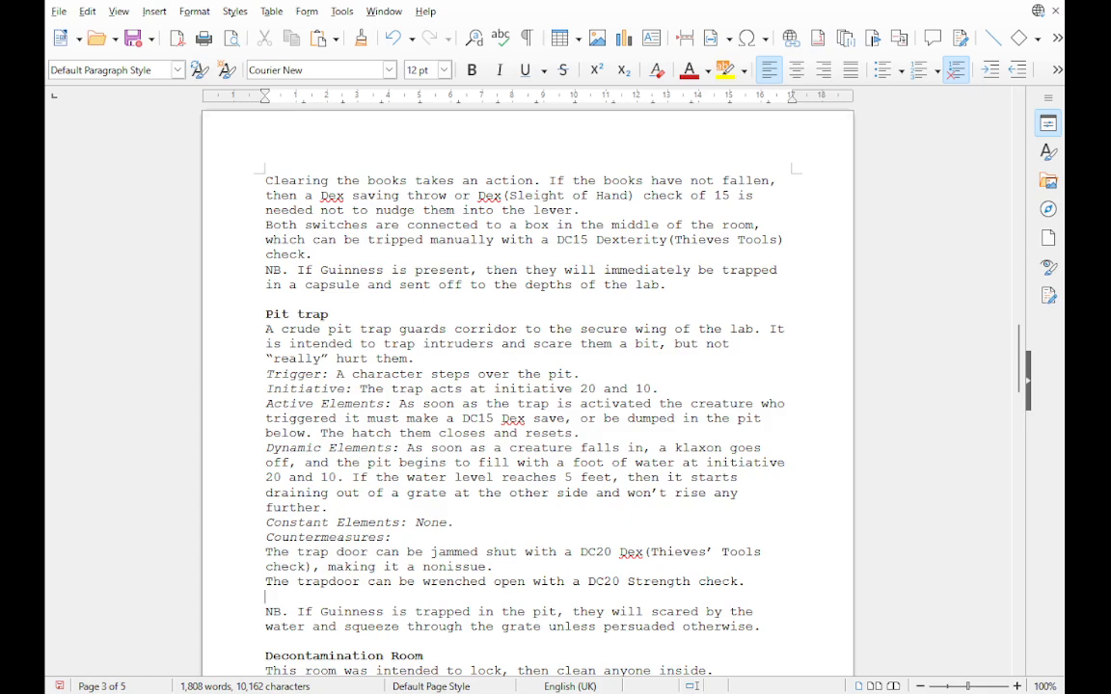
type("E")
key("BackSpace")
type("I")
key("BackSpace")
type("If a cr")
type("eeat")
key("BackSpace")
key("BackSpace")
key("BackSpace")
key("BackSpace")
type("eature deliber")
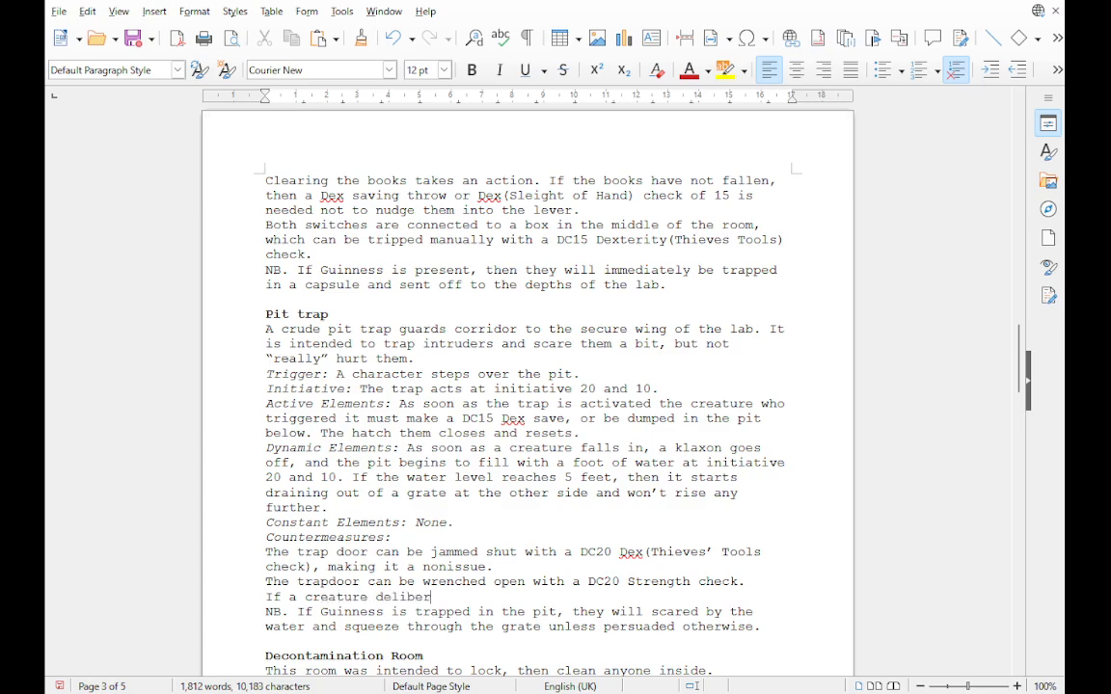
type("ately triggers")
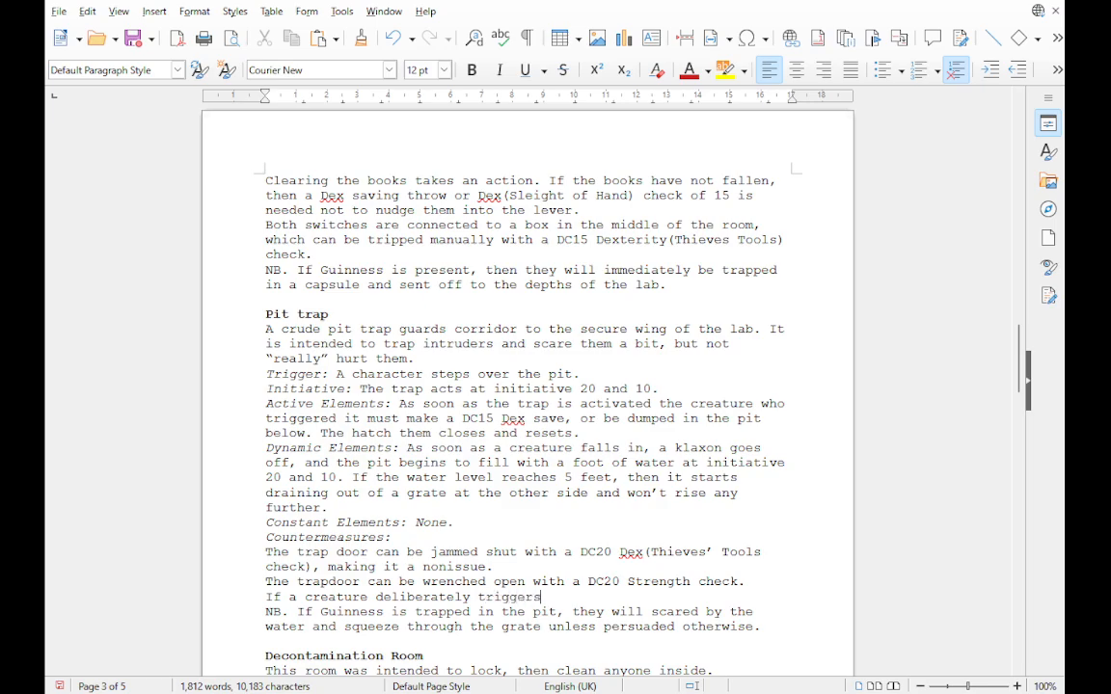
Step: Continue the deliberate-trigger countermeasure with "the trap, they have advantage on their saving throw,"
type(" the trap, they have ada")
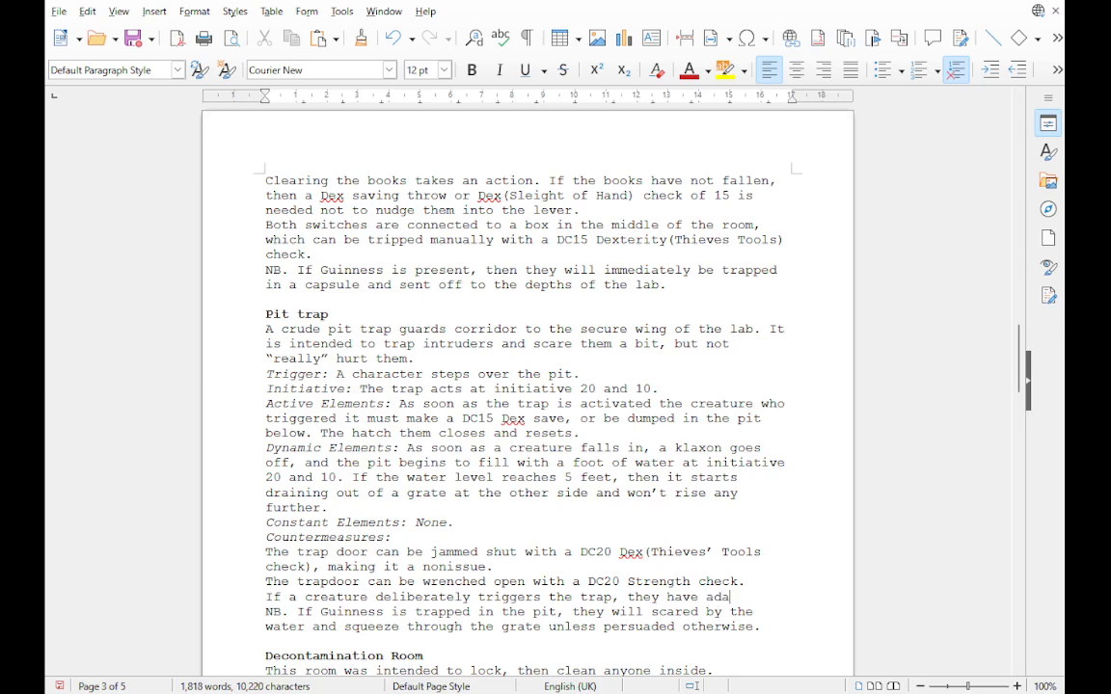
key("BackSpace")
type("vantage of")
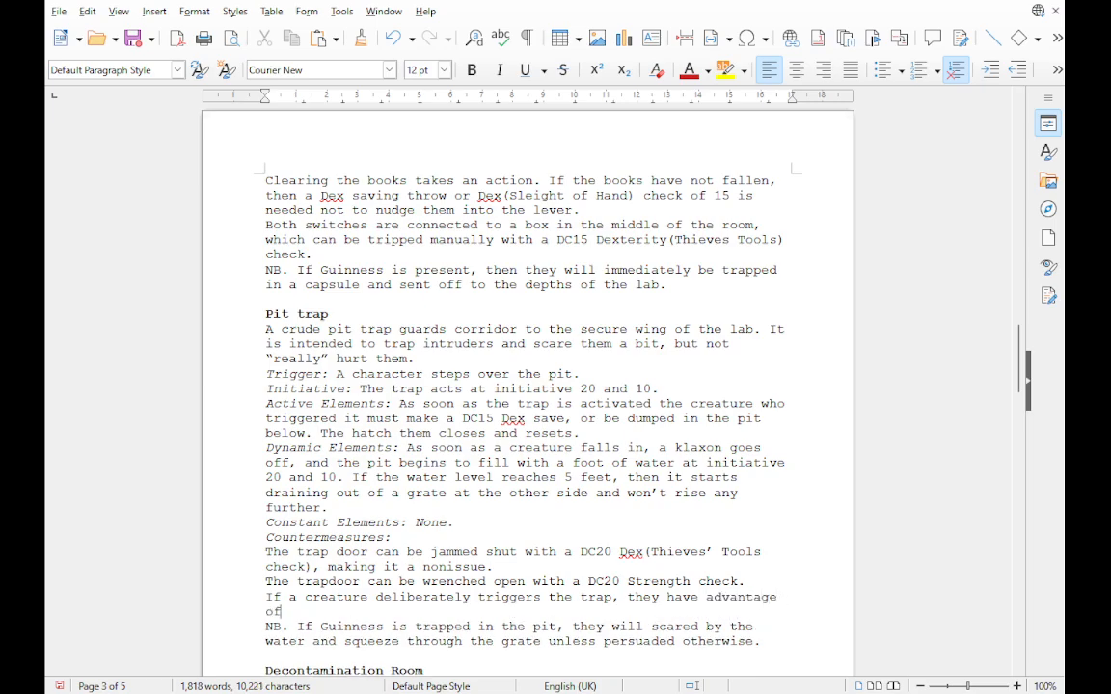
key("BackSpace")
key("BackSpace")
type("n their savin")
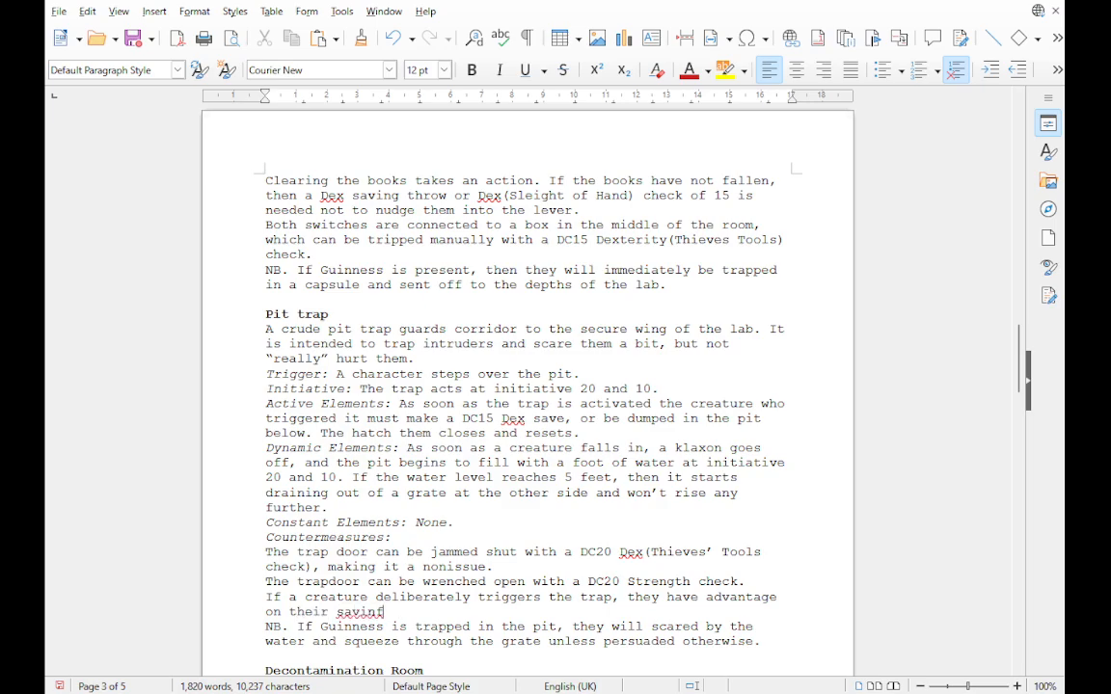
type("g throw, and the")
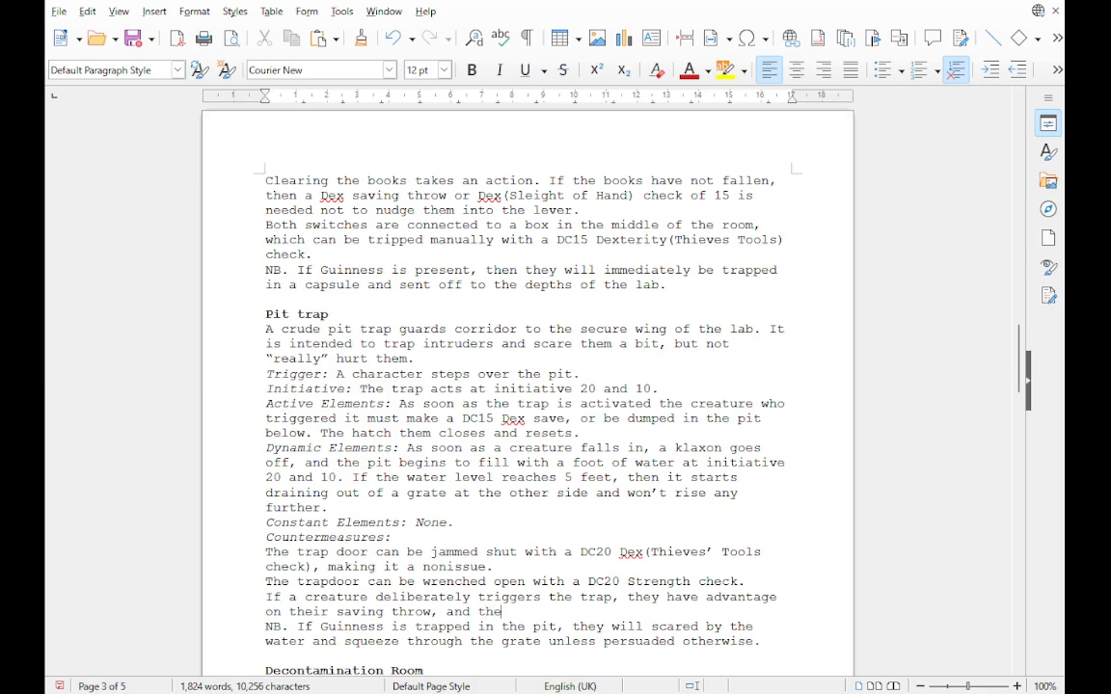
Step: Continue the countermeasure with "and they or an adjacent creature who has held their turn or not taken it yet"
type("y or an adjacent cre")
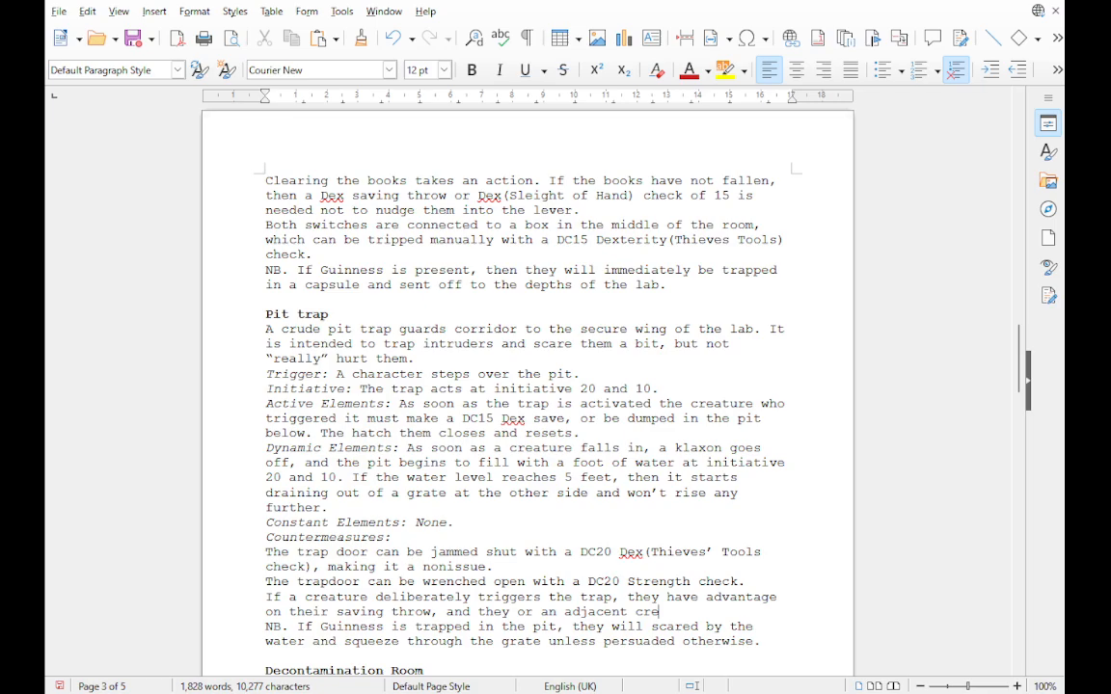
type("ature who has helf")
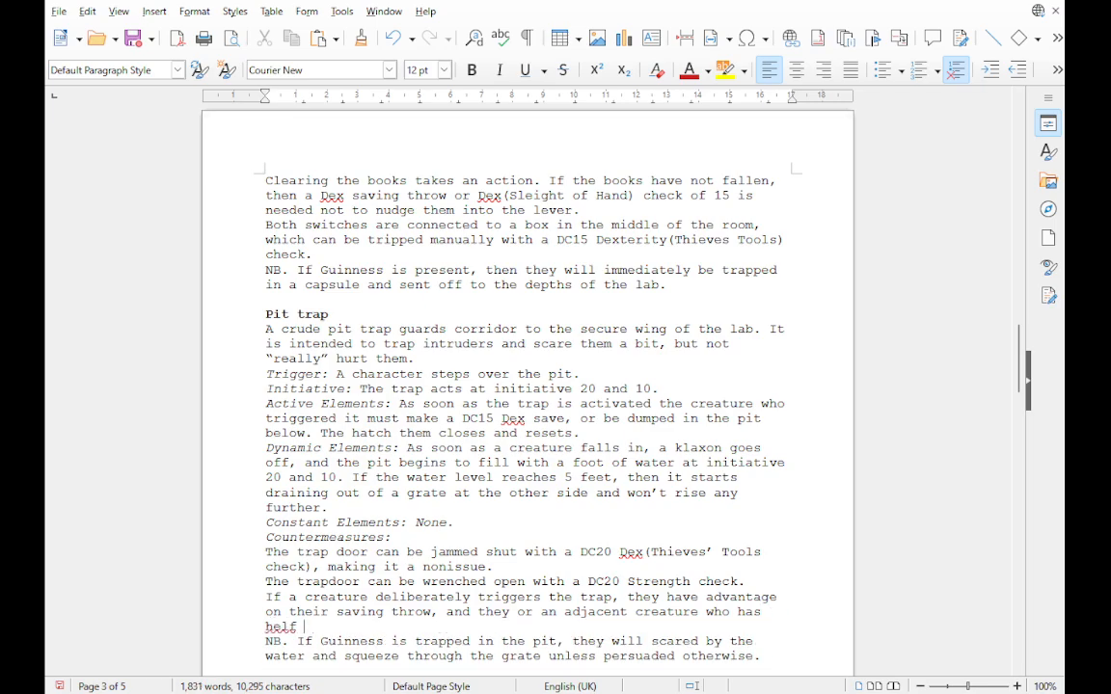
key("BackSpace")
key("BackSpace")
type("d their turn or n")
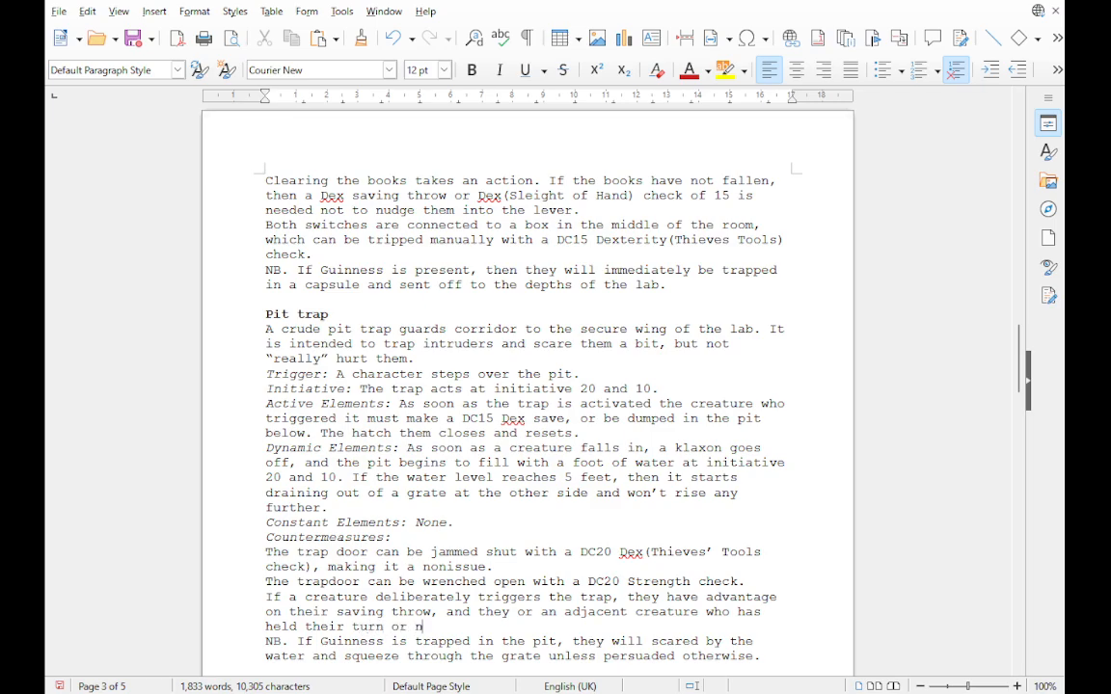
type("ot taken it yet")
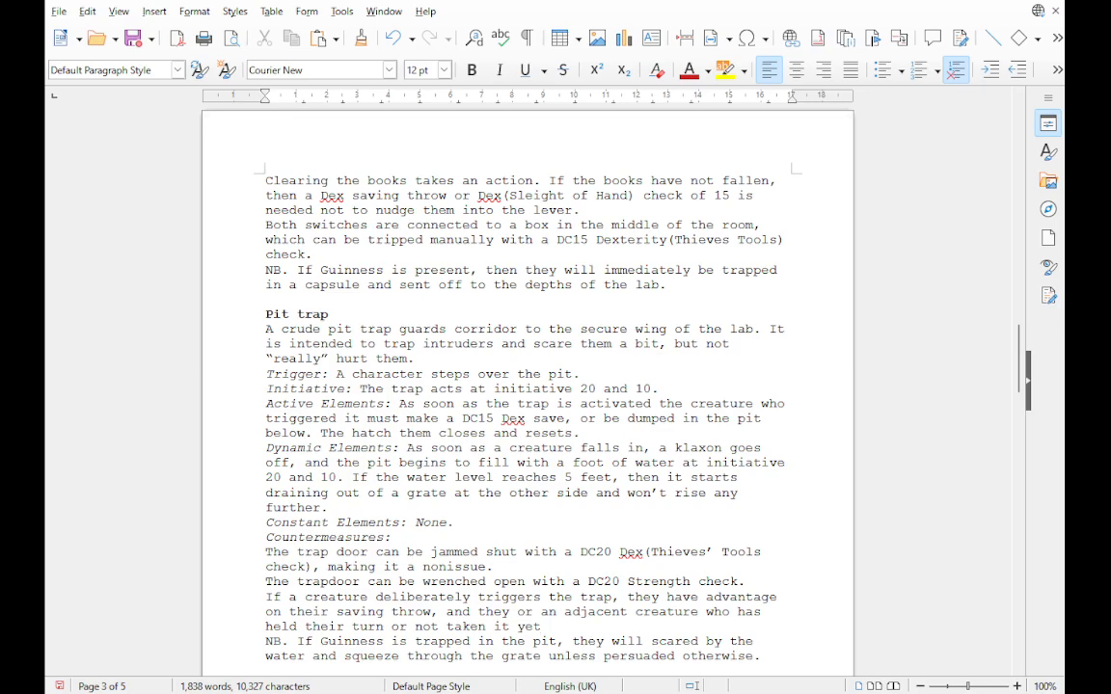
Step: Continue the deliberate-trigger sentence with "can make a DC15 Thieves Tools check"
type(".")
left_click(492, 566)
key("BackSpace")
type("can make a DC")
type("15")
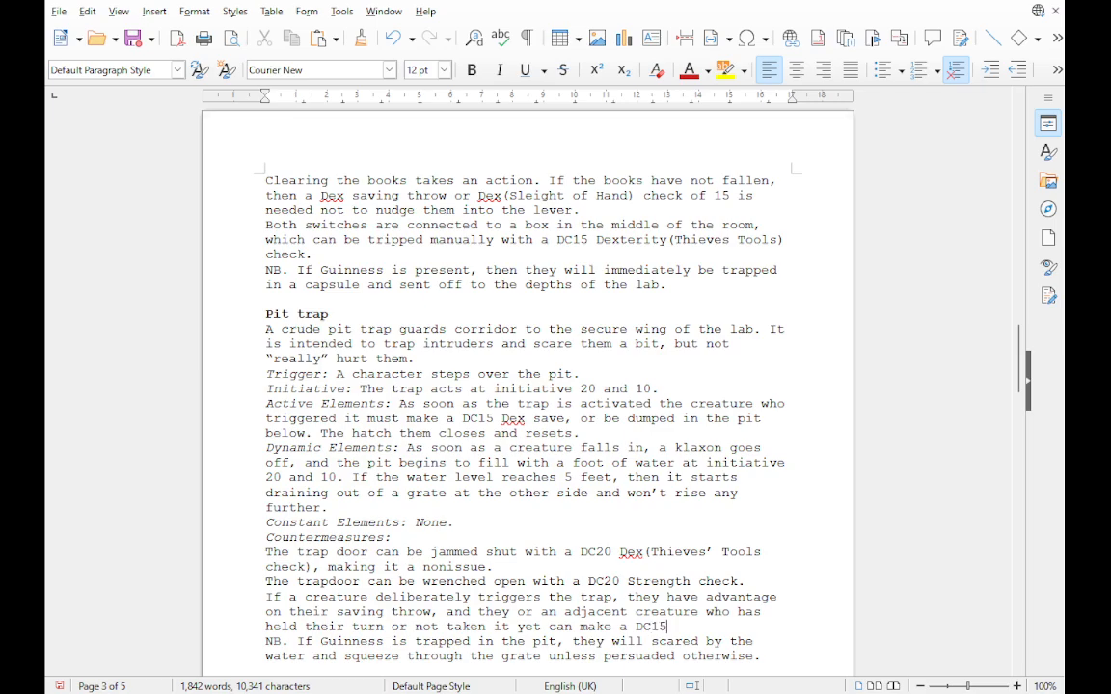
type(" Thieves Tools ch")
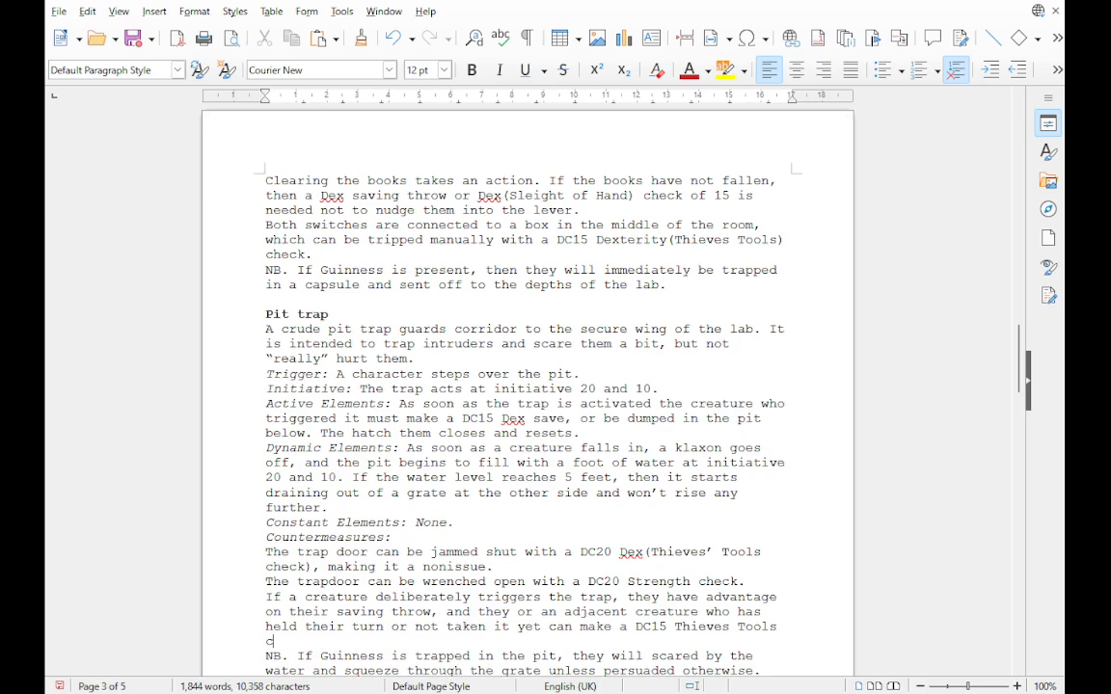
type("eck")
Step: Add the alternative check "or Wis(Perception)" after the DC15 Thieves Tools check
type(" to")
key("BackSpace")
key("BackSpace")
type("or ")
type("Wisd")
key("BackSpace")
type("(Spe")
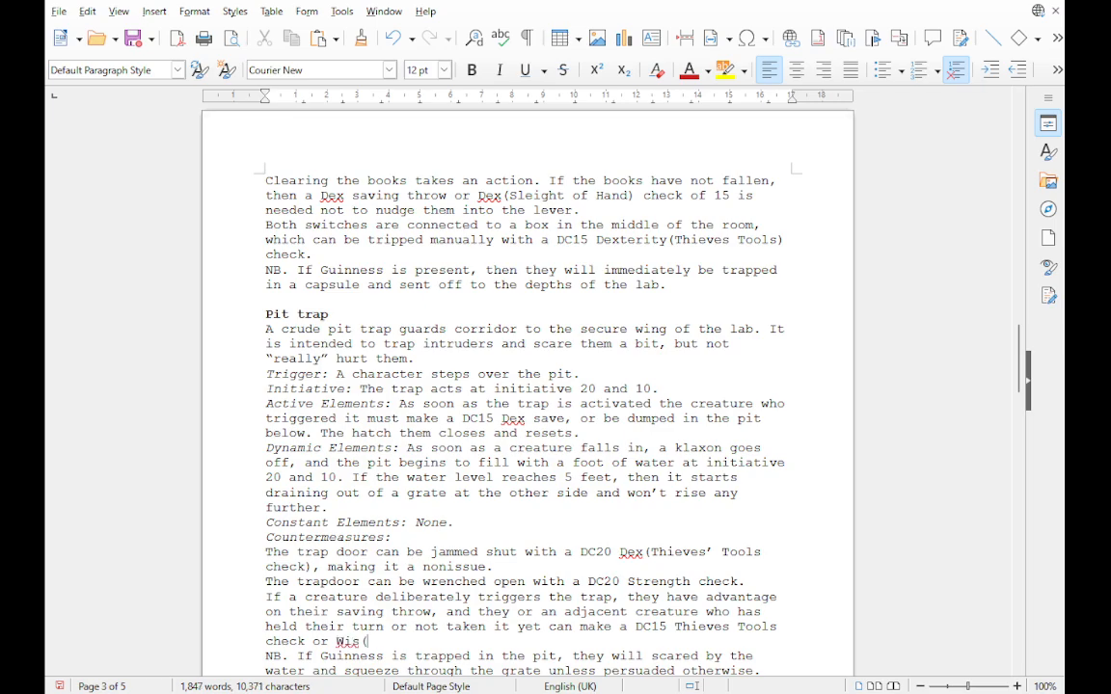
key("BackSpace")
key("BackSpace")
key("BackSpace")
type("Peer")
key("BackSpace")
key("BackSpace")
type("rception")
key("BackSpace")
type(") c")
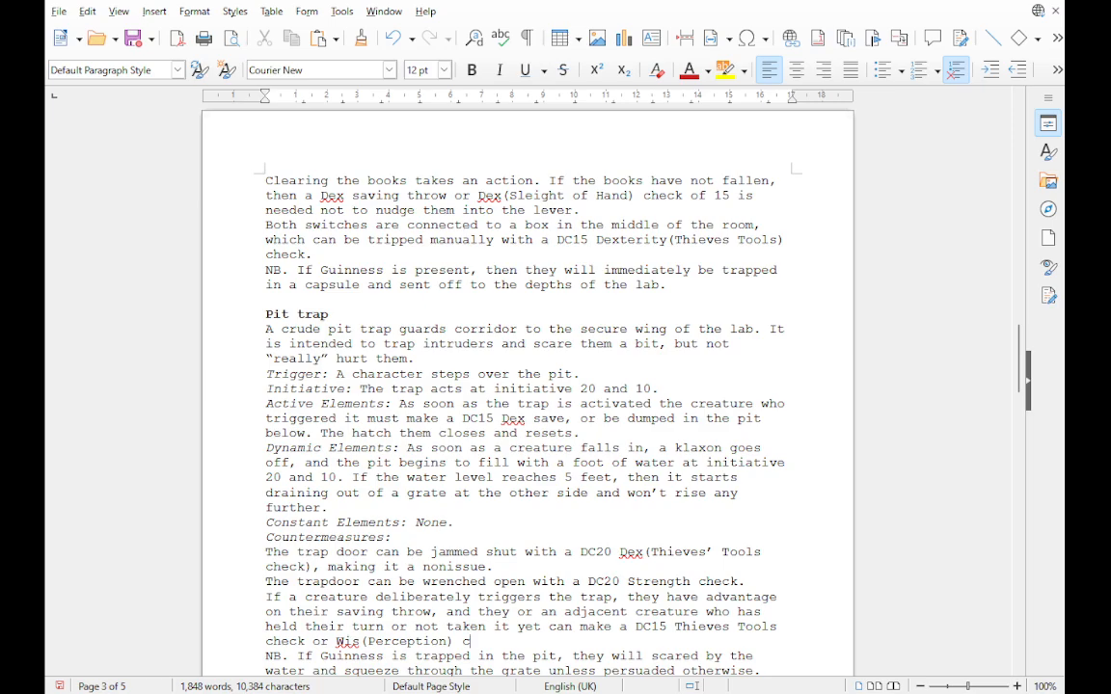
Step: Finish the deliberate-trigger countermeasure with "to spot a bypass switch; flipping this locks the hatch open and drains the water."
key("BackSpace")
type("to spot a bypass ")
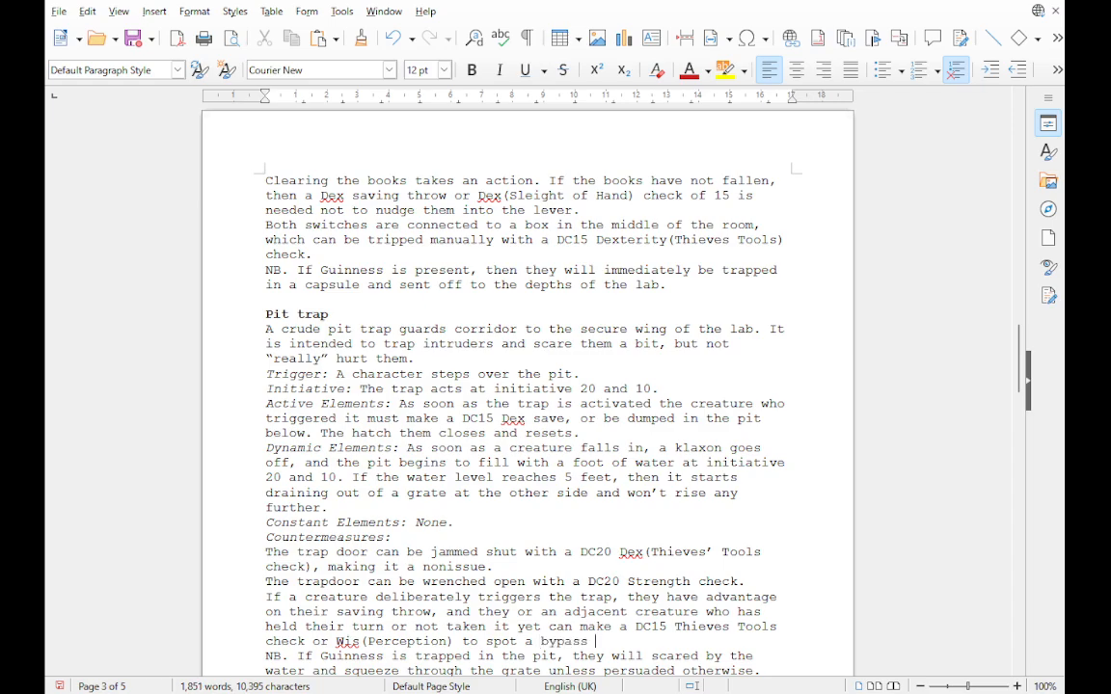
type("switch; flippi")
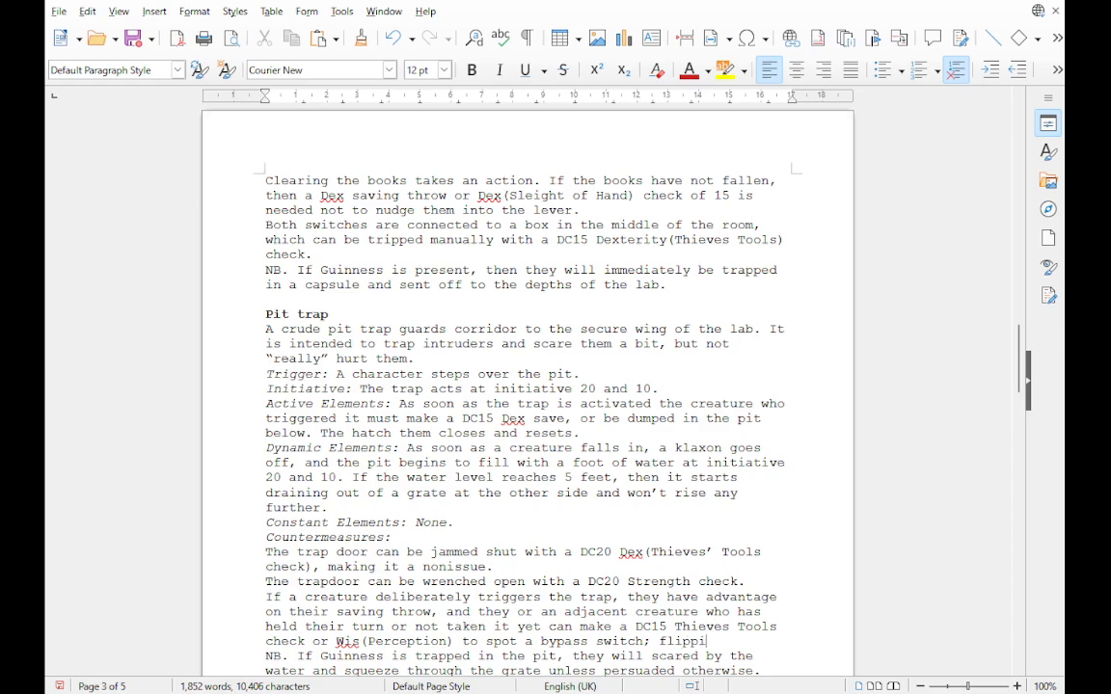
type("ng this loc")
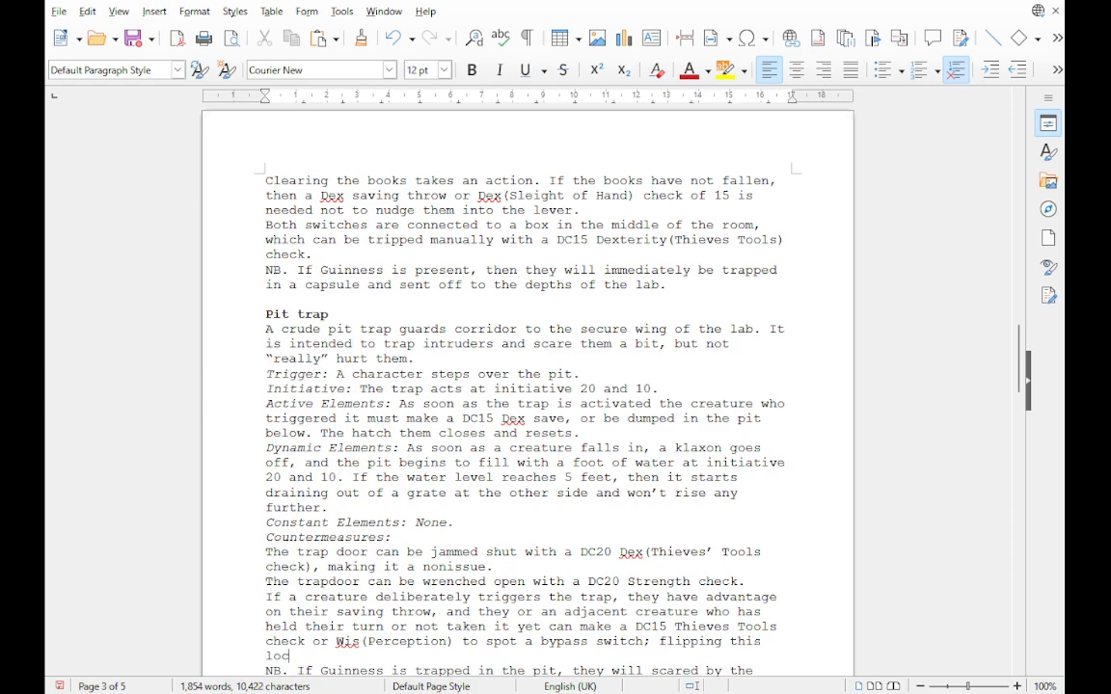
type("ks the hatch open and ")
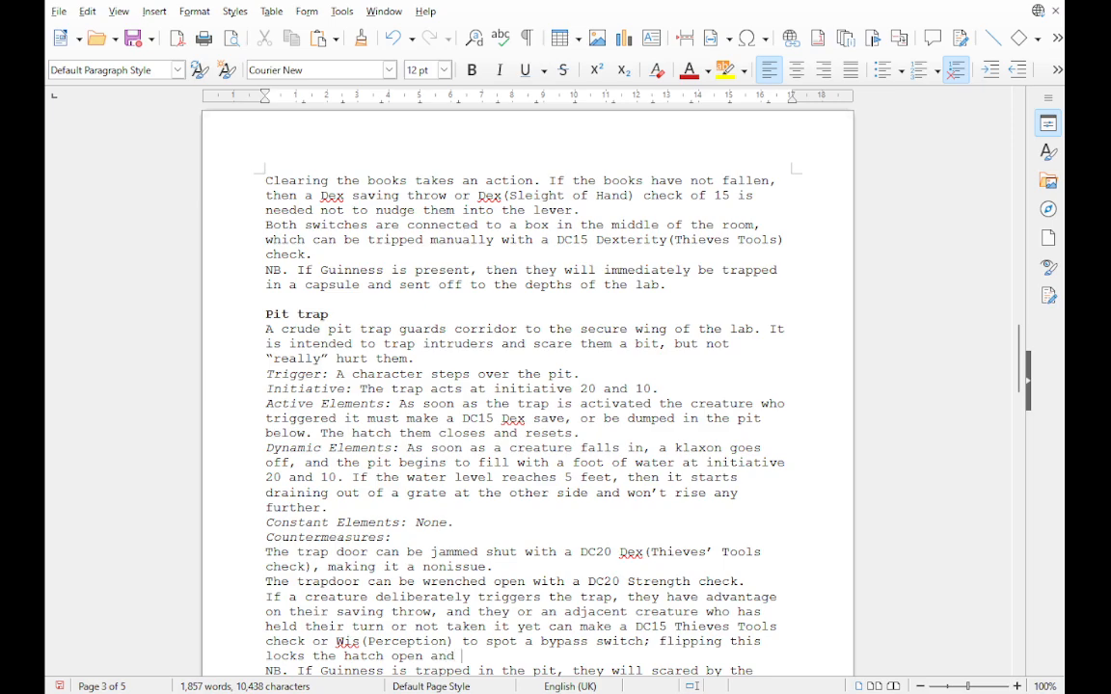
type("drains the water.")
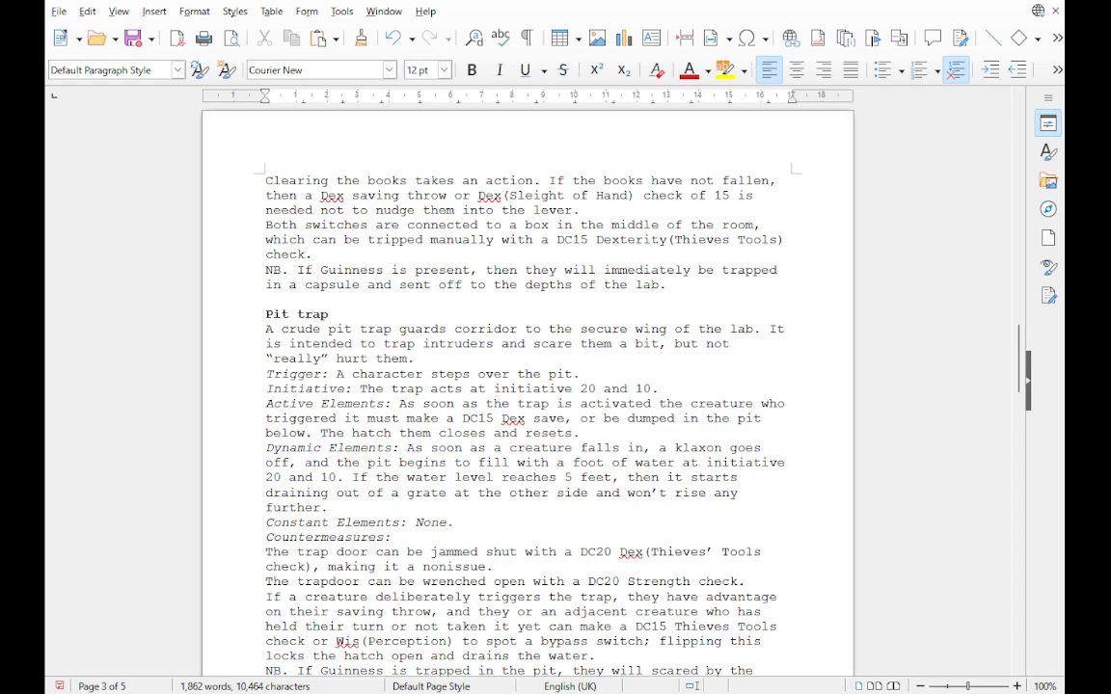
Step: Start another countermeasure line above the pit trap's Guinness note reading "The klaxon can be disarmed"
scroll(527, 385, "down", 2)
scroll(527, 386, "down", 1)
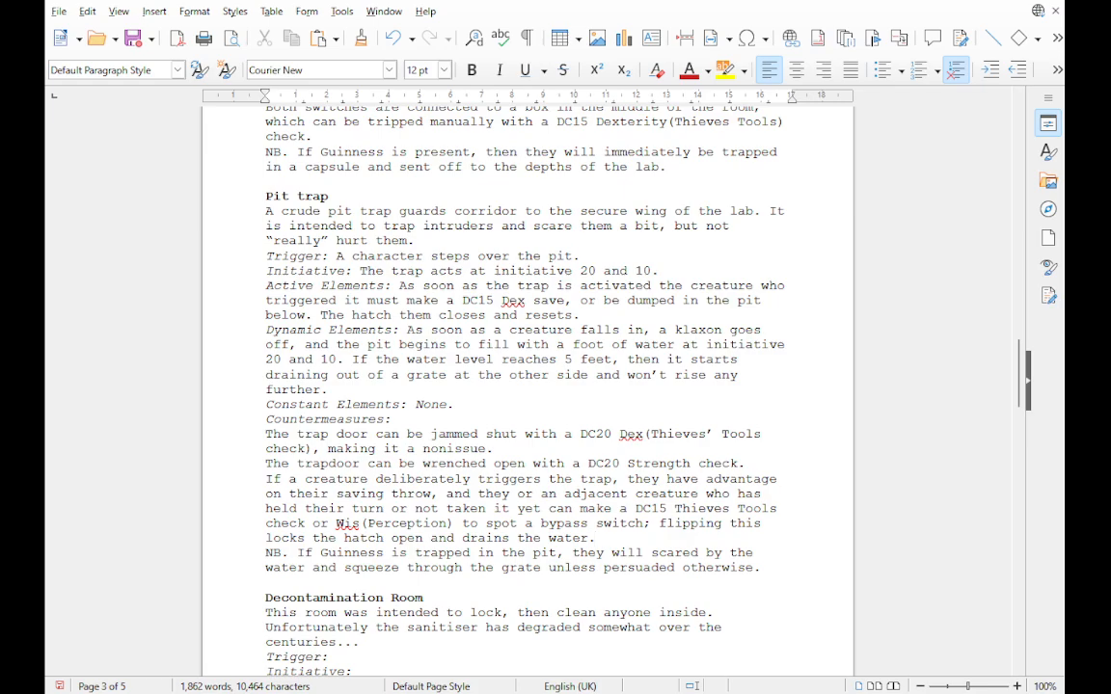
key("Return")
type("The q")
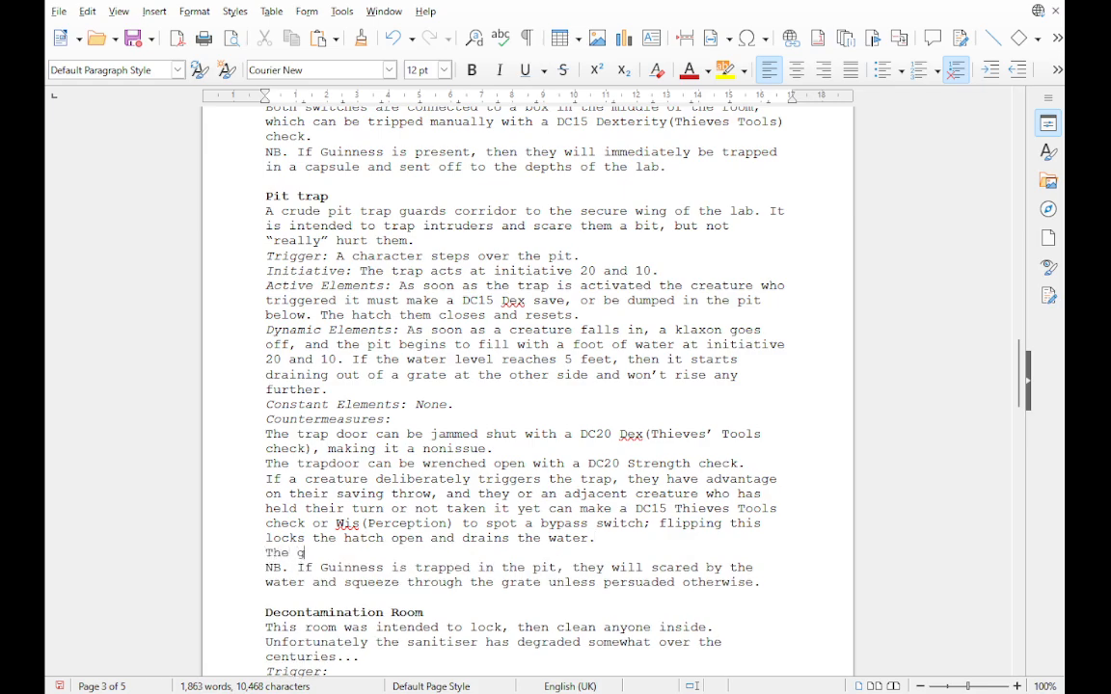
key("BackSpace")
type("klaxon can be di")
type("isarmed ")
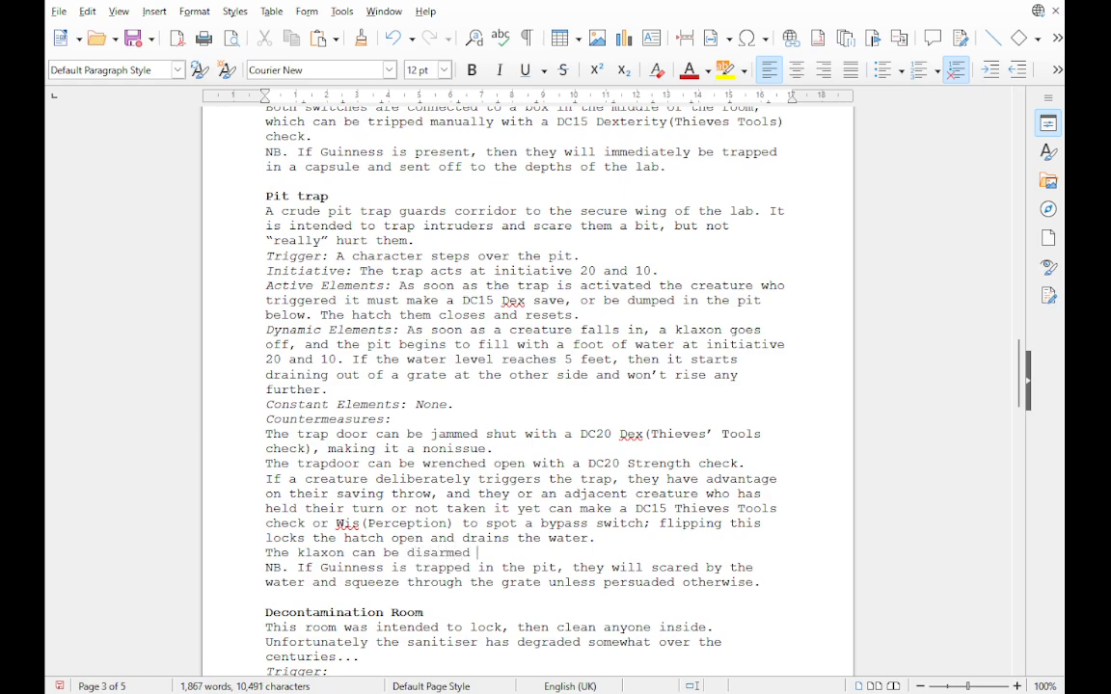
Step: Continue the klaxon countermeasure with "by finding a control panel with the password written on it"
type("by spotting")
key("BackSpace")
key("BackSpace")
key("BackSpace")
key("BackSpace")
key("BackSpace")
key("BackSpace")
key("BackSpace")
key("BackSpace")
type("finding t")
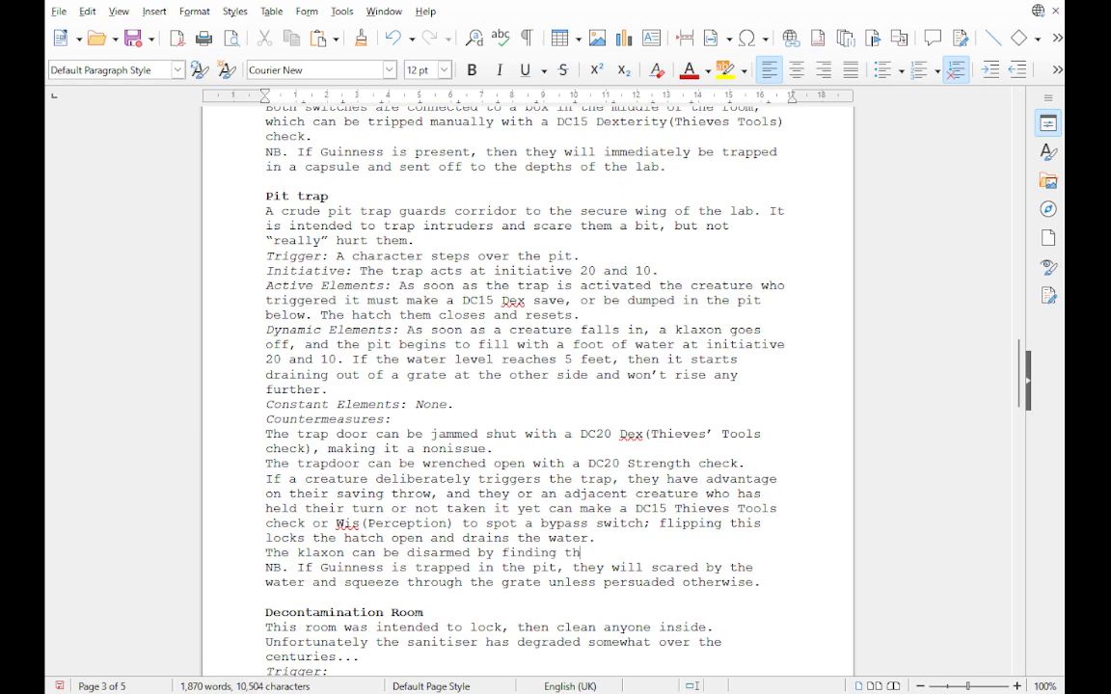
key("BackSpace")
type("a control panal")
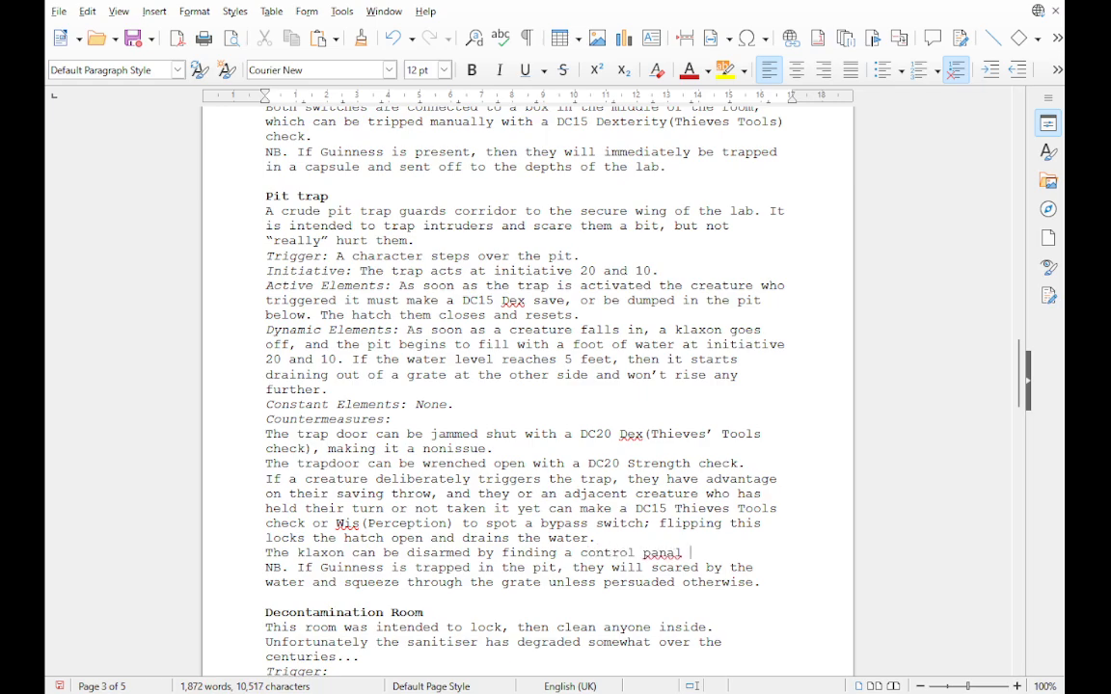
key("BackSpace")
type("el with the passwor")
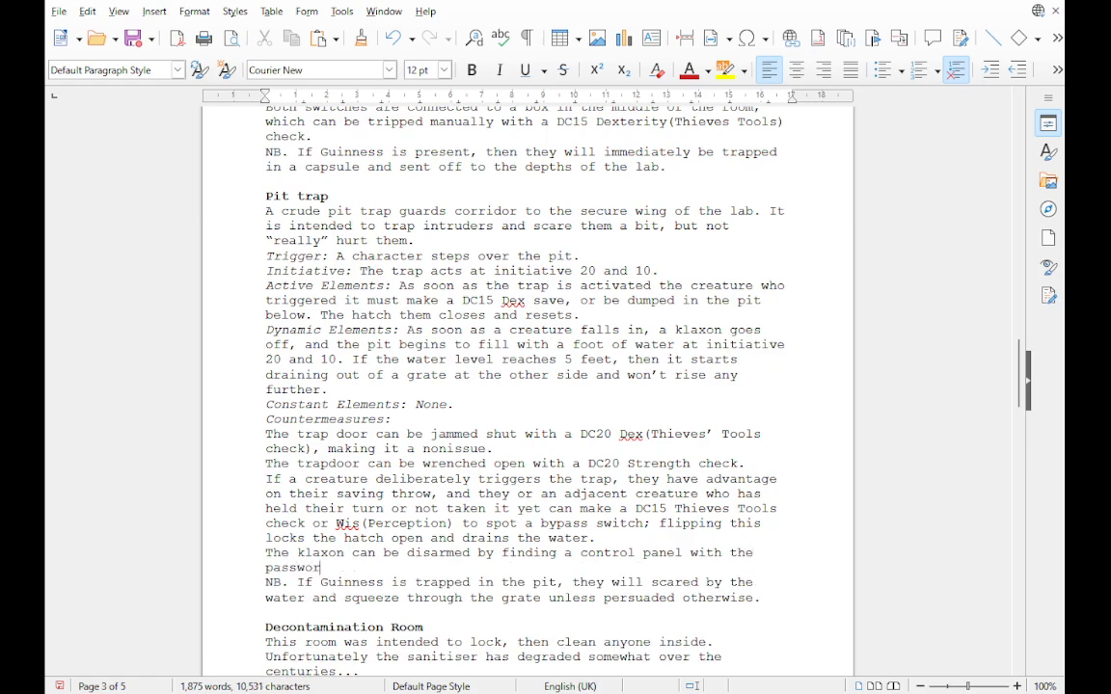
type("d written on it (")
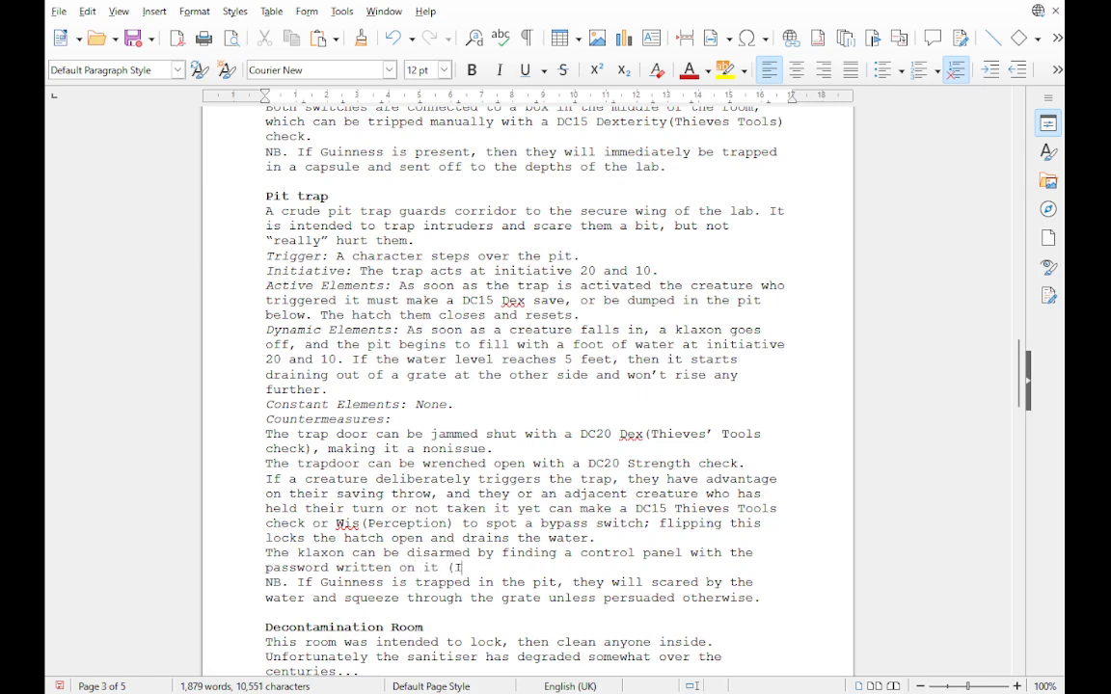
Step: Add the check "(DC 15 Int(Investigation)) or" to the klaxon countermeasure
key("BackSpace")
type("(DC 10")
key("BackSpace")
type("5 Int(Inven")
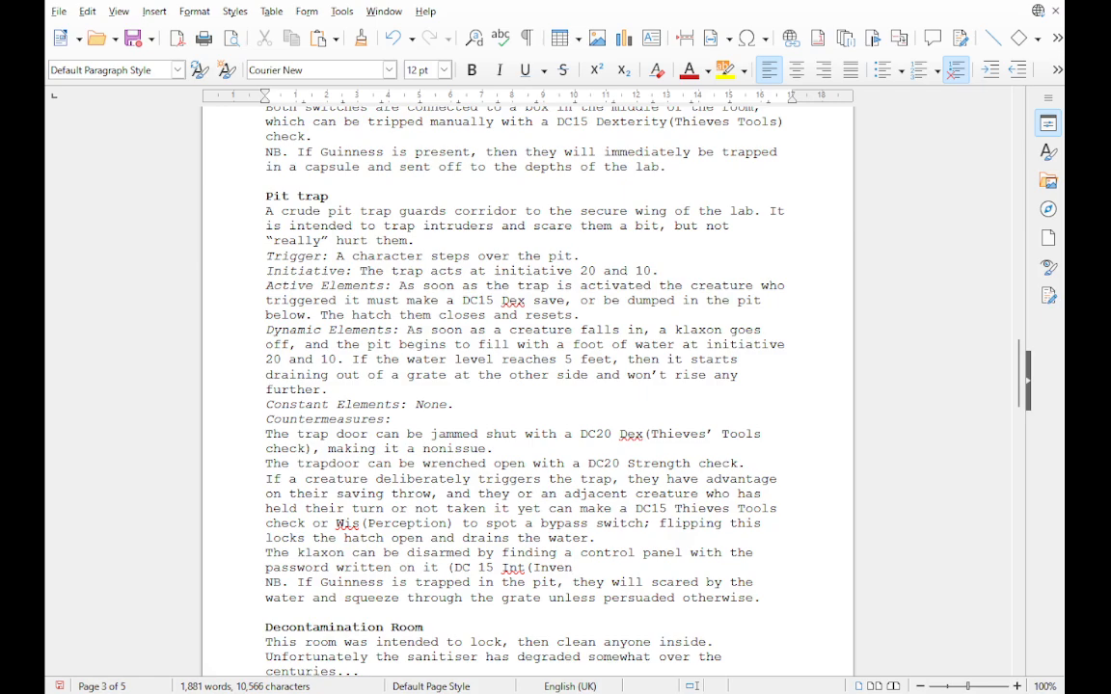
key("BackSpace")
type("stigation)")
key("BackSpace")
type(") or ")
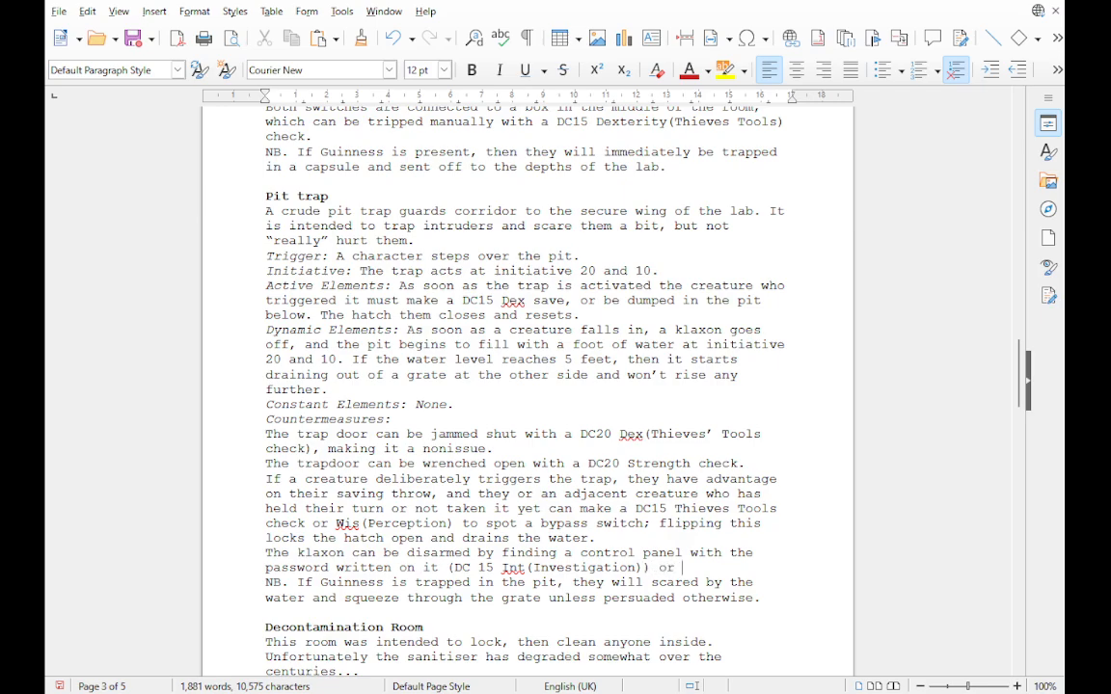
Step: Continue the klaxon countermeasure with the alternative "simply trying to break it (AC14"
type("simply trying to")
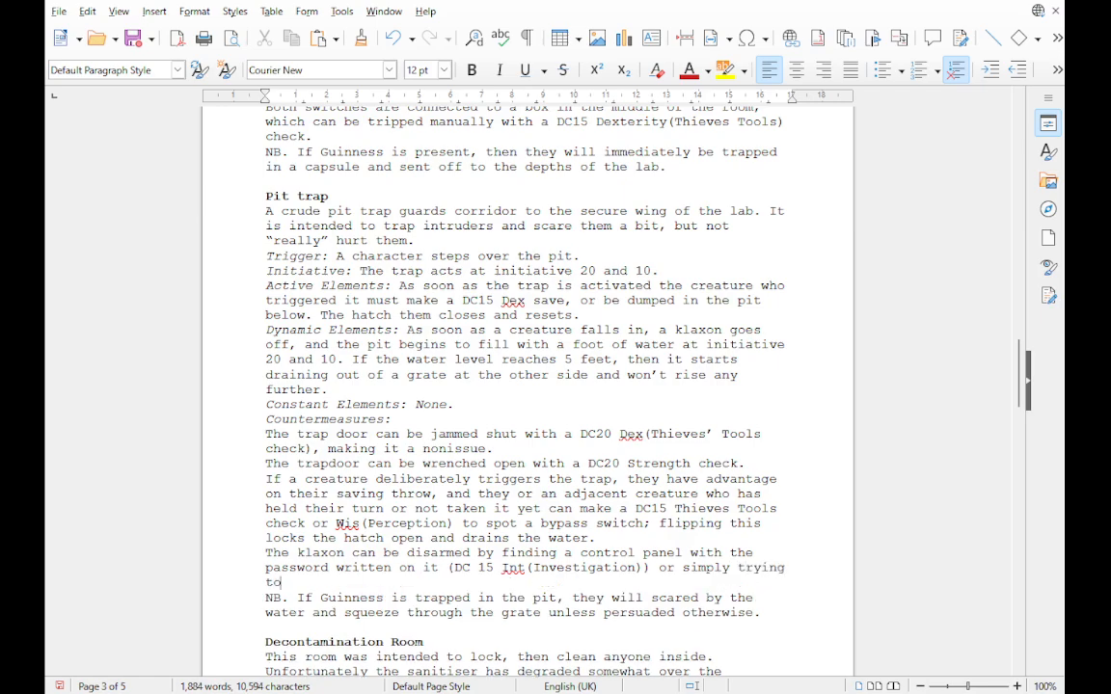
type(" break it ")
type("(")
type("a")
key("BackSpace")
type("AC")
type("14")
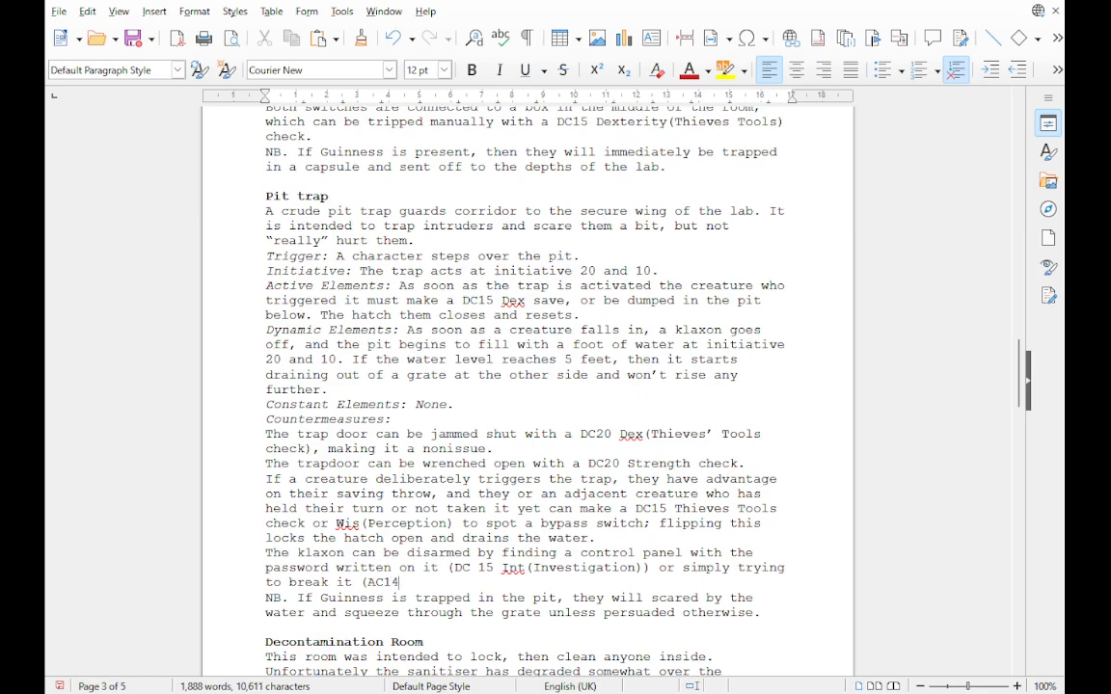
Step: Complete the klaxon control panel's stats with ", 4hp; resistant slashing and piercing)."
type(", 4hp)")
key("Left")
type("; resistant ")
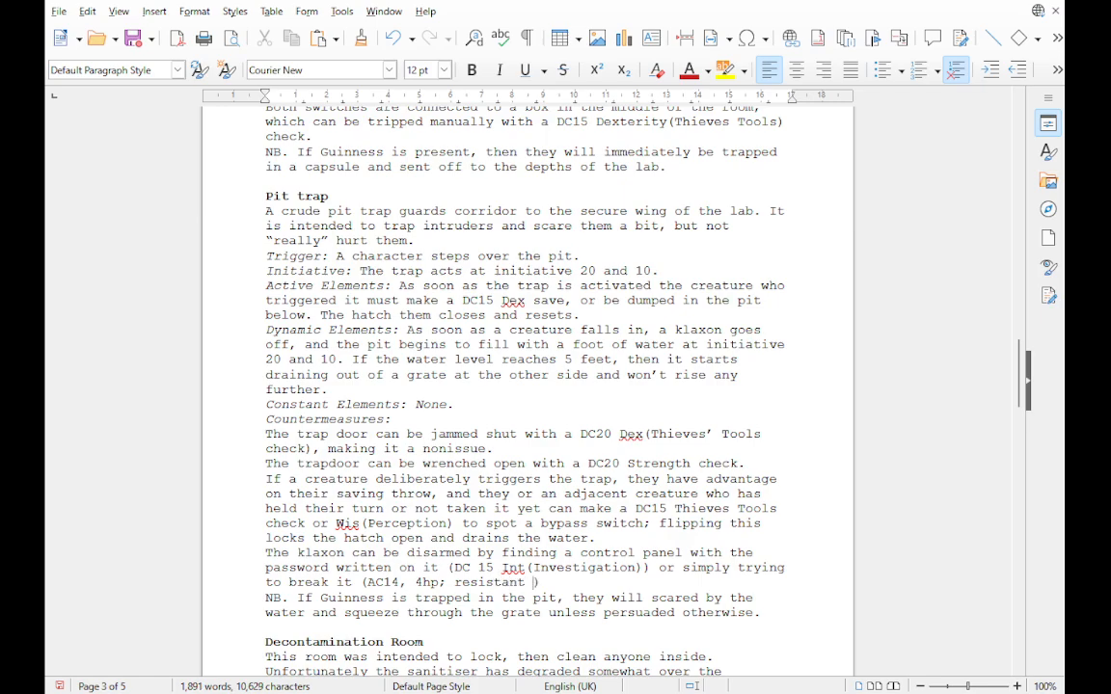
type("slashing and piercing).")
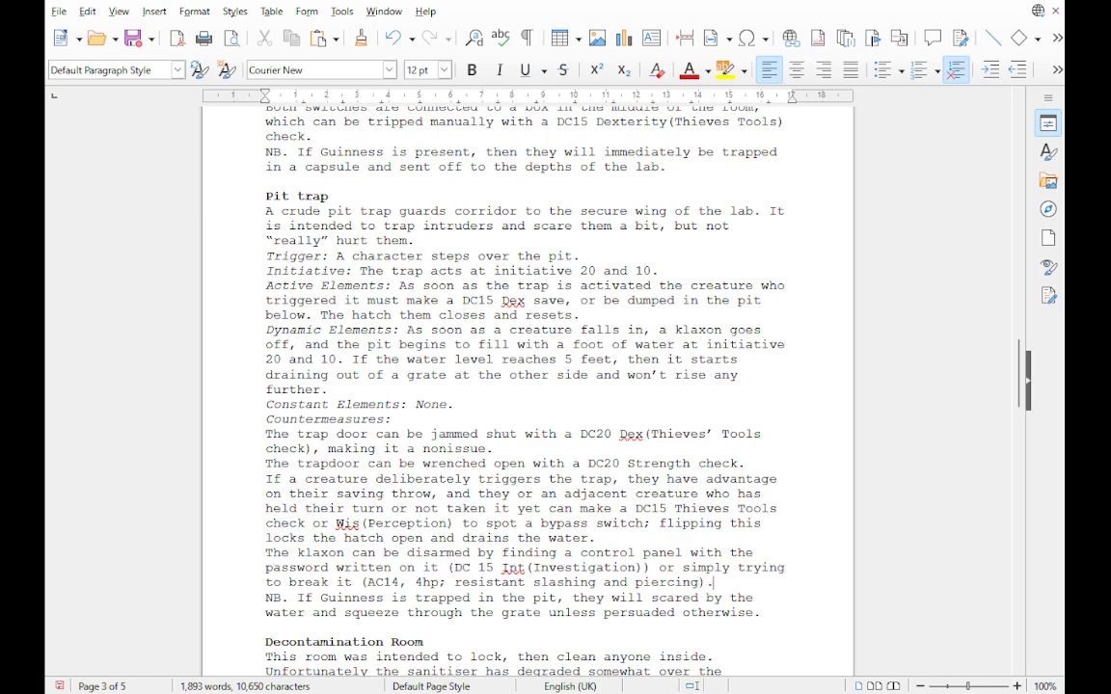
key("End")
type(".")
Step: Start the Password protected hallway's Trigger entry in non-italic text with "A creature moves through the first"
scroll(527, 386, "down", 2)
scroll(528, 386, "up", 2)
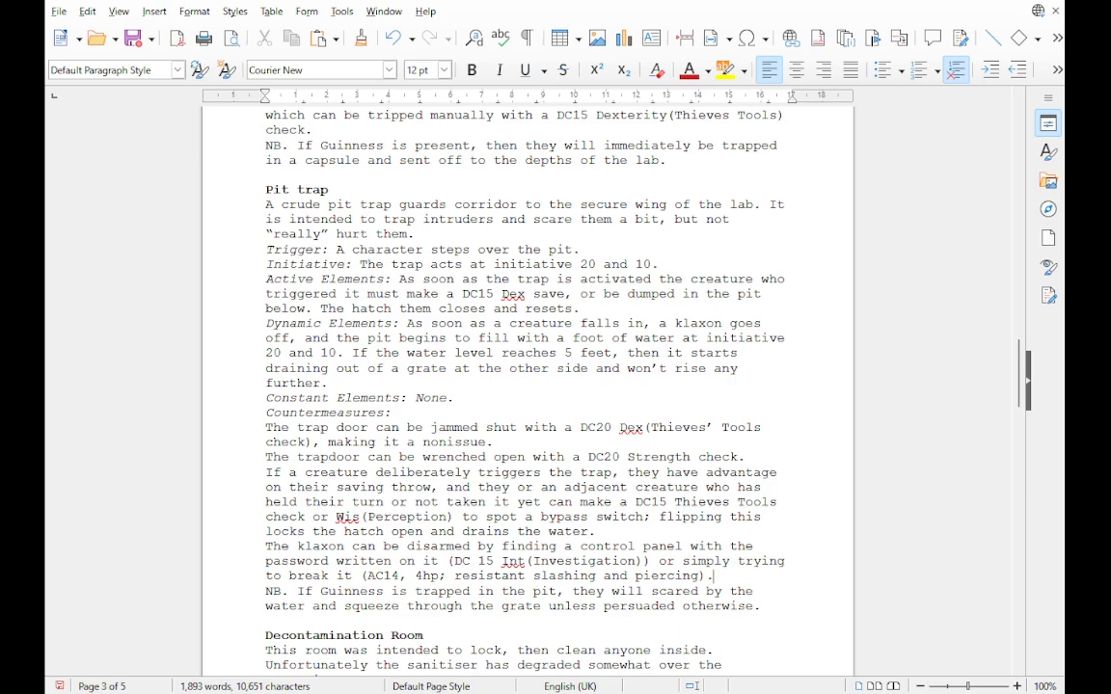
scroll(527, 386, "down", 7)
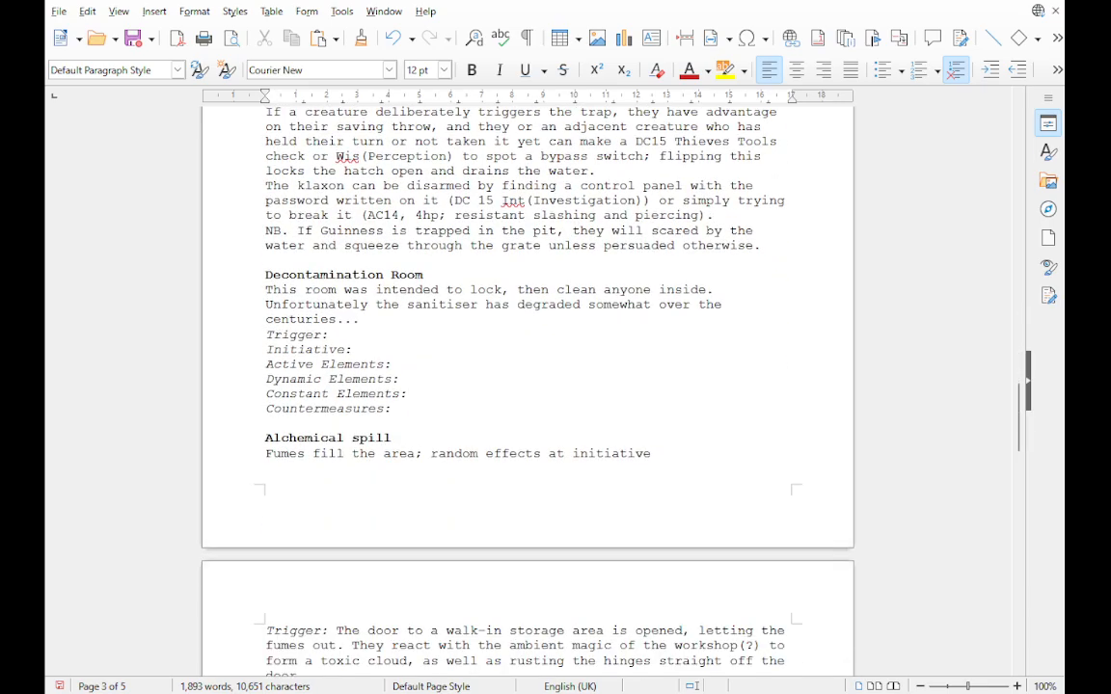
scroll(527, 385, "down", 12)
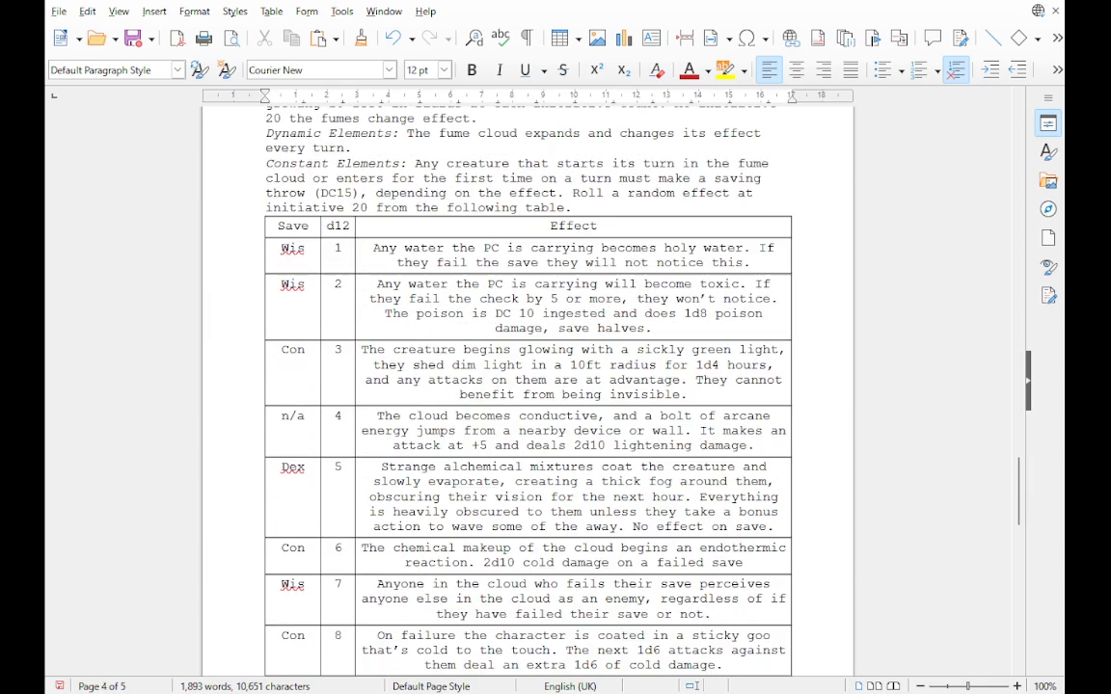
scroll(527, 386, "down", 15)
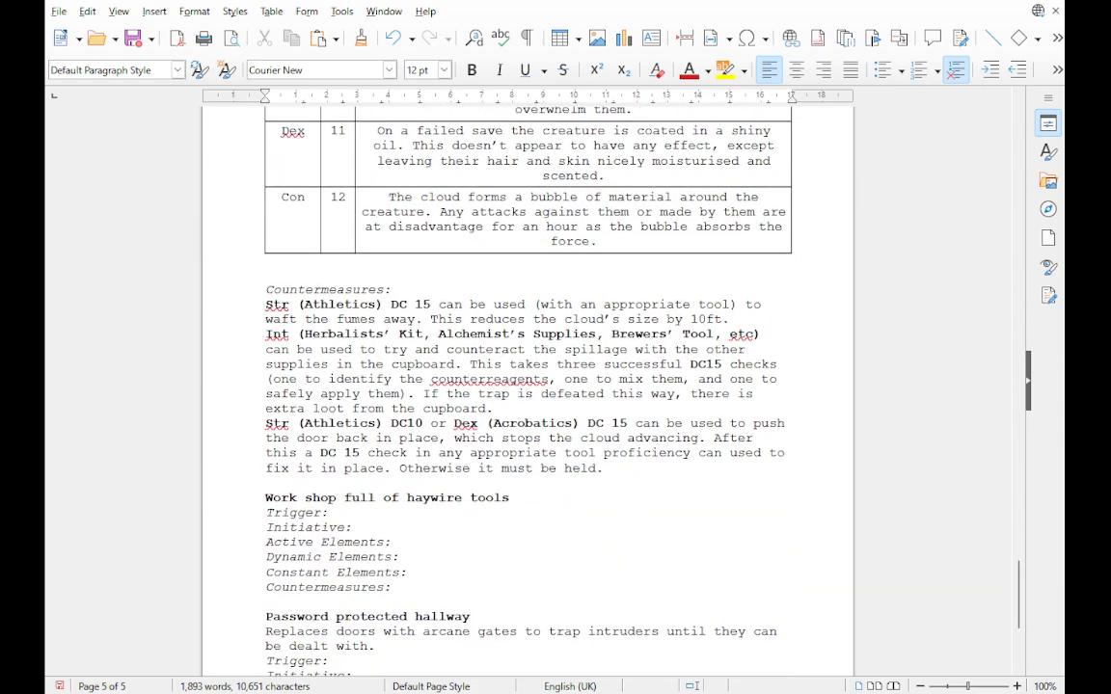
scroll(527, 386, "down", 5)
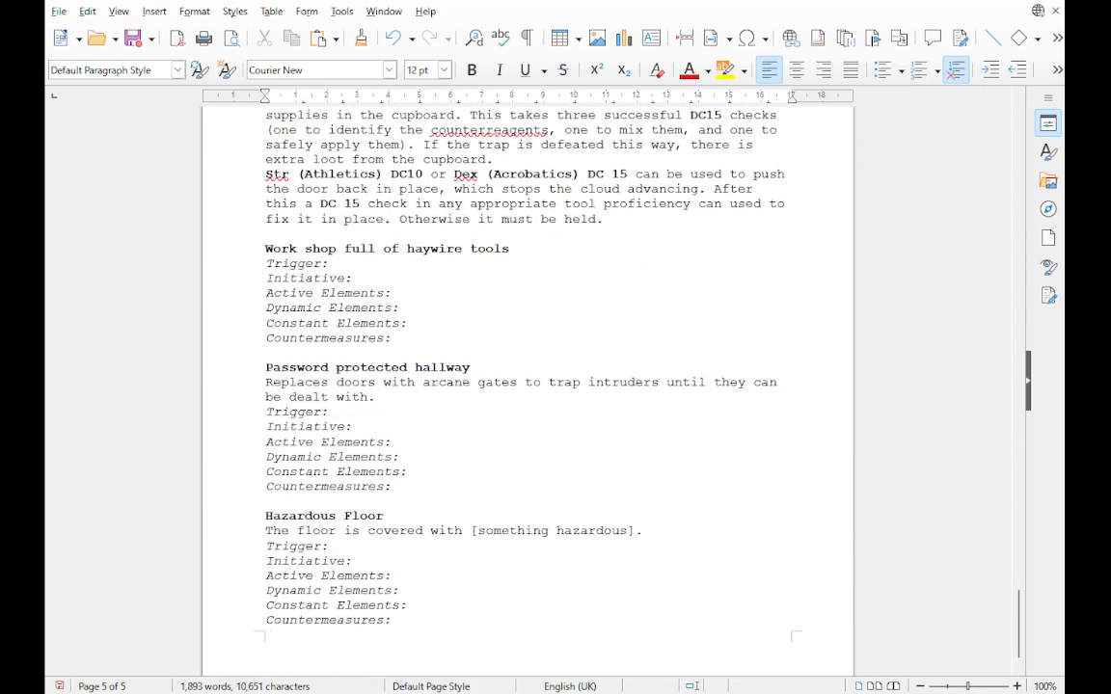
scroll(528, 386, "down", 1)
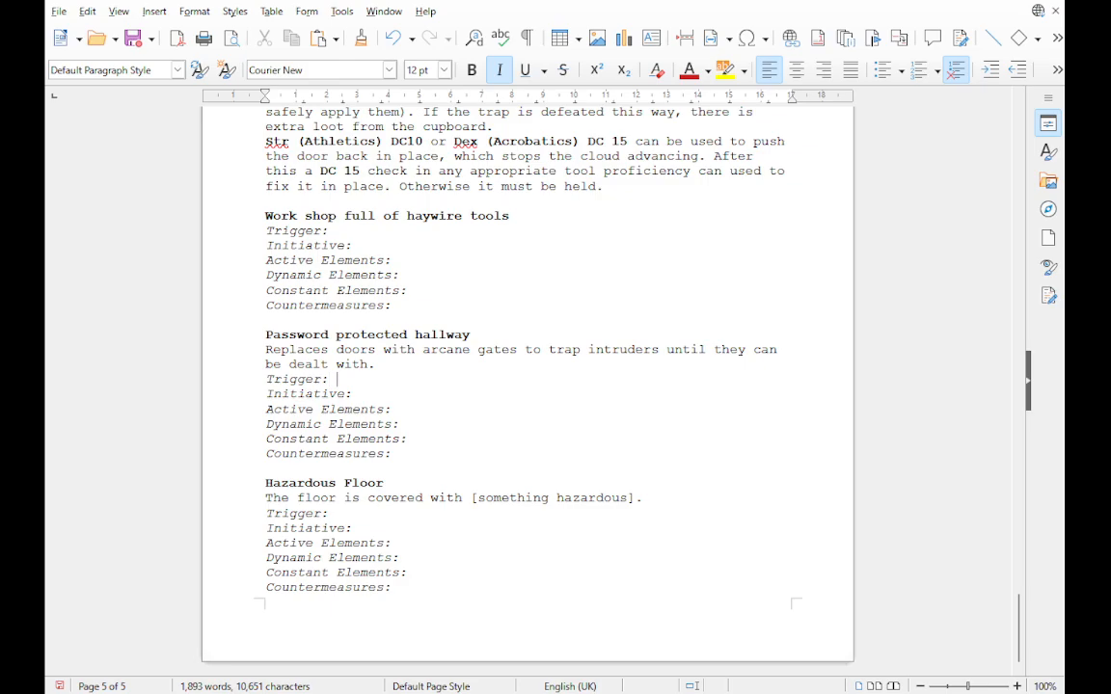
key("ctrl+i")
type("A ct")
key("BackSpace")
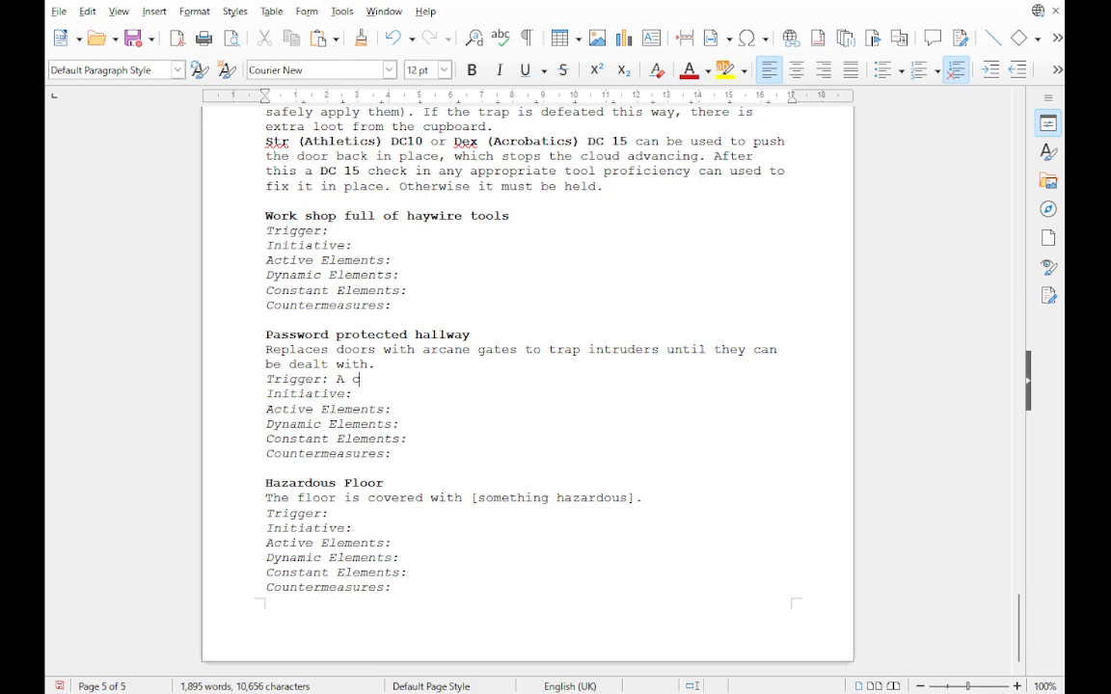
type("reature movies")
key("Left")
key("BackSpace")
key("End")
type("thro")
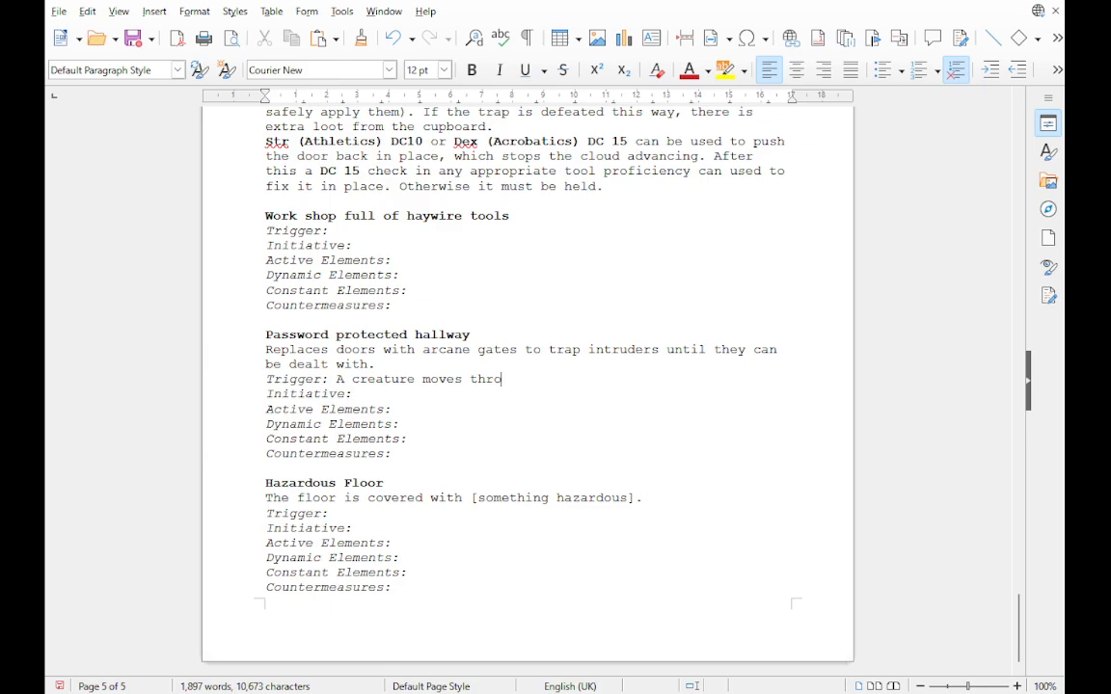
type("ugh the first d")
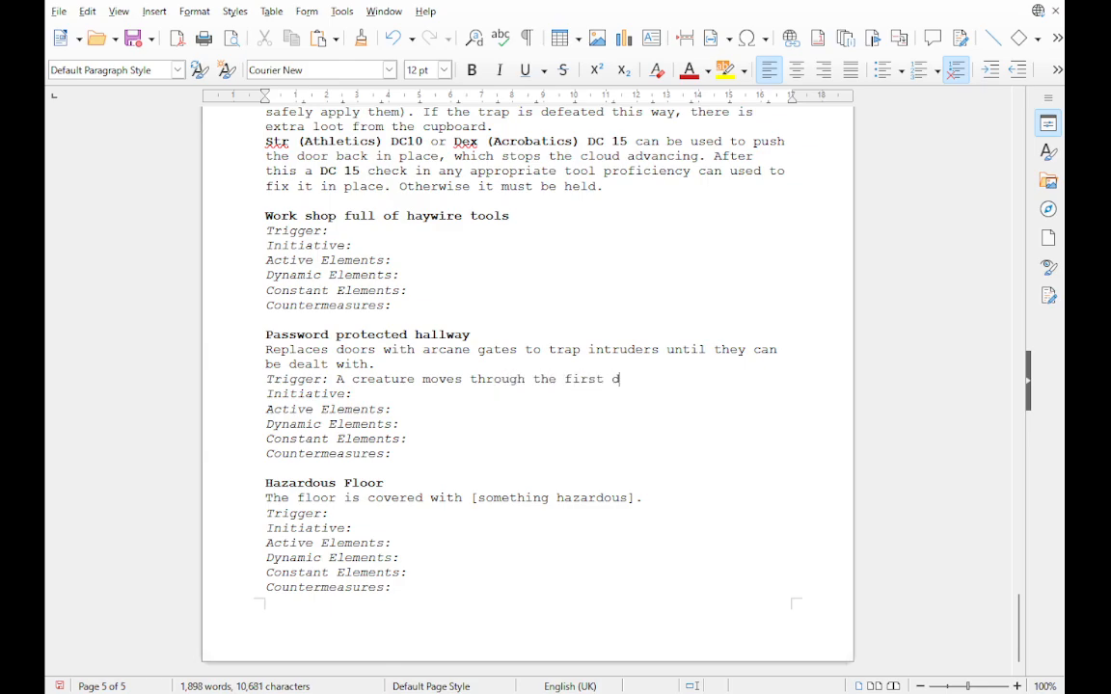
Step: Finish the hallway's Trigger sentence with "door, with no more creatures within 10 feet of the other side."
type("oor, with no more creature")
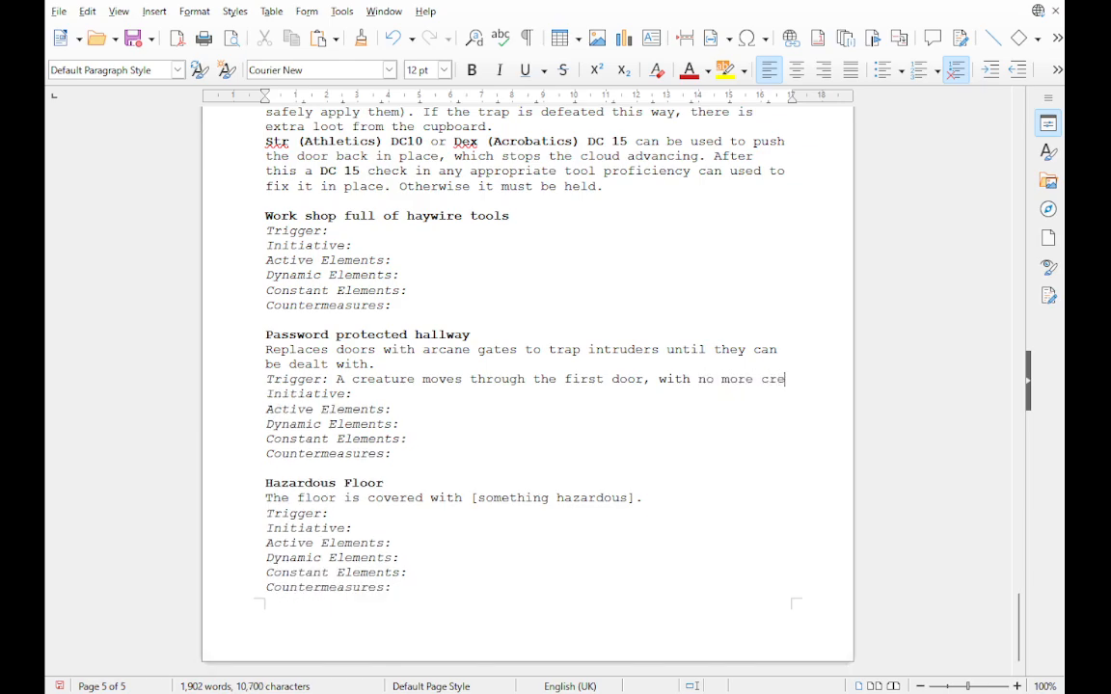
type("s within")
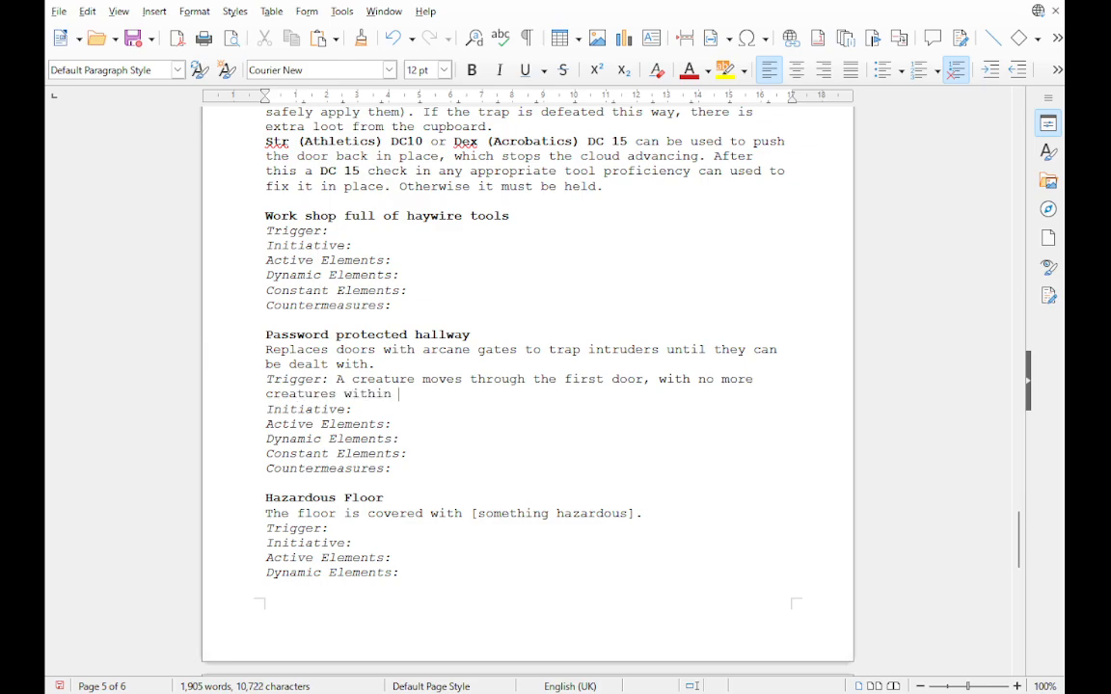
type(" 10 feet of the other")
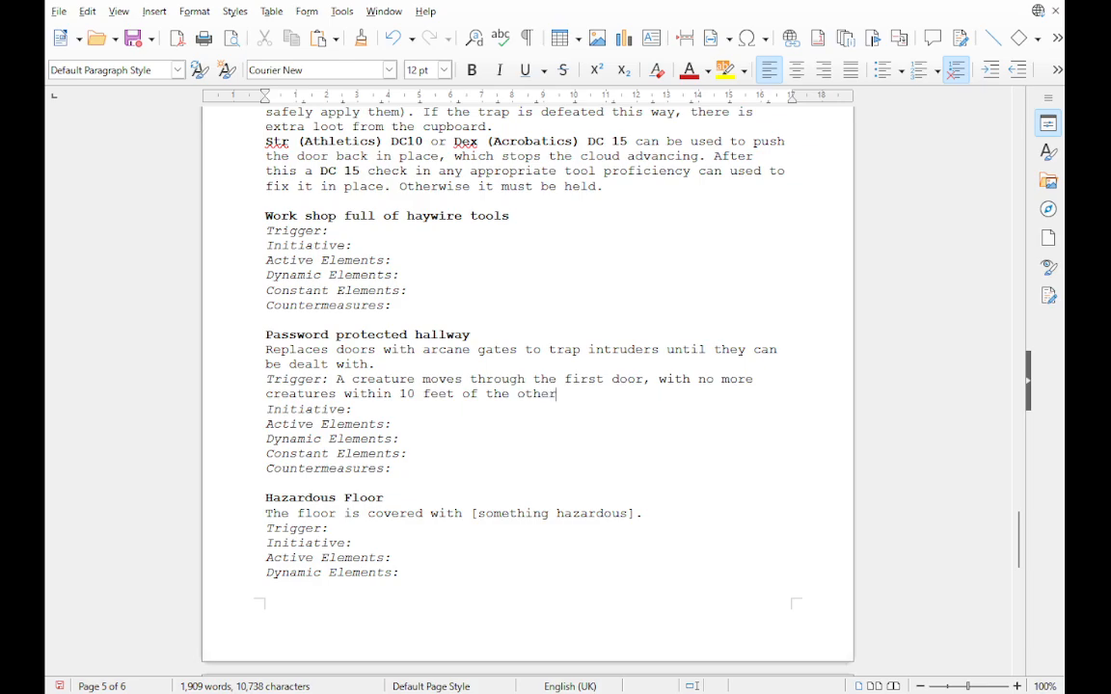
type(" side.")
Step: Start the hallway's Initiative entry in non-italic text with "The door at each end of the corridor"
left_click(360, 409)
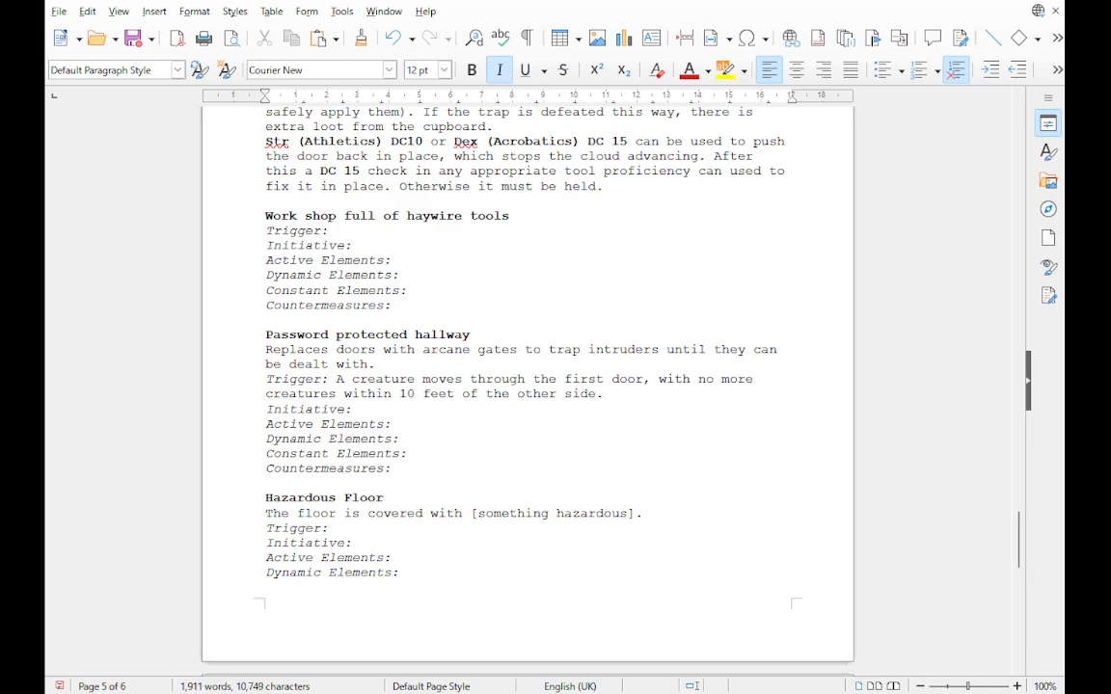
type("The")
key("BackSpace")
key("BackSpace")
key("BackSpace")
key("ctrl+i")
type("The do")
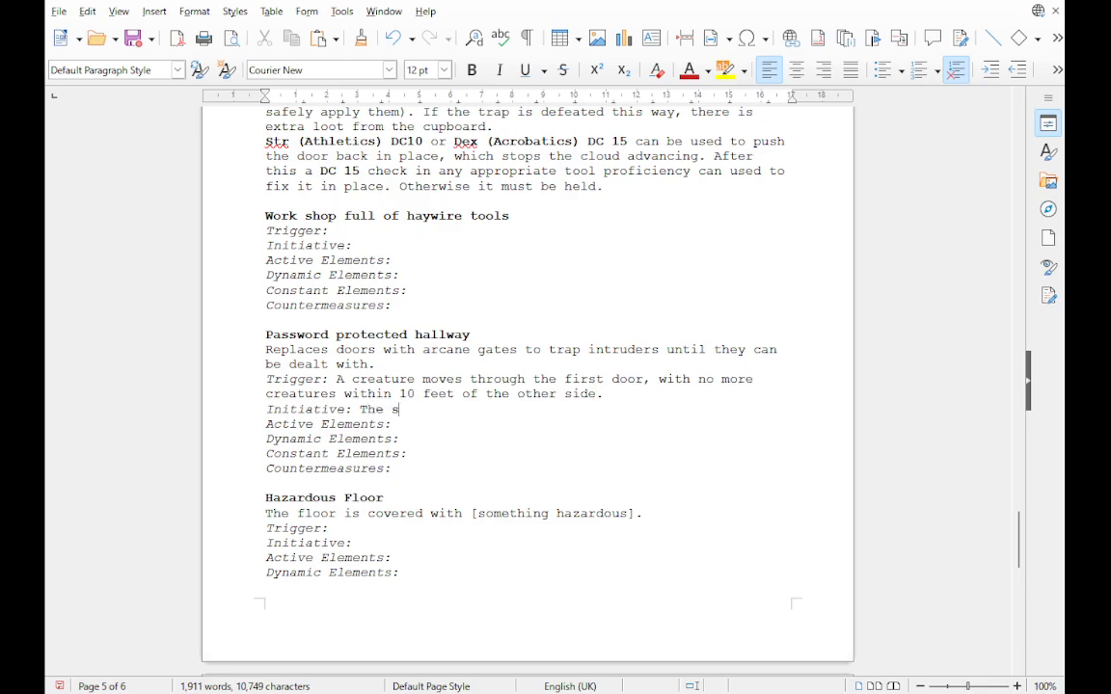
type("or")
type("t each end")
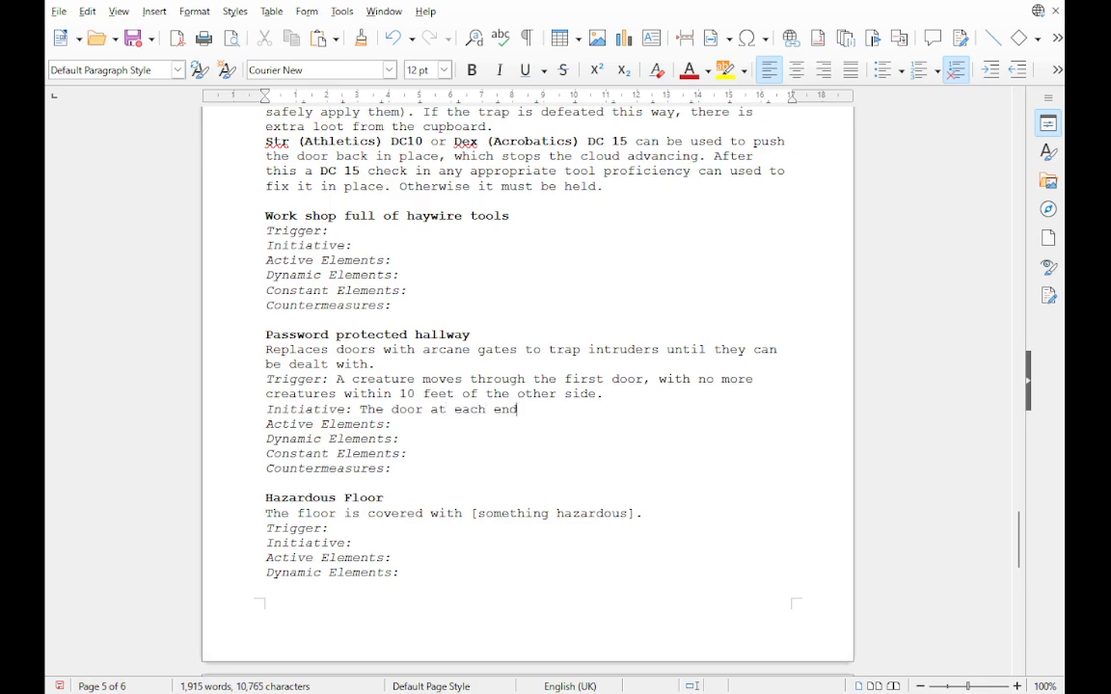
type(" of the corridor")
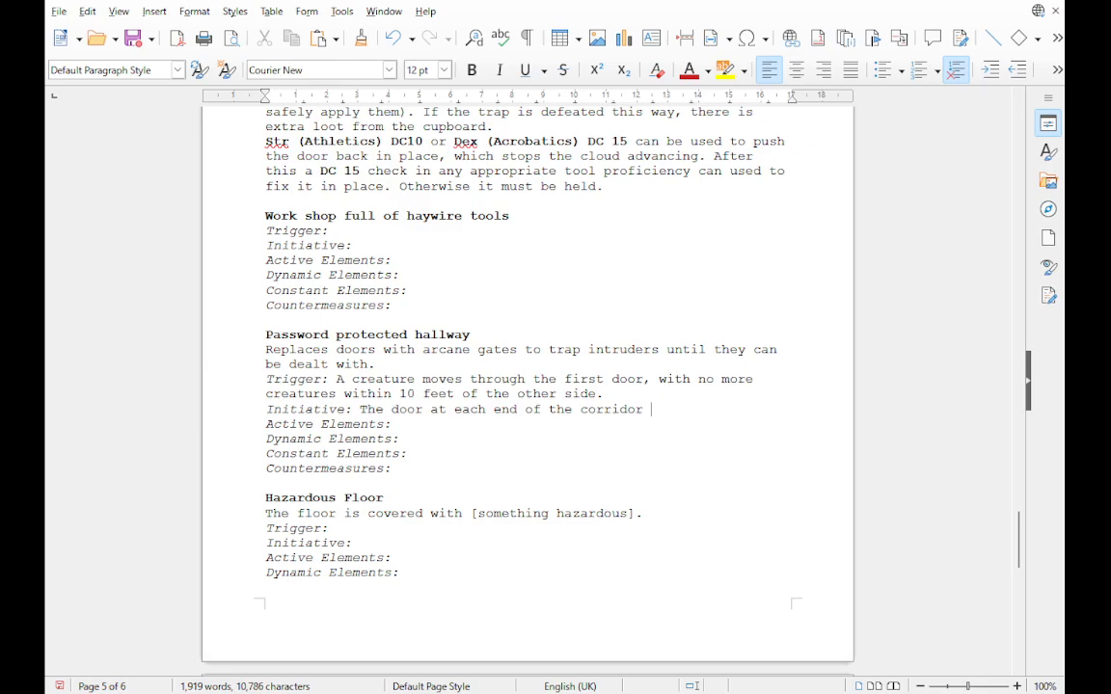
Step: Continue the hallway's Initiative sentence with "have a hazy field of energy appear on them"
type("have a hazy fueld")
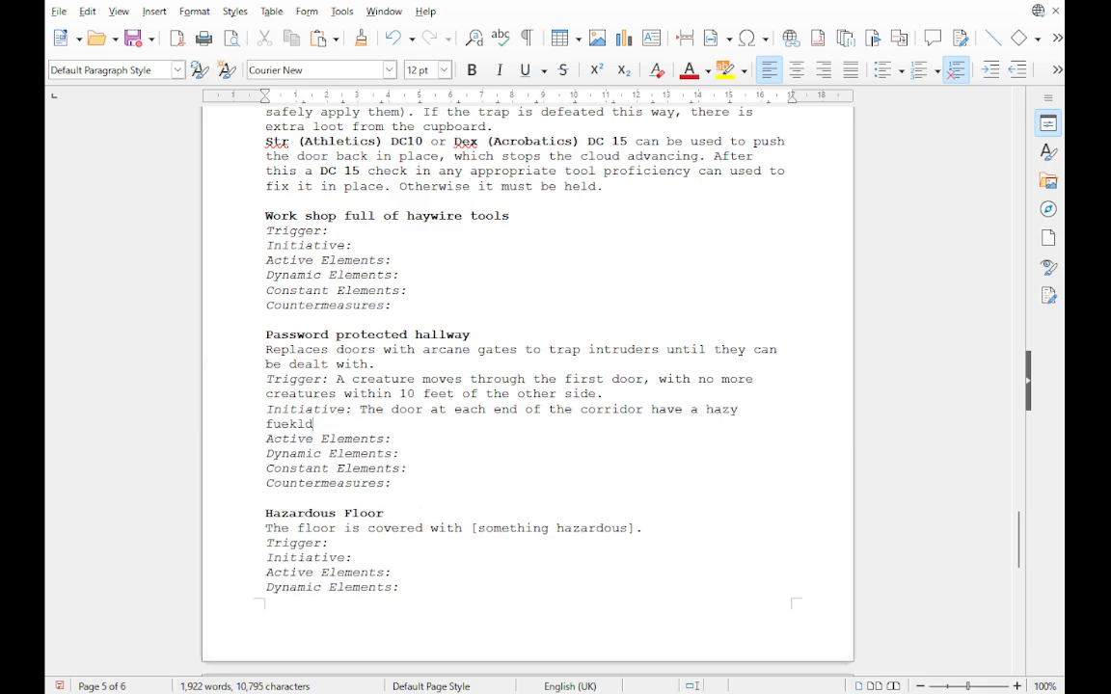
key("BackSpace")
key("BackSpace")
key("BackSpace")
key("BackSpace")
type("ield")
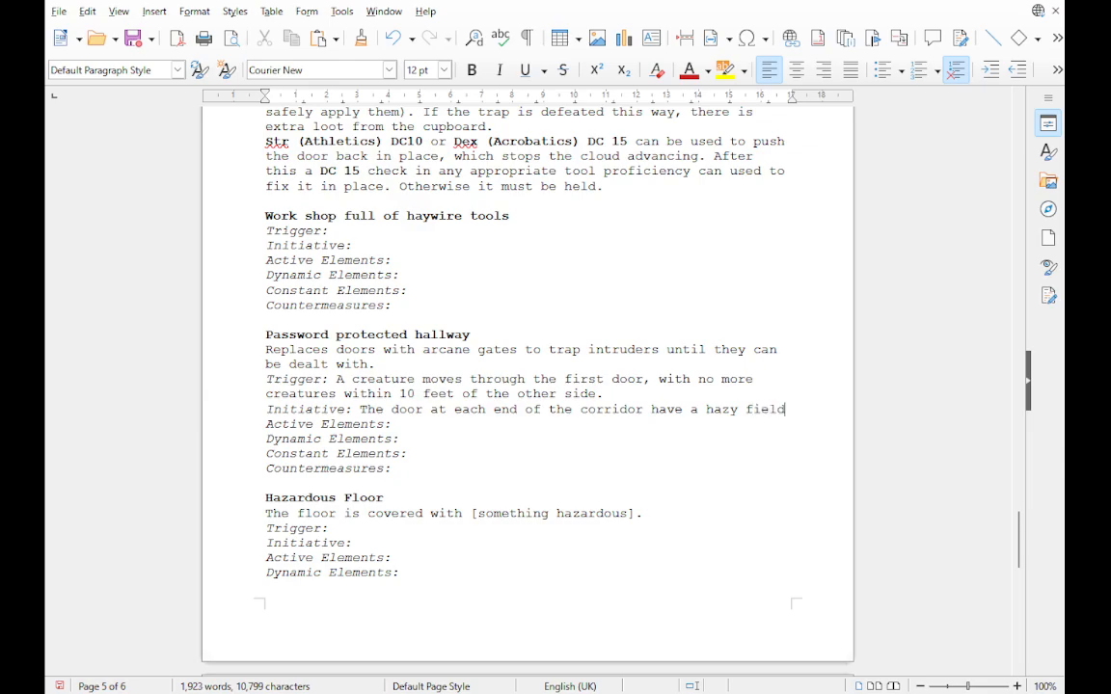
type(" of ener")
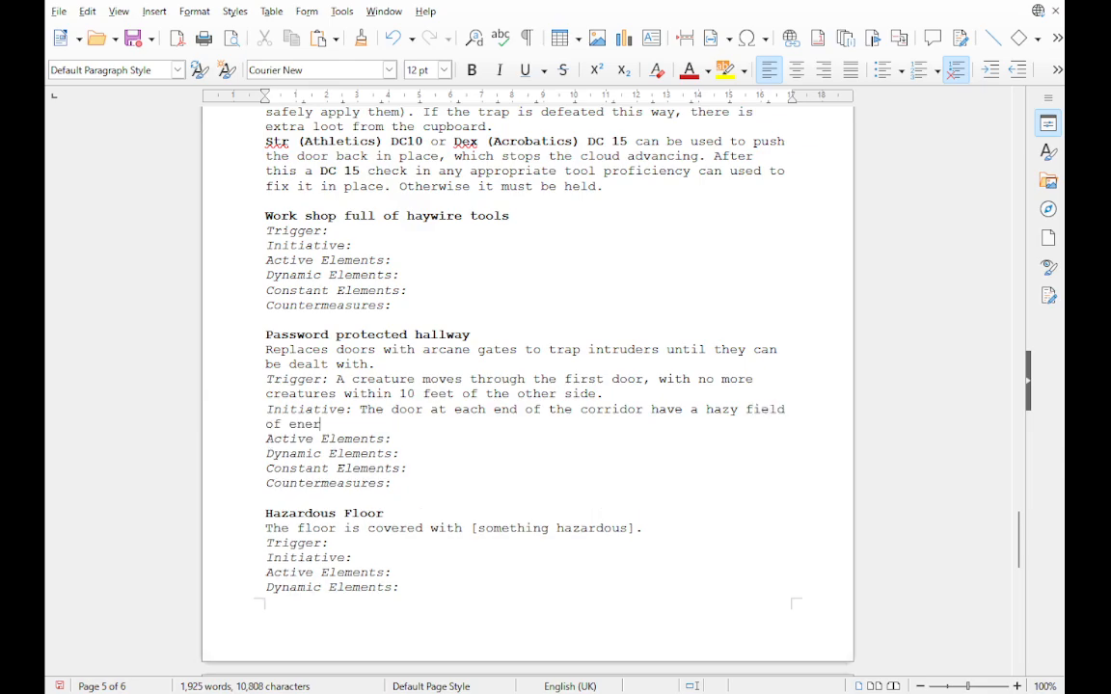
type("gy appear on them")
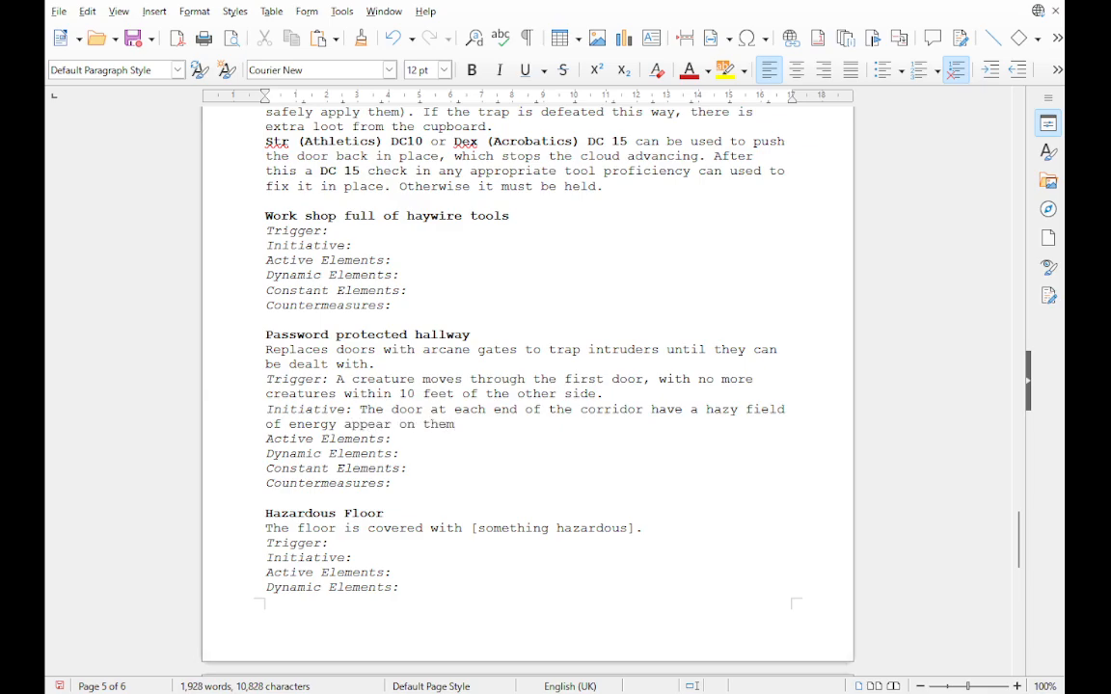
Step: End the energy field sentence and add "The entrance is blue and the exit is orange" to the hallway's Initiative entry
type(". The entrance is blue")
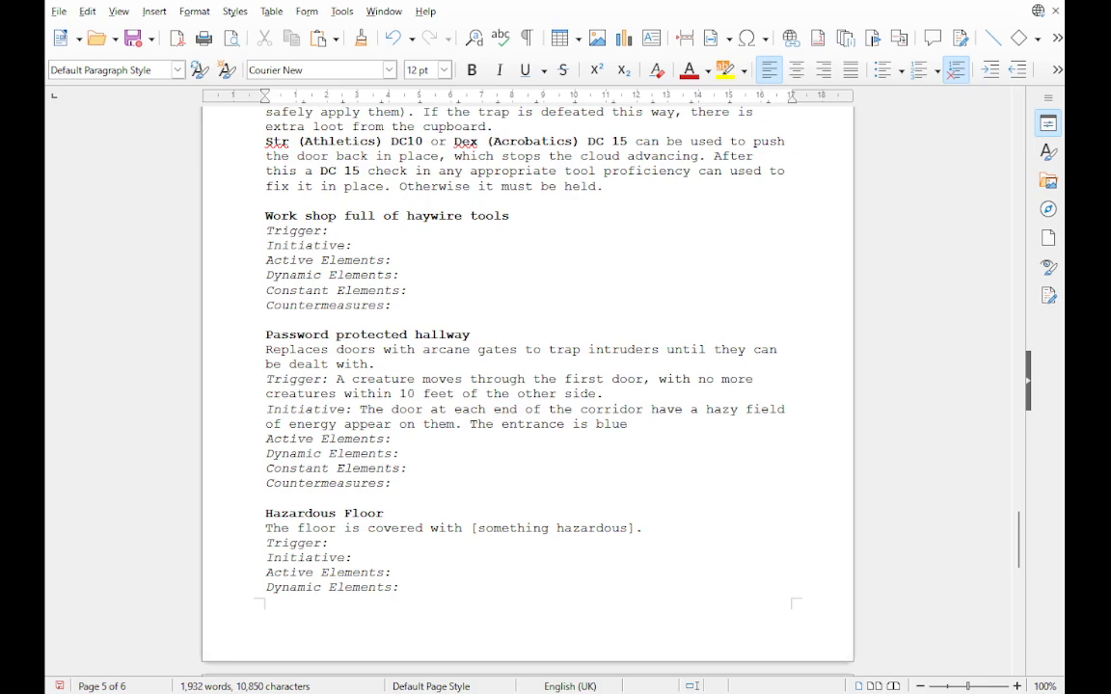
type(" and the exist")
key("BackSpace")
key("BackSpace")
key("BackSpace")
type("t is orange")
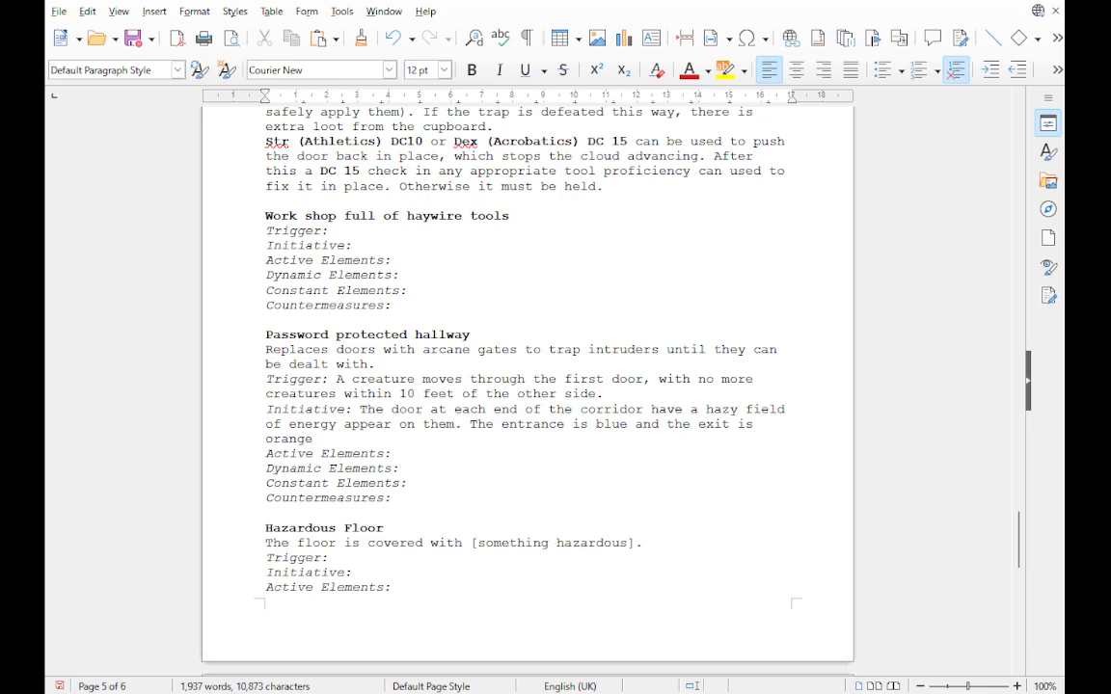
Step: Close the colour sentence with a full stop and begin another reading "A soft voice announces"
type(".")
type("A so")
key("BackSpace")
type("oft bo")
key("BackSpace")
key("BackSpace")
type("voice announces")
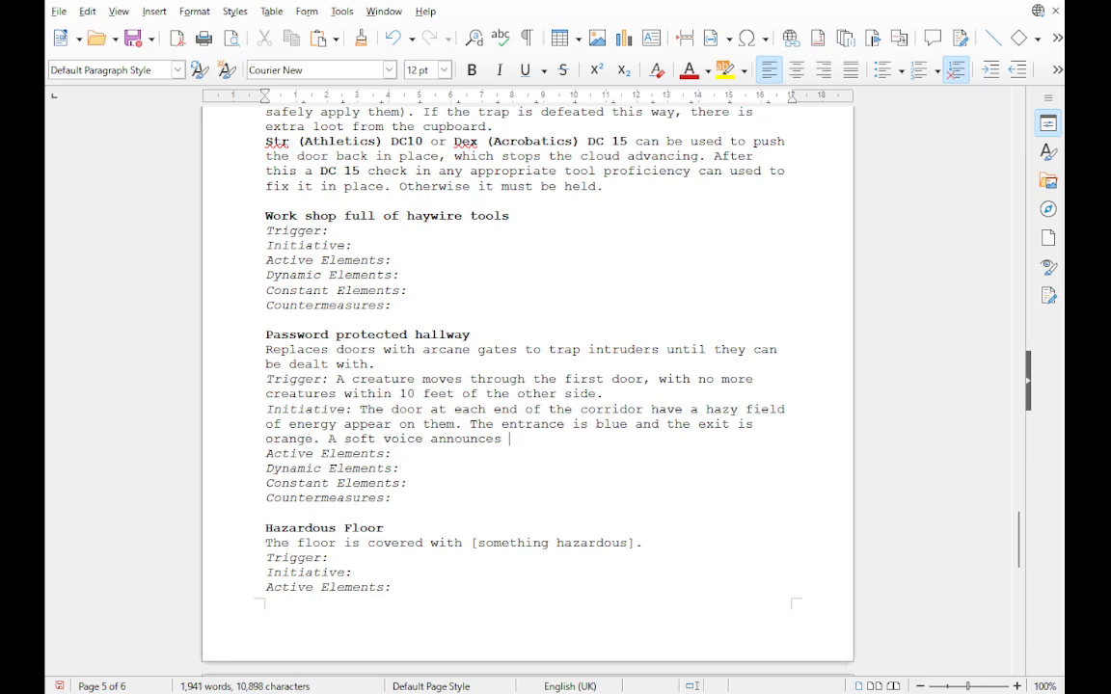
Step: Open the soft voice's quotation in the hallway's Initiative entry with "Extra dimensional containment"
type(" \"")
type("Extra d")
type("imens")
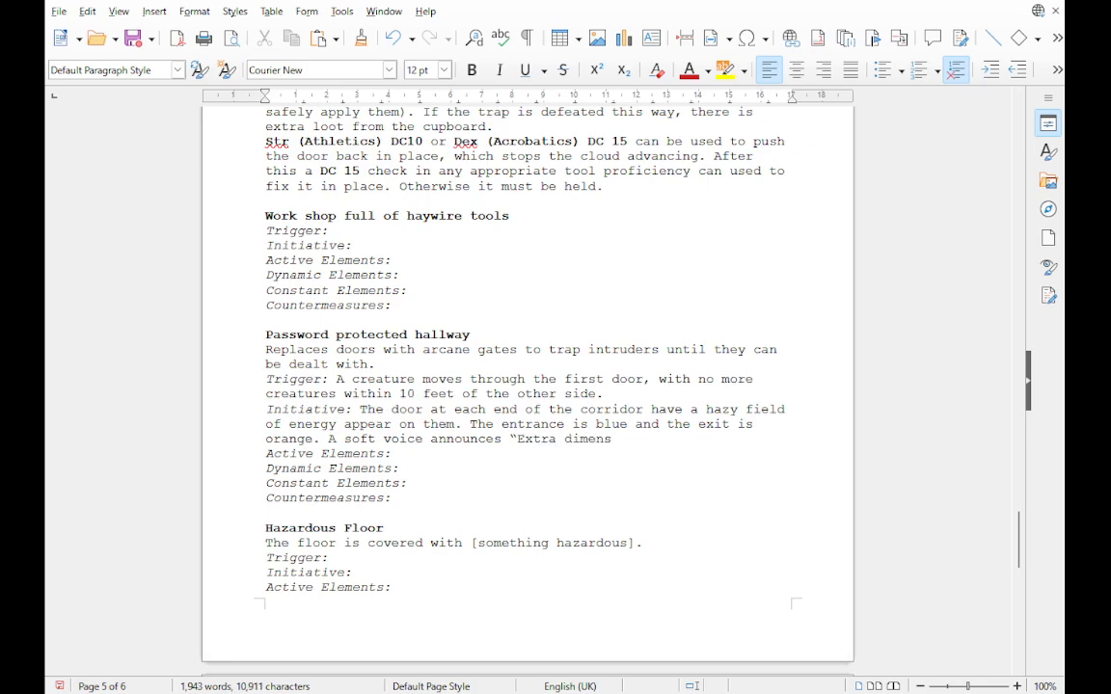
type("p")
key("BackSpace")
type("opm")
key("BackSpace")
key("BackSpace")
key("BackSpace")
type("ion")
type("al containment prp")
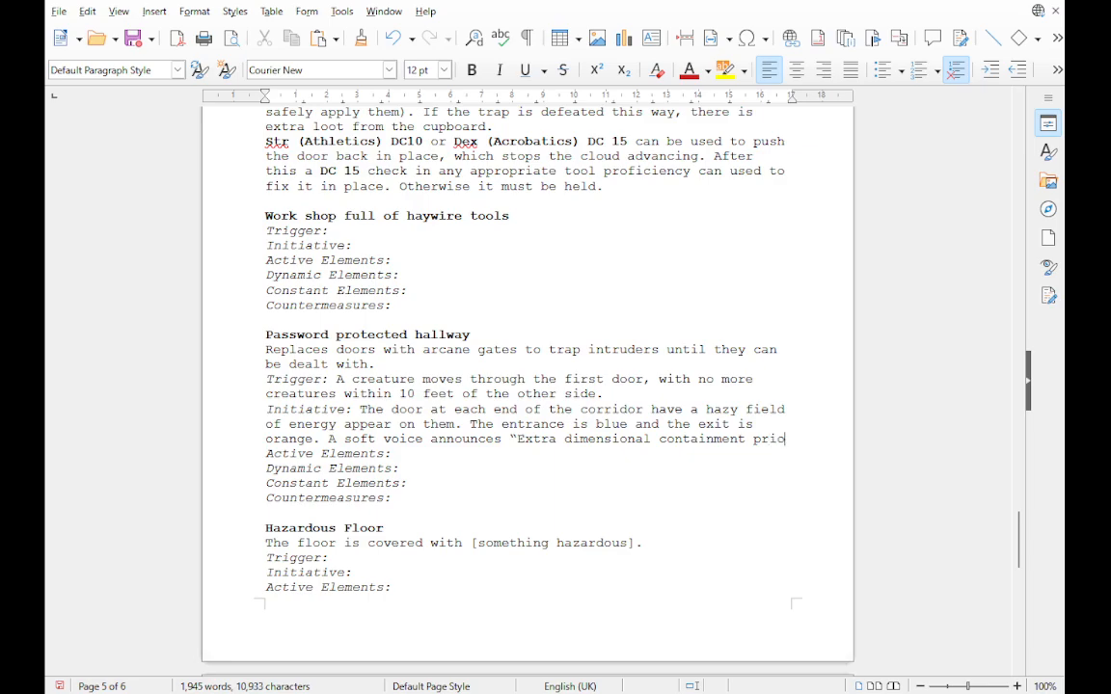
Step: Continue the announcement with "procedures in place. Intruders please stand by"
key("BackSpace")
type("ocedures in pla")
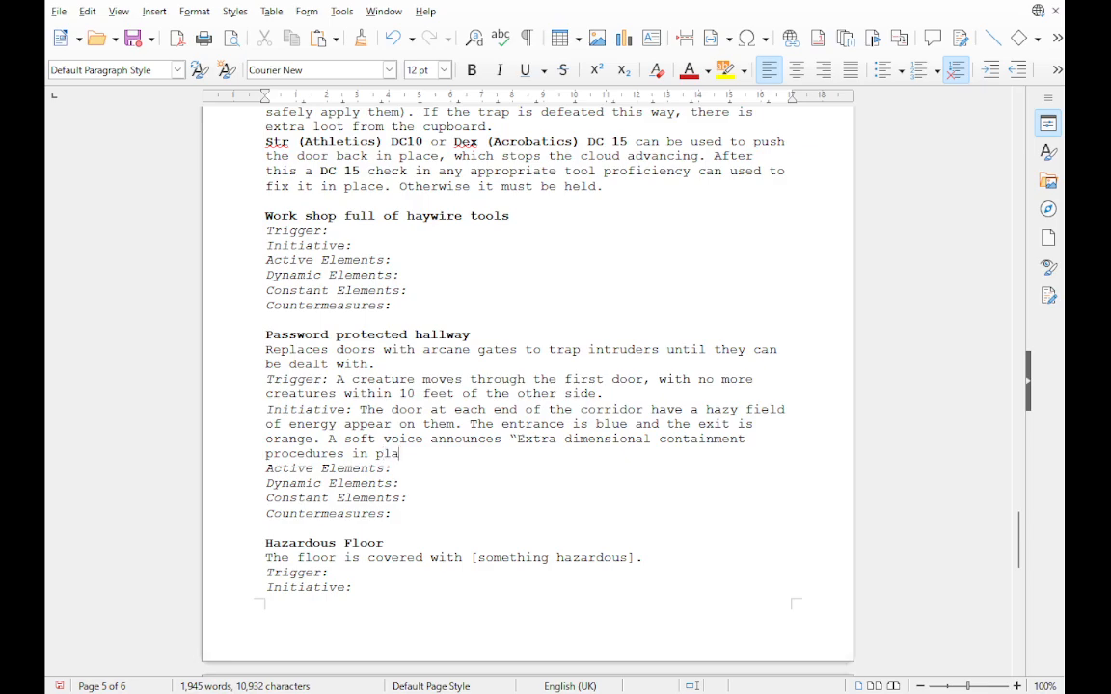
type("ce. Intruders please stabnd")
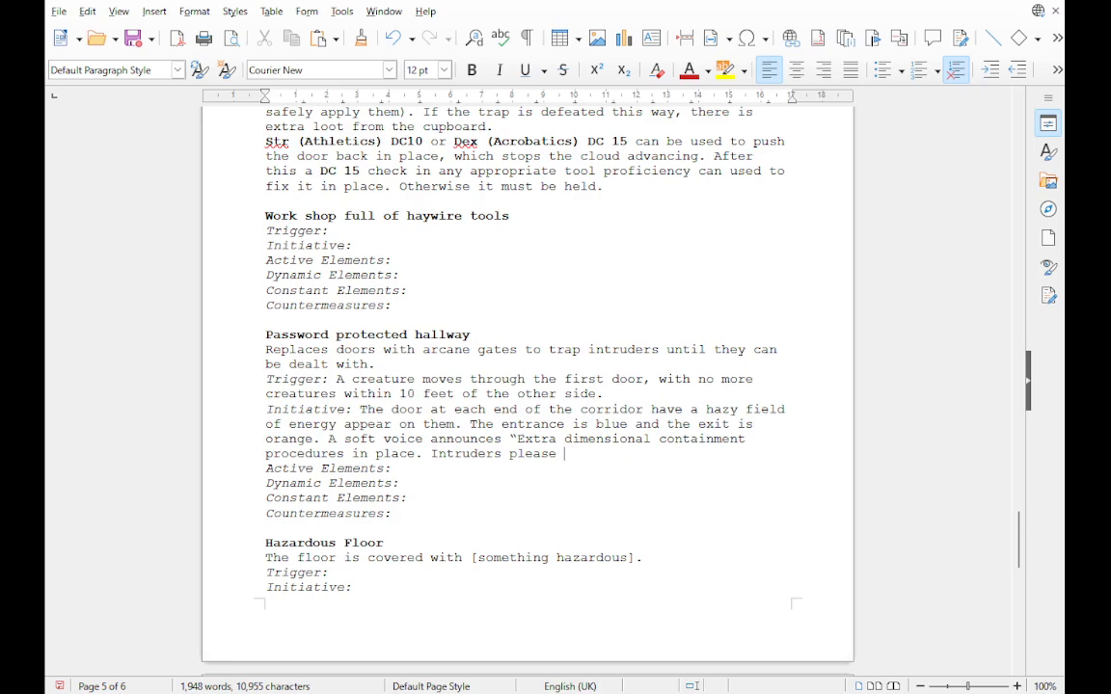
key("BackSpace")
key("BackSpace")
key("BackSpace")
key("BackSpace")
type("and by")
Step: Finish the stand-by sentence of the announcement with "for a welcoming party."
type("for a wled")
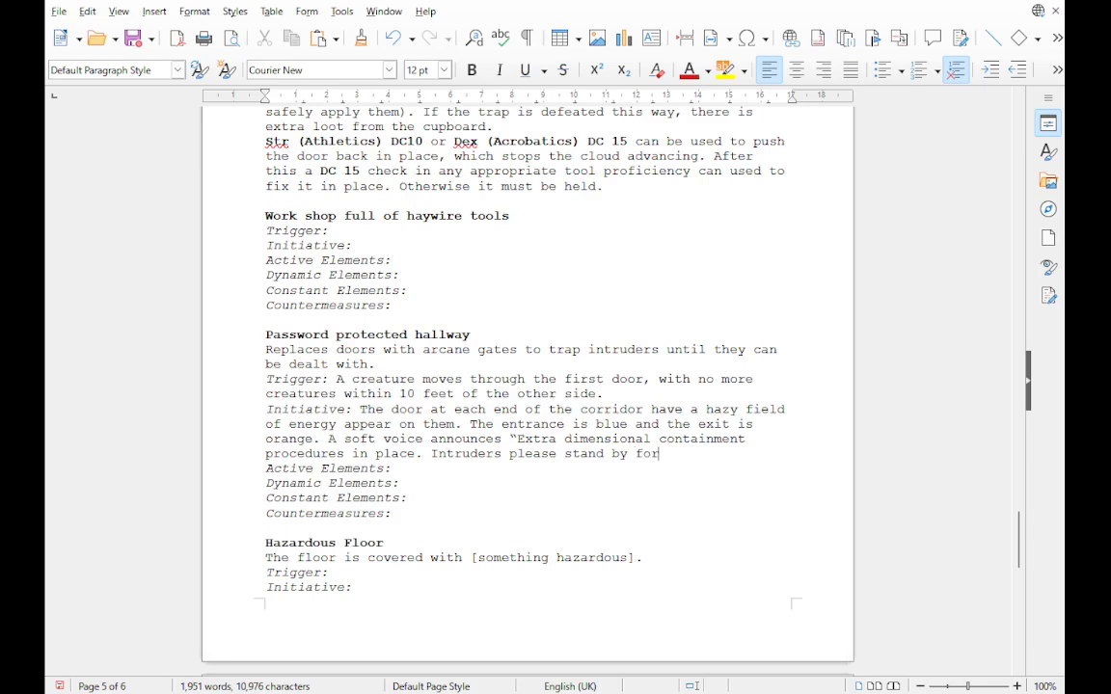
key("BackSpace")
key("BackSpace")
key("BackSpace")
type("elcom")
type("ing par")
type("ty")
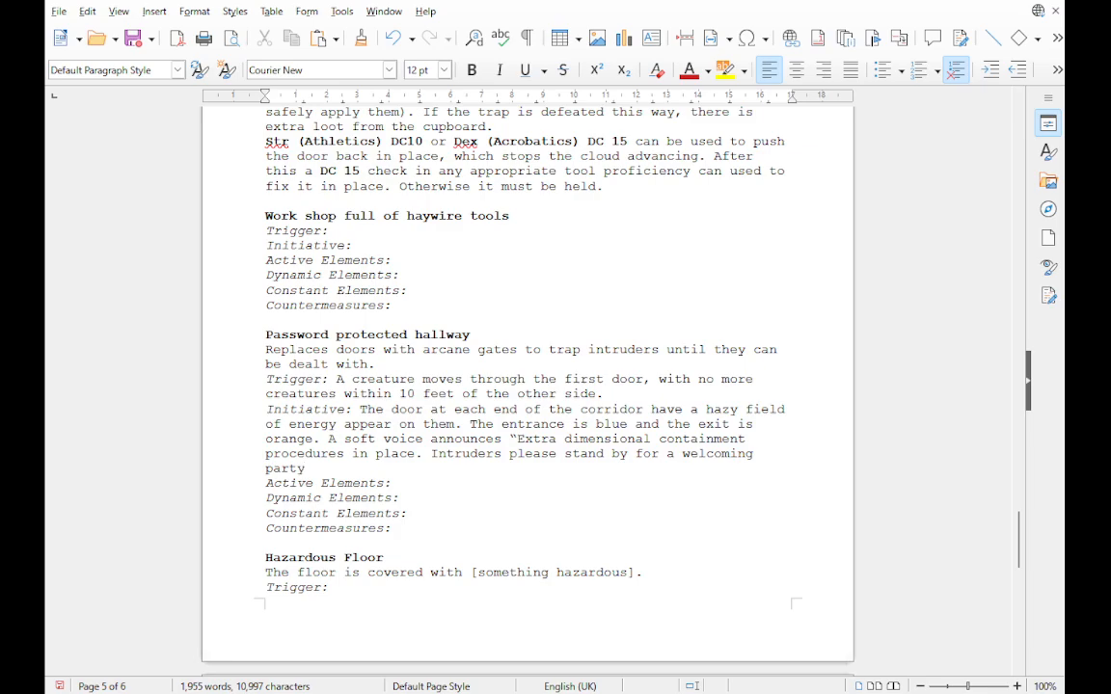
type(".")
Step: Add "Place any and all weapons on the ground so your hands are free" to the announcement
type("Place any and a")
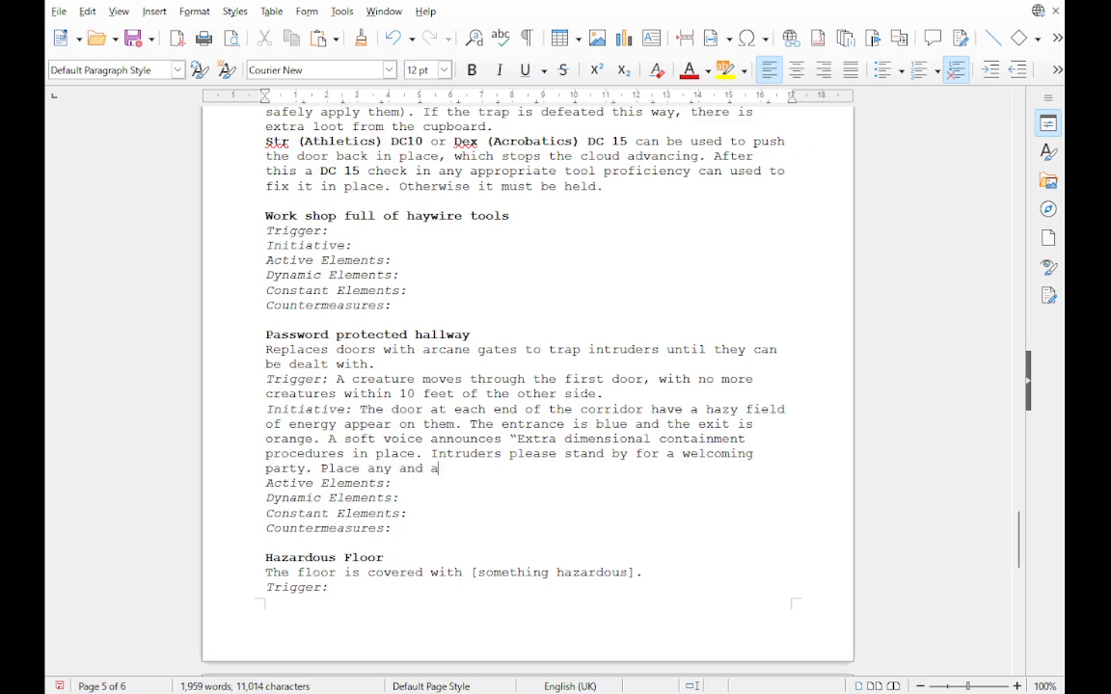
type("ll weapons on the ground")
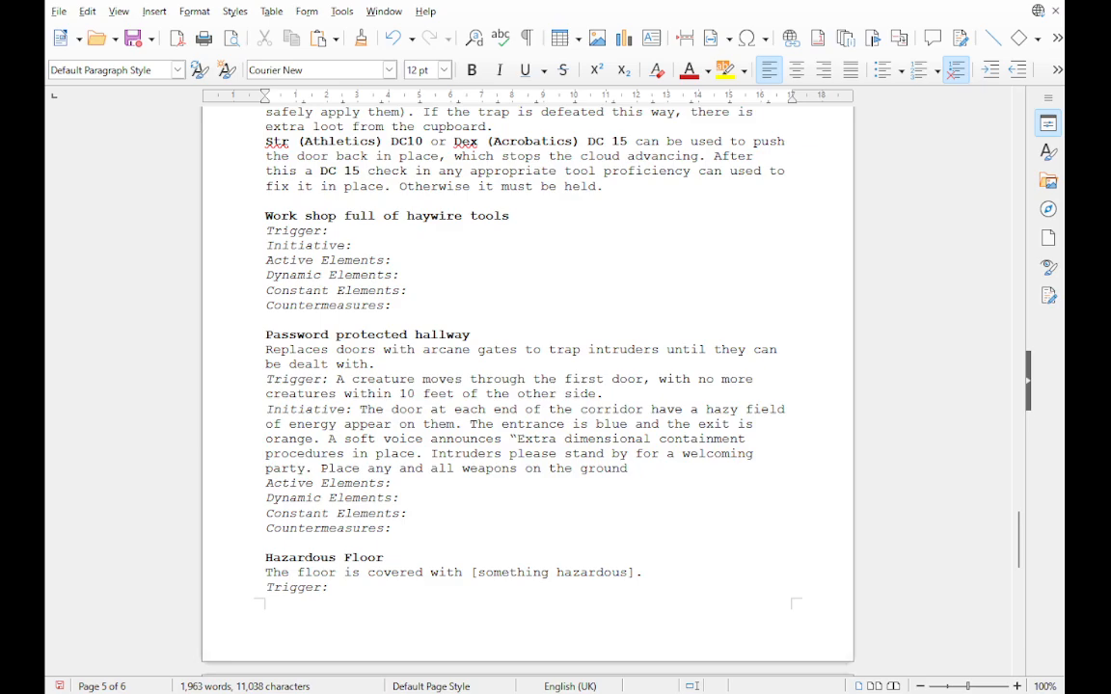
type("so your hands are frr")
key("BackSpace")
type("ee")
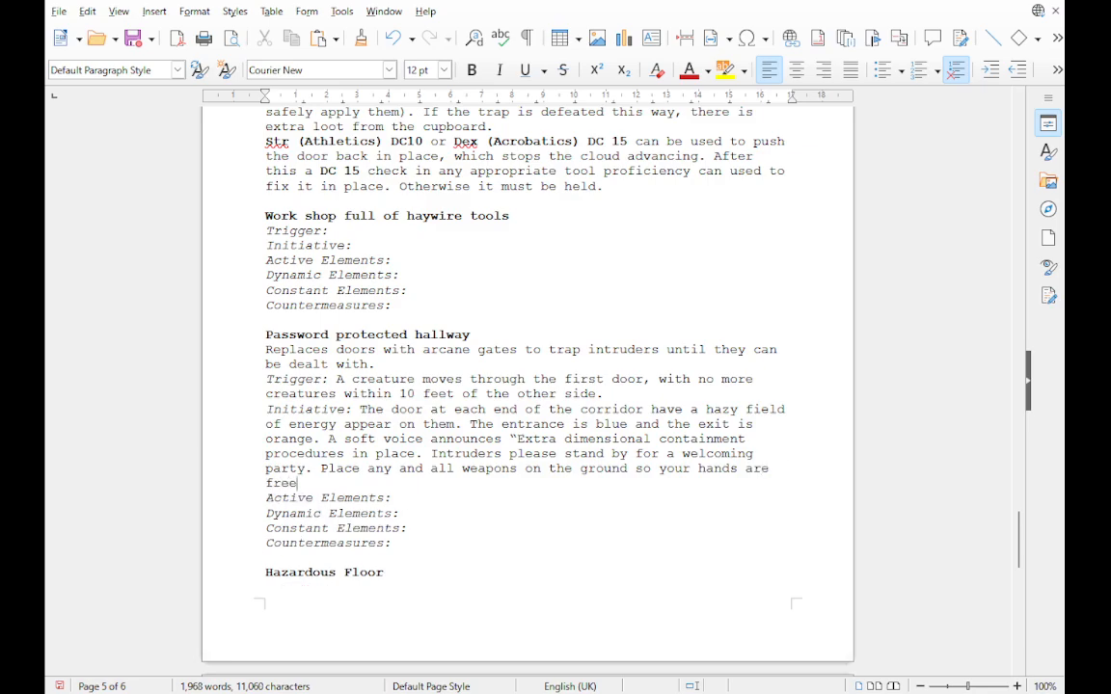
Step: Complete the announcement with "to accept your welcoming gifts. Thank you." and close the quotation
type(" to accept your weo")
key("BackSpace")
type("l")
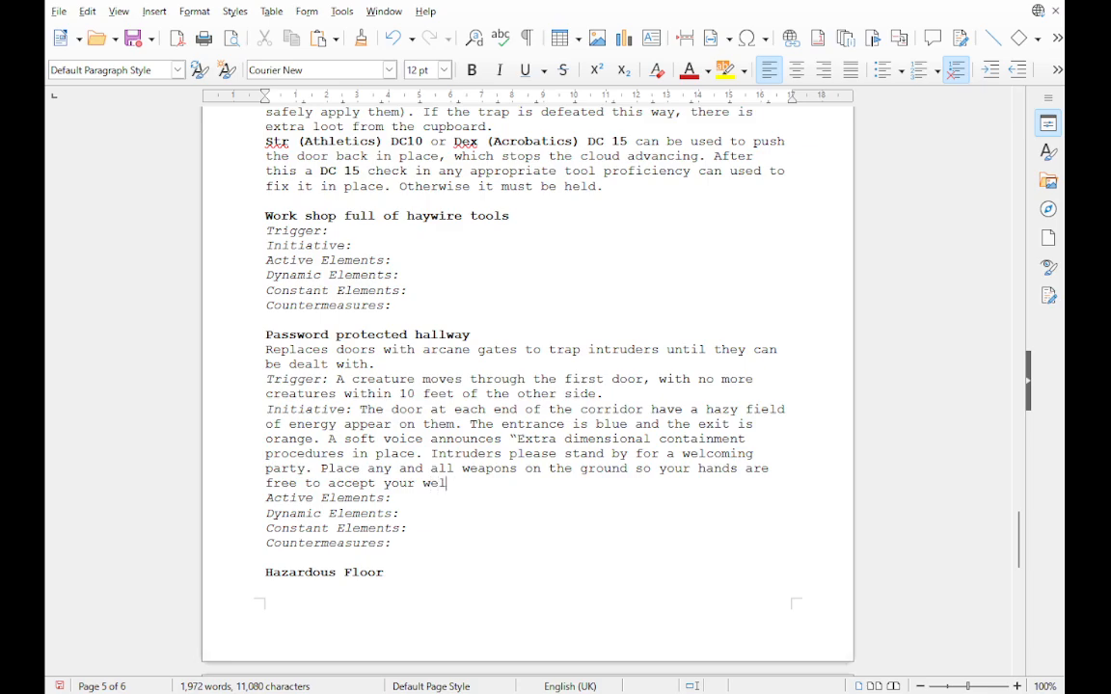
type("coming gi")
type("fts. ")
type("Thank")
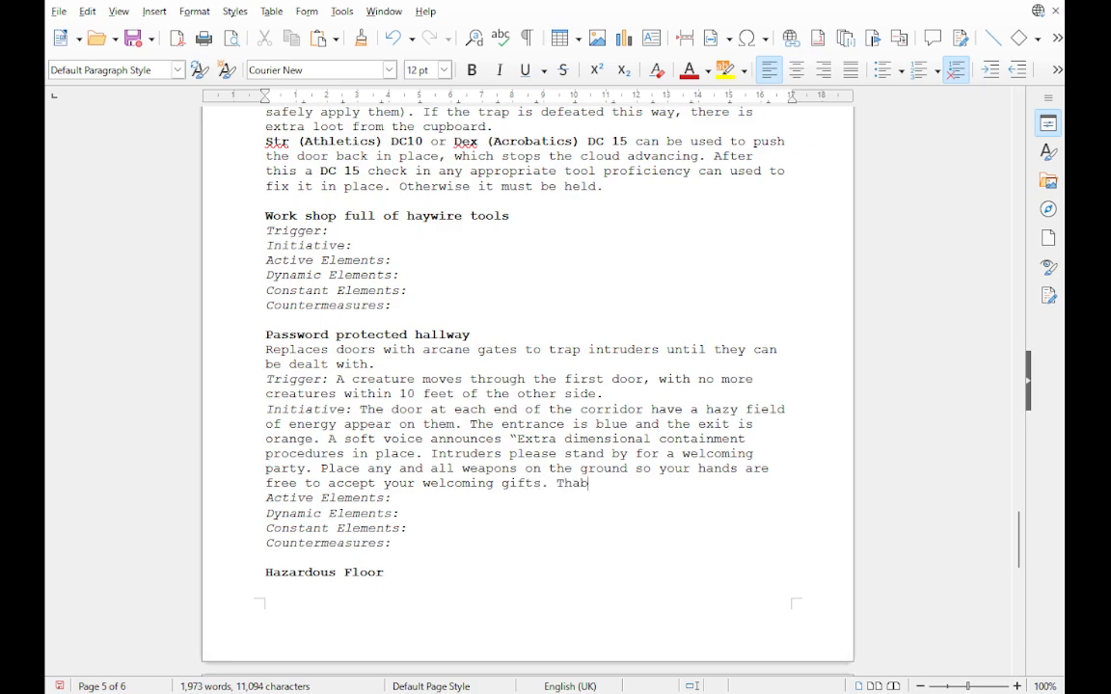
key("BackSpace")
key("BackSpace")
type("nk you.”")
Step: Change the creature distance in the hallway's Trigger entry to 5 feet
double_click(407, 394)
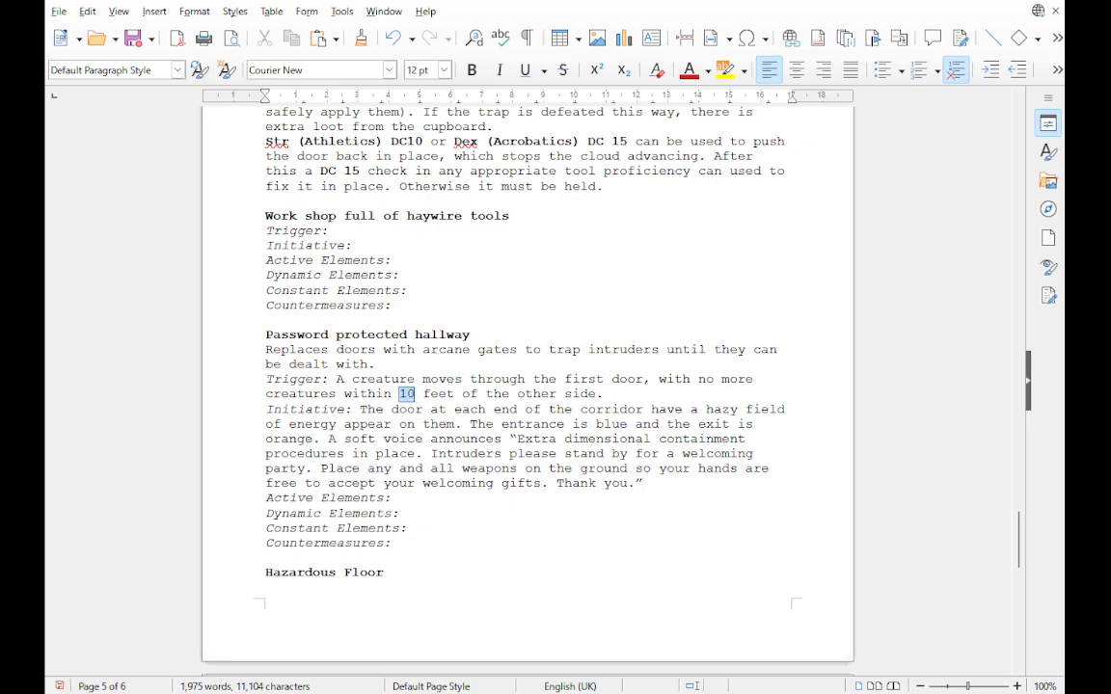
type("5")
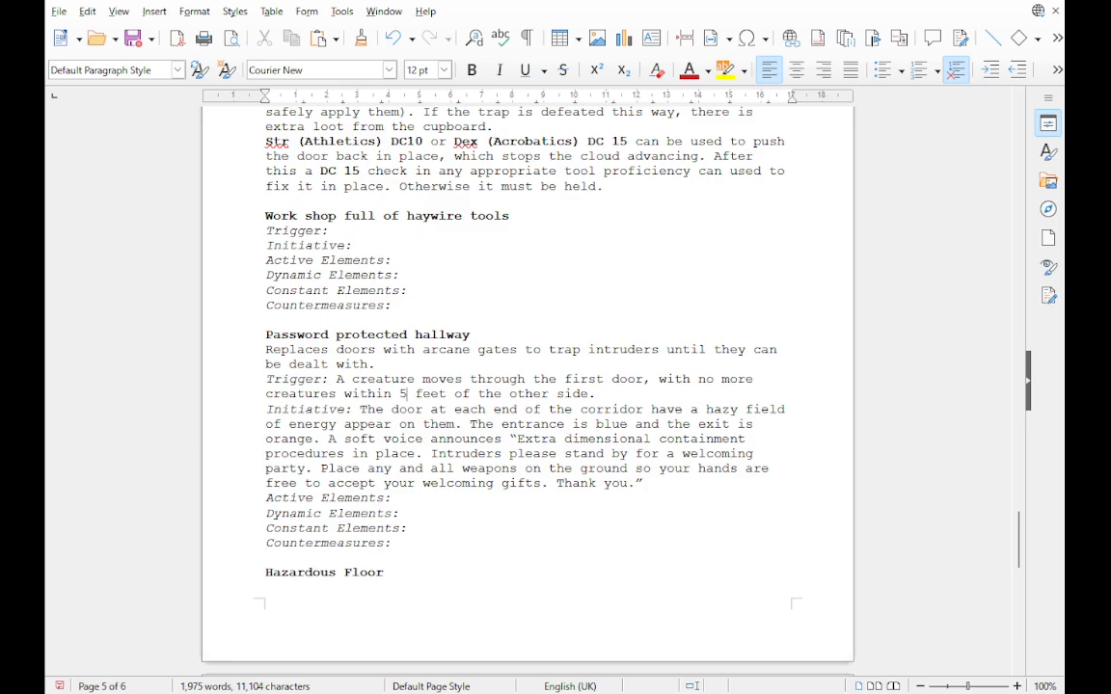
Step: Add "Characters who try to leave find they simply appear in the other door." to the end of the hallway's Initiative entry
type("Characters who tr")
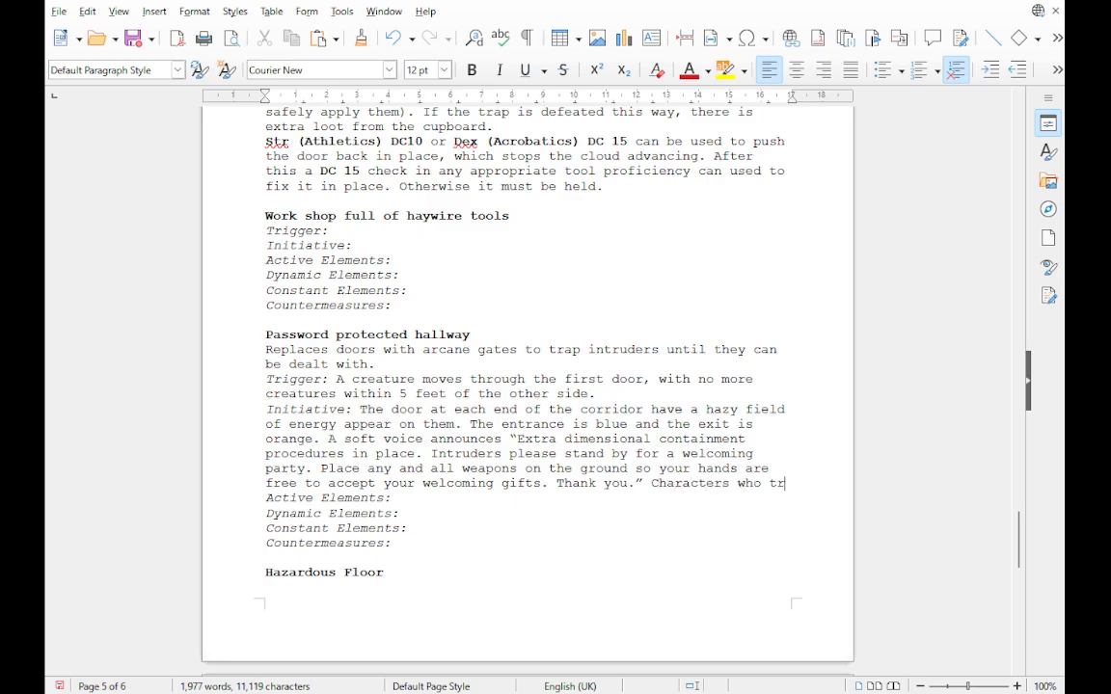
type("y to leave ")
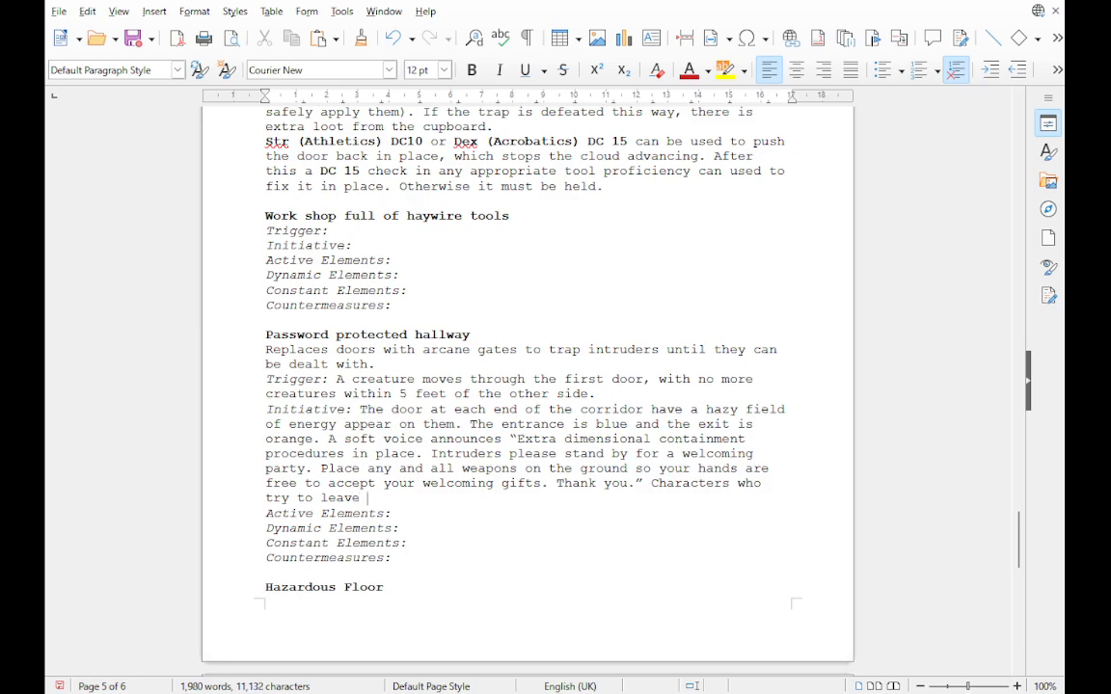
type("find they simpl")
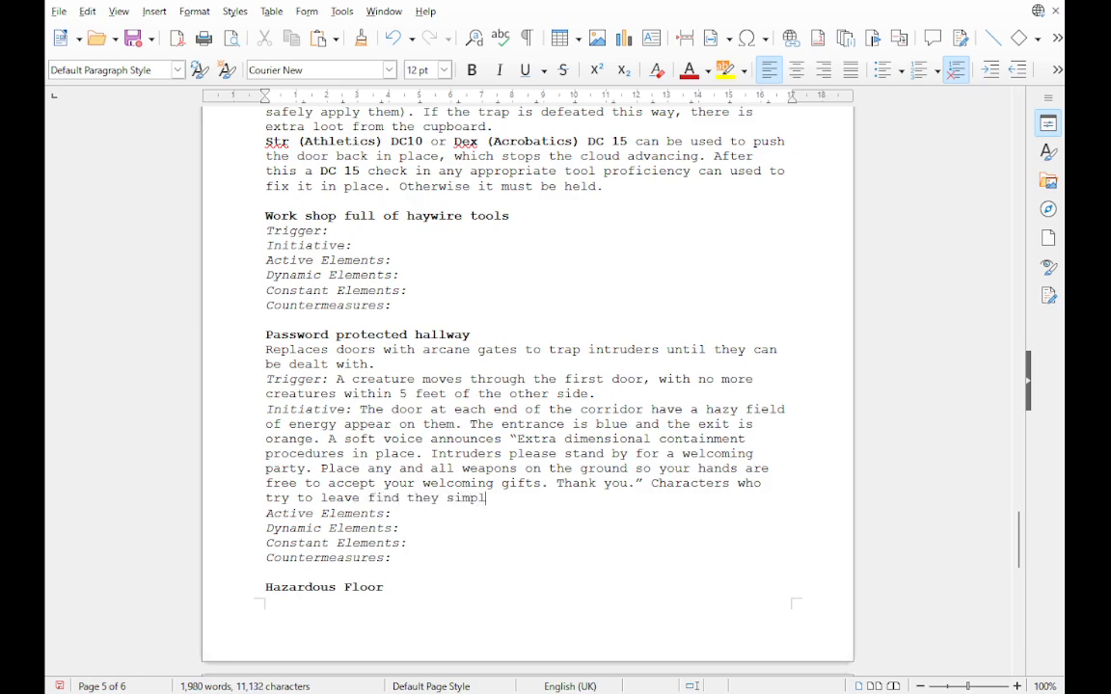
type("y appear in the other door")
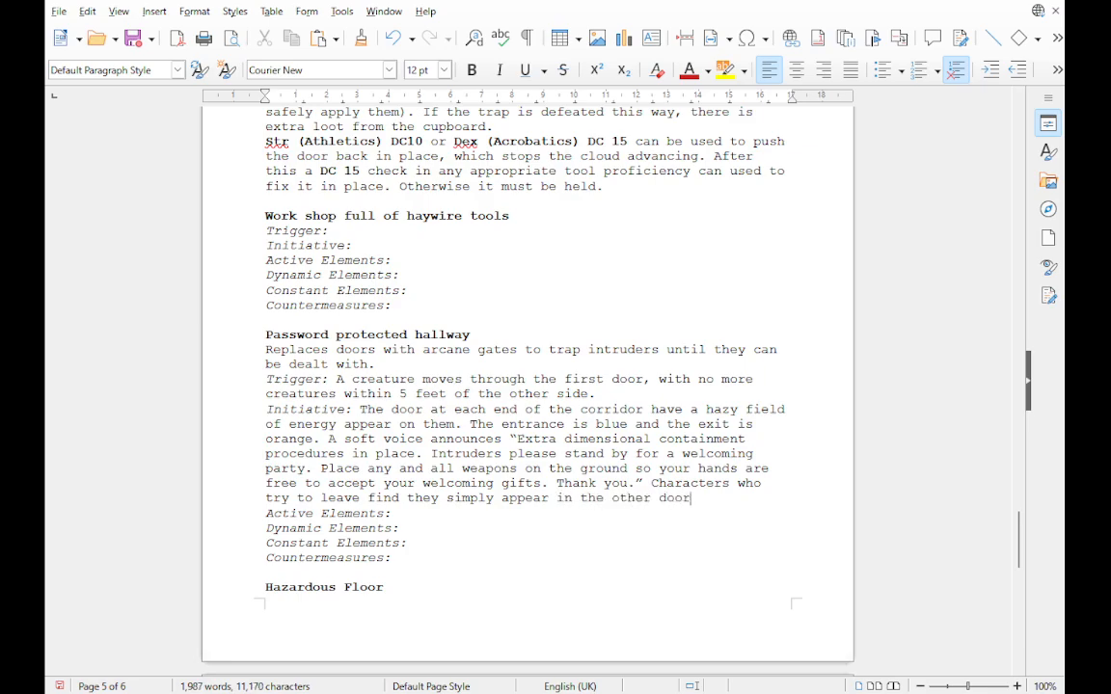
type(".")
Step: Move the whole text of the hallway's Initiative entry to its Active Elements entry
left_click_drag(360, 410, 697, 498)
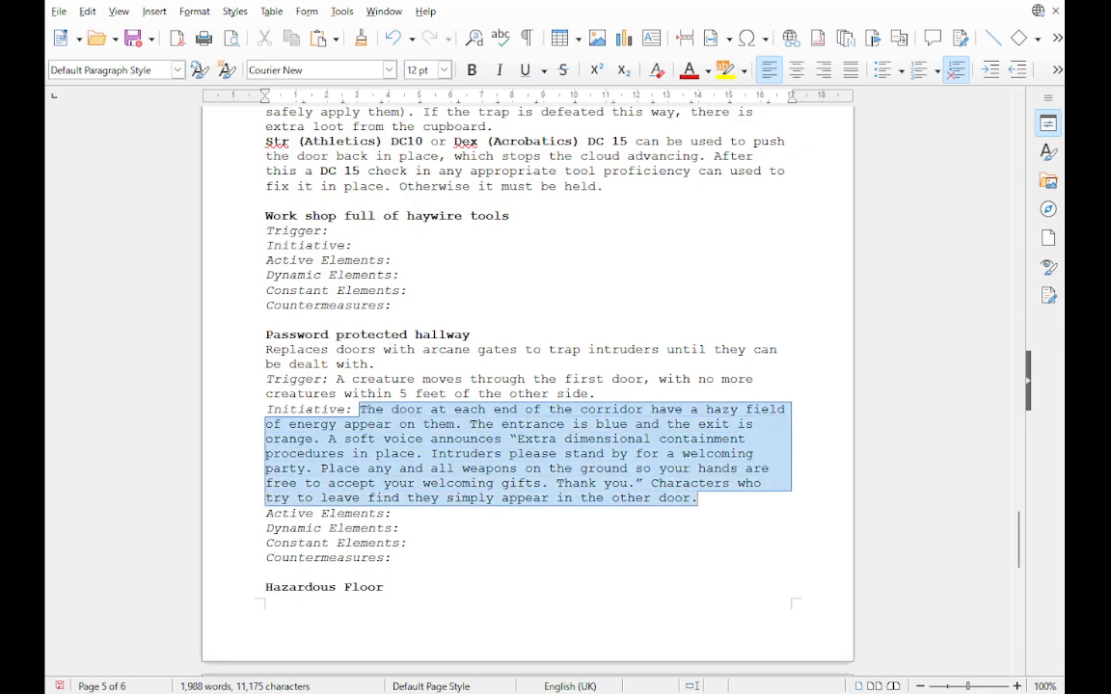
key("ctrl+x")
scroll(528, 386, "up", 15)
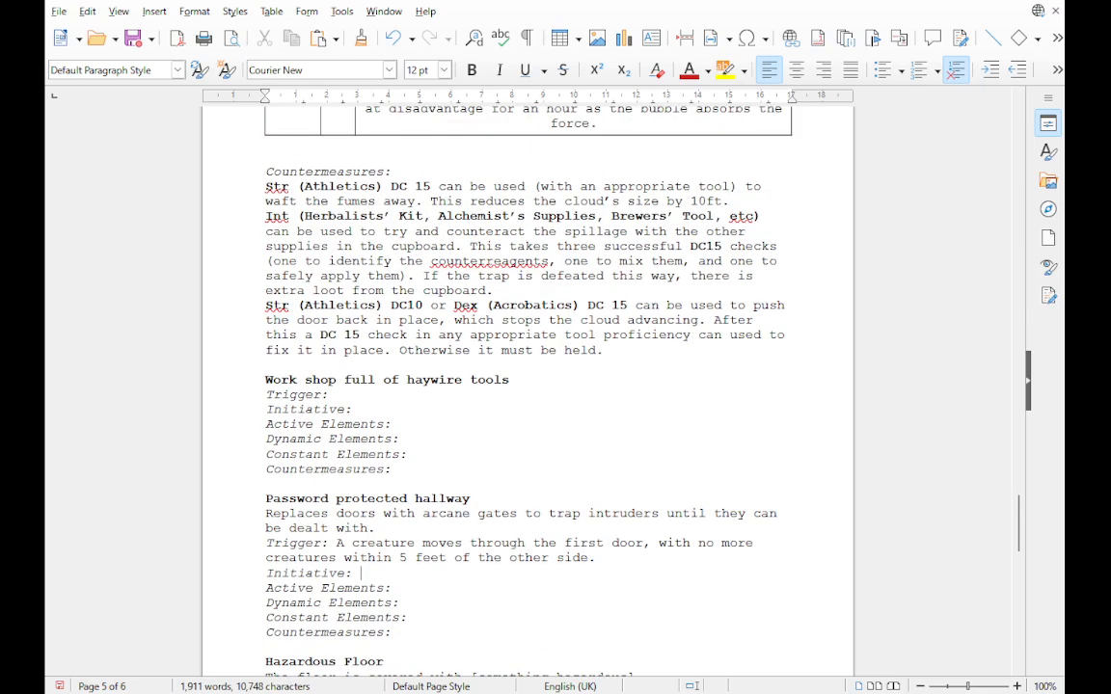
scroll(527, 386, "up", 20)
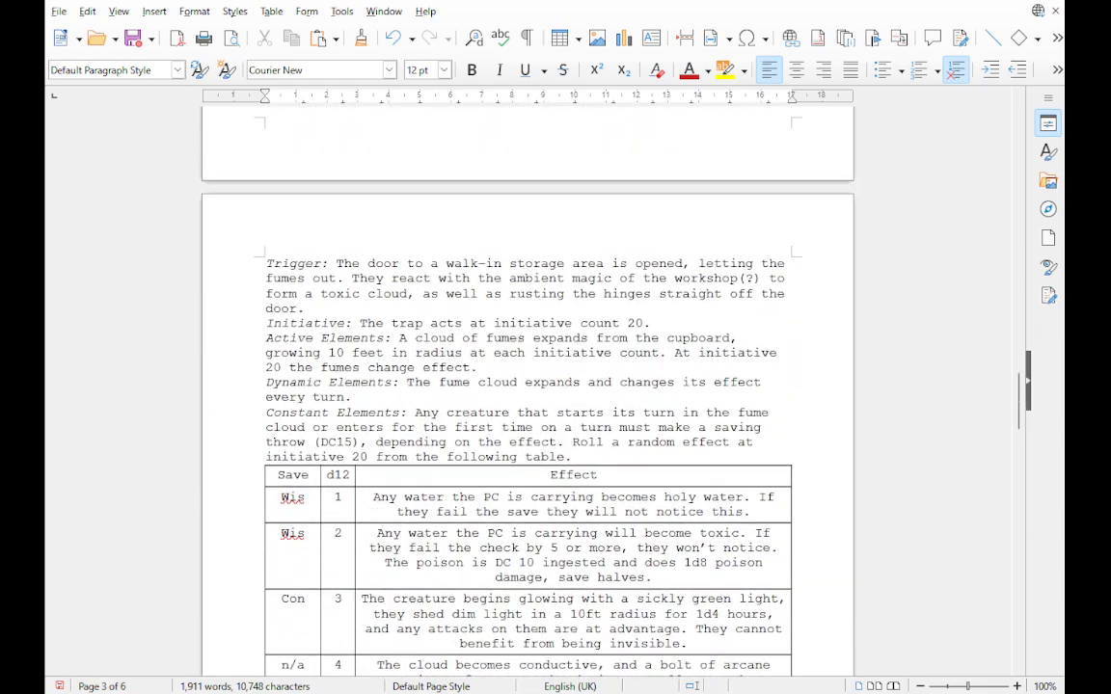
scroll(527, 385, "up", 7)
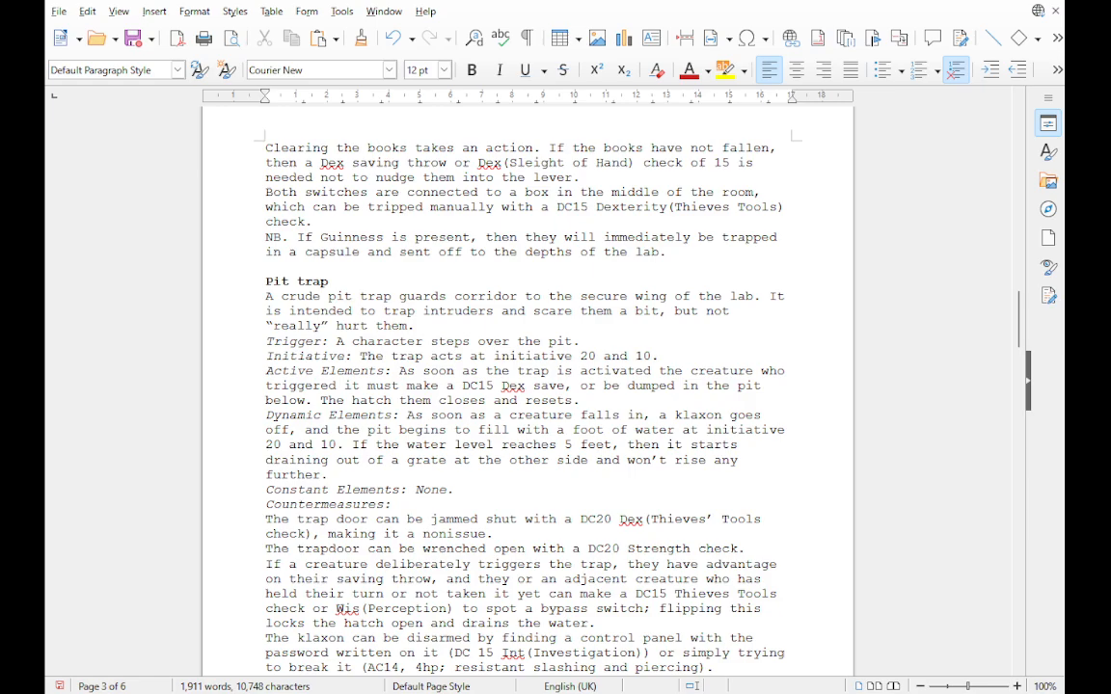
scroll(527, 386, "down", 20)
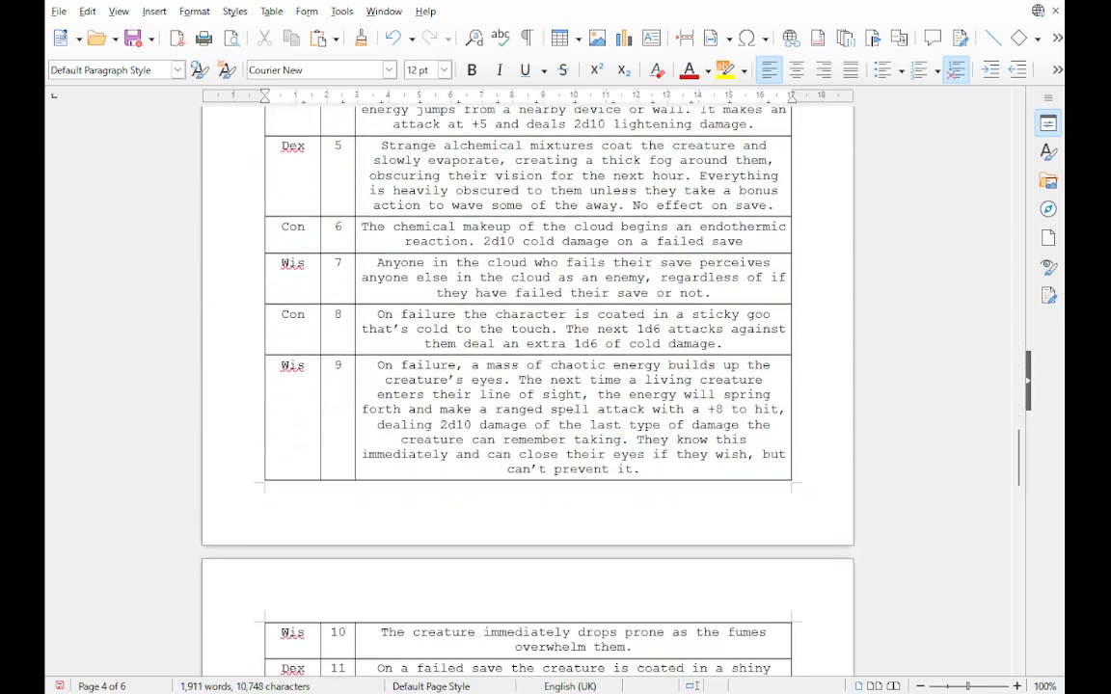
scroll(527, 386, "down", 20)
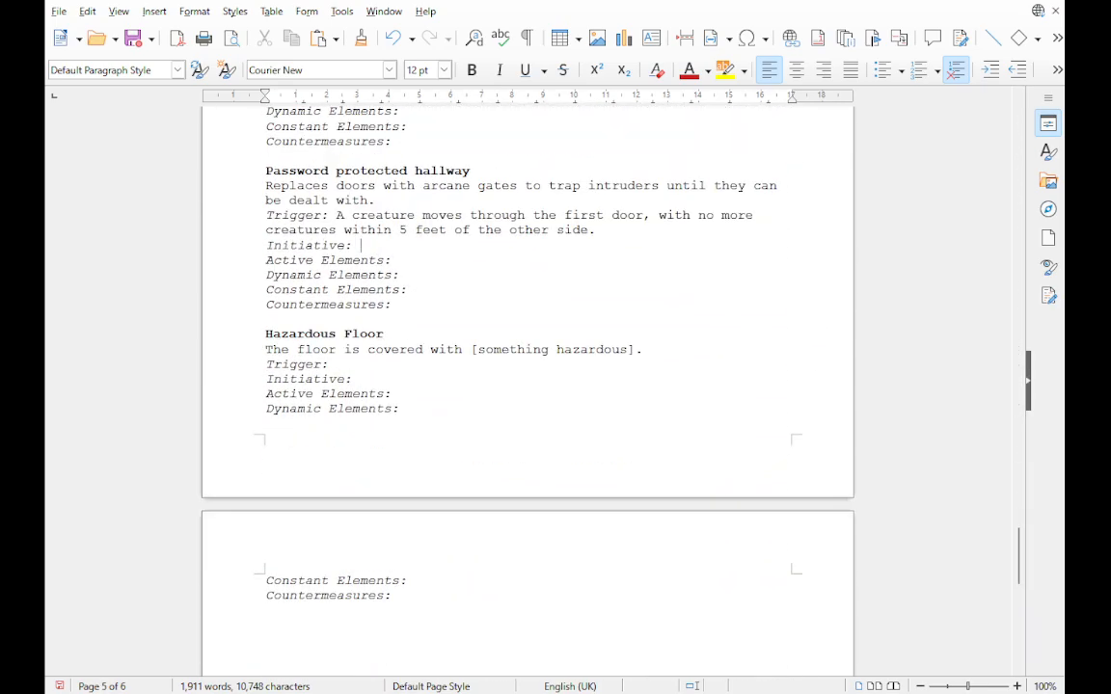
key("Down")
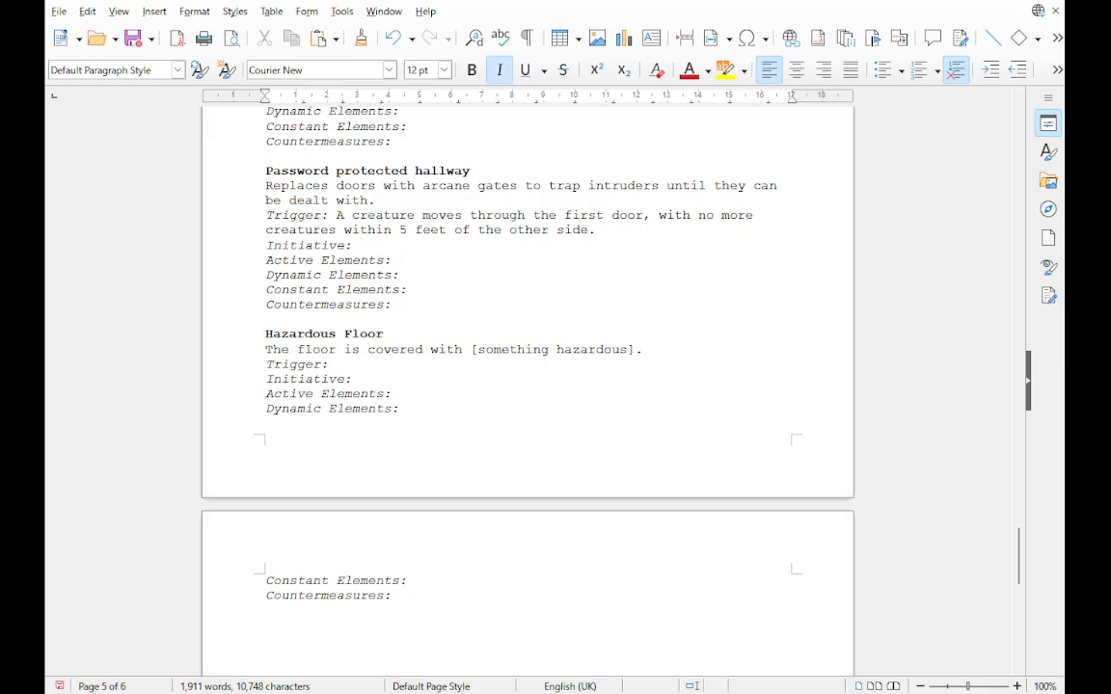
key("ctrl+v")
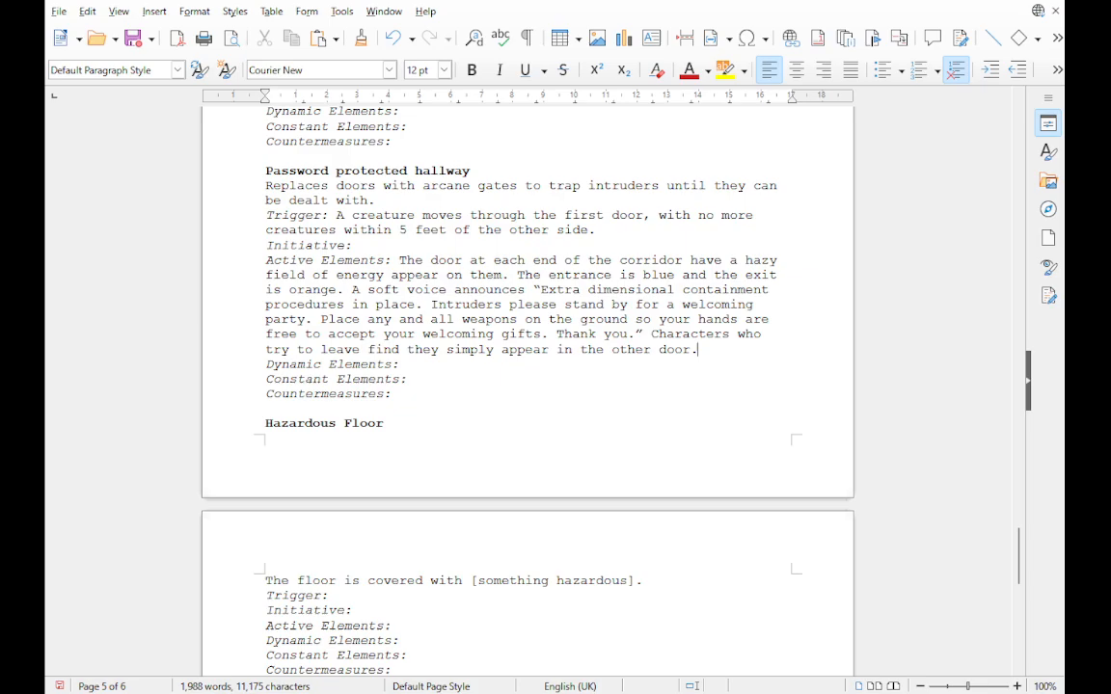
Step: Place the cursor in the emptied Initiative entry of the hallway and turn off italics for its text
left_click(361, 245)
type("Thi")
key("BackSpace")
key("BackSpace")
key("BackSpace")
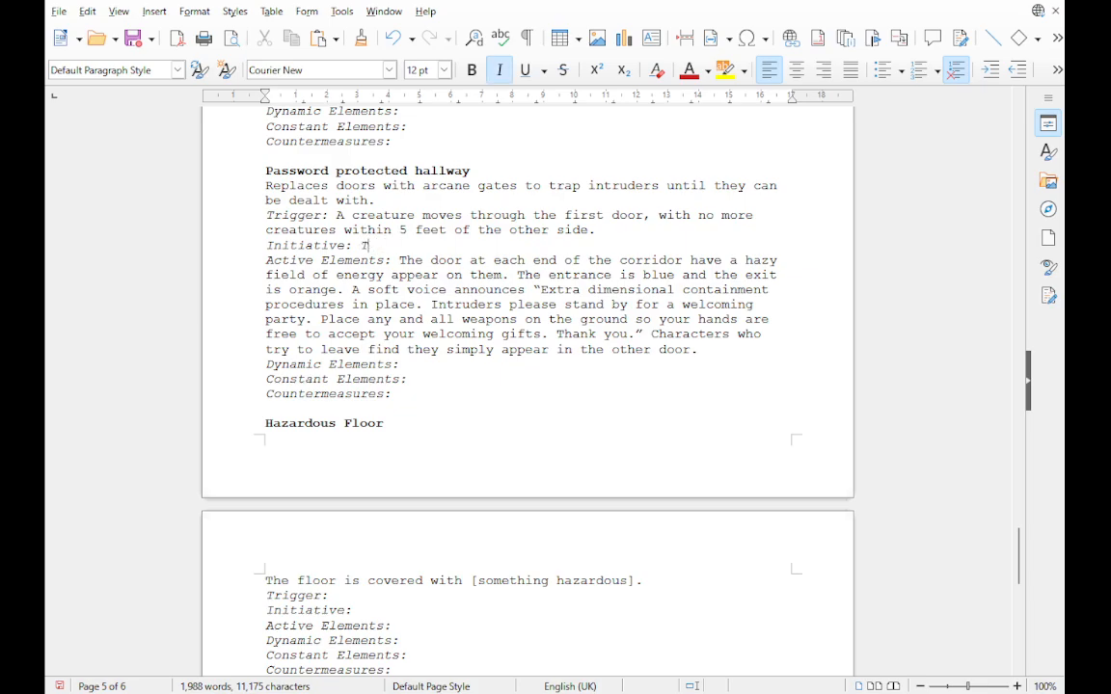
key("ctrl+i")
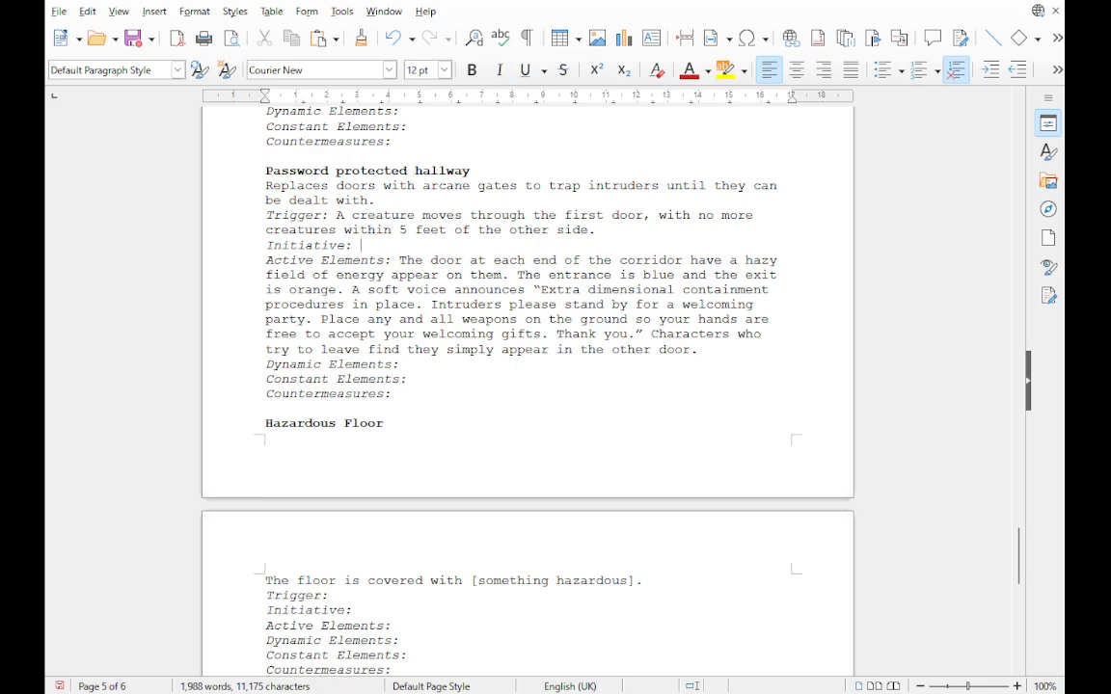
Step: Write "This trap activates at initiative 20." as the hallway's Initiative entry
type("Thi")
key("BackSpace")
key("BackSpace")
key("BackSpace")
type("This trap activates")
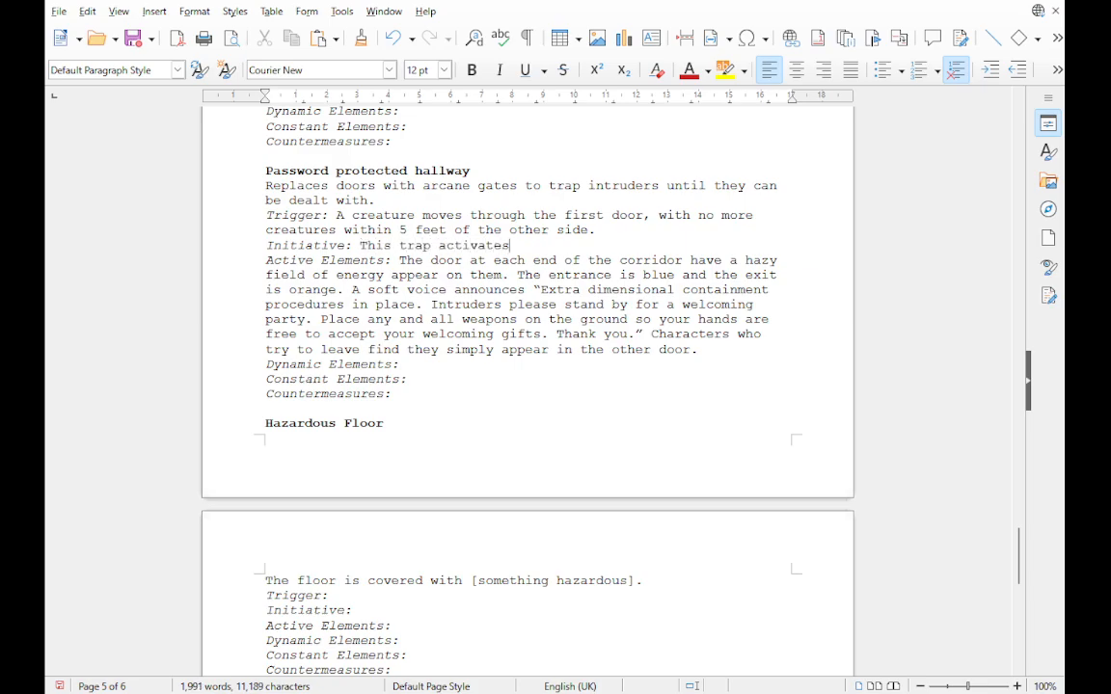
type(" at initiative 2-")
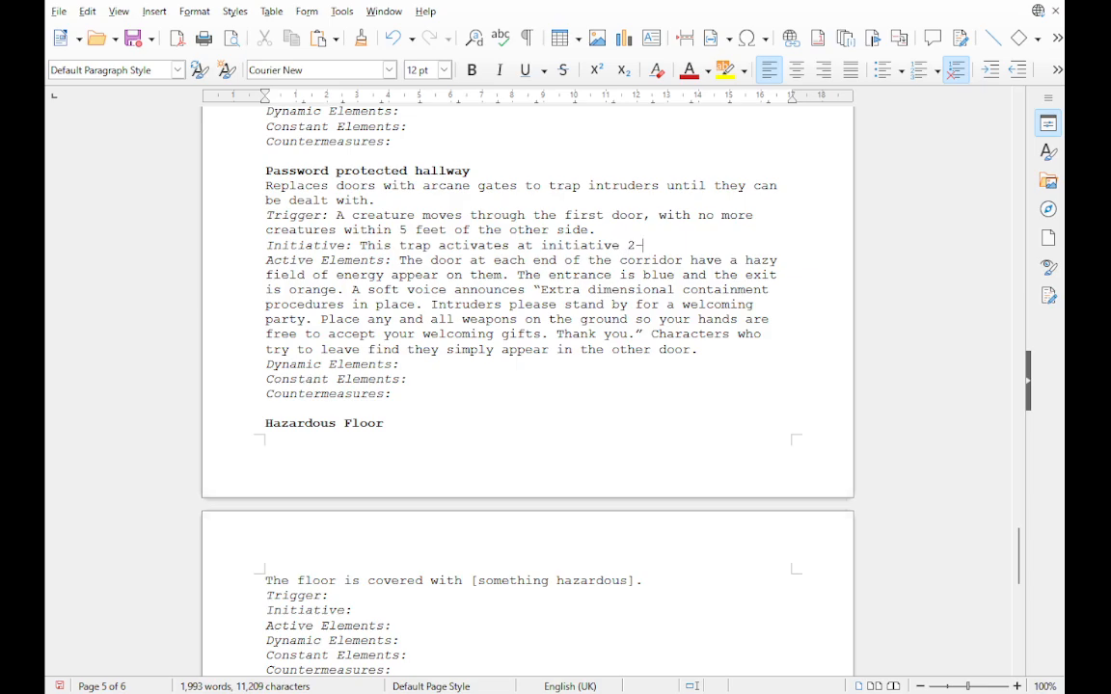
key("BackSpace")
type("0.")
key("ctrl+i")
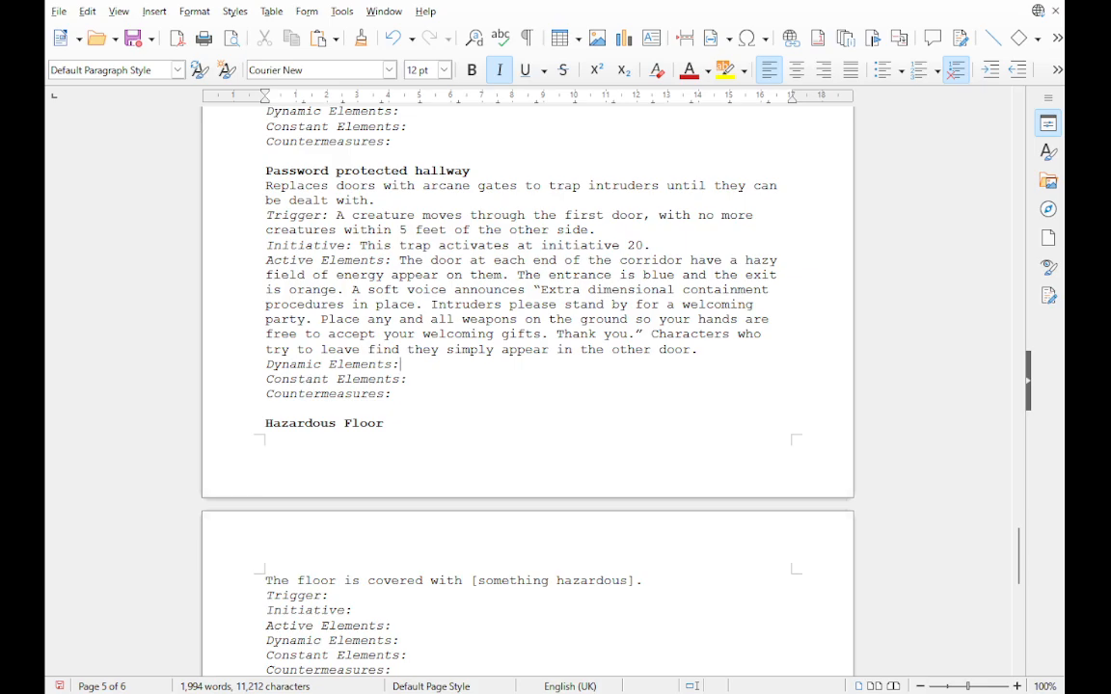
Step: Remove the sentence about characters who try to leave from the hallway's Active Elements entry
left_click_drag(650, 333, 697, 310)
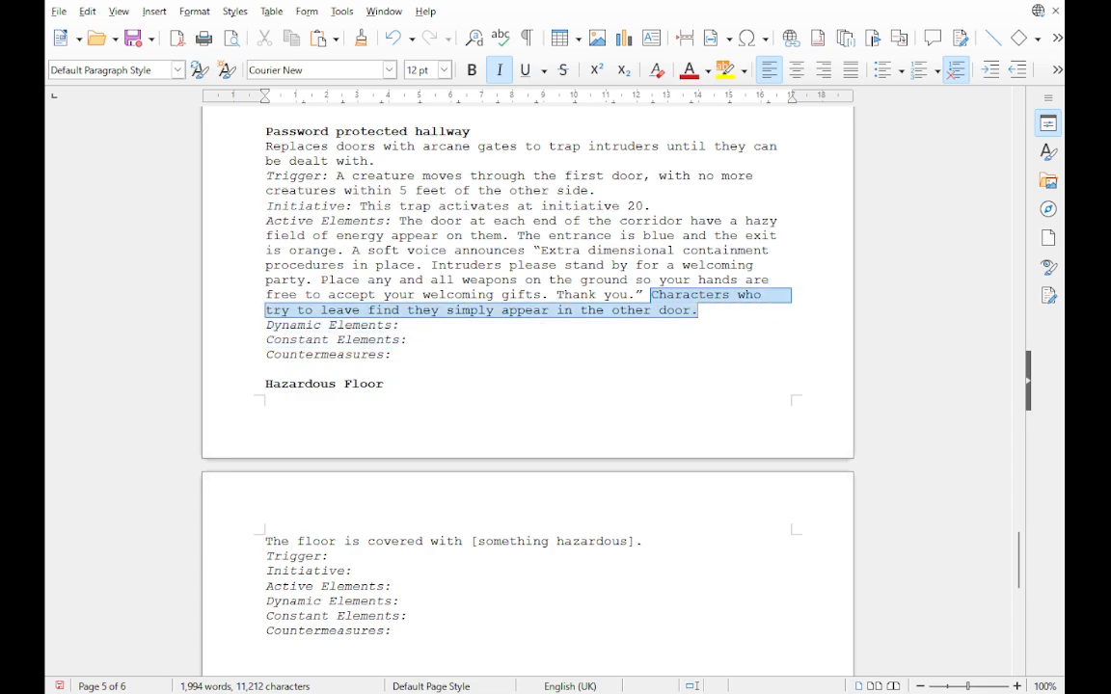
key("Delete")
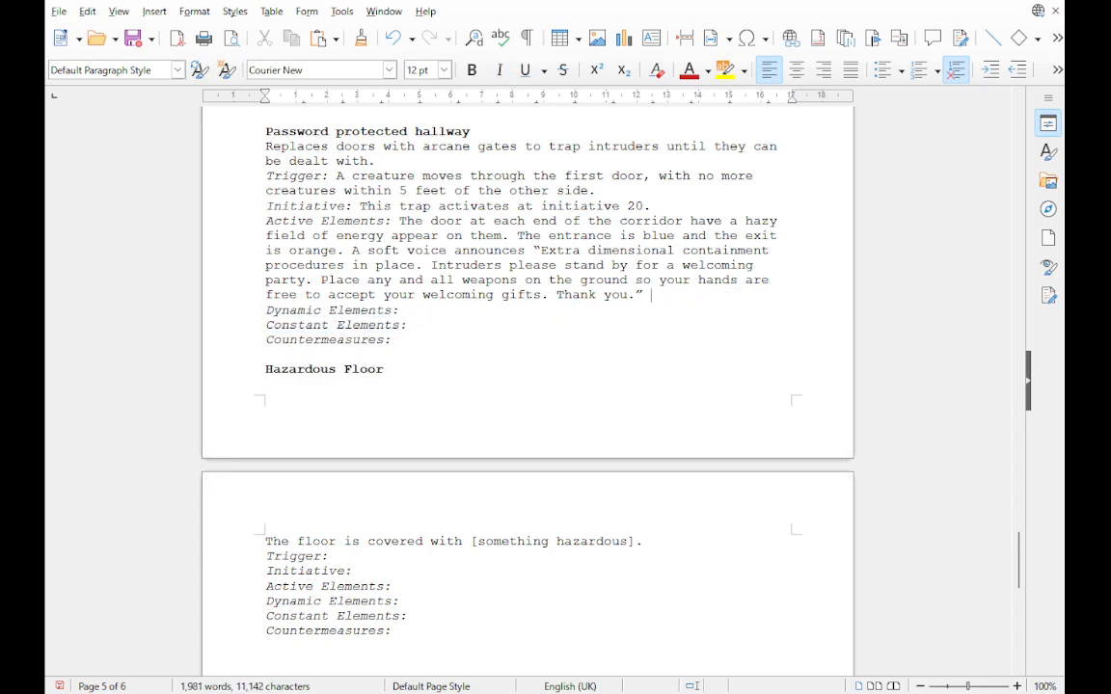
Step: Add the bold, non-italic heading "Thinking with Portals:" on a new line under the hallway's Dynamic Elements
left_click(401, 311)
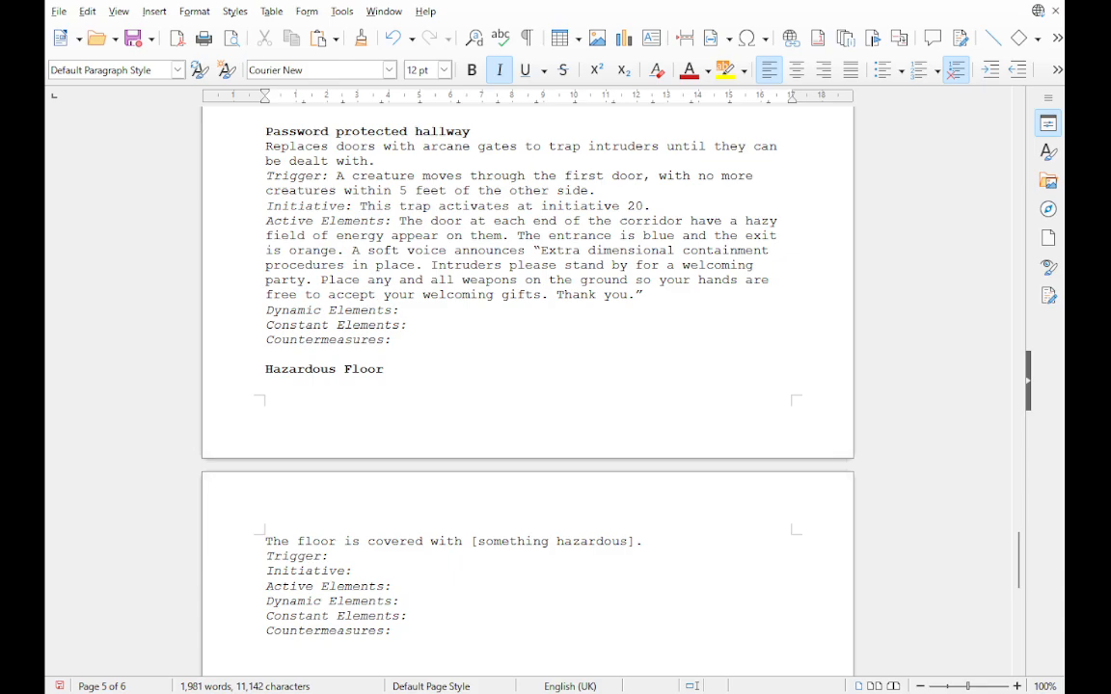
key("Return")
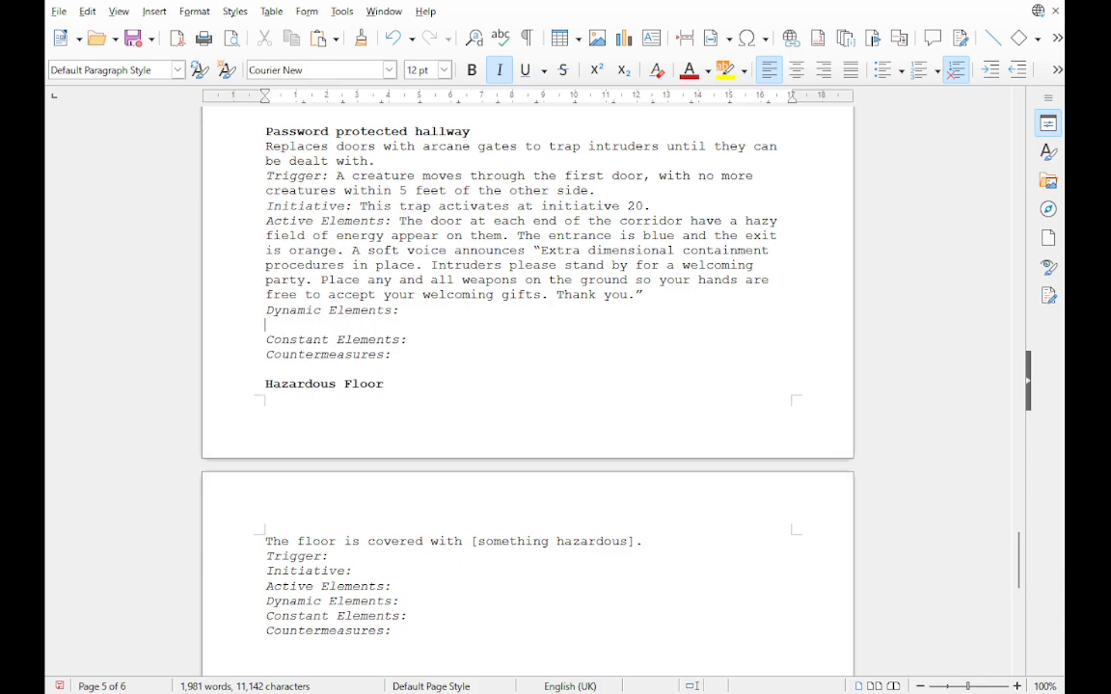
key("ctrl+b")
type("Thing")
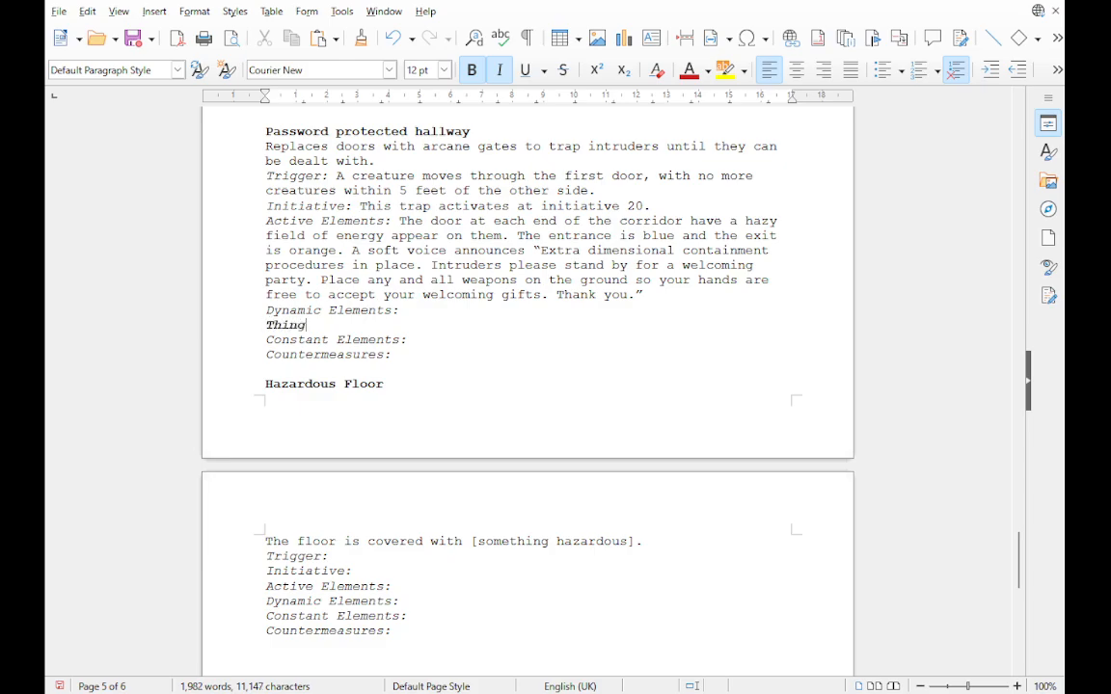
key("BackSpace")
key("BackSpace")
key("BackSpace")
key("BackSpace")
key("BackSpace")
key("ctrl+i")
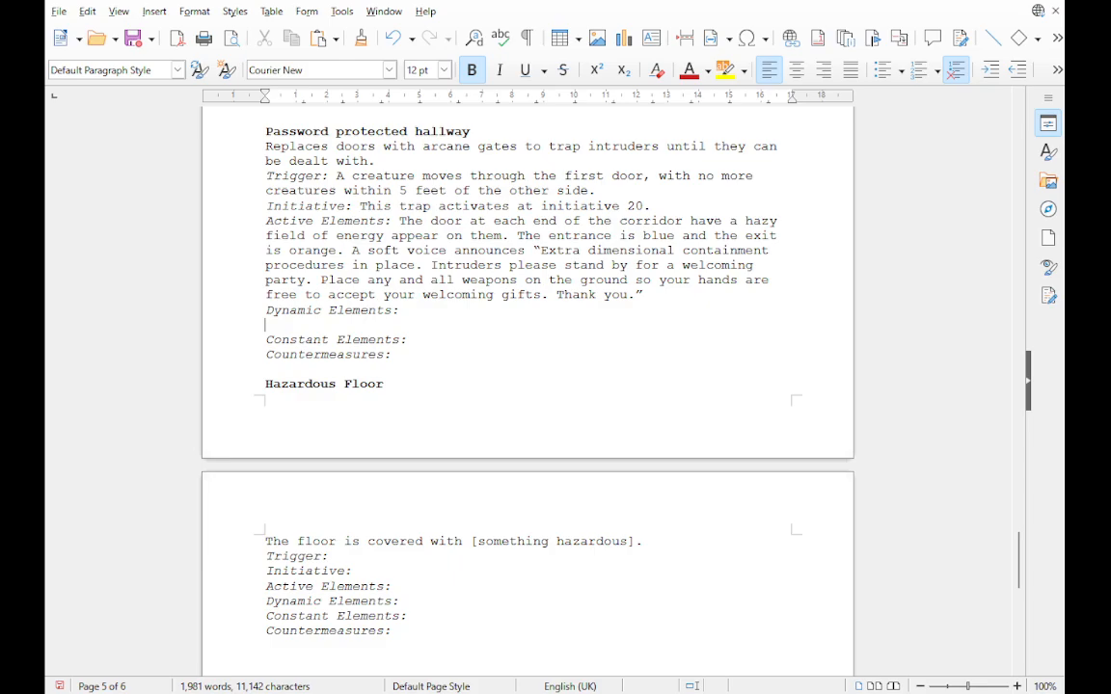
type("Thinking with porta")
key("BackSpace")
key("BackSpace")
key("BackSpace")
key("BackSpace")
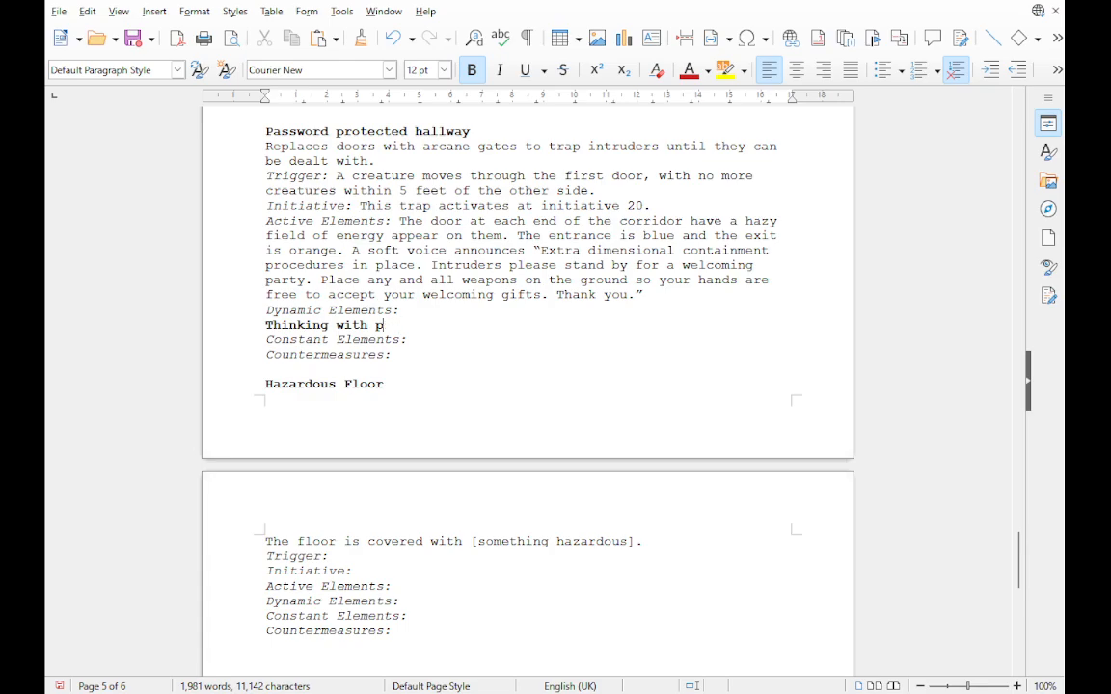
key("BackSpace")
type("Portals:")
Step: Write "Characters who try to leave find they simply appear in the other door." in regular weight after the Thinking with Portals heading
key("ctrl+b")
type("Characters who try to leave find they simply appear in the other door.")
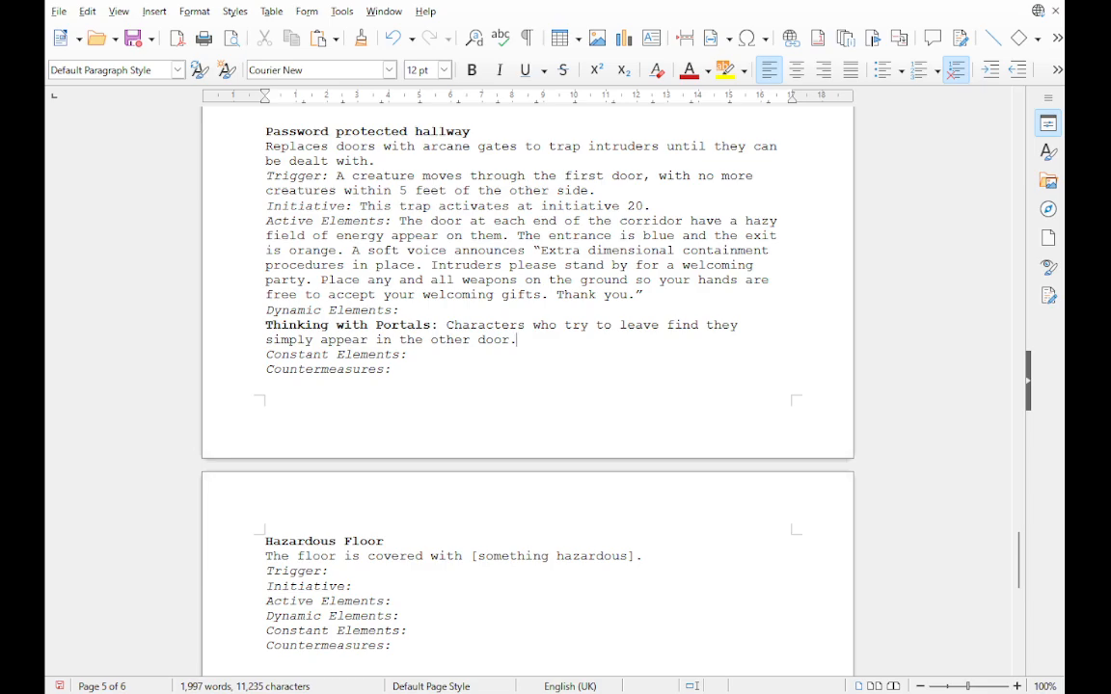
key("Return")
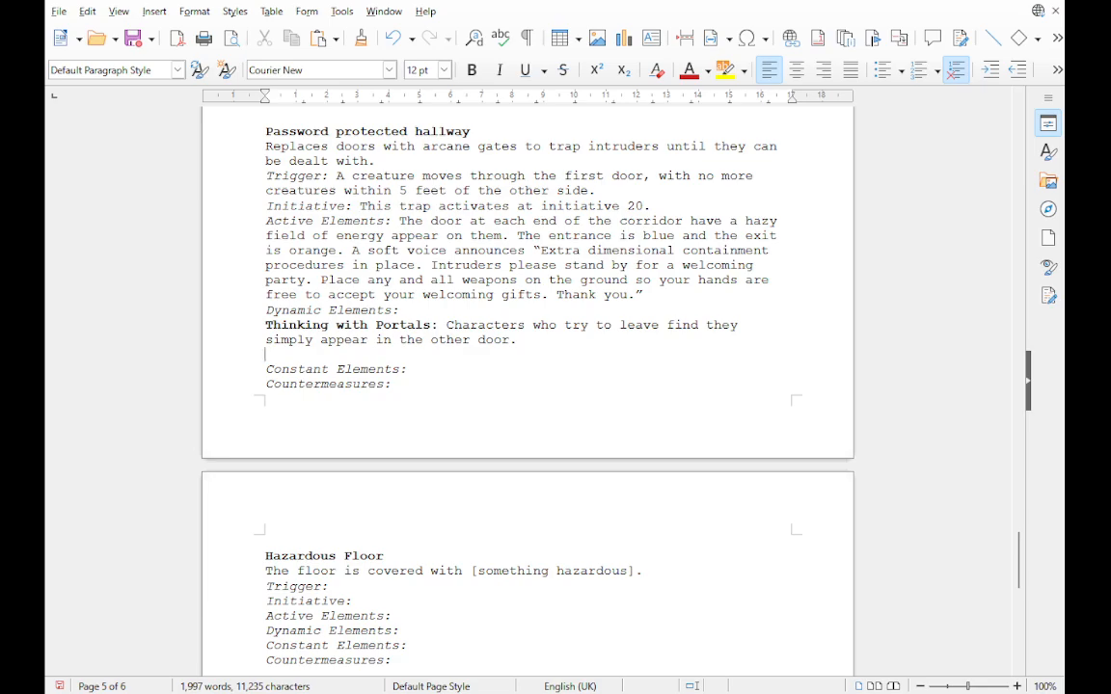
Step: Move the Thinking with Portals paragraph from the hallway's Dynamic Elements to a new line under its Constant Elements
key("shift+Up")
key("shift+Up")
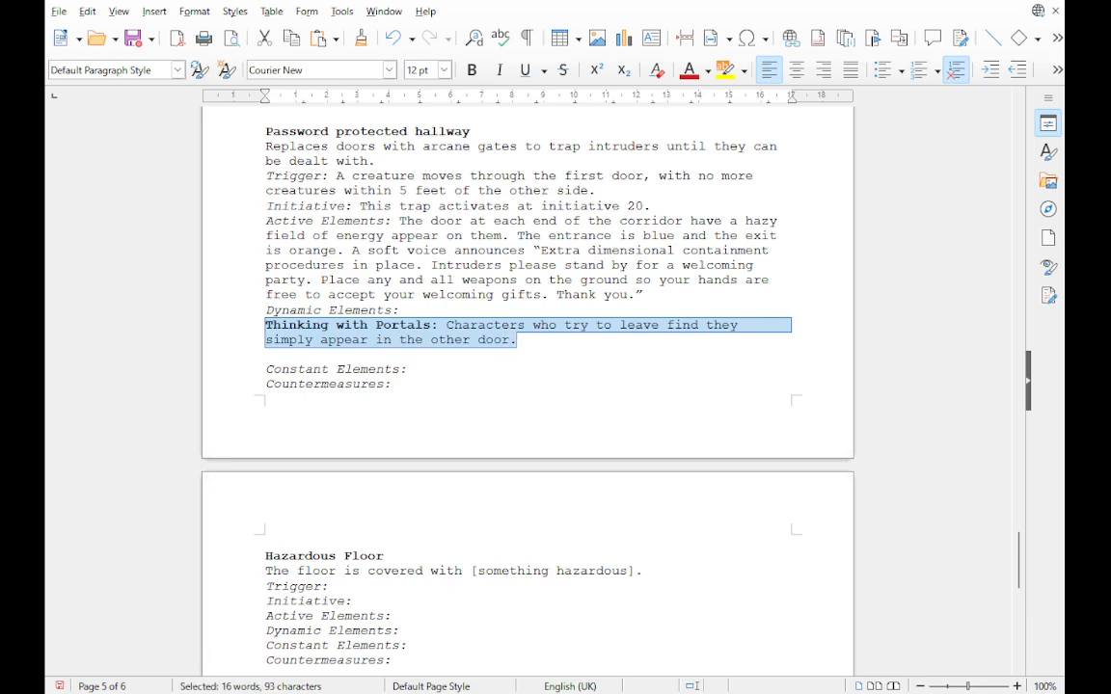
key("ctrl+x")
key("Delete")
key("Down")
key("End")
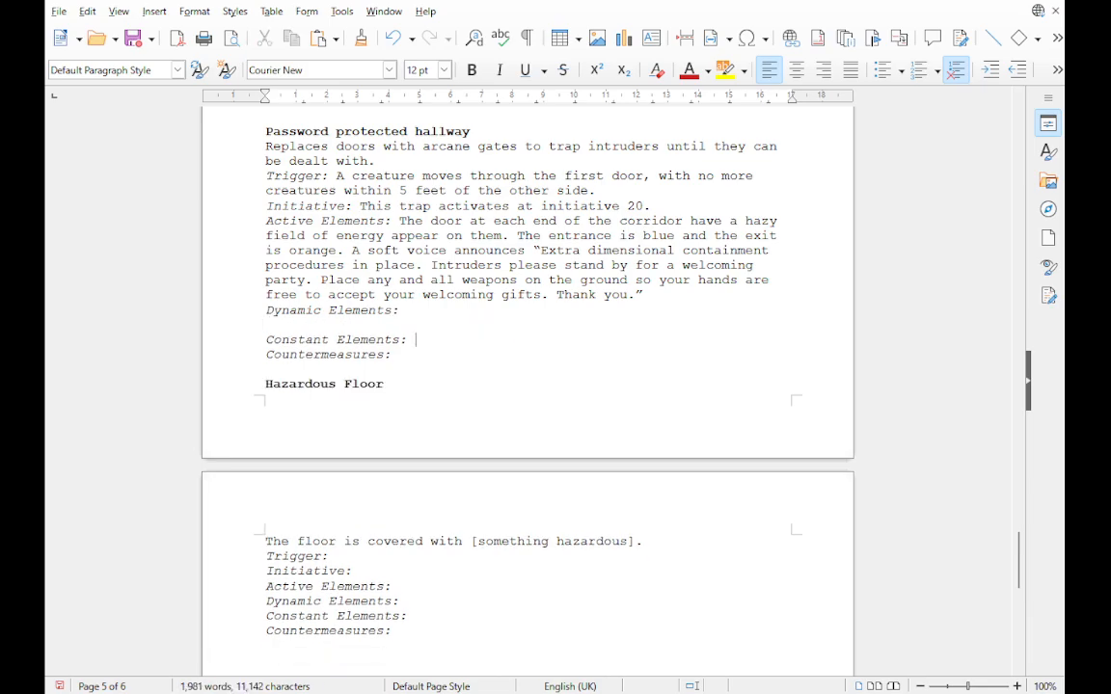
key("Return")
key("ctrl+v")
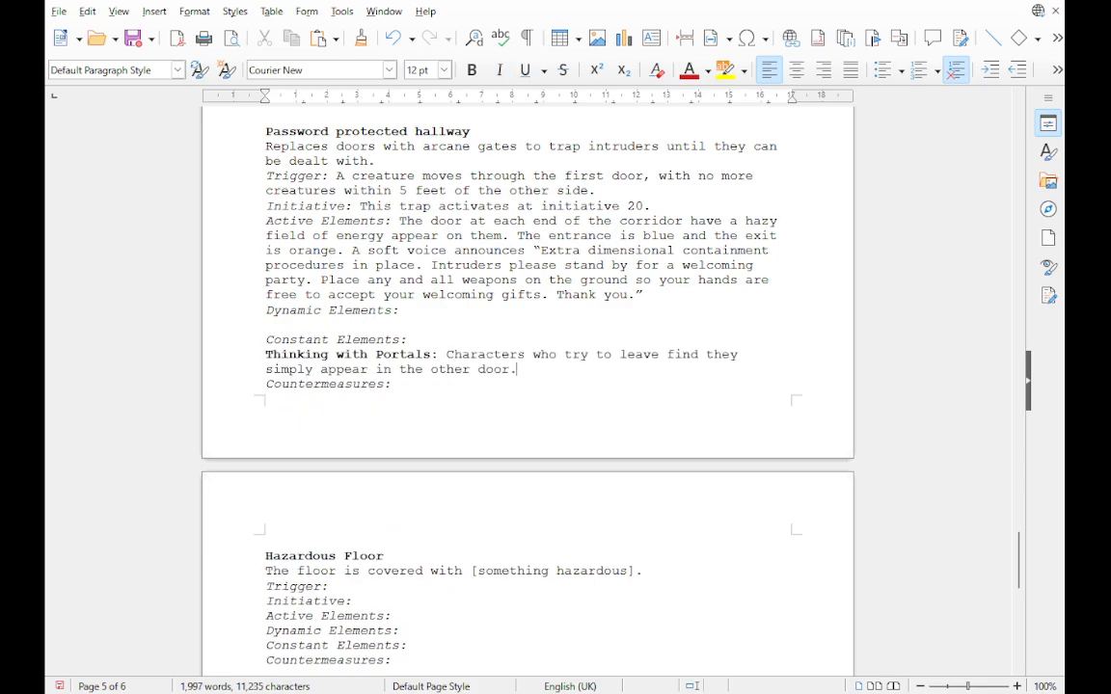
Step: Add the bold heading "Party Protocol:" on the empty line under the hallway's Dynamic Elements
left_click(265, 325)
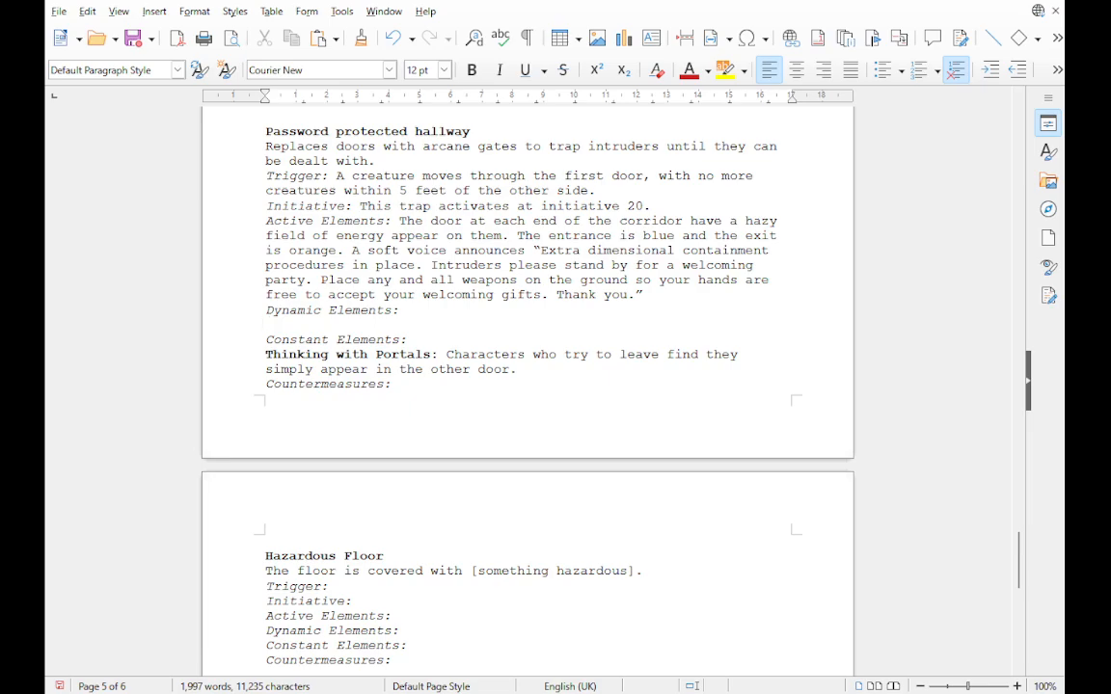
type("Gua")
key("BackSpace")
key("BackSpace")
key("BackSpace")
key("ctrl+b")
type("Par")
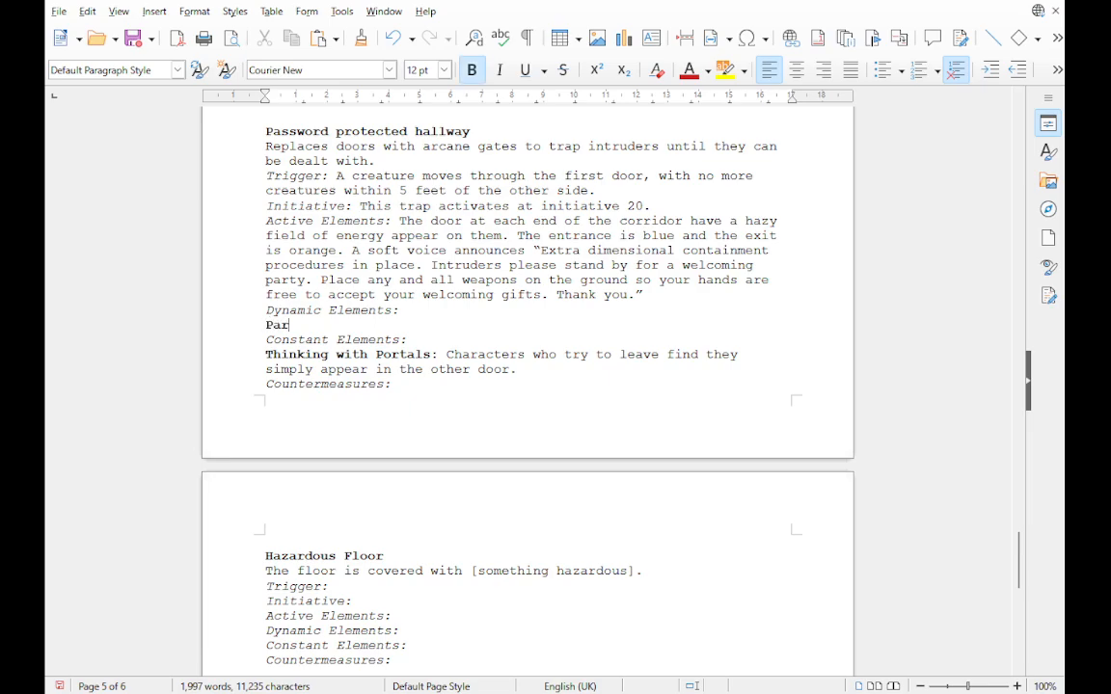
type("ty Protocol:")
Step: Start the Party Protocol text in regular weight with "At initiative 20, an enemy"
key("ctrl+b")
type("At D")
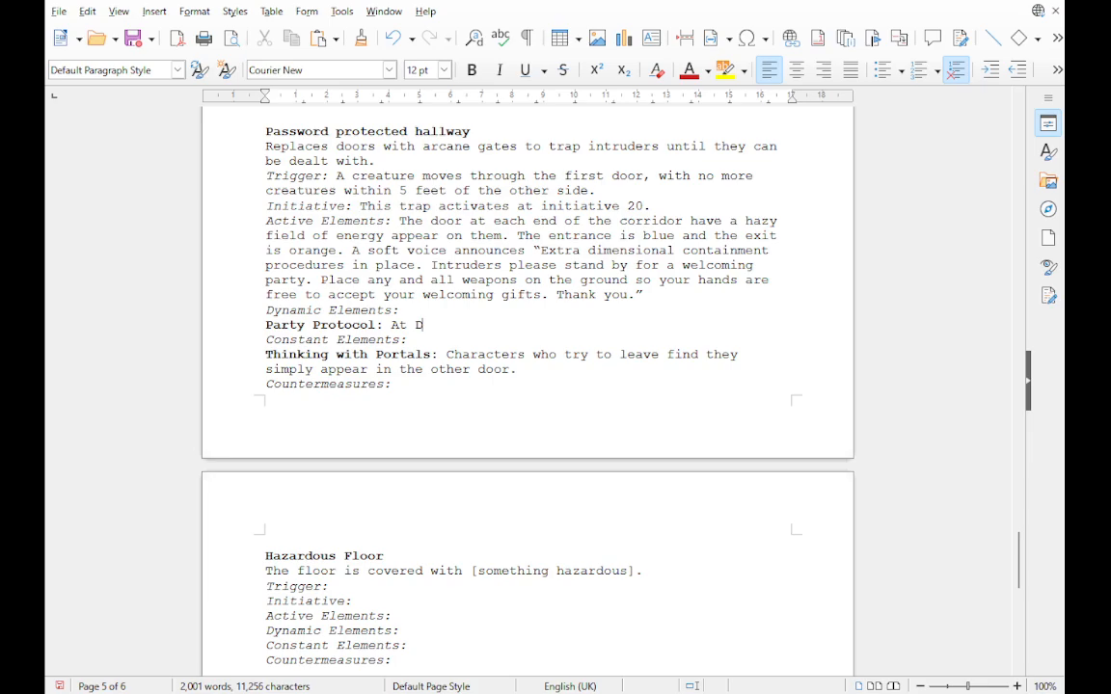
key("BackSpace")
type("Initiative 20")
left_click(422, 325)
key("BackSpace")
type("i")
key("End")
key("BackSpace")
type(", an enemy")
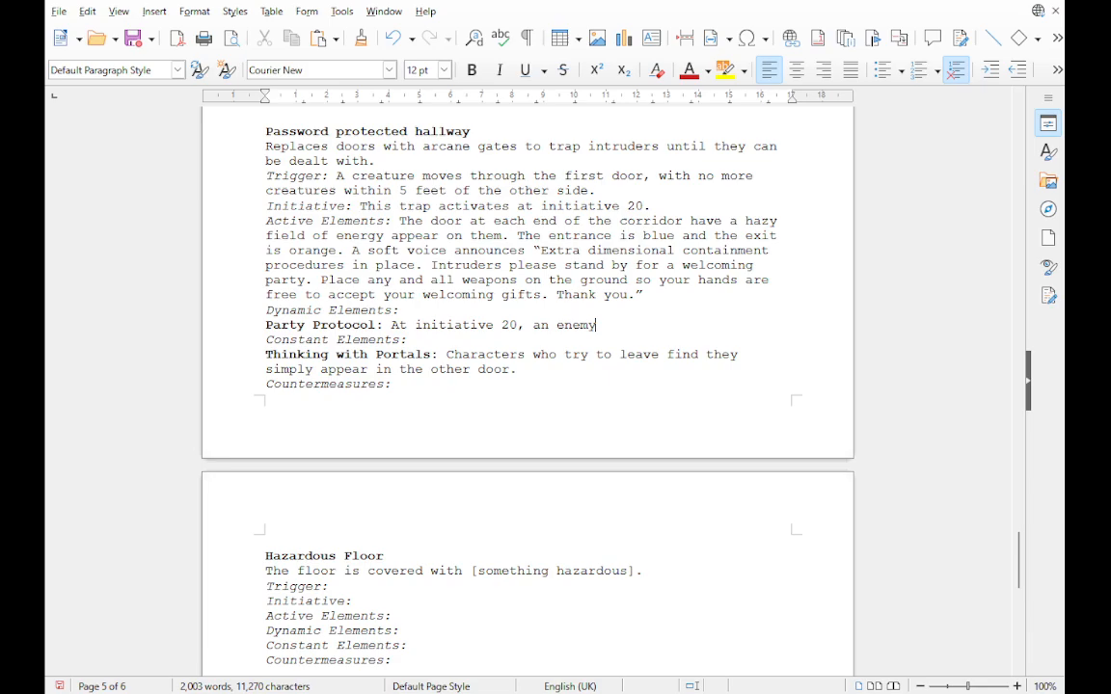
Step: Replace the words "an enemy" in the Party Protocol text with "there is a 50% chance a"
type(" encounter")
key("BackSpace")
key("BackSpace")
key("BackSpace")
key("BackSpace")
key("BackSpace")
key("BackSpace")
key("BackSpace")
key("BackSpace")
key("BackSpace")
key("BackSpace")
key("BackSpace")
key("BackSpace")
key("BackSpace")
key("BackSpace")
key("BackSpace")
key("BackSpace")
key("BackSpace")
key("BackSpace")
key("BackSpace")
type("there is a 50% chance")
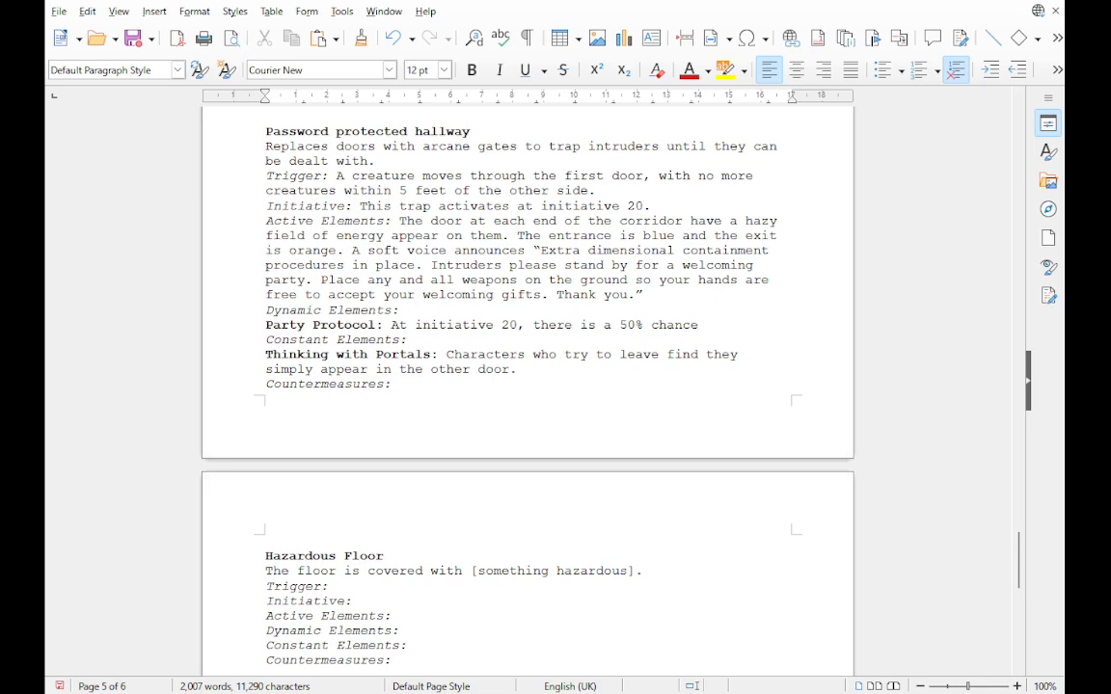
type(" a")
Step: Insert "a hatch opens in the ceiling." after "At initiative 20," and make "There is a 50% chance a" its own sentence
type("a doo")
key("BackSpace")
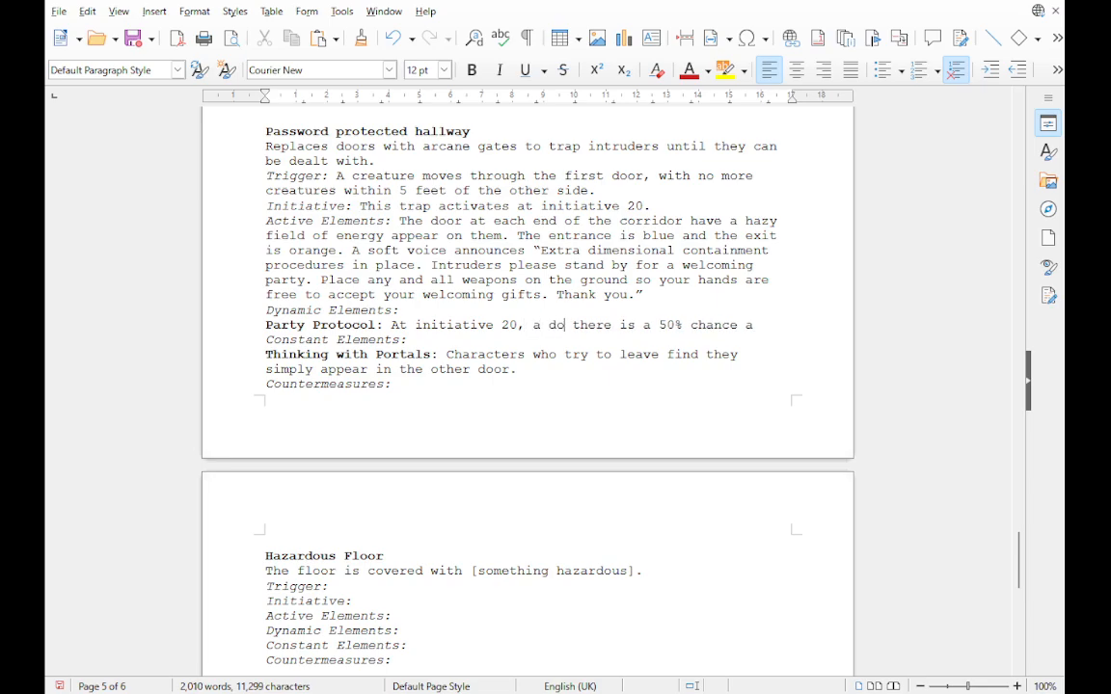
key("BackSpace")
key("BackSpace")
type("hatch")
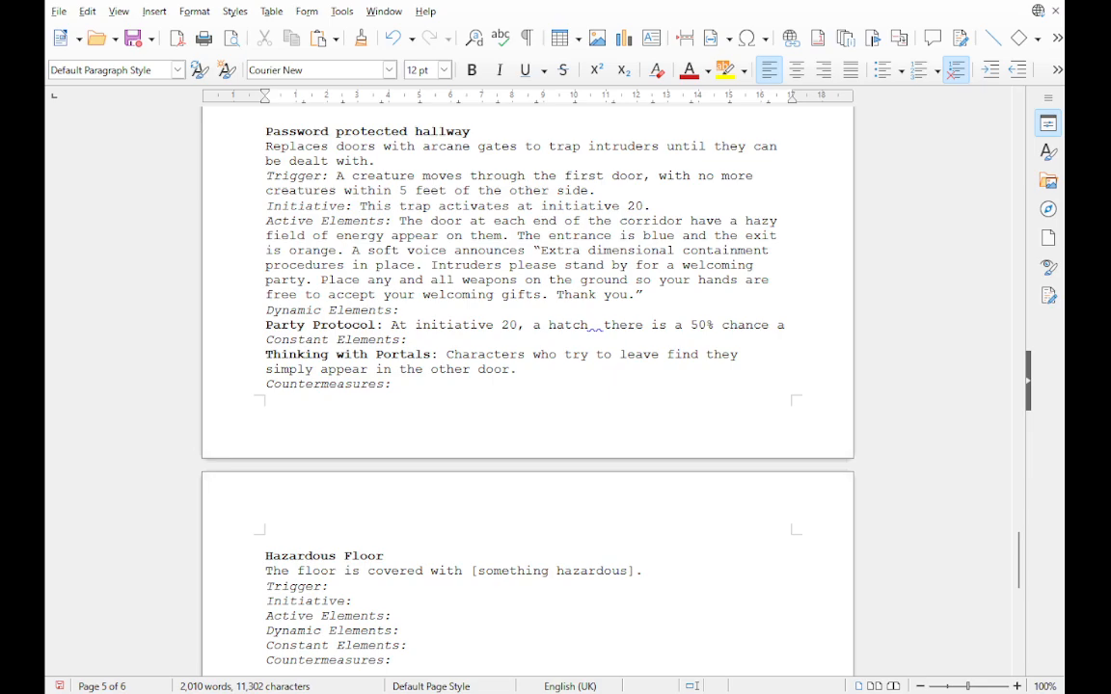
type("open")
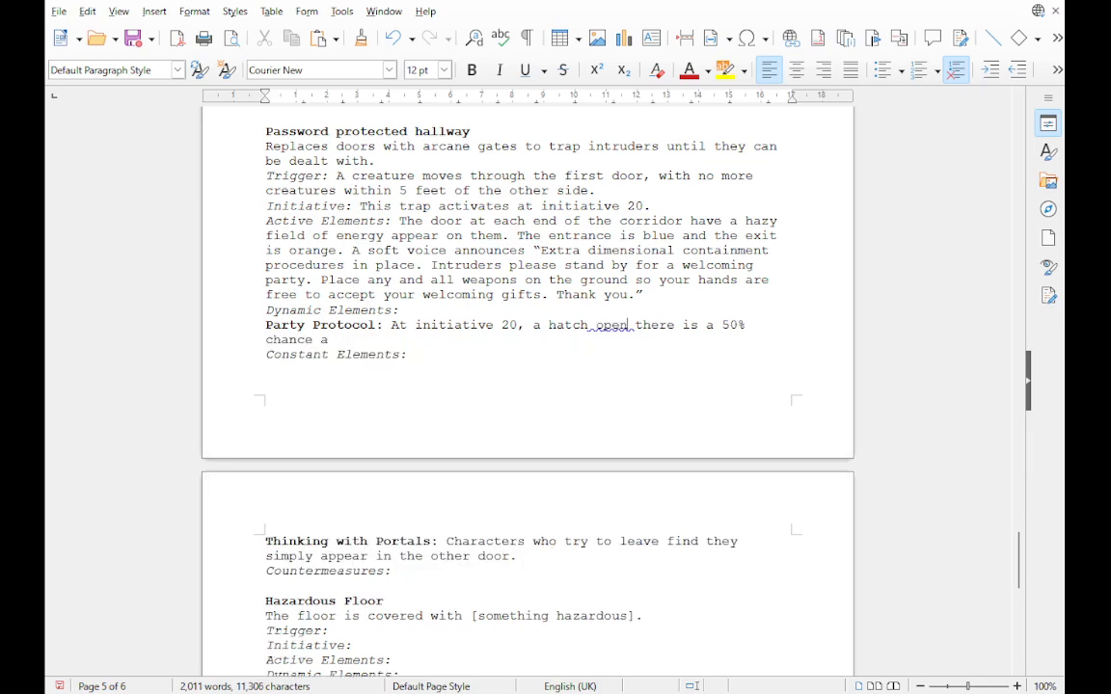
type("s in the cd")
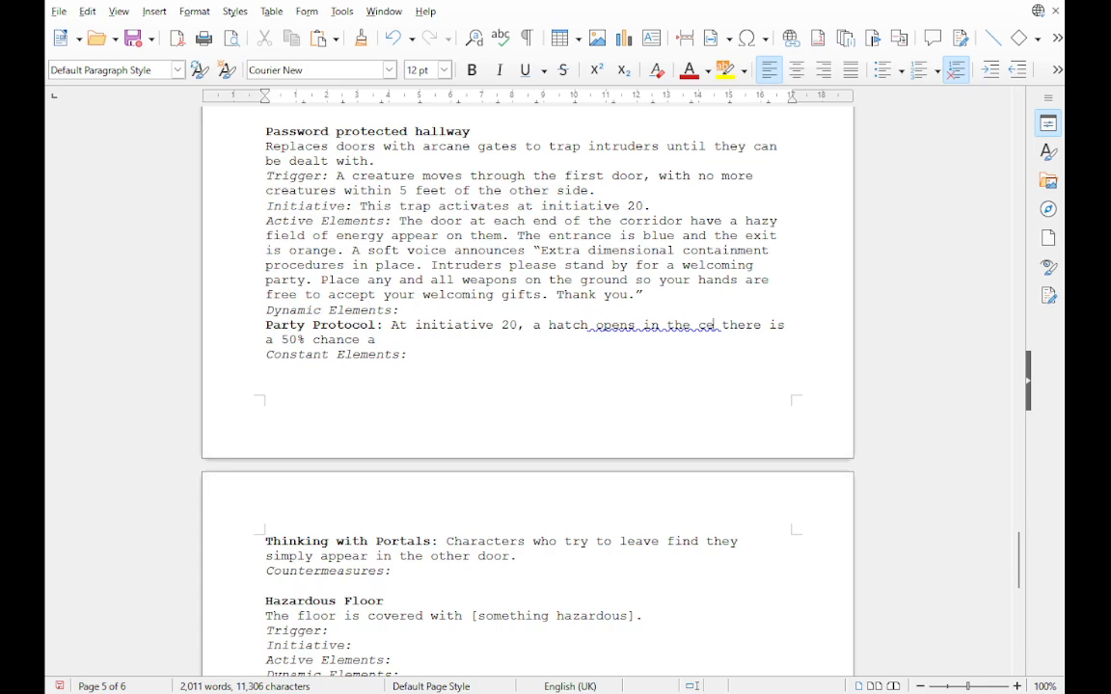
key("BackSpace")
type("eiling,")
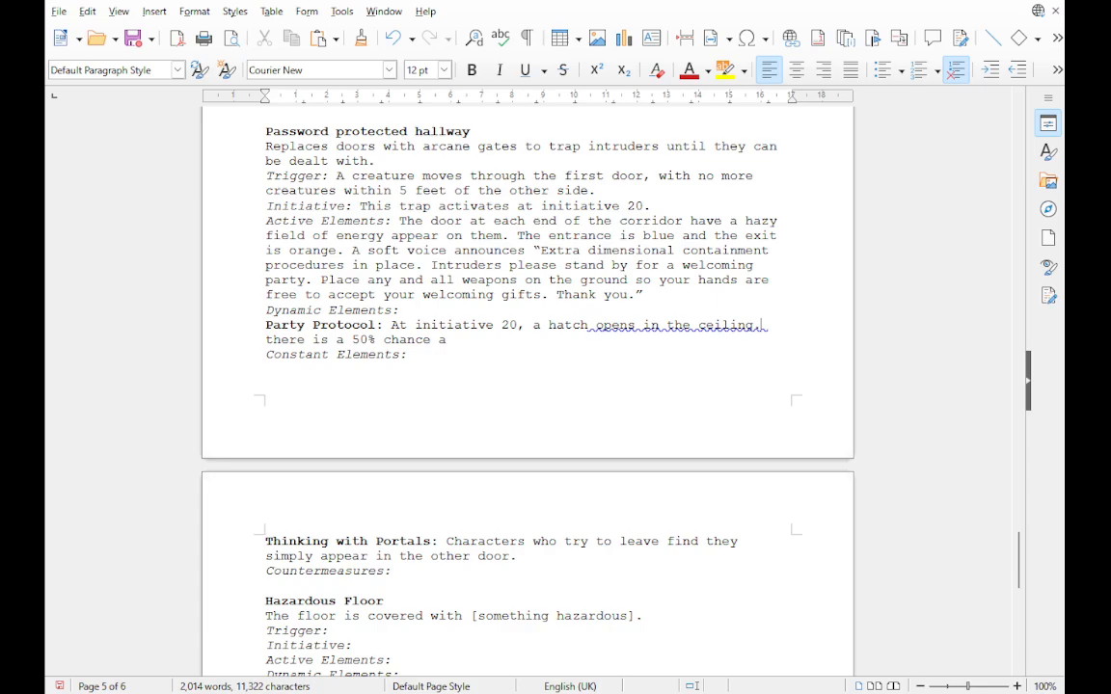
key("BackSpace")
type(". ")
Step: Complete the 50% chance sentence of the Party Protocol with "[redacted] climbs down and attacks."
type("n")
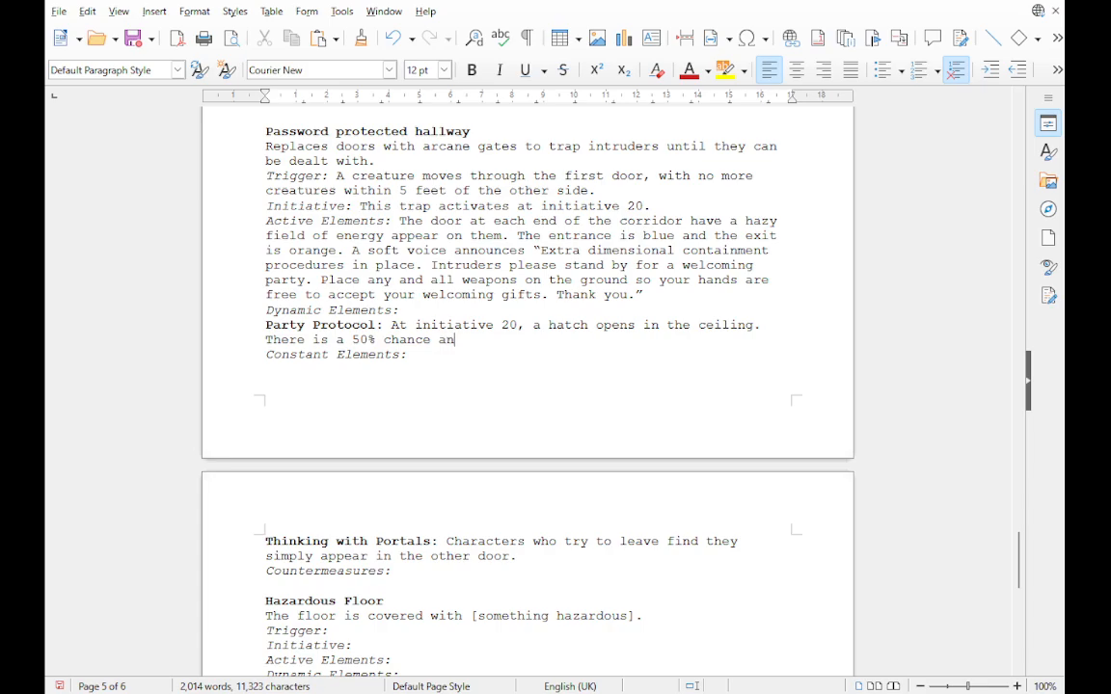
key("BackSpace")
type("[redacted]")
type("cli")
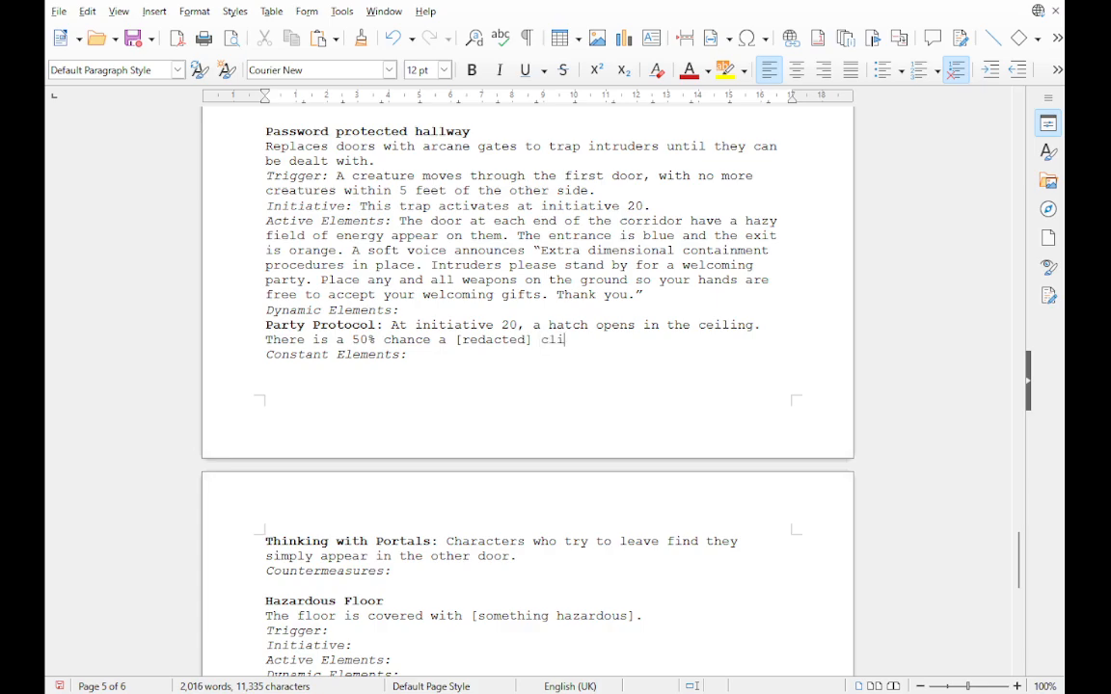
type("mbs down and attacks.")
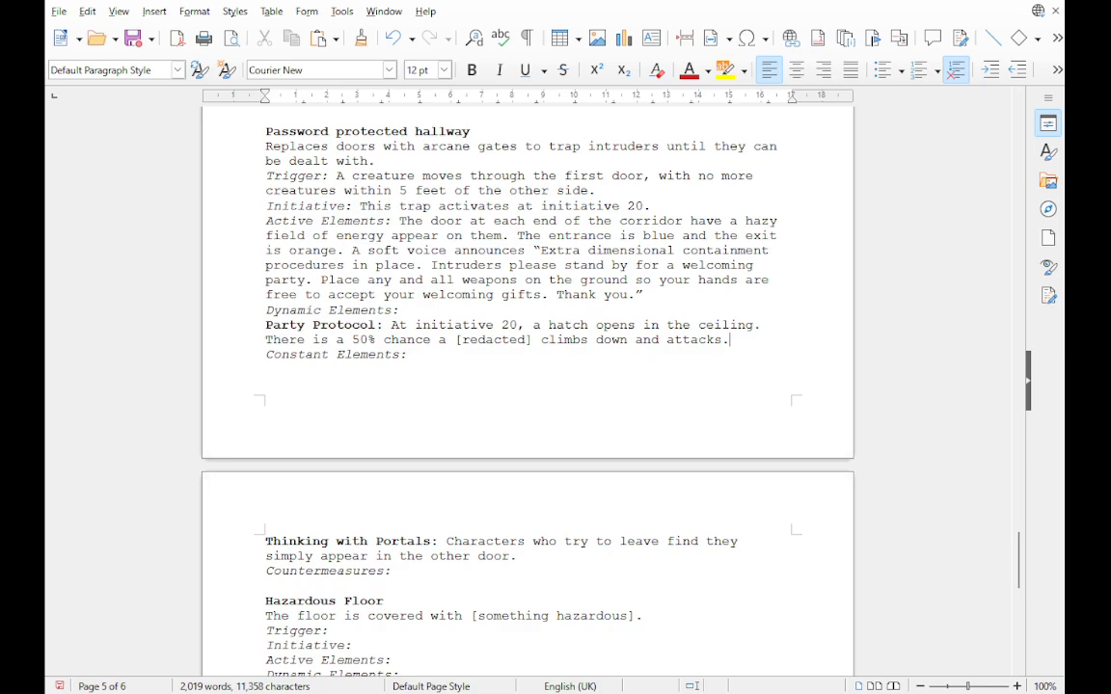
Step: Add the sentence "If there is already one present, it will instead take its turn." to the end of the Party Protocol text
type("f there is is")
key("BackSpace")
key("BackSpace")
type("a")
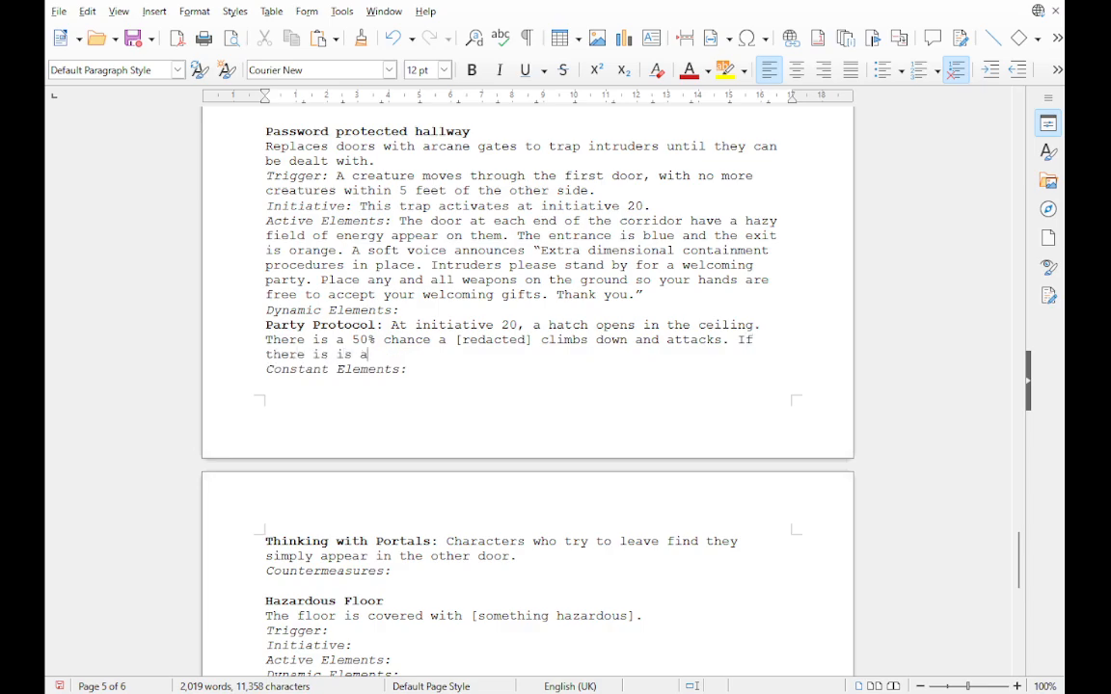
type("lready one present, ")
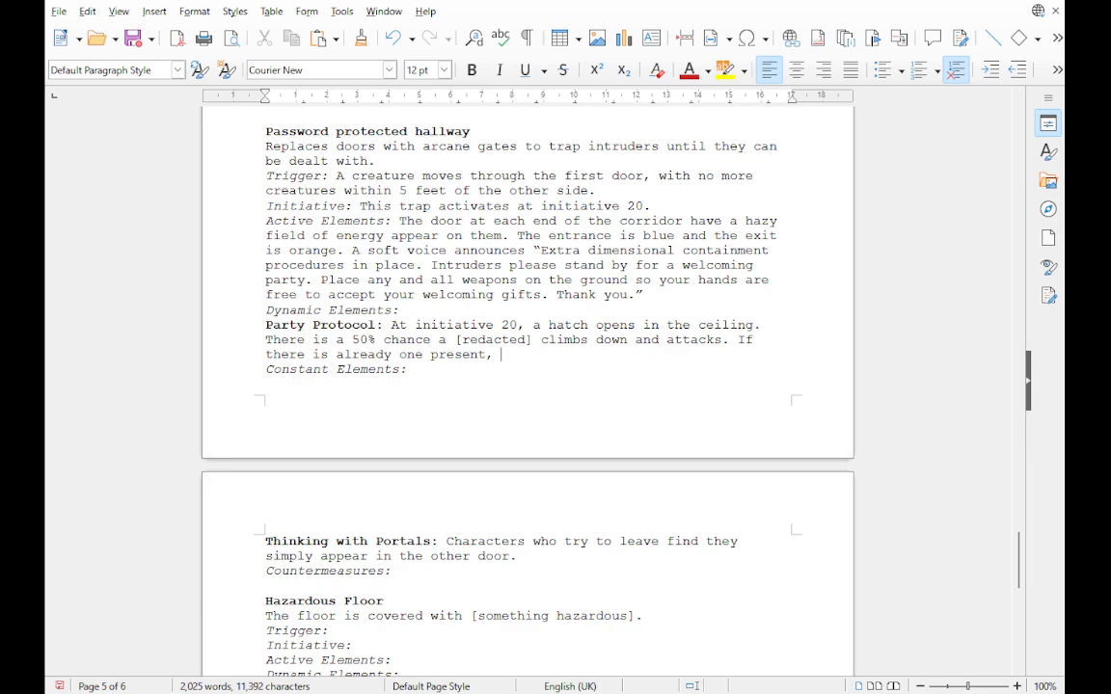
type("it will instead take ")
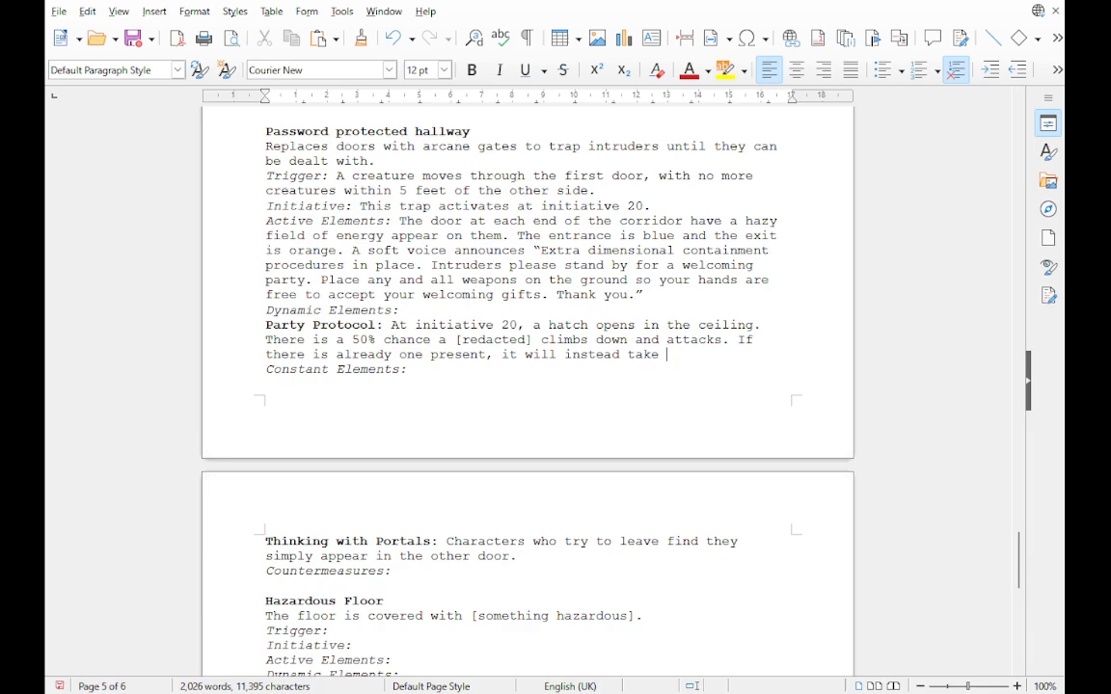
type("its turn.")
Step: Write "If any characters are stuck outside the corridor, they will hear the voice from the previous room." as the hallway's Countermeasures entry, without italics
left_click(400, 571)
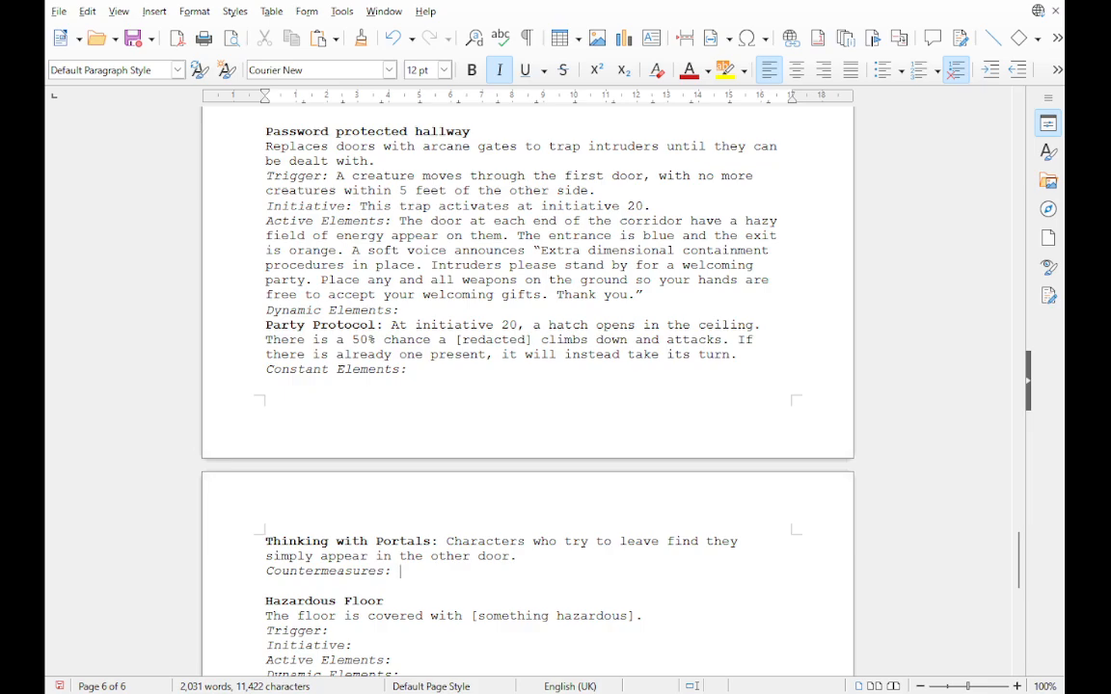
type("If")
key("BackSpace")
key("BackSpace")
key("BackSpace")
key("BackSpace")
key("ctrl+i")
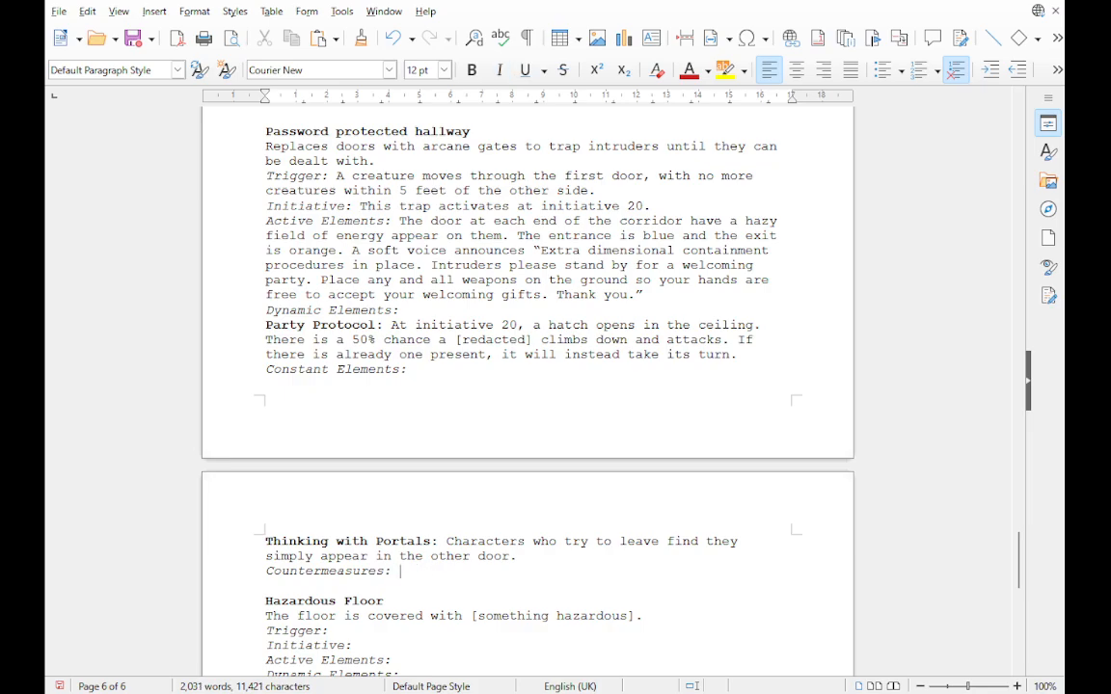
type("If any characters ")
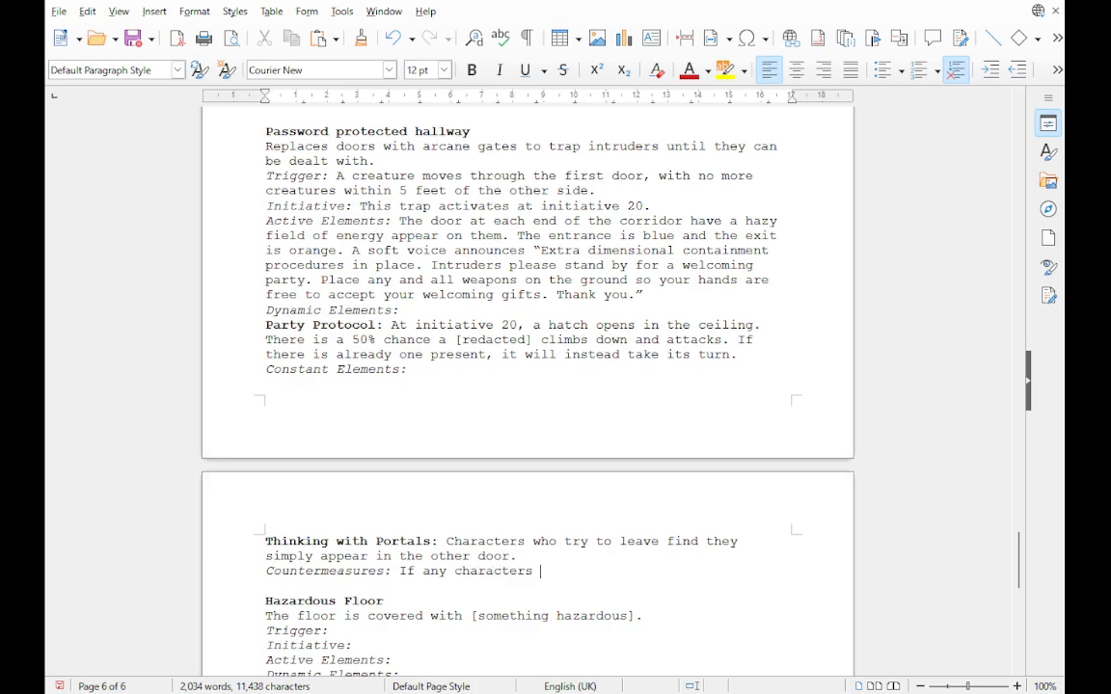
type("are stuck outside")
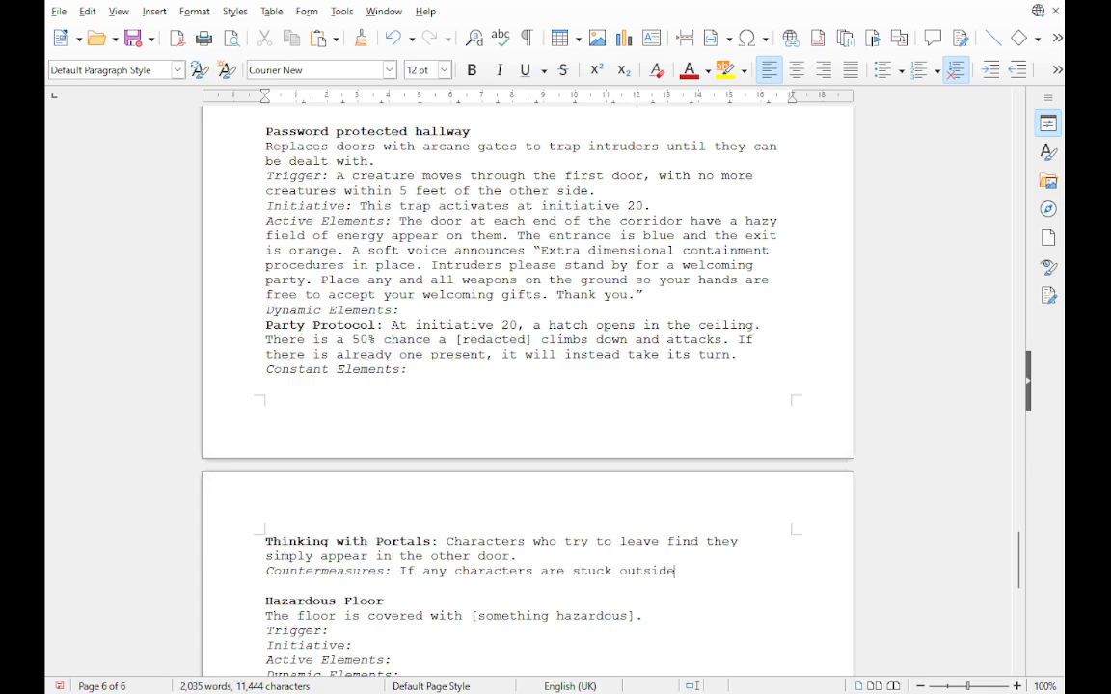
type(" the corridor, they wil")
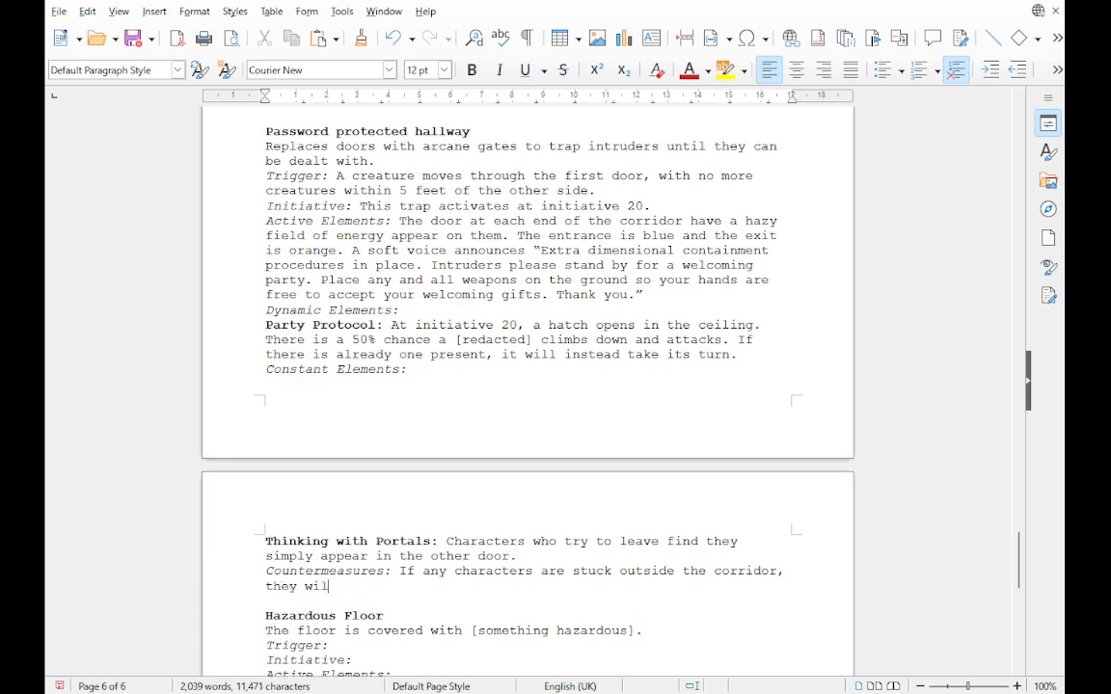
type("l hear the voice fr")
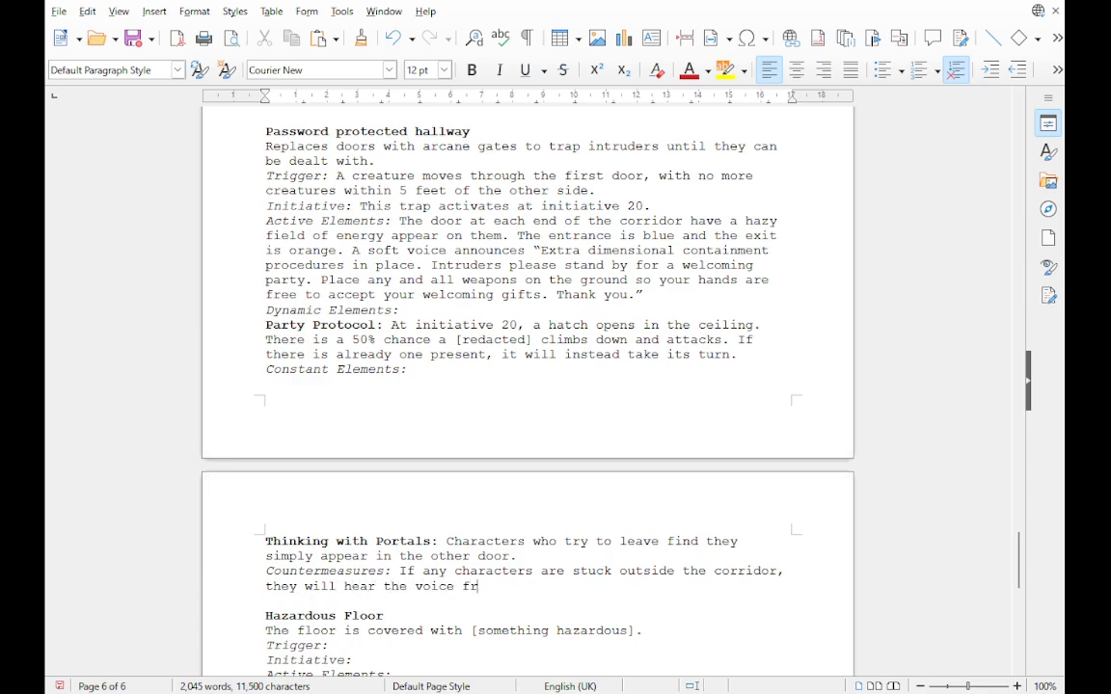
type("om the previou")
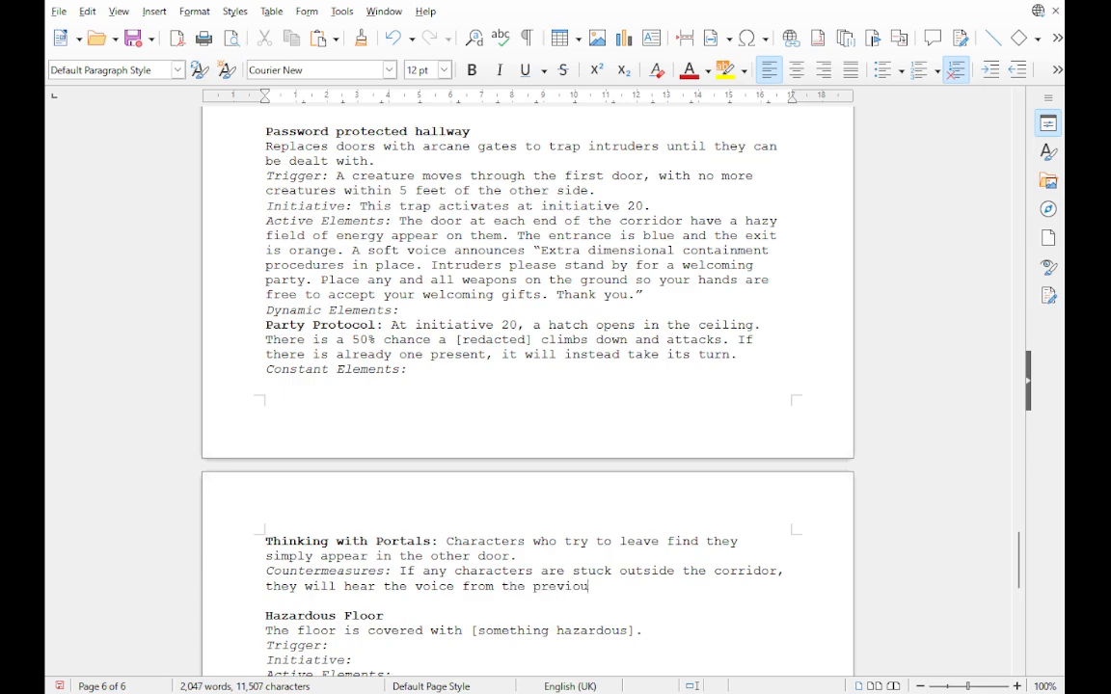
type("s room.")
Step: Add the sentence "The door will remain normal from their perspective" to the end of the hallway's Countermeasures text
type("D")
key("BackSpace")
type("The door")
type(" will ")
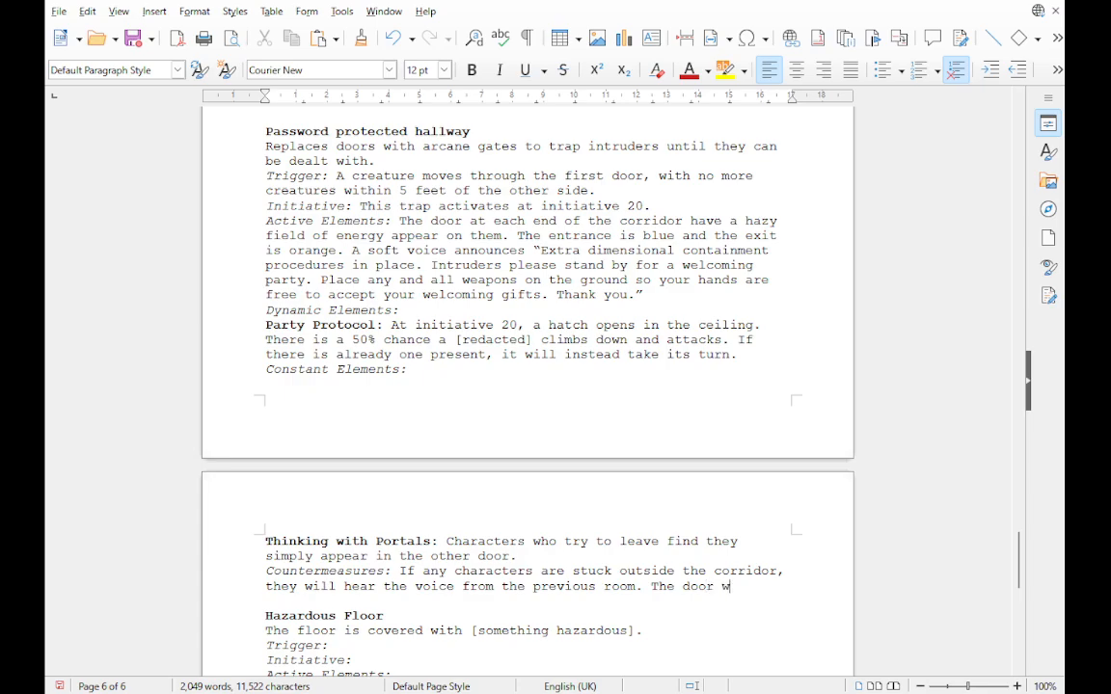
type("remain")
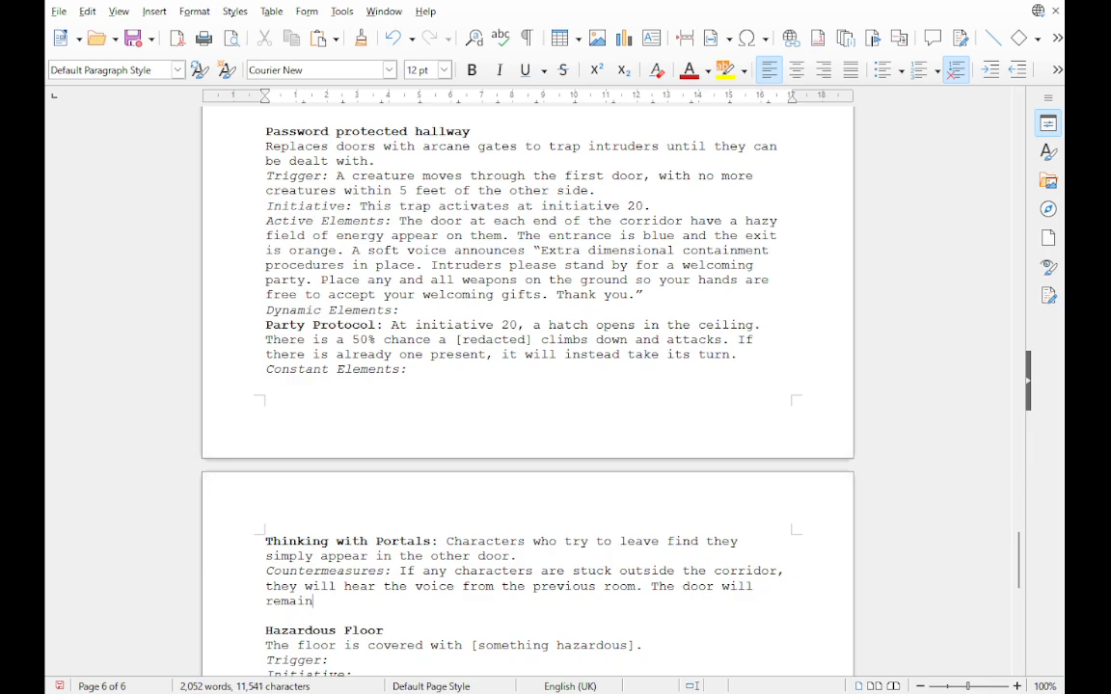
type("normal from their perspe")
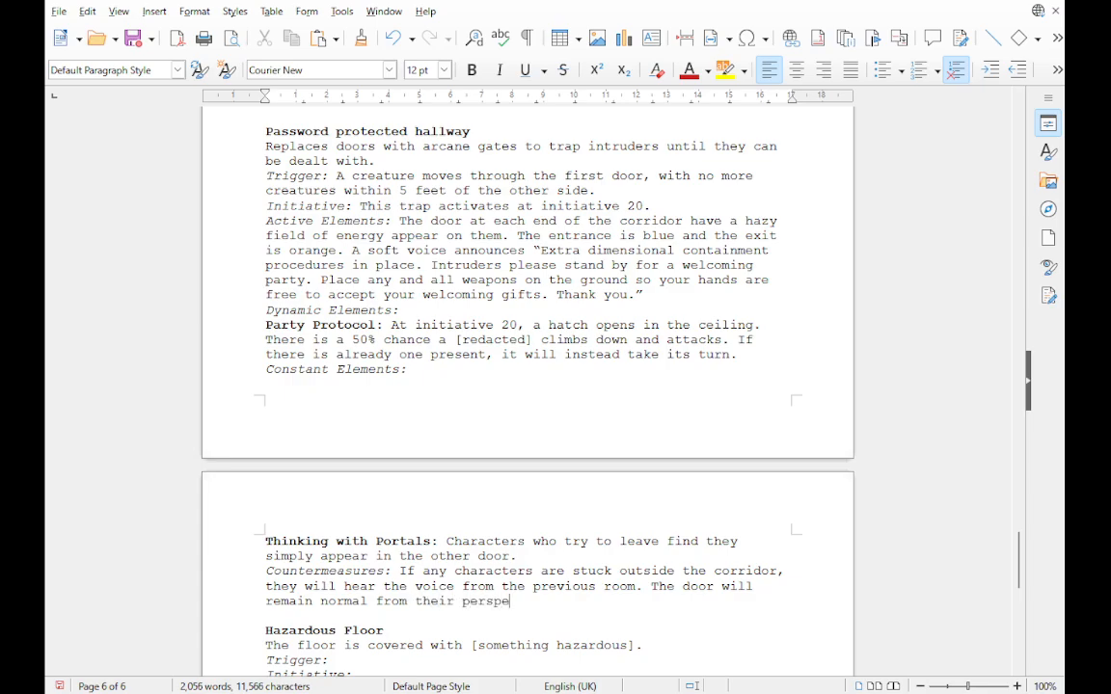
type("ctive, but they wi")
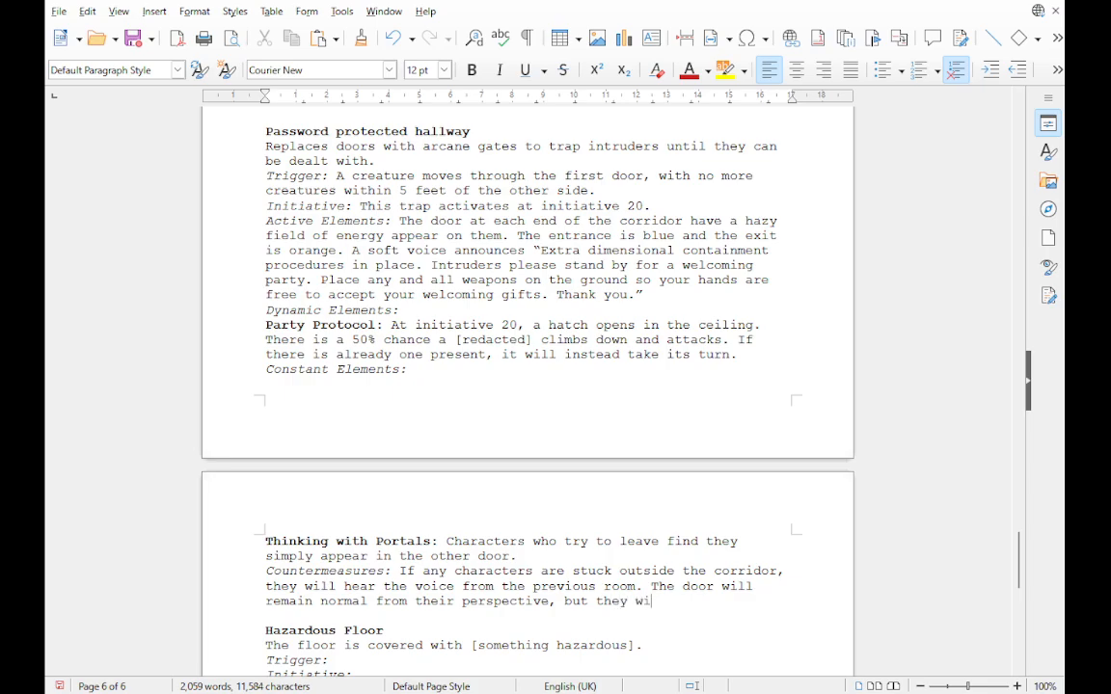
key("BackSpace")
key("BackSpace")
key("BackSpace")
key("BackSpace")
key("BackSpace")
key("BackSpace")
key("BackSpace")
key("BackSpace")
key("BackSpace")
key("BackSpace")
key("BackSpace")
key("BackSpace")
key("BackSpace")
Step: Add "They can reach through, but will need to make a DC15 strength check not to simply get sucked into the corridor." to the Countermeasures
type(". They can reach through")
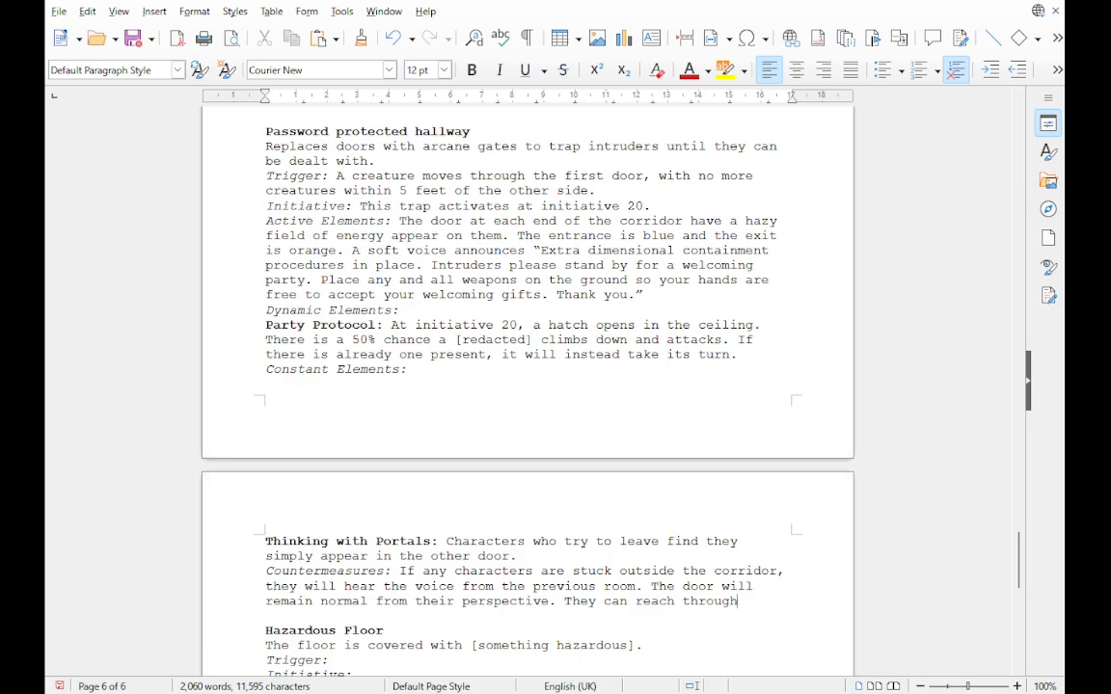
type("but wi")
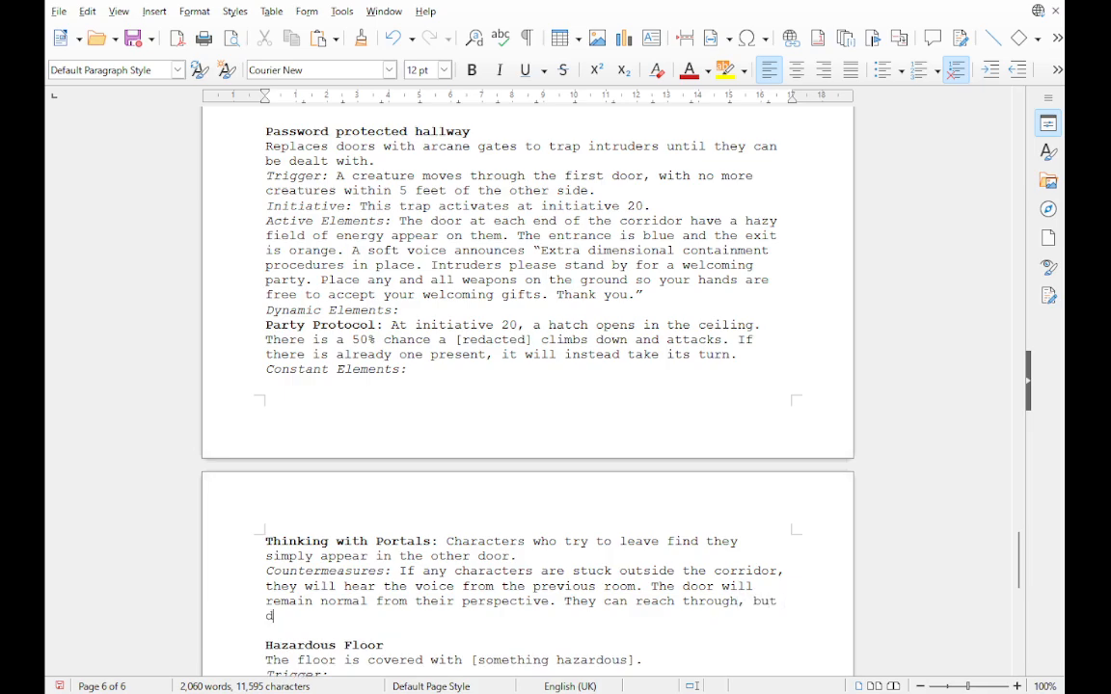
type("ll need to make")
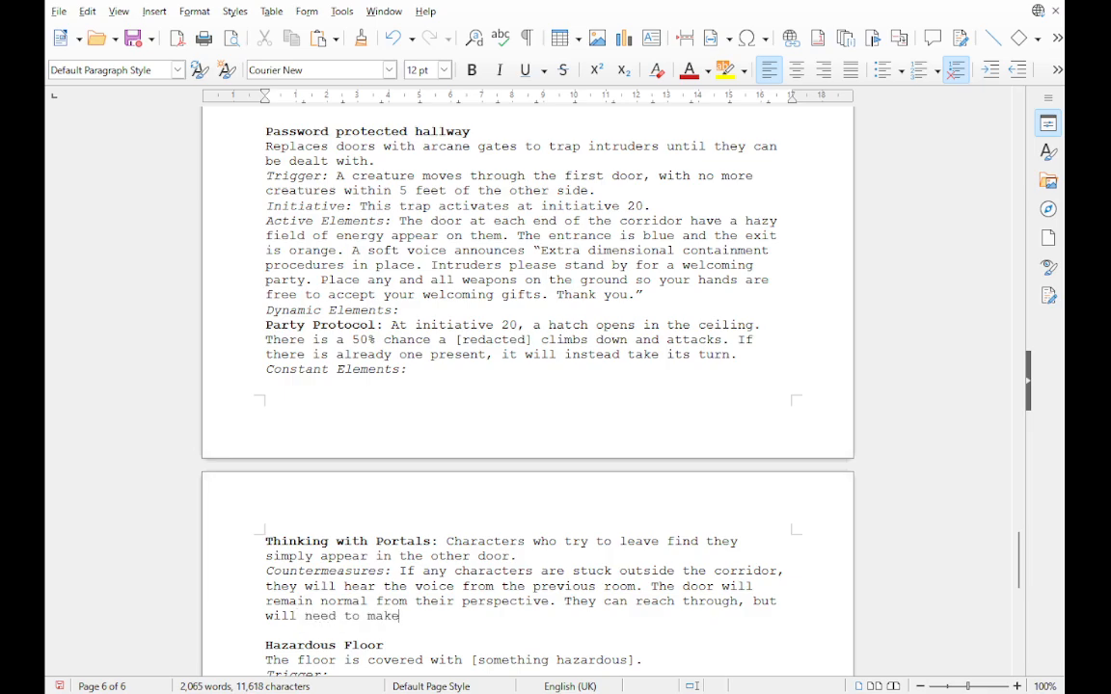
type(" a DC15 strength che")
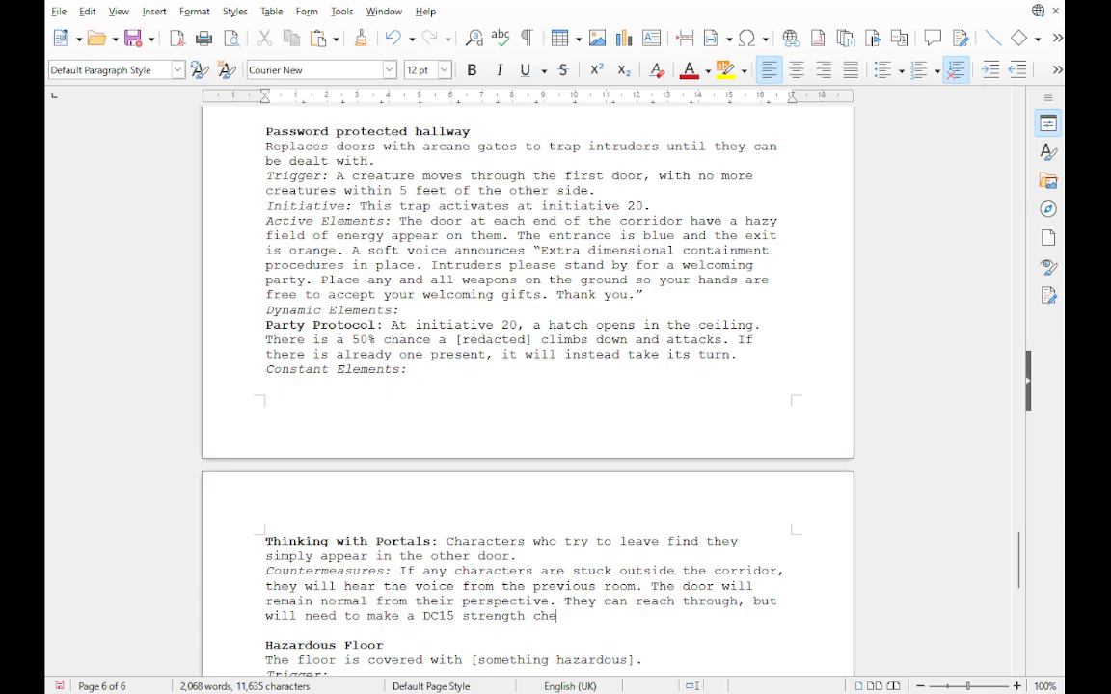
type("ck not to simply")
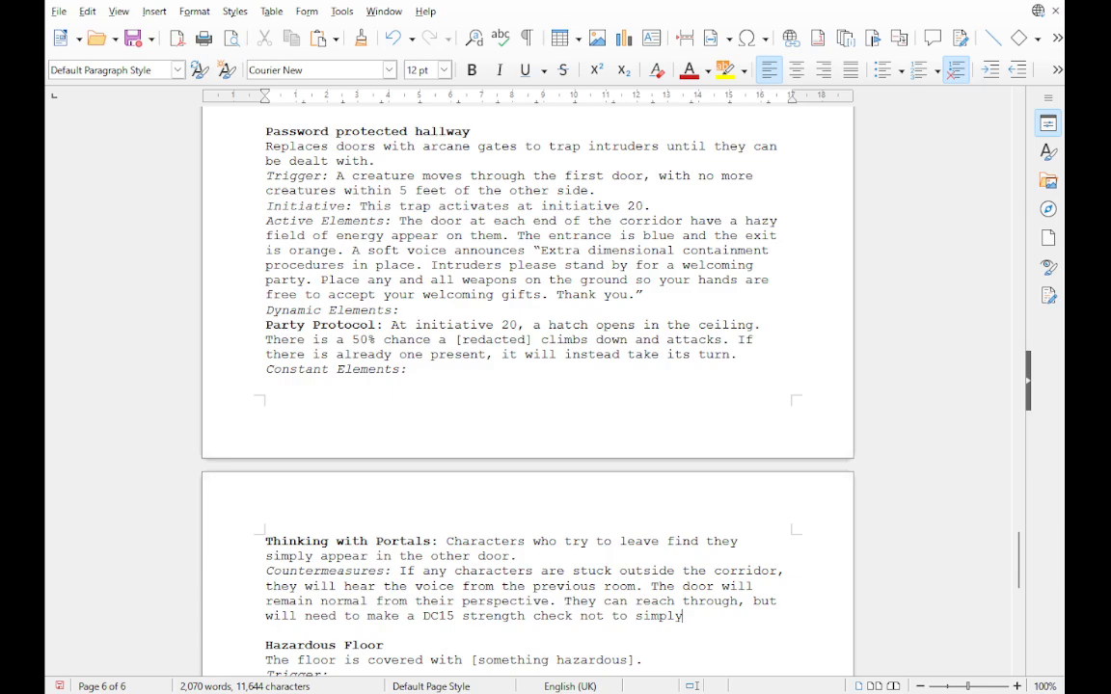
type(" get suck")
type("ed ")
type("into the ")
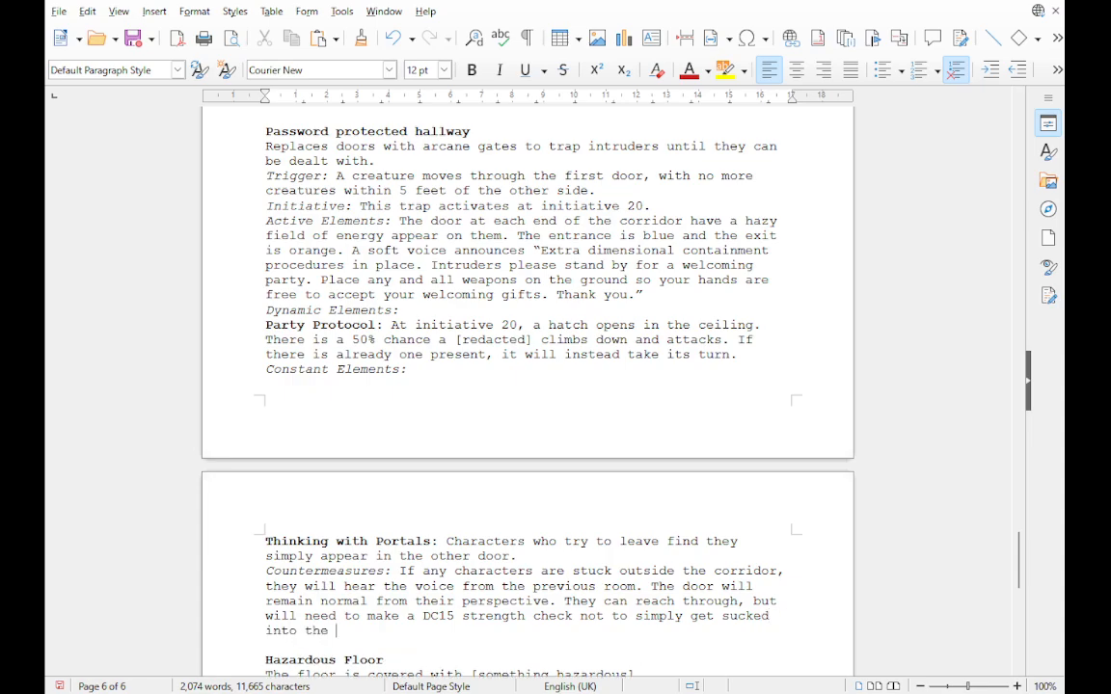
type("corridor. If they p")
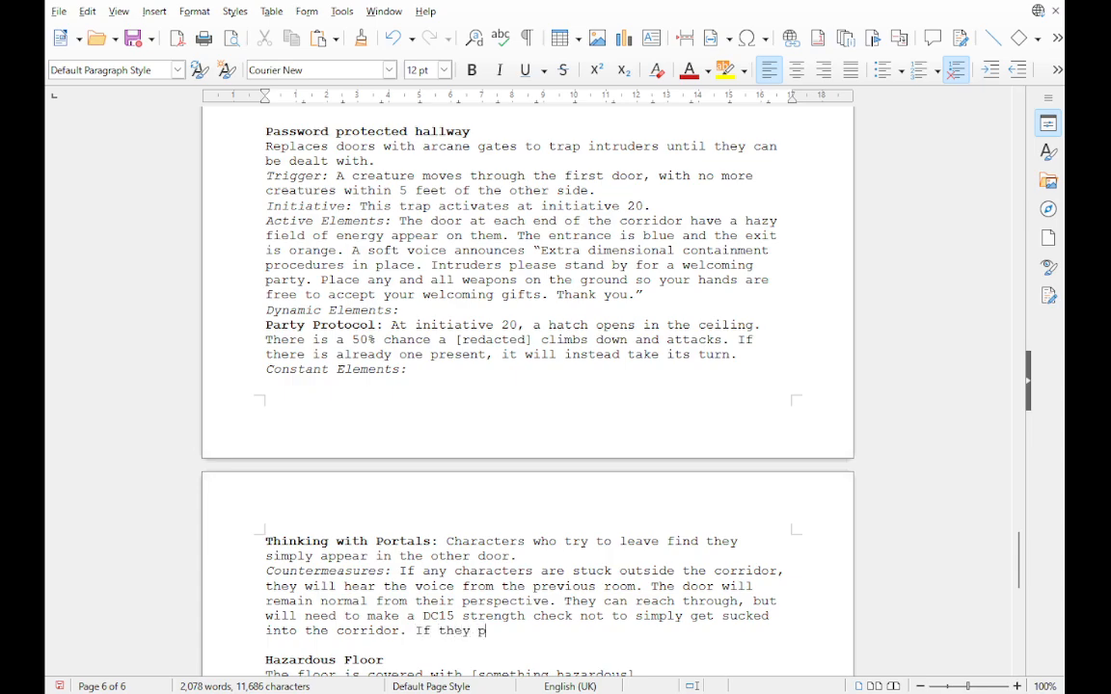
Step: Complete the Countermeasures paragraph with "If they pass, they can pull one person back out of the corridor."
type("ass, they can pull ")
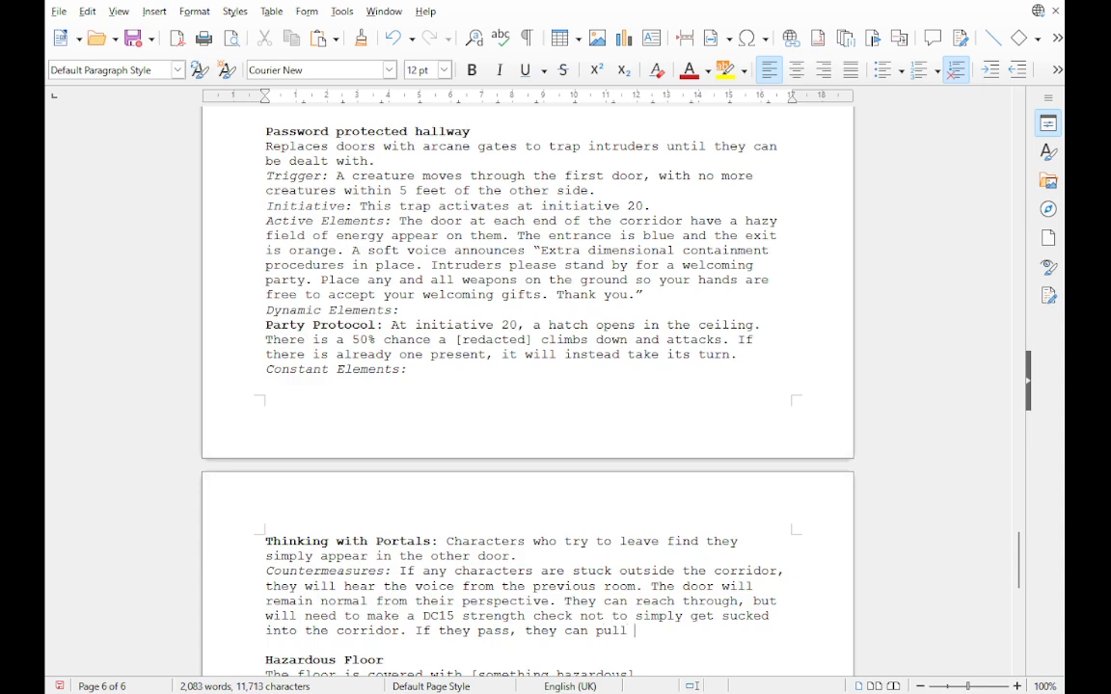
type("one person back o")
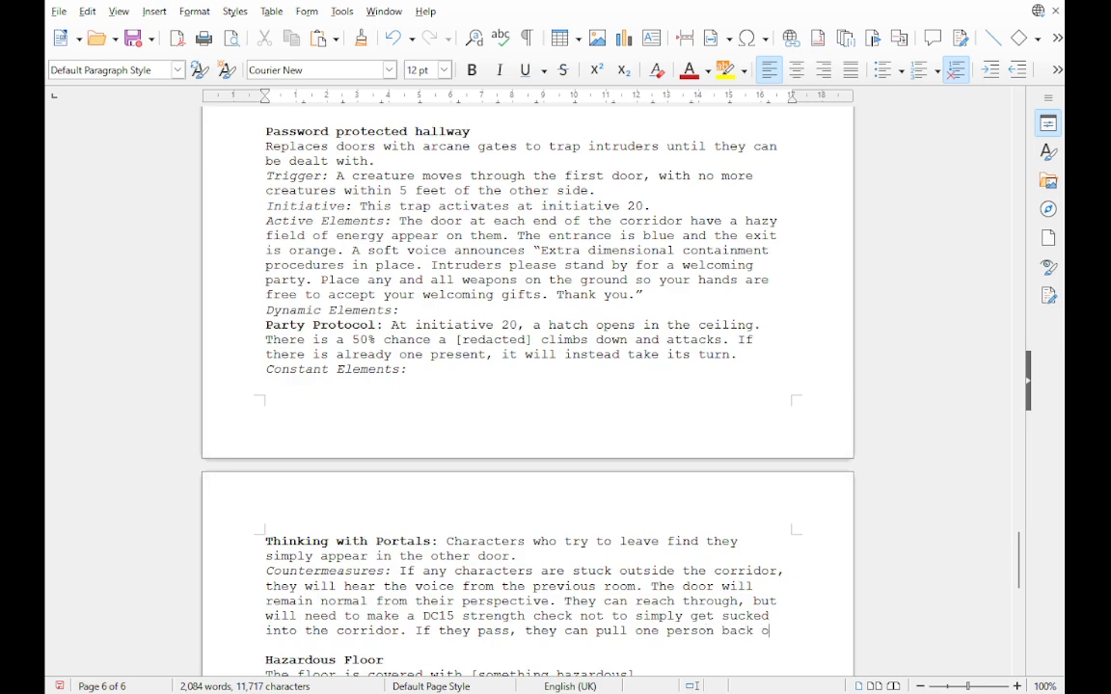
type("ut of the corri")
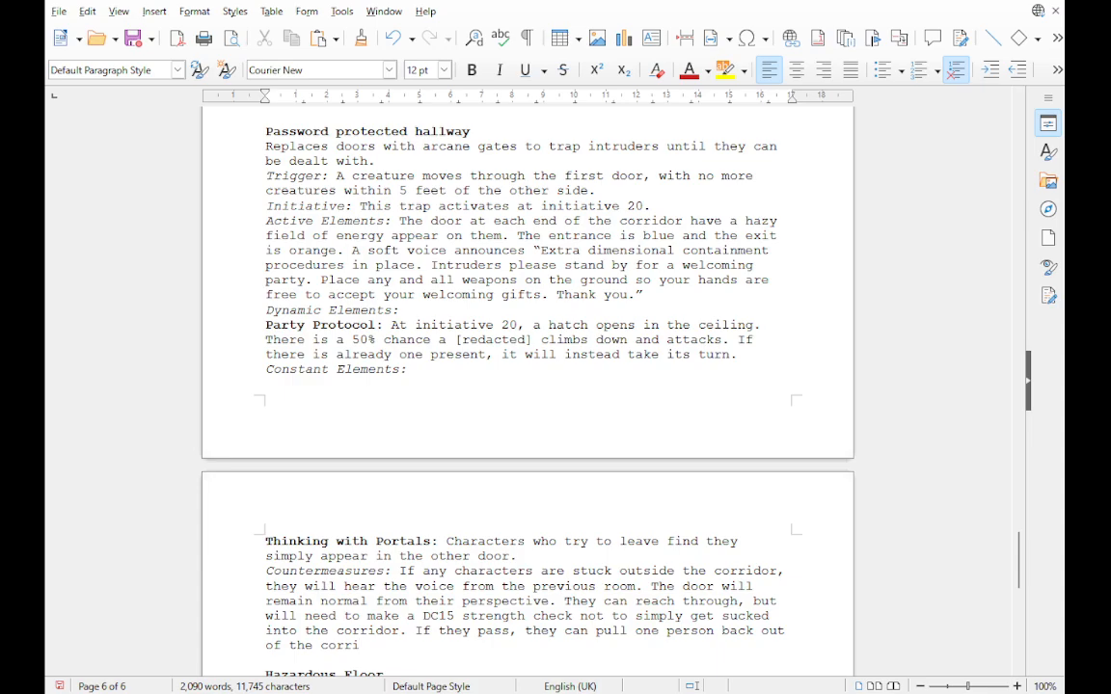
type("dor.")
Step: Start a new Countermeasures paragraph reading "With a DC10 Arcana check, they can determine there must be some sort of of passphrase"
key("Return")
scroll(527, 386, "down", 4)
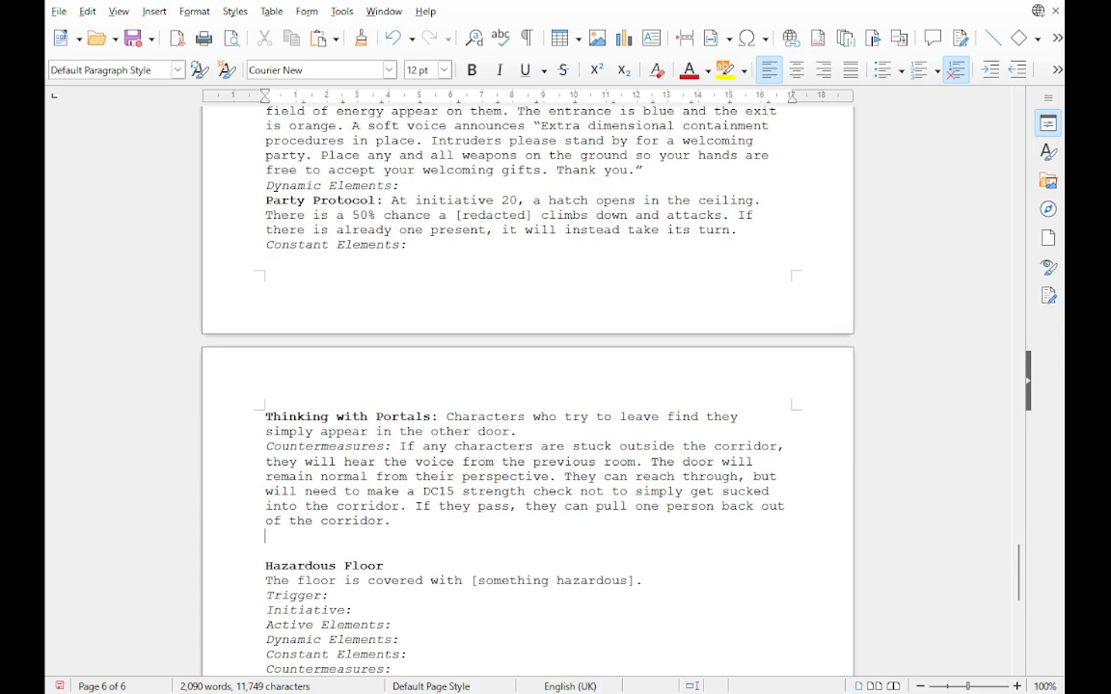
type("With a")
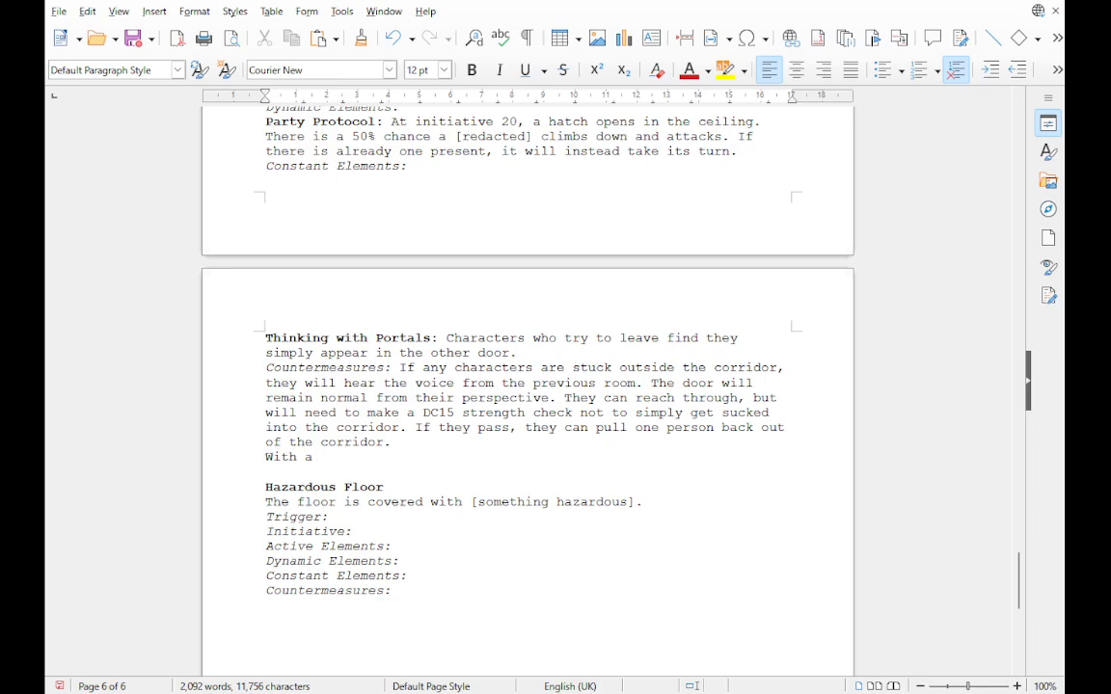
type("DC10 Arcana check, t")
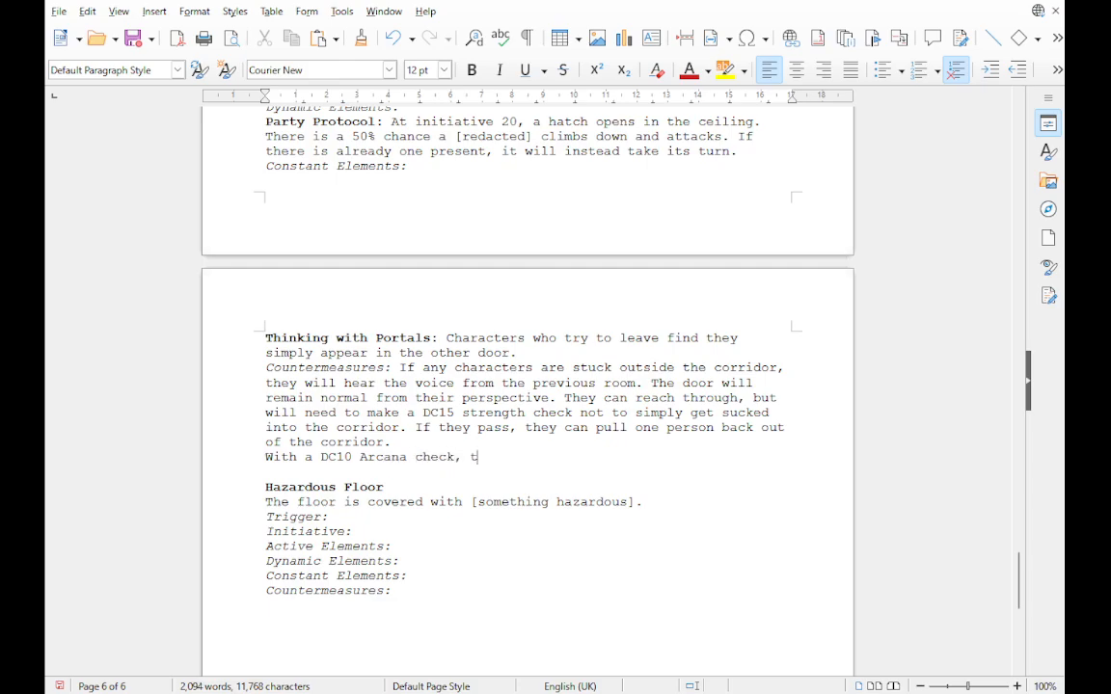
type("hey can determ")
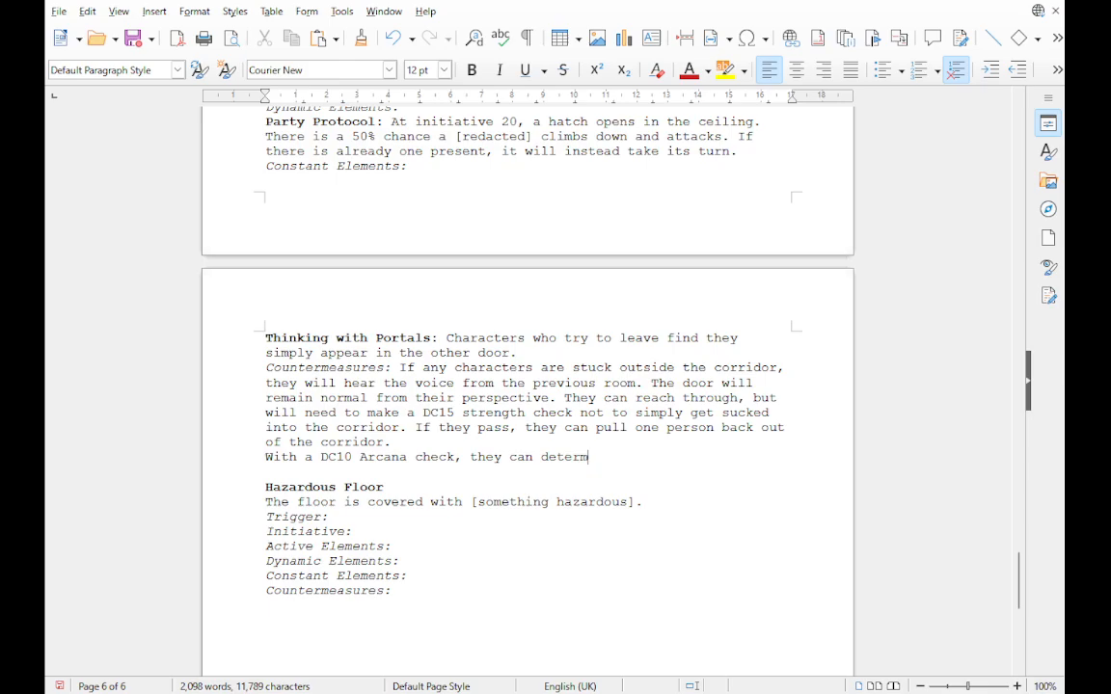
type("ine there must be some ")
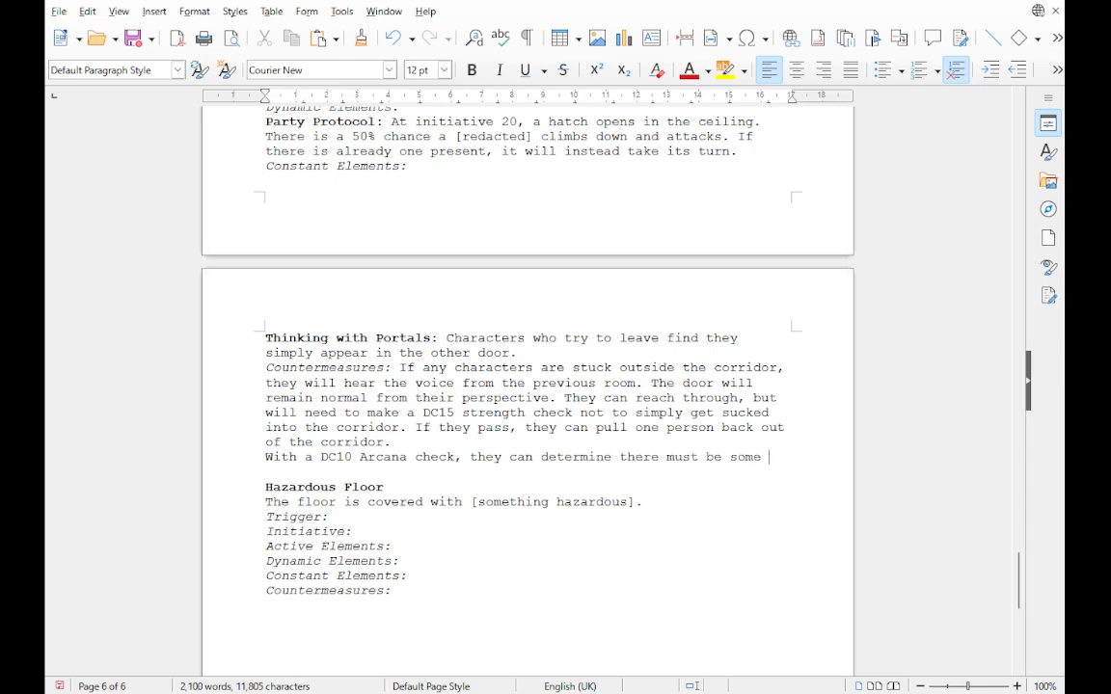
type("sort of opf")
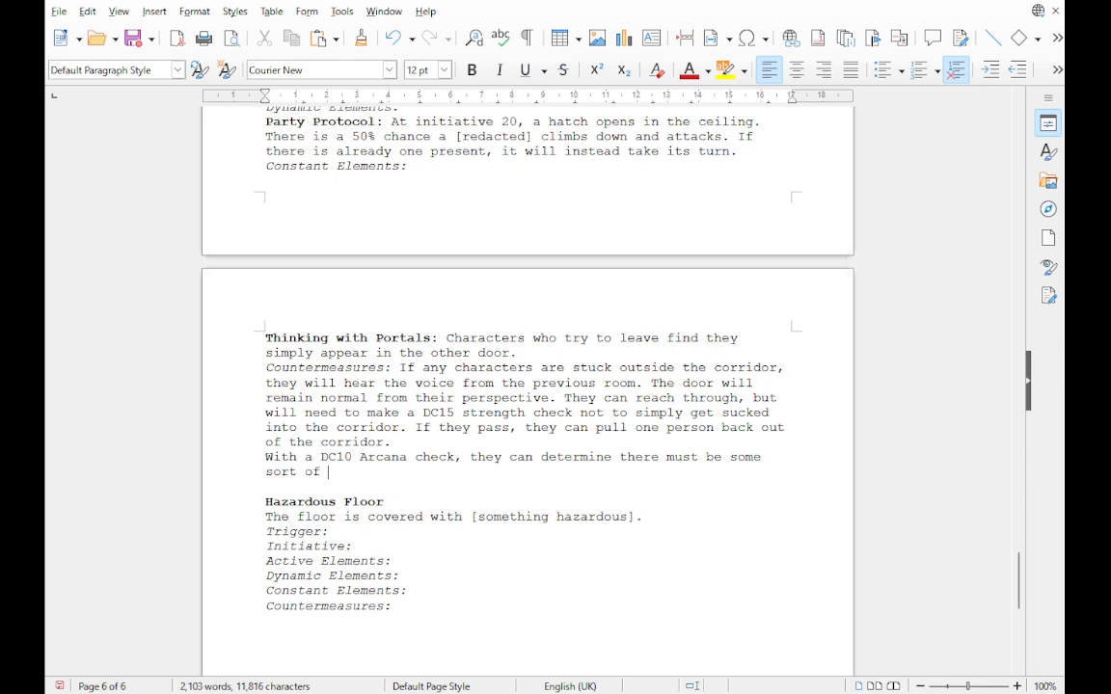
key("BackSpace")
key("BackSpace")
type("f passphrase")
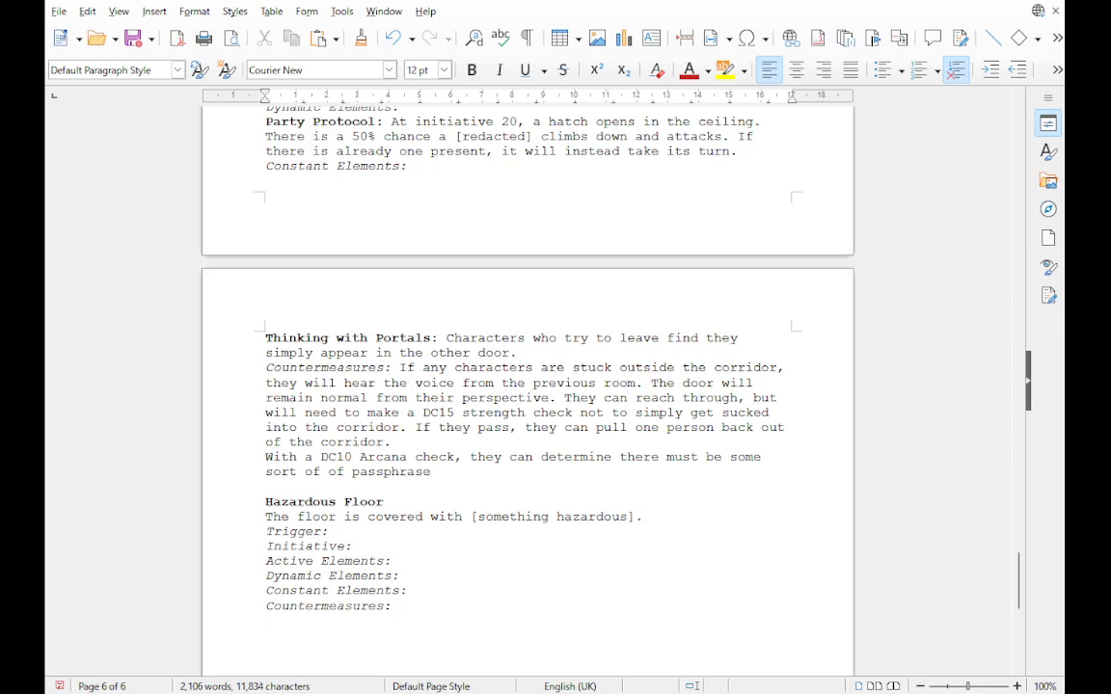
Step: Complete the Arcana check sentence with ", which will grant them administrative access to this trap.", removing the duplicated "will"
type(", why")
key("BackSpace")
type("ich will will ")
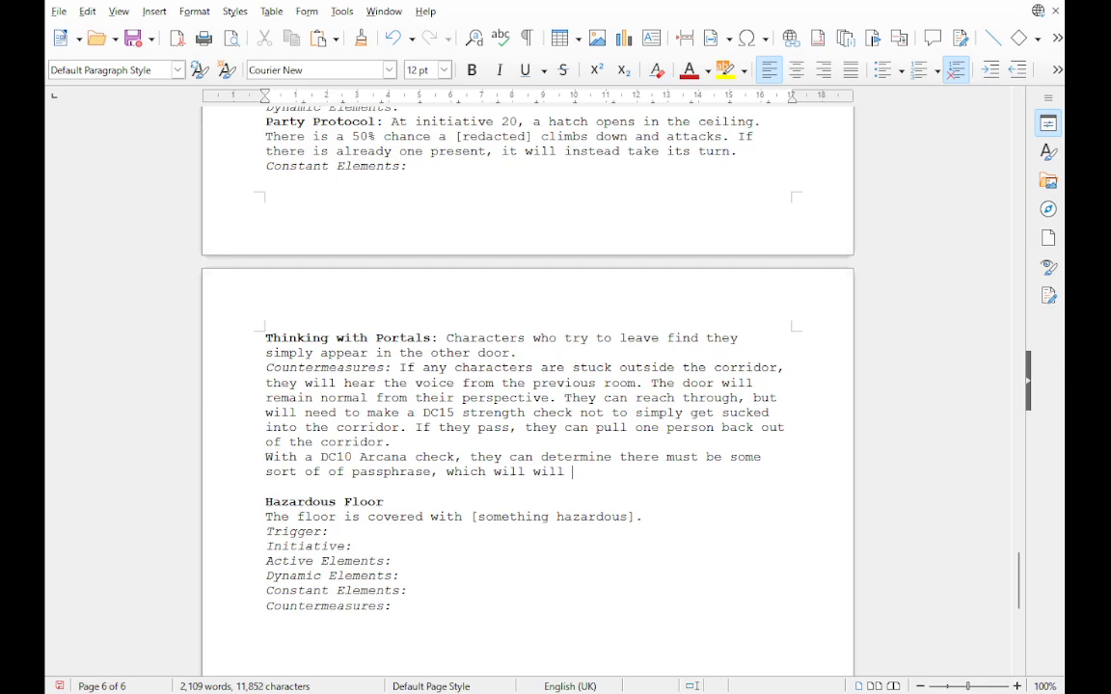
type("grant them administi")
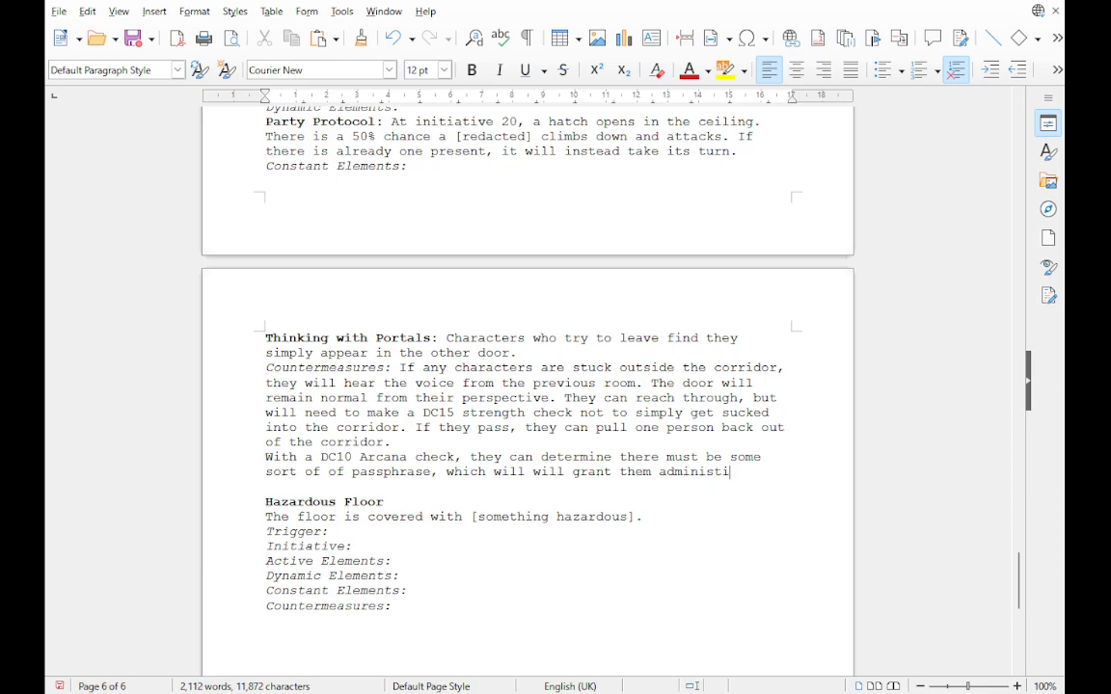
key("BackSpace")
type("ratio")
key("BackSpace")
type("ve accesse")
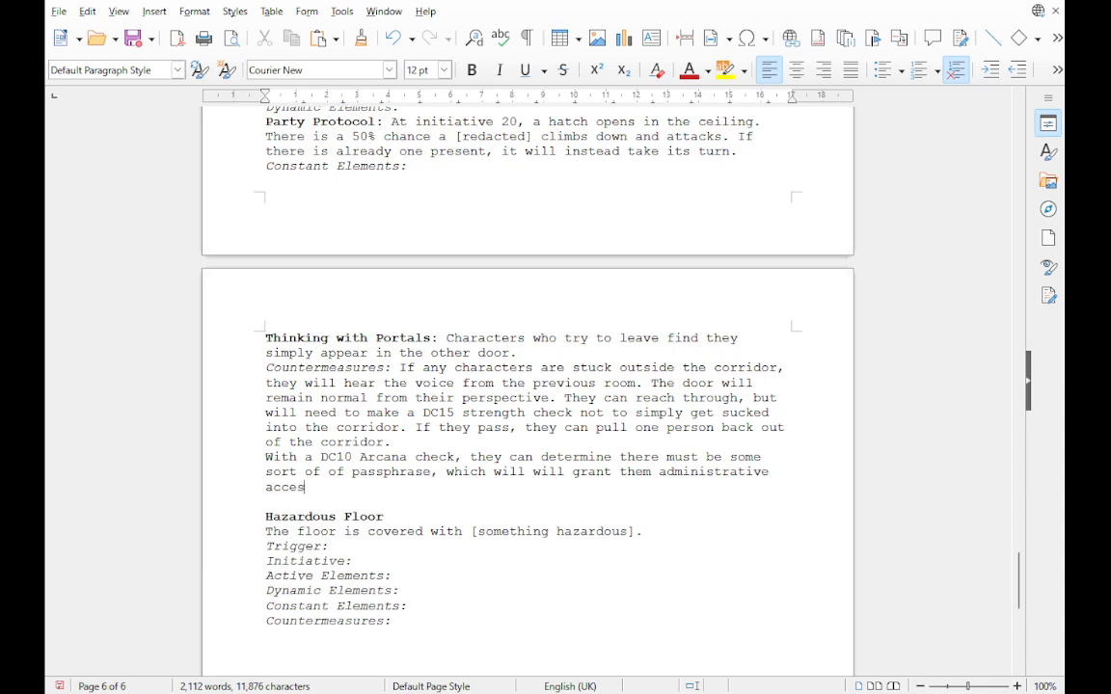
key("BackSpace")
type("to this trap,.")
key("BackSpace")
key("BackSpace")
type(".")
double_click(509, 472)
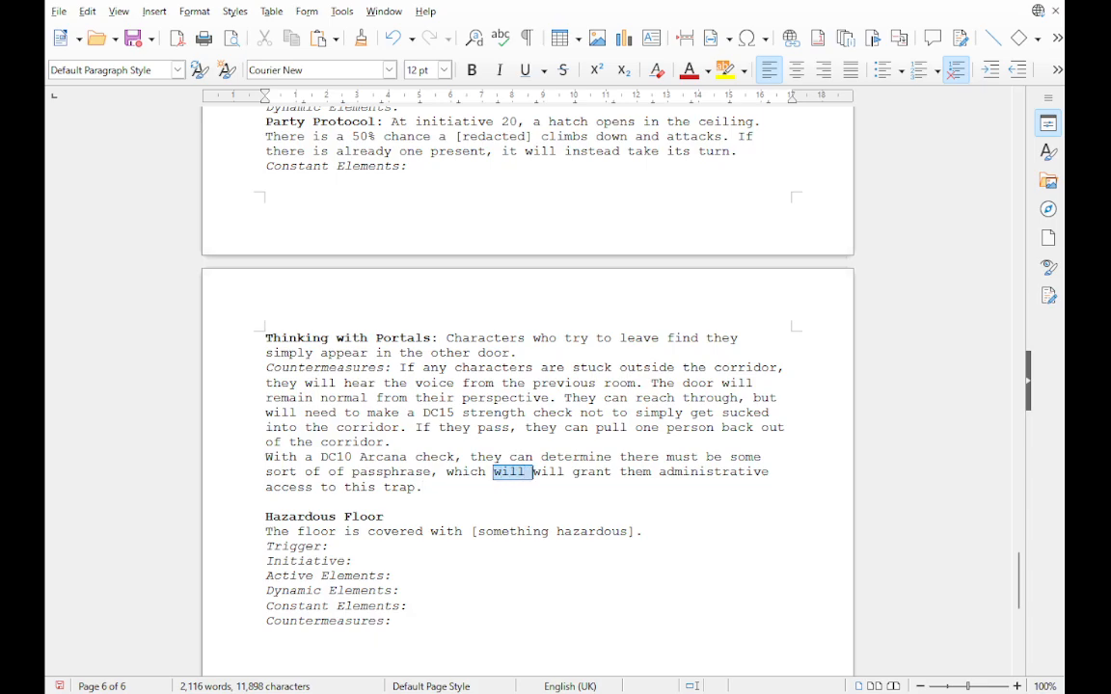
key("Delete")
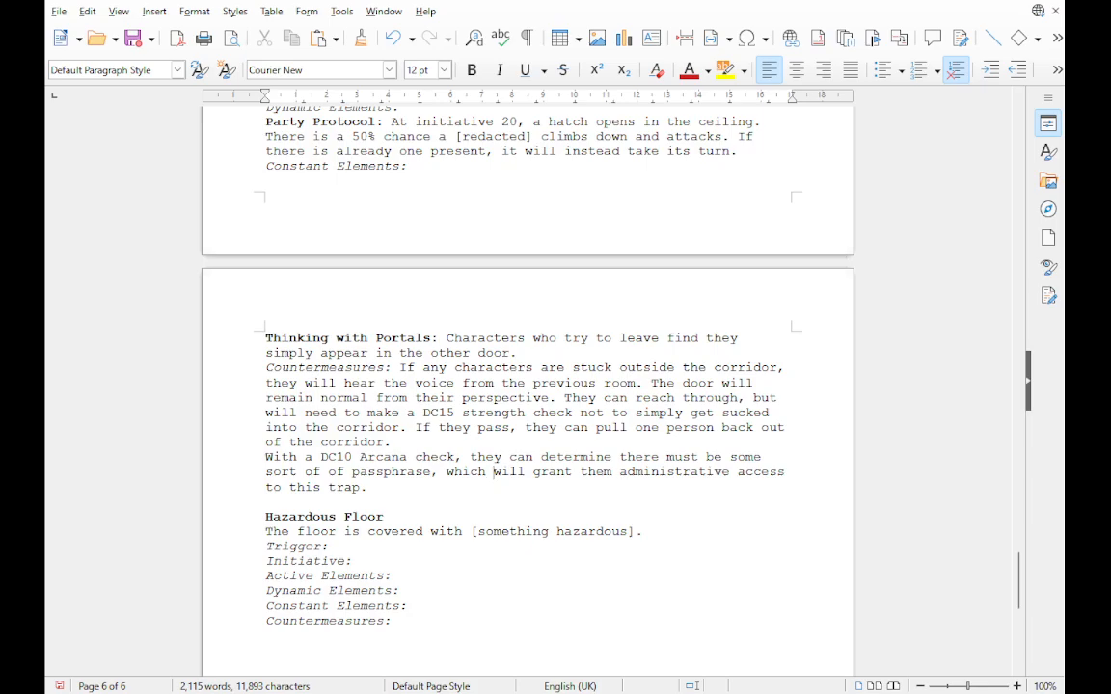
Step: Insert "(solve the room's puzzle)" after "access to this trap" and save the document
type("(solve the room's ")
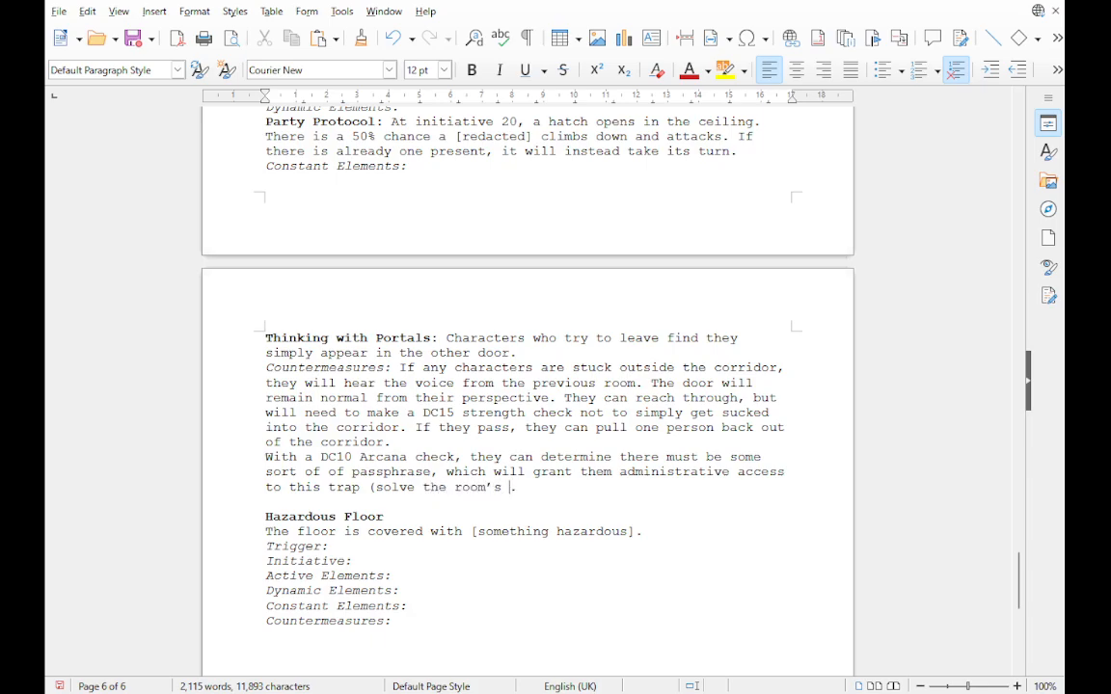
type("puzzle)")
key("ctrl+s")
scroll(528, 356, "up", 7)
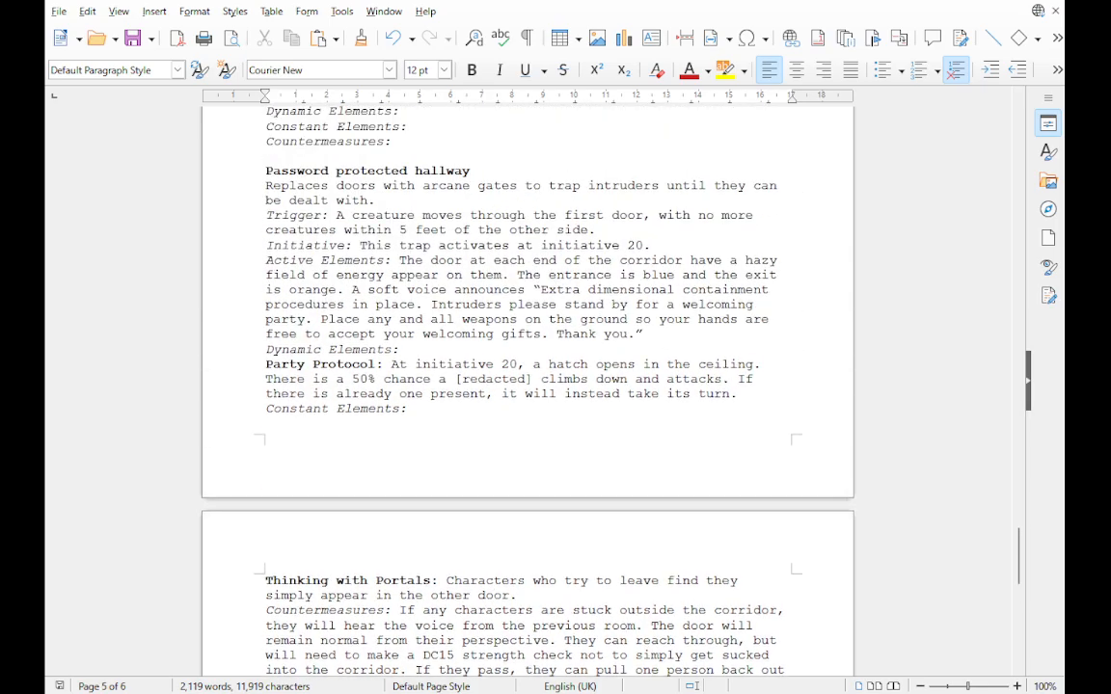